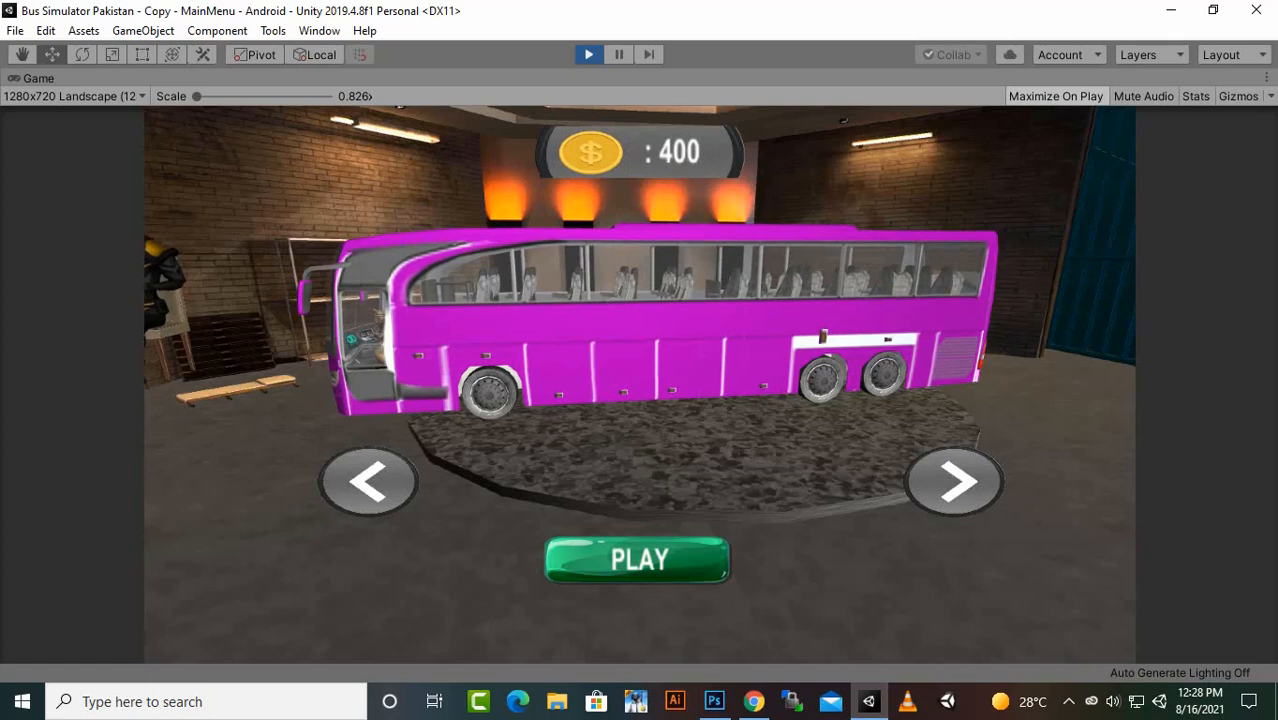
- Browse the purple, blue, green and yellow buses in the running game's selection garage, returning from the yellow bus
click(955, 482)
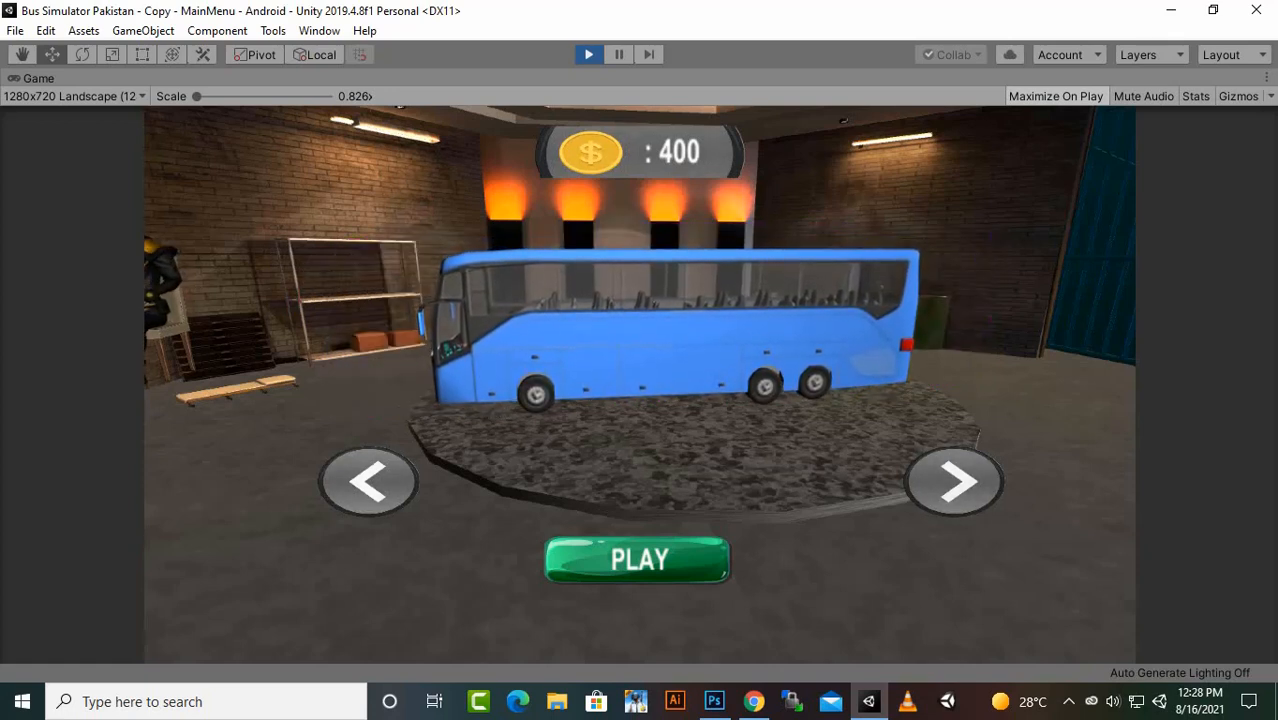
click(955, 482)
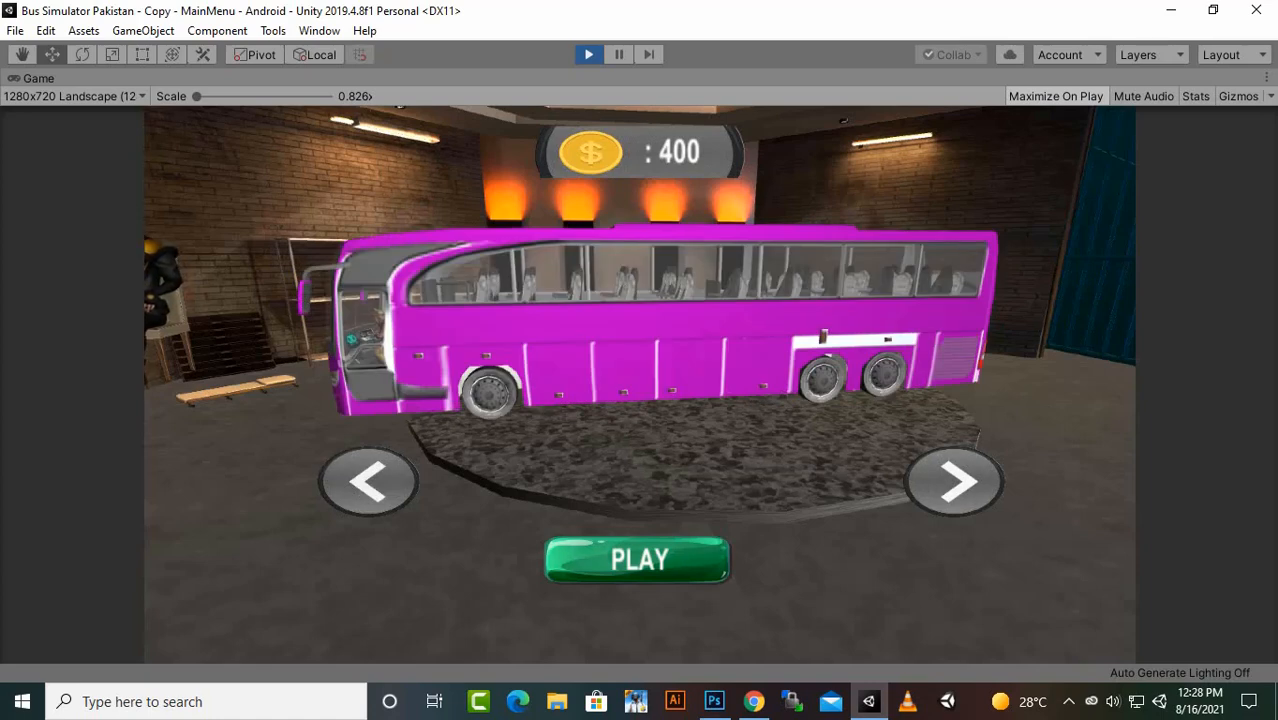
click(955, 482)
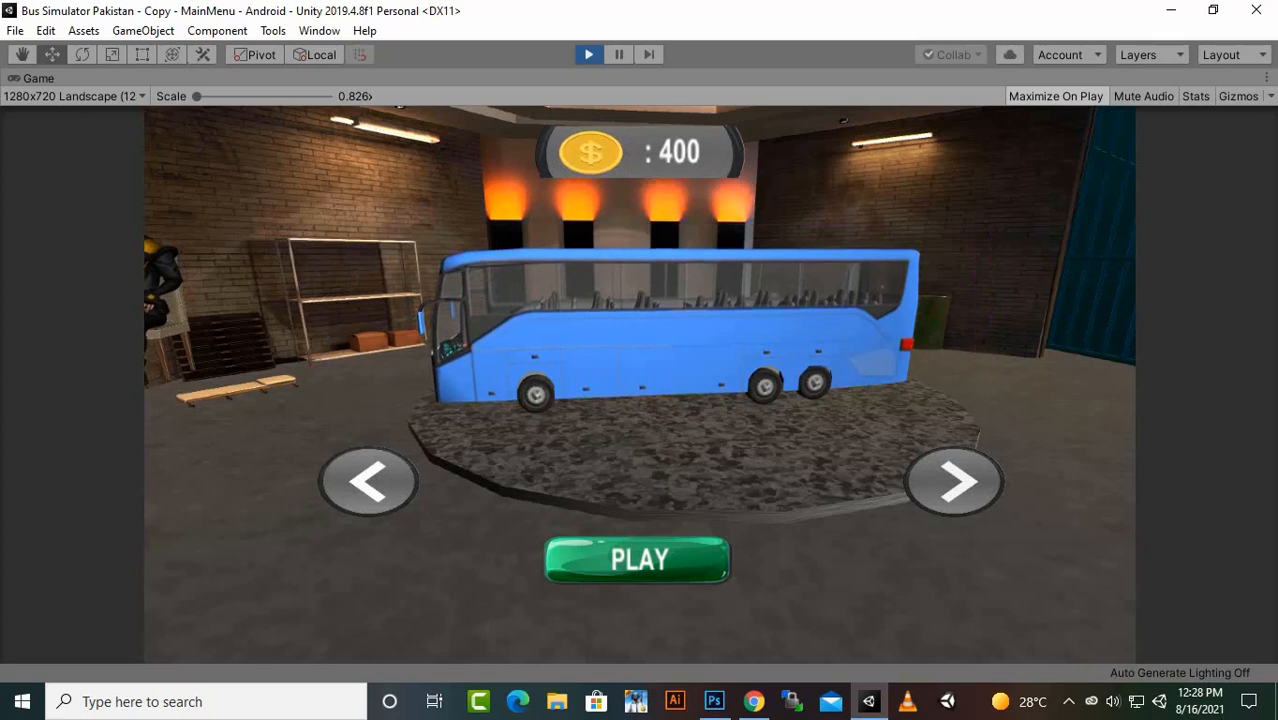
click(955, 482)
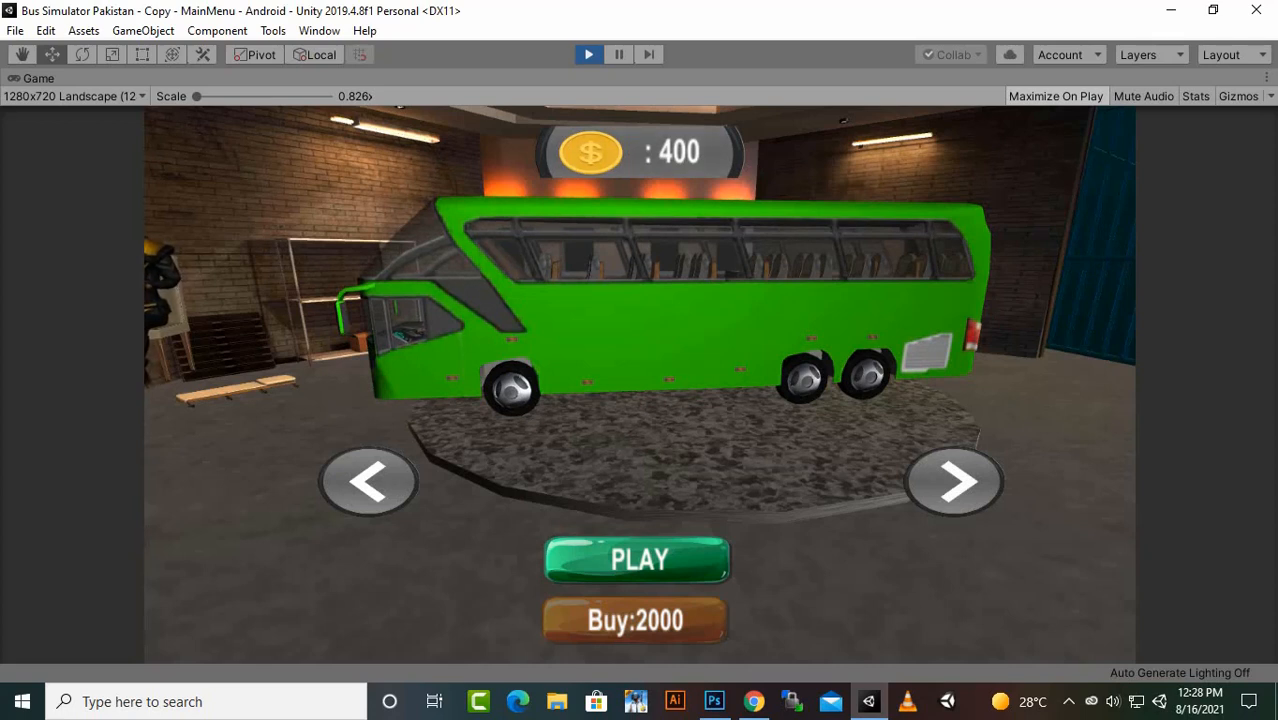
click(955, 481)
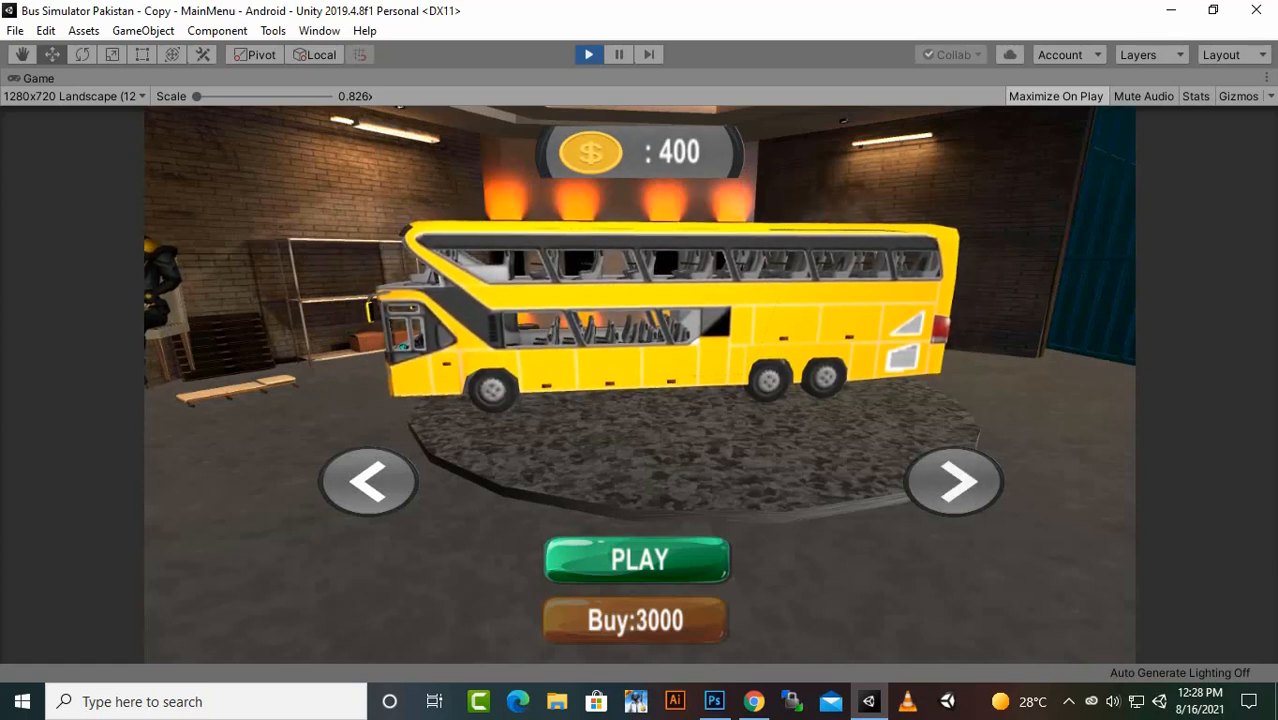
click(368, 481)
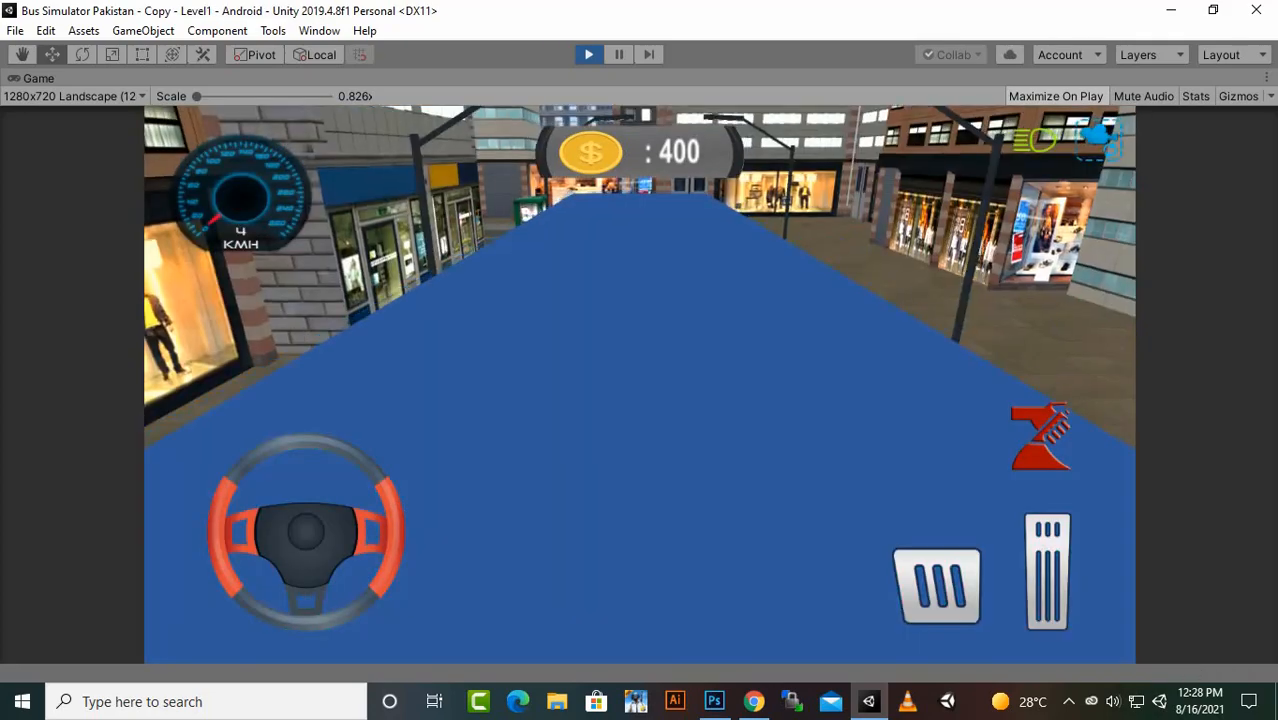
- Test-drive the blue bus in Level1, switching between camera views, and stop play mode
key(Up)
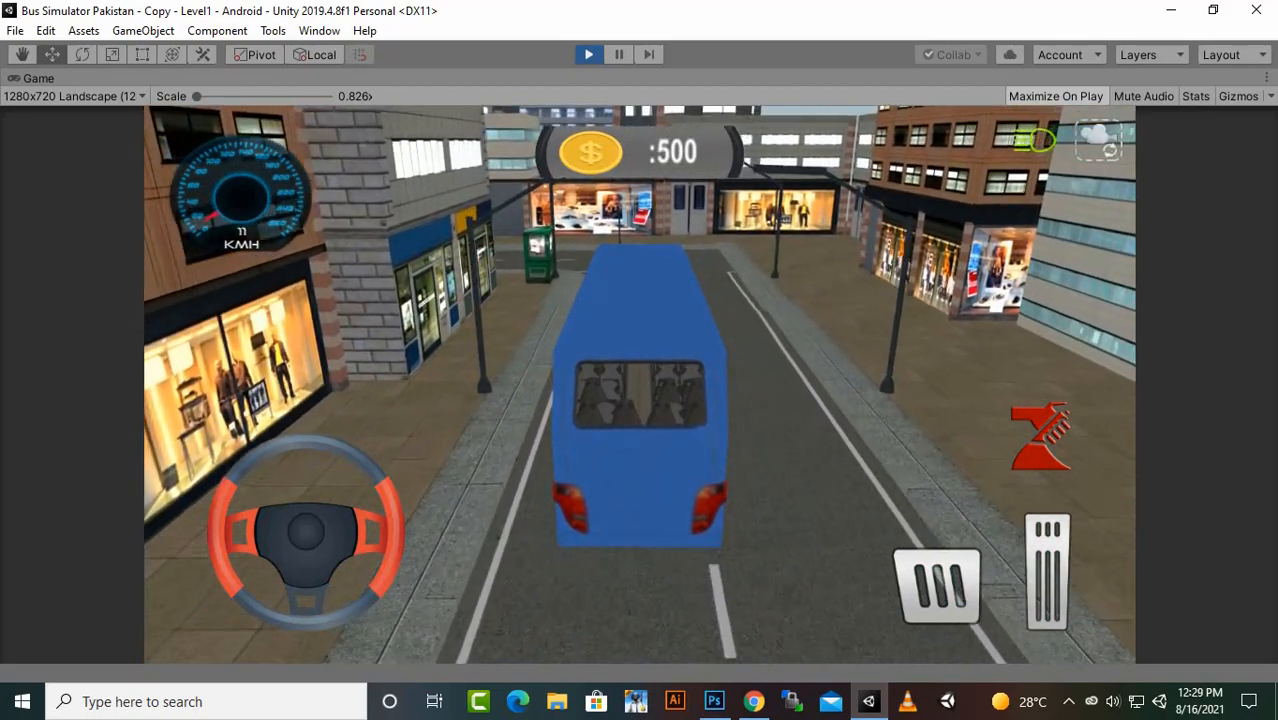
key(c)
key(Up)
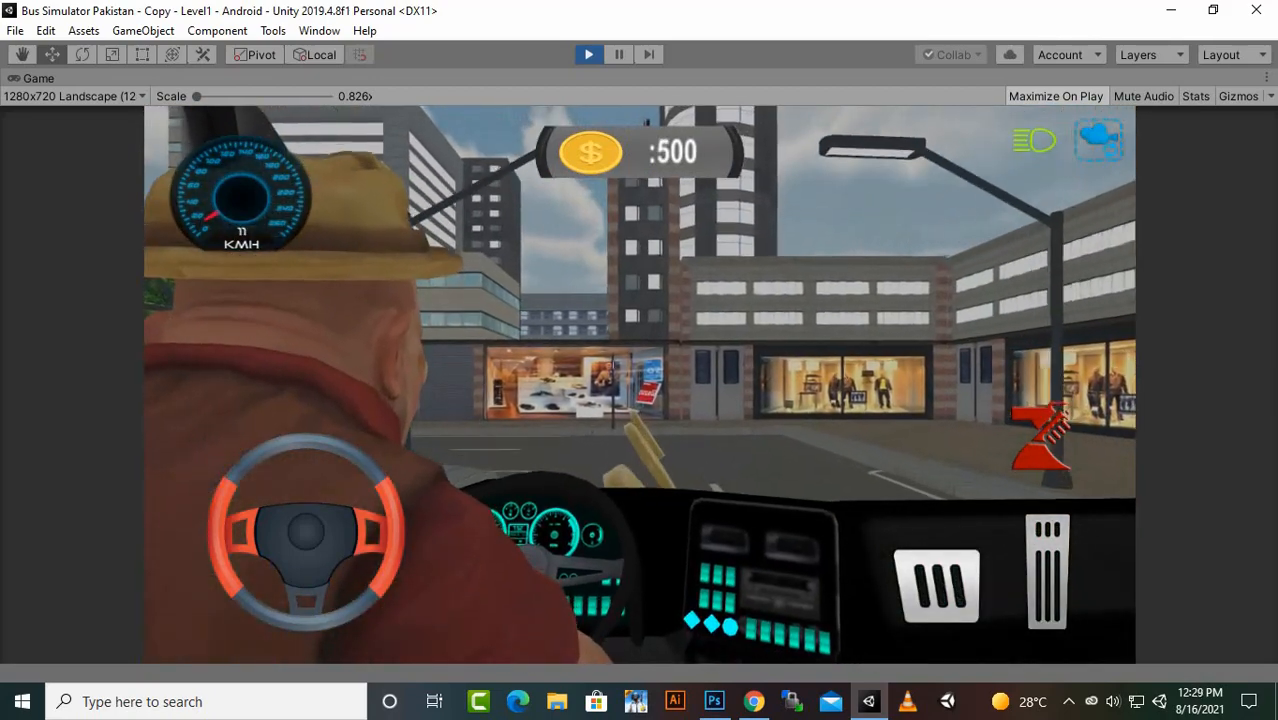
key(Down)
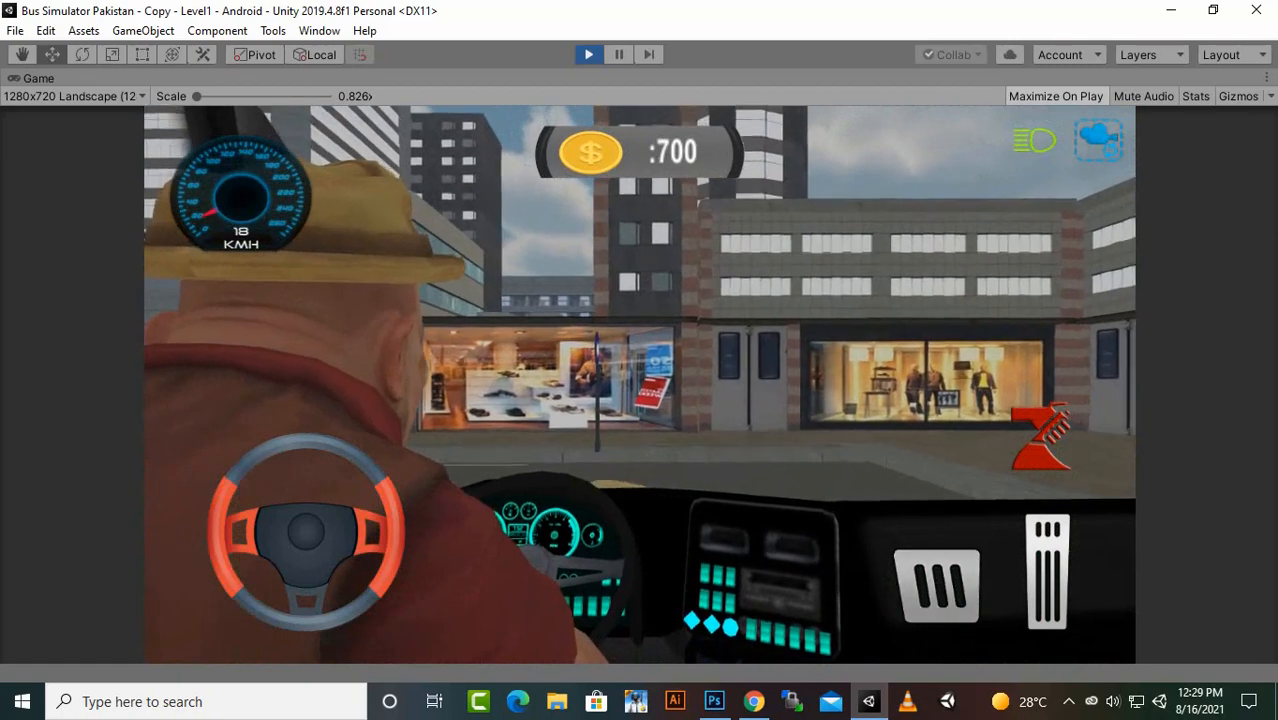
key(Up)
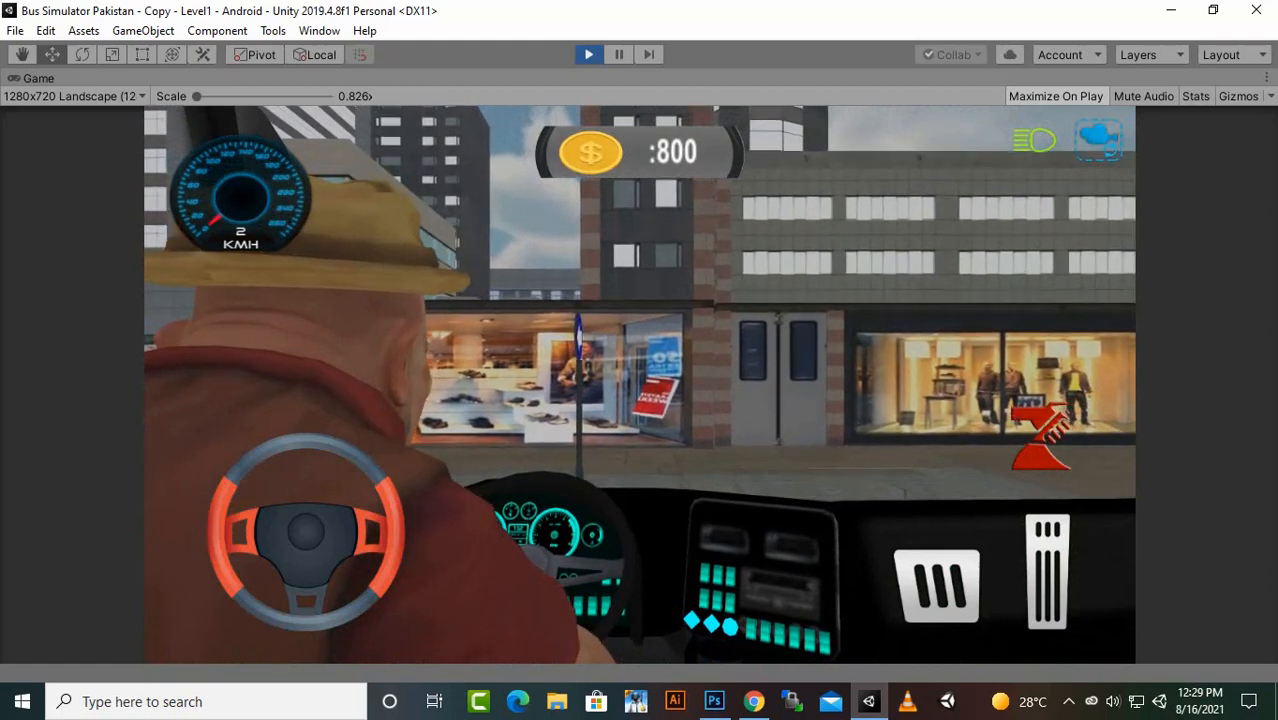
key(c)
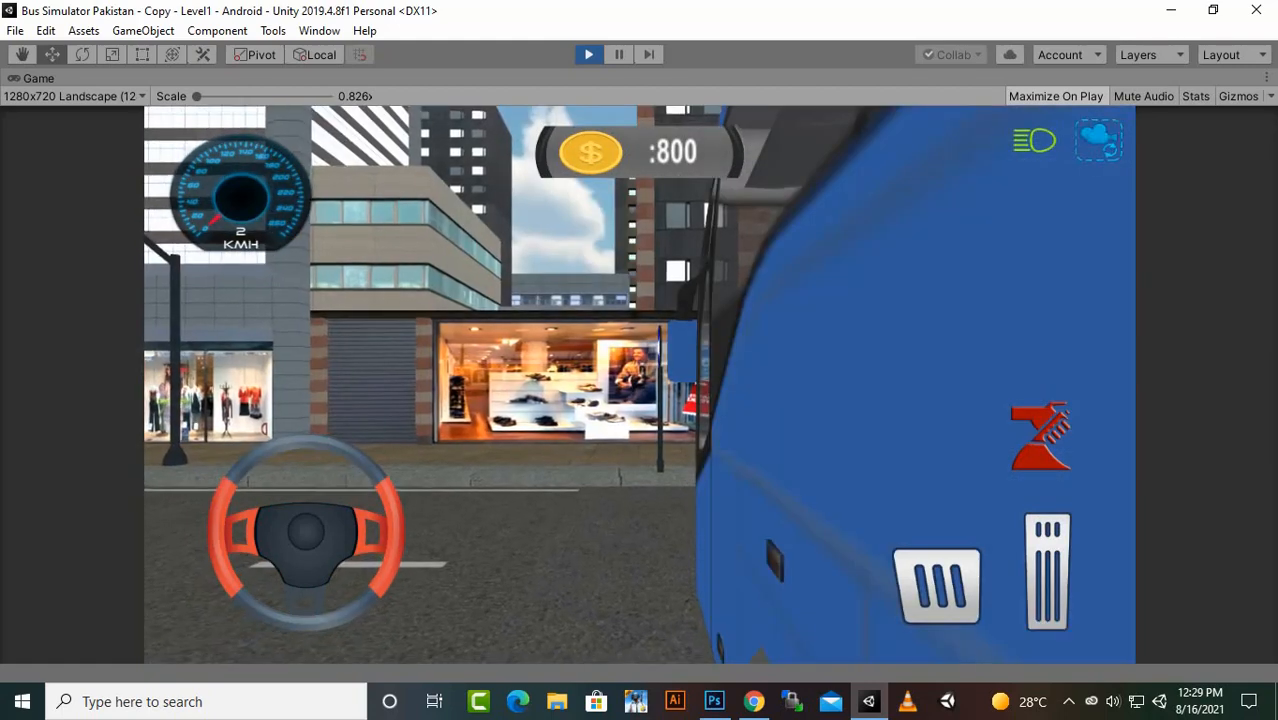
key(ctrl+p)
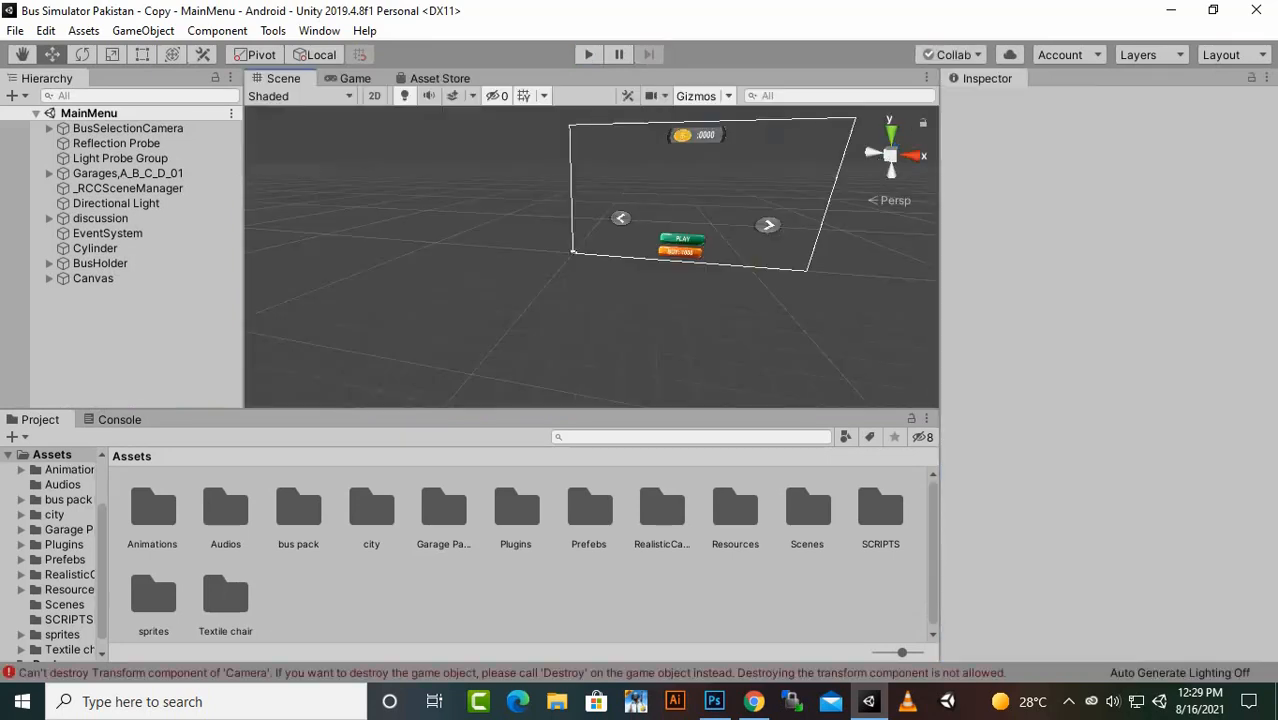
- Run the game again, start Level1 with the purple bus, drive forward, brake to a halt and end play mode
key(ctrl+p)
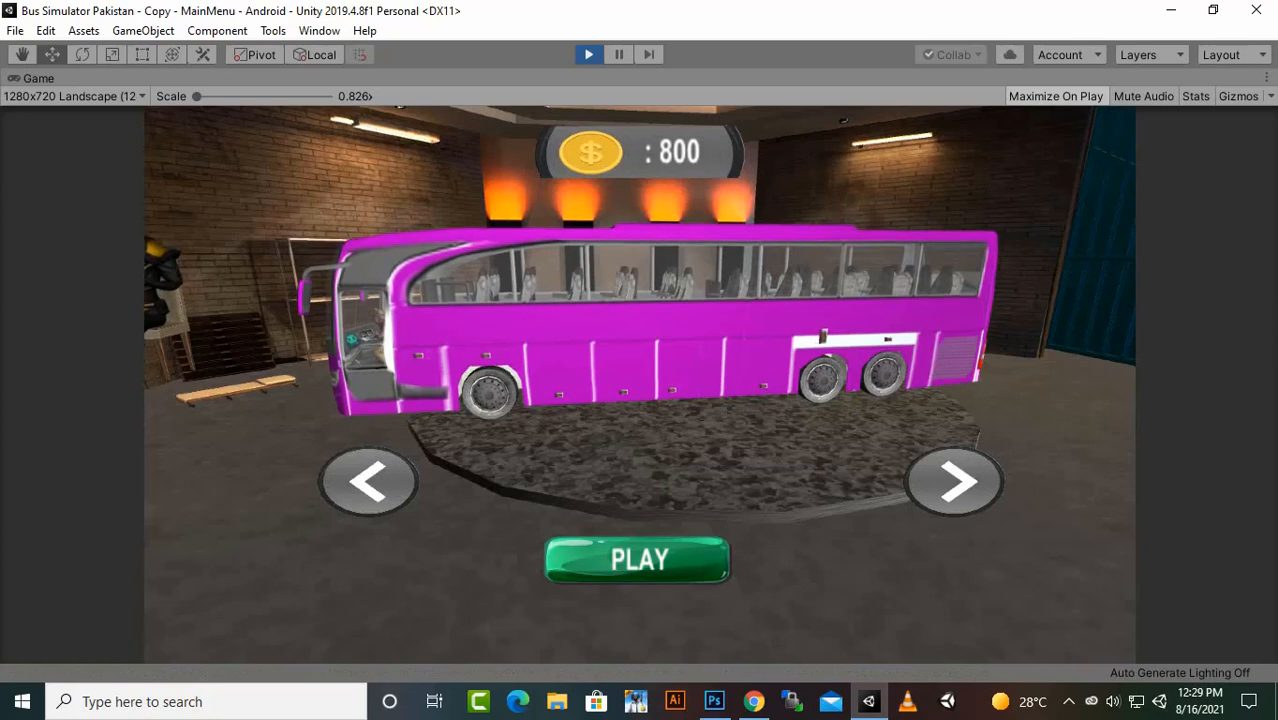
click(638, 560)
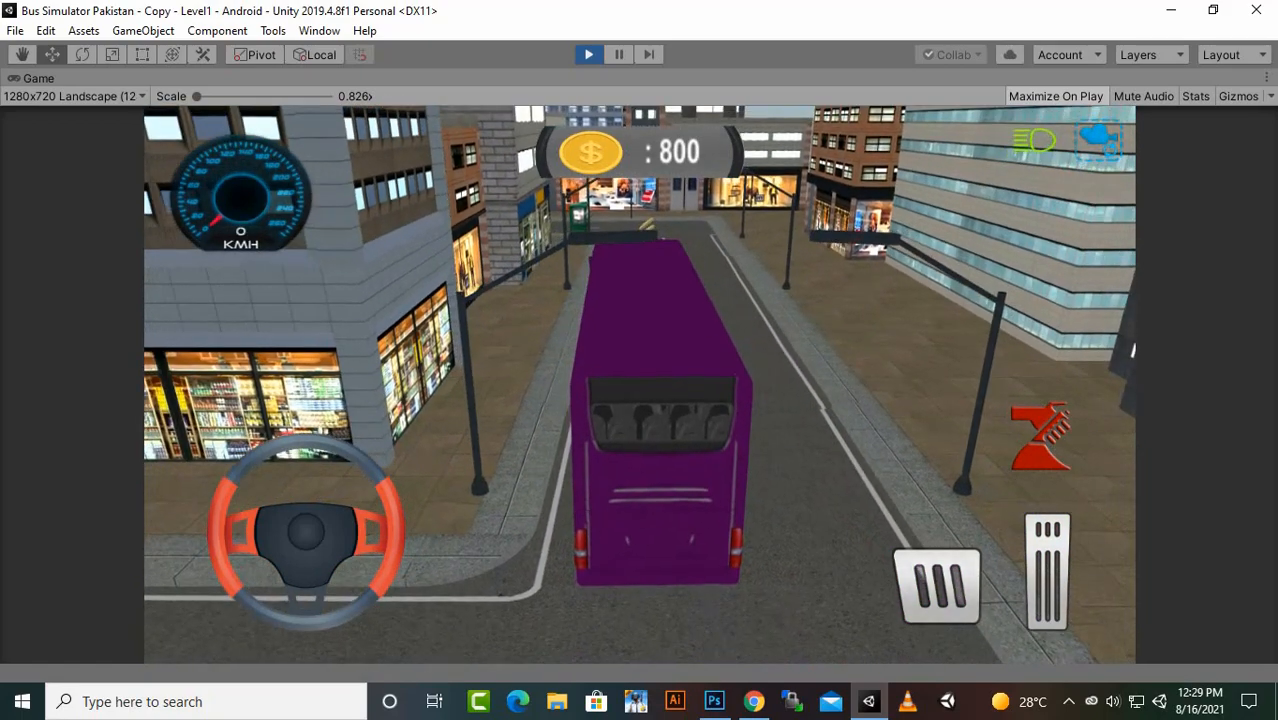
key(Up)
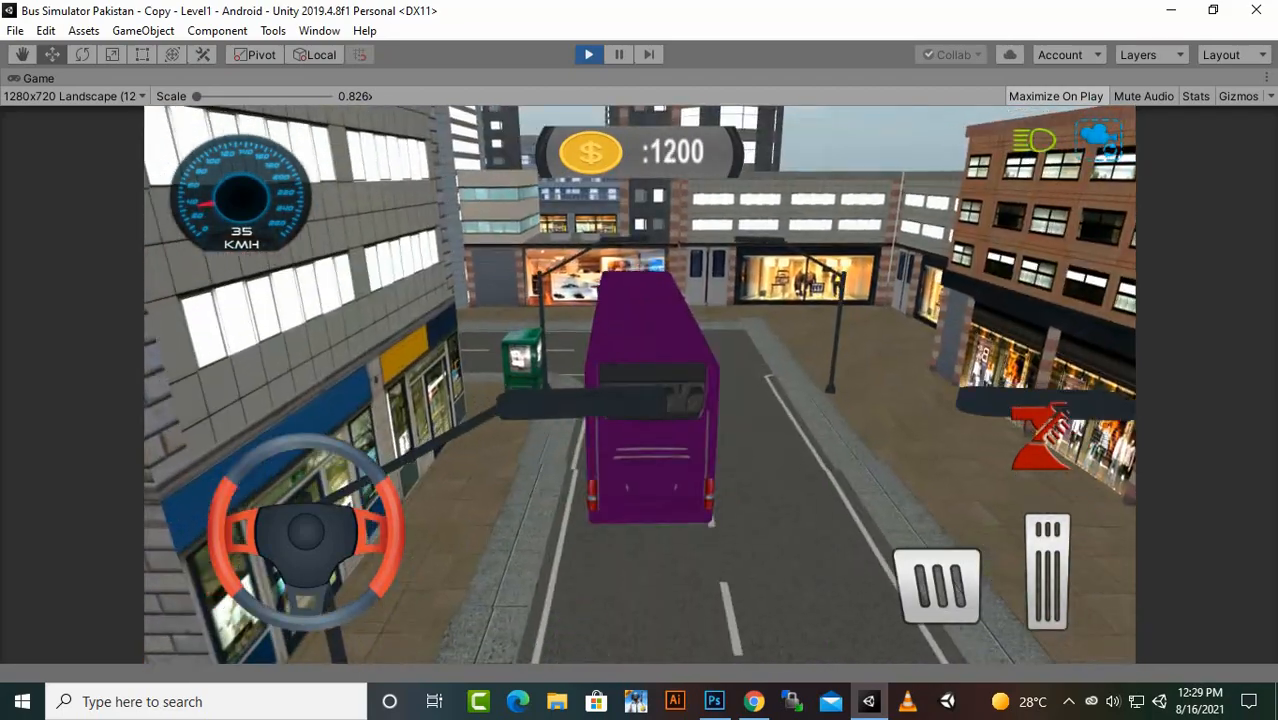
key(Down)
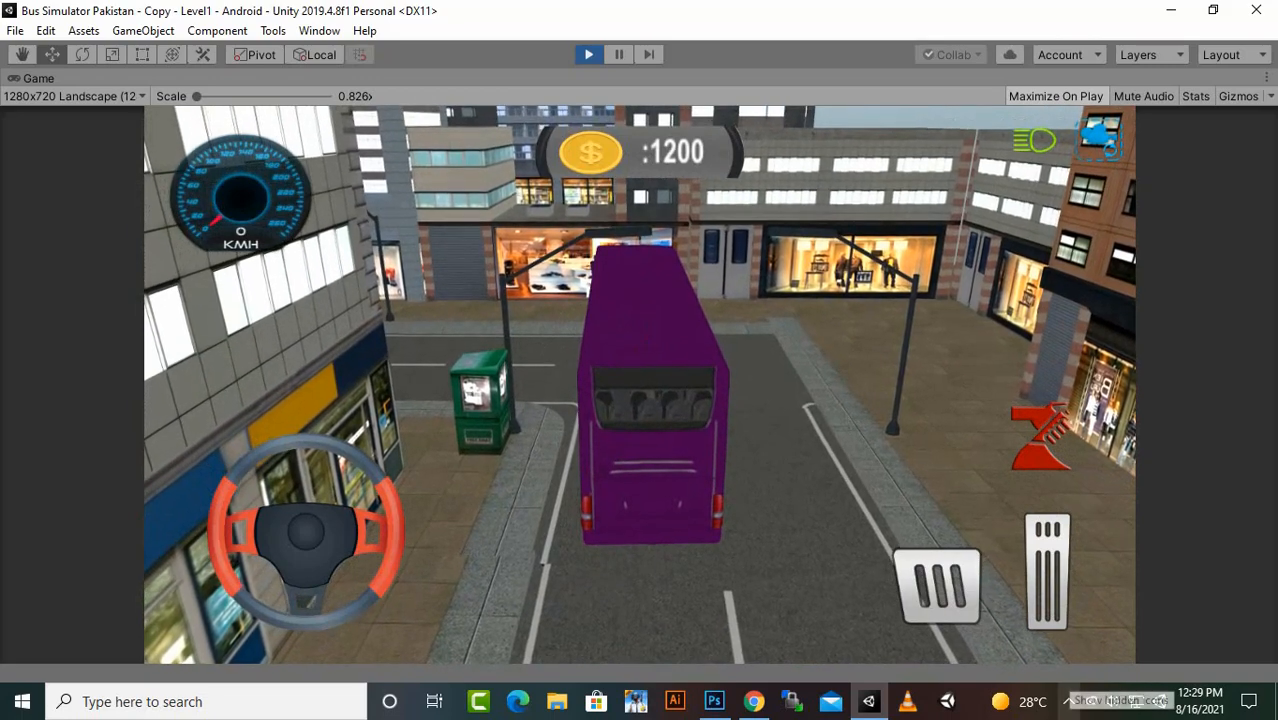
click(1068, 701)
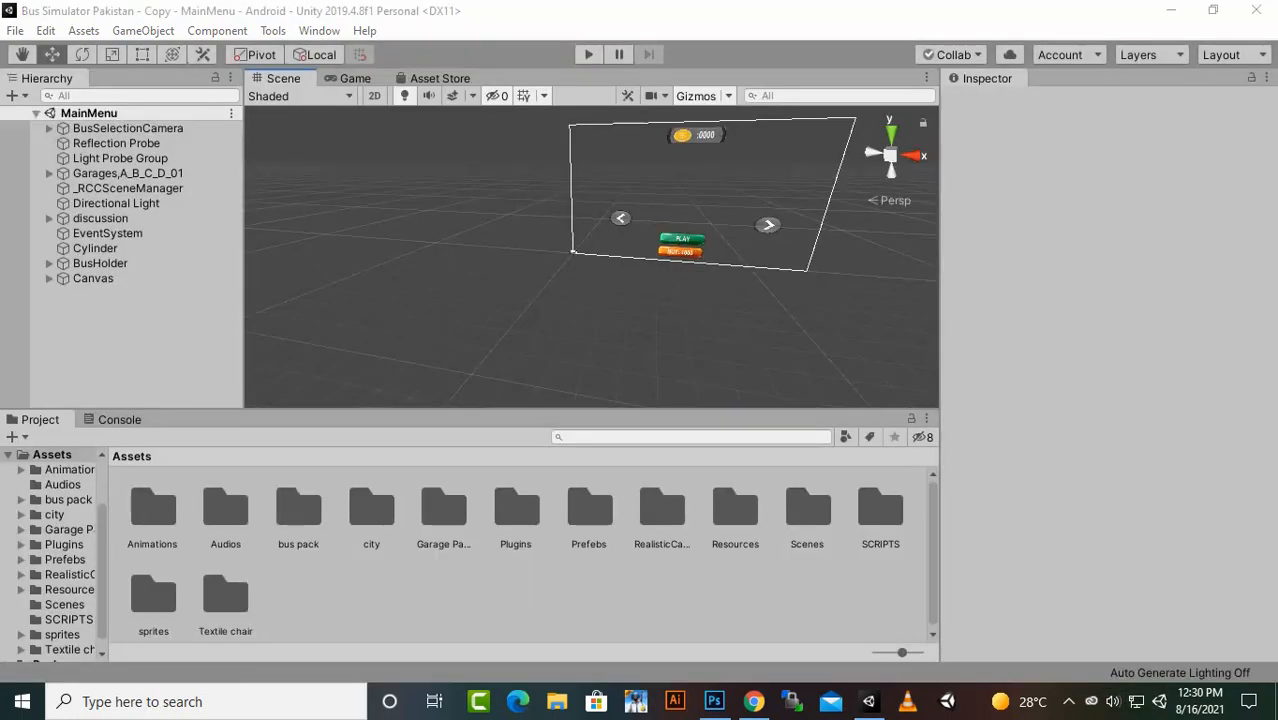
click(589, 55)
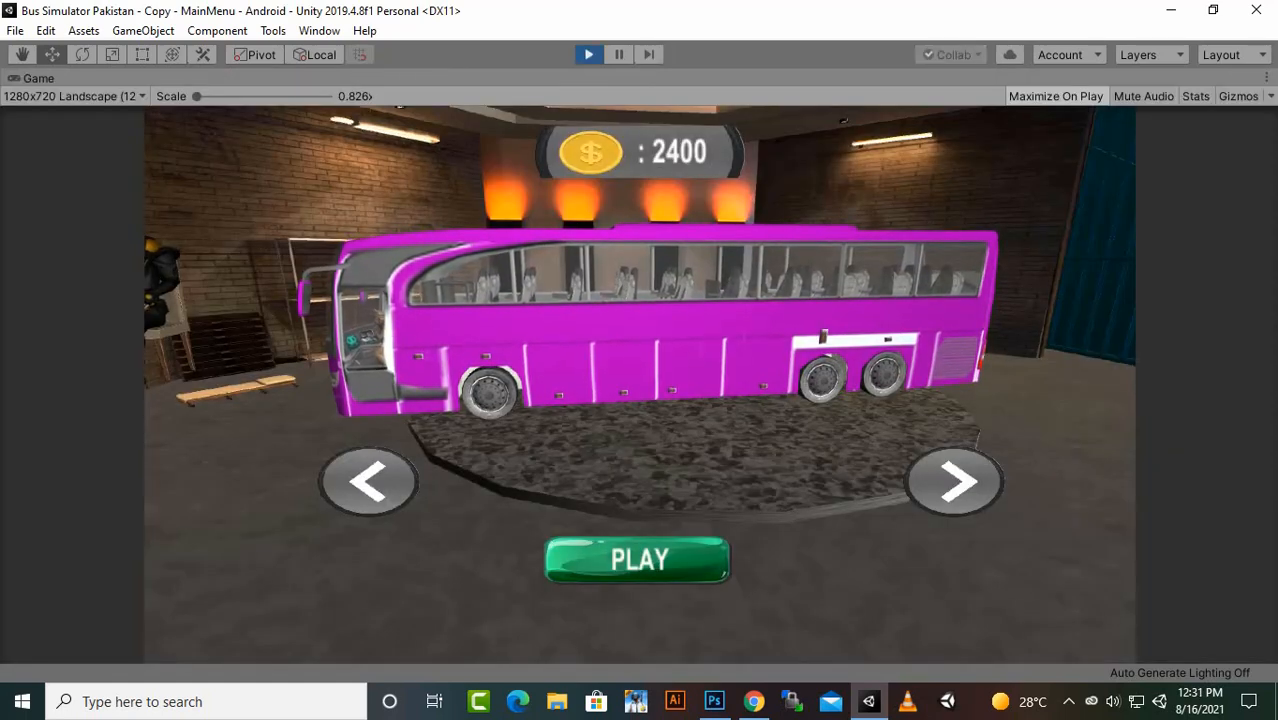
- Browse to the green bus in the garage, buy it for 2000 coins, start Level1 with it and stop the game
click(955, 482)
click(955, 482)
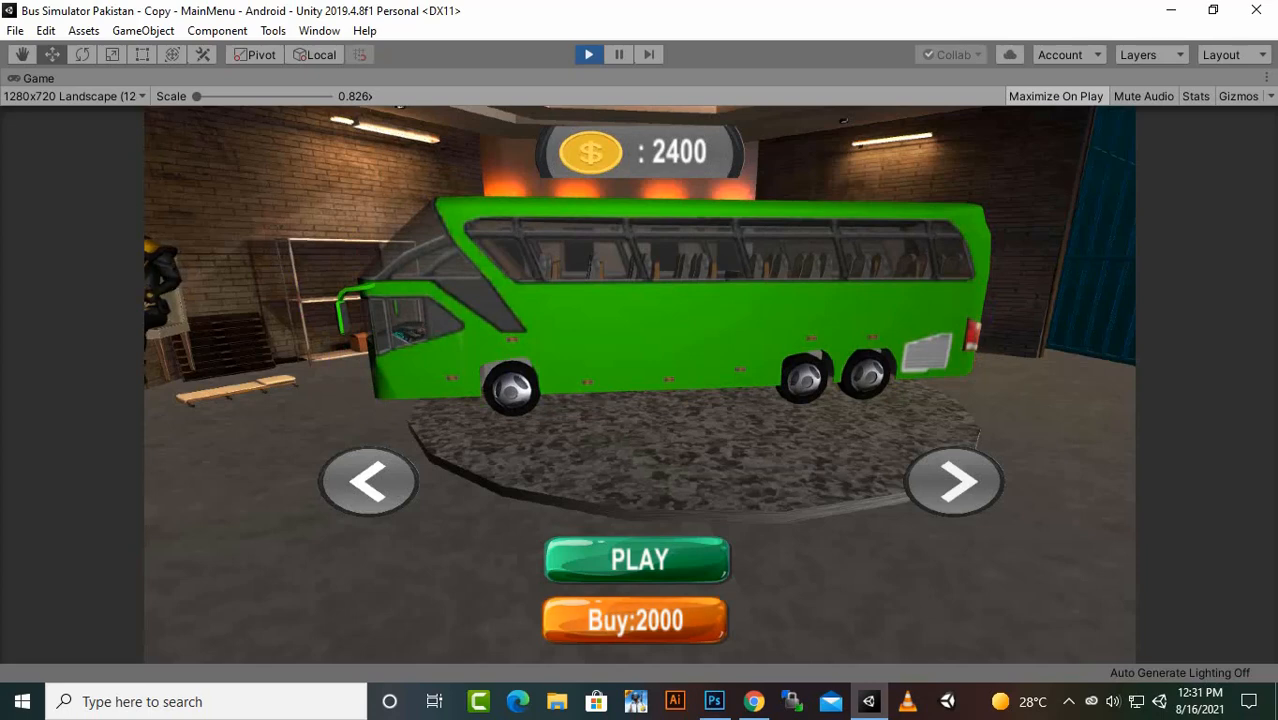
click(954, 482)
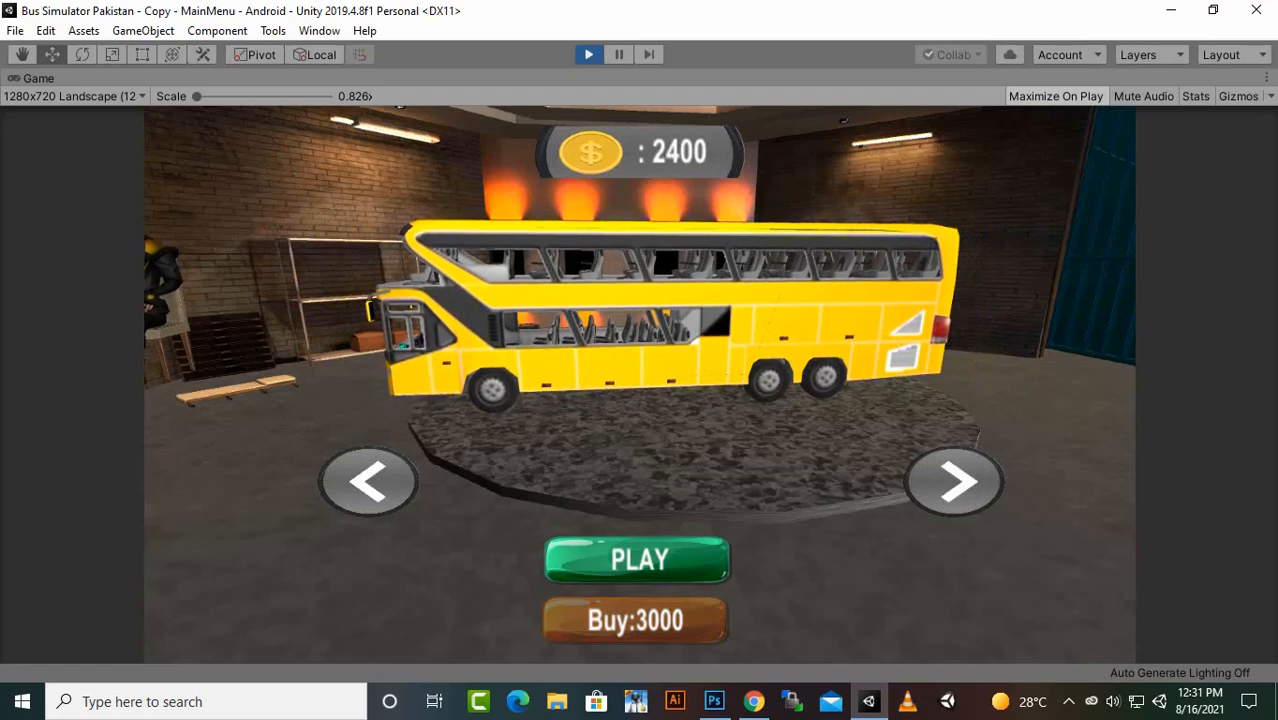
click(368, 482)
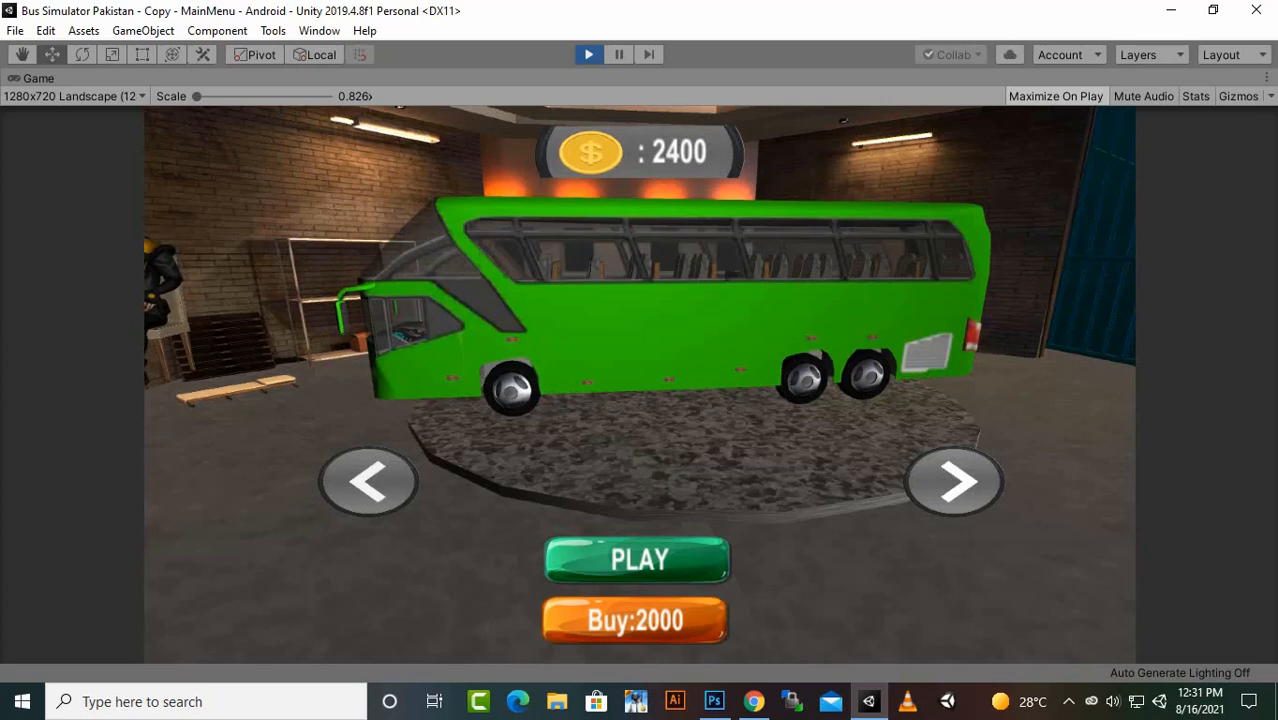
click(635, 621)
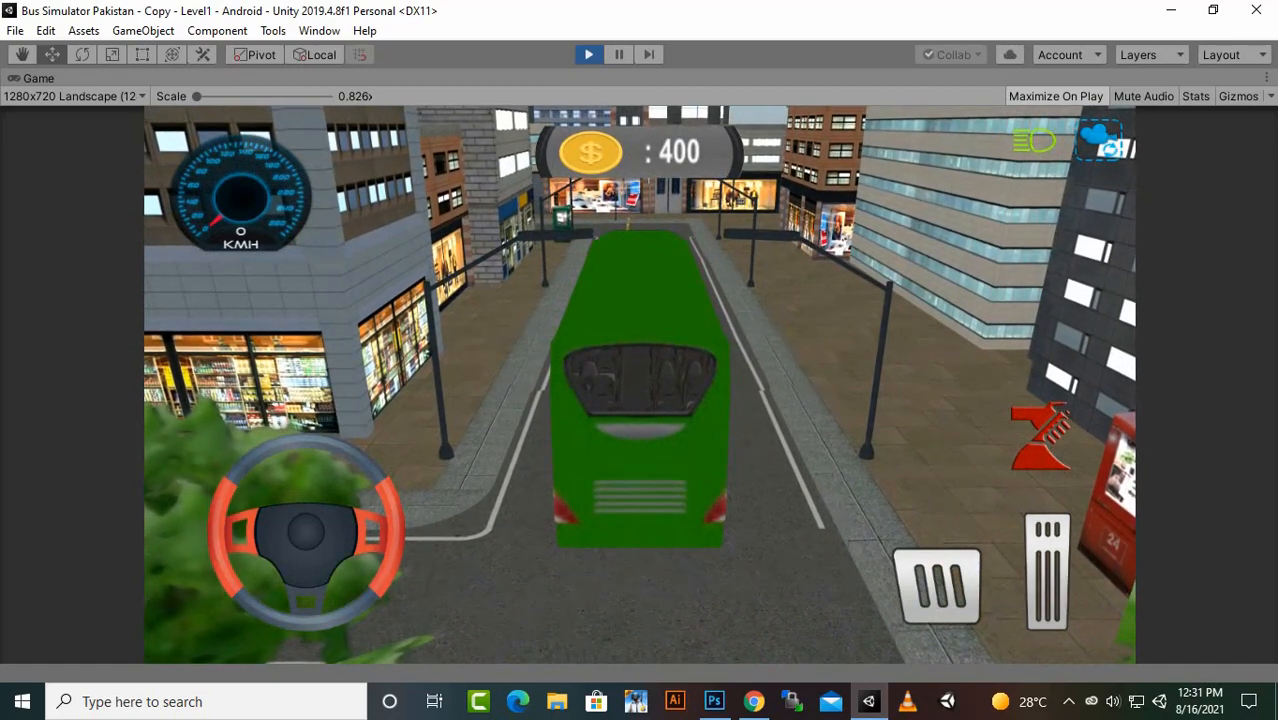
key(ctrl+p)
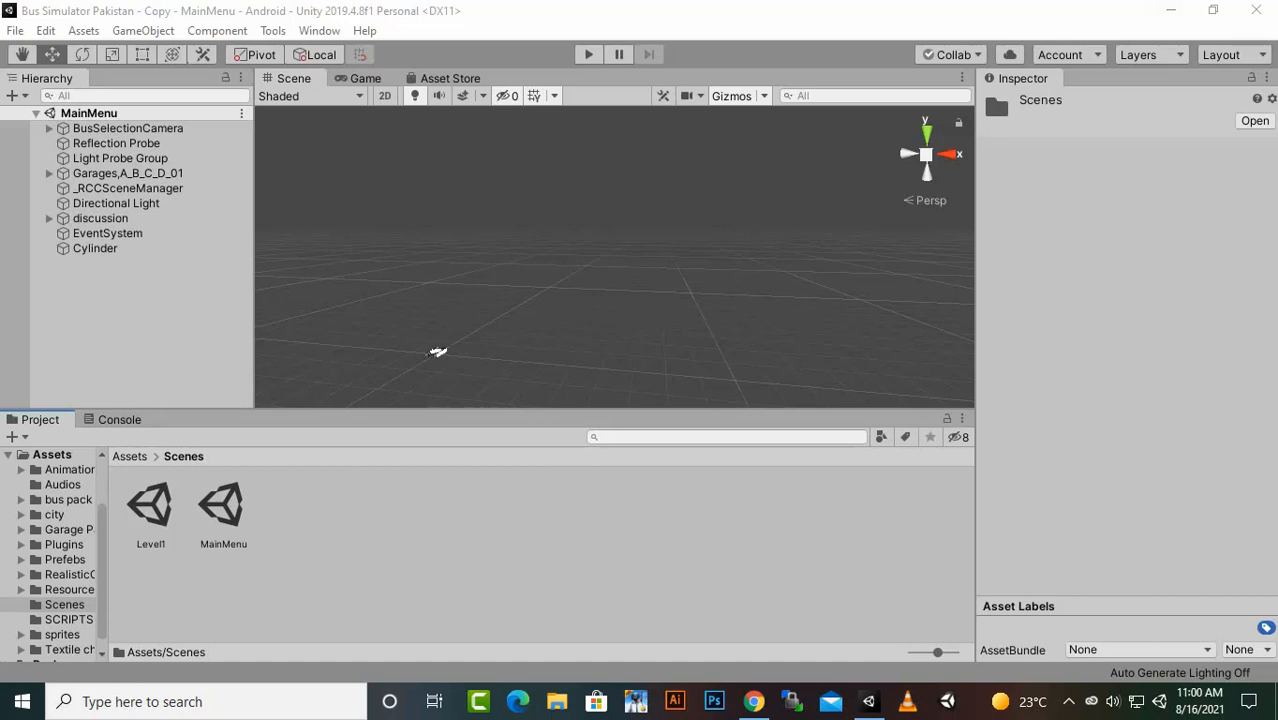
- Examine the MainMenu and Level1 scene assets and preview the empty MainMenu garage in play mode
click(222, 506)
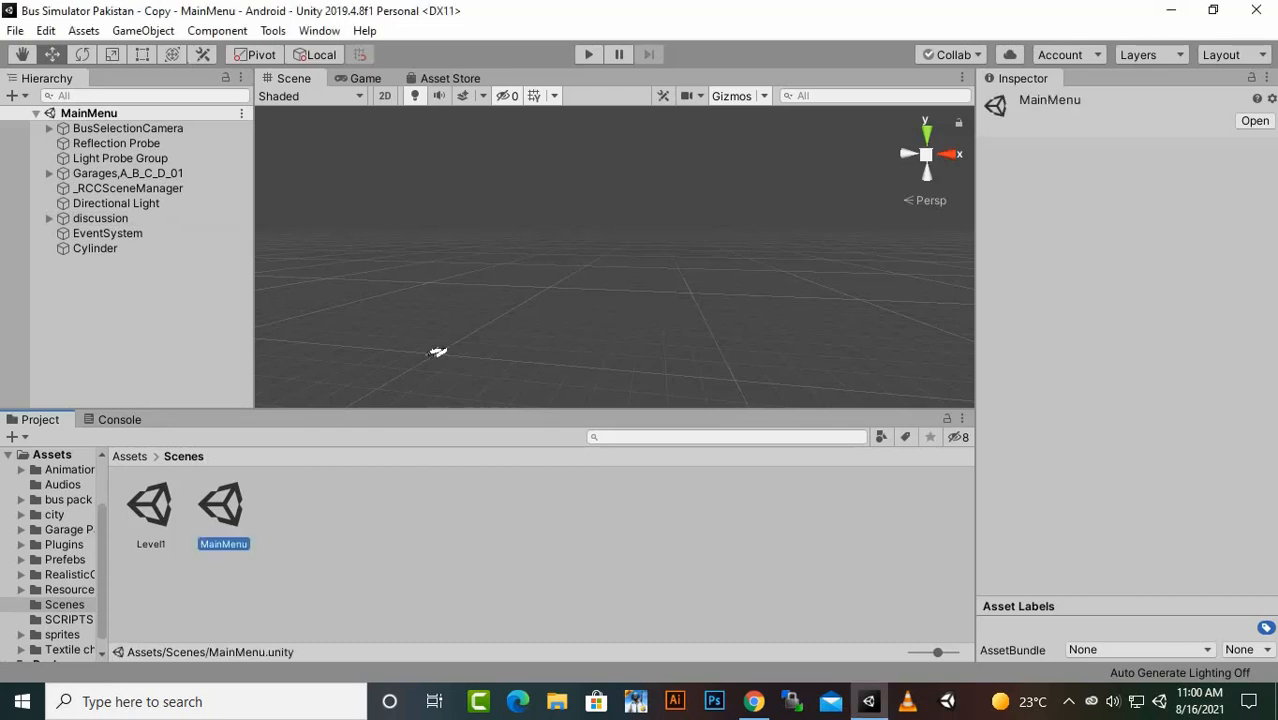
key(Left)
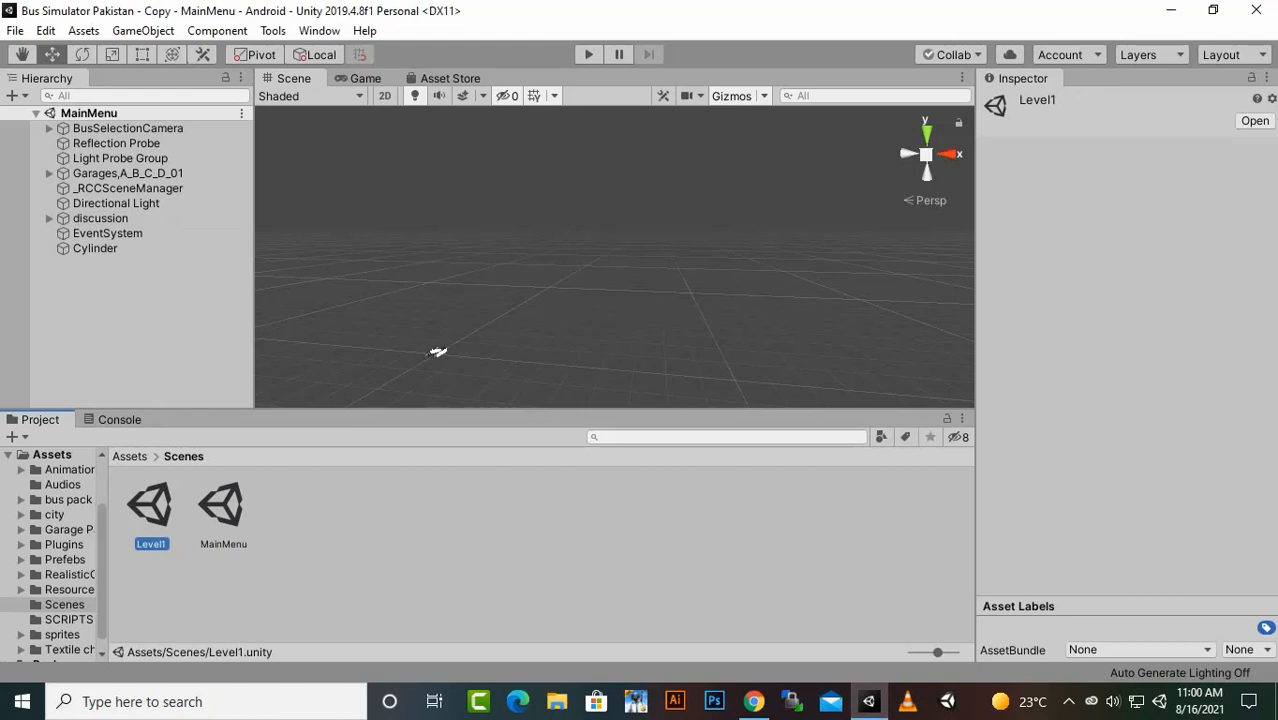
click(129, 456)
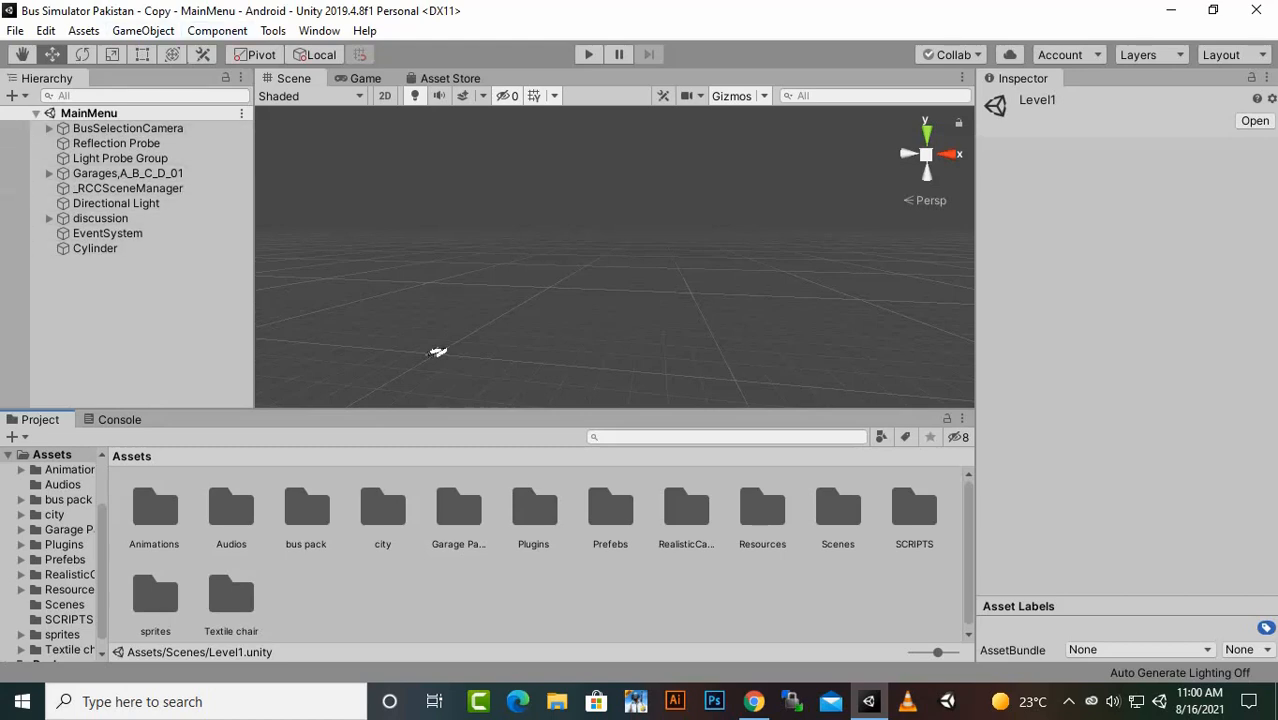
key(ctrl+p)
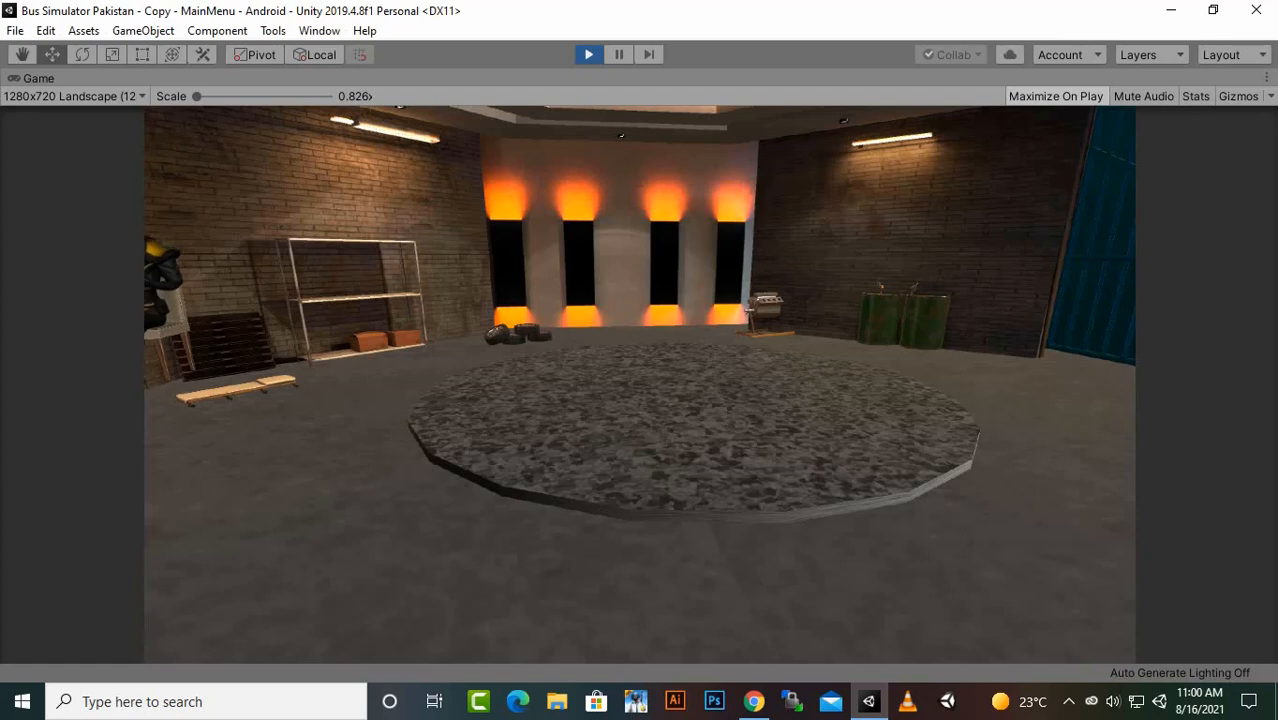
key(ctrl+p)
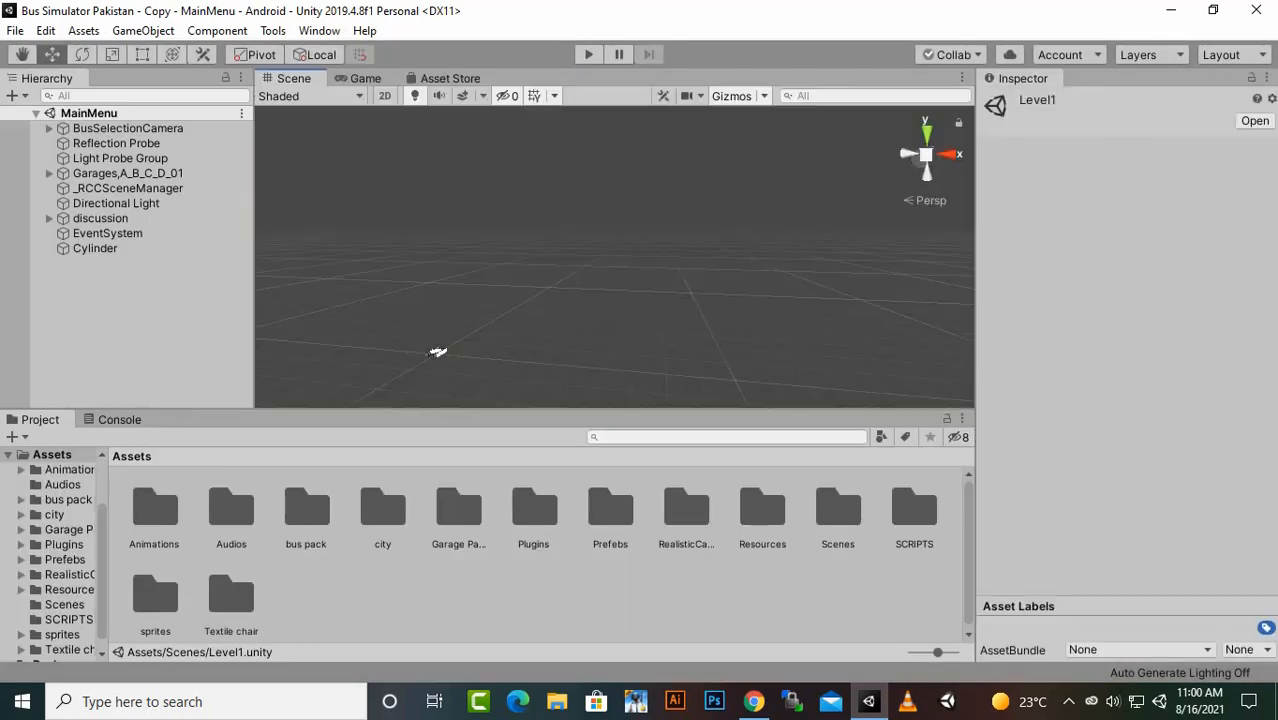
- Place the BusPurpule prefab from the Prefebs/PlayerBuses folder on the round platform in the MainMenu garage
double_click(610, 510)
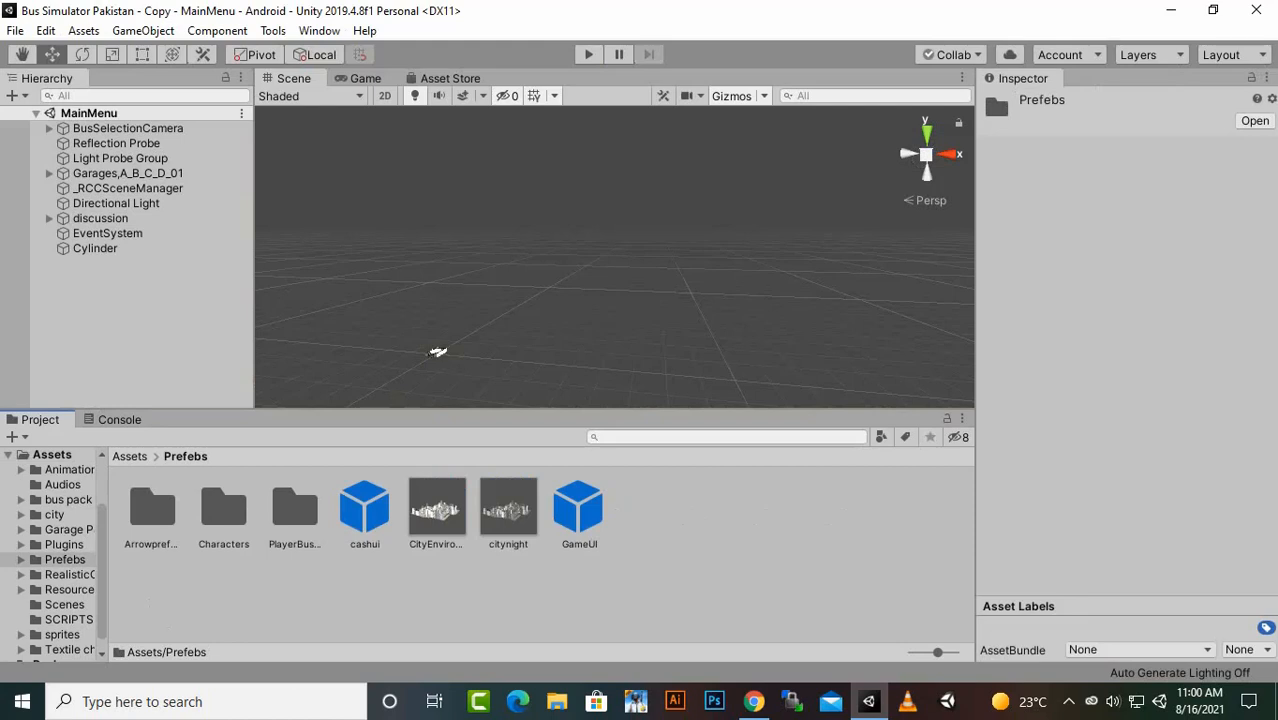
double_click(294, 510)
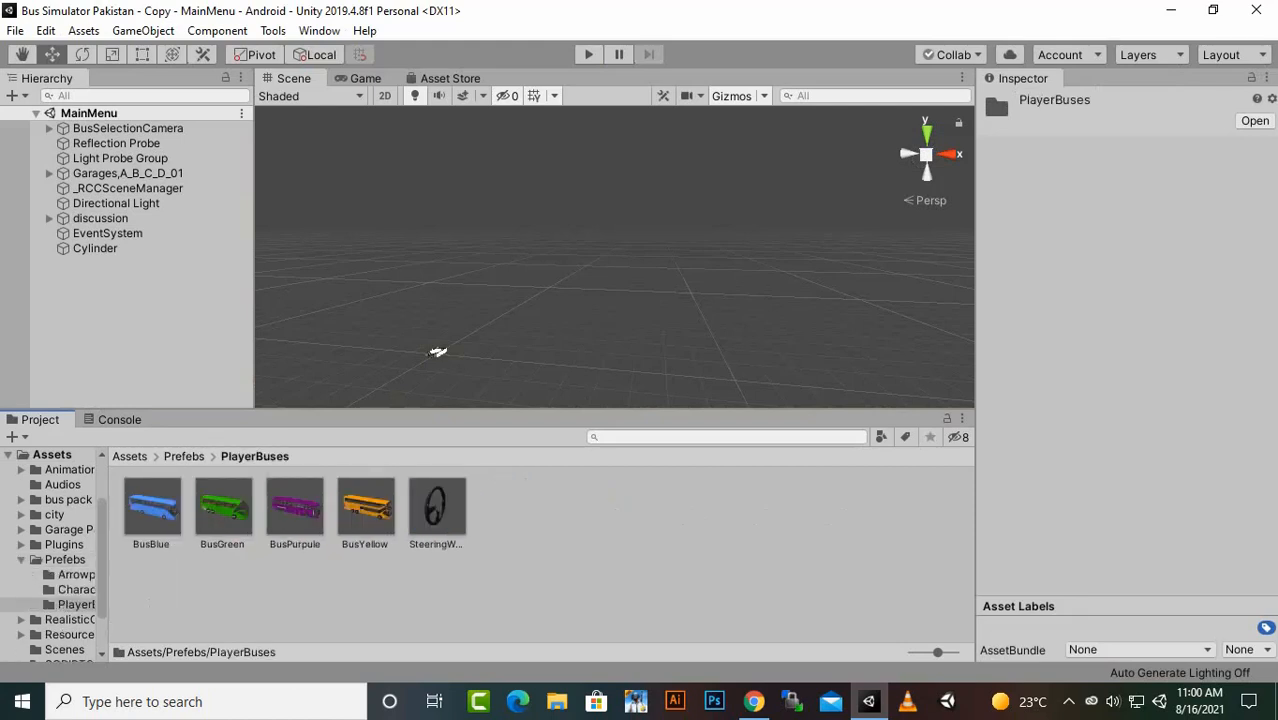
right_click(101, 273)
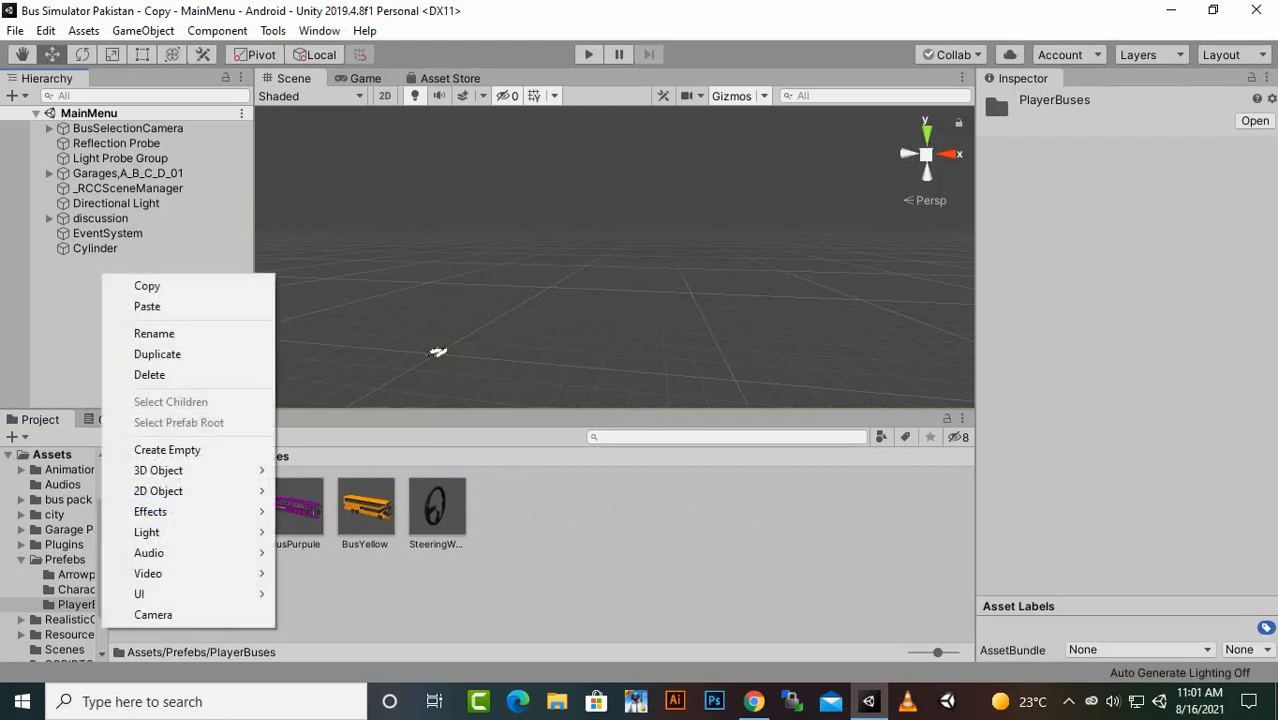
click(148, 264)
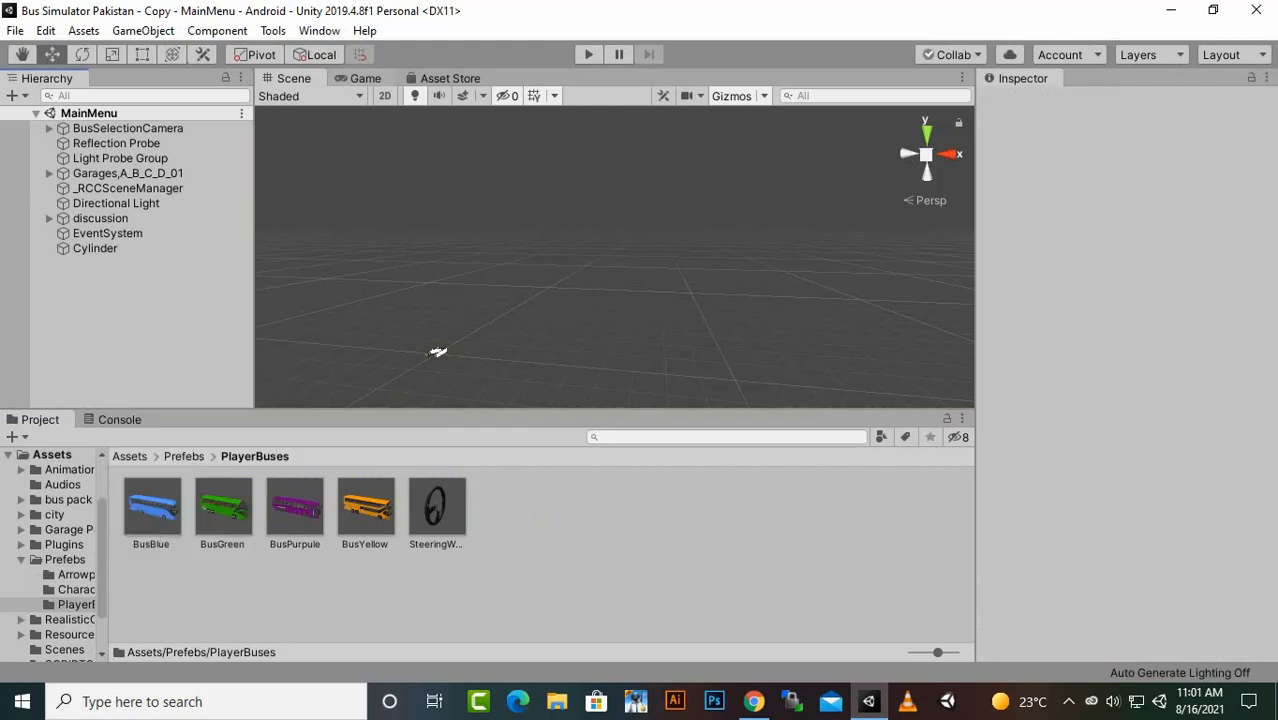
click(439, 350)
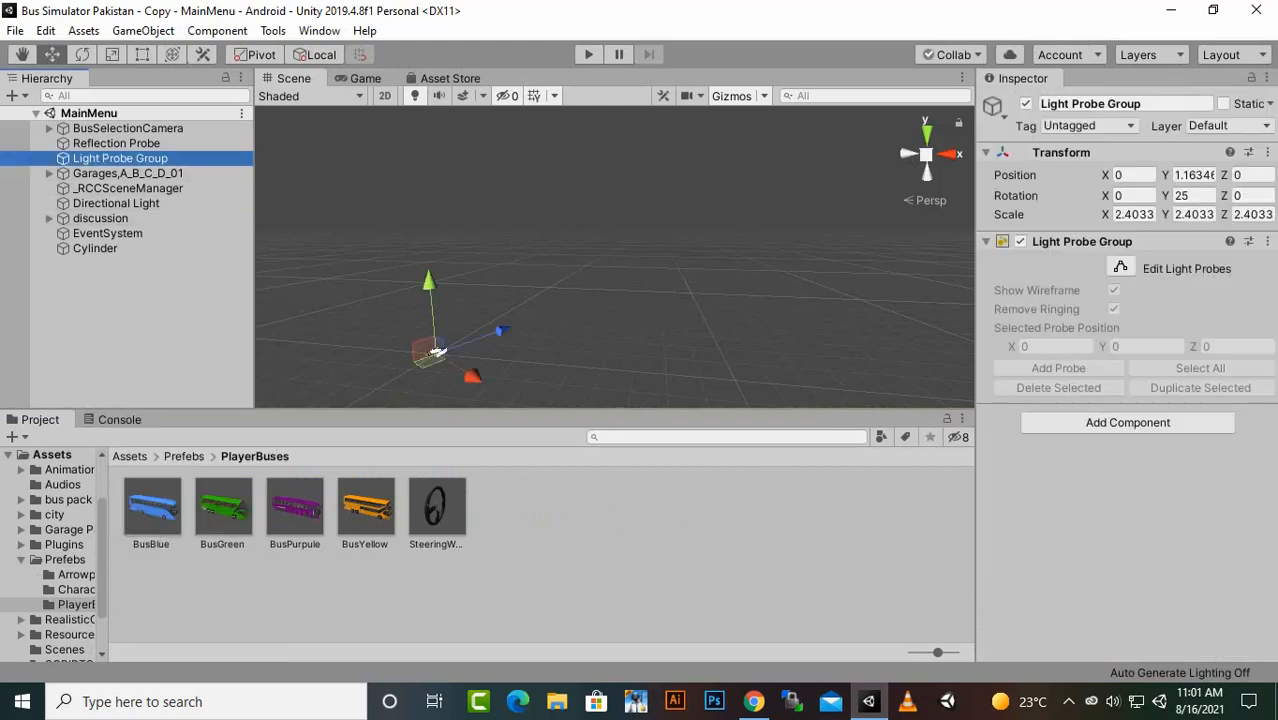
key(f)
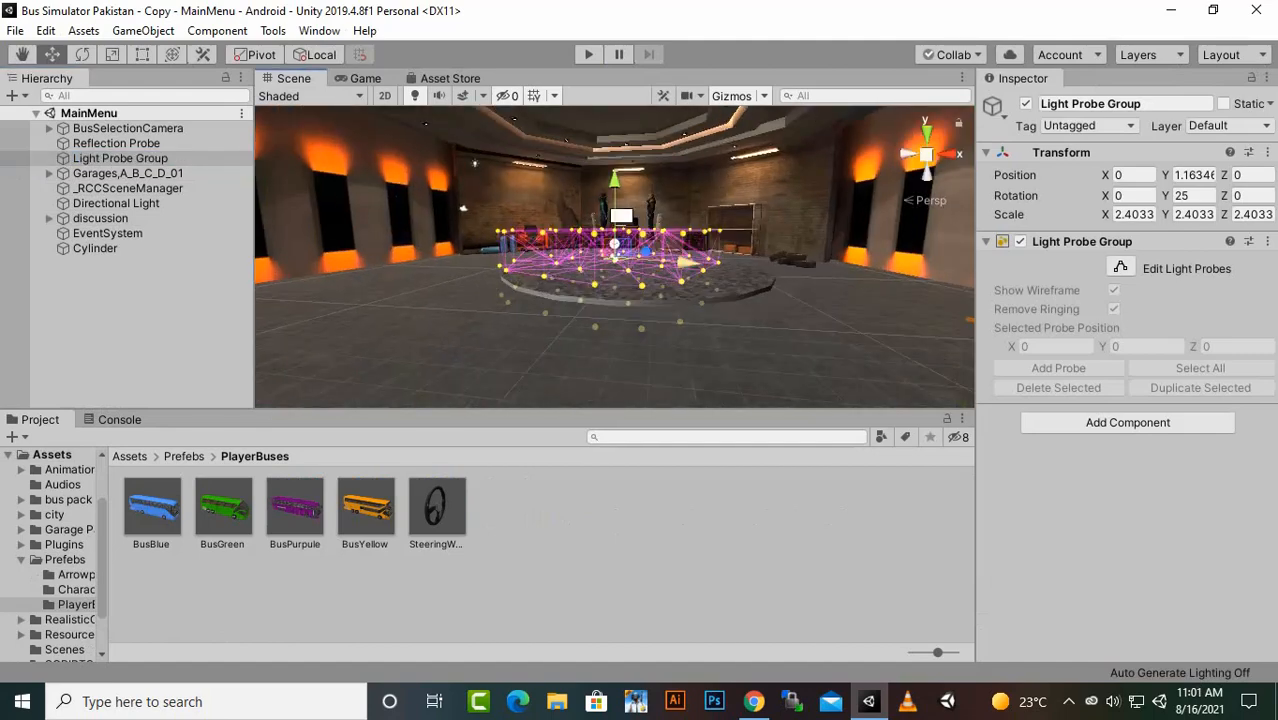
alt+drag(614, 250, 682, 296)
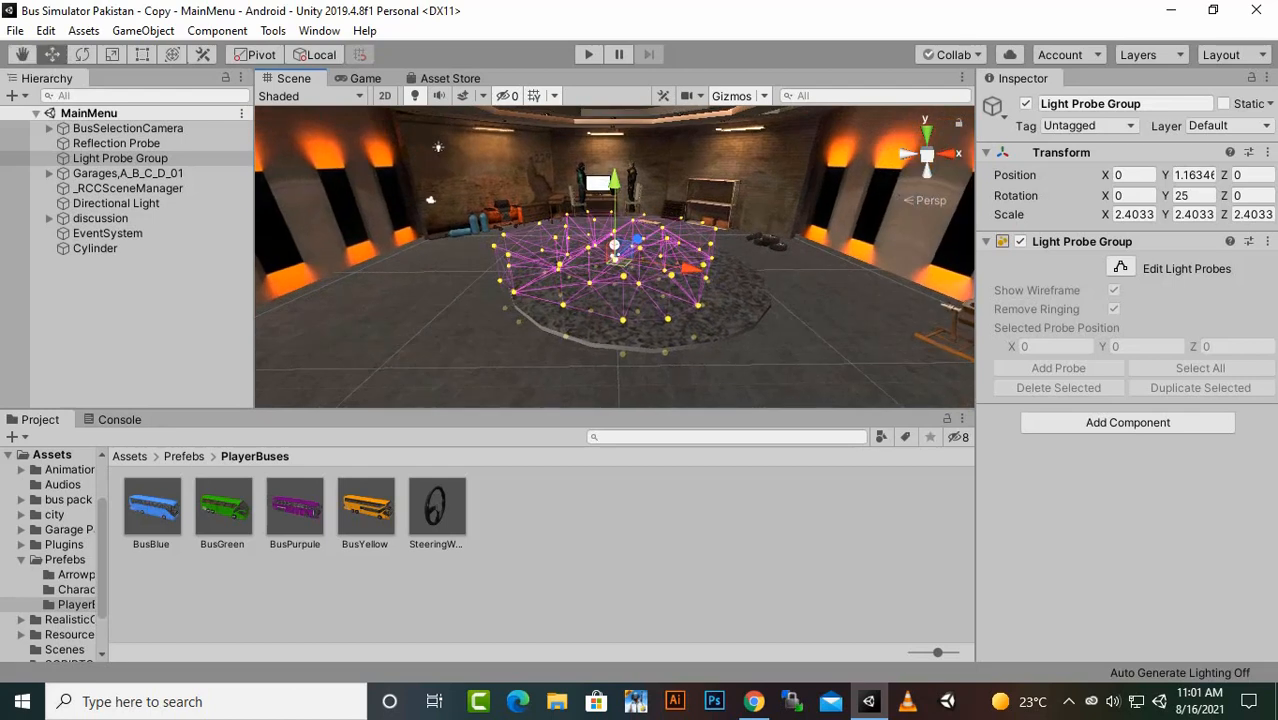
drag(295, 507, 636, 320)
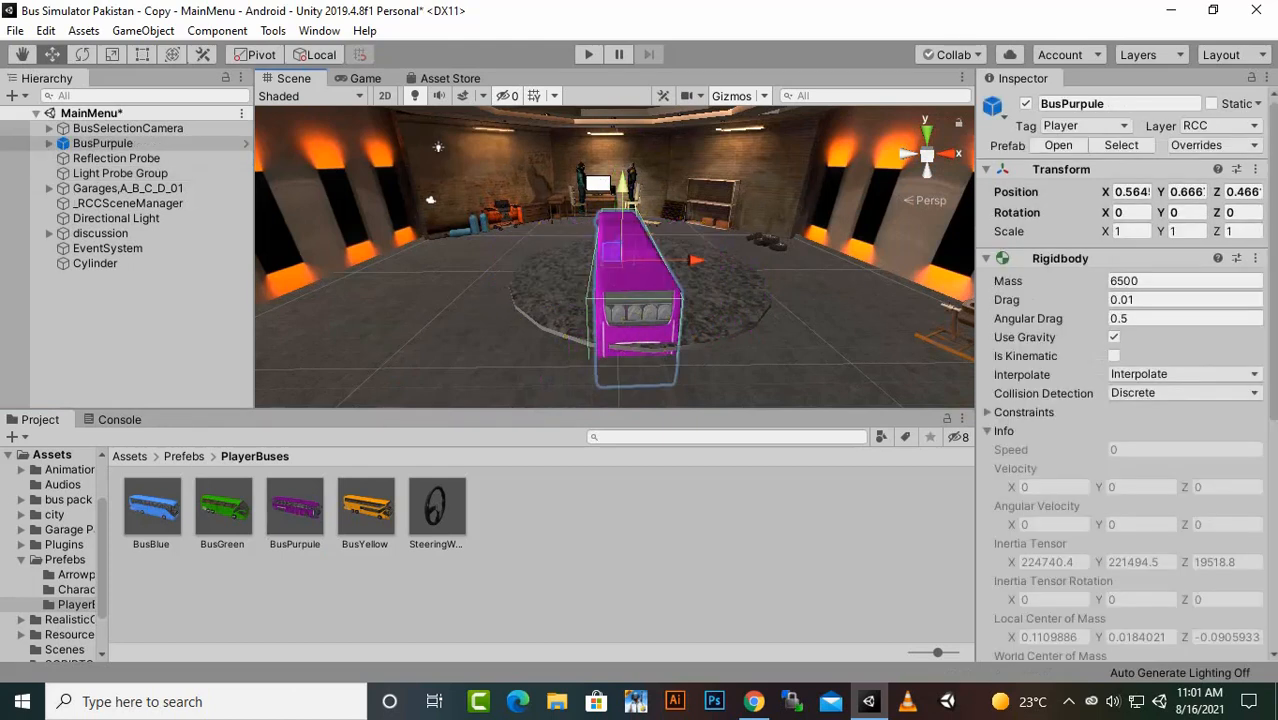
- Raise the purple bus to Y 3.33 and shift it to about Z -0.43 on the platform, checking its placement in the game view
drag(622, 186, 622, 158)
alt+drag(400, 255, 847, 248)
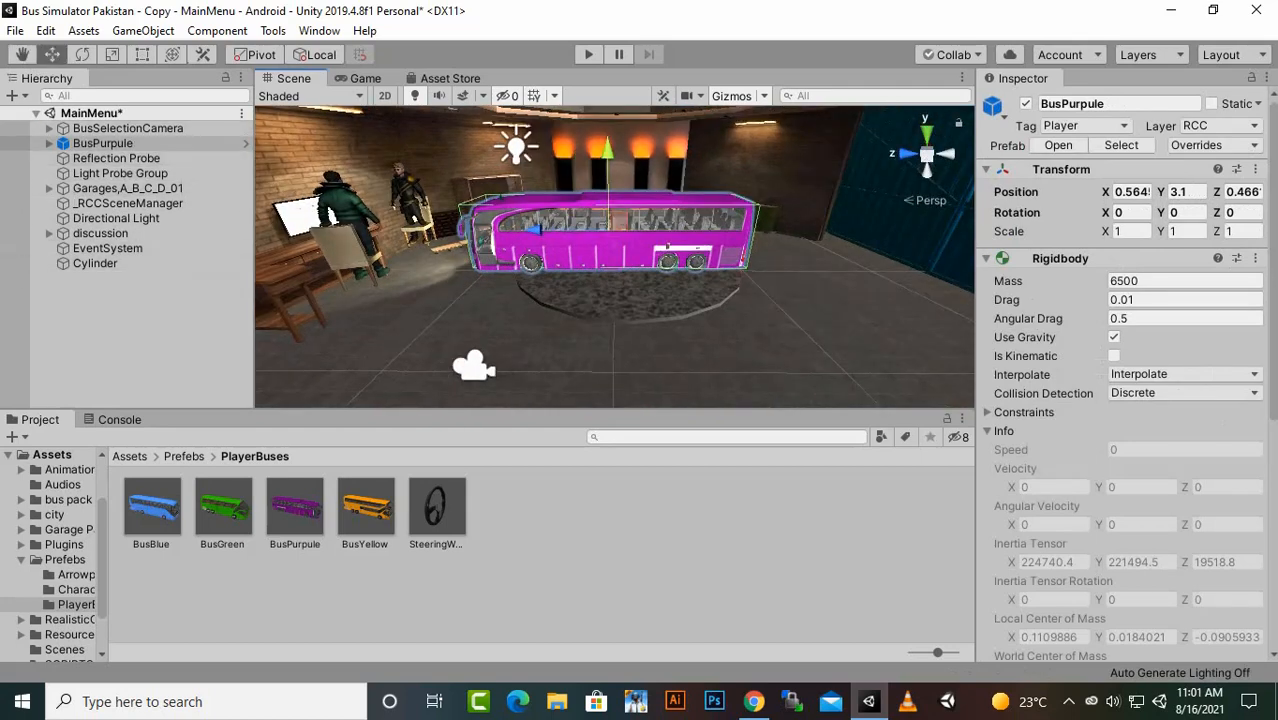
key(f)
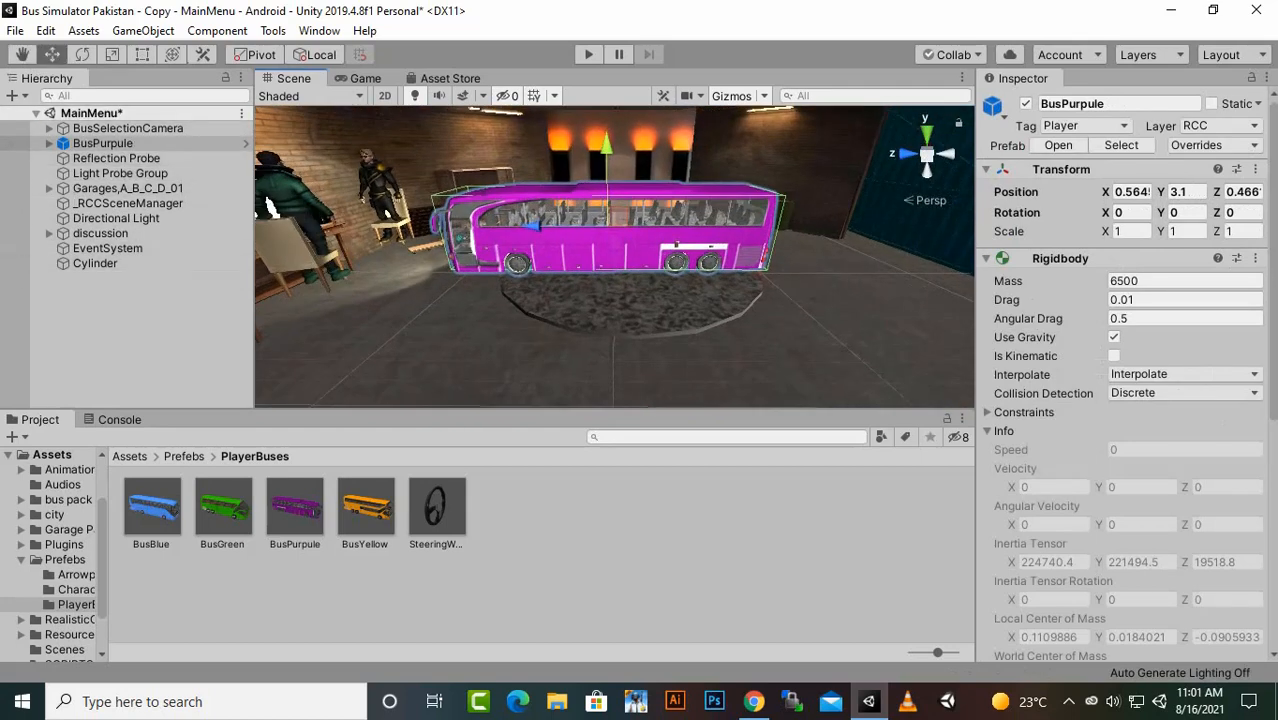
drag(533, 214, 554, 214)
drag(625, 132, 625, 125)
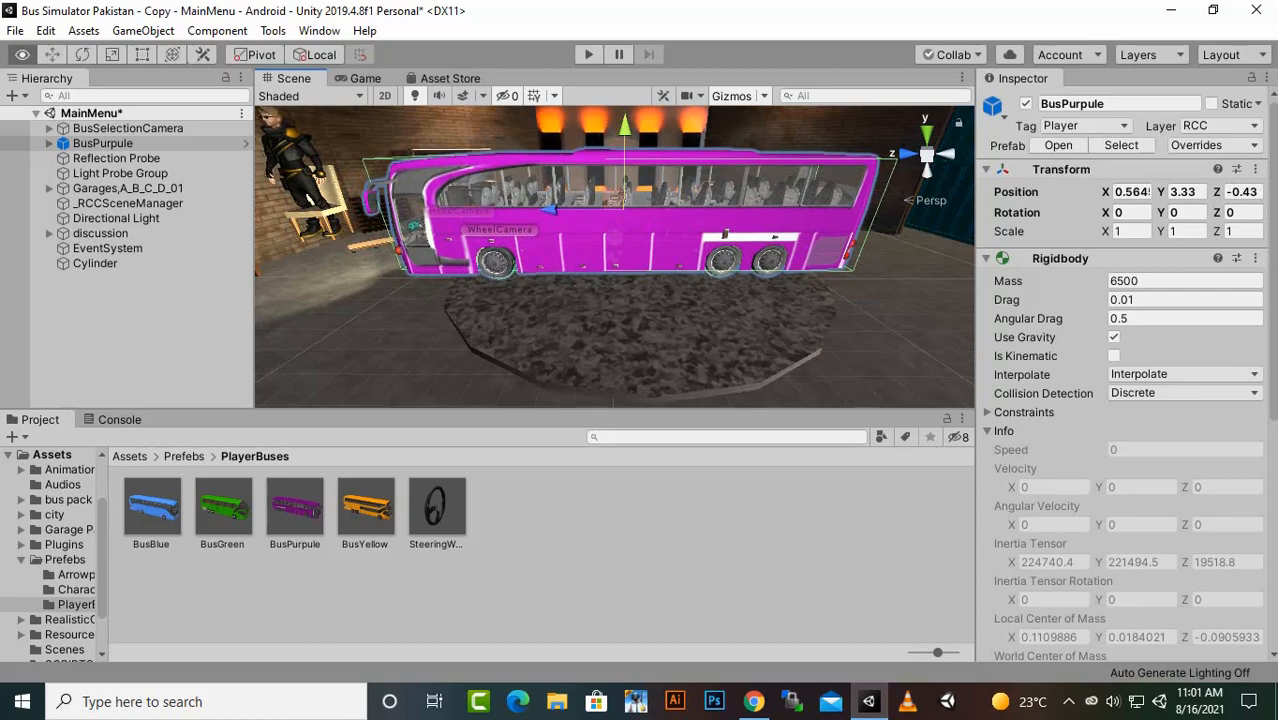
alt+drag(720, 230, 655, 258)
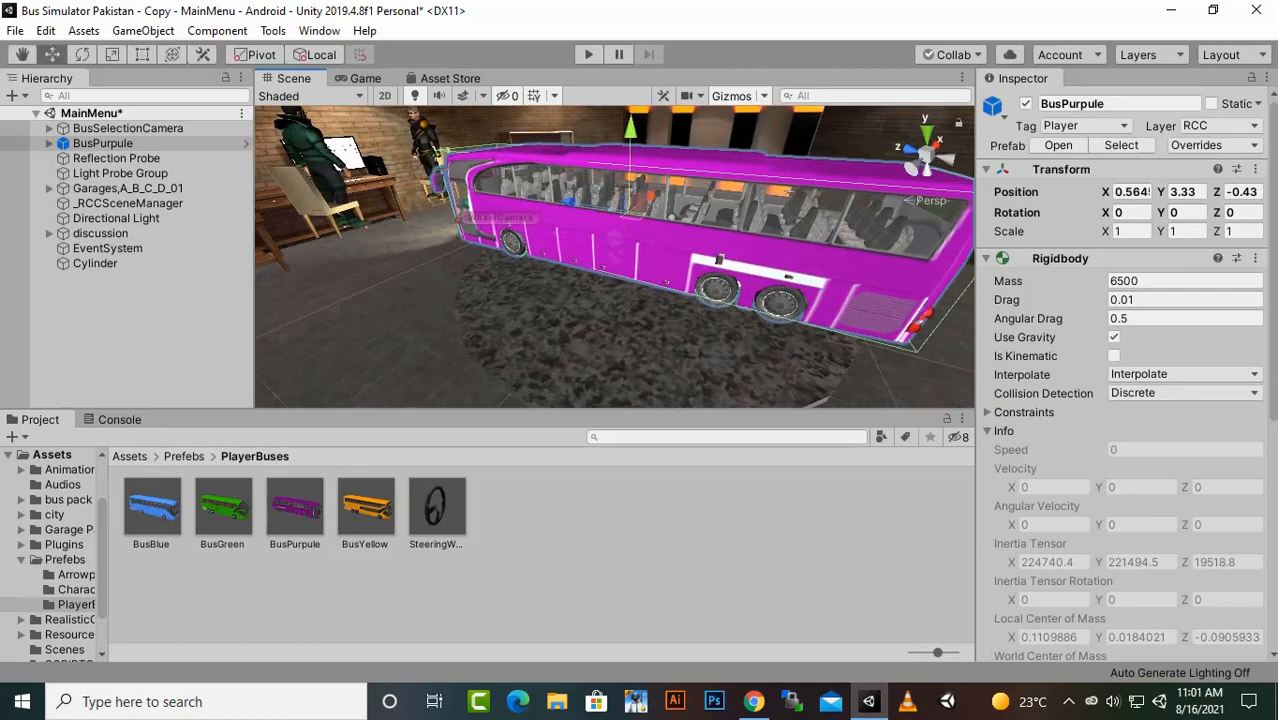
click(364, 78)
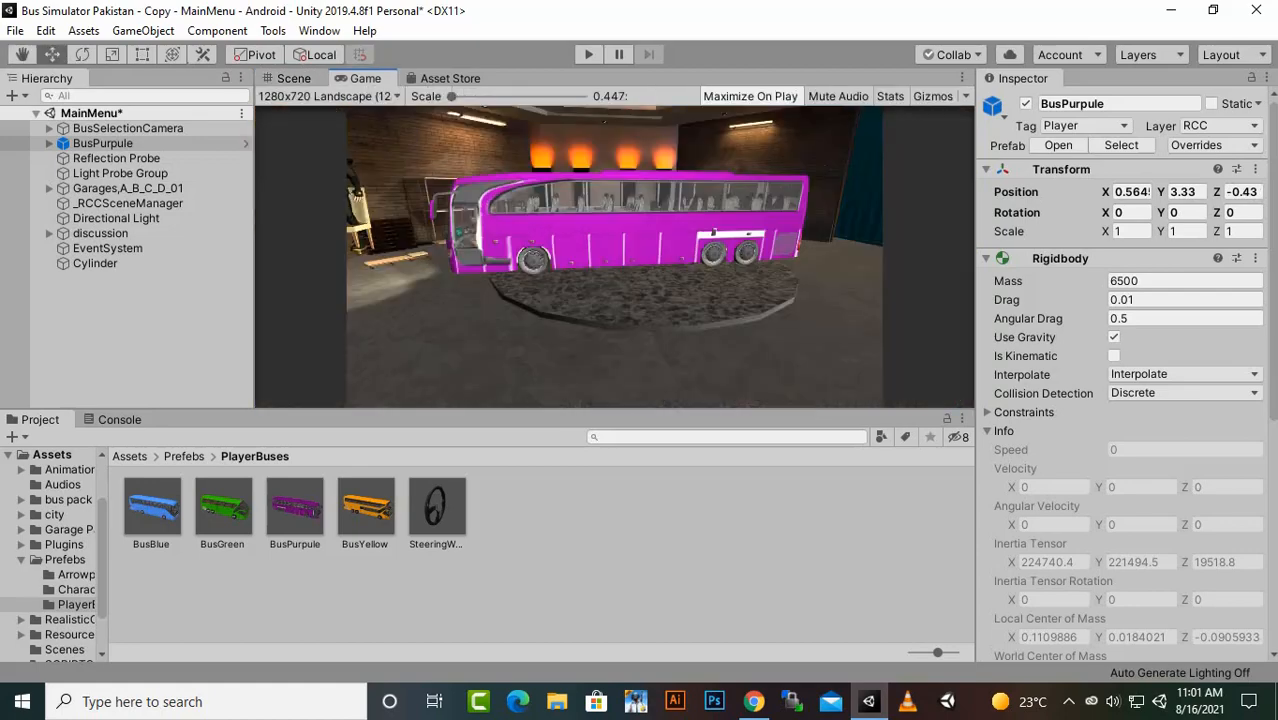
click(293, 78)
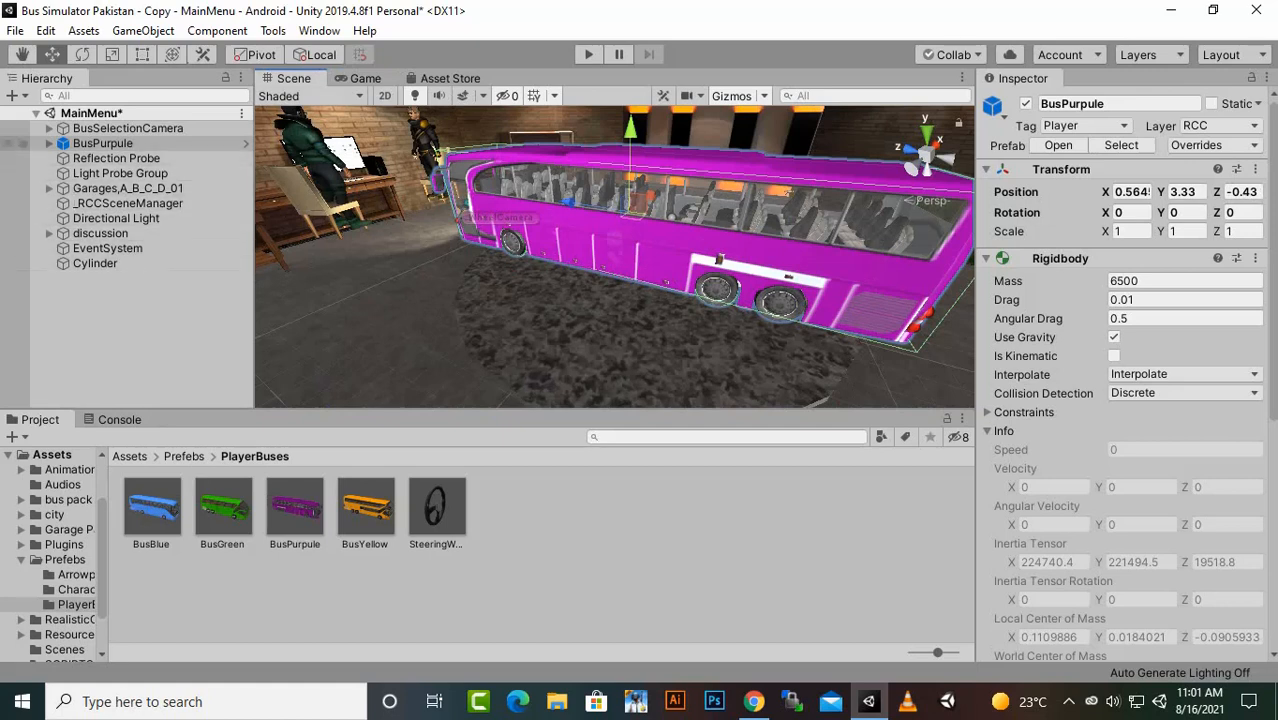
- Add the BusBlue prefab to the MainMenu scene and give it the Transform values copied from BusPurpule
click(103, 143)
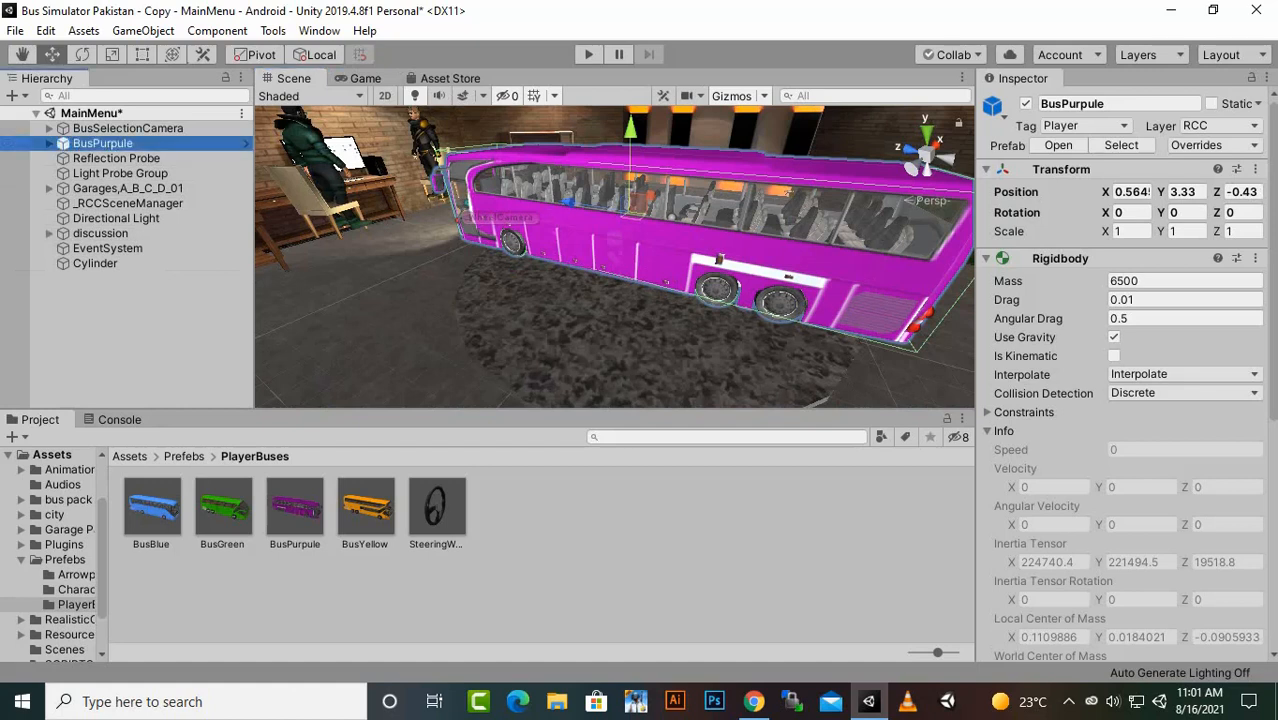
click(1255, 169)
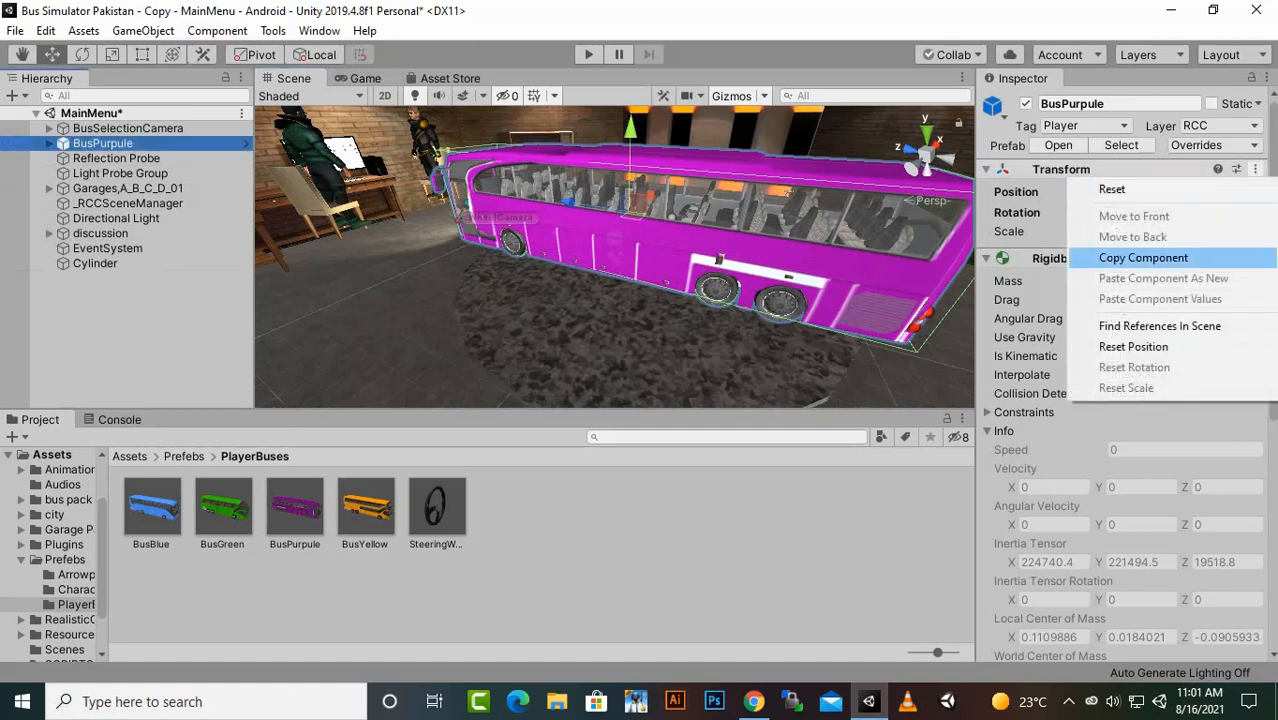
click(1143, 258)
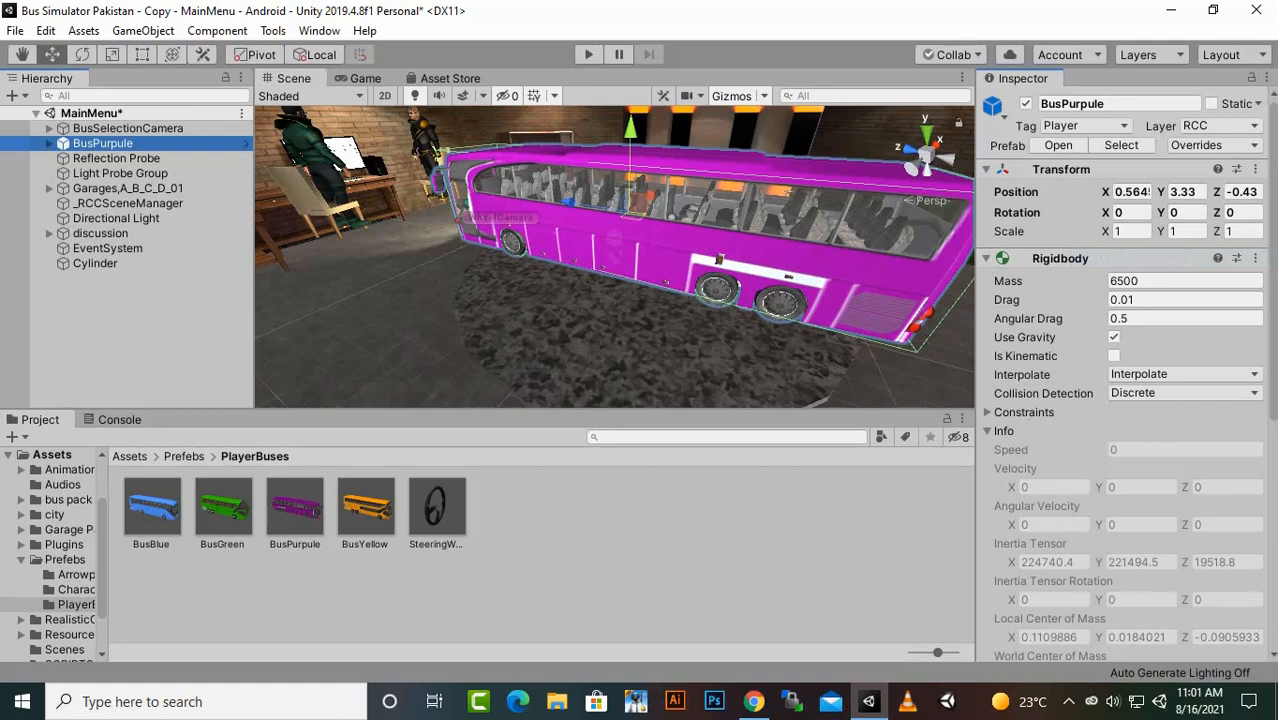
drag(152, 507, 120, 325)
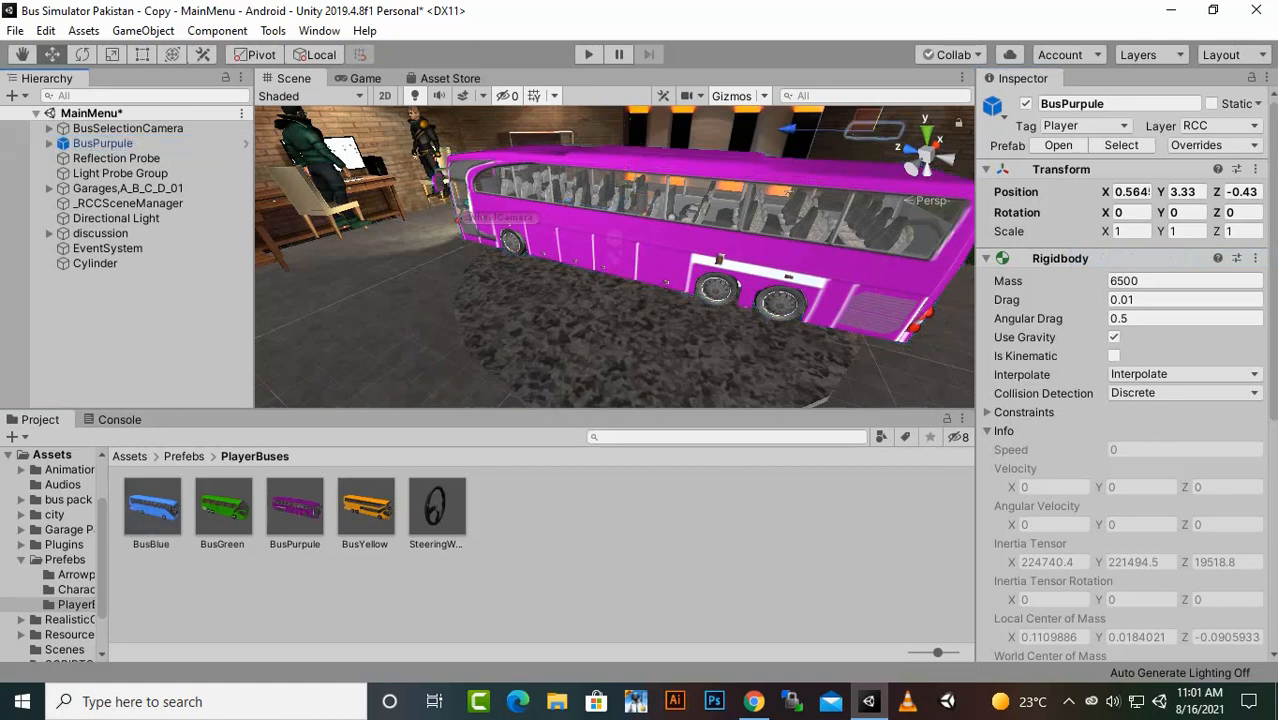
click(1255, 169)
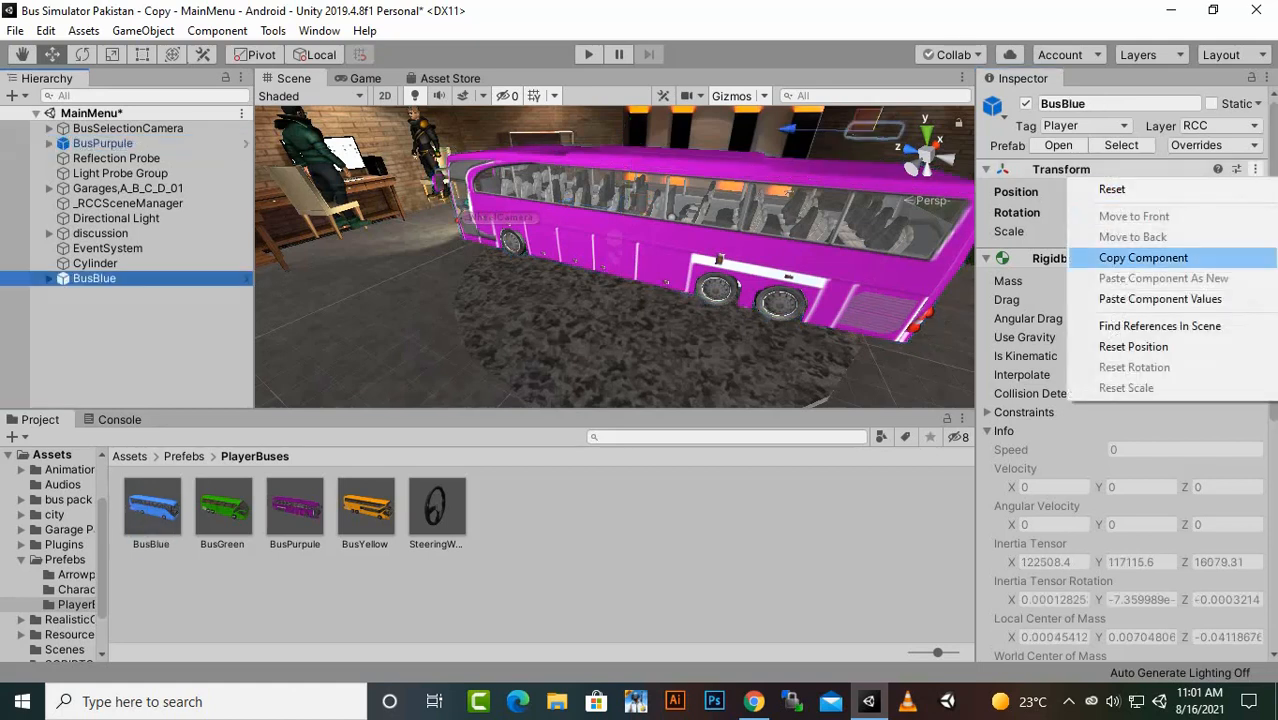
click(1160, 298)
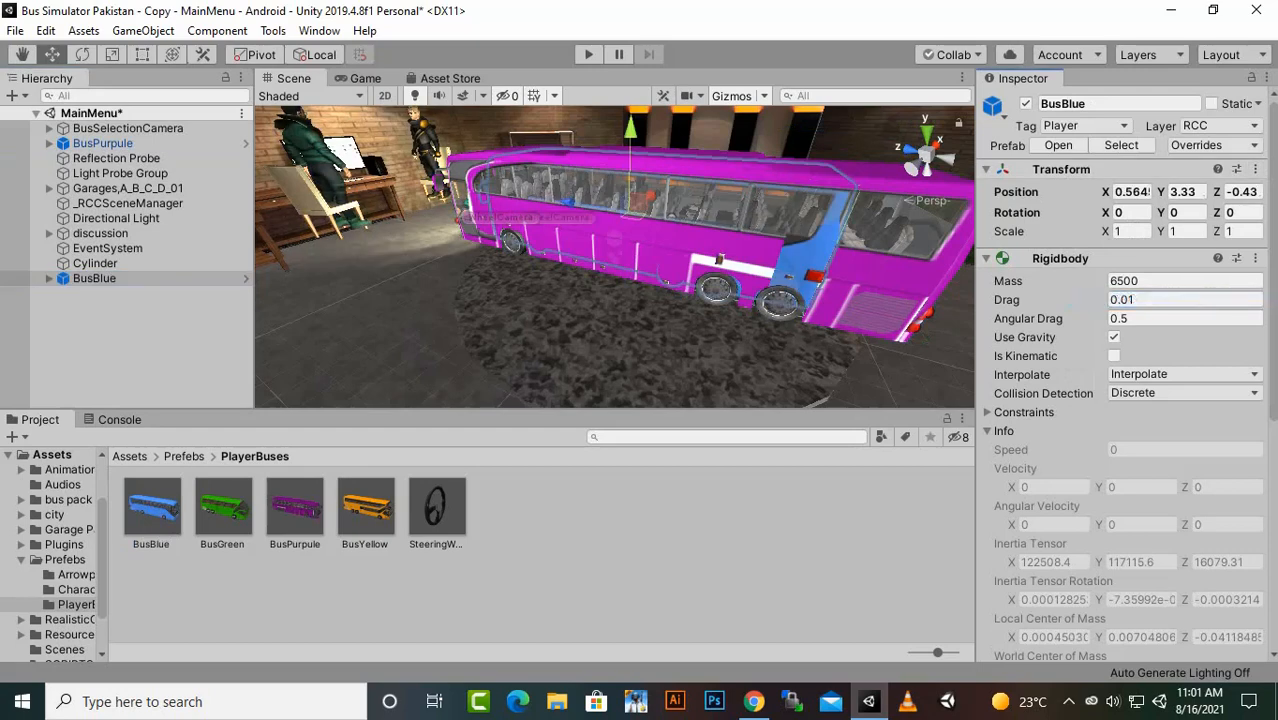
- Add the BusGreen and BusYellow prefabs to the scene, applying the copied BusPurpule Transform values to each
drag(295, 507, 130, 298)
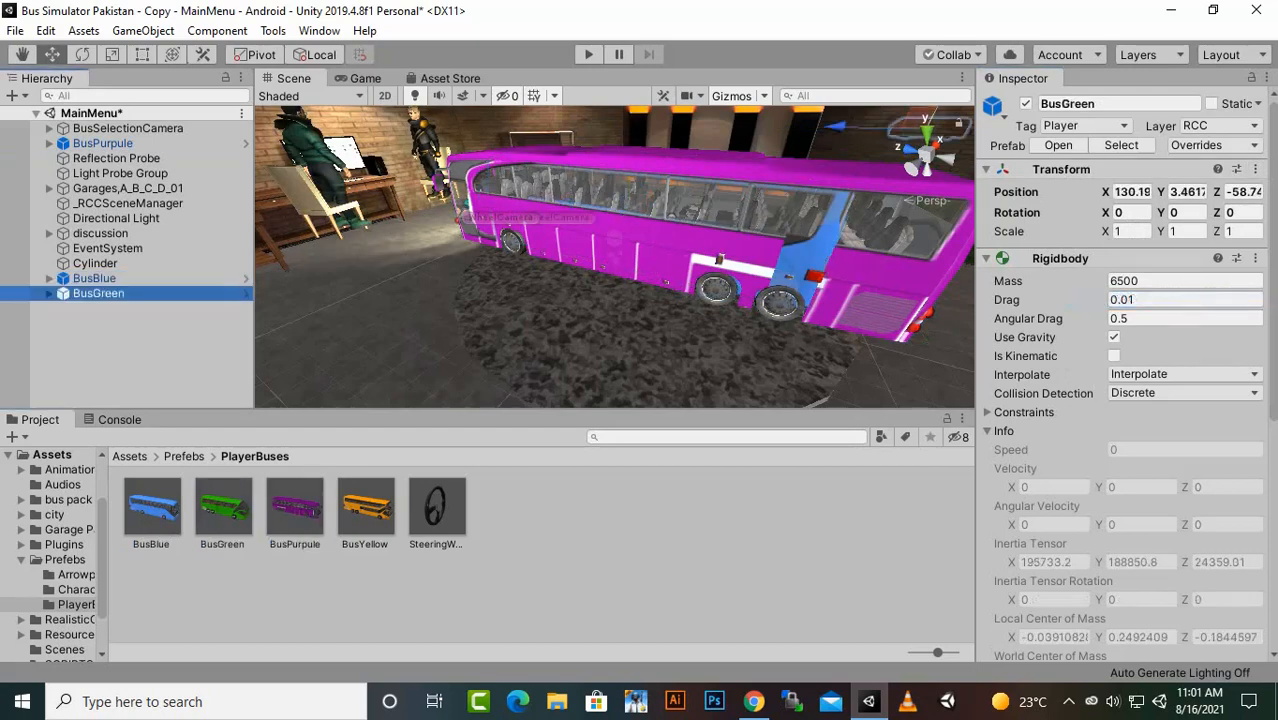
click(1255, 169)
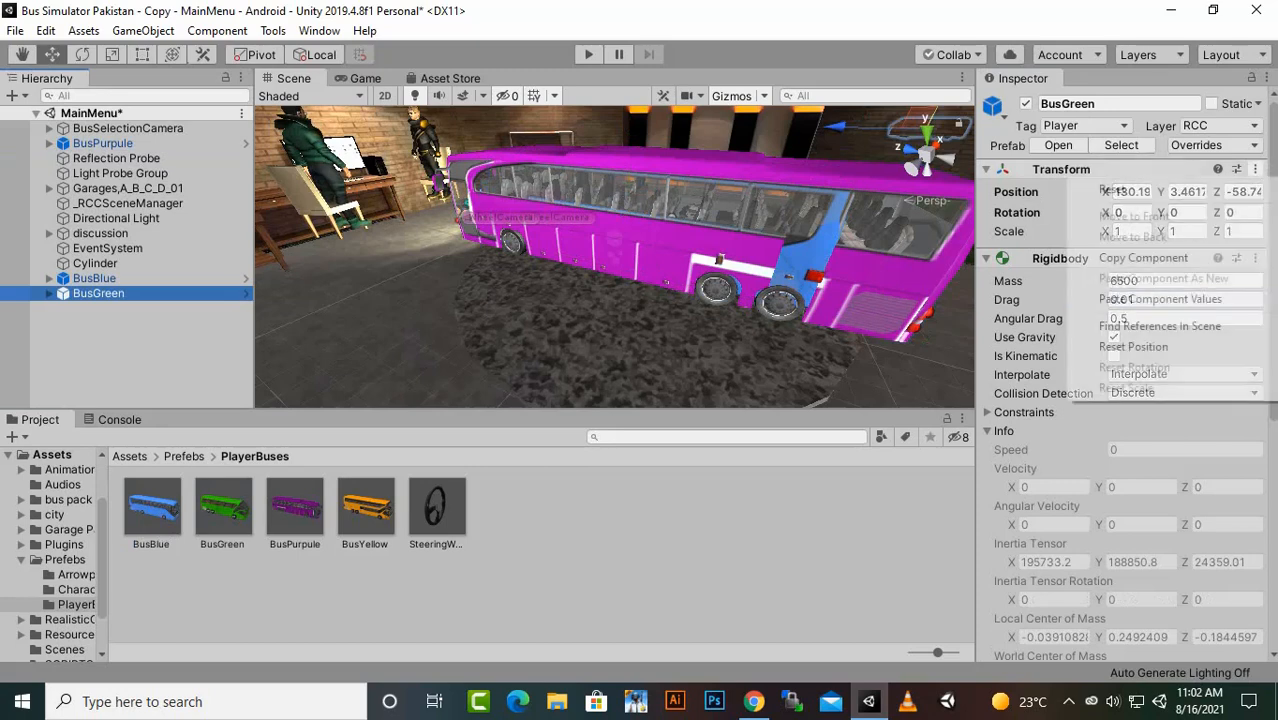
click(1160, 299)
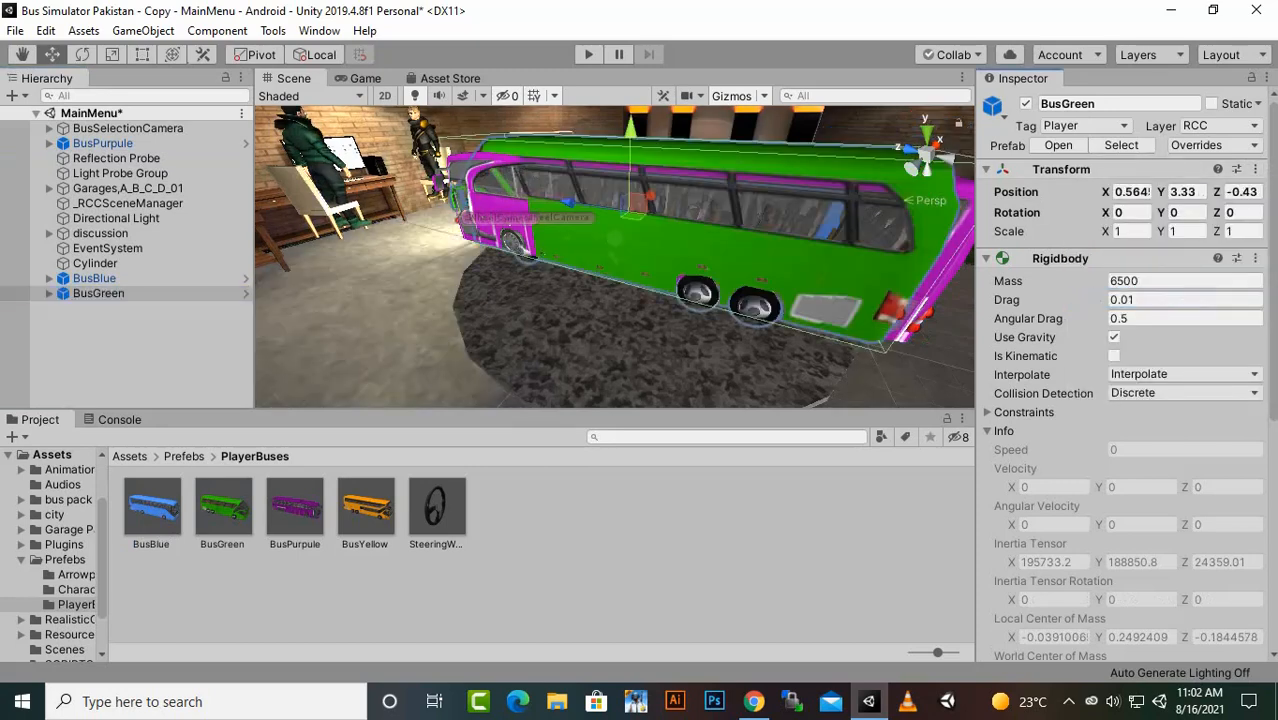
drag(364, 507, 130, 315)
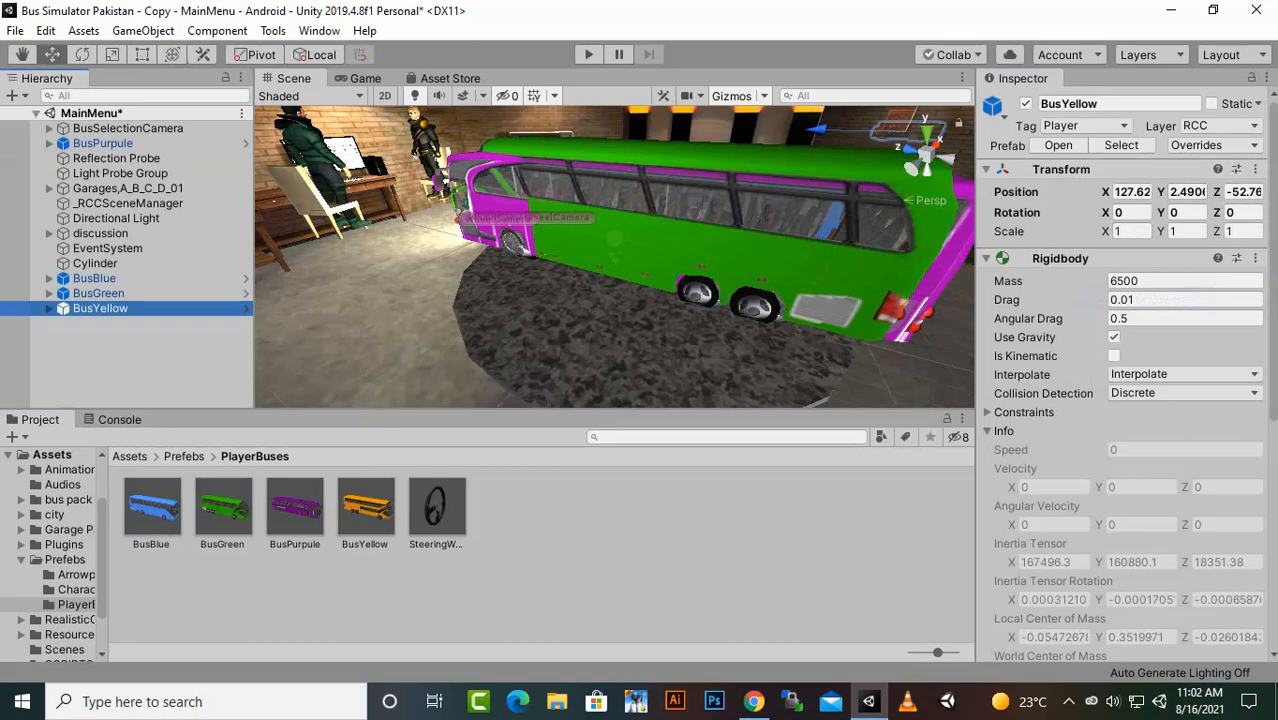
click(1255, 169)
click(1160, 299)
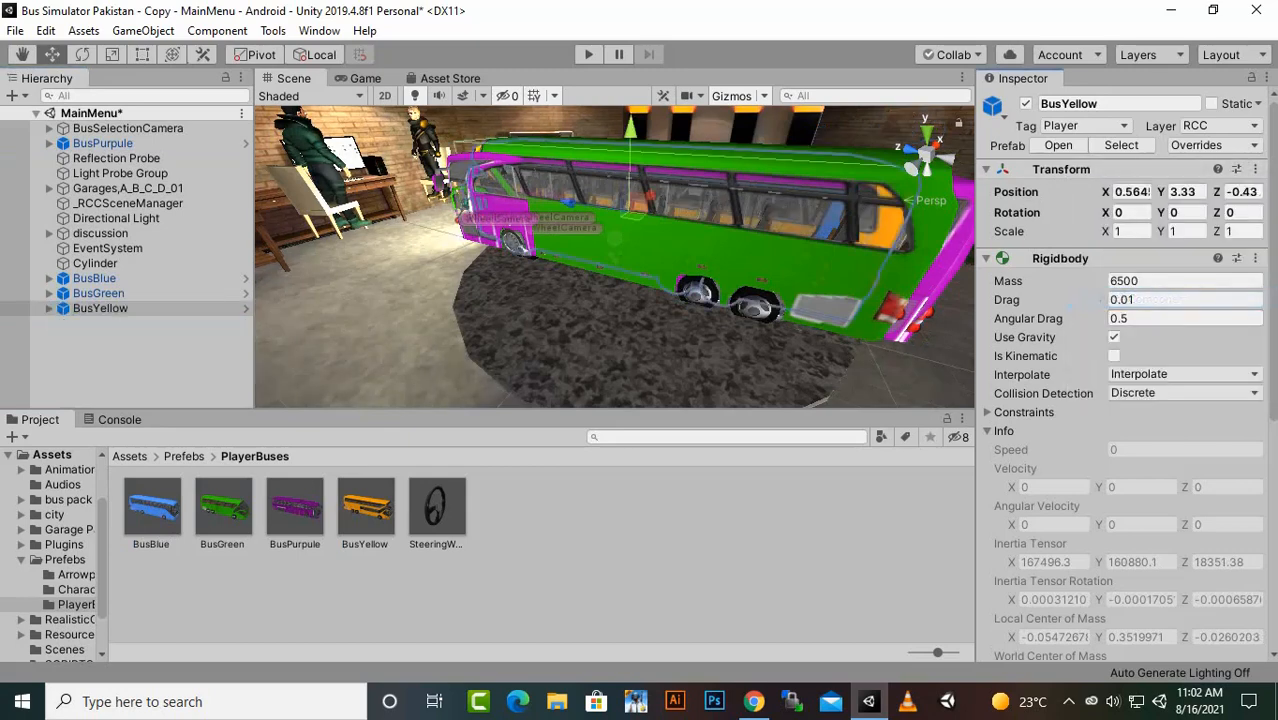
- Create an empty object in the MainMenu scene and name it BusHolder
right_click(130, 308)
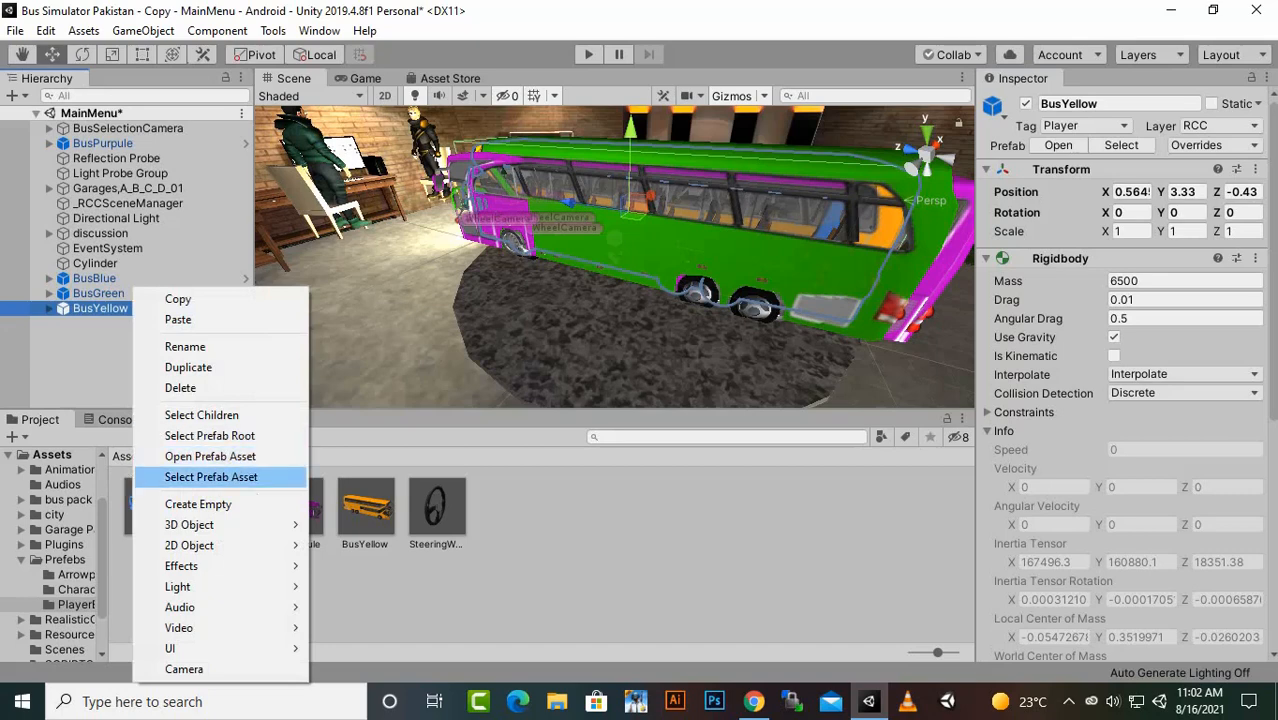
click(198, 504)
right_click(92, 322)
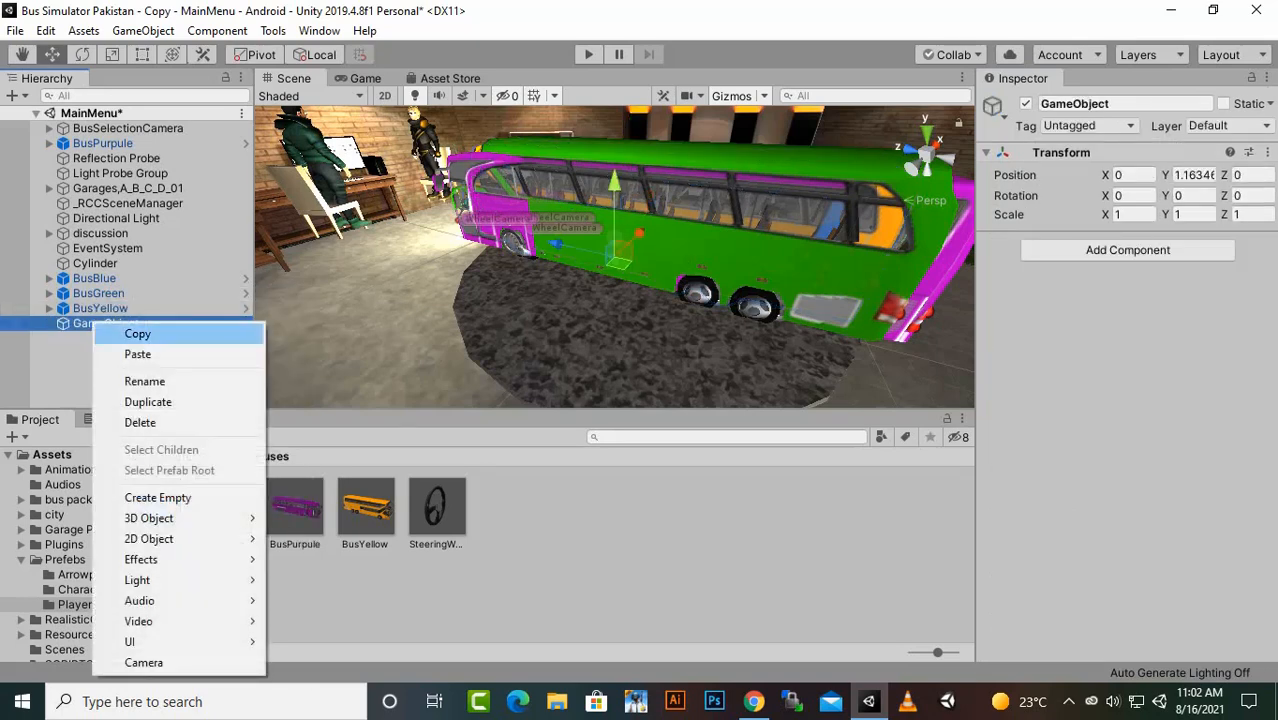
click(130, 378)
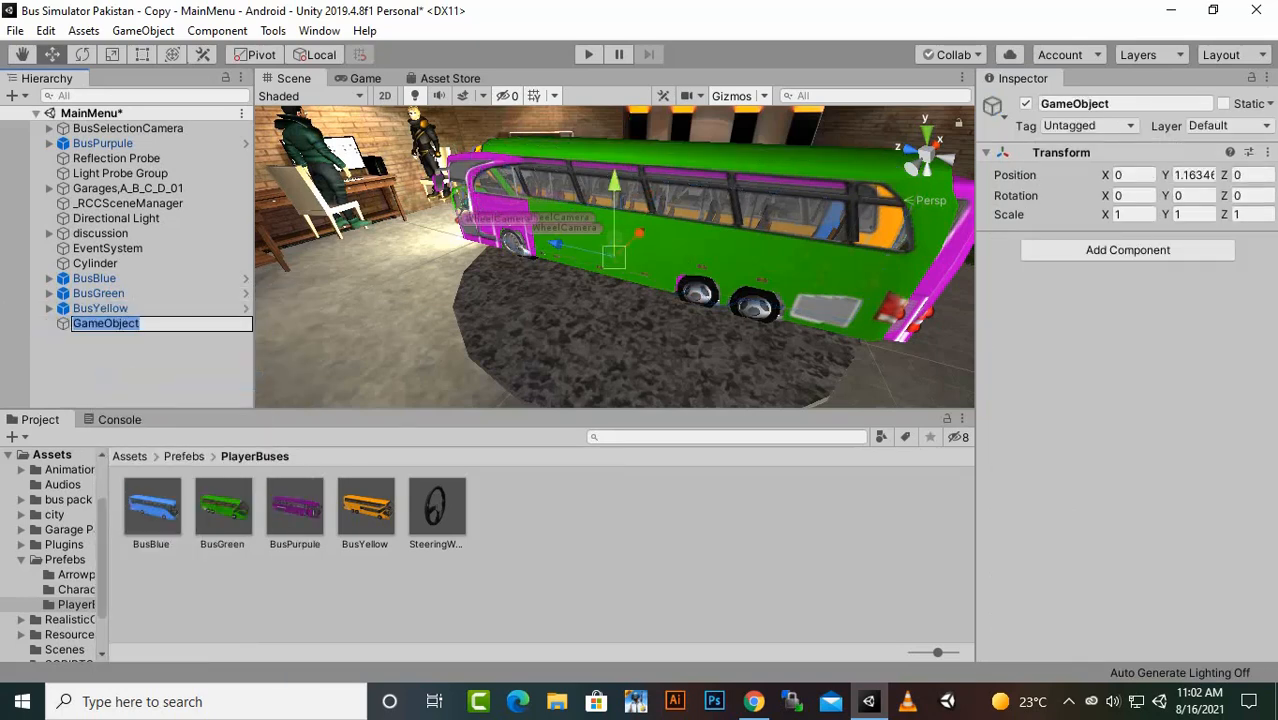
text(BusH)
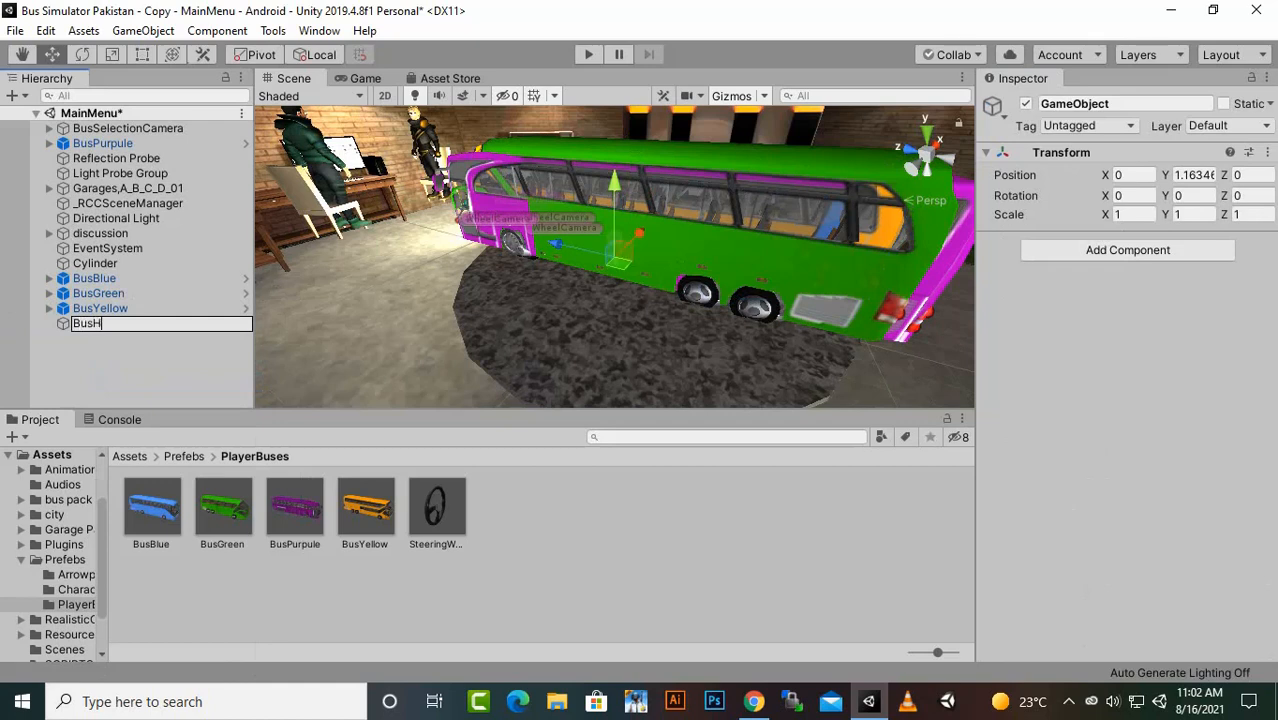
text(p)
key(BackSpace)
key(Return)
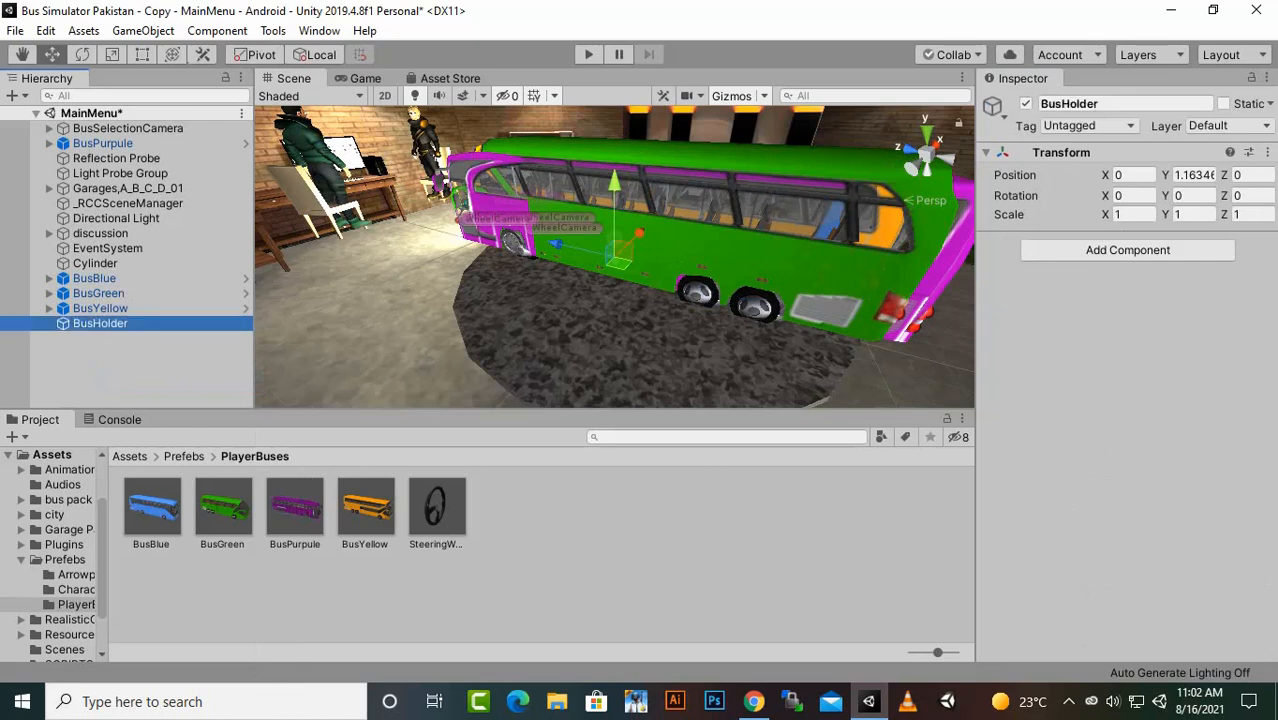
- Make BusPurpule, BusBlue, BusGreen and BusYellow children of the BusHolder object
click(103, 143)
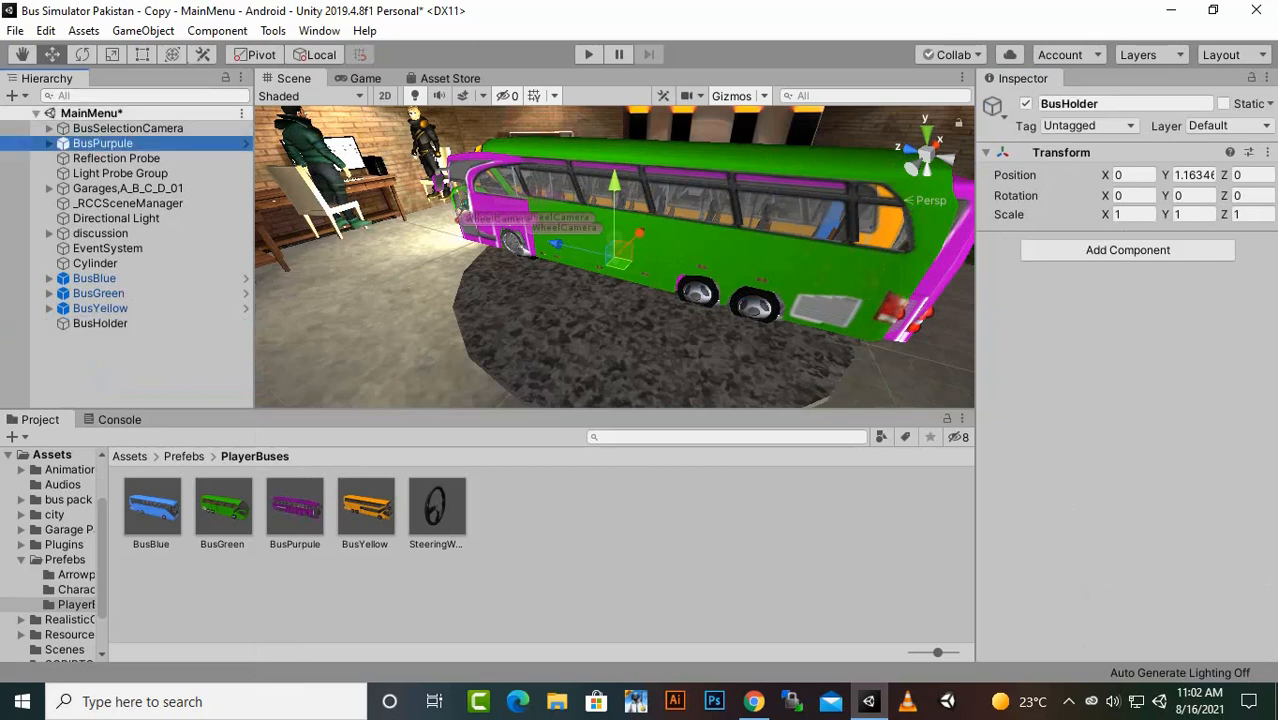
ctrl+click(96, 279)
ctrl+click(98, 294)
ctrl+click(100, 309)
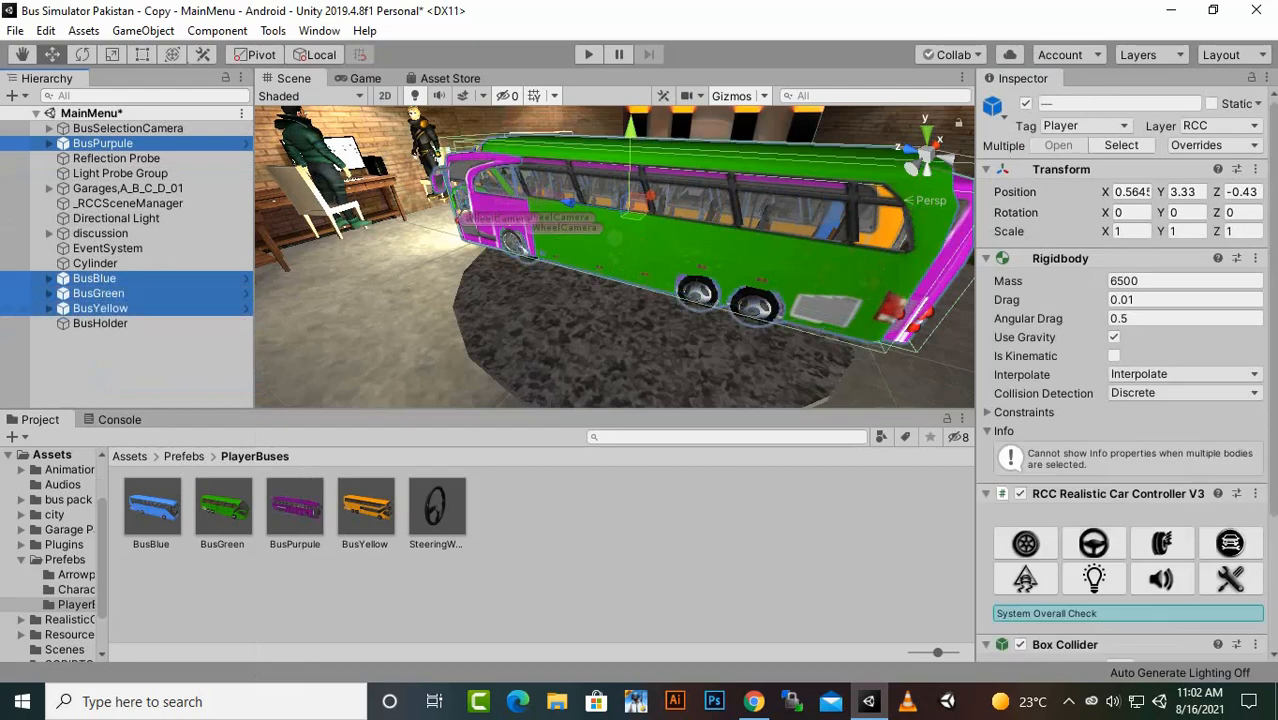
drag(103, 143, 101, 324)
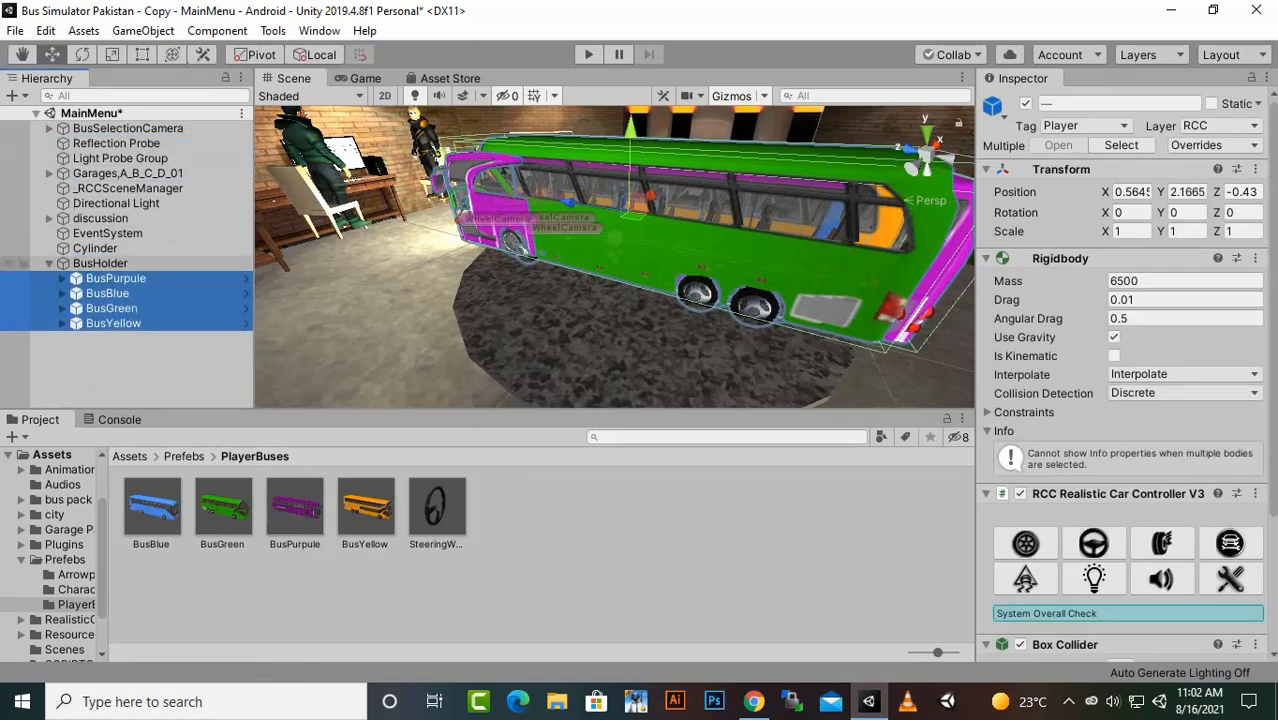
click(107, 362)
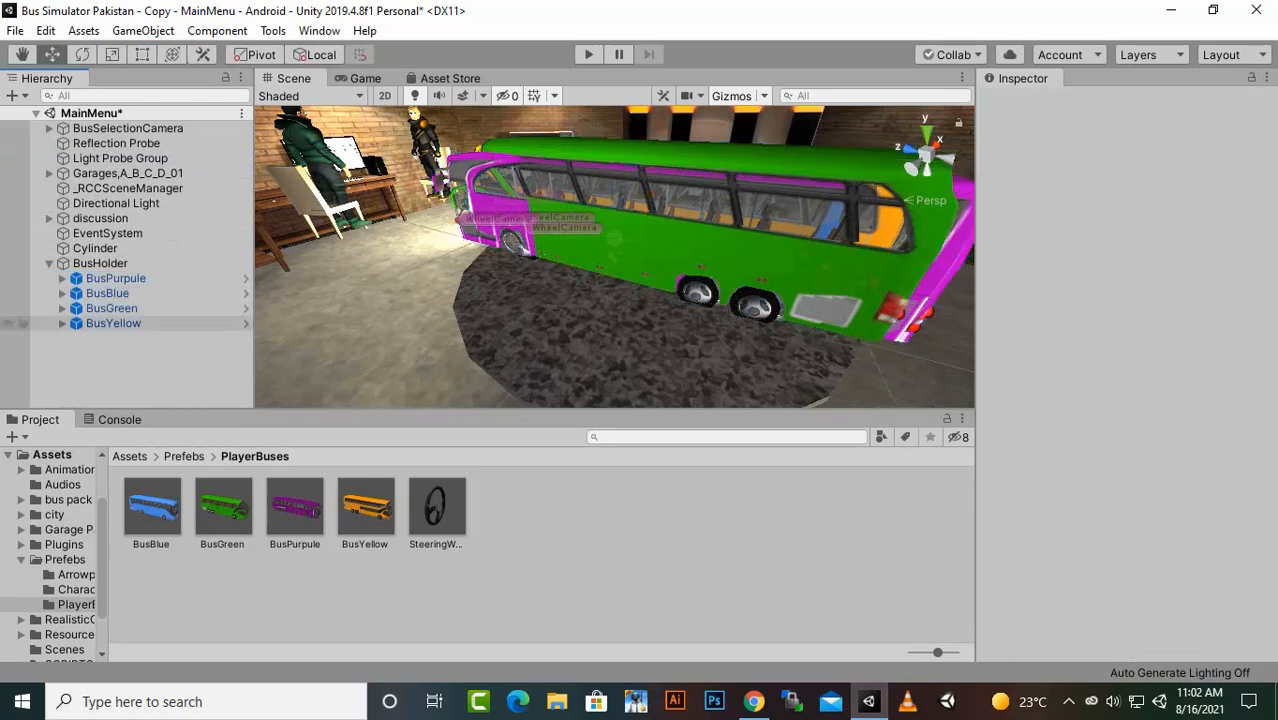
click(113, 323)
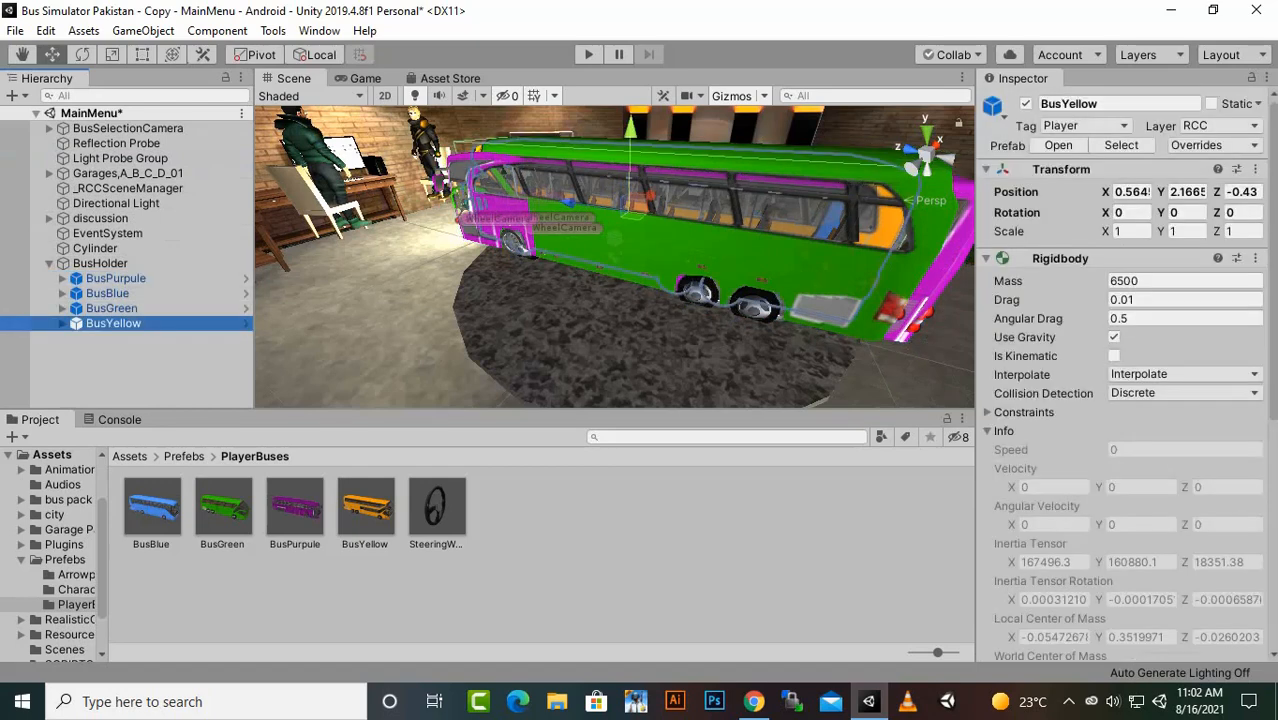
click(113, 361)
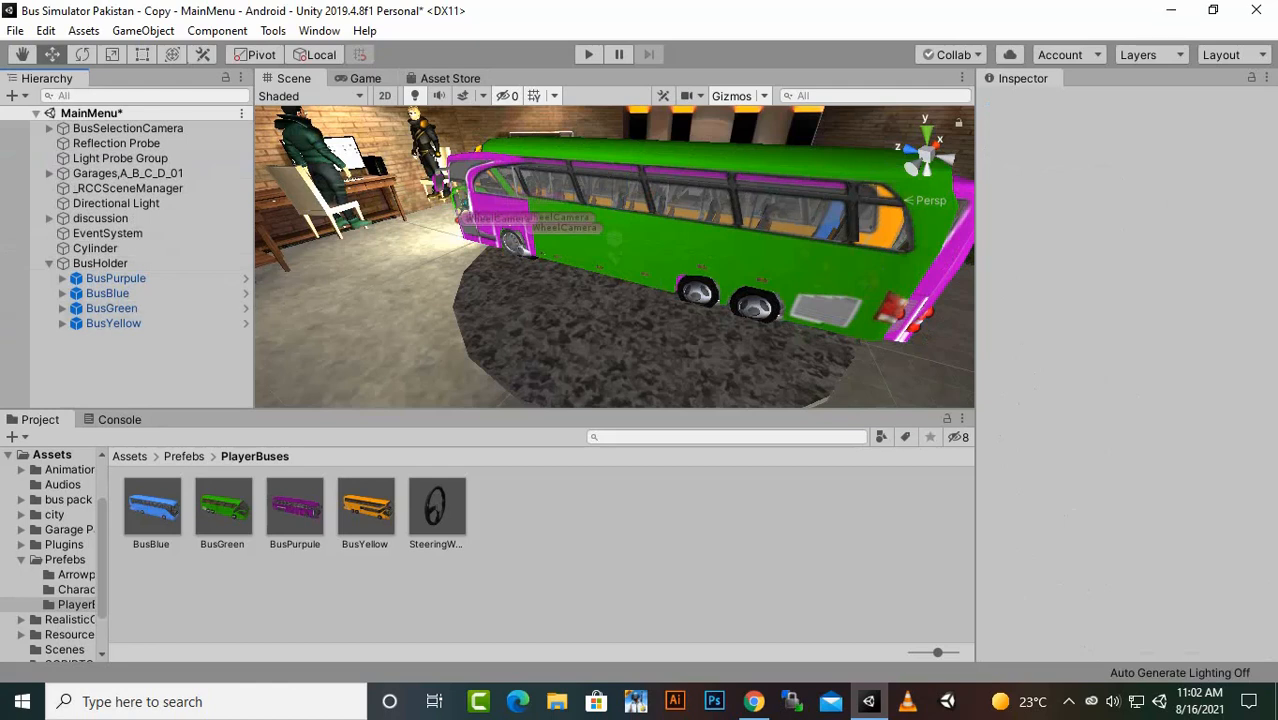
click(116, 279)
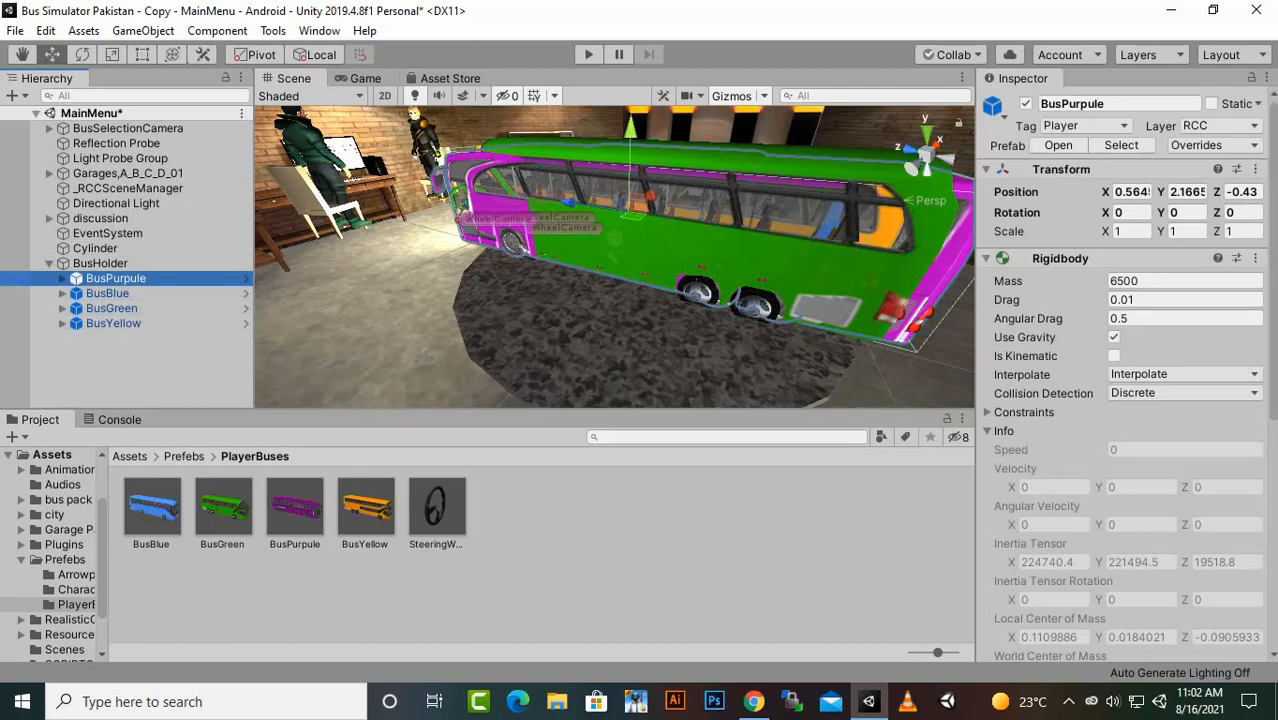
click(126, 378)
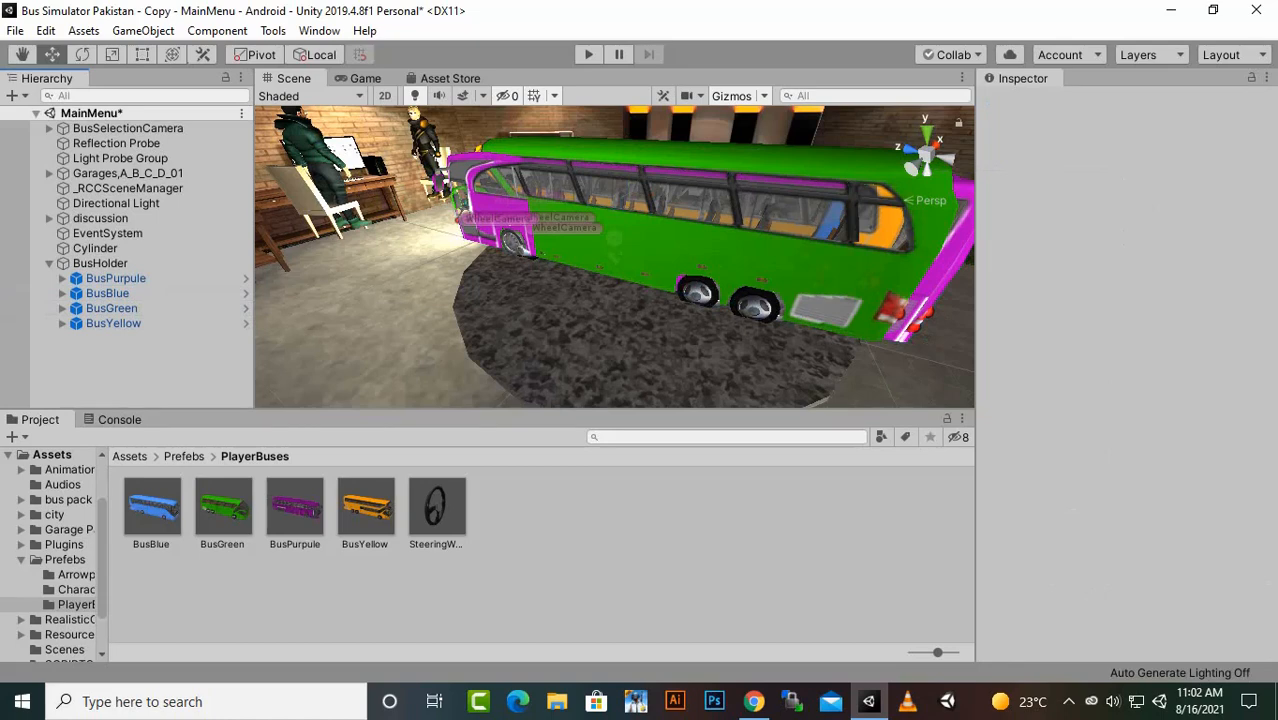
- Add a UI Canvas to the MainMenu scene and create a Panel inside it
click(49, 263)
right_click(82, 293)
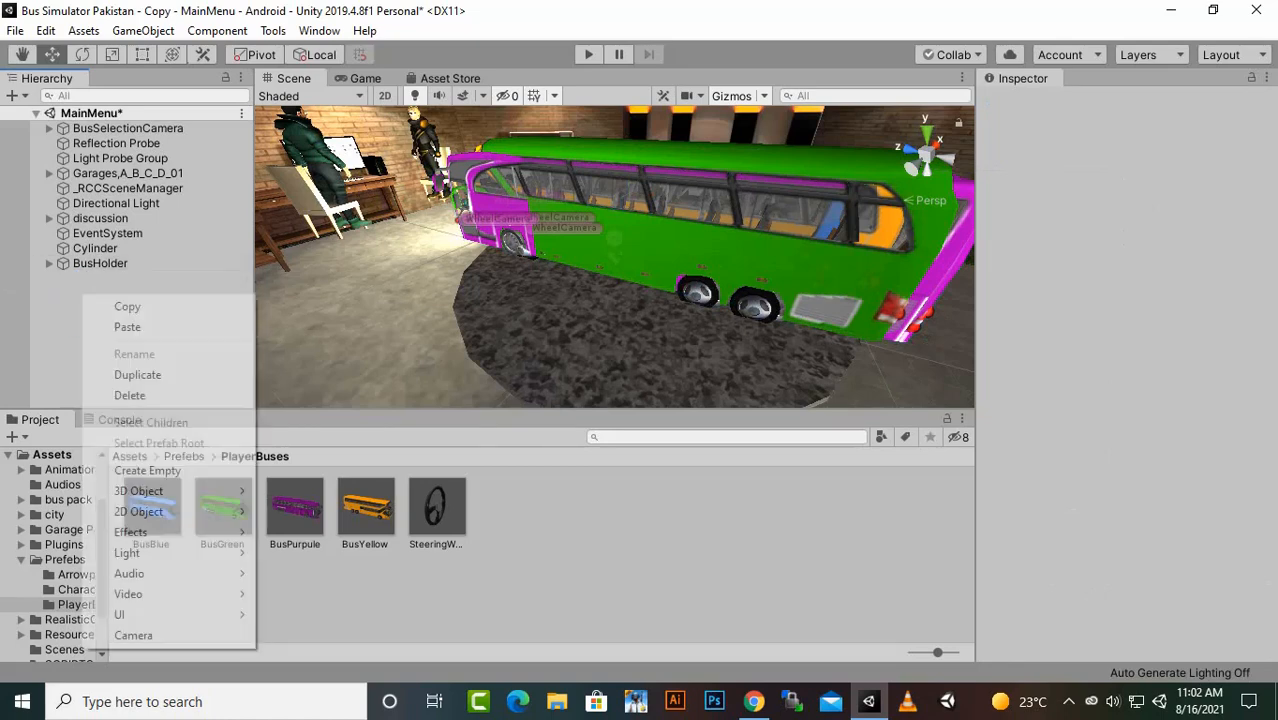
mouse_move(150, 614)
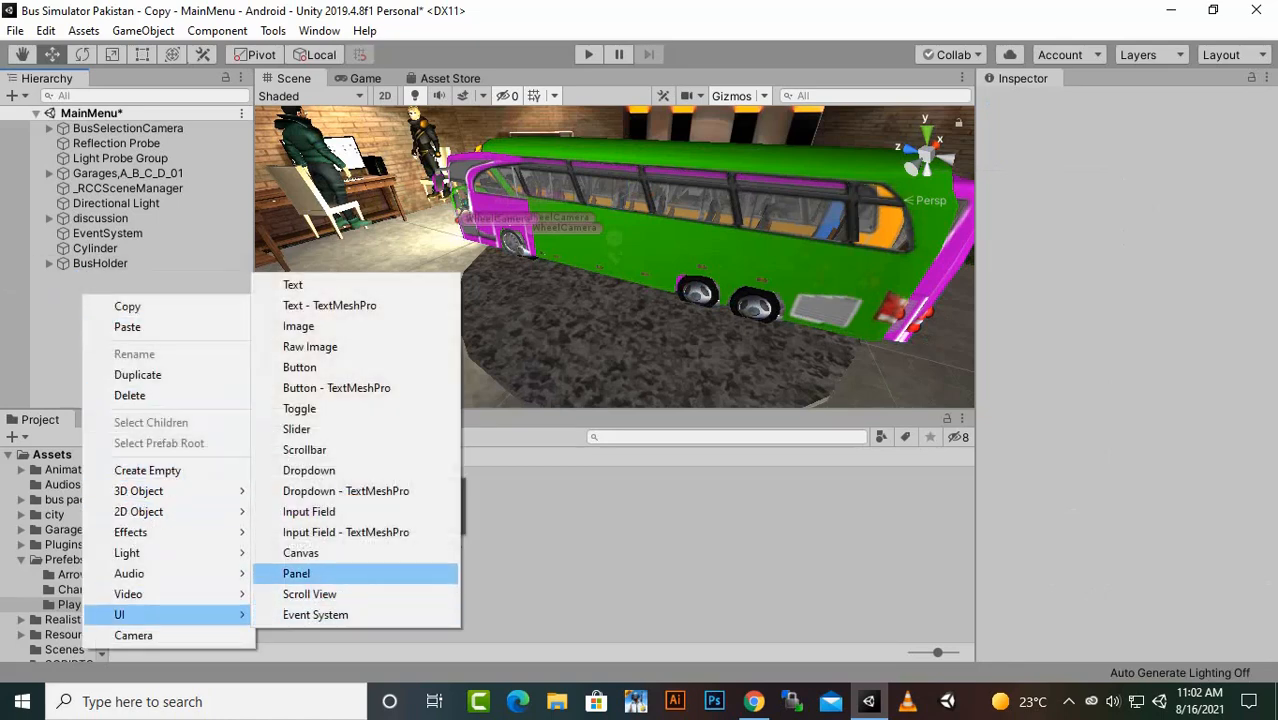
click(300, 553)
right_click(88, 278)
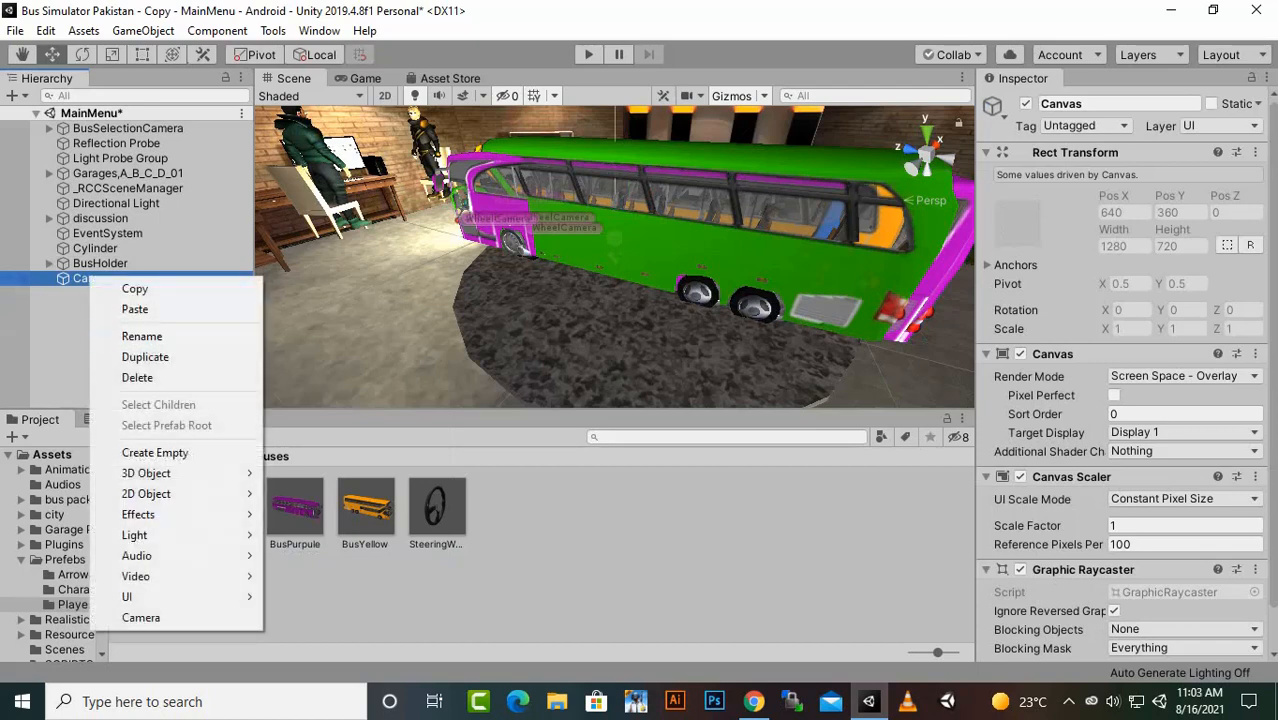
mouse_move(190, 596)
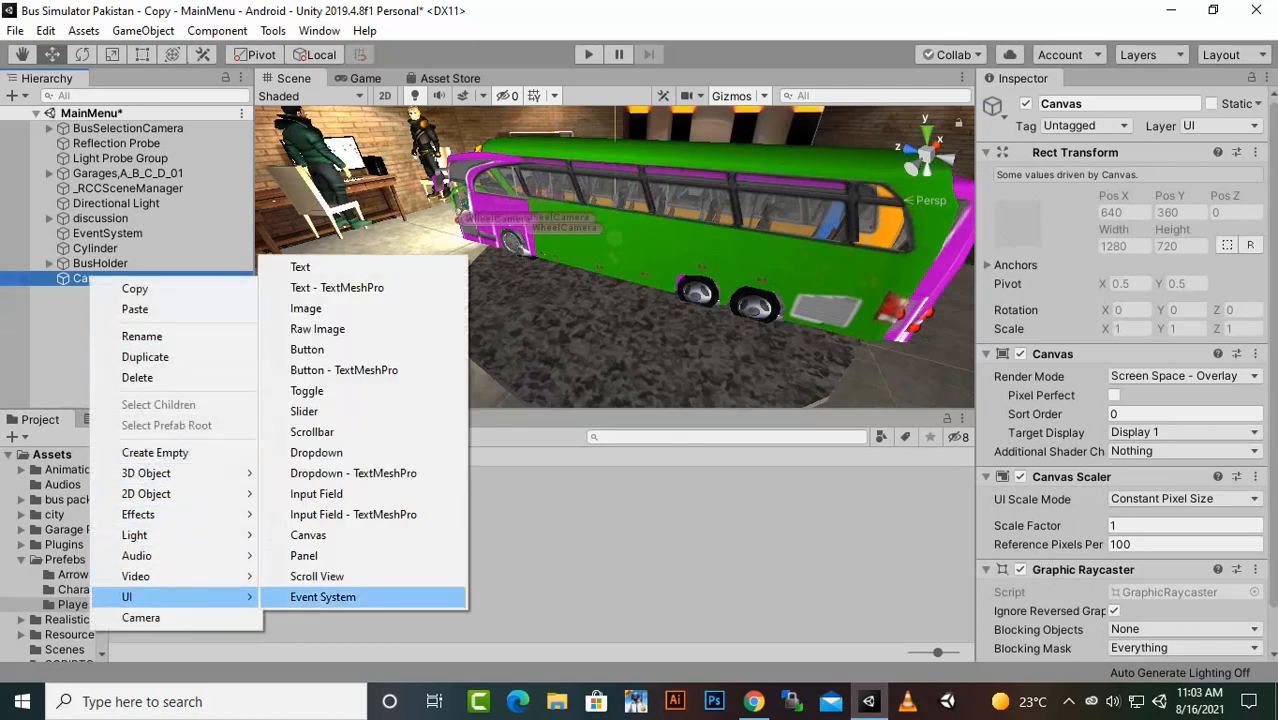
click(304, 555)
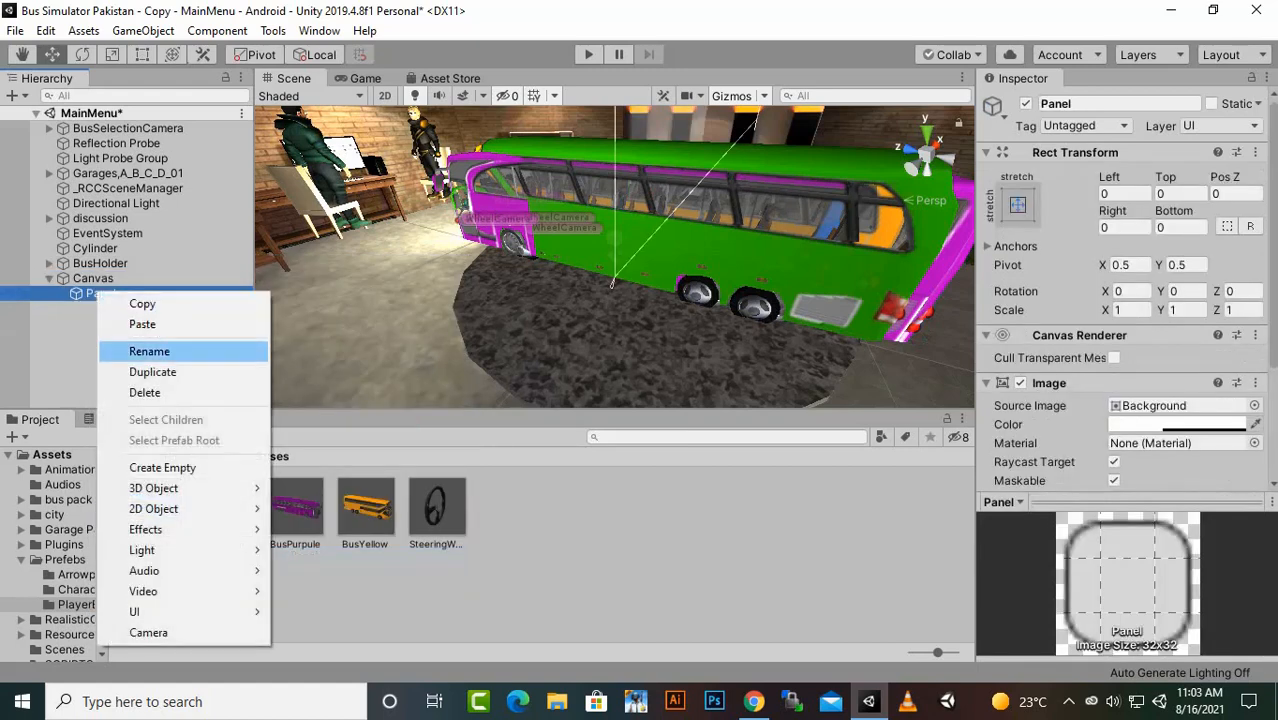
- Rename the Panel inside the Canvas to busshop
click(149, 351)
text(b)
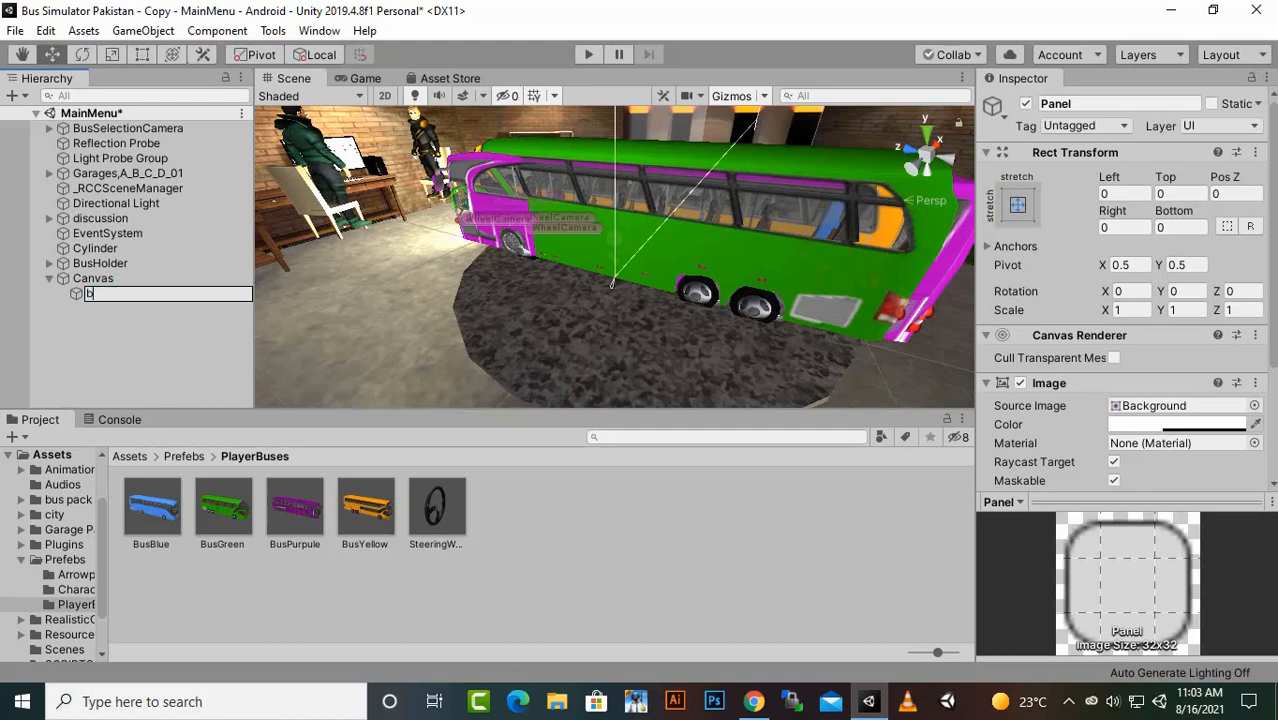
text(usshop)
key(Return)
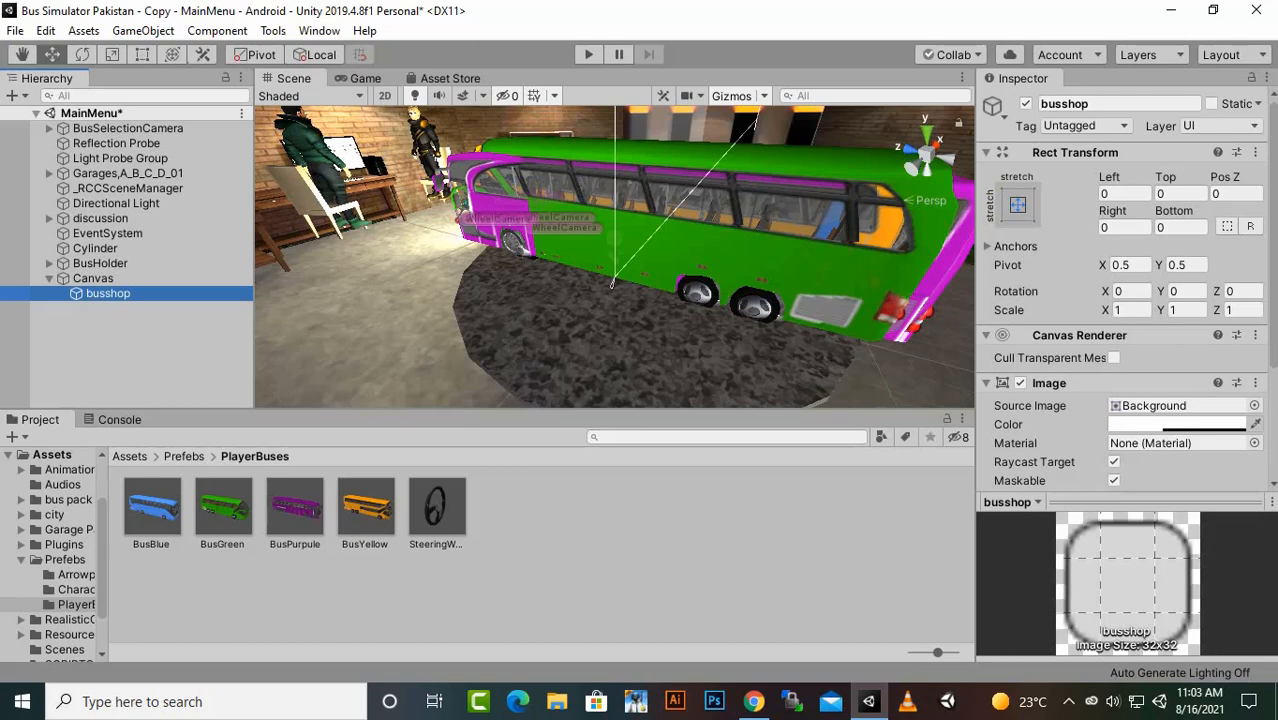
- Make the busshop panel's Image fully transparent by setting its color alpha to 0
key(f)
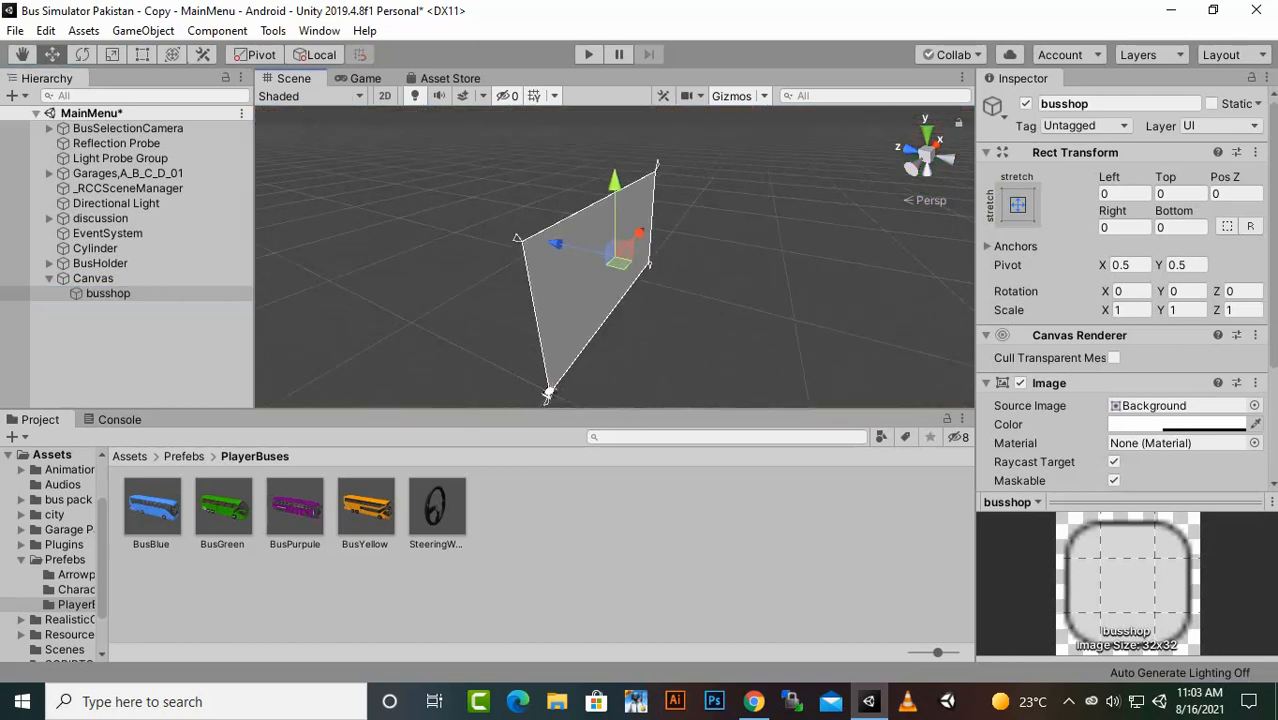
alt+drag(547, 394, 690, 390)
click(1180, 424)
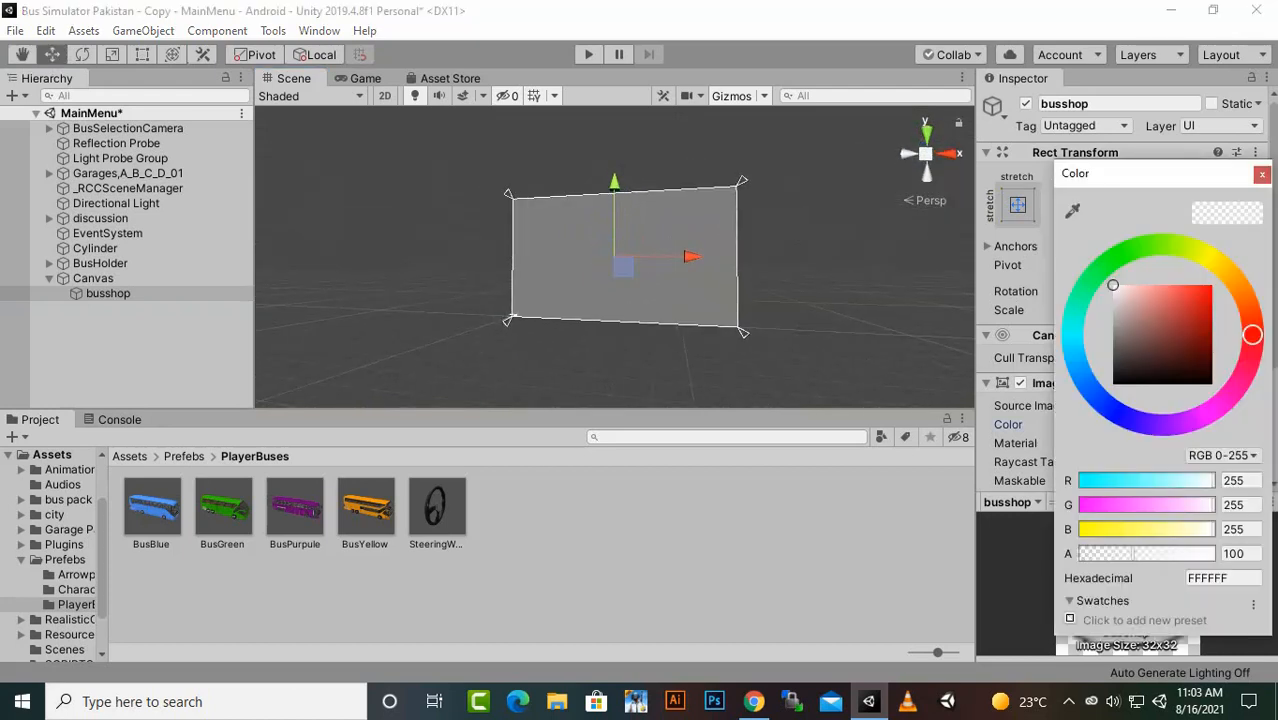
drag(1143, 554, 1076, 554)
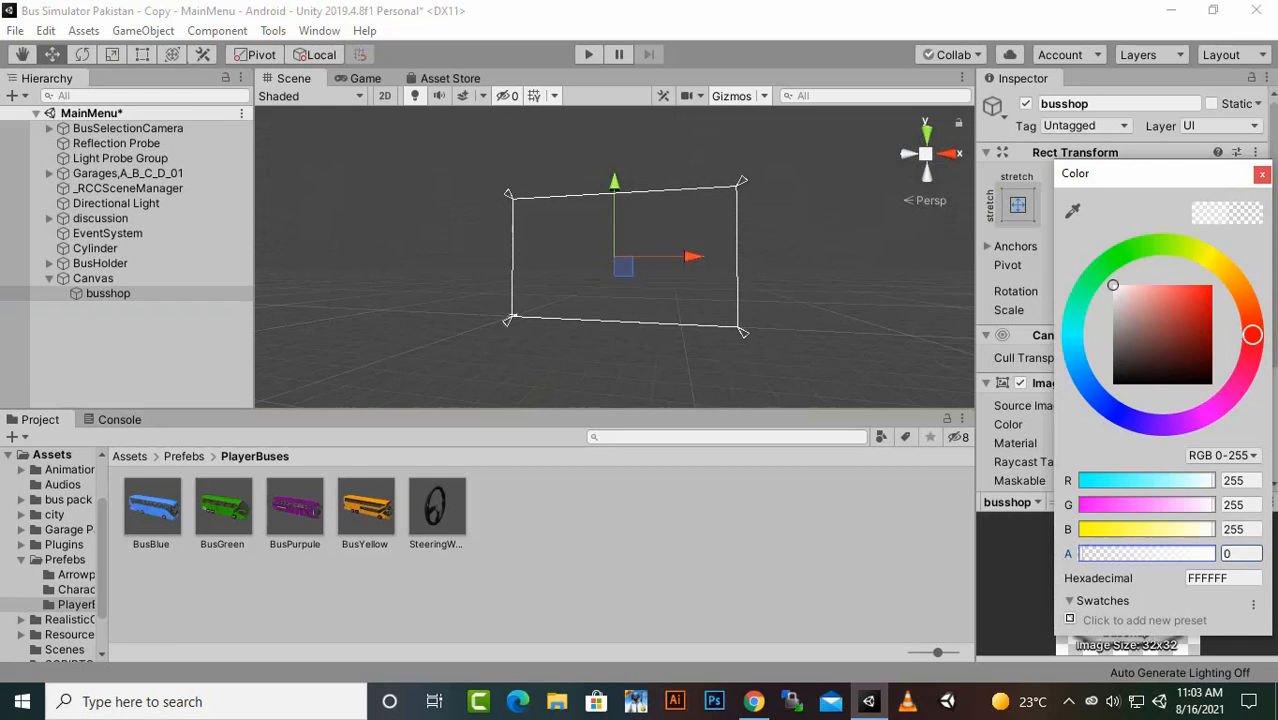
click(1262, 175)
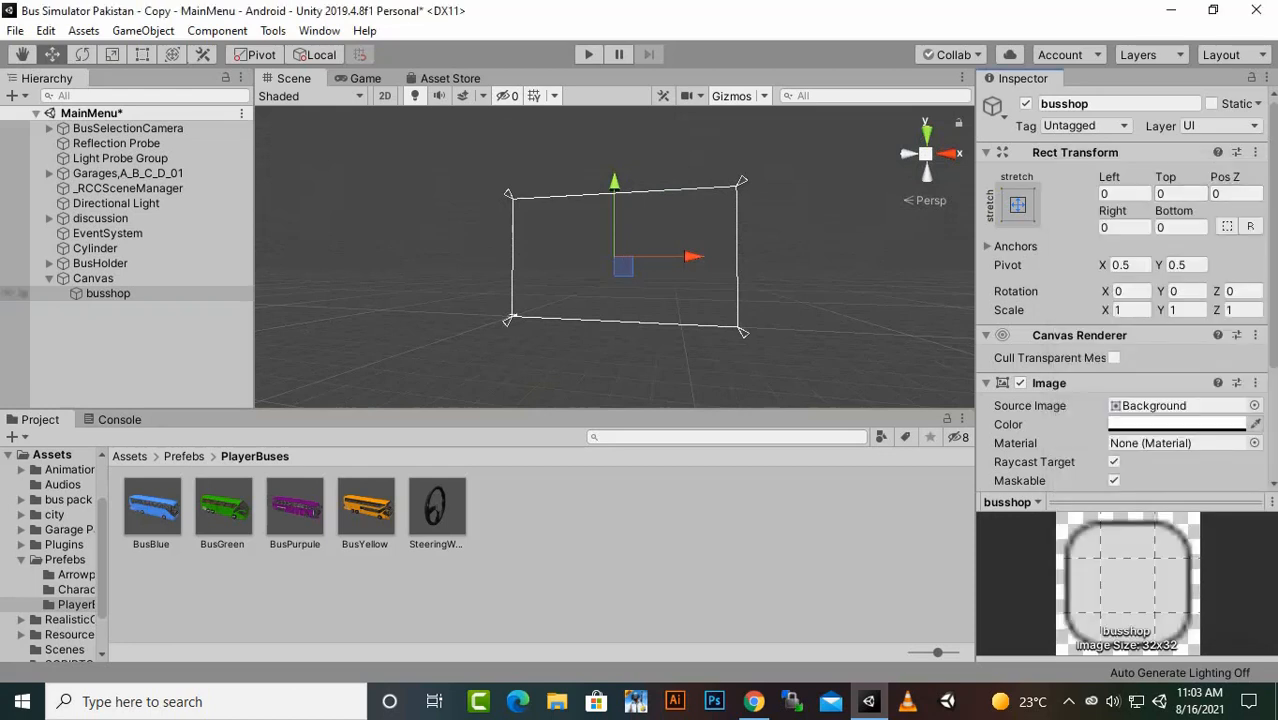
- Add a UI Button as a child of the Canvas and name it play
click(90, 278)
right_click(90, 278)
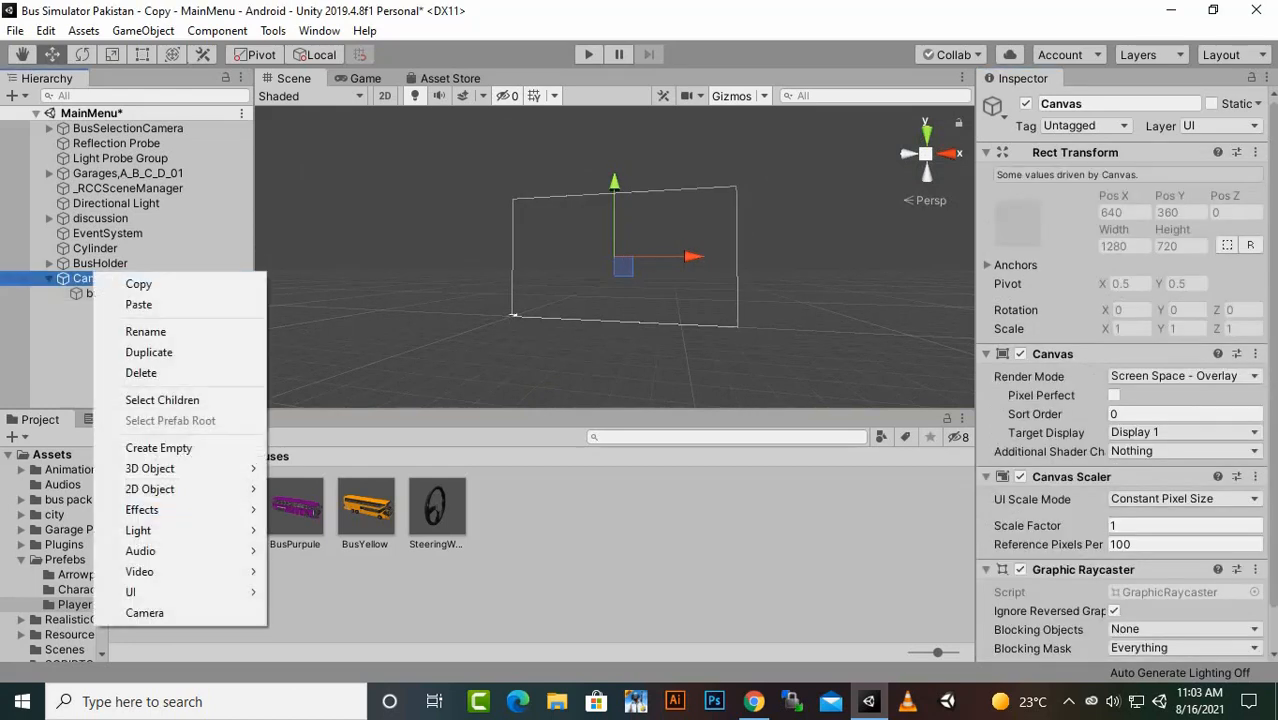
mouse_move(150, 592)
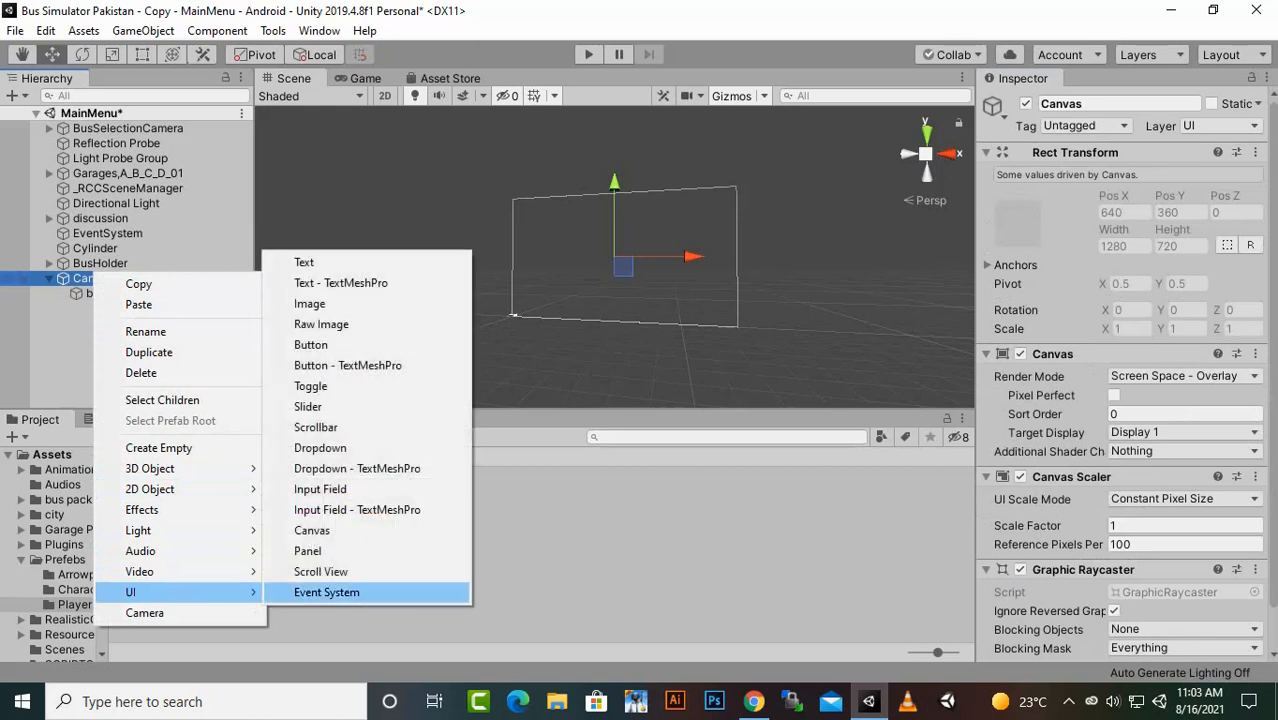
click(310, 344)
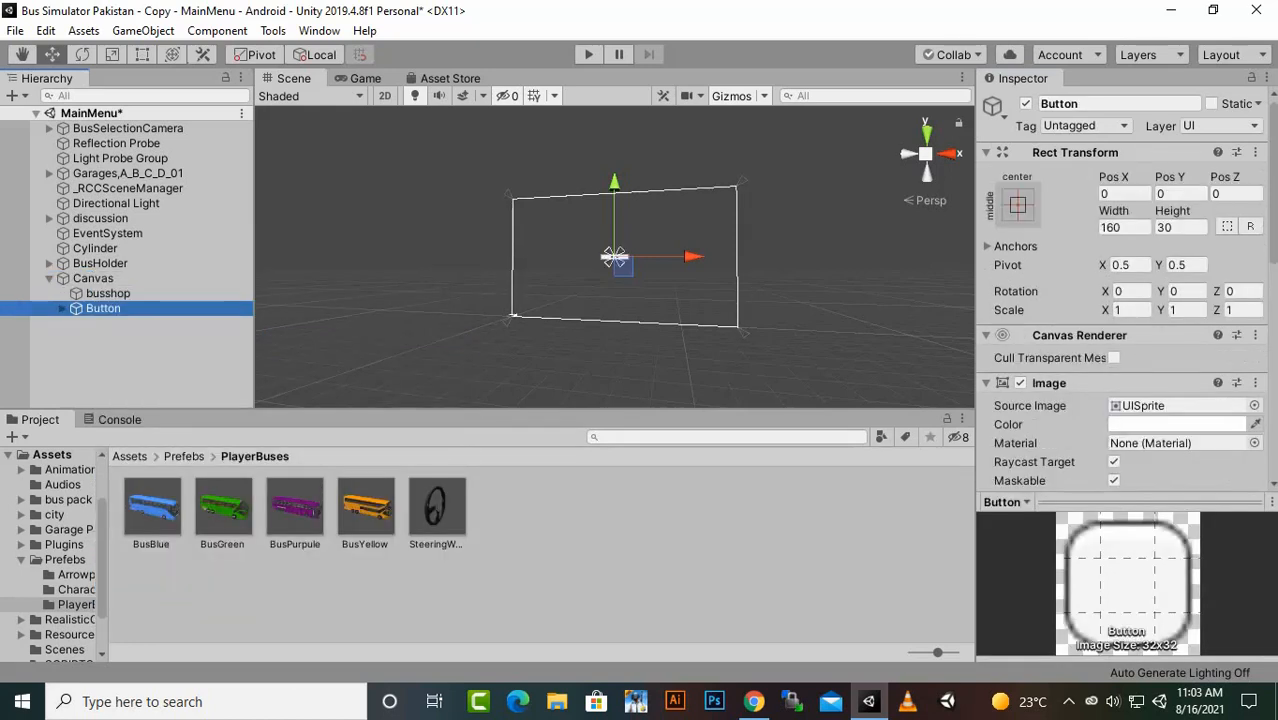
right_click(110, 308)
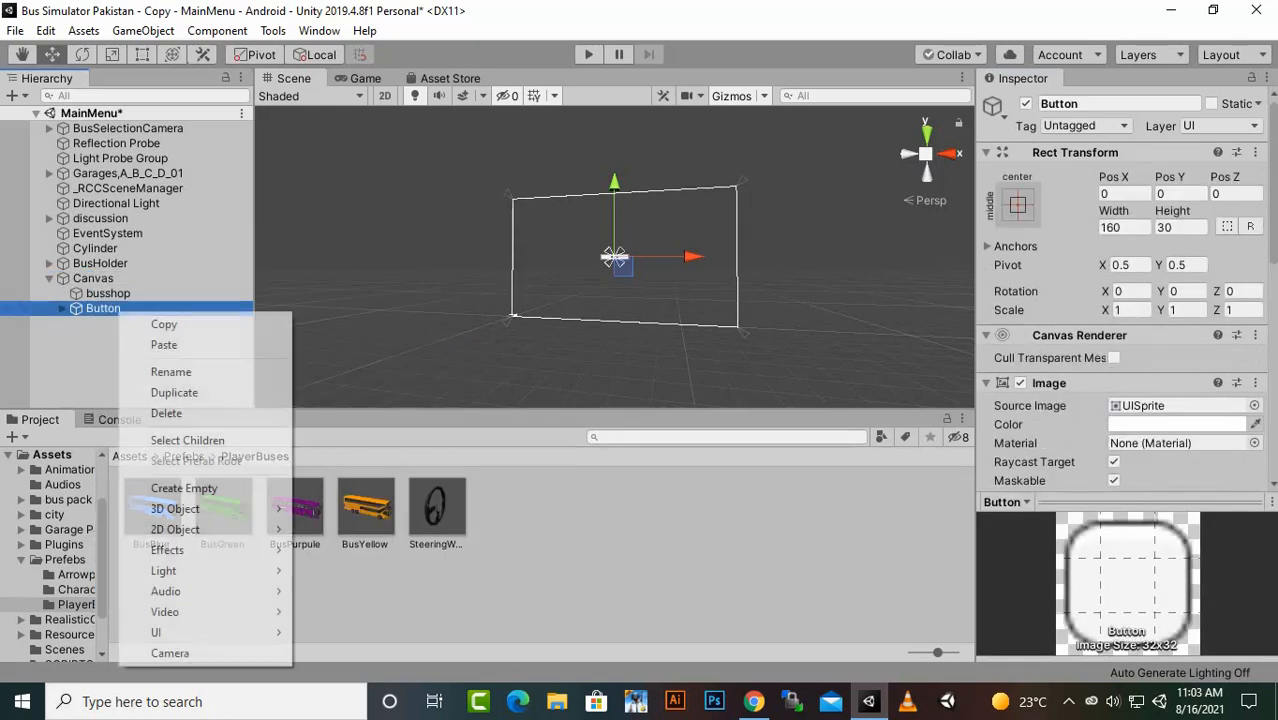
click(165, 370)
mouse_move(868, 701)
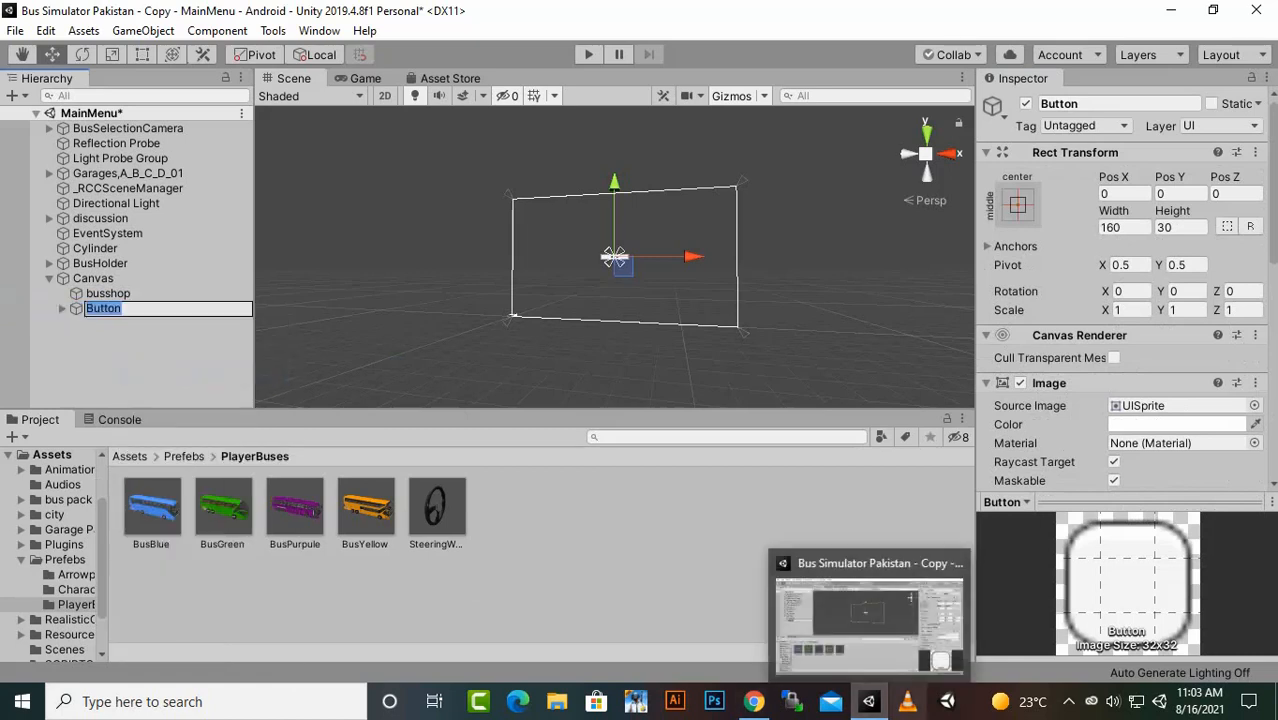
text(play)
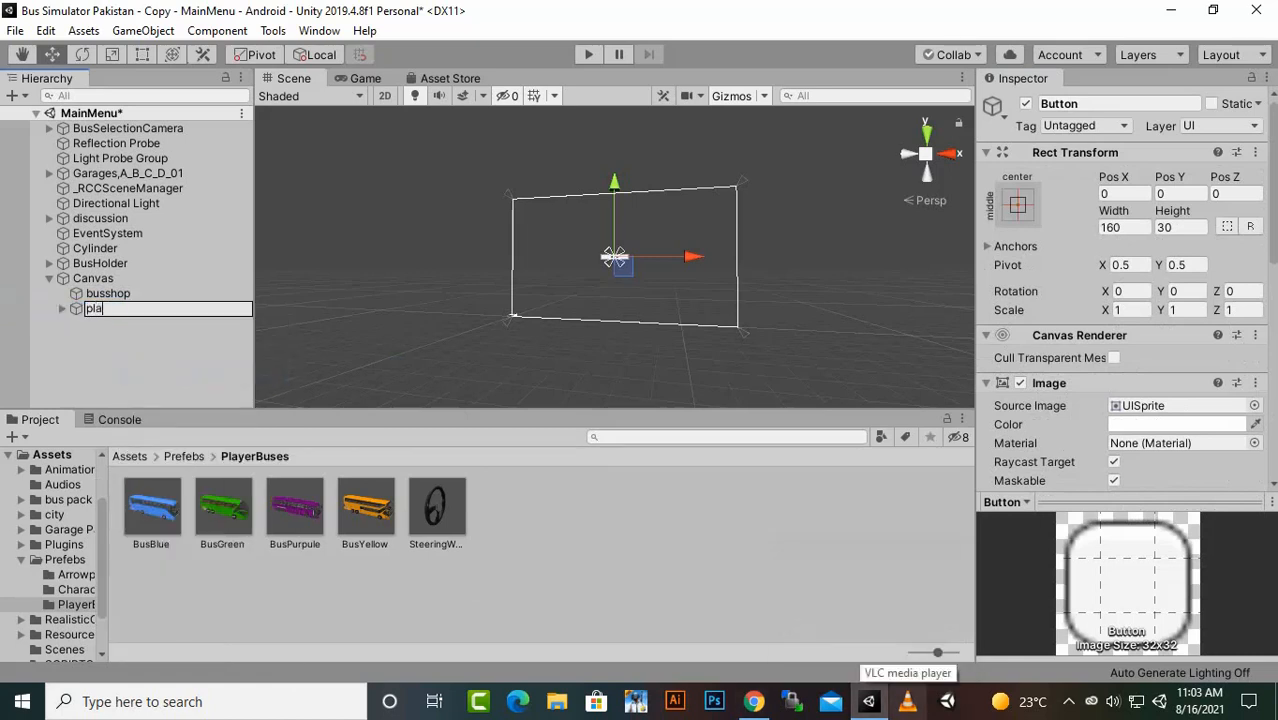
key(Return)
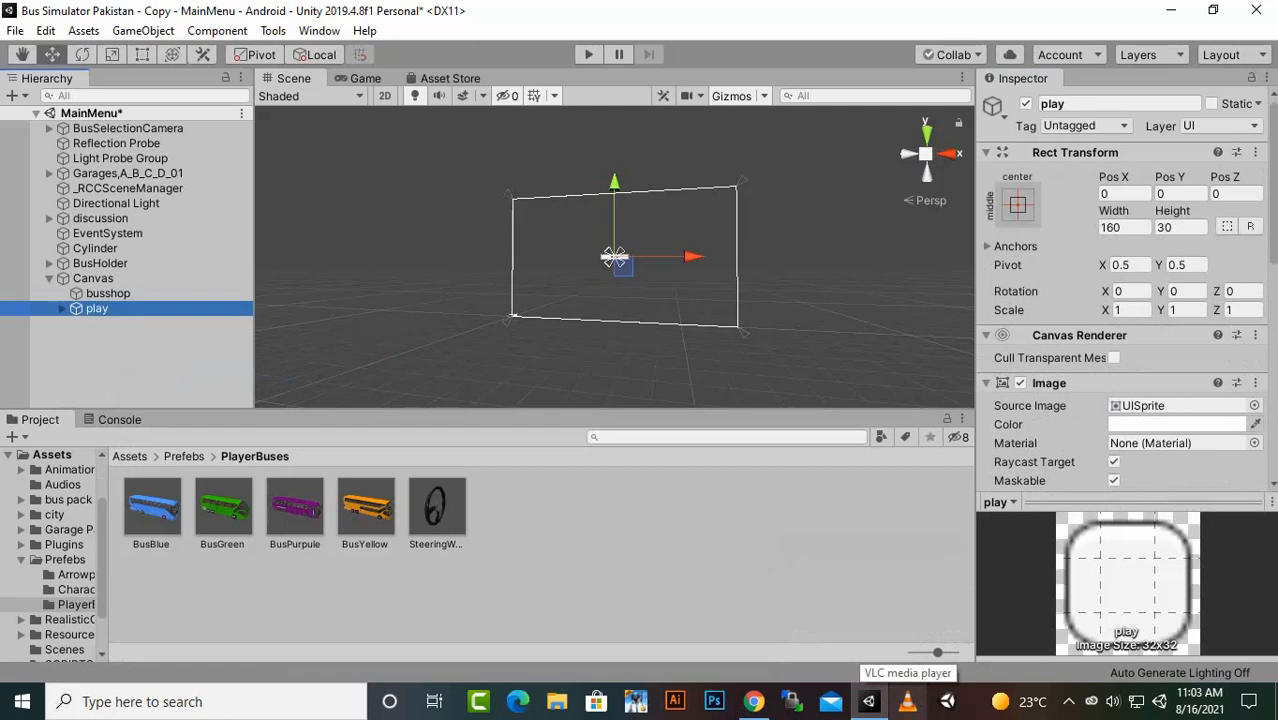
- Assign the greenflat sprite from the sprites folder as the play button's source image and check it in the Game view
click(129, 456)
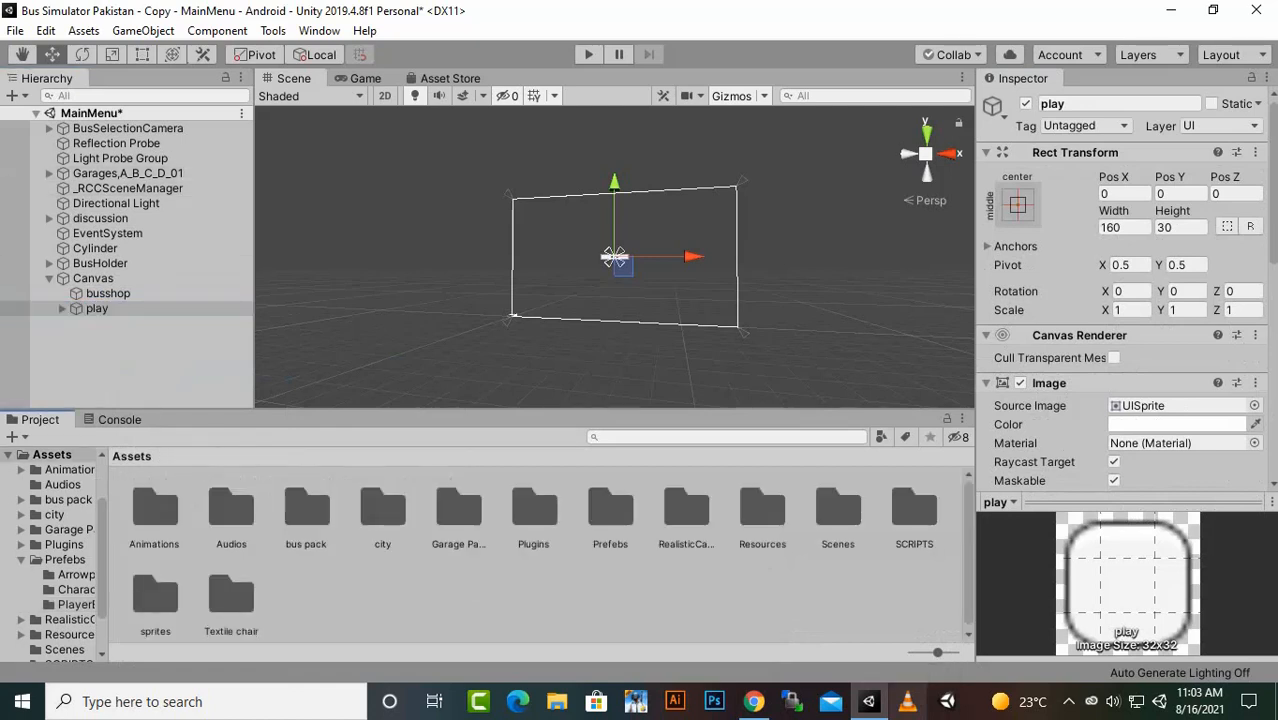
double_click(155, 598)
click(96, 308)
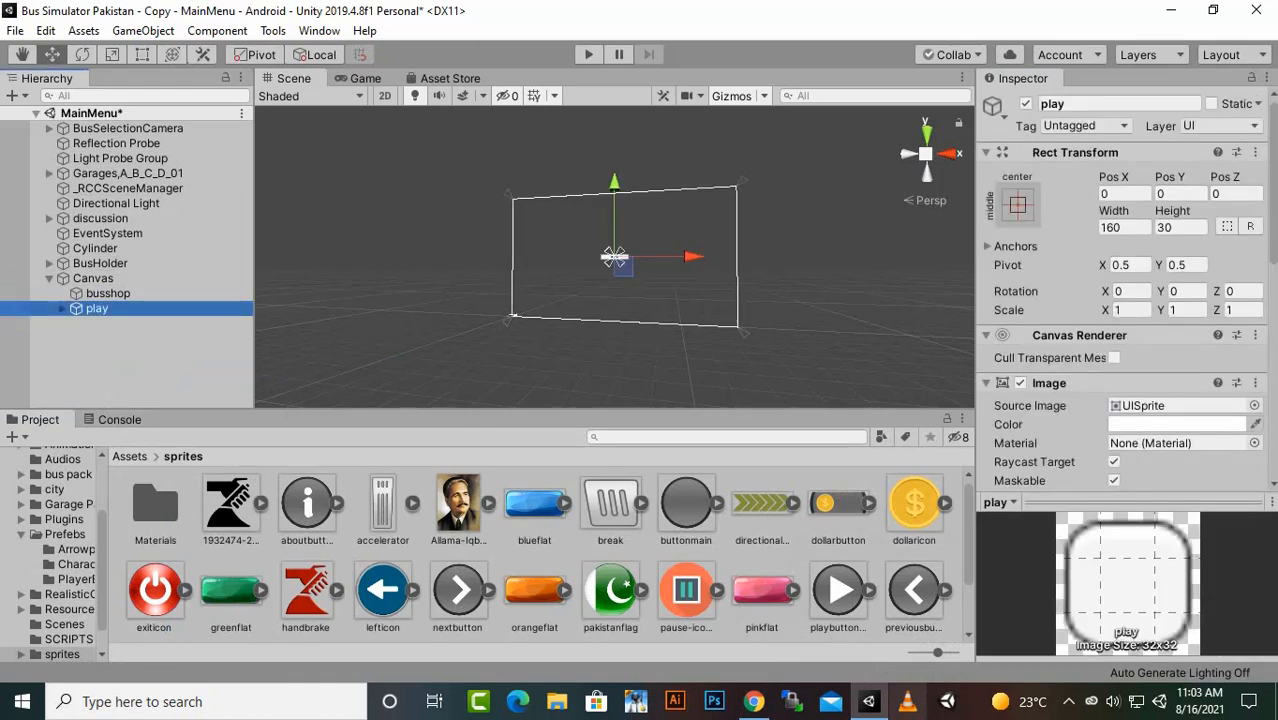
drag(231, 590, 1170, 405)
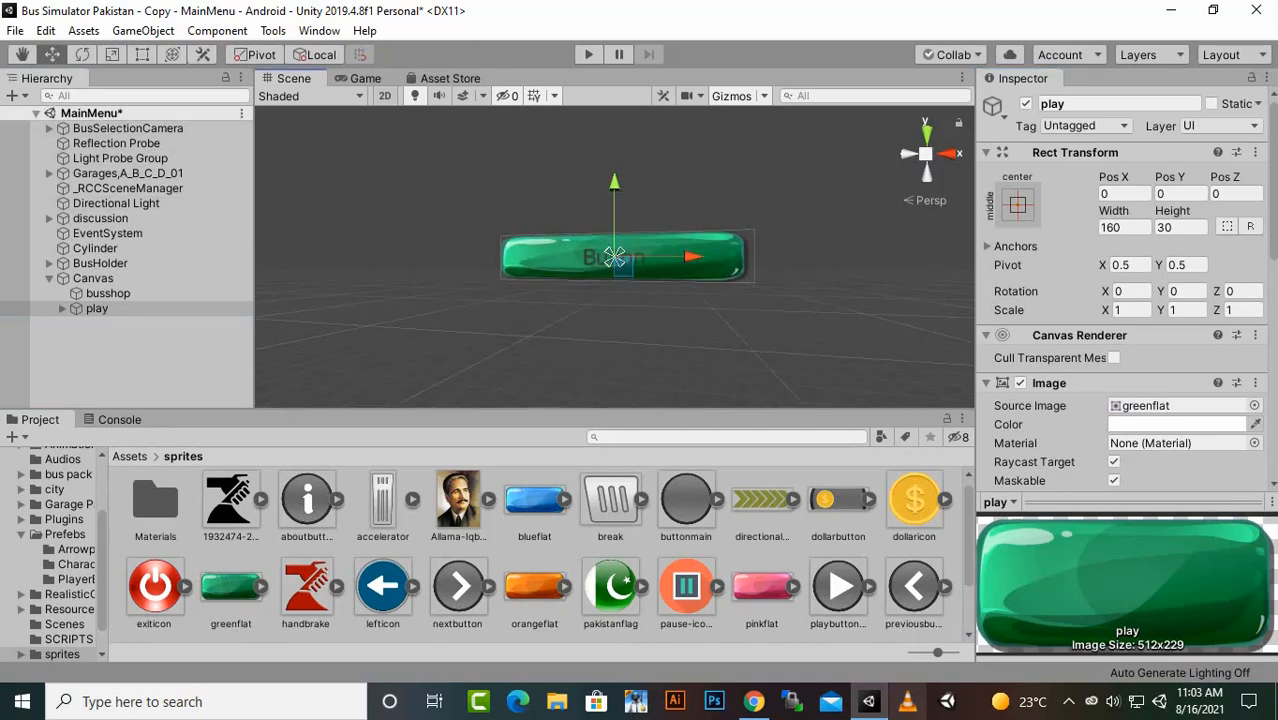
click(365, 78)
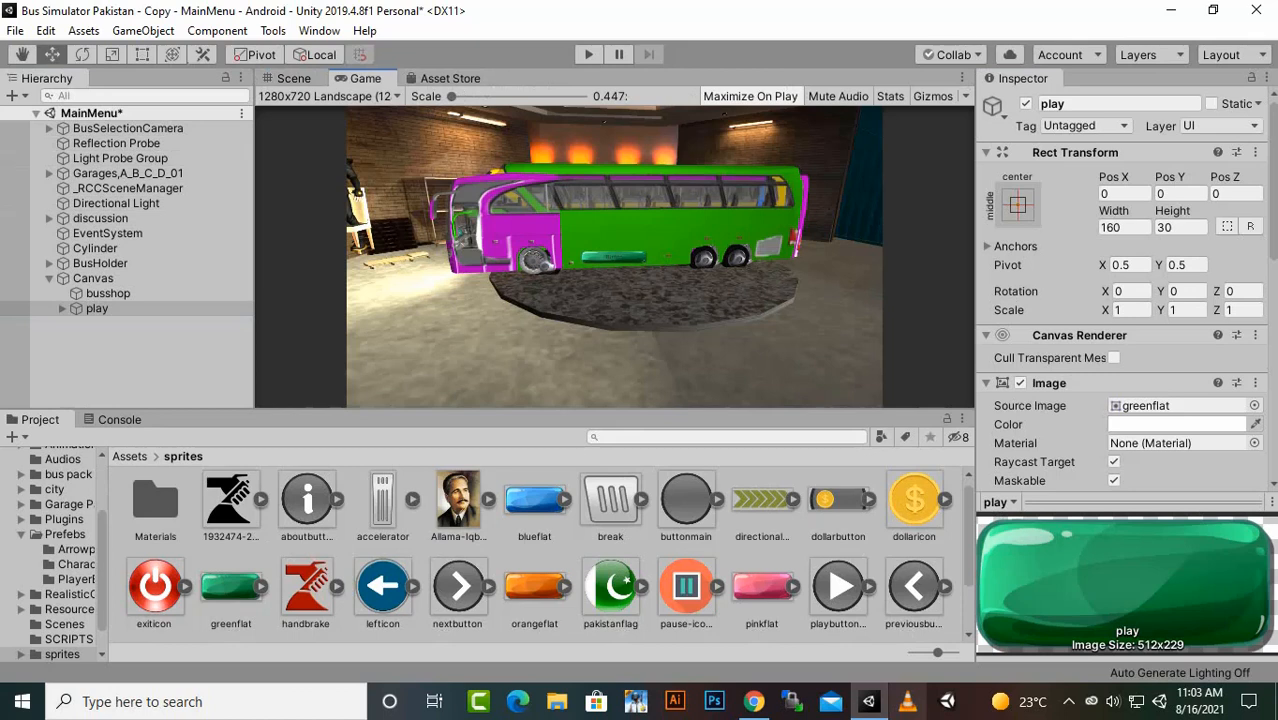
click(293, 78)
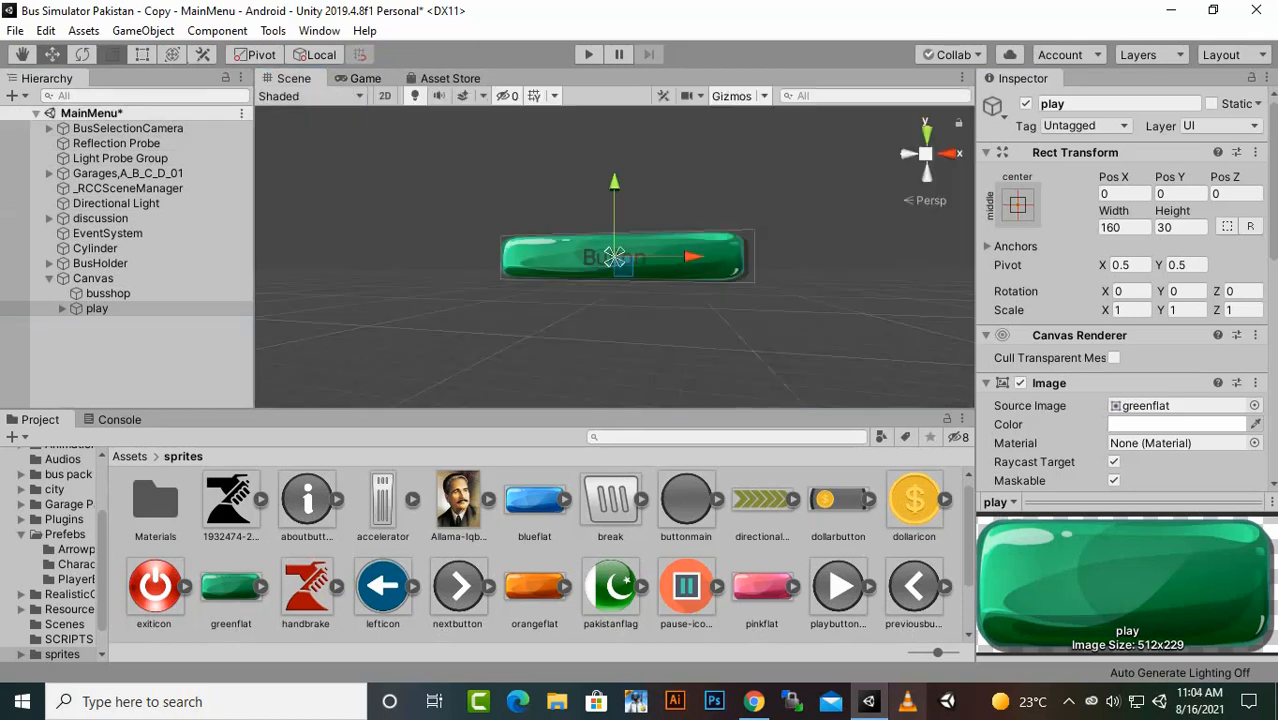
- Enlarge the play button to a scale of about 1.55 in X and Z and 2.13 in Y
click(112, 55)
drag(614, 257, 664, 253)
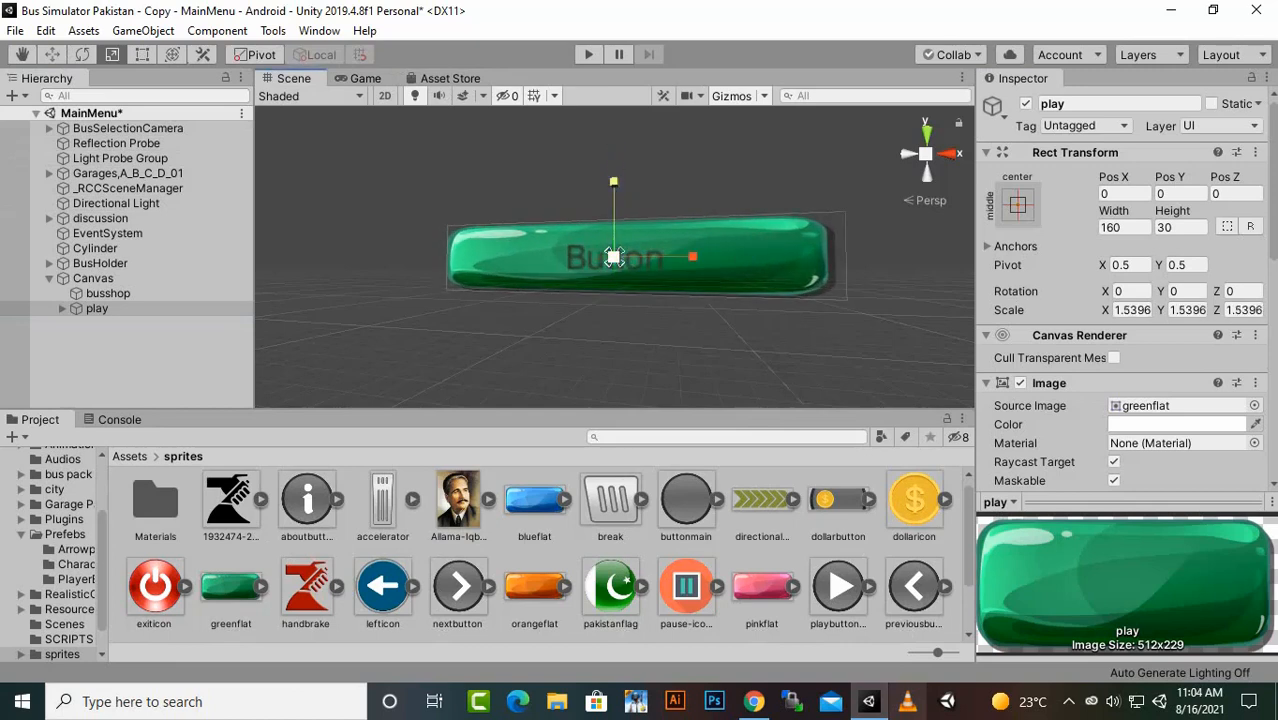
drag(614, 182, 614, 153)
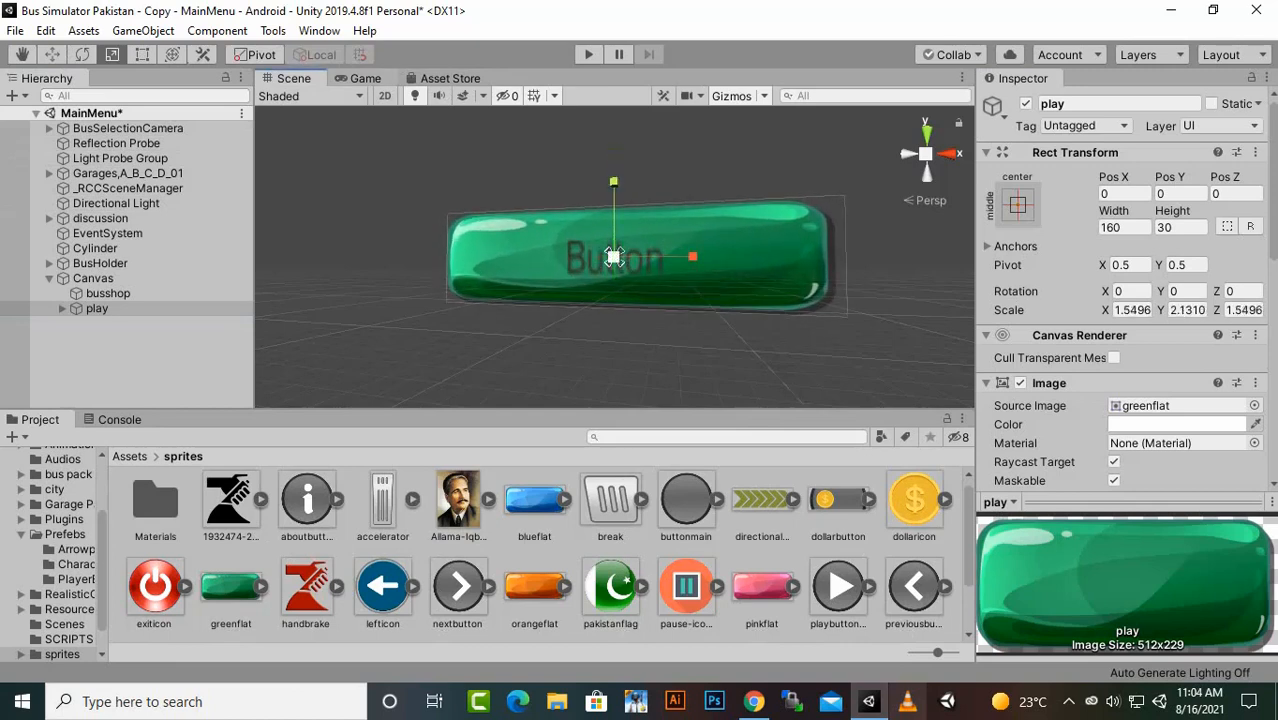
click(364, 78)
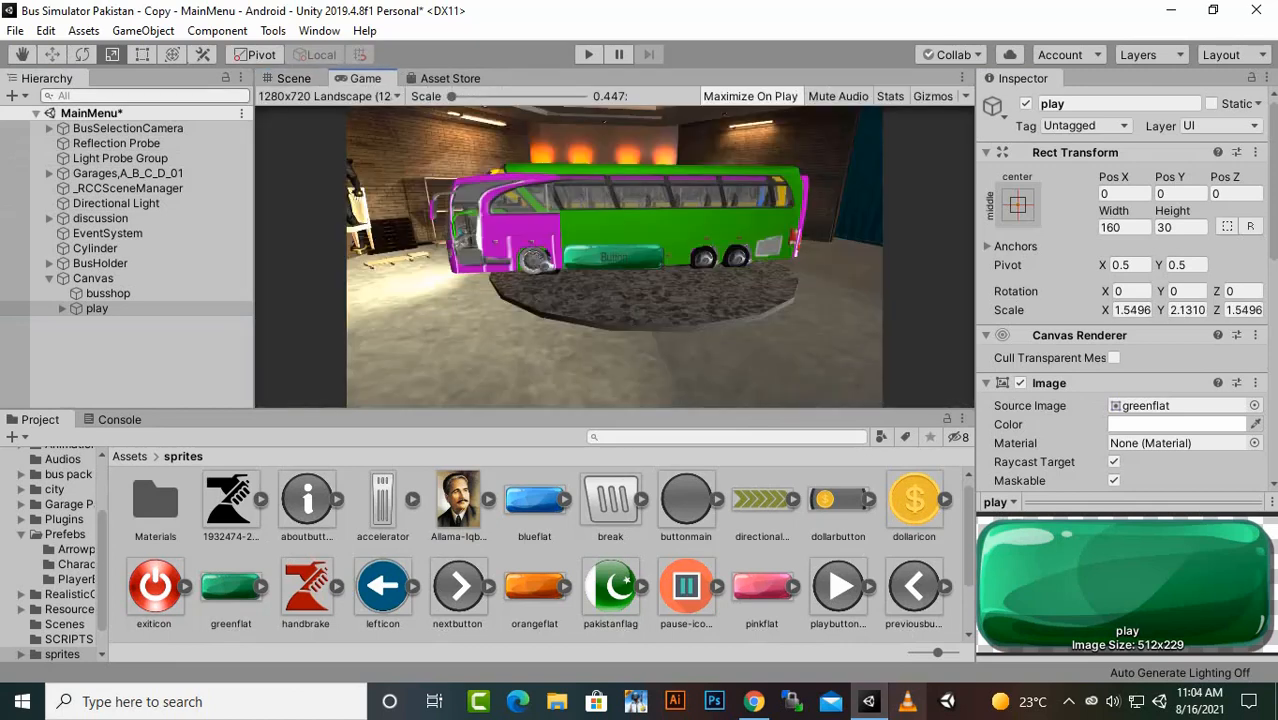
- Move the play button straight down to the lower part of the Canvas, at Pos Y -226
key(w)
click(325, 96)
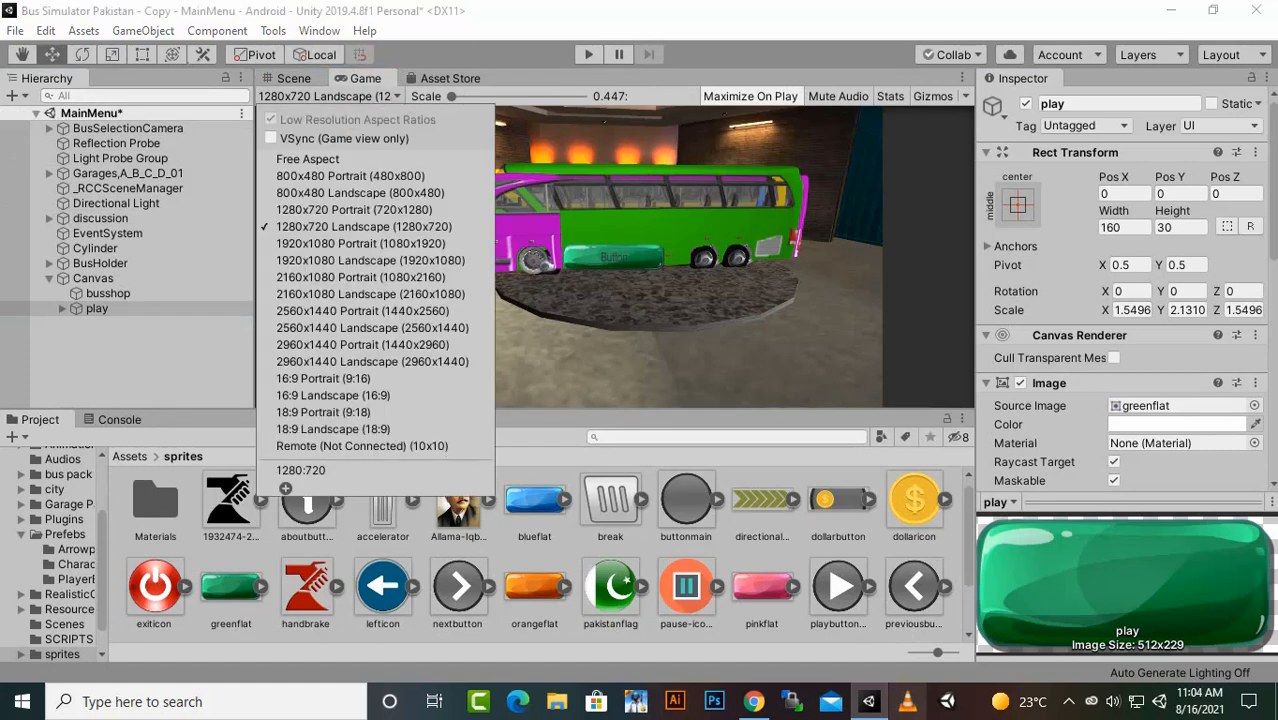
click(293, 79)
click(293, 79)
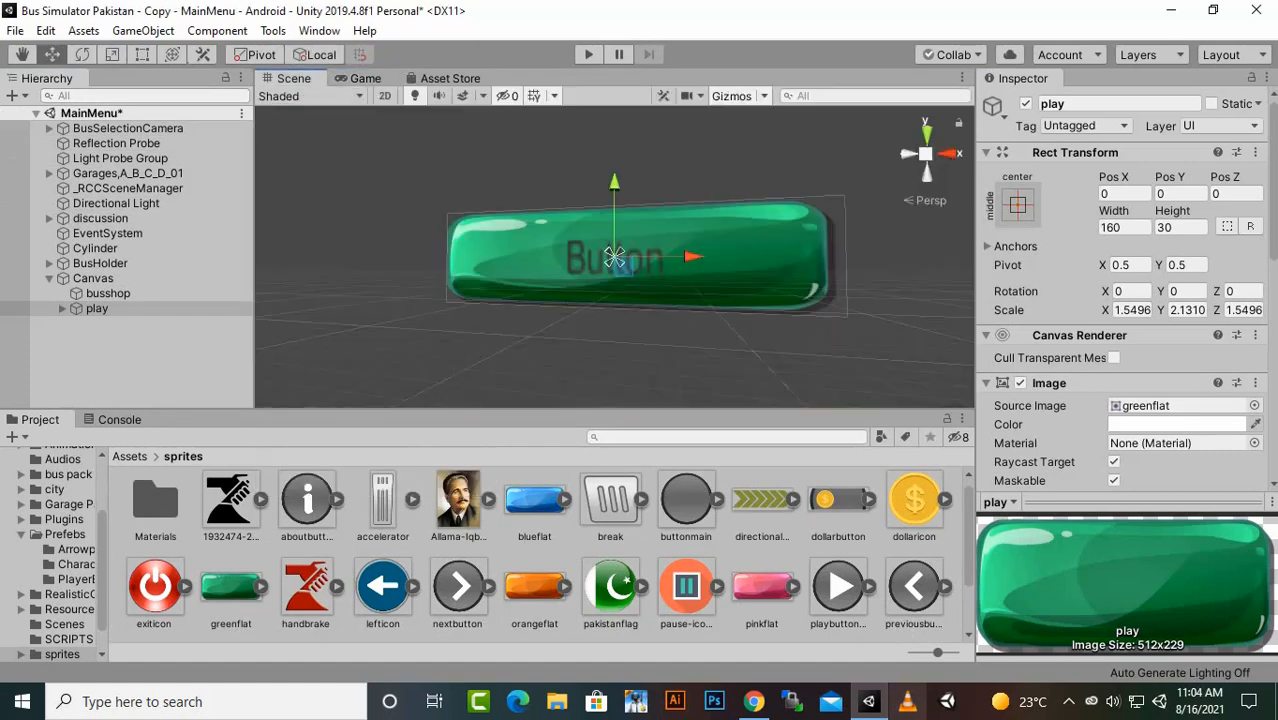
drag(614, 256, 614, 258)
scroll(614, 257, down, 4)
- Change the caption of the play button's Text child to PLAY
click(108, 294)
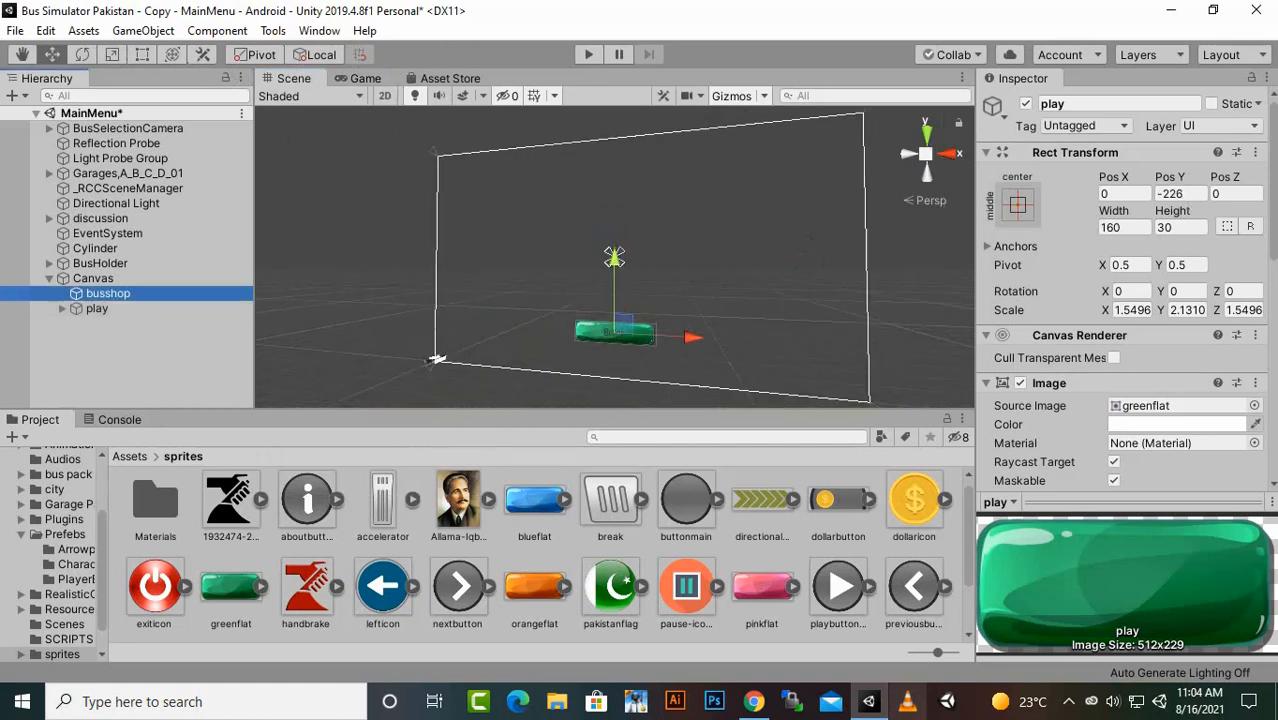
click(62, 309)
click(97, 309)
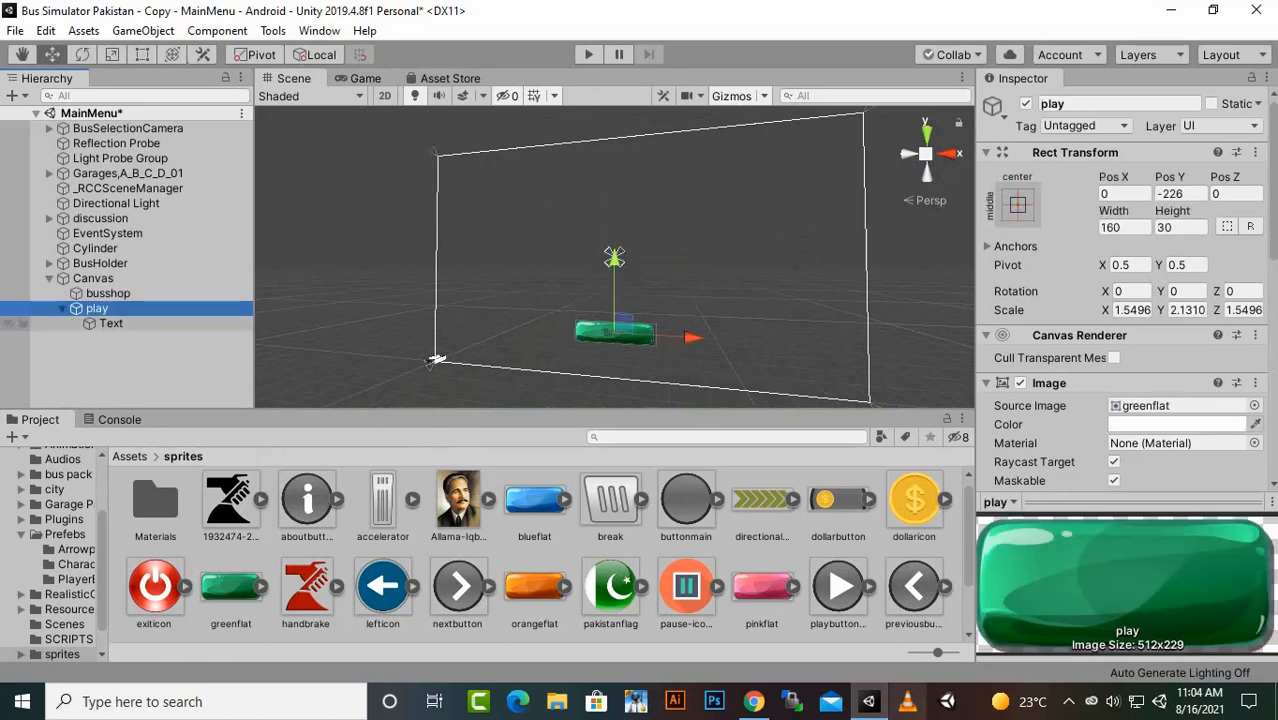
click(111, 324)
drag(1036, 423, 994, 423)
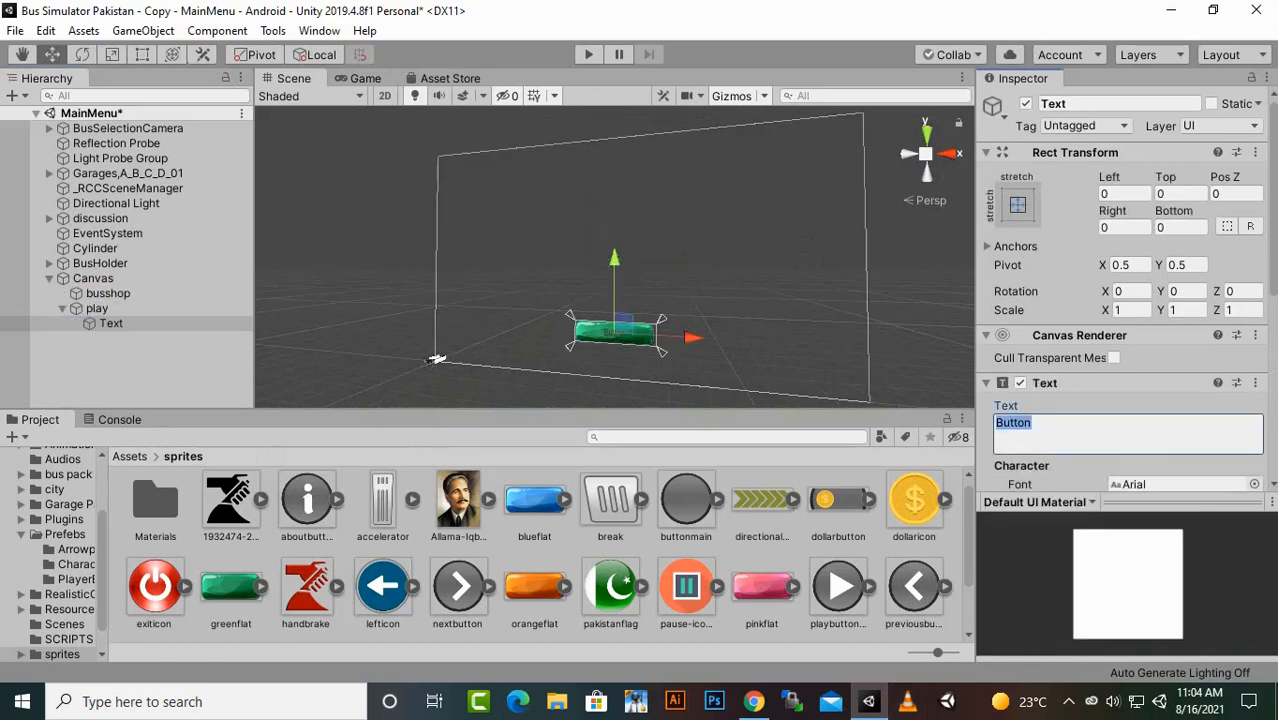
text(PLAY)
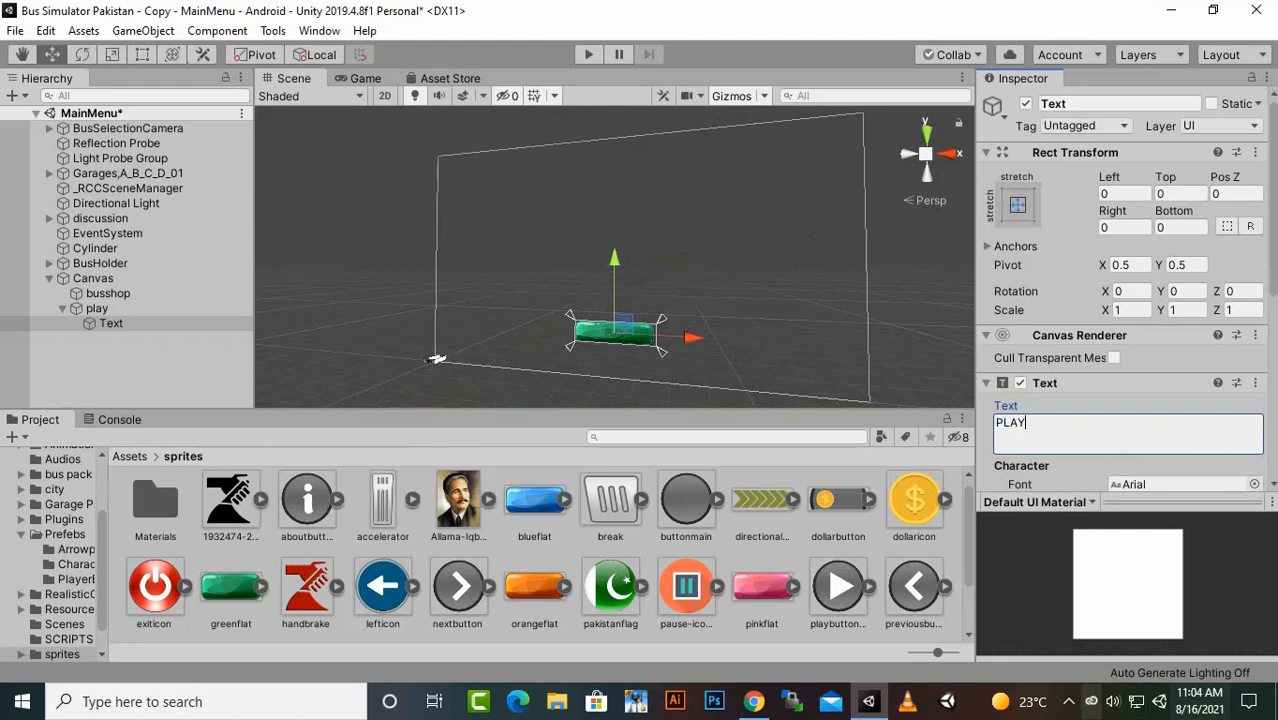
- Format the PLAY caption with Bold font style, font size 18 and white color (FFFFFF)
scroll(1120, 280, down, 5)
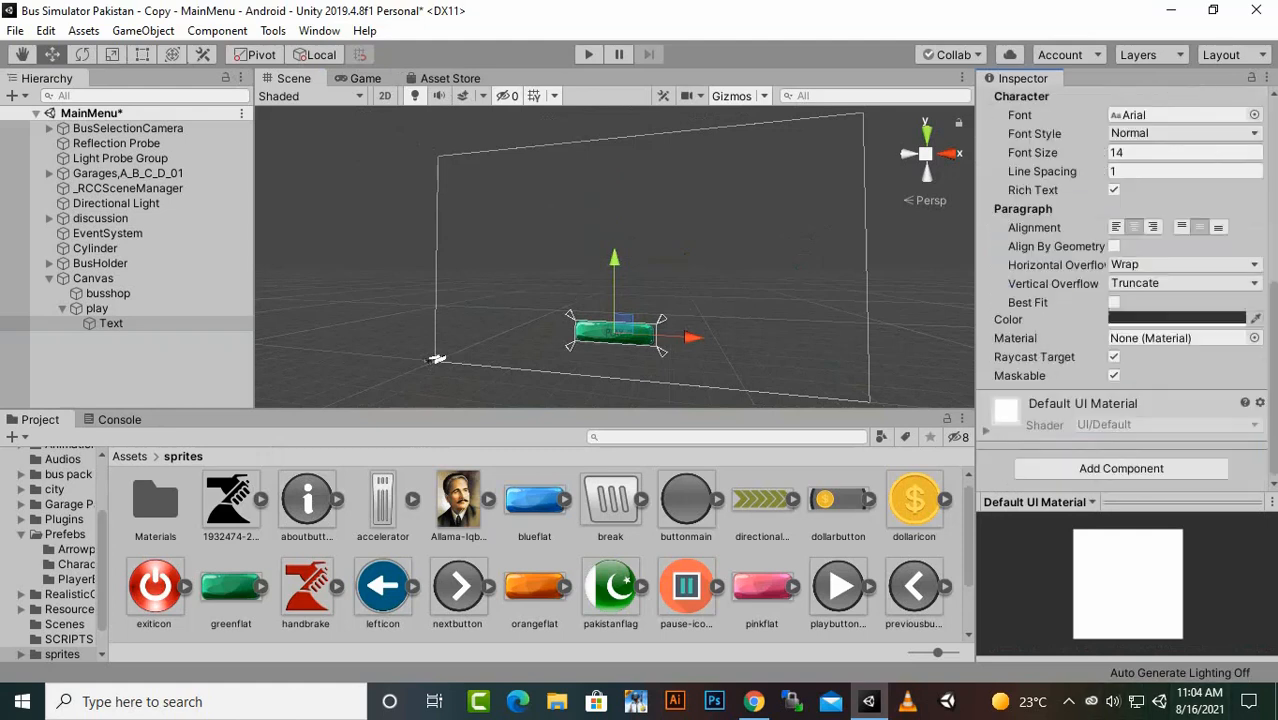
click(1151, 174)
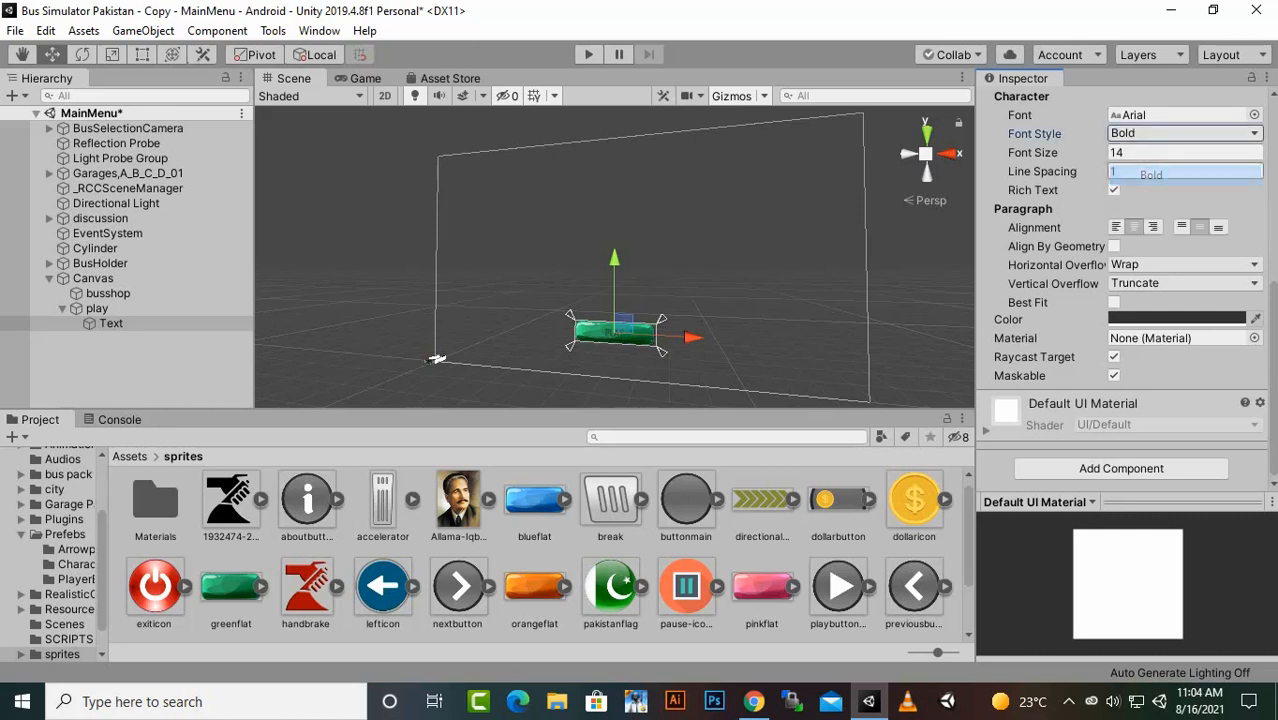
click(1180, 152)
text(18)
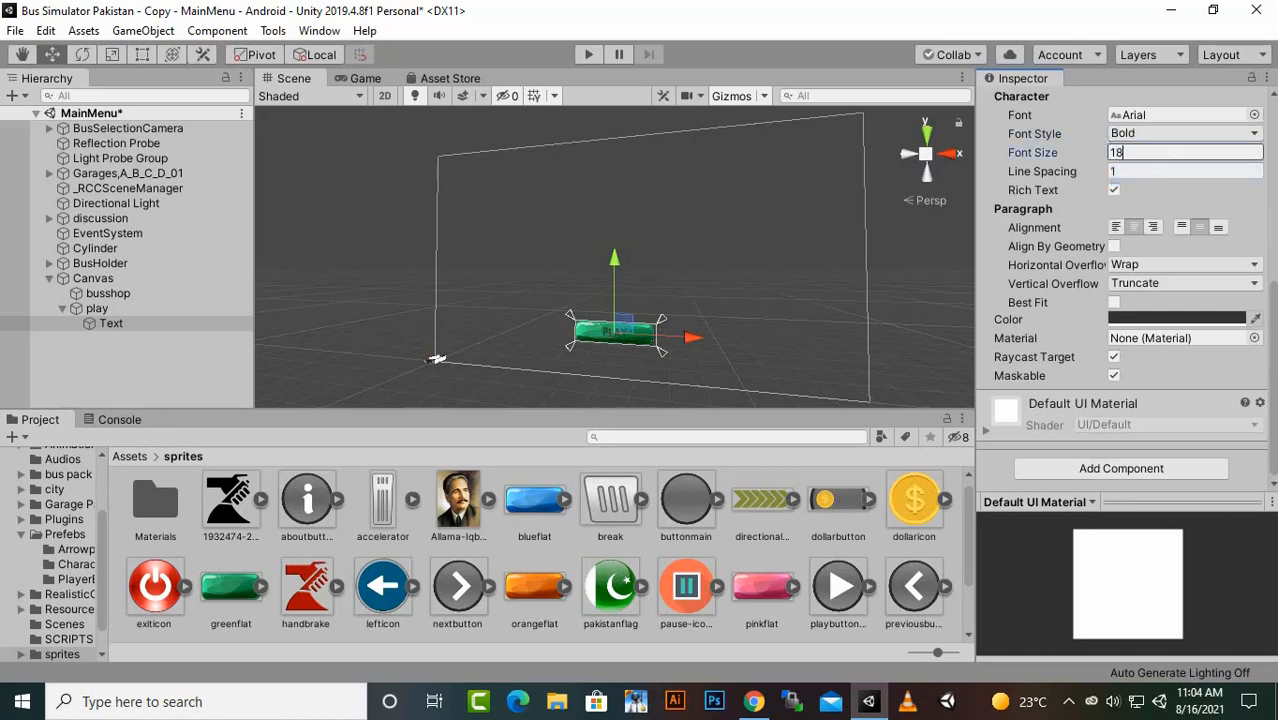
click(1176, 318)
click(1113, 286)
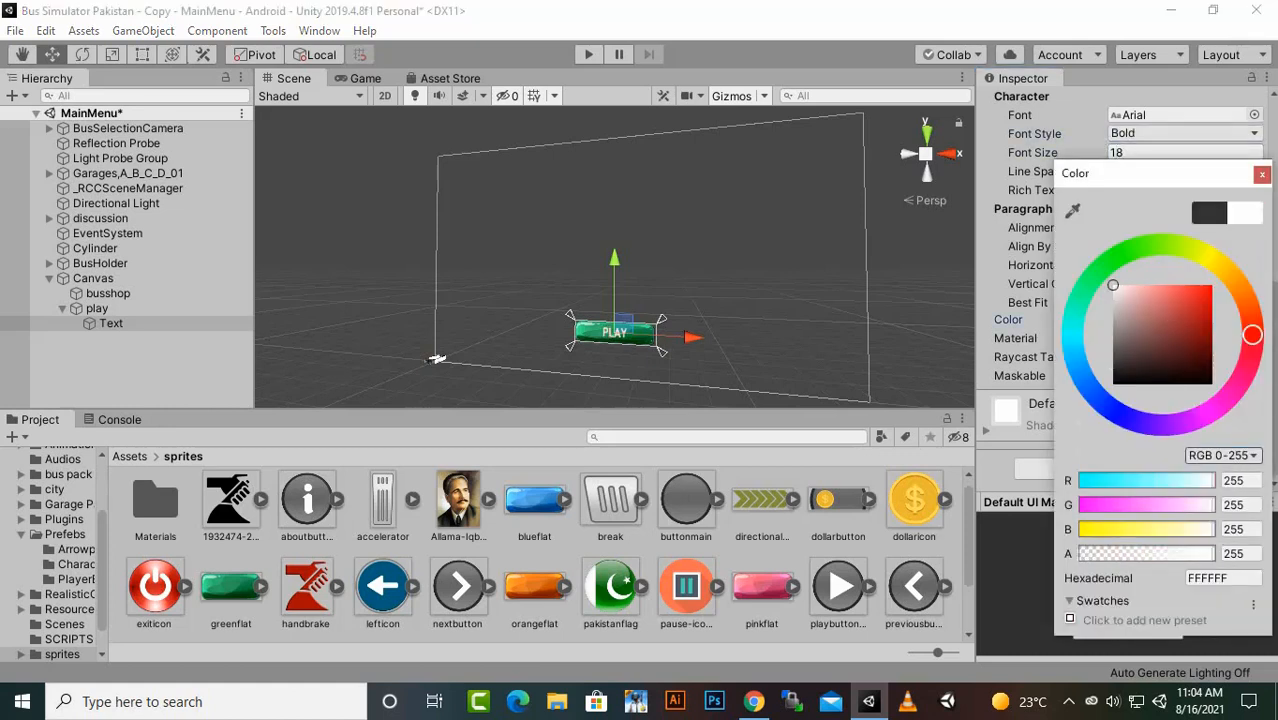
click(1262, 175)
- Set the PLAY caption's horizontal and vertical overflow to Overflow and check the button in the Game view
click(1176, 265)
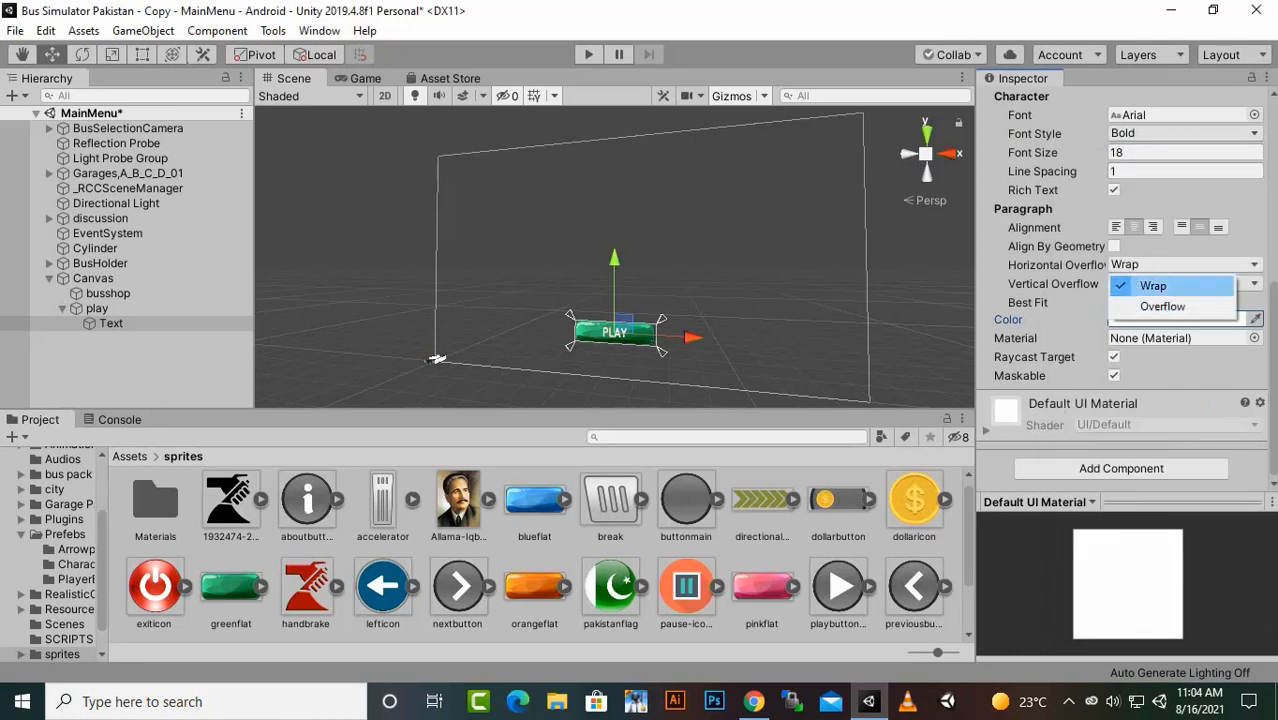
click(1164, 306)
click(1182, 283)
click(1160, 320)
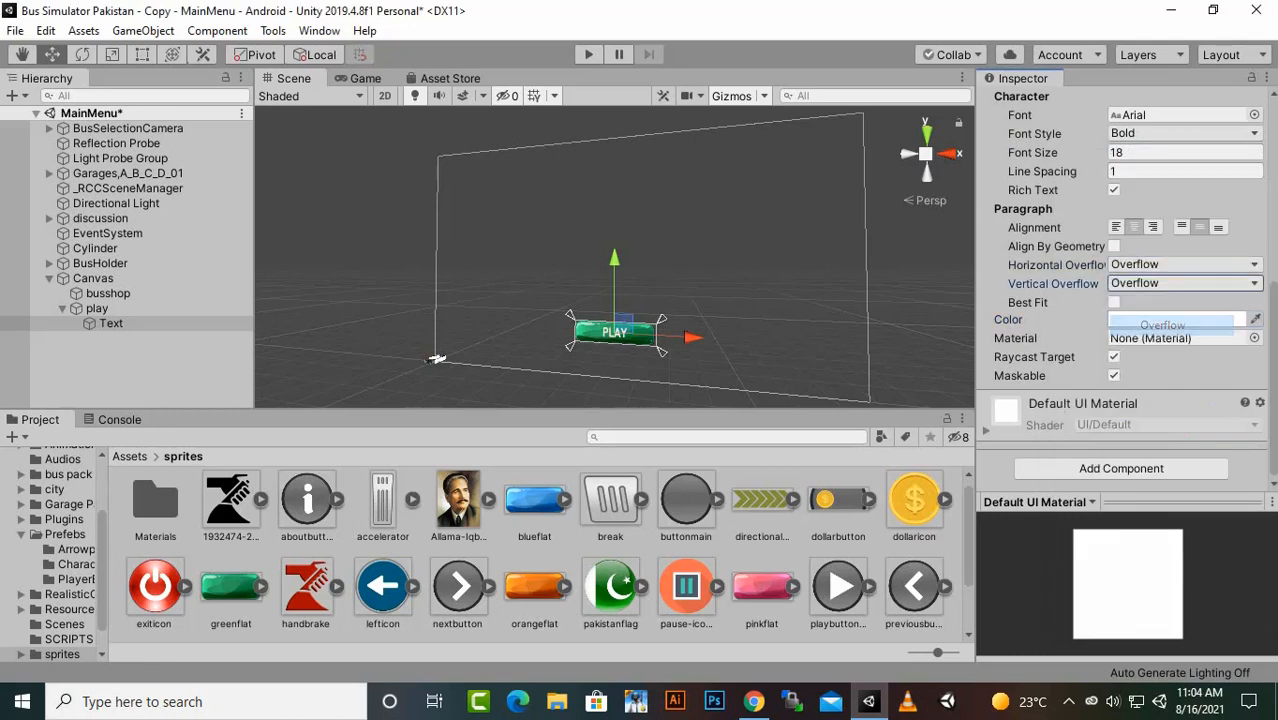
click(365, 78)
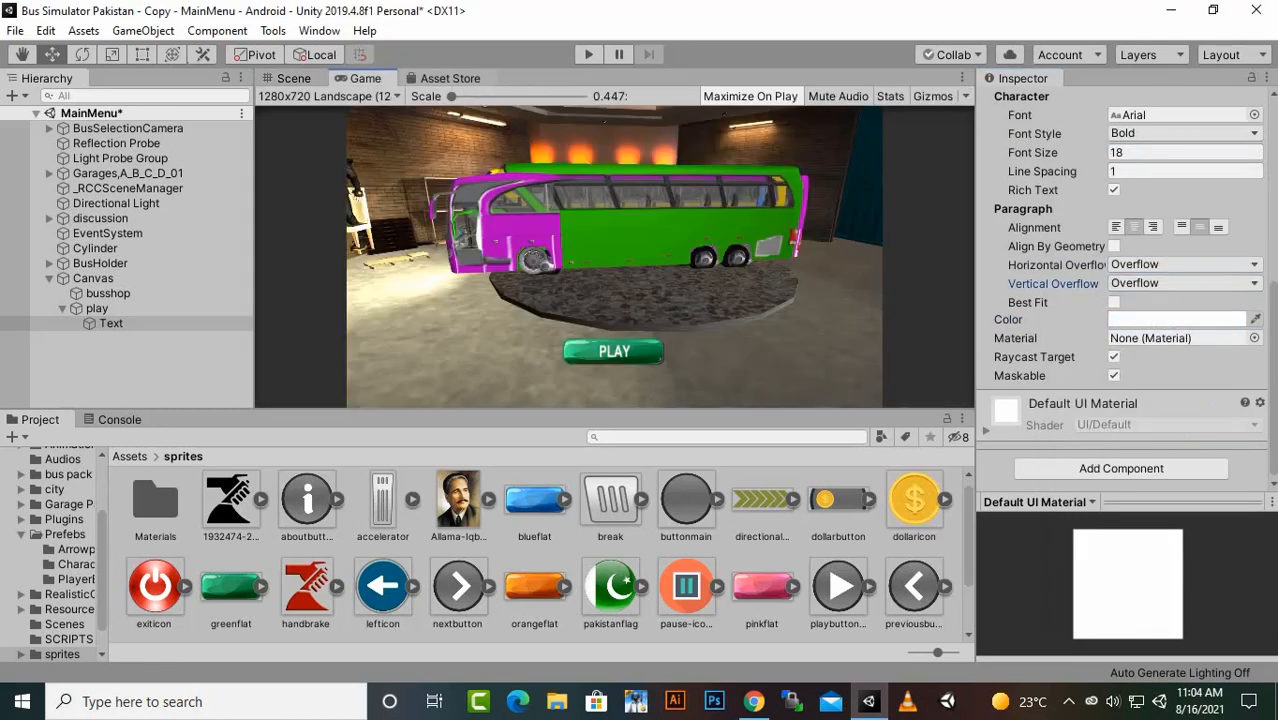
click(294, 78)
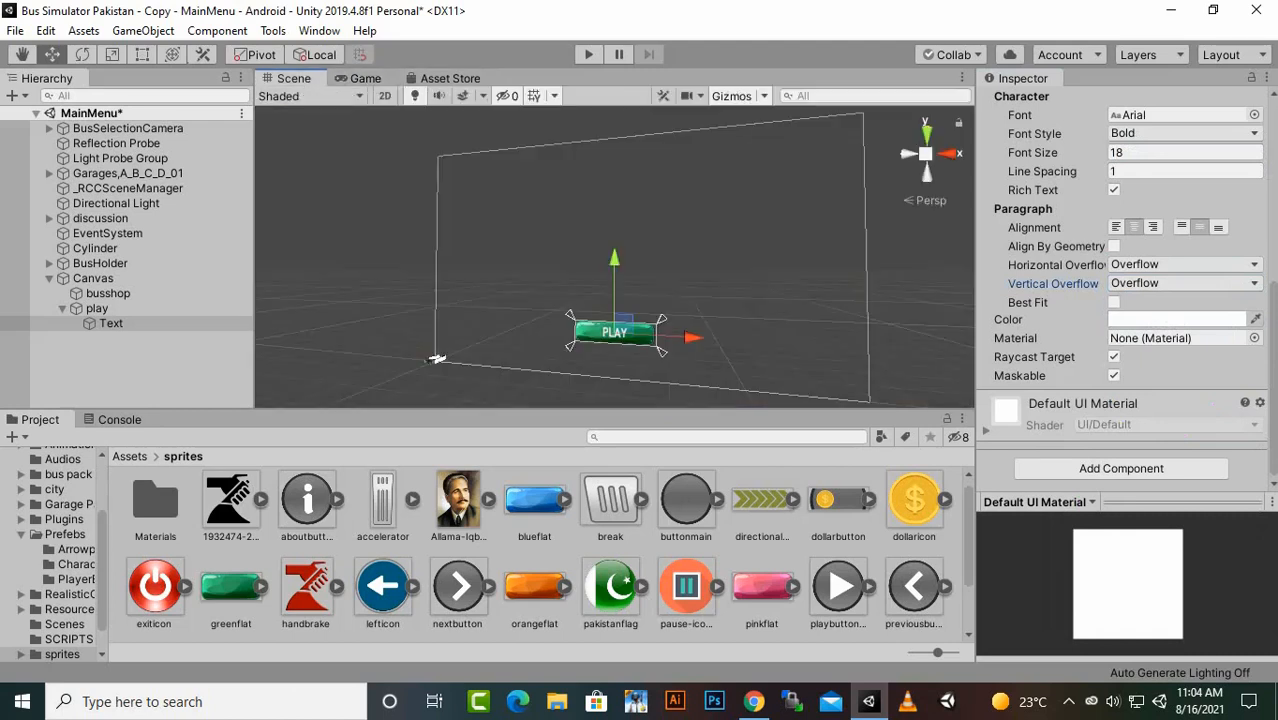
- Duplicate the play button and place the copy directly below it, at Pos X -5.44, Pos Y -304
click(97, 308)
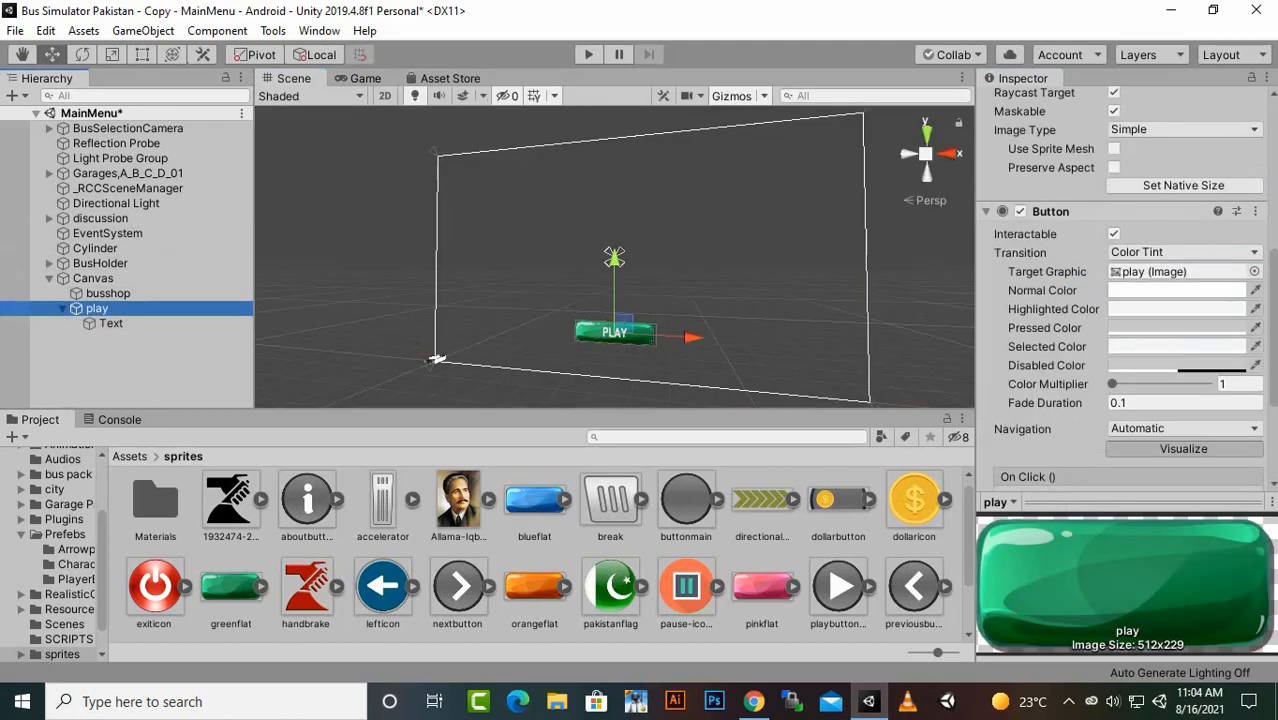
key(ctrl+d)
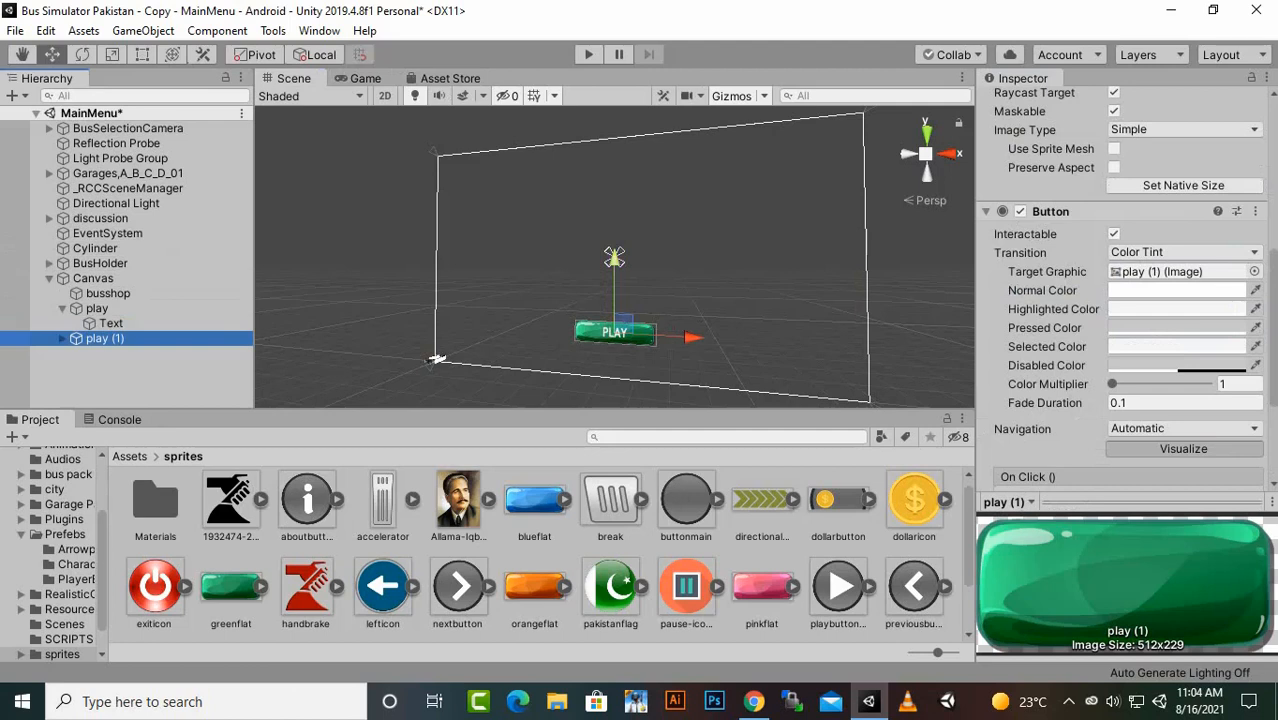
drag(614, 258, 614, 284)
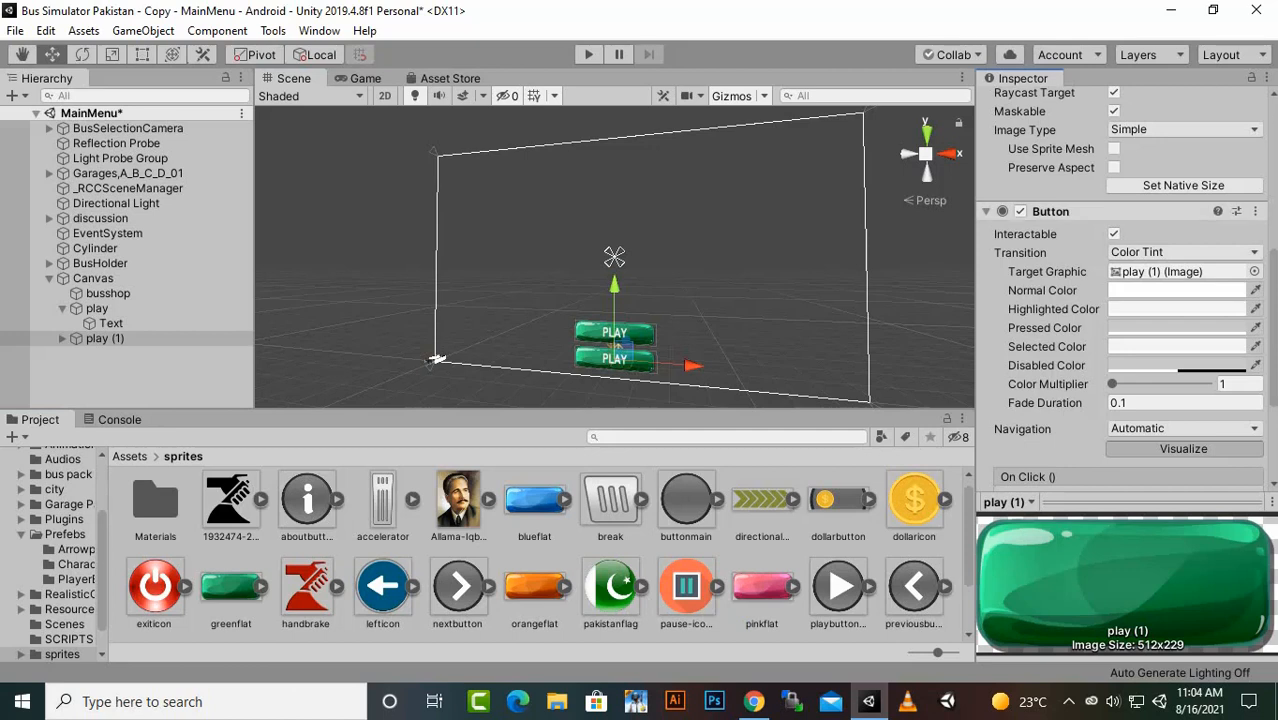
scroll(1130, 212, up, 5)
drag(1113, 91, 946, 91)
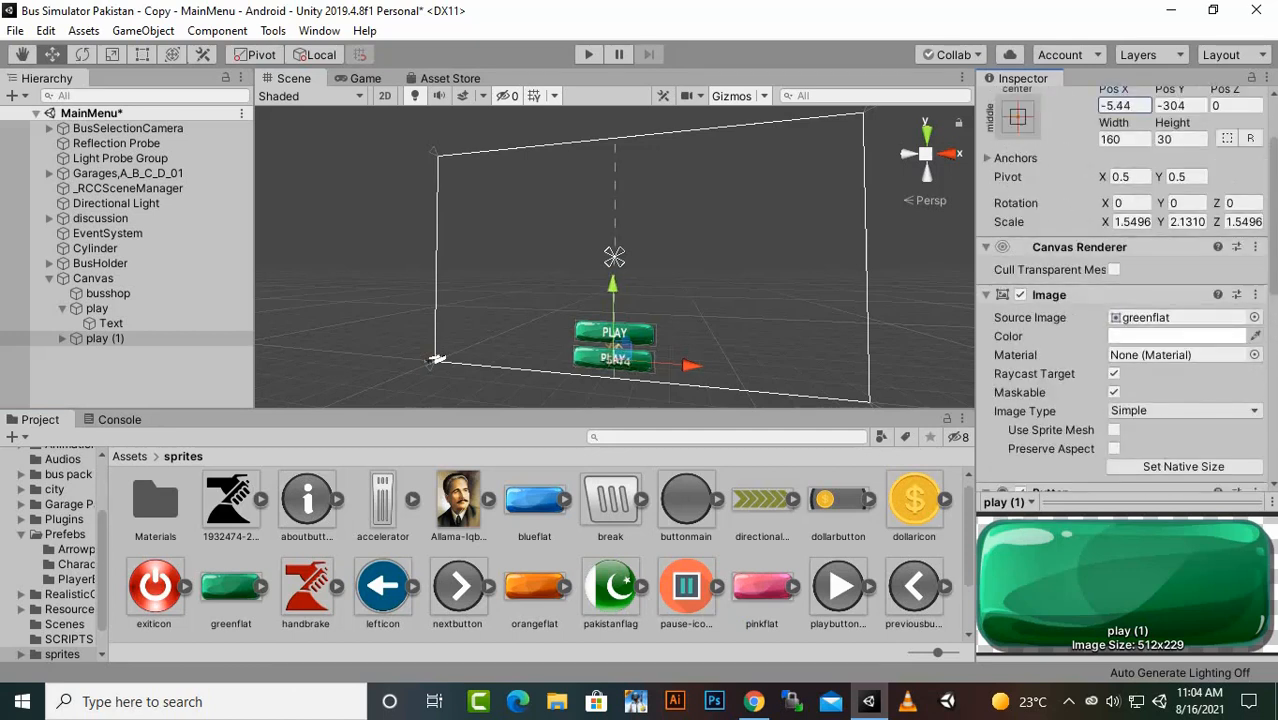
- Give the duplicated play button the orangeflat sprite as its source image and rename it buybutton
drag(534, 585, 1150, 317)
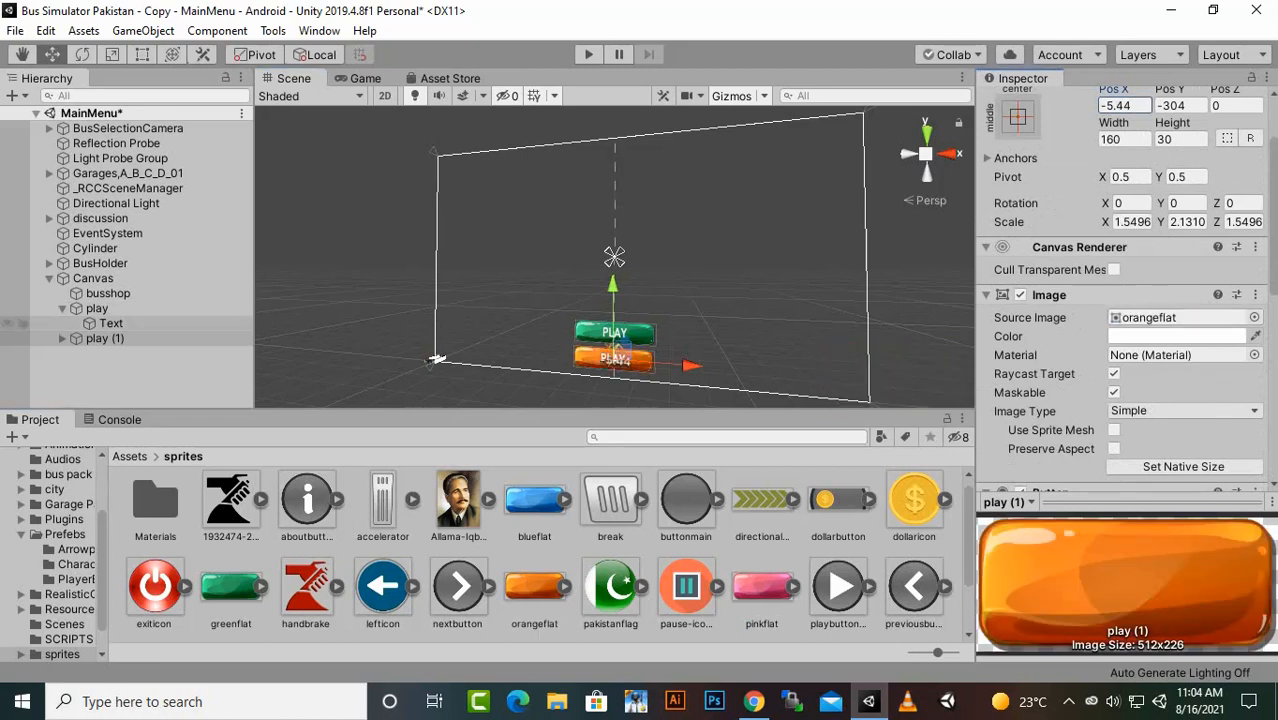
right_click(93, 339)
click(148, 387)
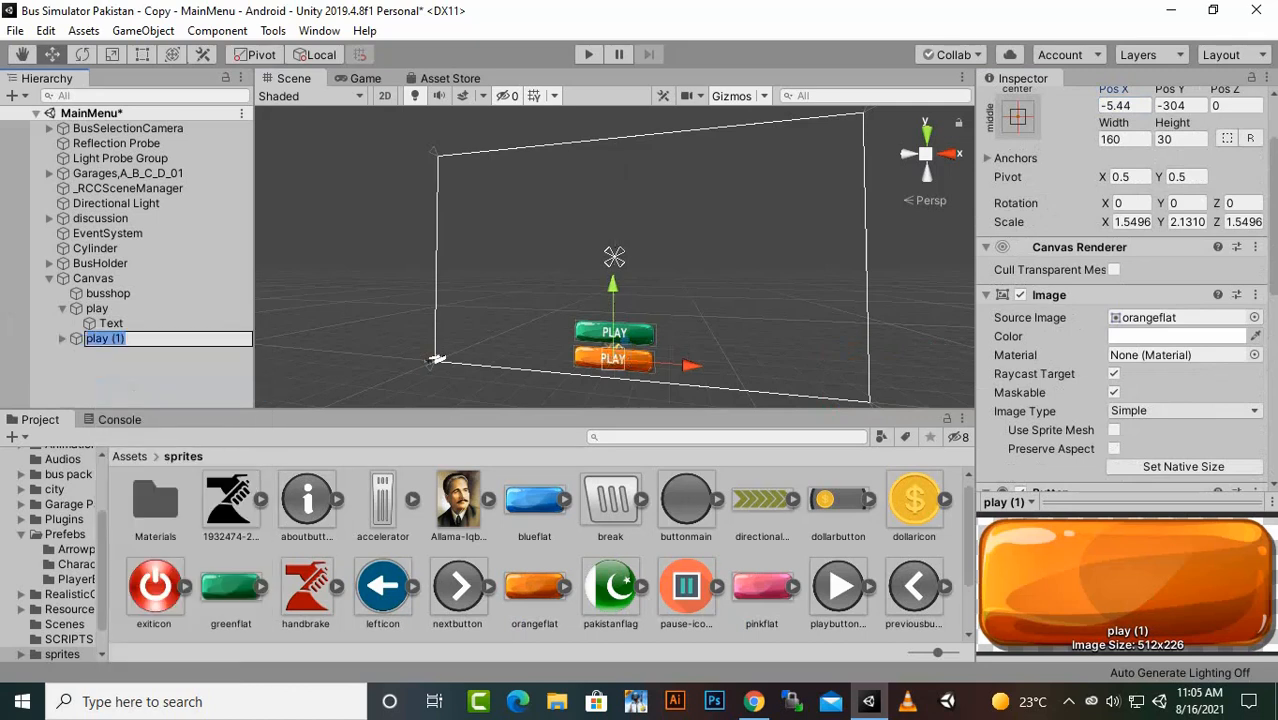
text(B)
key(BackSpace)
text(buybutton)
key(Return)
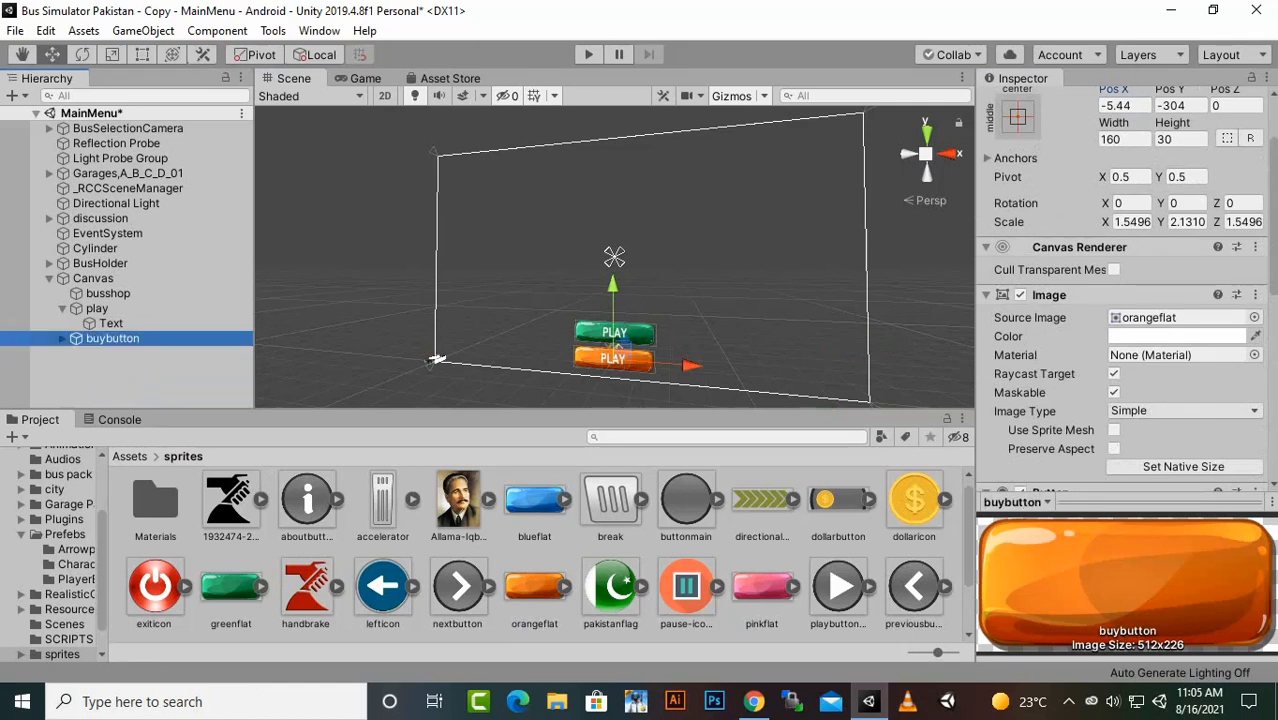
- Change the caption of buybutton's Text child to "BUY: 1000" and save the scene
click(62, 338)
click(111, 353)
click(1080, 343)
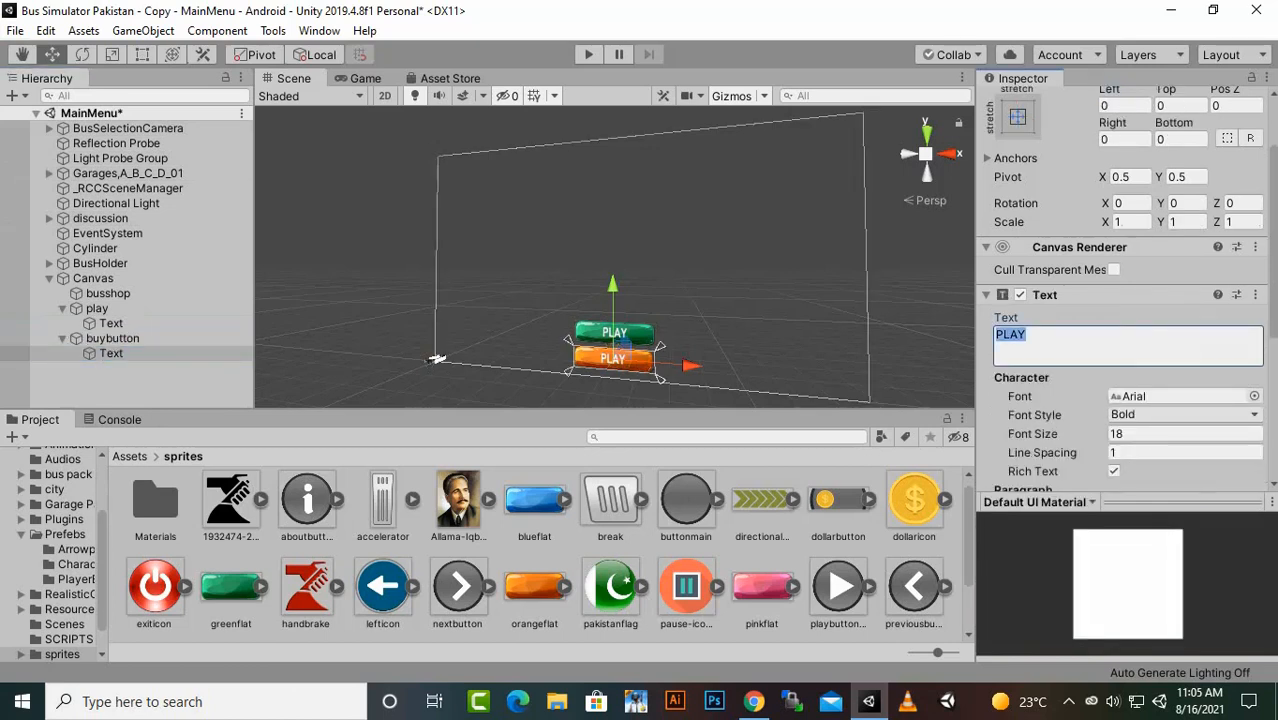
text(BUY: 1000)
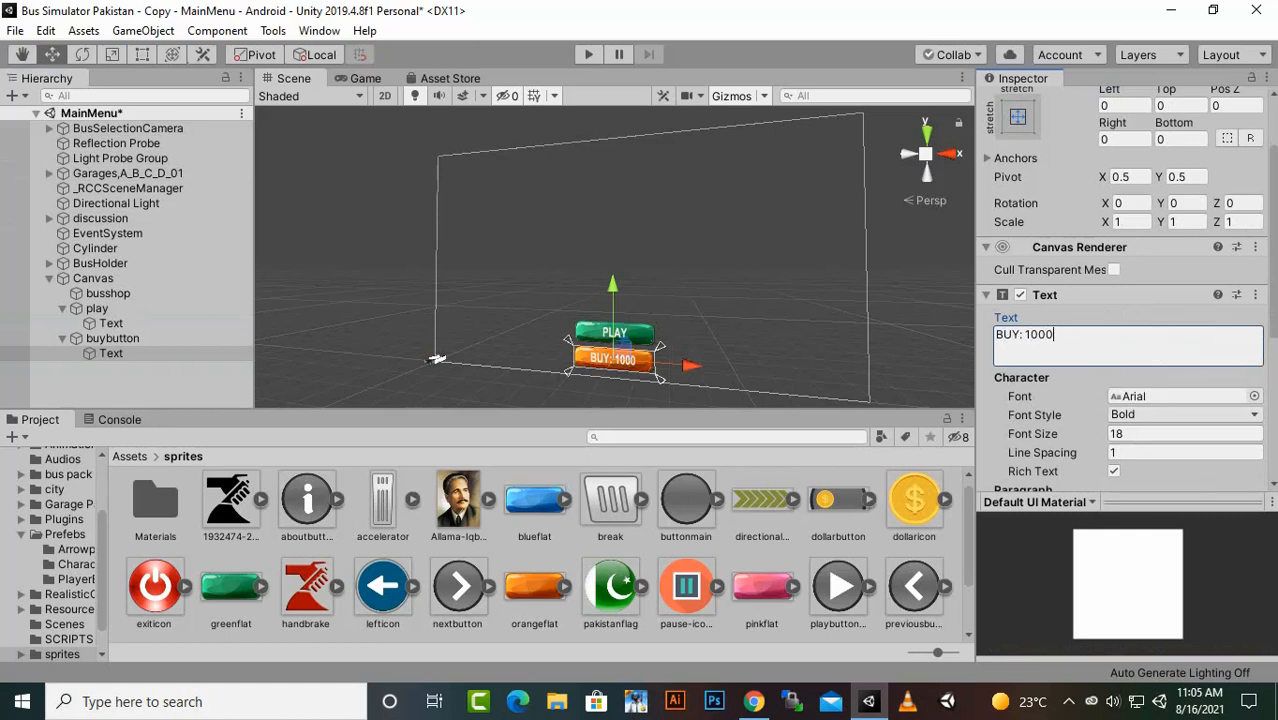
key(ctrl+s)
drag(613, 286, 613, 236)
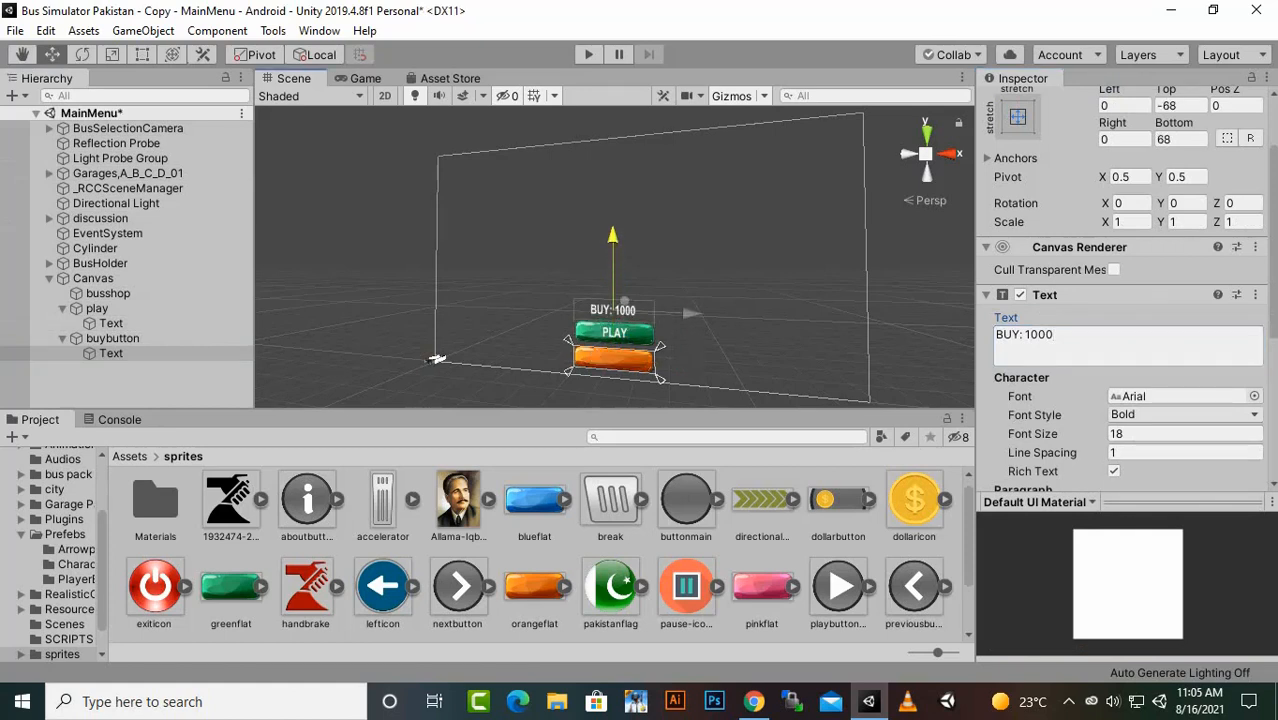
key(ctrl+z)
- Duplicate buybutton and move the copy up and toward the Canvas's right side, at Pos X 406, Pos Y -62
click(112, 338)
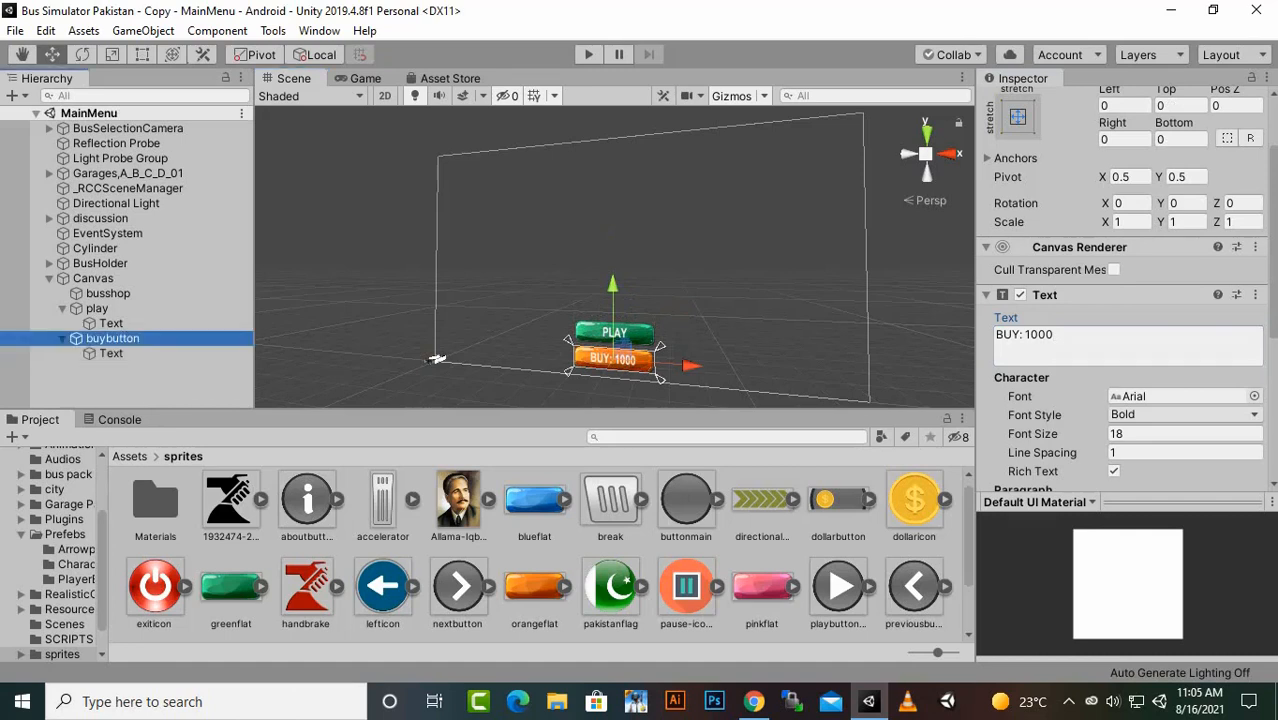
key(ctrl+d)
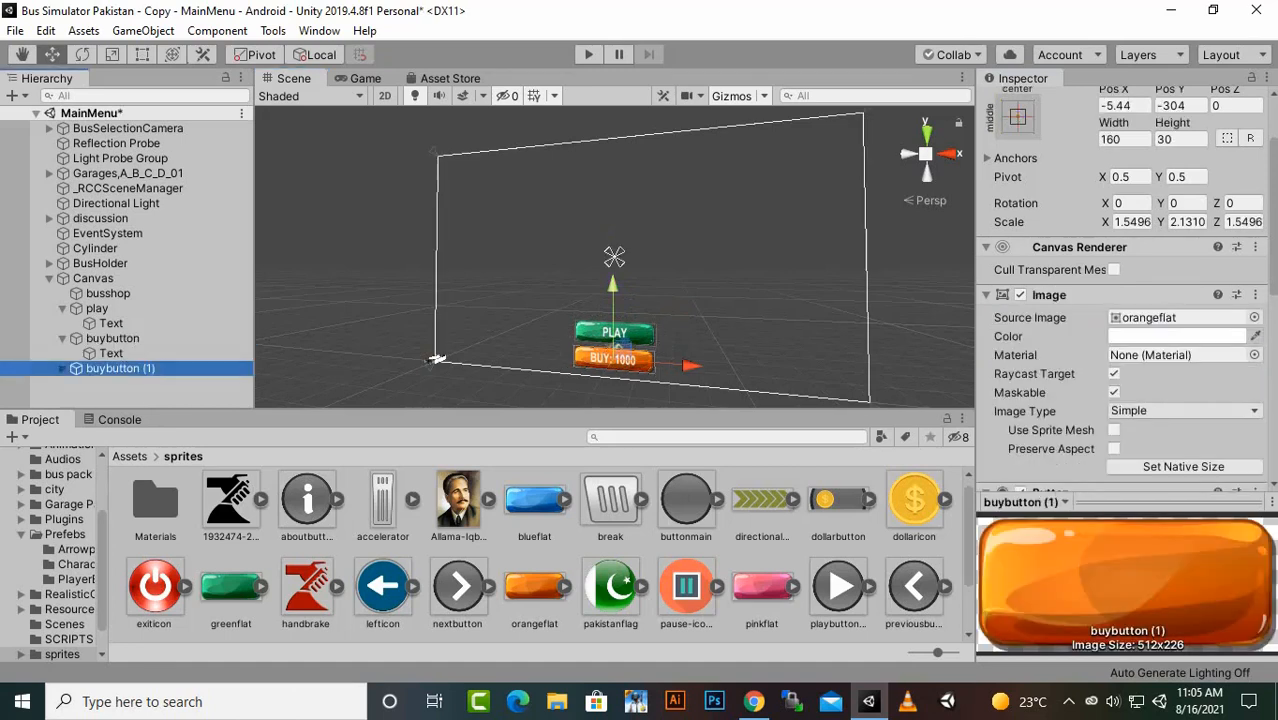
drag(613, 285, 613, 203)
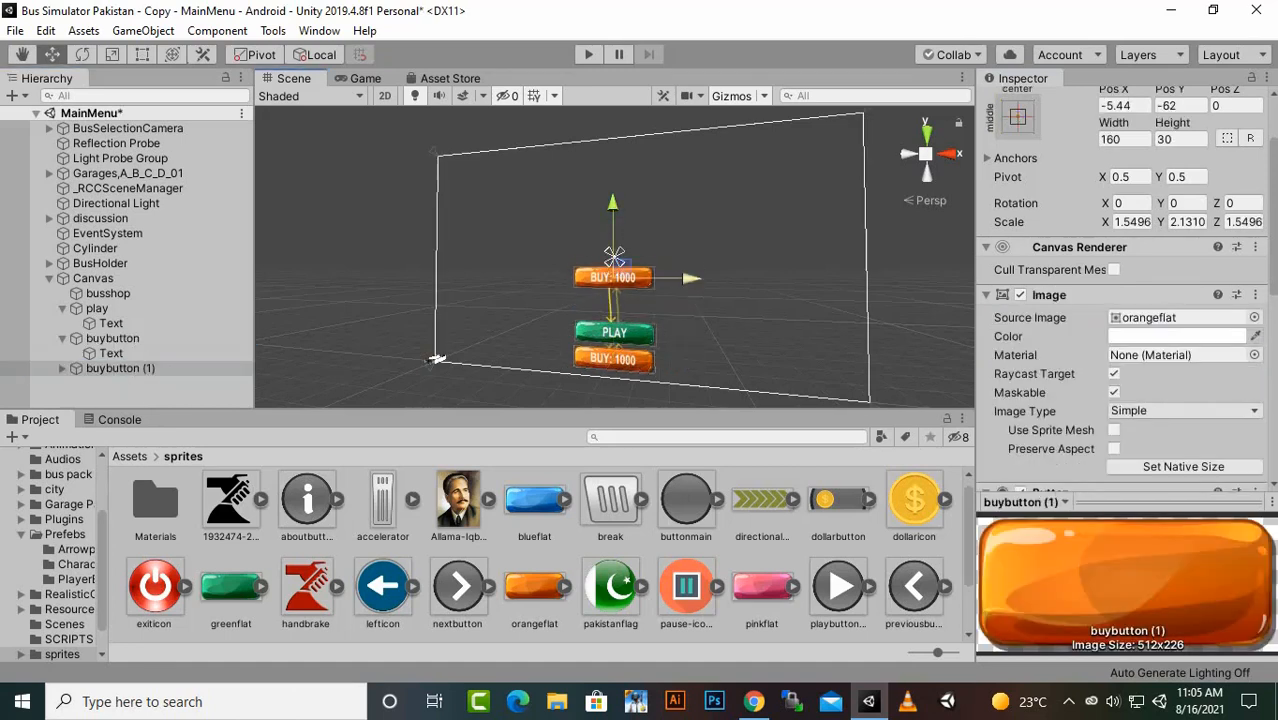
drag(691, 279, 847, 280)
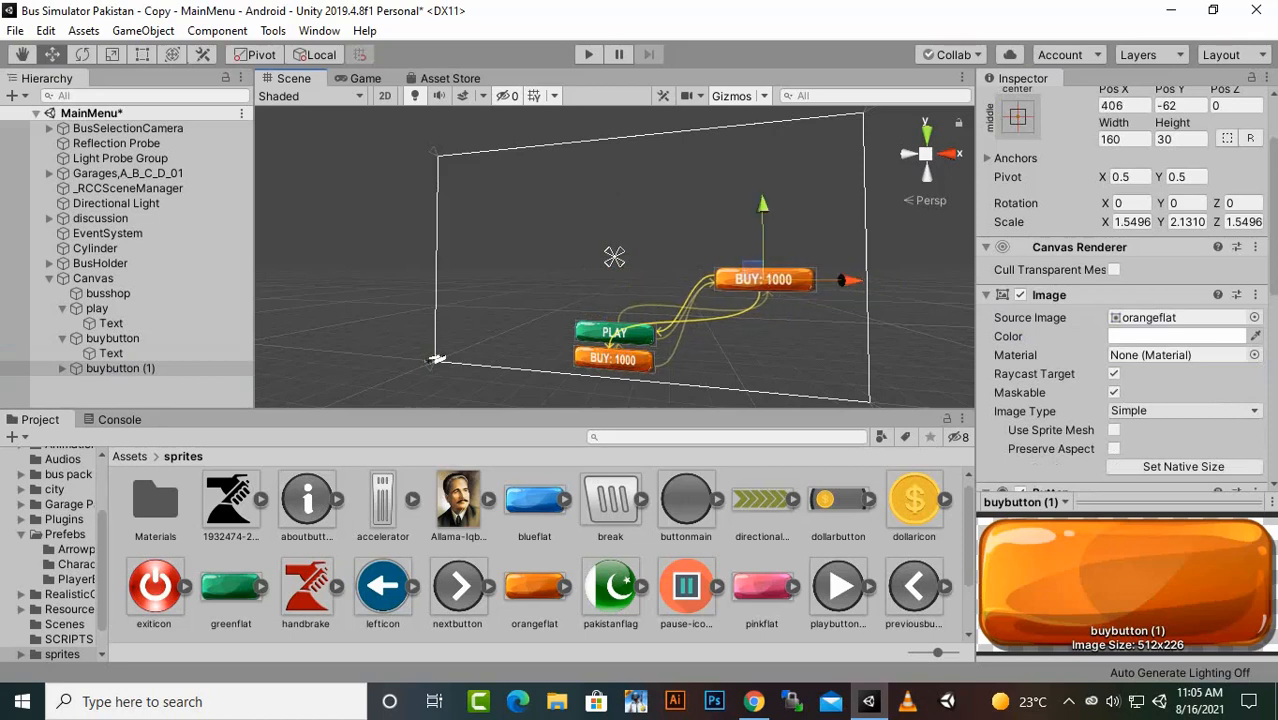
- Set the duplicated buy button's source image to the nextbutton sprite and lower it to Pos Y -125
drag(457, 593, 1180, 317)
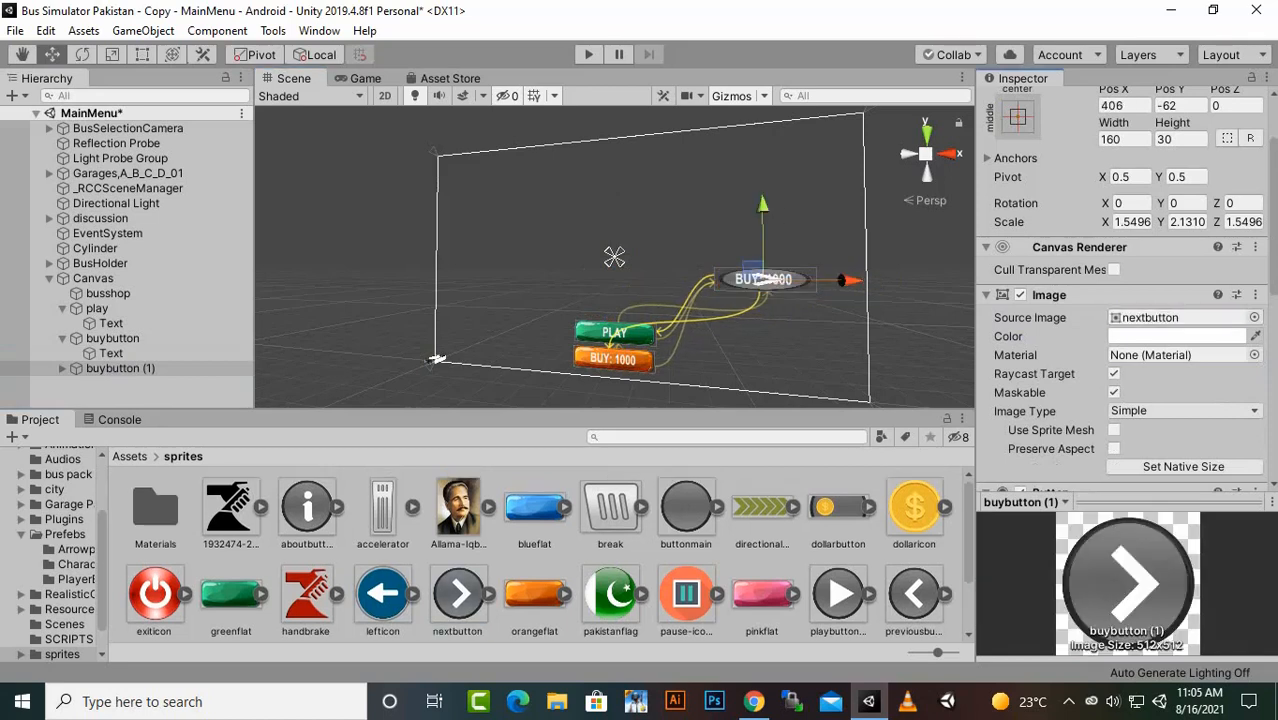
drag(763, 230, 763, 253)
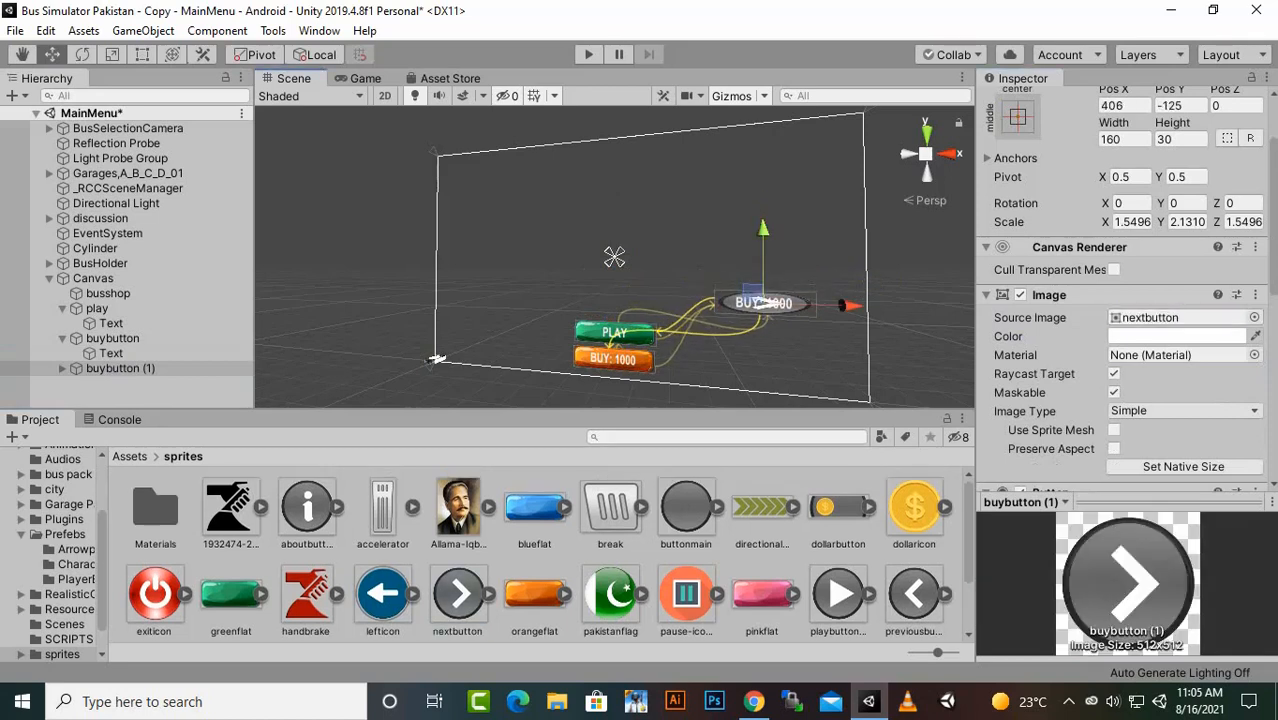
- Delete the Text child of the duplicated arrow button and rename the button NEXT
click(62, 368)
click(111, 383)
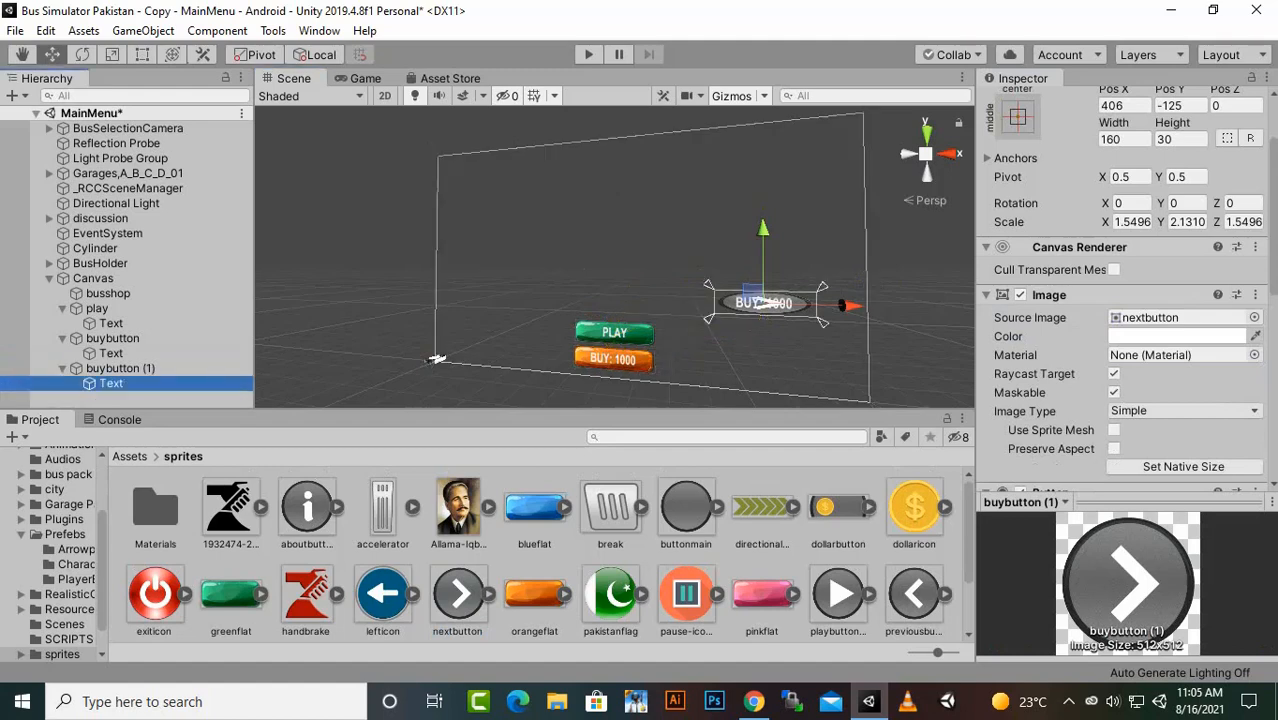
key(f)
key(Delete)
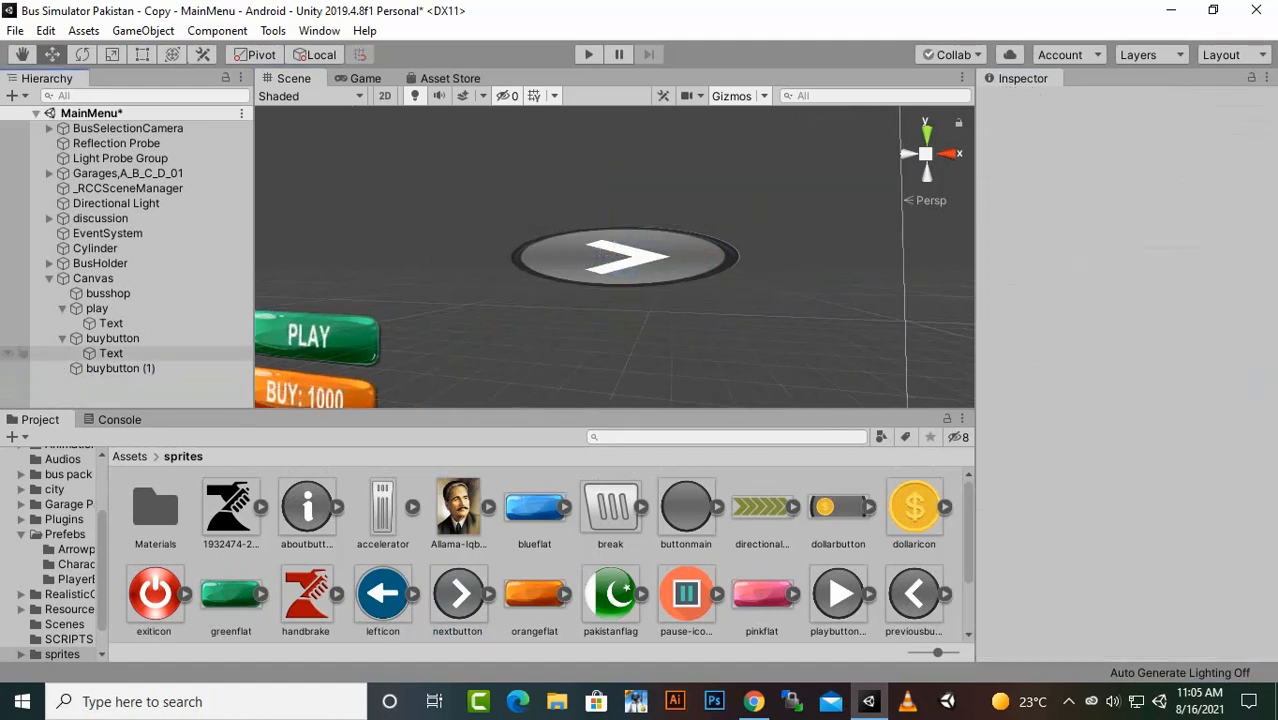
right_click(158, 368)
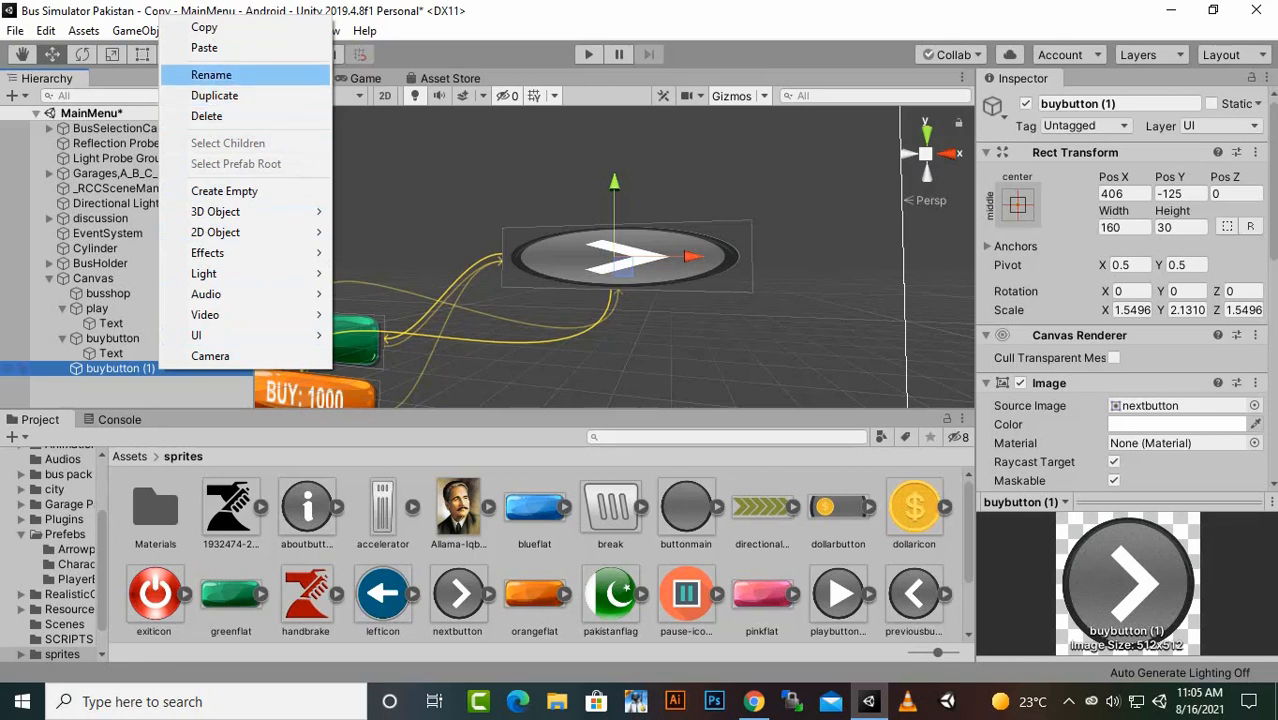
click(211, 75)
text(NEXT)
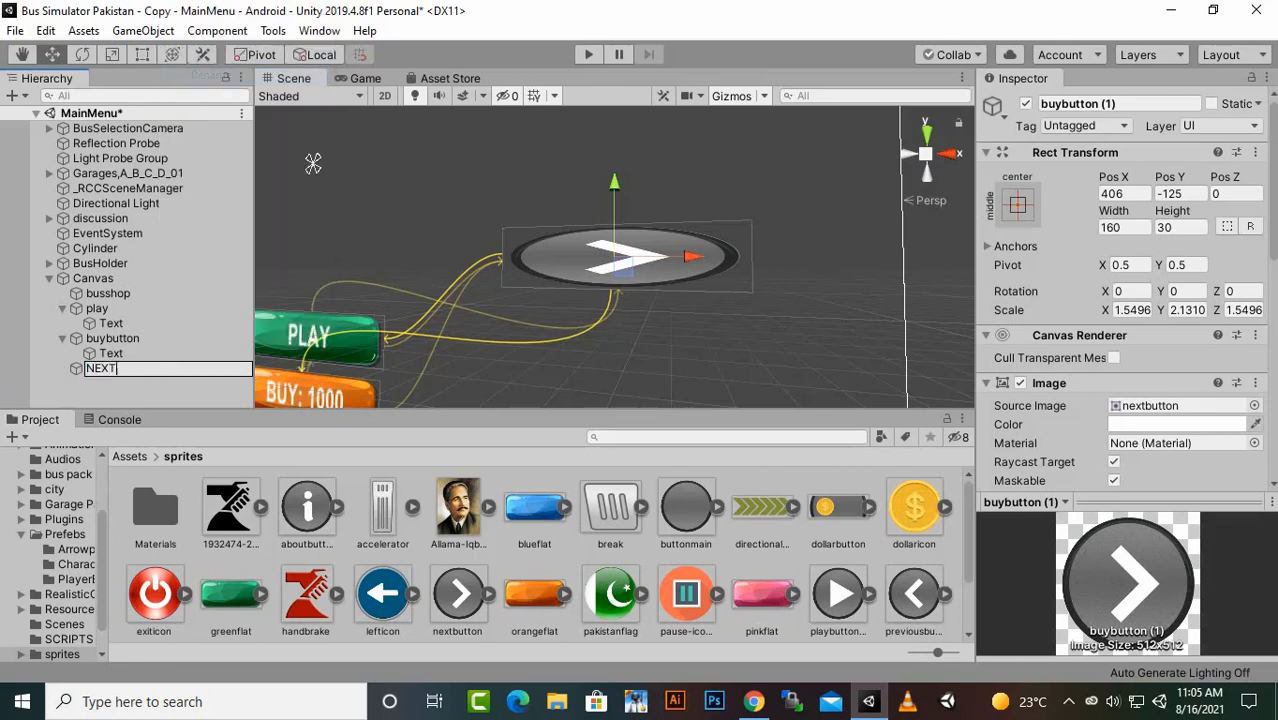
key(Return)
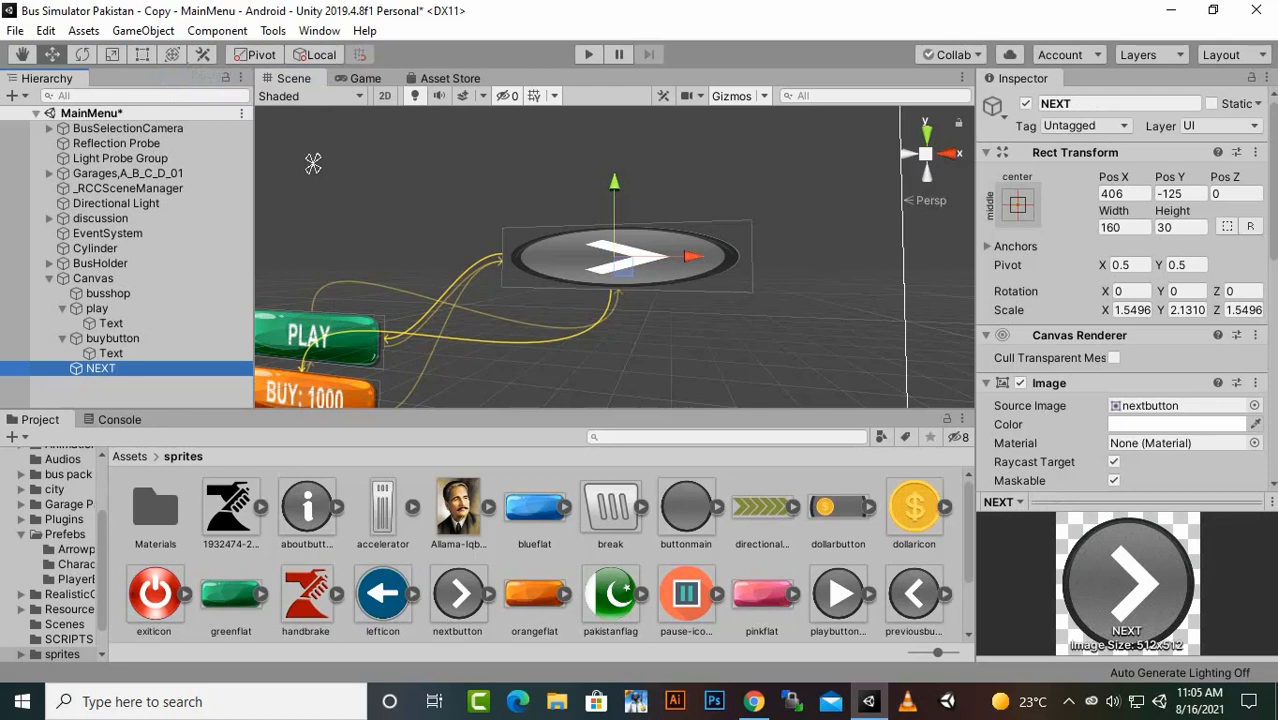
- Scale the NEXT button to about 0.78 in X and 2.43 in Y, and check its shape in the Game view
key(t)
drag(614, 182, 614, 88)
drag(614, 257, 568, 257)
click(365, 78)
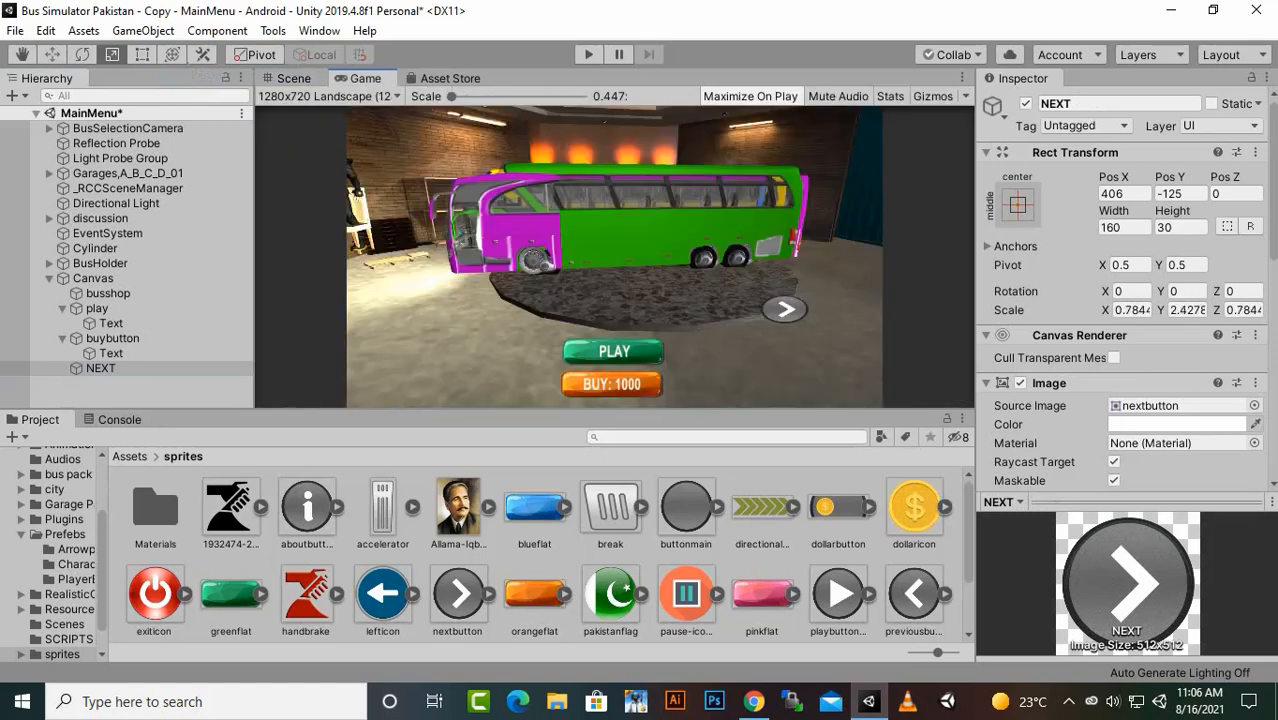
click(293, 78)
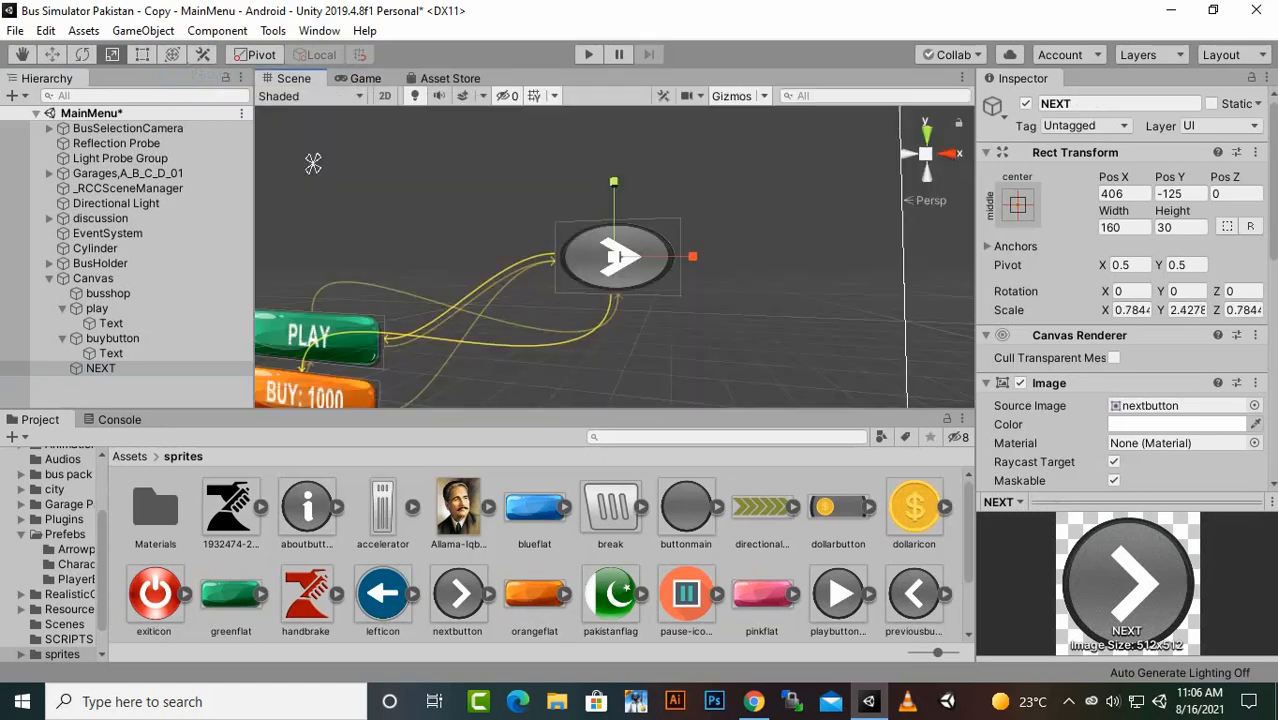
- Enlarge the NEXT button to a scale of about 0.90 in X and 3.34 in Y, and check it in the Game view
click(313, 163)
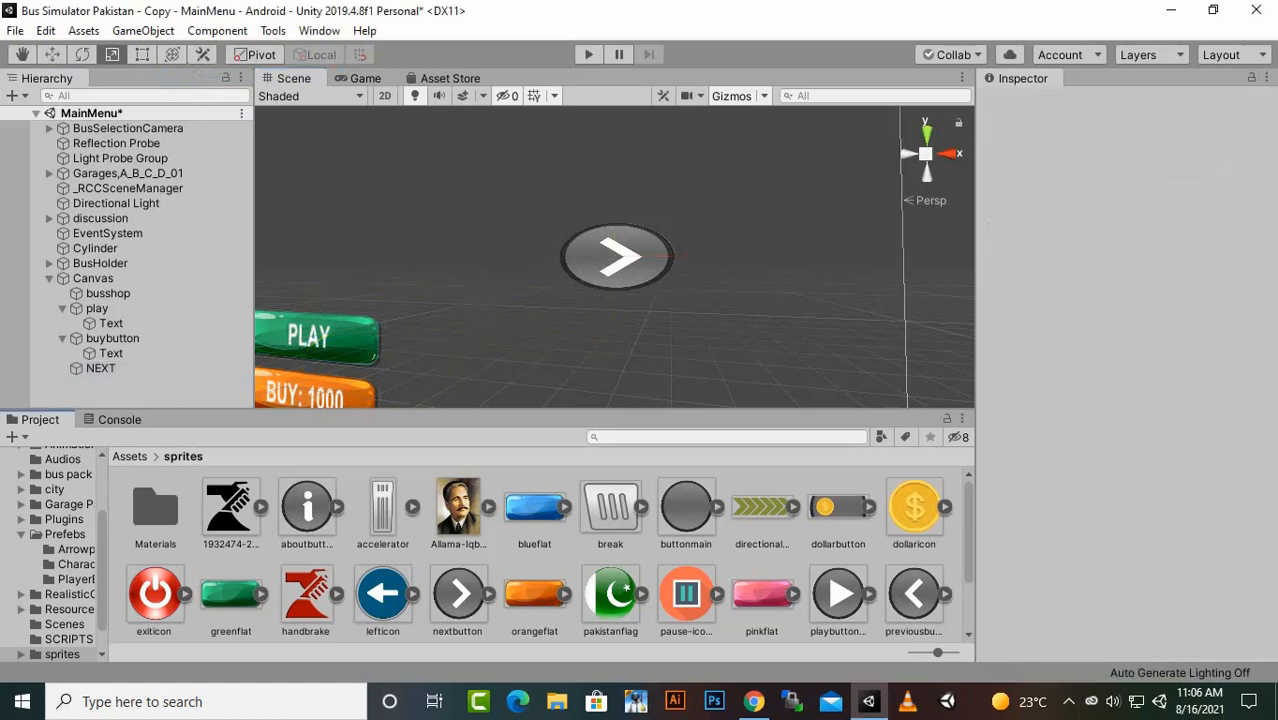
key(ctrl+z)
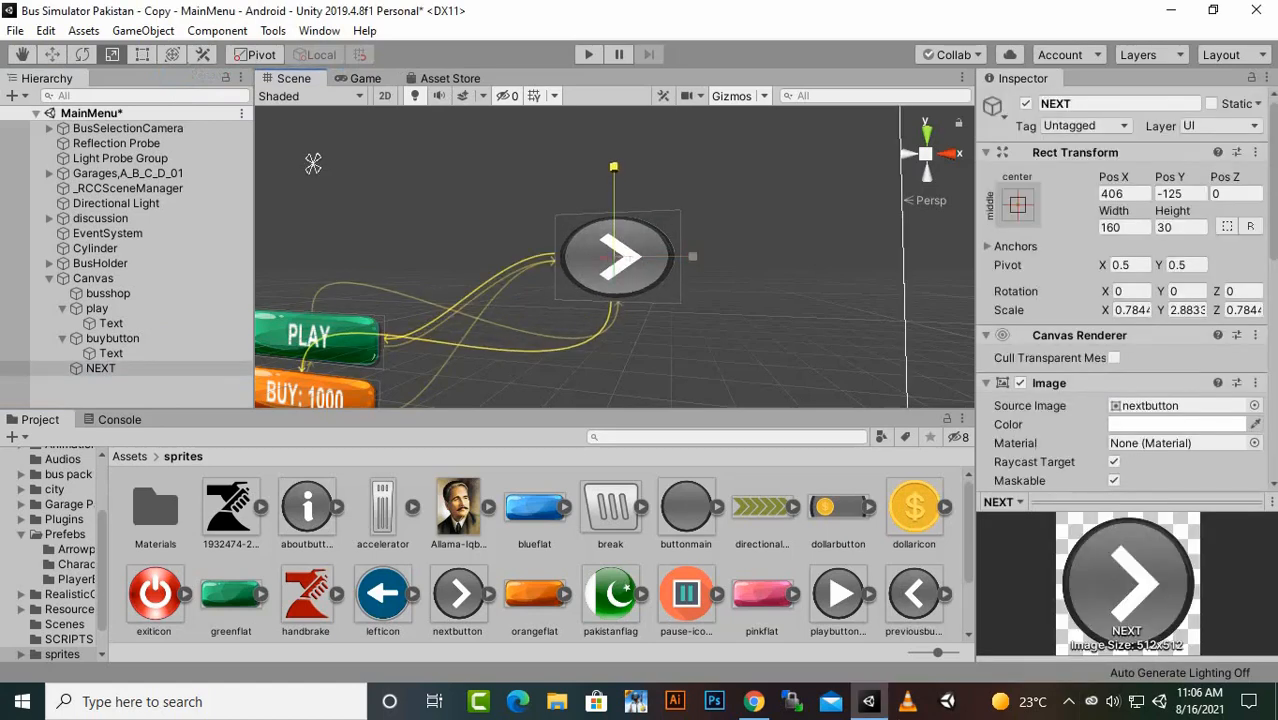
drag(614, 257, 627, 254)
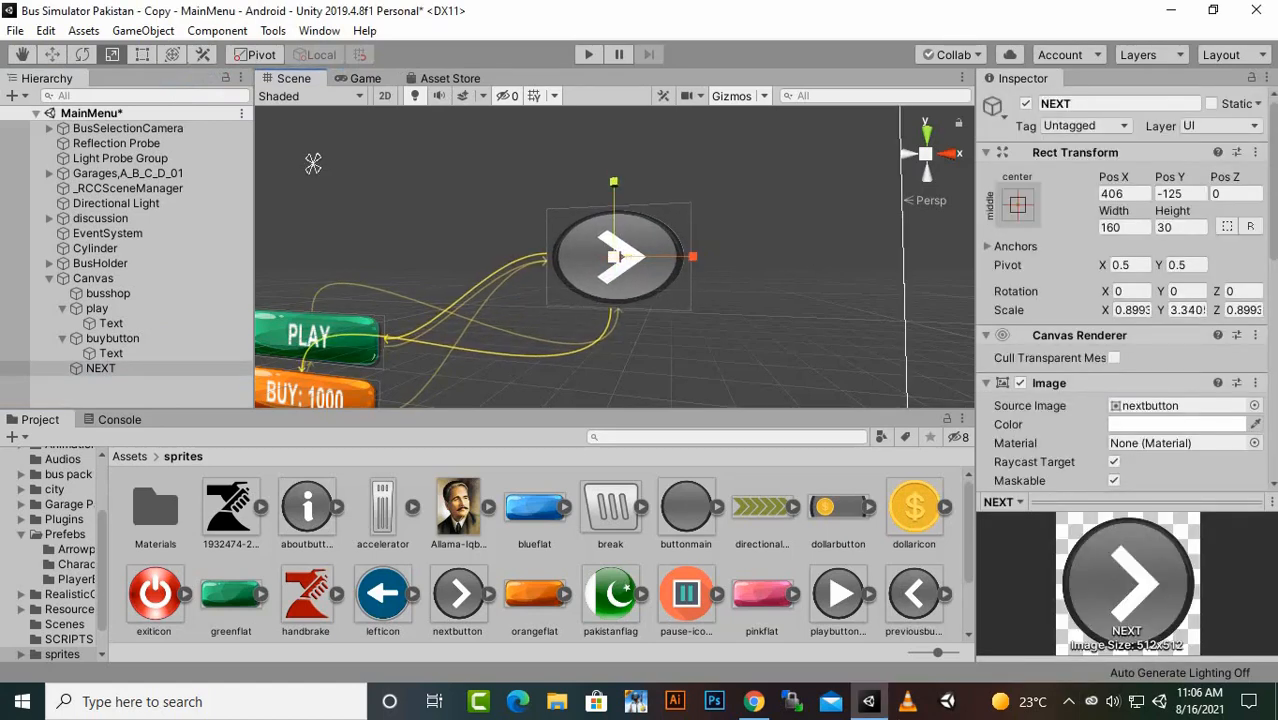
click(365, 78)
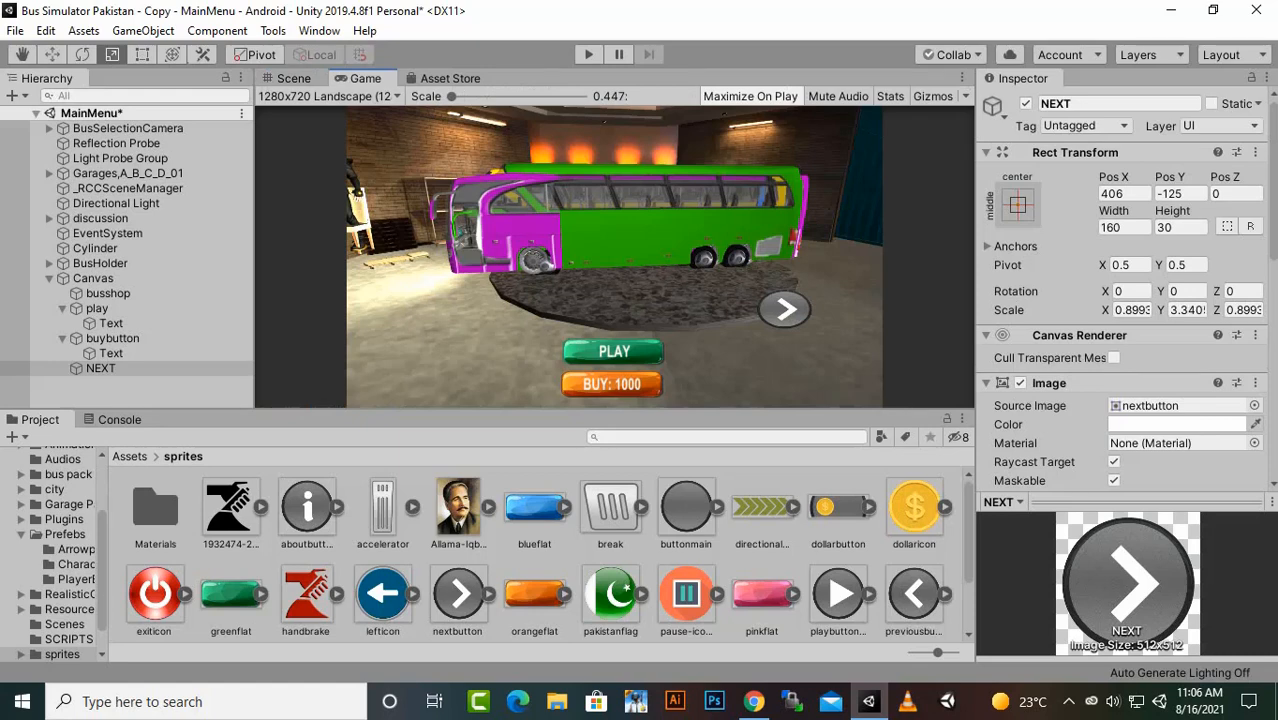
click(293, 78)
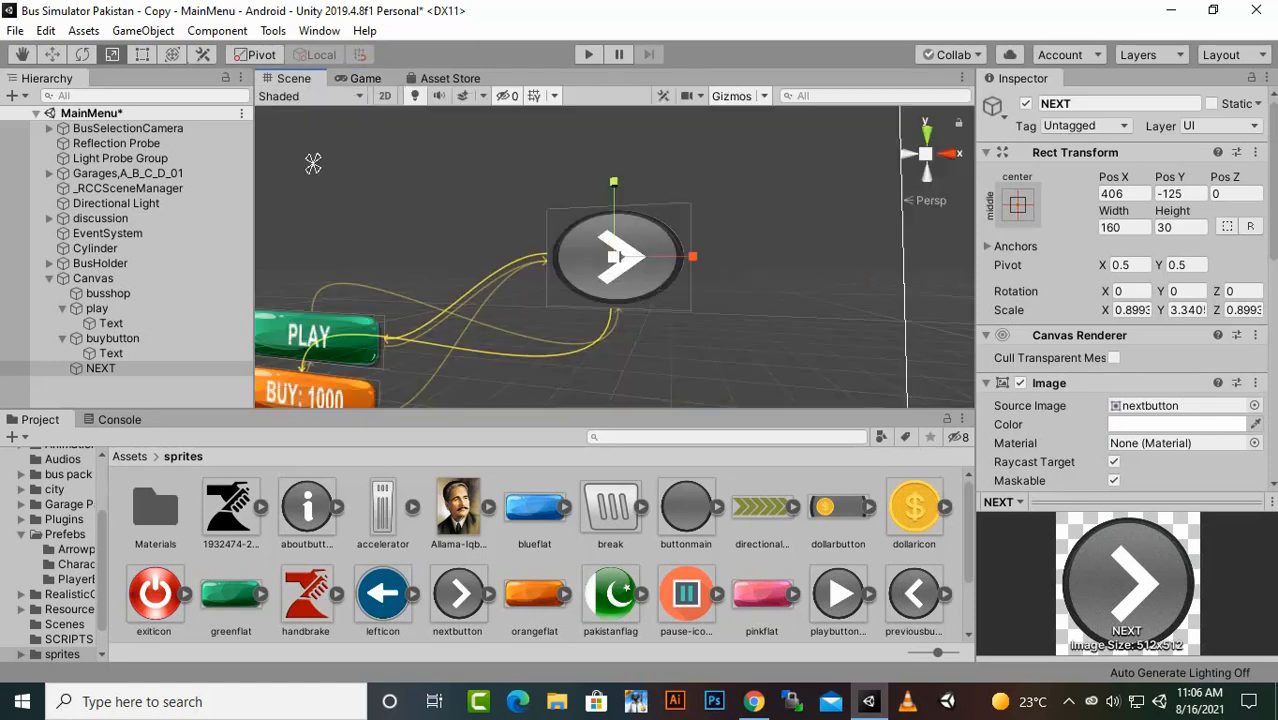
- Duplicate the NEXT button and move the copy horizontally to the Canvas's left side, at Pos X -350
click(52, 55)
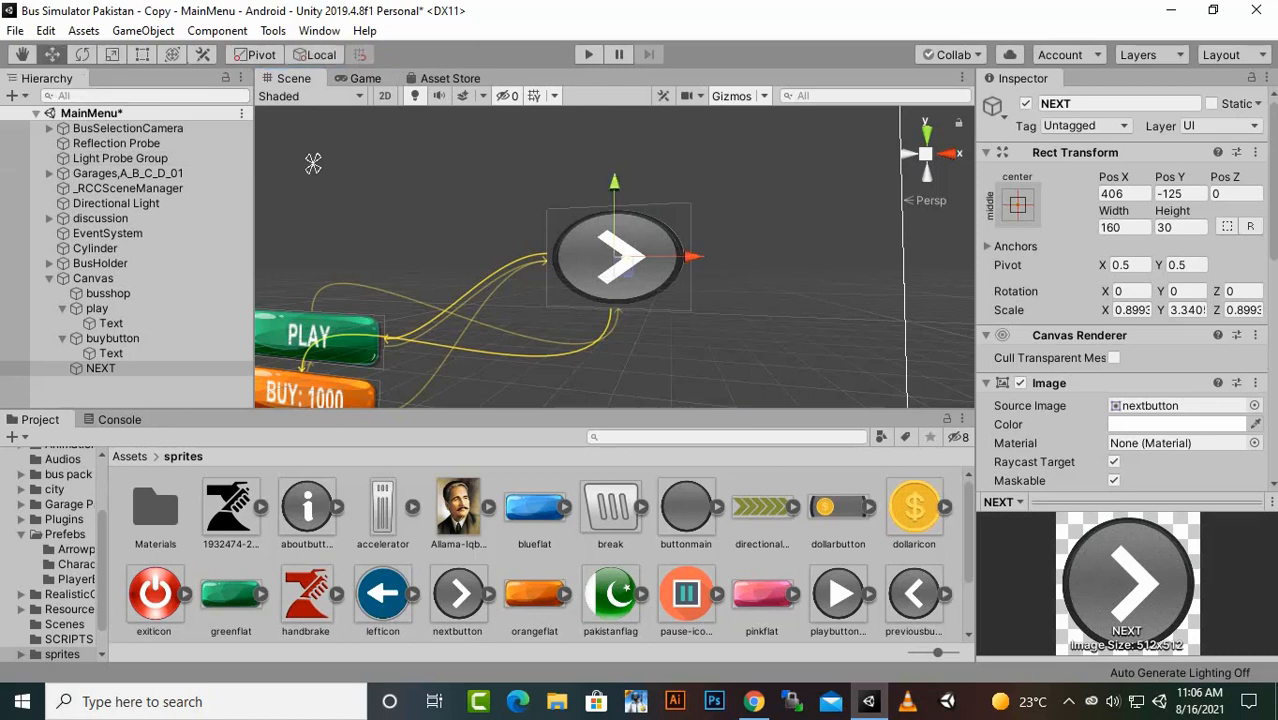
scroll(313, 163, down, 6)
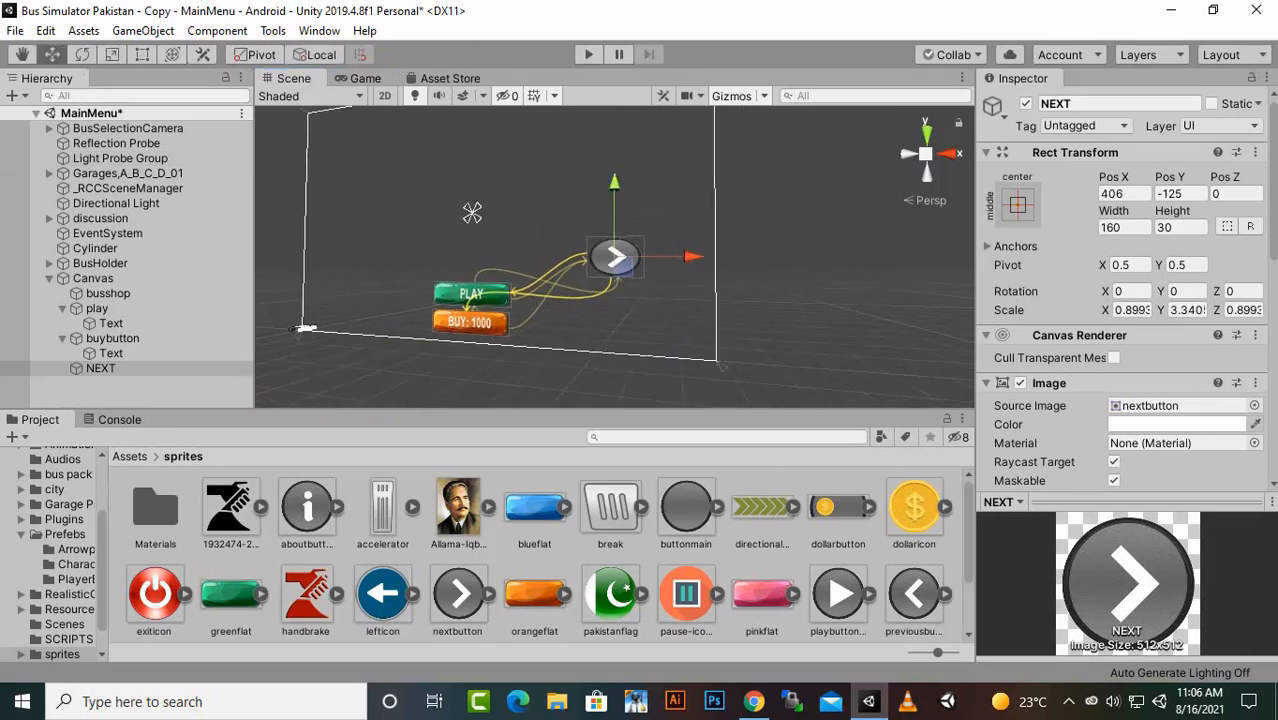
drag(691, 257, 520, 257)
key(ctrl+z)
key(ctrl+d)
alt+drag(444, 203, 488, 217)
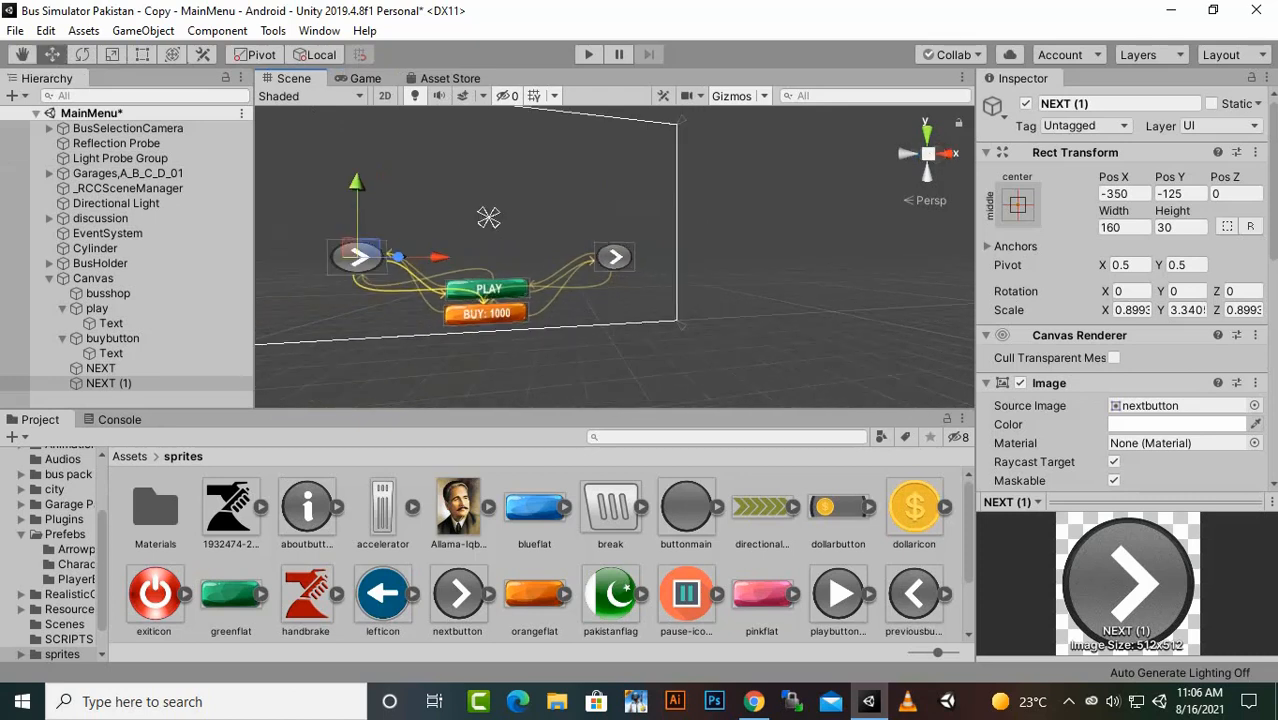
- Give the duplicated NEXT button the previousbutton sprite as its source image and rename it PREVIOUS
drag(914, 594, 1162, 294)
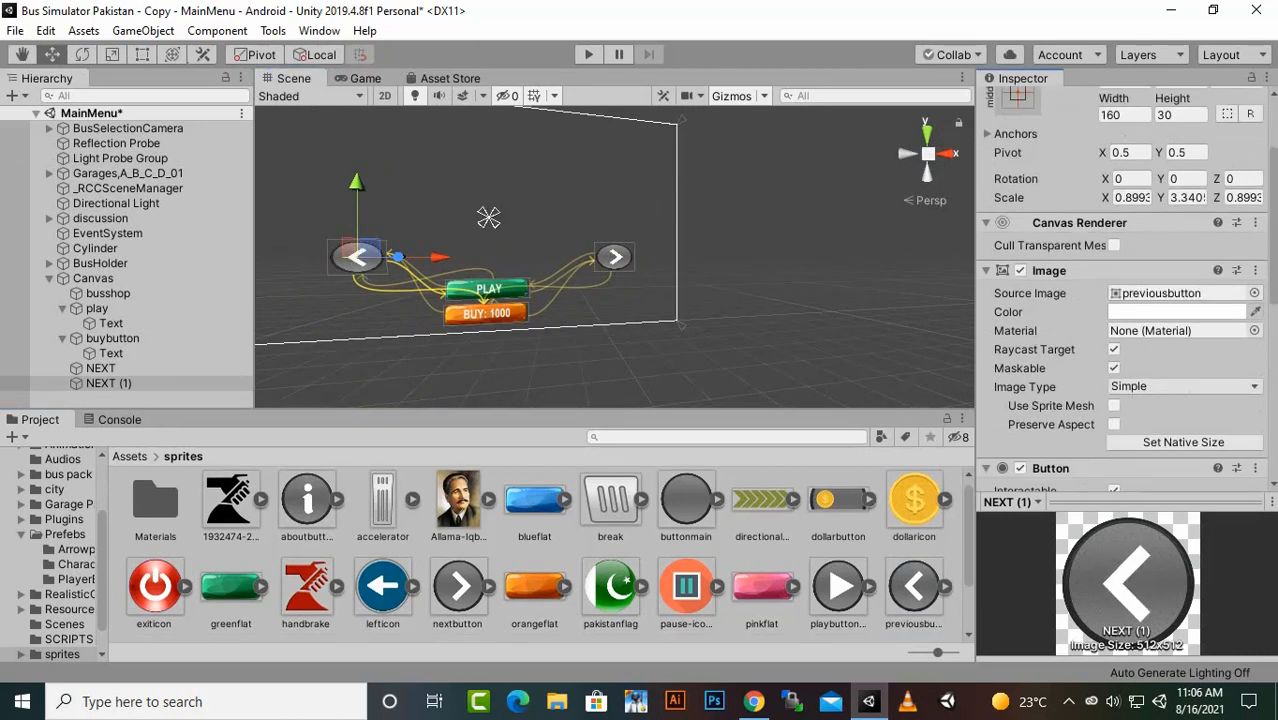
right_click(108, 383)
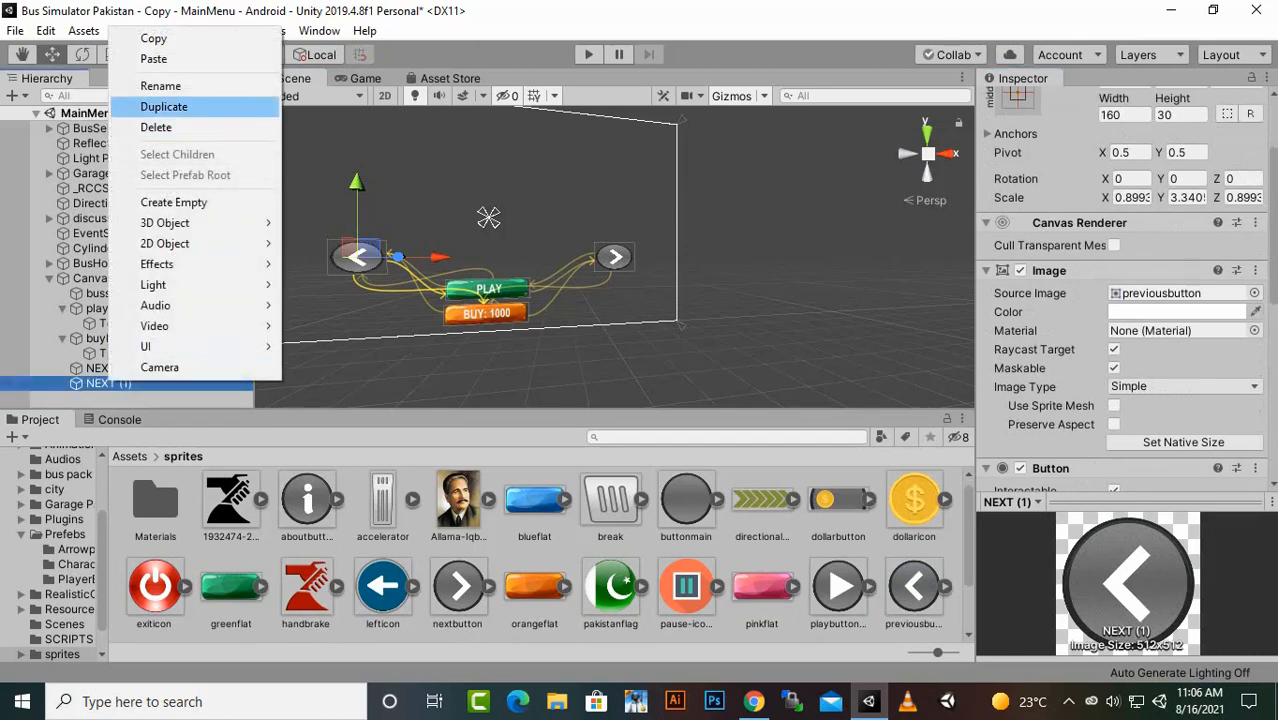
click(160, 86)
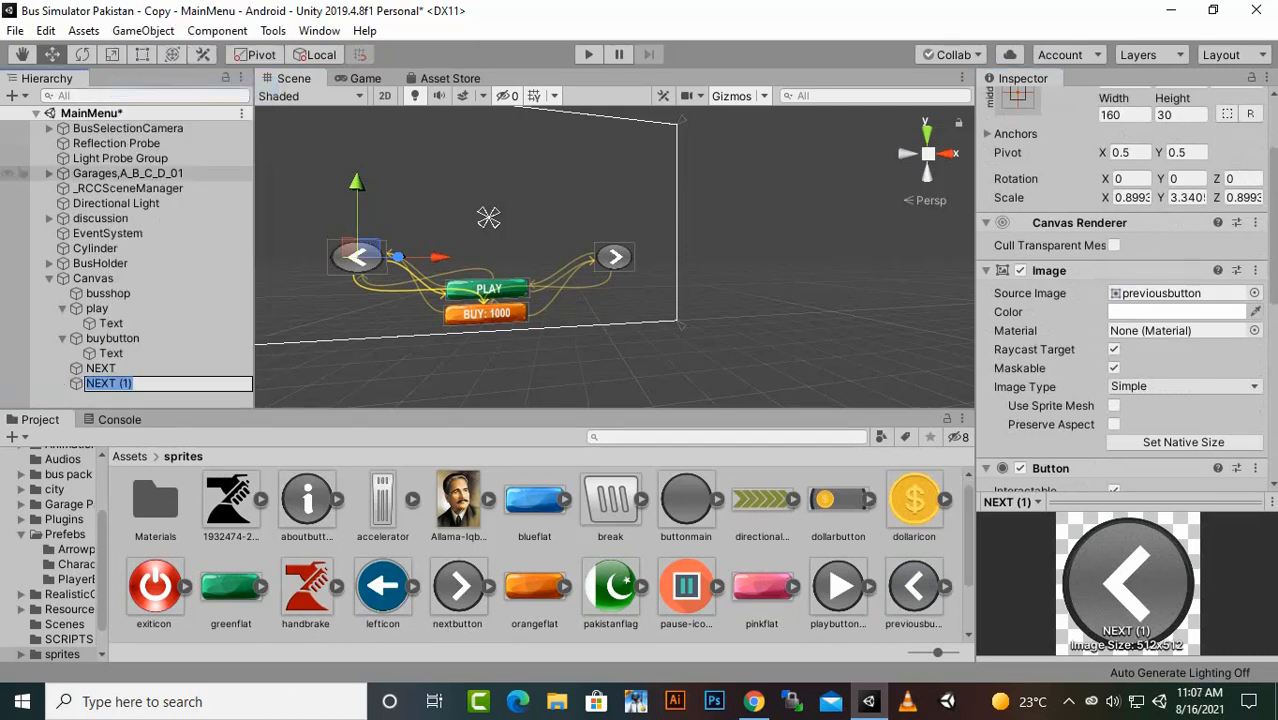
text(PREVIOUS)
key(Return)
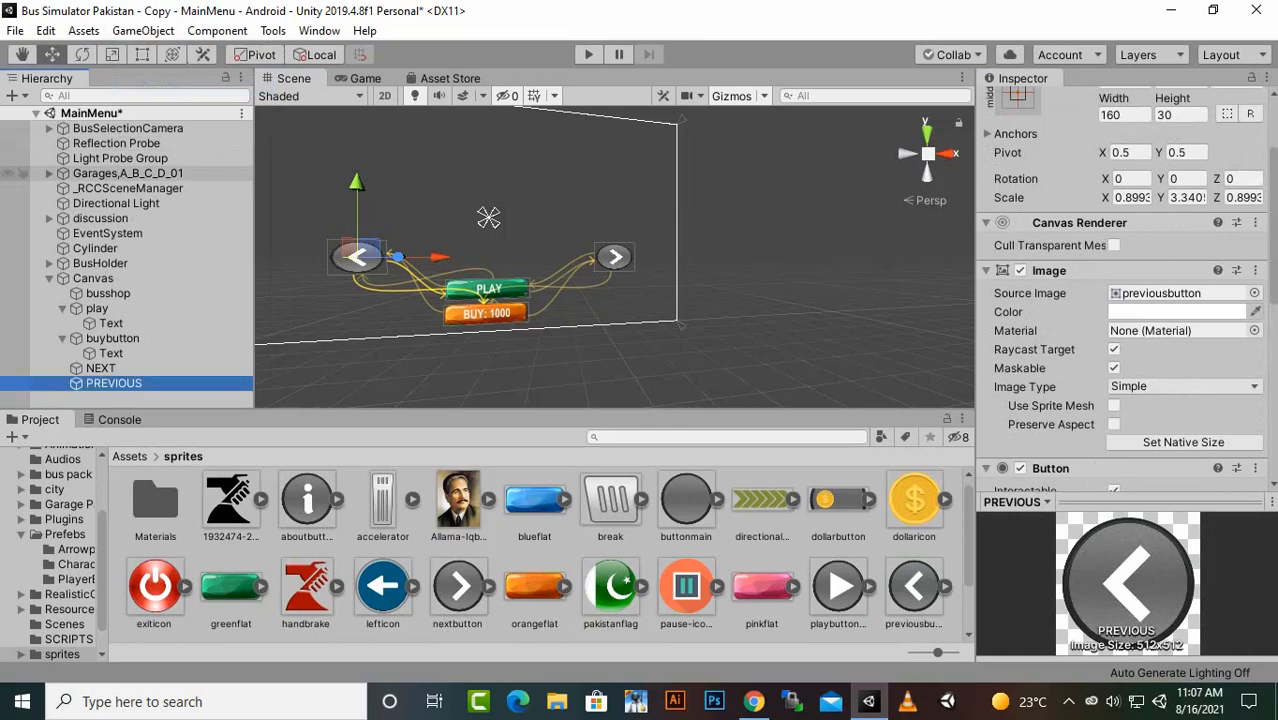
- Check the button layout in the Game view and save the MainMenu scene
click(365, 78)
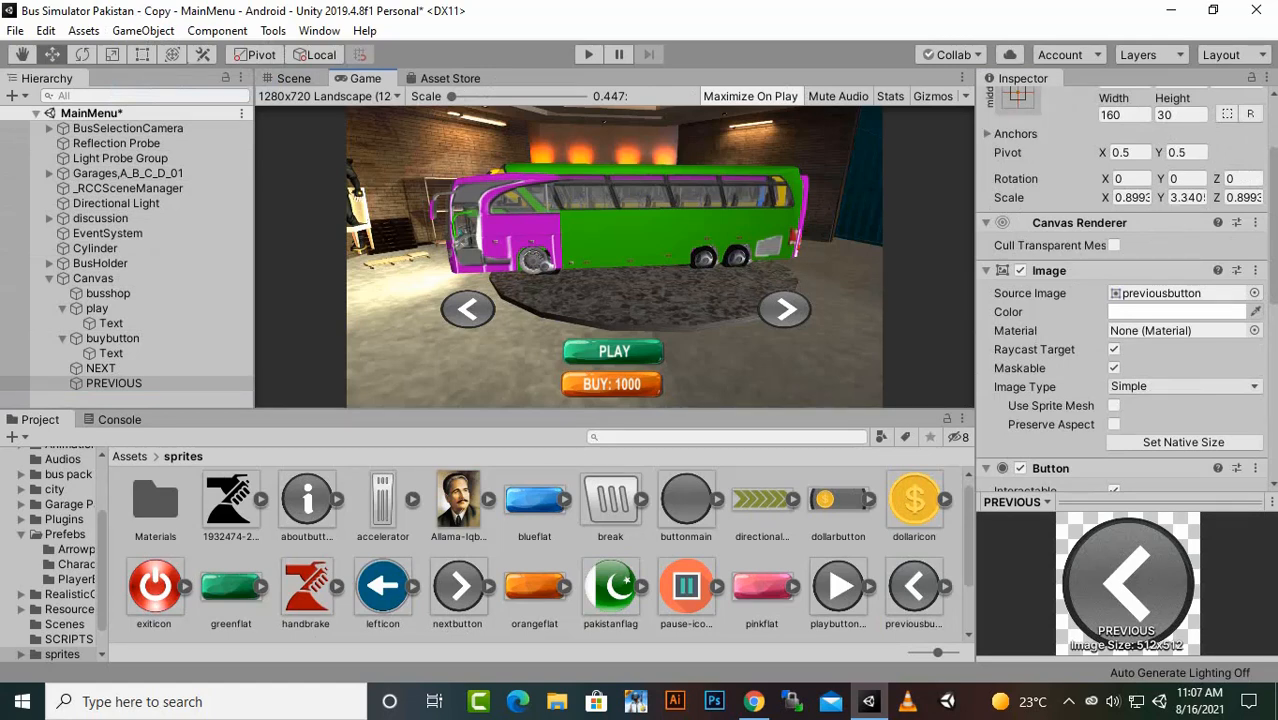
key(ctrl+s)
click(129, 456)
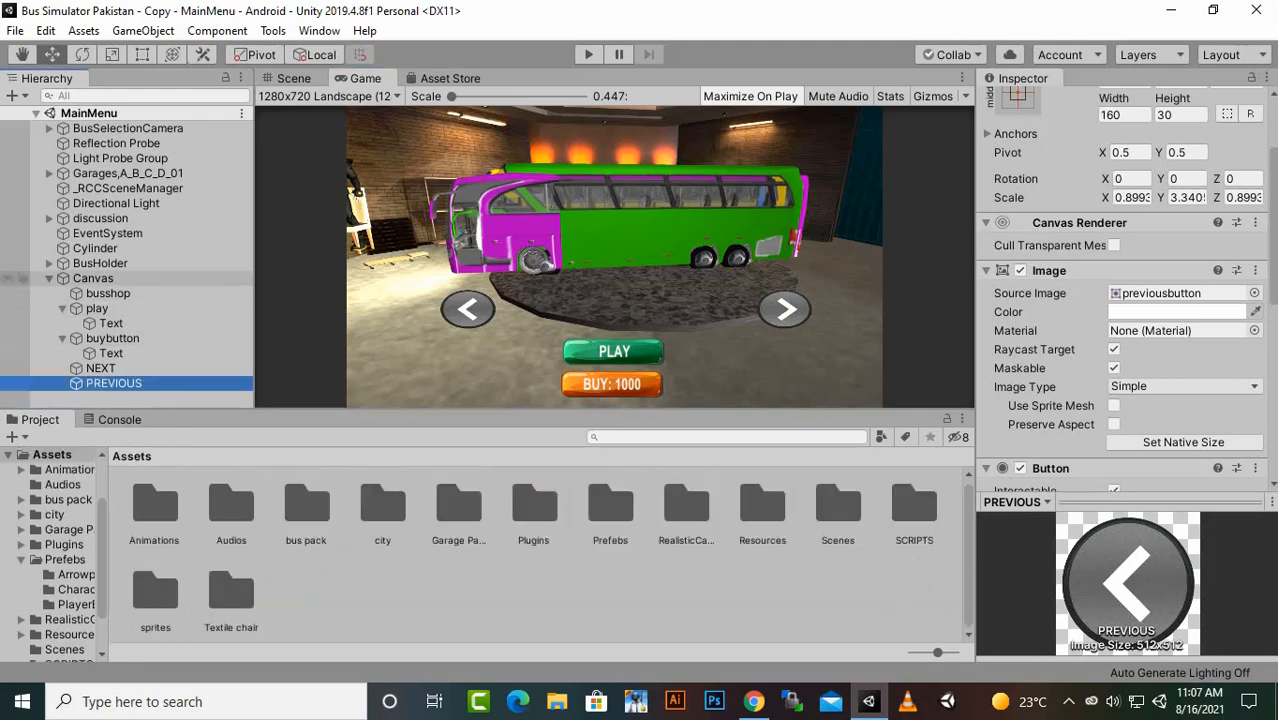
click(49, 278)
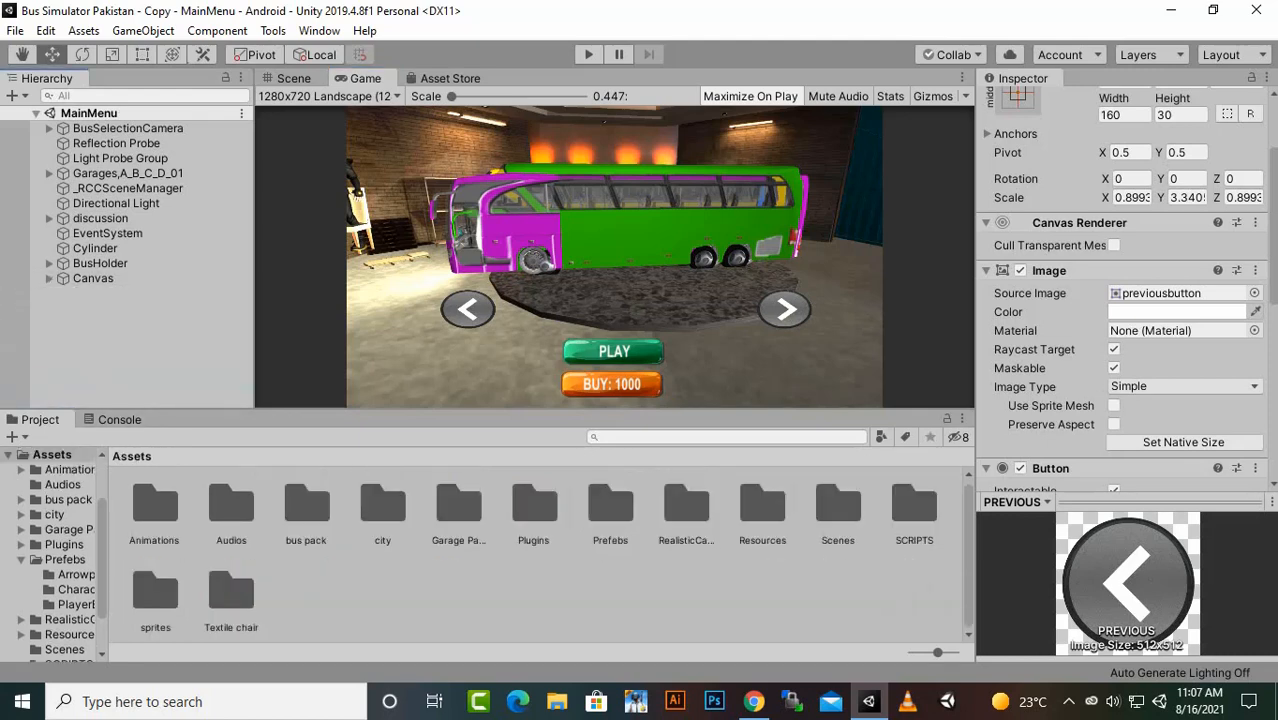
- Open the Level1 scene from the Scenes folder and show it in the Scene view
click(64, 650)
click(150, 508)
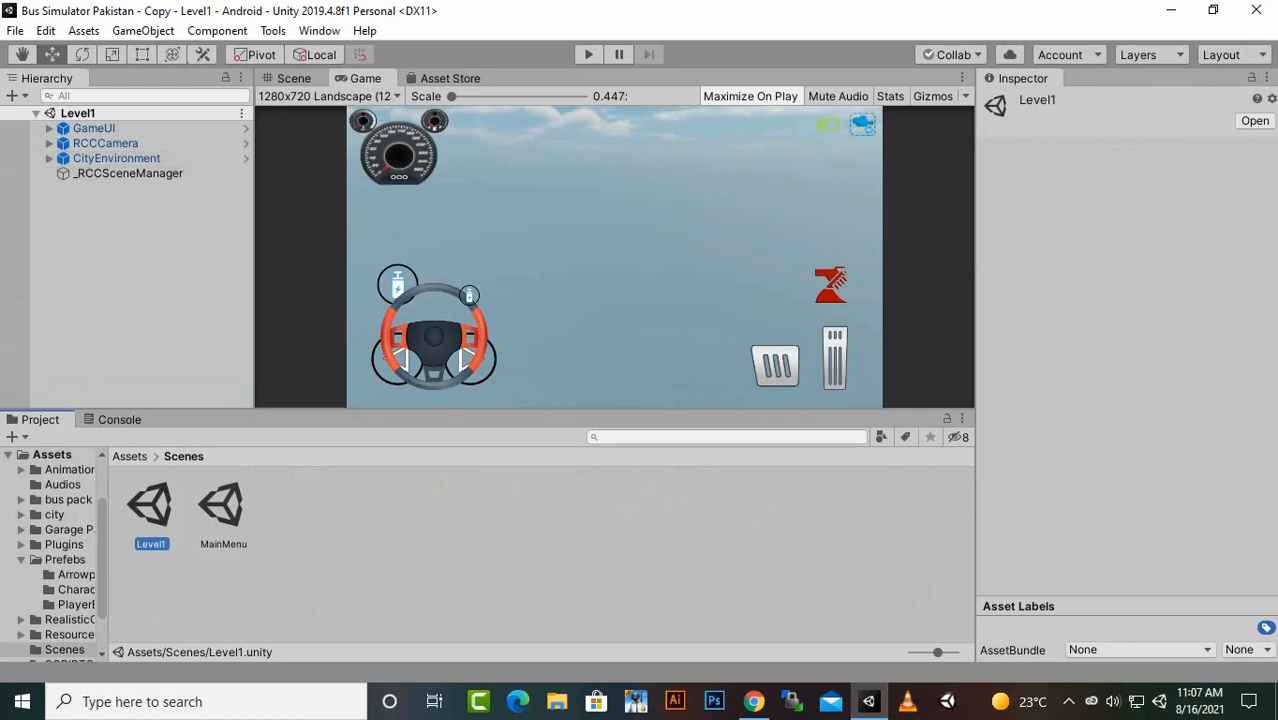
click(340, 560)
click(130, 456)
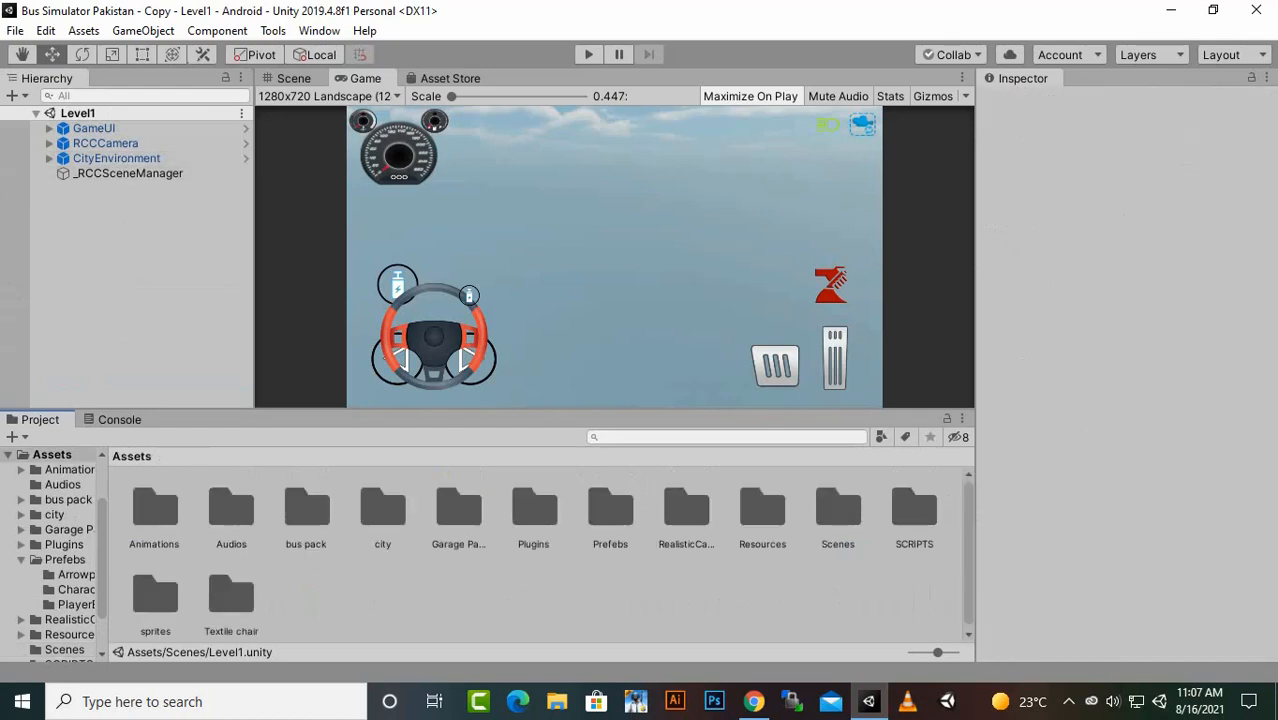
click(292, 78)
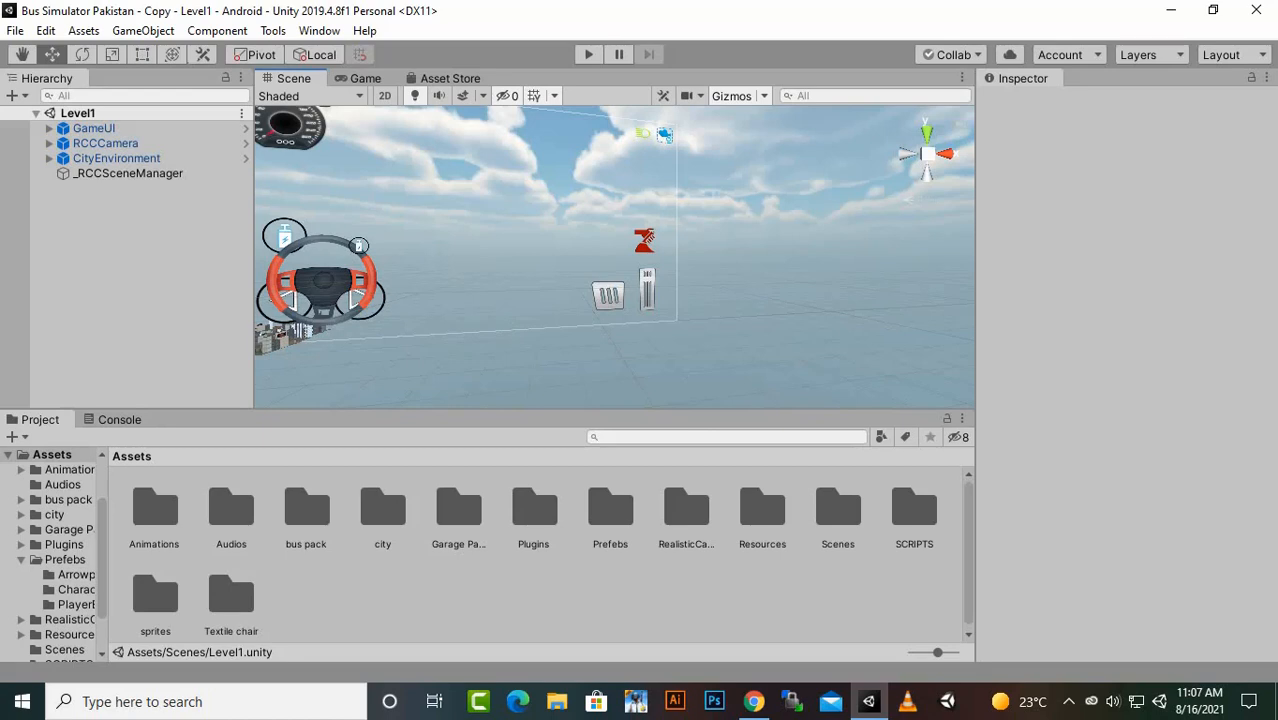
- Add the BusPurpule prefab from Prefebs/PlayerBuses to the Level1 scene and frame it on the city street
double_click(608, 512)
click(592, 512)
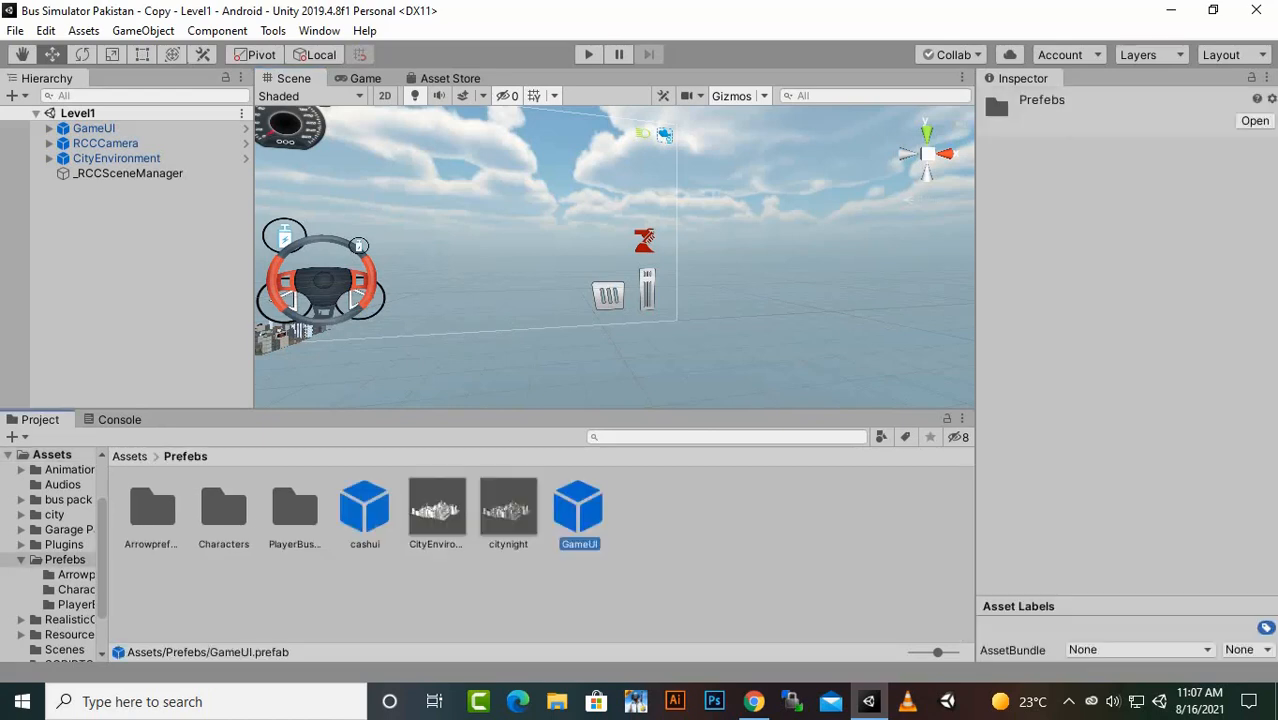
click(295, 510)
double_click(295, 510)
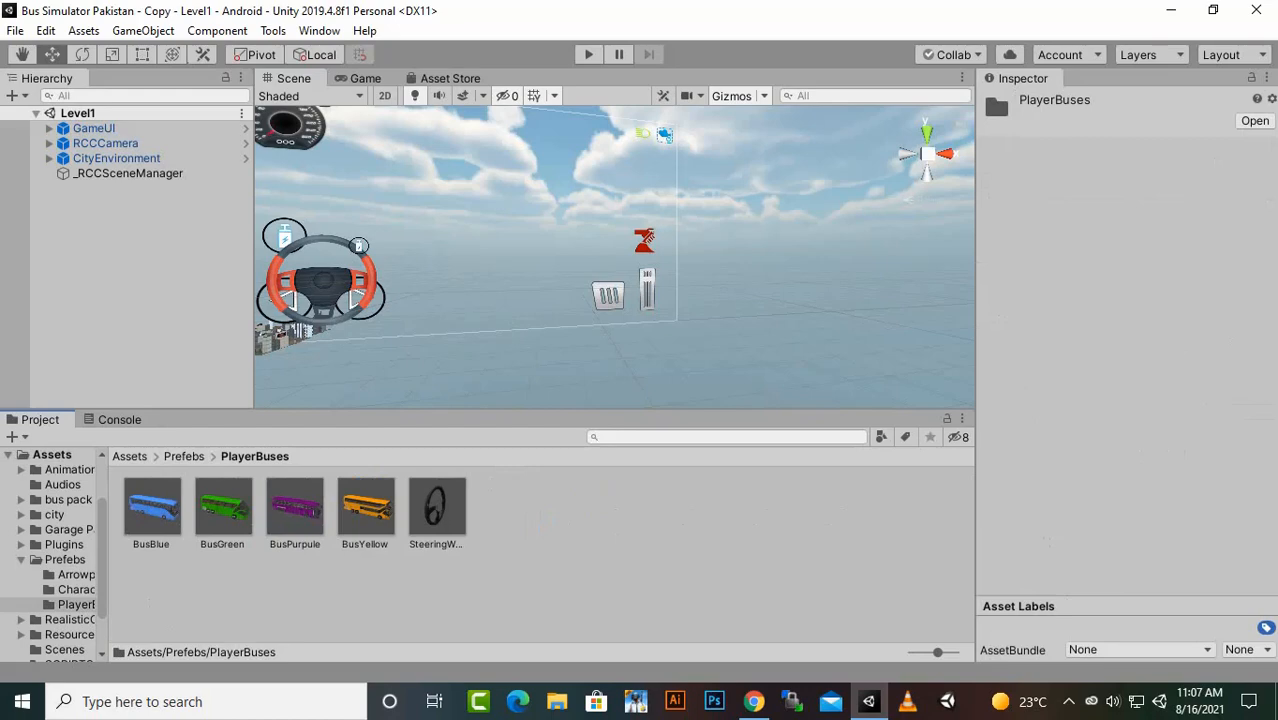
drag(295, 510, 124, 250)
click(124, 250)
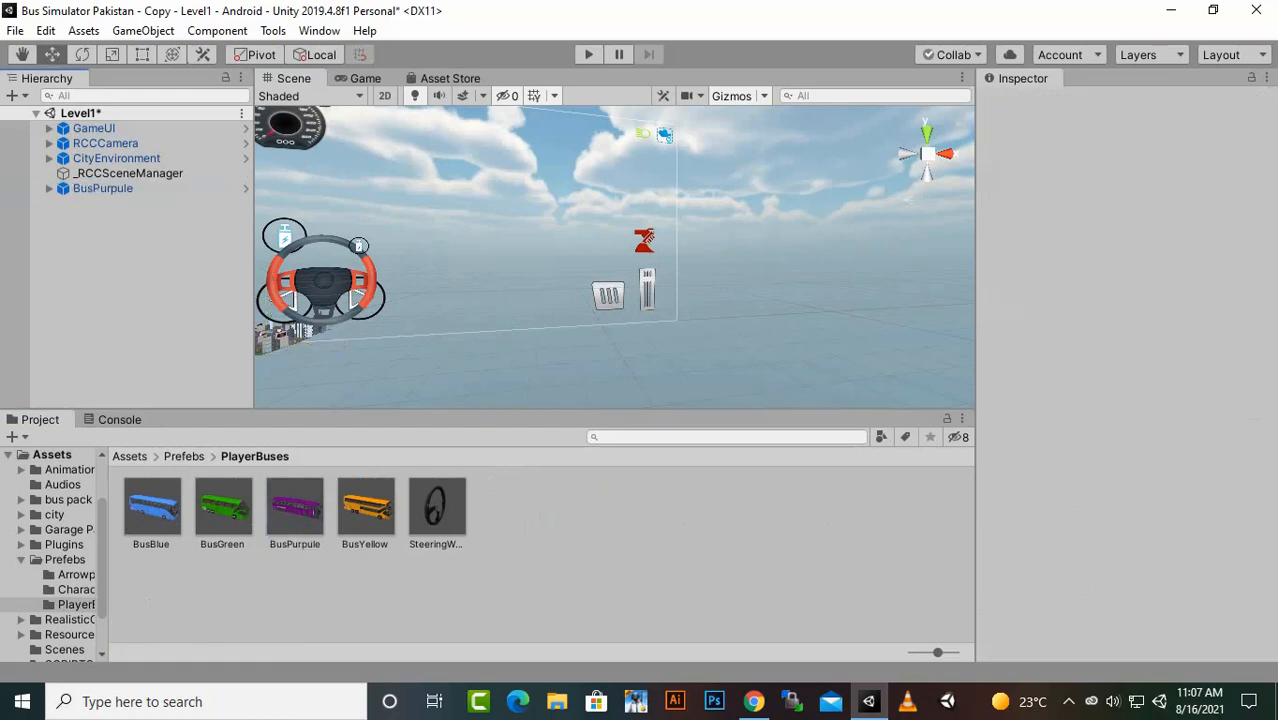
click(103, 188)
key(f)
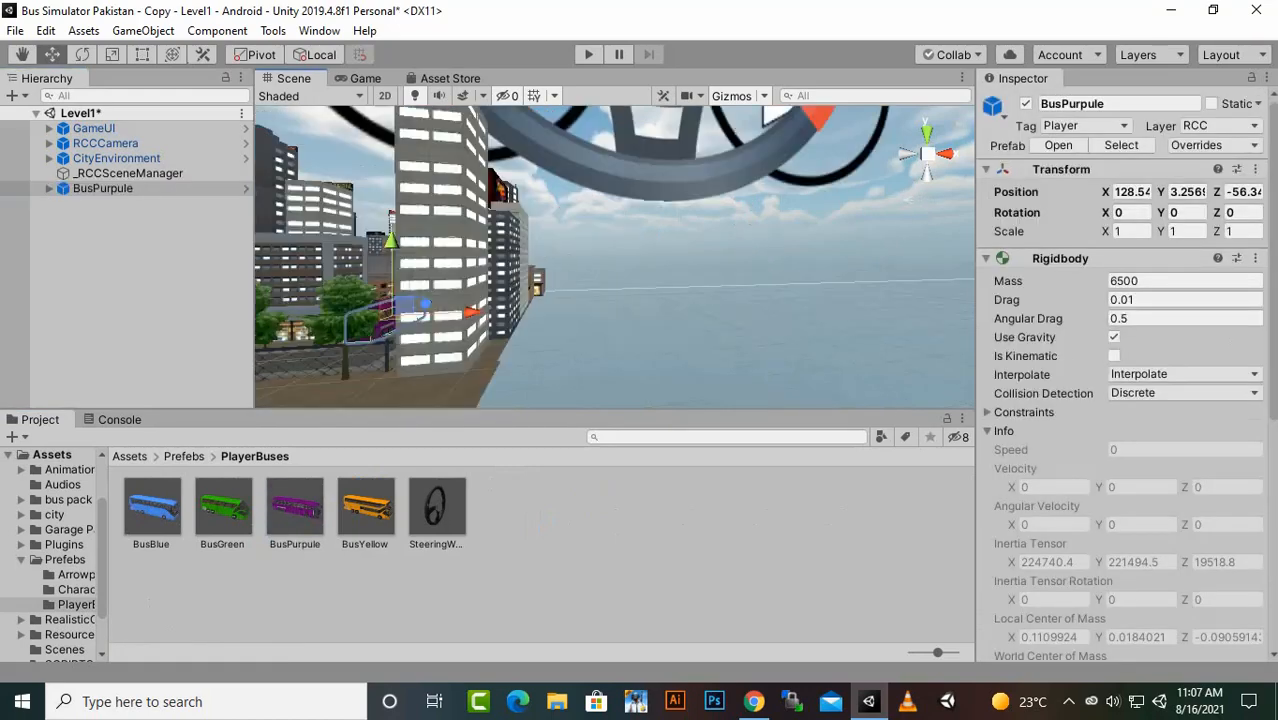
scroll(614, 257, down, 2)
alt+drag(640, 220, 555, 345)
scroll(614, 257, up, 1)
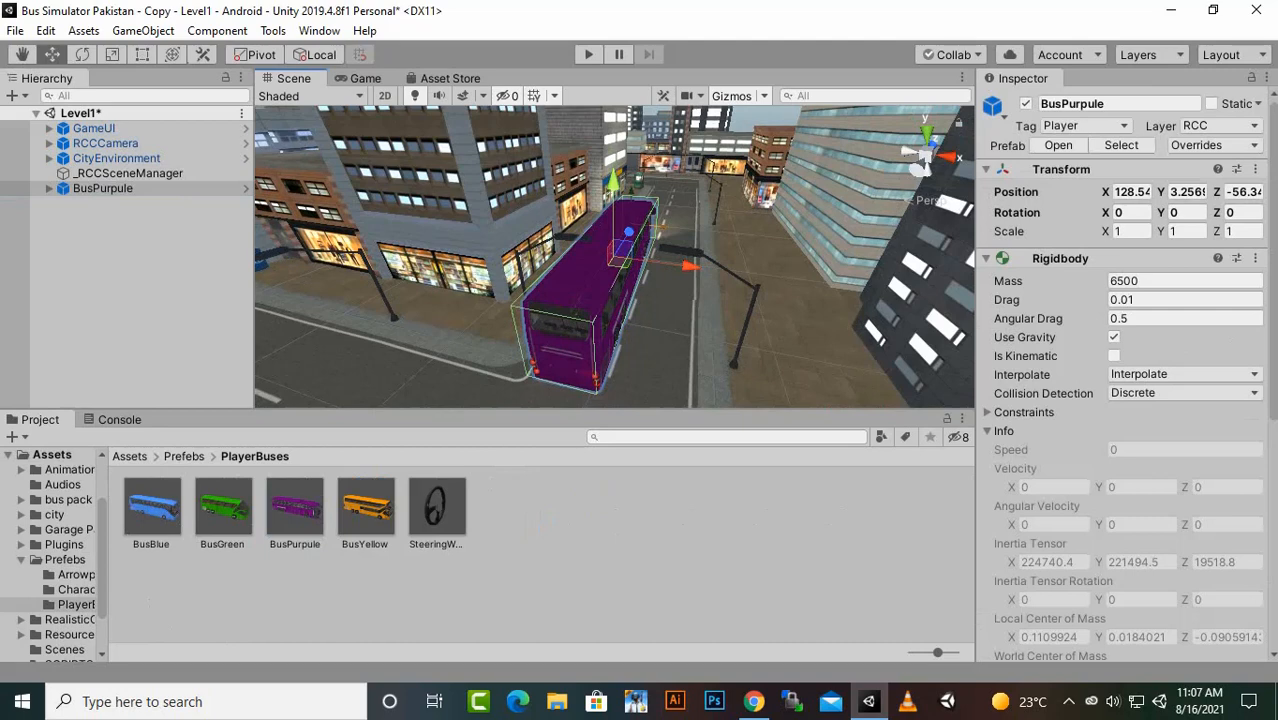
- Add the BusBlue, BusGreen and BusYellow prefabs to the Level1 scene
drag(152, 507, 100, 200)
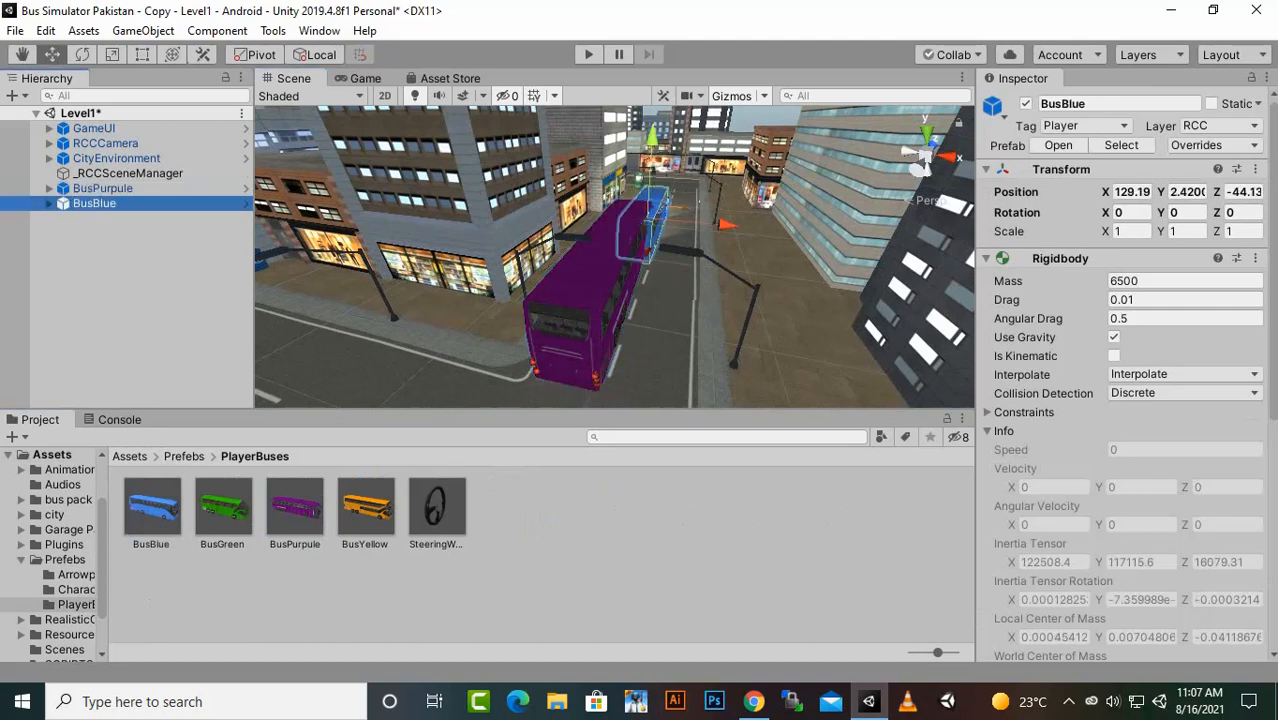
drag(223, 507, 110, 225)
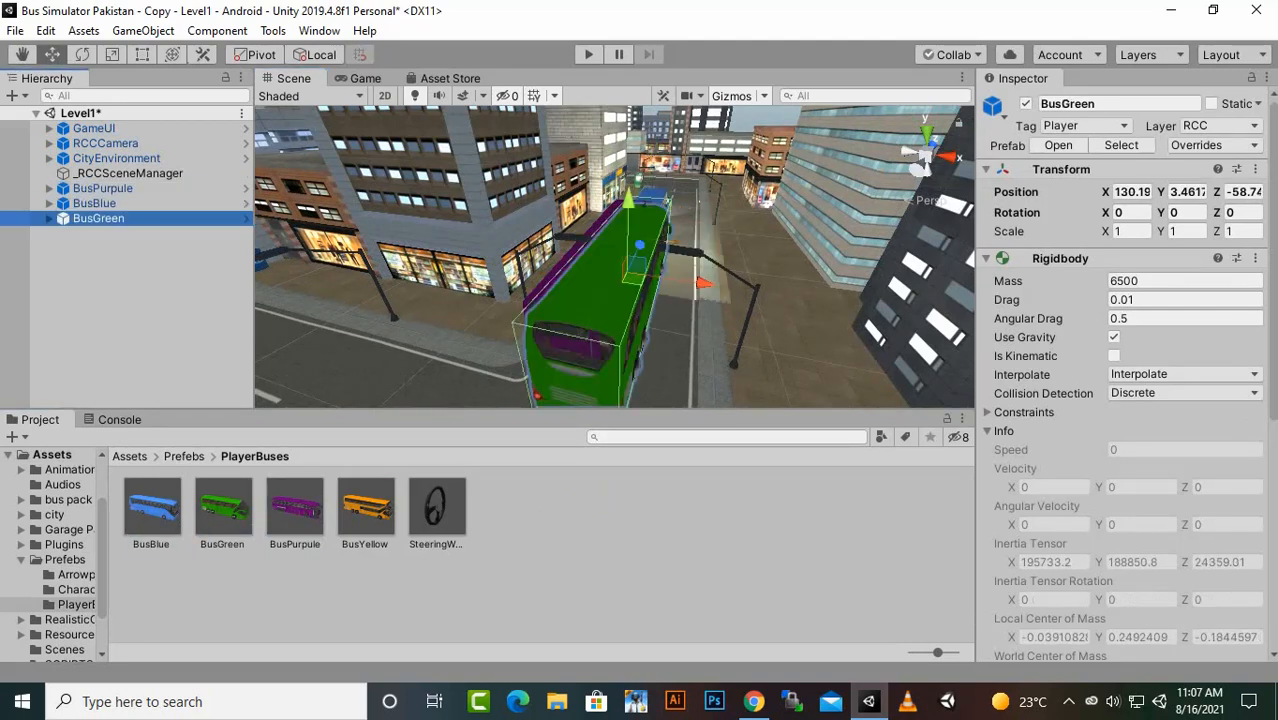
drag(365, 507, 105, 228)
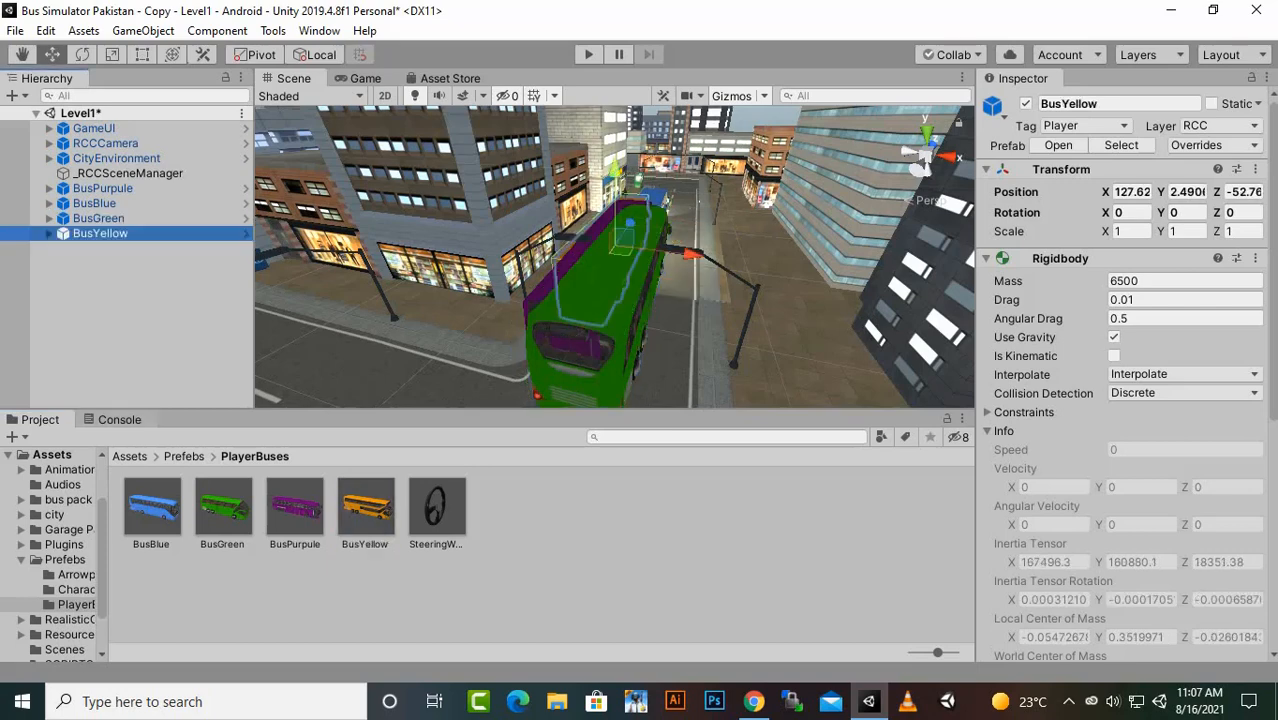
- Create an empty object in Level1 and name it BUSHOLDER
right_click(140, 288)
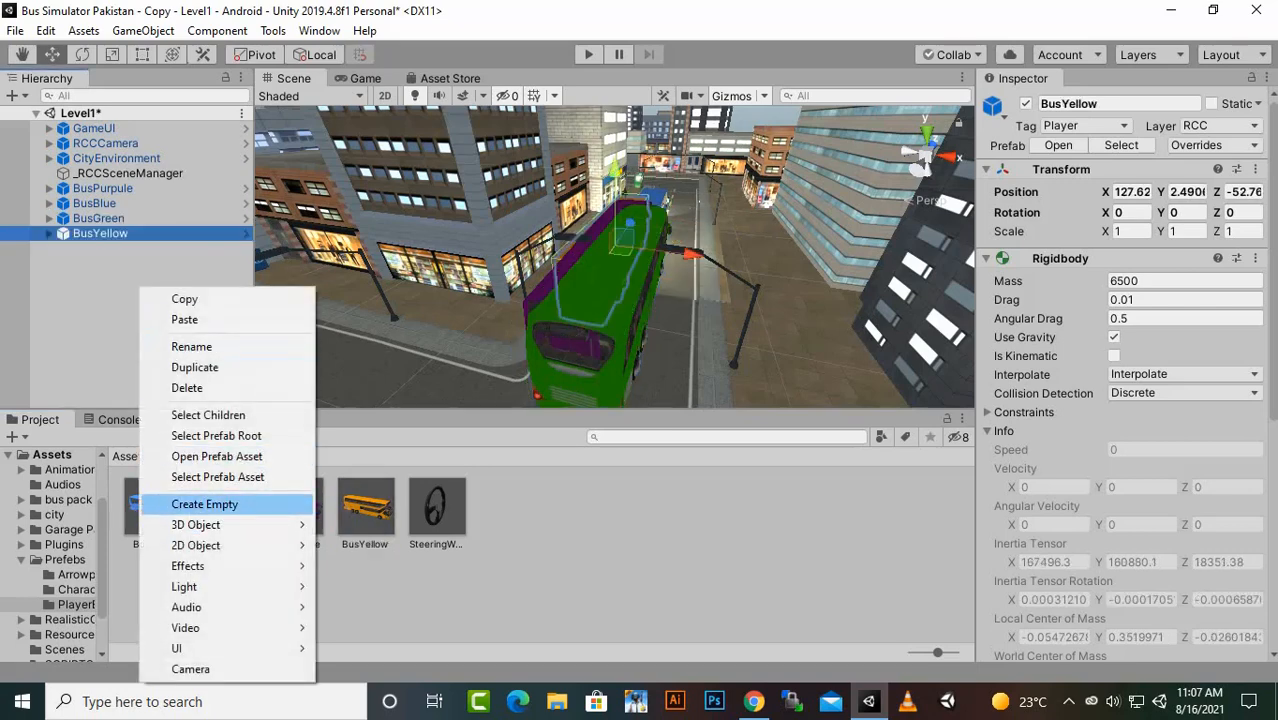
click(180, 503)
right_click(105, 248)
click(150, 309)
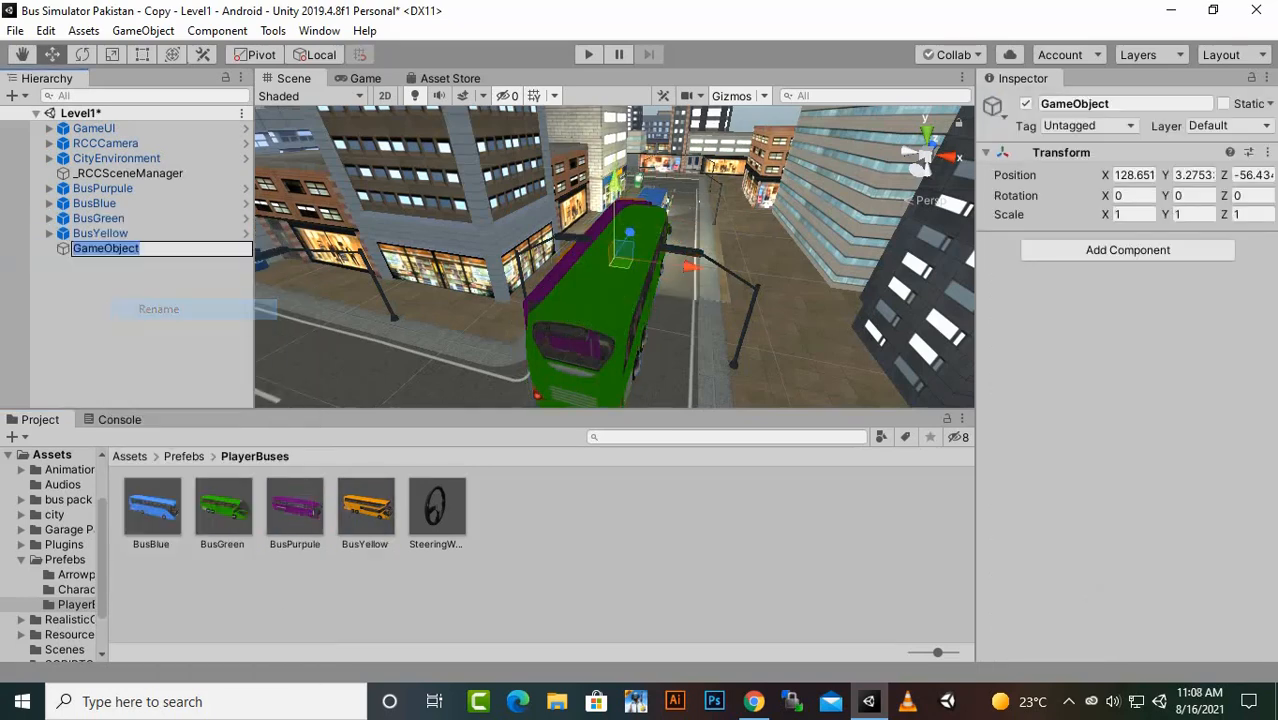
text(BU)
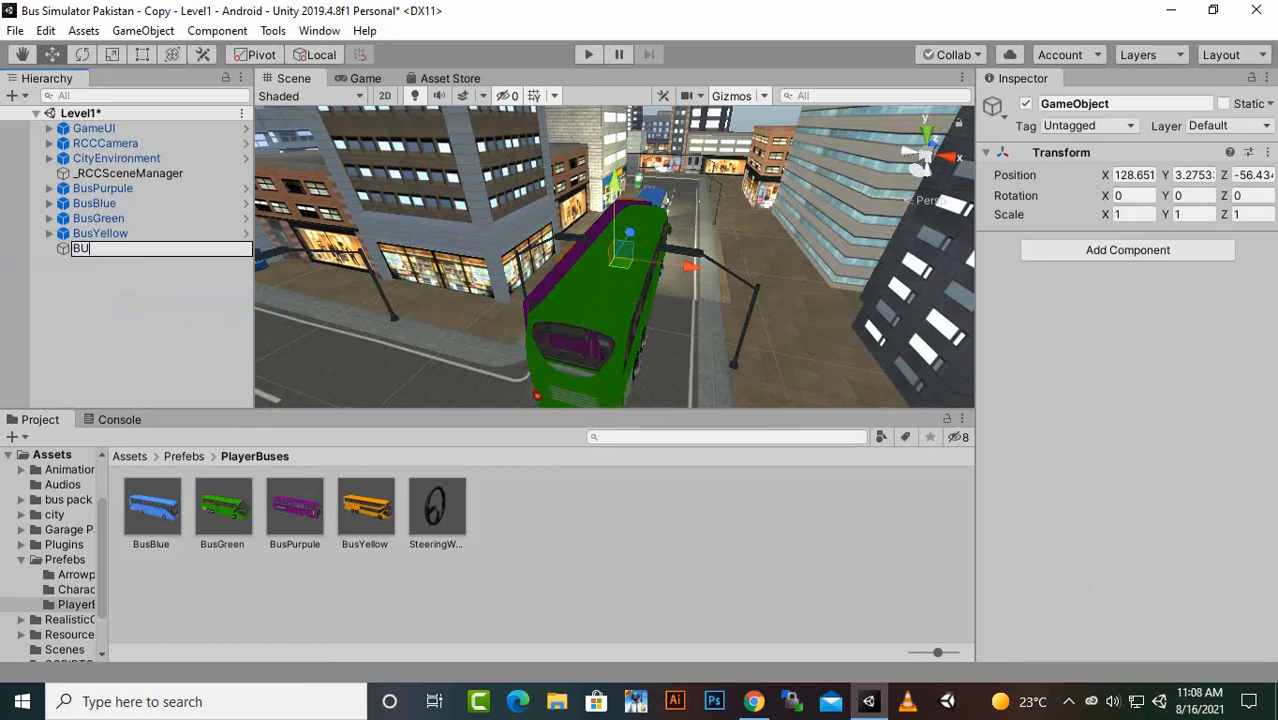
text(SHOLDER)
key(Return)
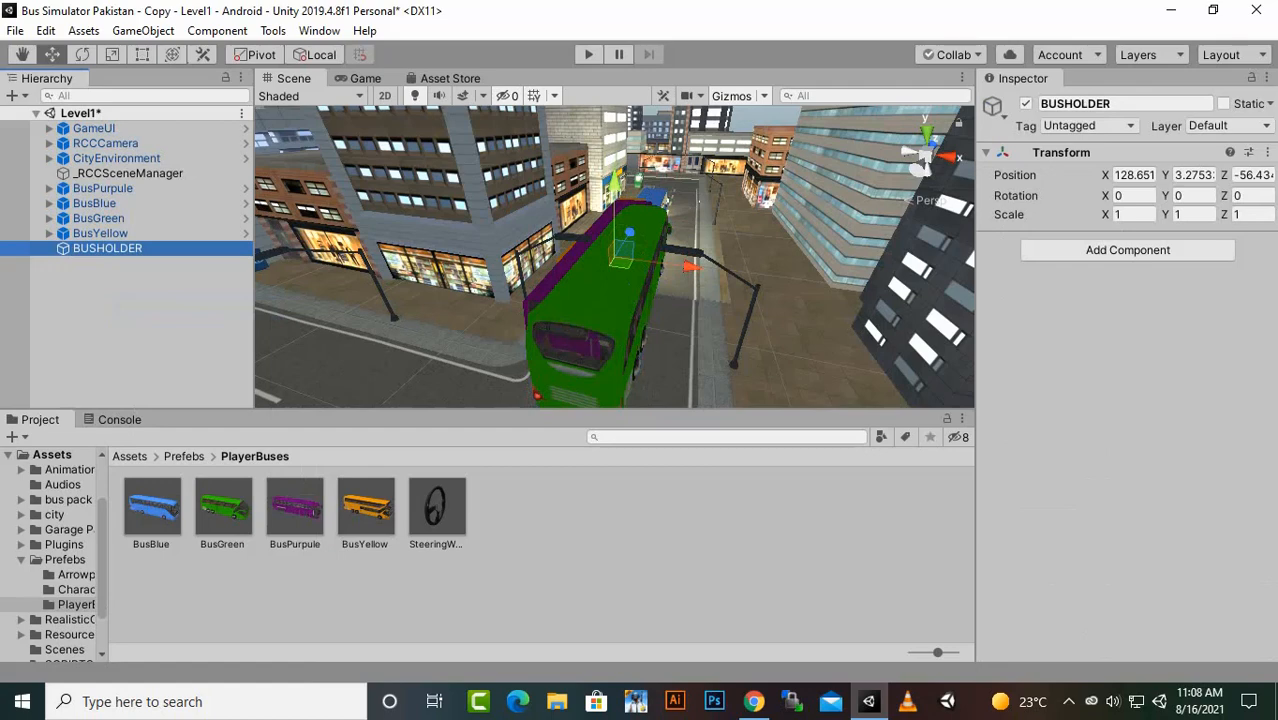
- Make BusPurpule, BusBlue, BusGreen and BusYellow children of BUSHOLDER
click(103, 188)
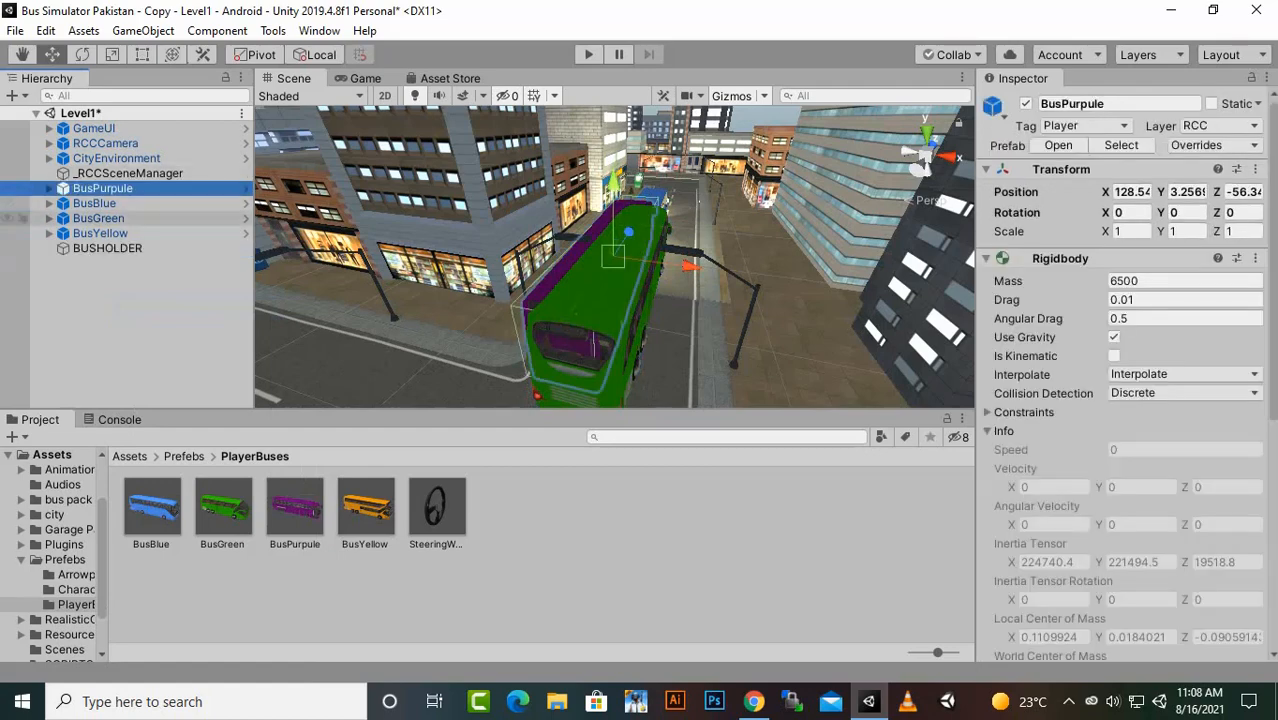
shift+click(100, 233)
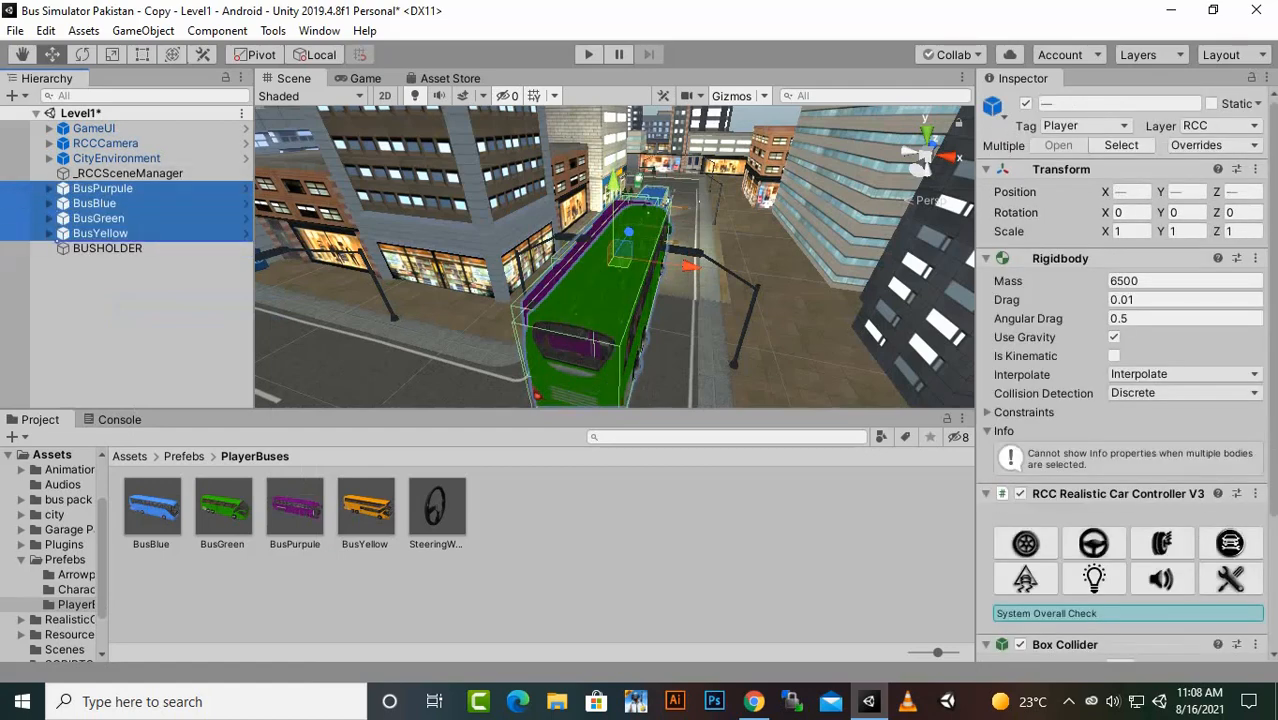
drag(100, 233, 107, 248)
click(48, 188)
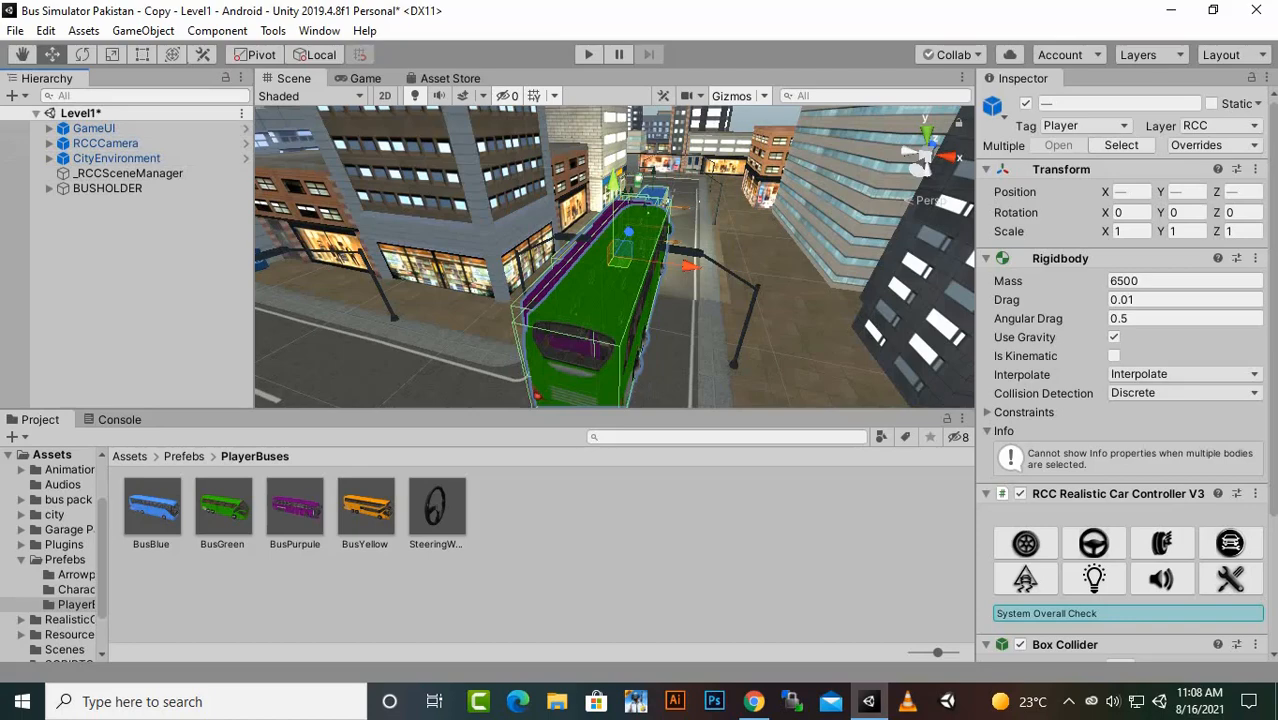
- Create a 3D Cylinder on the road ahead of the buses, at about X 129, Y 3.4, Z -24.2
scroll(614, 257, down, 3)
alt+drag(790, 260, 260, 262)
scroll(614, 257, down, 5)
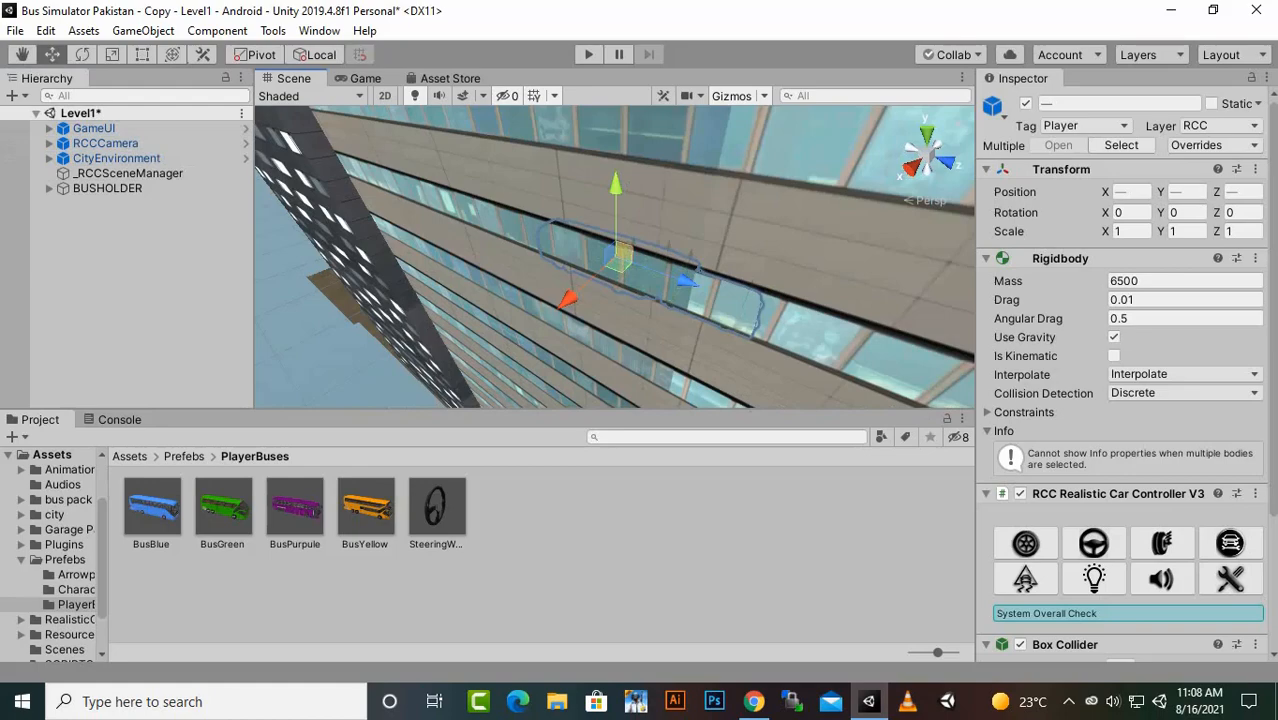
scroll(614, 257, up, 4)
alt+drag(700, 290, 420, 170)
scroll(614, 257, down, 4)
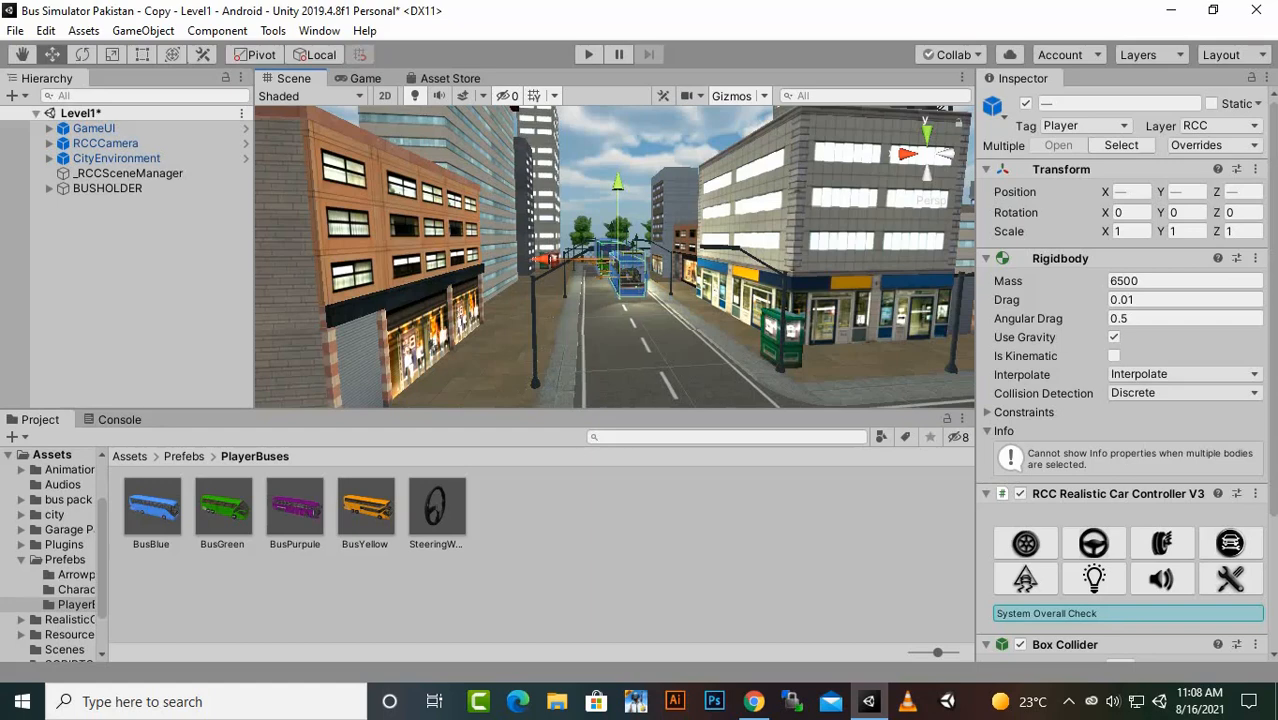
click(129, 456)
scroll(614, 257, down, 3)
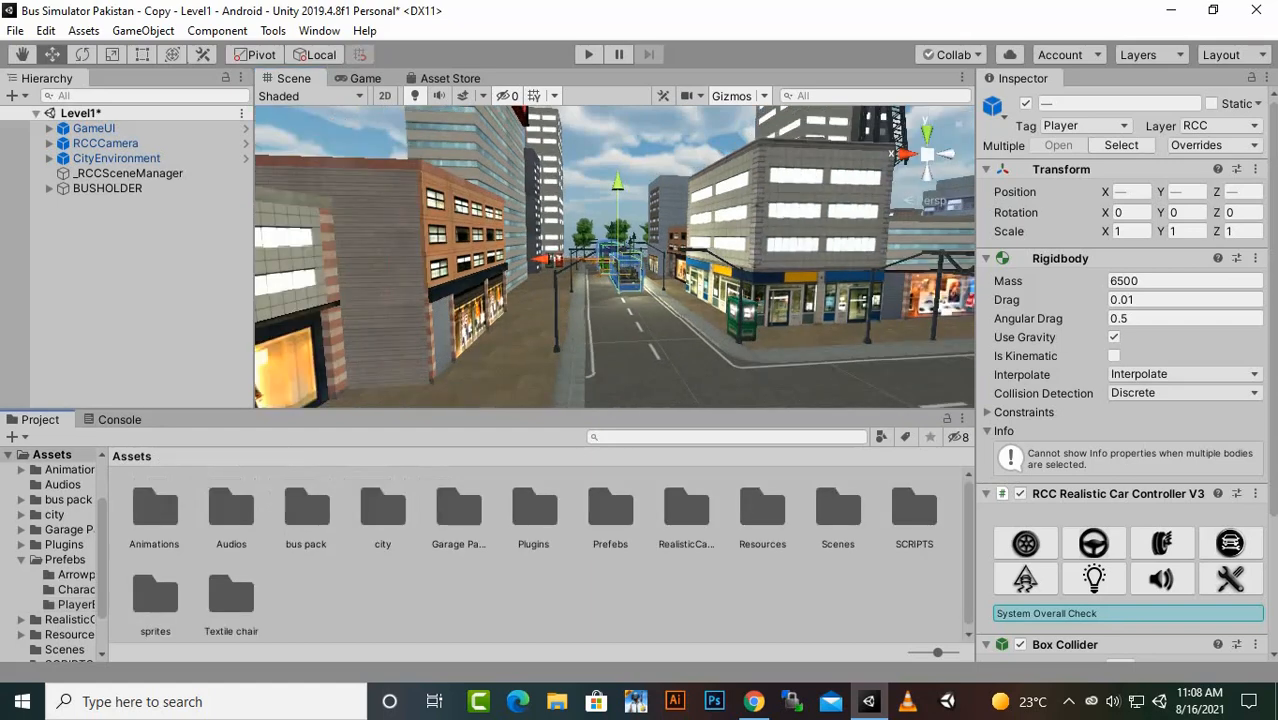
scroll(614, 256, up, 3)
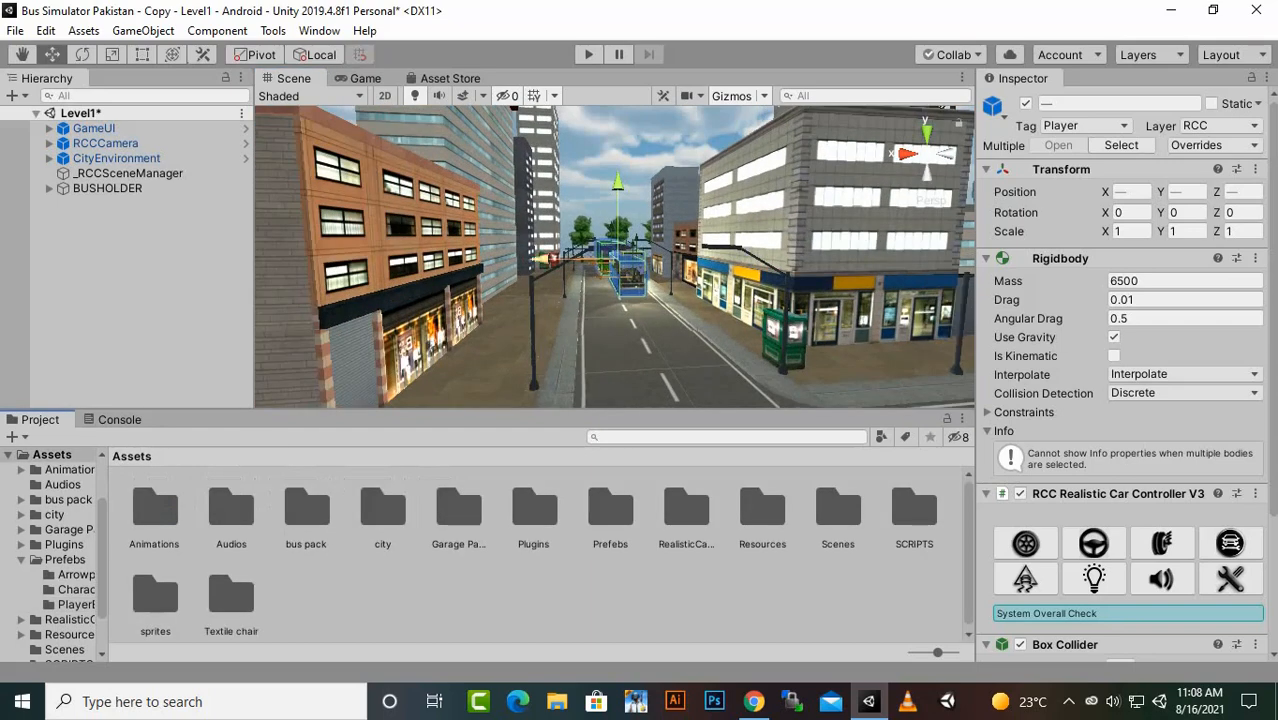
alt+drag(614, 256, 590, 238)
right_click(146, 242)
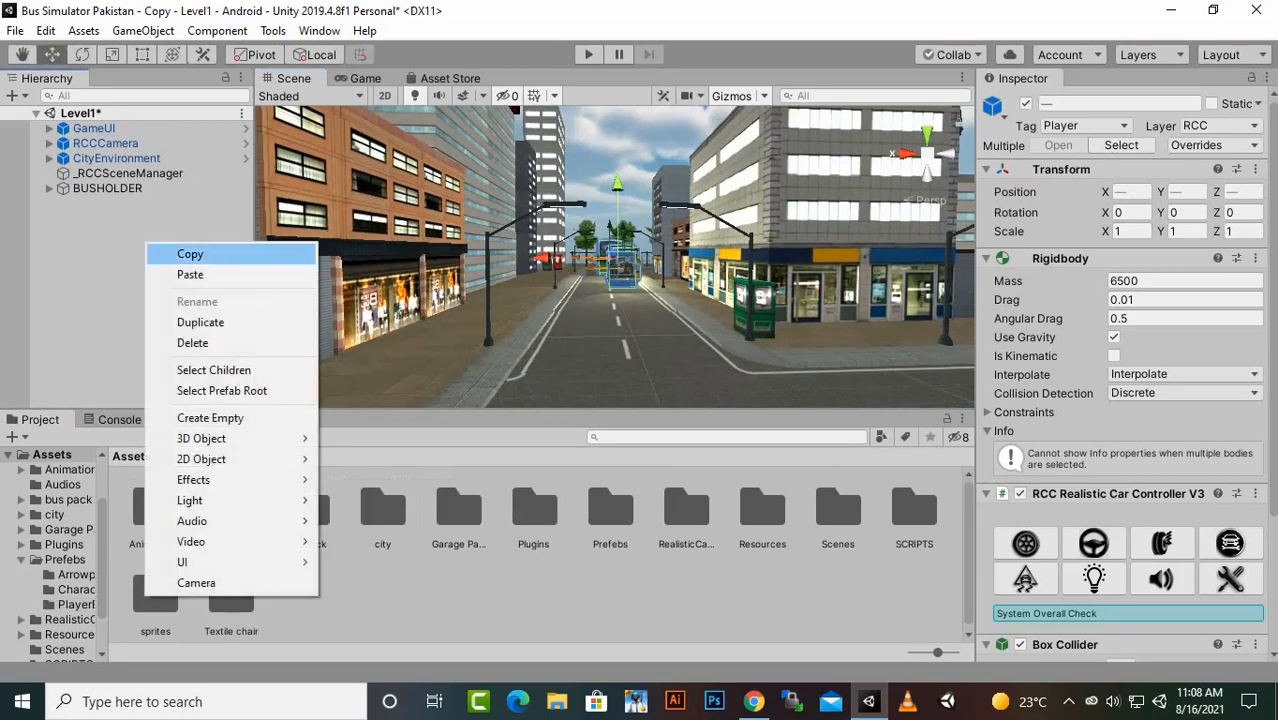
mouse_move(201, 459)
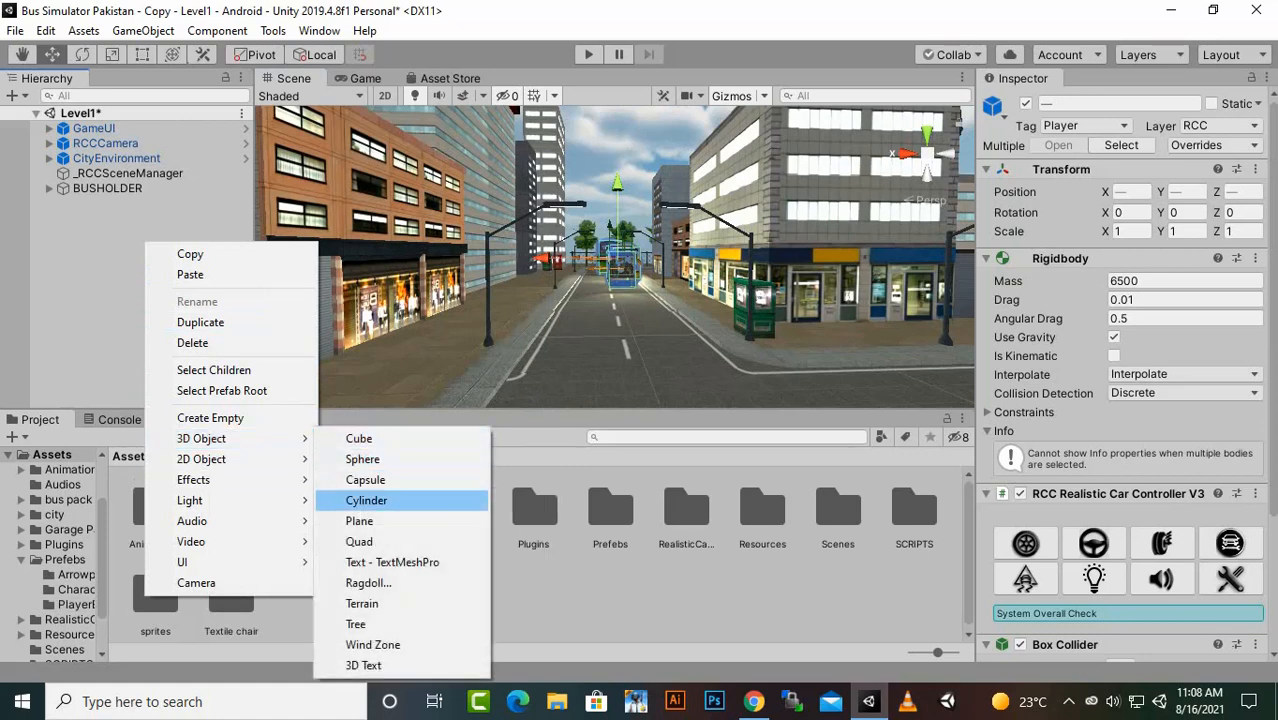
click(366, 500)
alt+drag(512, 142, 703, 355)
drag(749, 402, 714, 374)
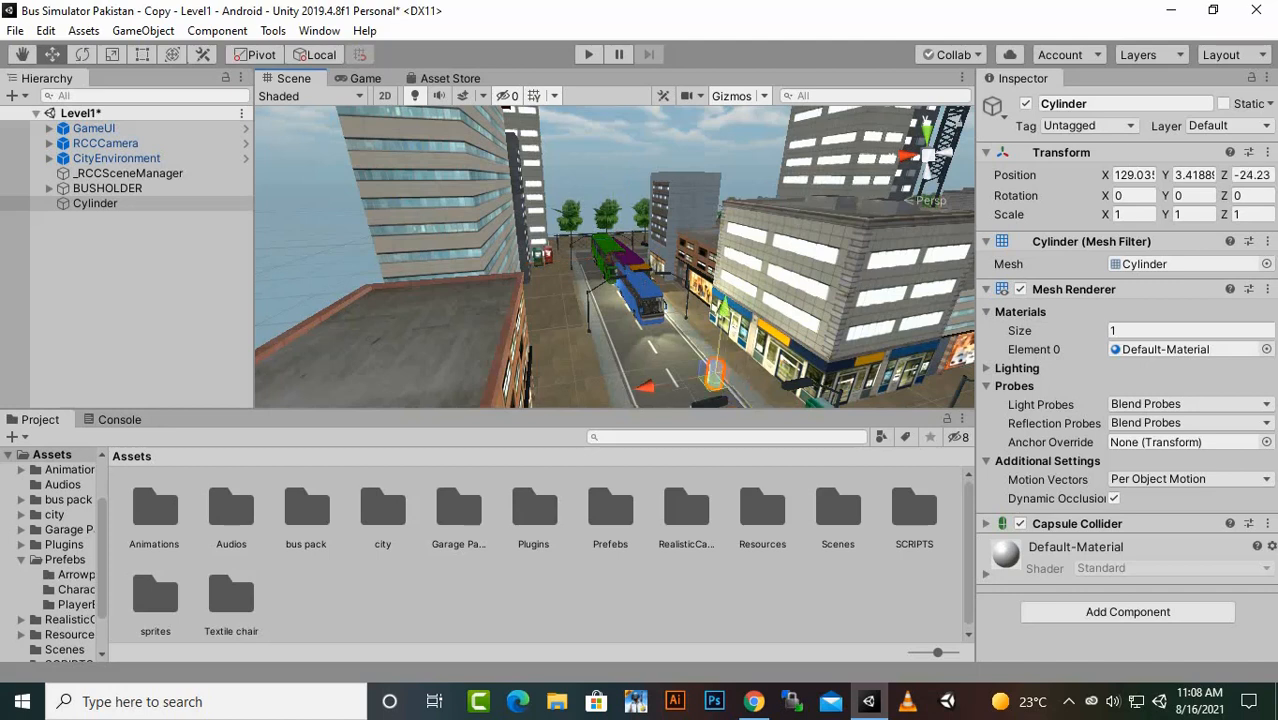
- Scale the Cylinder into a flat disc of about 1.58 in X and Z and 0.13 in Y
click(112, 55)
scroll(705, 284, down, 2)
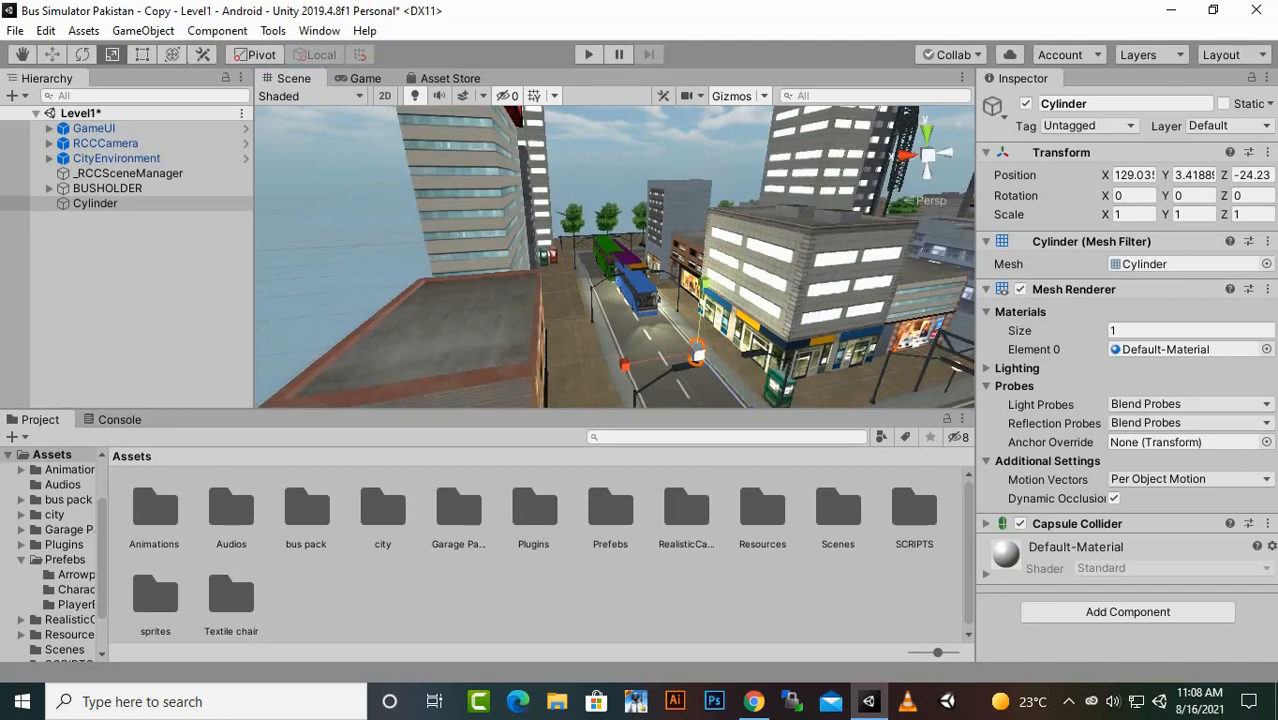
drag(704, 285, 701, 328)
key(f)
drag(614, 179, 615, 226)
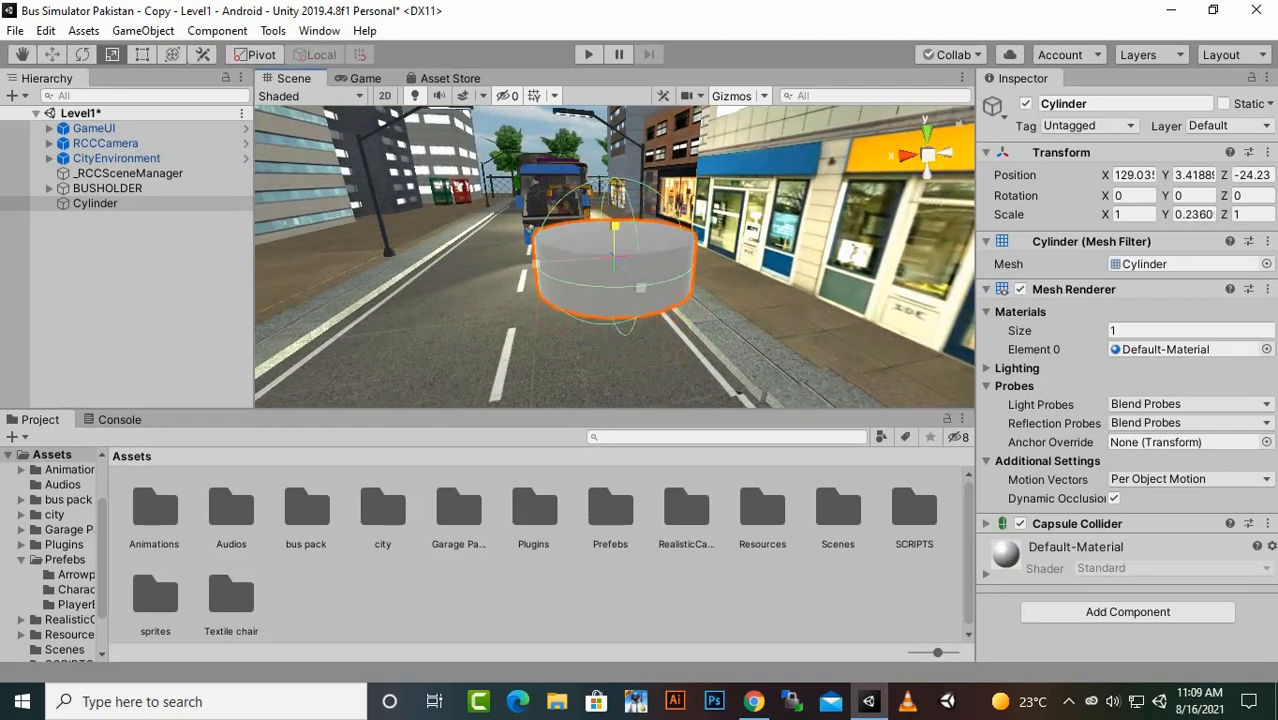
click(550, 200)
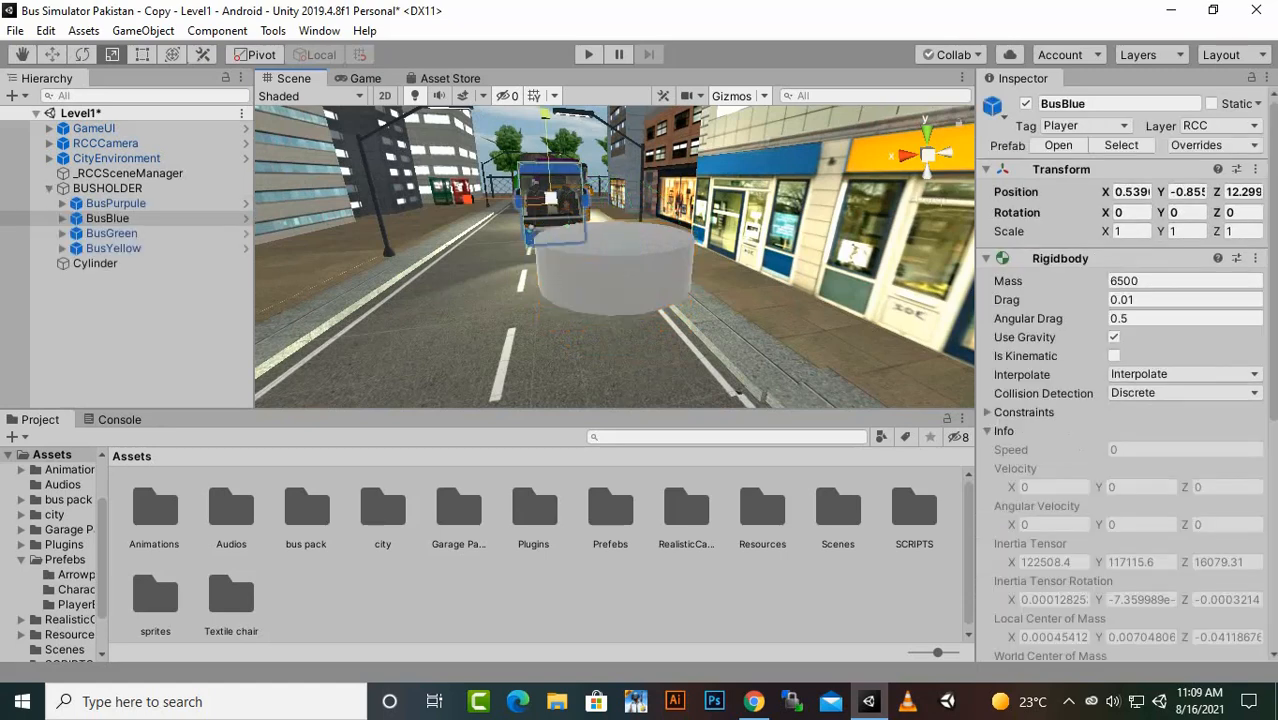
click(614, 262)
drag(615, 180, 668, 254)
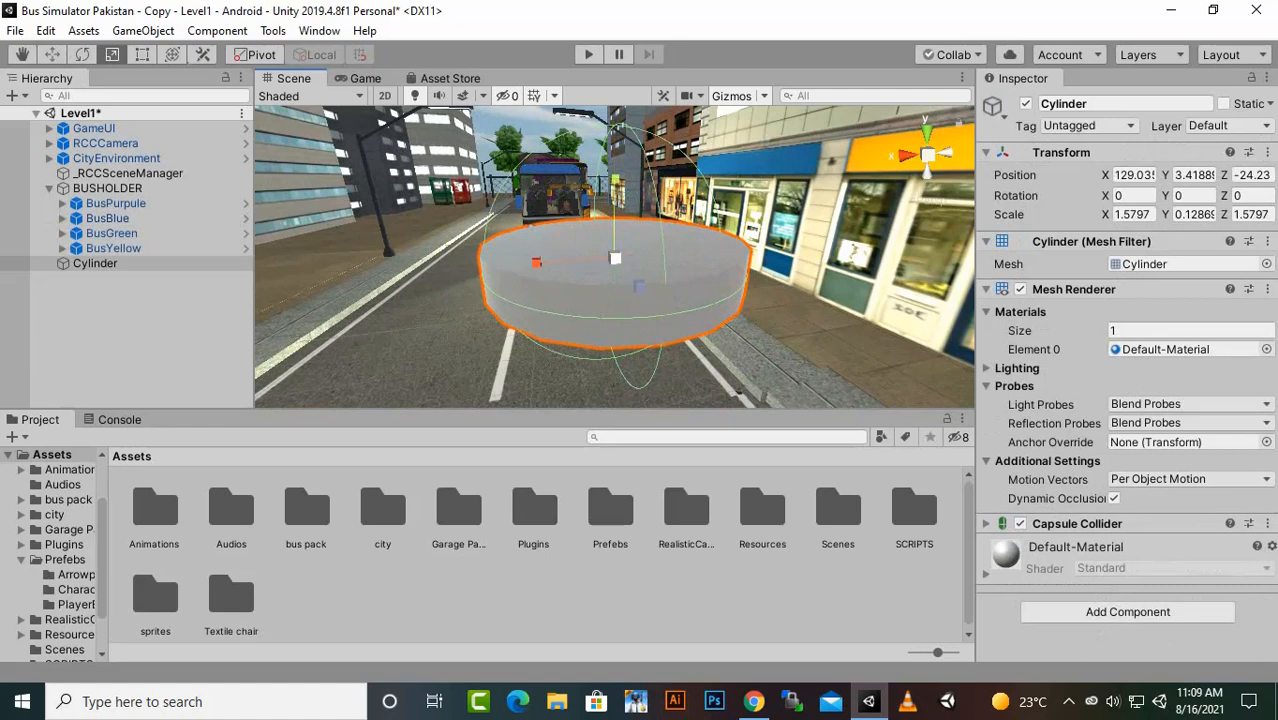
- Apply the dollaricon sprite to the Cylinder as its texture and flatten it to a Y scale of about 0.083
double_click(155, 600)
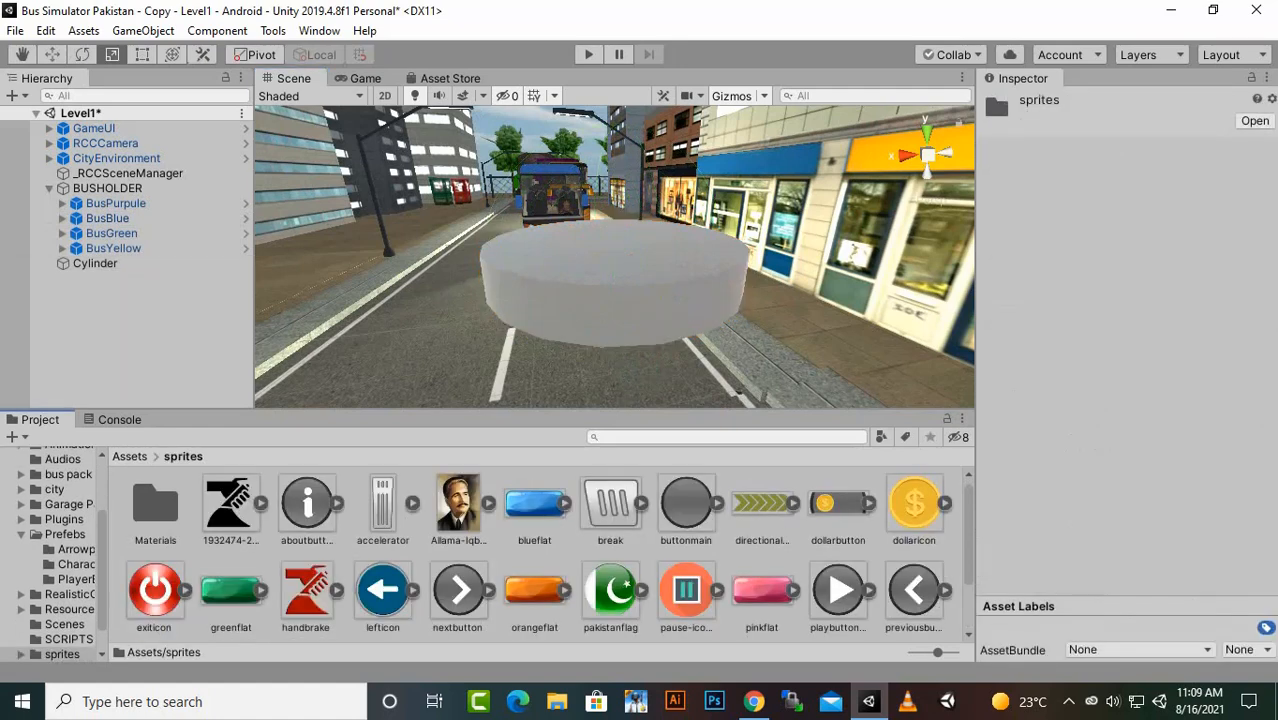
drag(914, 507, 680, 342)
click(660, 290)
drag(615, 181, 616, 208)
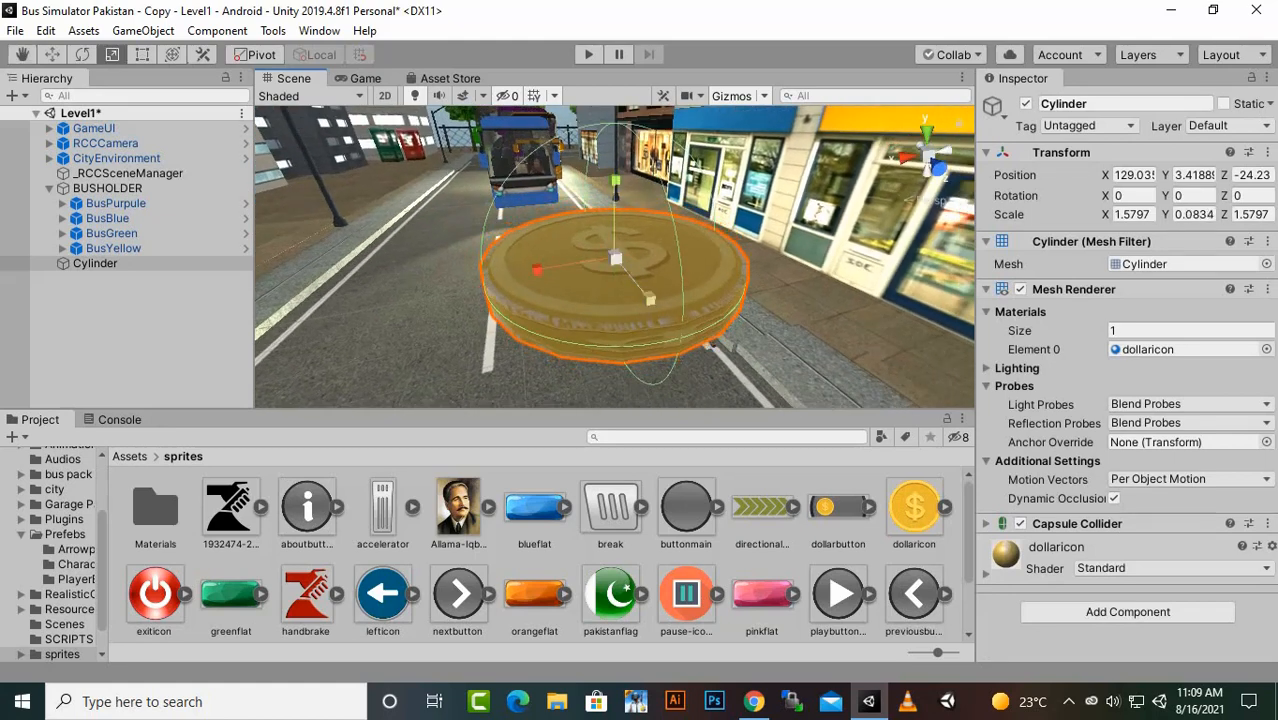
scroll(616, 260, down, 5)
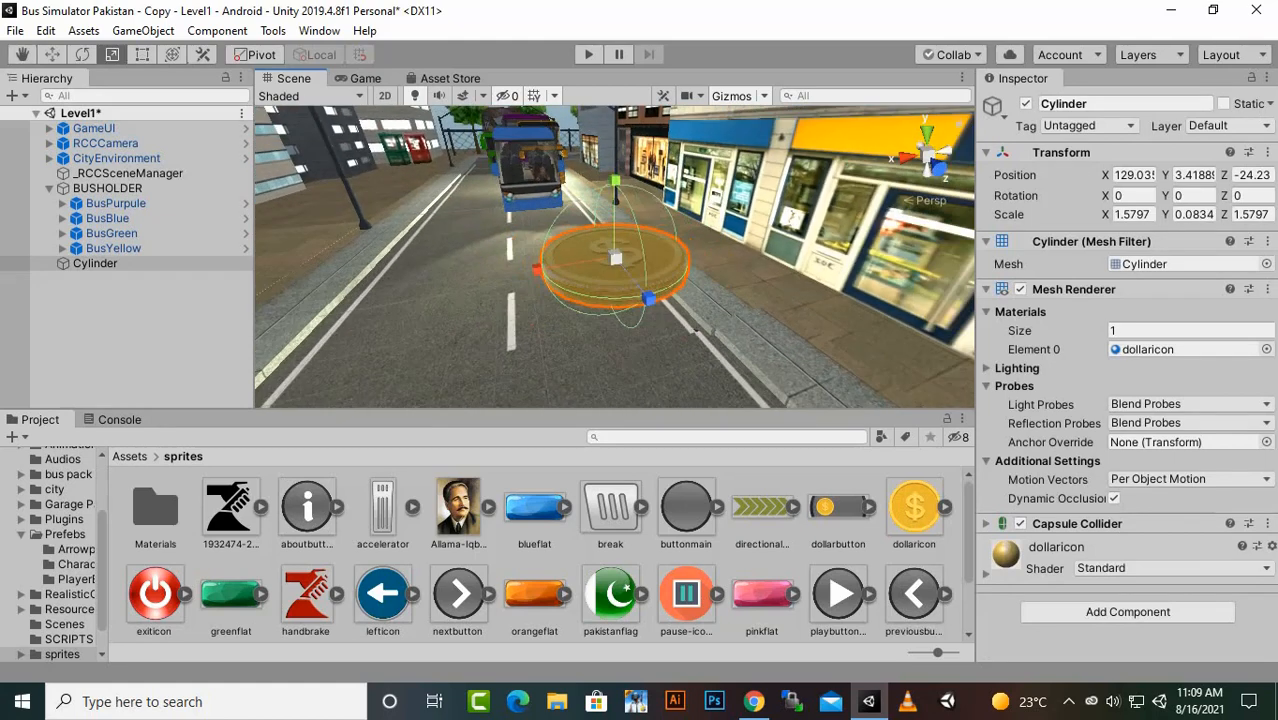
- Replace the Cylinder's Capsule Collider with a Box Collider and enable Is Trigger on it
alt+drag(560, 320, 695, 245)
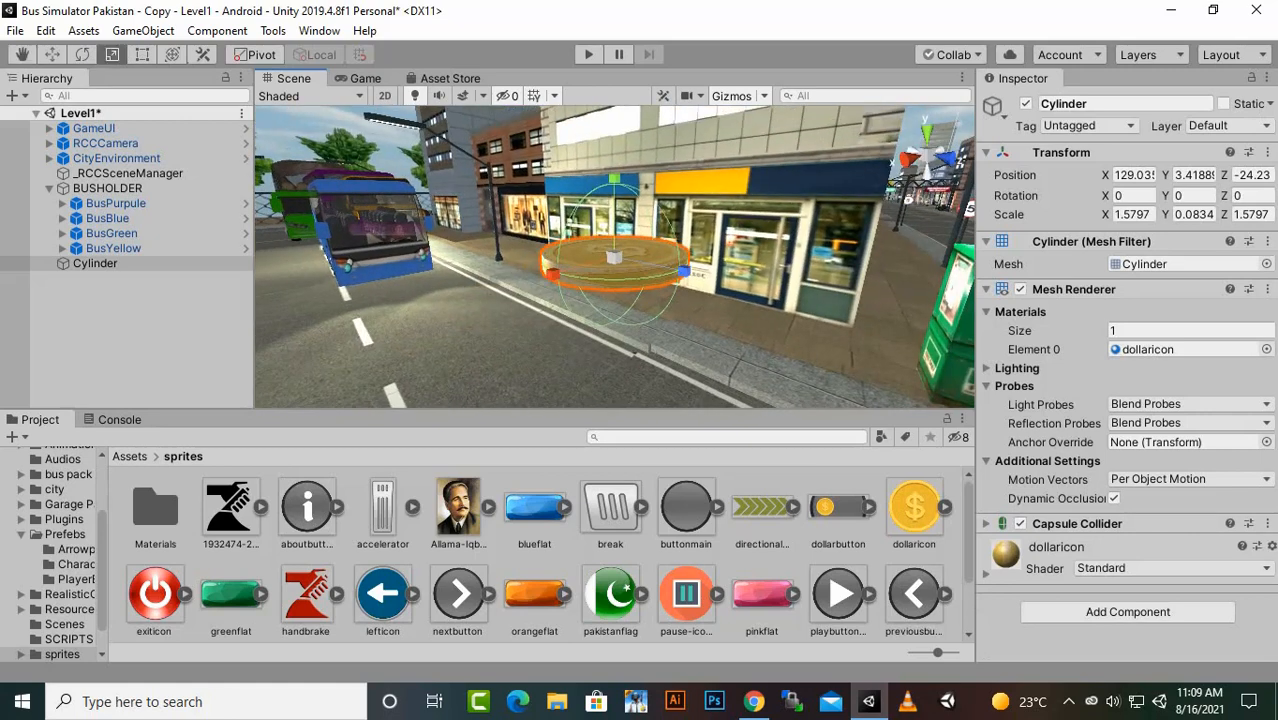
click(1077, 524)
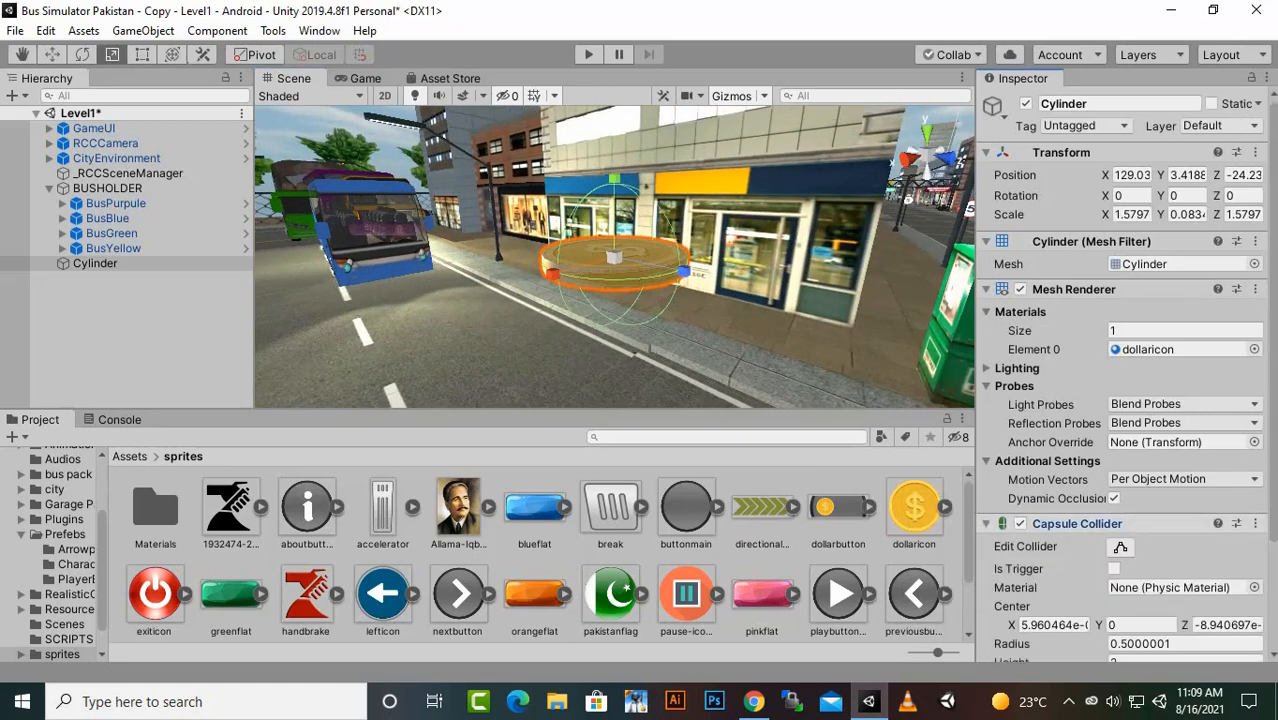
right_click(1150, 523)
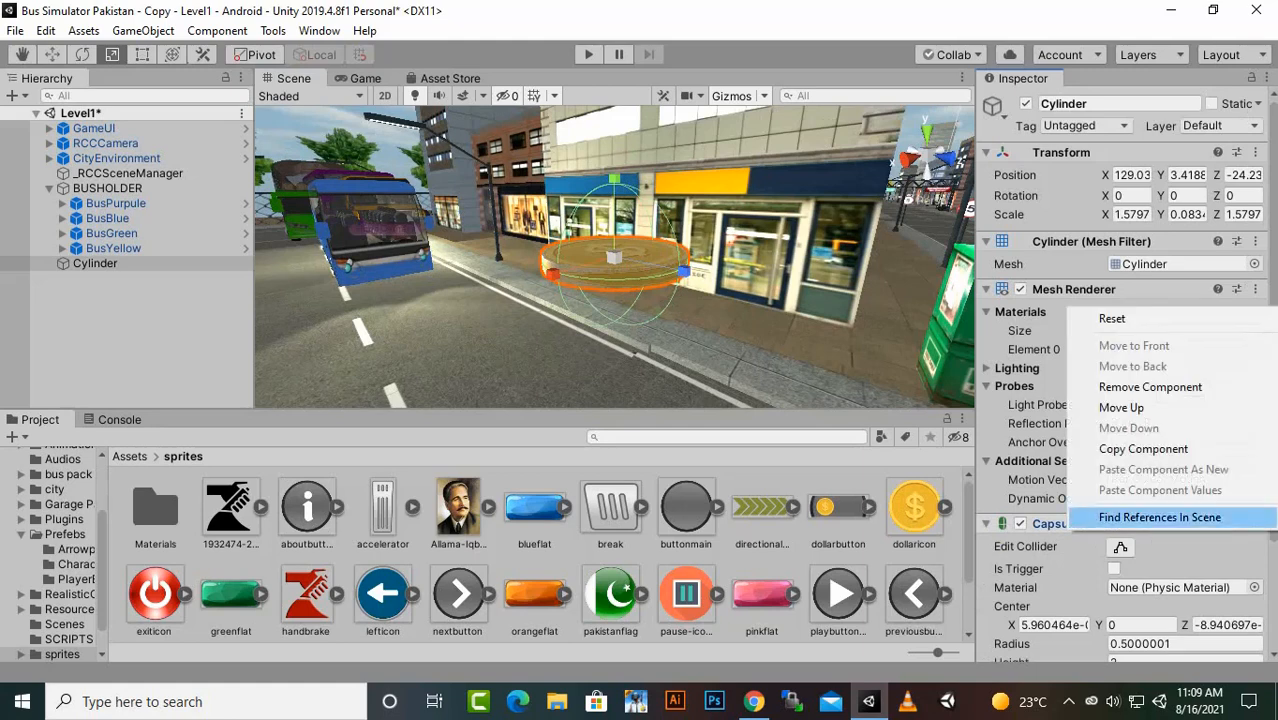
click(1150, 387)
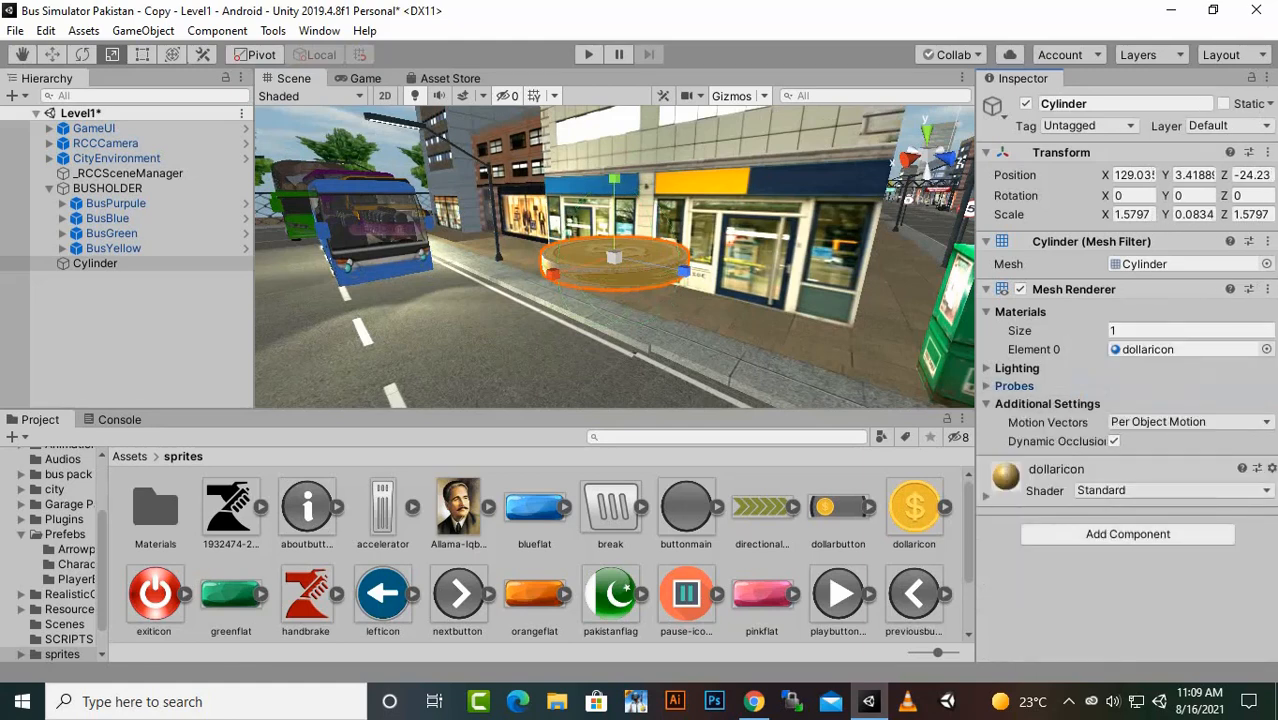
click(1128, 534)
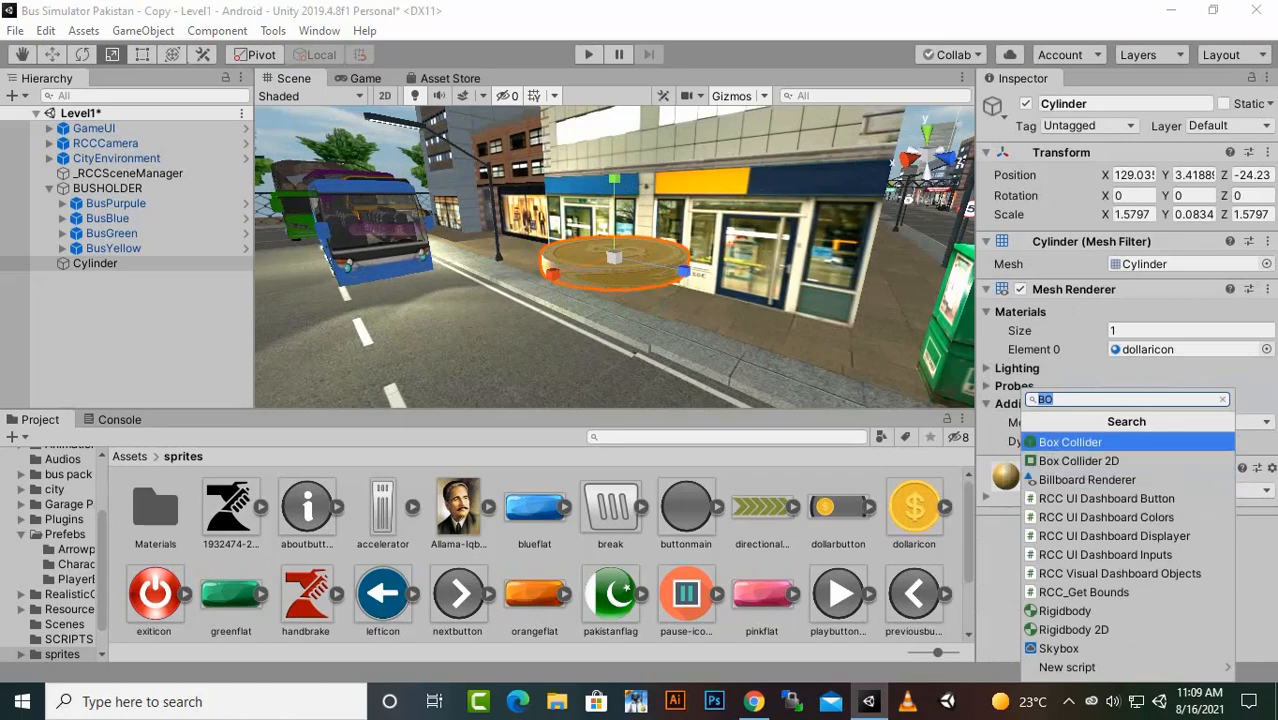
click(1120, 442)
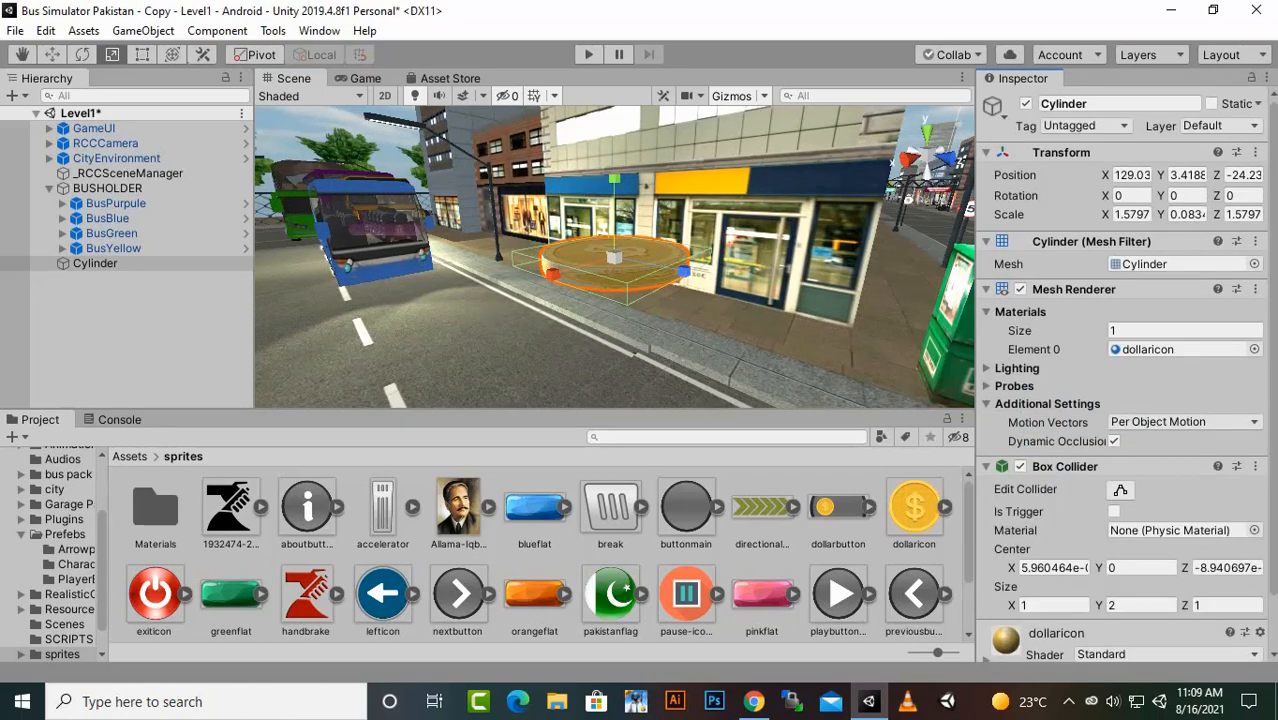
alt+drag(650, 275, 258, 374)
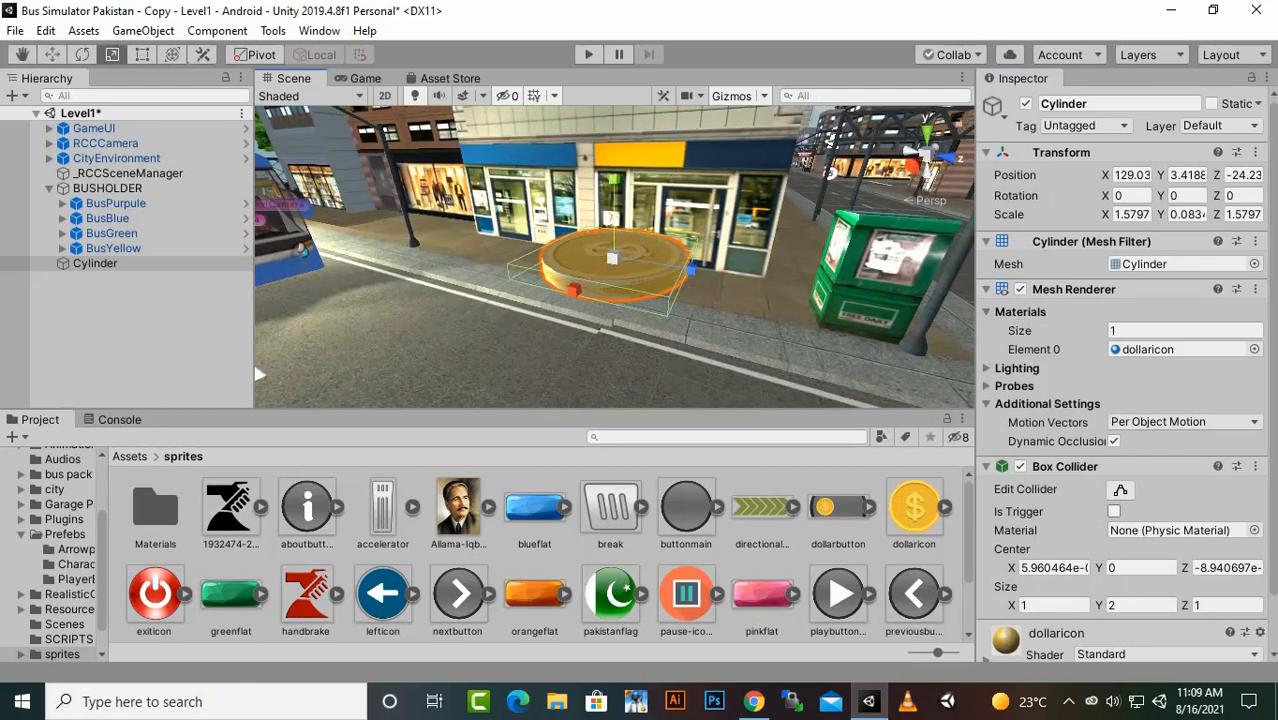
click(1114, 511)
- Move the Cylinder down to just above the road, at about Y 0.84 and Z -24.41
key(w)
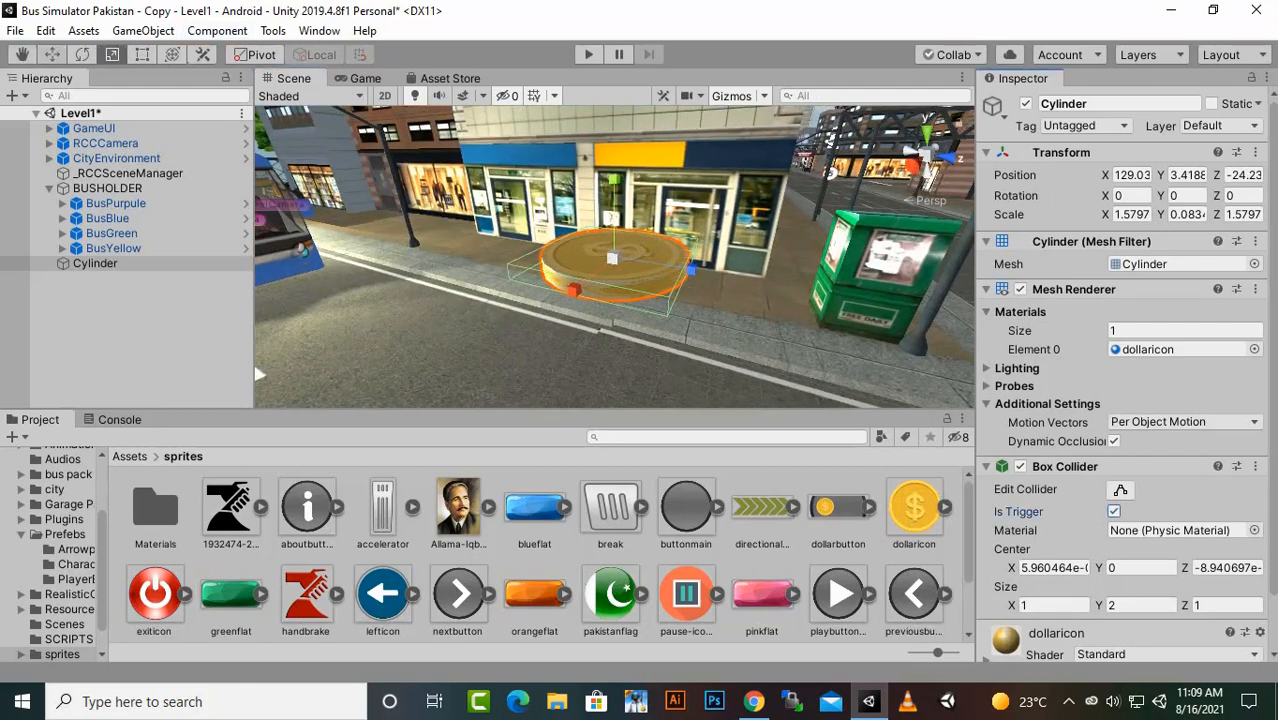
scroll(258, 374, down, 3)
drag(614, 182, 918, 134)
drag(614, 244, 614, 275)
scroll(614, 277, down, 2)
alt+drag(681, 405, 476, 415)
drag(690, 309, 686, 309)
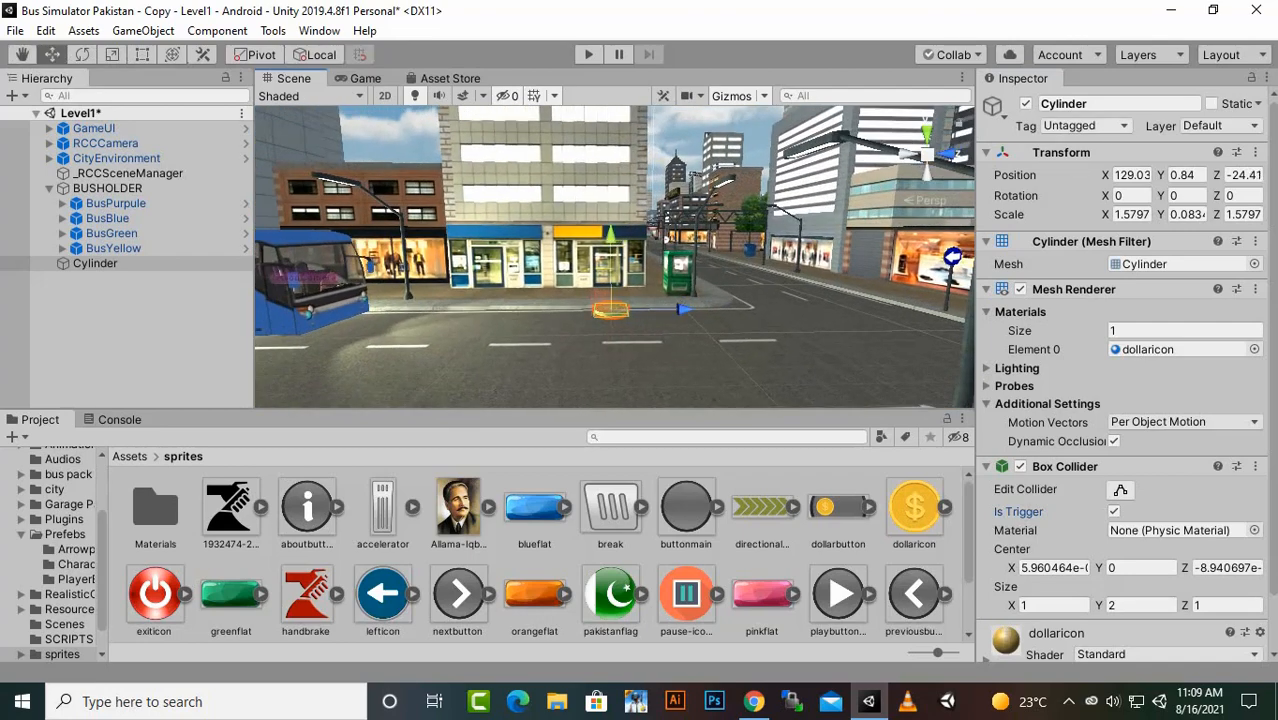
- Assign the cash tag to the Cylinder
click(1085, 125)
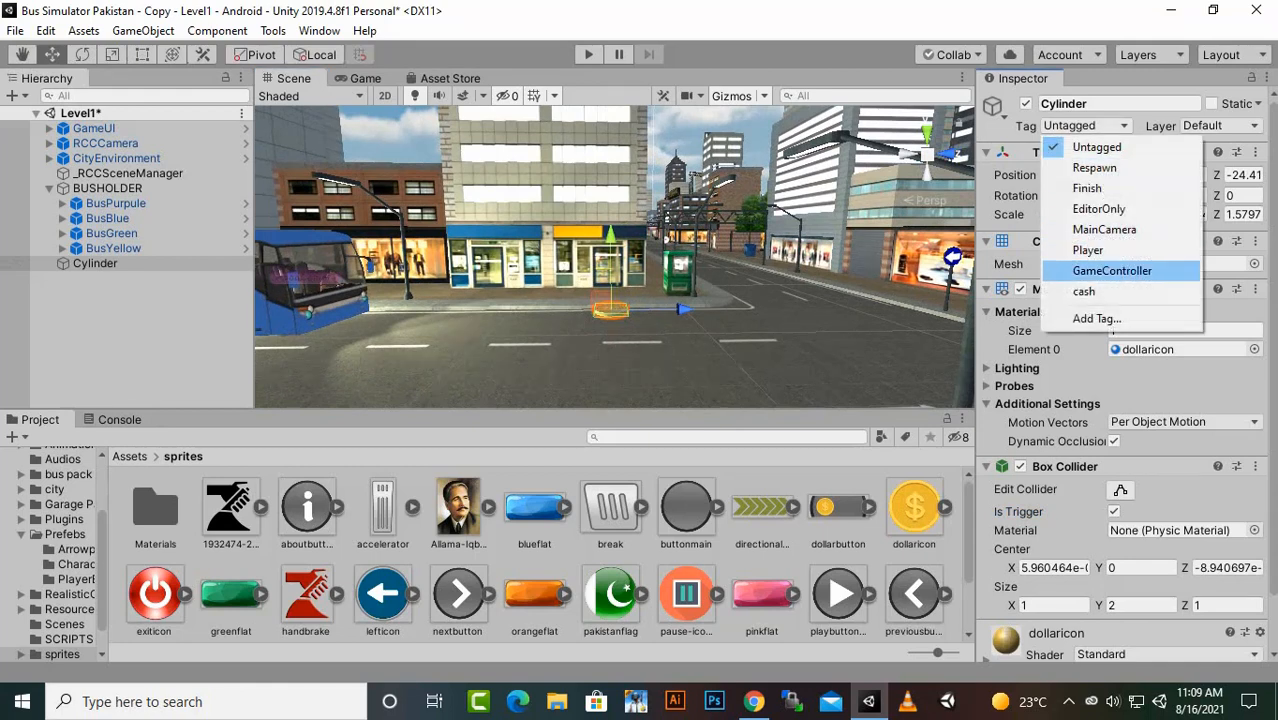
click(1084, 291)
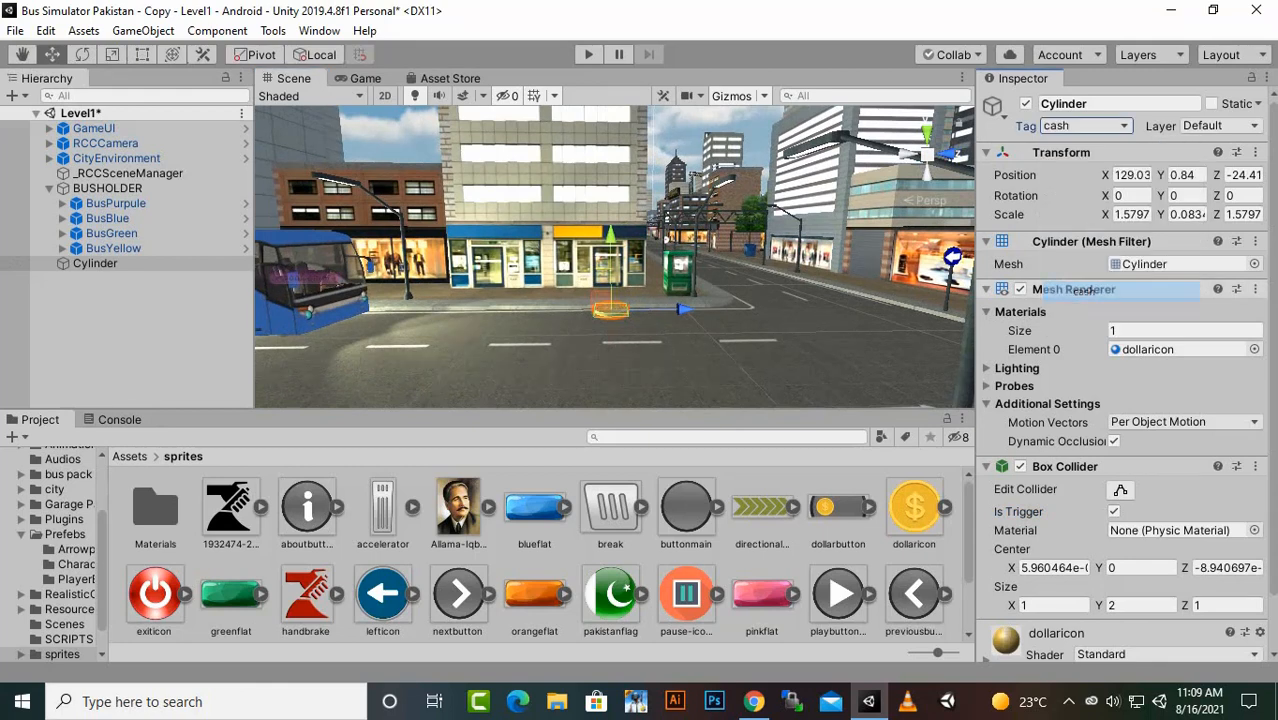
click(1086, 126)
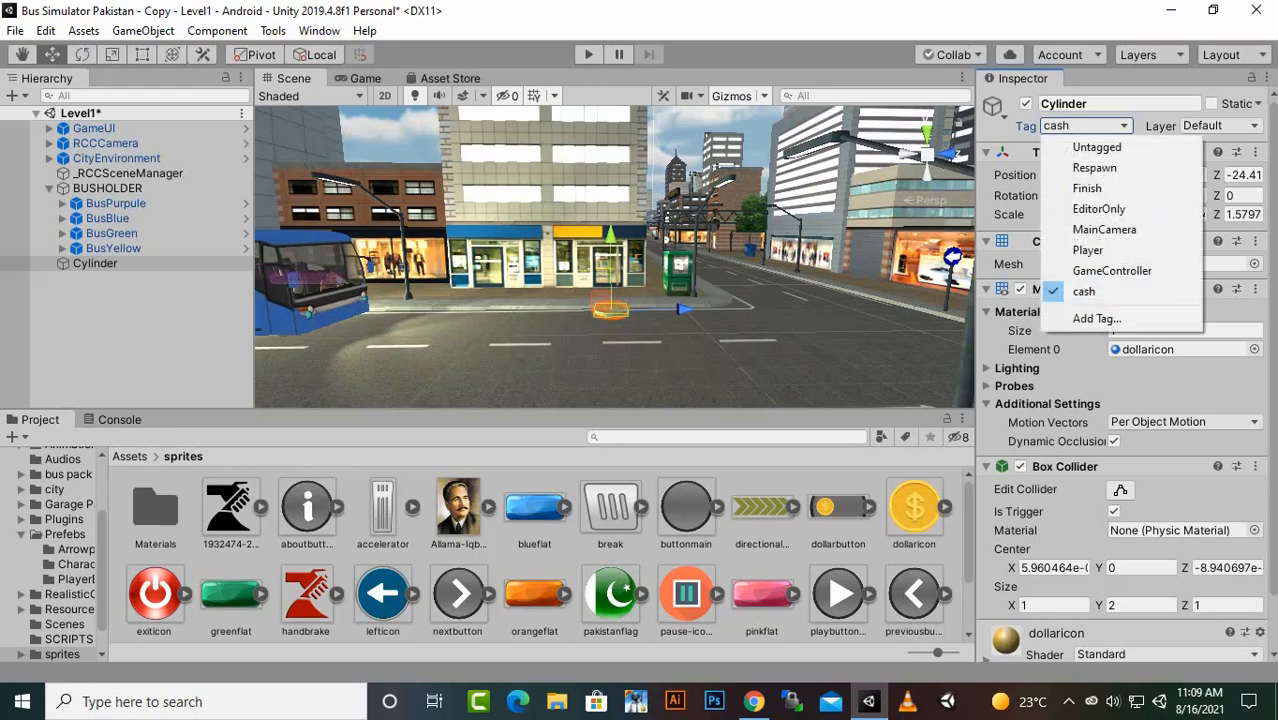
click(1097, 318)
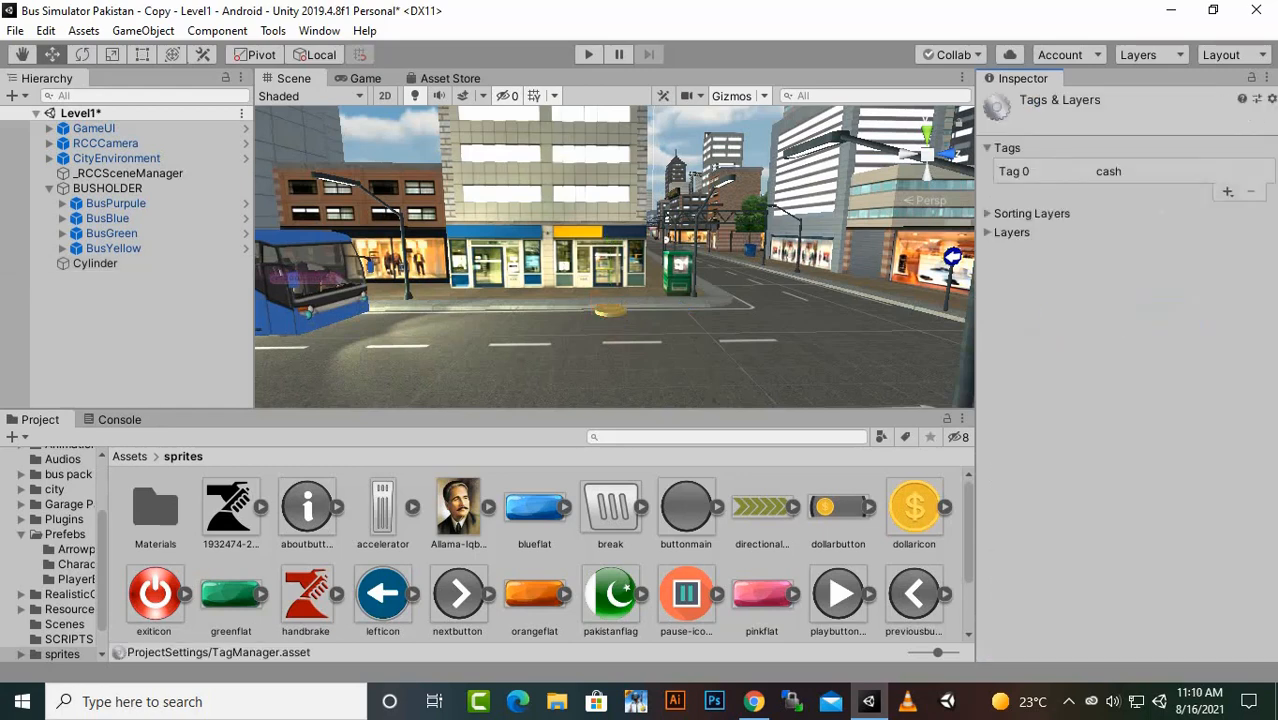
click(1227, 191)
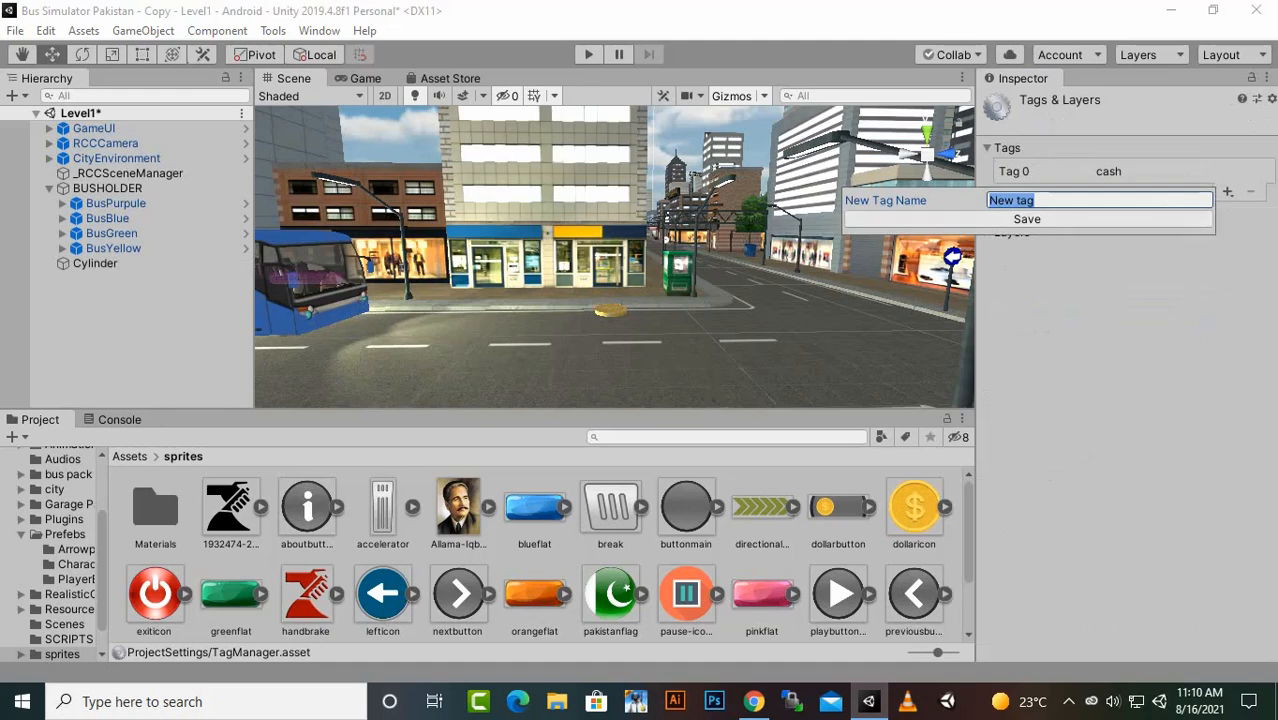
key(Escape)
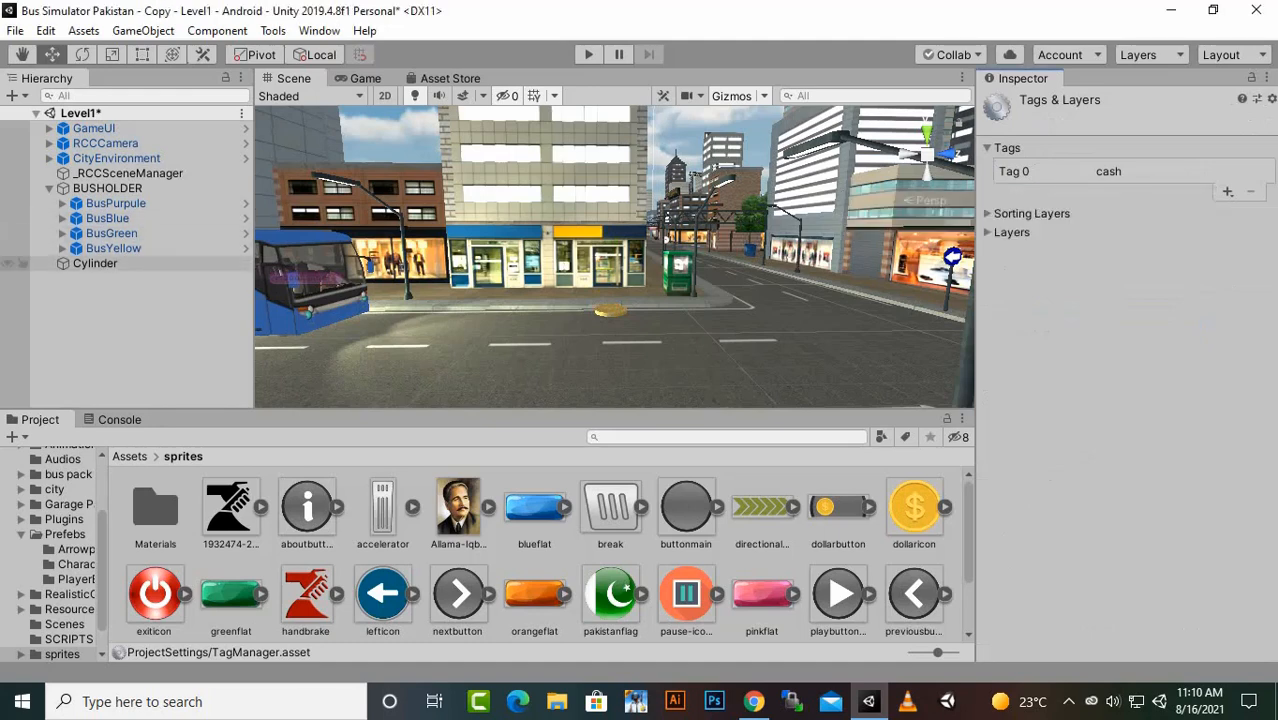
- Rename the Cylinder to cASH
click(95, 263)
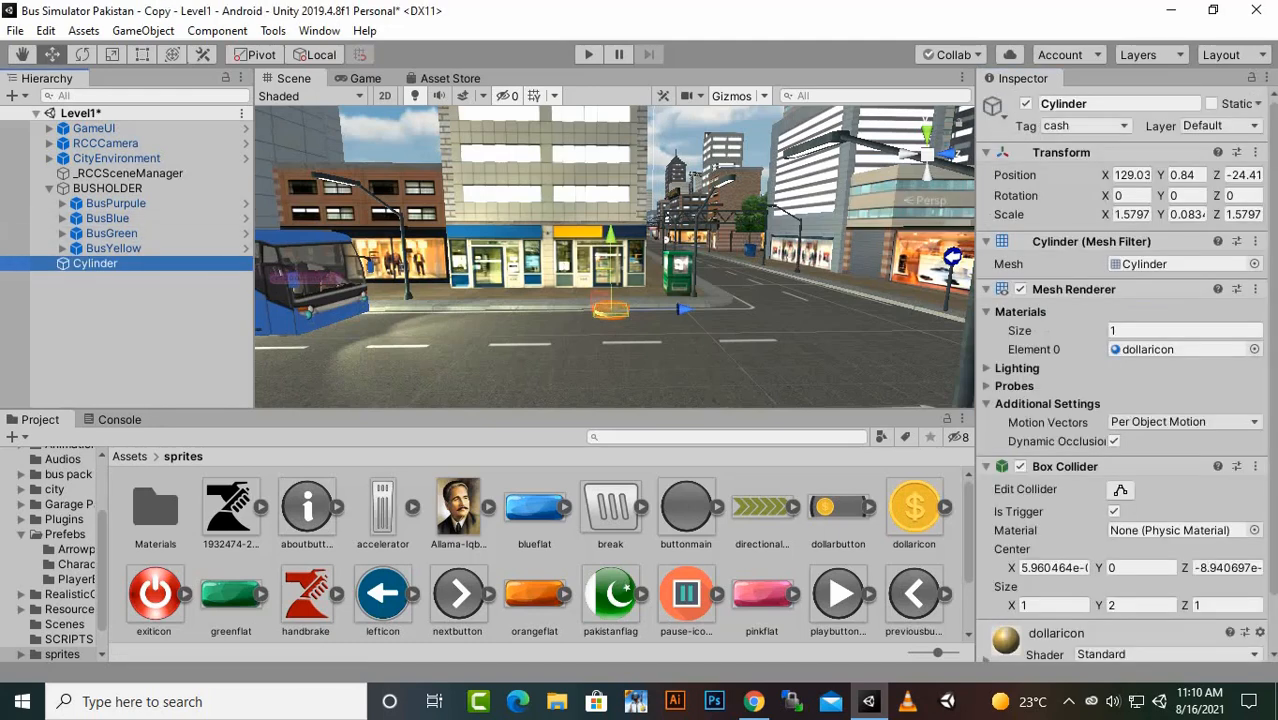
click(1100, 103)
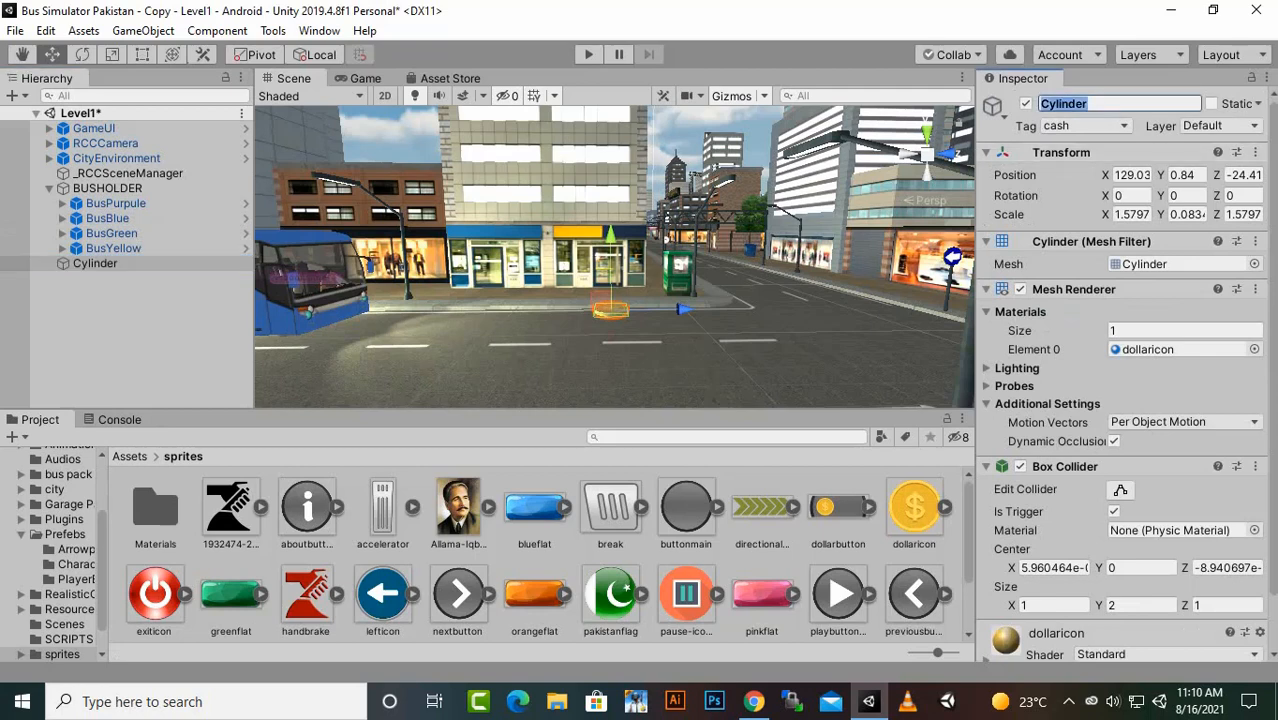
text(cASH)
key(Return)
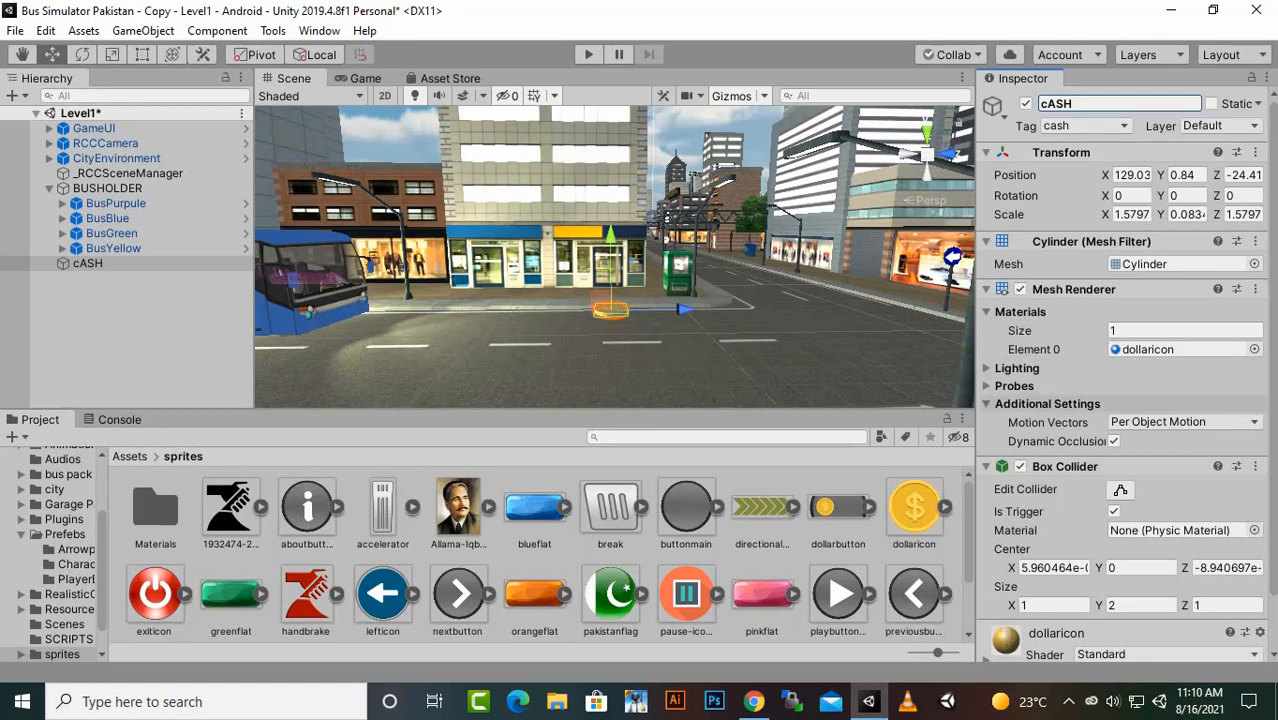
- Attach the rotatebus script from the SCRIPTS folder to the cASH coin
scroll(1120, 370, down, 2)
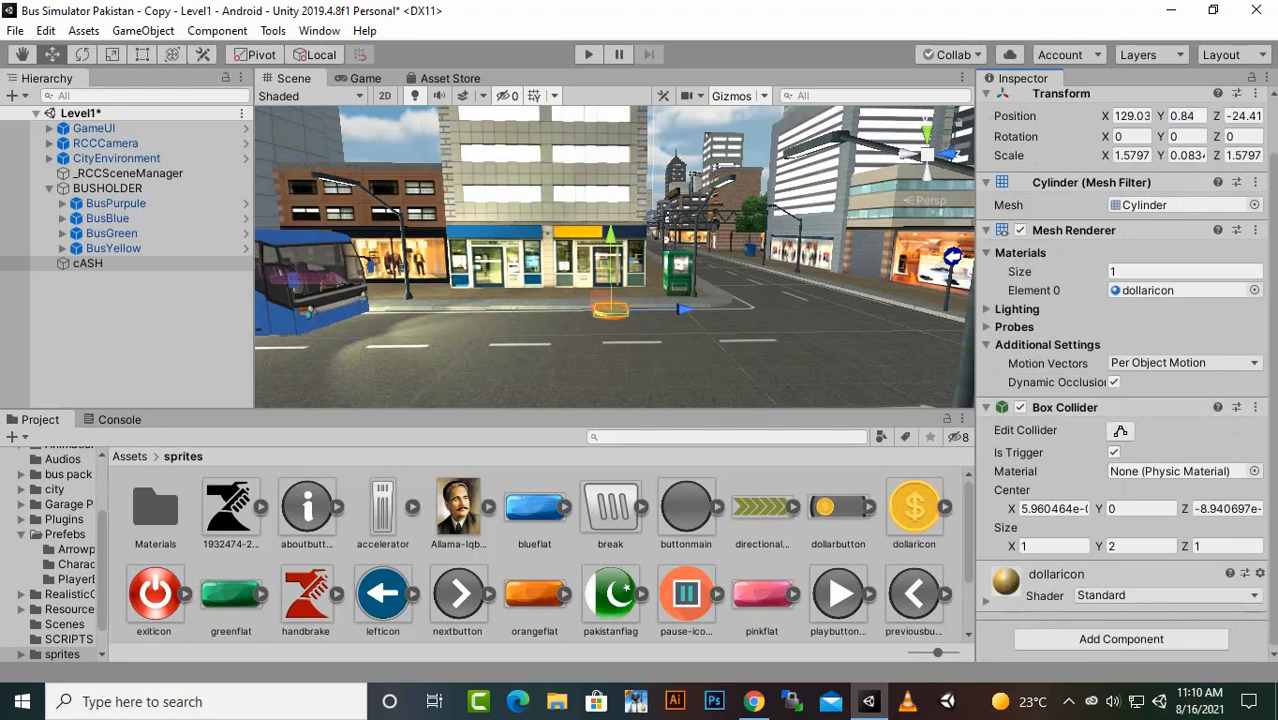
click(130, 457)
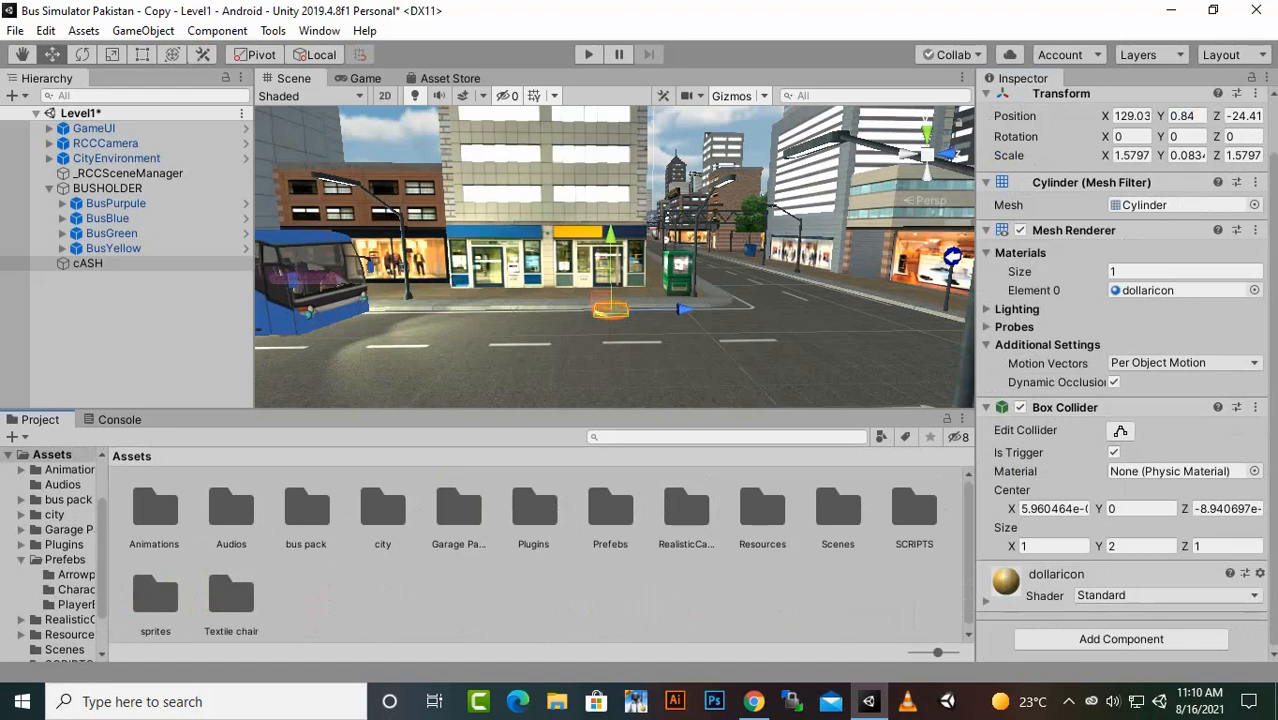
double_click(914, 510)
click(151, 510)
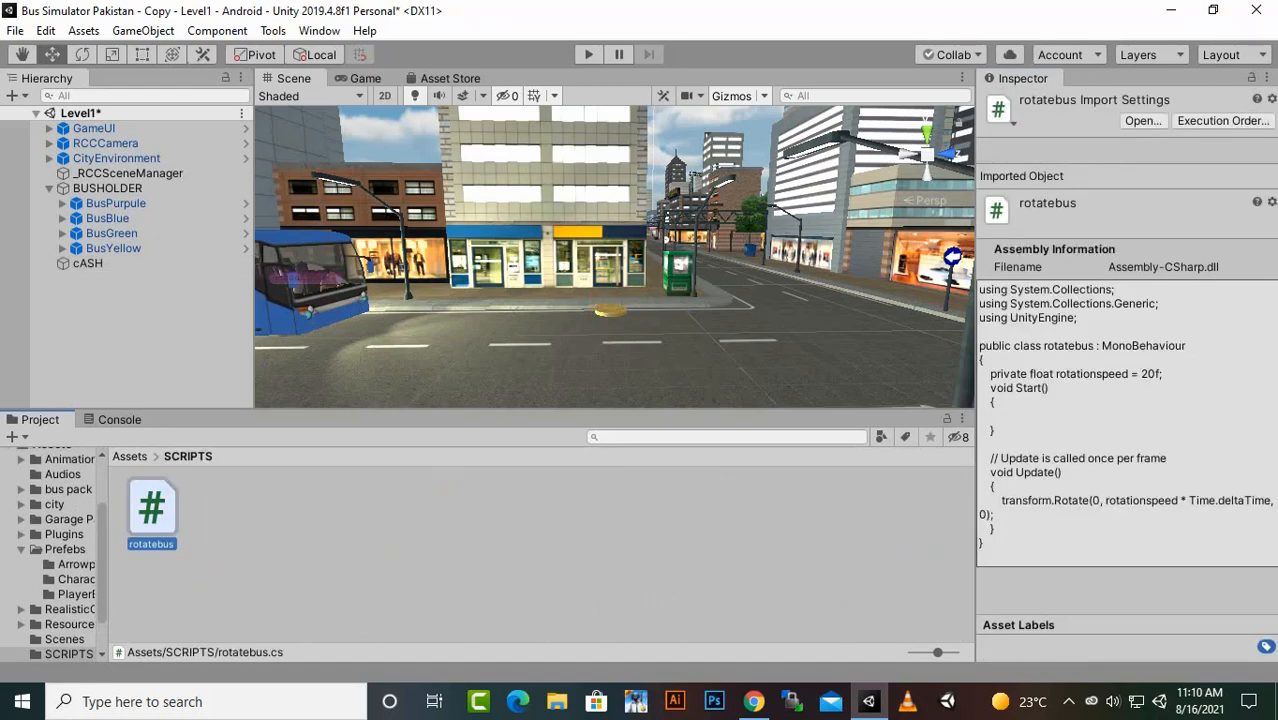
drag(976, 412, 928, 412)
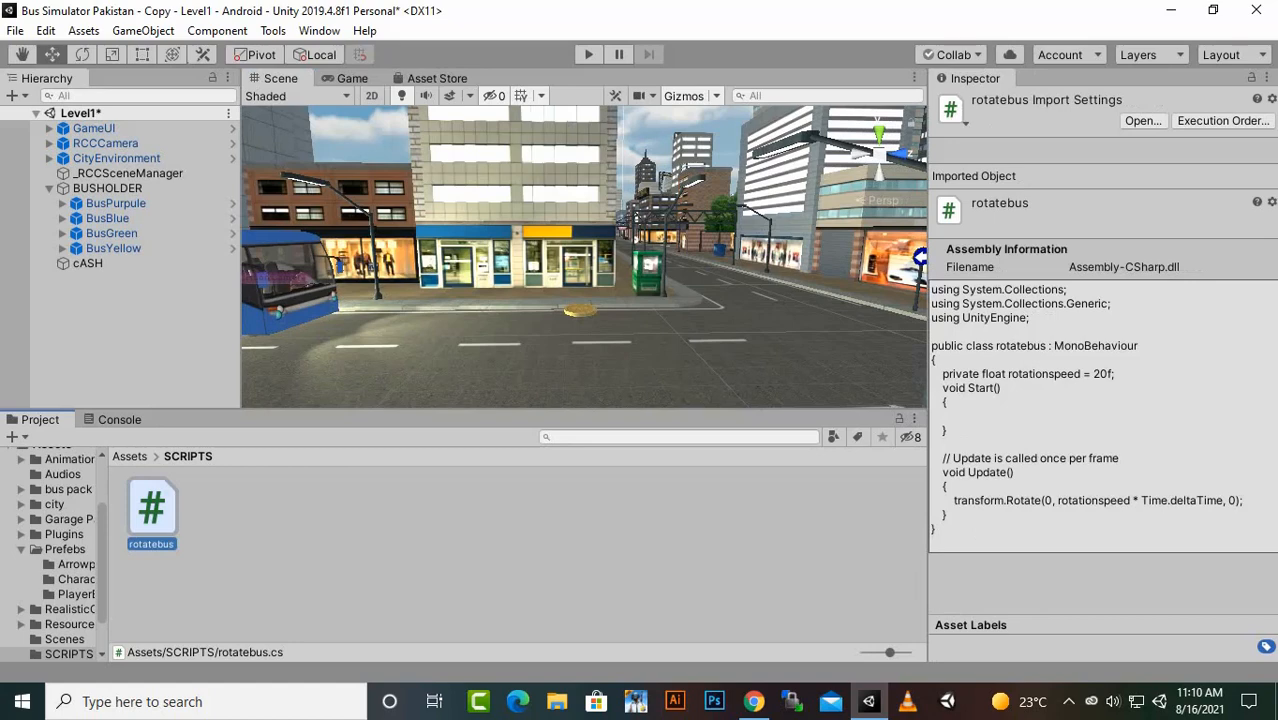
scroll(579, 335, up, 4)
click(579, 342)
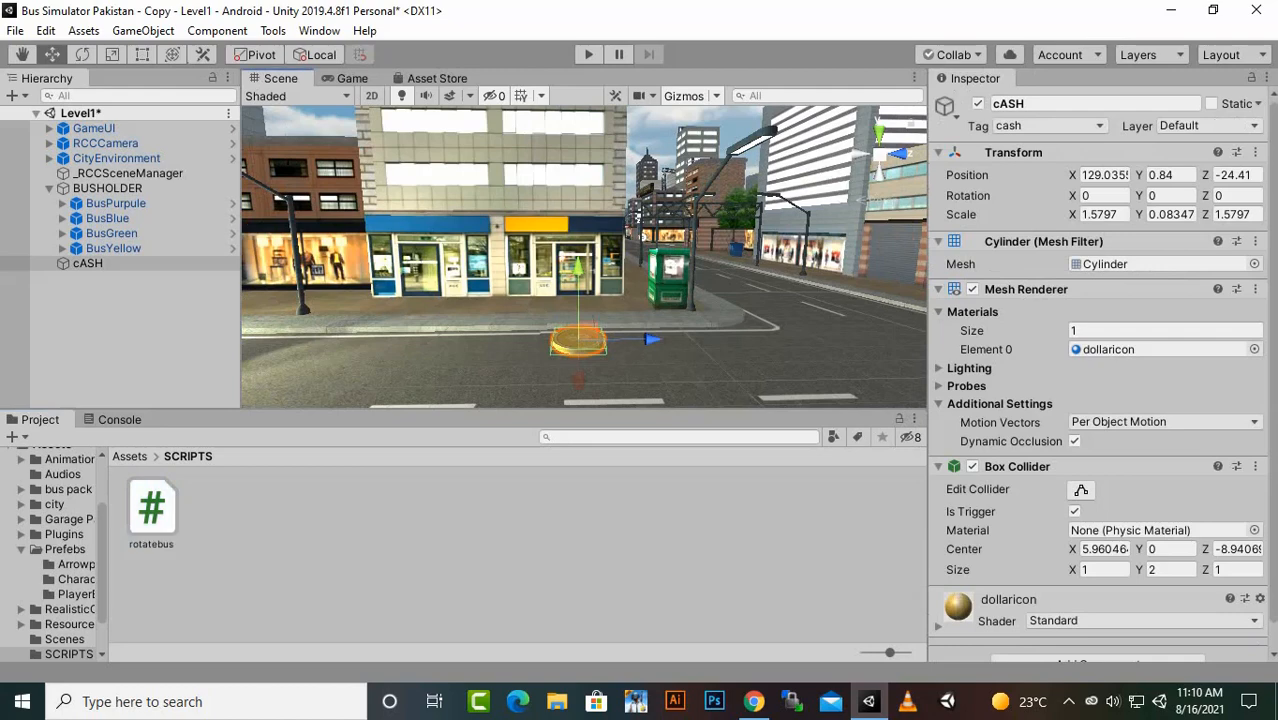
drag(151, 508, 579, 342)
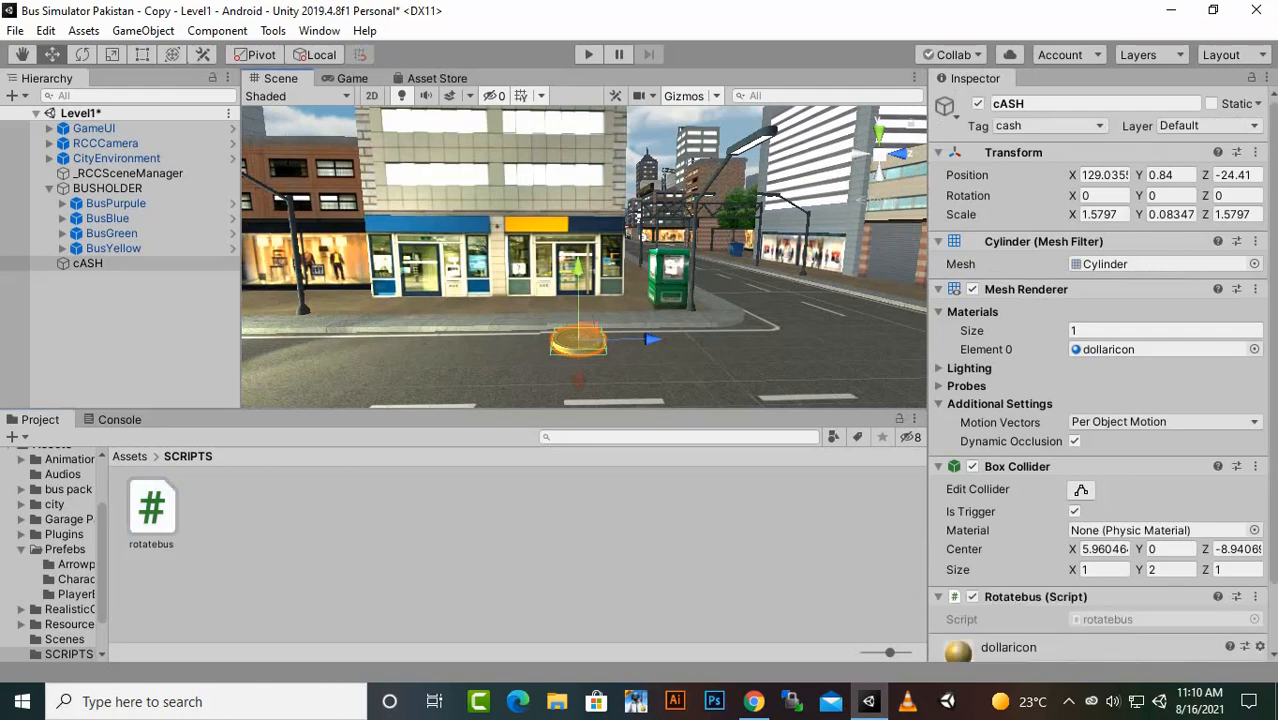
scroll(1098, 595, down, 2)
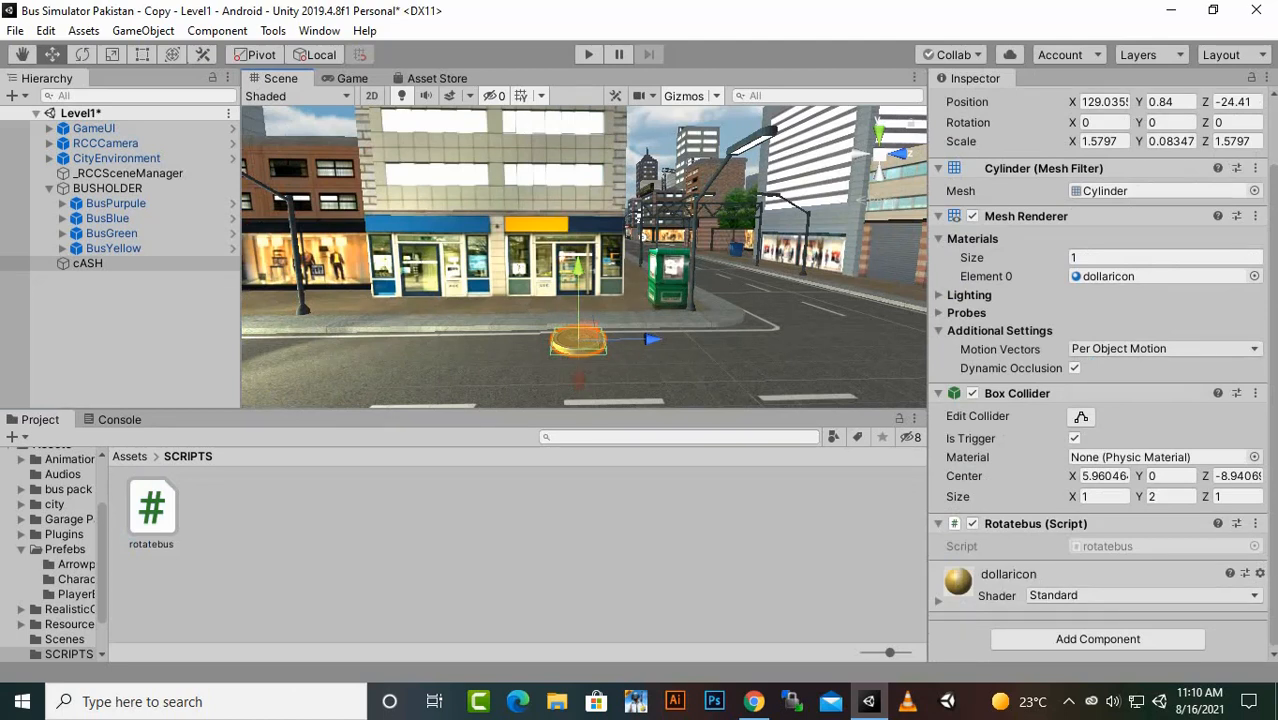
scroll(584, 257, down, 12)
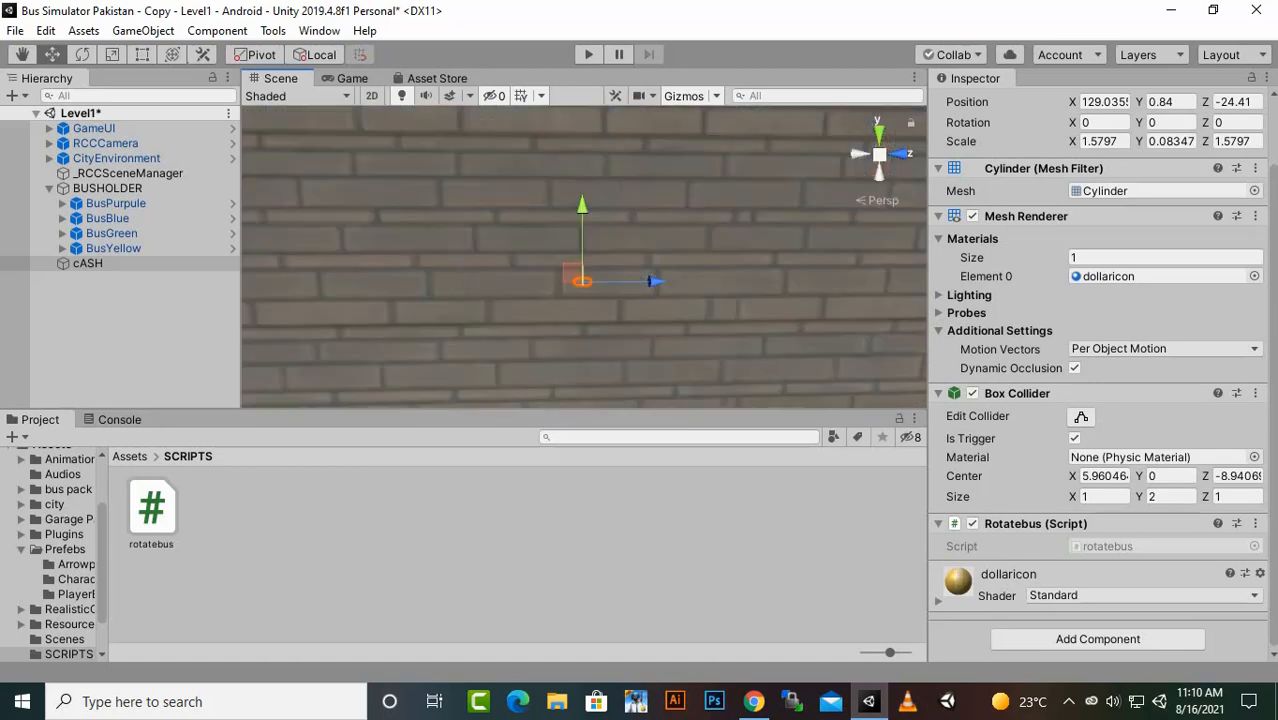
scroll(584, 257, down, 3)
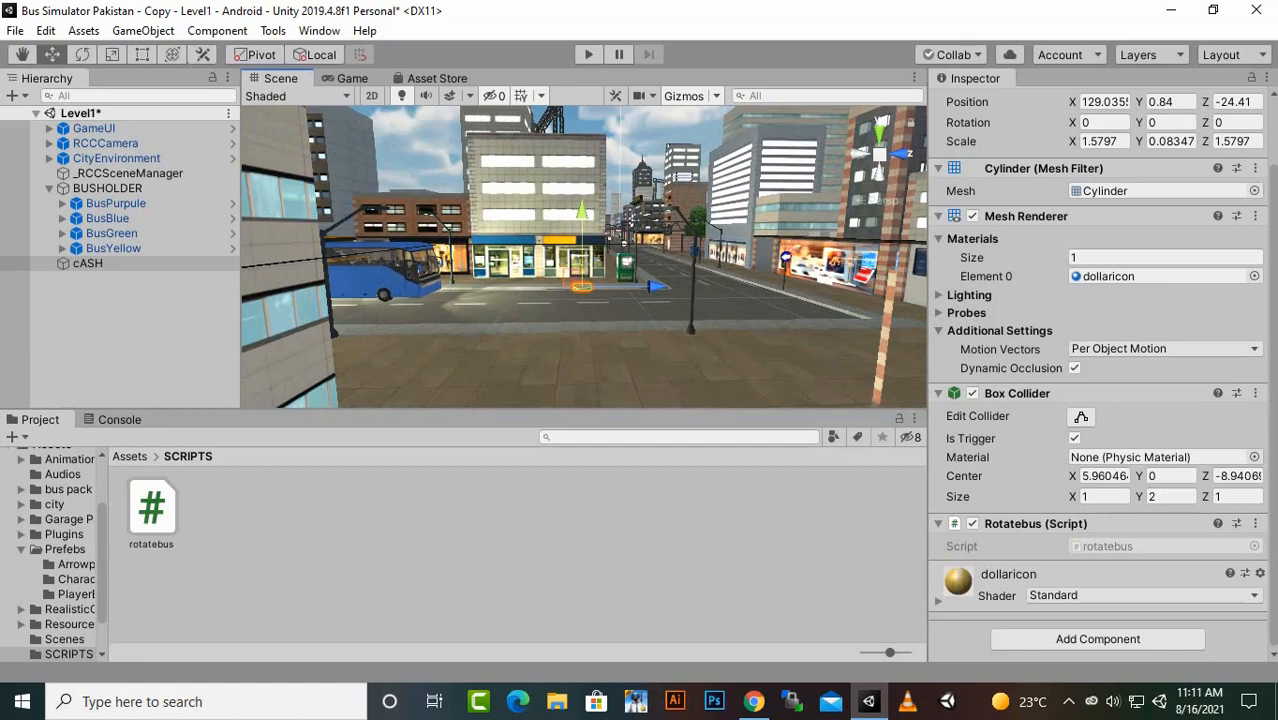
click(1068, 702)
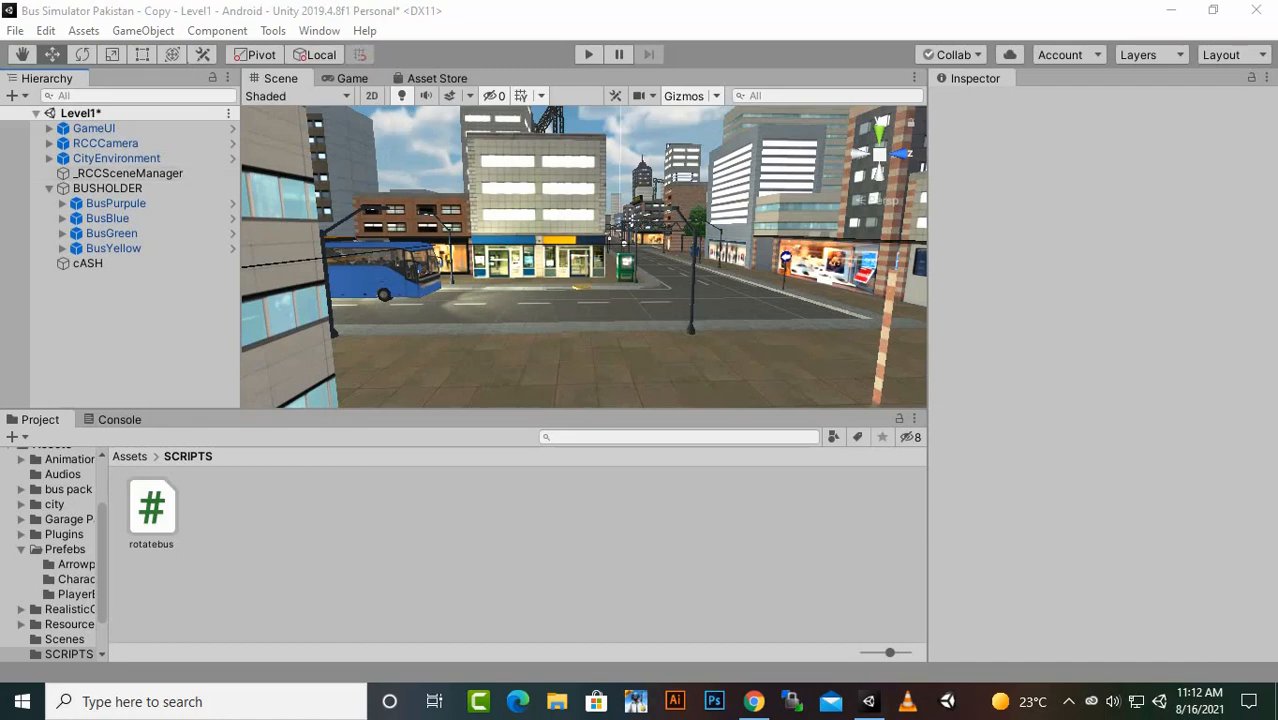
scroll(584, 257, down, 10)
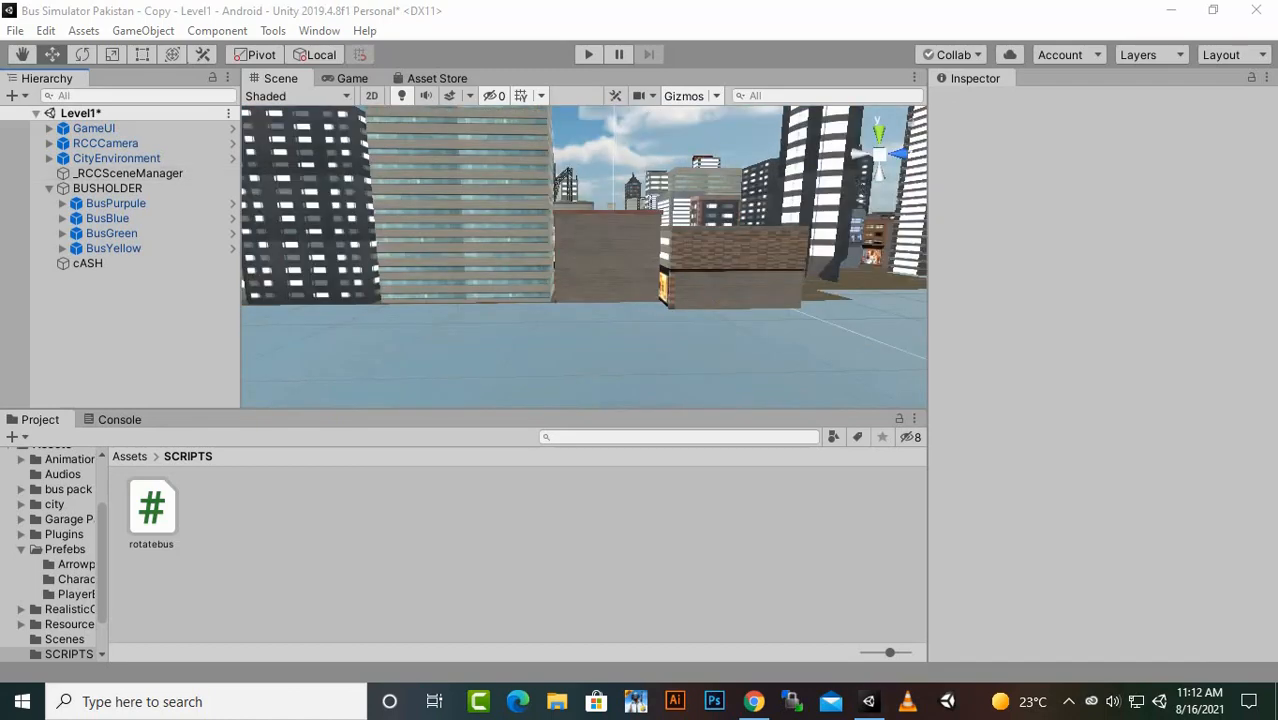
scroll(584, 257, up, 10)
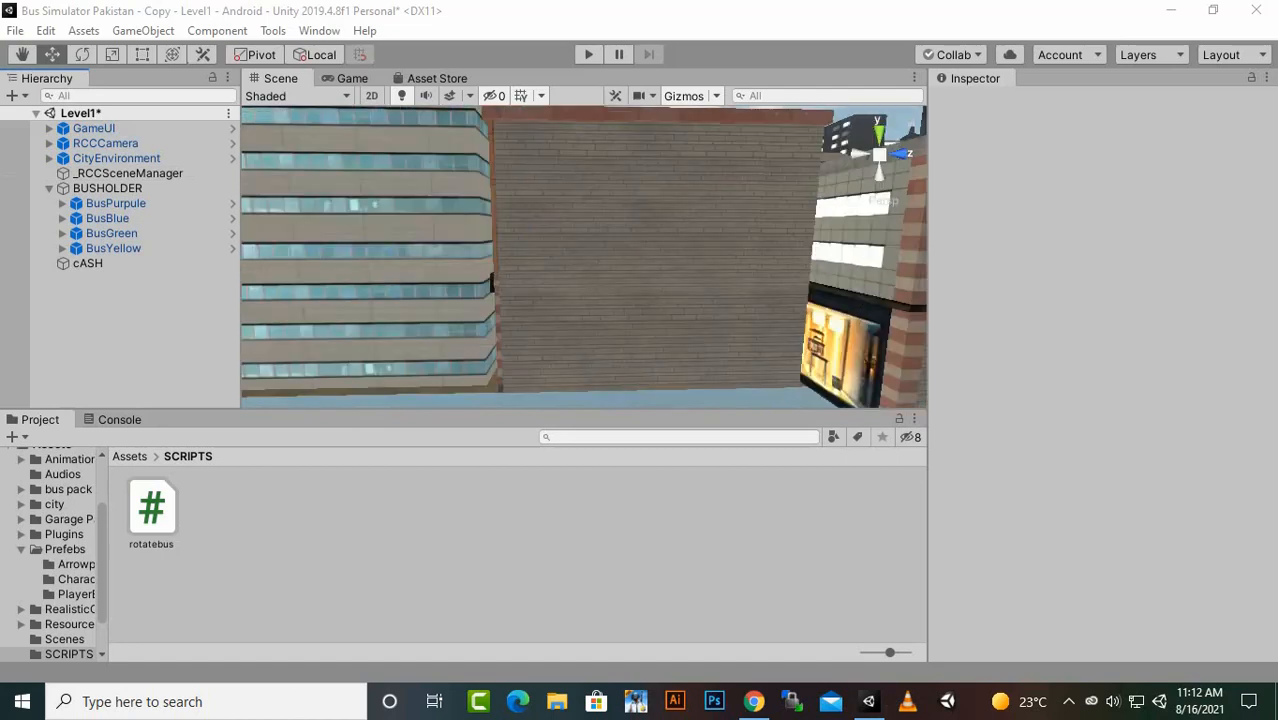
right_click(144, 299)
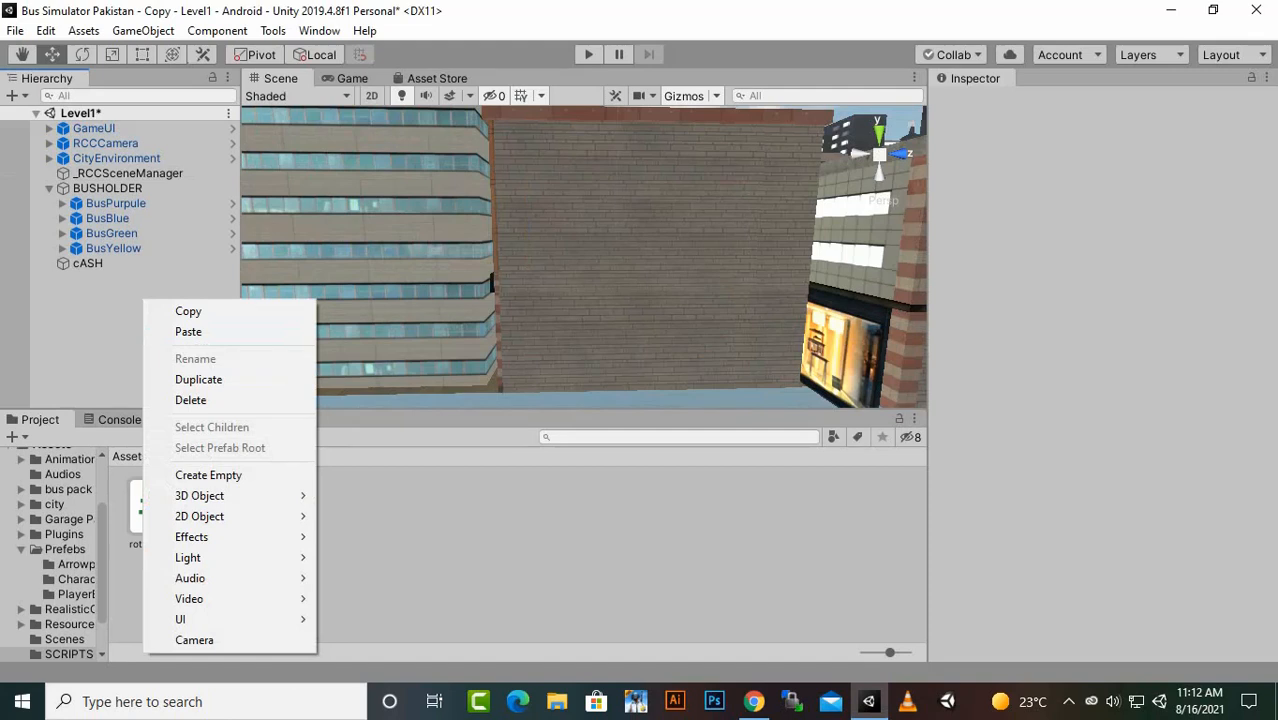
key(Escape)
right_click(91, 299)
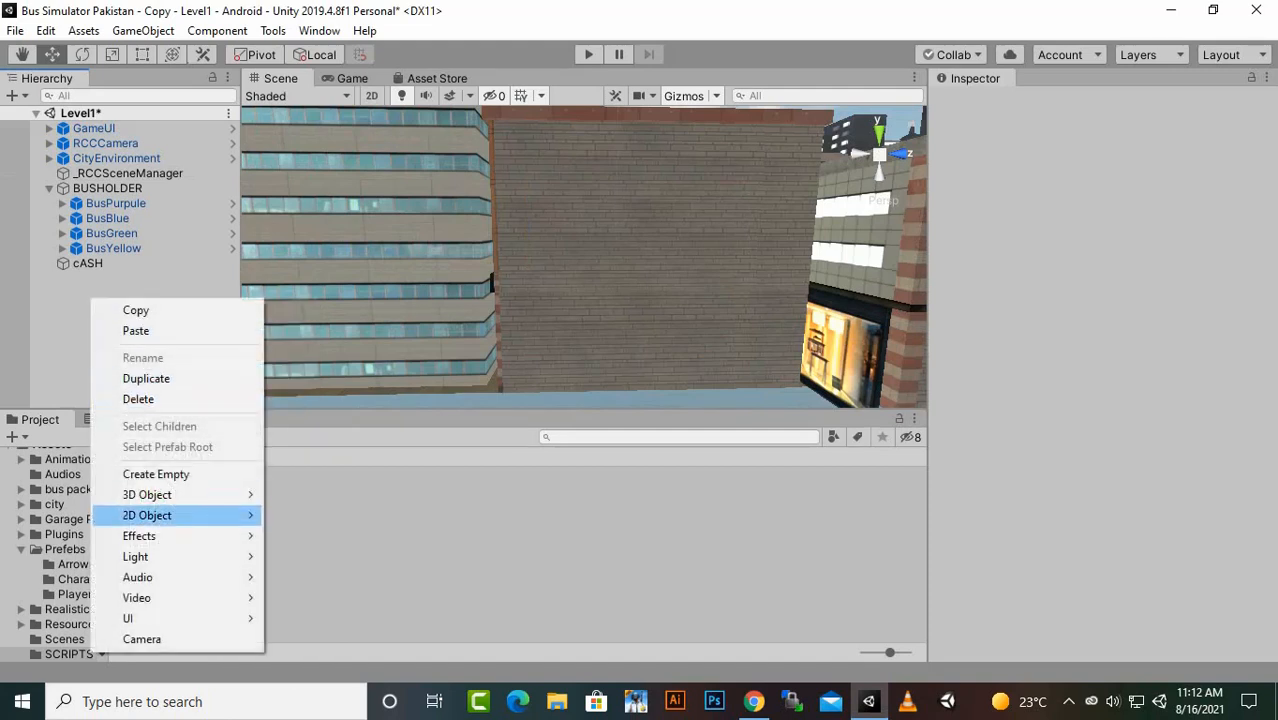
key(Escape)
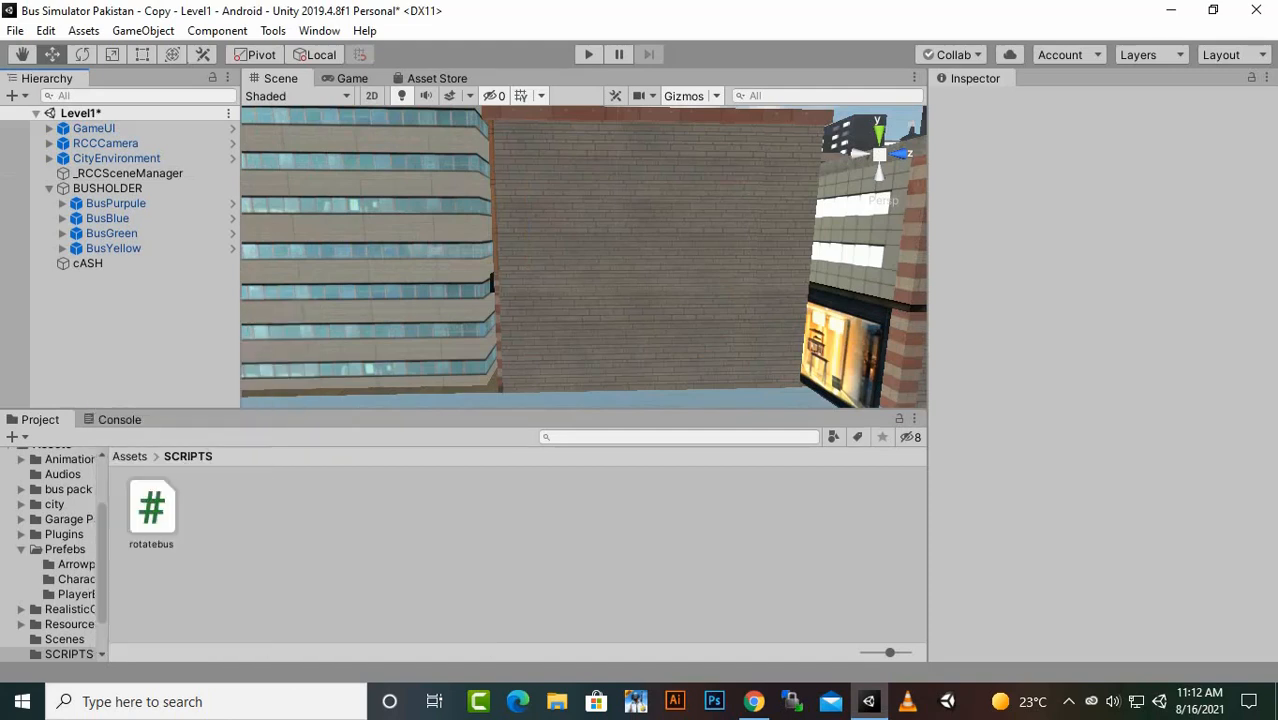
- Inspect the tag, Rigidbody and Box Collider setup of the buses under BUSHOLDER
click(20, 204)
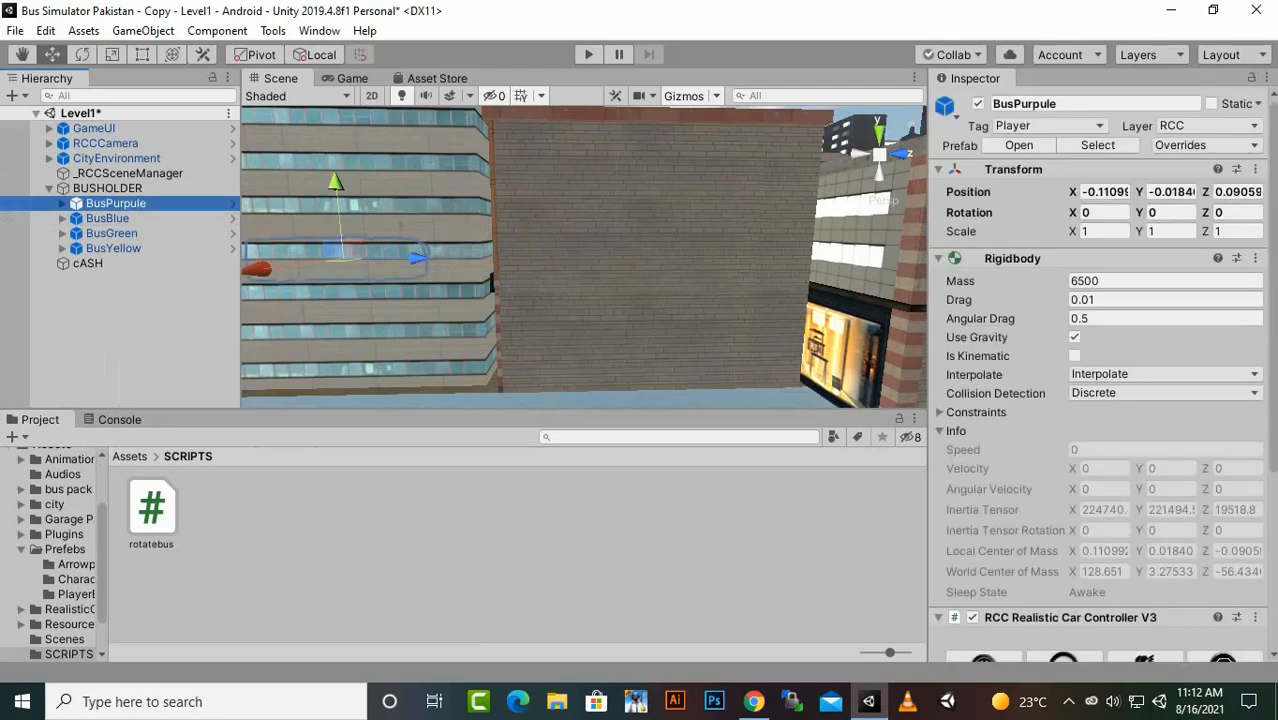
scroll(1100, 370, down, 5)
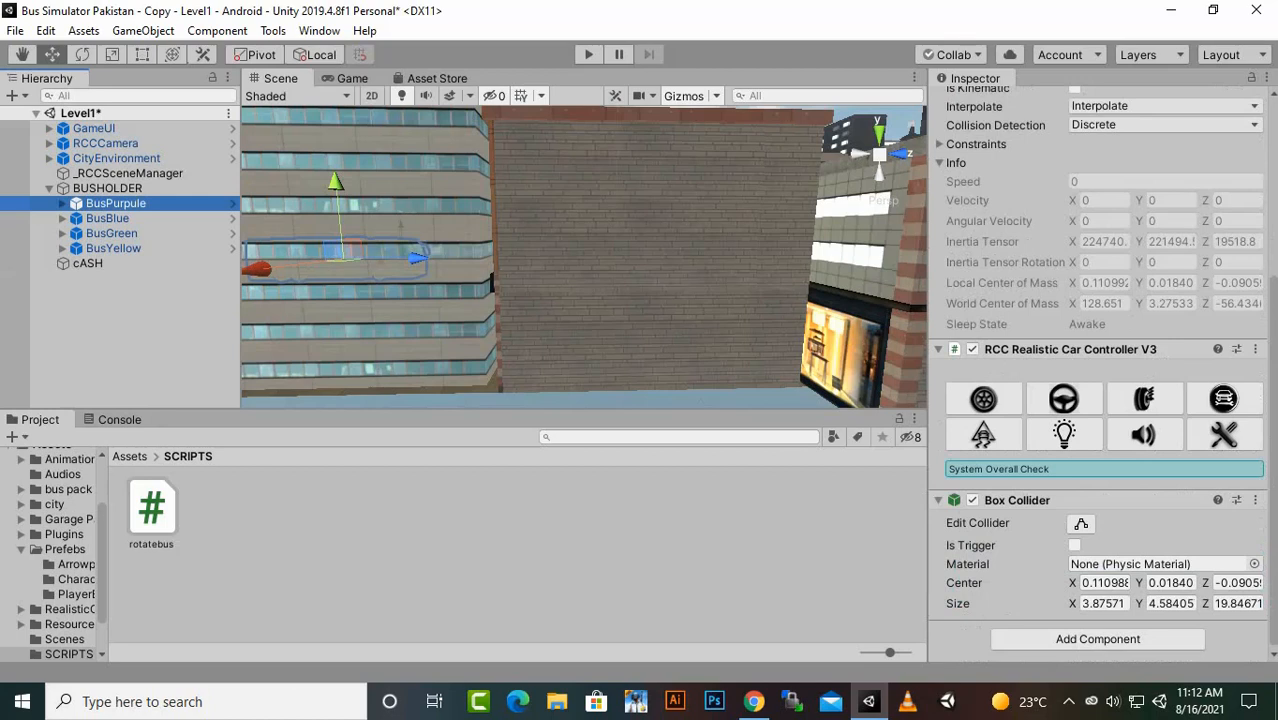
click(135, 335)
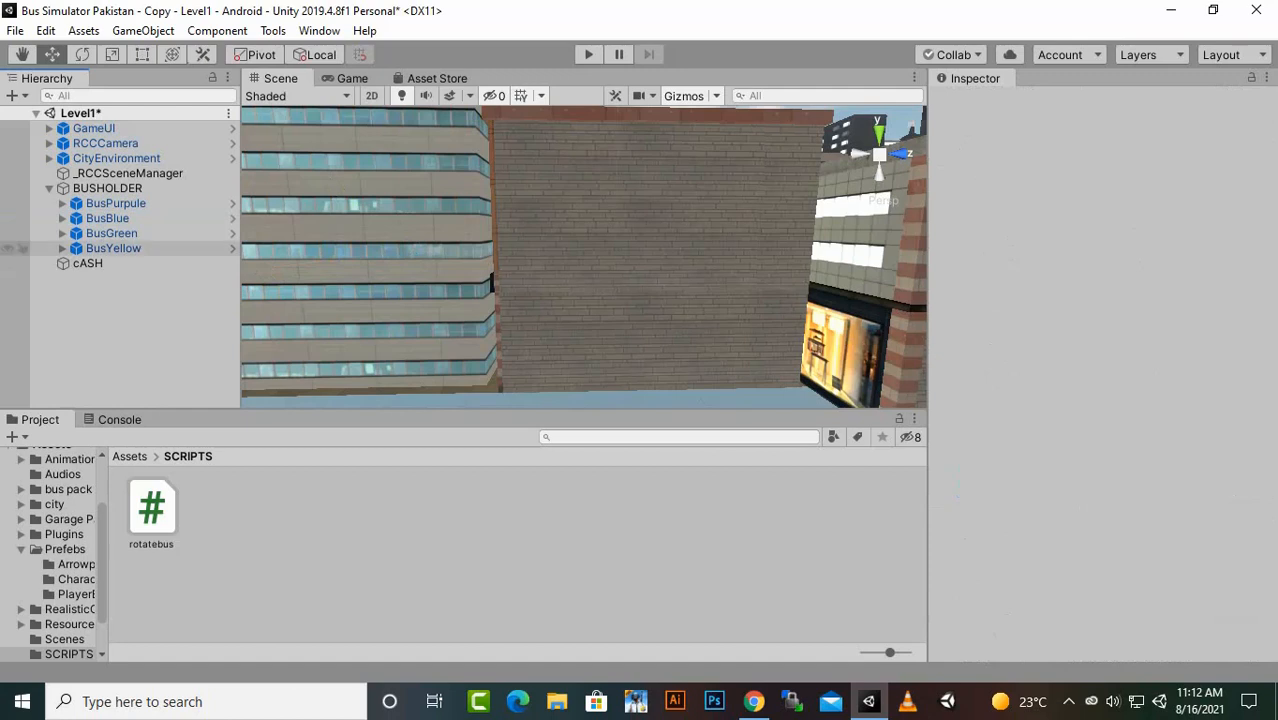
click(30, 204)
click(108, 218)
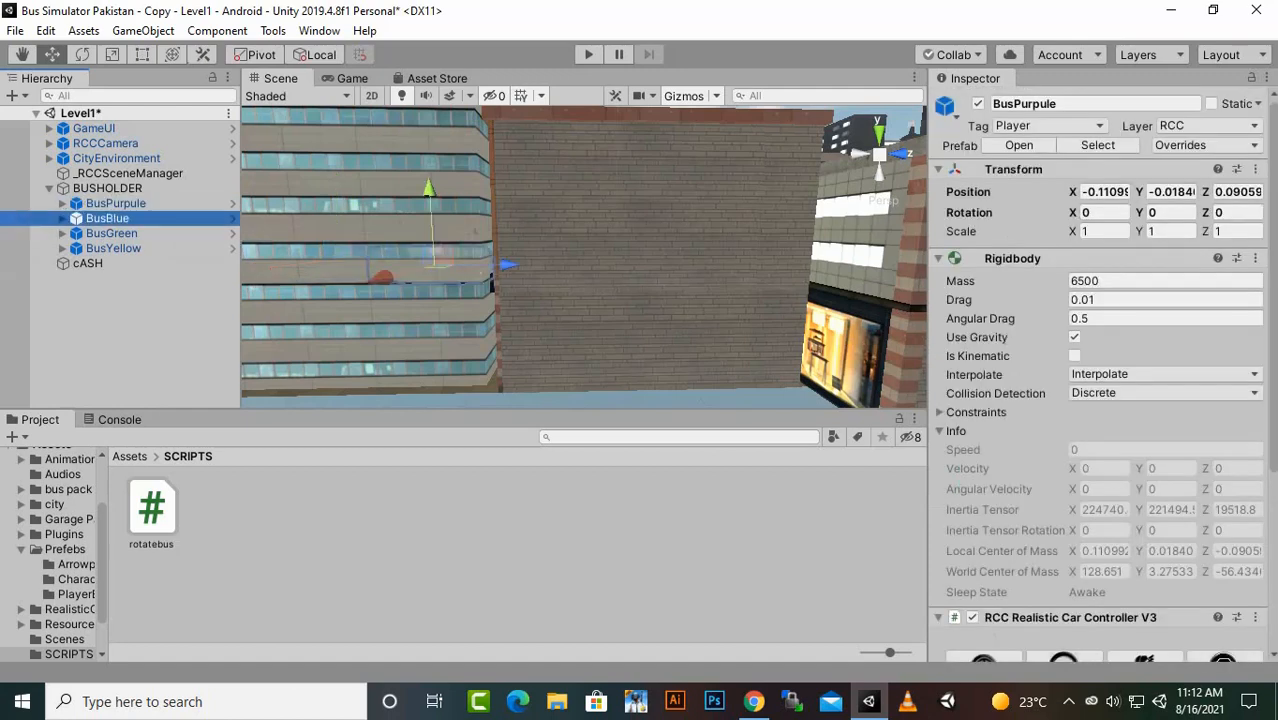
click(111, 233)
click(113, 248)
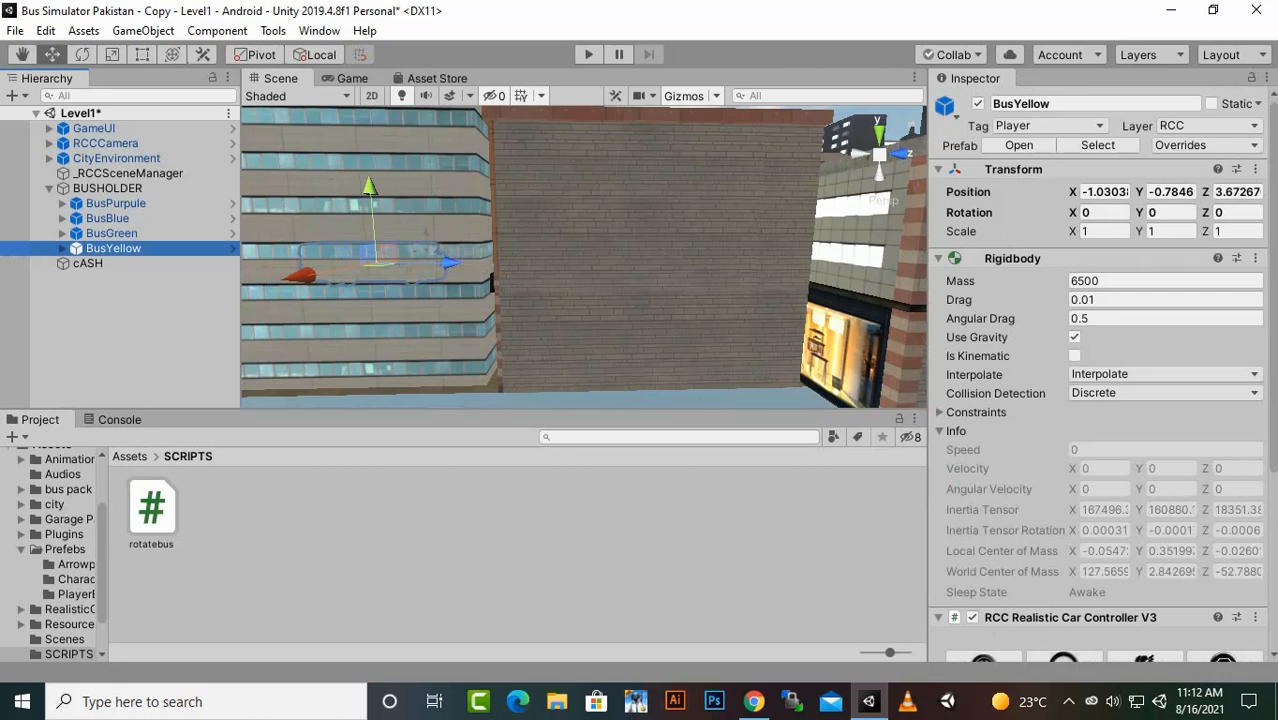
- Add a UI Canvas at the root of the Level1 scene
click(128, 303)
right_click(128, 303)
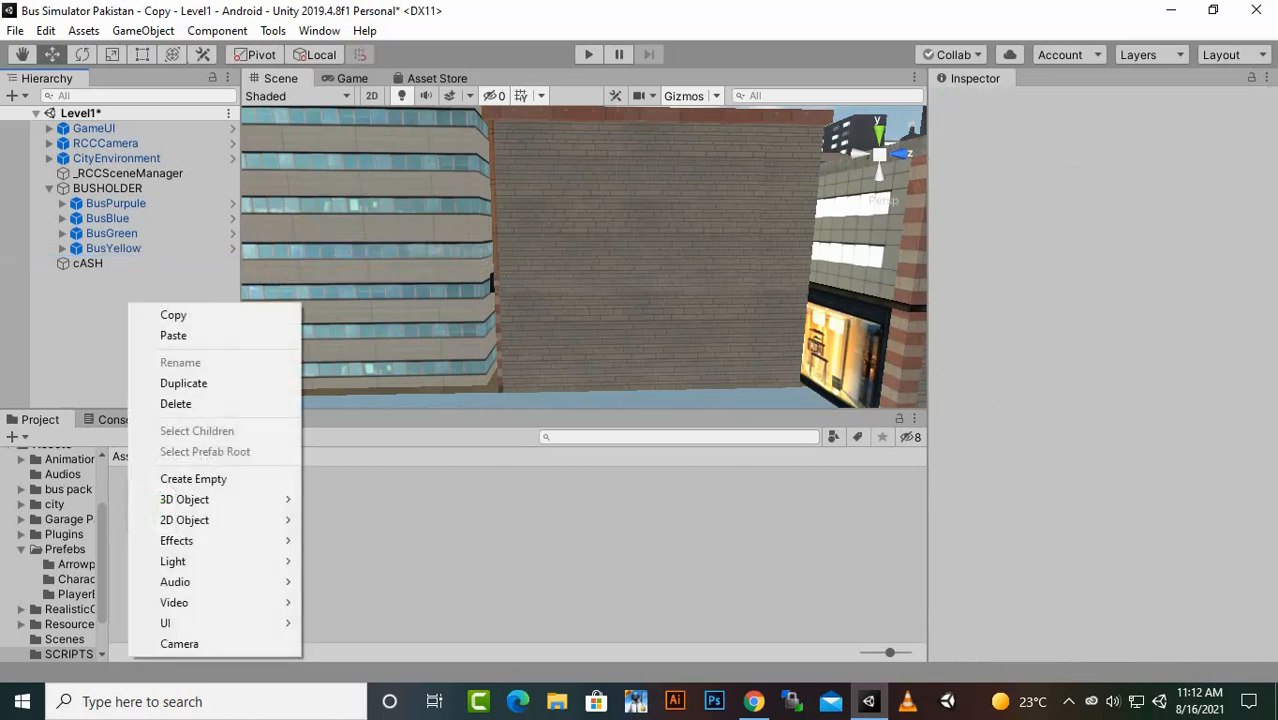
mouse_move(200, 623)
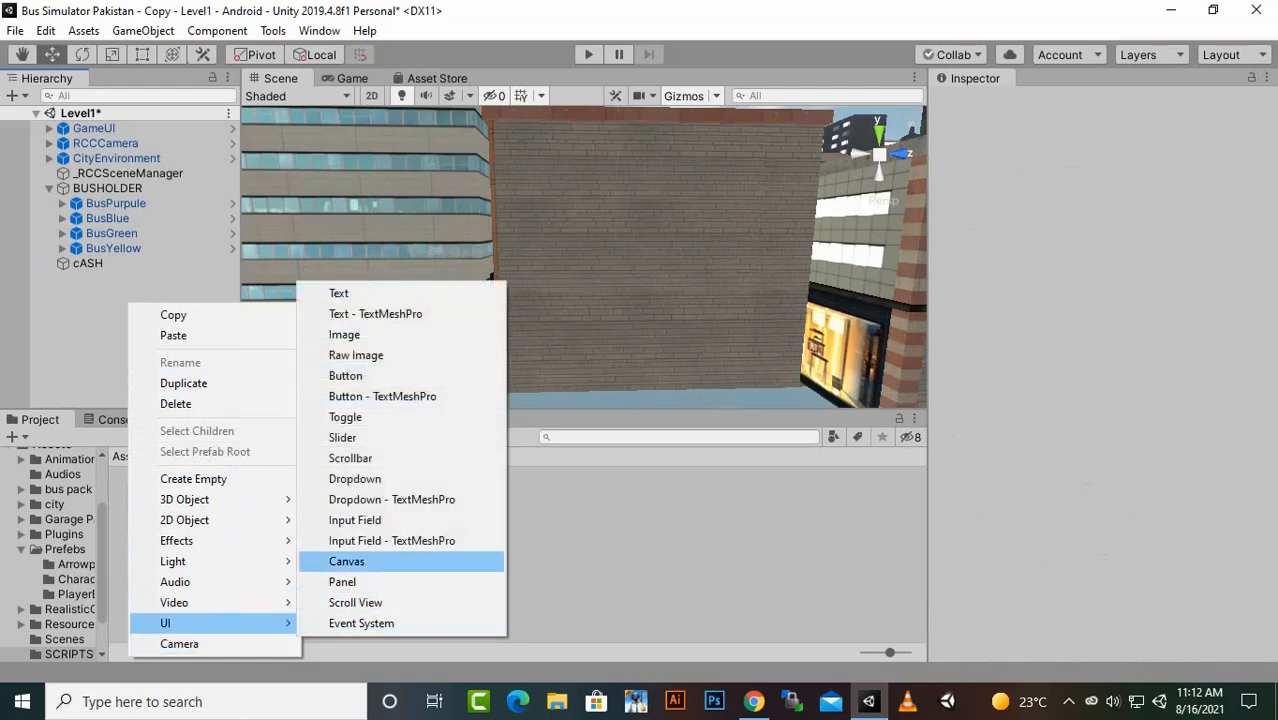
click(346, 561)
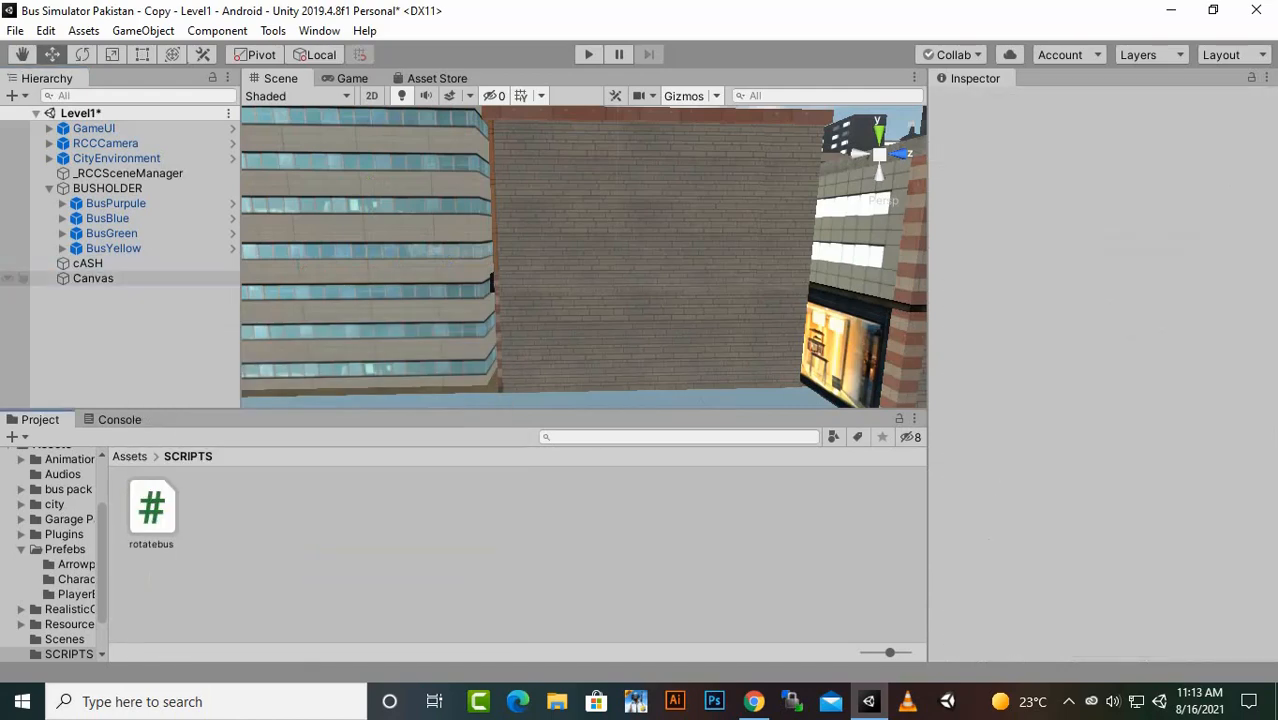
- Rename the new Canvas to CashUI
right_click(90, 279)
click(141, 339)
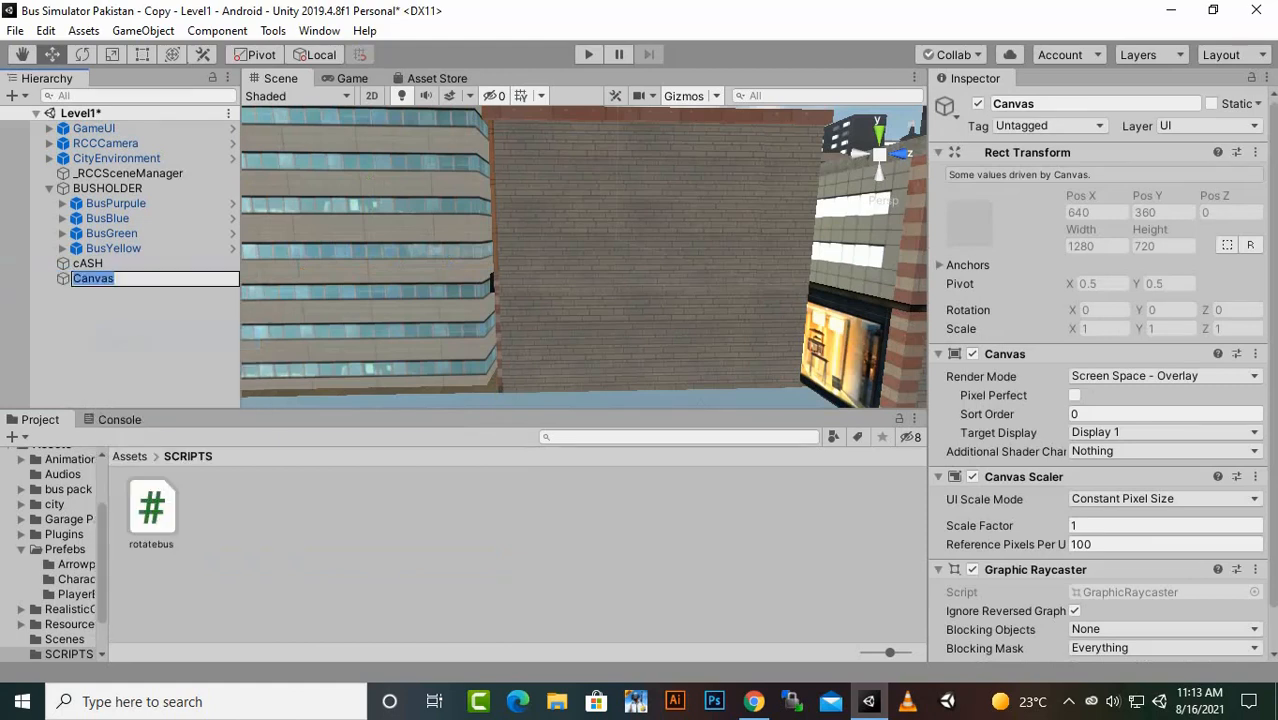
text(Cah)
key(BackSpace)
text(shUI)
key(Return)
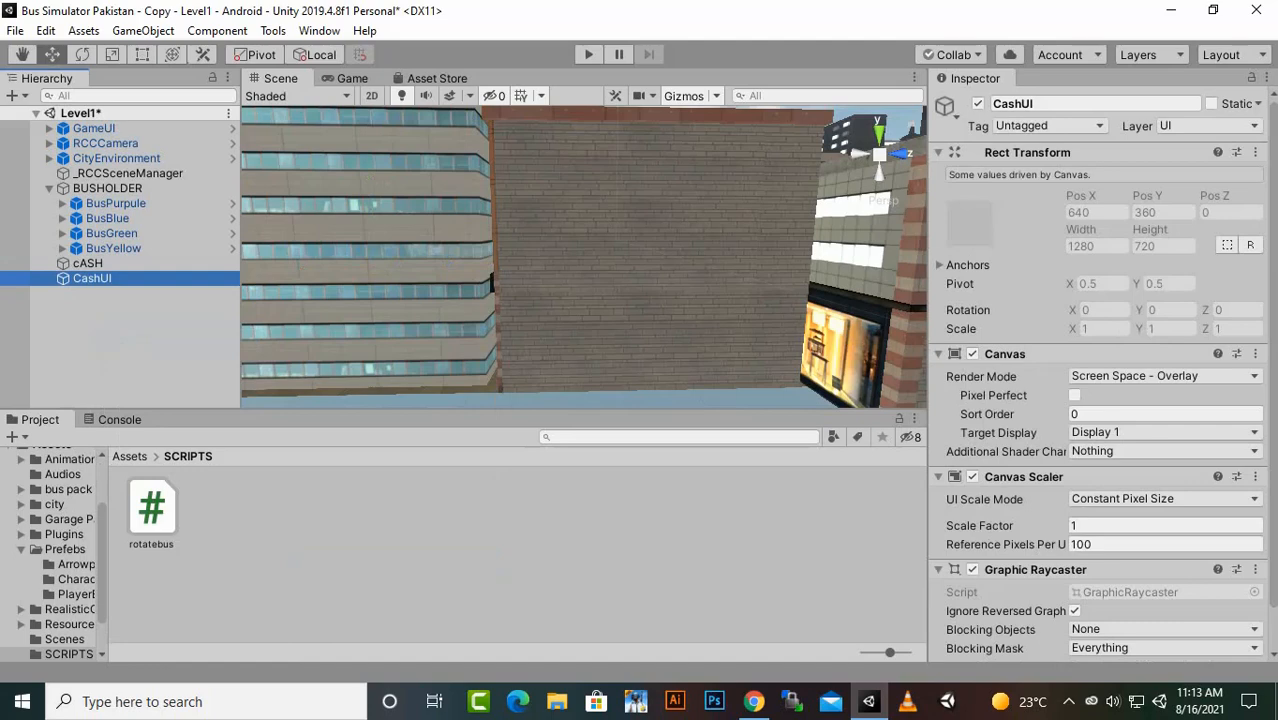
- Frame the CashUI canvas from the front and add a UI Button as its child
key(f)
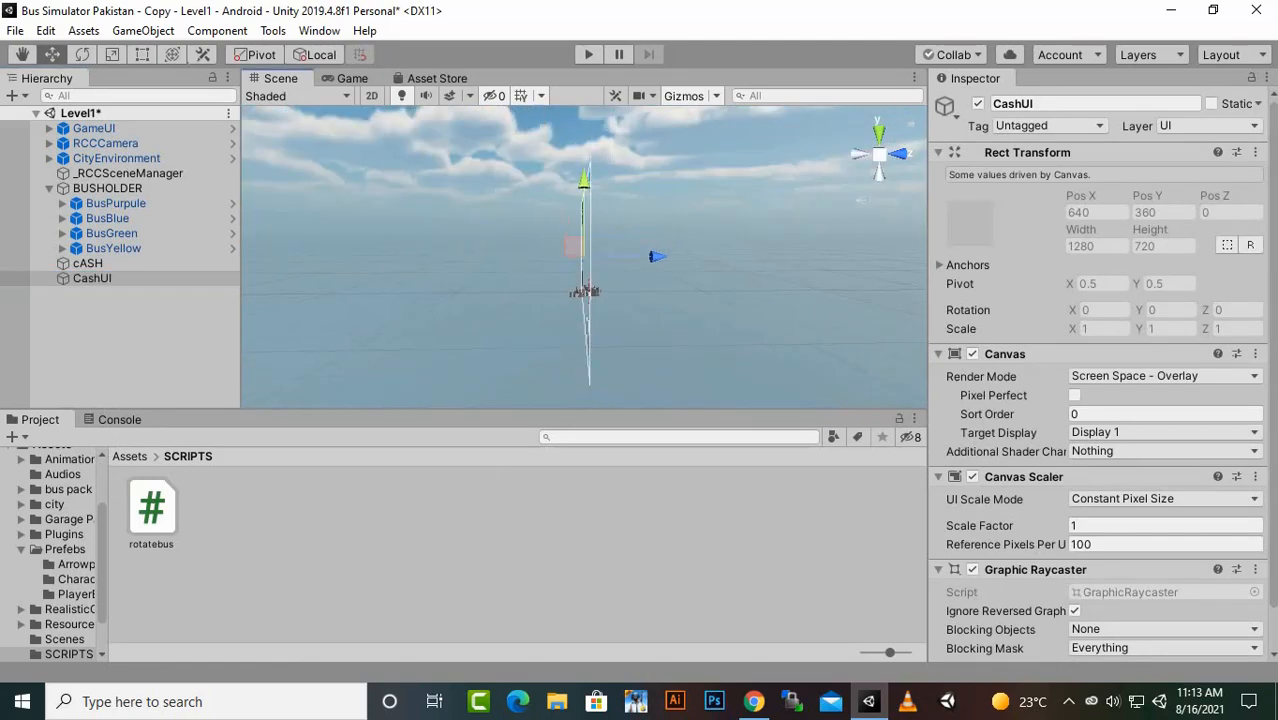
alt+drag(380, 255, 945, 262)
alt+click(950, 262)
alt+drag(720, 260, 650, 258)
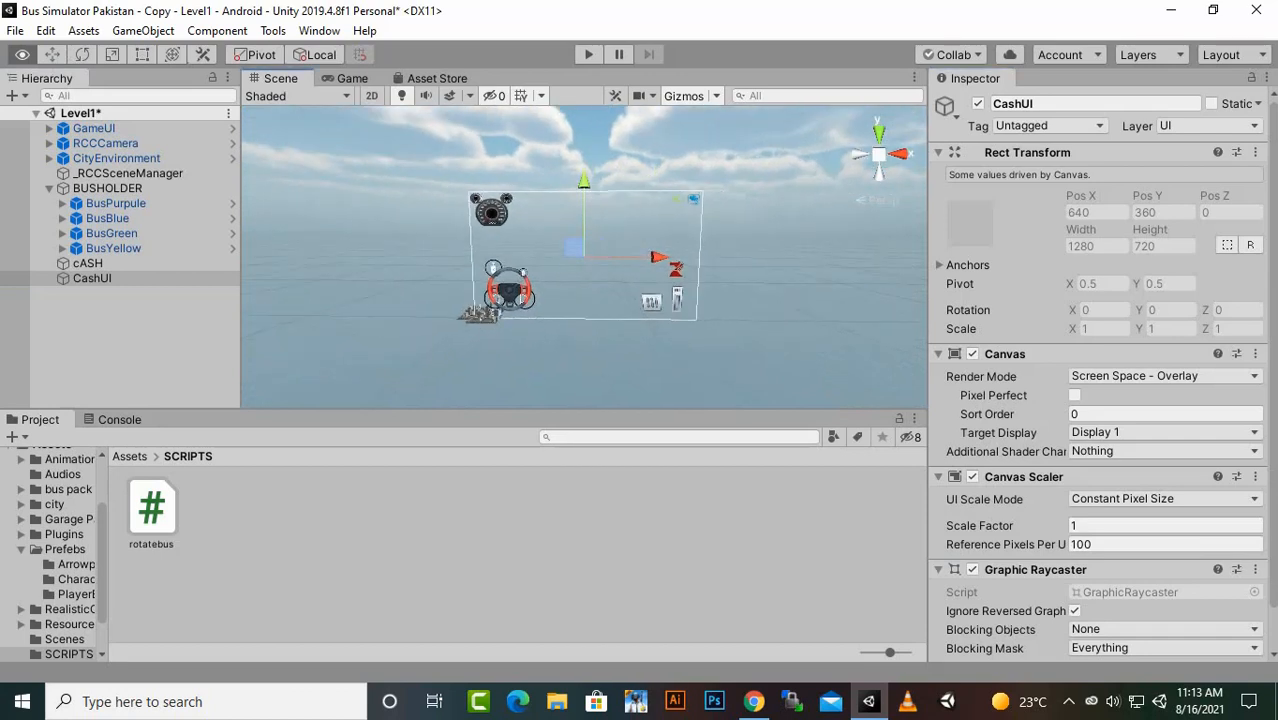
scroll(585, 255, up, 3)
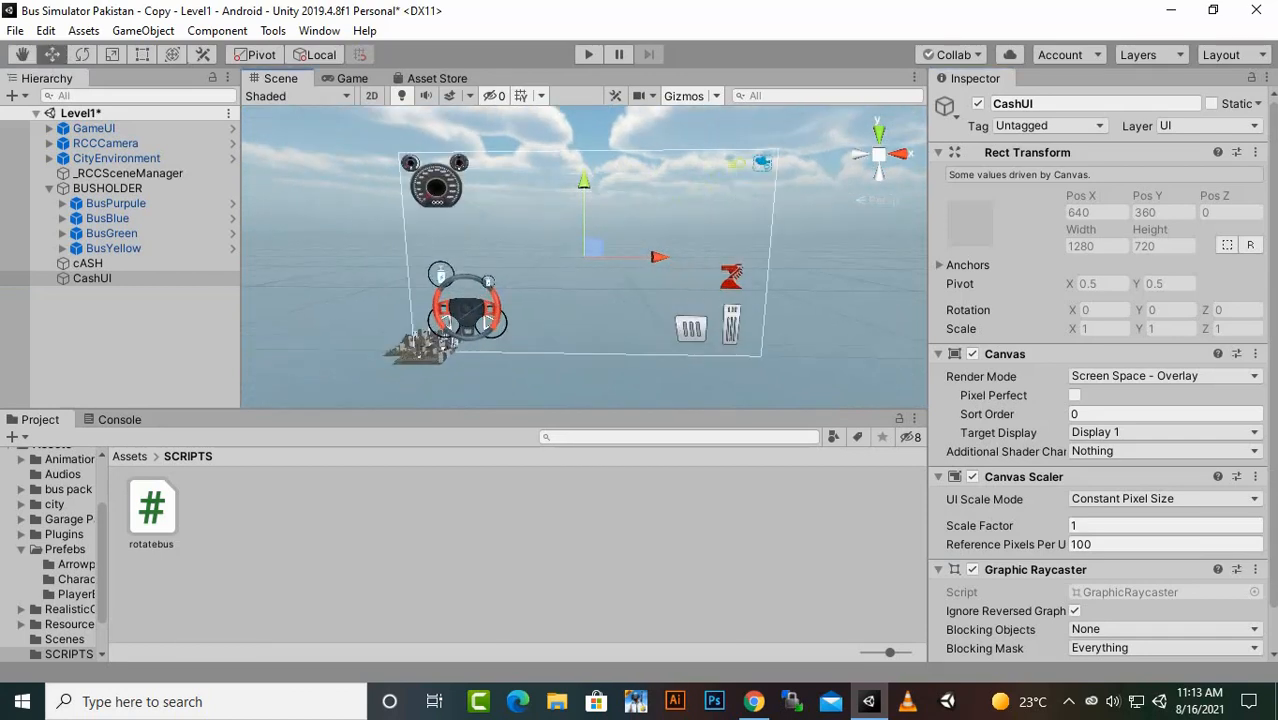
right_click(84, 278)
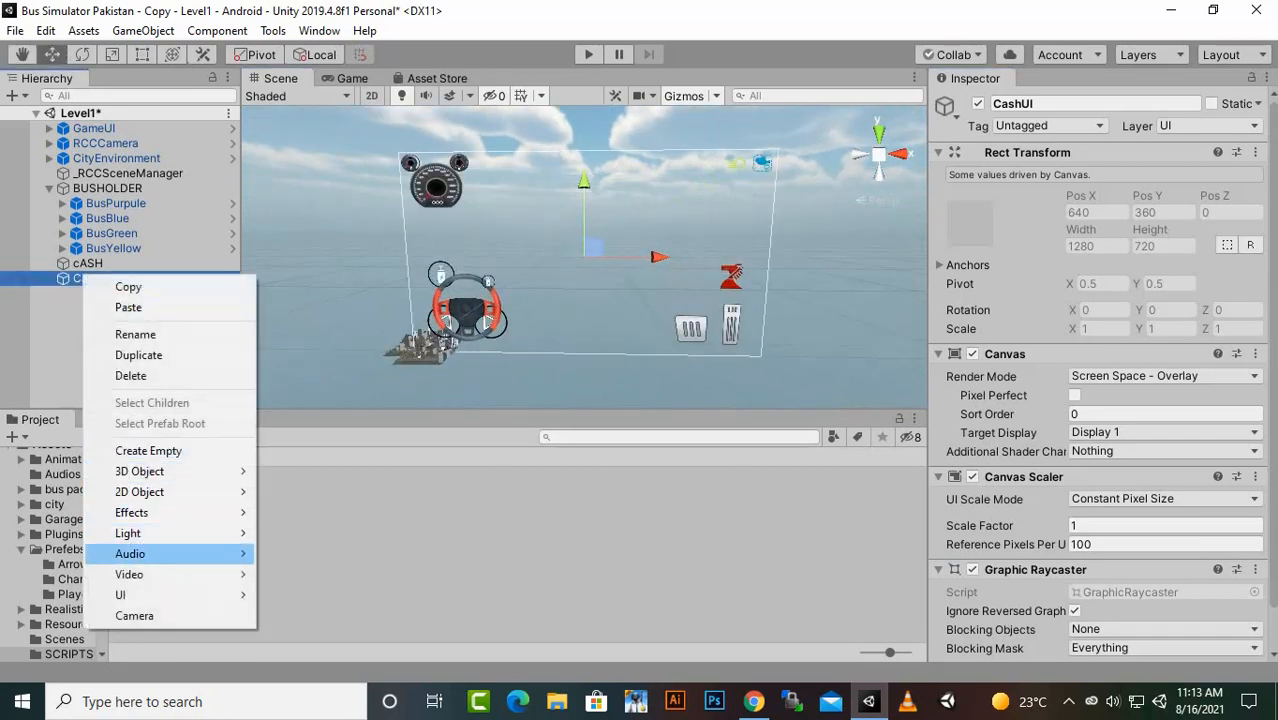
mouse_move(130, 594)
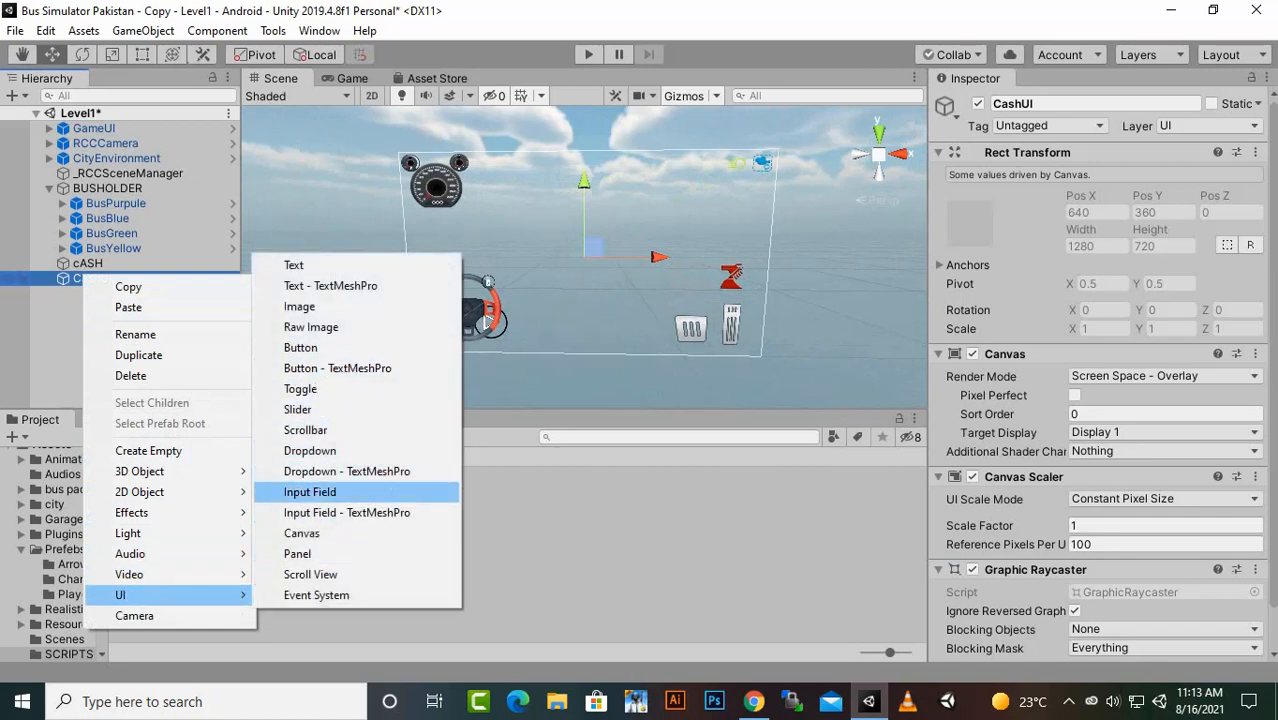
click(300, 347)
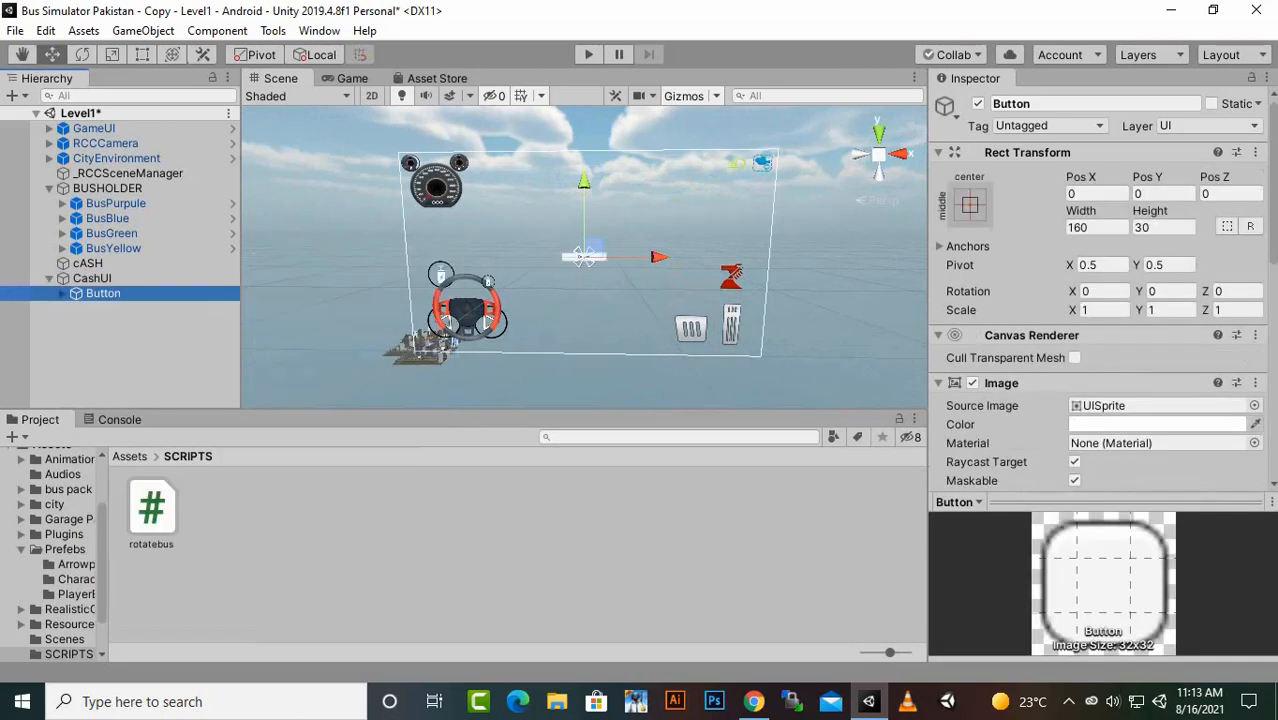
- Assign the dollarbutton sprite from the sprites folder as the Button's source image and check it in the Game view
click(129, 456)
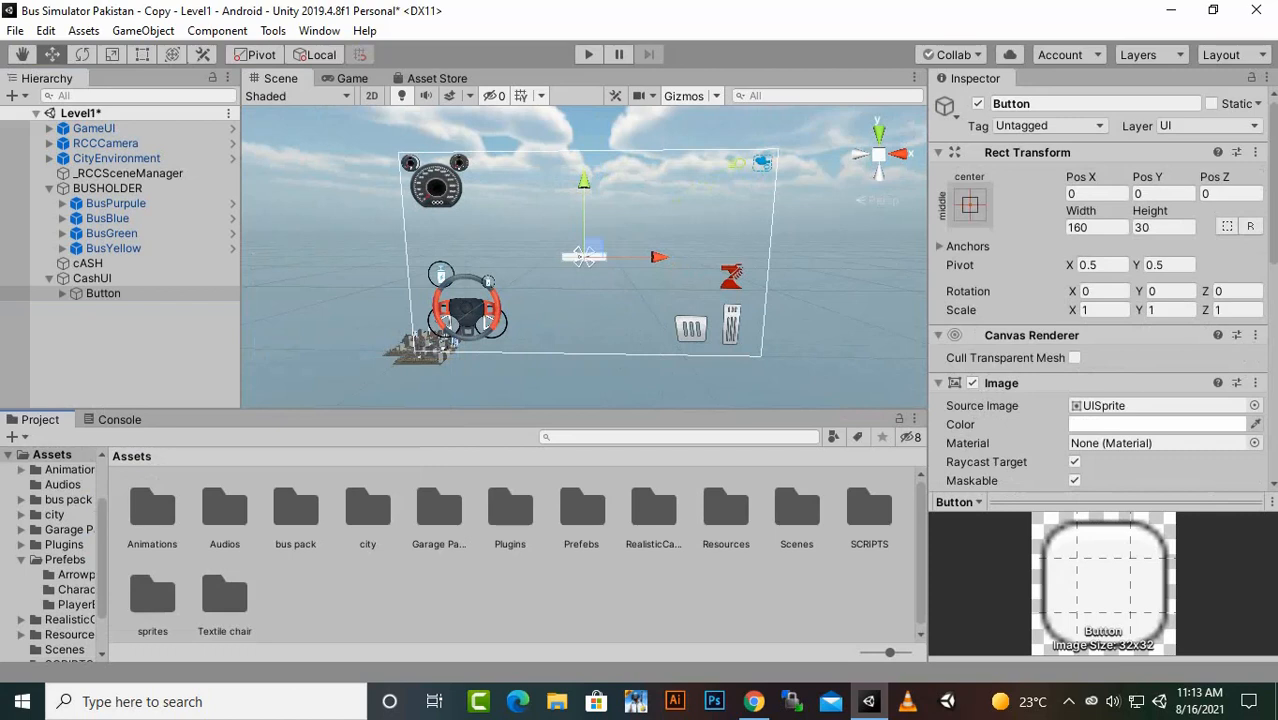
double_click(152, 600)
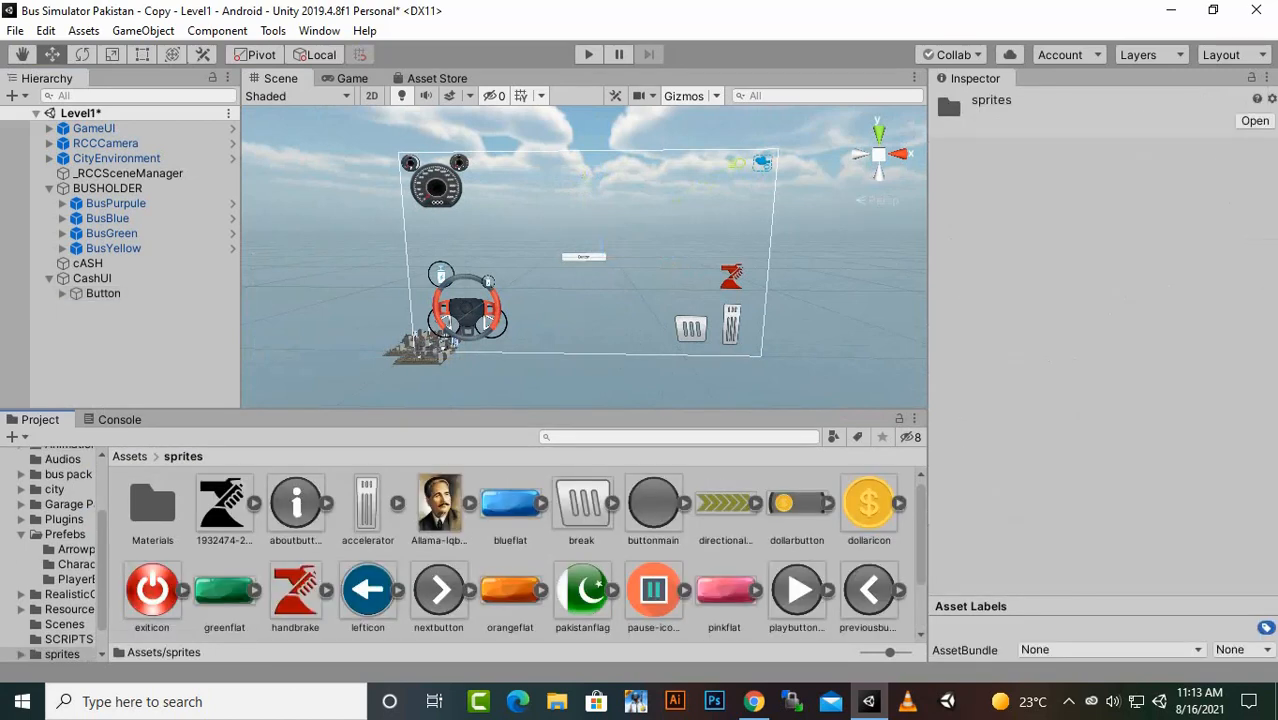
click(103, 294)
drag(869, 505, 1160, 405)
scroll(584, 257, up, 5)
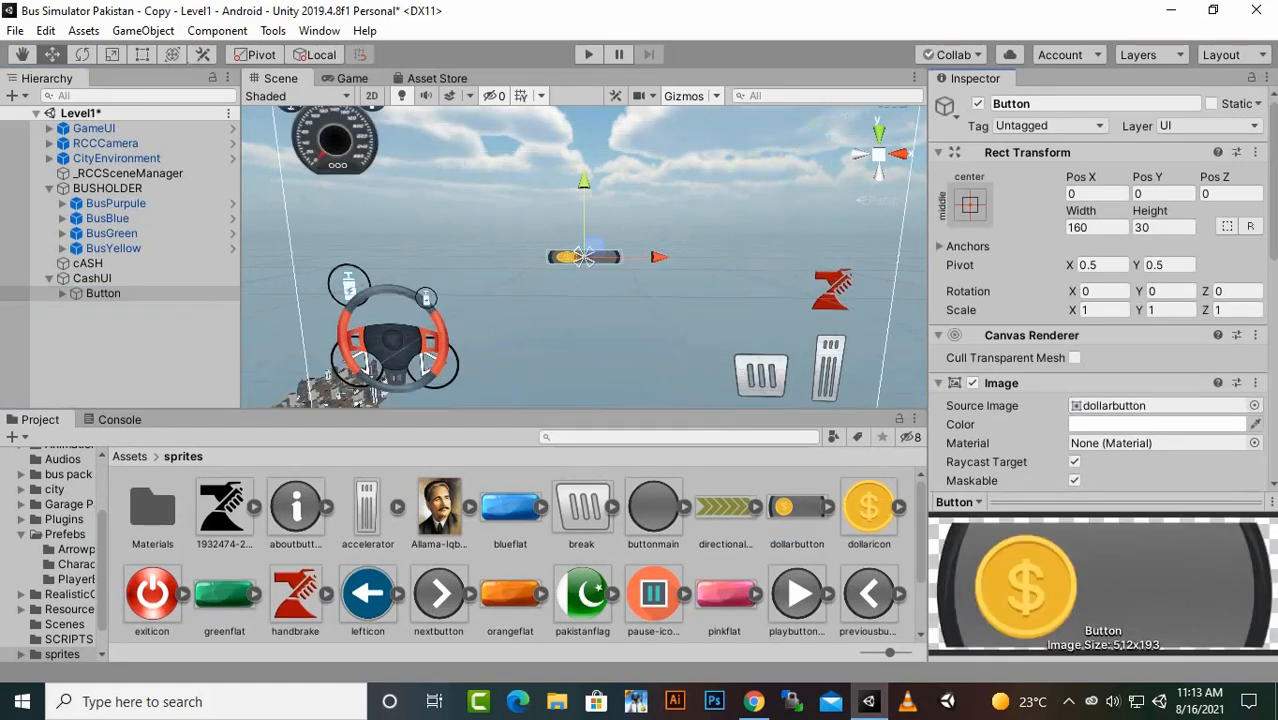
click(352, 78)
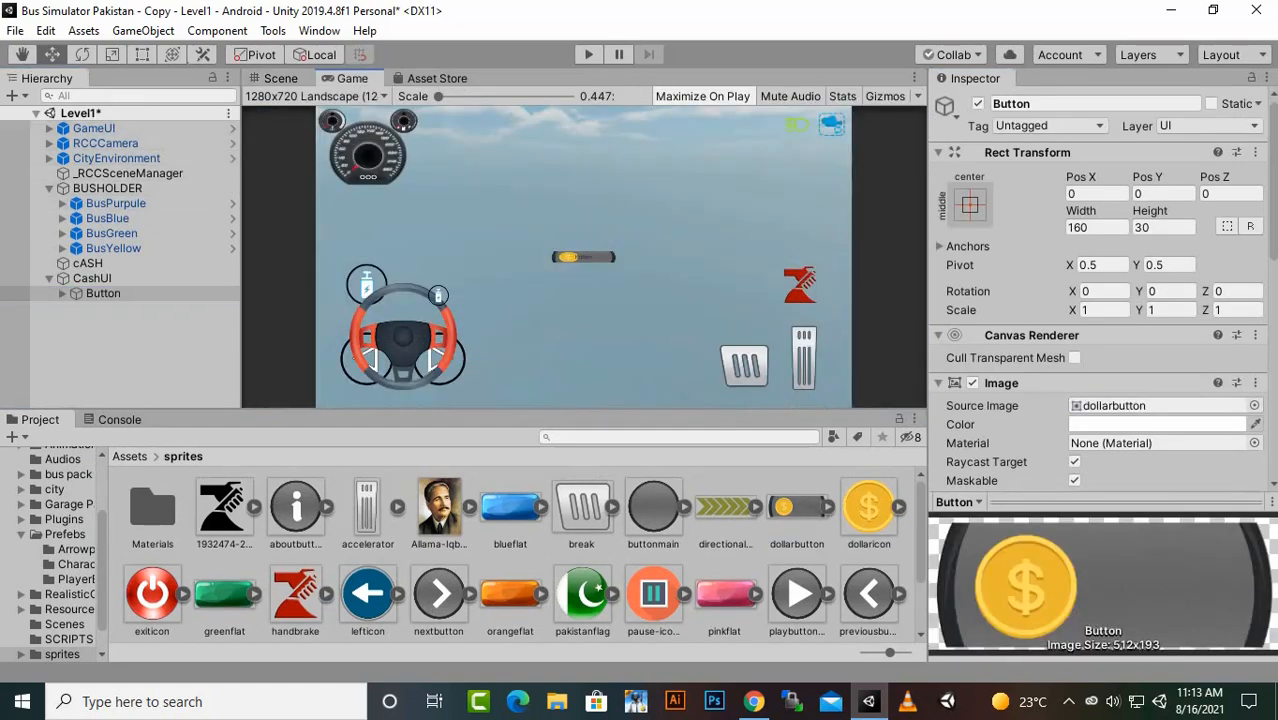
- Enlarge the Button to a scale of about 1.77 in X, 2.37 in Y and 1.39 in Z
click(281, 78)
key(r)
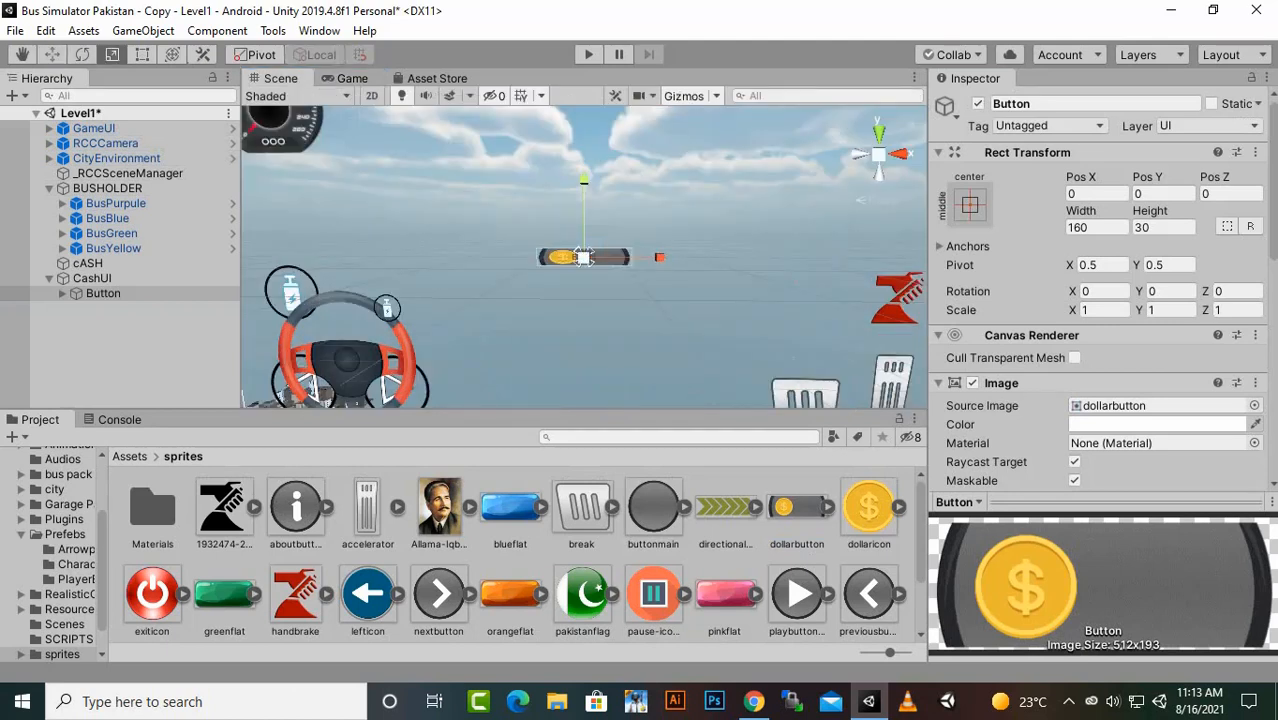
drag(584, 257, 618, 249)
click(598, 249)
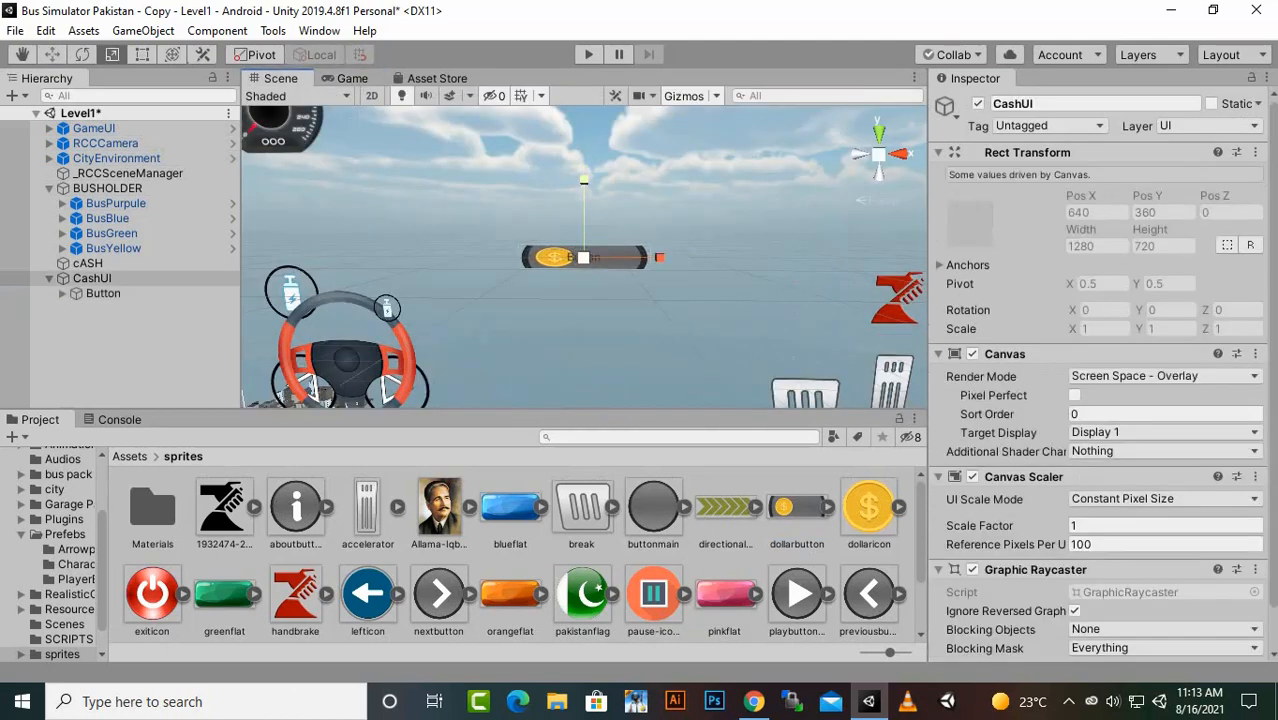
drag(584, 181, 584, 118)
click(103, 293)
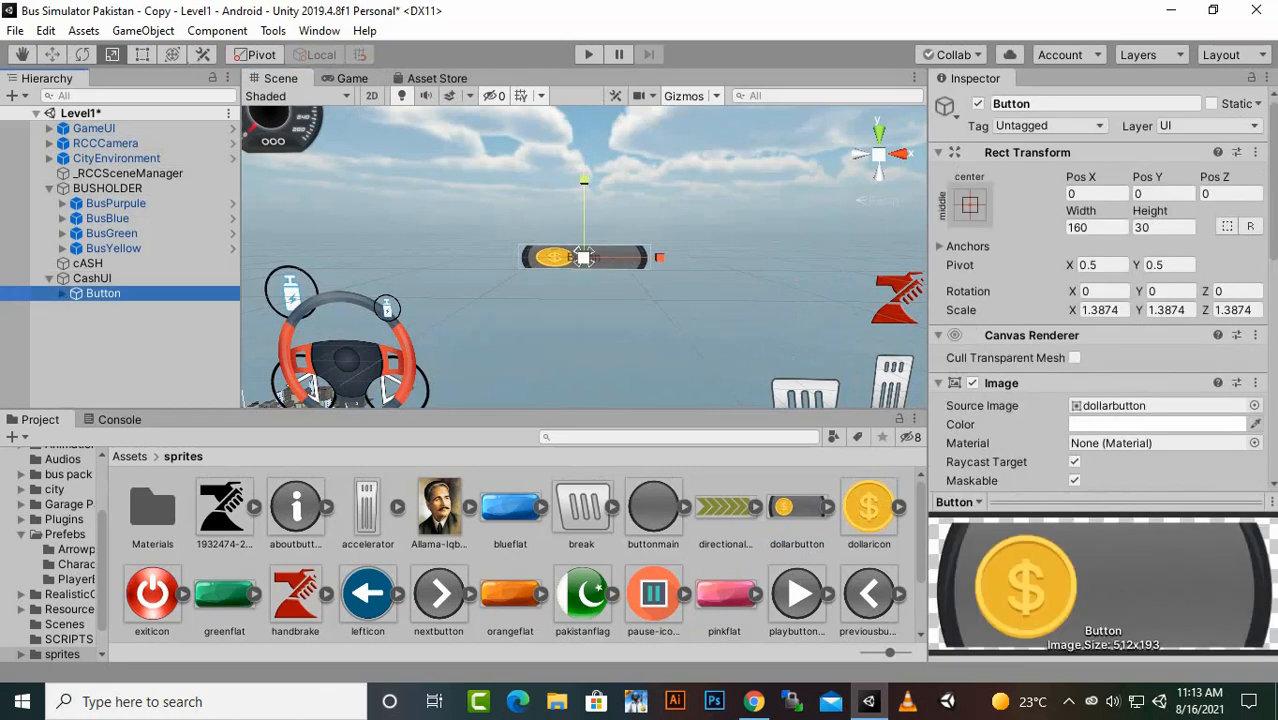
drag(584, 181, 584, 121)
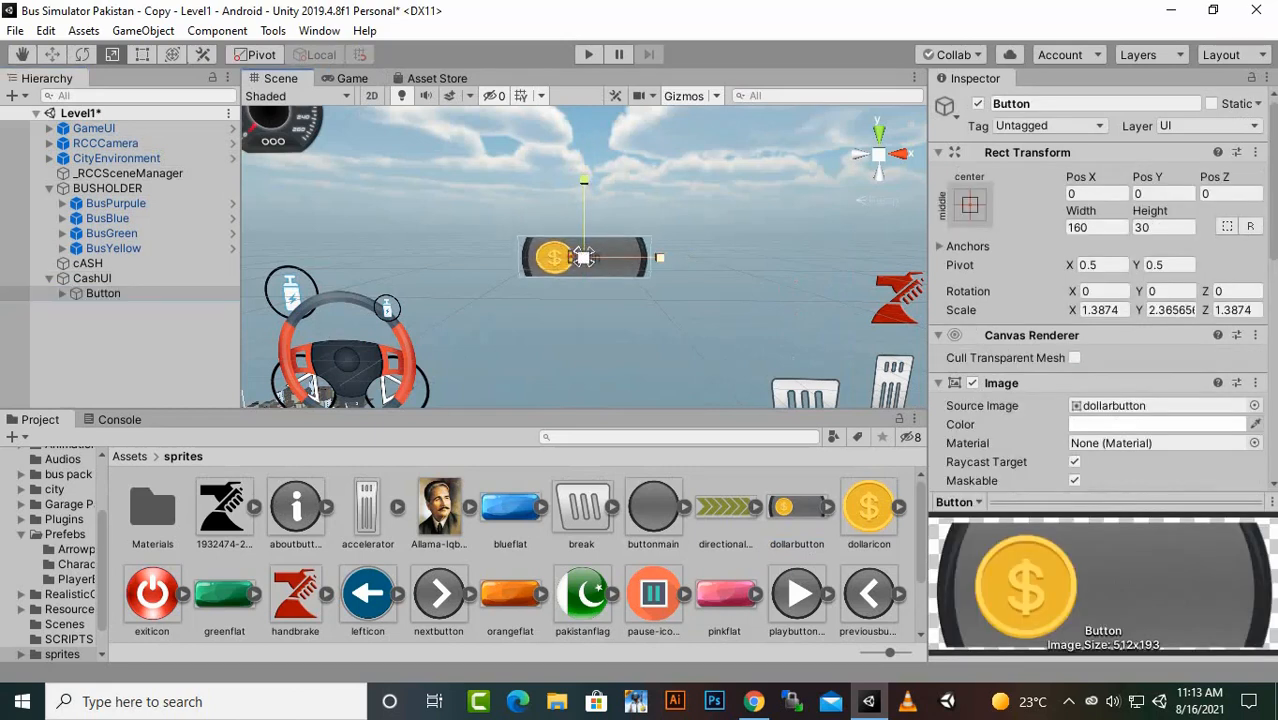
drag(660, 258, 682, 258)
click(352, 78)
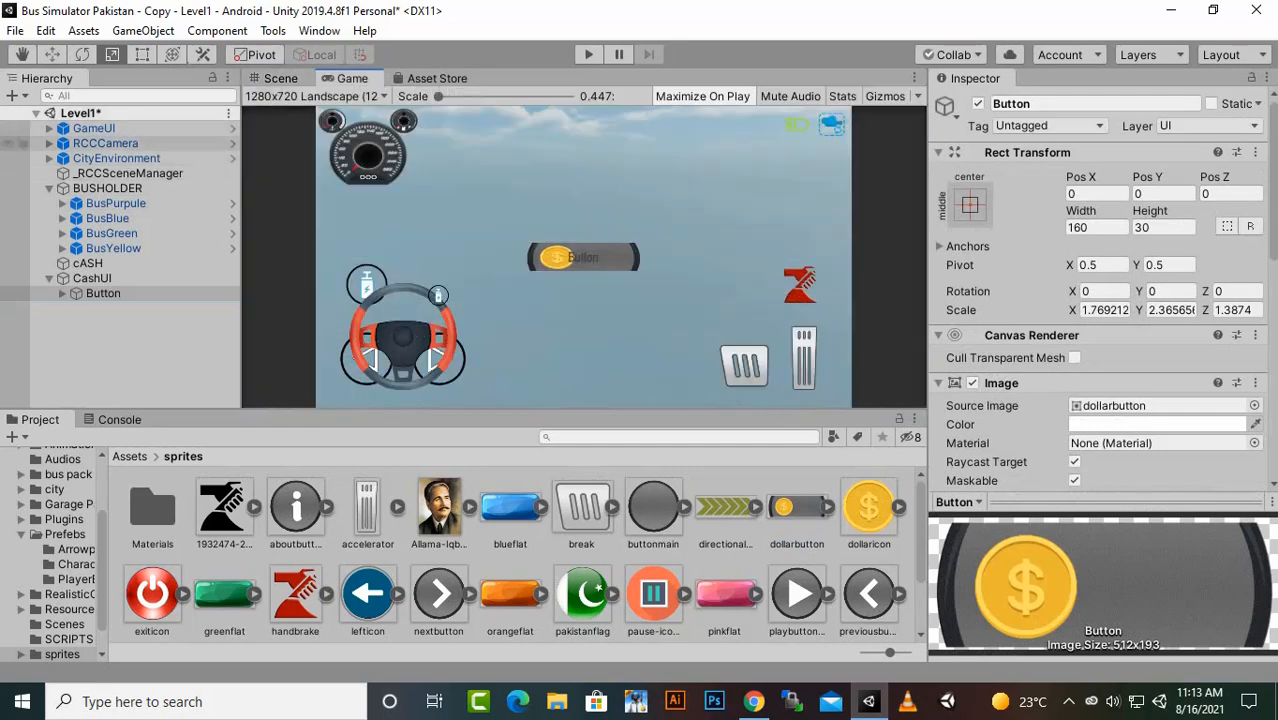
click(125, 332)
right_click(103, 293)
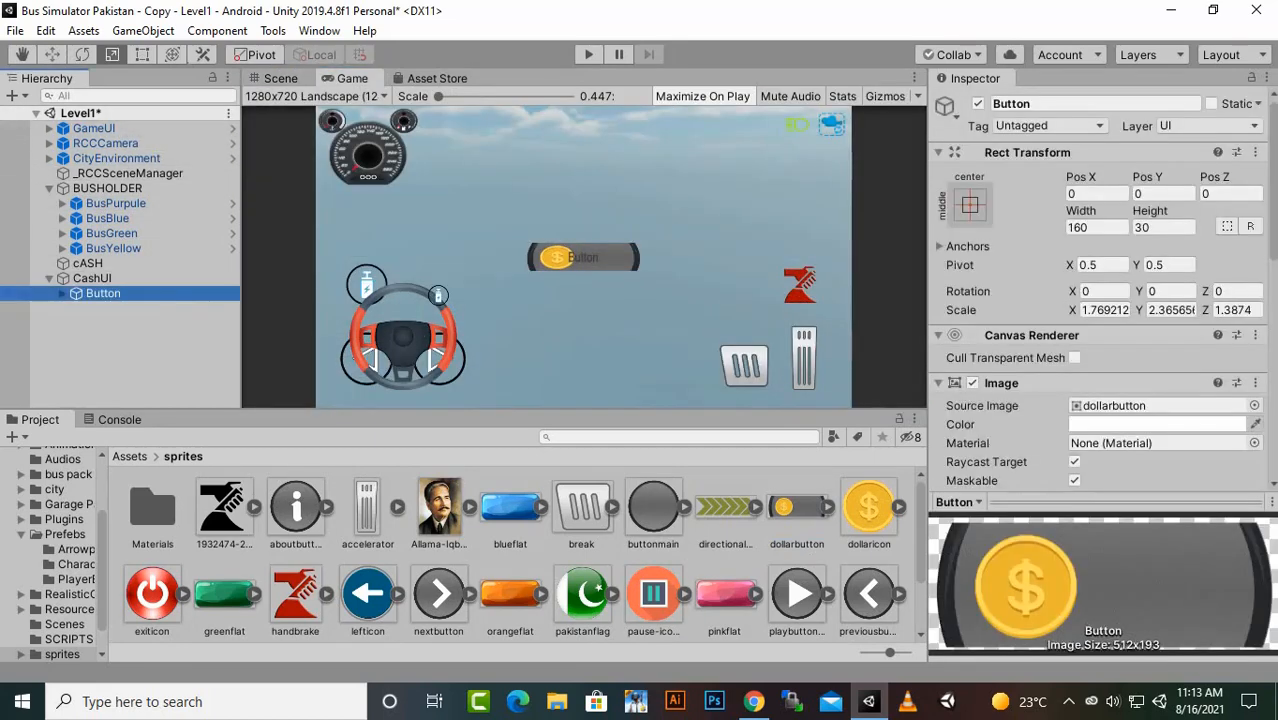
click(150, 351)
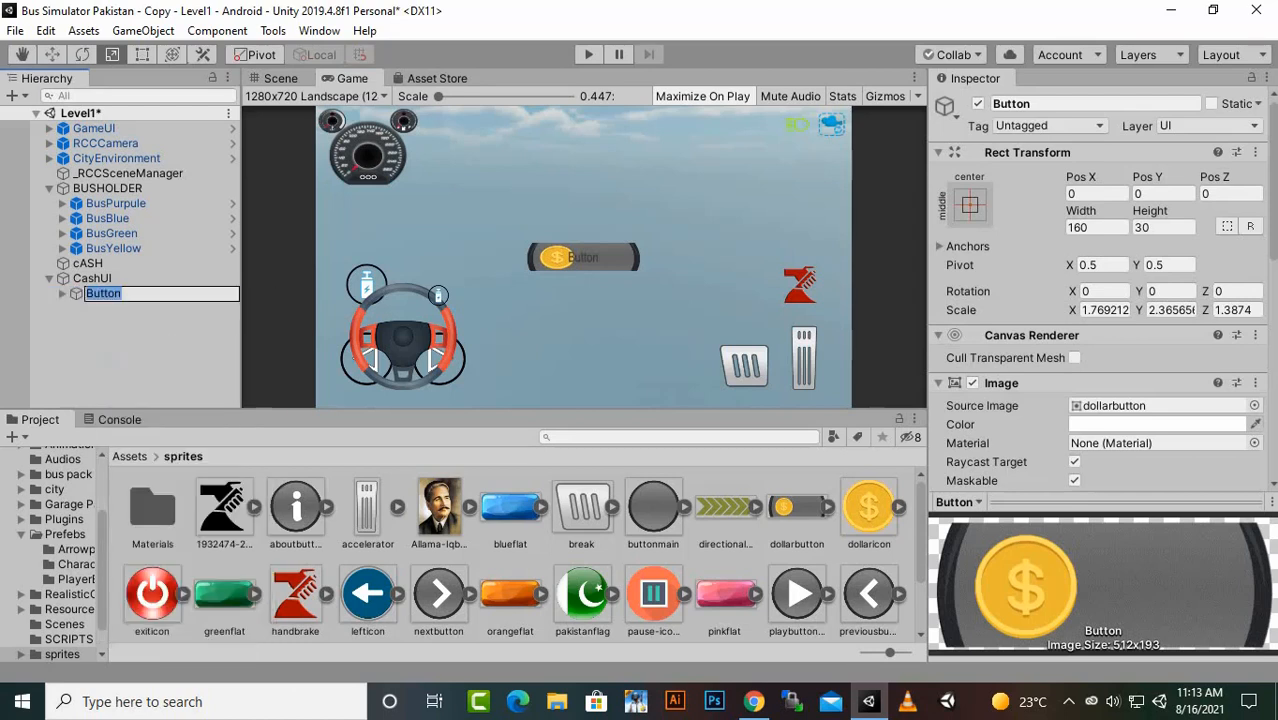
click(150, 350)
- Move the Button up to the upper centre of the CashUI canvas, at X 0 and Y 301
click(280, 78)
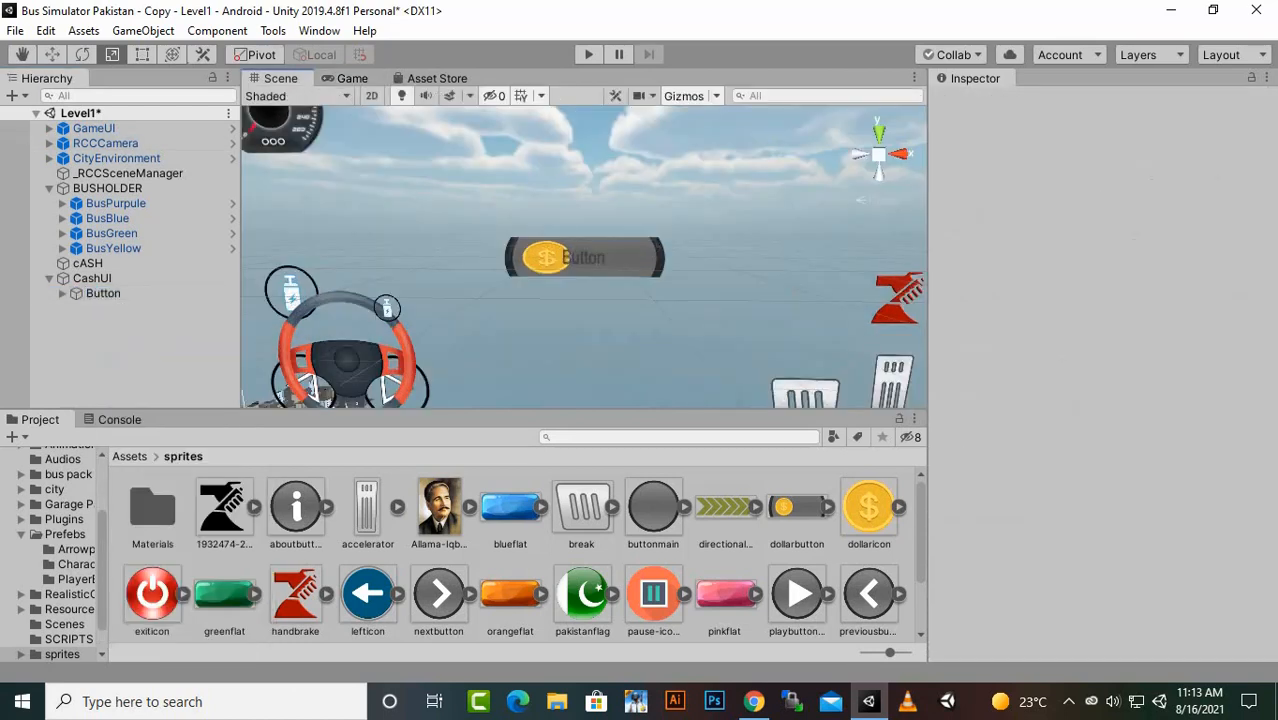
click(598, 258)
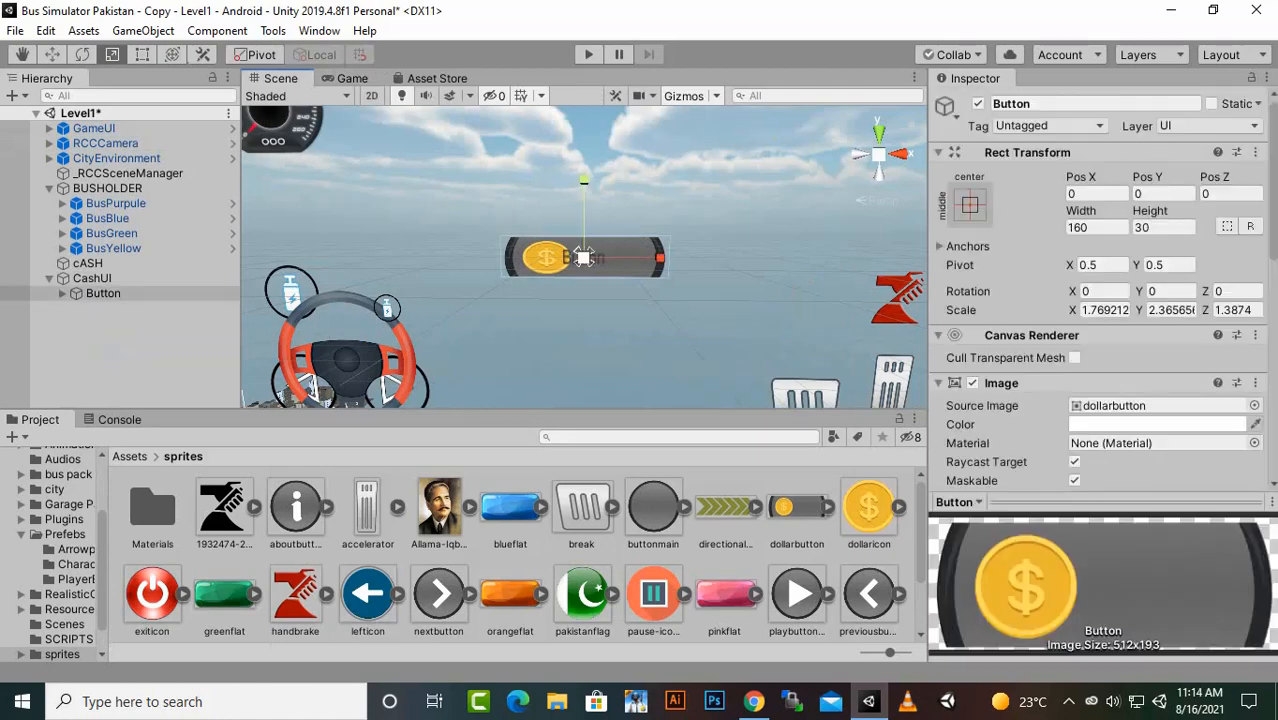
click(52, 55)
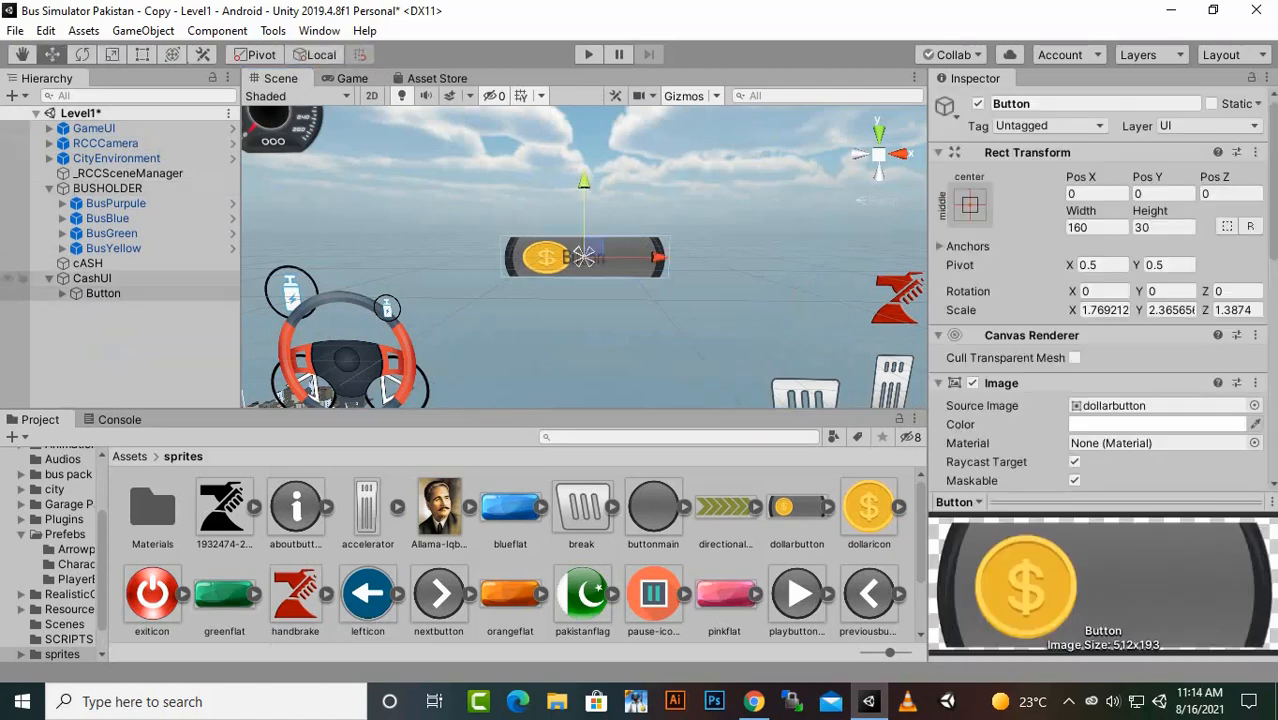
drag(584, 184, 584, 45)
scroll(584, 257, down, 4)
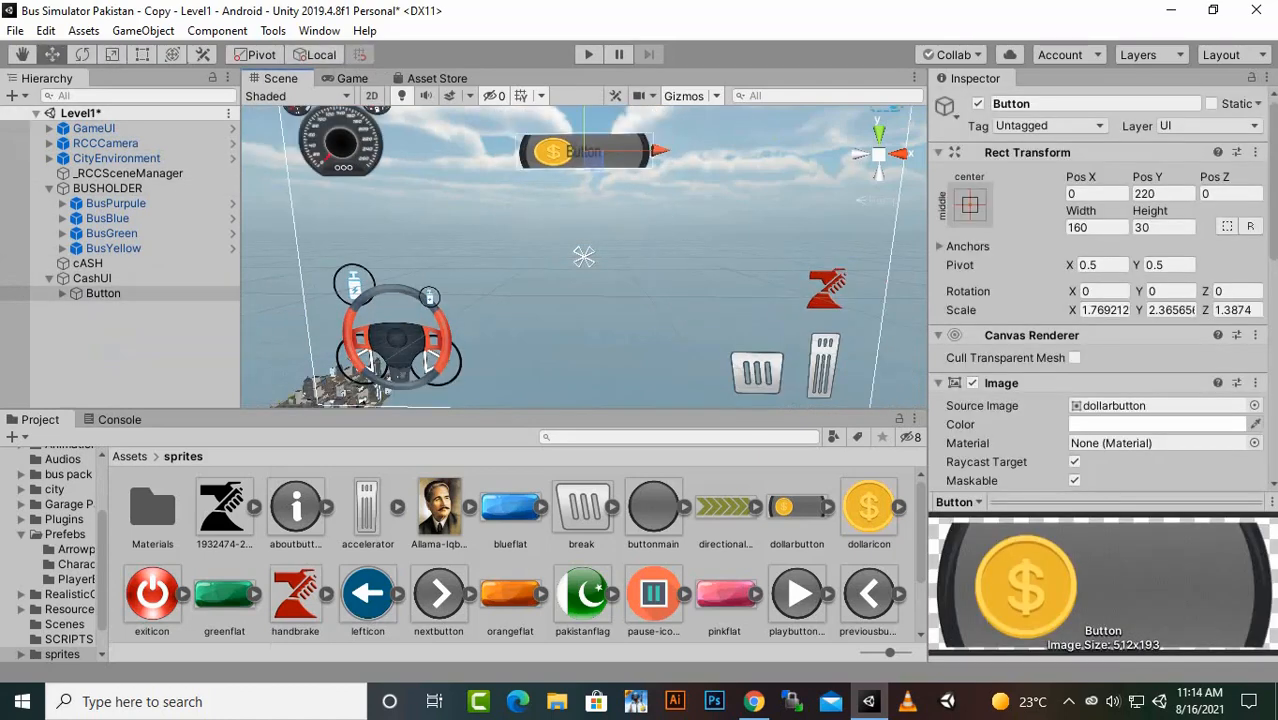
drag(584, 132, 584, 128)
drag(658, 167, 657, 167)
- Change the text of the Button's Text child to :0000
click(62, 293)
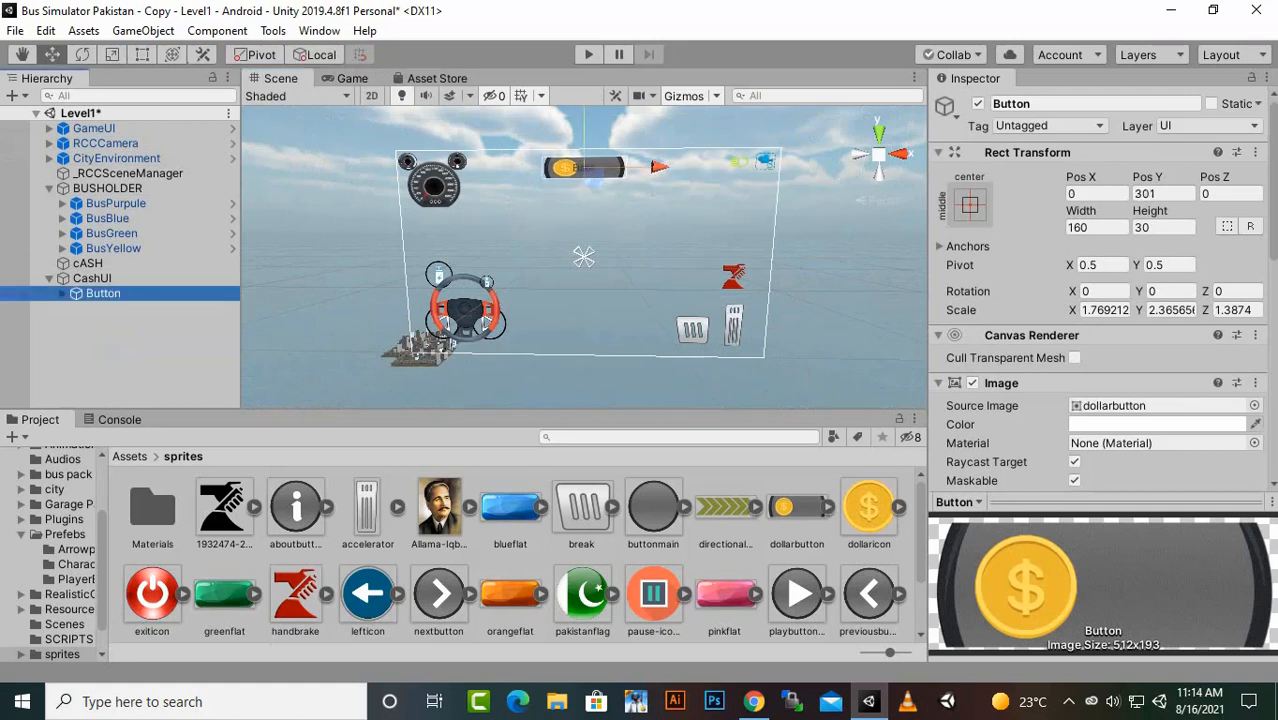
click(111, 308)
click(1020, 428)
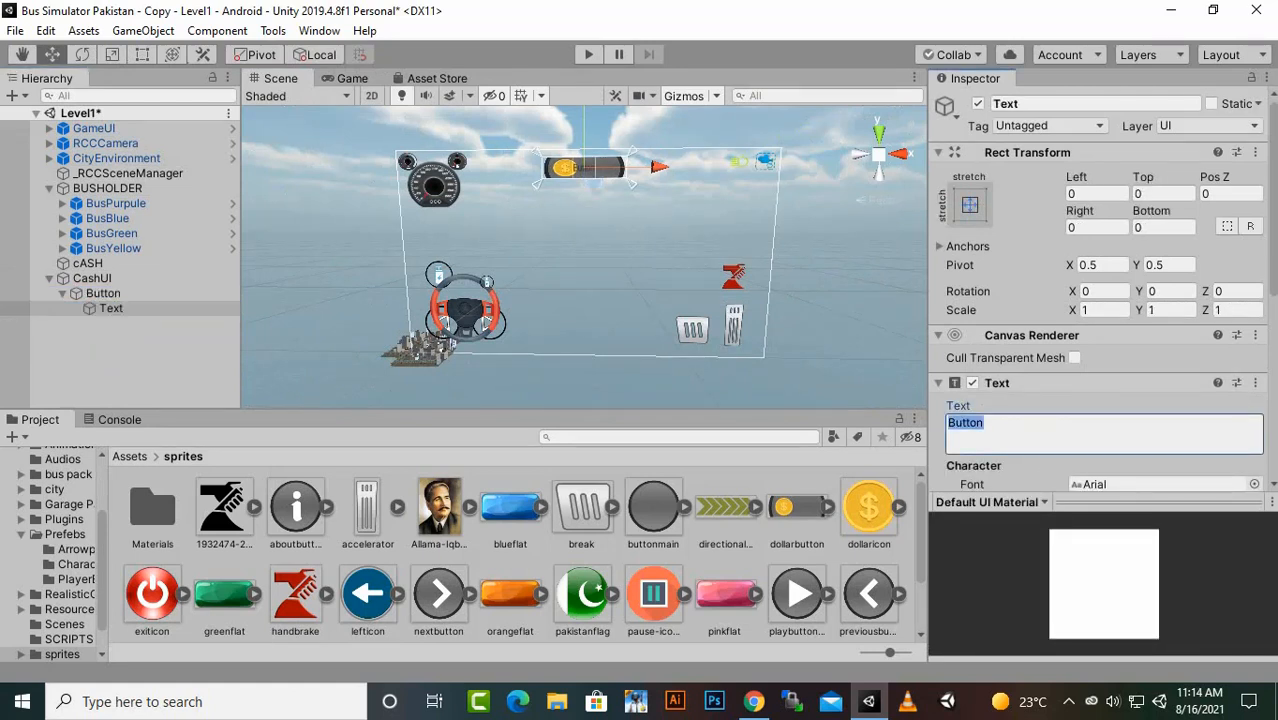
text(:0000)
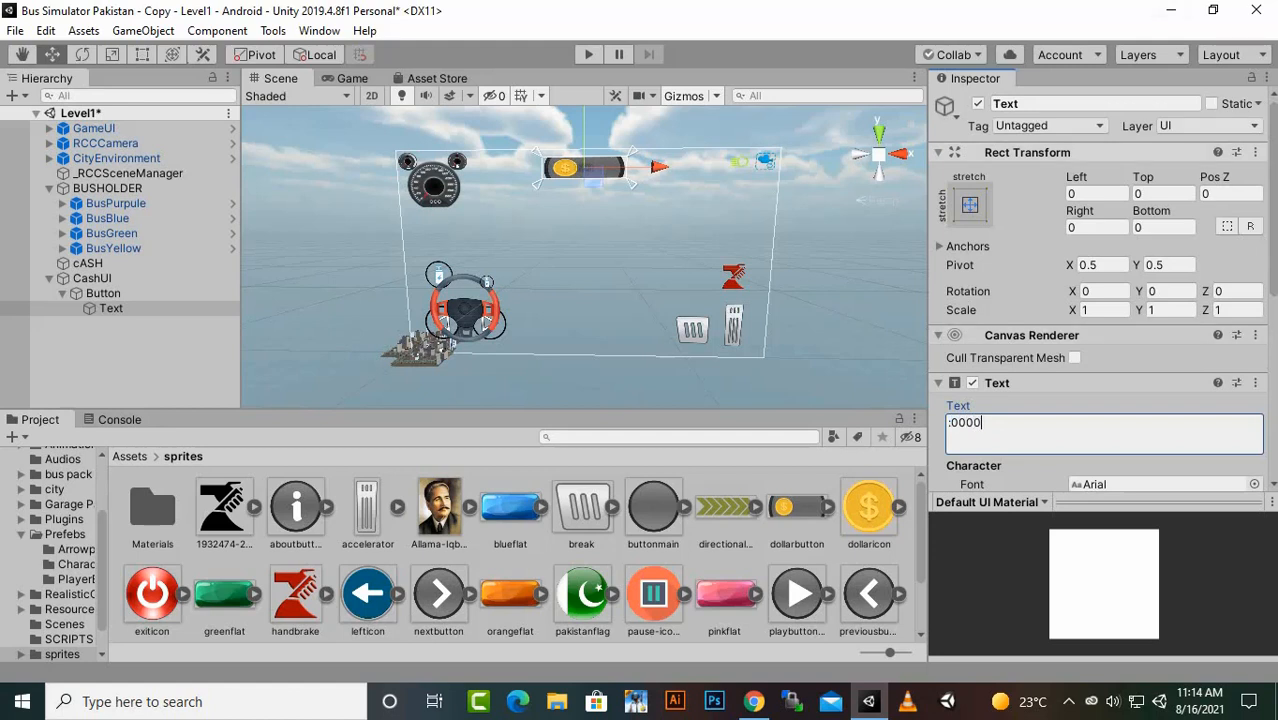
- Style the Button's Text child as bold, with a font size of 18 and a white colour
scroll(1160, 300, down, 5)
click(1160, 166)
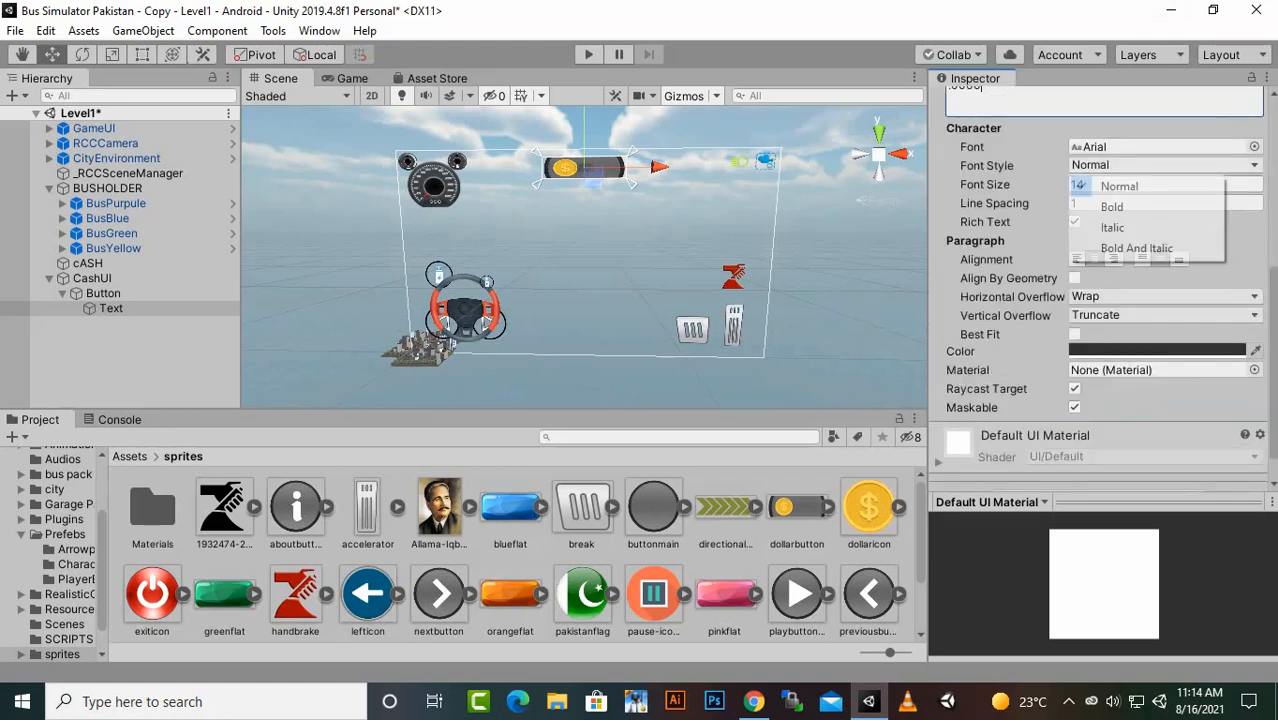
click(1130, 206)
click(1130, 185)
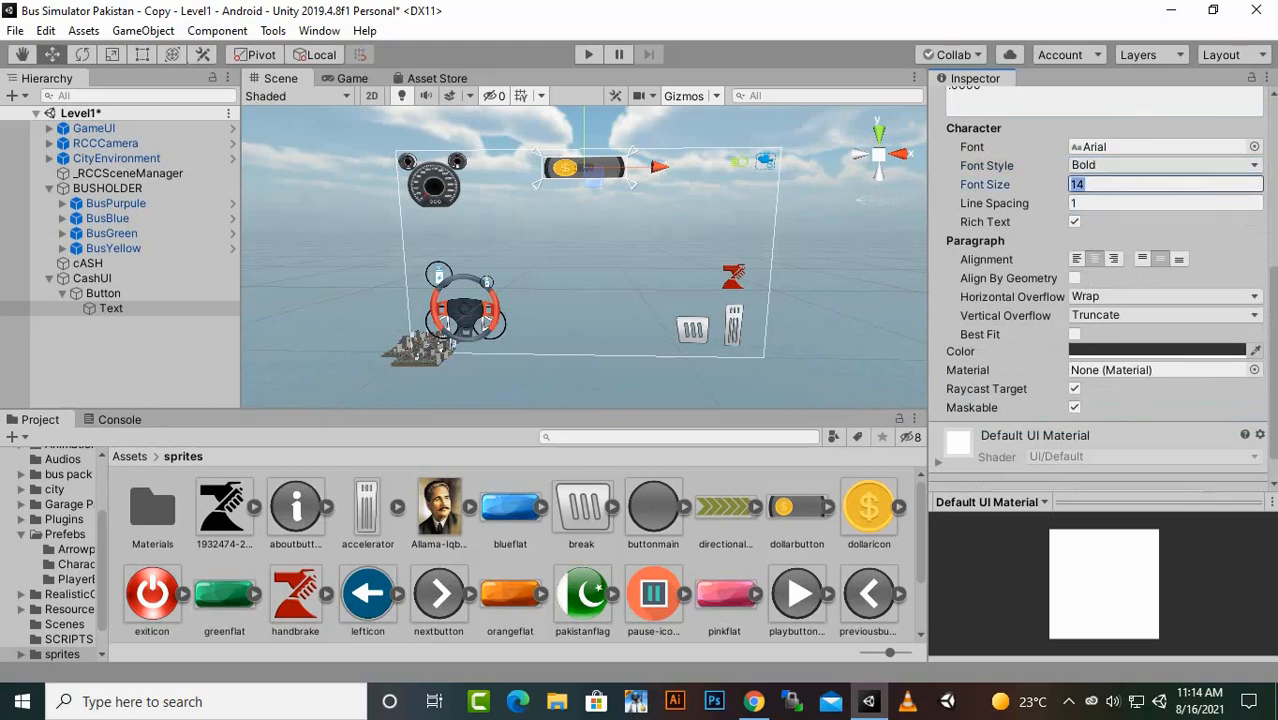
text(18)
click(1160, 351)
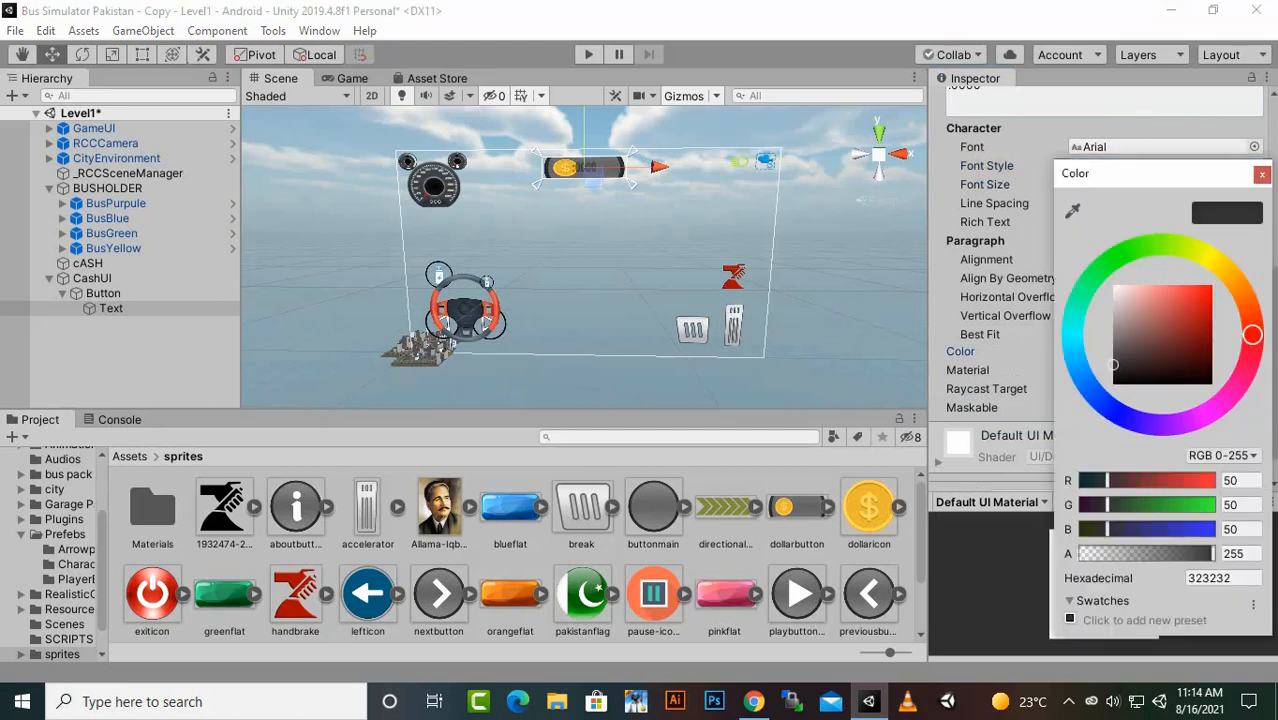
drag(1130, 305, 1113, 285)
click(1262, 174)
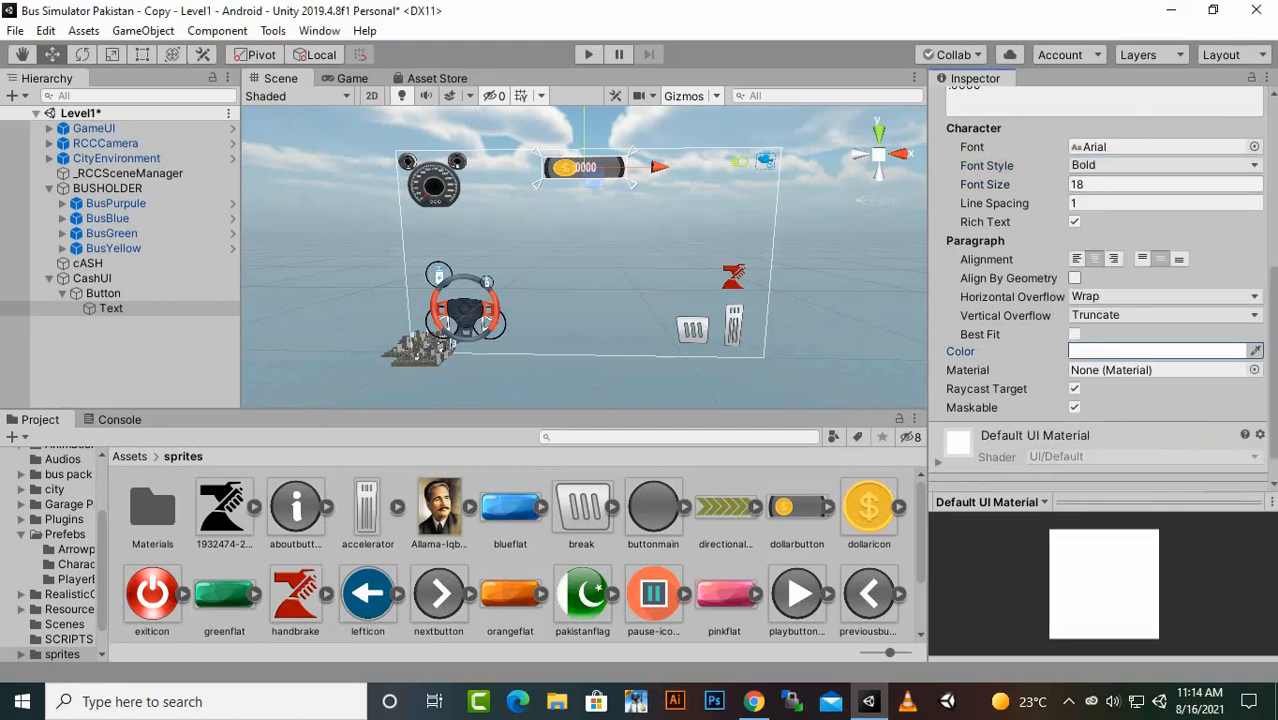
- Set the Text's horizontal and vertical overflow to Overflow and save the Level1 scene with the Game view shown
click(1160, 297)
click(1128, 337)
click(1160, 315)
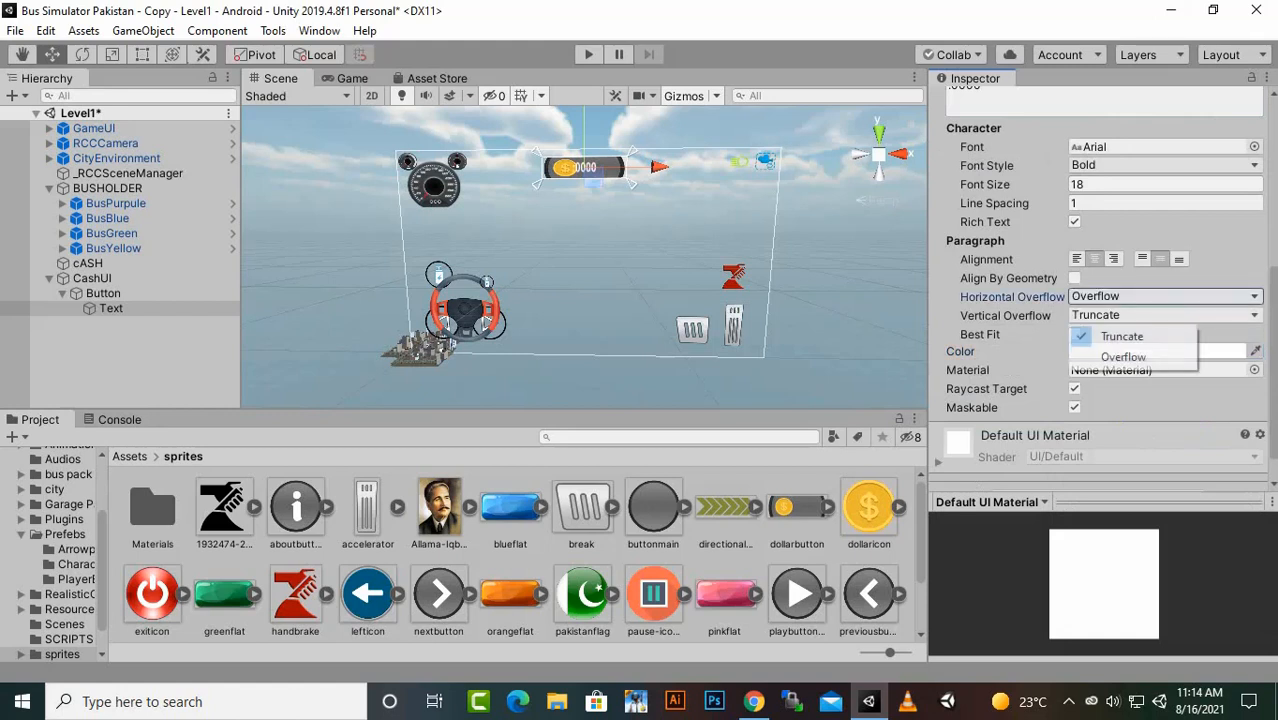
click(1113, 350)
scroll(584, 252, up, 3)
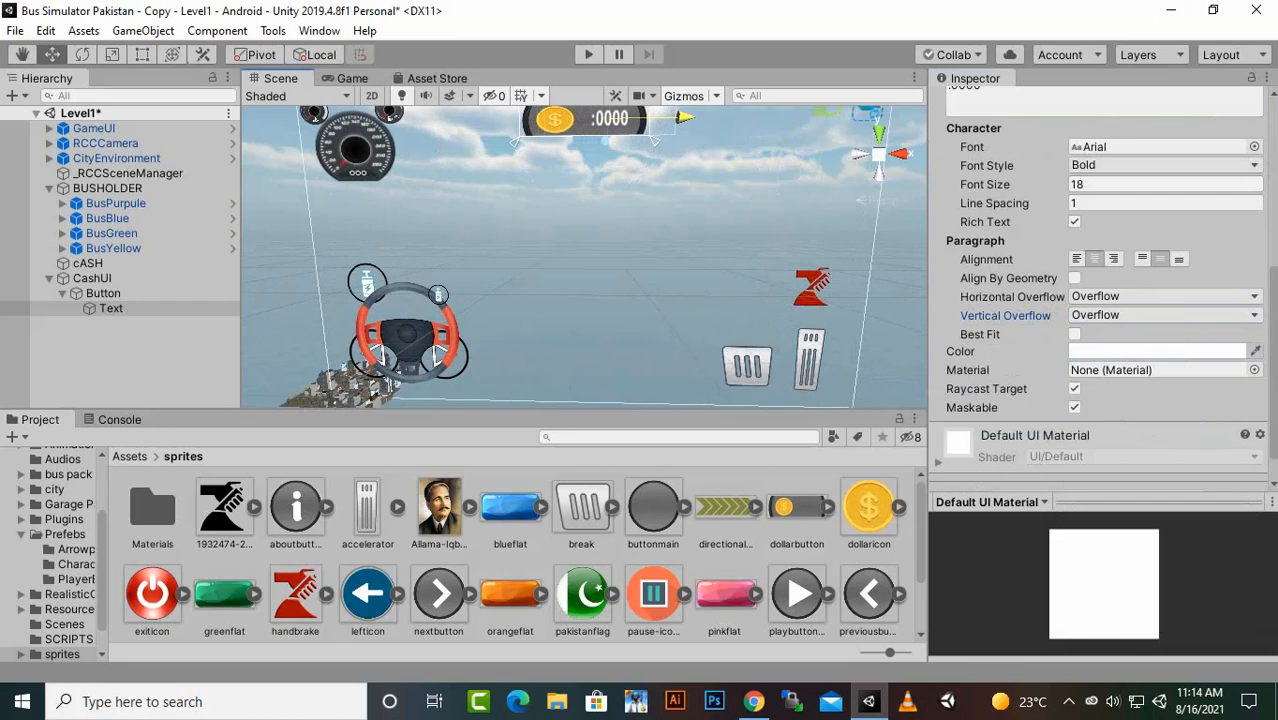
click(352, 78)
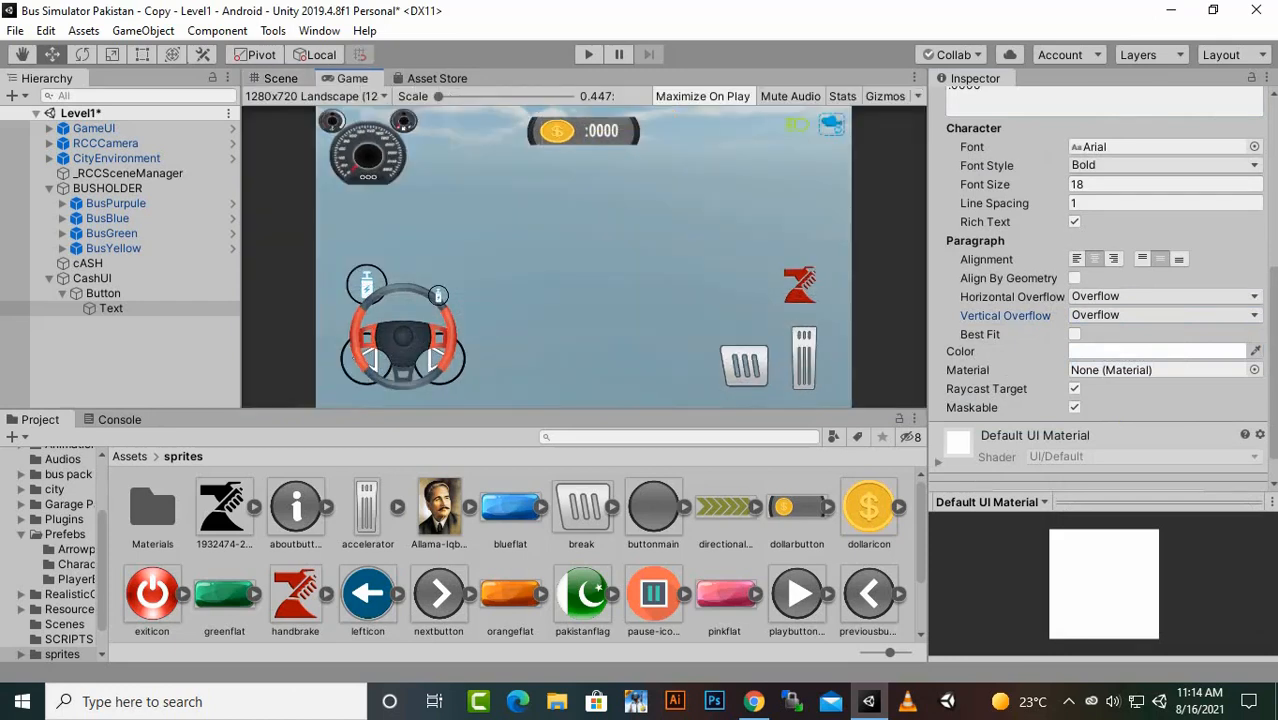
key(ctrl+s)
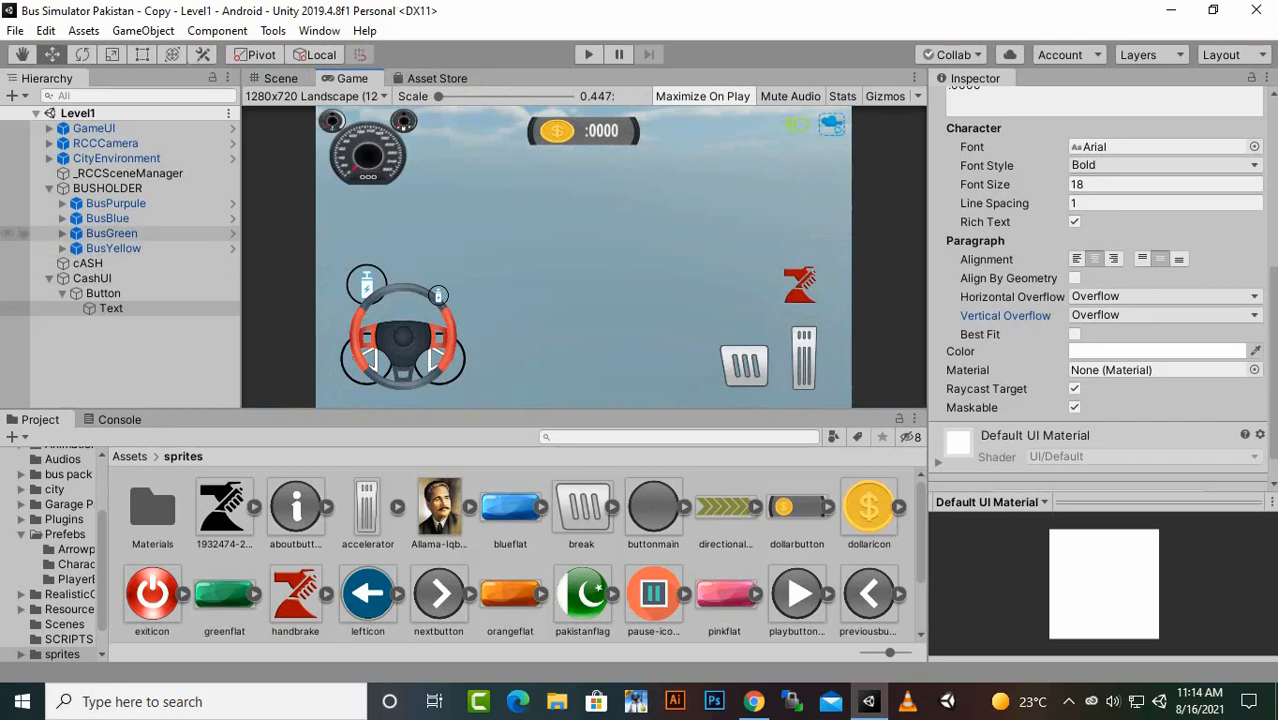
click(115, 203)
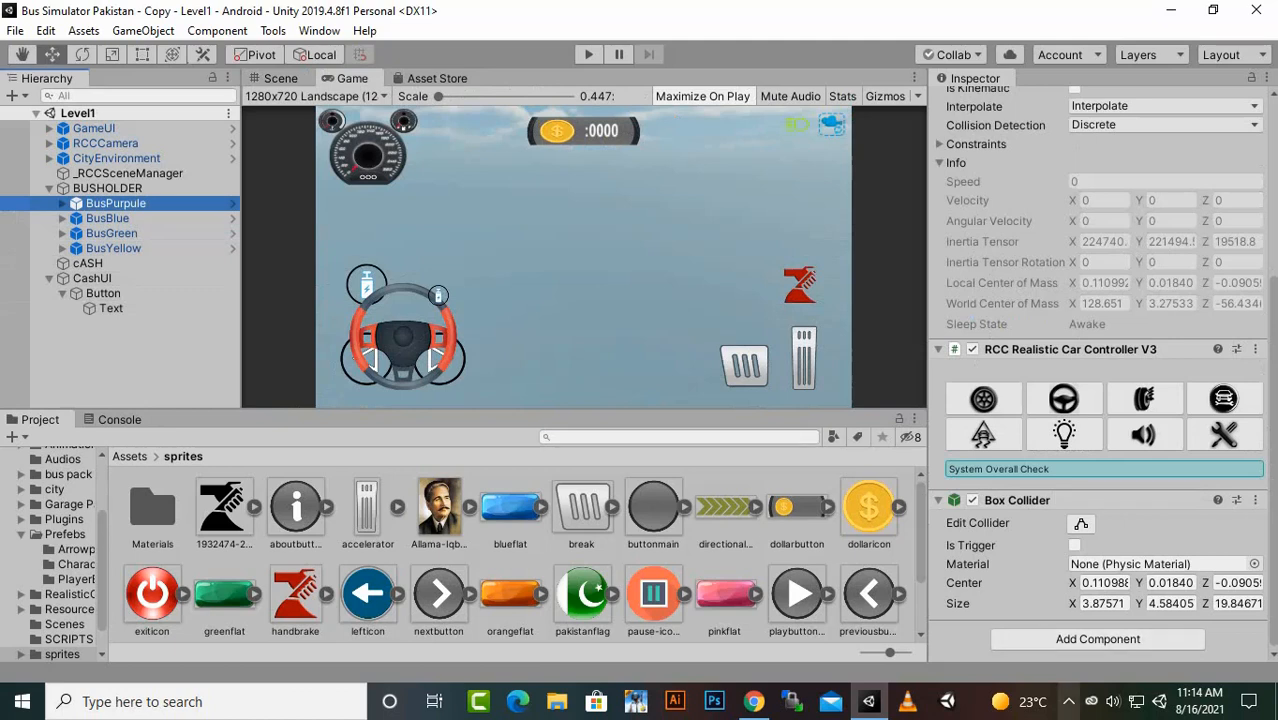
click(1069, 701)
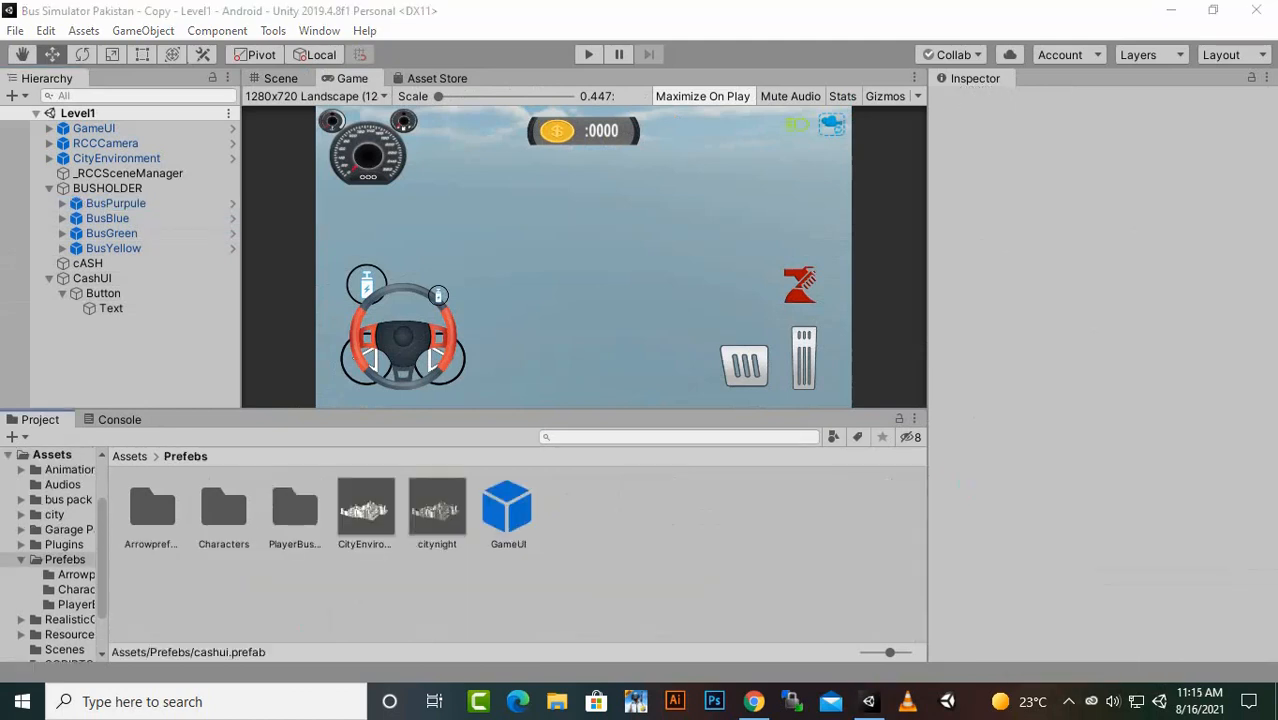
- Store CashUI as a prefab in the Prefebs folder and delete its instance from the Level1 scene
click(92, 279)
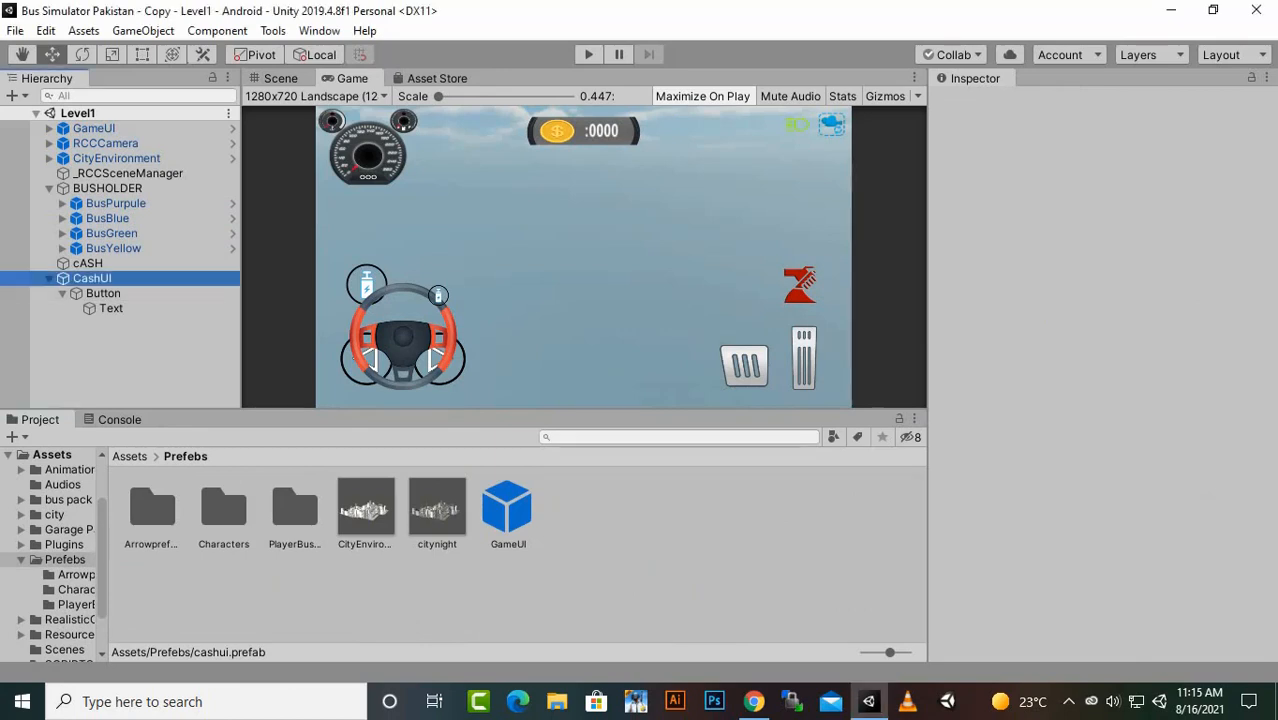
drag(92, 279, 600, 560)
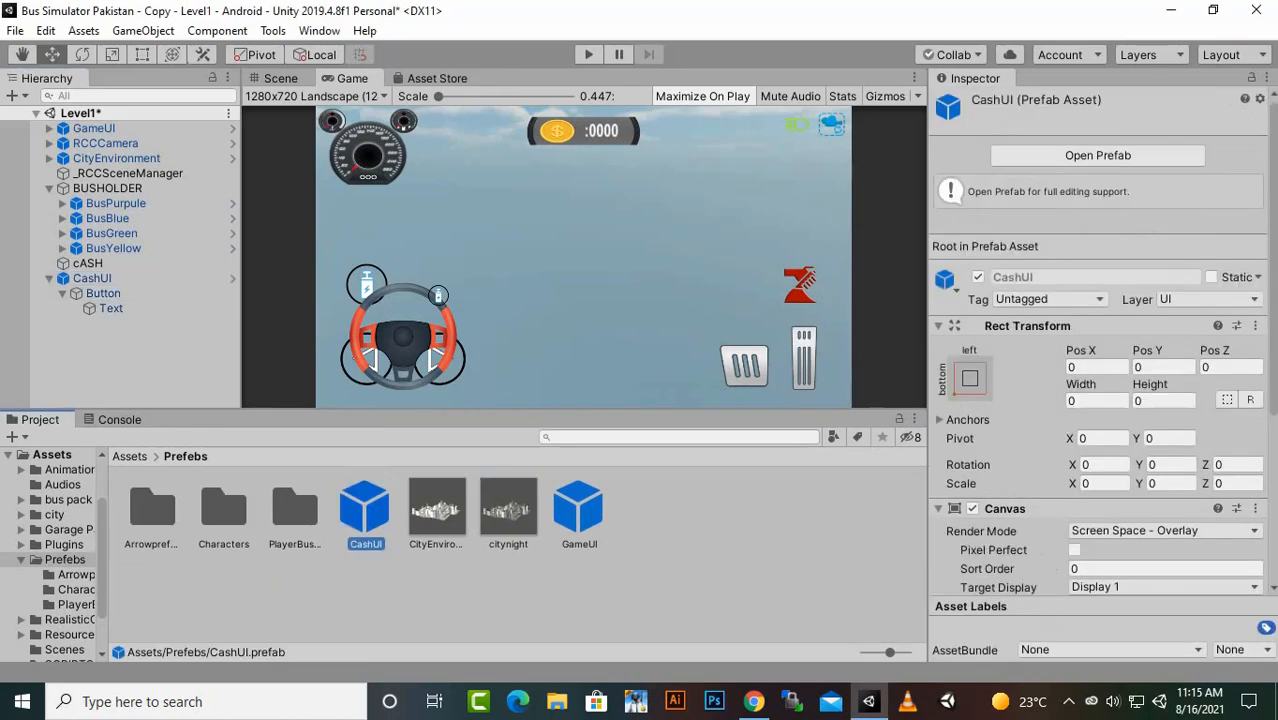
click(92, 279)
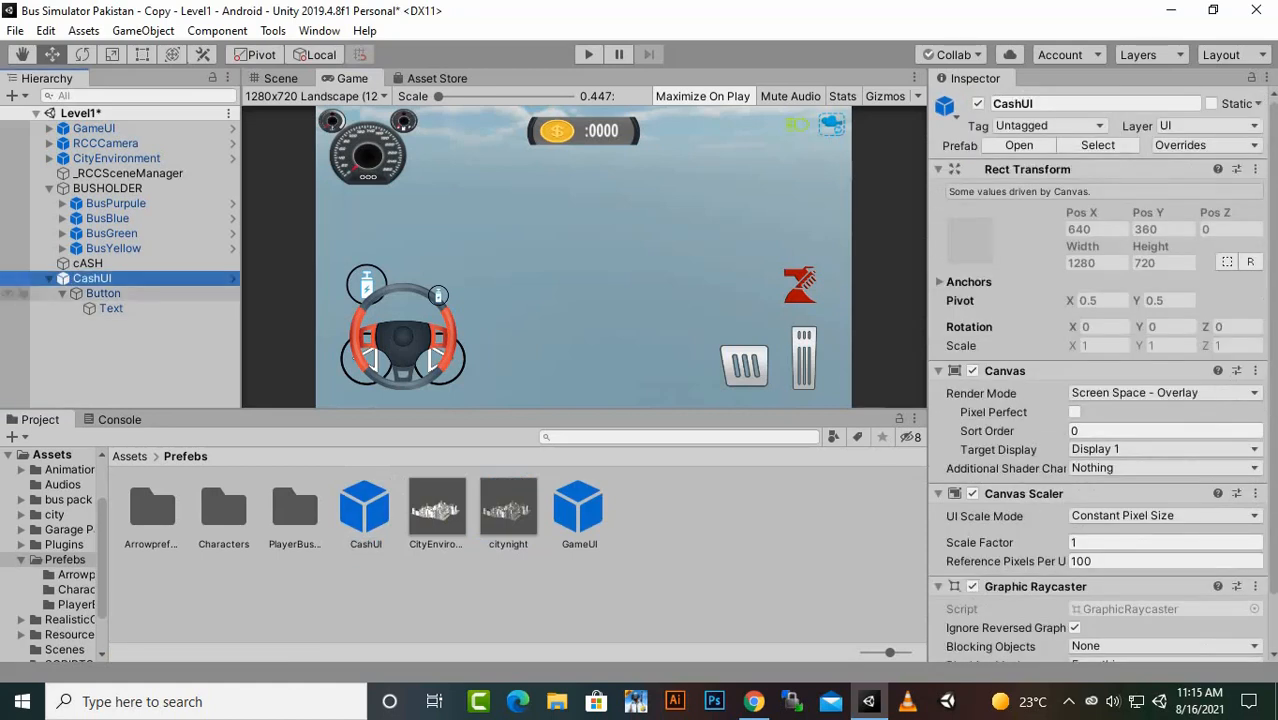
key(Delete)
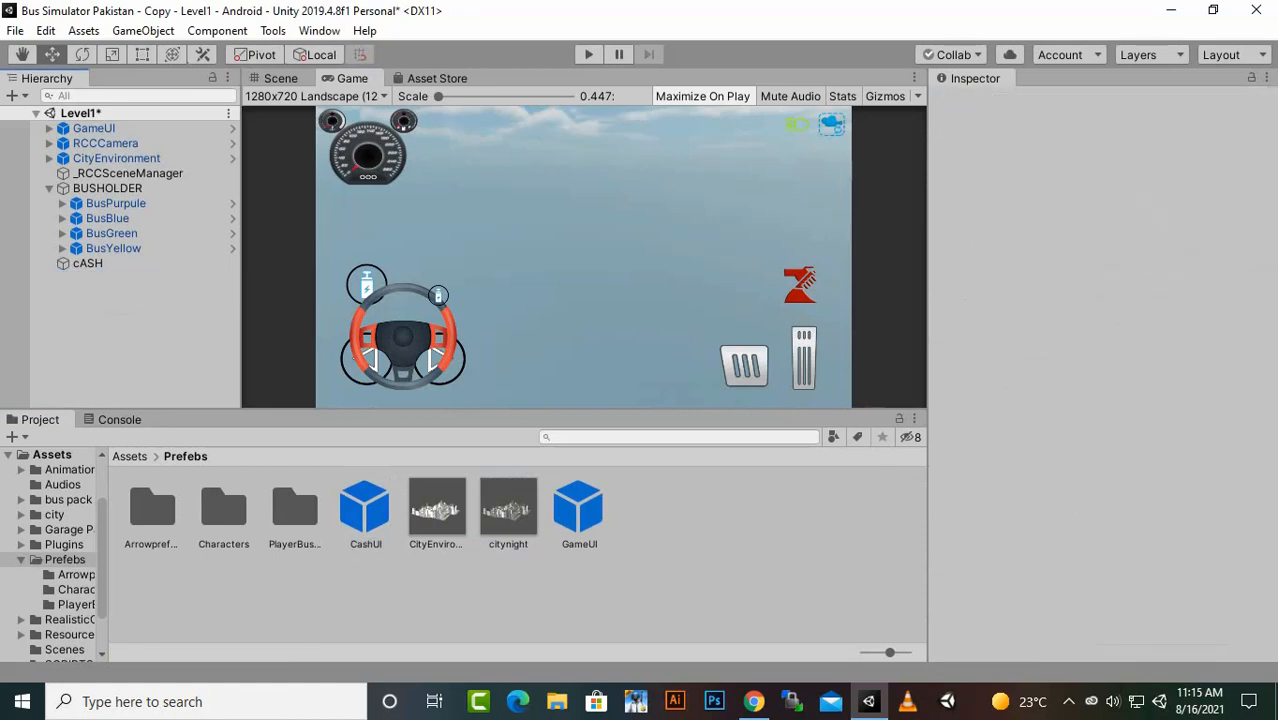
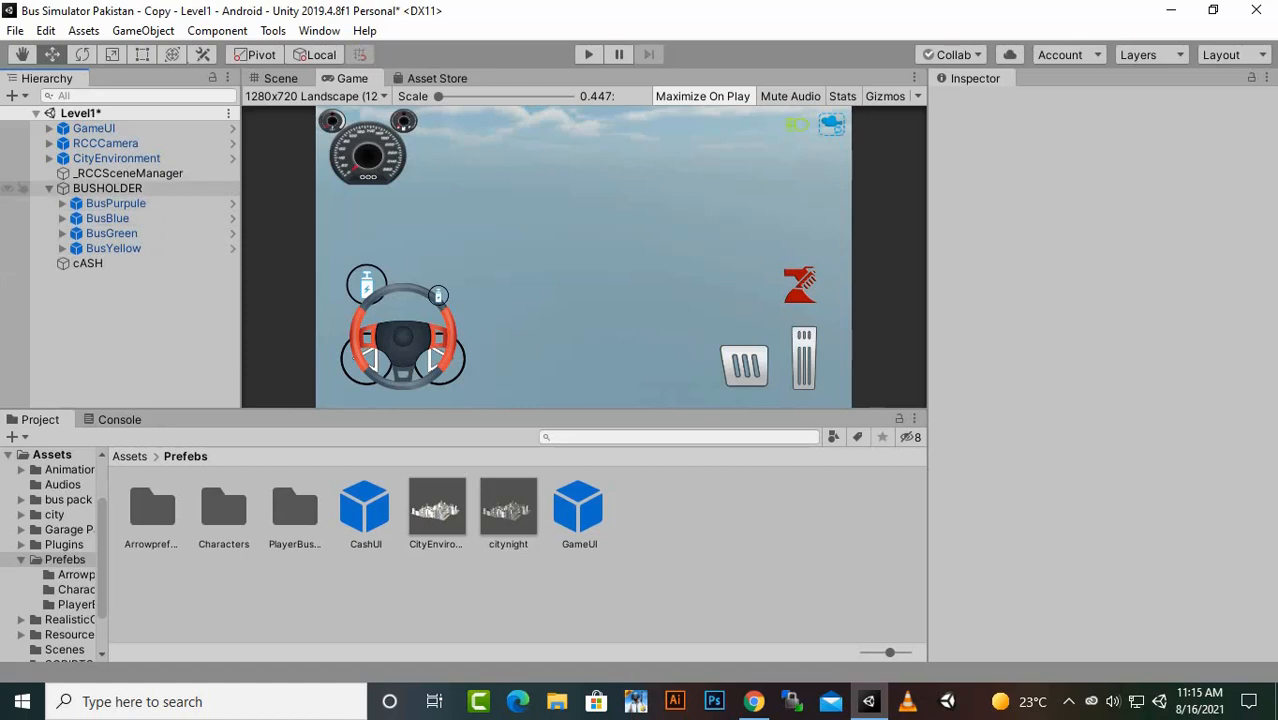
- In the BusPurpule prefab, add the CashUI prefab as a child of the root object and delete the CashUI (Missing Prefab) entry
click(116, 204)
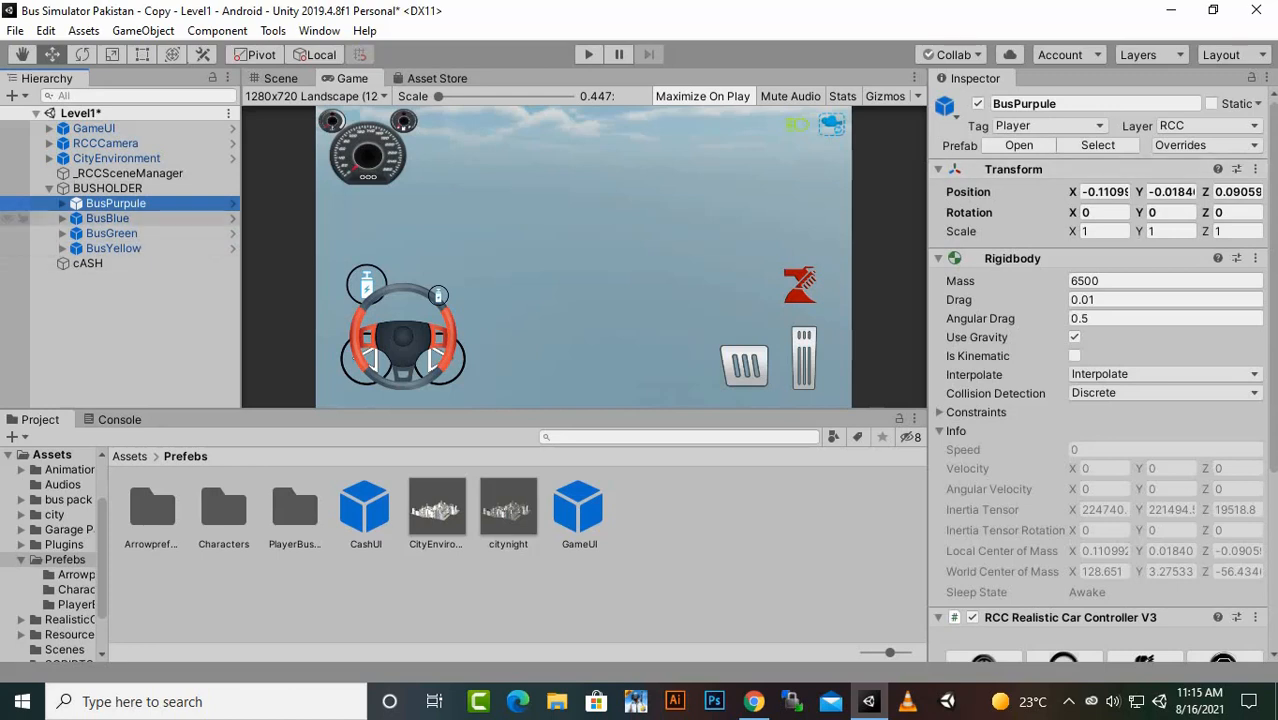
click(1018, 146)
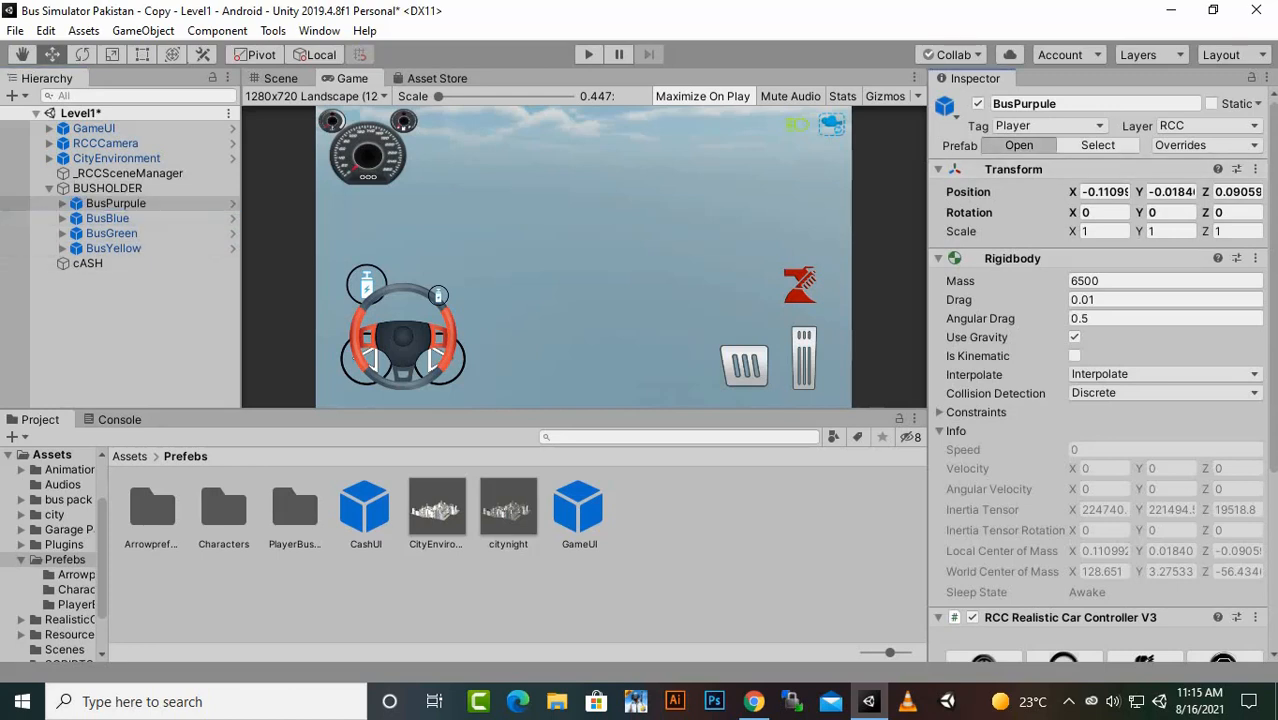
scroll(1080, 380, down, 5)
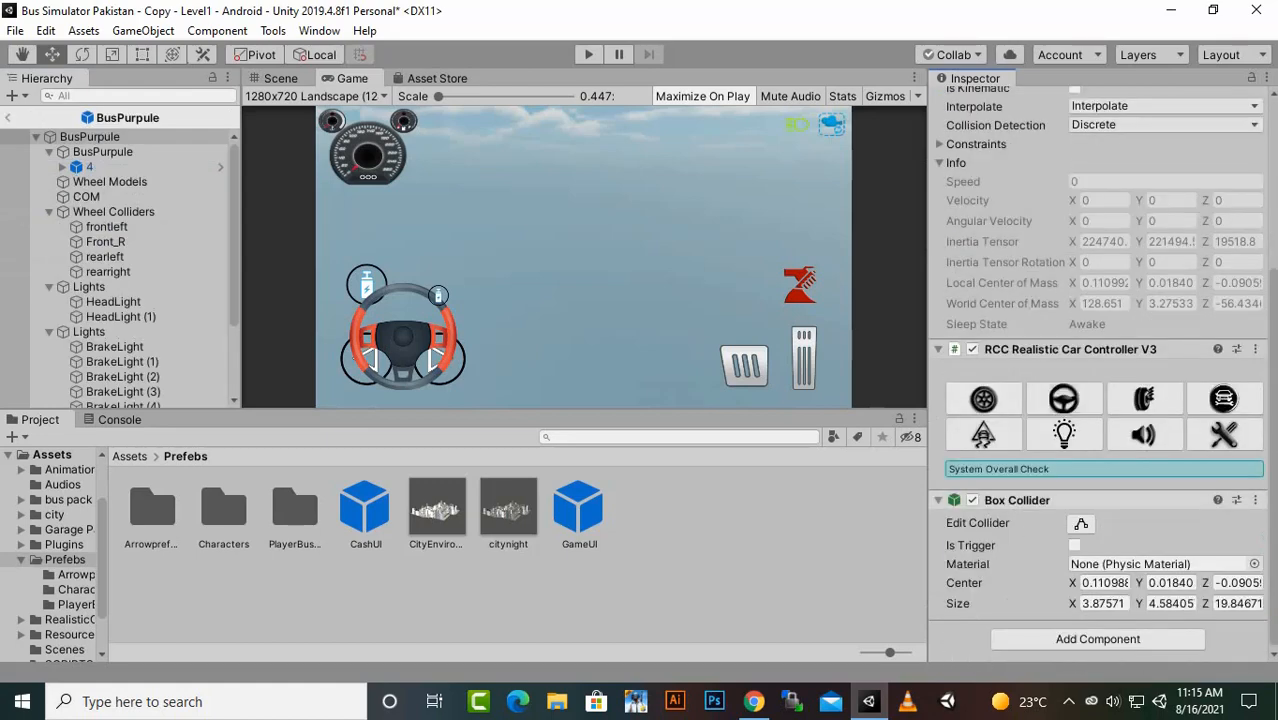
drag(365, 512, 100, 137)
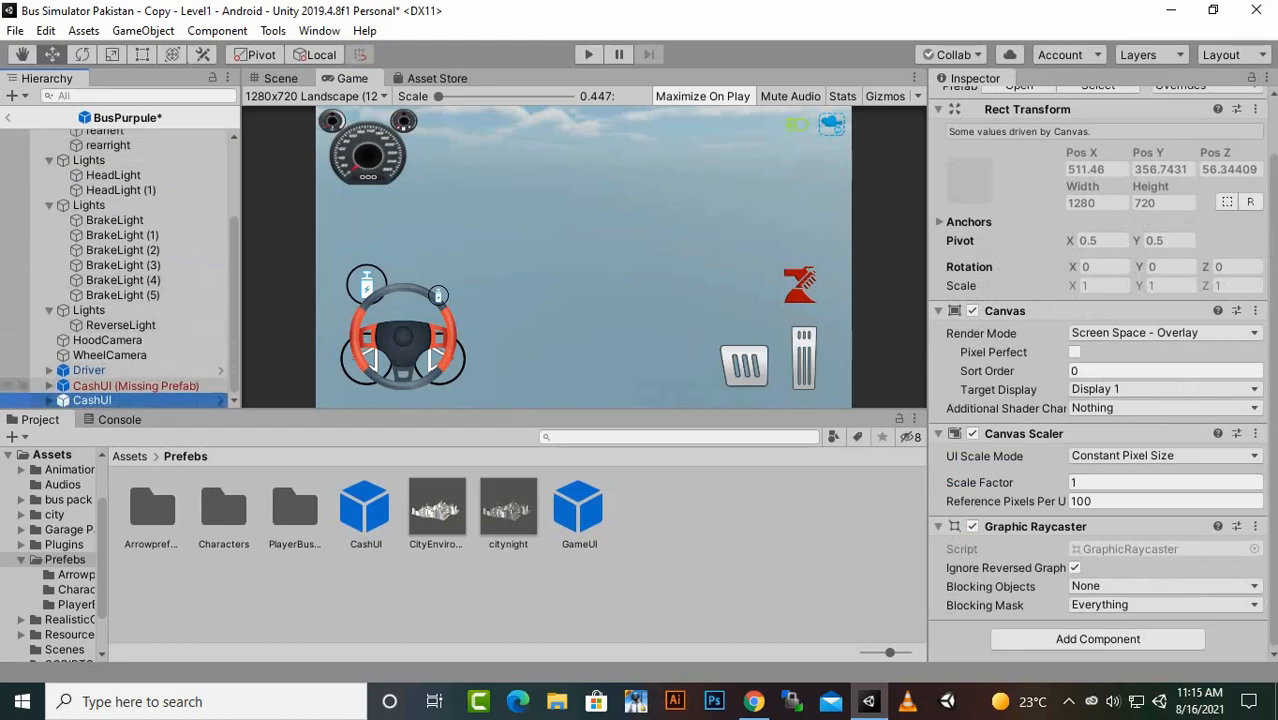
click(135, 386)
key(Delete)
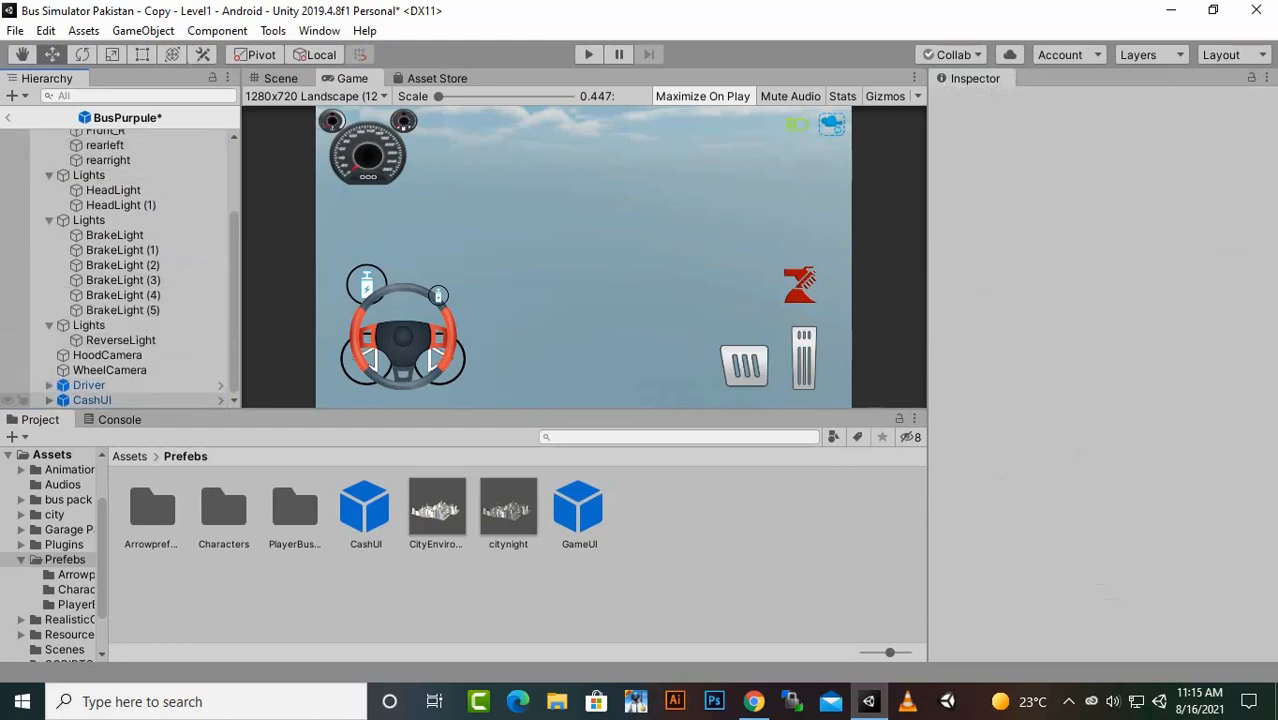
click(93, 400)
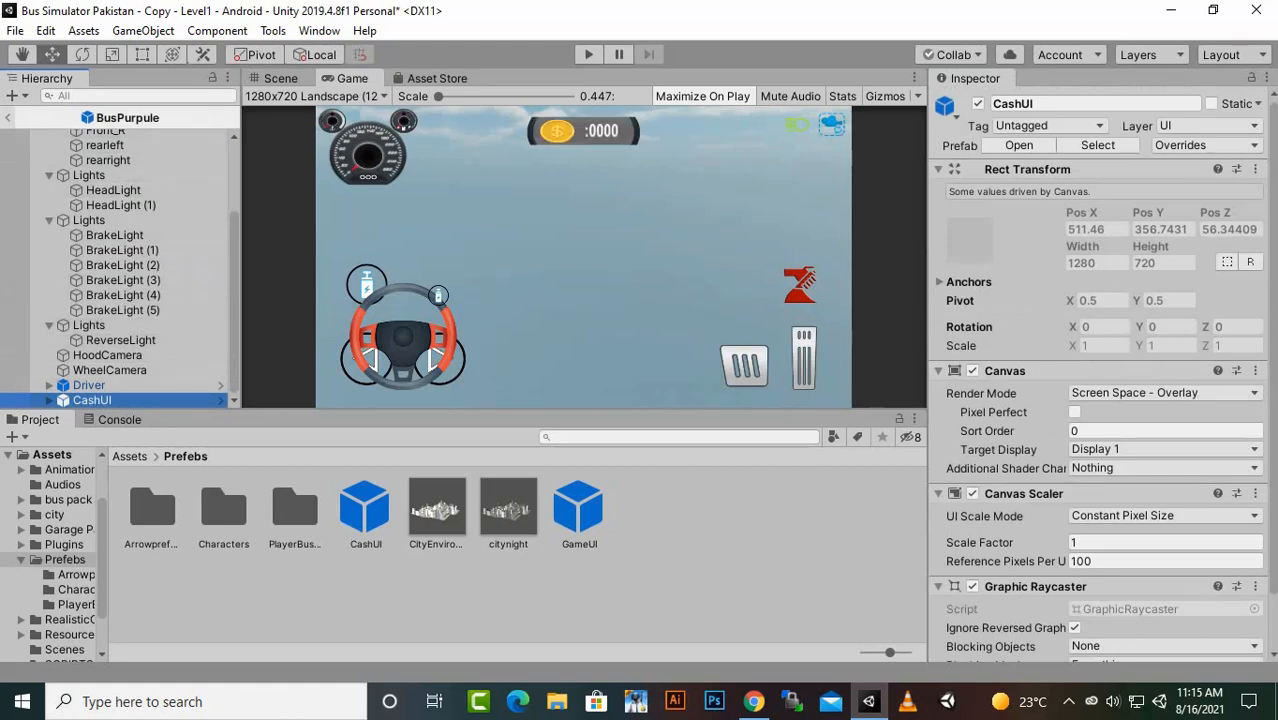
click(7, 117)
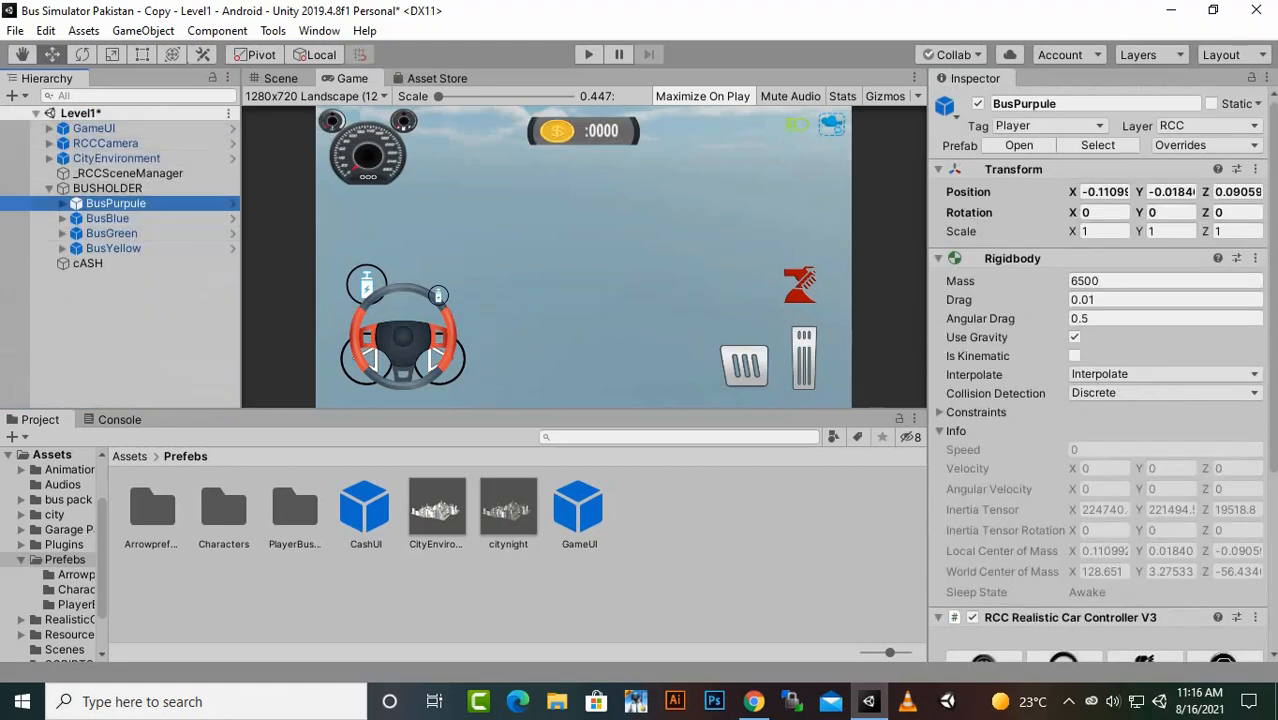
- In the BusBlue prefab, delete the CashUI (Missing Prefab) child and add the CashUI prefab under the root object
click(107, 218)
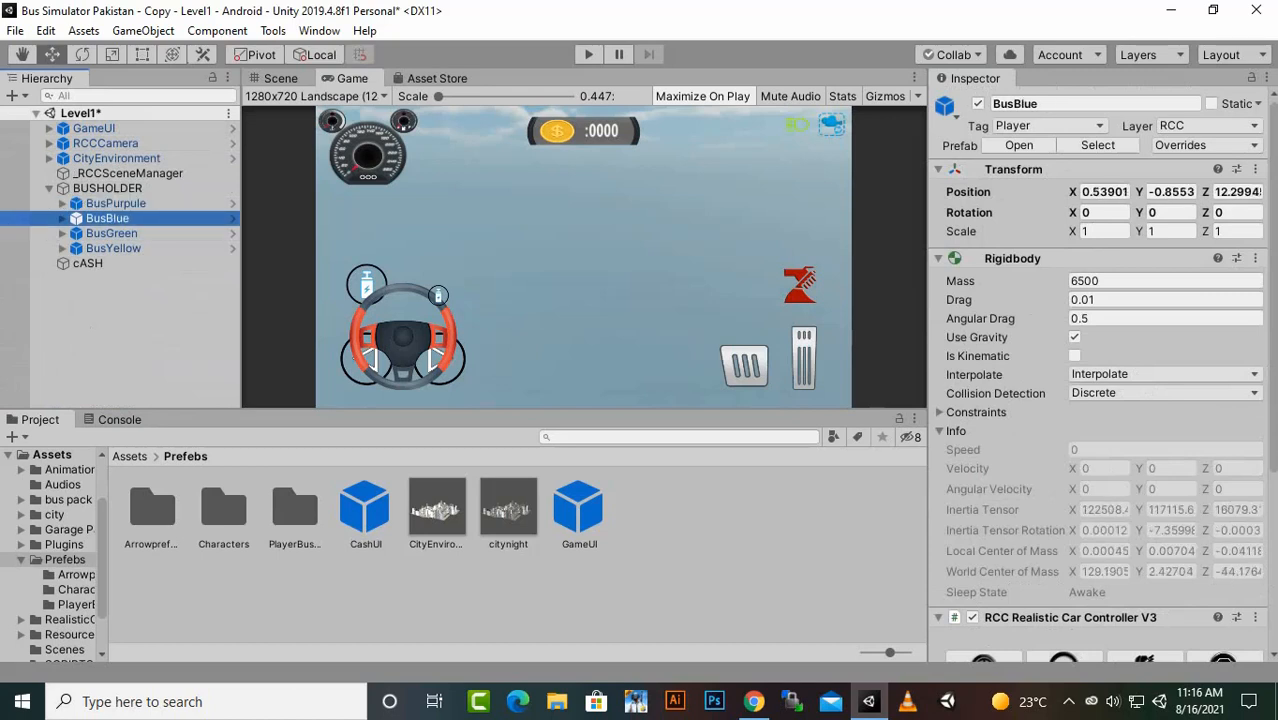
click(1018, 146)
scroll(120, 366, down, 7)
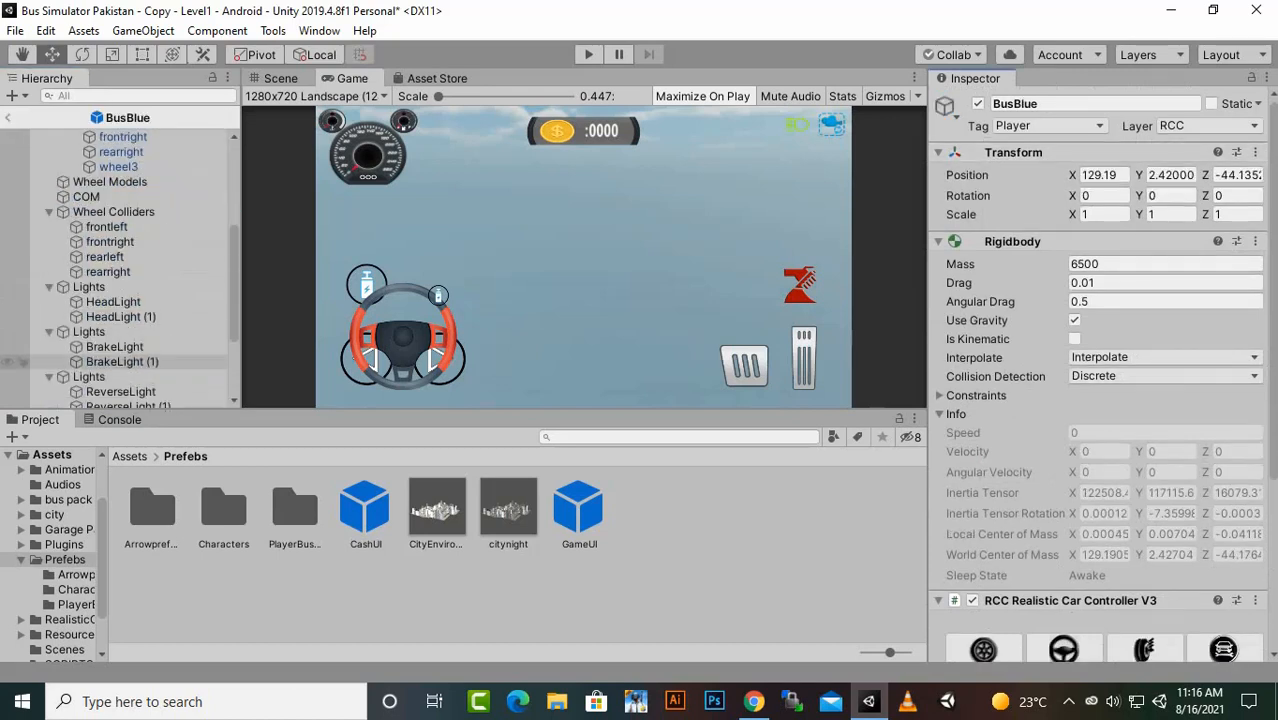
click(134, 400)
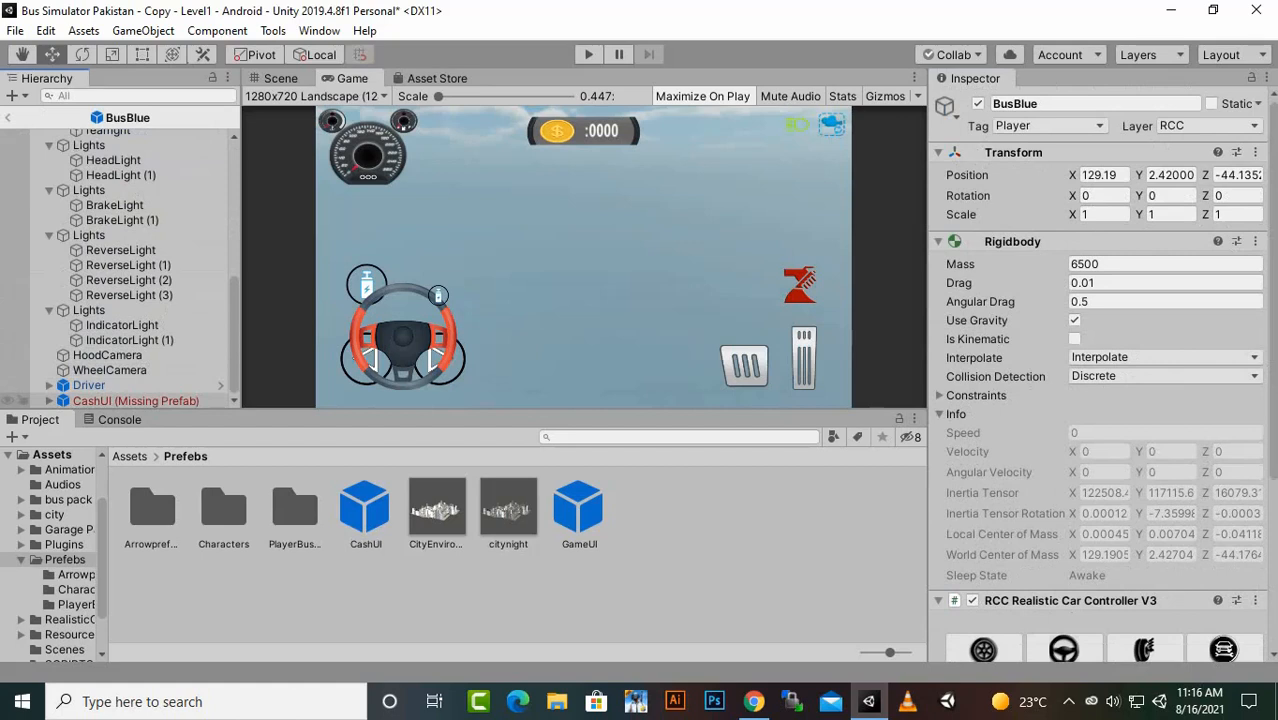
key(Delete)
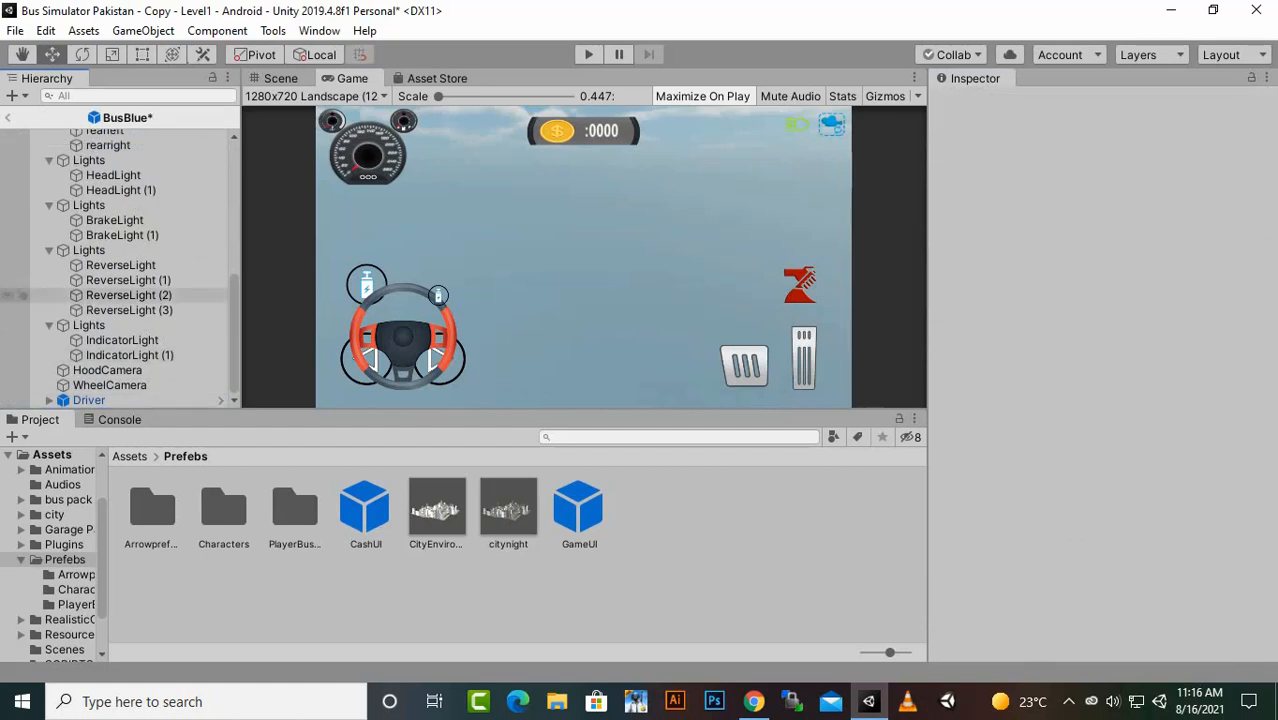
scroll(120, 260, up, 8)
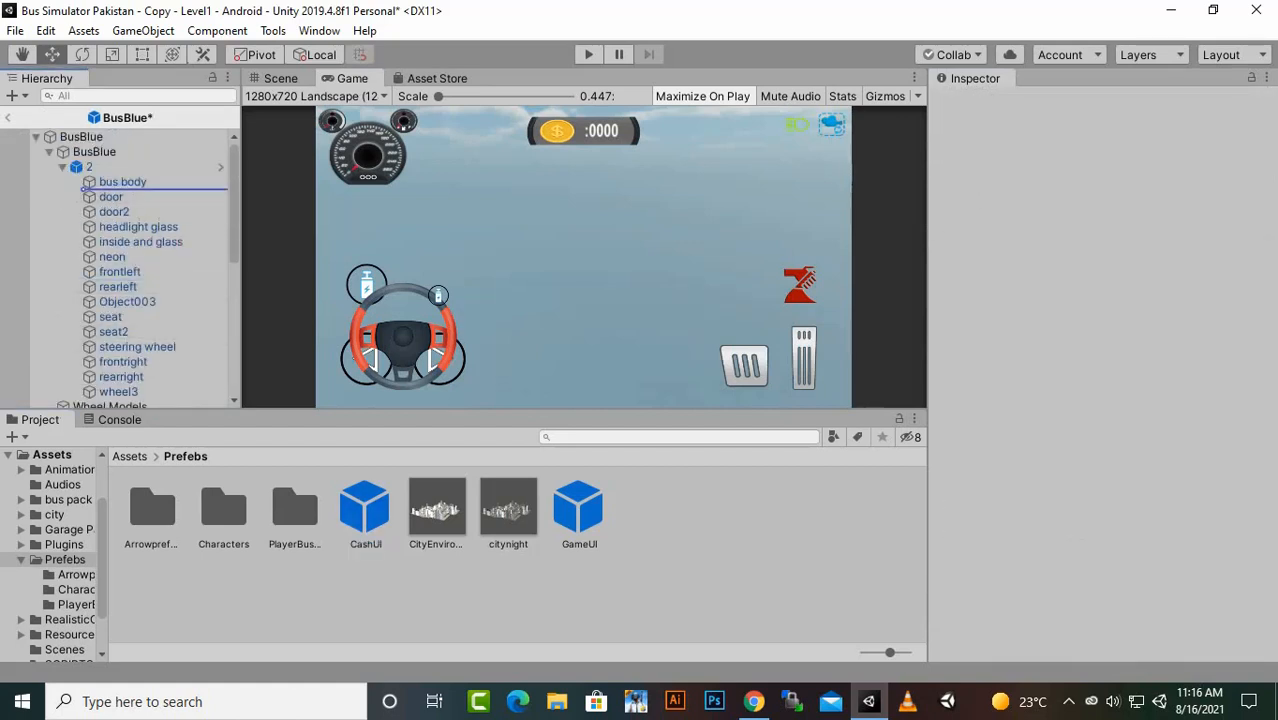
drag(365, 508, 84, 137)
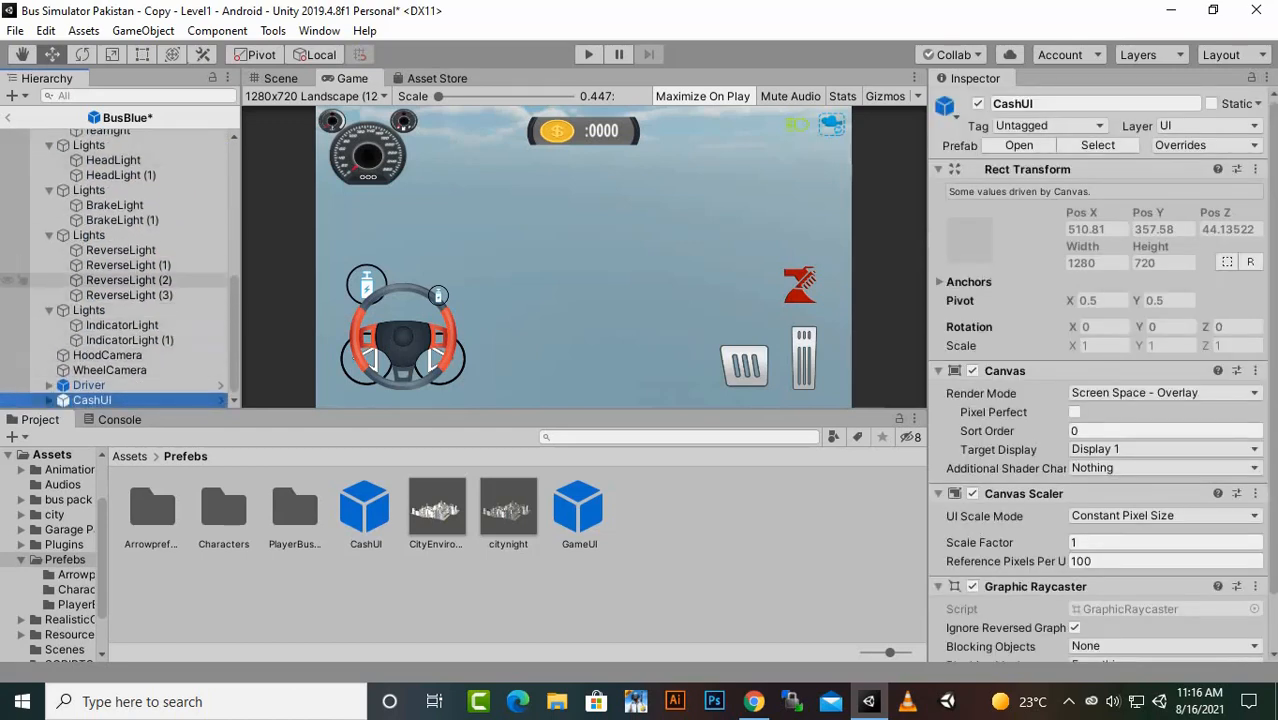
click(7, 117)
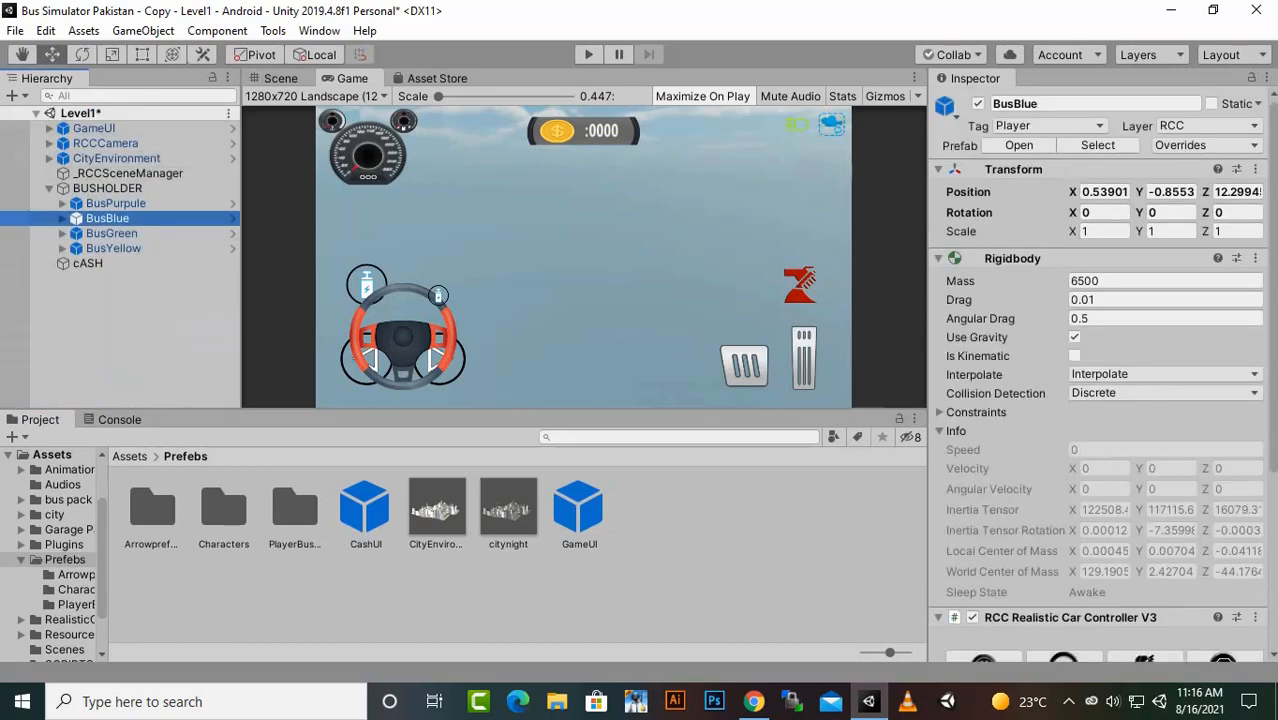
- In the BusGreen prefab, replace the CashUI (Missing Prefab) child with the CashUI prefab under the root object
click(111, 233)
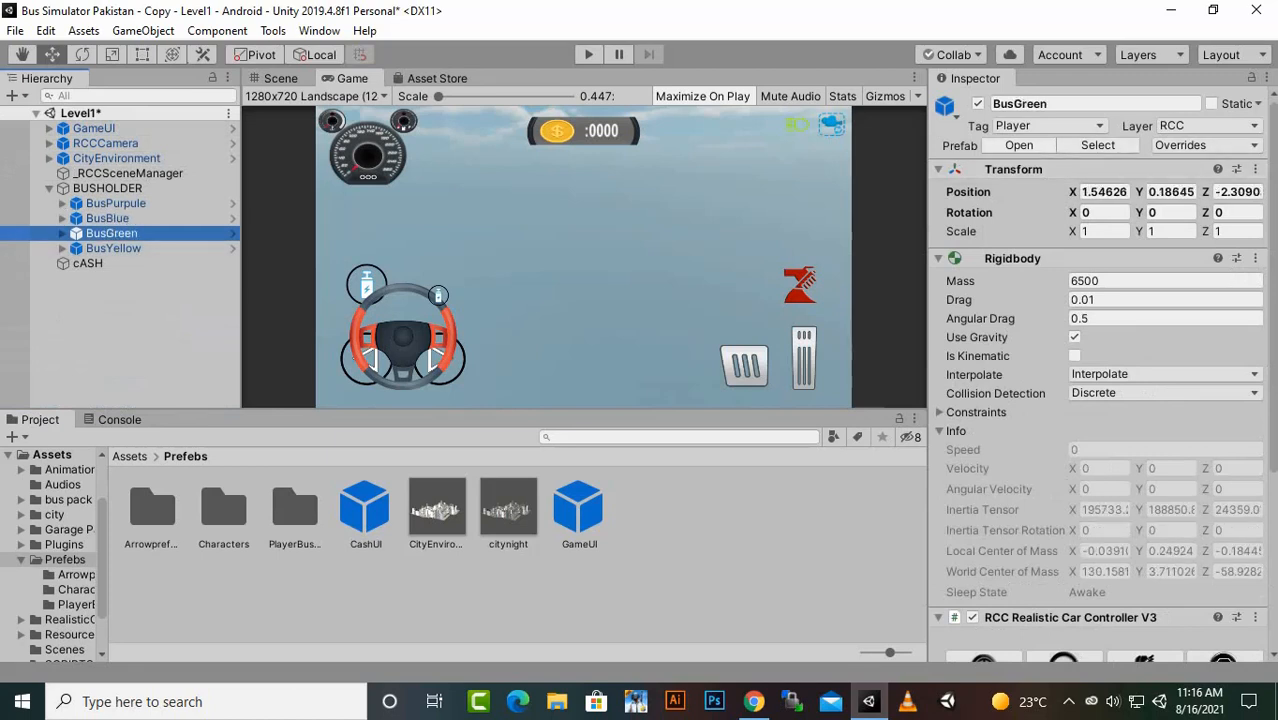
click(232, 233)
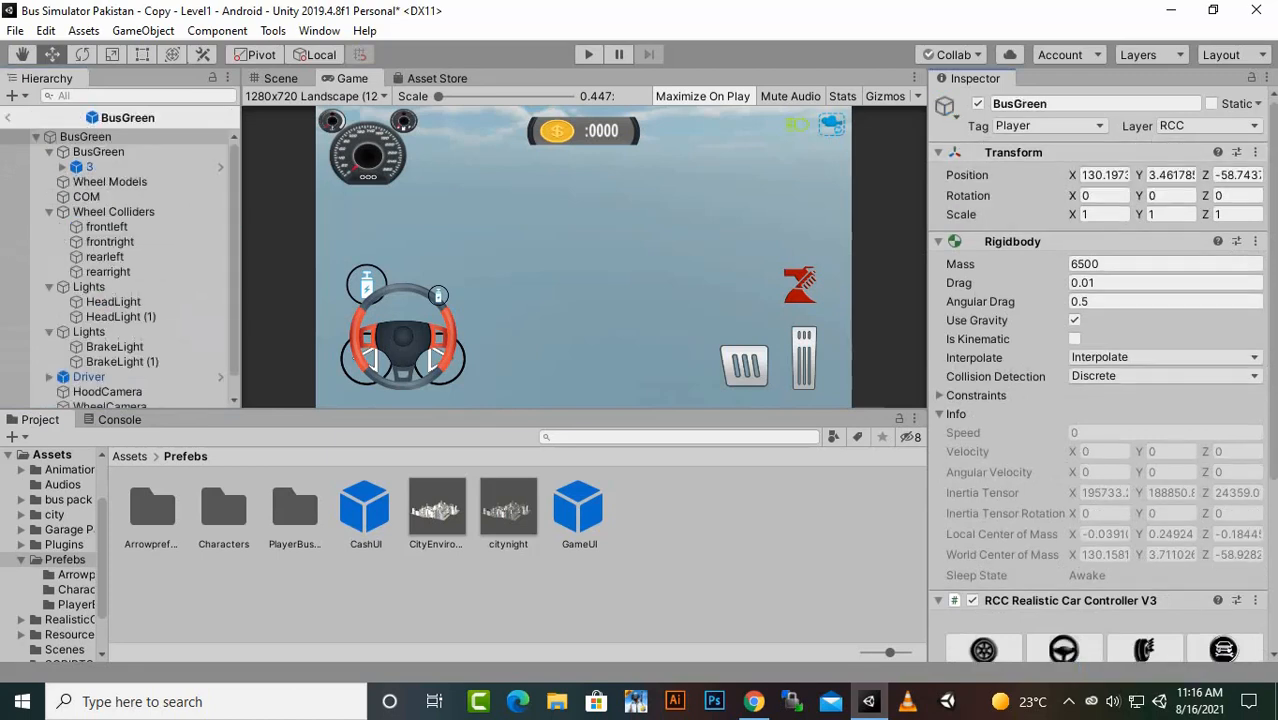
scroll(150, 270, down, 1)
click(136, 400)
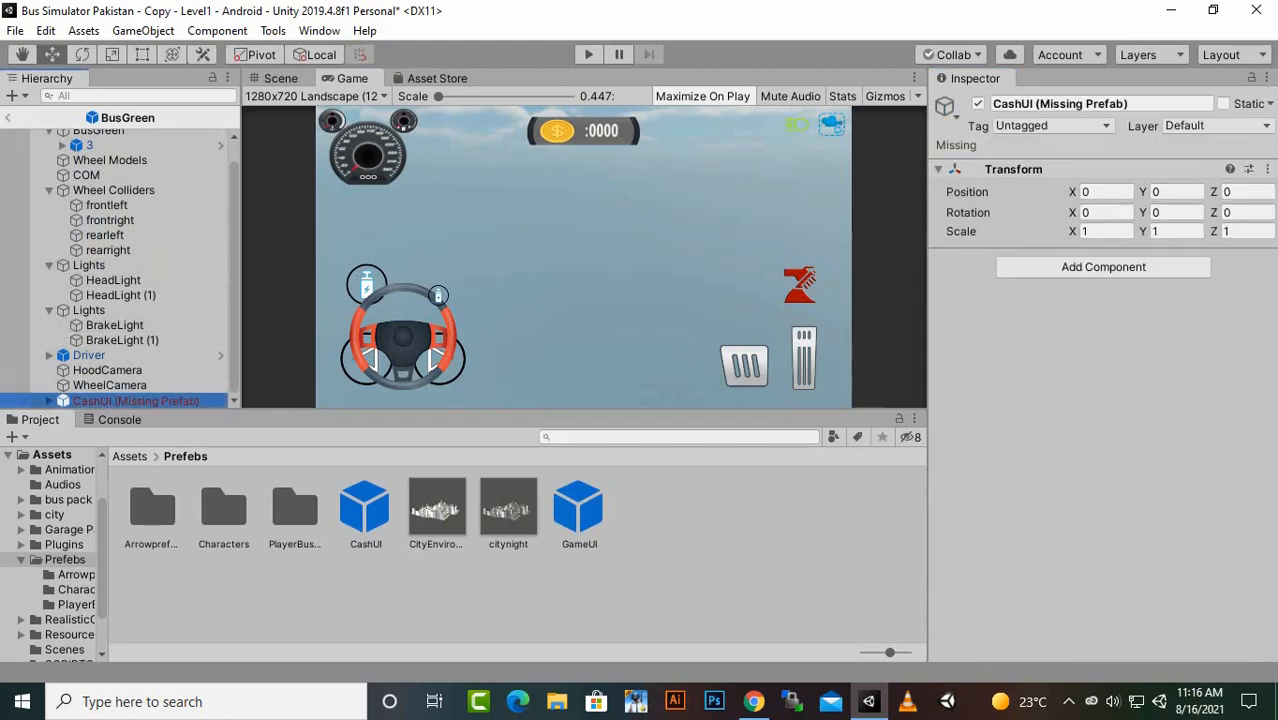
key(Delete)
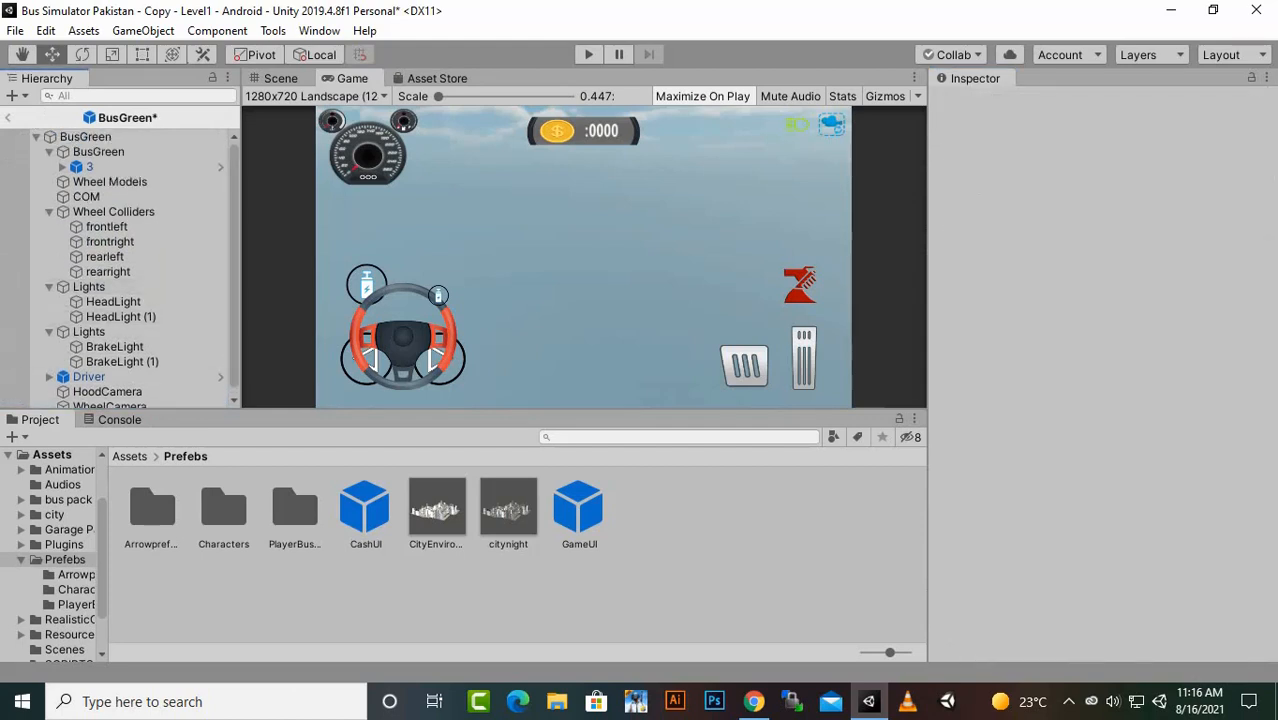
drag(364, 510, 130, 137)
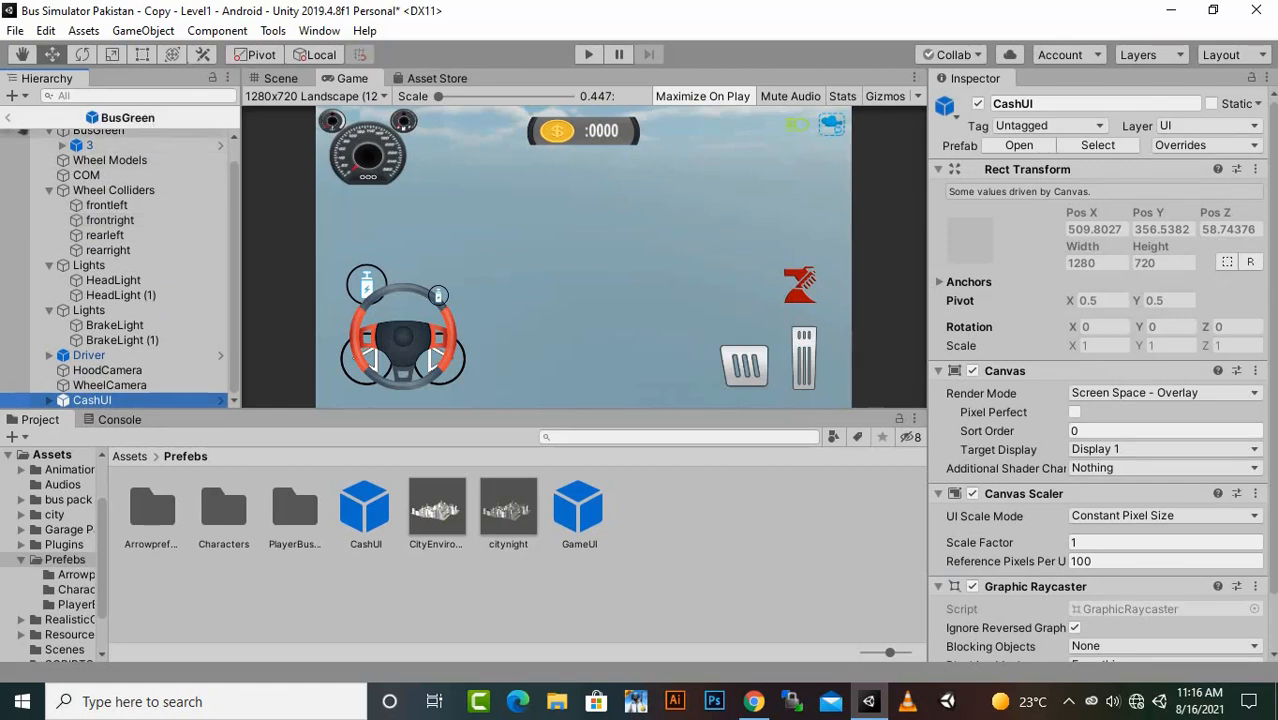
click(8, 117)
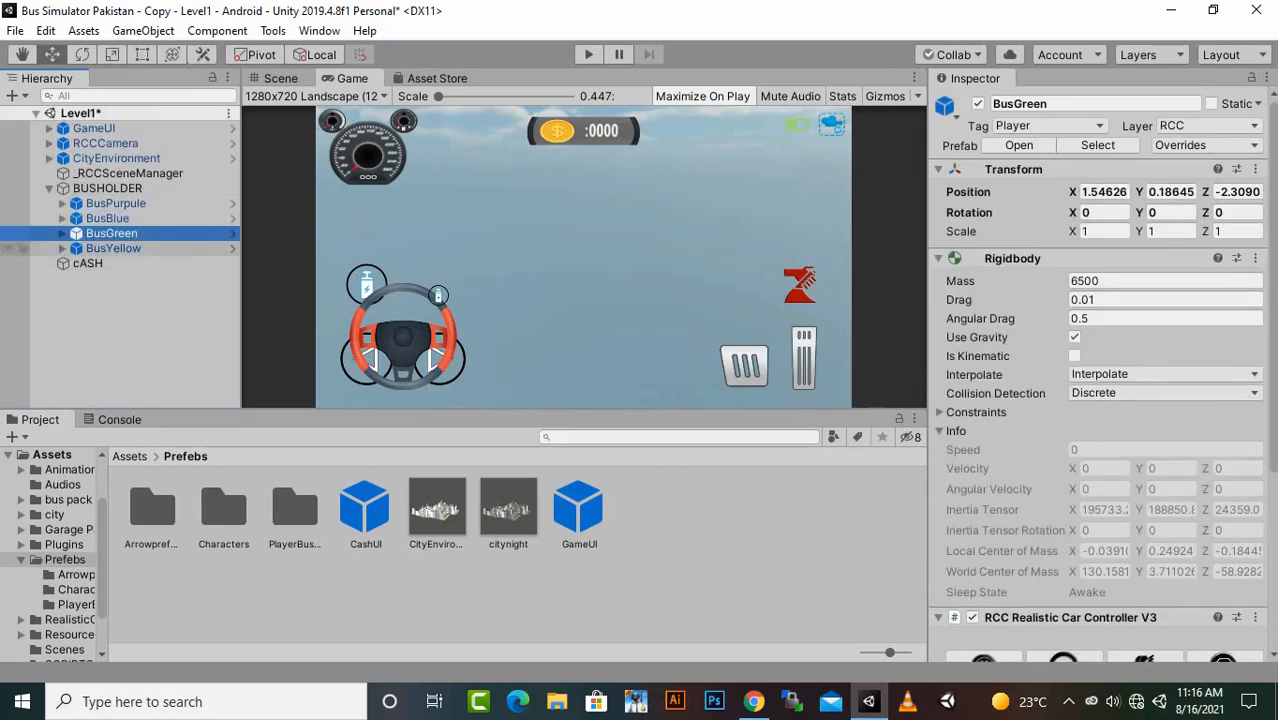
- In the BusYellow prefab, replace the CashUI (Missing Prefab) child with the CashUI prefab, and return to the Level1 scene
click(113, 248)
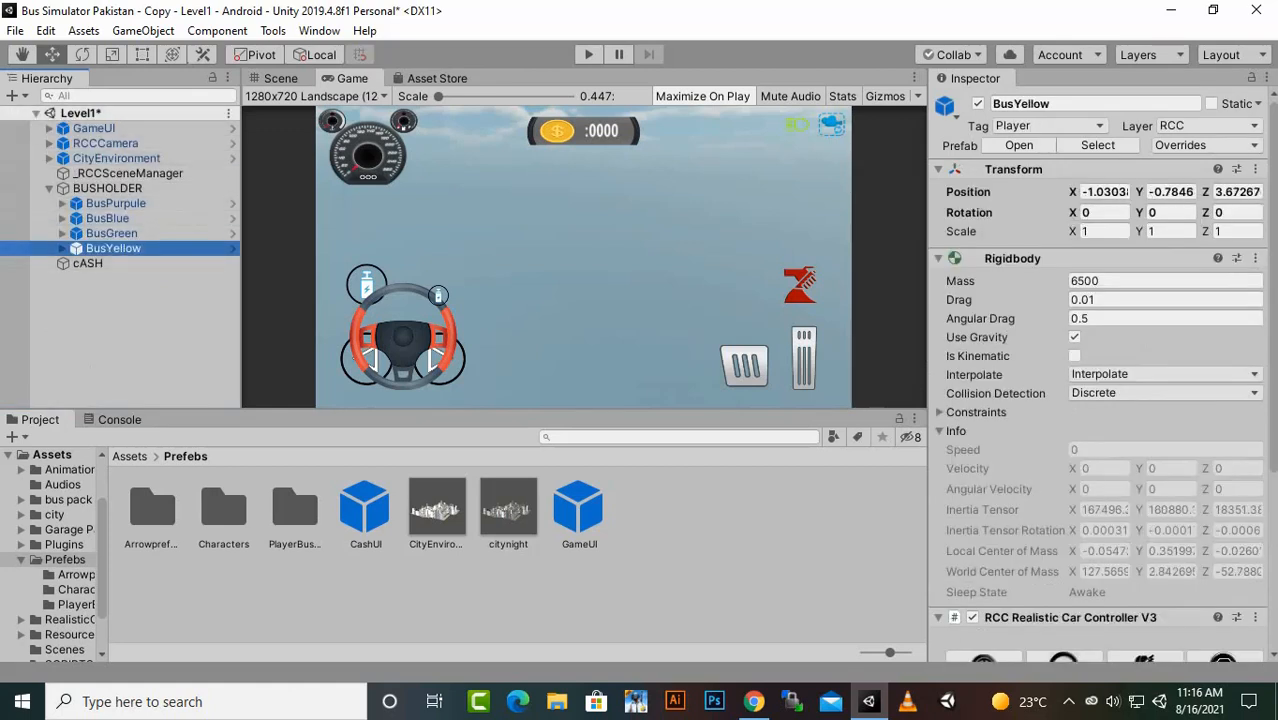
click(1030, 146)
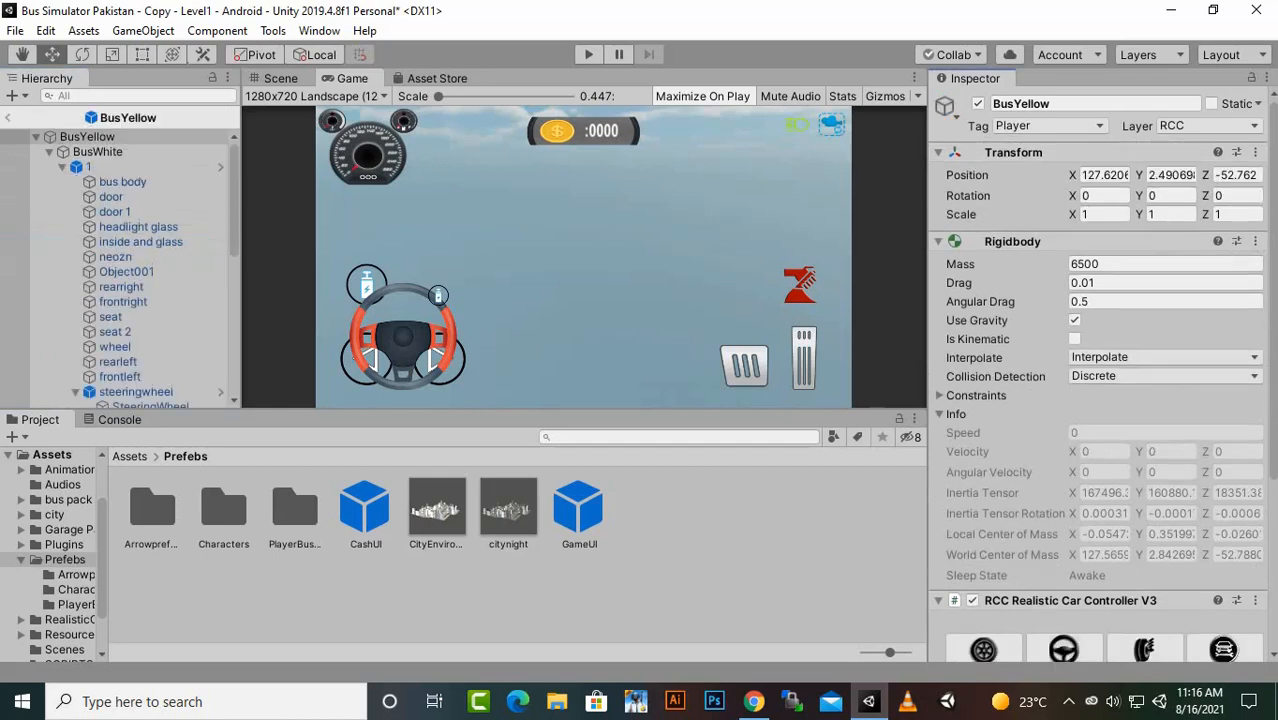
scroll(120, 260, down, 5)
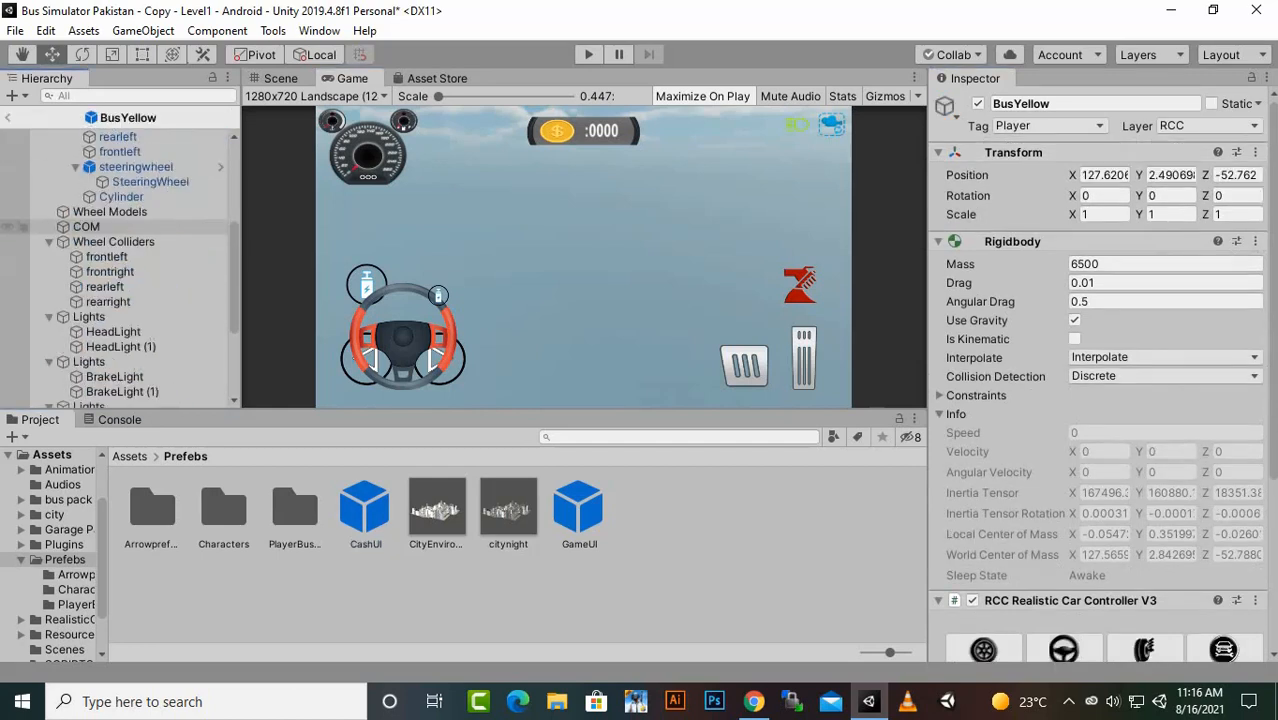
scroll(120, 330, down, 4)
click(135, 400)
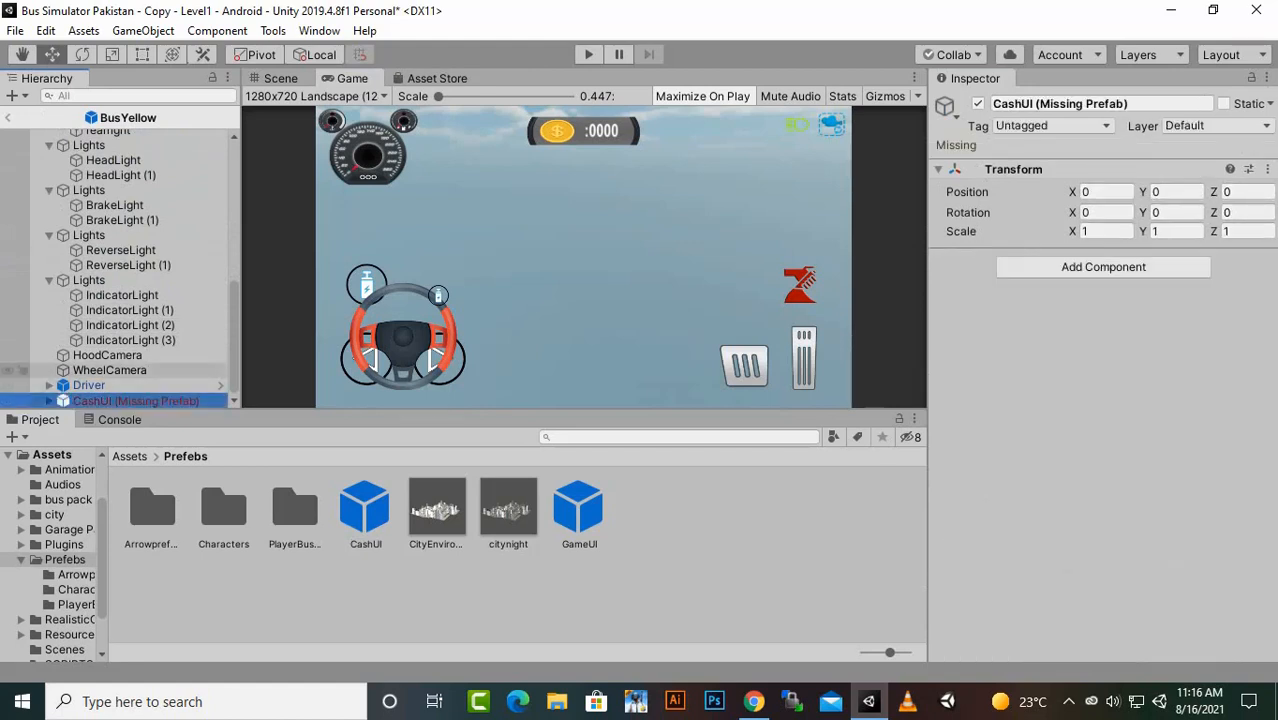
key(Delete)
scroll(120, 270, up, 5)
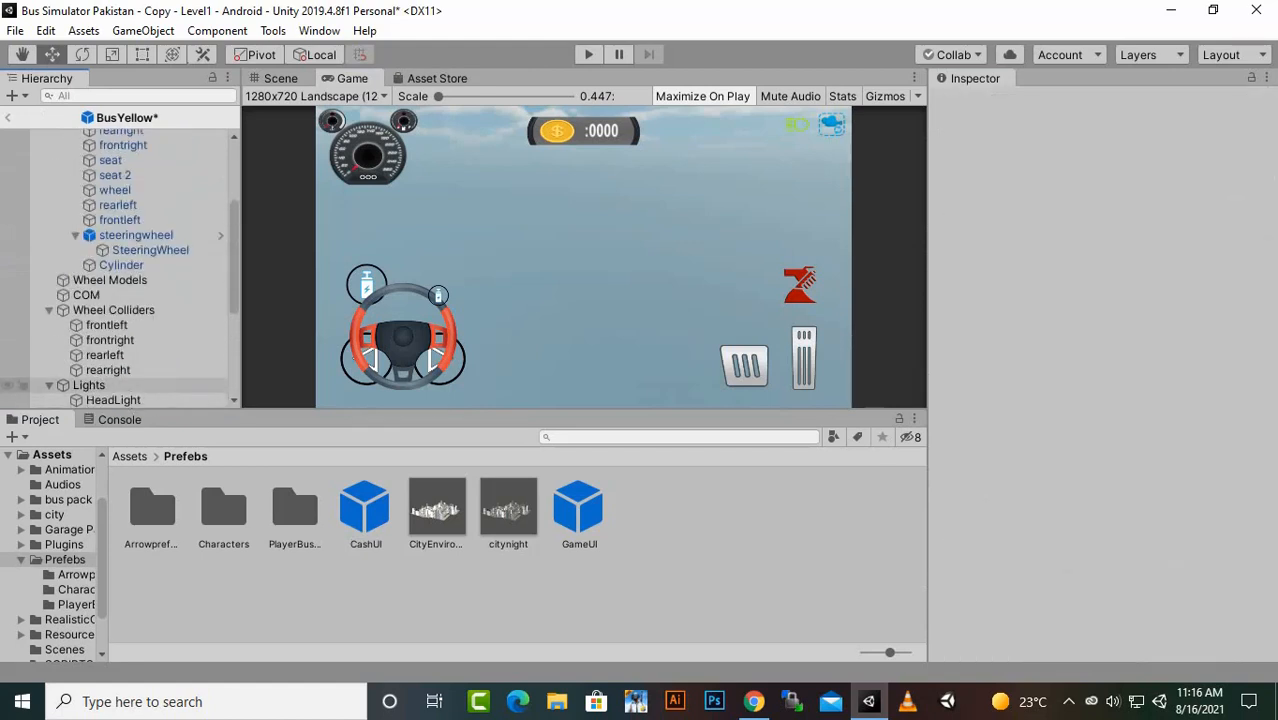
scroll(120, 270, up, 4)
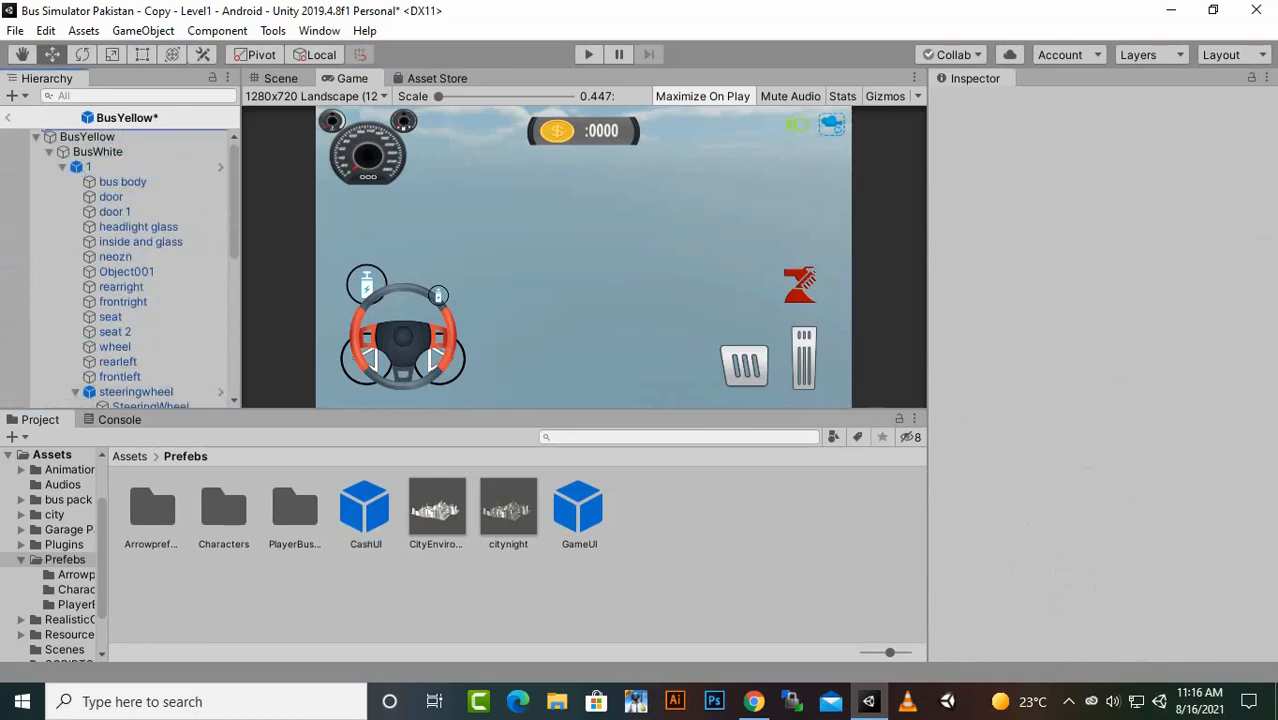
key(ctrl+z)
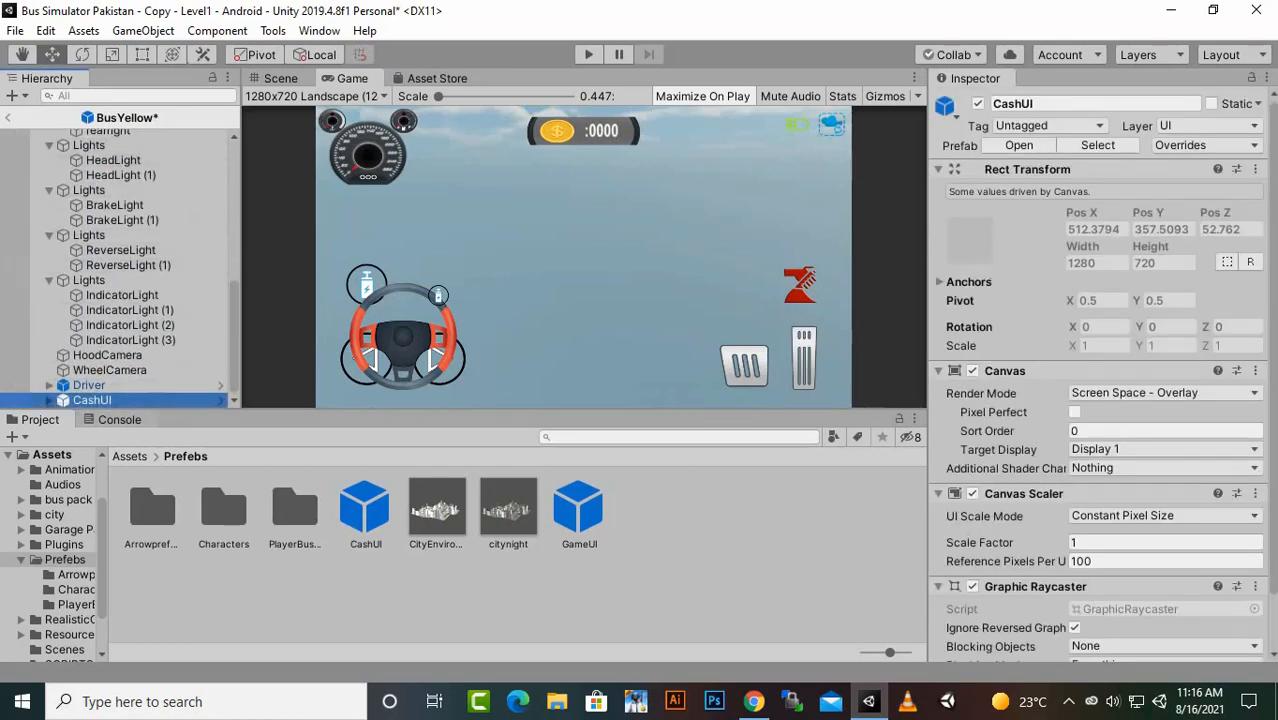
scroll(120, 268, up, 10)
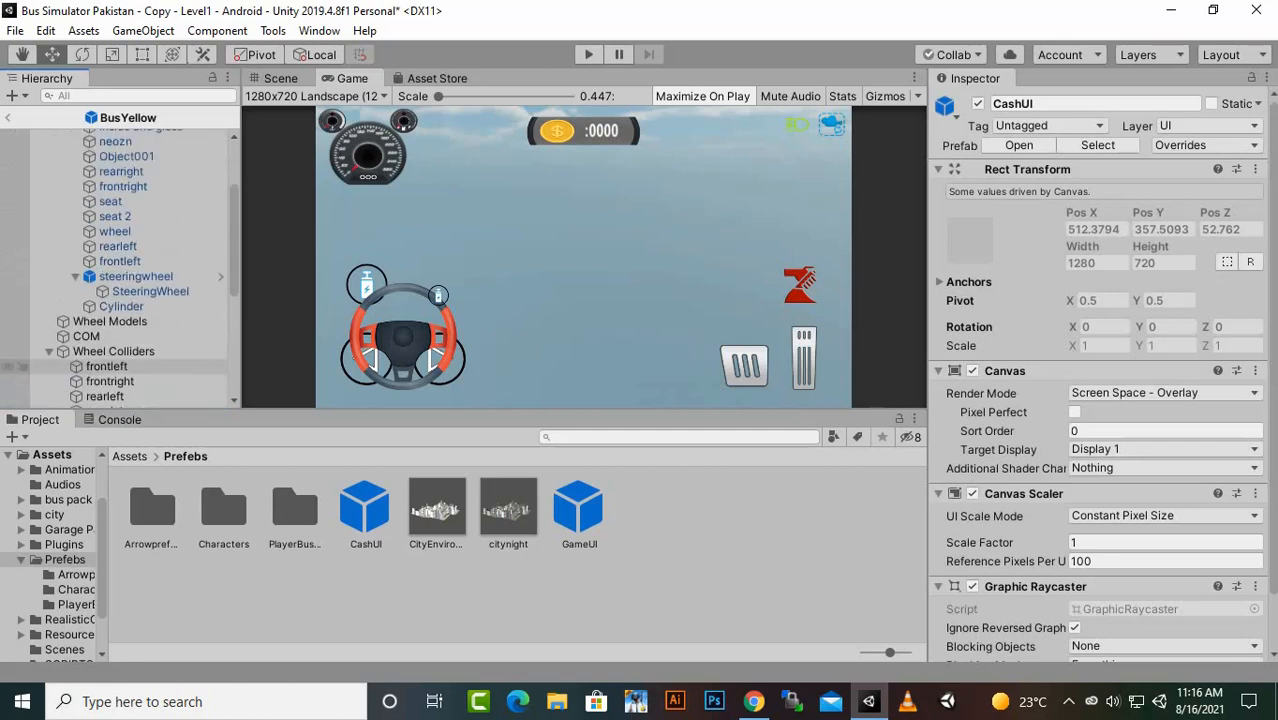
click(7, 117)
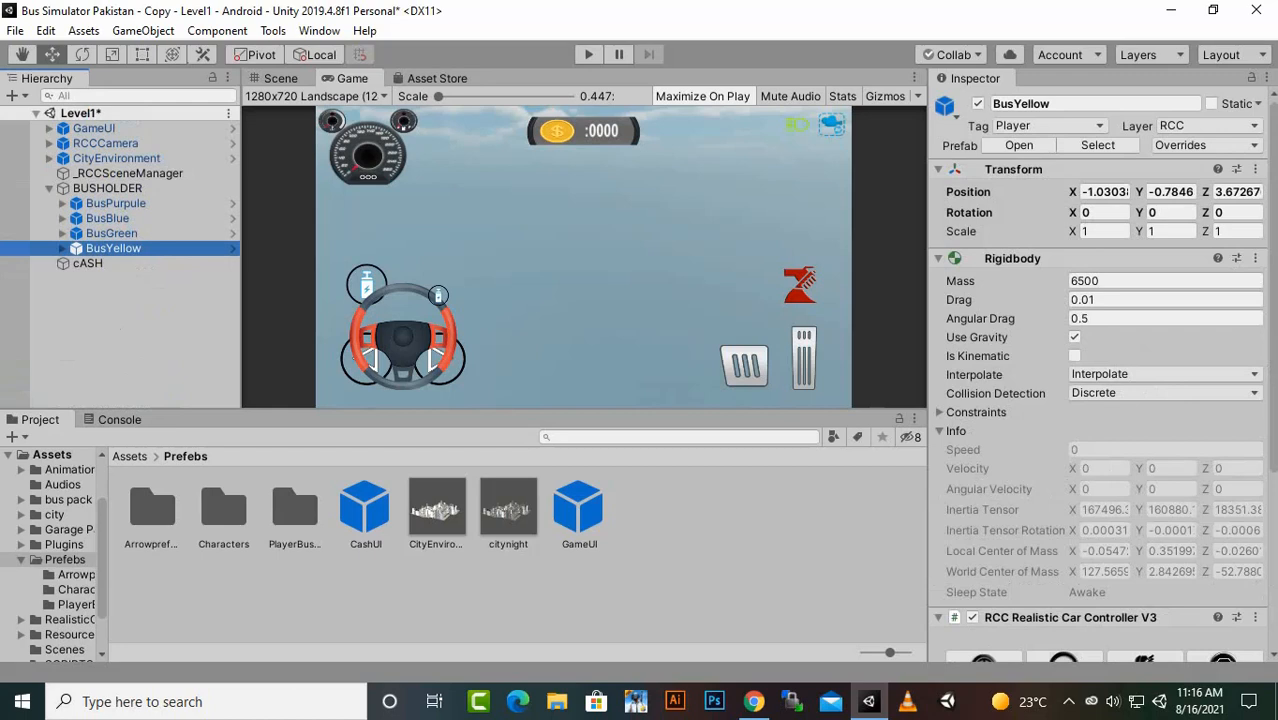
click(122, 328)
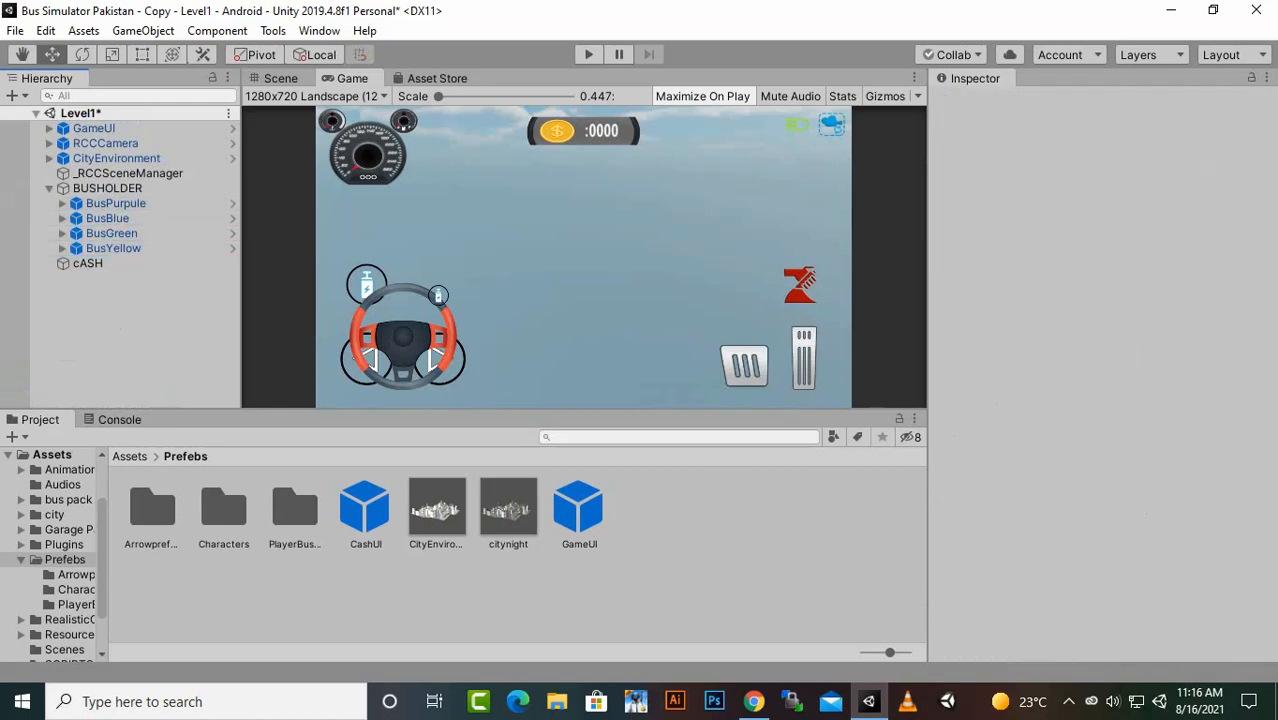
- Frame BusBlue in the scene and examine from several angles how the buses and the cash coin are placed on the road
click(280, 78)
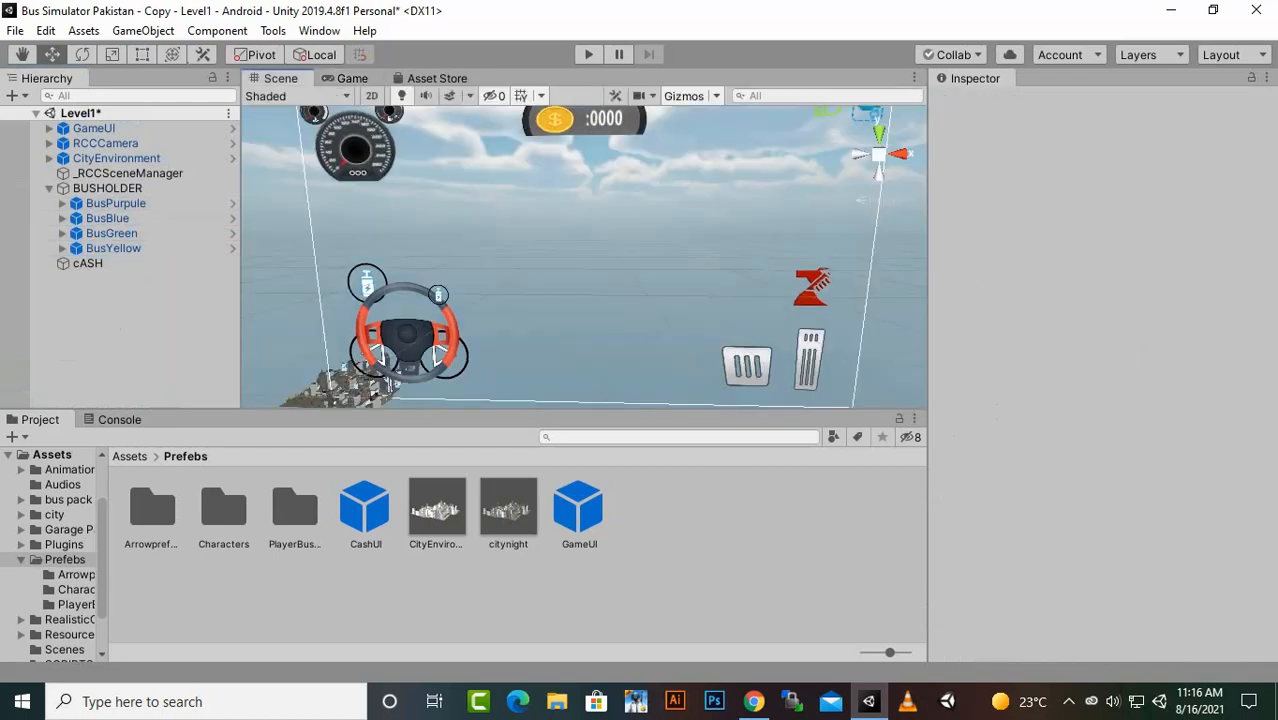
click(107, 218)
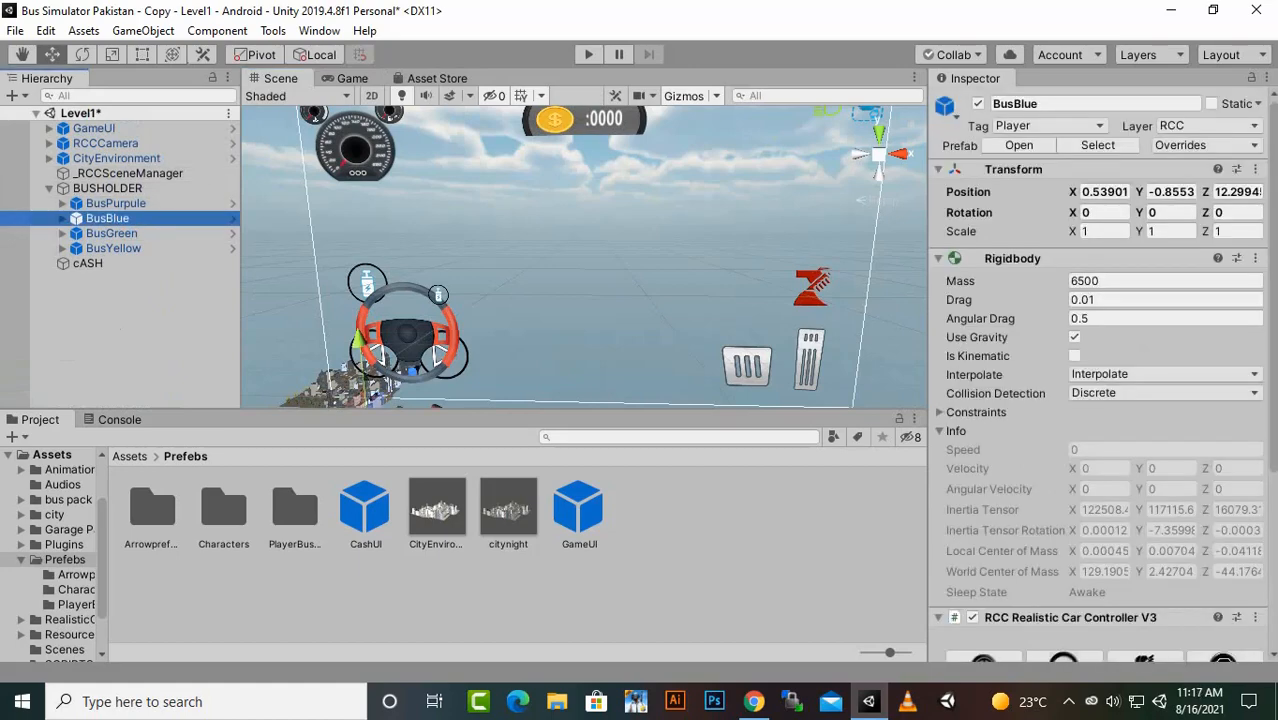
key(f)
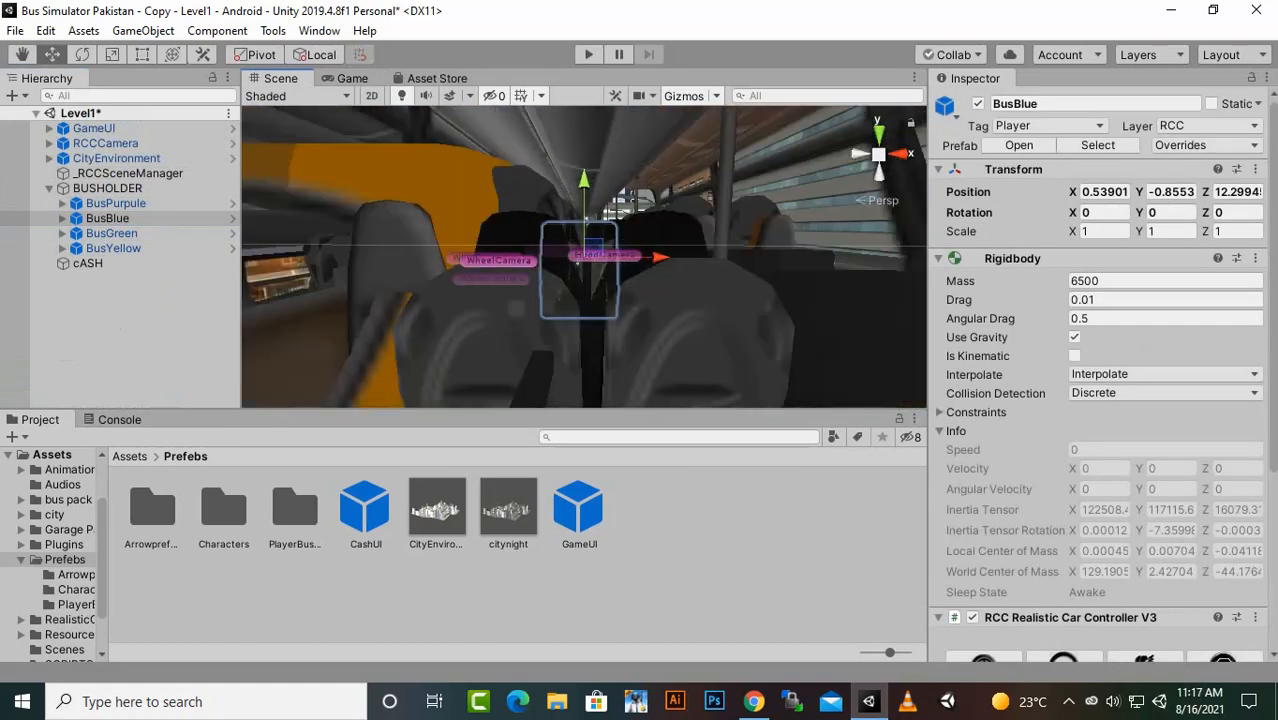
scroll(584, 257, down, 10)
alt+drag(600, 240, 415, 280)
scroll(584, 257, up, 4)
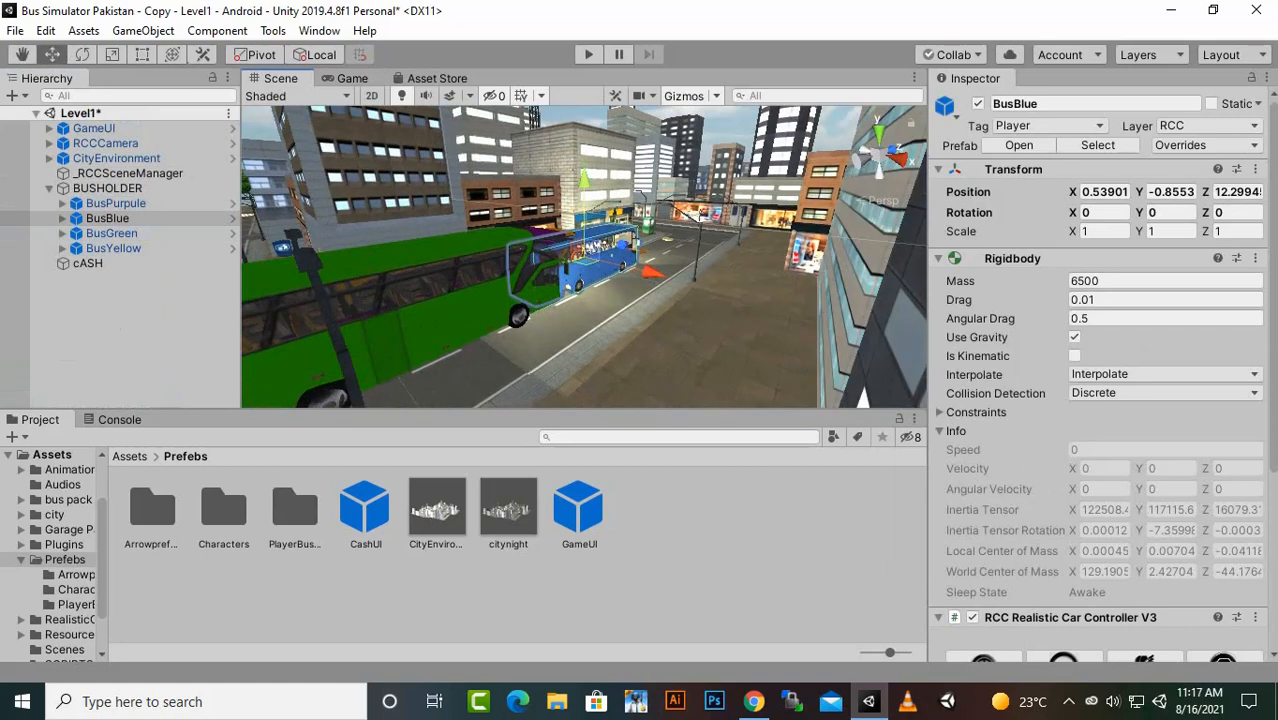
key(alt)
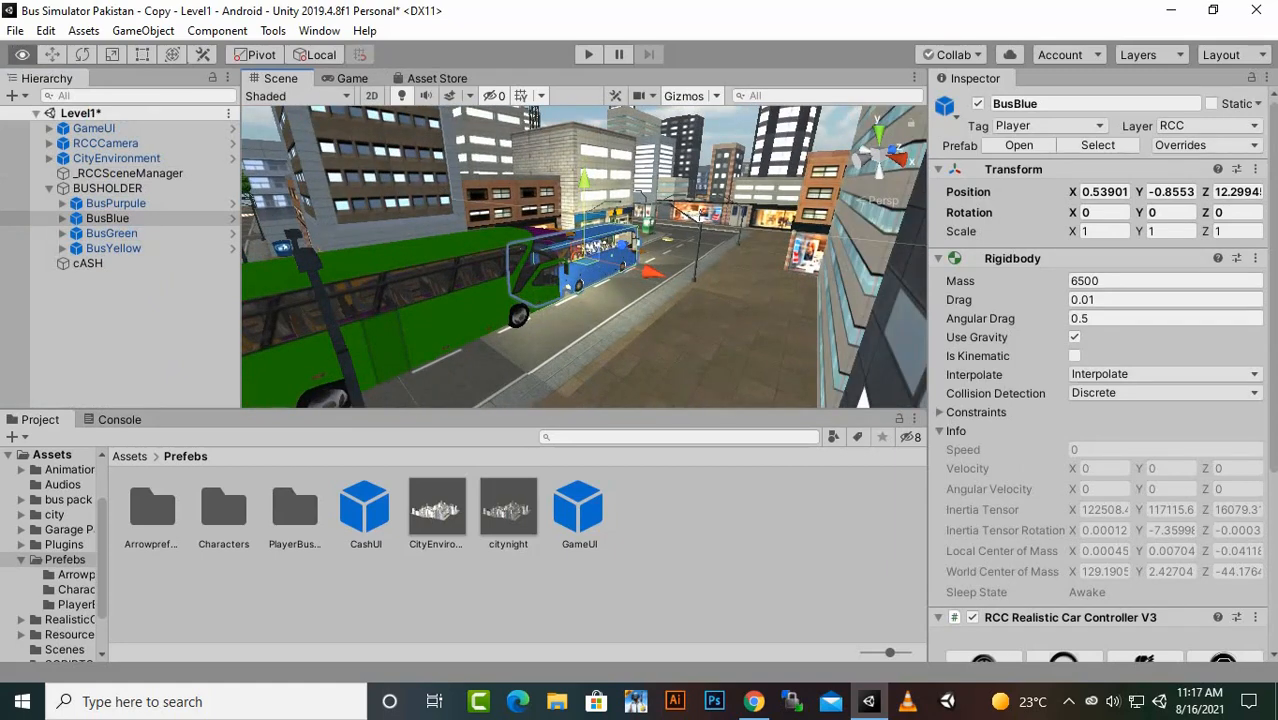
key(w)
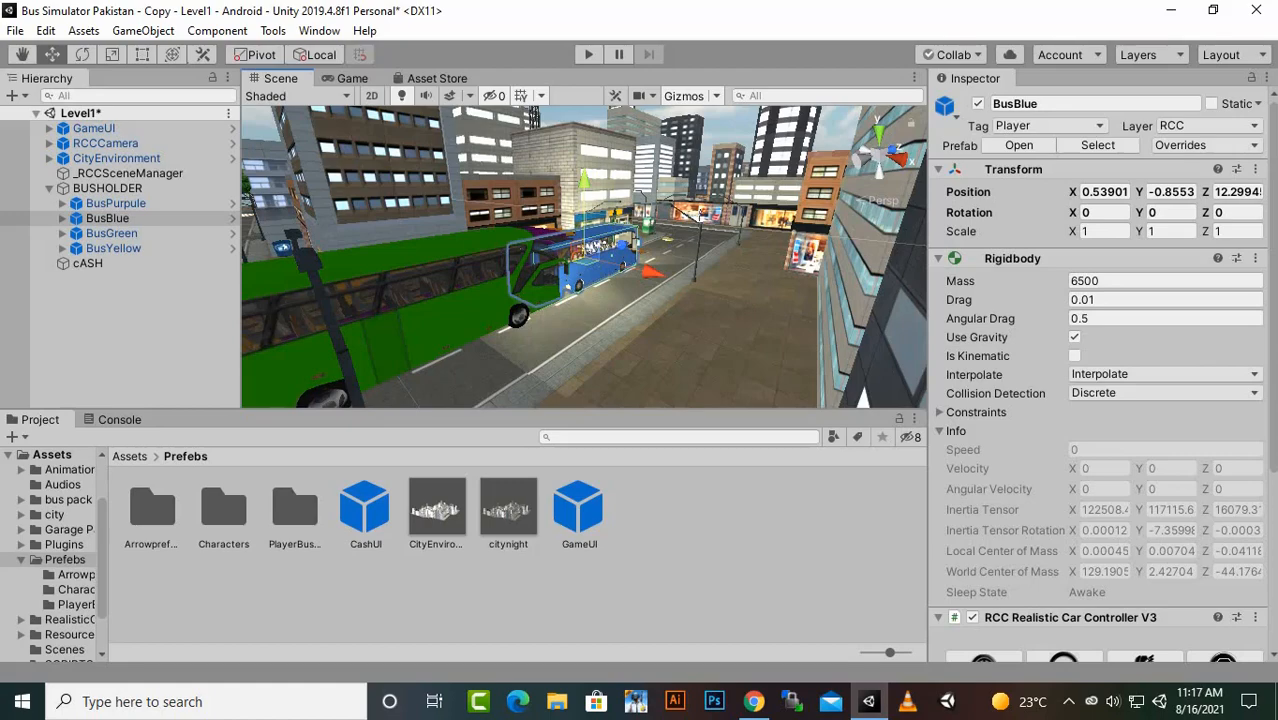
scroll(640, 268, down, 1)
alt+drag(640, 268, 530, 390)
scroll(530, 390, up, 3)
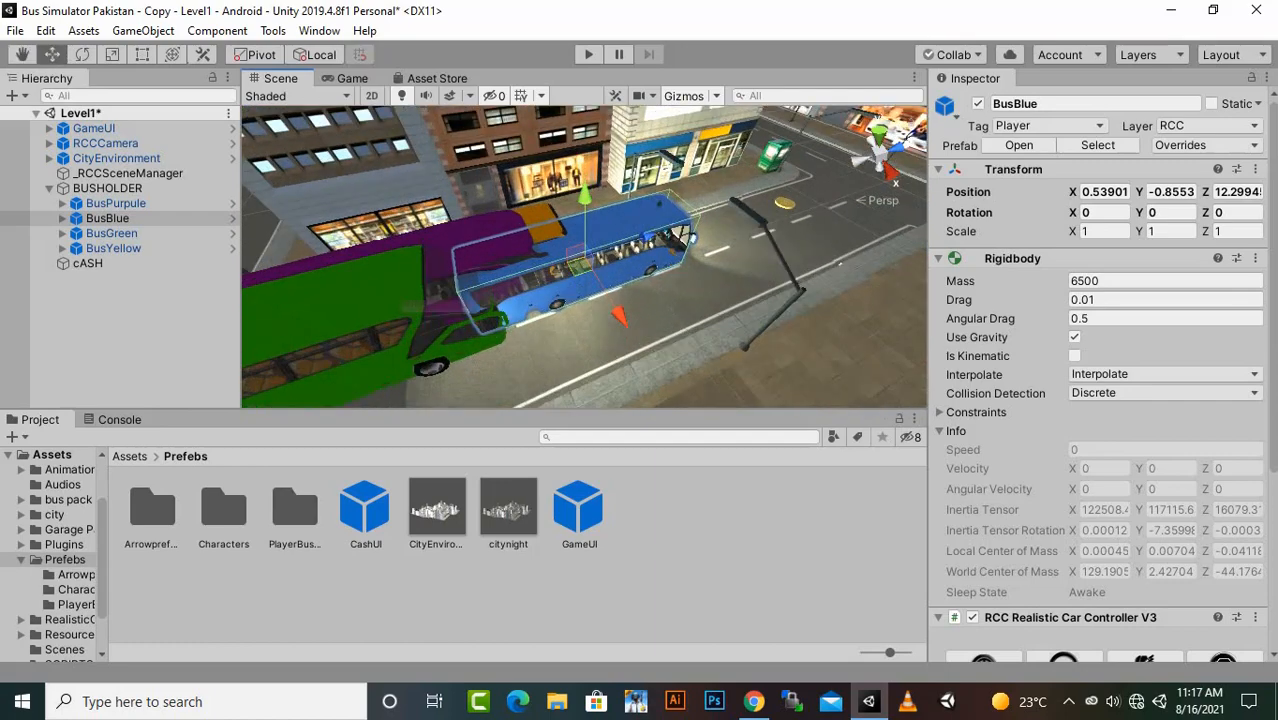
scroll(640, 268, up, 2)
alt+drag(660, 272, 400, 252)
scroll(400, 252, down, 1)
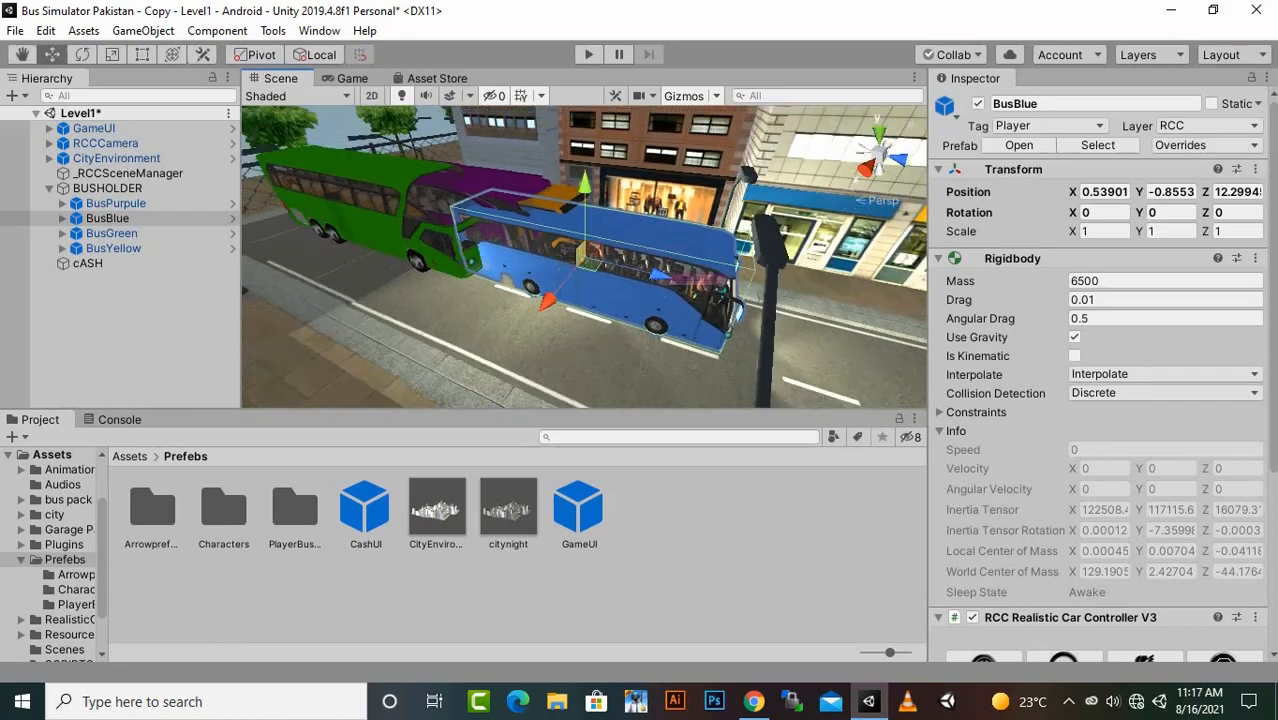
scroll(584, 256, down, 5)
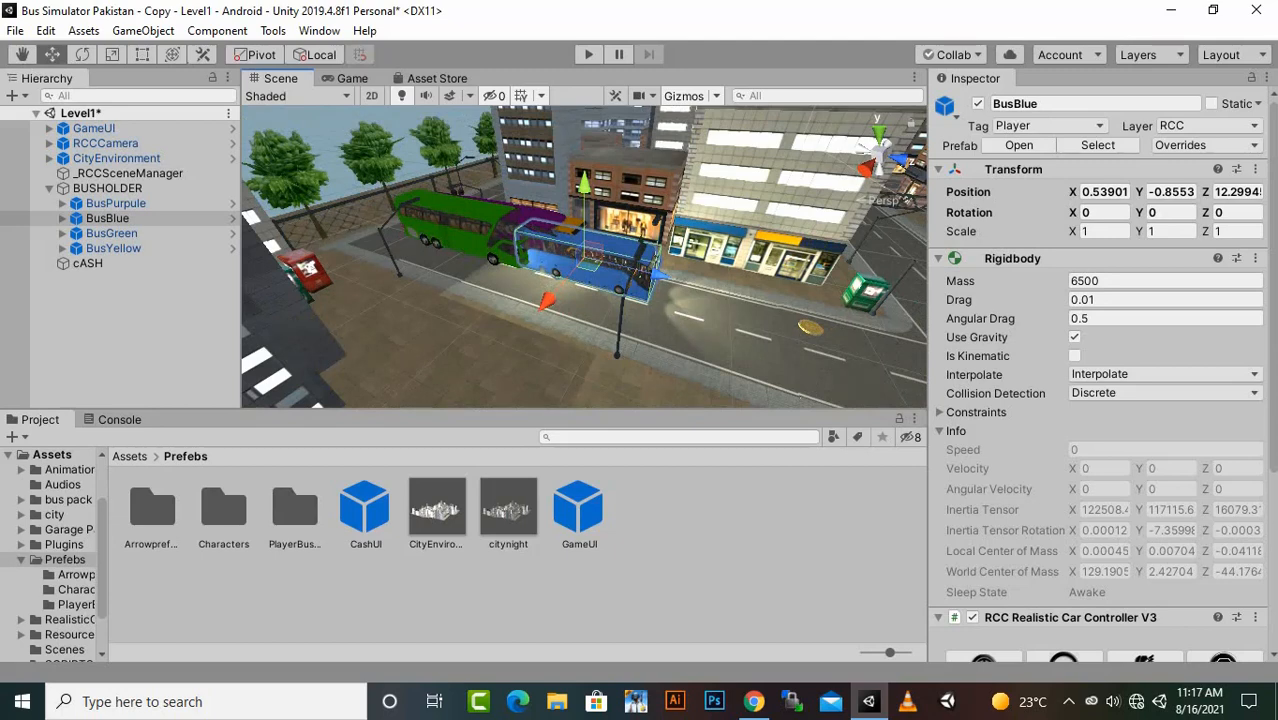
- Create a C# script named PlayerManager in the SCRIPTS folder and open it in Visual Studio
click(129, 456)
click(440, 600)
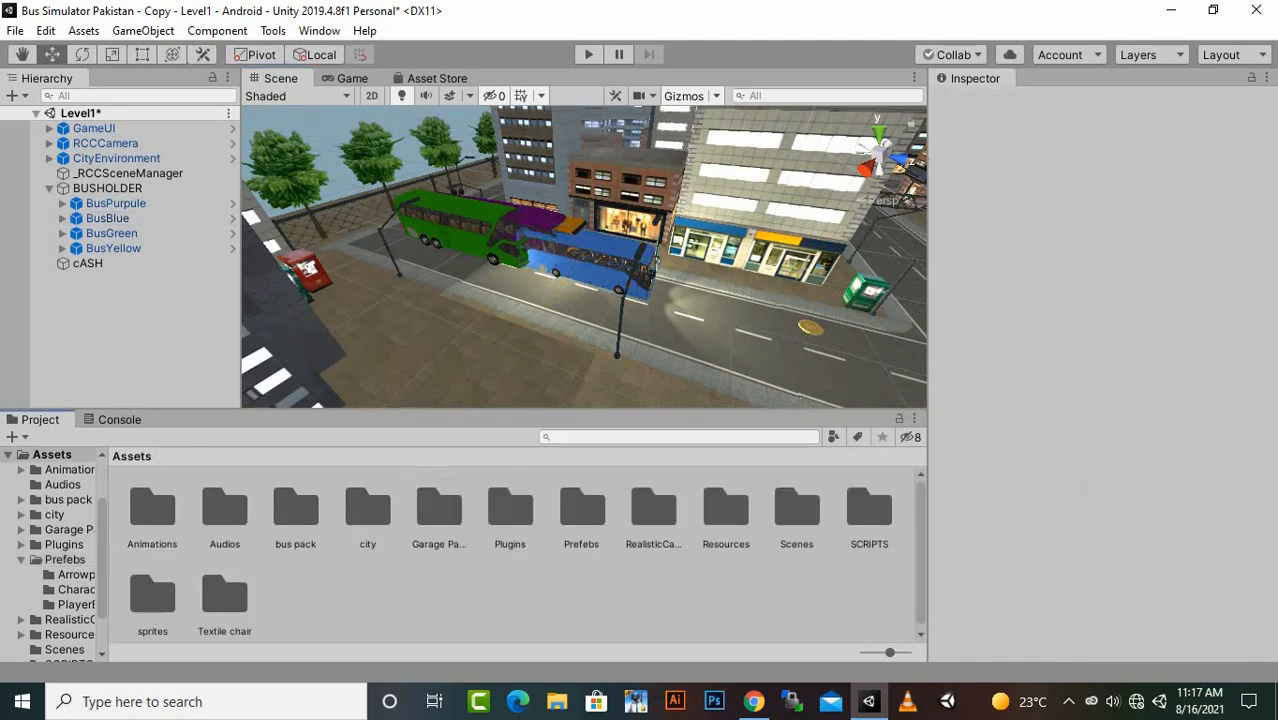
double_click(869, 510)
right_click(328, 528)
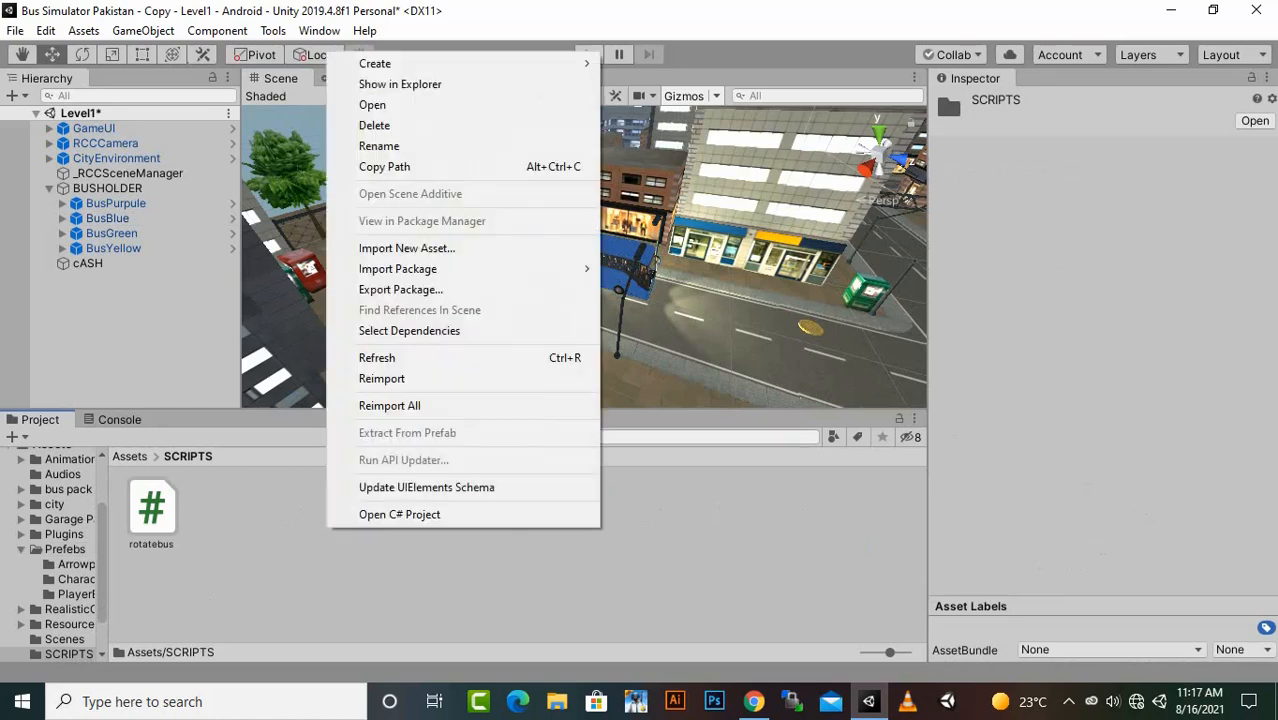
click(650, 74)
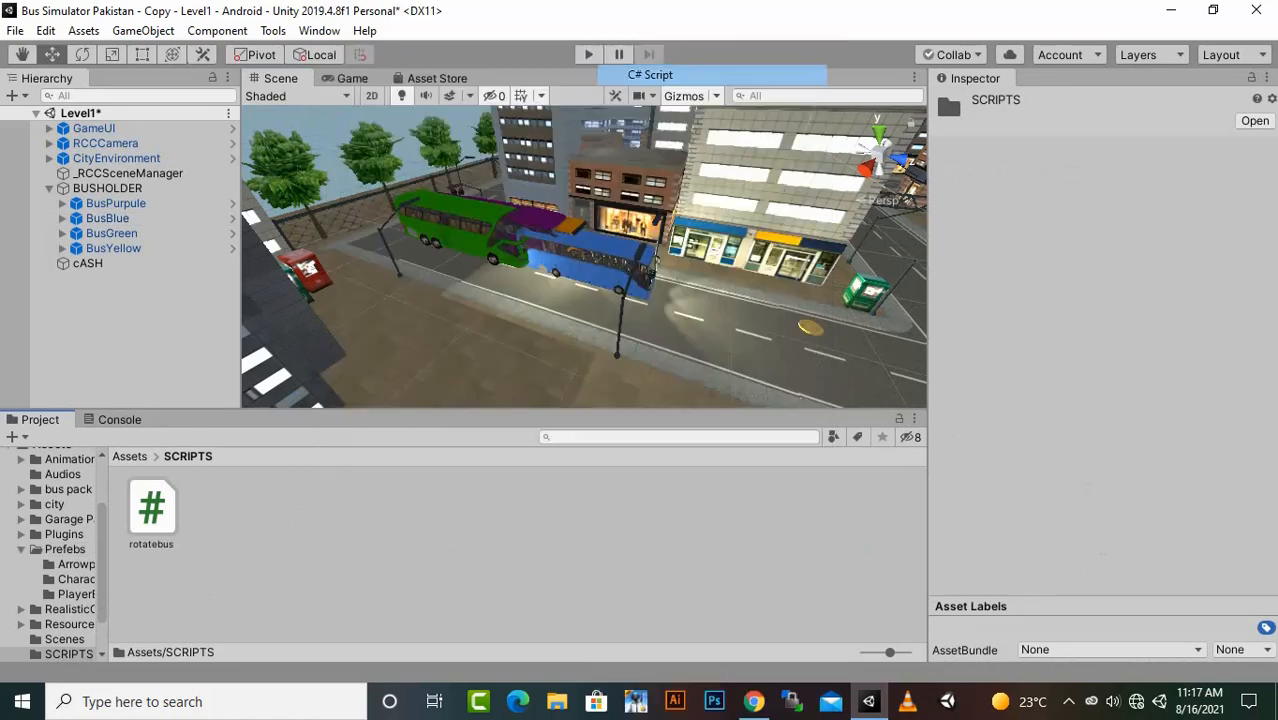
text(P)
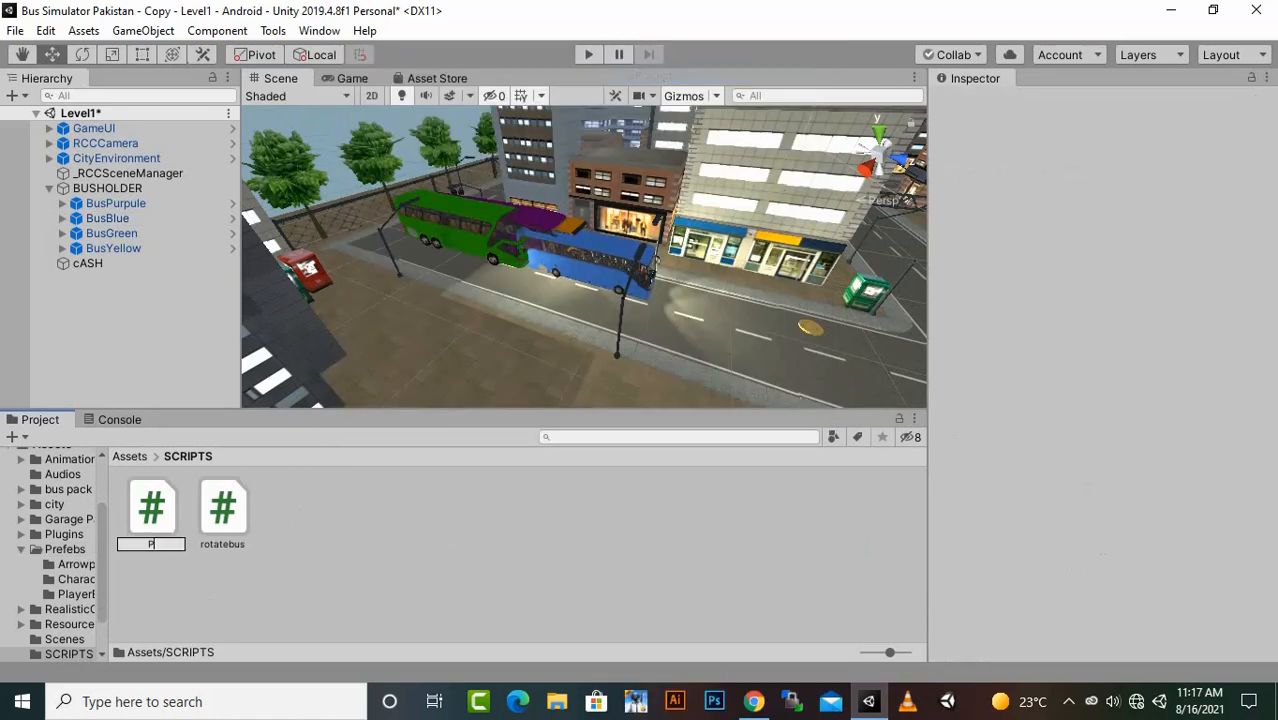
text(laer)
key(BackSpace)
key(BackSpace)
text(ayerManager)
key(Return)
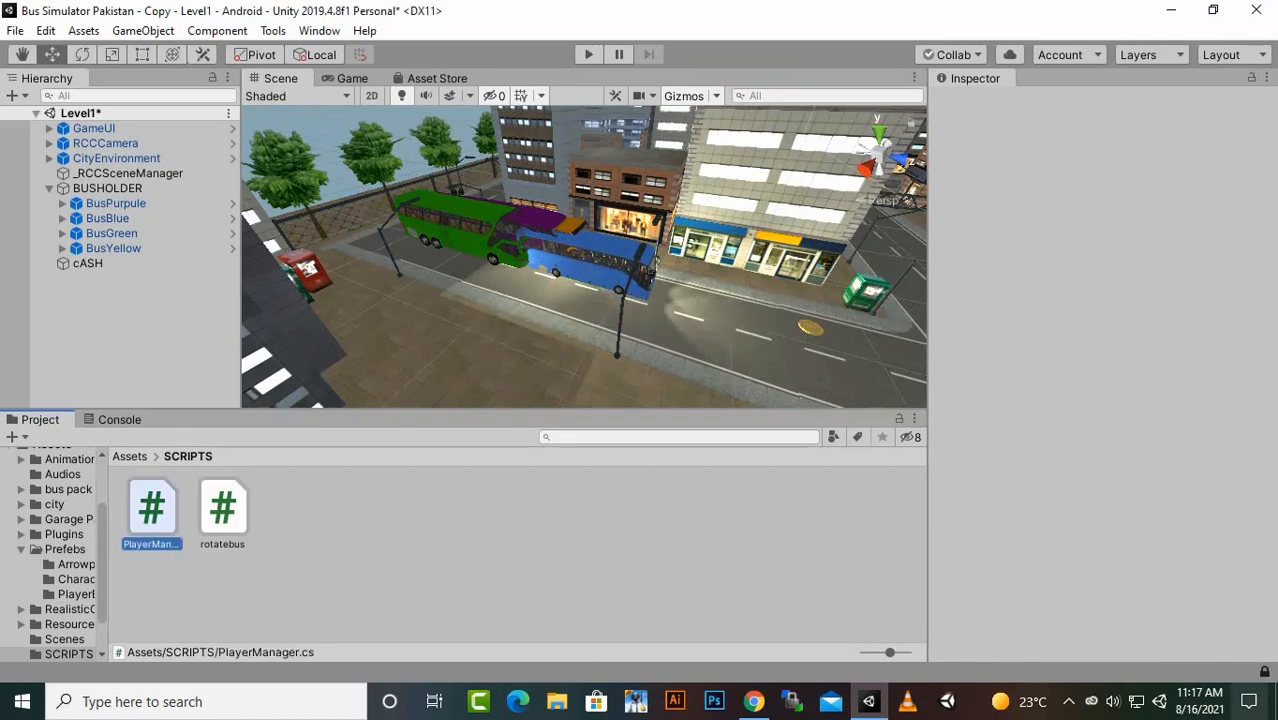
click(1069, 701)
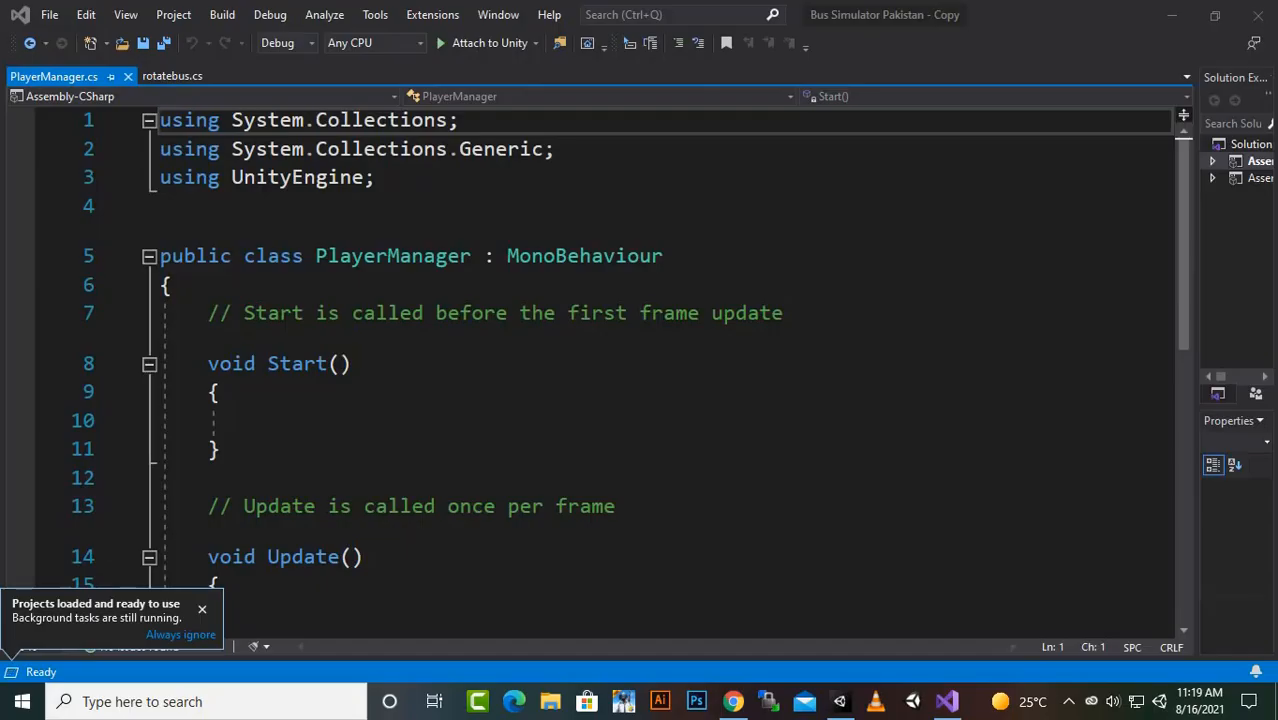
- Add the directive "using UnityEngine.UI;" below the existing using lines of PlayerManager.cs
key(Return)
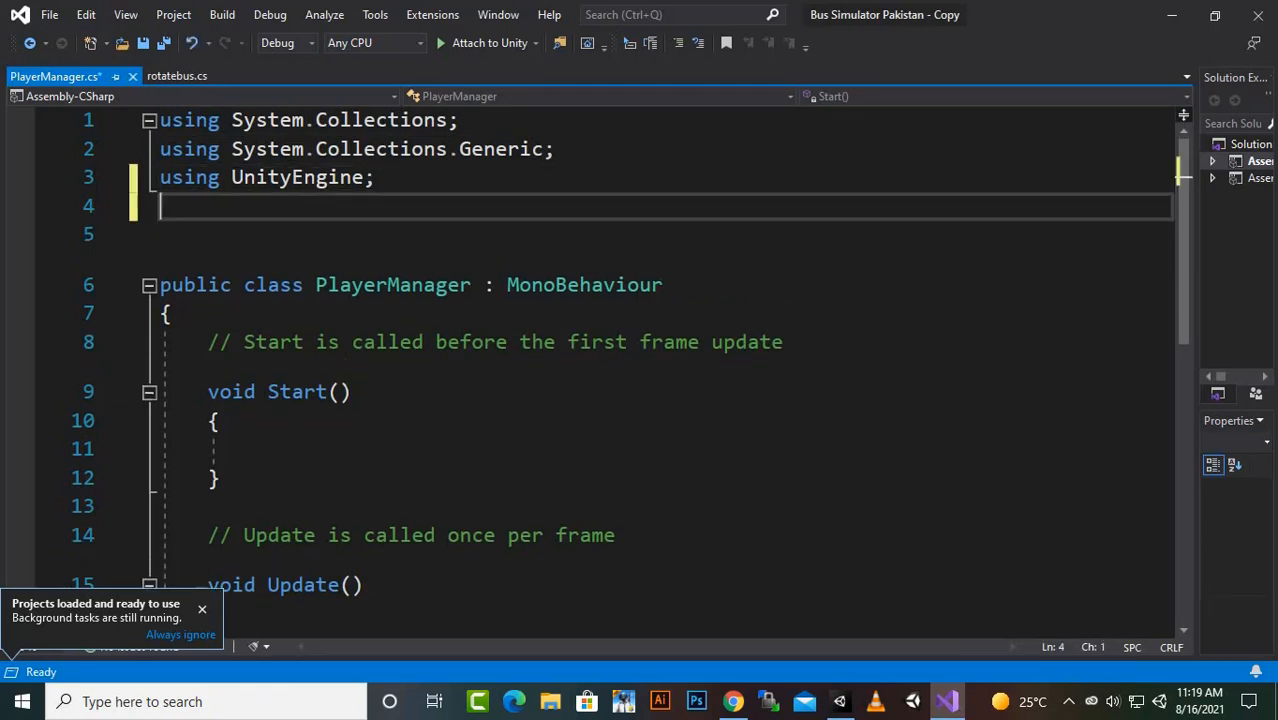
text(us)
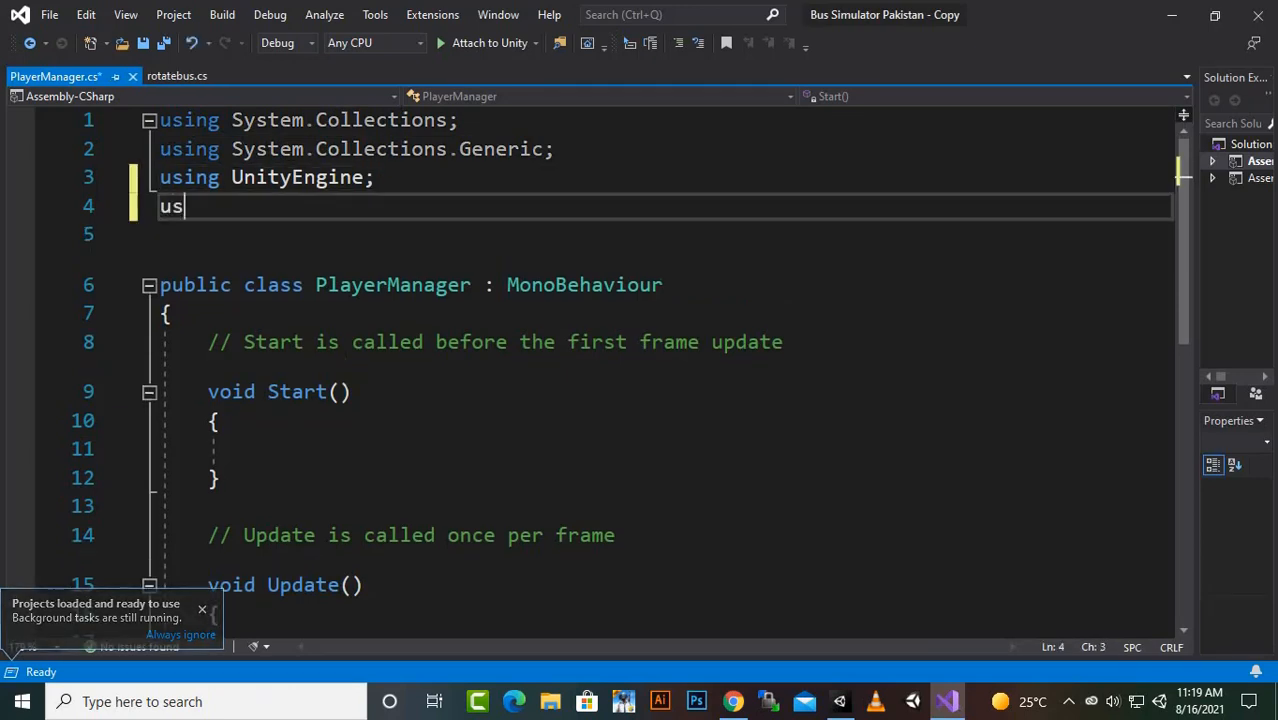
text(ing uni)
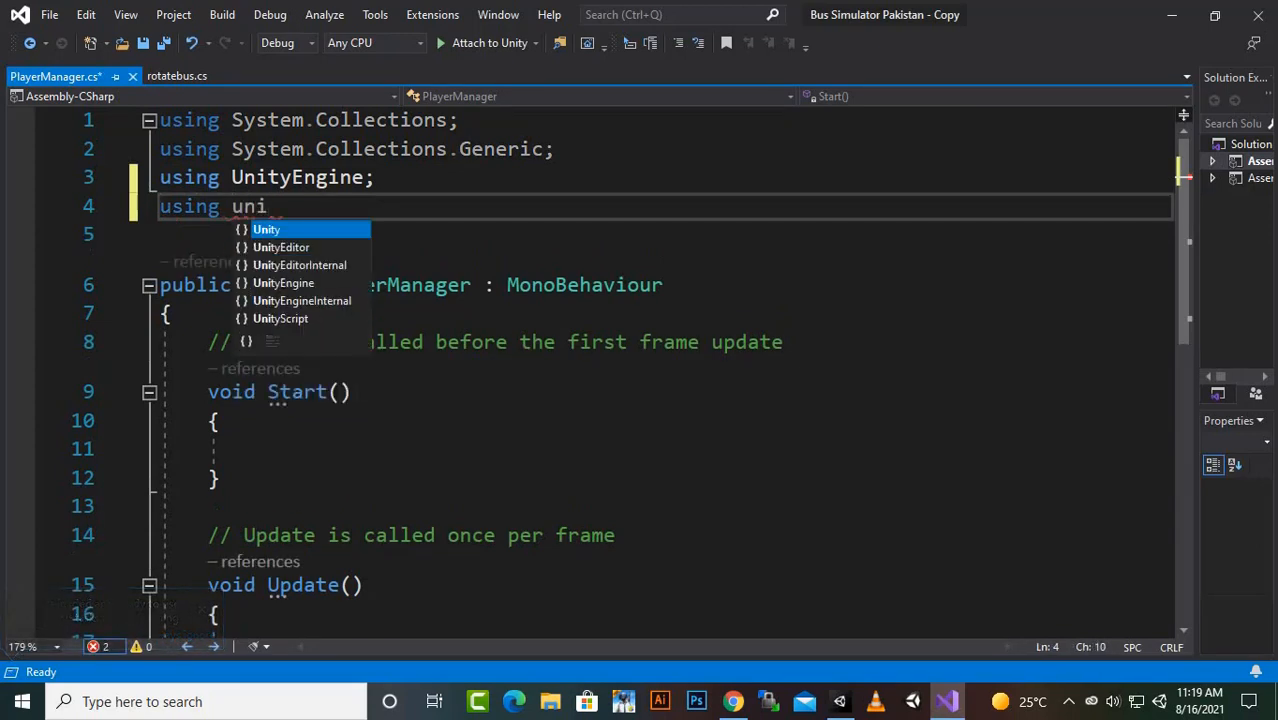
key(Down)
key(Down)
key(Down)
key(Down)
key(Up)
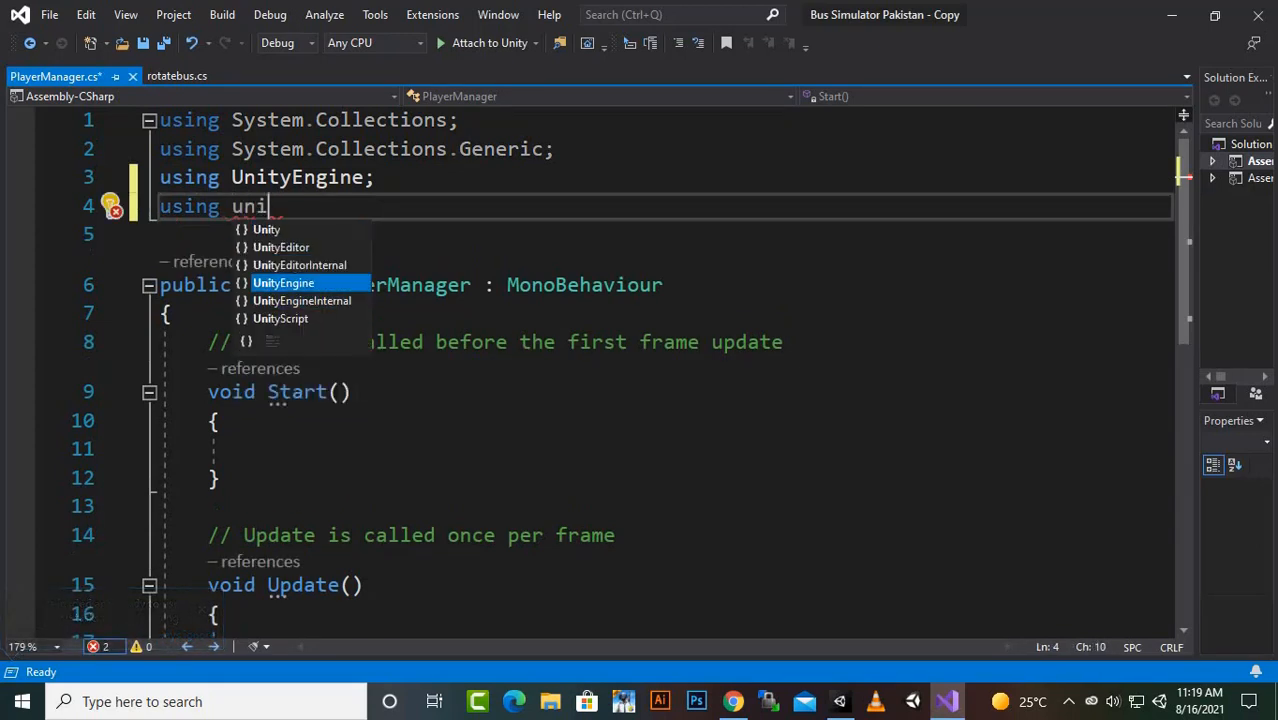
key(Tab)
text(.ui)
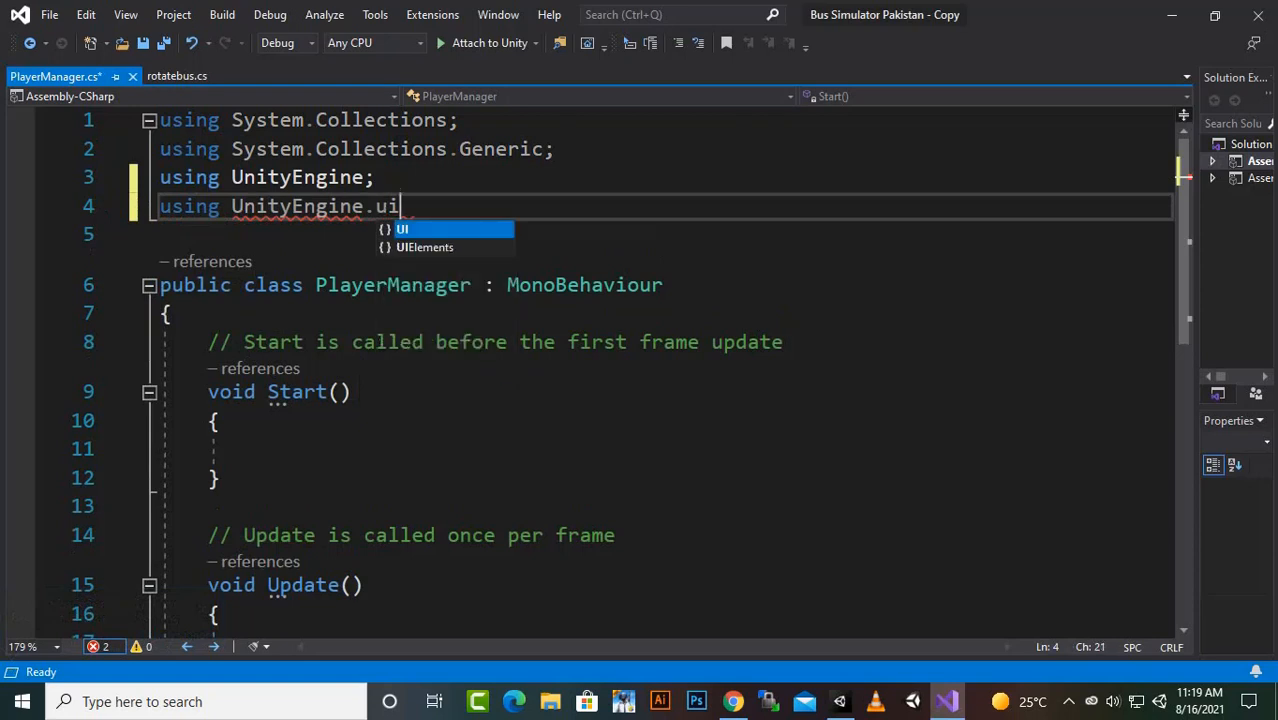
key(Tab)
text(;)
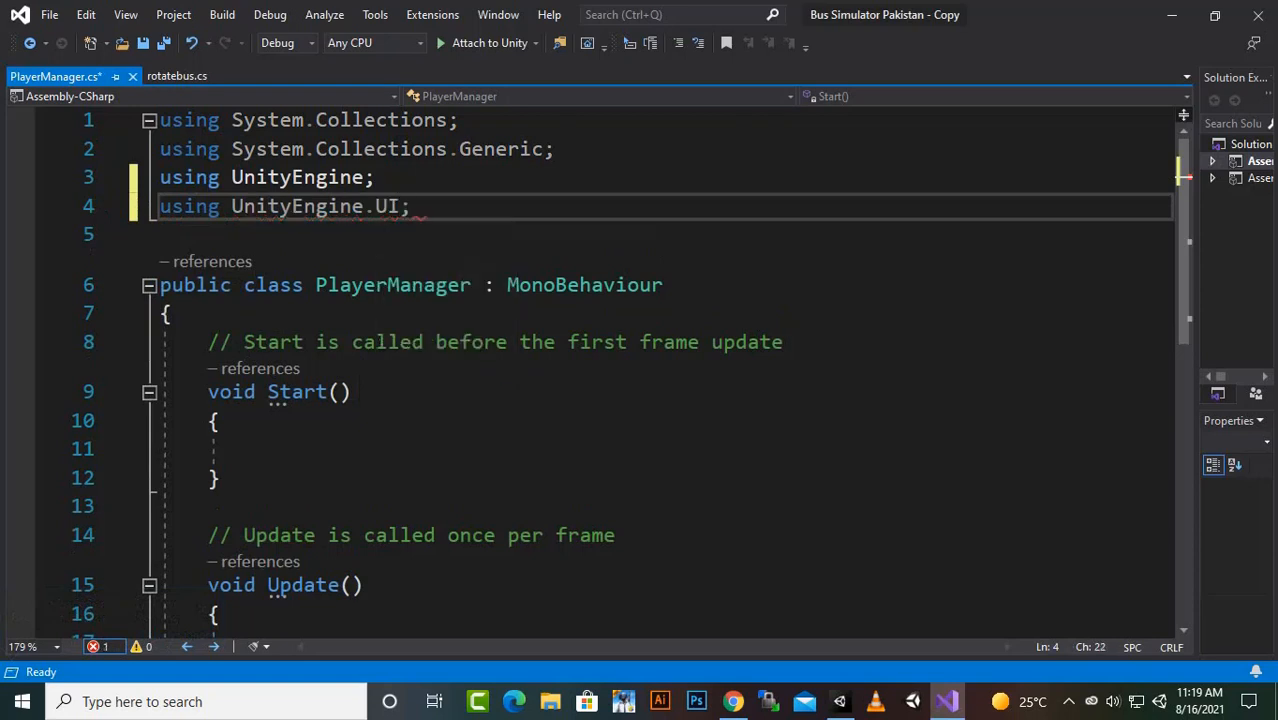
- Replace the comment above Start in the PlayerManager class with the field declaration "public Text cashAmount;"
drag(208, 342, 785, 342)
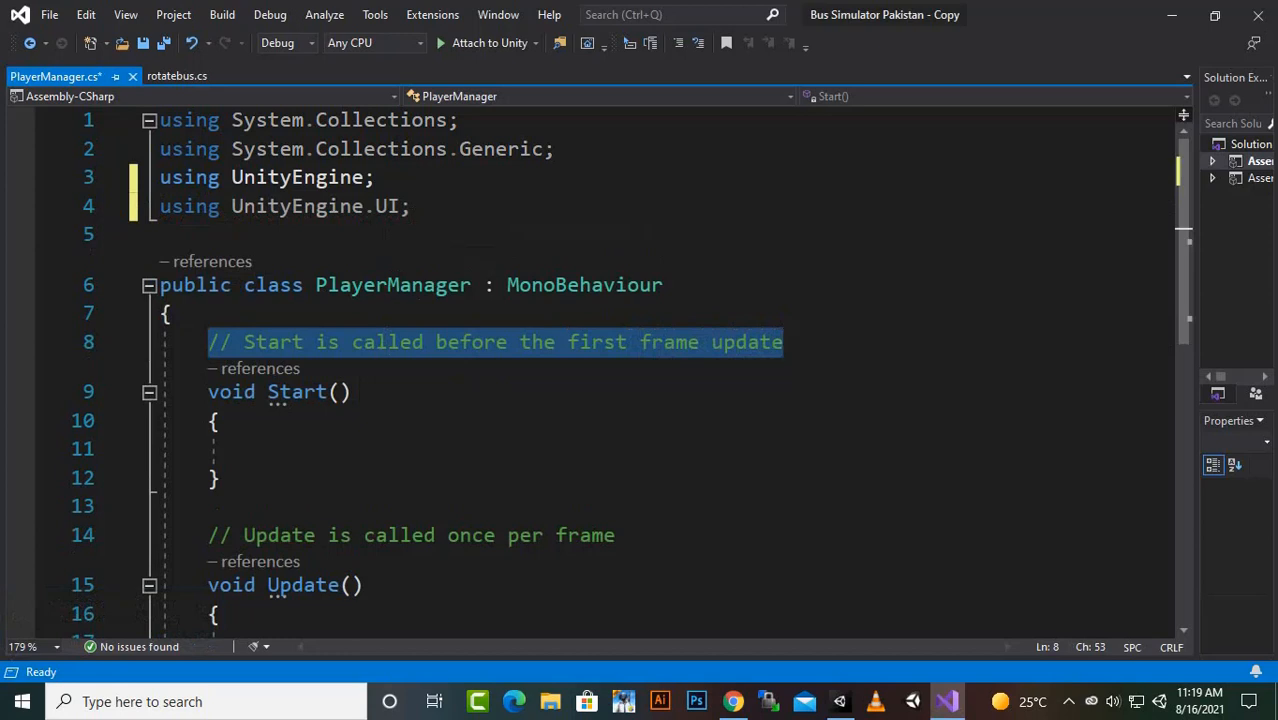
text(pub)
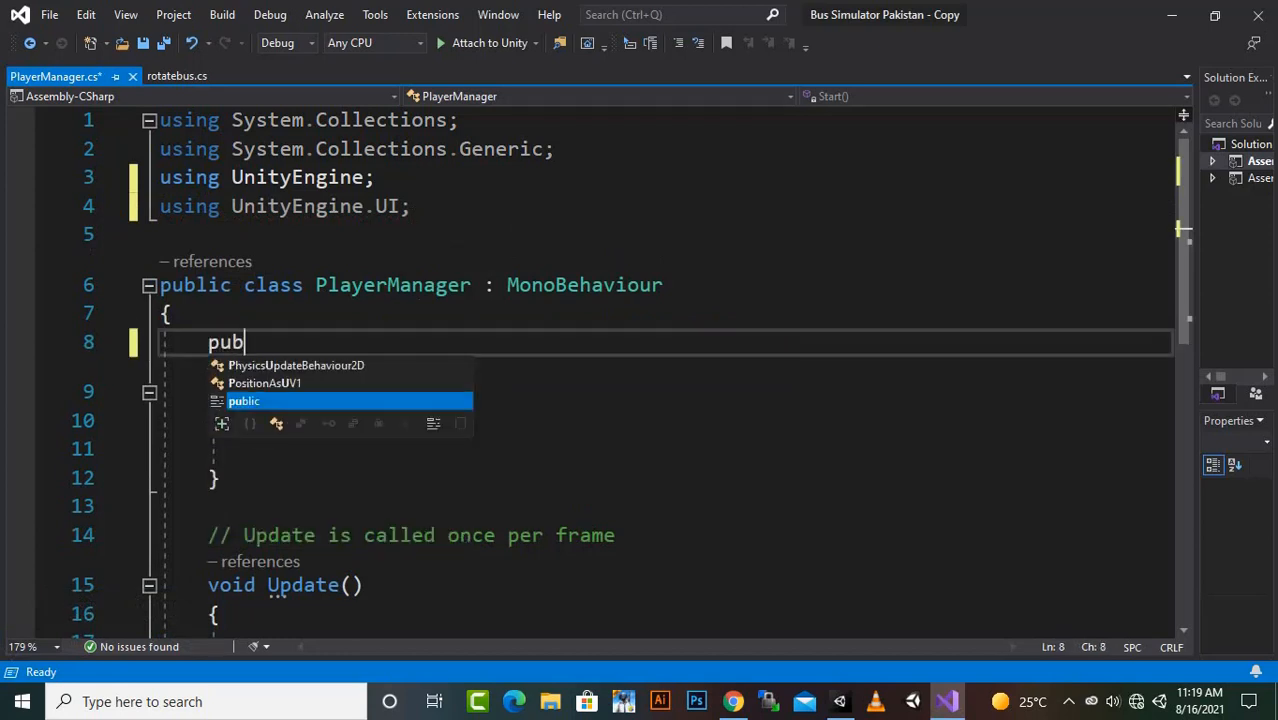
key(Tab)
text(tex)
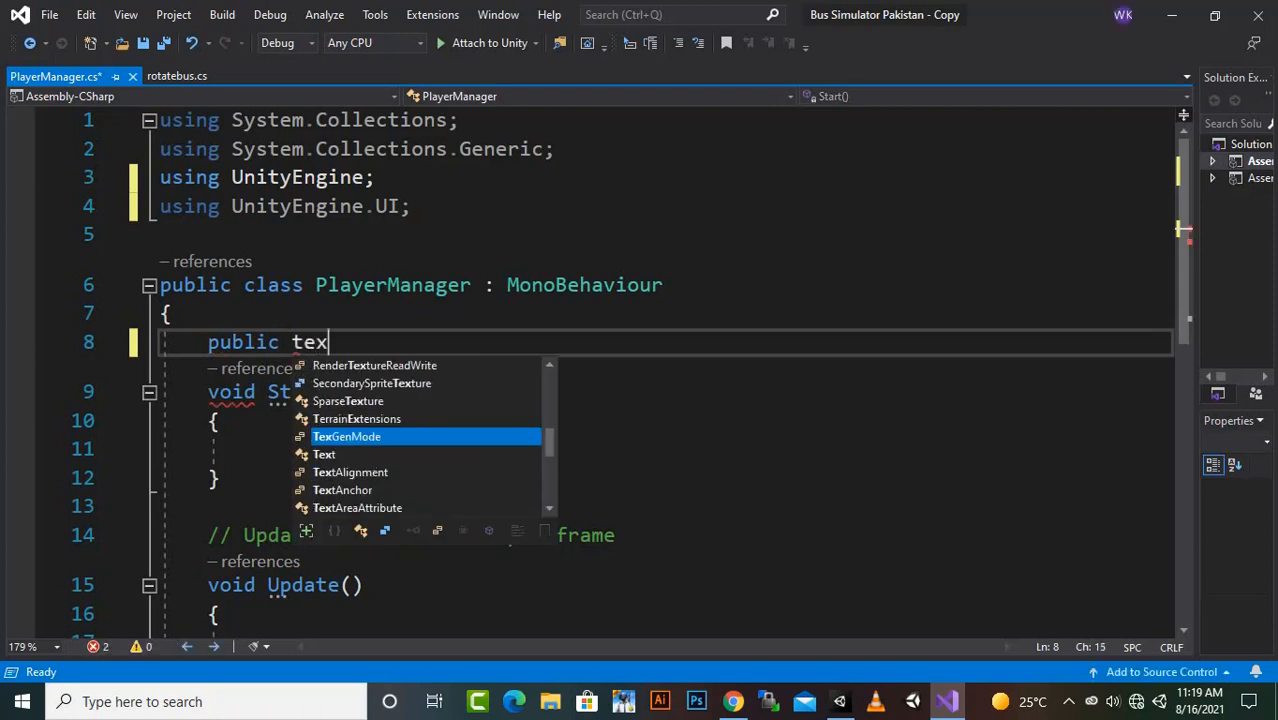
key(Down)
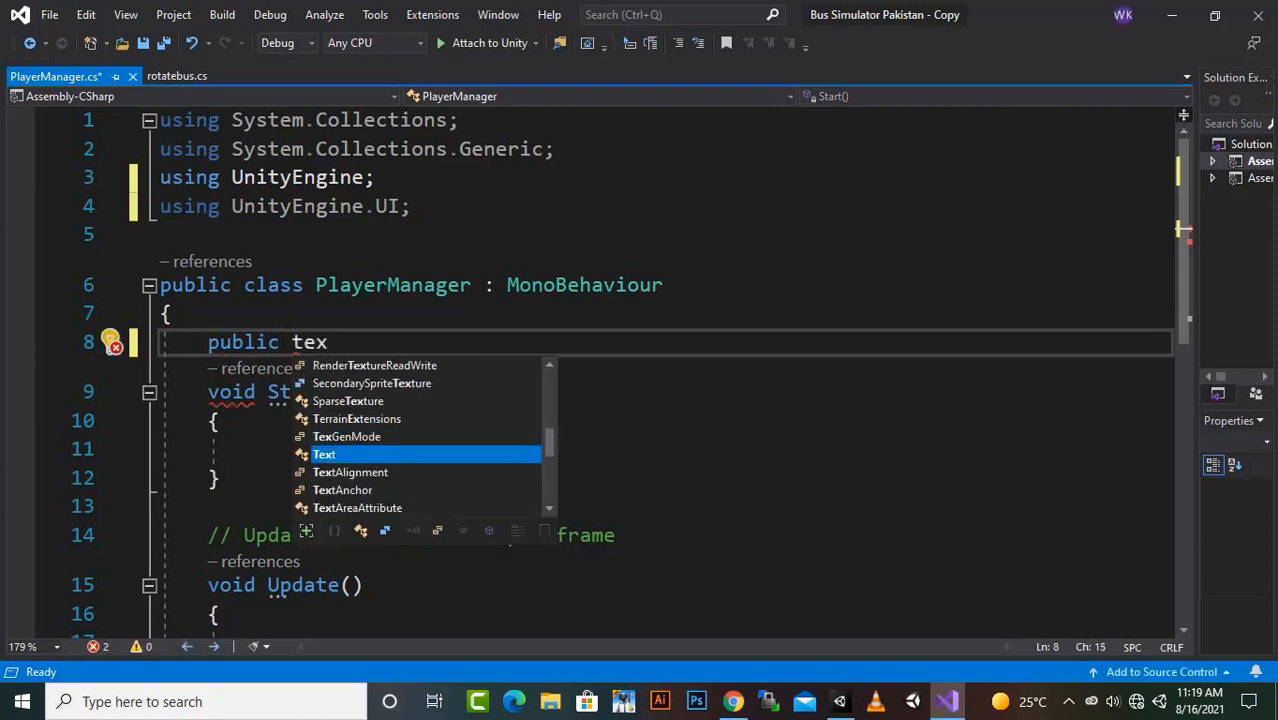
key(Tab)
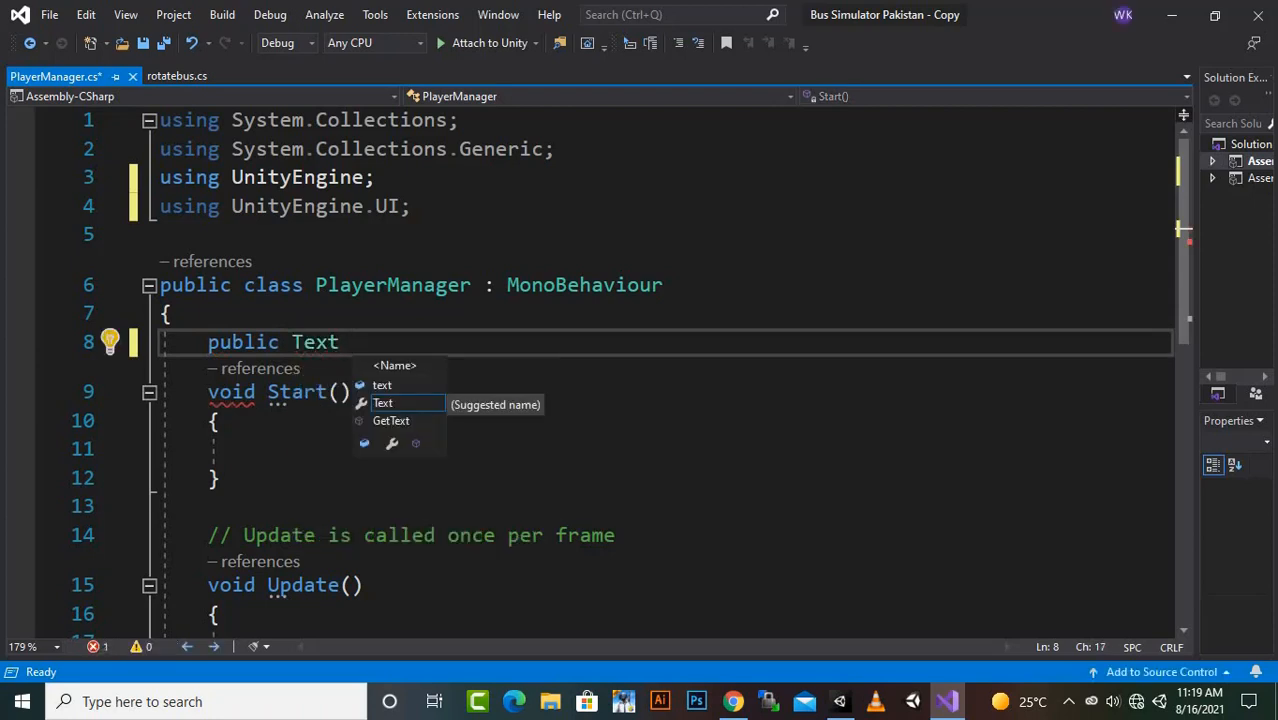
text(cas)
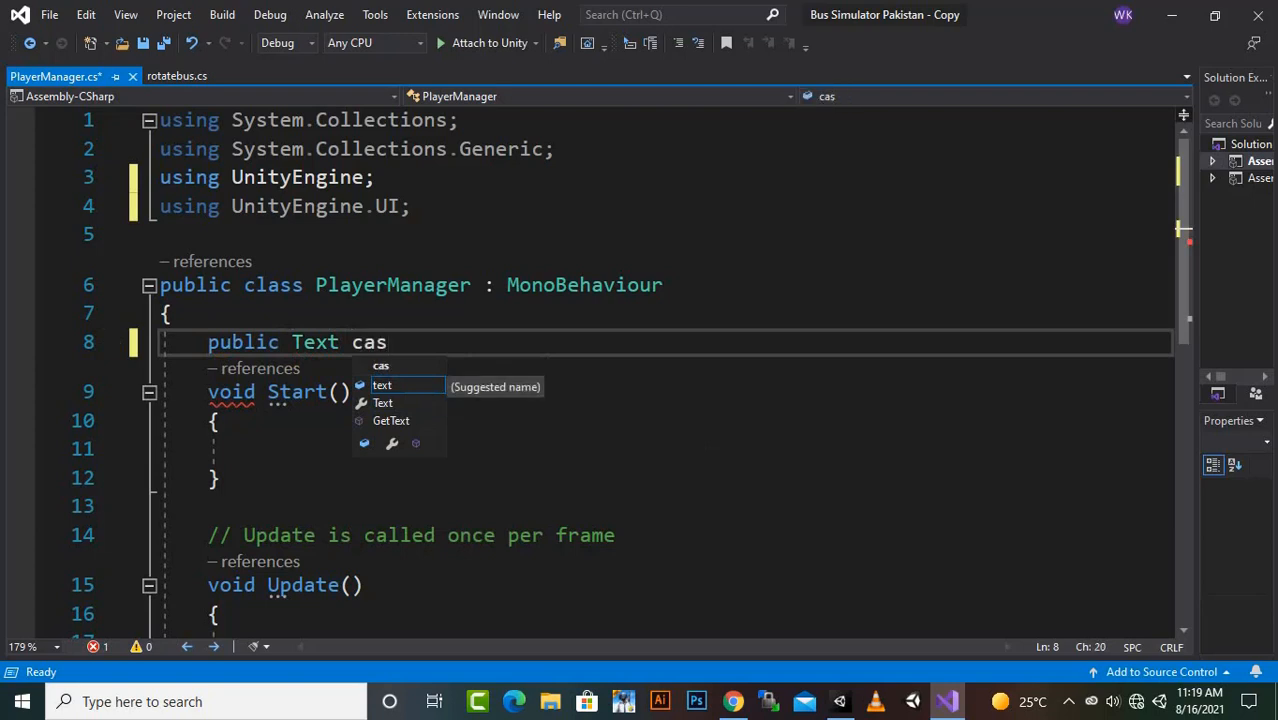
text(h)
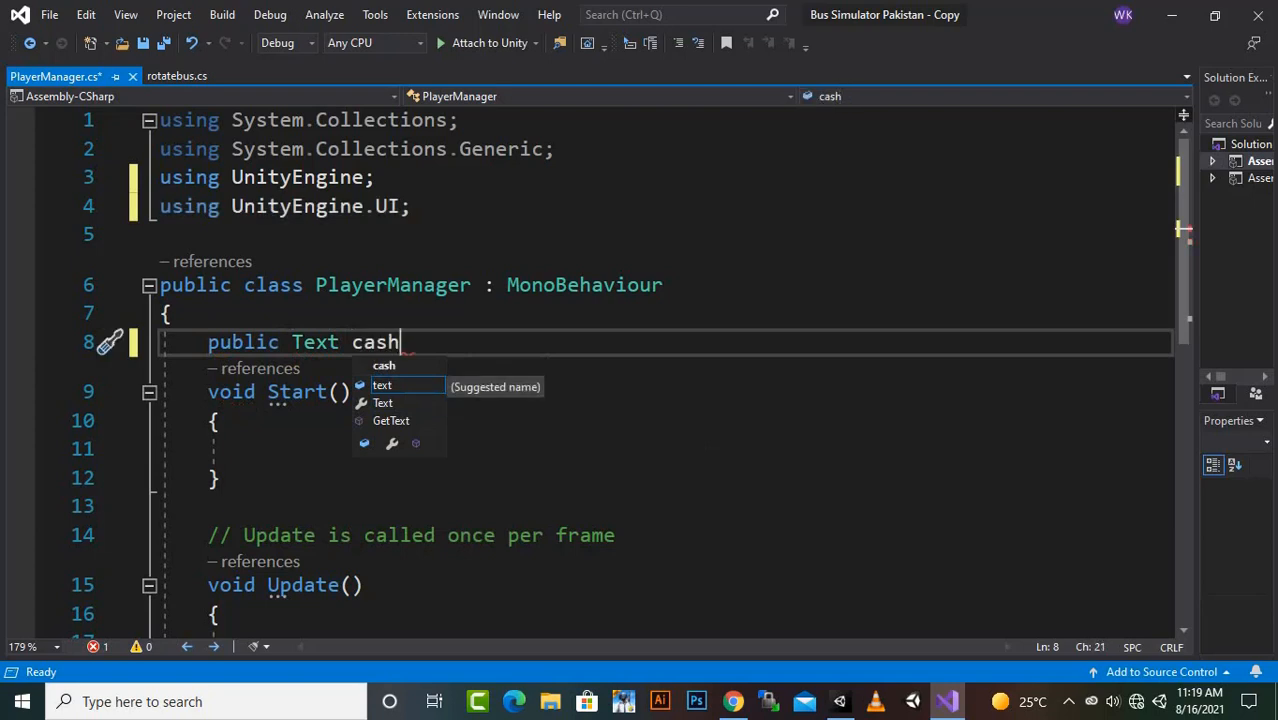
text(Amo)
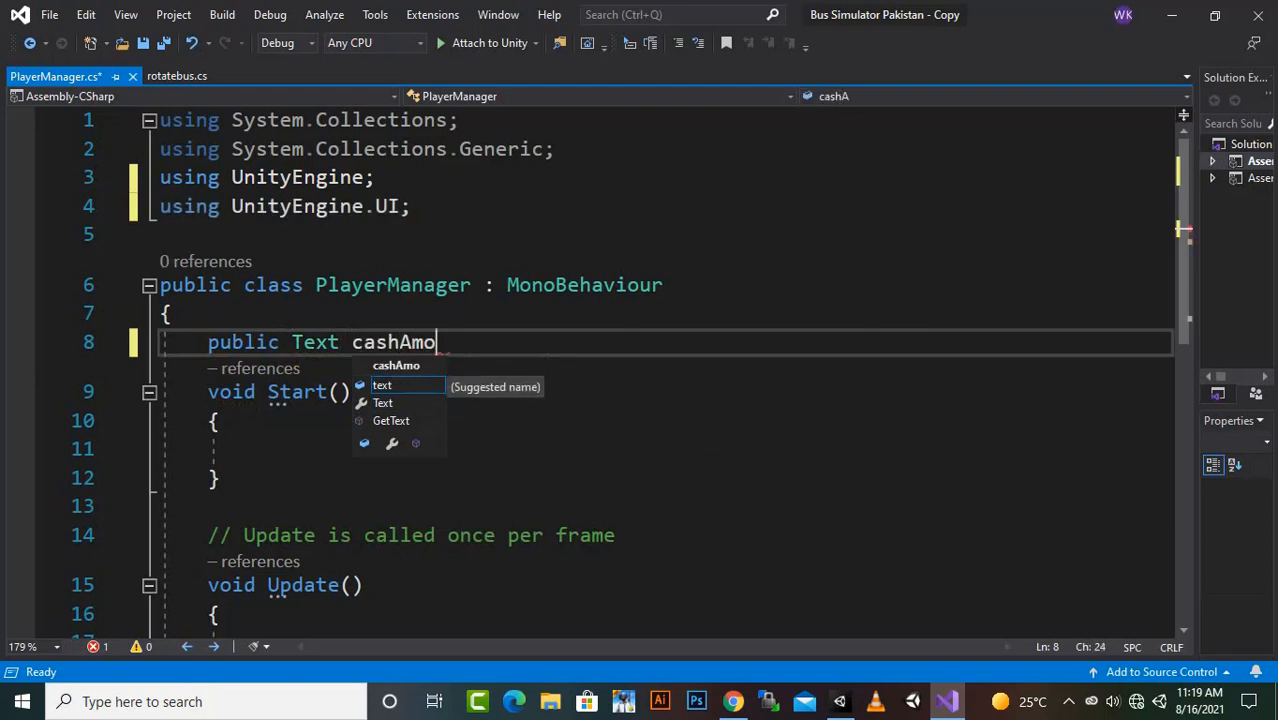
text(unt;)
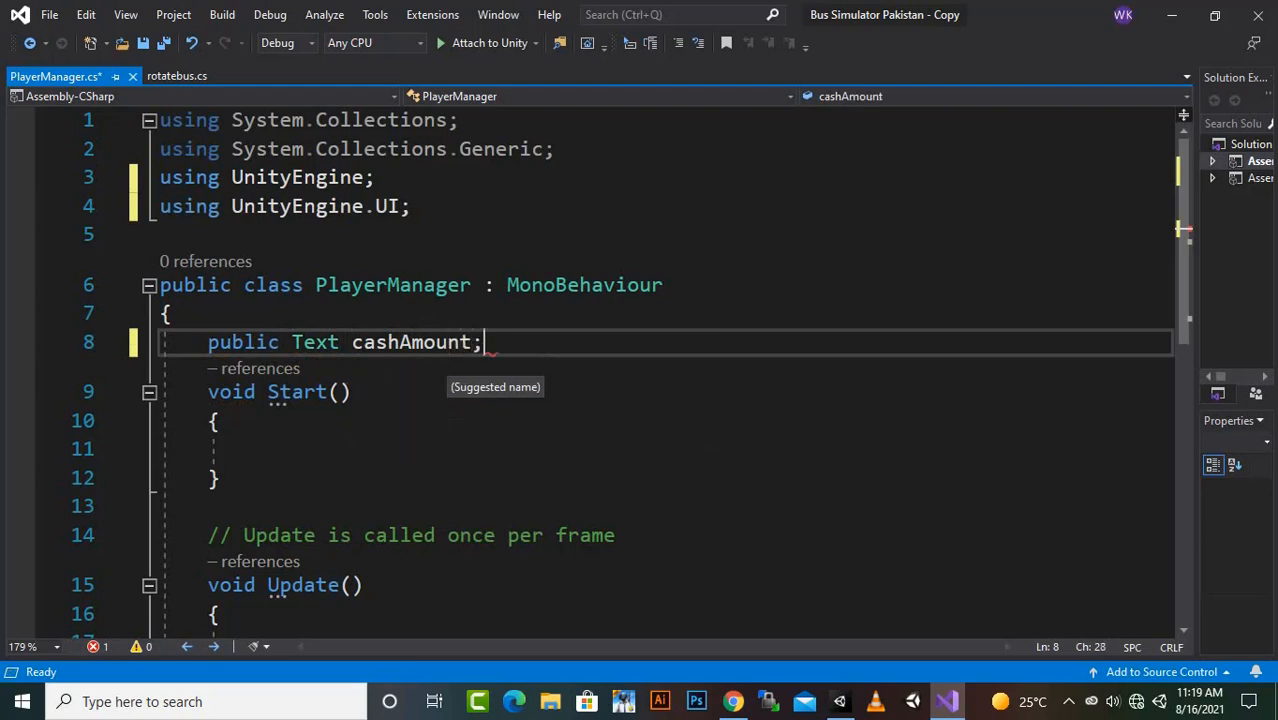
- Add the field declaration "public int currentCash = 0;" below cashAmount in the PlayerManager class
key(Return)
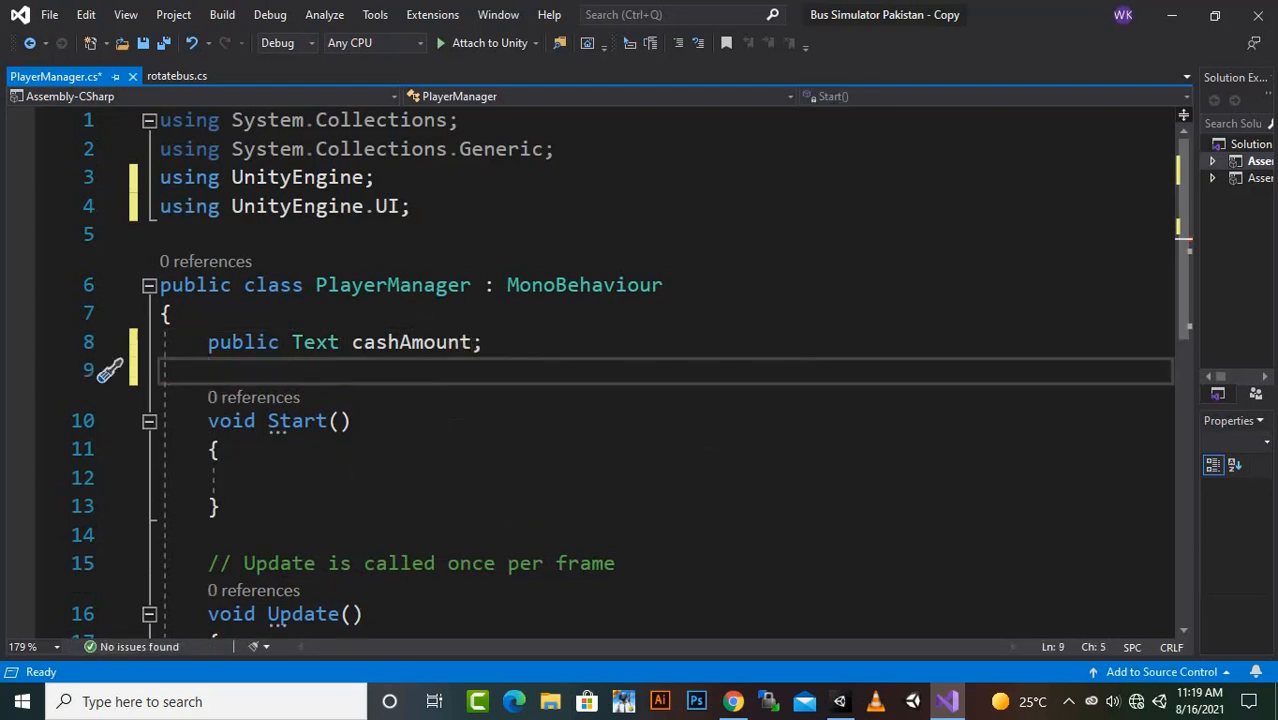
text(public)
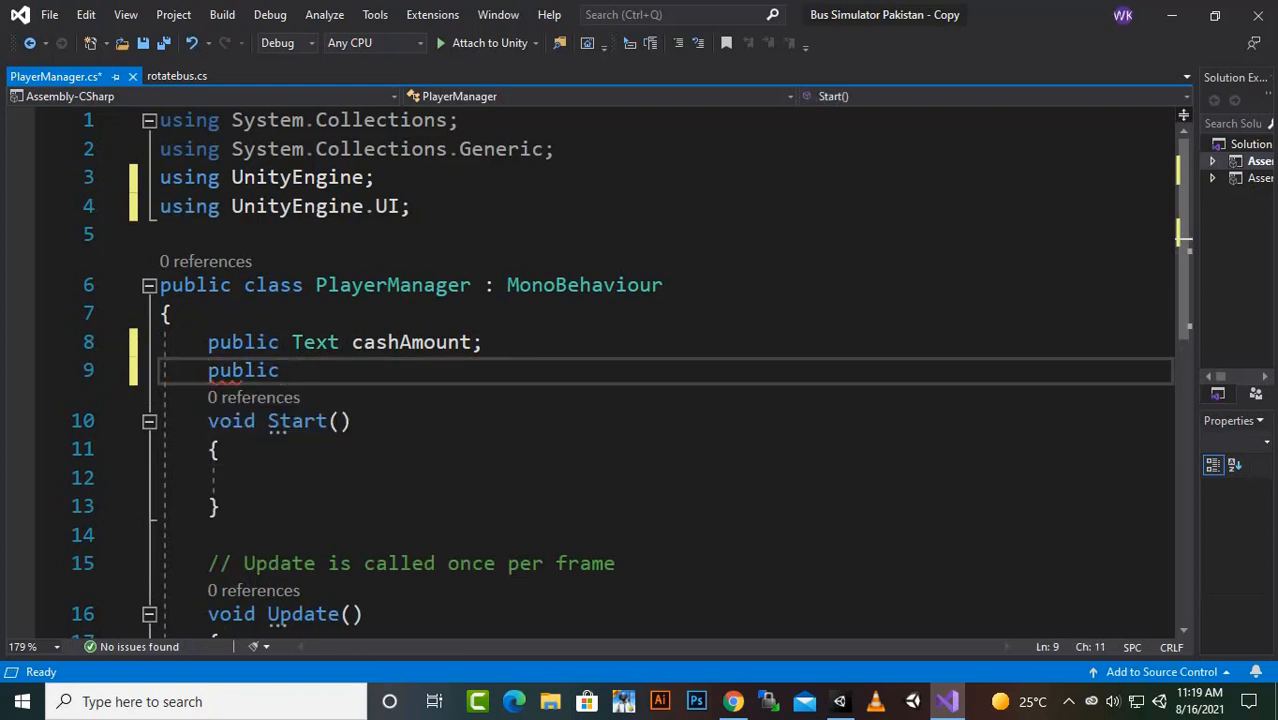
text( int )
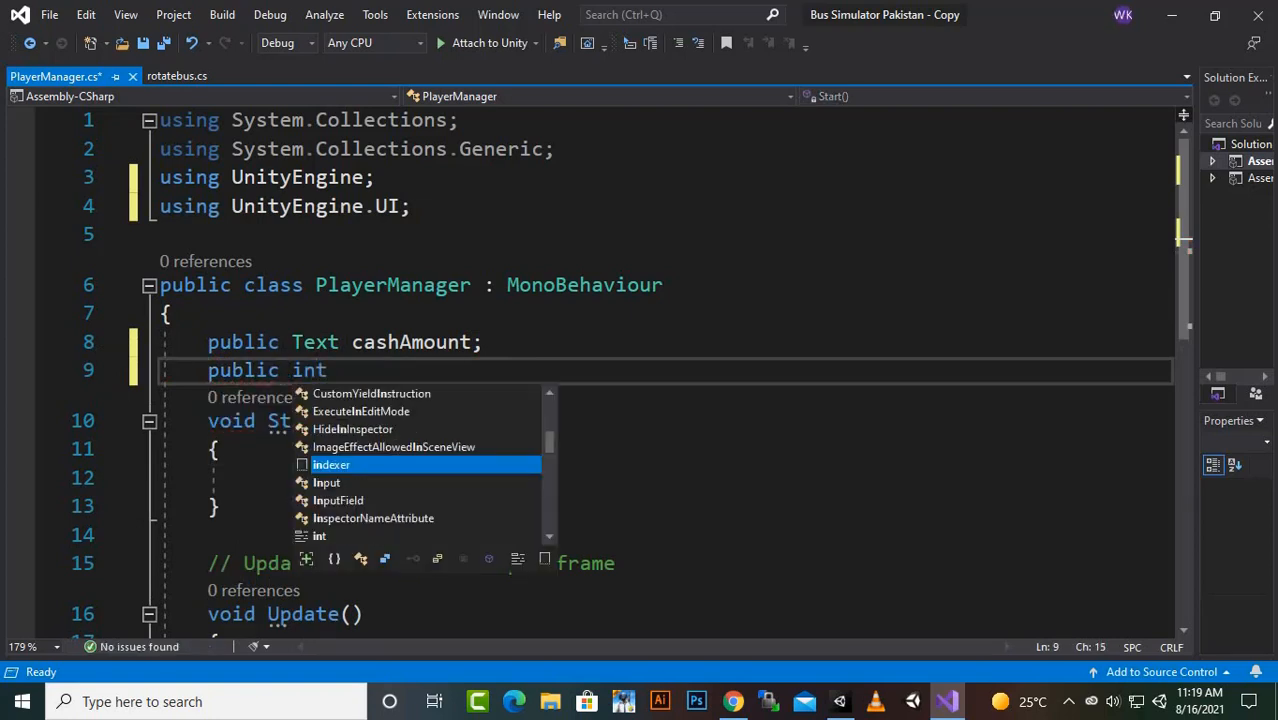
text(cuu)
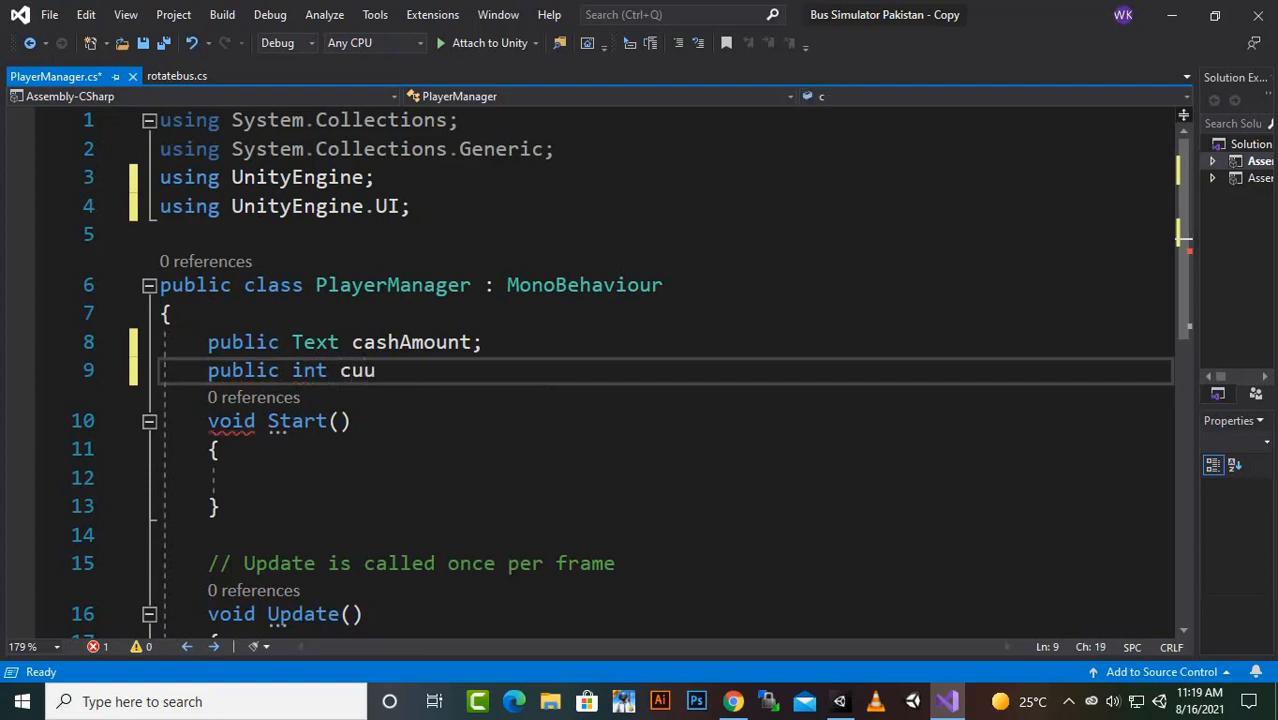
key(BackSpace)
text(rre)
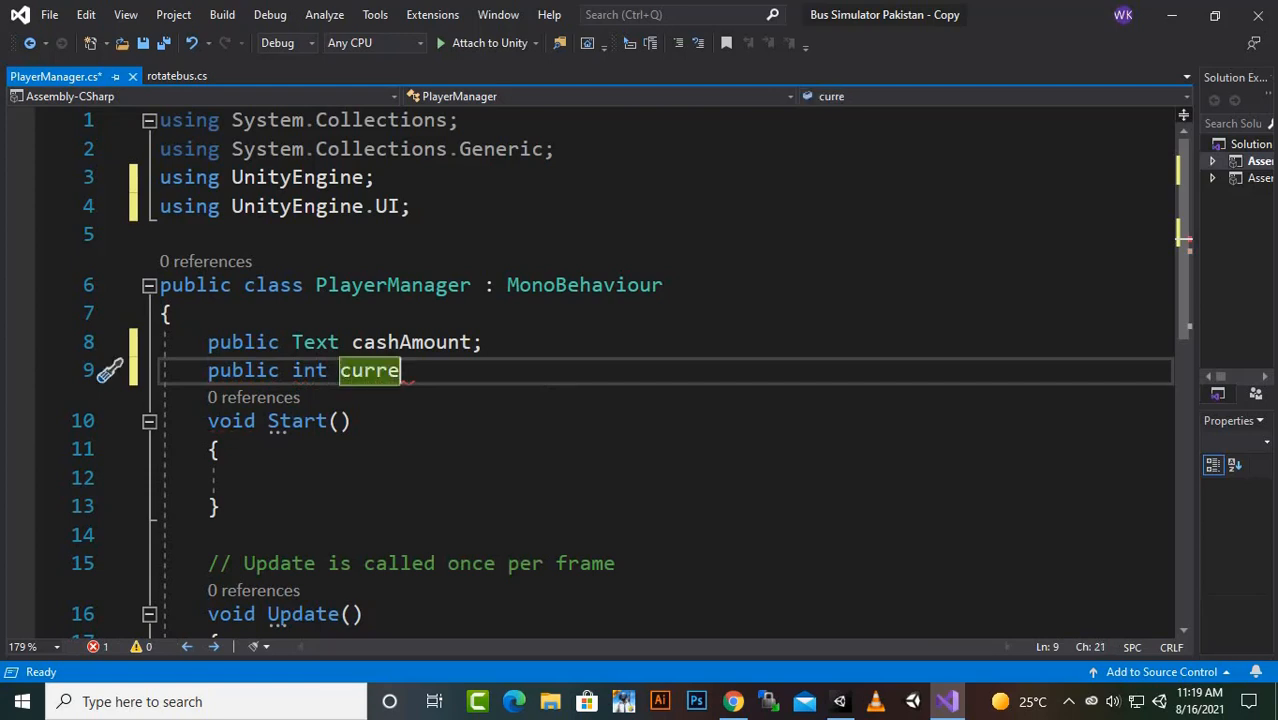
text(nt)
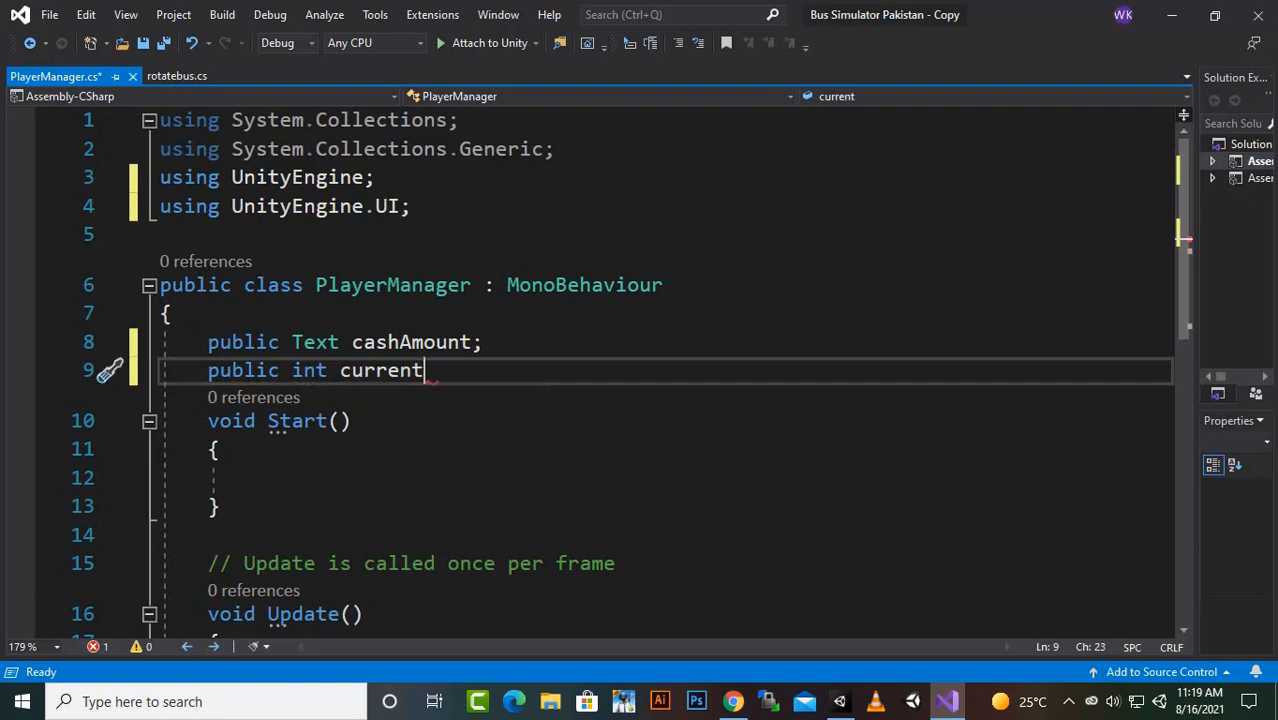
text(C)
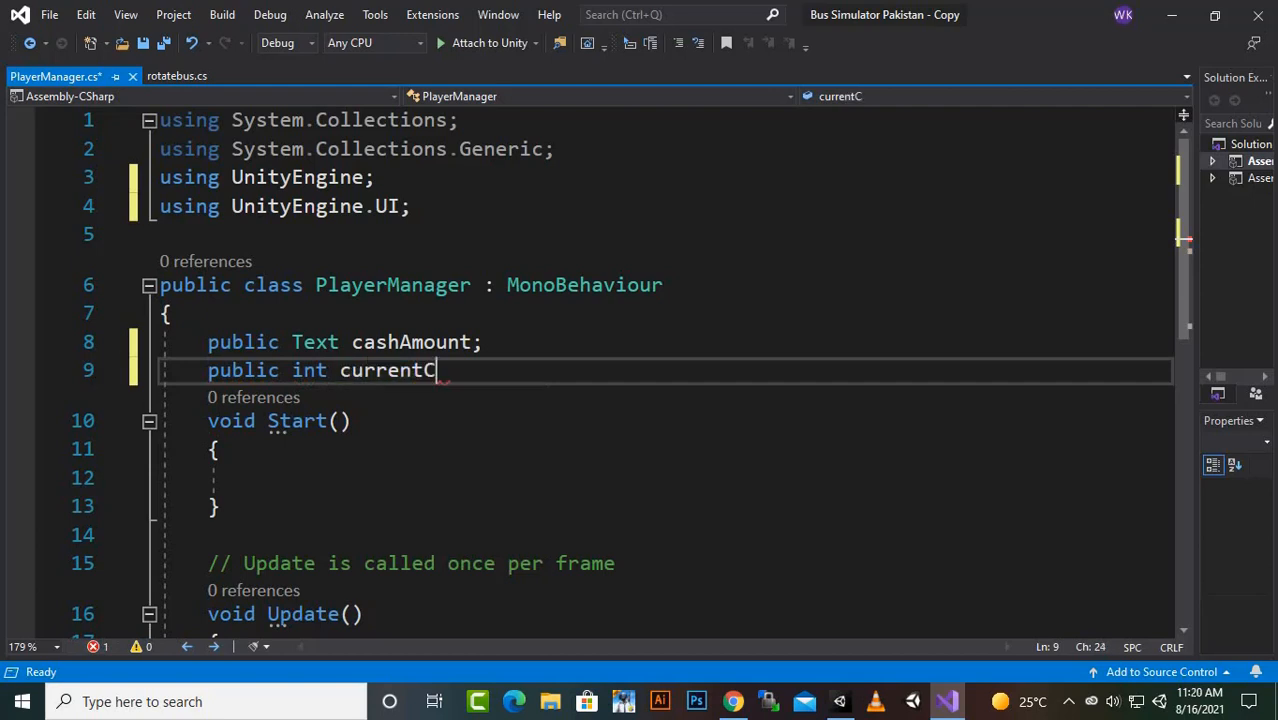
text(ash = 0)
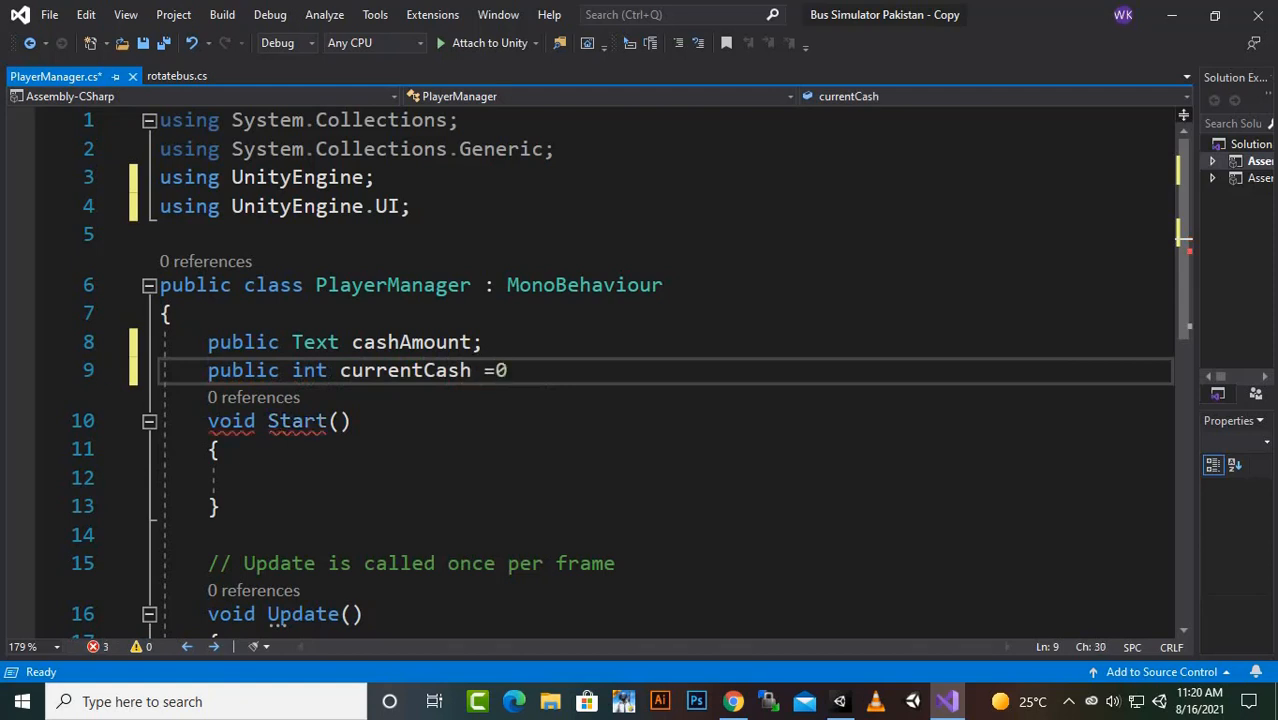
text(;)
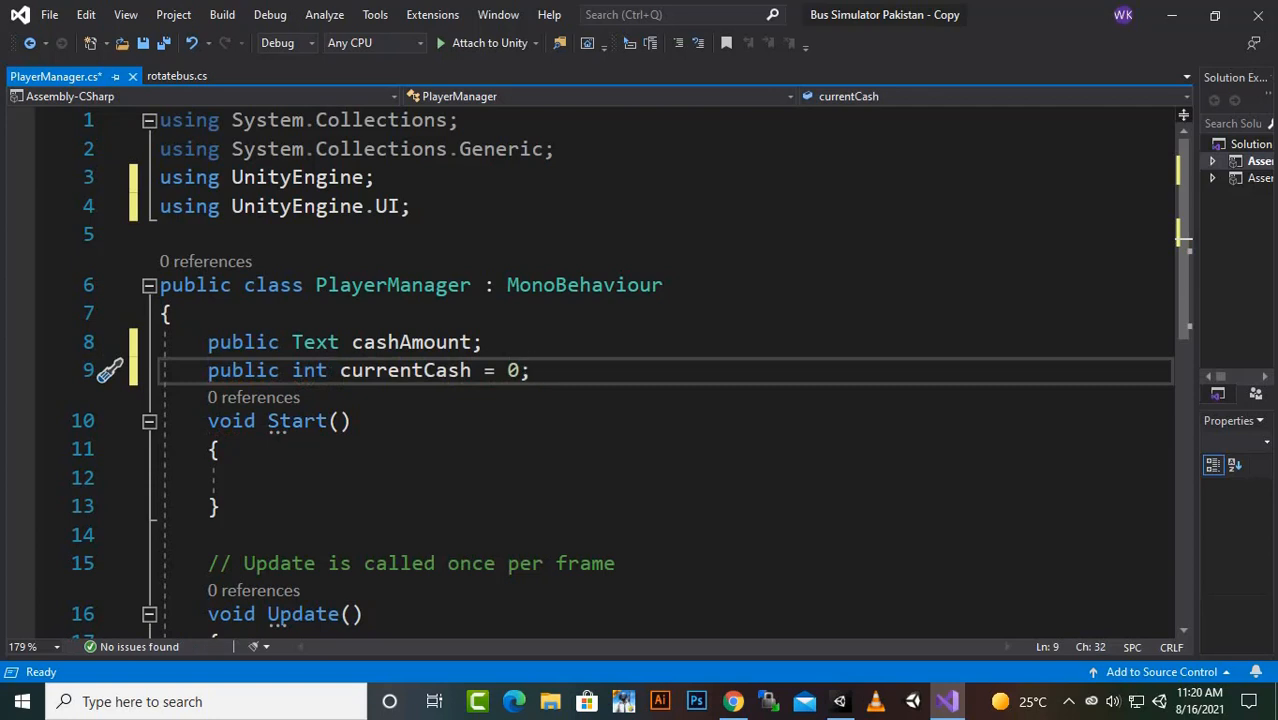
- Add an if block with the condition PlayerPrefs.HasKey("Cash") inside the Start method
click(257, 478)
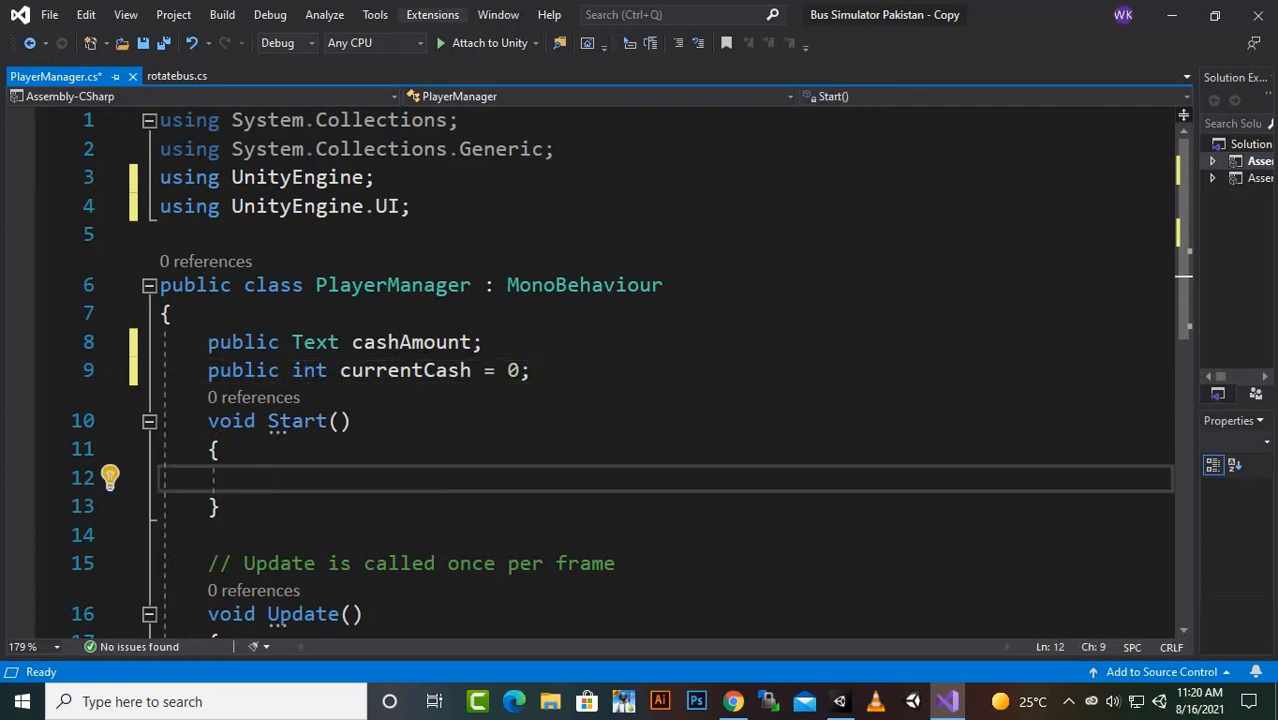
text(if()
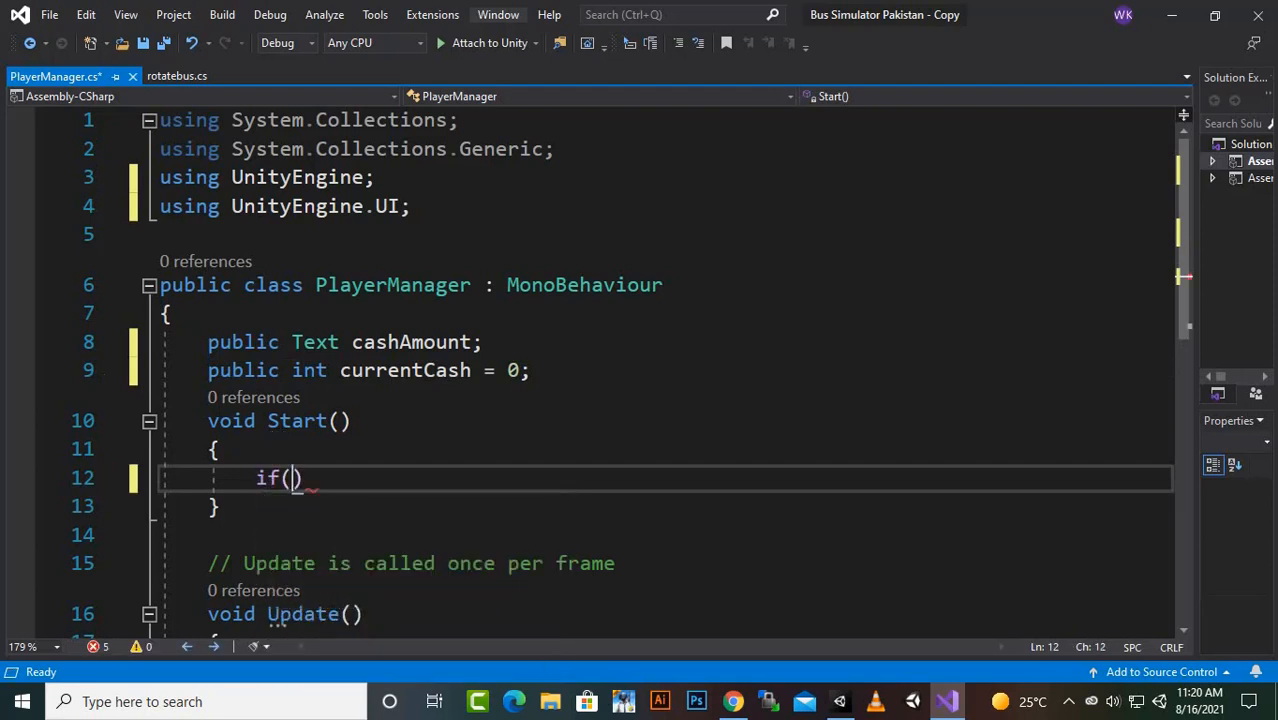
text(pl)
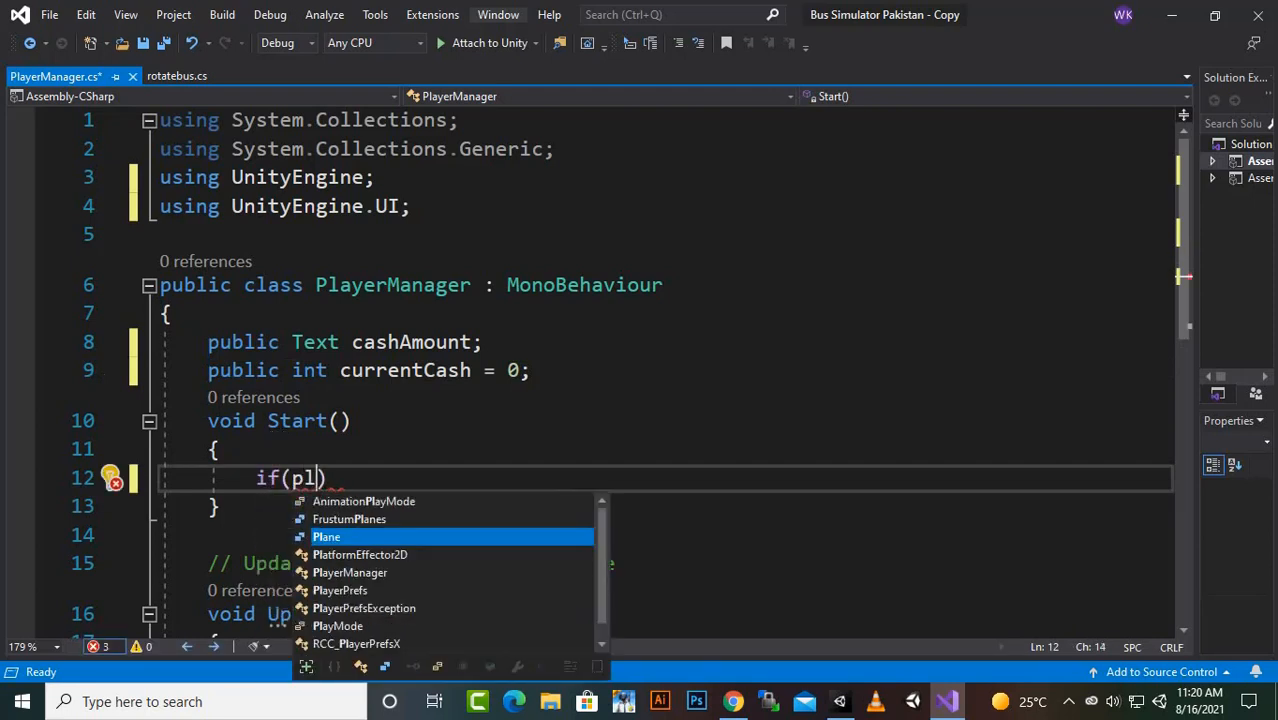
key(Down)
key(Down)
key(Down)
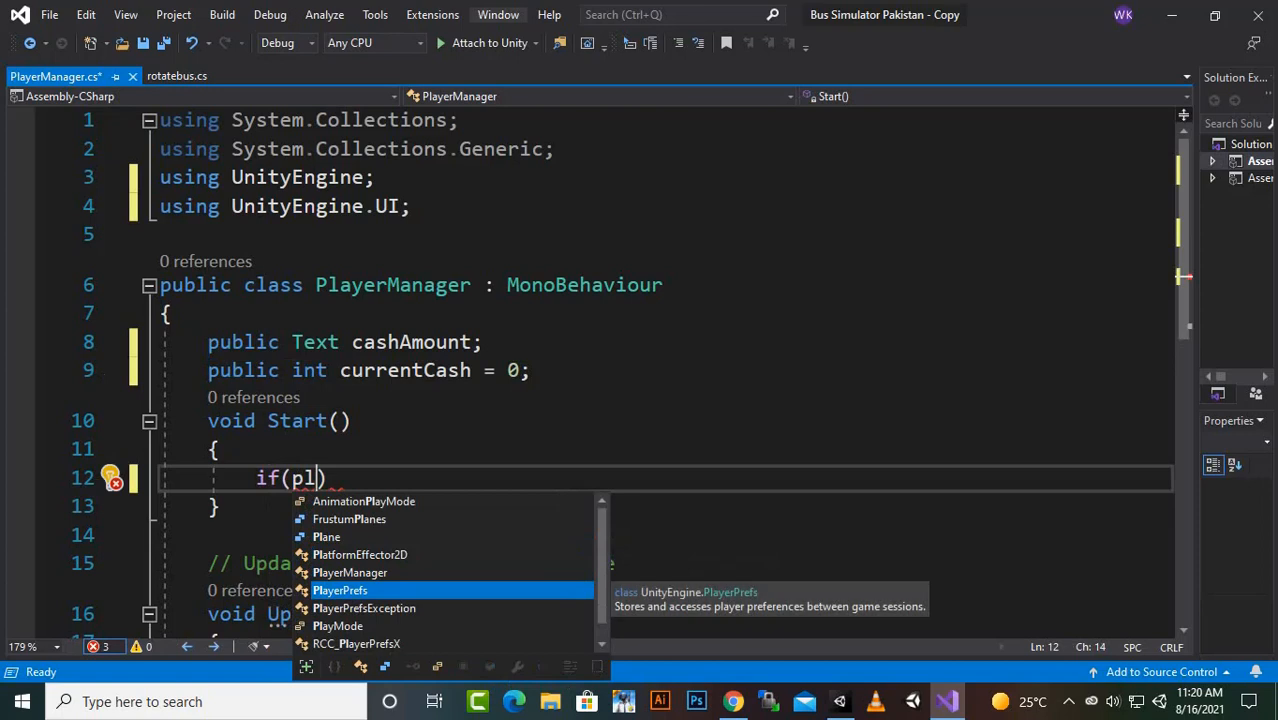
key(Tab)
text(.h)
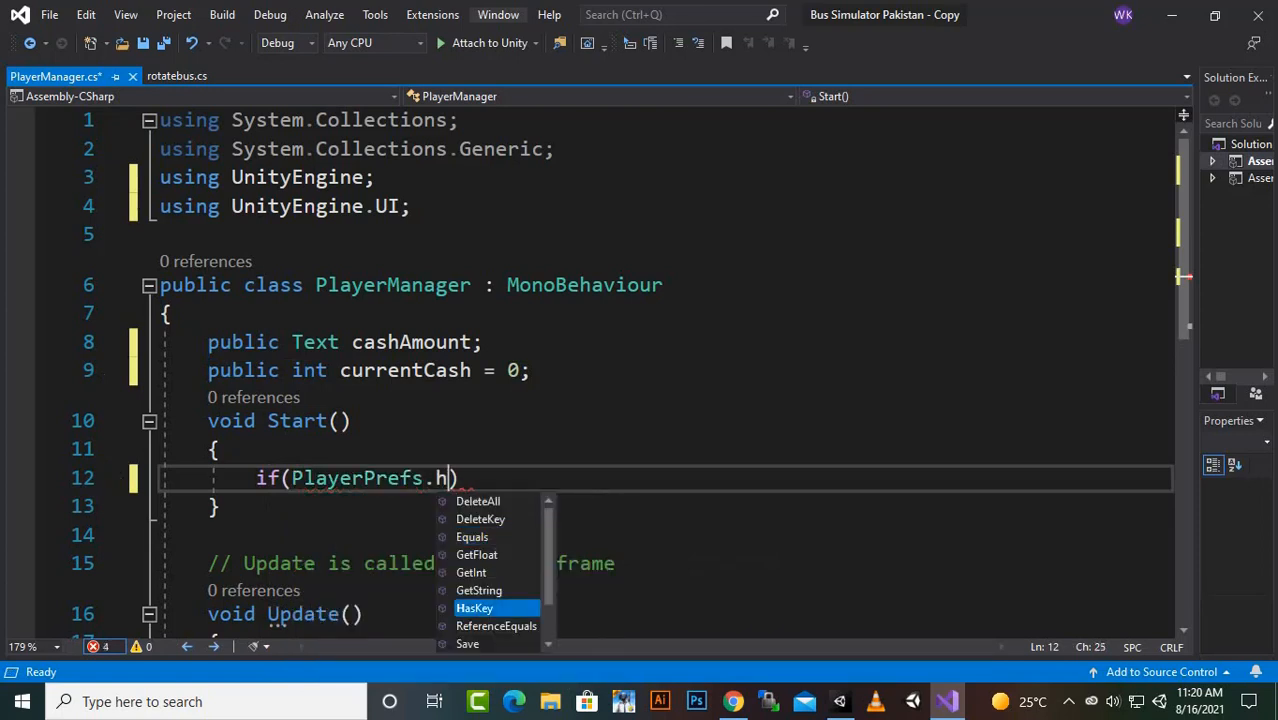
text(as)
key(Tab)
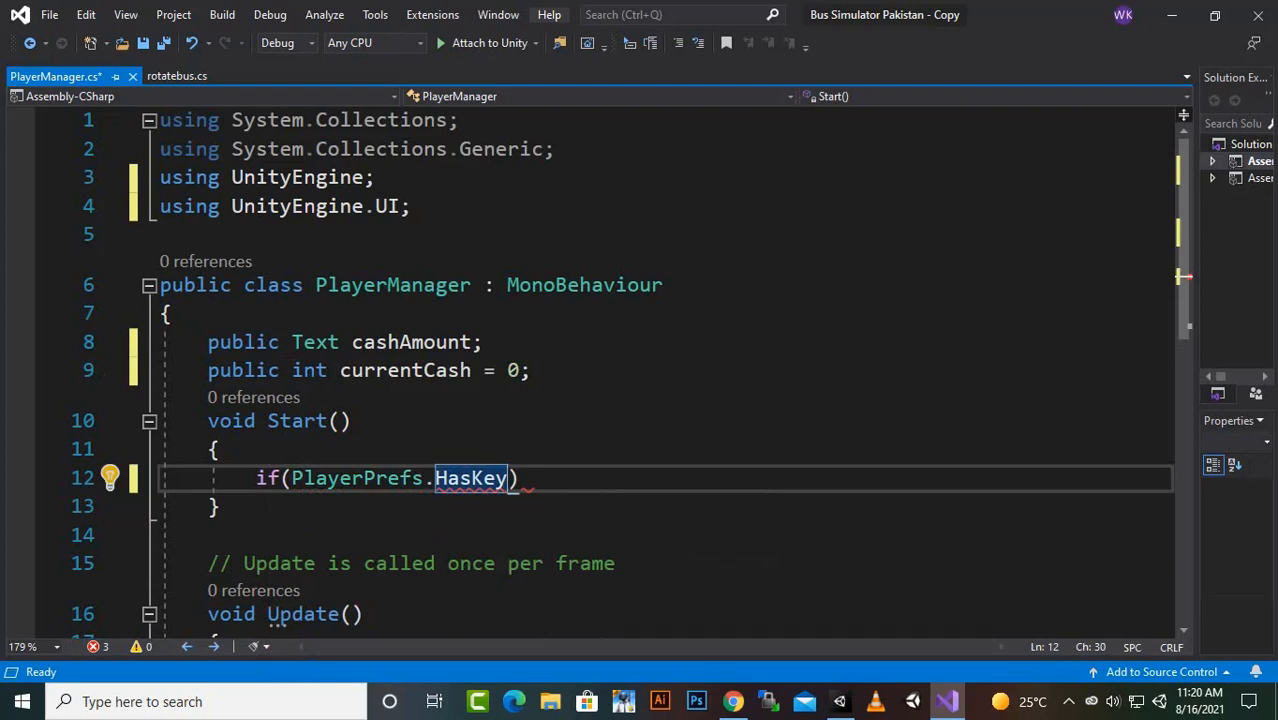
text(()
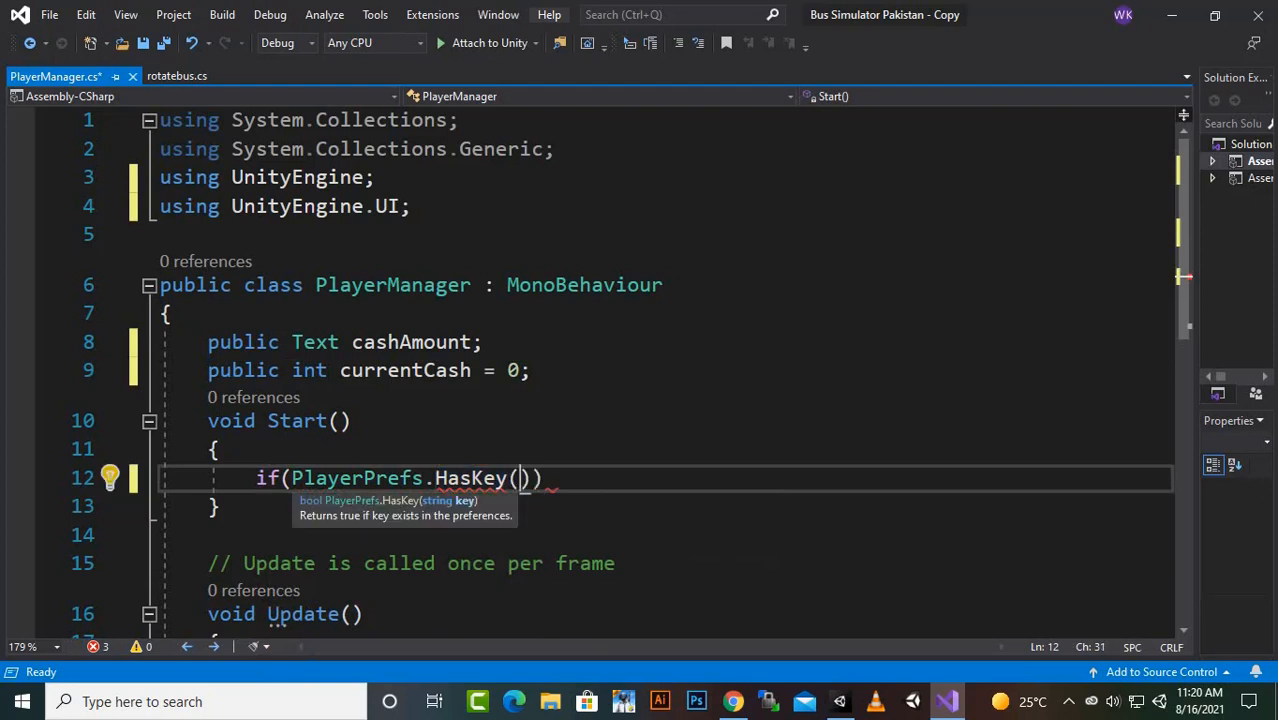
text("C)
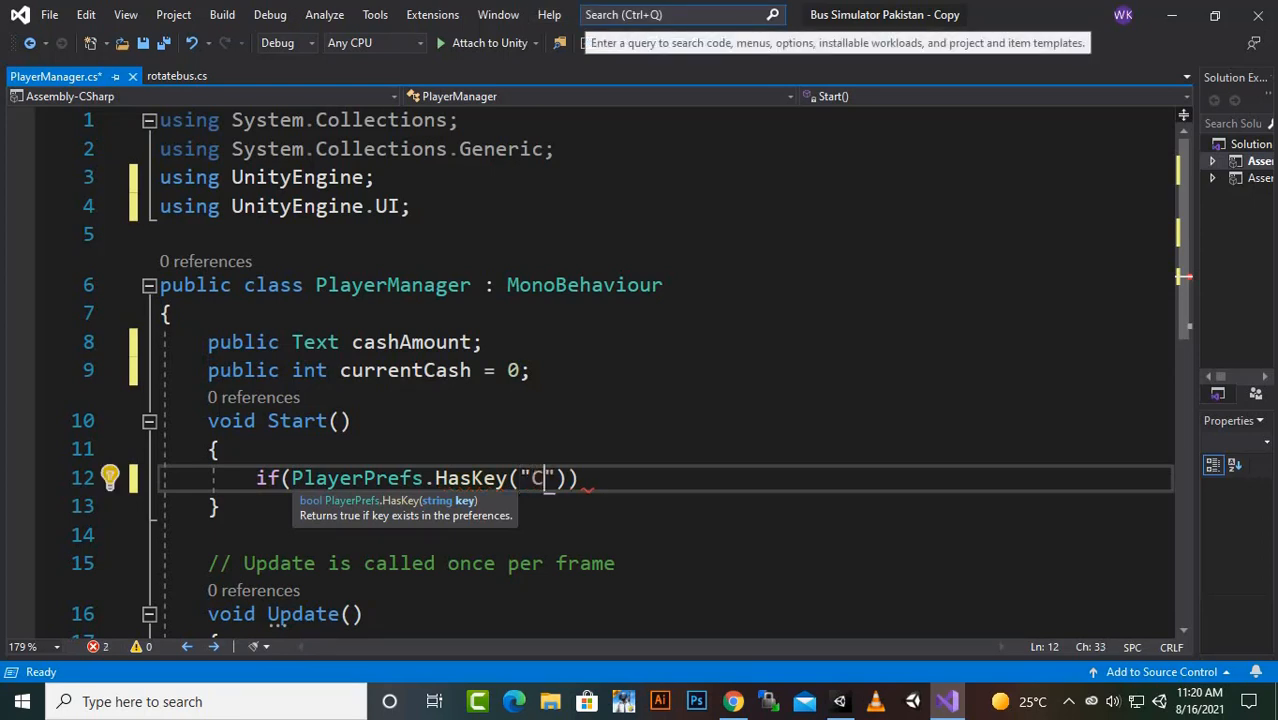
text(ah)
key(BackSpace)
text(sh)
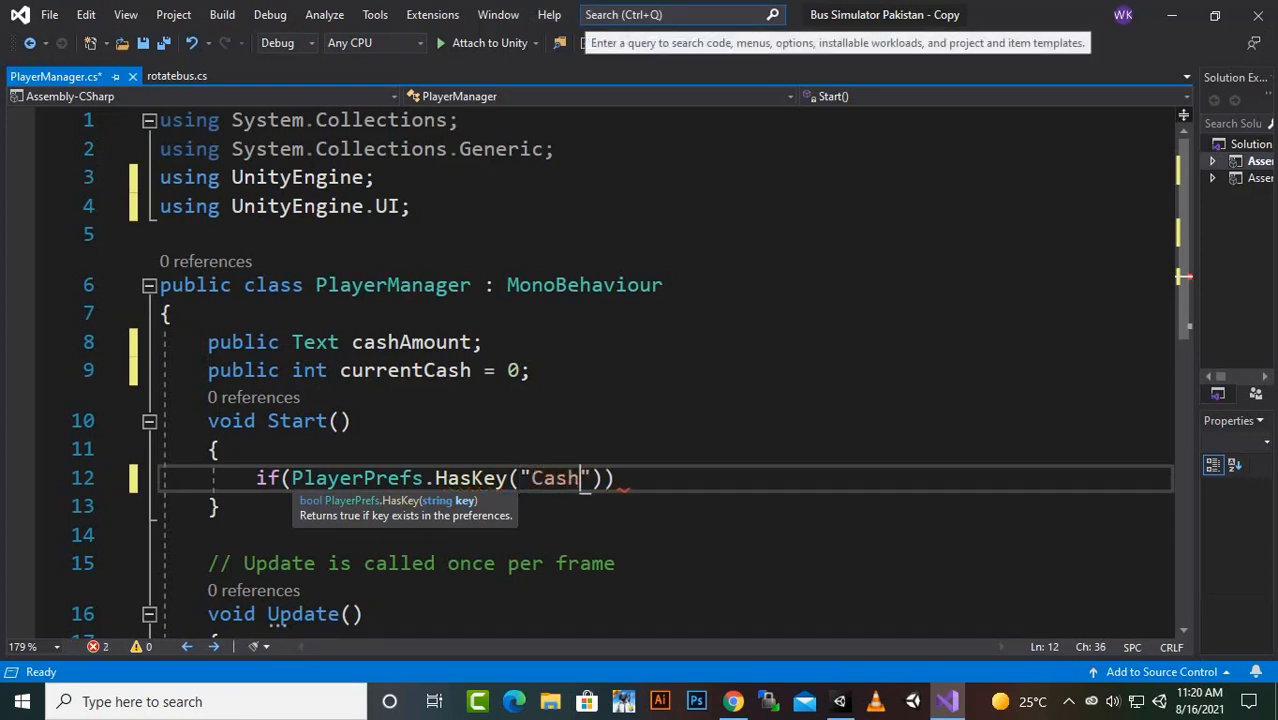
text(")) {)
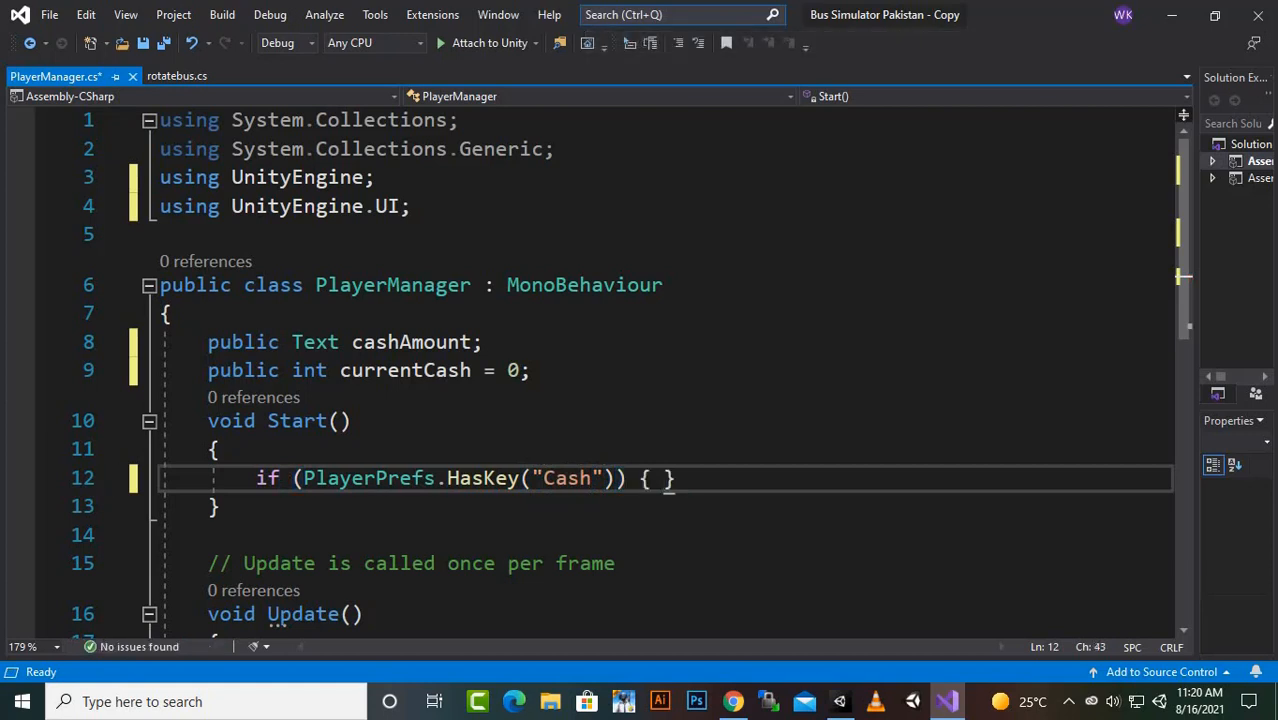
key(Return)
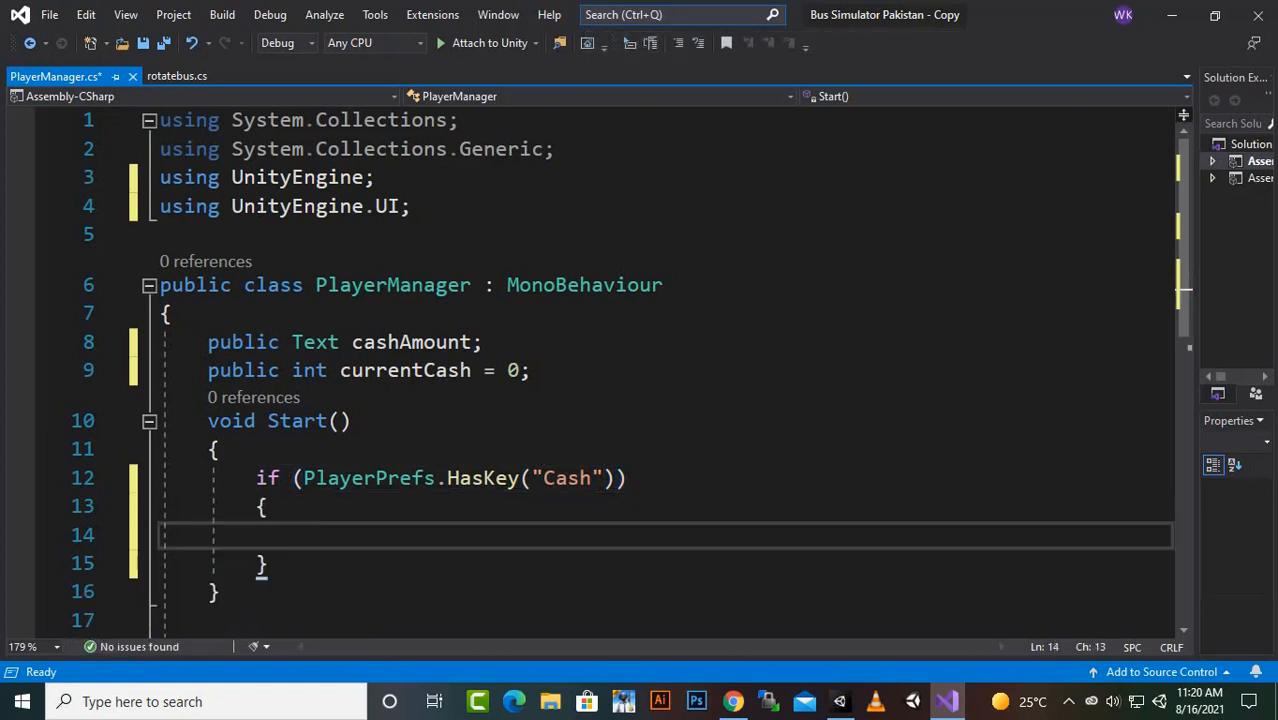
- Write the statement "currentCash = PlayerPrefs.GetInt("Cash");" inside the if block of Start
text(cu)
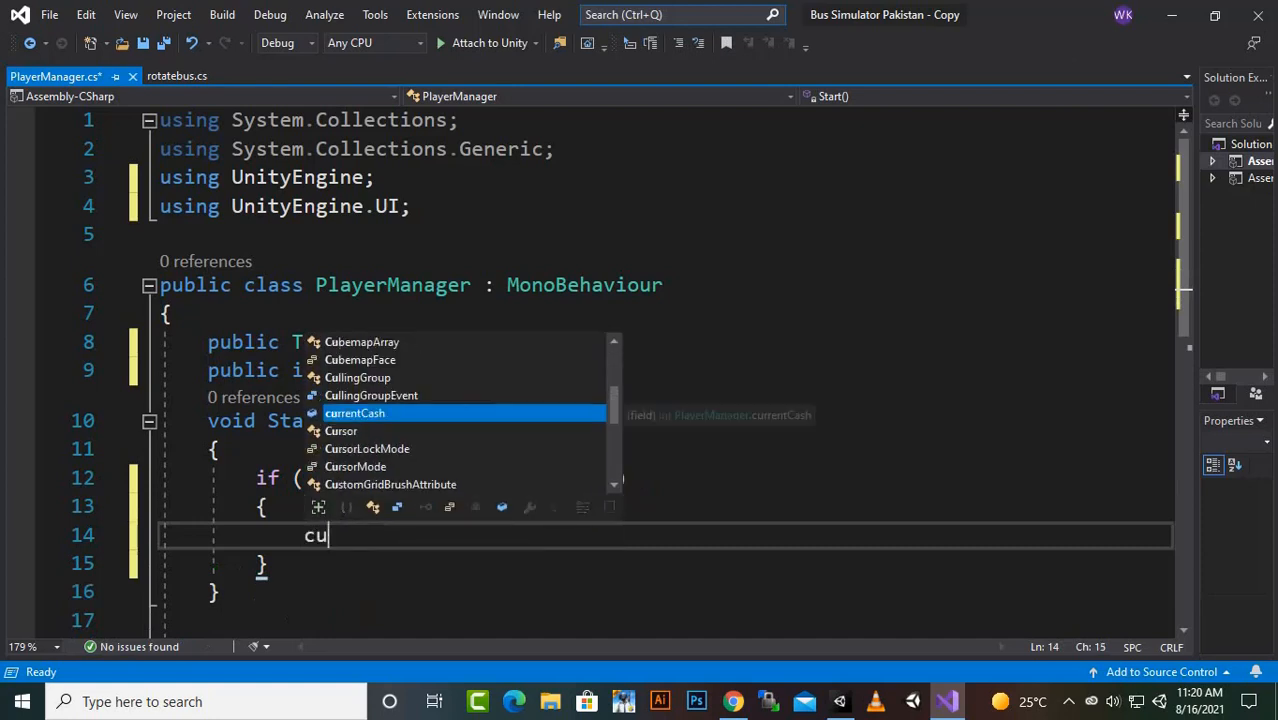
key(Tab)
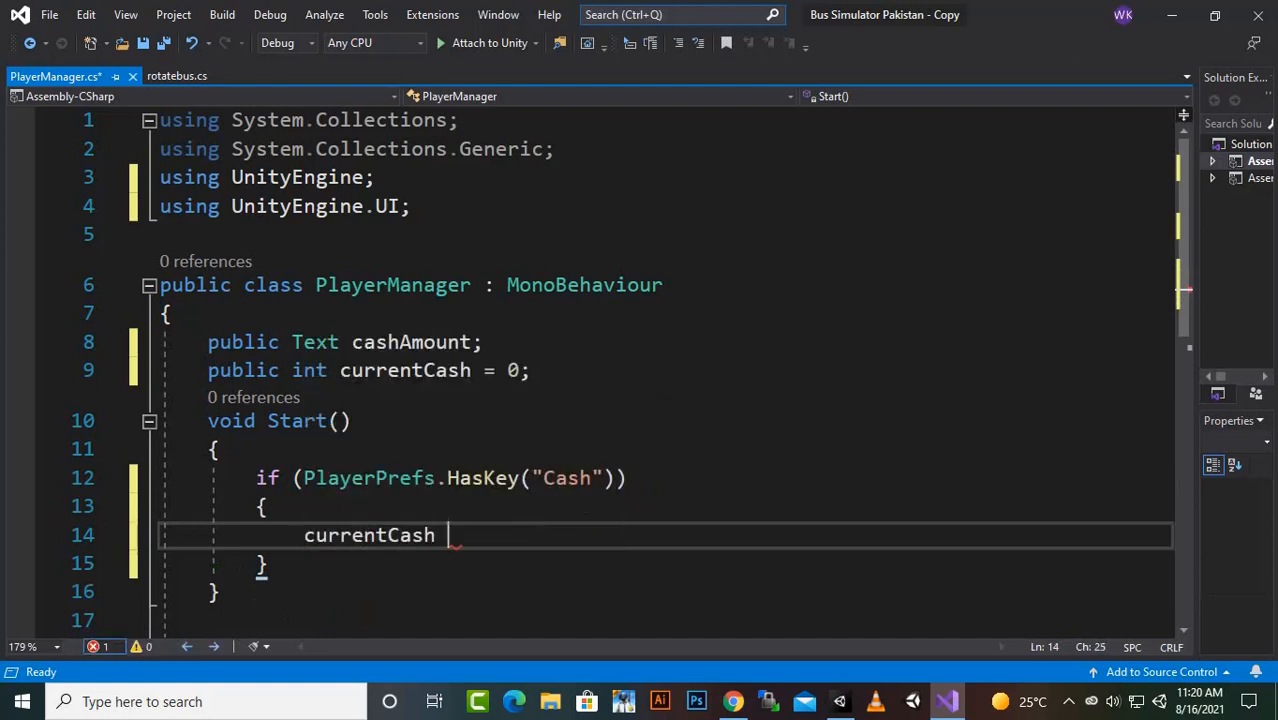
text(=)
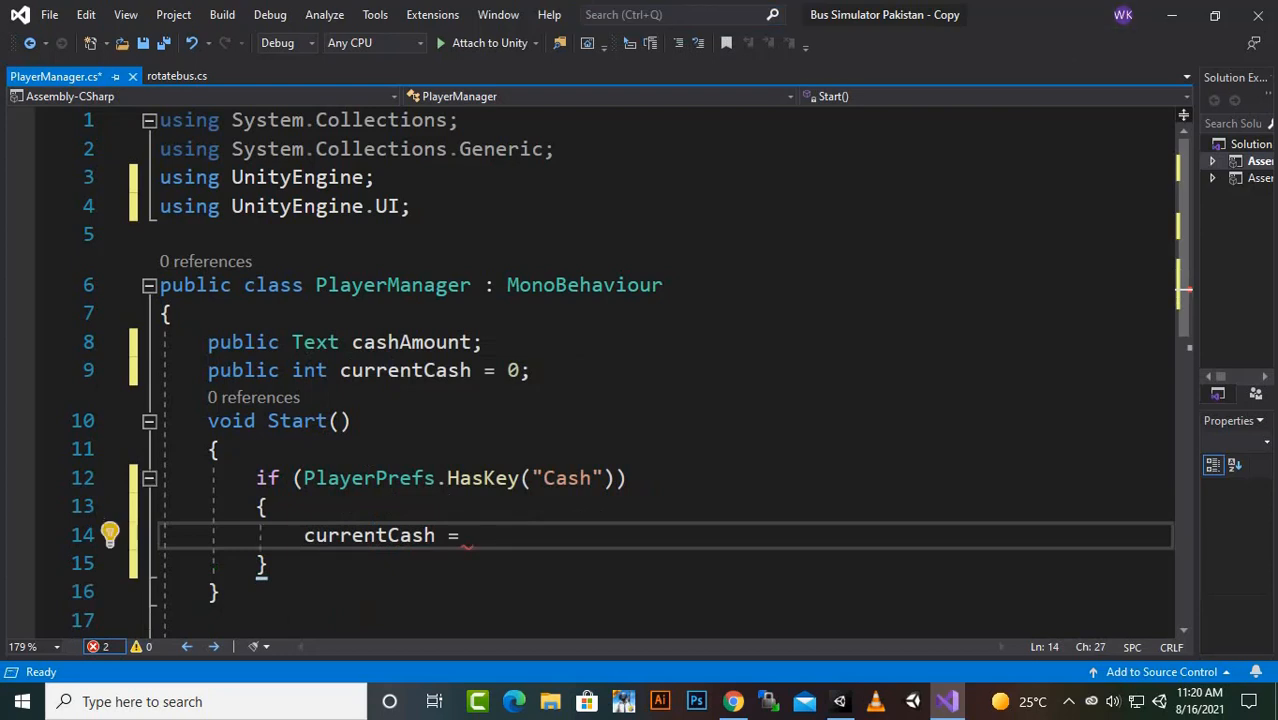
text(la)
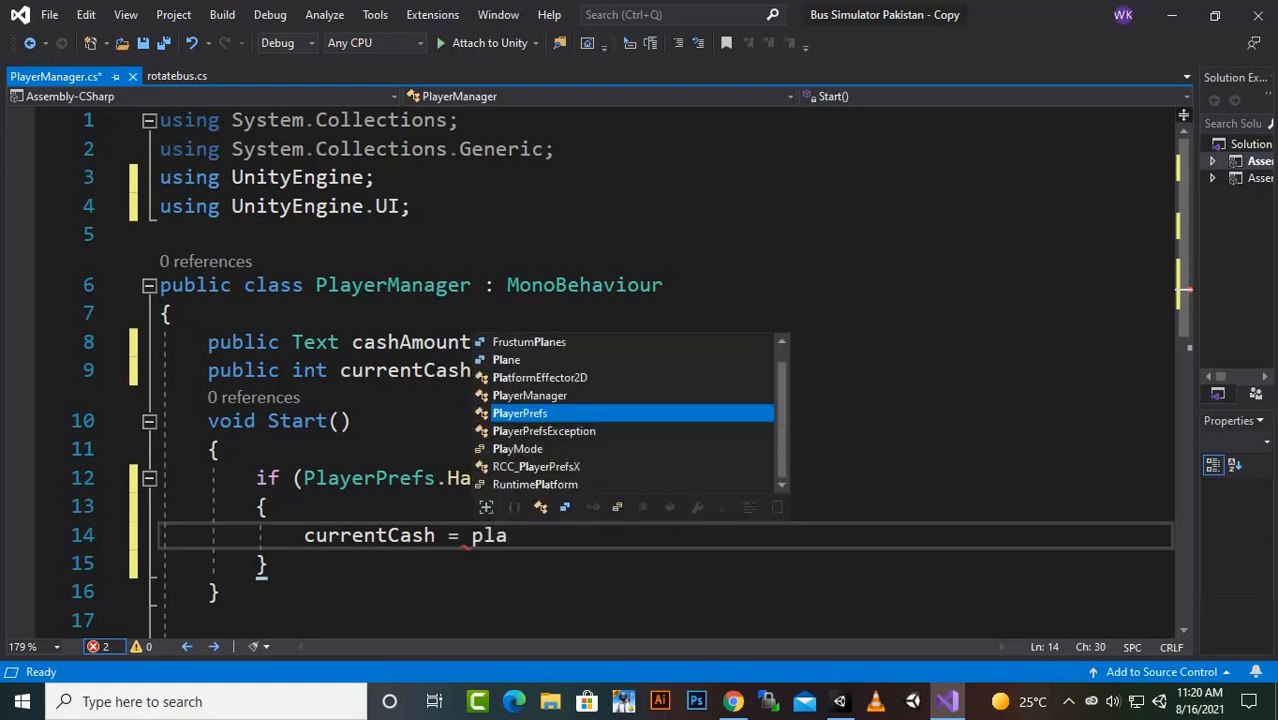
key(Tab)
text(.)
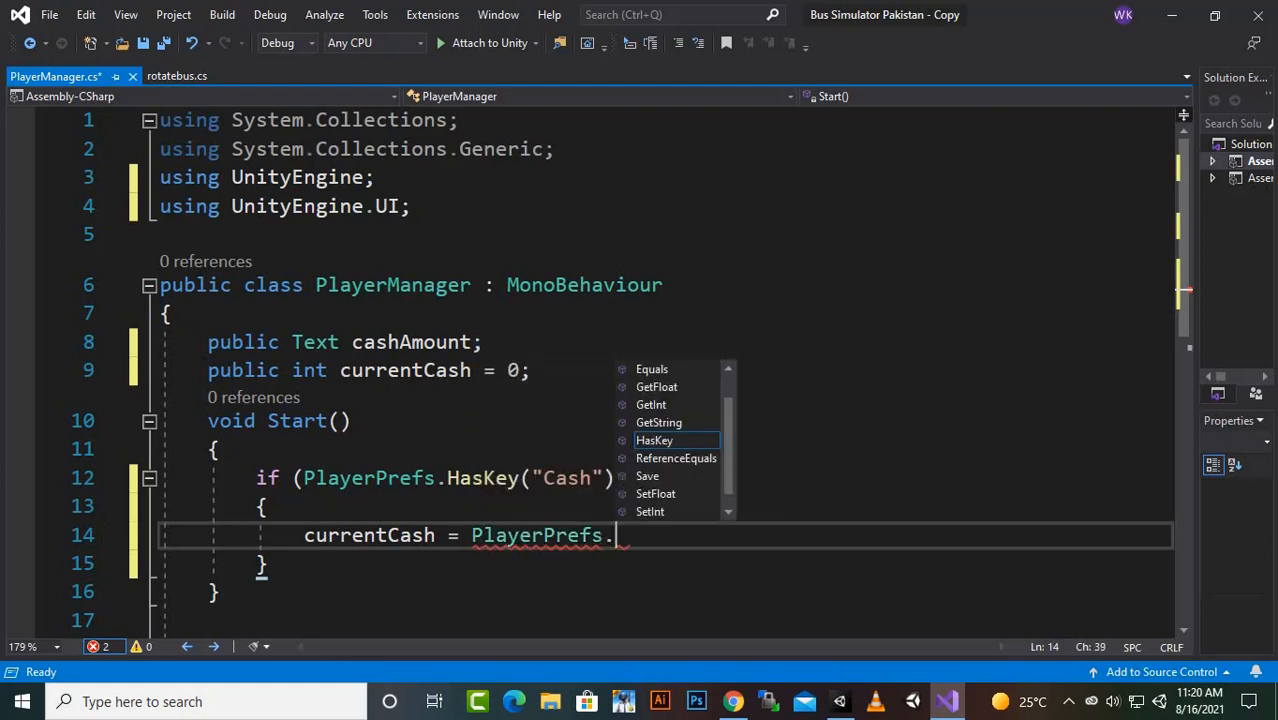
text(get)
key(Tab)
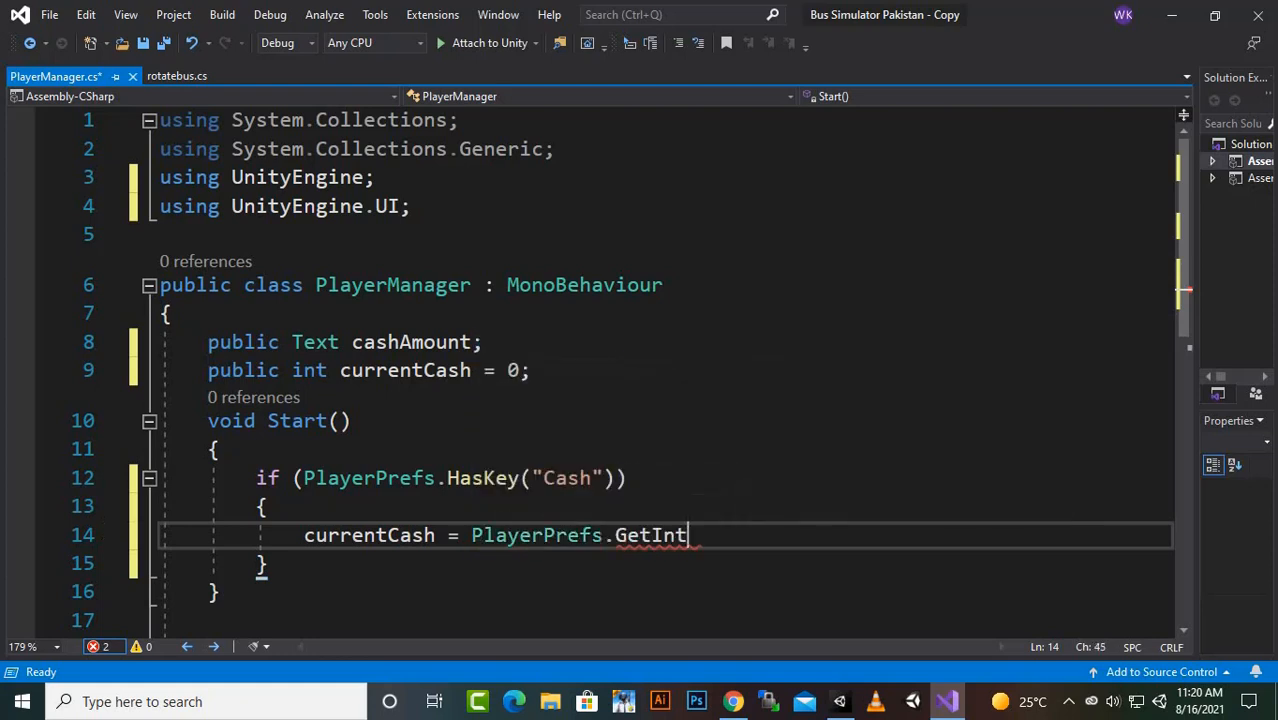
text(("Cash)
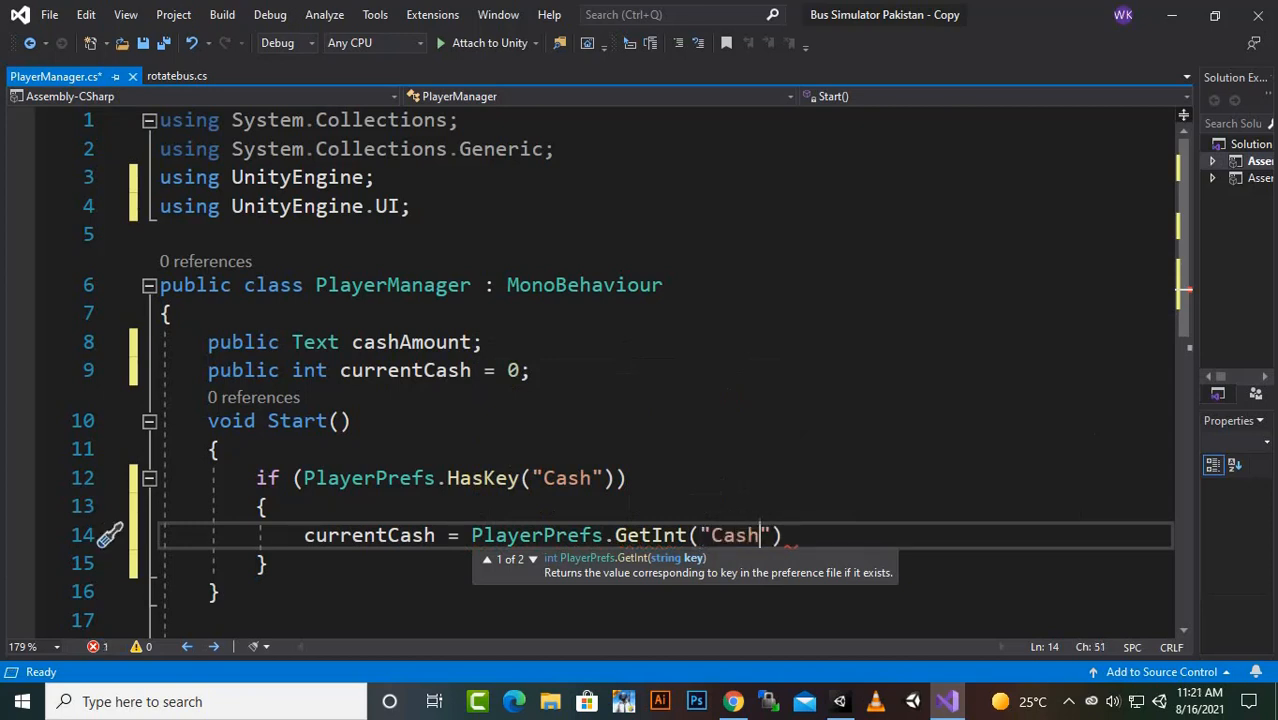
text("))
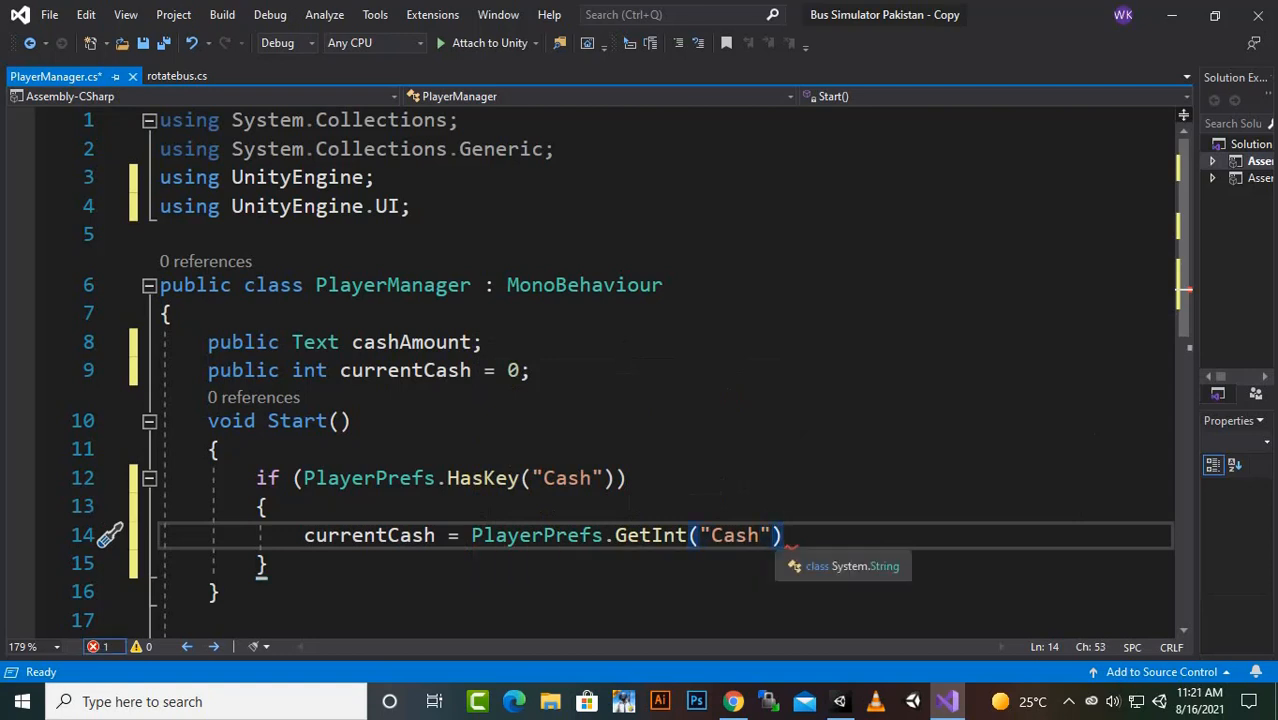
text(;)
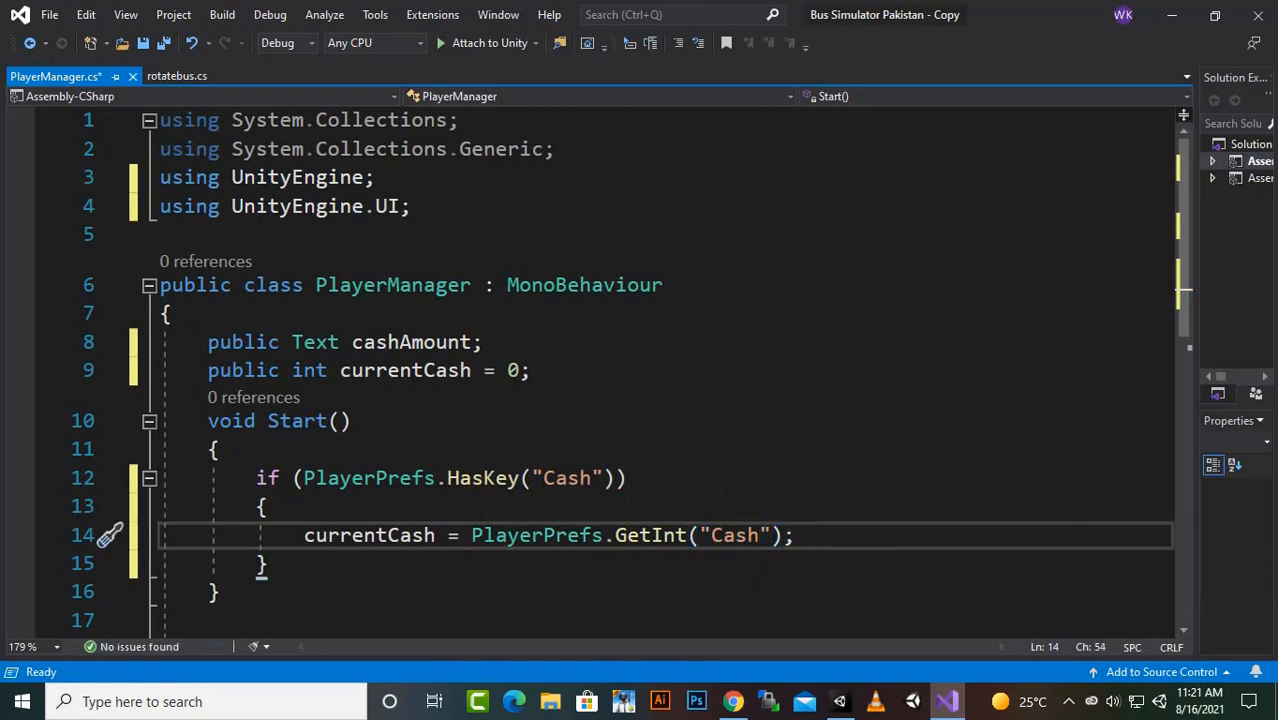
- Examine how the int type of the currentCash field corresponds to the GetInt call in the if block
scroll(650, 380, down, 1)
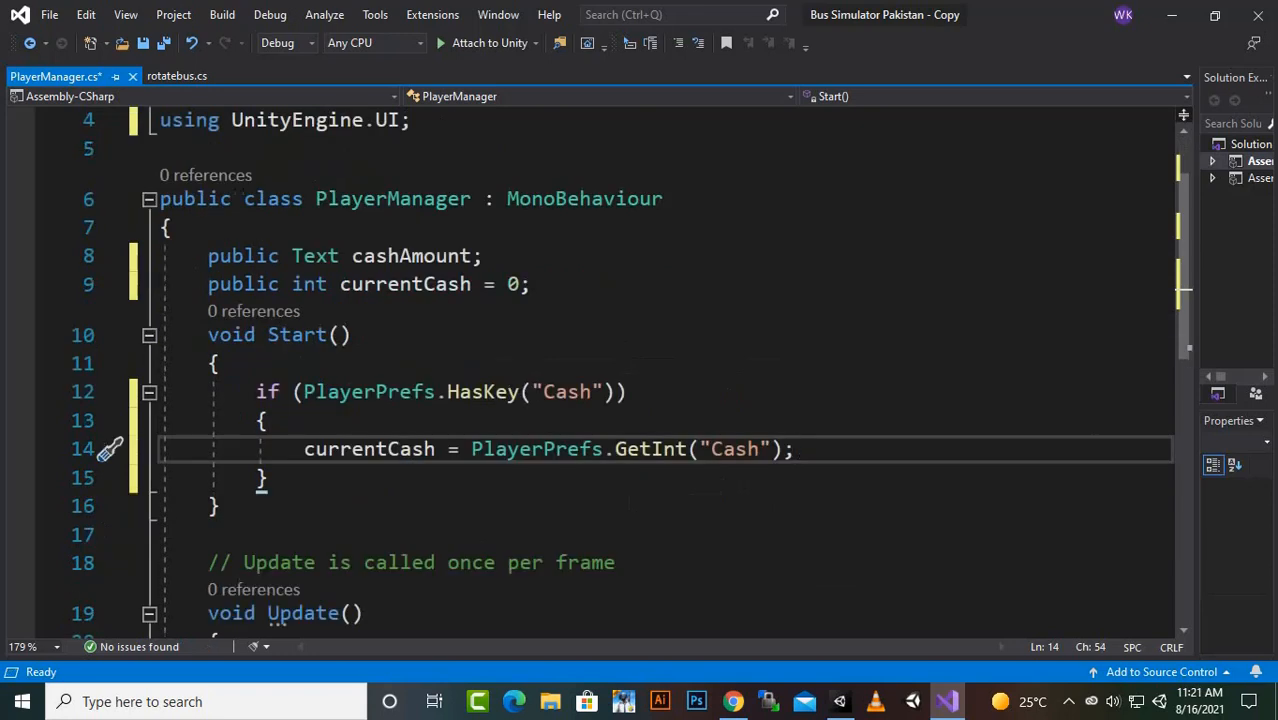
drag(329, 285, 292, 285)
click(268, 420)
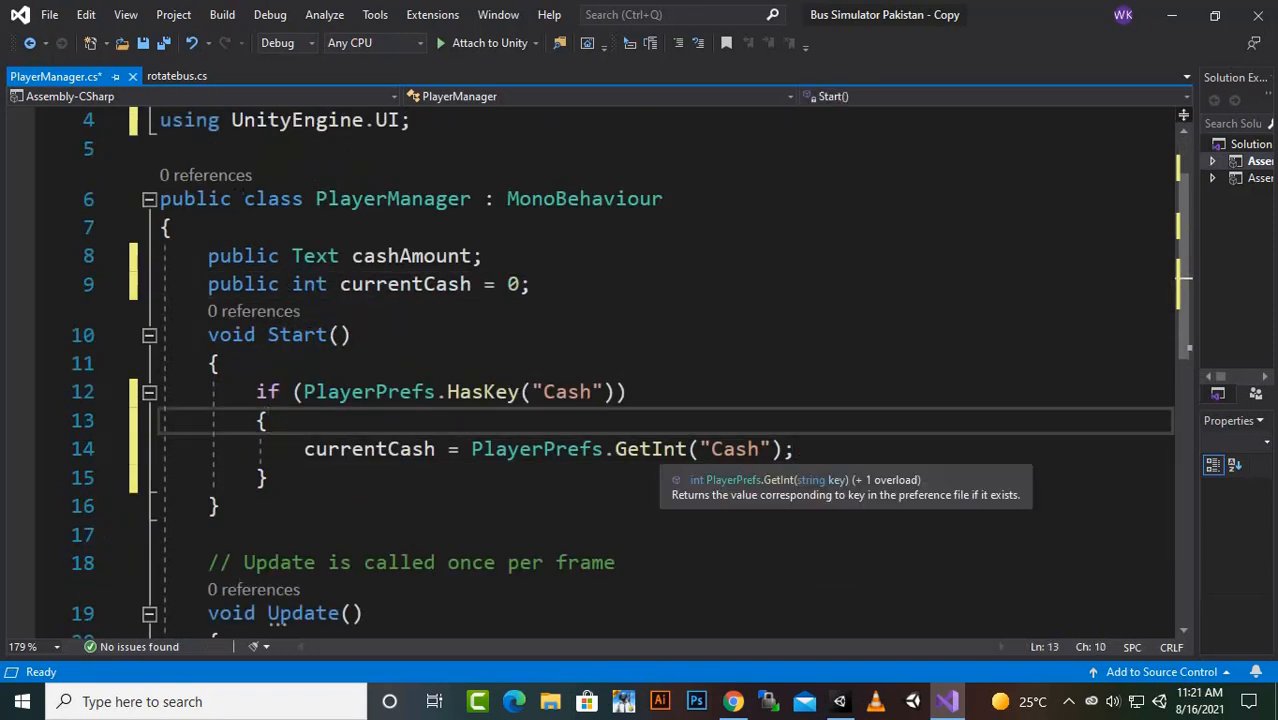
double_click(650, 449)
drag(328, 285, 292, 285)
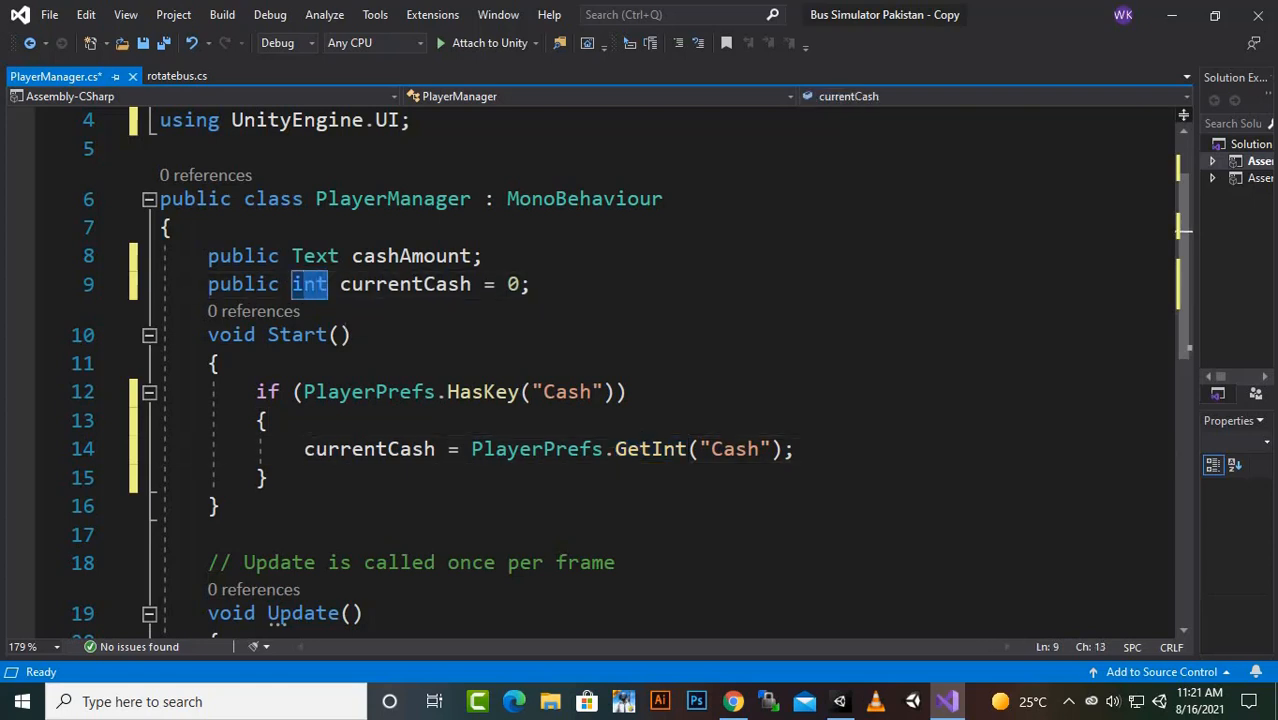
click(268, 478)
click(268, 420)
click(722, 449)
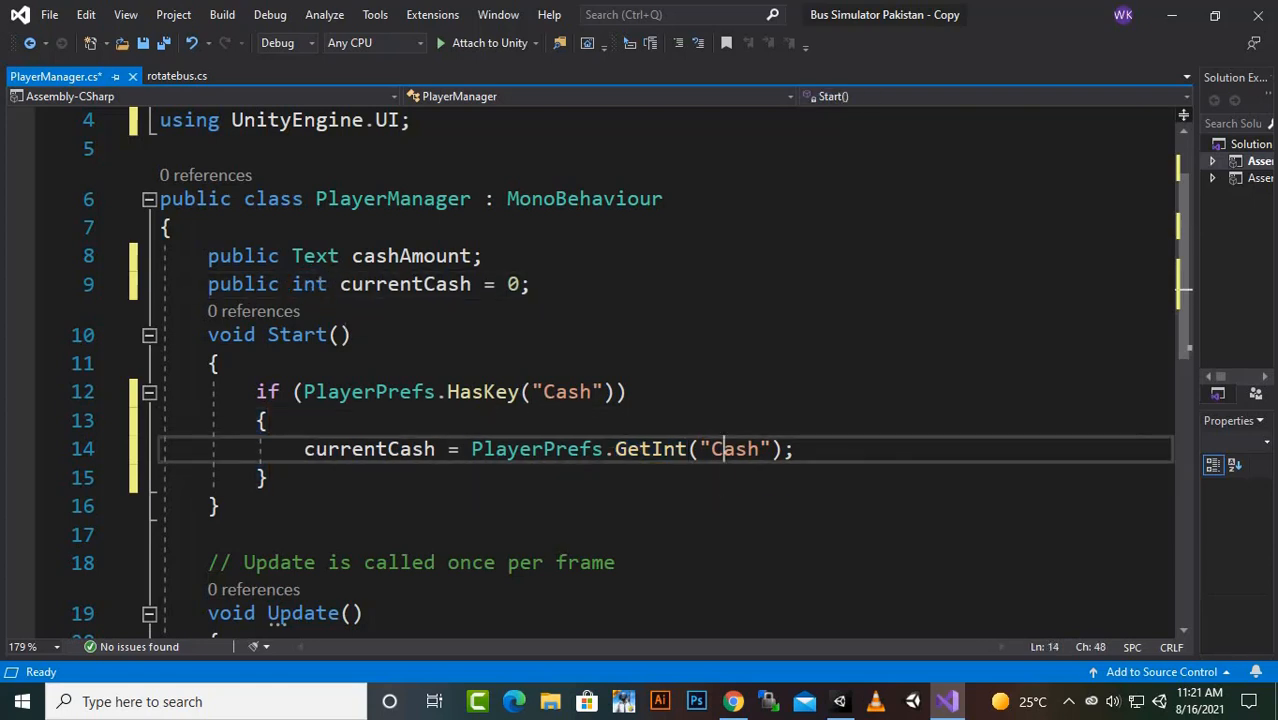
- Add an empty else block with braces after the PlayerPrefs.HasKey if block in the Start method
key(Right)
key(End)
key(Down)
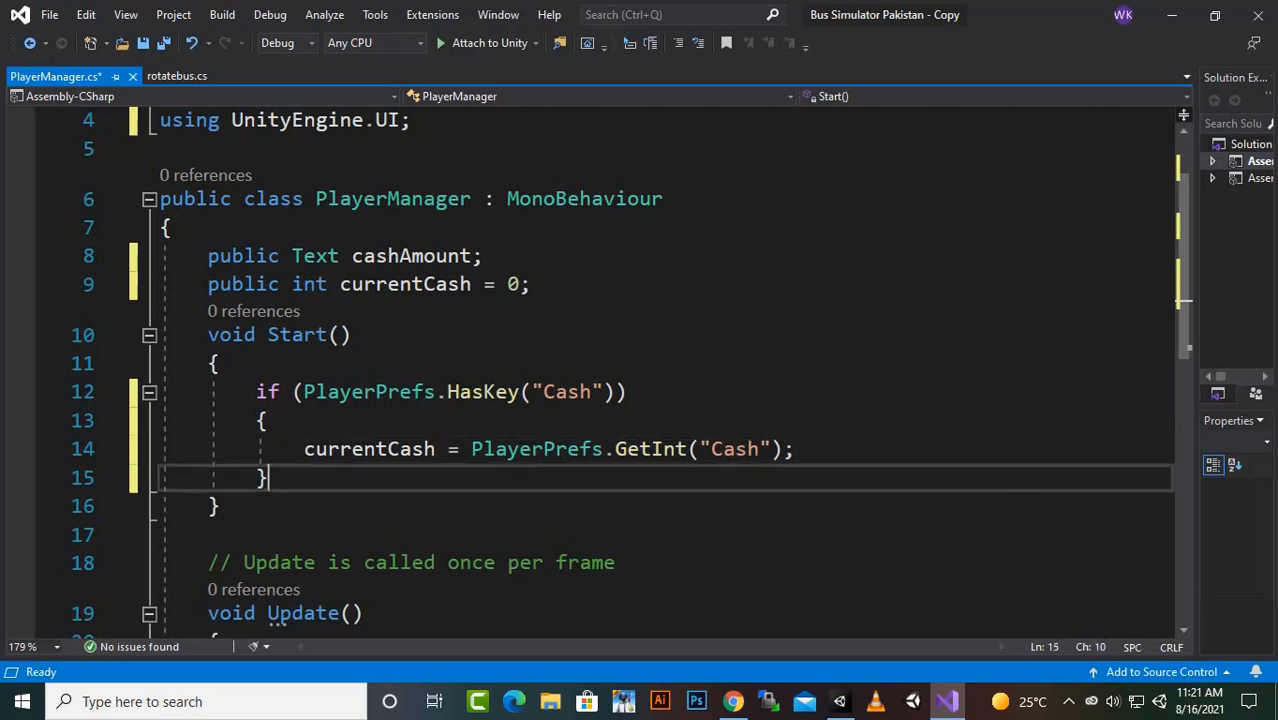
key(Return)
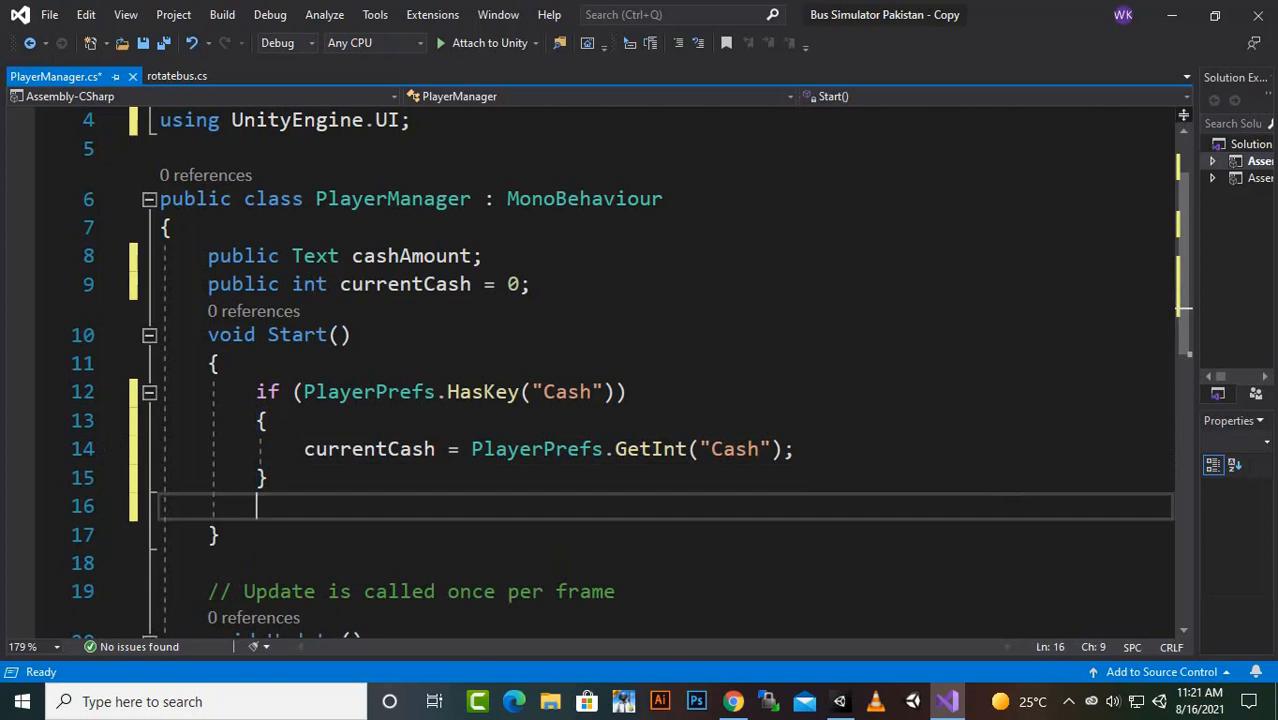
text(else)
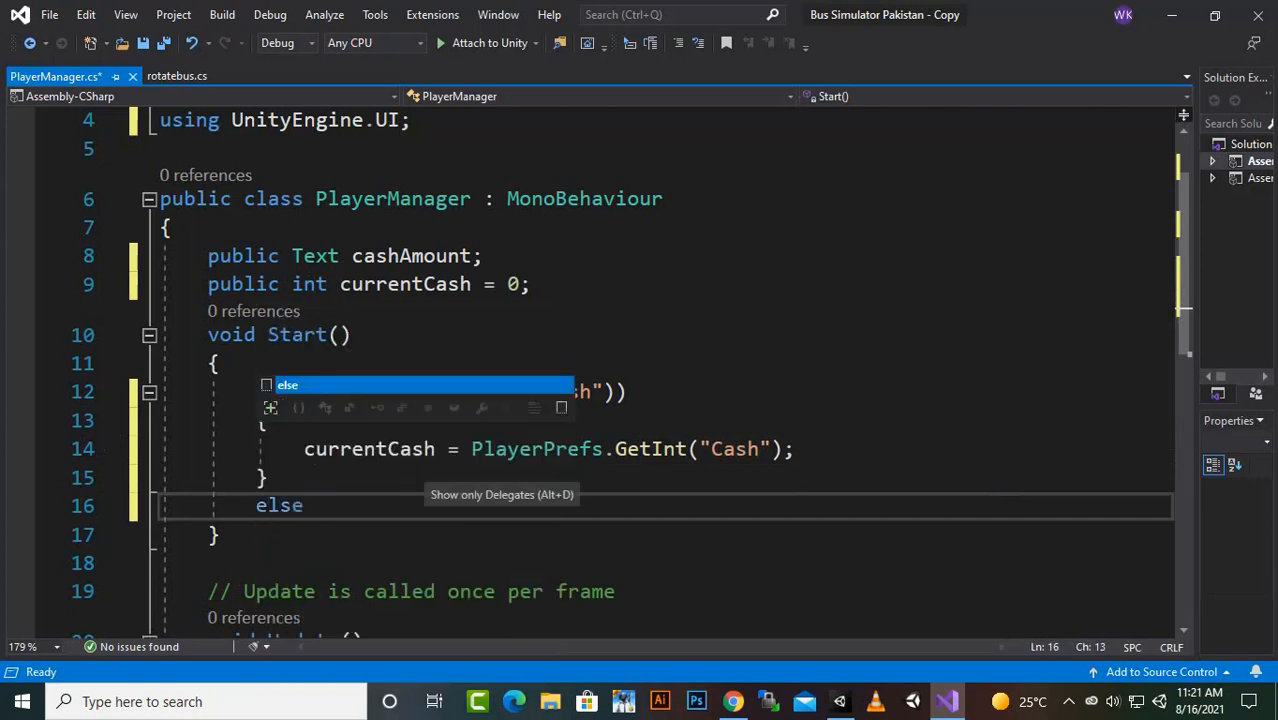
key(Return)
text({)
key(Return)
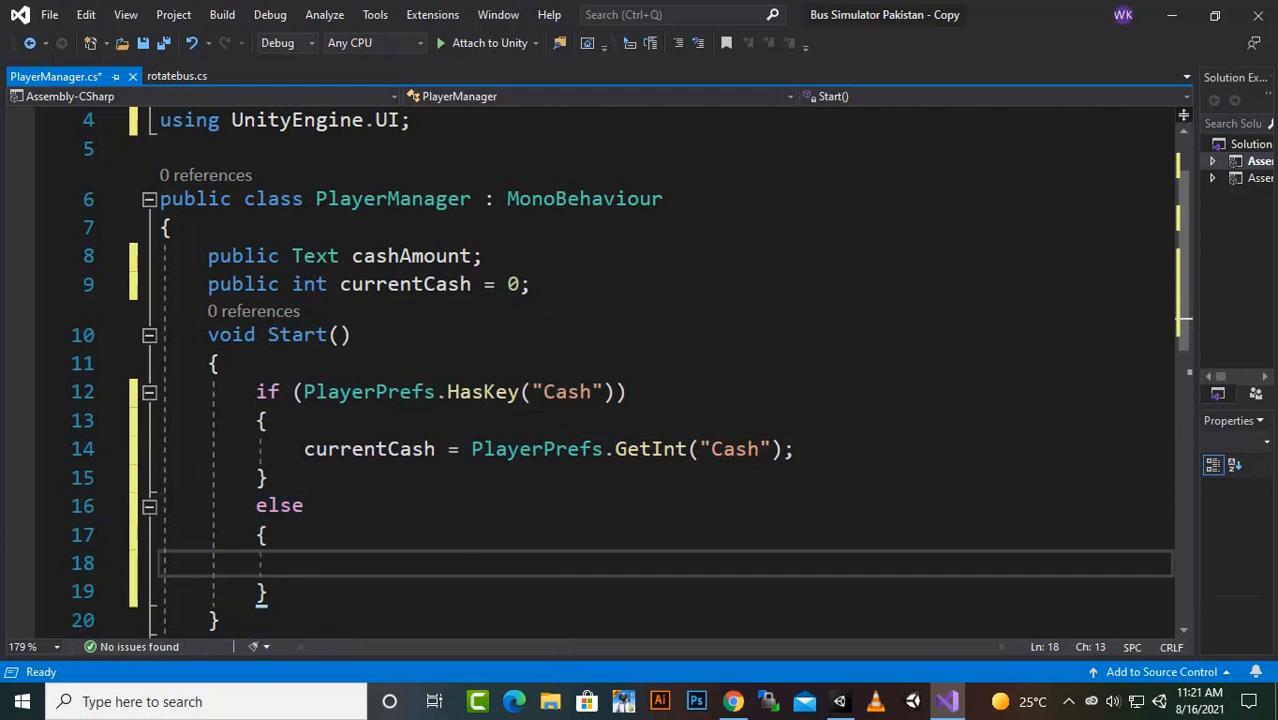
- Write the statement "cashAmount.text = ": " + currentCash;" below the else block, at the end of Start
scroll(110, 420, down, 2)
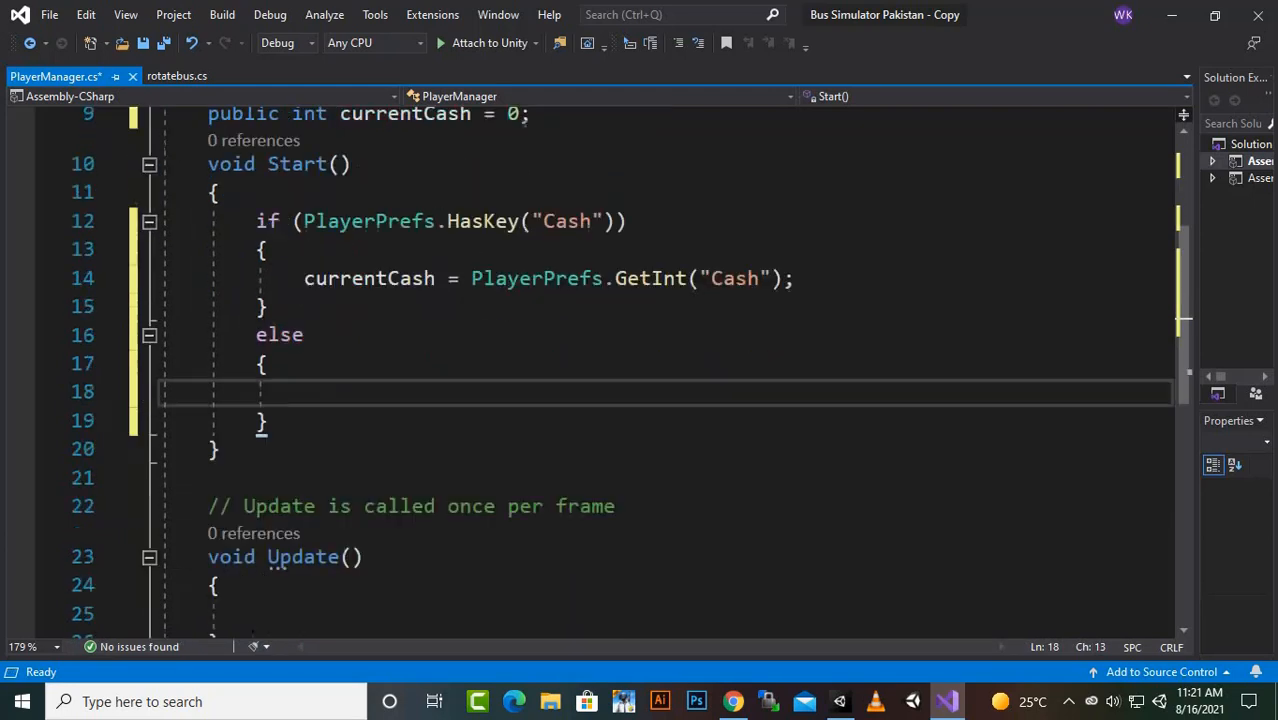
key(Down)
key(Return)
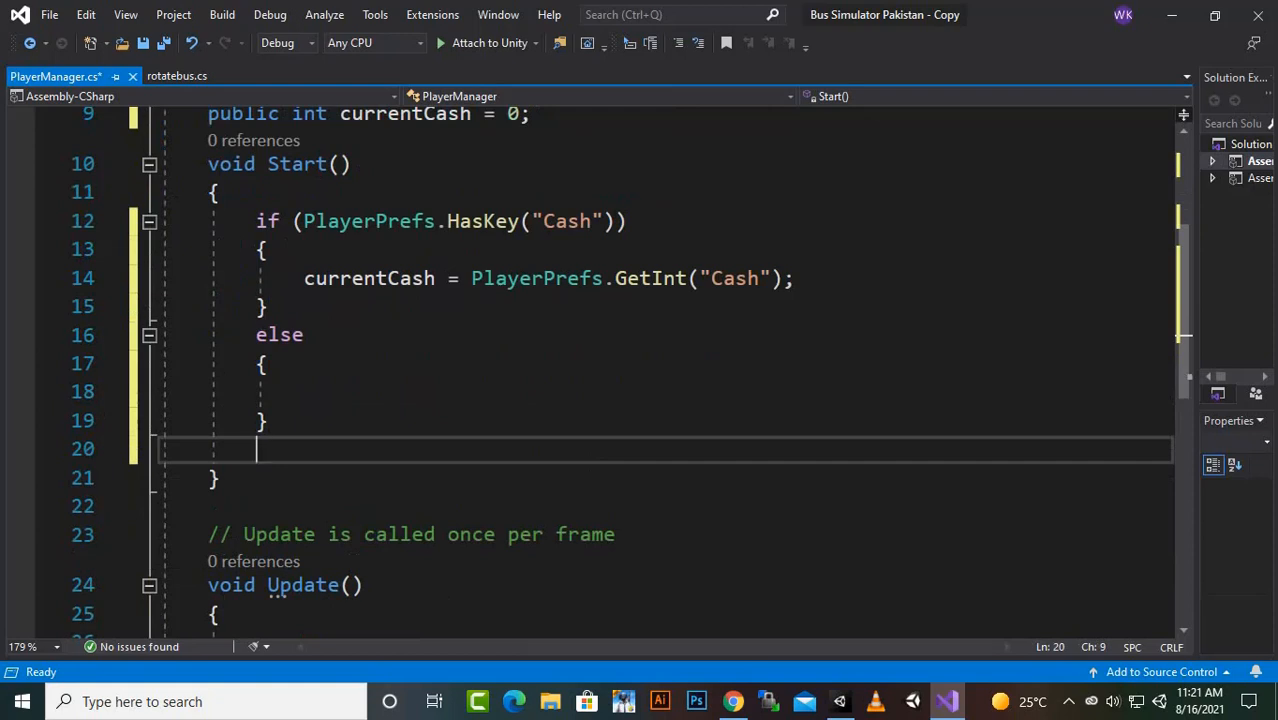
text(cashAmount)
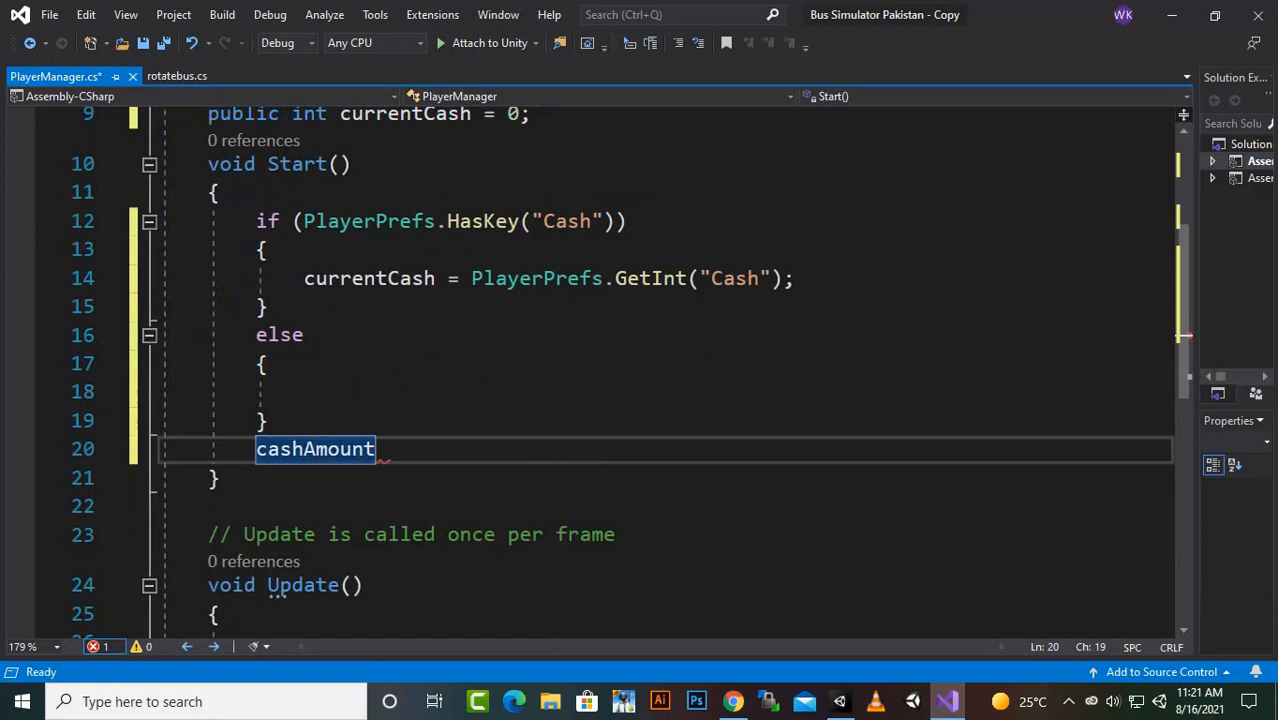
text(.text)
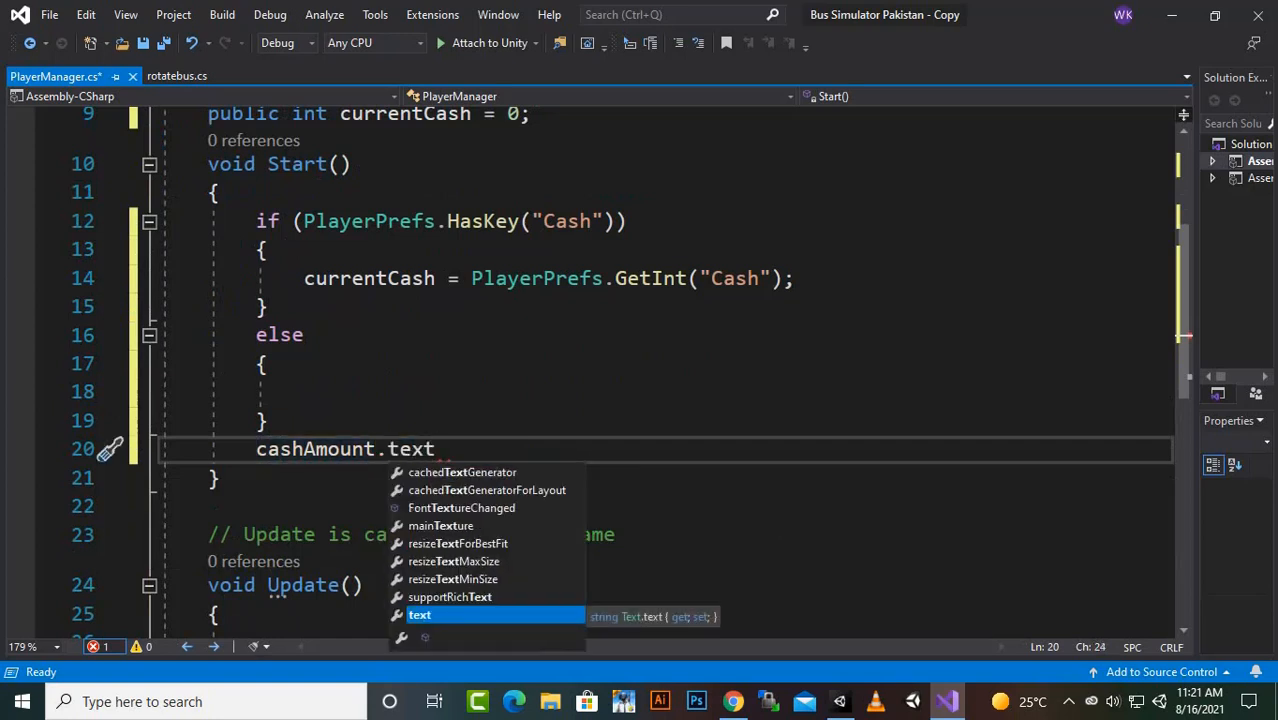
text( =)
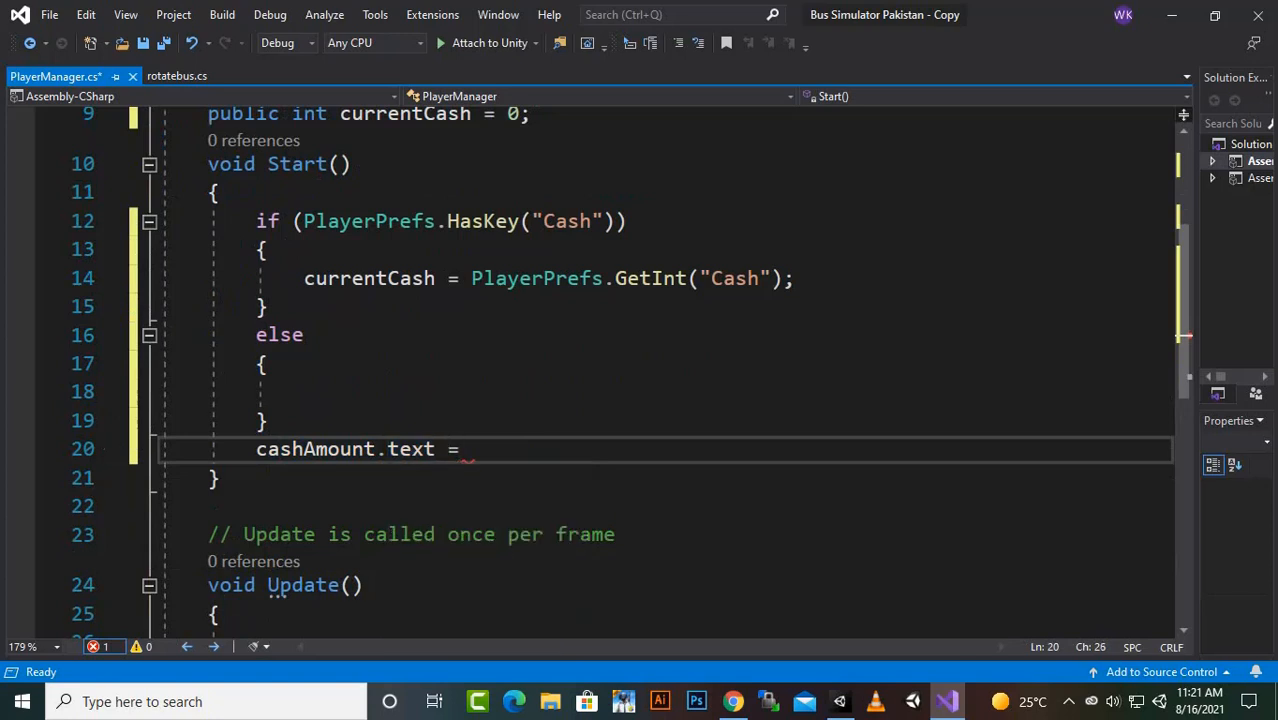
text( ":)
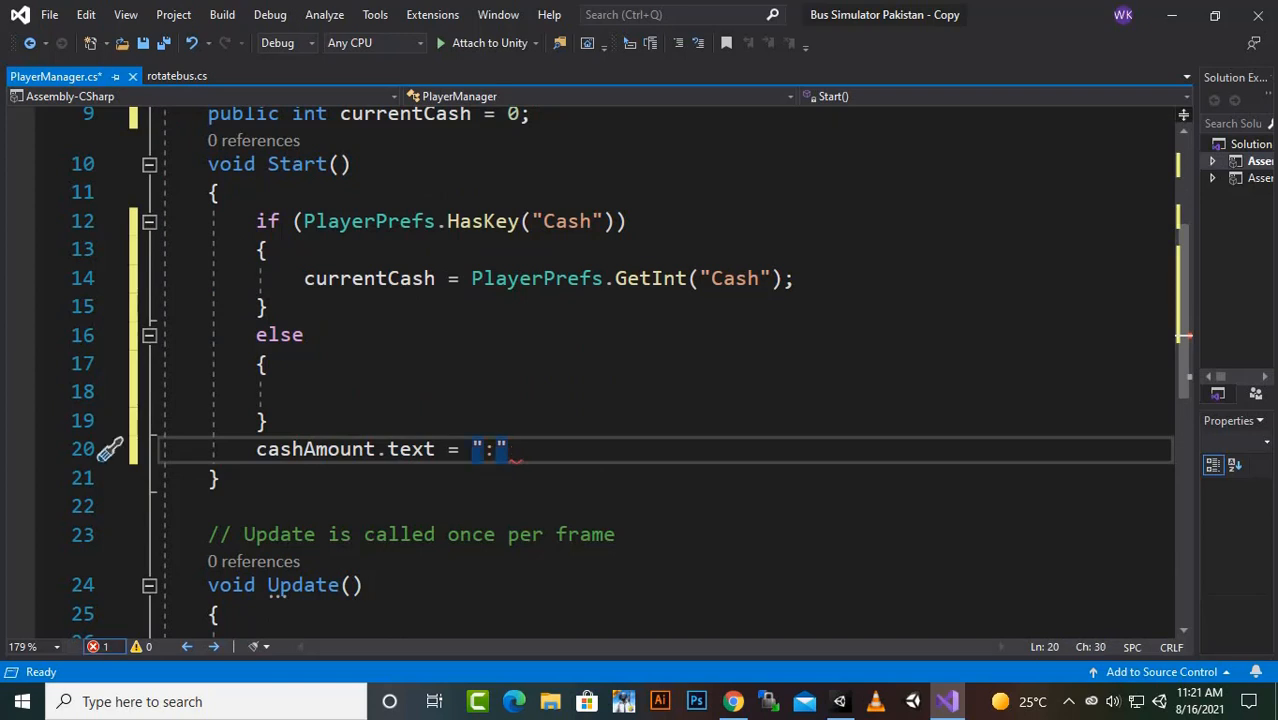
text(")
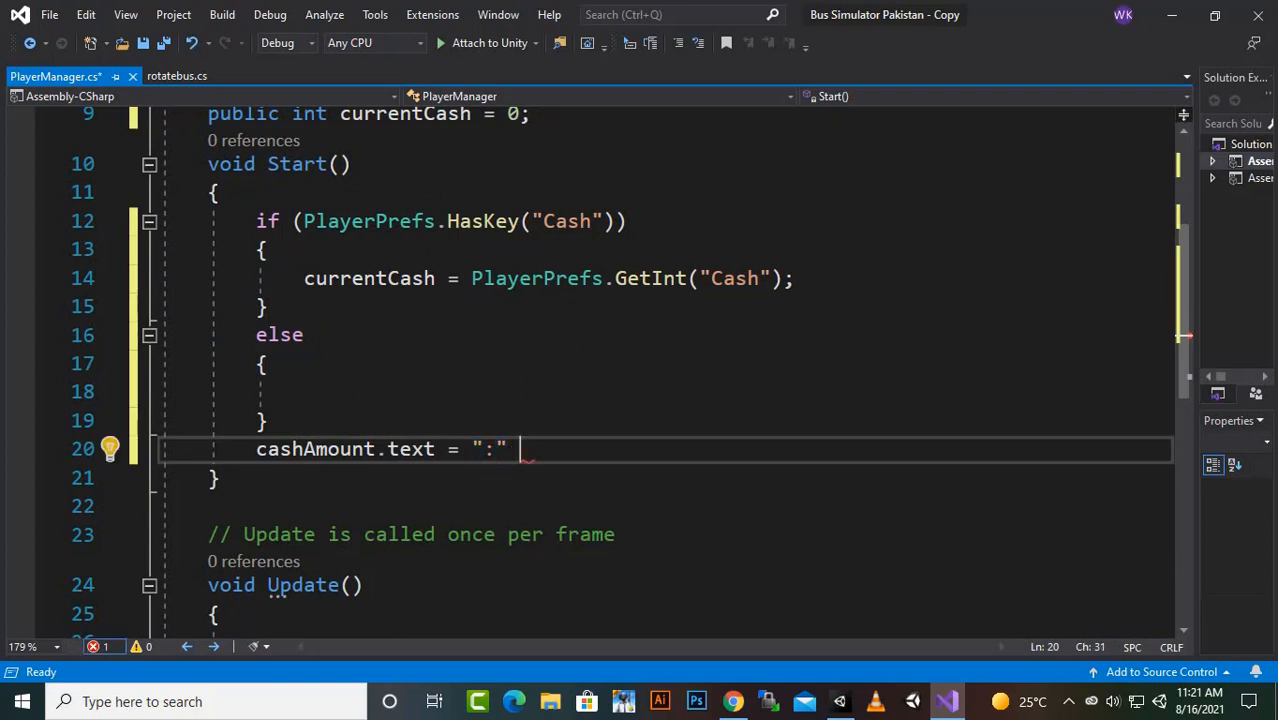
key(BackSpace)
key(Left)
key(Right)
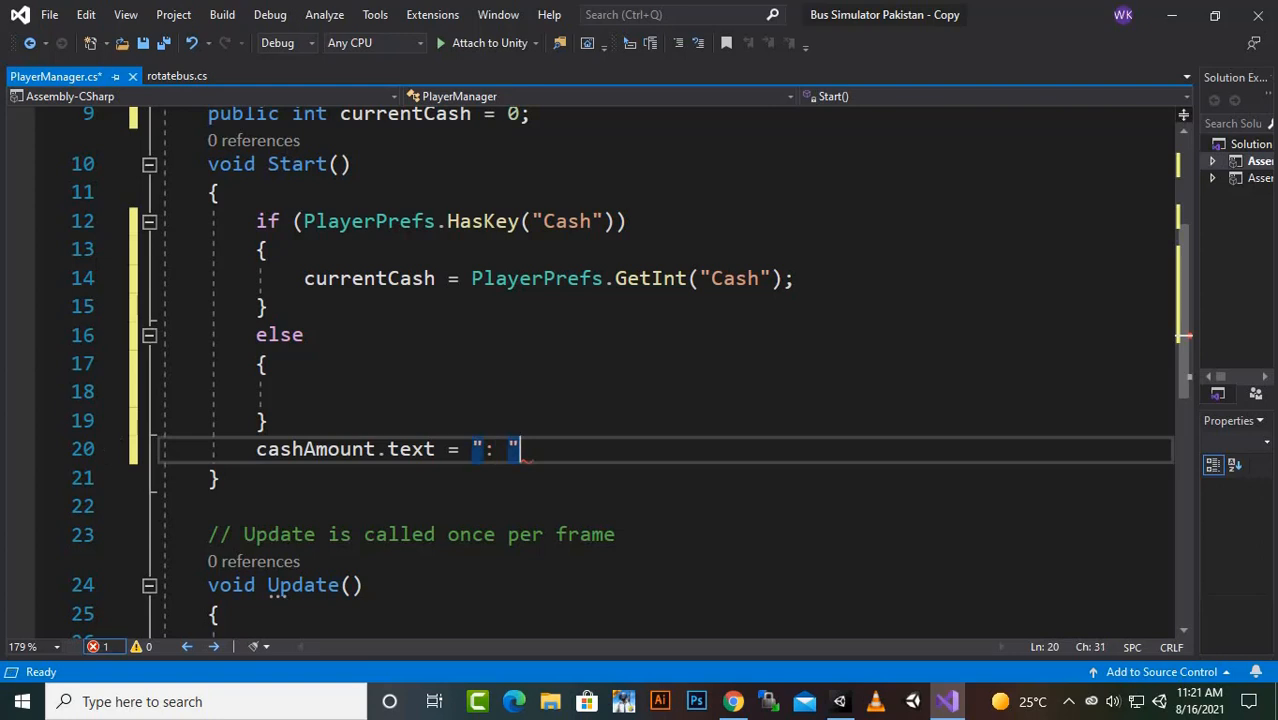
text(+ )
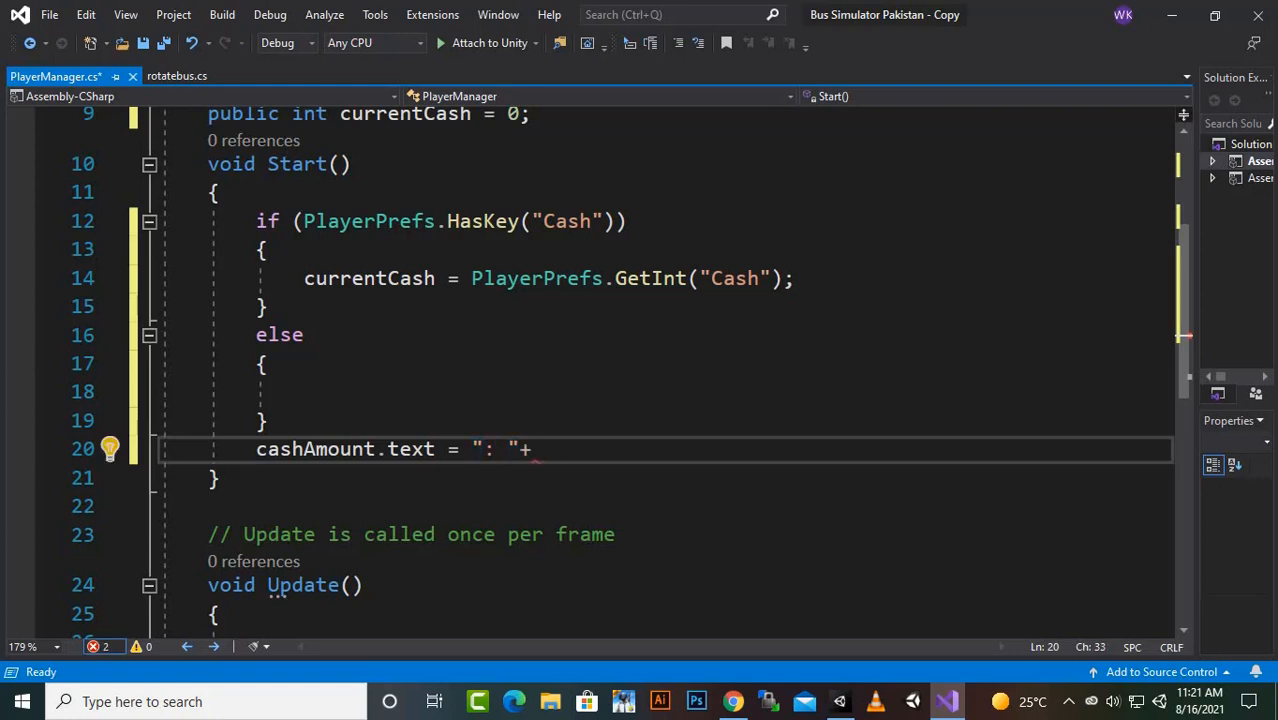
text(currentCash)
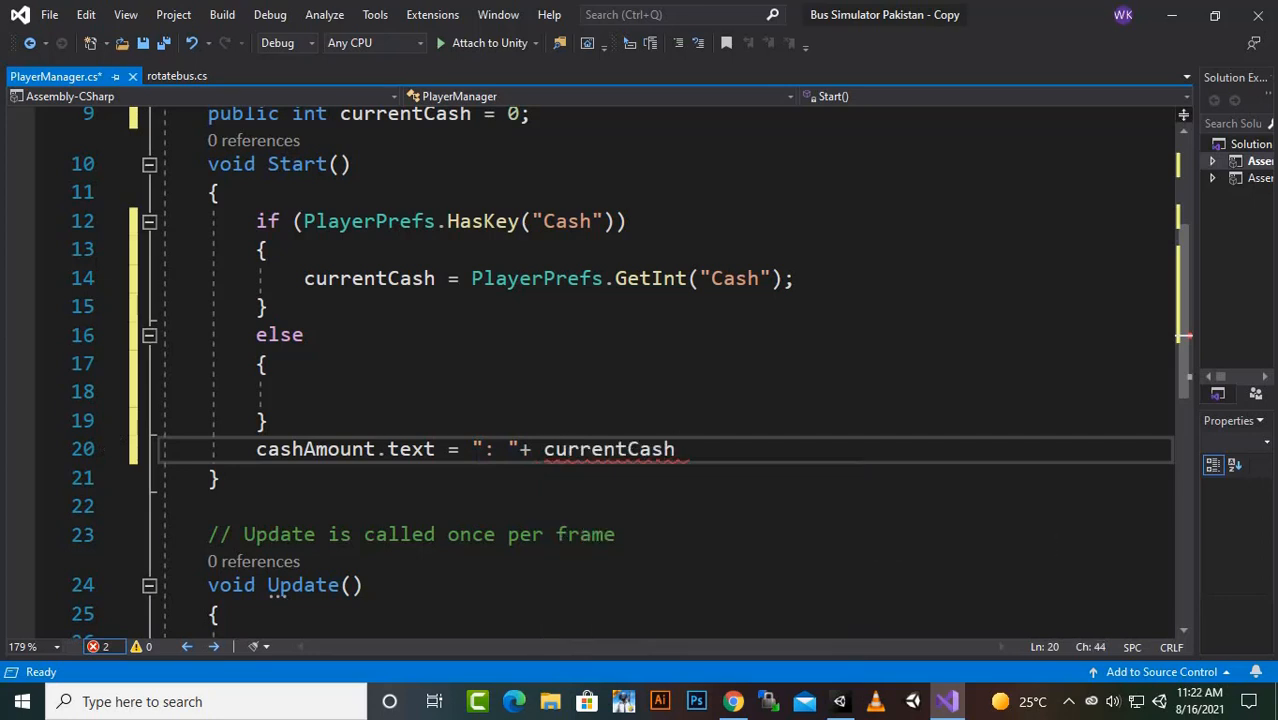
text(;)
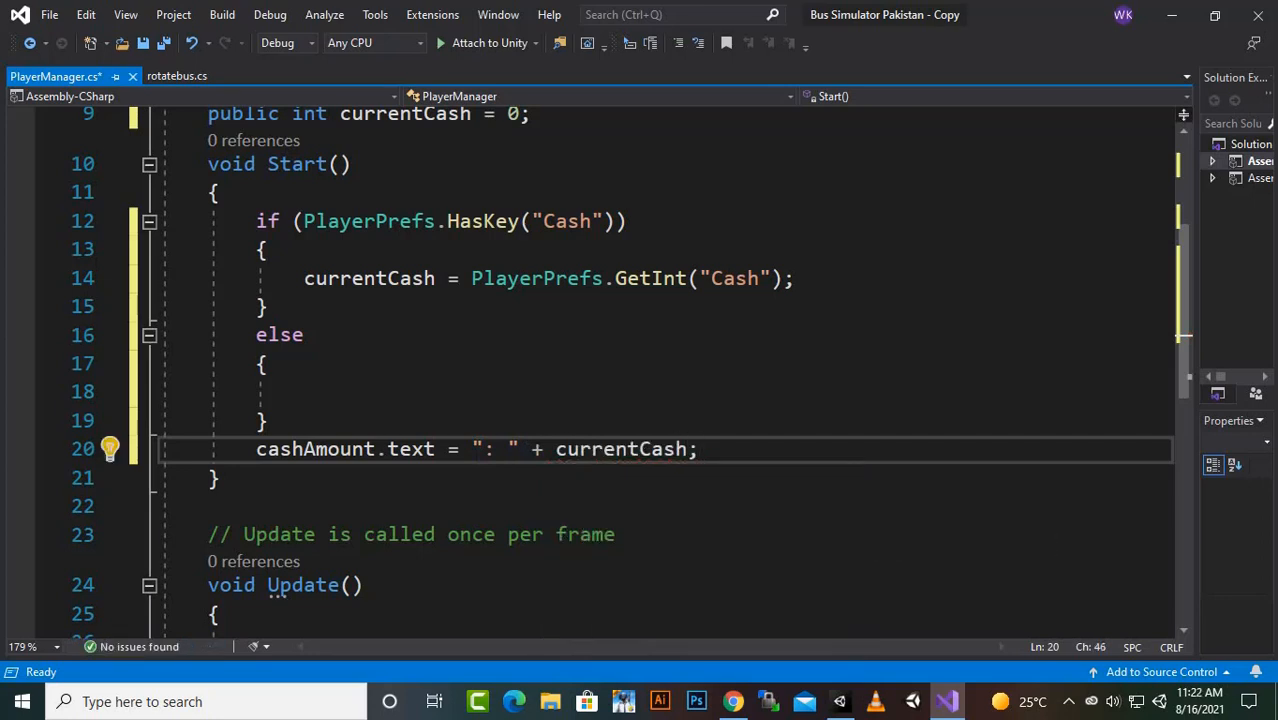
- Add the method "private void OnTriggerEnter(Collider other)" below the Update method in the PlayerManager class
scroll(640, 370, down, 2)
scroll(640, 370, down, 1)
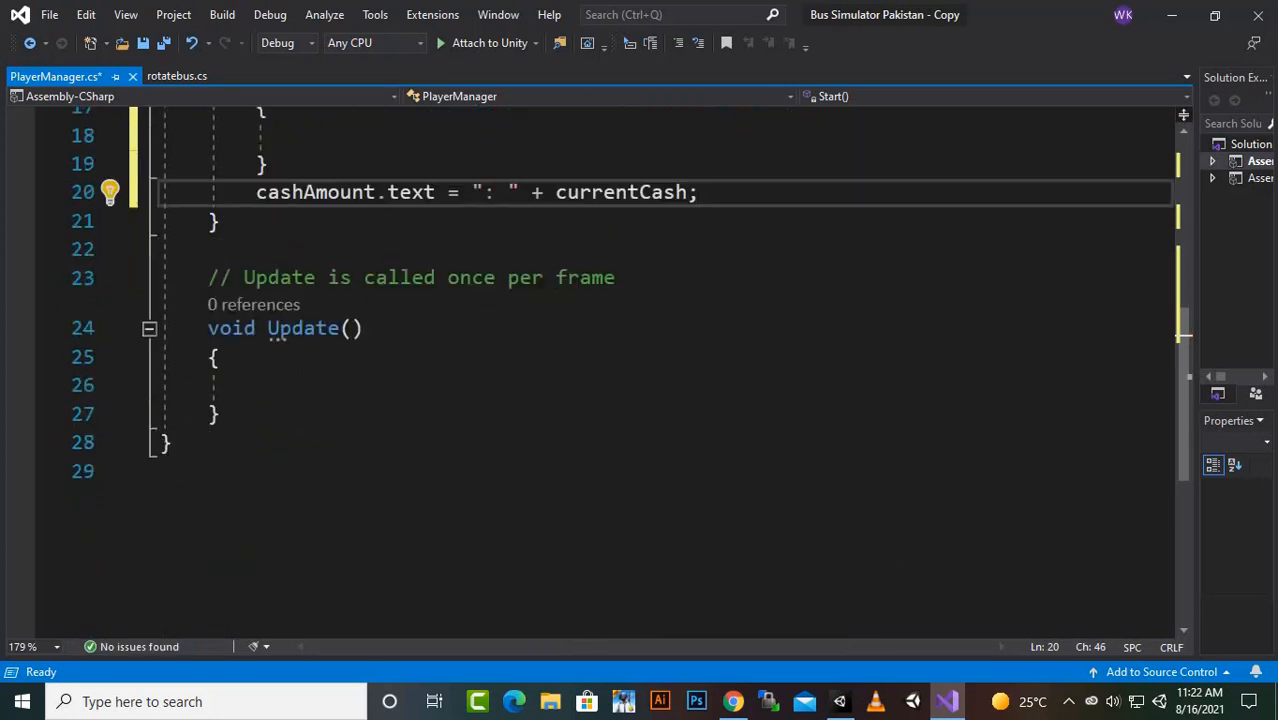
click(221, 414)
key(Return)
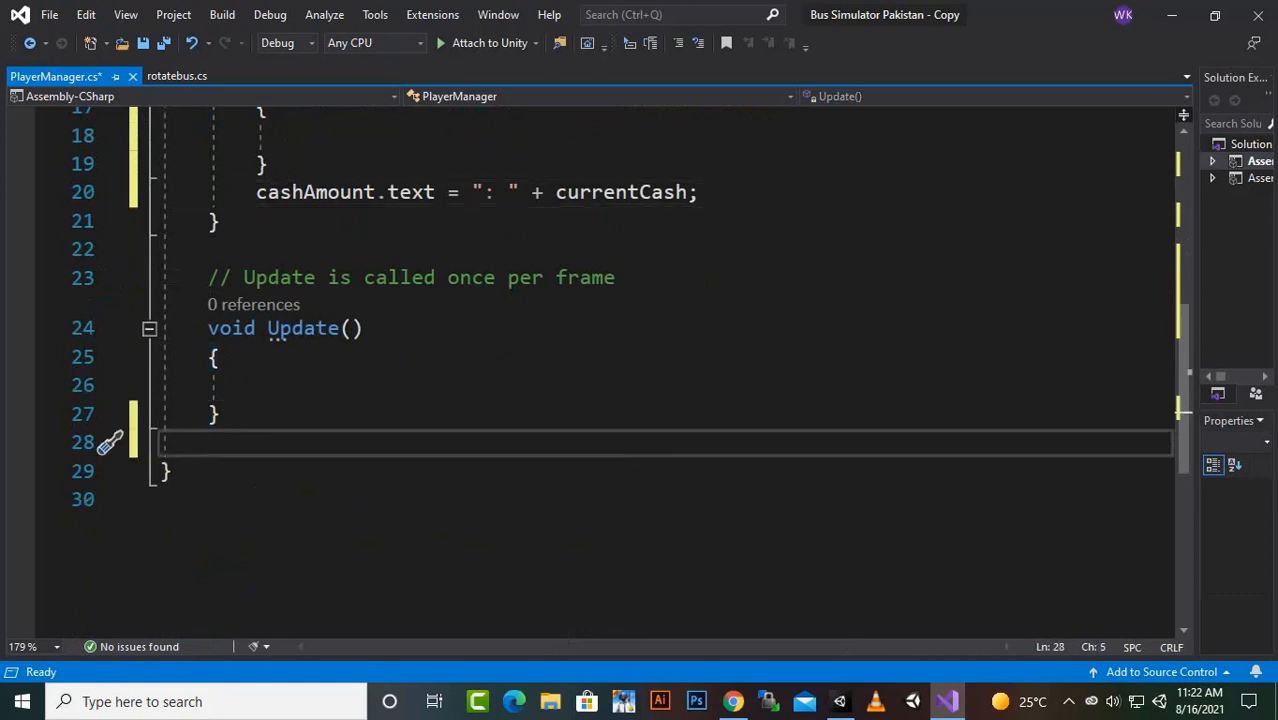
text(pu)
key(BackSpace)
key(BackSpace)
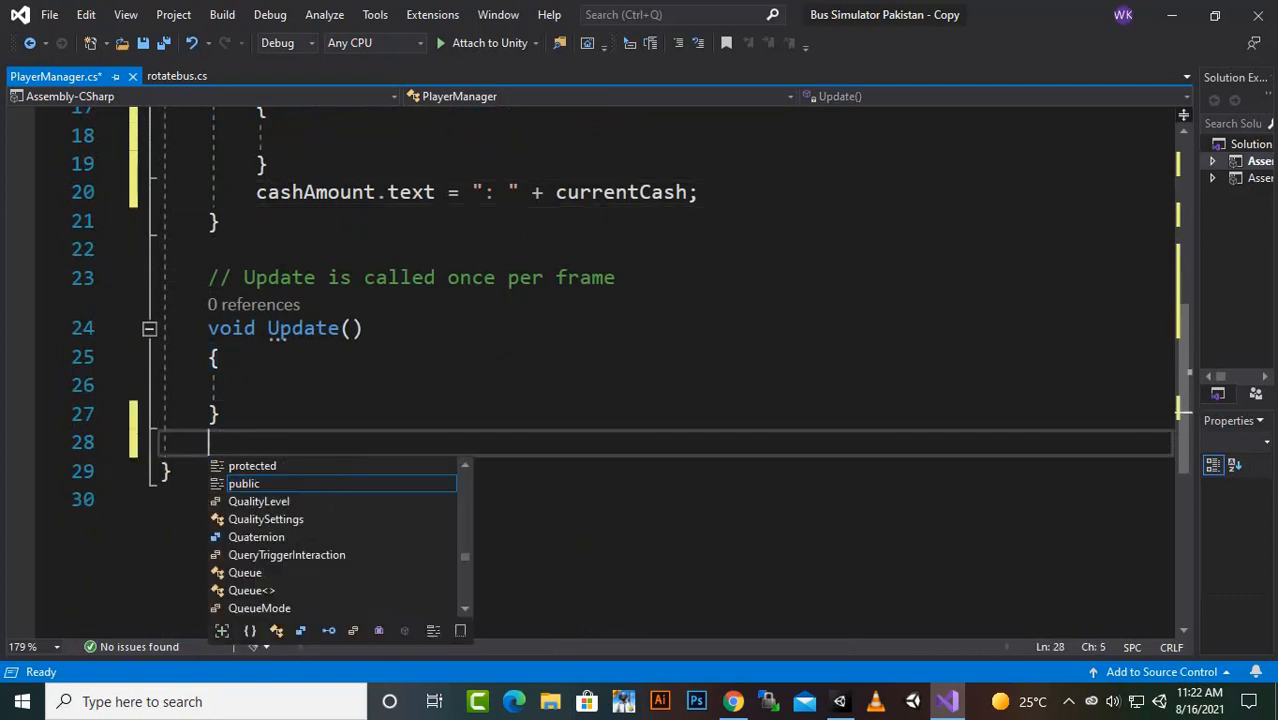
text(void ont)
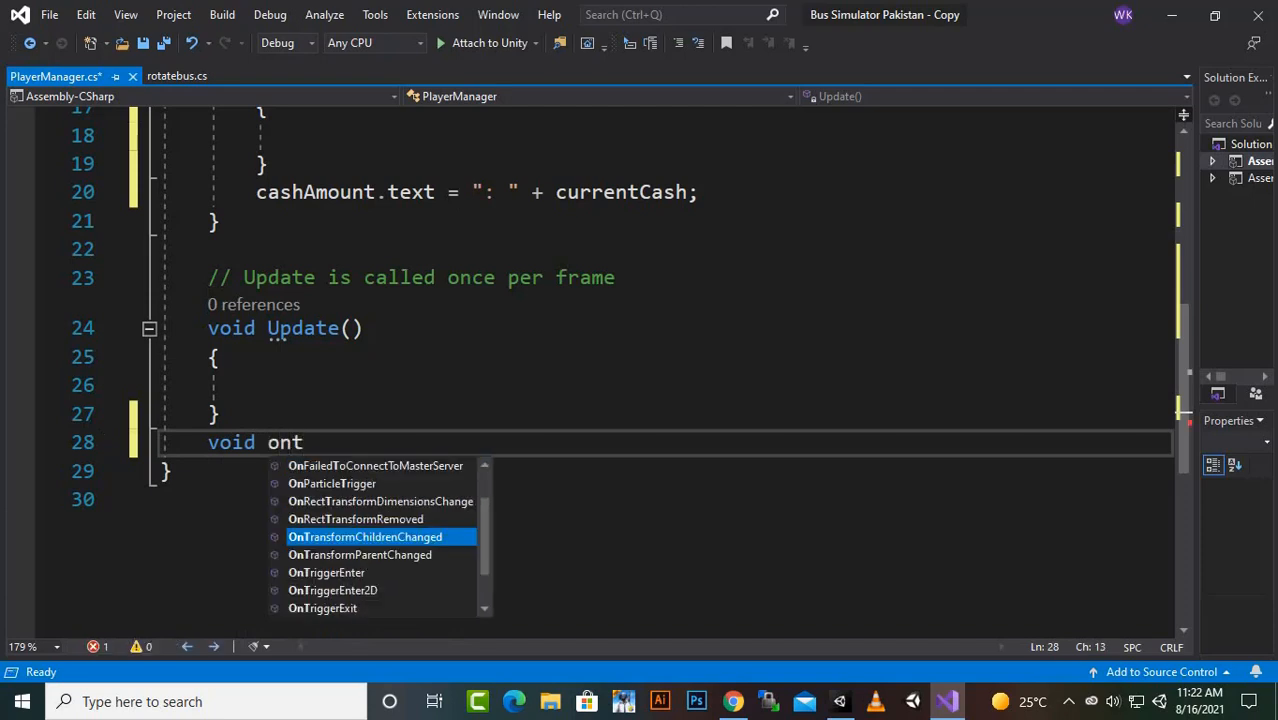
key(BackSpace)
text(tri)
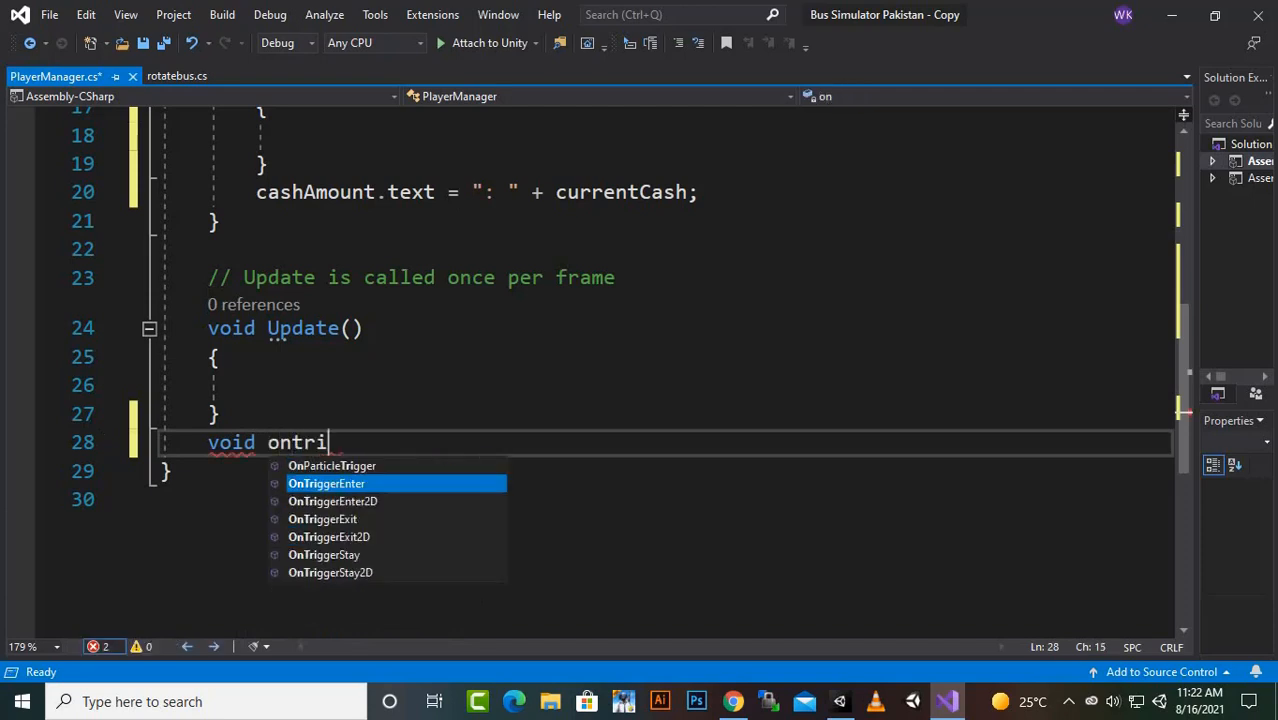
key(Tab)
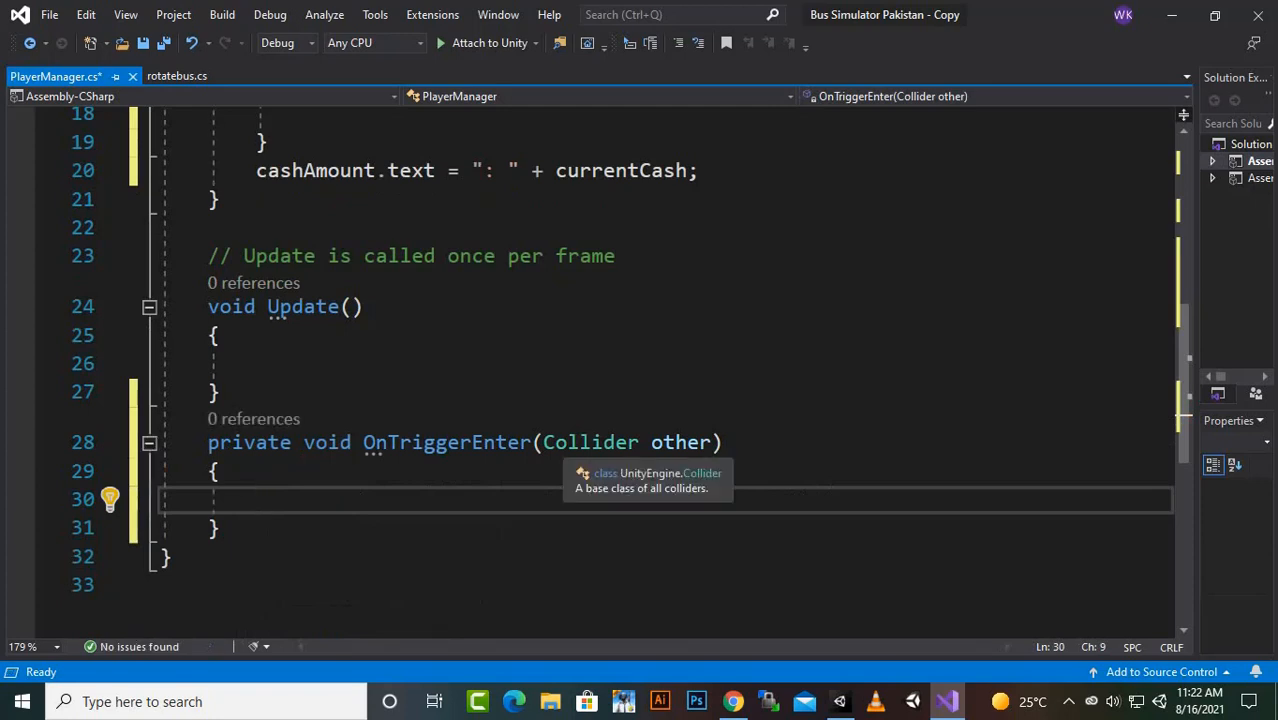
- Add an if block with the condition other.tag == "cash" inside the OnTriggerEnter method
text(if()
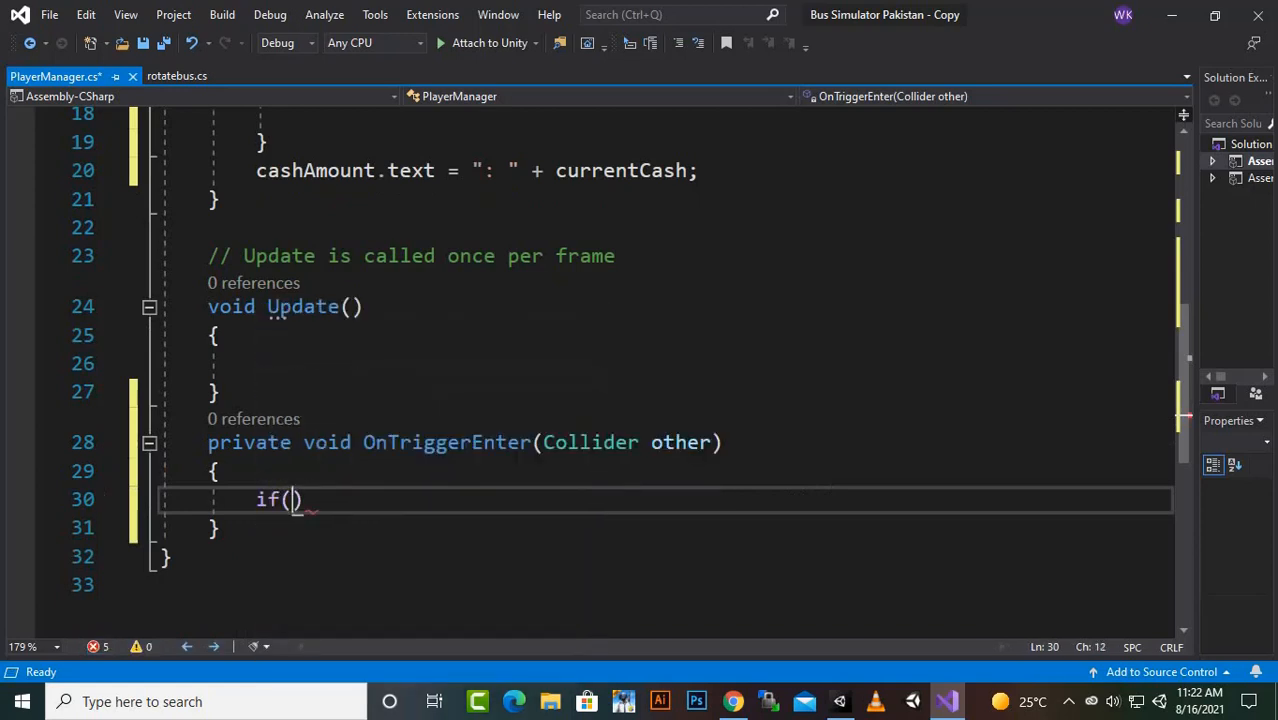
text(other.t)
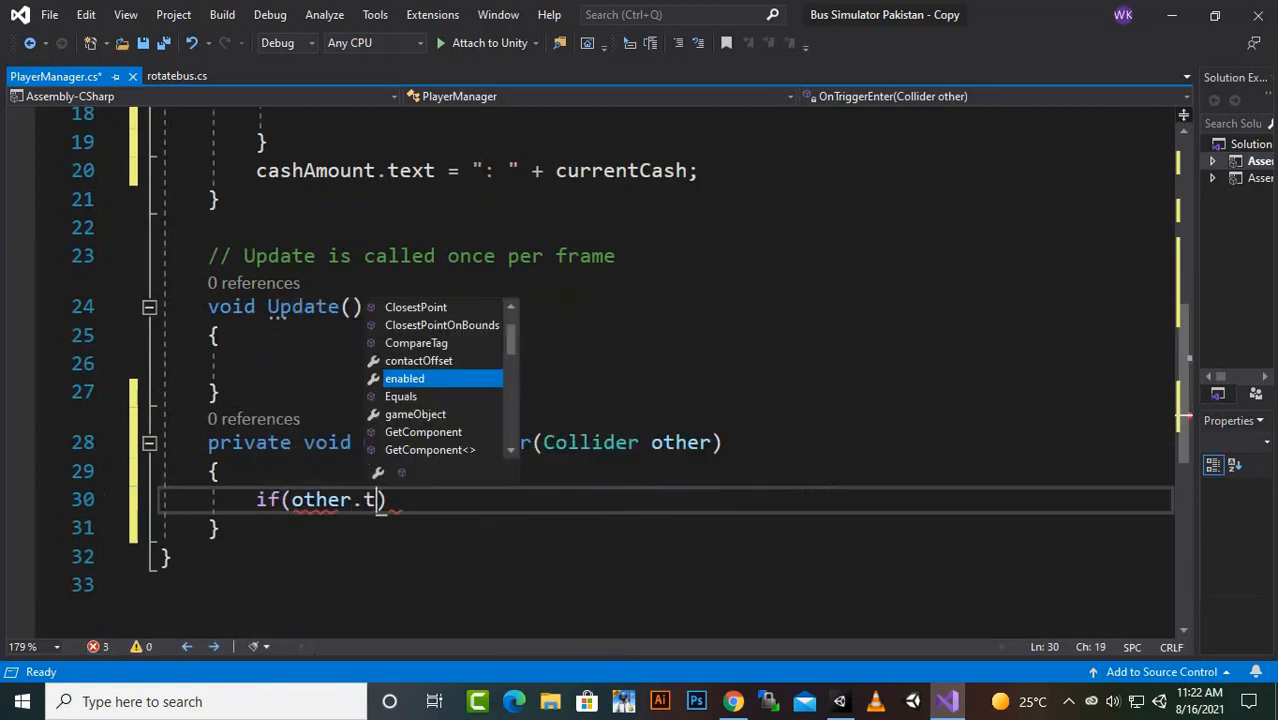
text(ag ==)
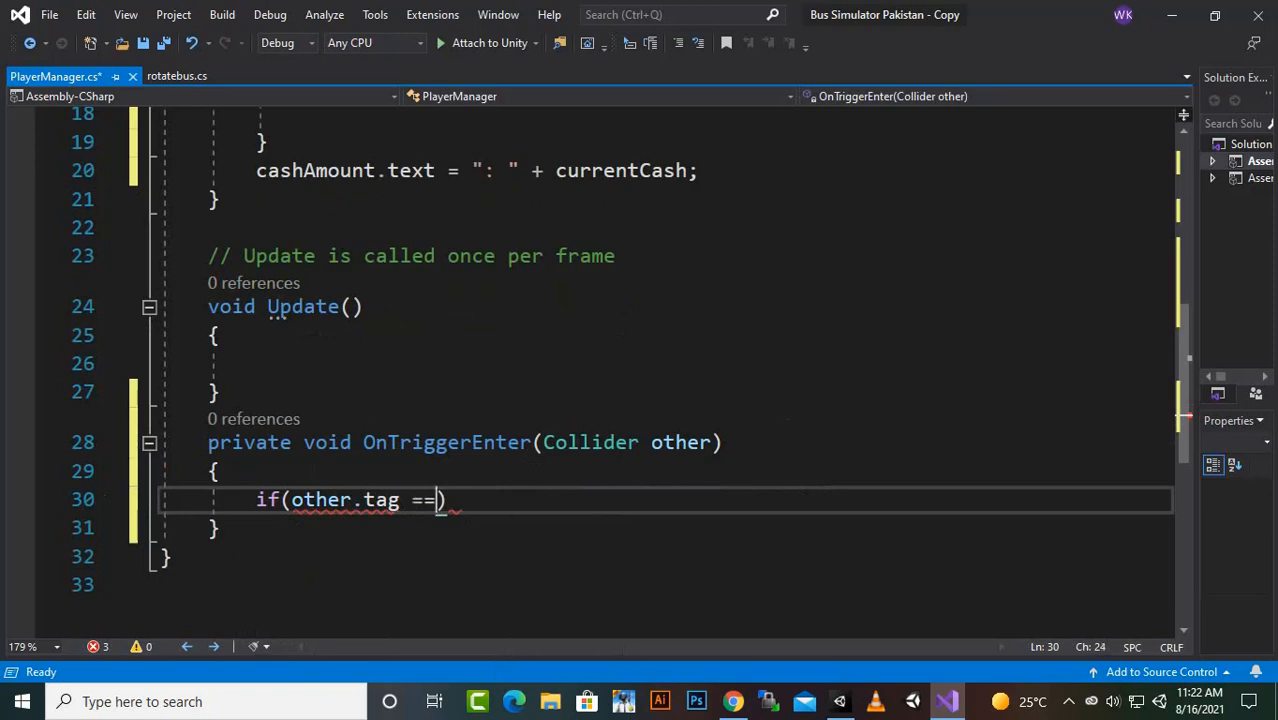
text( ")
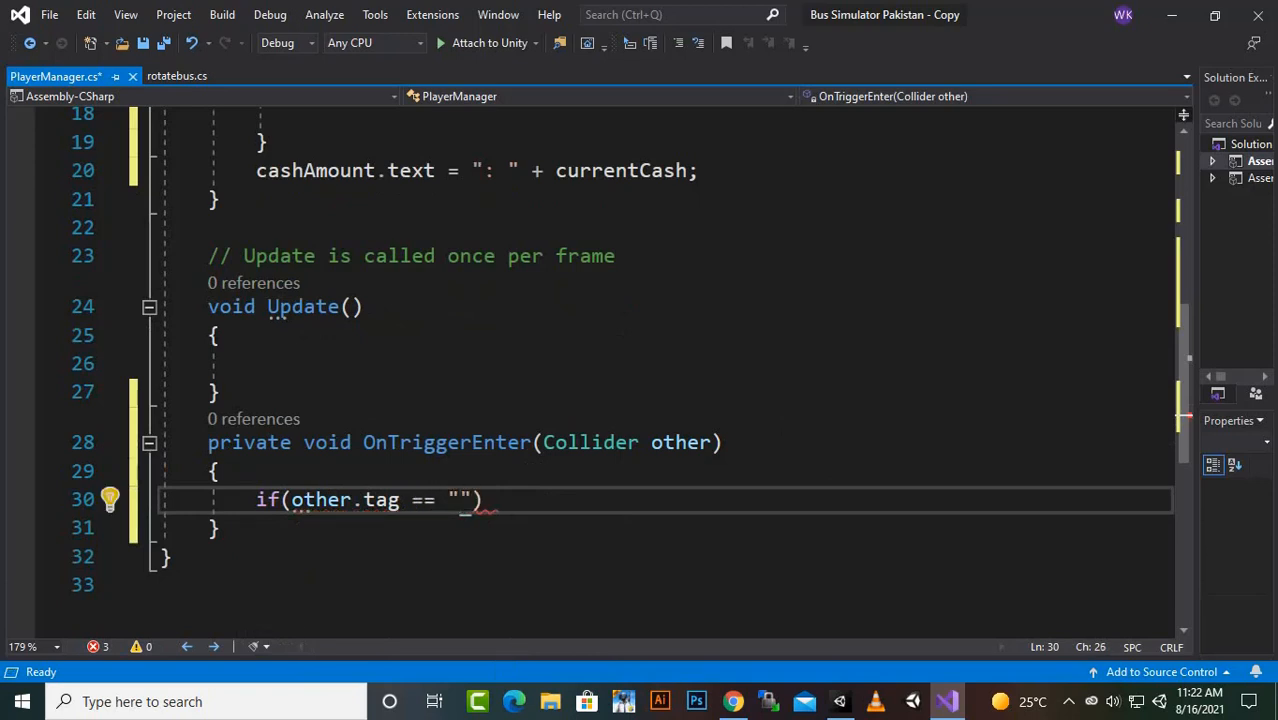
text(cash)
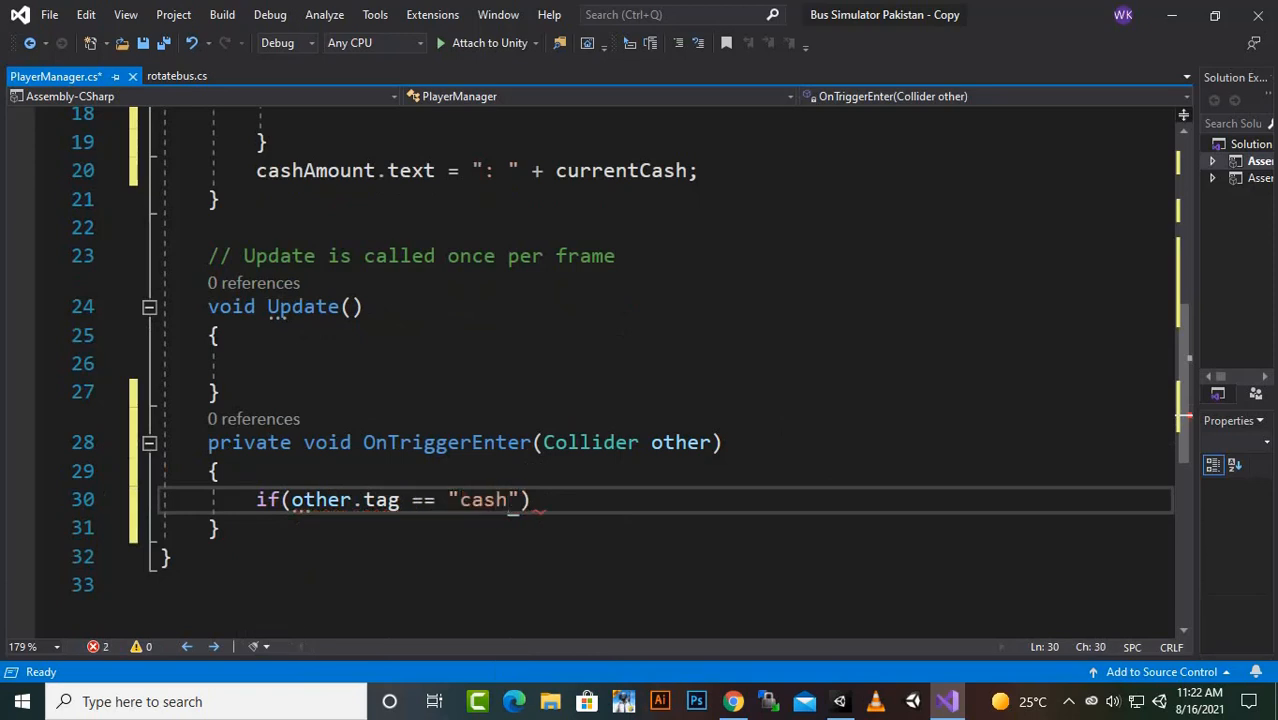
text(") {)
key(Return)
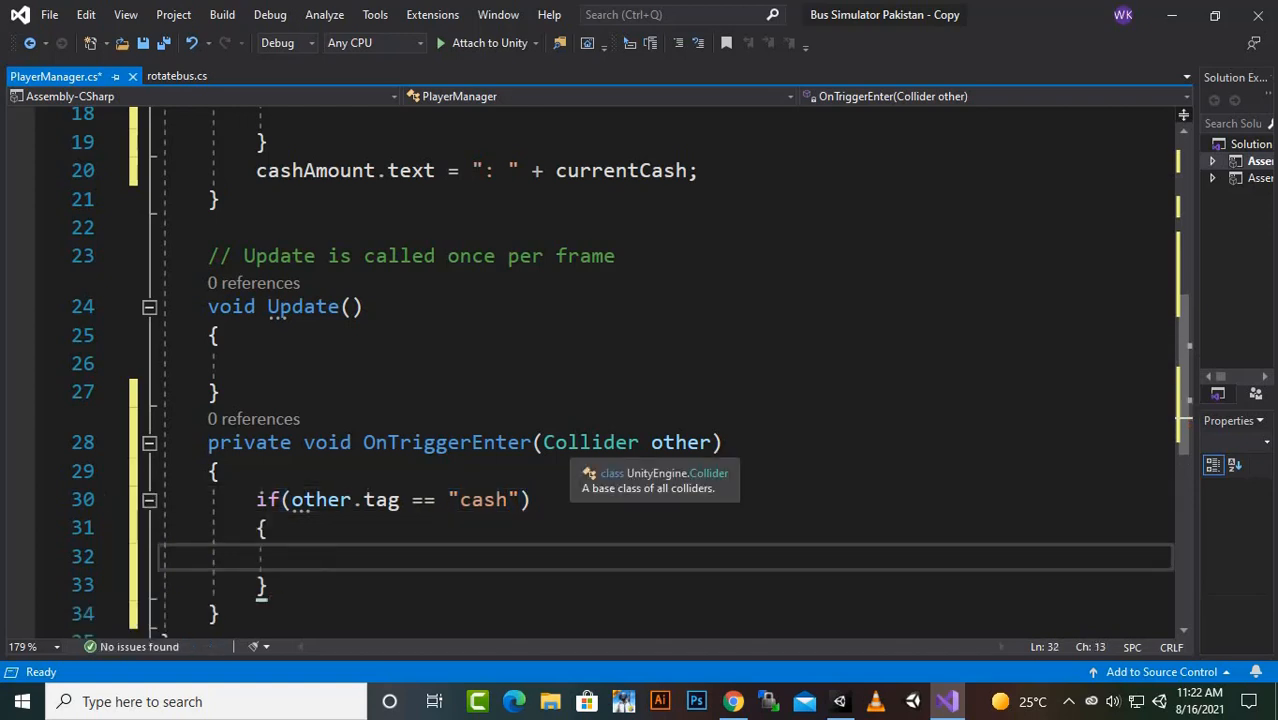
- Write the statement "Destroy(other.gameObject);" inside the cash tag if block, followed by a new line
text(ce)
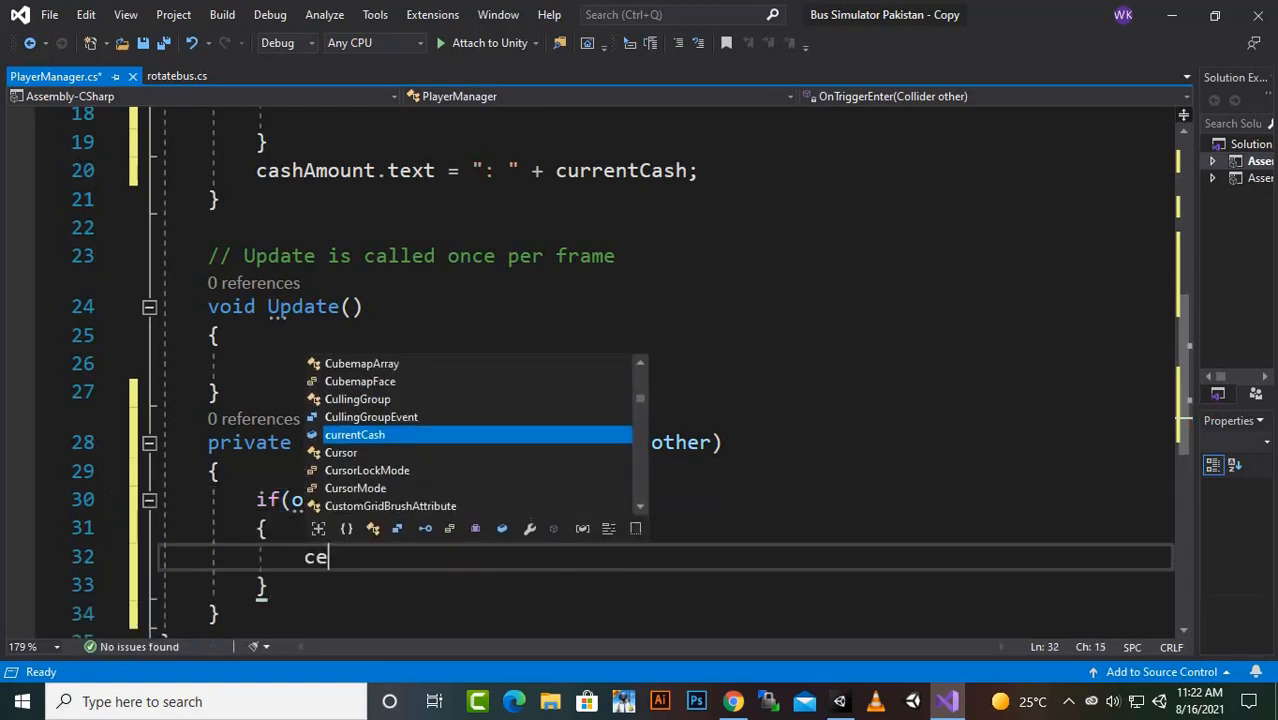
key(BackSpace)
key(BackSpace)
text(de)
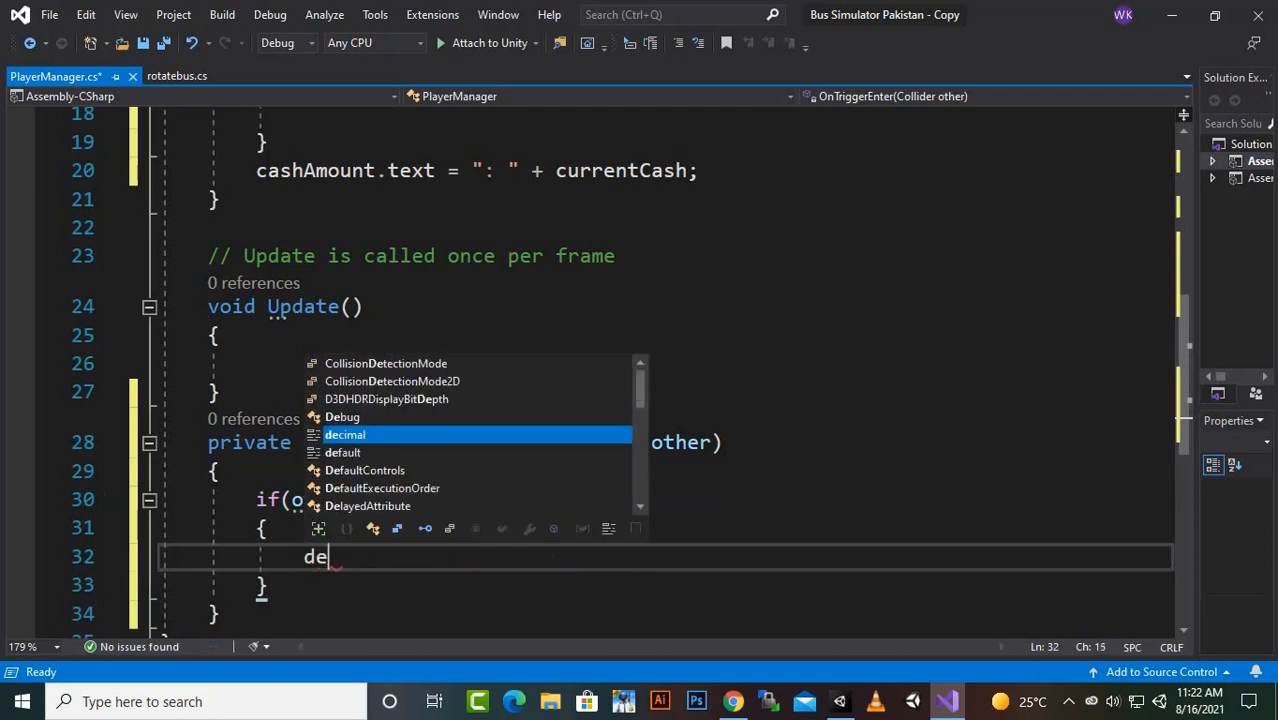
text(st)
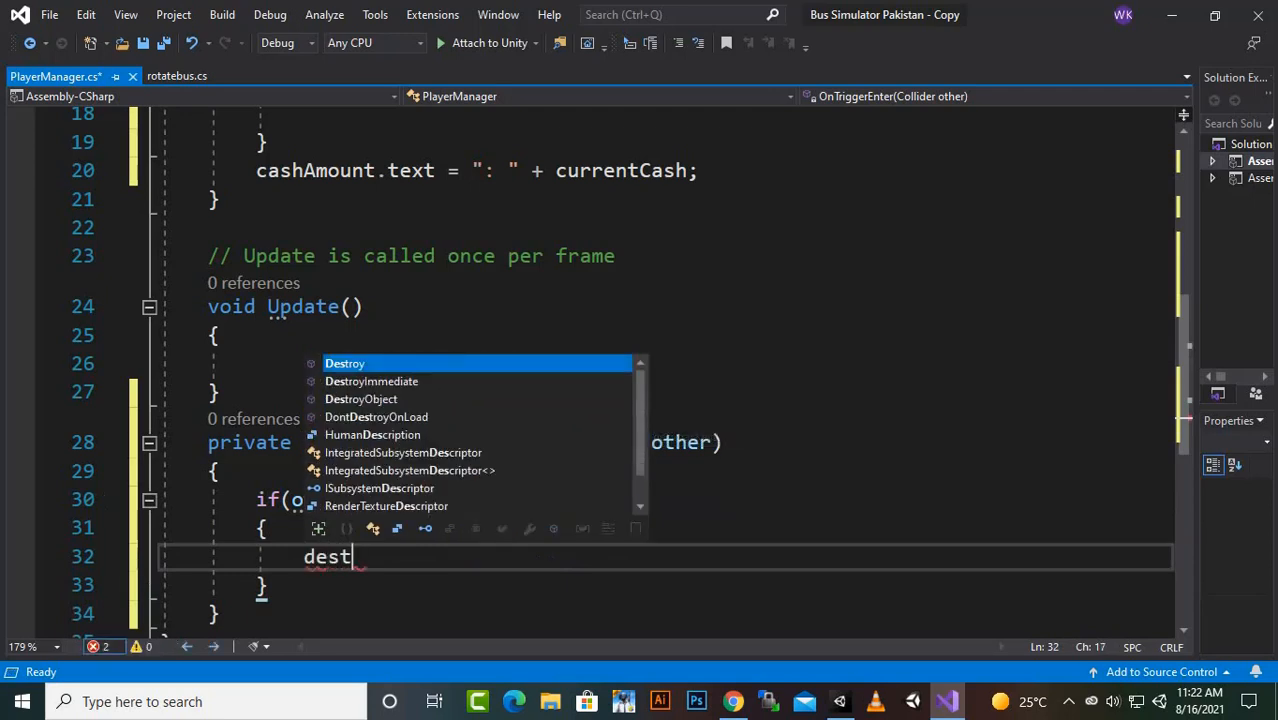
key(Tab)
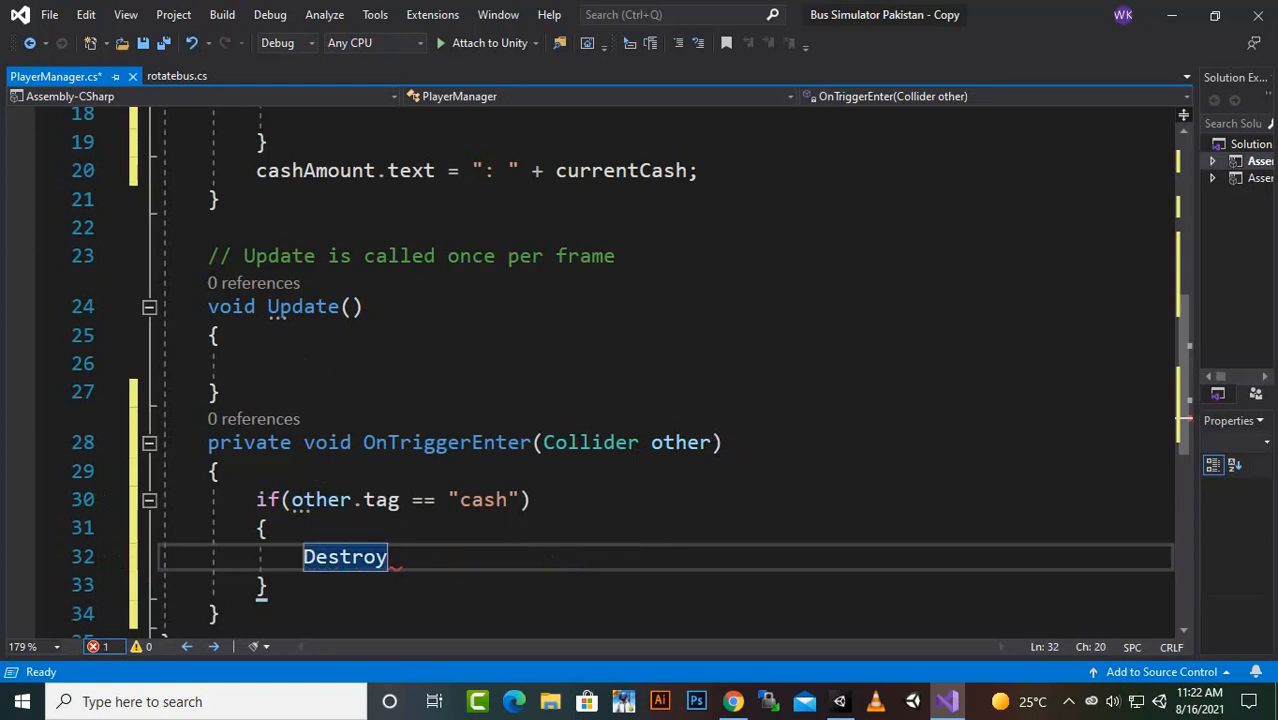
text(()
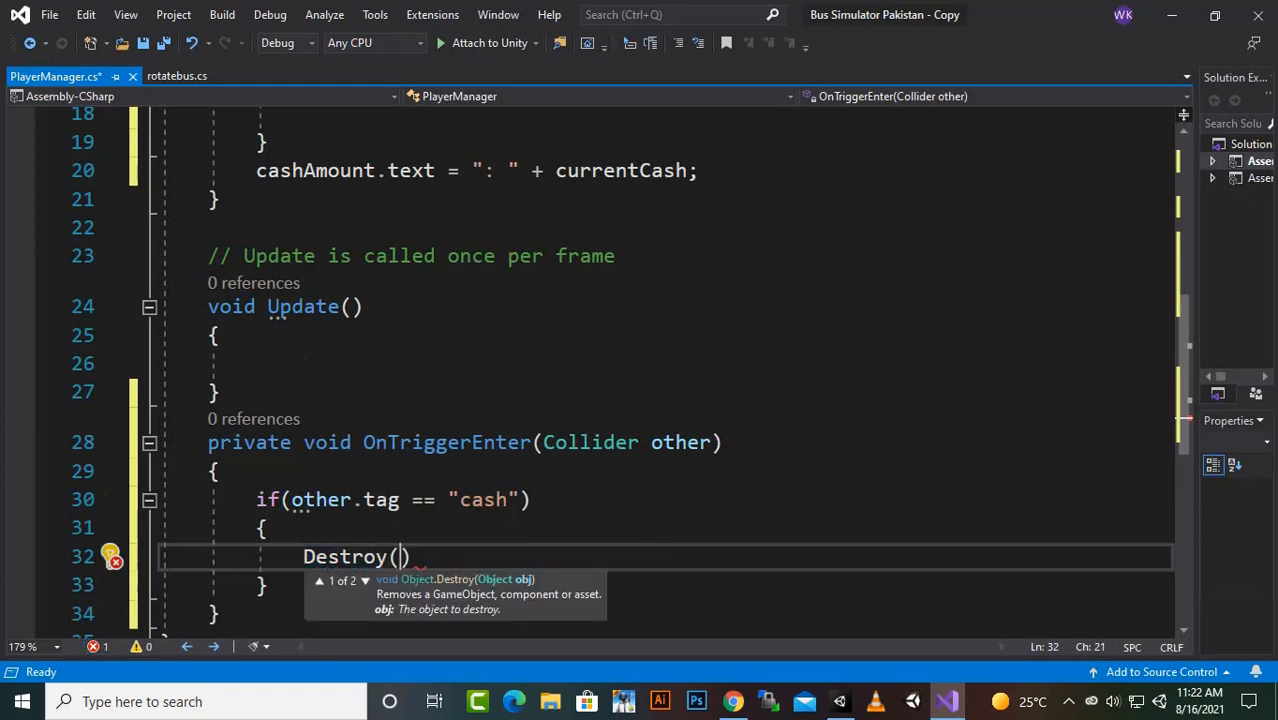
text(oth)
text(er.game)
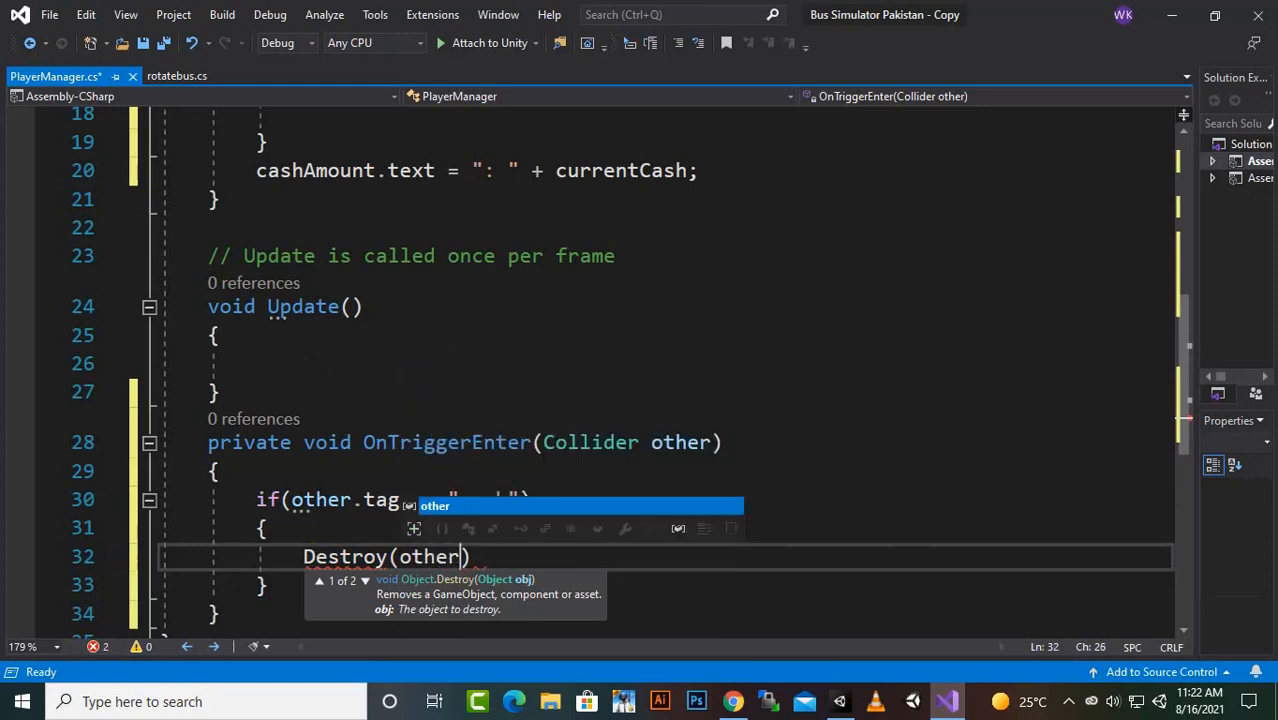
key(Tab)
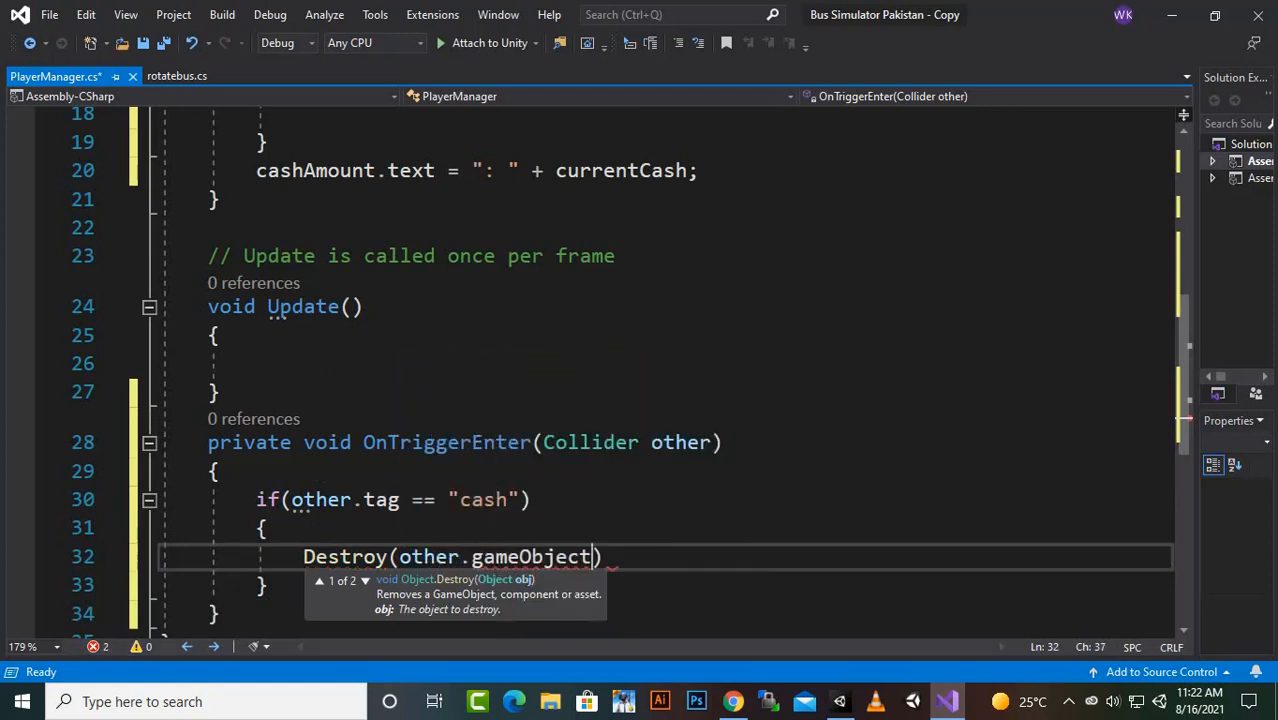
text();)
key(Return)
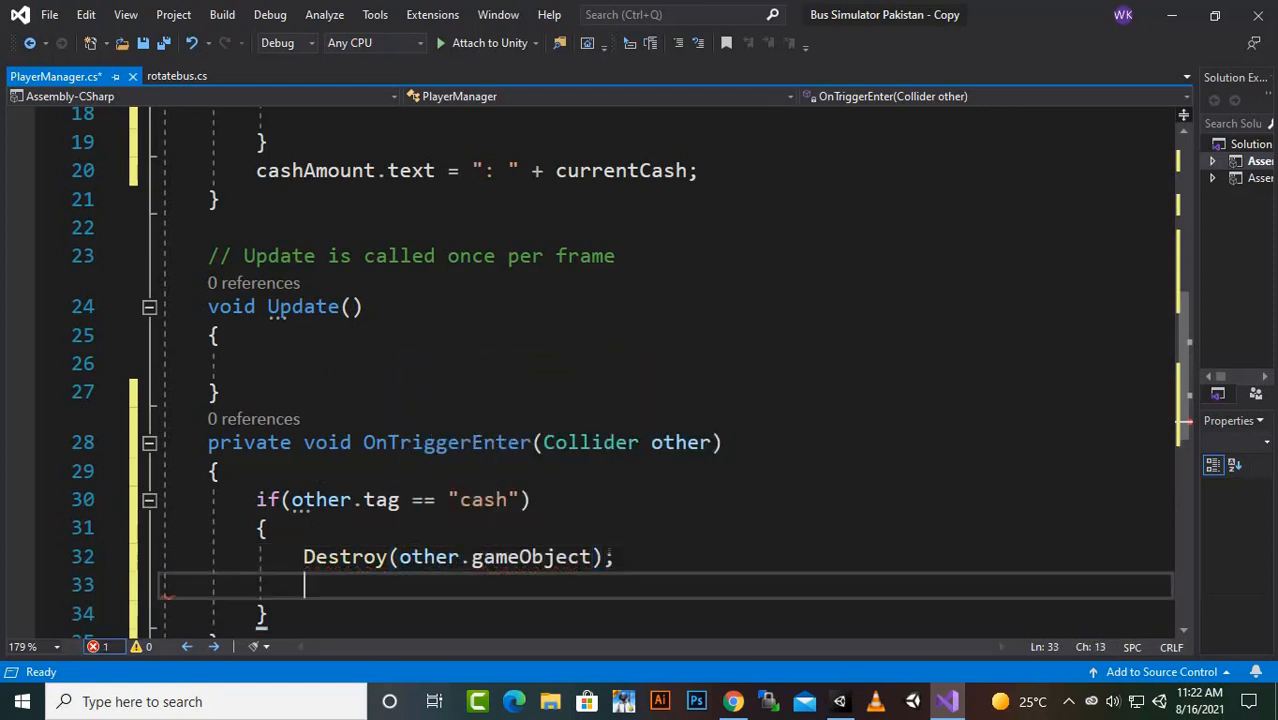
- Write the statement "currentCash += 100;" below the Destroy line in the cash tag if block, followed by a new line
text(cur)
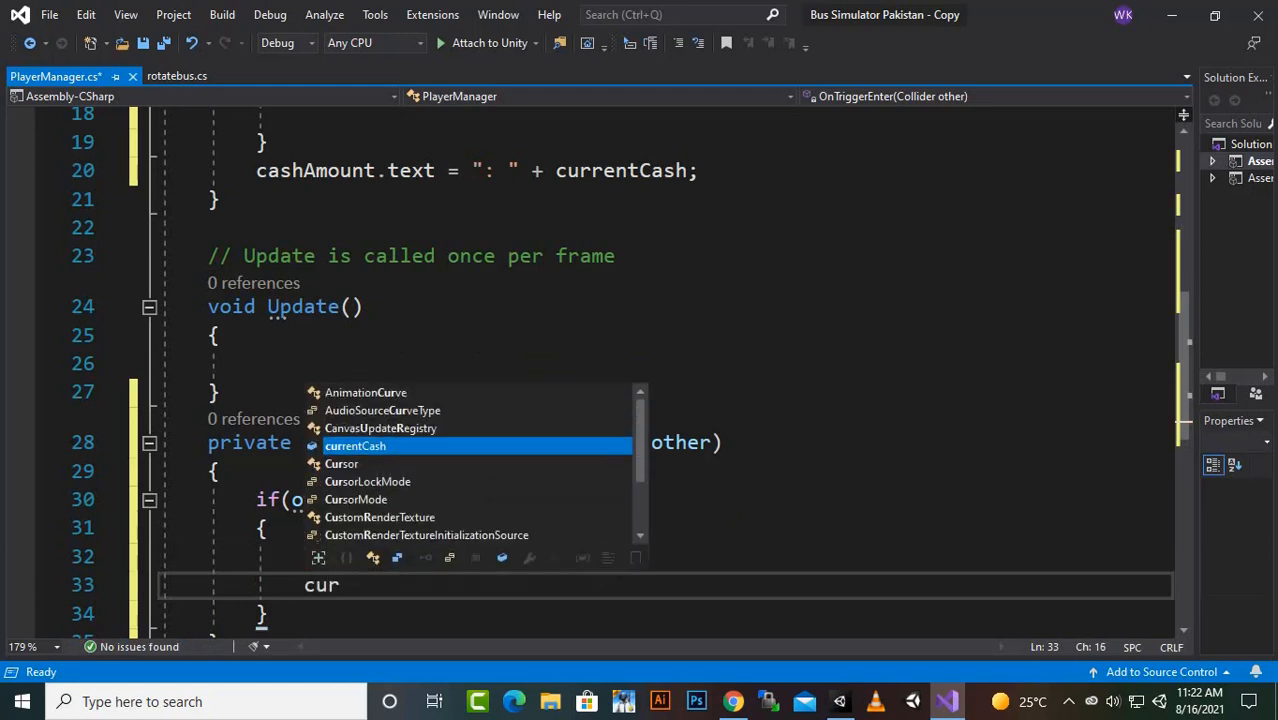
key(Tab)
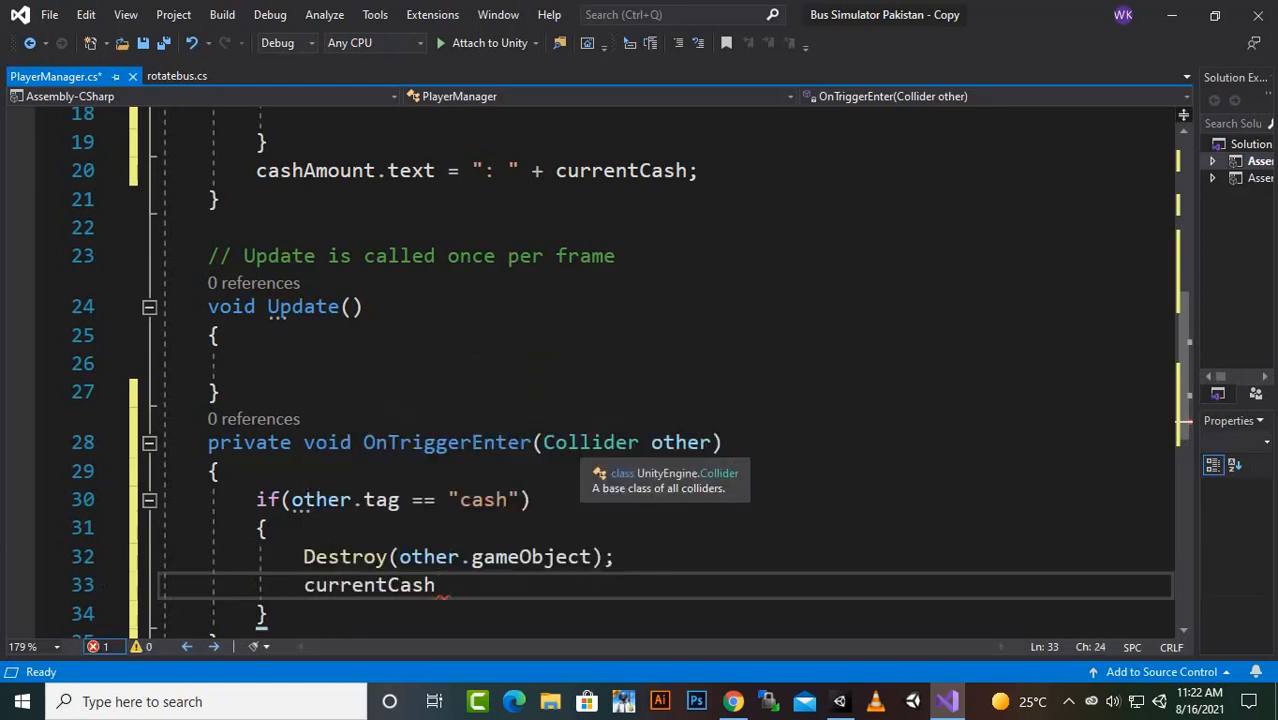
text(+= )
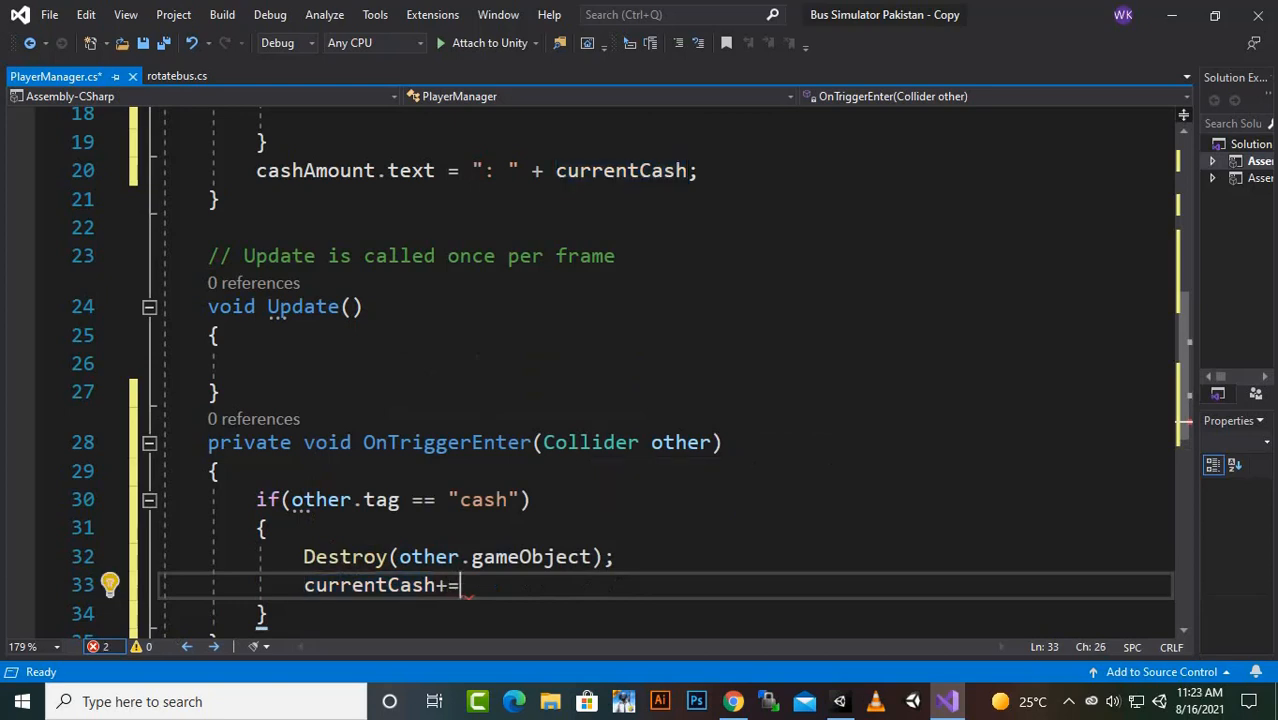
text(100)
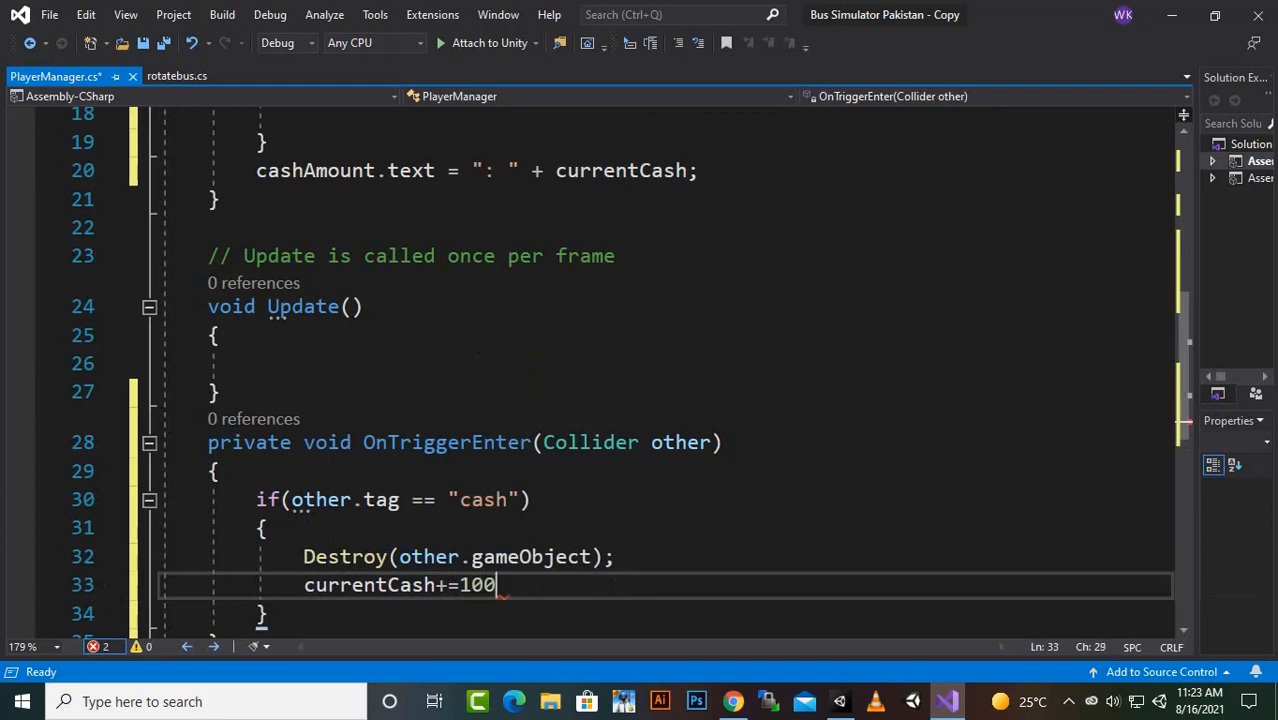
text(;)
key(Return)
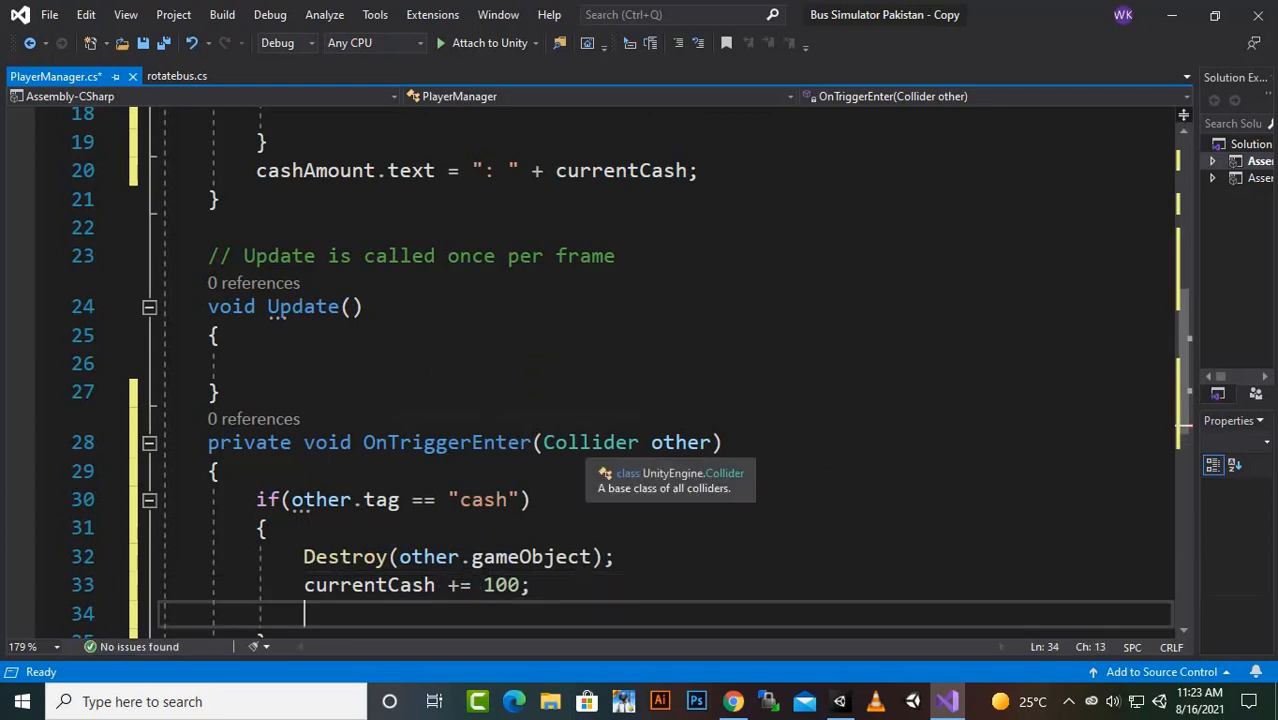
- Write the statement "PlayerPrefs.SetInt("Cash", currentCash);" below the currentCash increment, followed by a new line
text(pla)
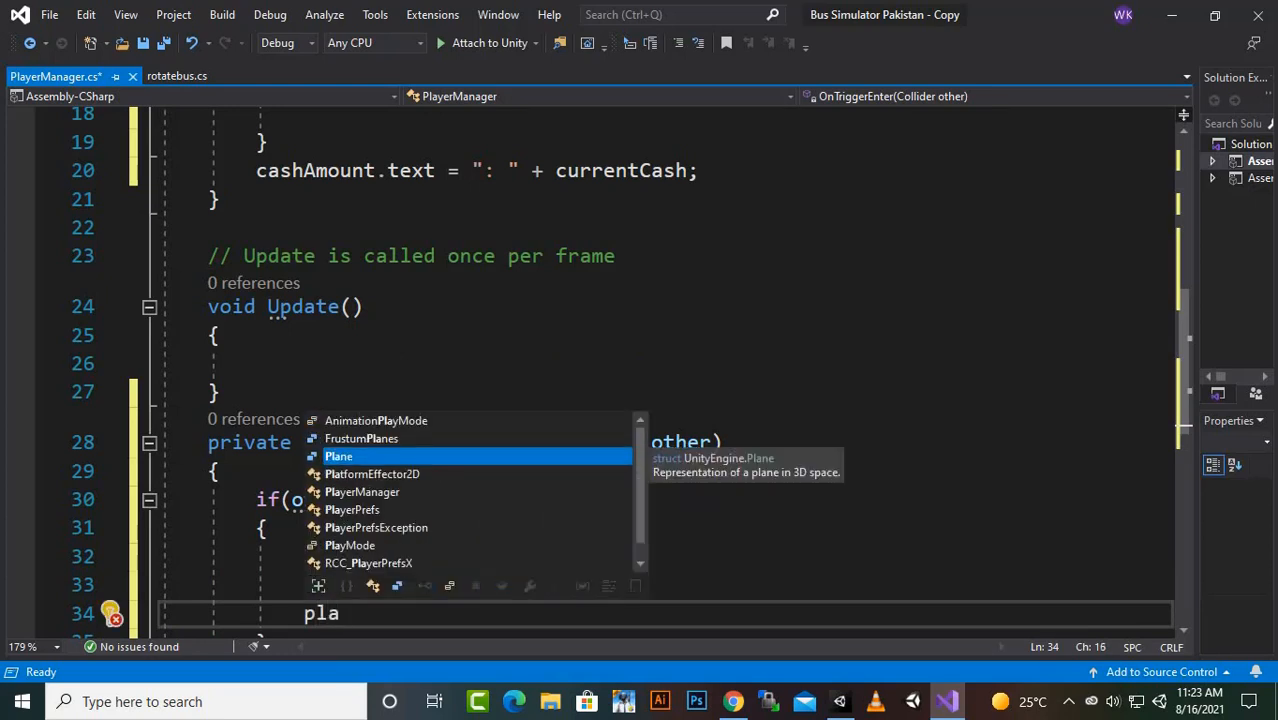
key(Down)
key(Down)
key(Down)
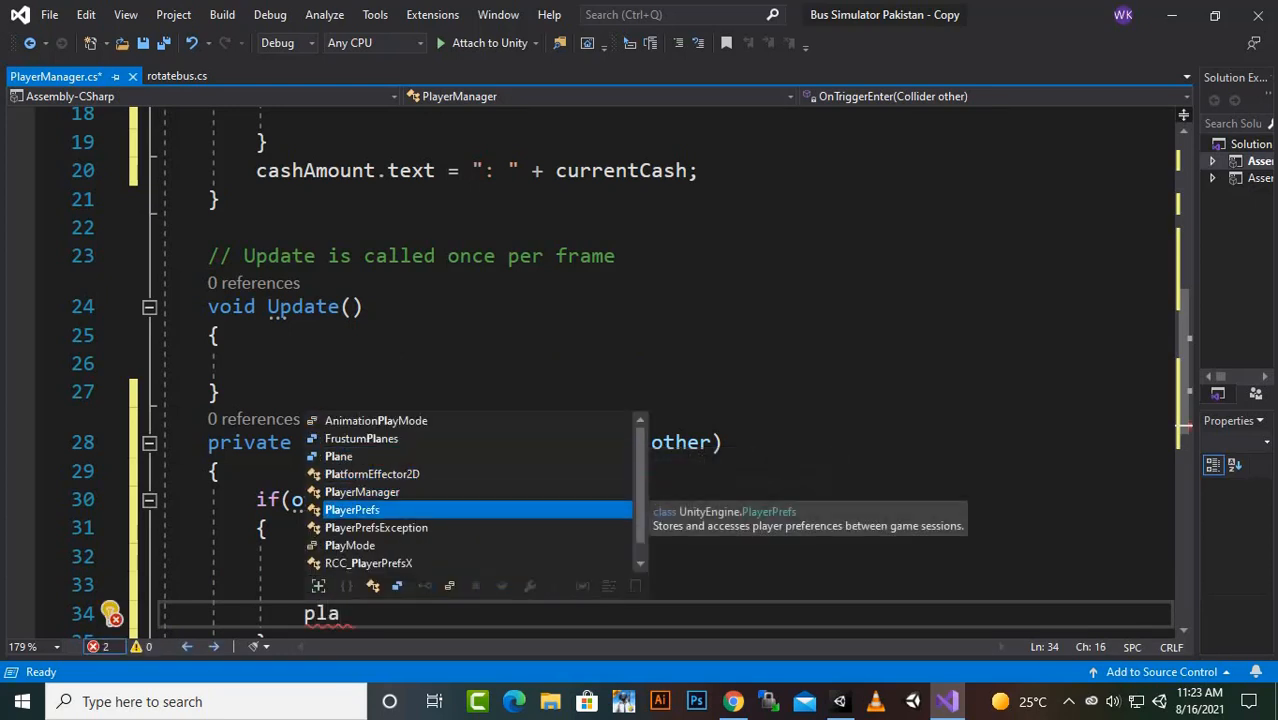
key(Tab)
text(.)
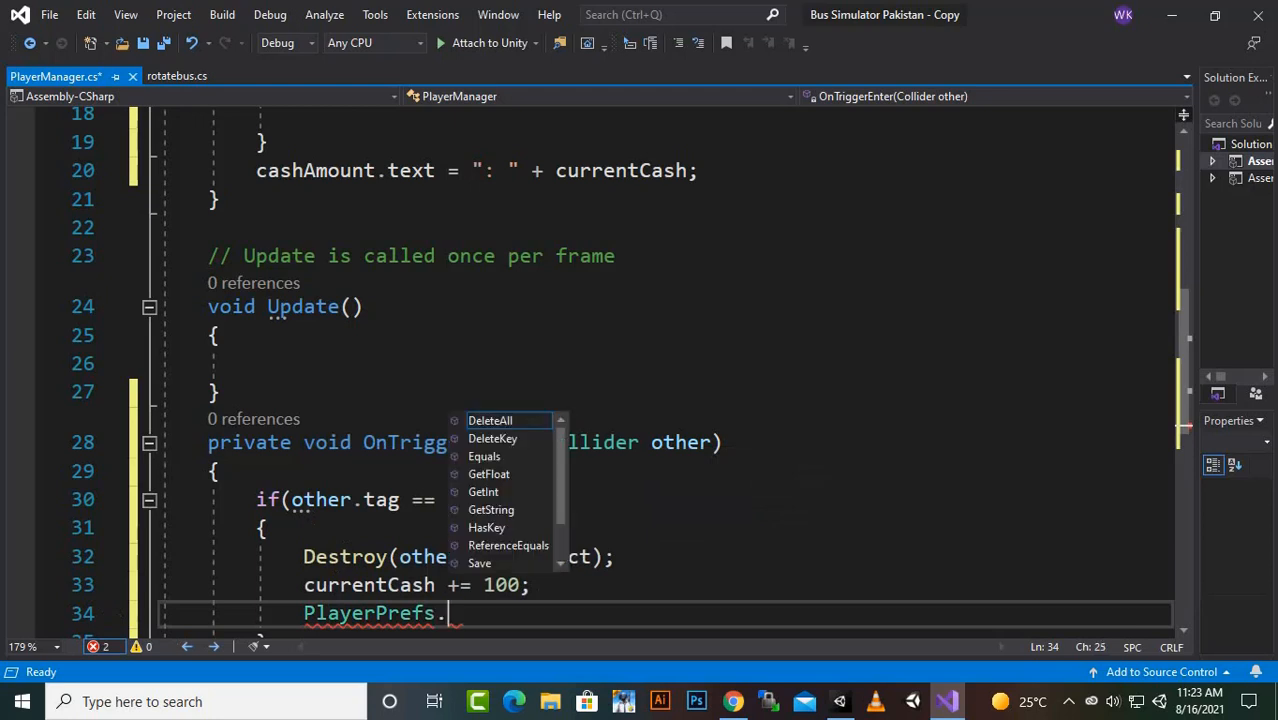
text(set)
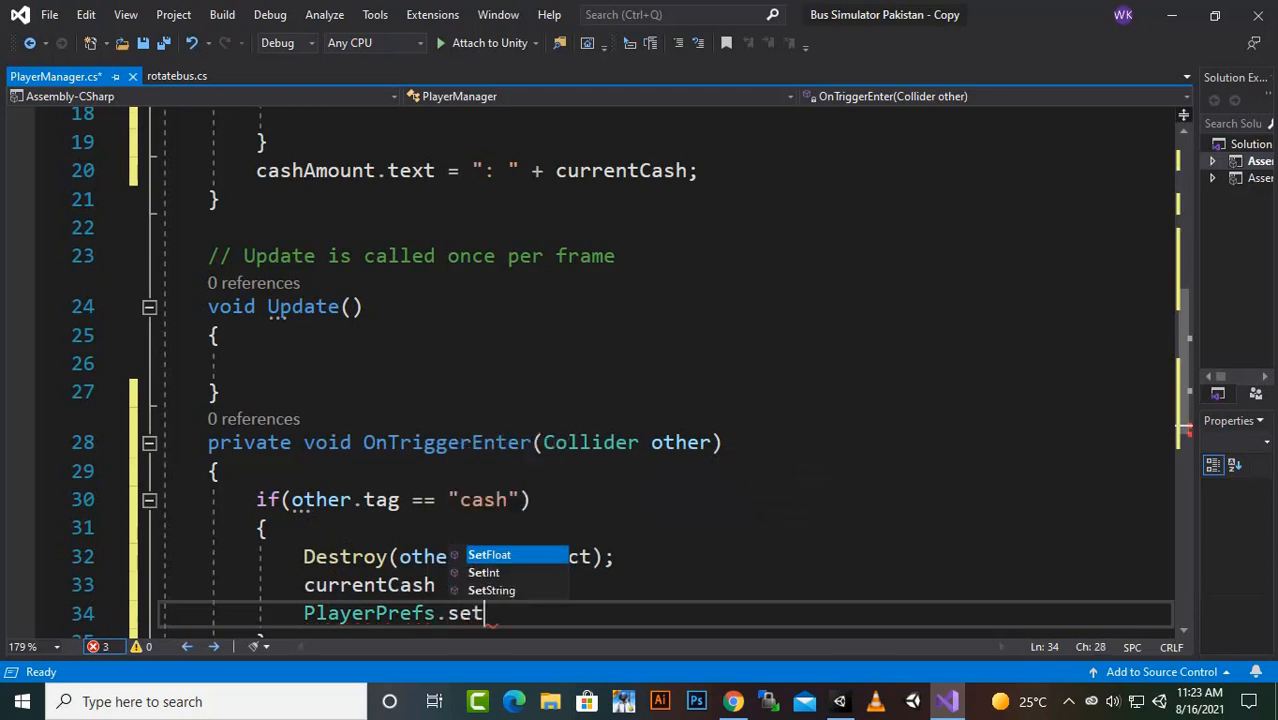
key(Down)
key(Tab)
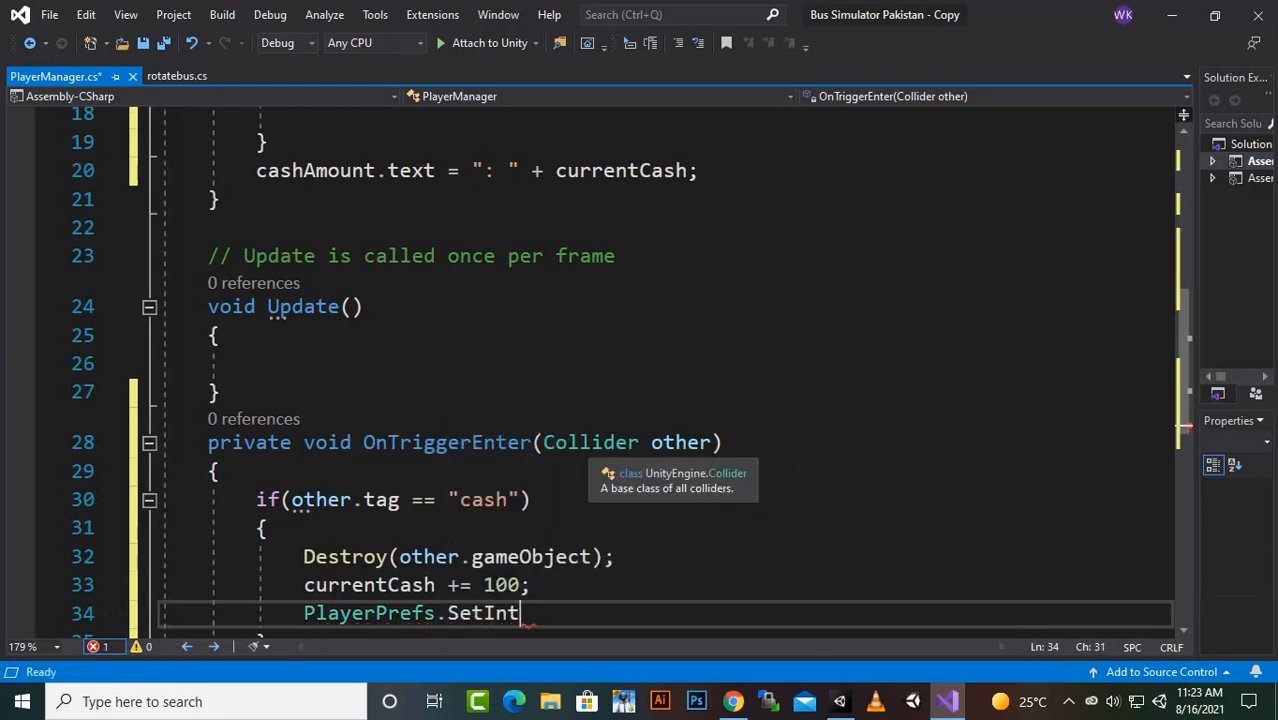
text(()
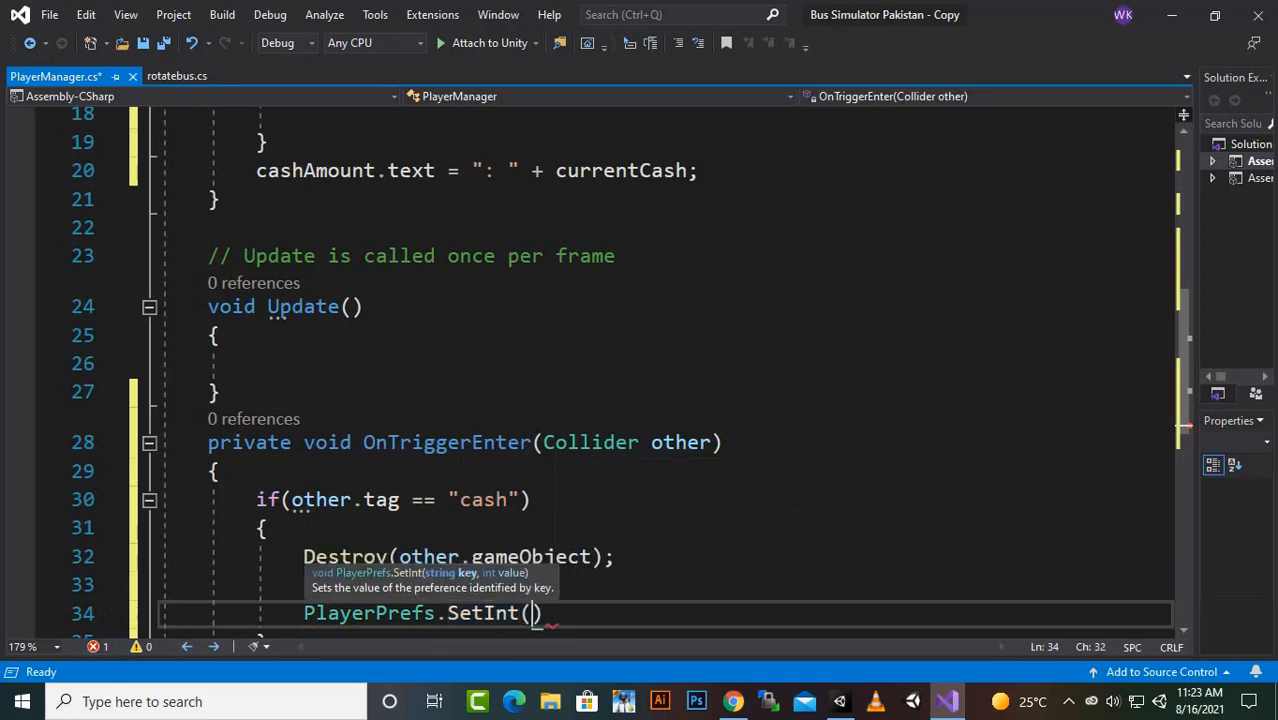
text("ca)
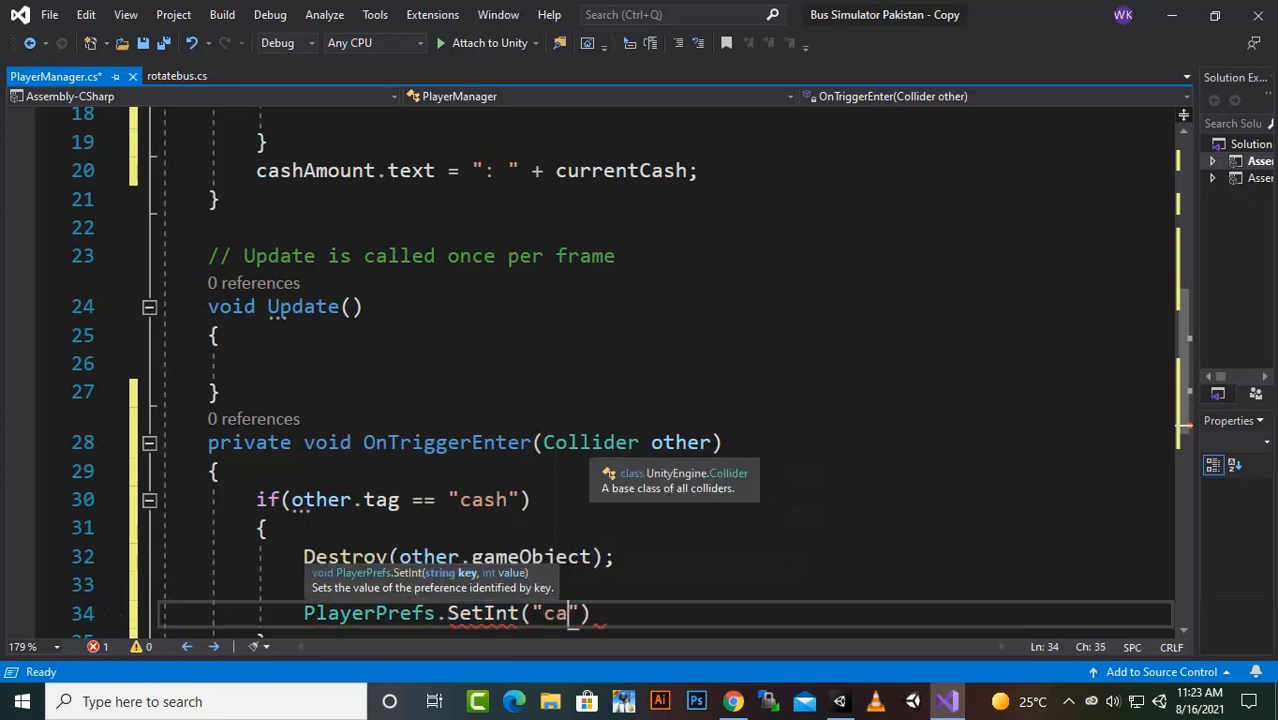
key(BackSpace)
key(BackSpace)
text(Cash)
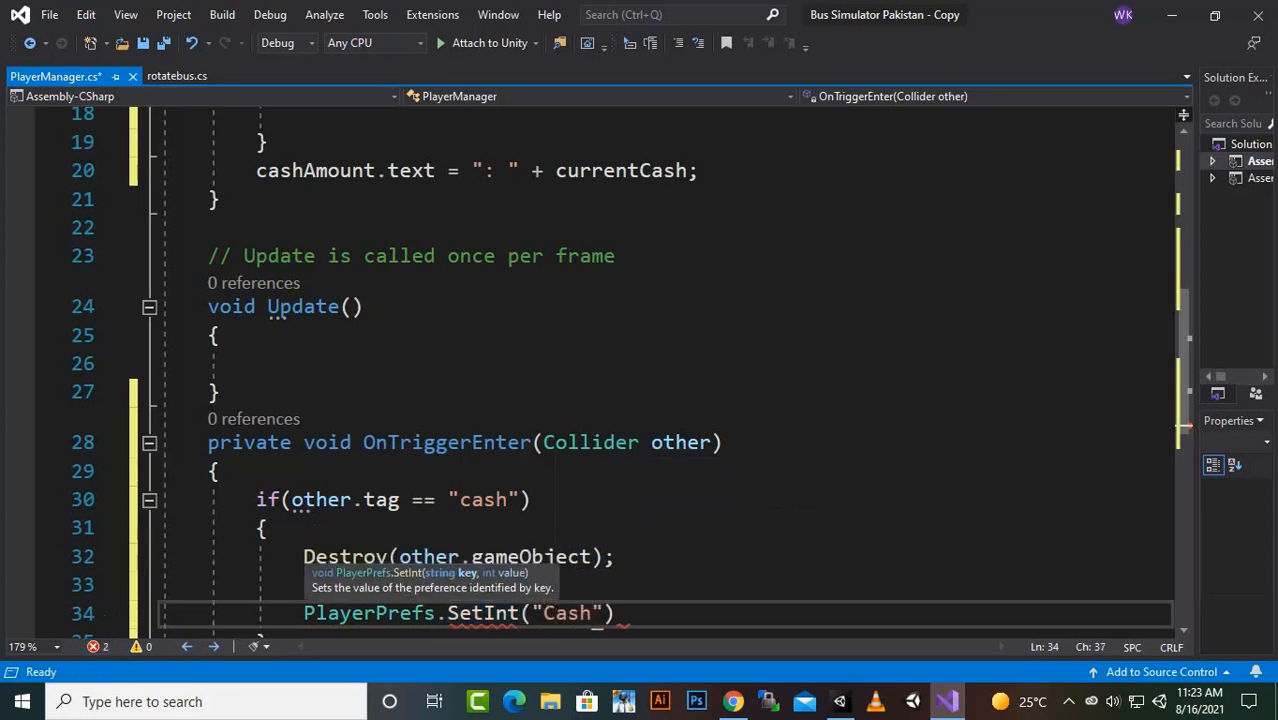
text(")
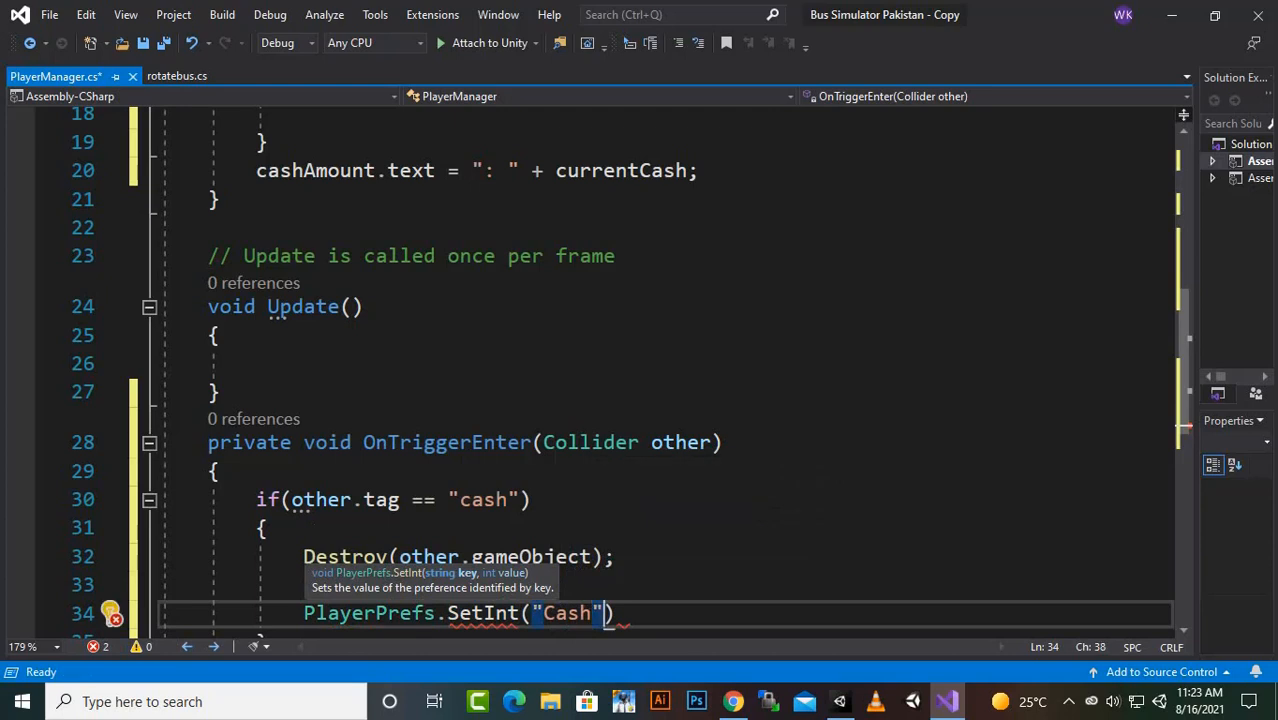
text(, c)
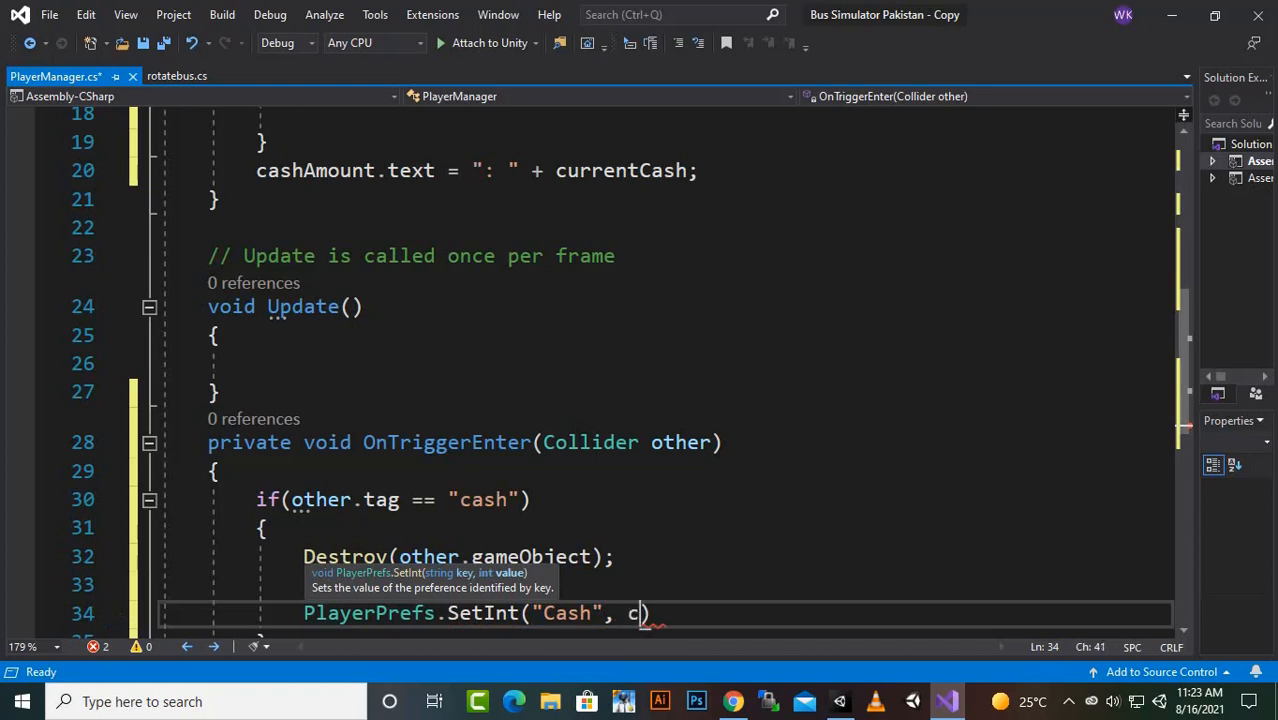
text(urr)
key(Tab)
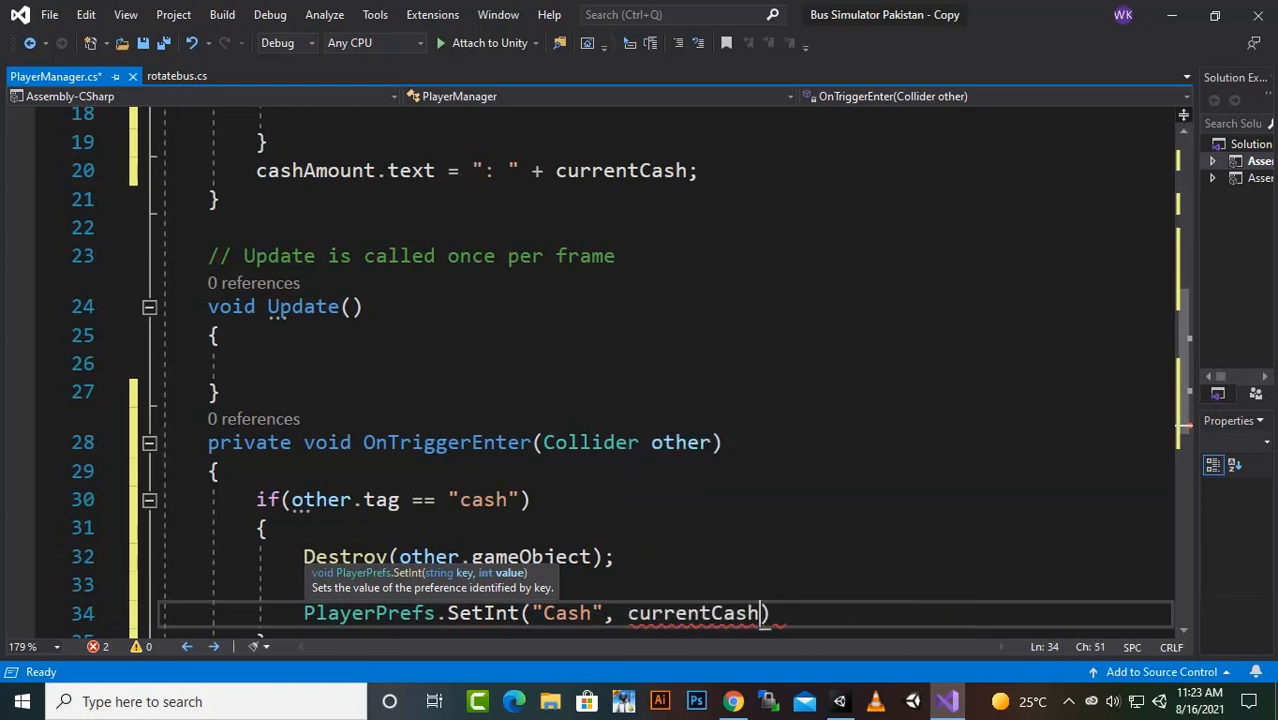
text();)
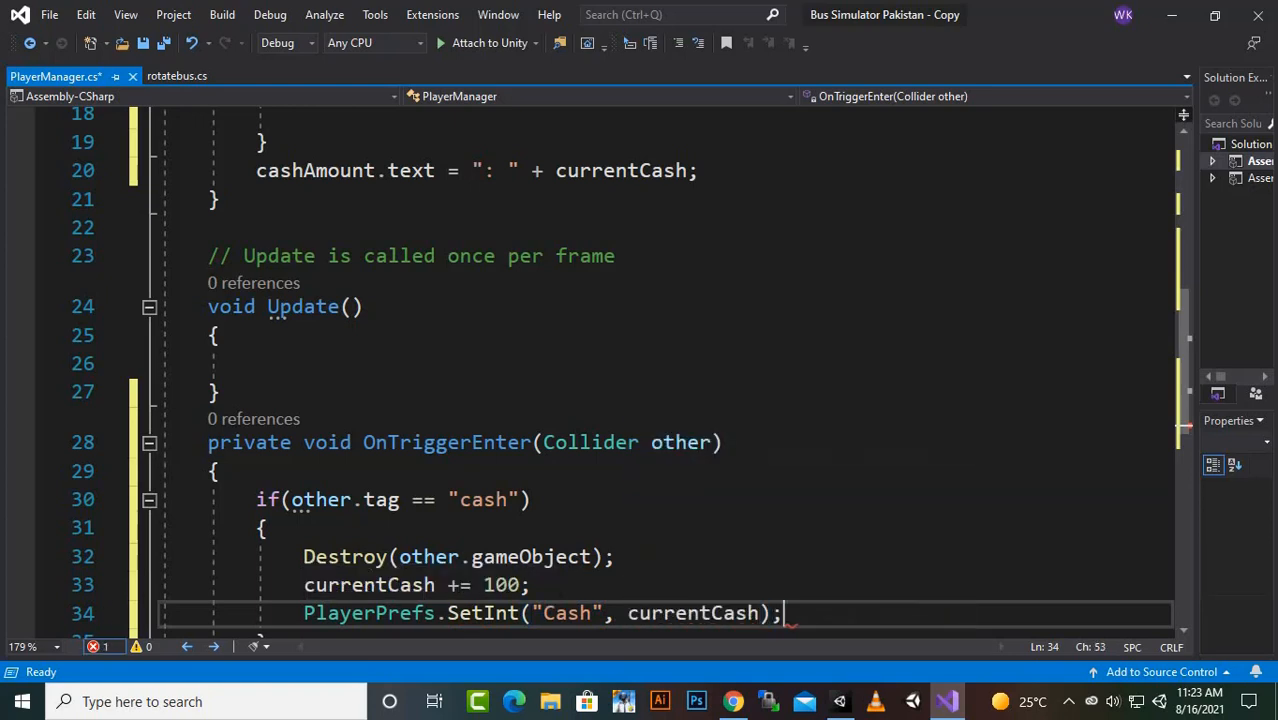
key(Return)
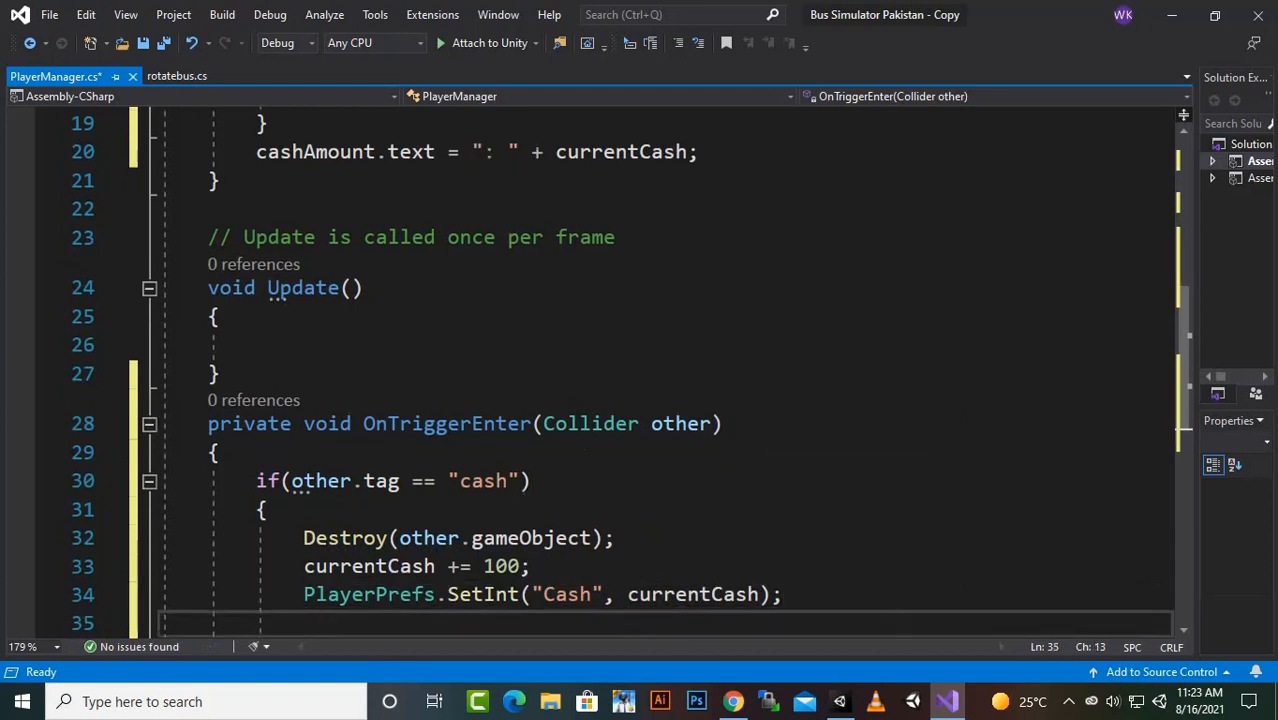
- Write the statement "cashAmount.text = ":" + currentCash;" below the SetInt line and save the PlayerManager script
text(cas)
key(Tab)
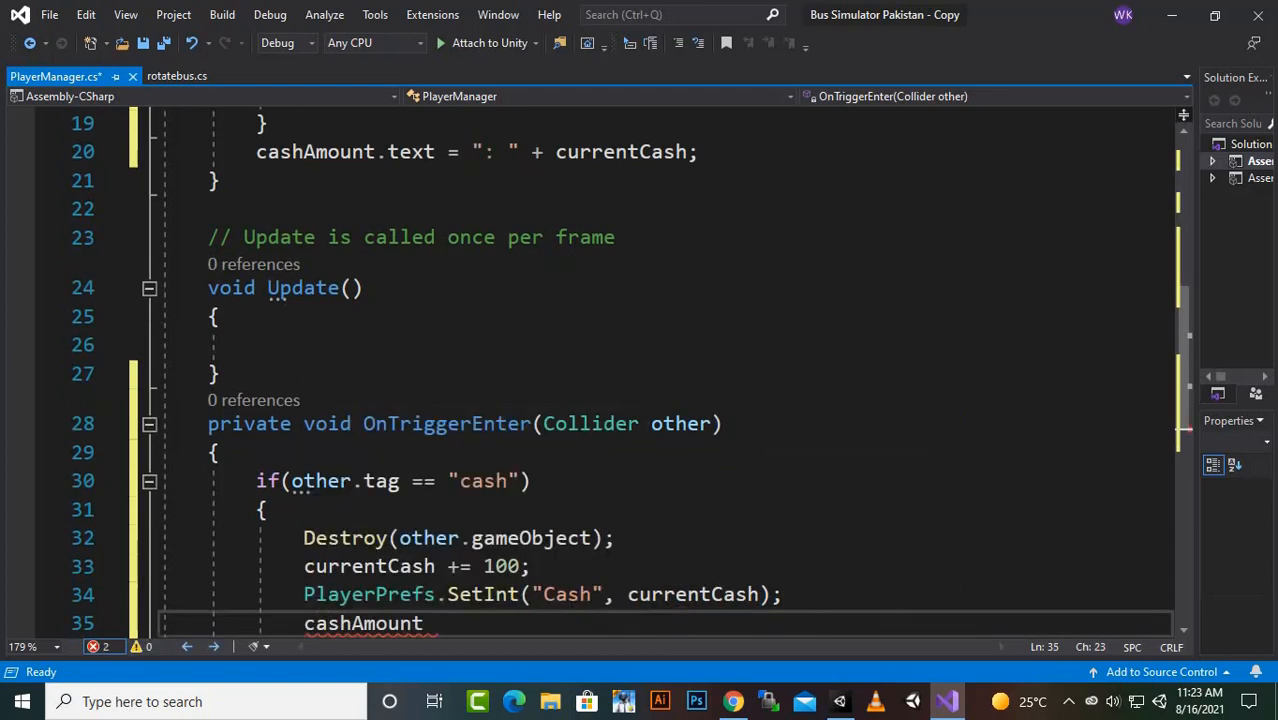
text(.)
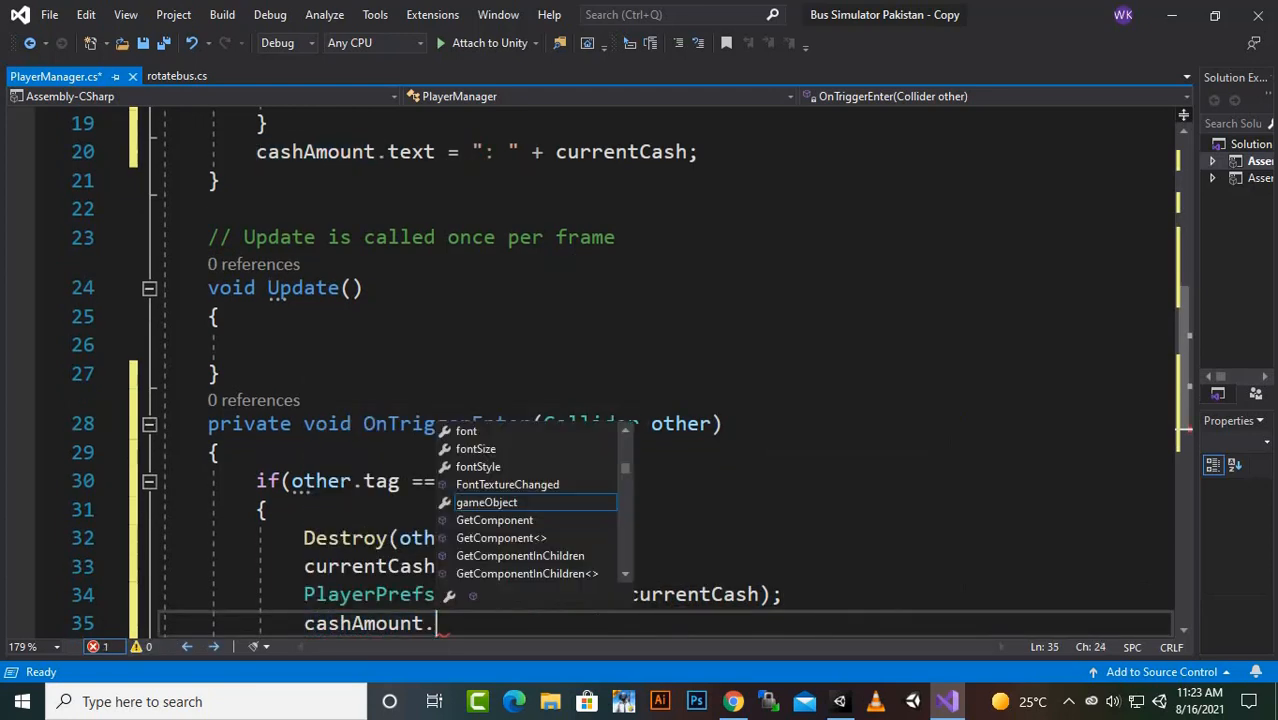
text(text)
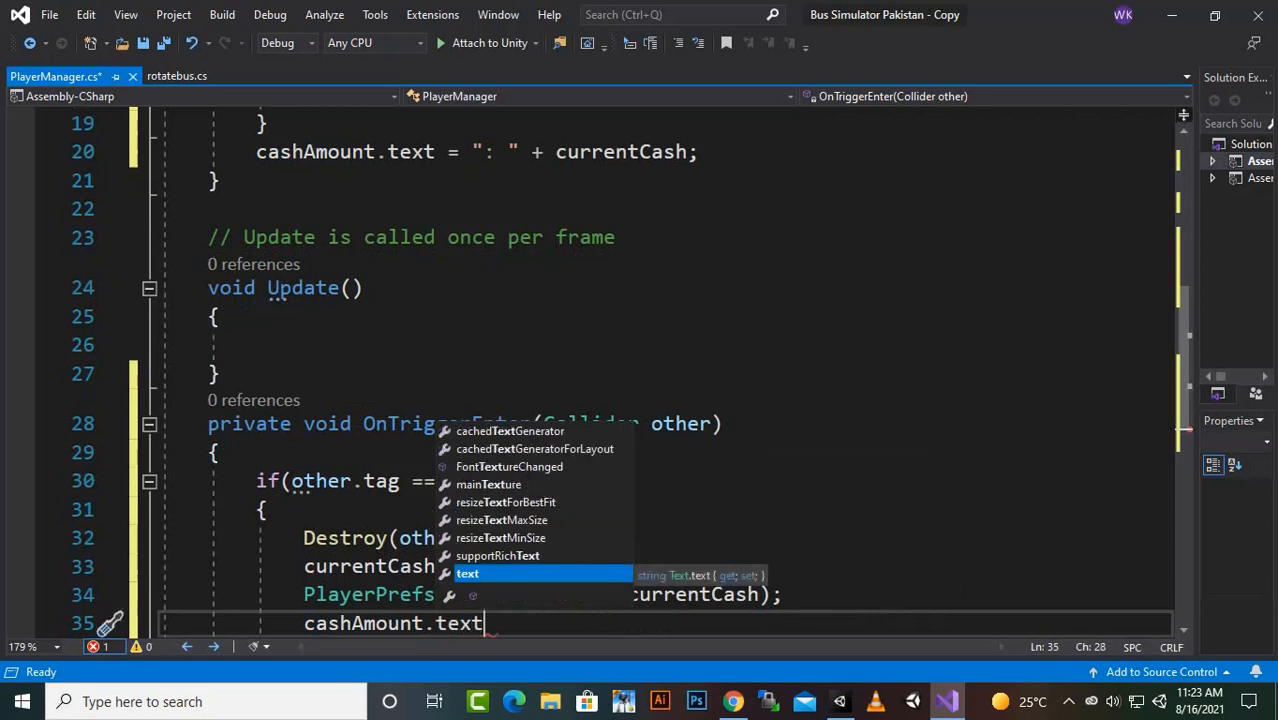
text( =)
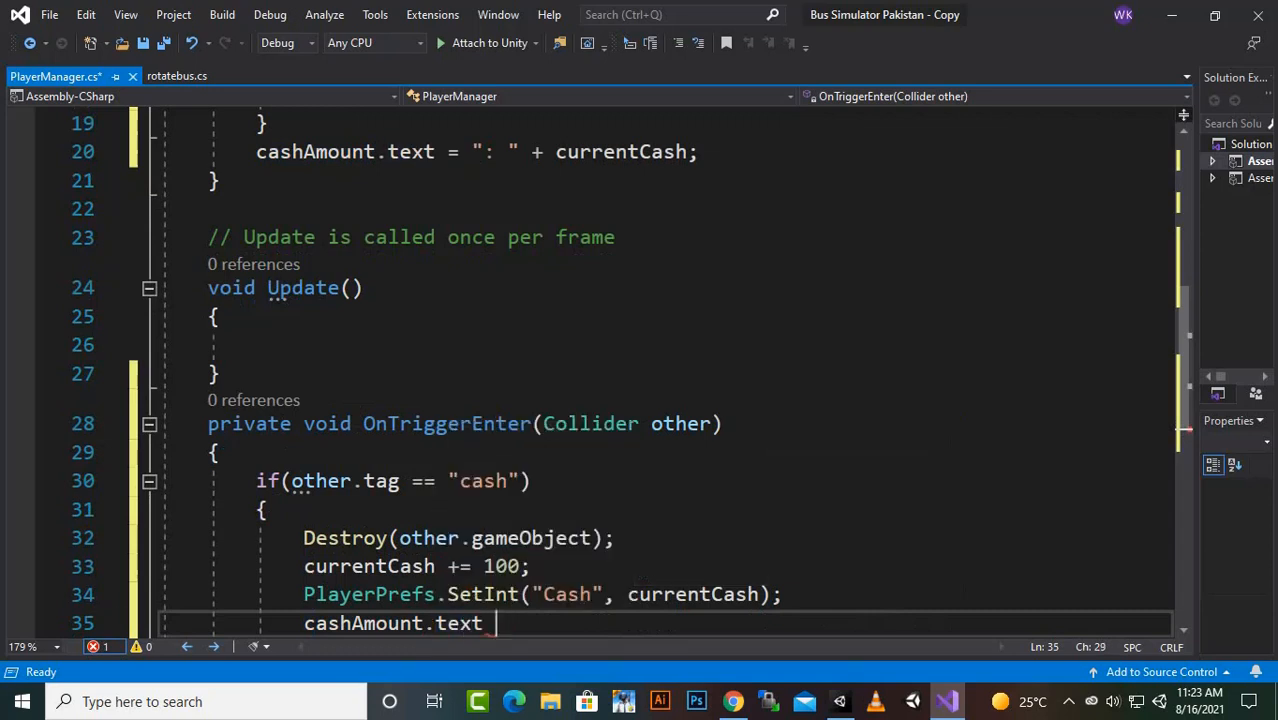
text(")
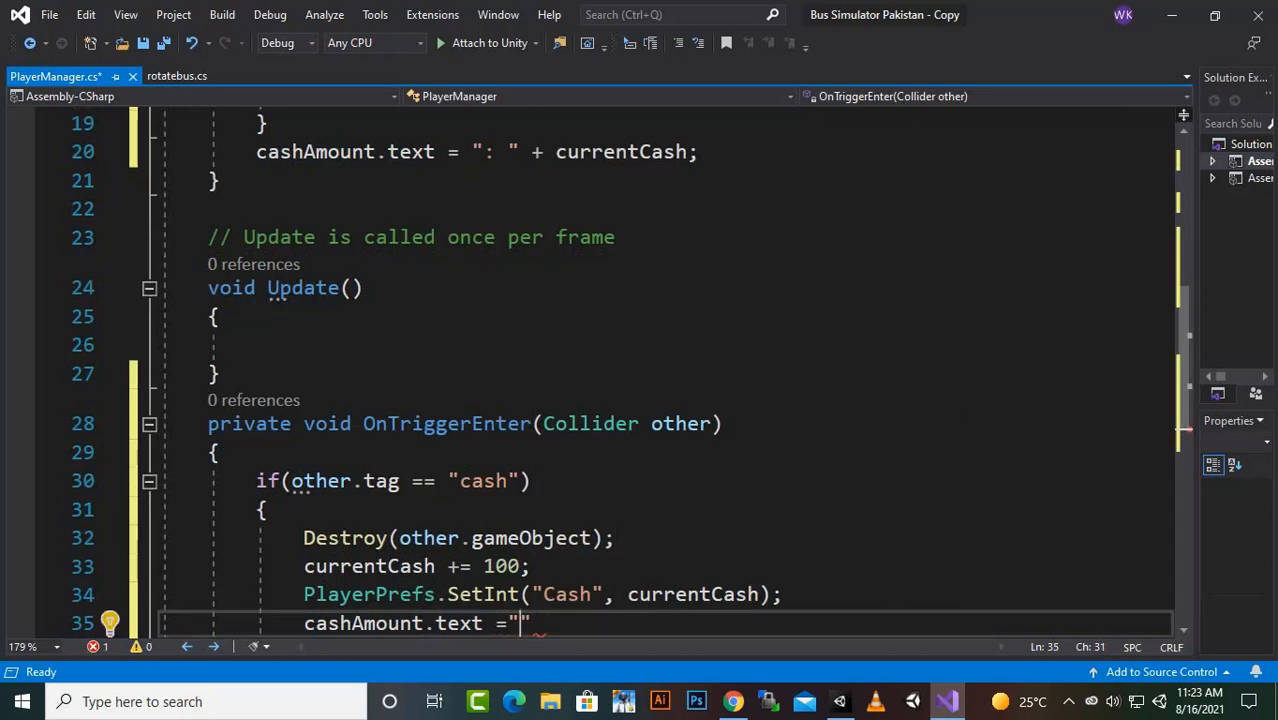
text(: )
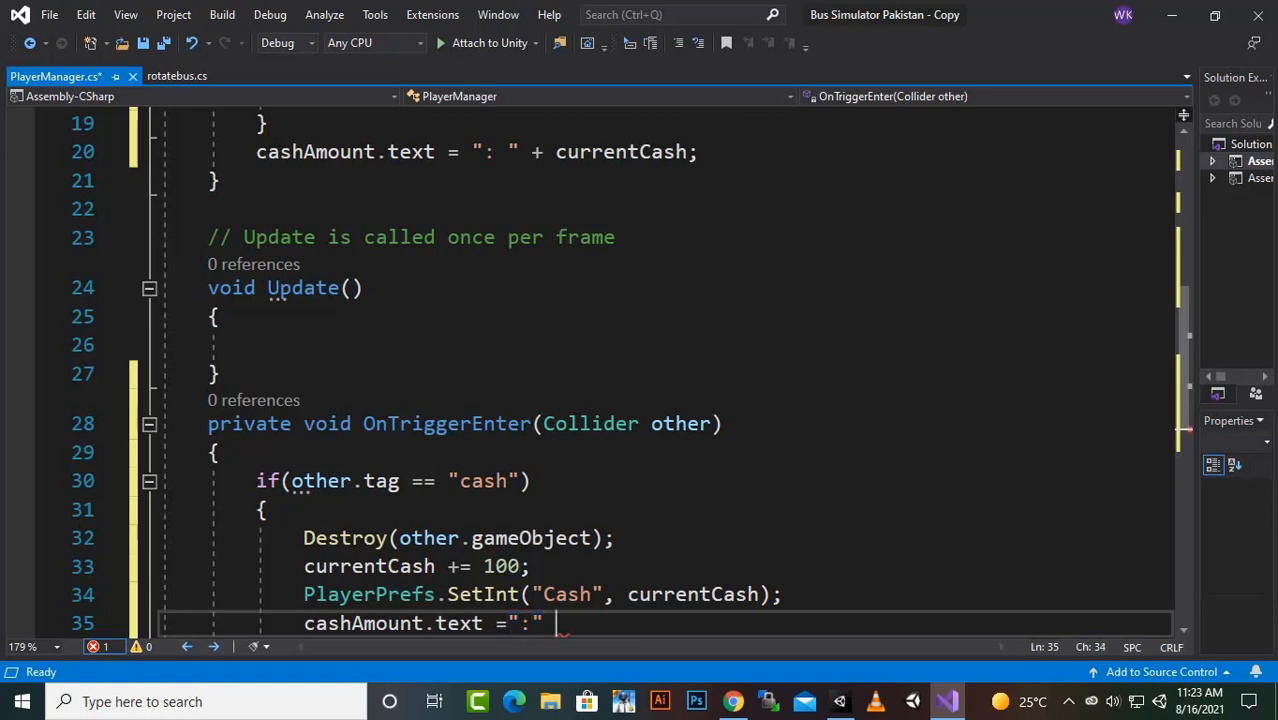
text( + cur)
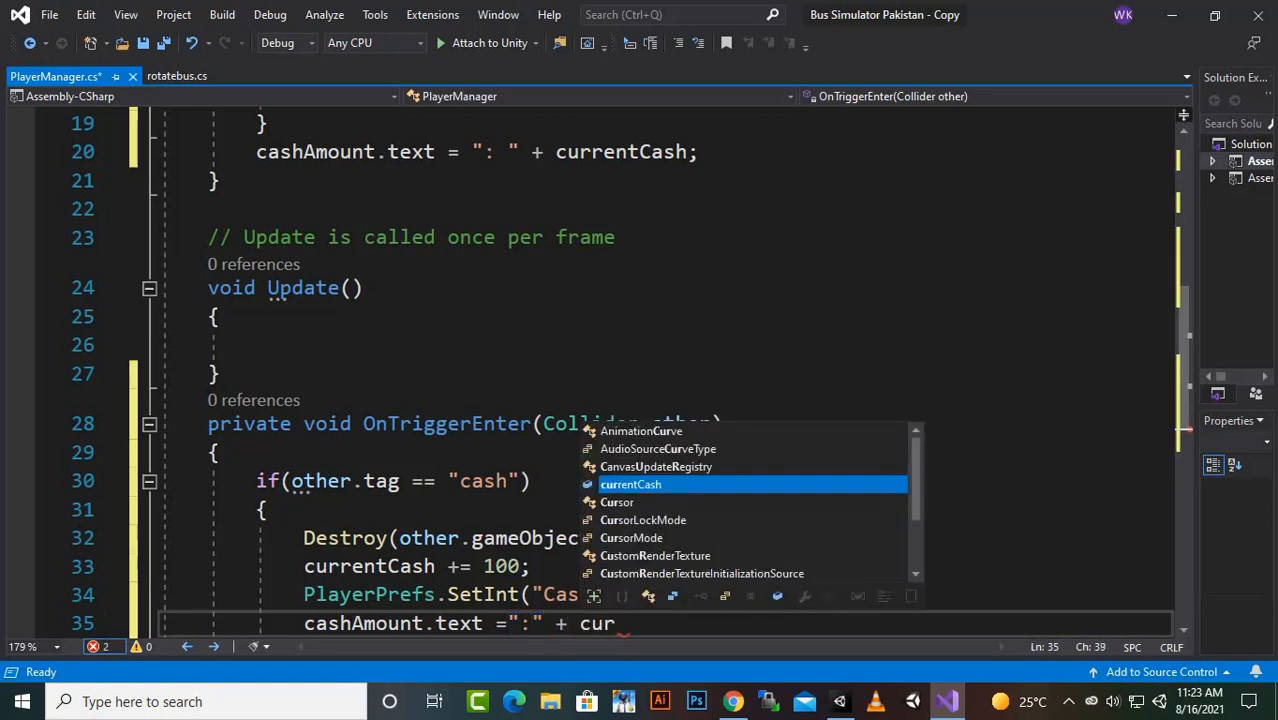
key(Tab)
text(;)
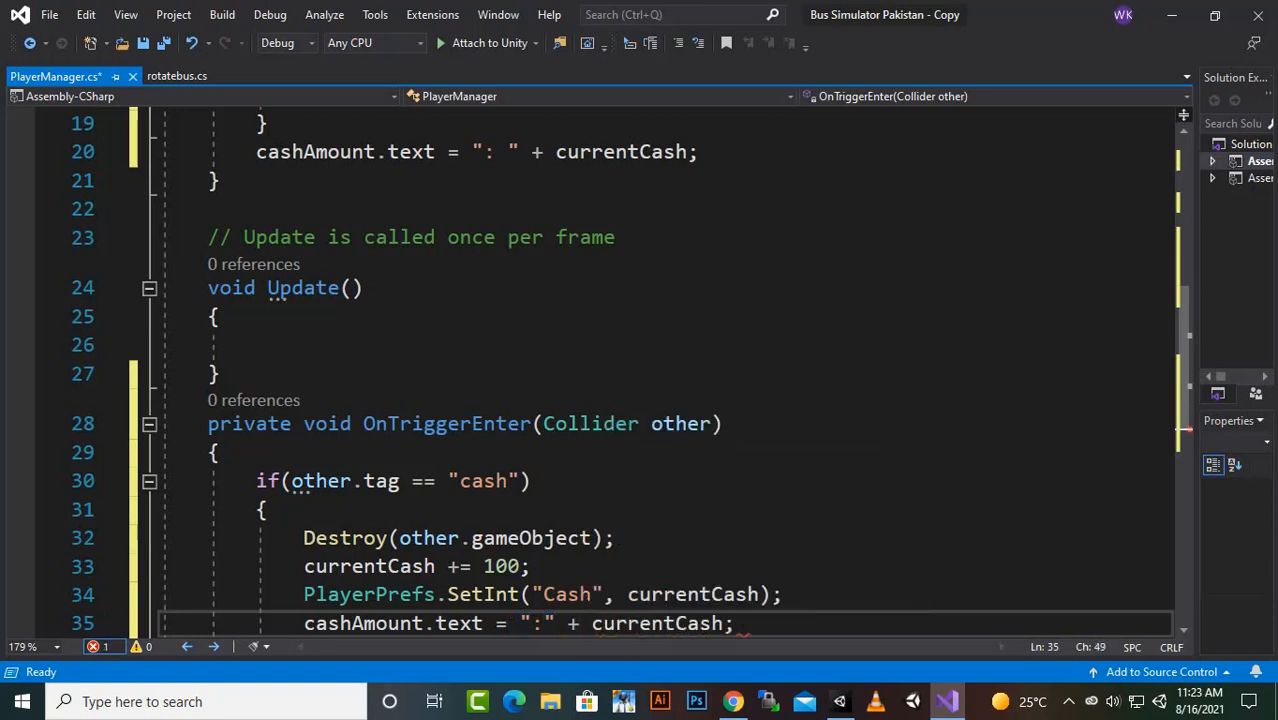
key(ctrl+s)
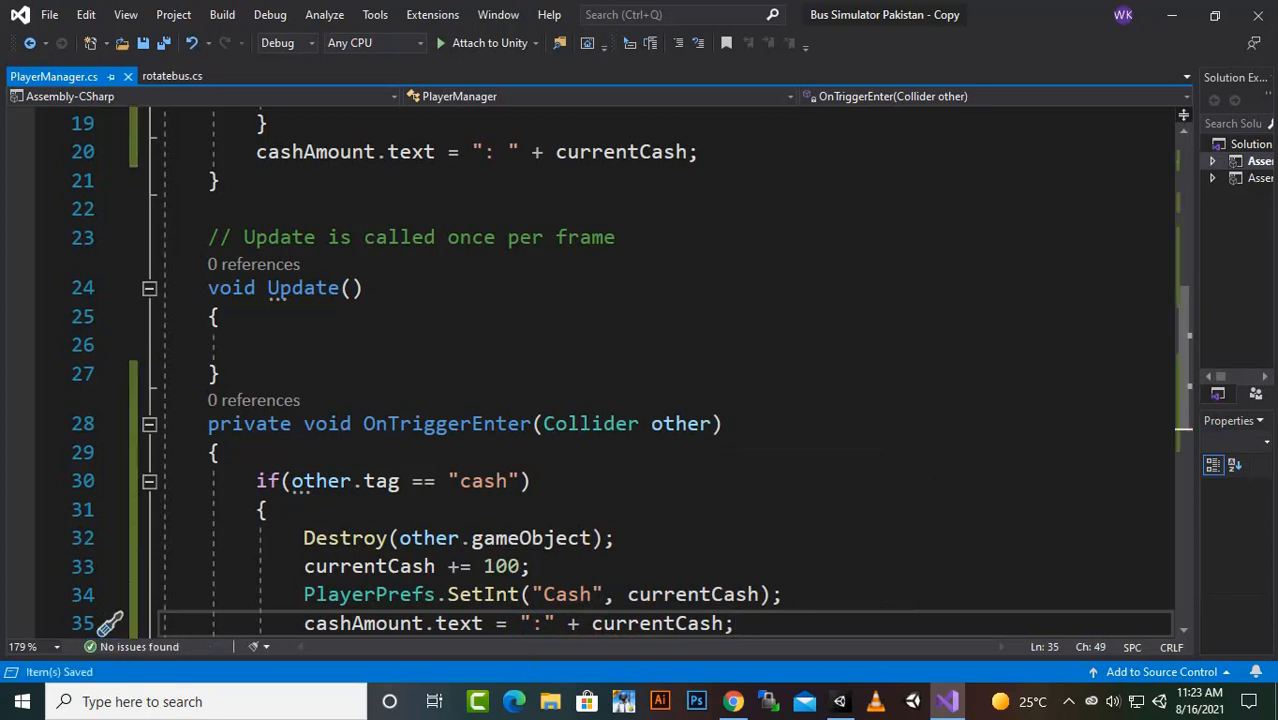
- Switch to Unity, open the BusPurpule prefab for editing and attach the PlayerManager script to its root object
scroll(640, 370, up, 6)
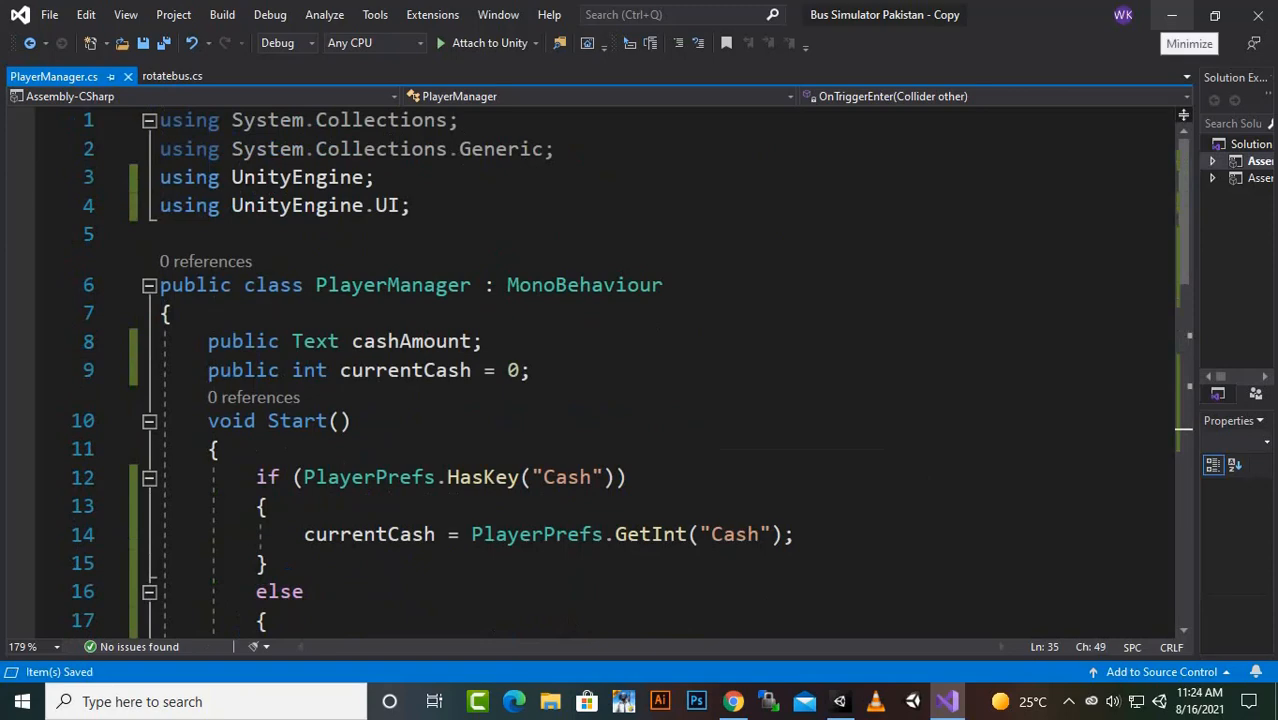
click(1172, 15)
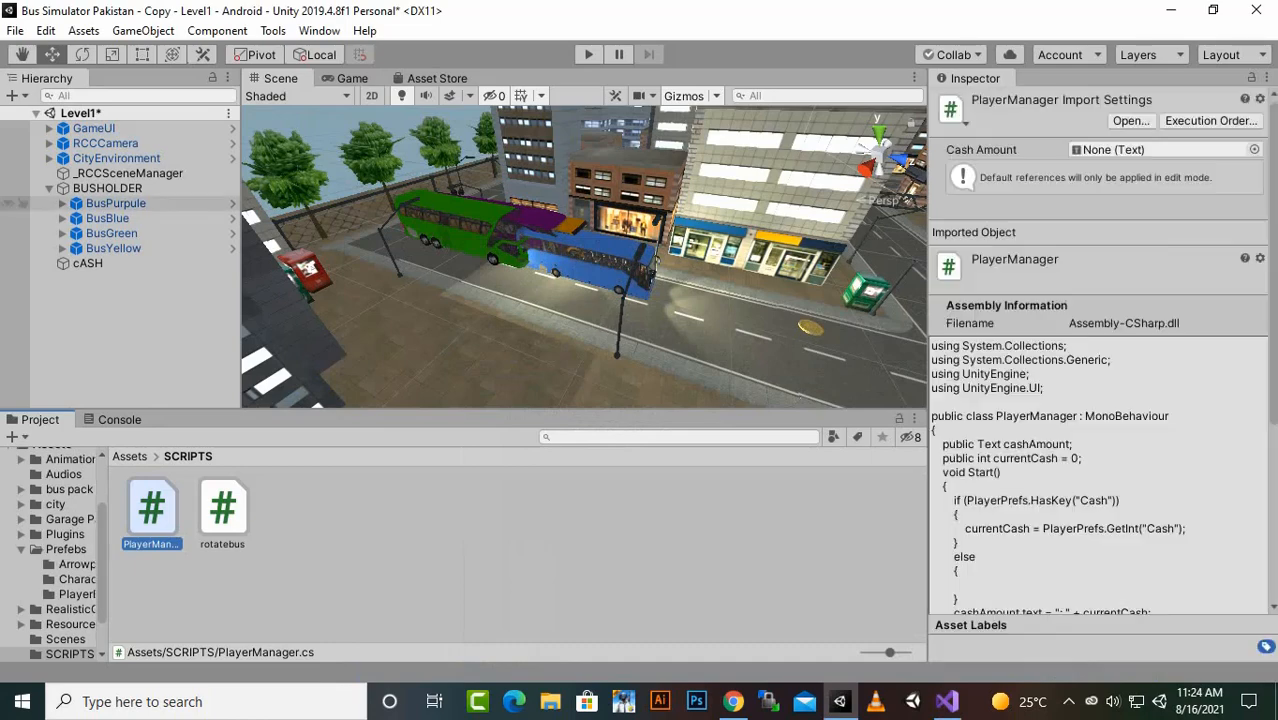
click(116, 204)
key(F2)
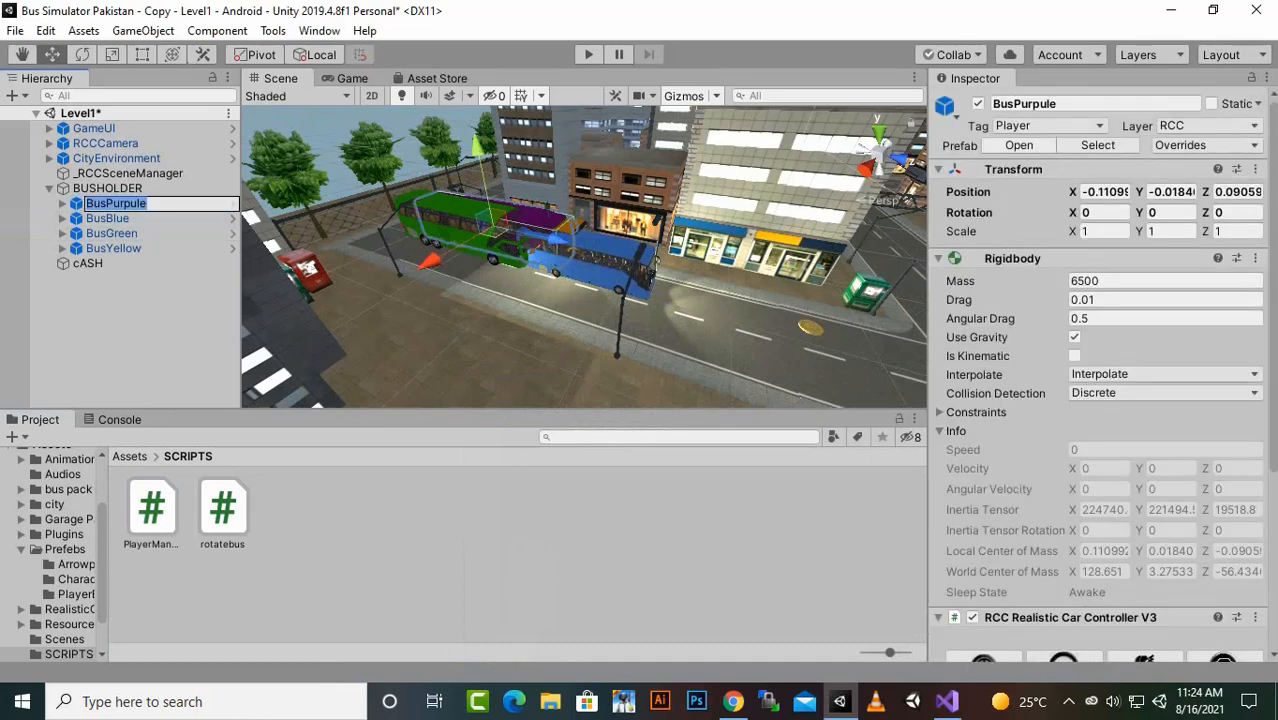
click(1019, 146)
scroll(1040, 300, down, 5)
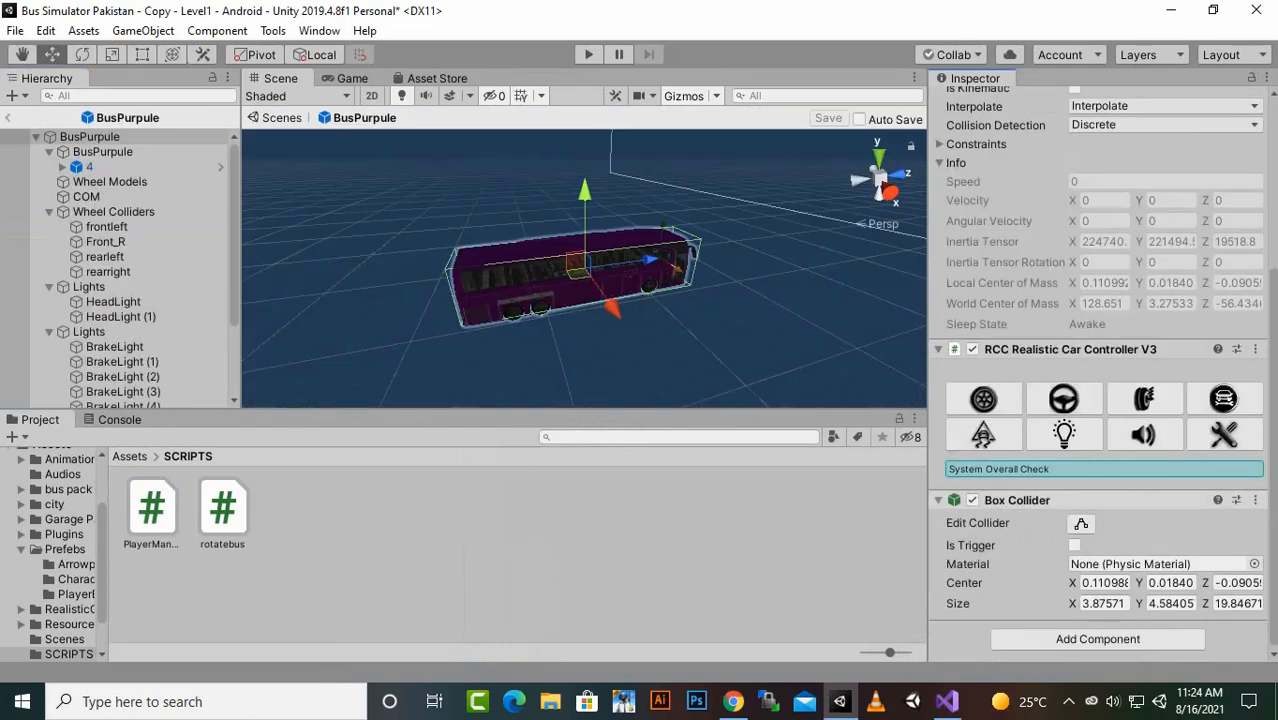
drag(151, 508, 1100, 625)
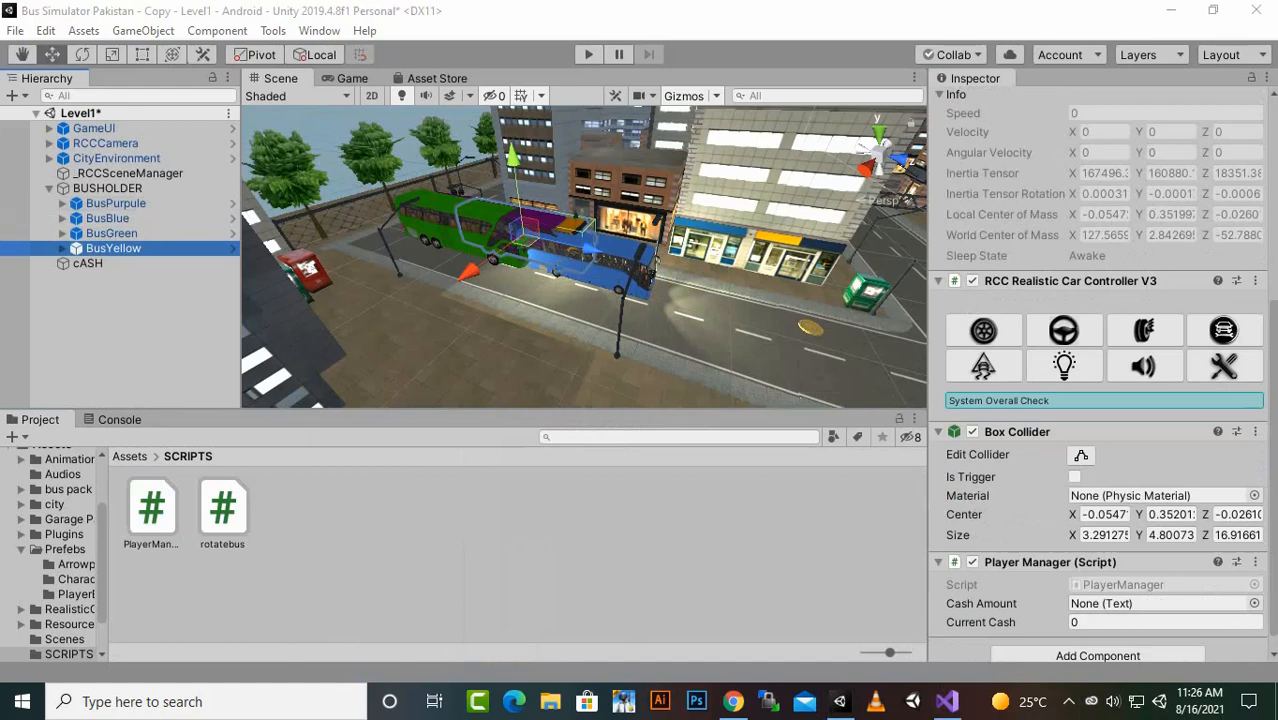
scroll(1100, 430, up, 5)
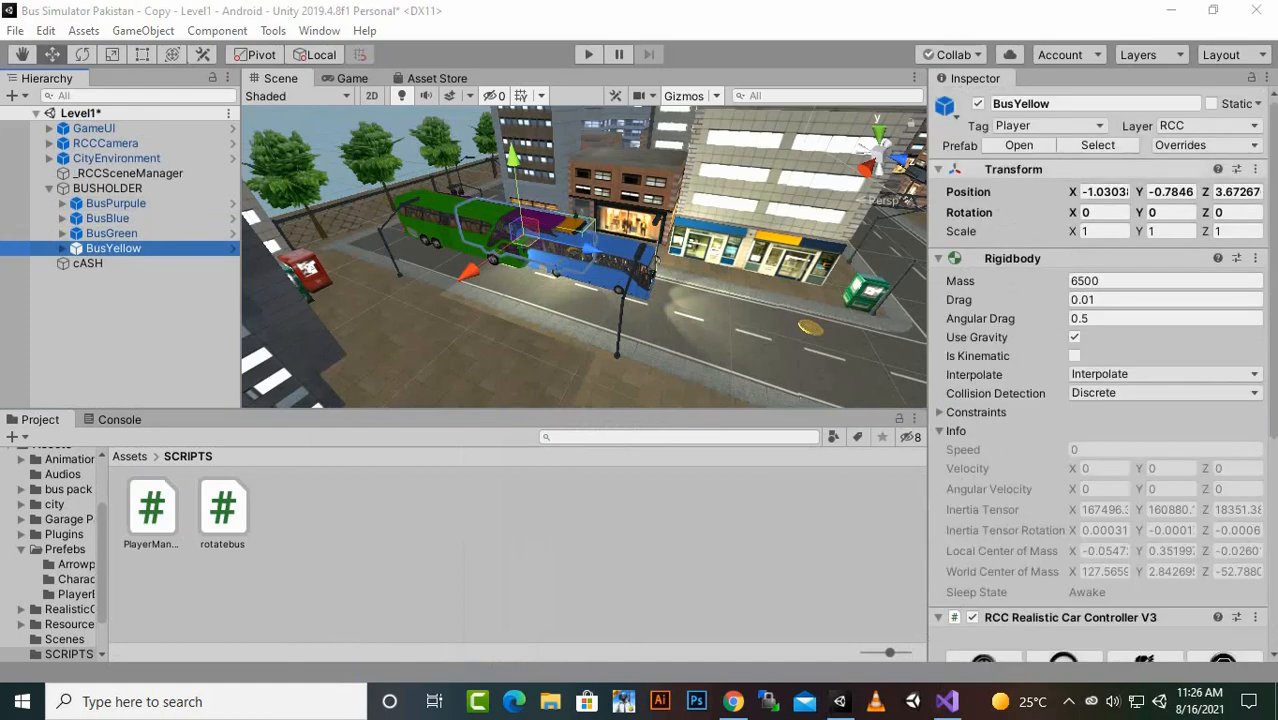
scroll(1100, 380, down, 5)
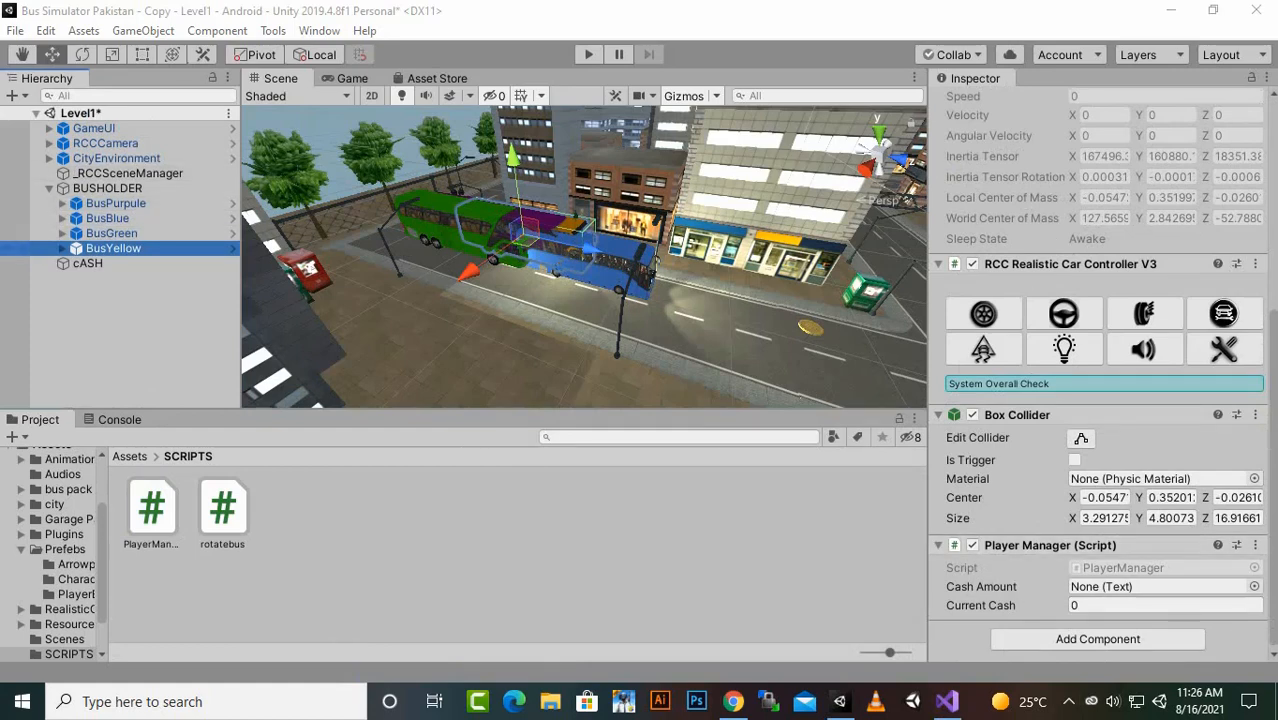
scroll(1100, 380, up, 5)
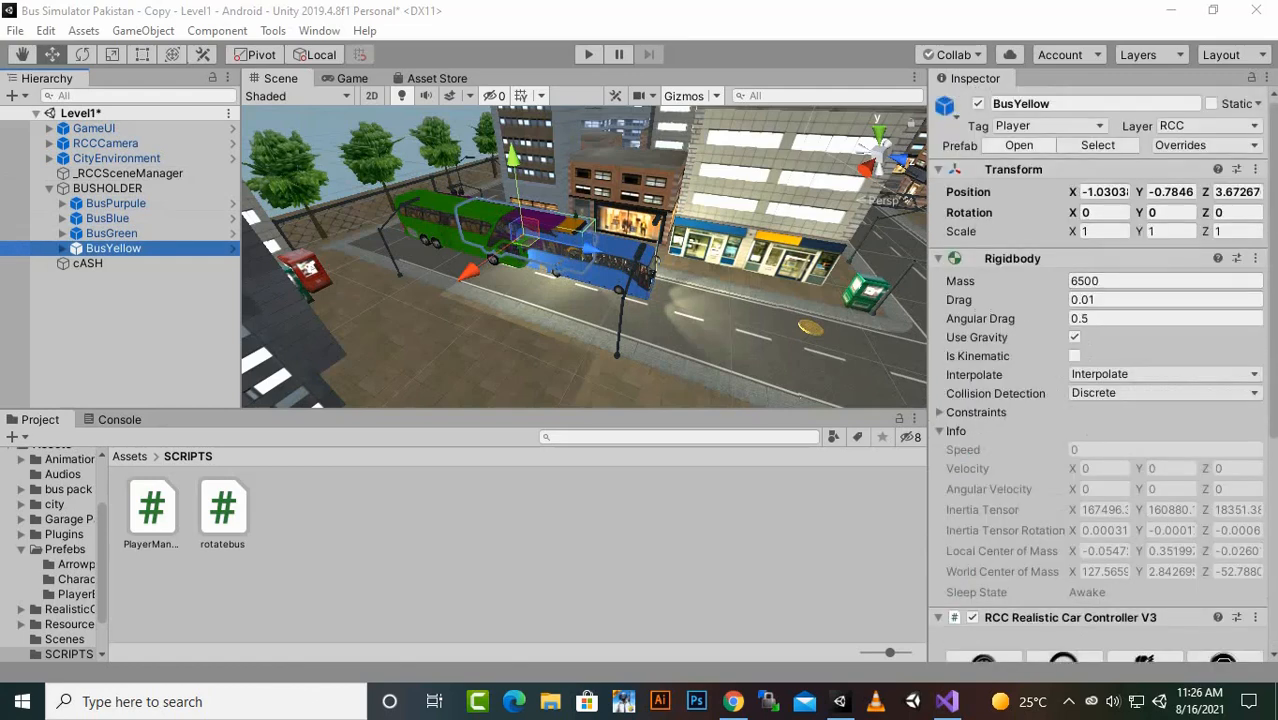
- Open the BusYellow prefab, assign the Text inside the CashUI button to Player Manager's Cash Amount, save, and return to Level1
click(1019, 146)
scroll(1010, 478, down, 5)
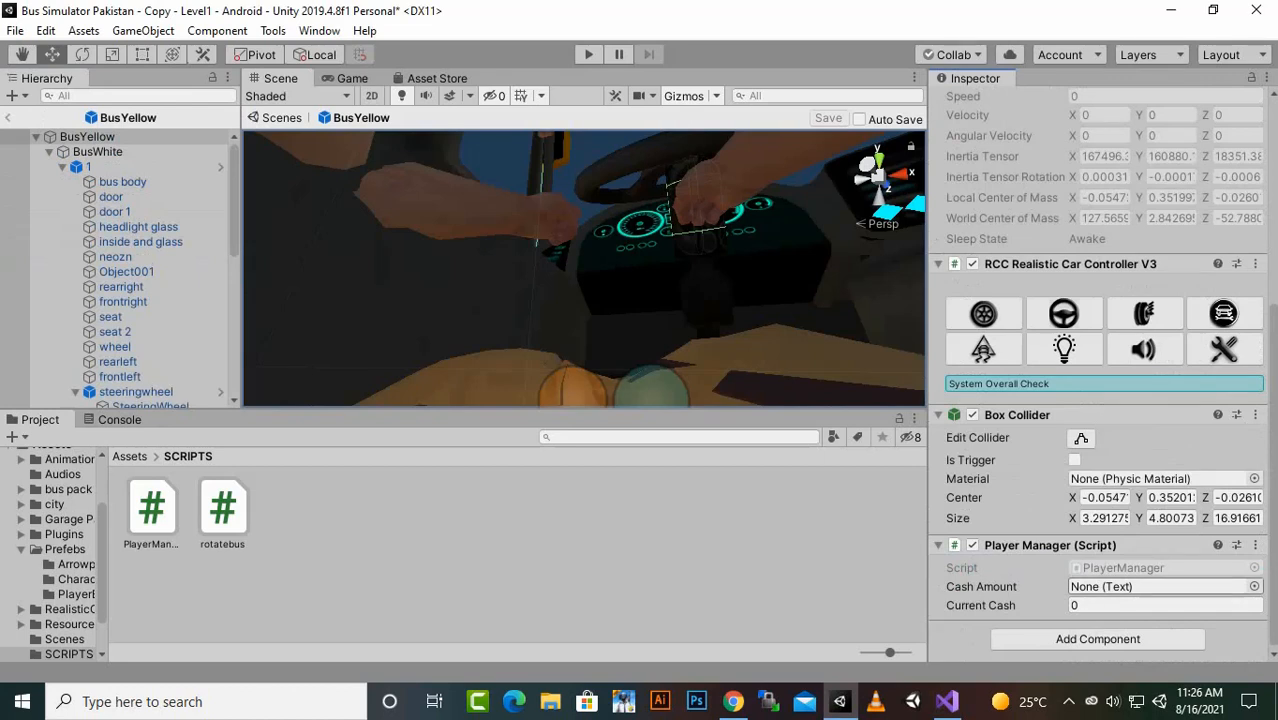
scroll(115, 268, down, 10)
scroll(115, 268, up, 10)
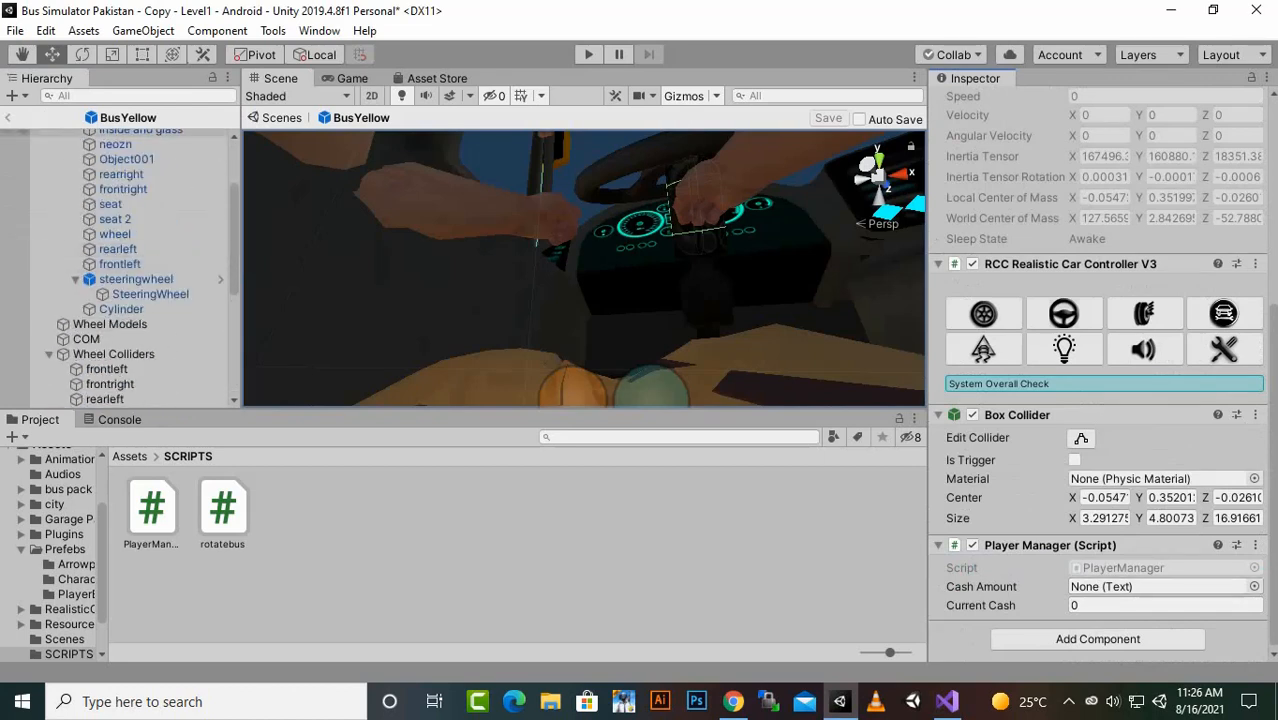
scroll(115, 268, down, 10)
scroll(115, 268, up, 5)
scroll(115, 268, down, 5)
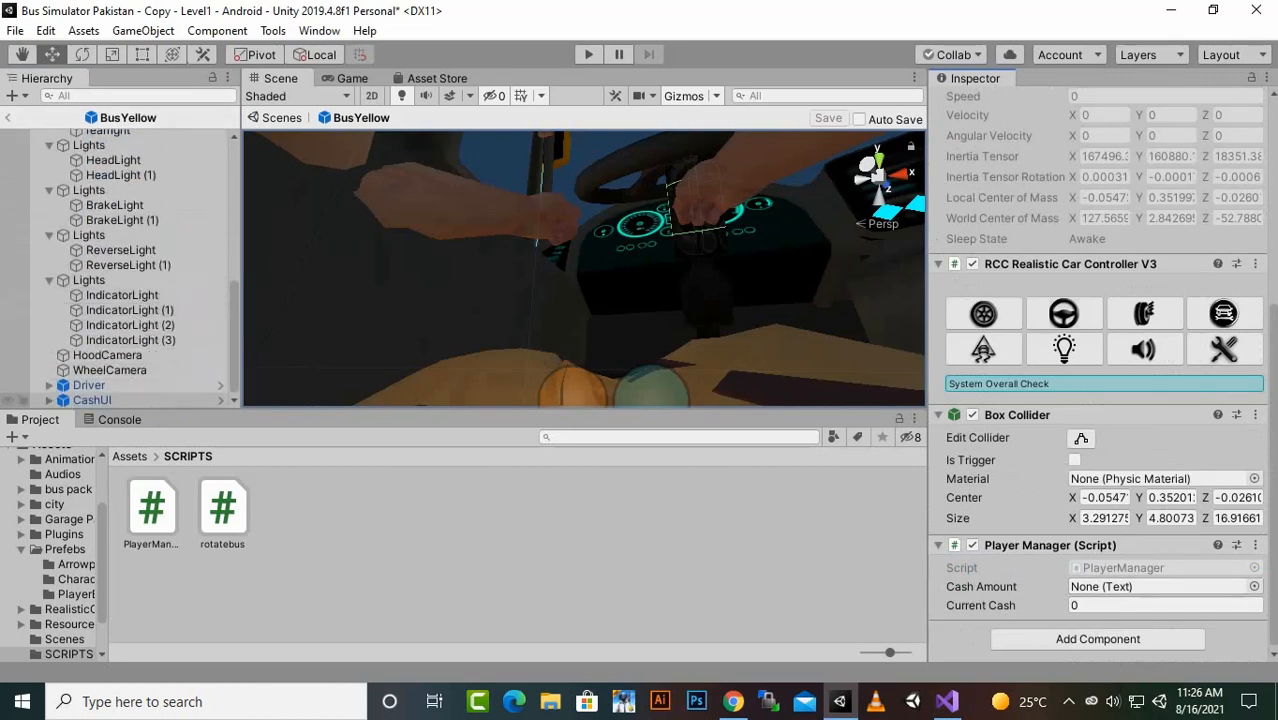
click(49, 400)
scroll(115, 312, down, 2)
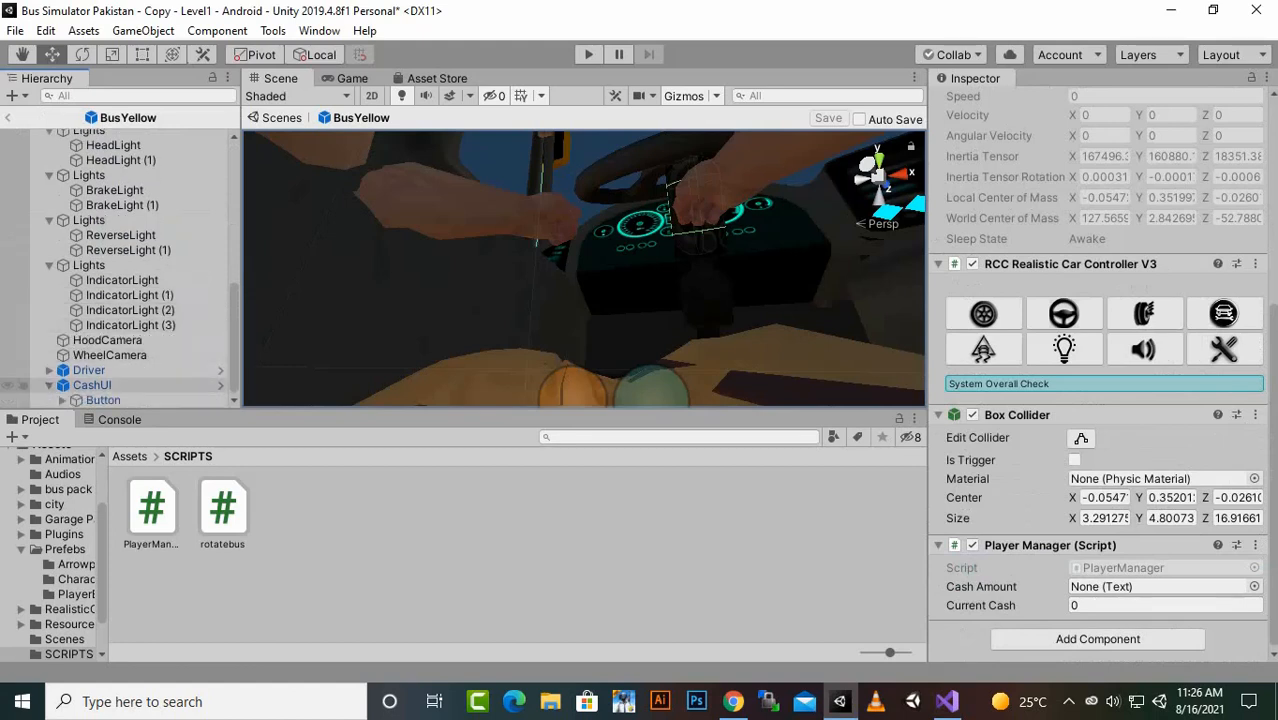
click(62, 400)
scroll(115, 322, down, 1)
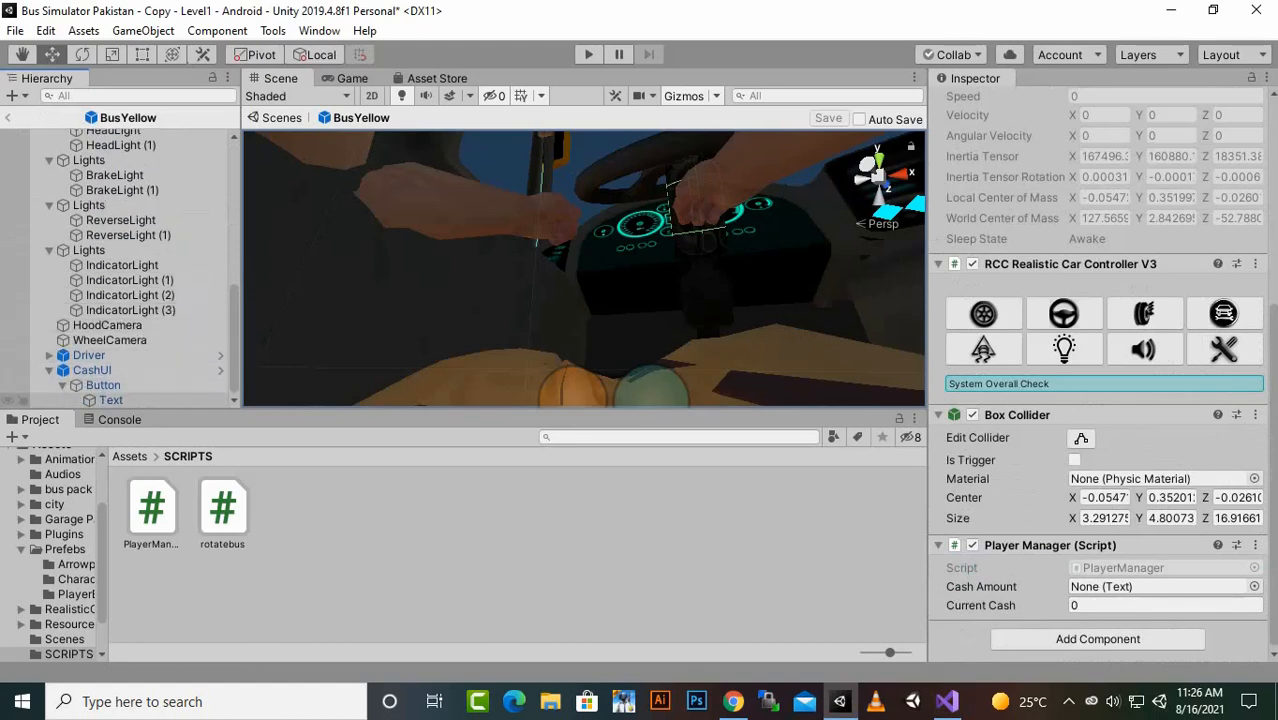
drag(111, 400, 1130, 587)
key(ctrl+s)
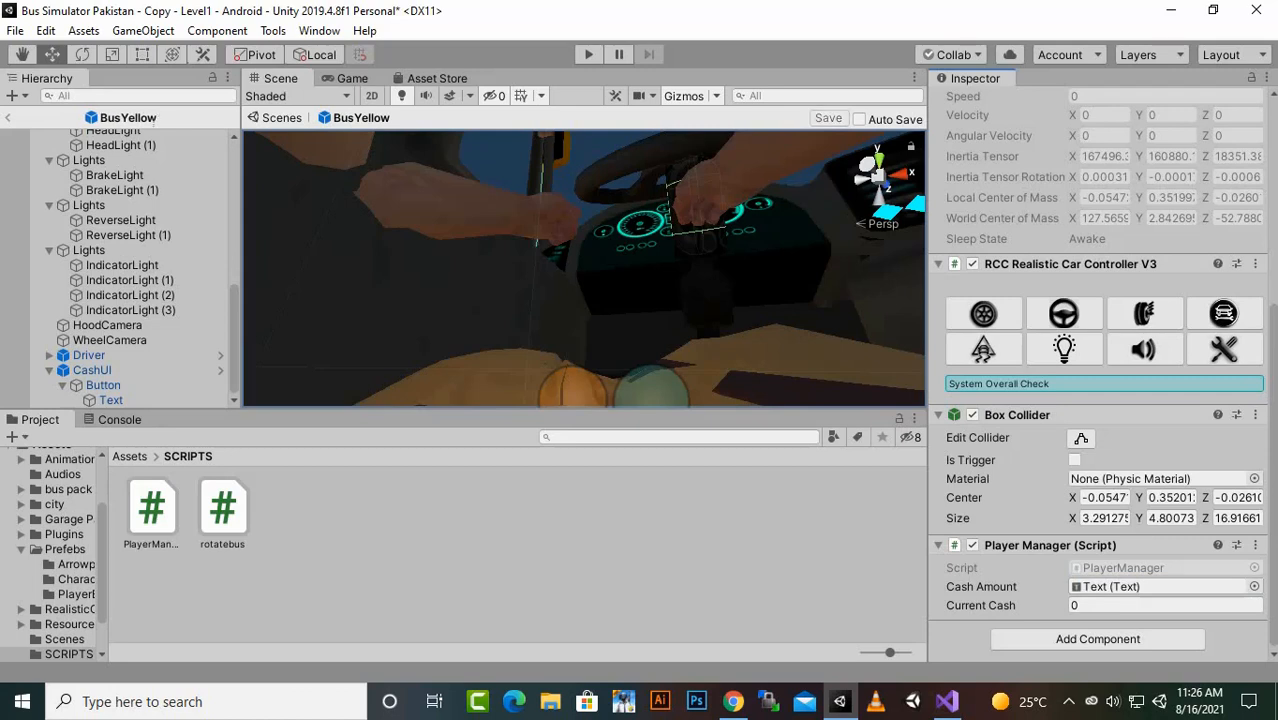
click(8, 118)
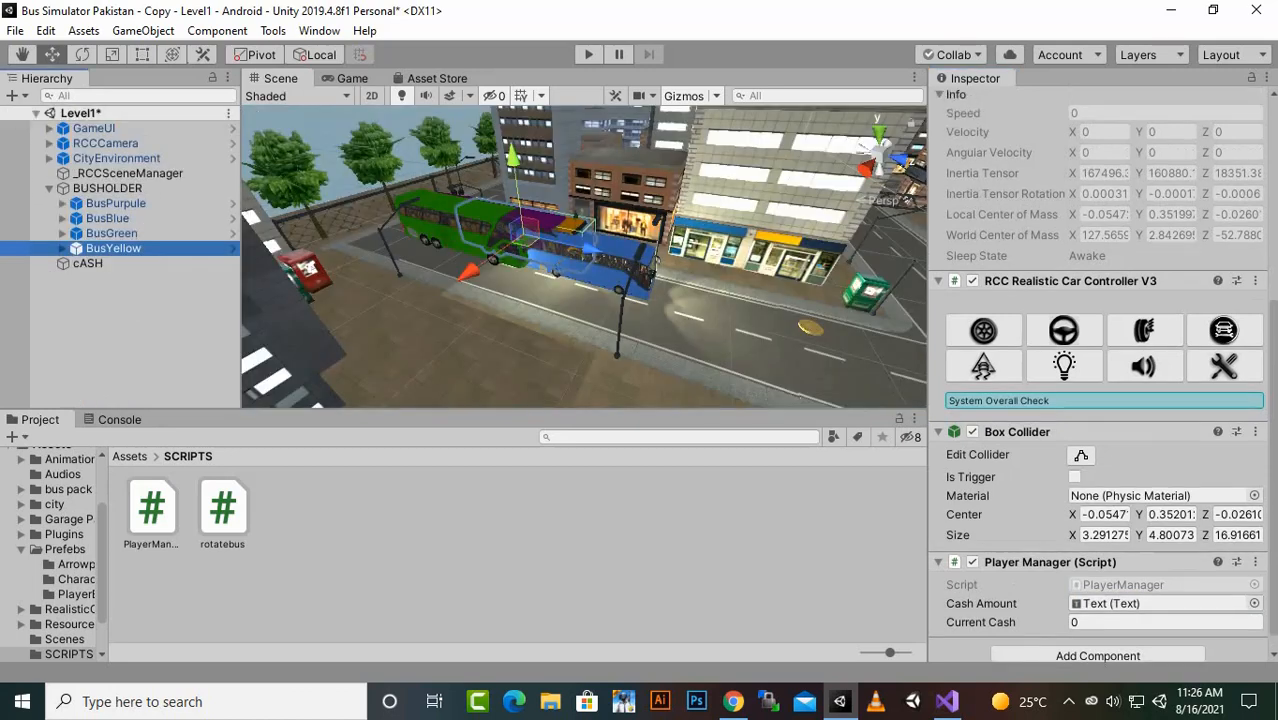
- Deactivate BusBlue, BusGreen and BusYellow in BUSHOLDER, and briefly run Level1 in play mode
click(132, 325)
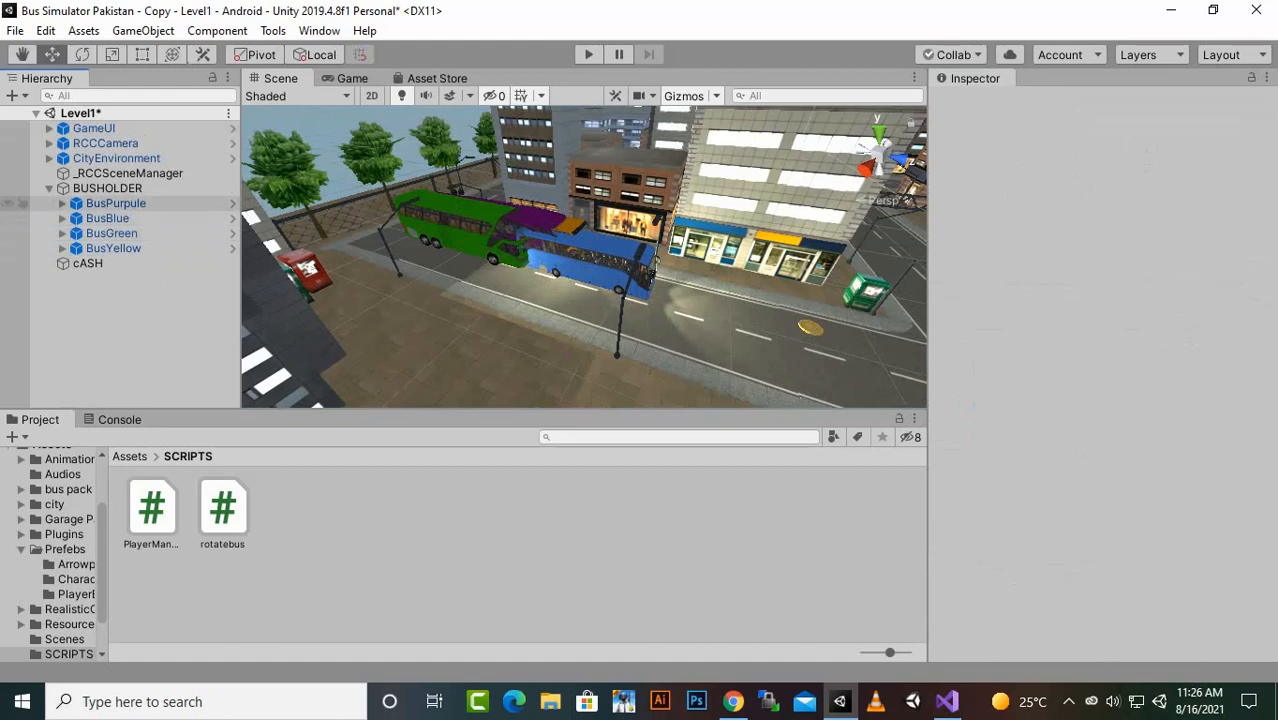
click(49, 188)
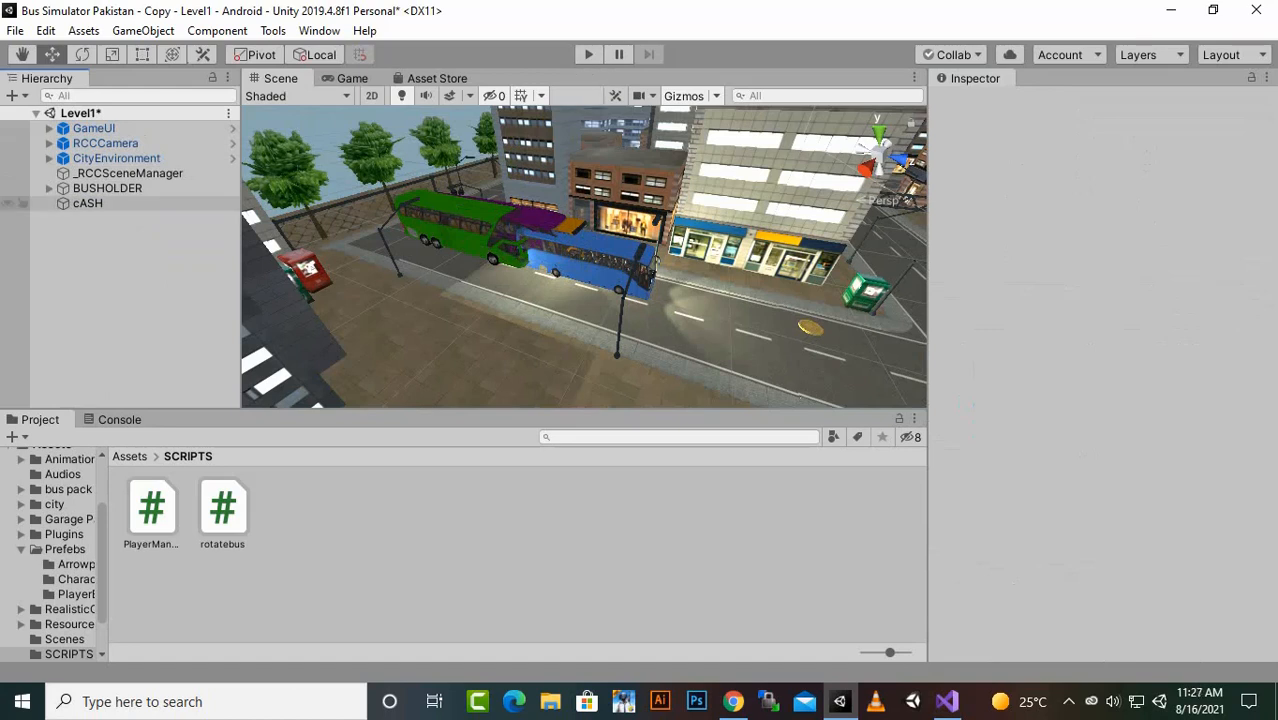
click(49, 188)
click(107, 218)
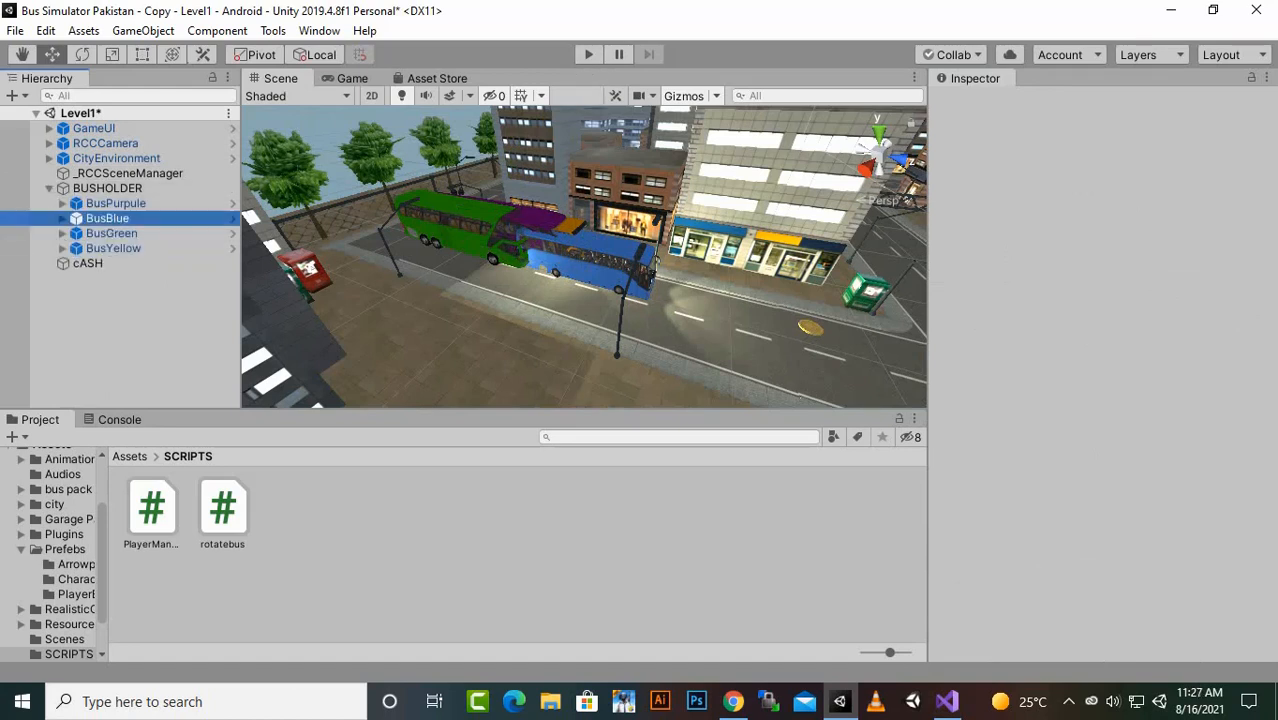
shift+click(113, 248)
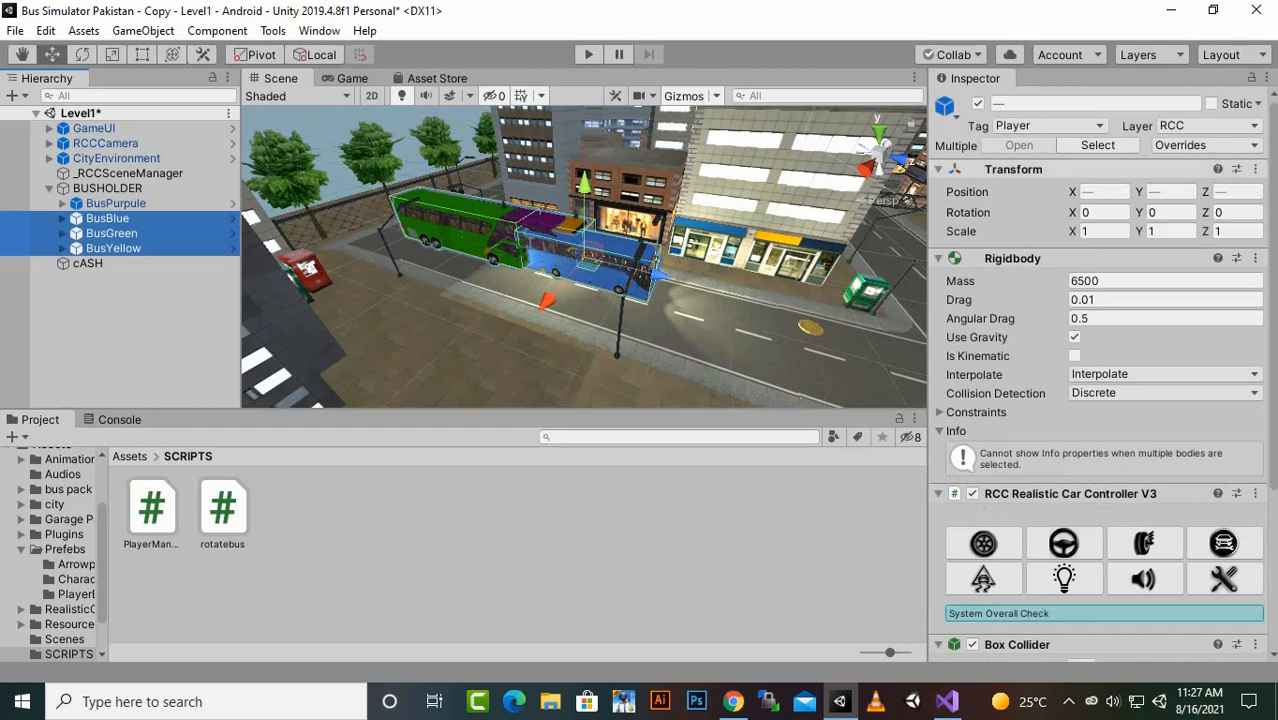
click(978, 104)
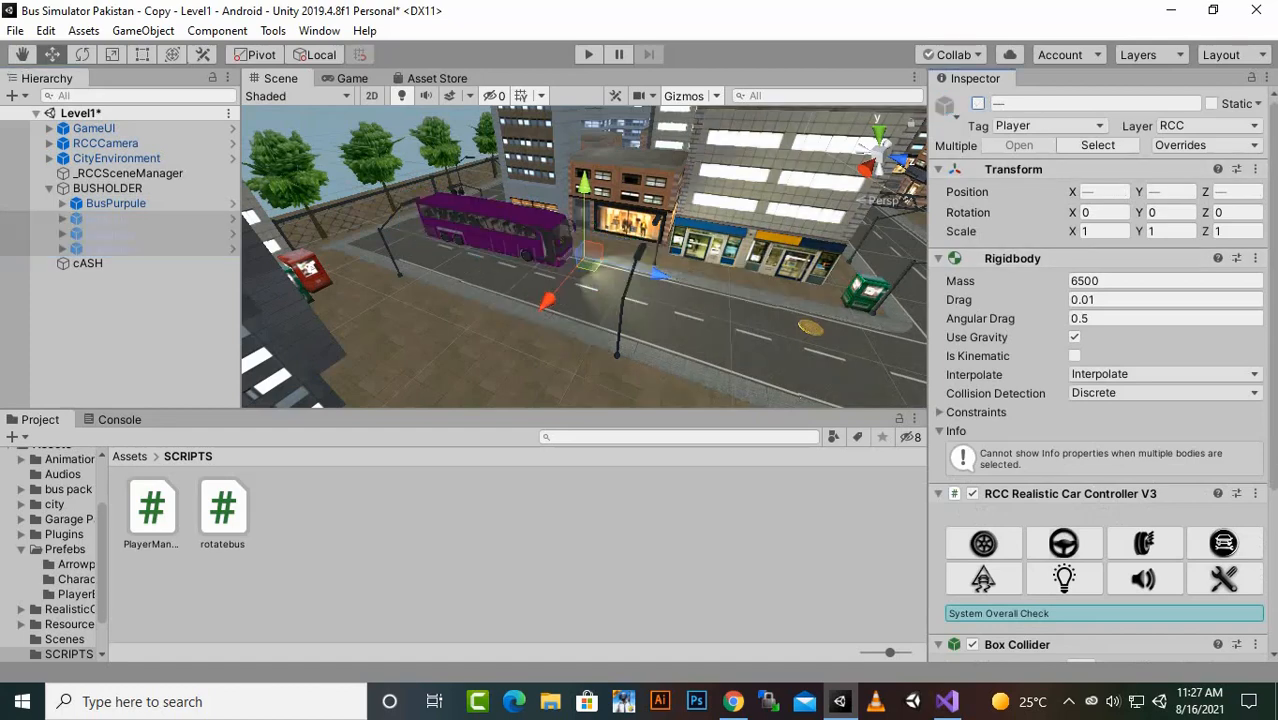
key(ctrl+p)
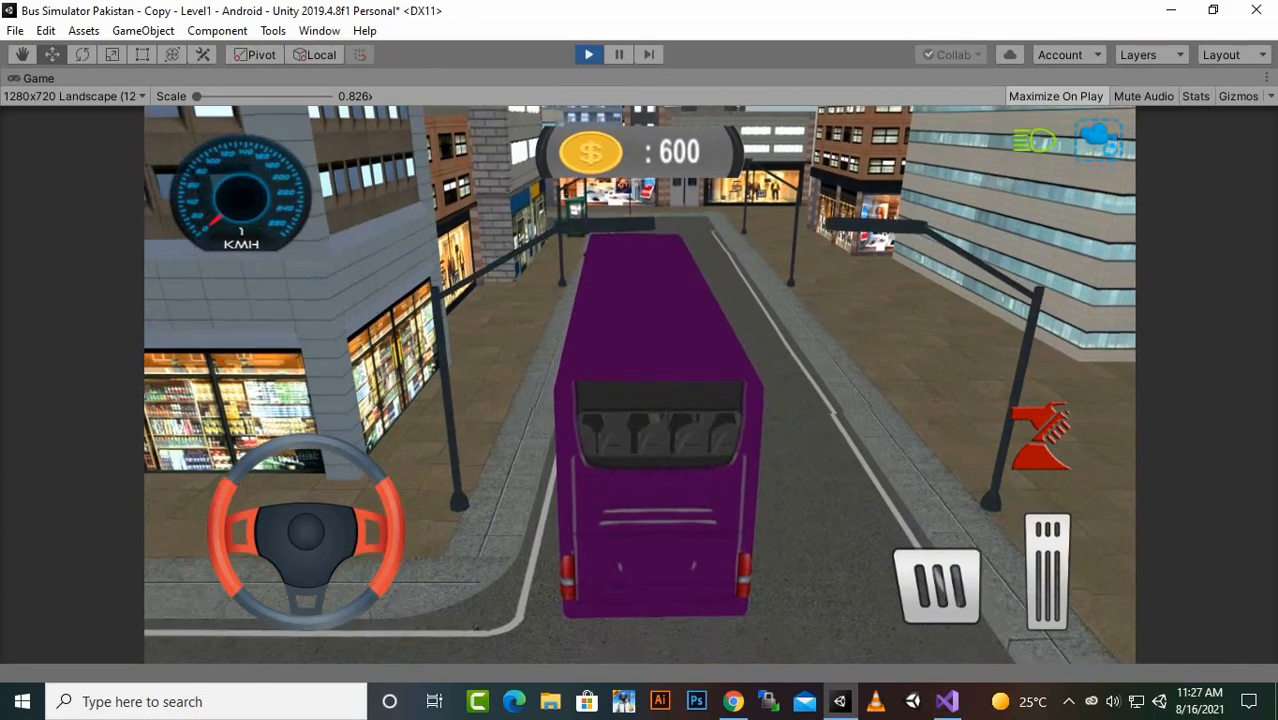
key(ctrl+p)
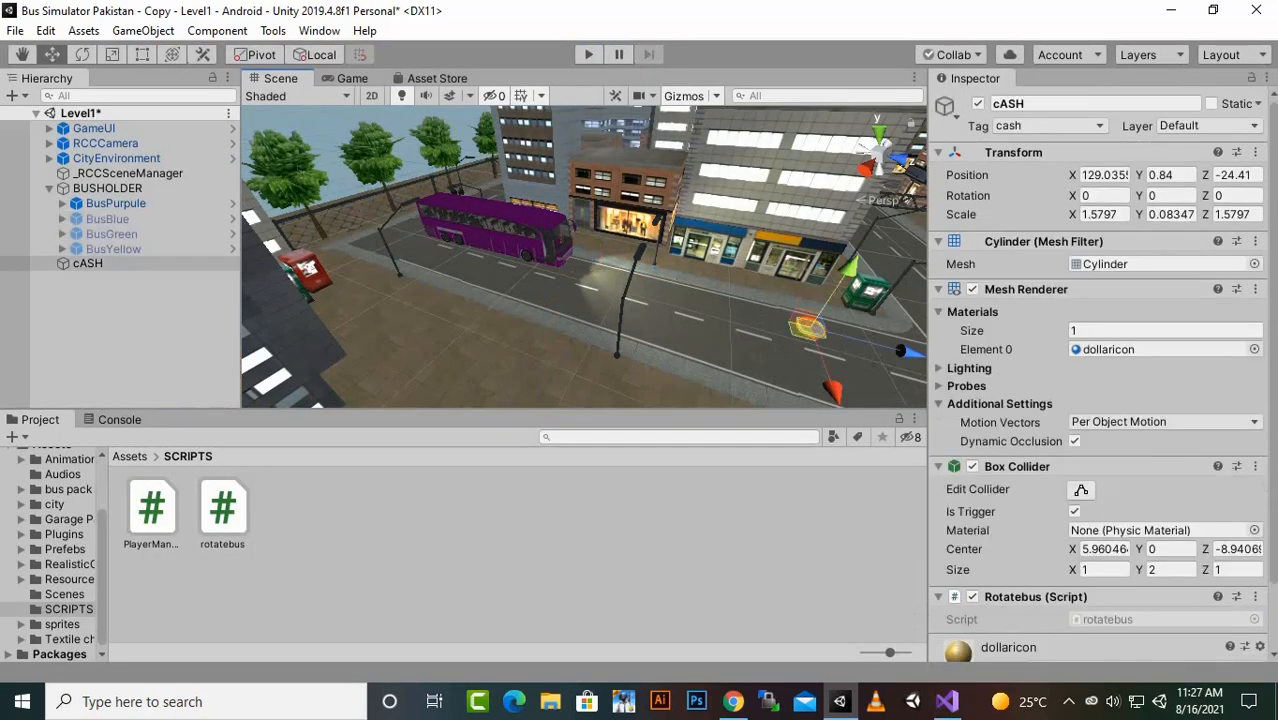
- Duplicate the cASH coin twice and space the copies along the road at Z about -19.5 and -32.76
key(ctrl+d)
drag(898, 350, 976, 367)
scroll(584, 256, down, 2)
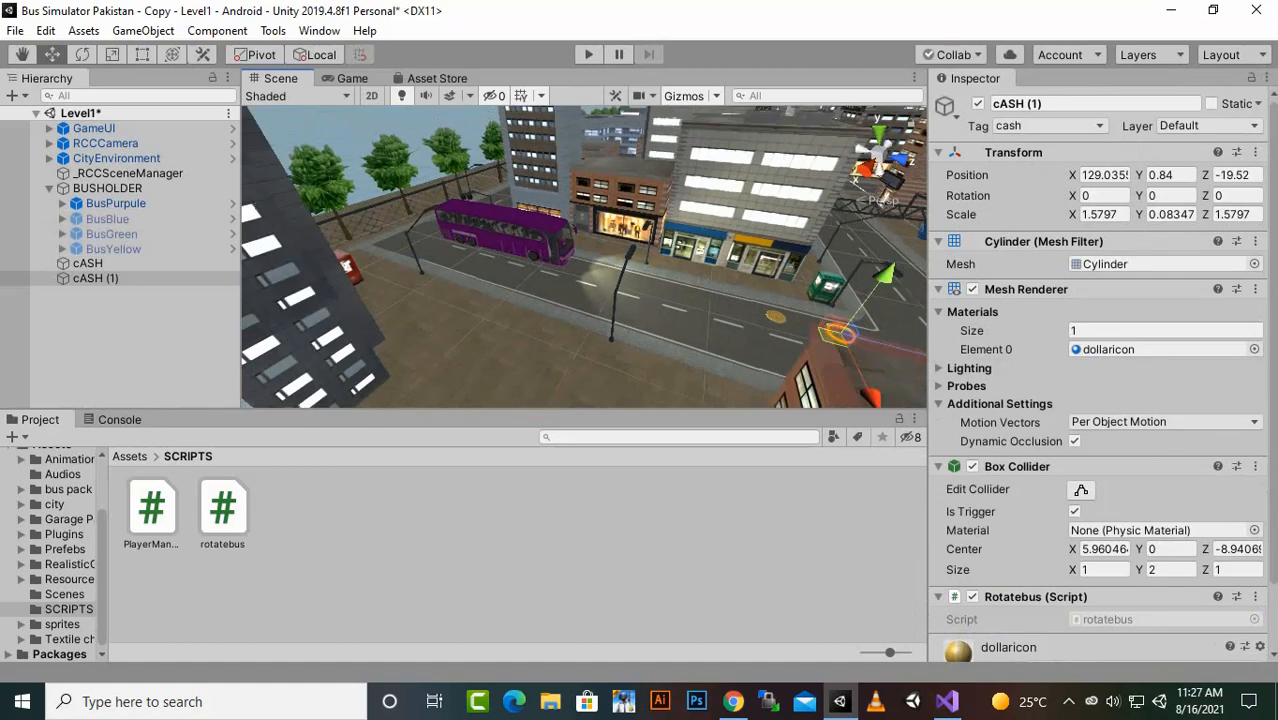
key(ctrl+d)
drag(900, 350, 745, 310)
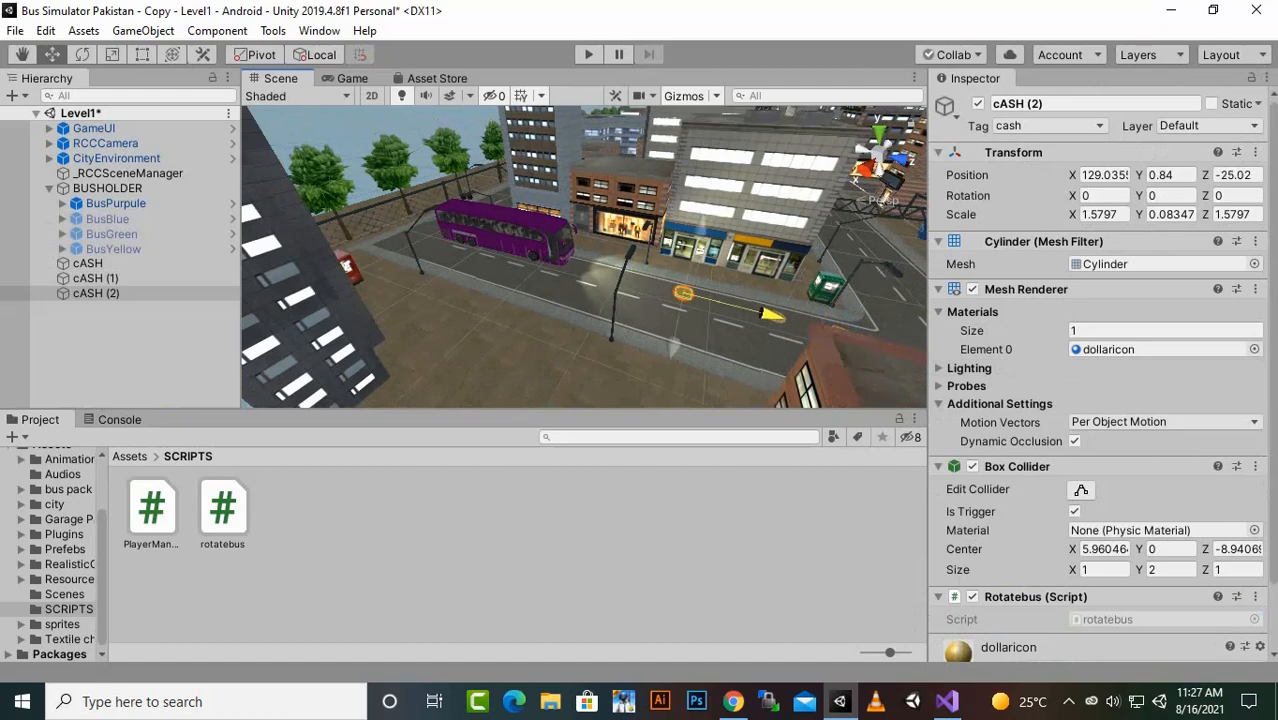
click(655, 345)
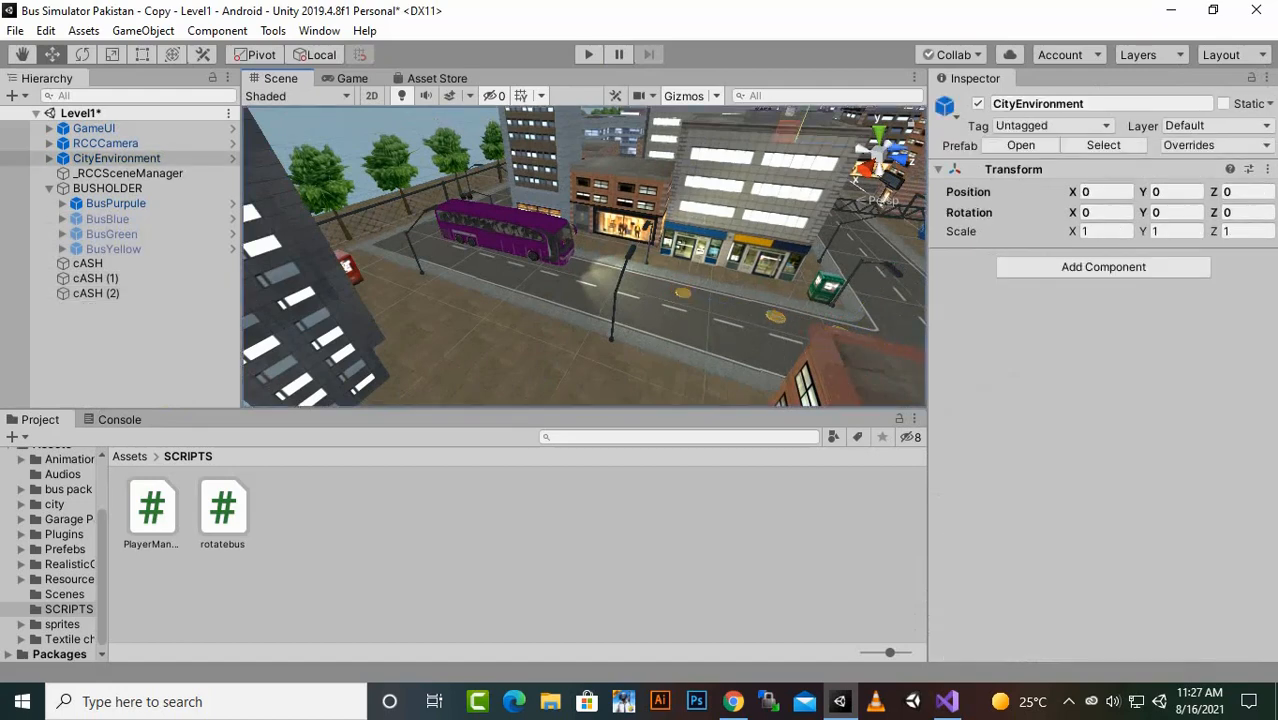
key(ctrl+d)
scroll(585, 257, down, 4)
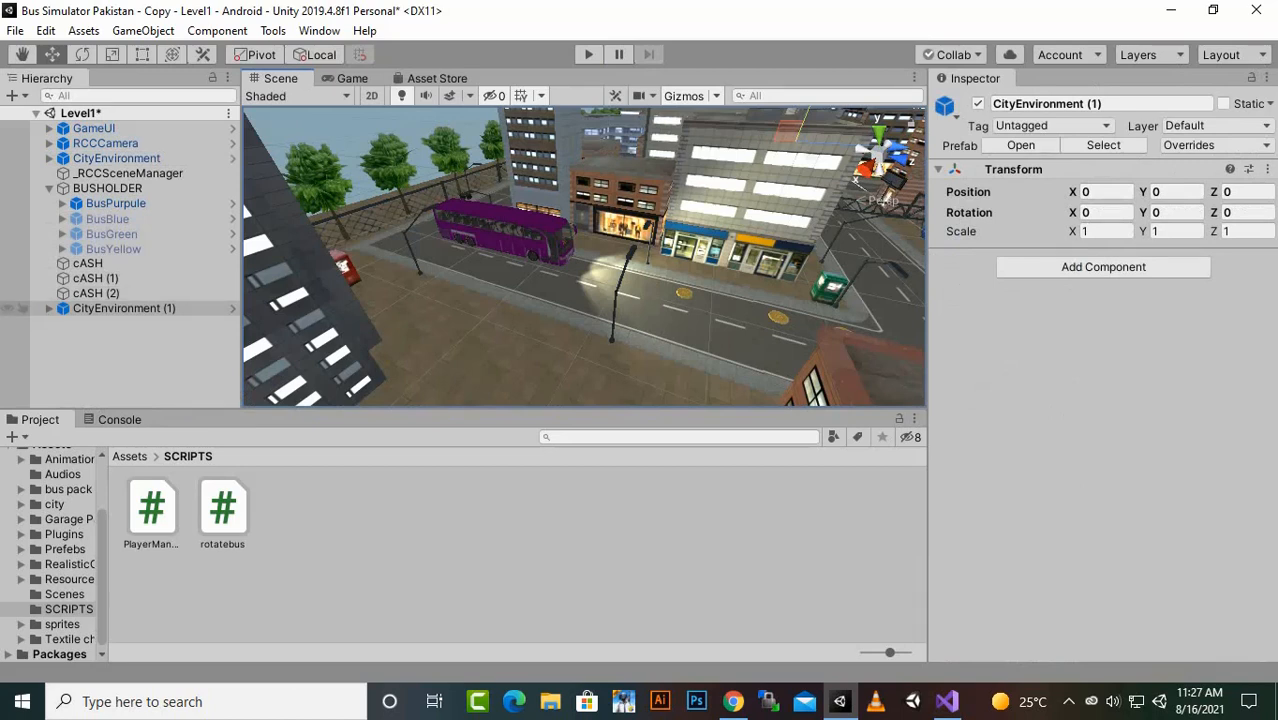
key(ctrl+z)
- Duplicate the cASH (2) coin and move the copy along the road beyond the other coins to Z about -15
click(96, 294)
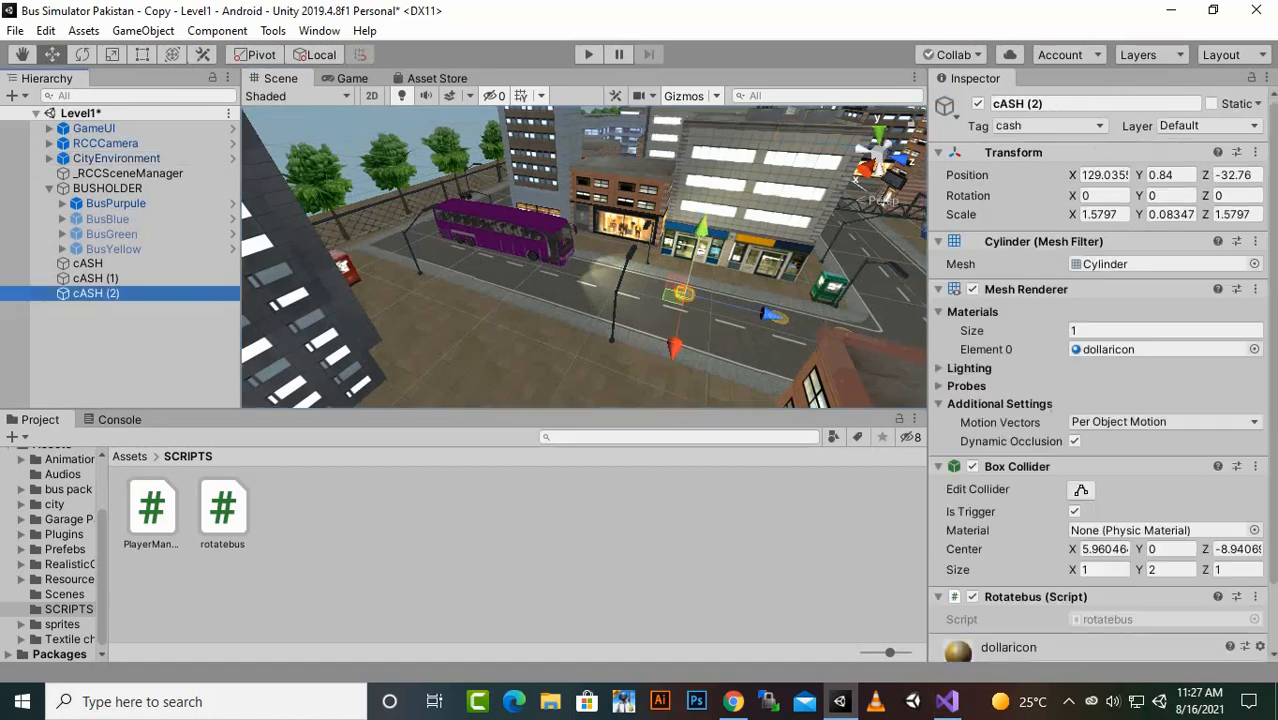
scroll(673, 297, down, 2)
scroll(673, 297, up, 3)
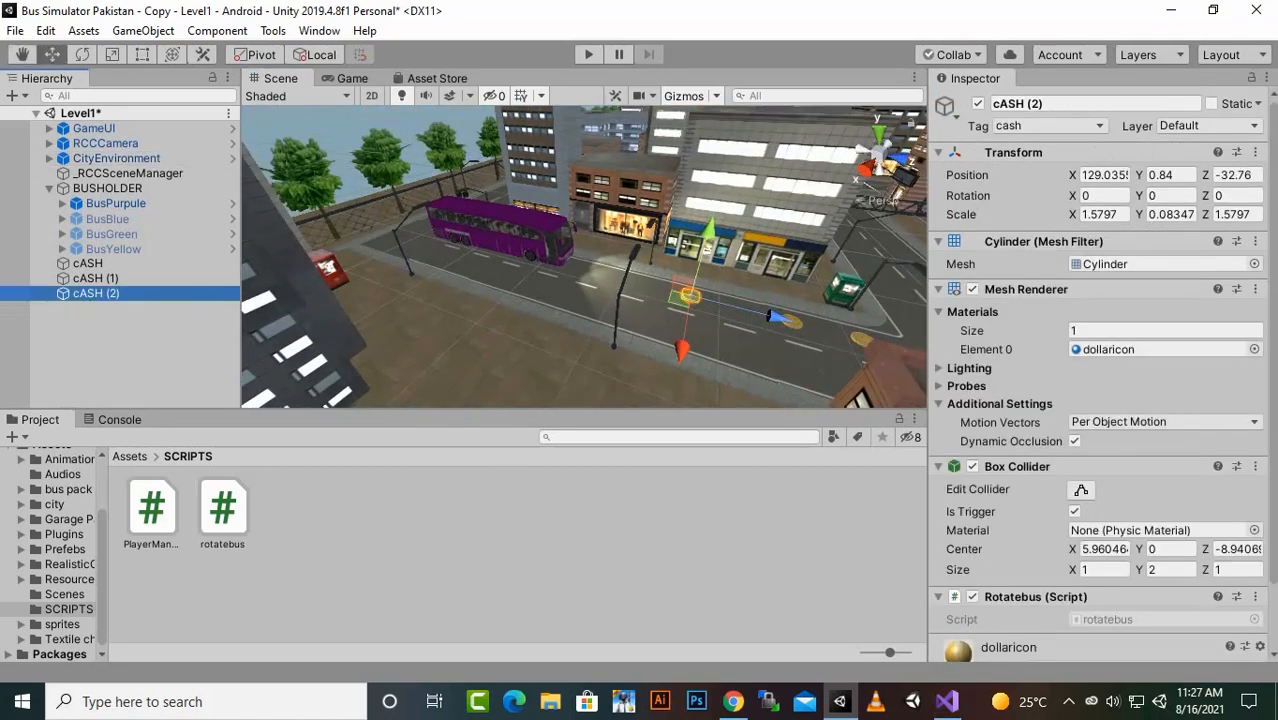
key(ctrl+d)
scroll(776, 318, down, 2)
scroll(776, 318, up, 2)
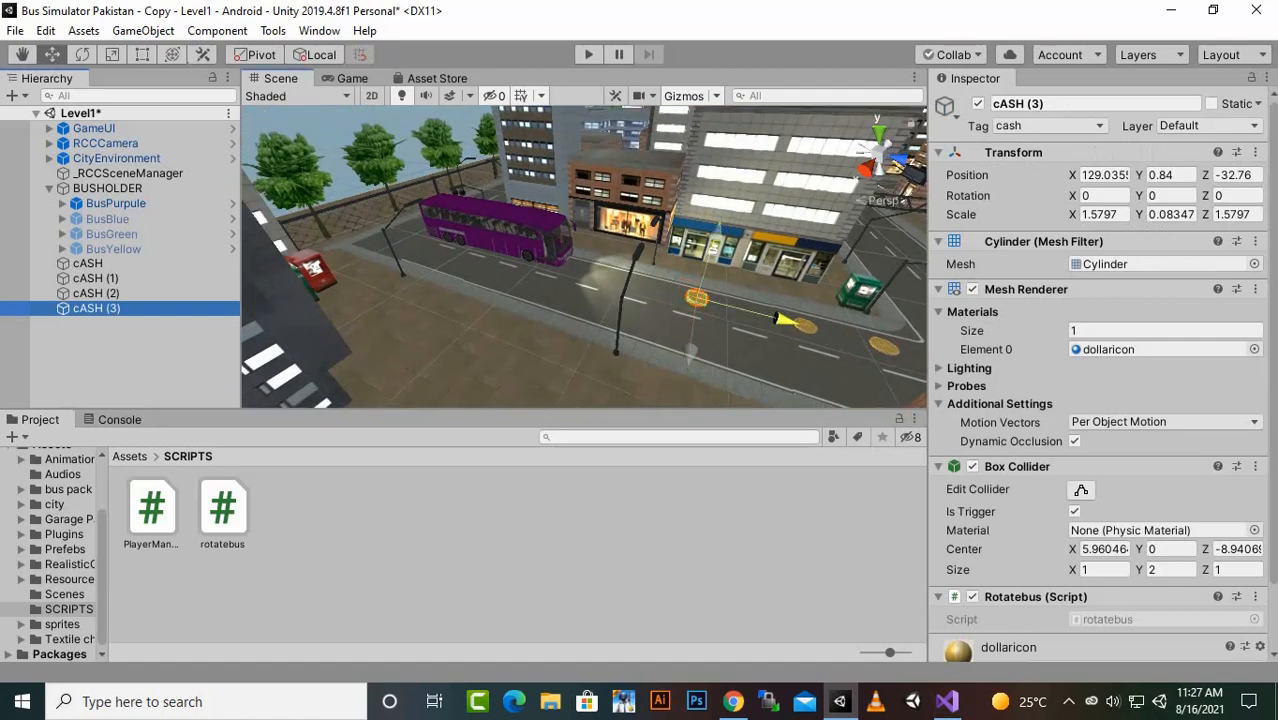
drag(783, 318, 890, 345)
scroll(584, 257, down, 2)
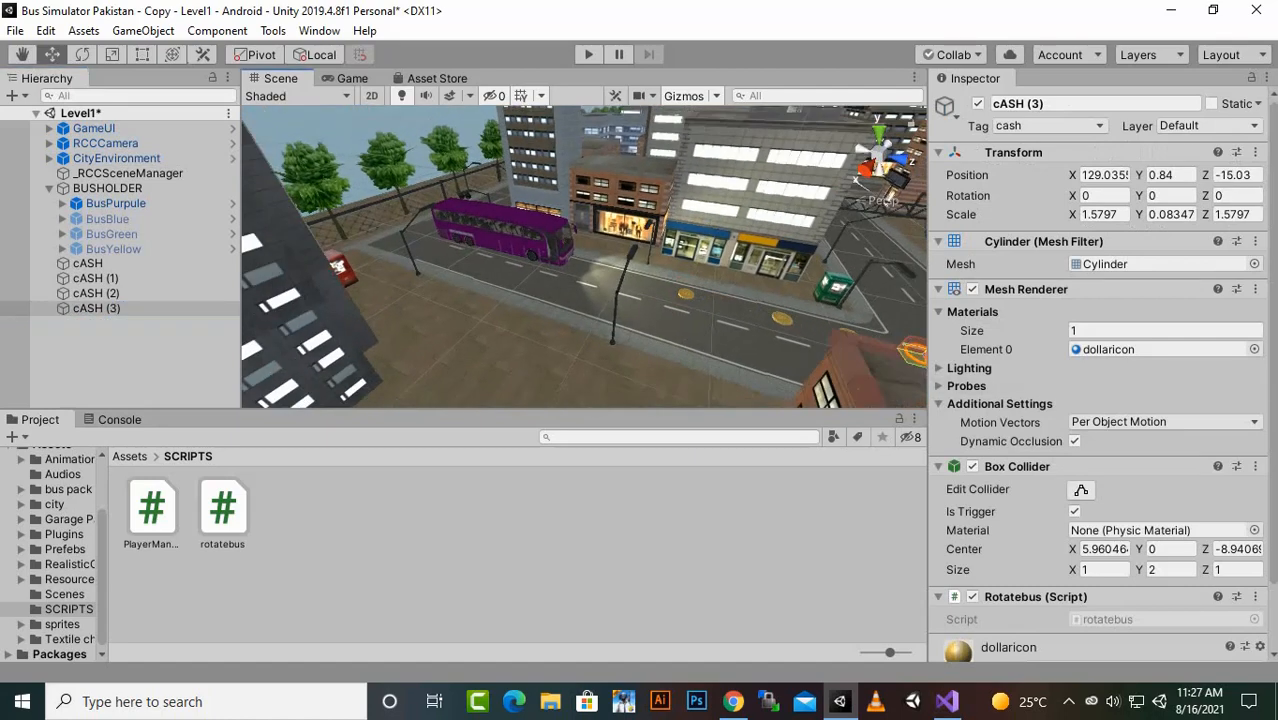
- Clear all PlayerPrefs to reset the saved cash
click(46, 30)
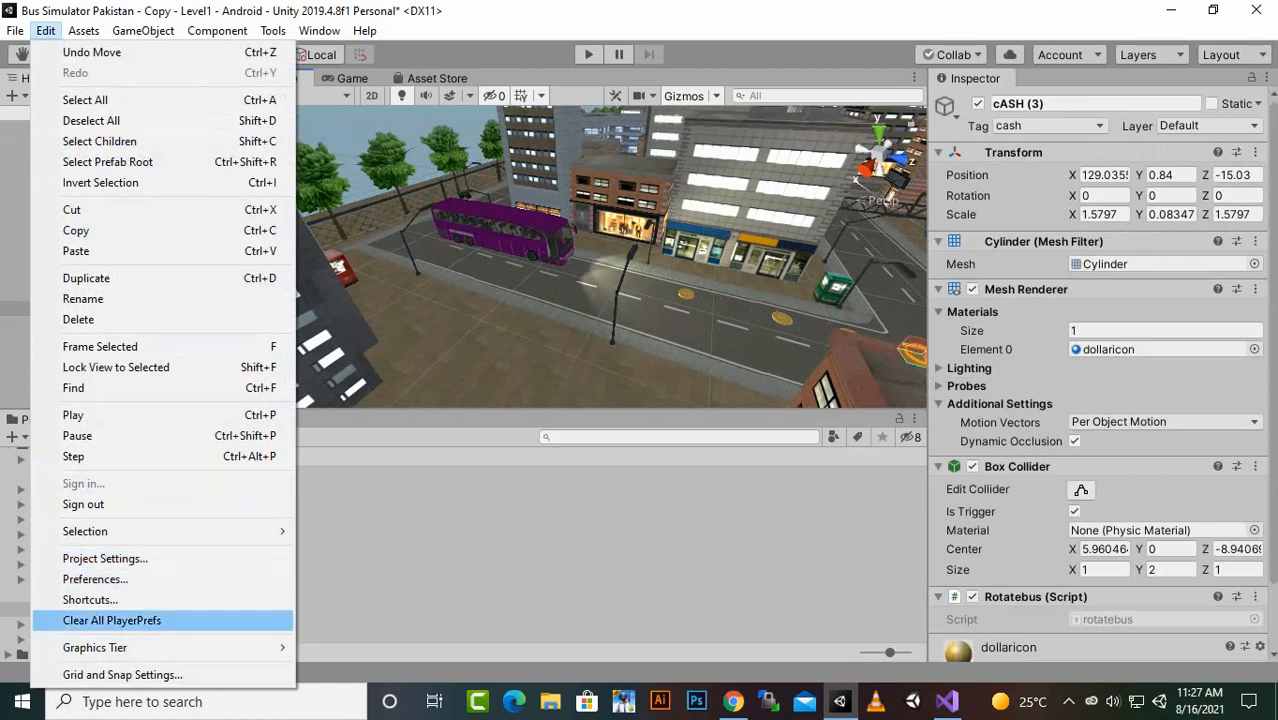
click(112, 620)
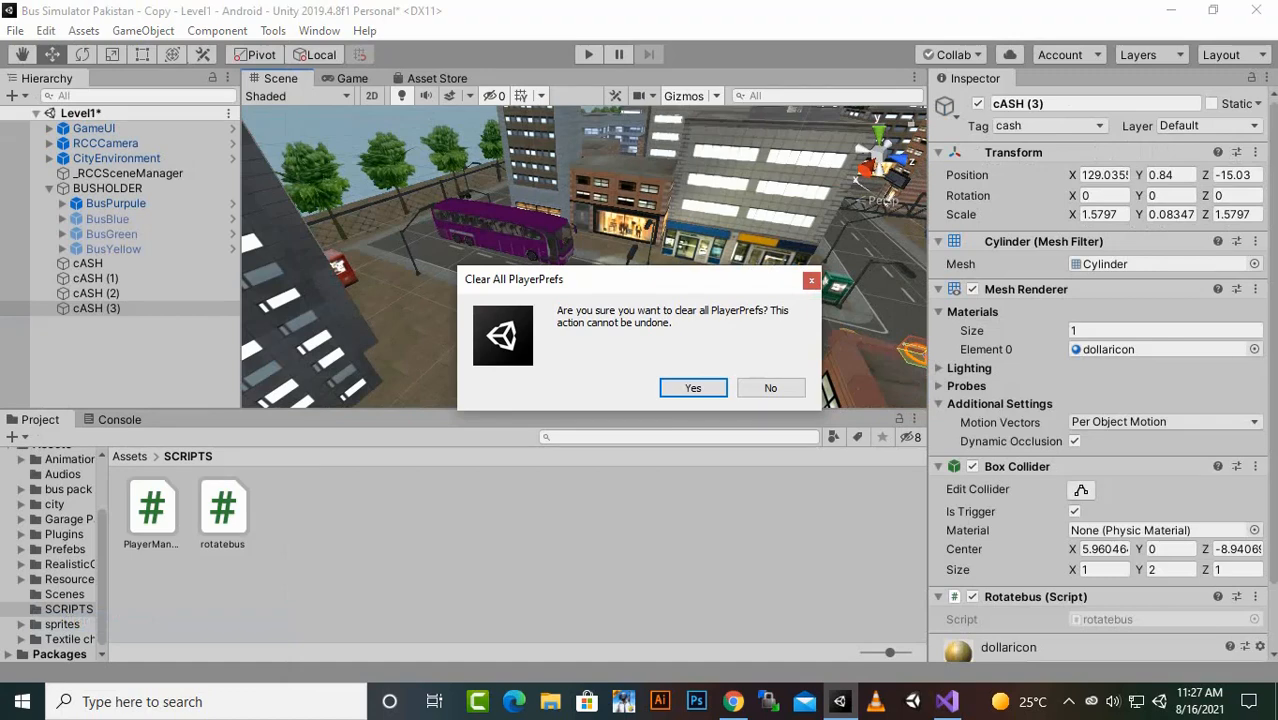
click(693, 388)
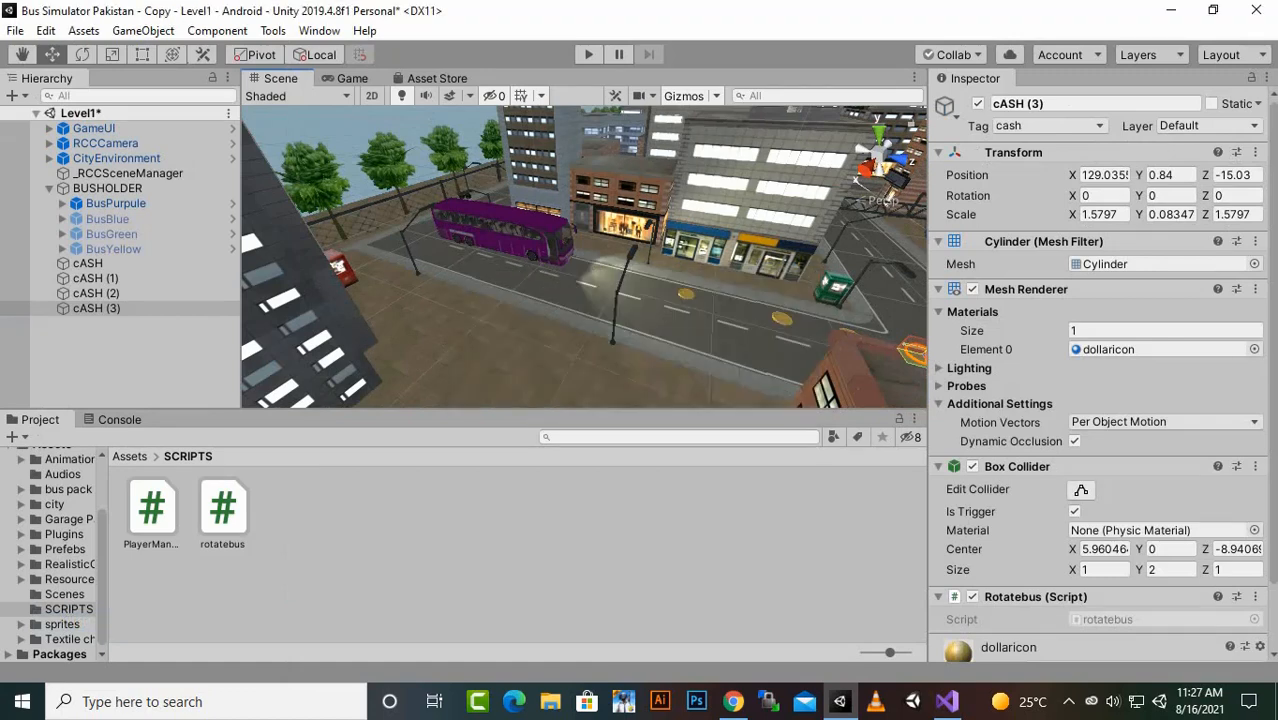
- Run Level1, switch to the driver's cabin camera and drive the bus through the coins to test cash collection
key(ctrl+p)
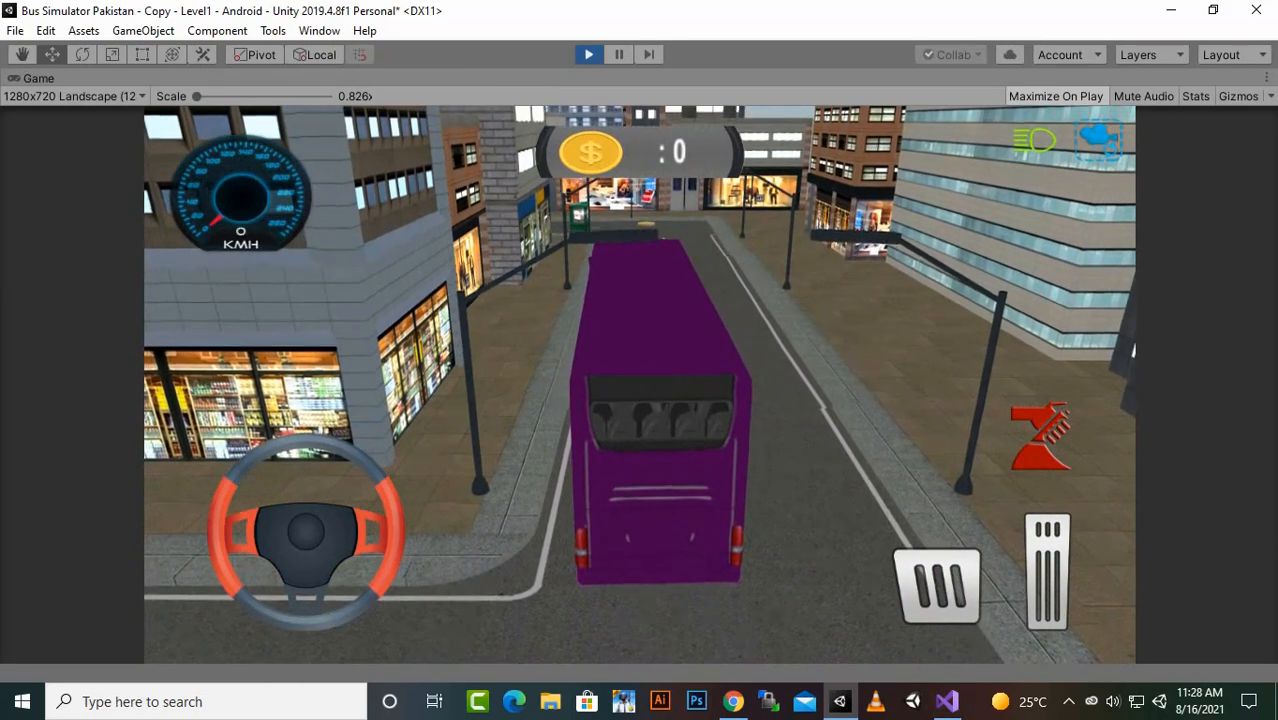
click(1047, 572)
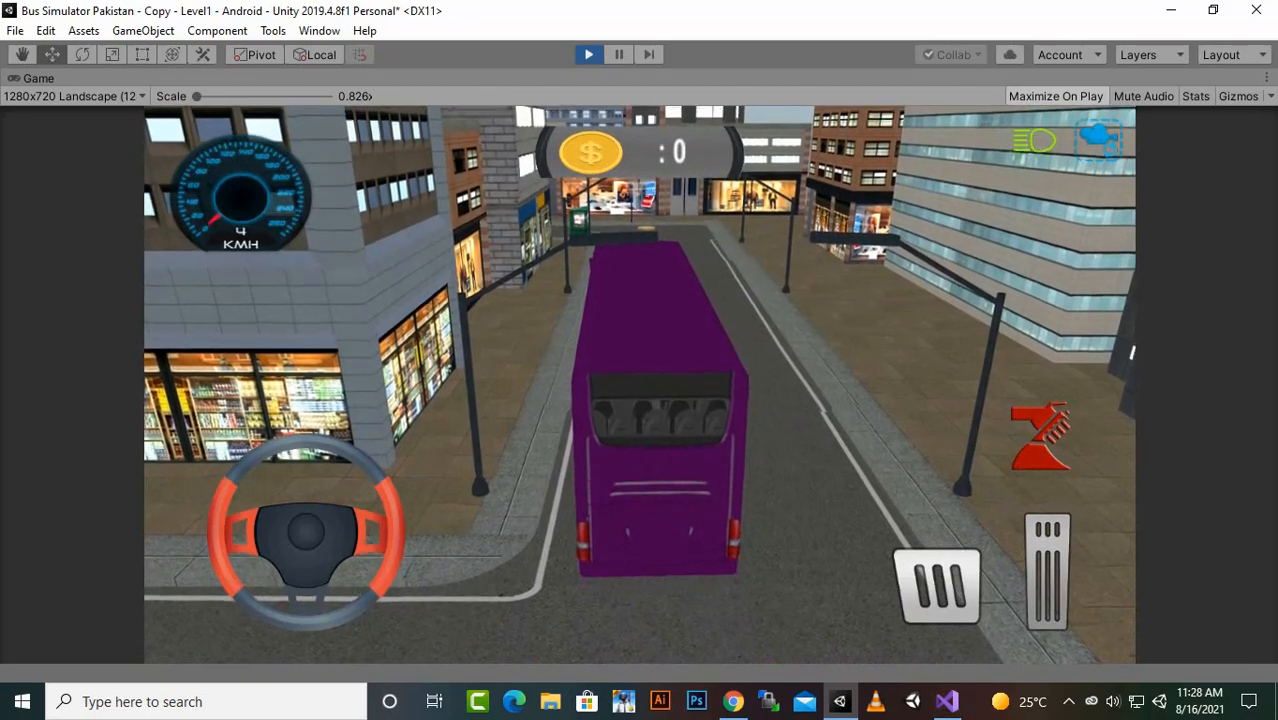
click(1098, 140)
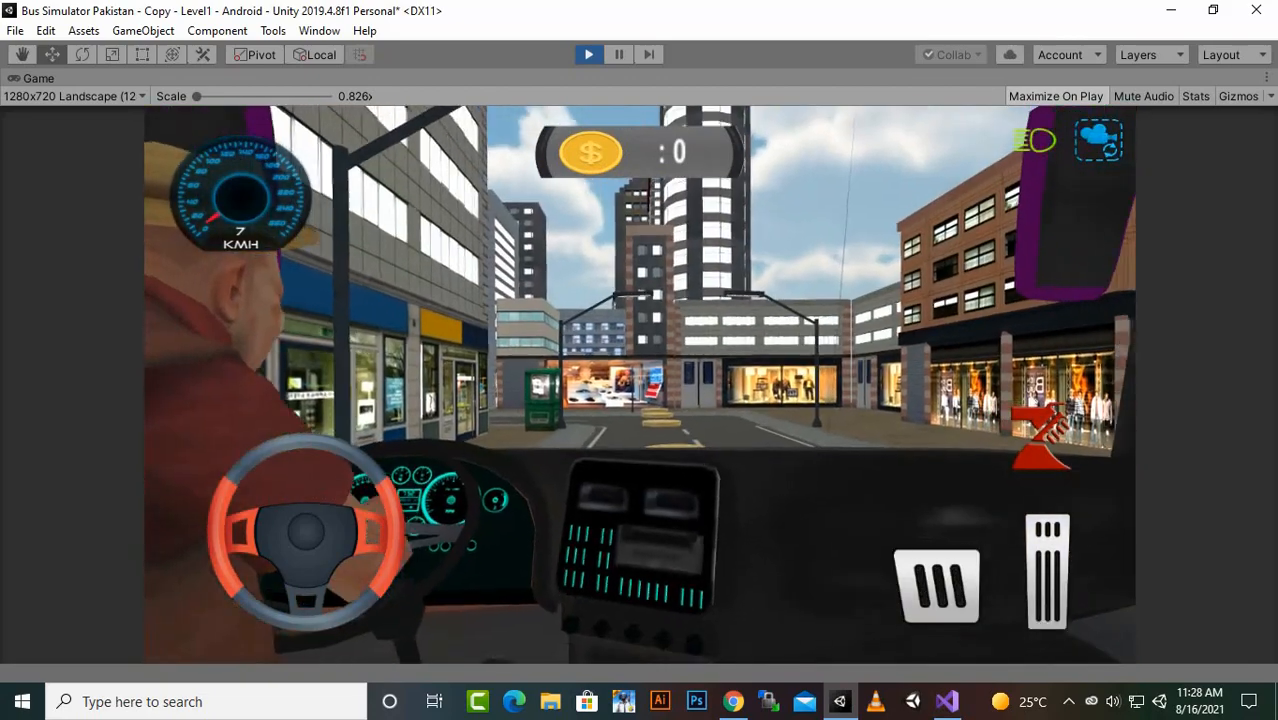
click(1047, 572)
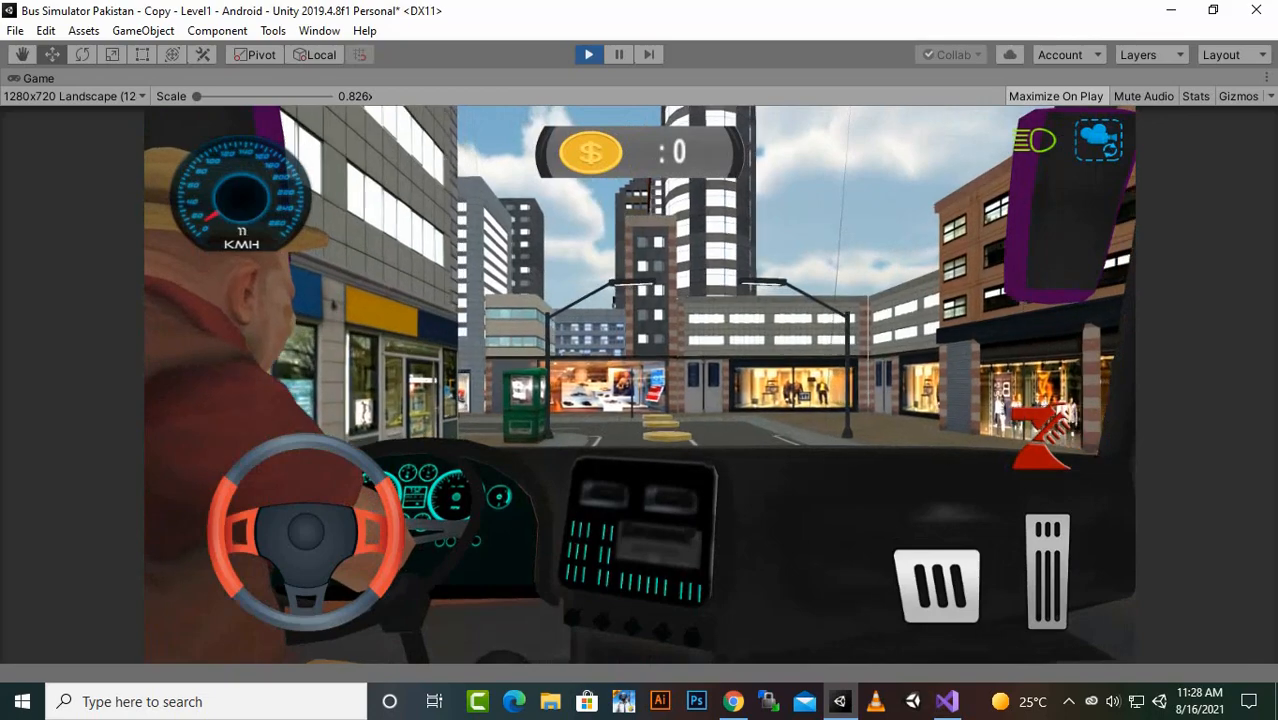
click(1047, 572)
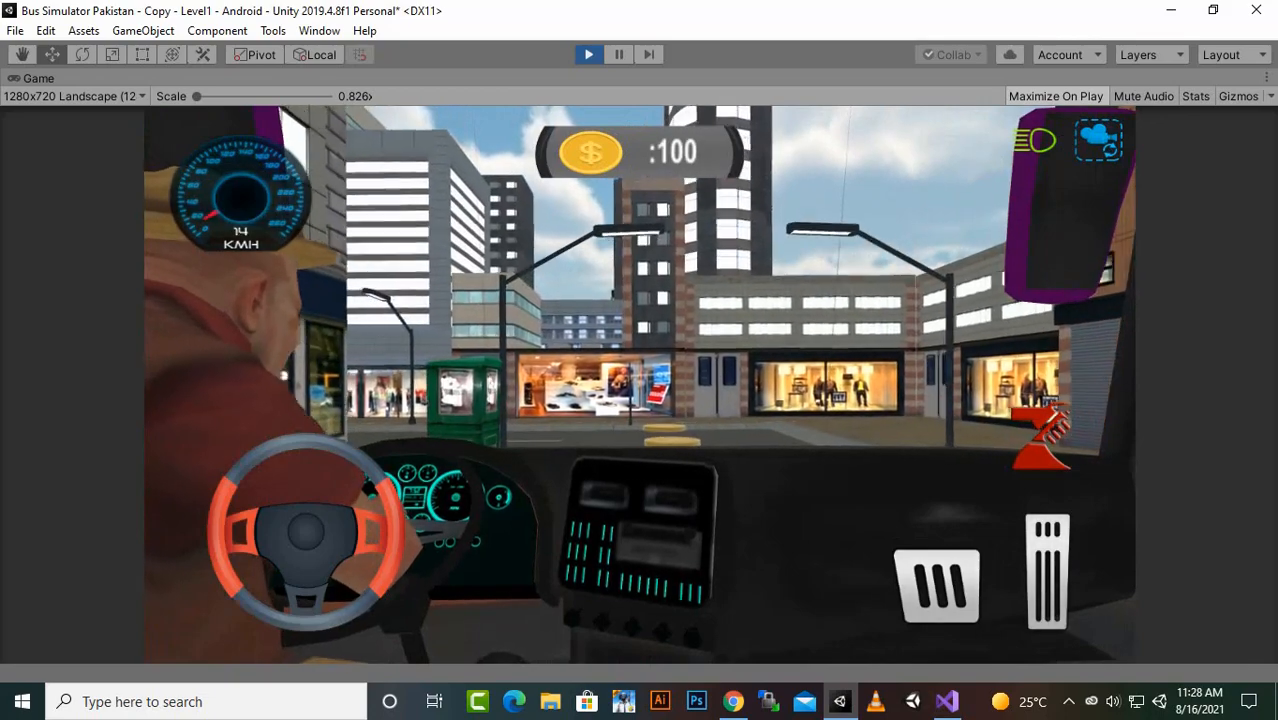
click(936, 585)
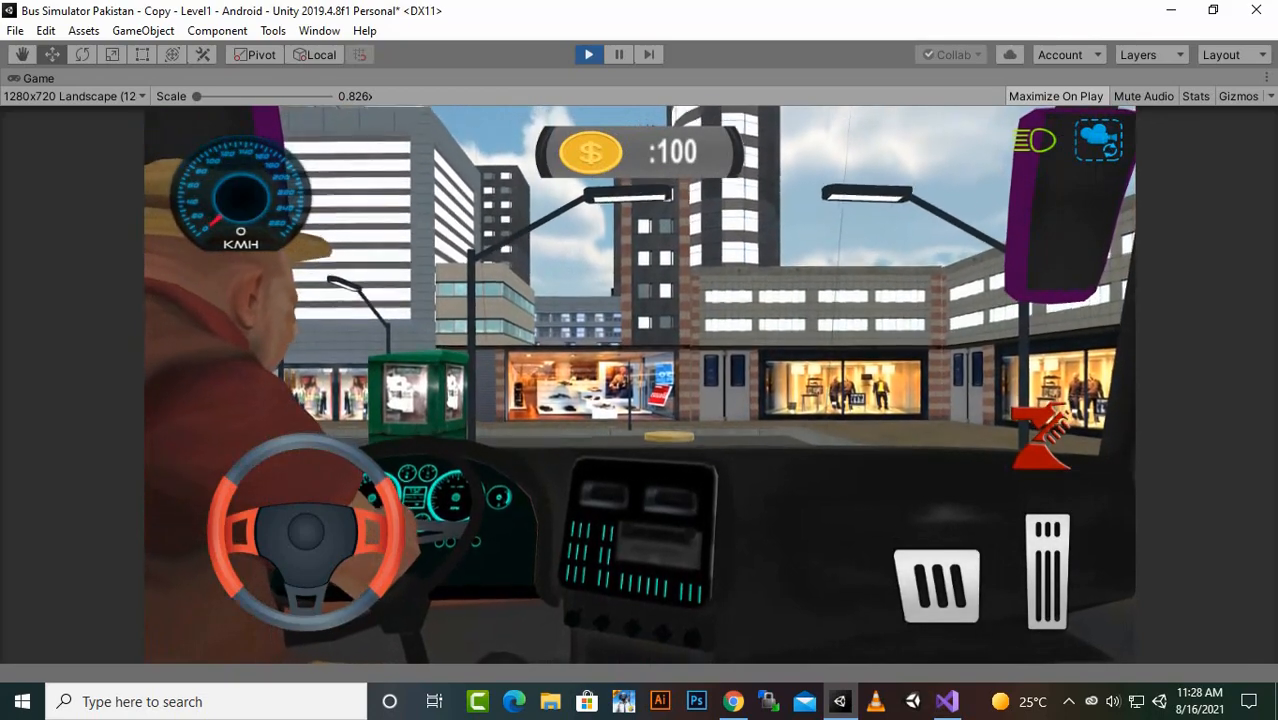
click(1047, 572)
click(1047, 572)
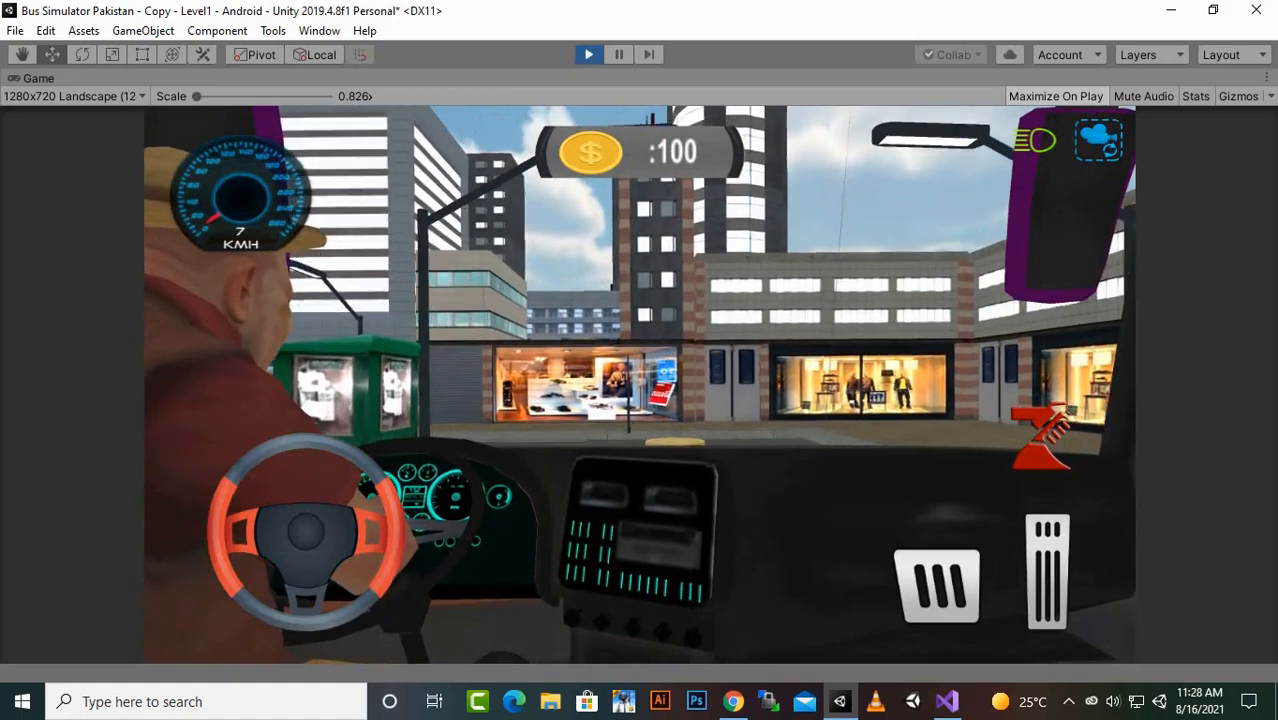
click(1047, 572)
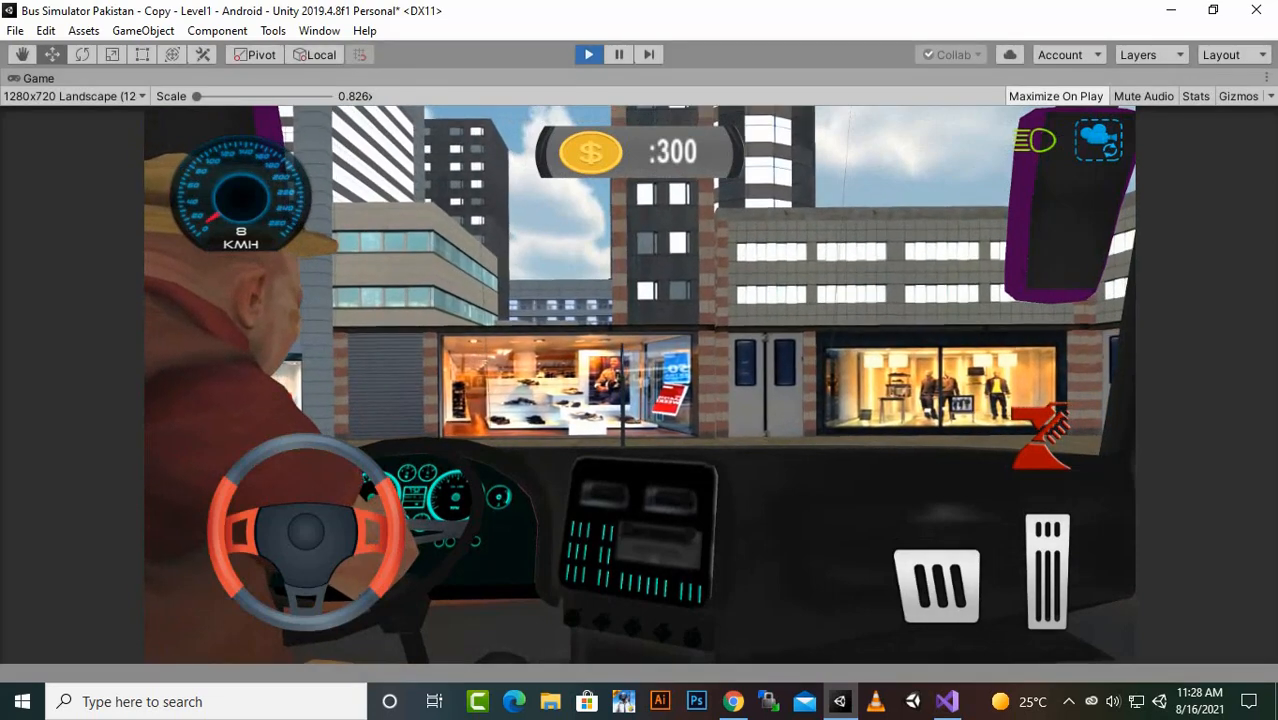
- Rerun Level1, switch to the driver's cabin camera and drive through a coin to test that the saved cash accumulates
key(ctrl+p)
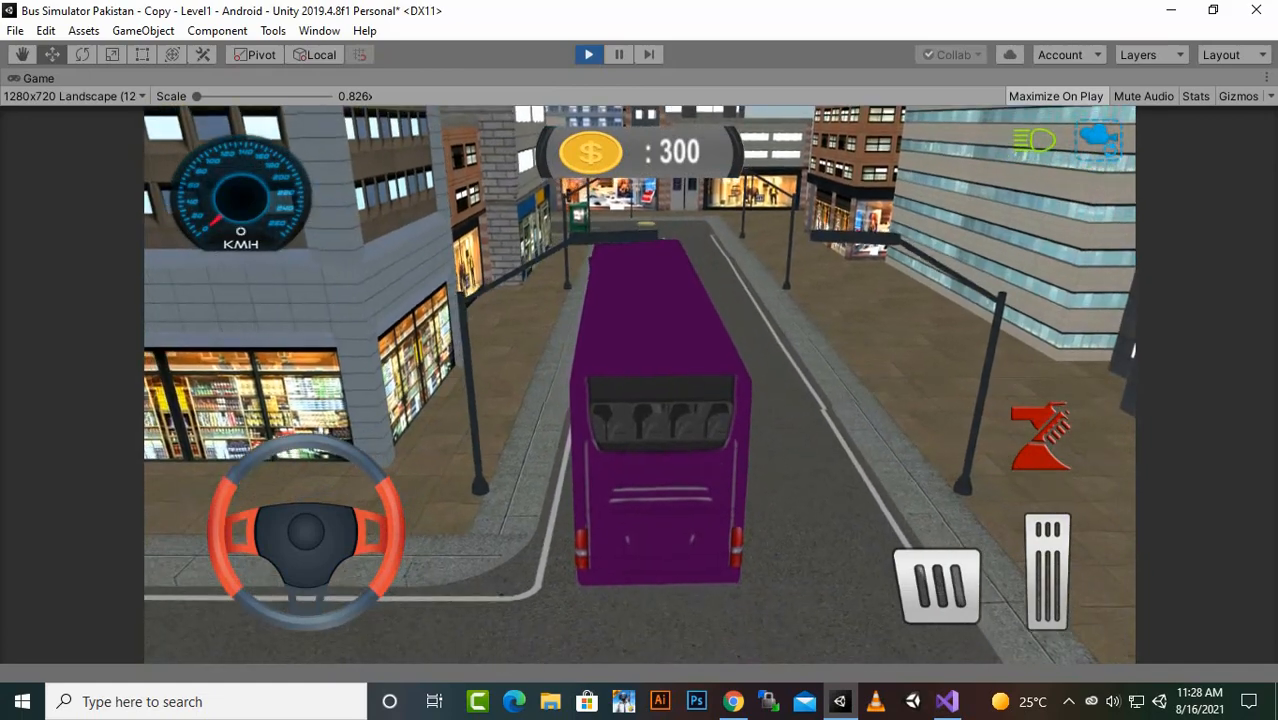
click(1098, 140)
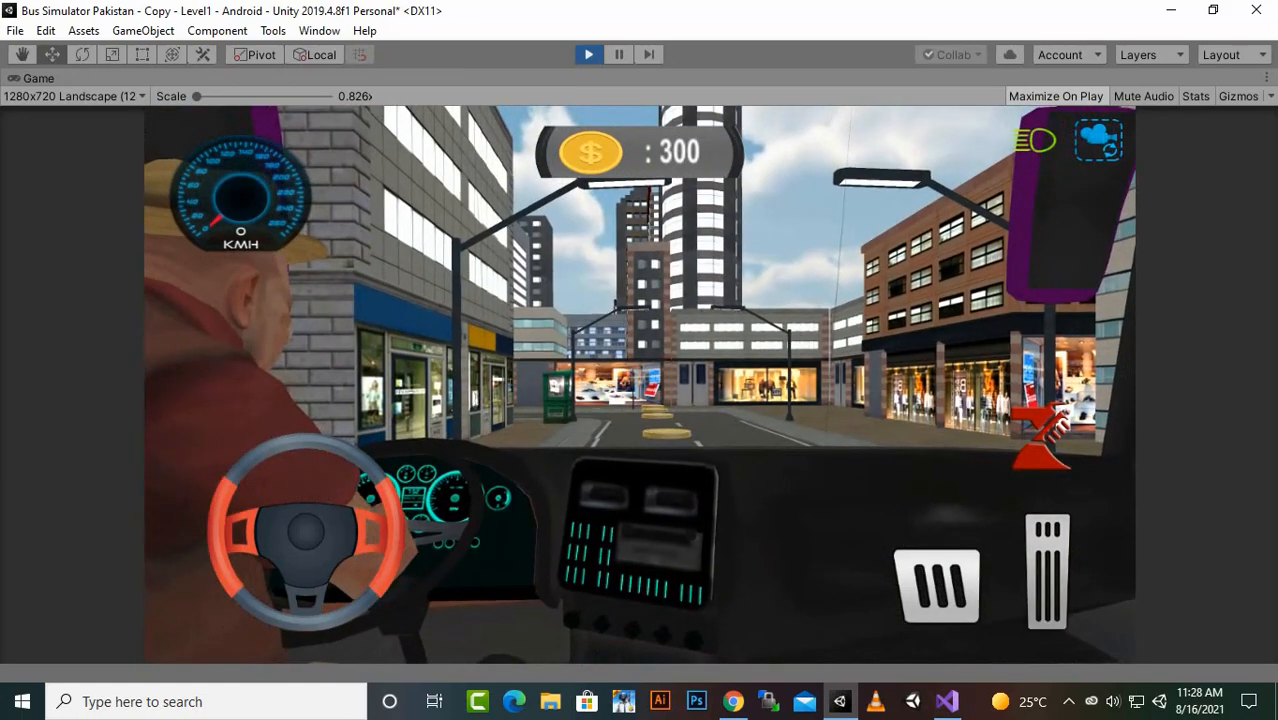
key(w)
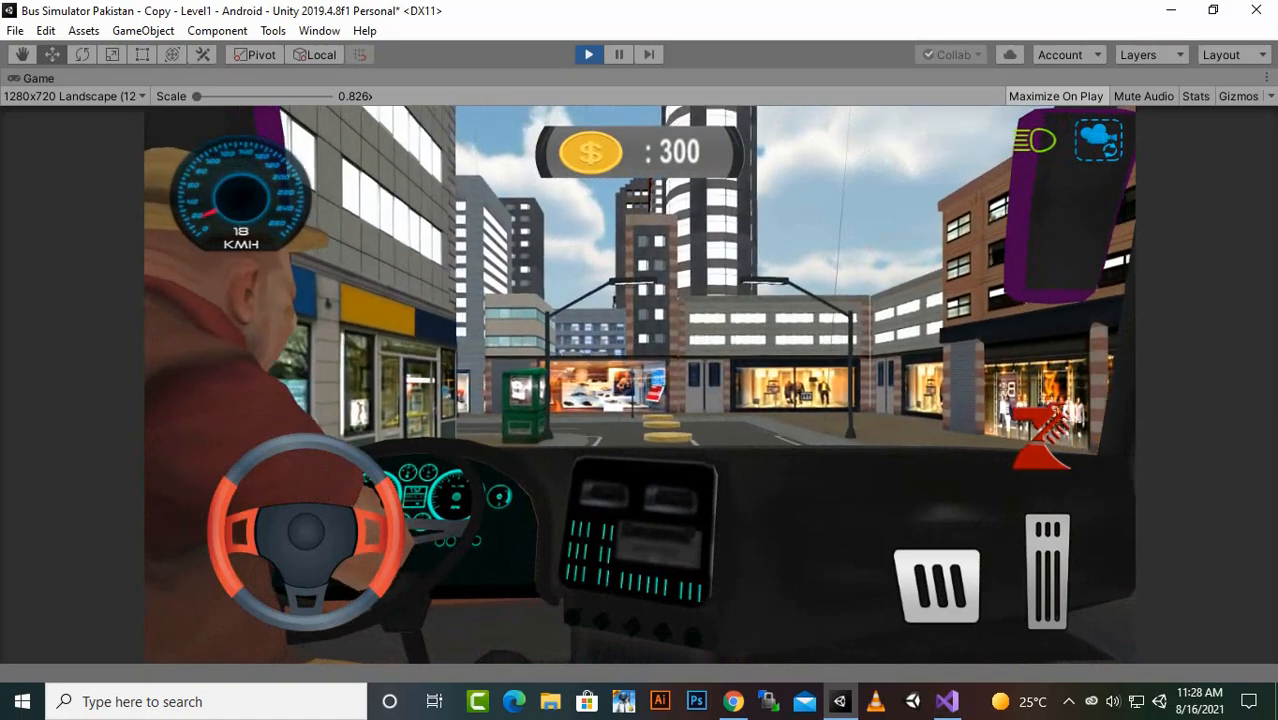
click(937, 586)
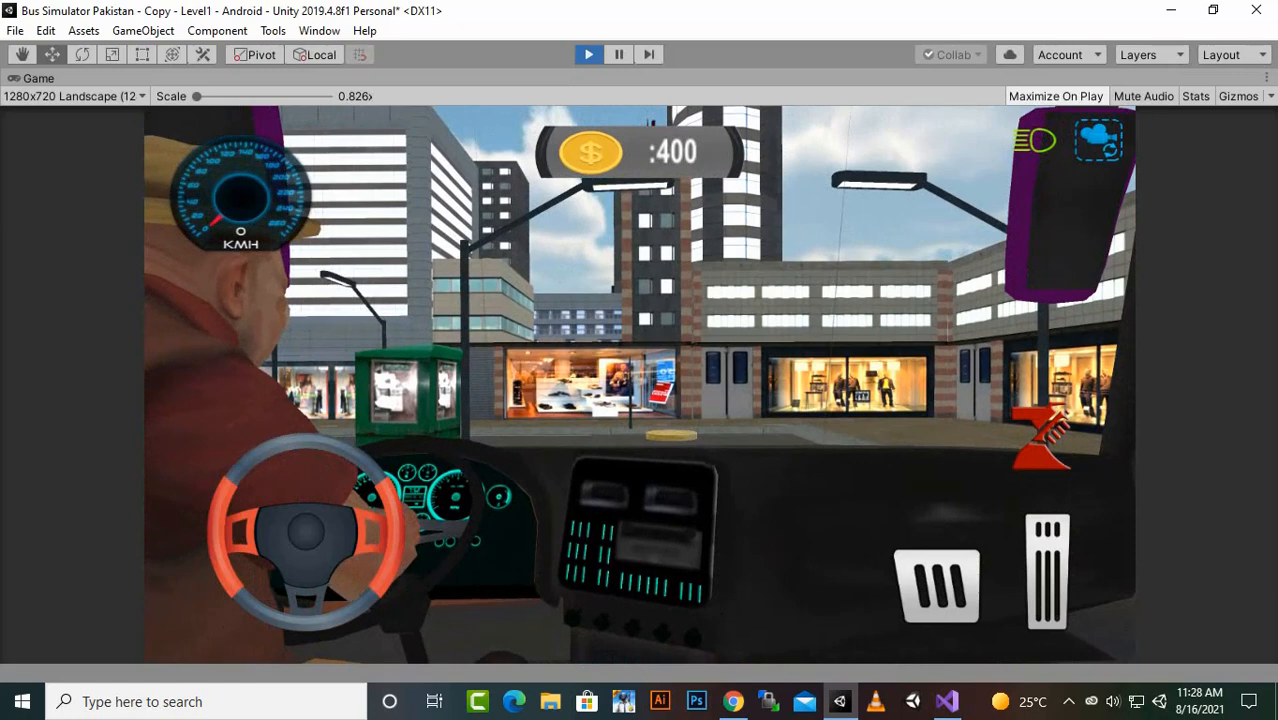
key(ctrl+p)
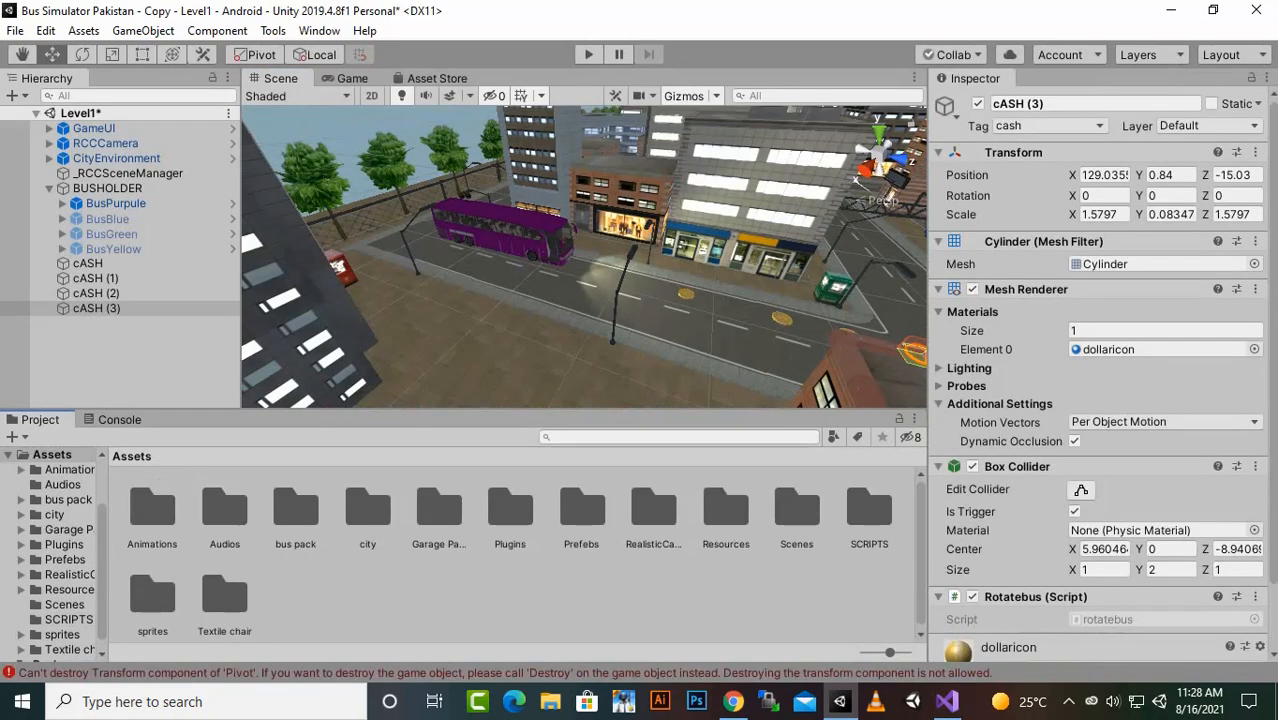
- Open the MainMenu scene from the Scenes folder, saving the changes to Level1
double_click(797, 510)
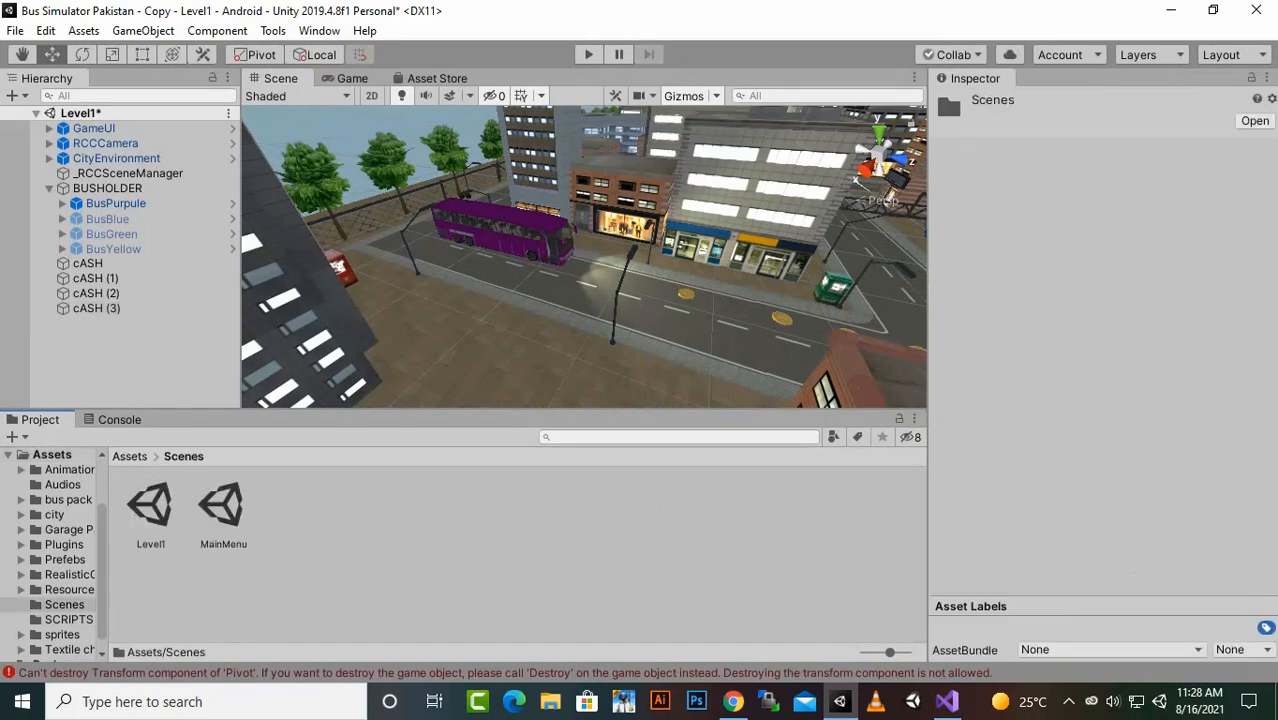
double_click(222, 506)
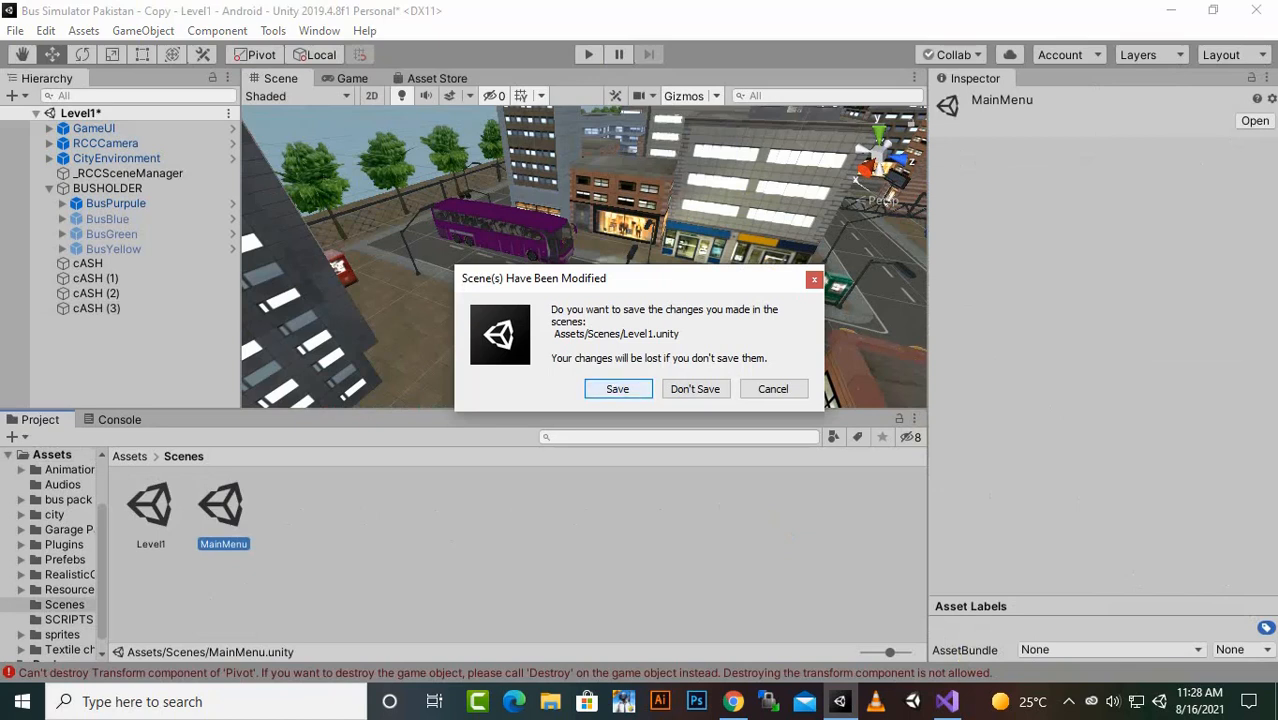
click(618, 389)
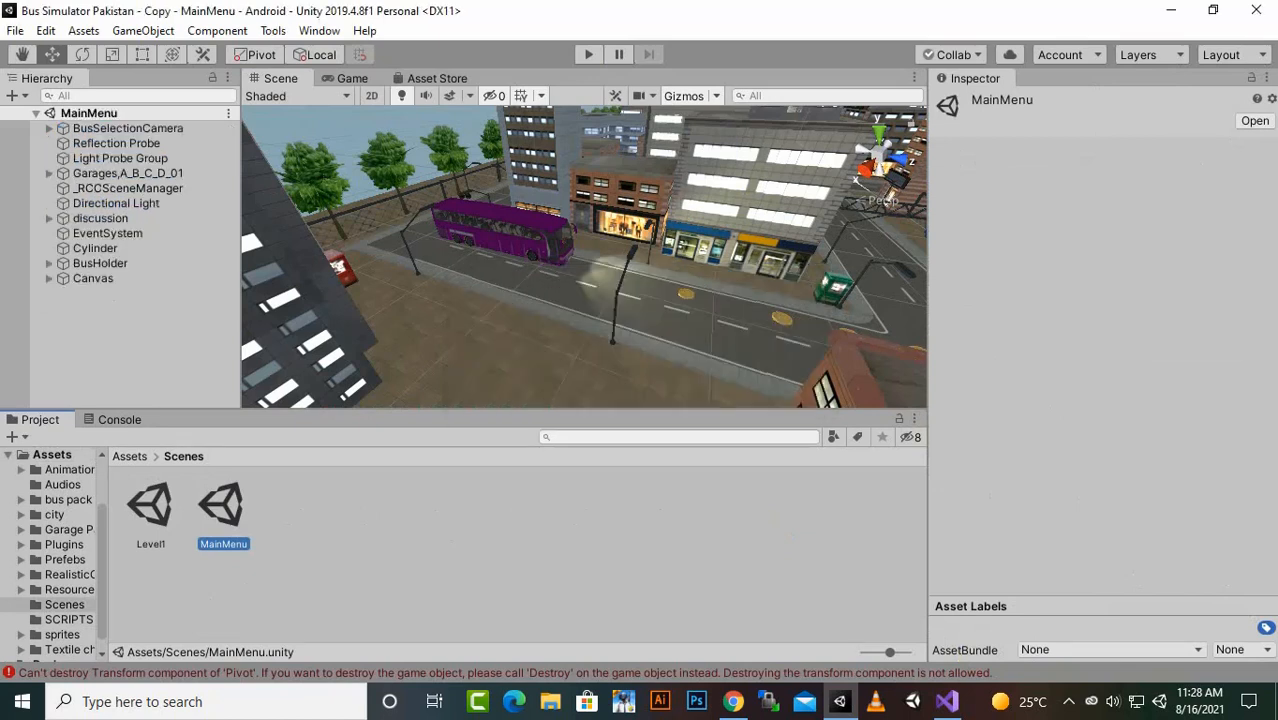
- Deactivate BusPurpule, BusGreen and BusYellow under BusHolder and run MainMenu with only BusBlue to check the cash counter
click(49, 263)
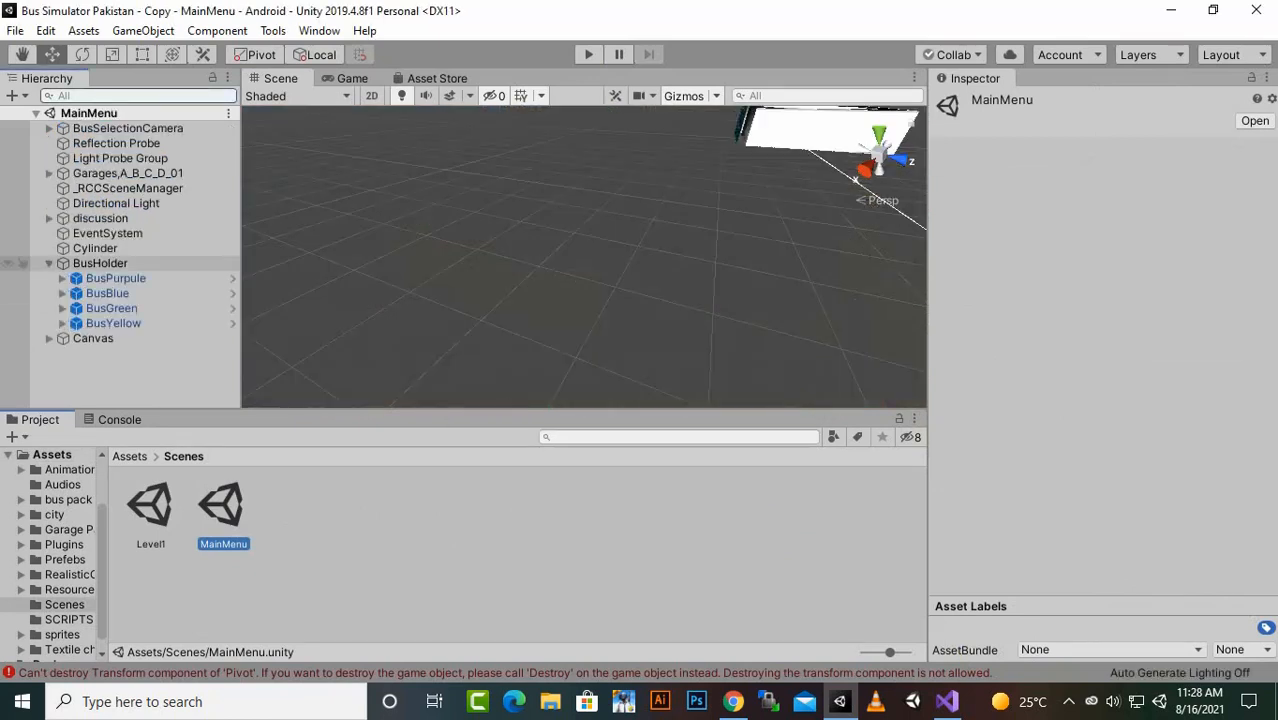
click(108, 294)
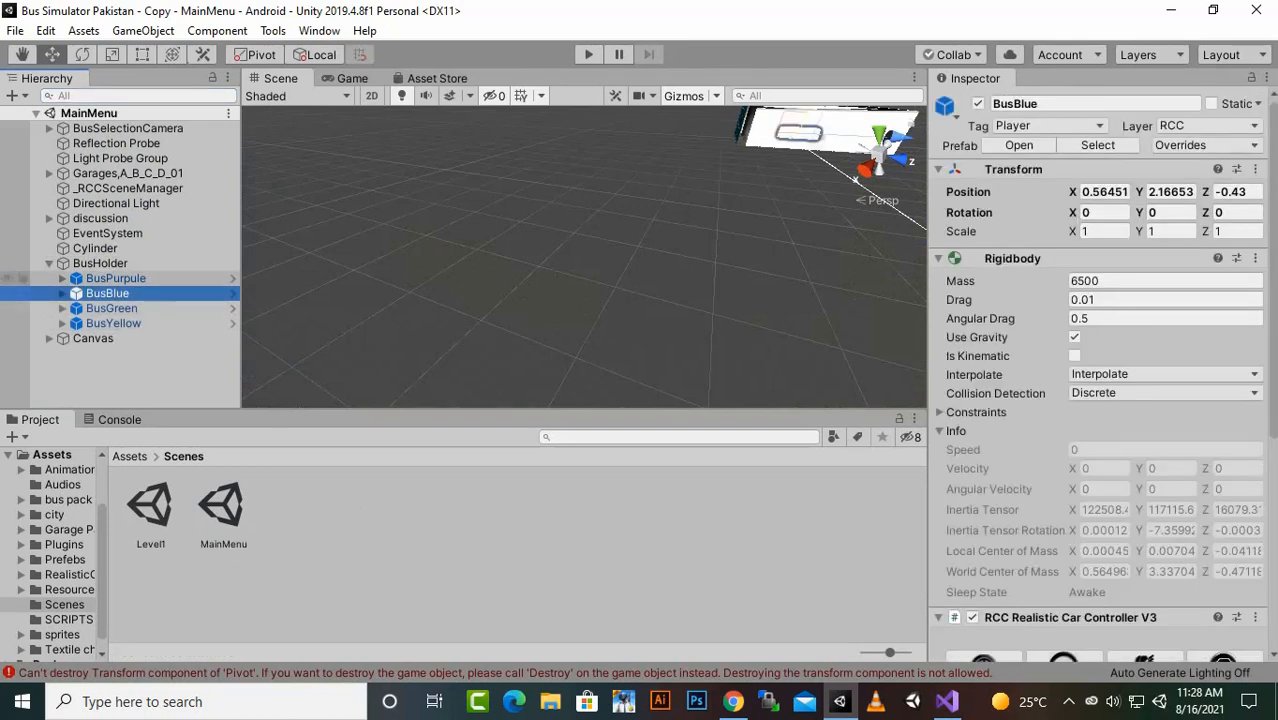
click(115, 279)
ctrl+click(113, 309)
ctrl+click(113, 324)
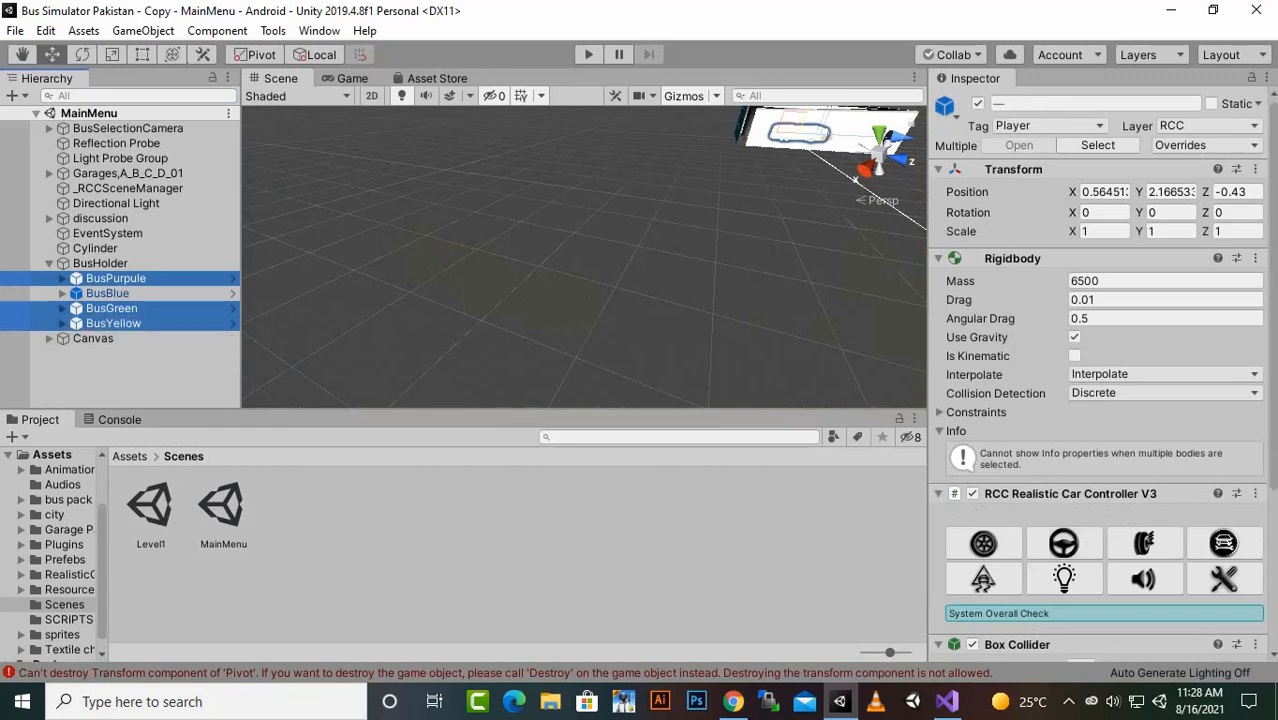
click(978, 103)
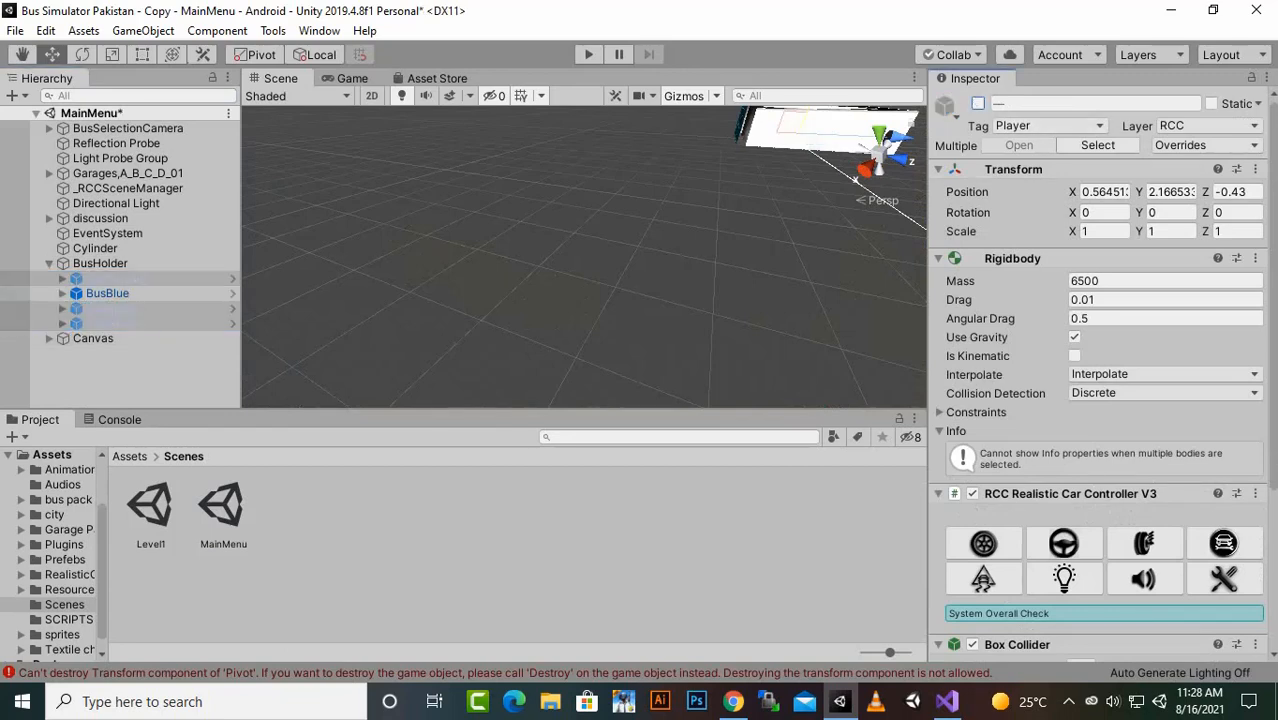
key(ctrl+p)
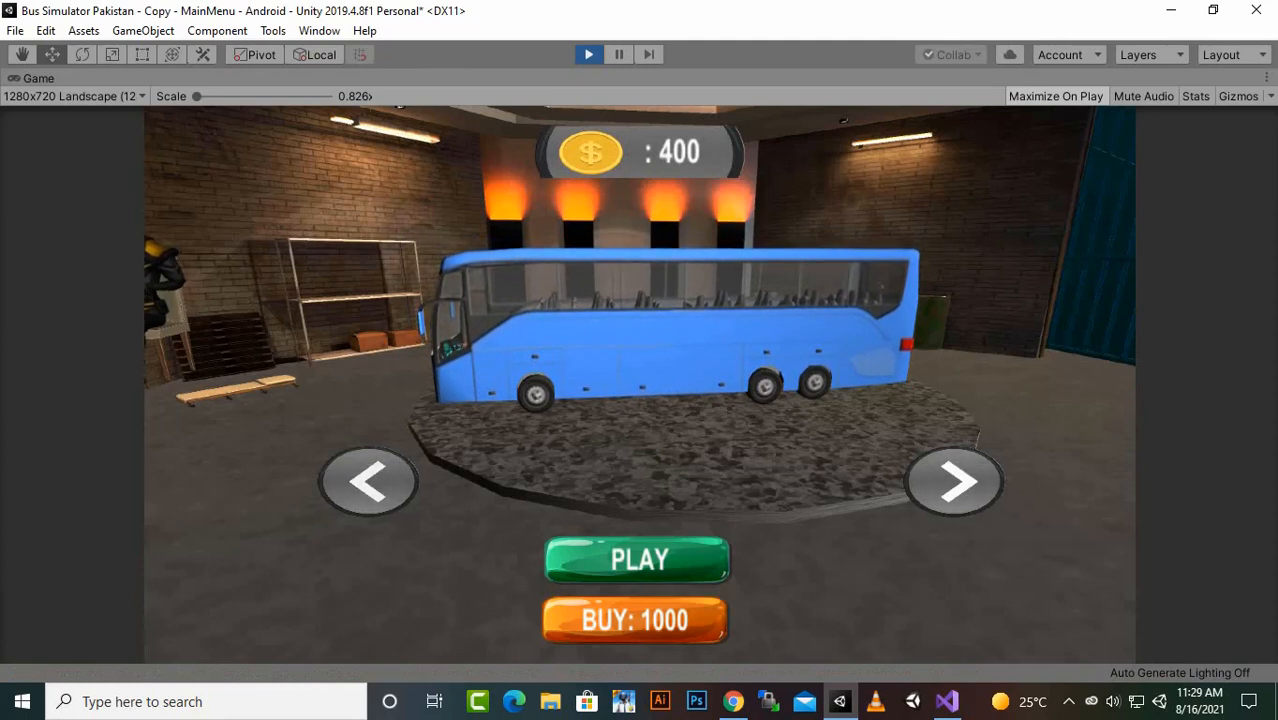
click(588, 55)
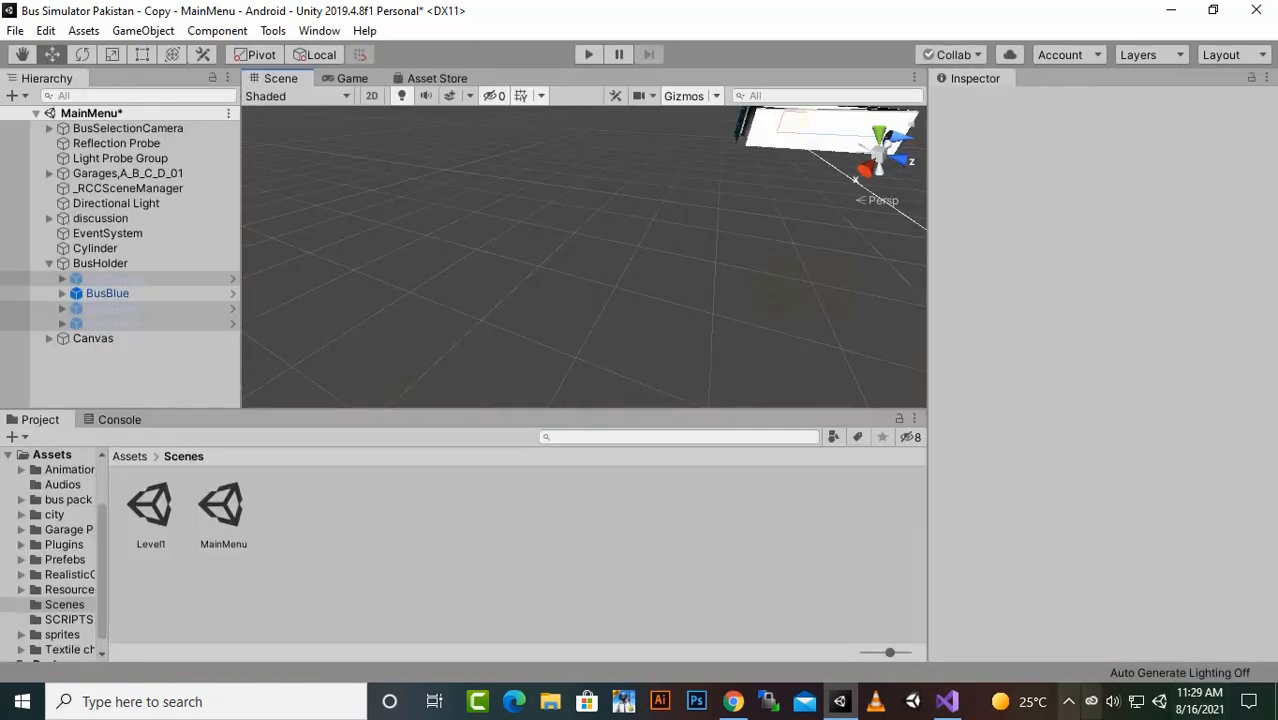
- Reactivate BusPurpule, BusGreen and BusYellow under BusHolder and save the MainMenu scene
click(1068, 702)
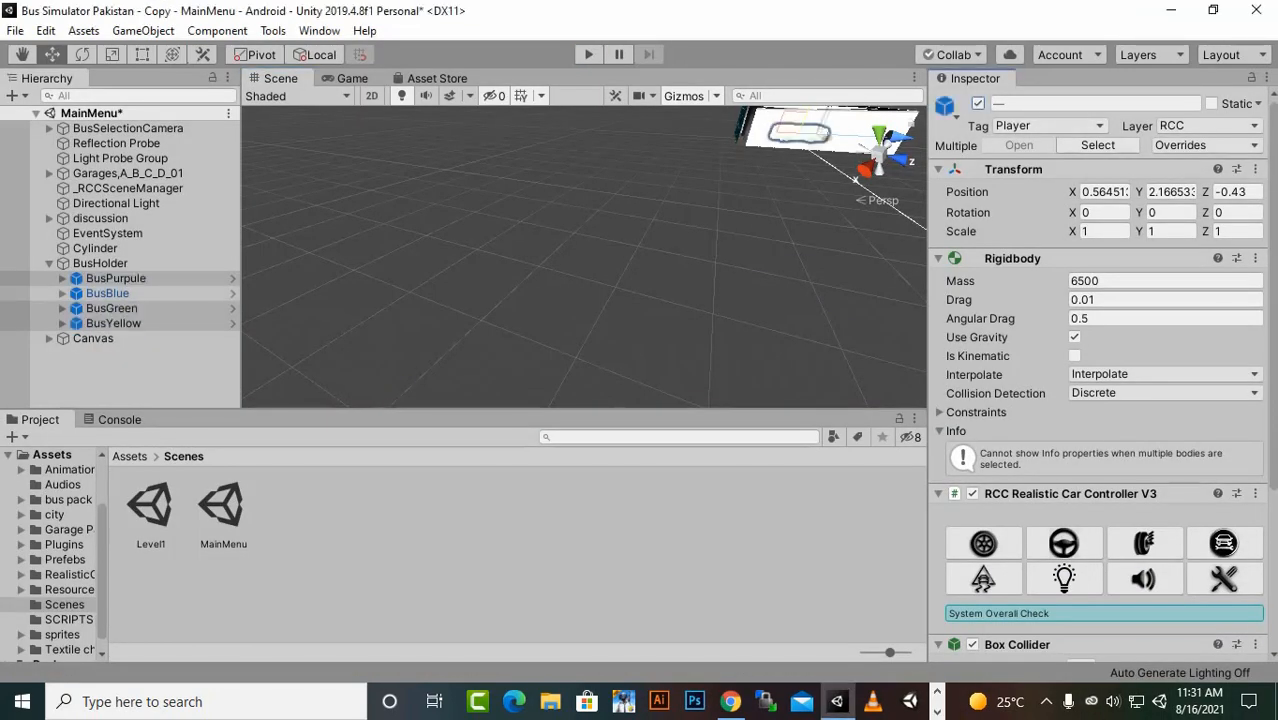
key(ctrl+s)
click(130, 374)
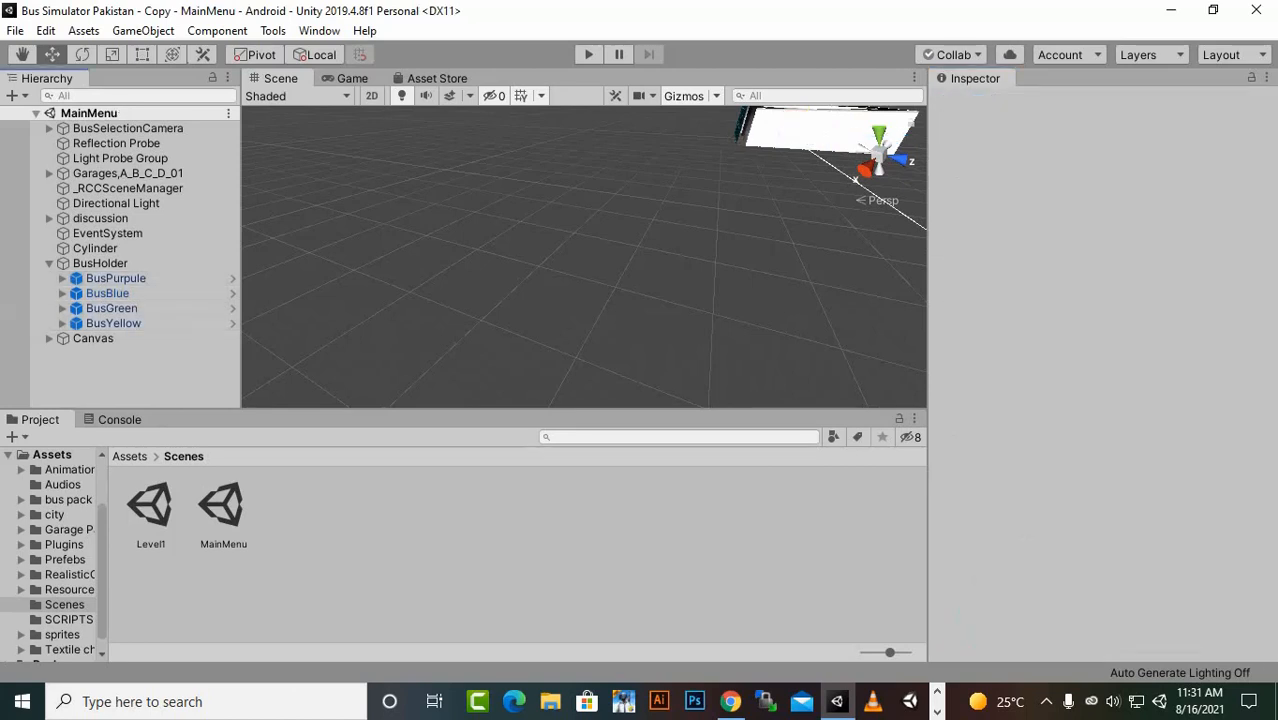
- In the Level1 scene, activate BusBlue, BusGreen and BusYellow under BUSHOLDER and save the scene
click(151, 507)
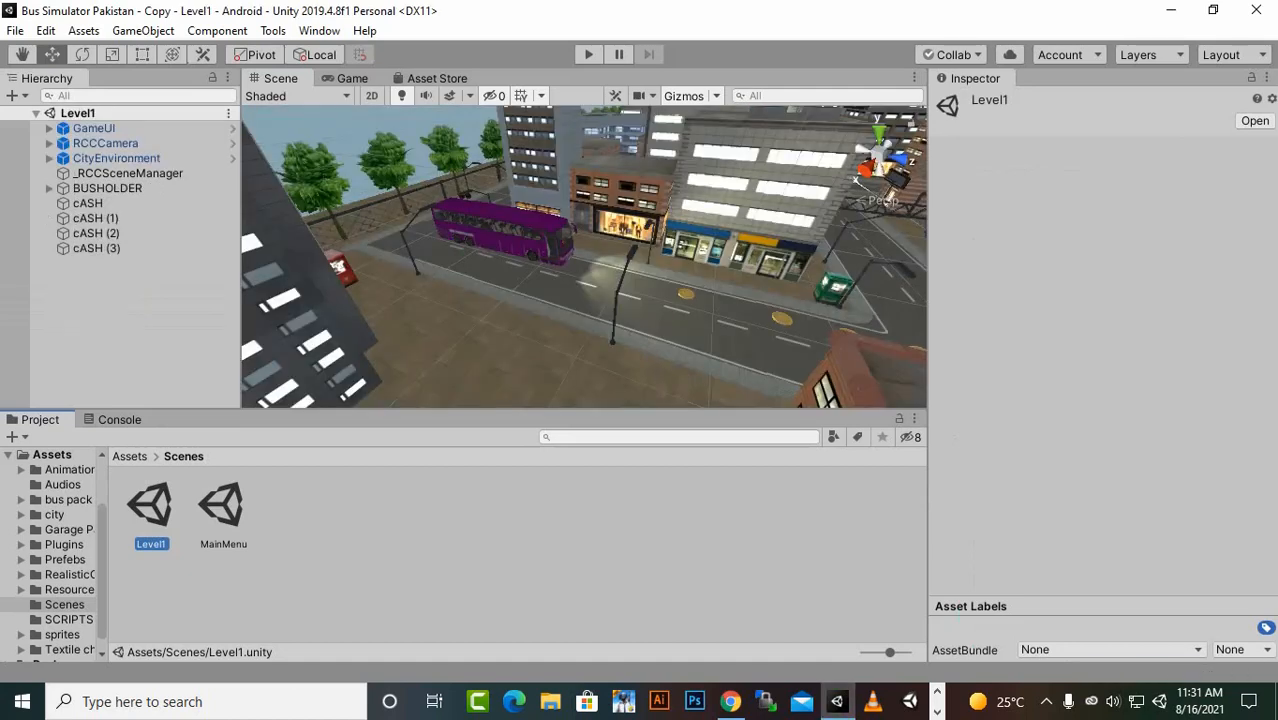
click(49, 188)
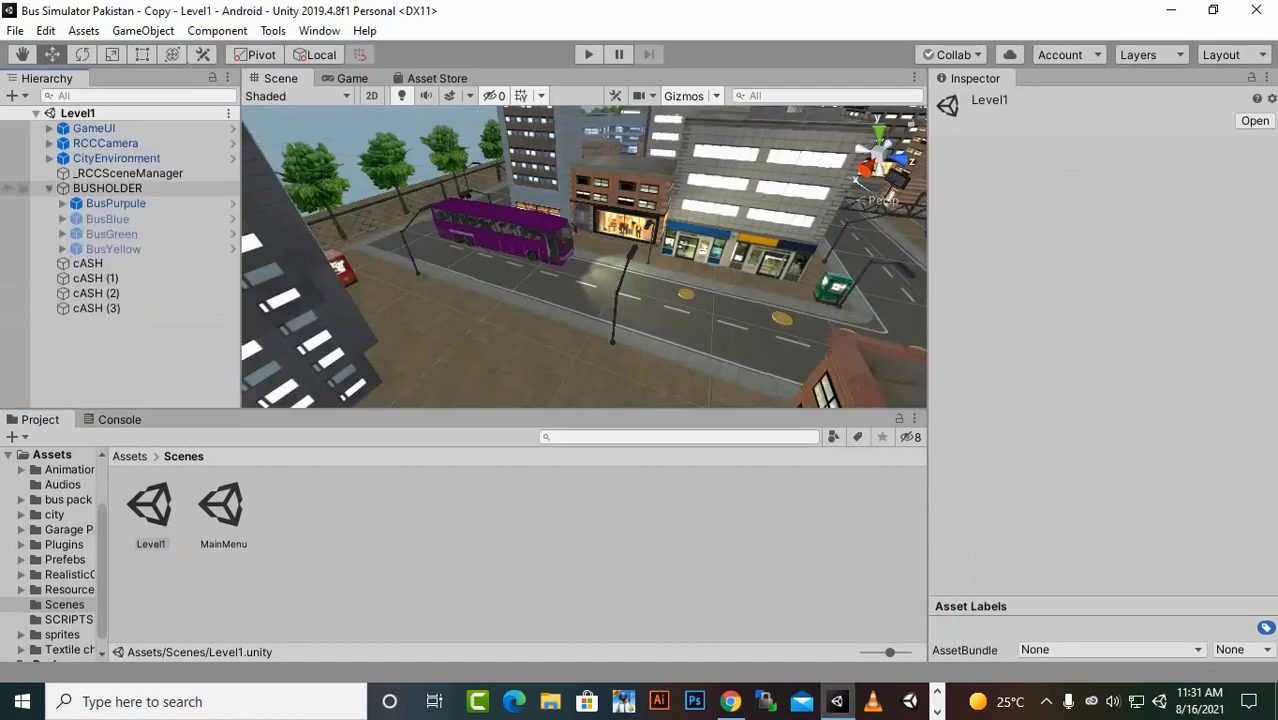
click(108, 219)
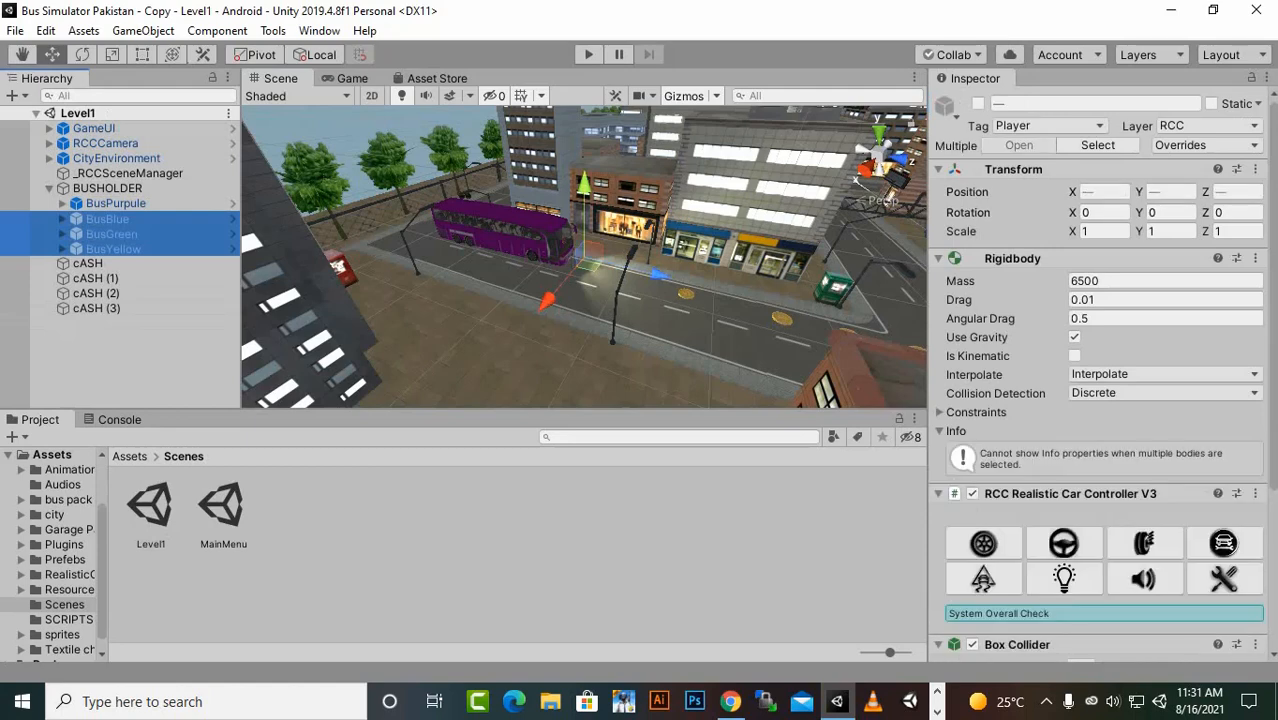
click(977, 103)
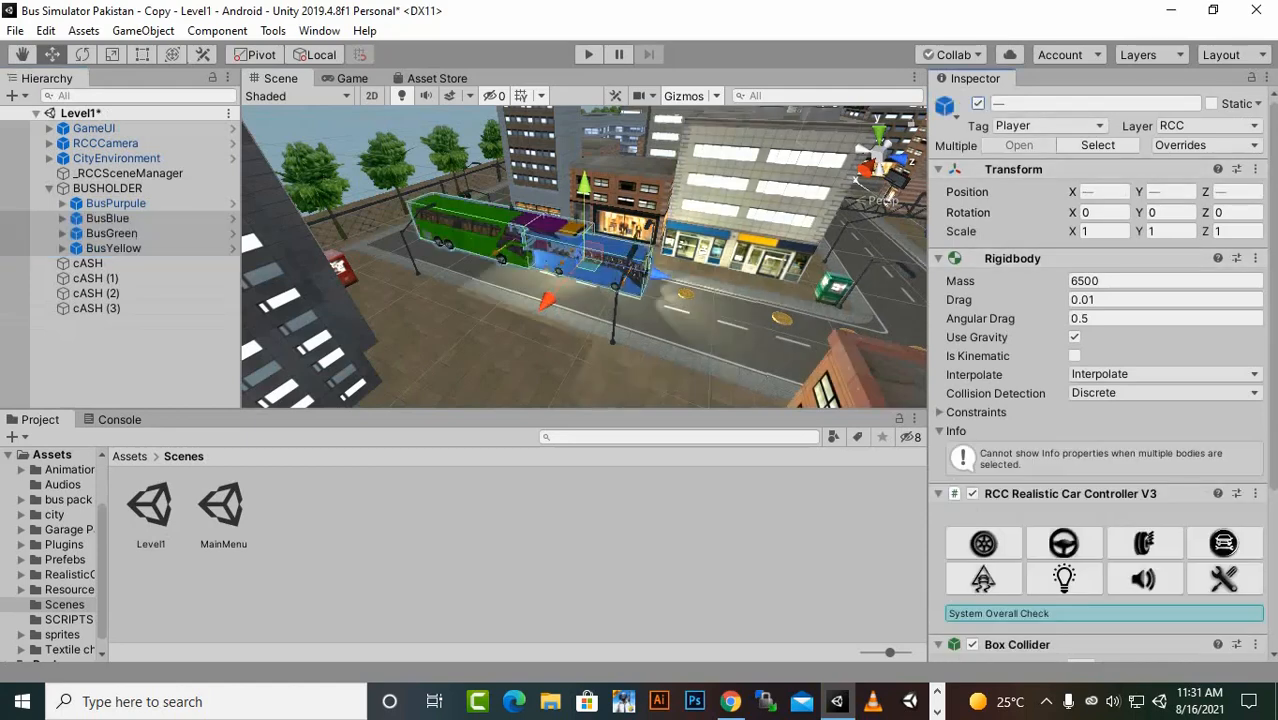
key(ctrl+s)
- Create a C# script named ShopManager in the SCRIPTS folder and open it in Visual Studio
click(129, 456)
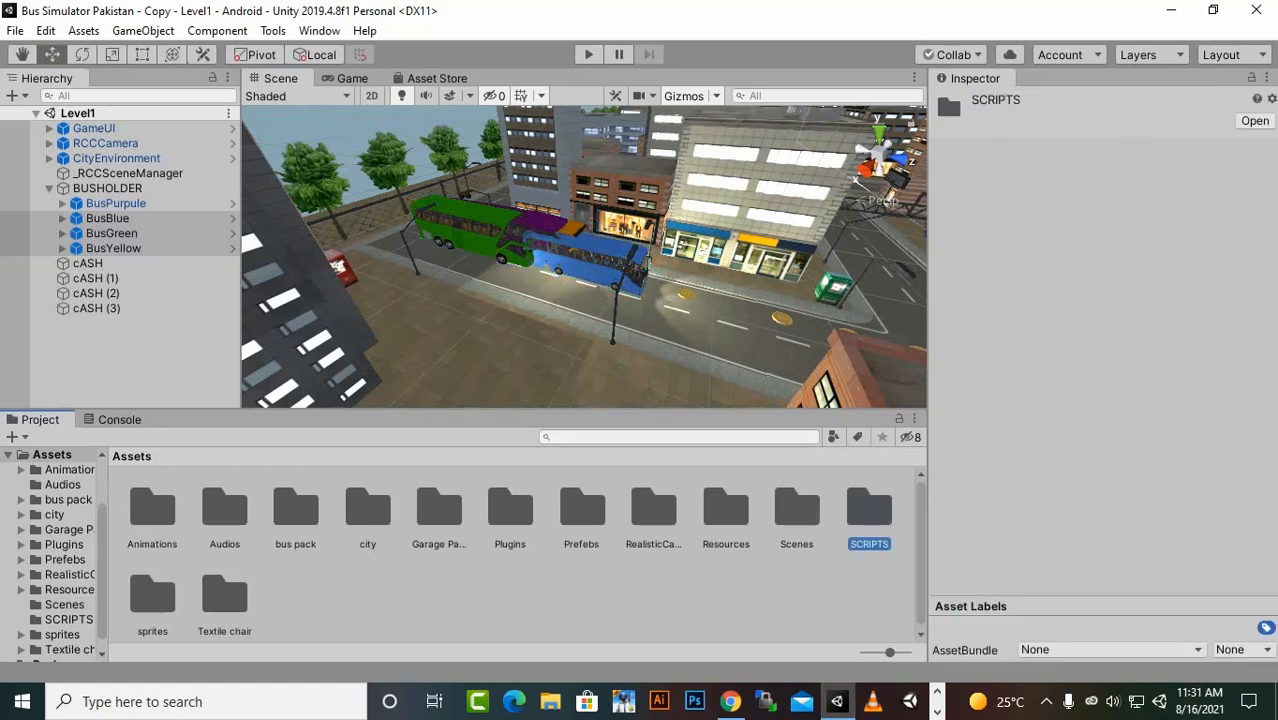
double_click(869, 510)
right_click(495, 577)
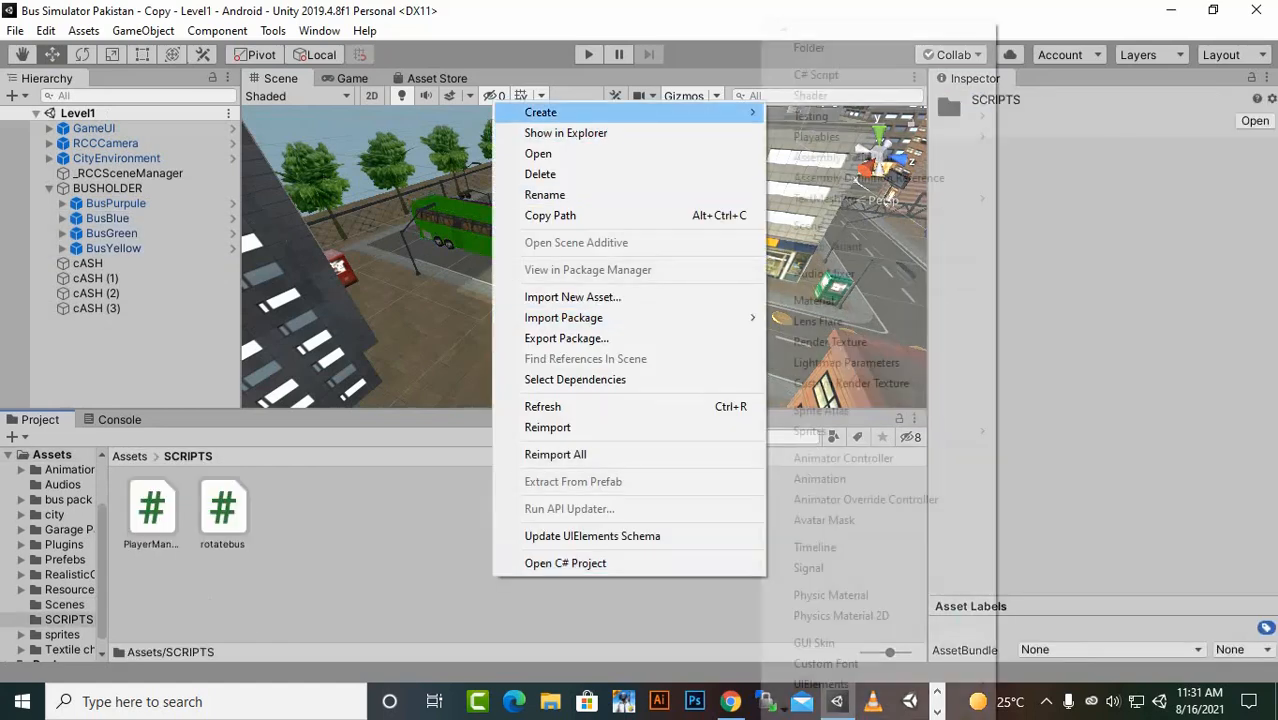
mouse_move(540, 112)
click(835, 73)
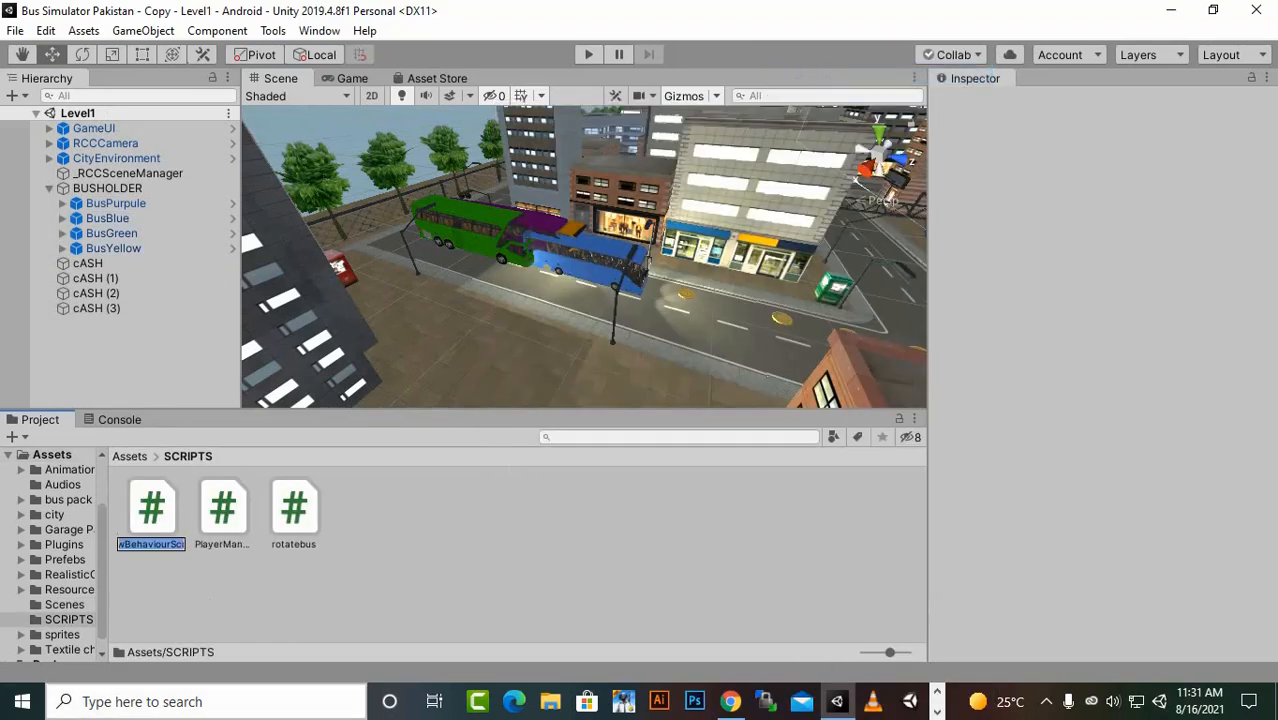
text(Sh)
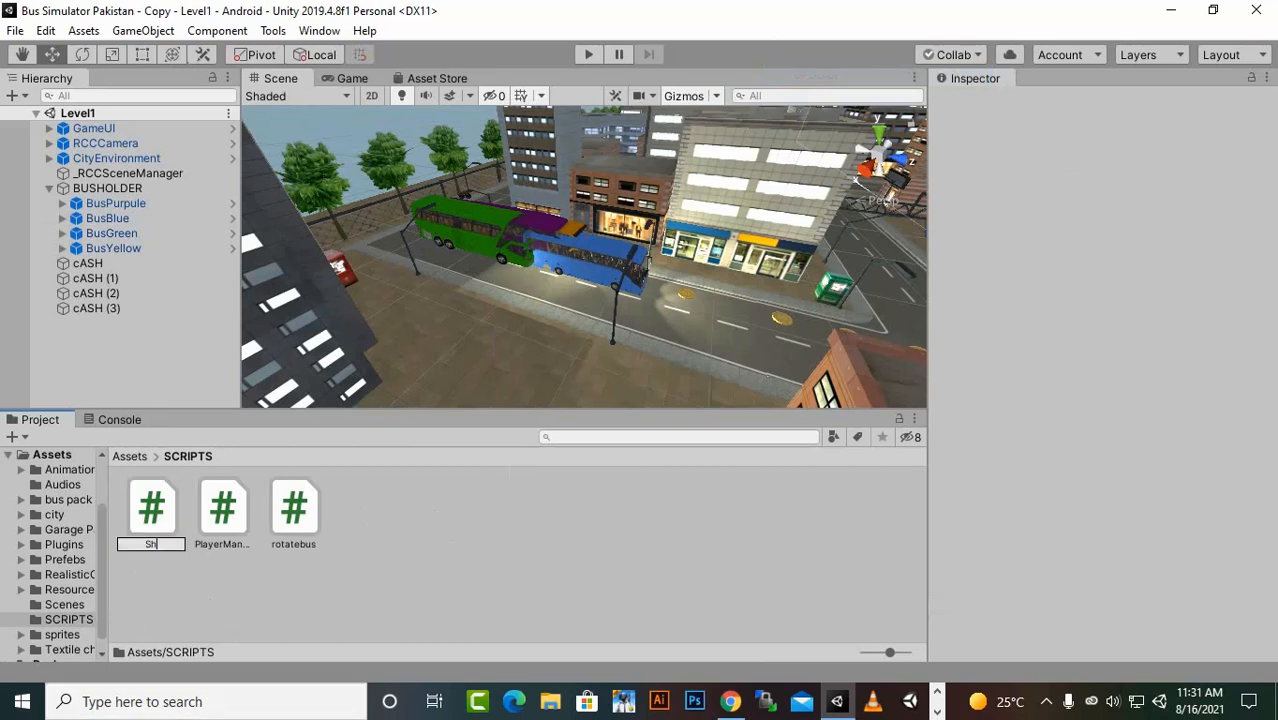
text(opManager)
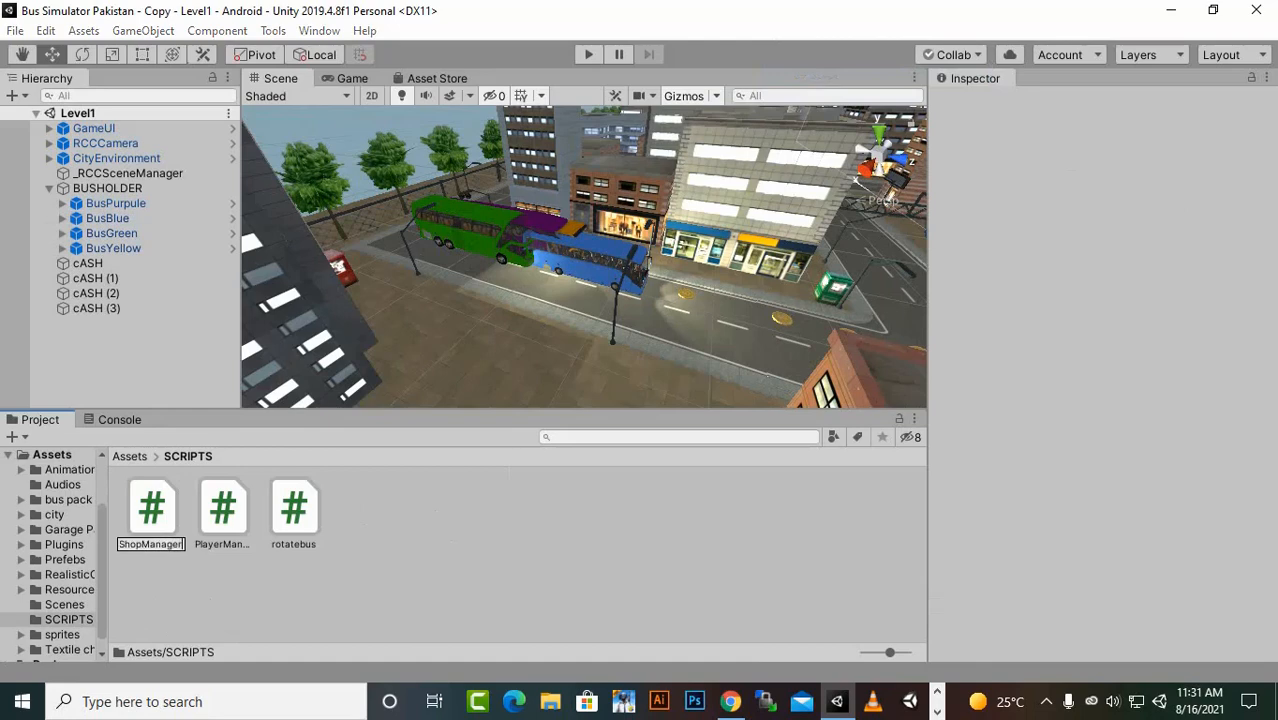
key(Return)
double_click(294, 508)
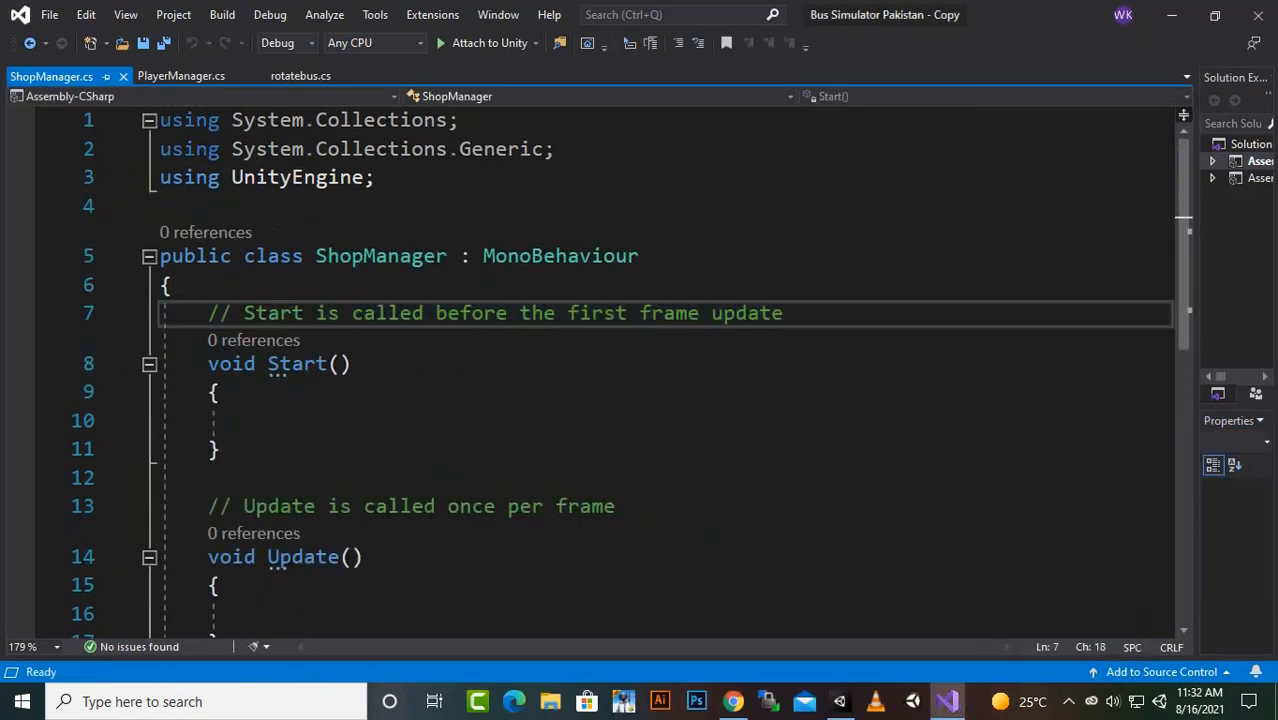
- Replace the comment above Start in the ShopManager class with the beginning of a public int field declaration
drag(208, 313, 786, 313)
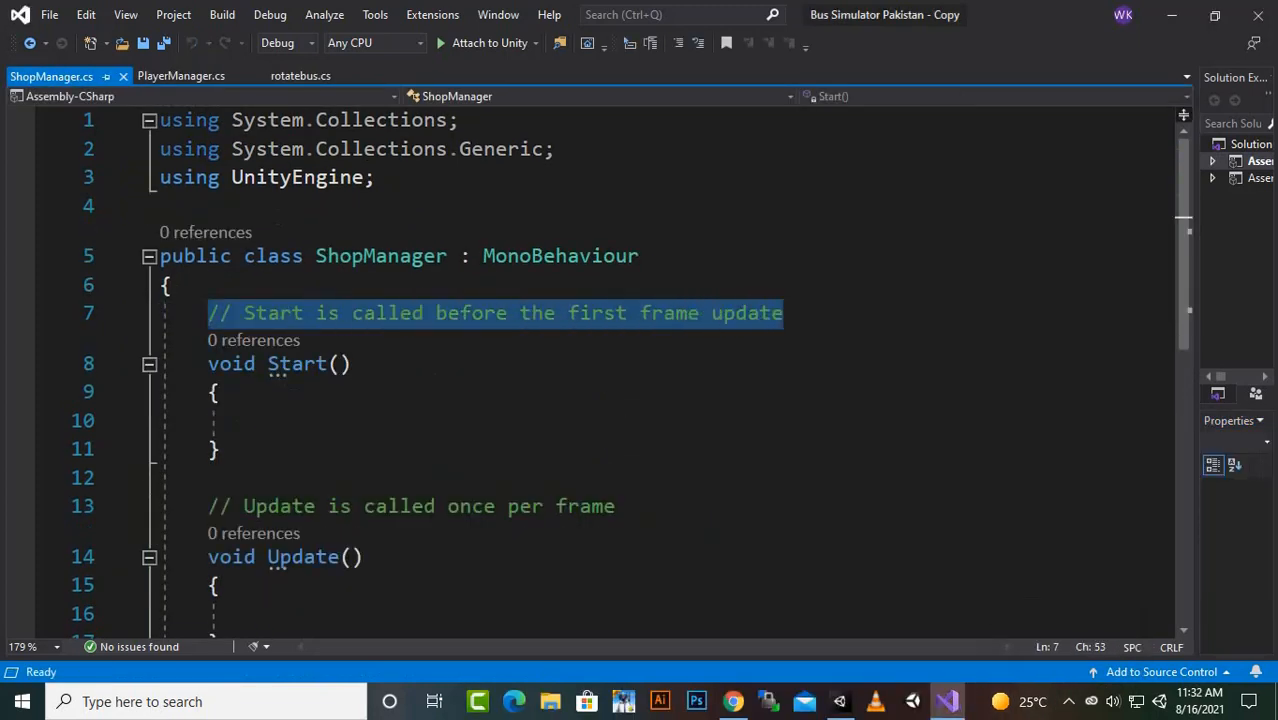
text(p)
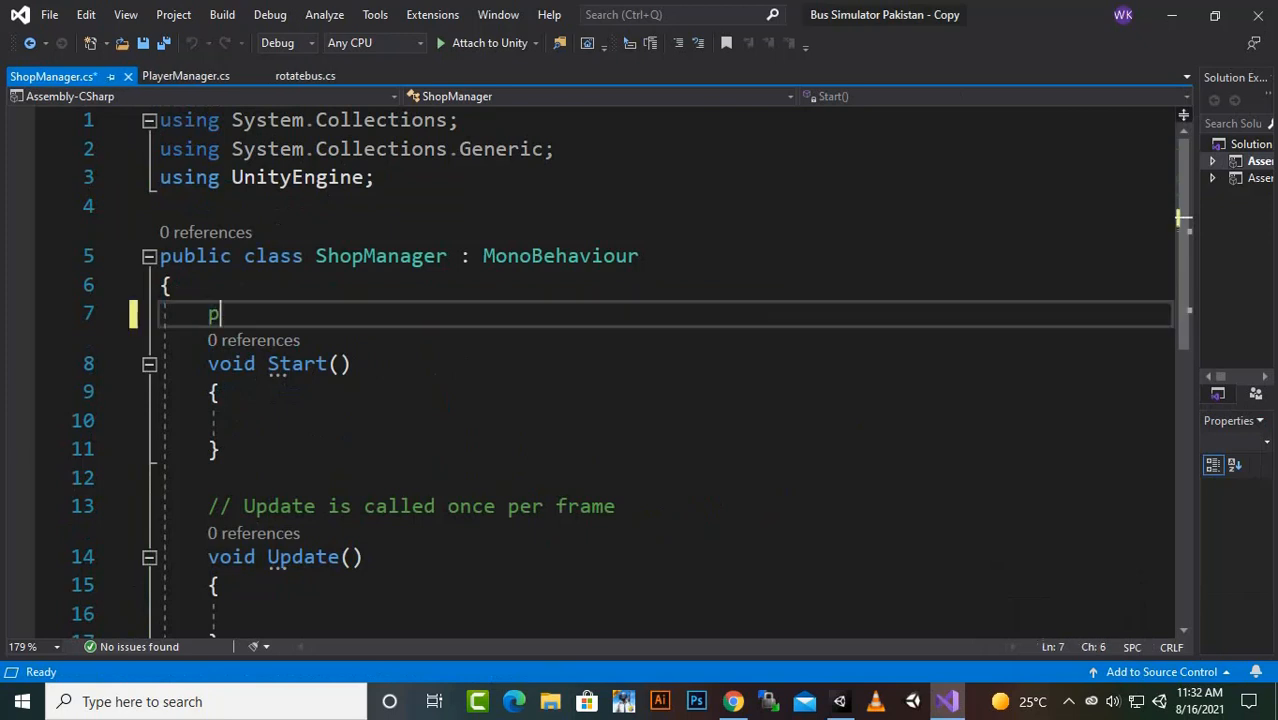
text(ublic int)
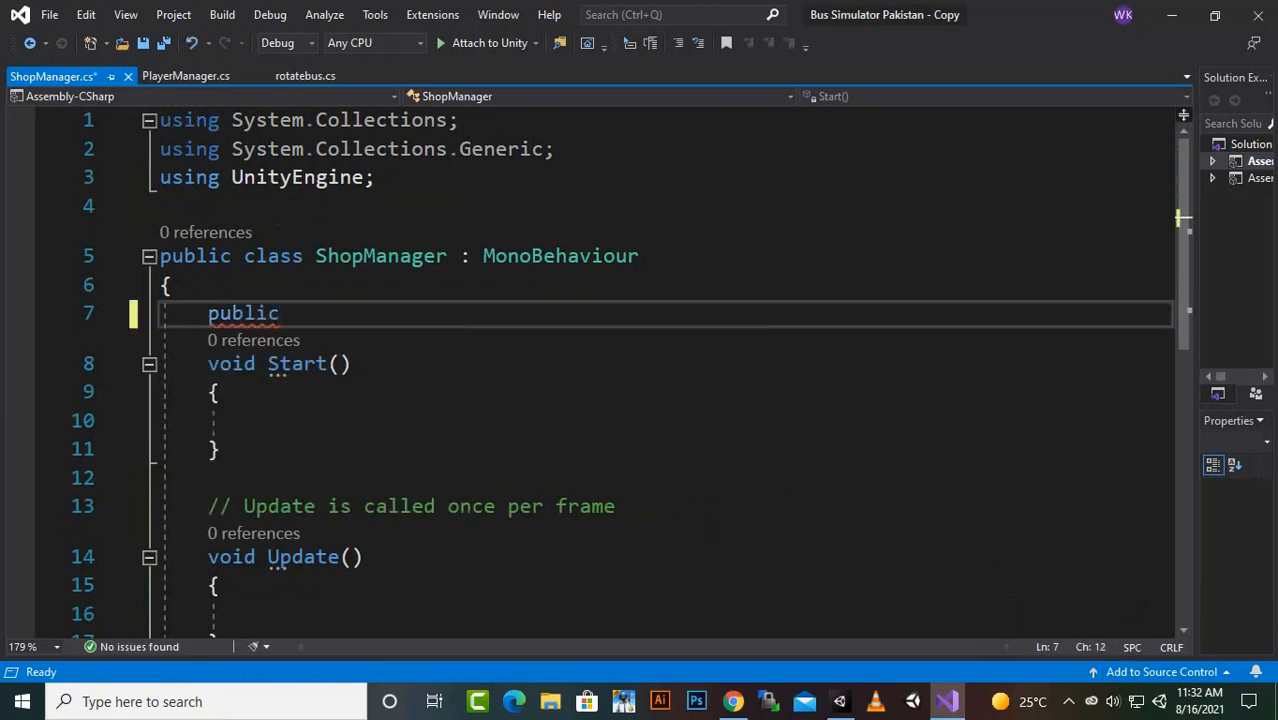
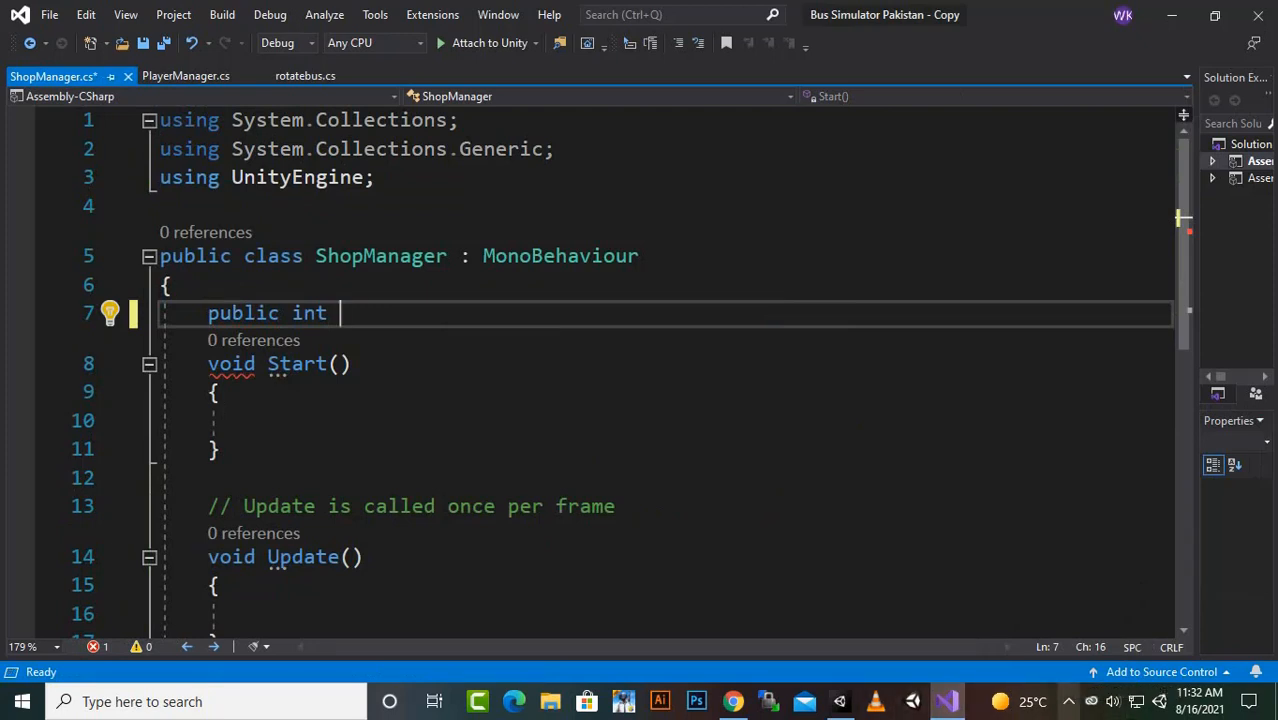
click(1068, 701)
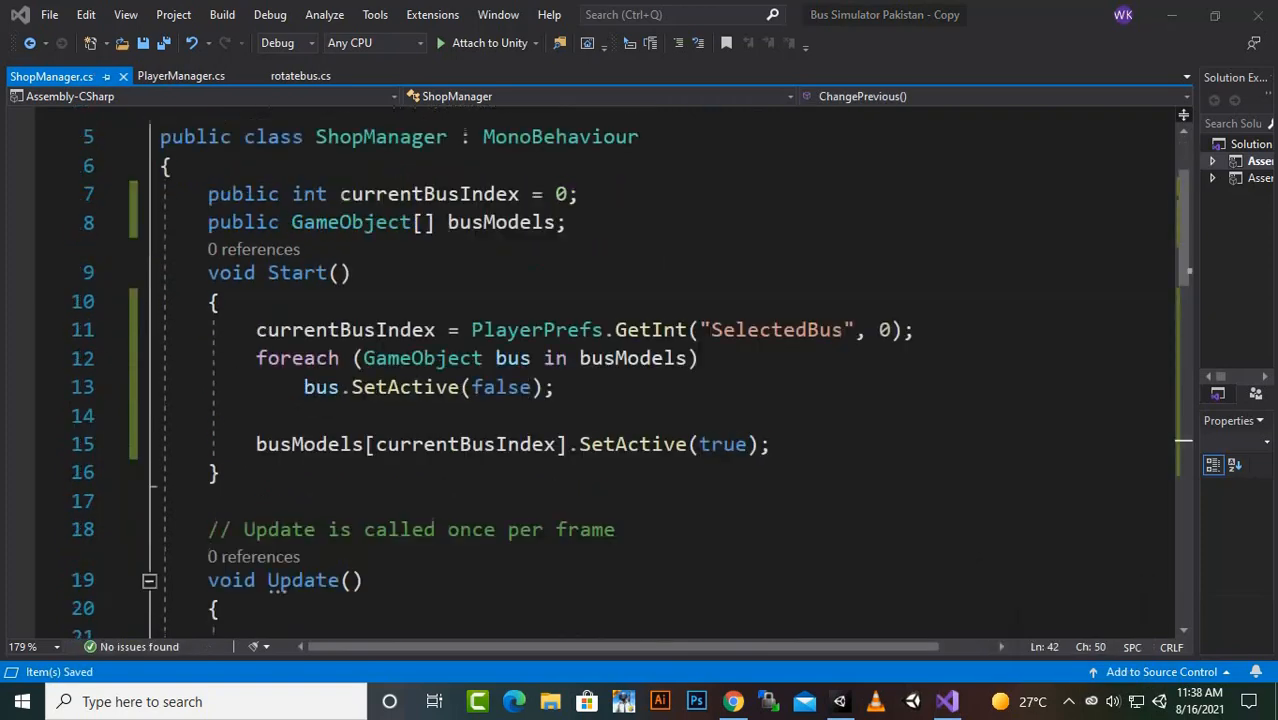
- Review the currentBusIndex and busModels fields and the line in Start that loads the saved SelectedBus value from PlayerPrefs
scroll(660, 380, up, 2)
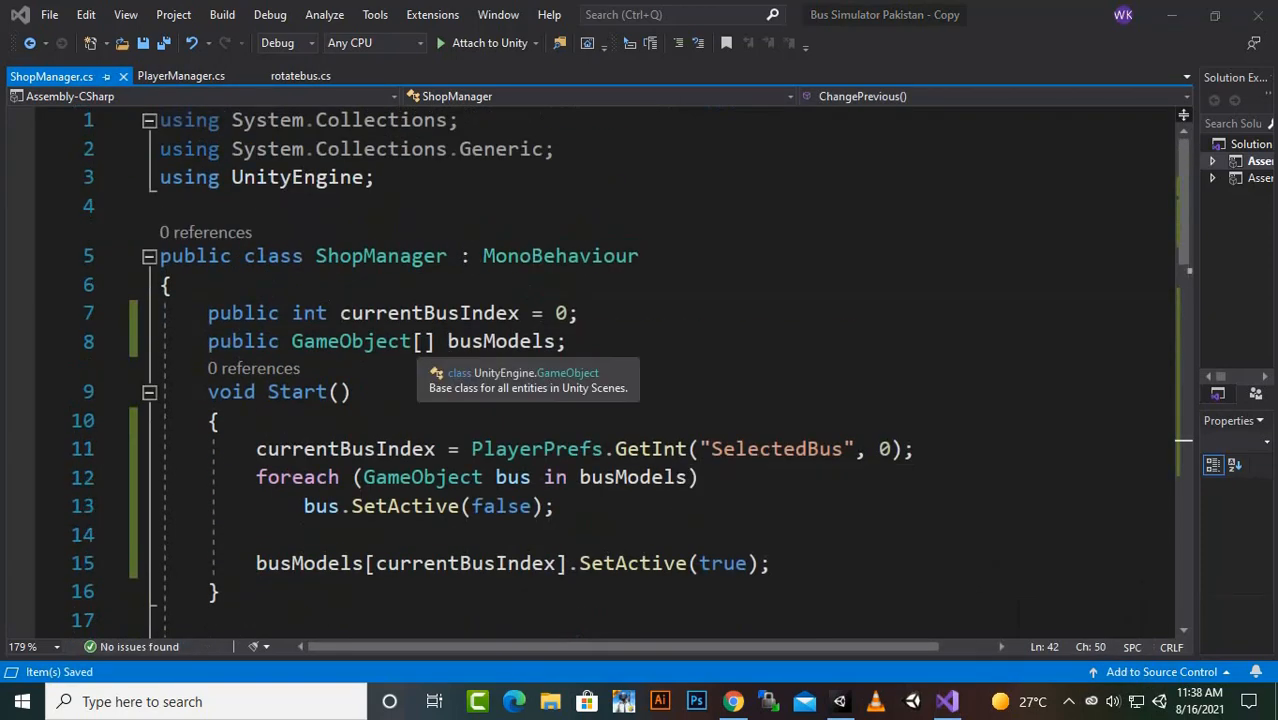
click(423, 313)
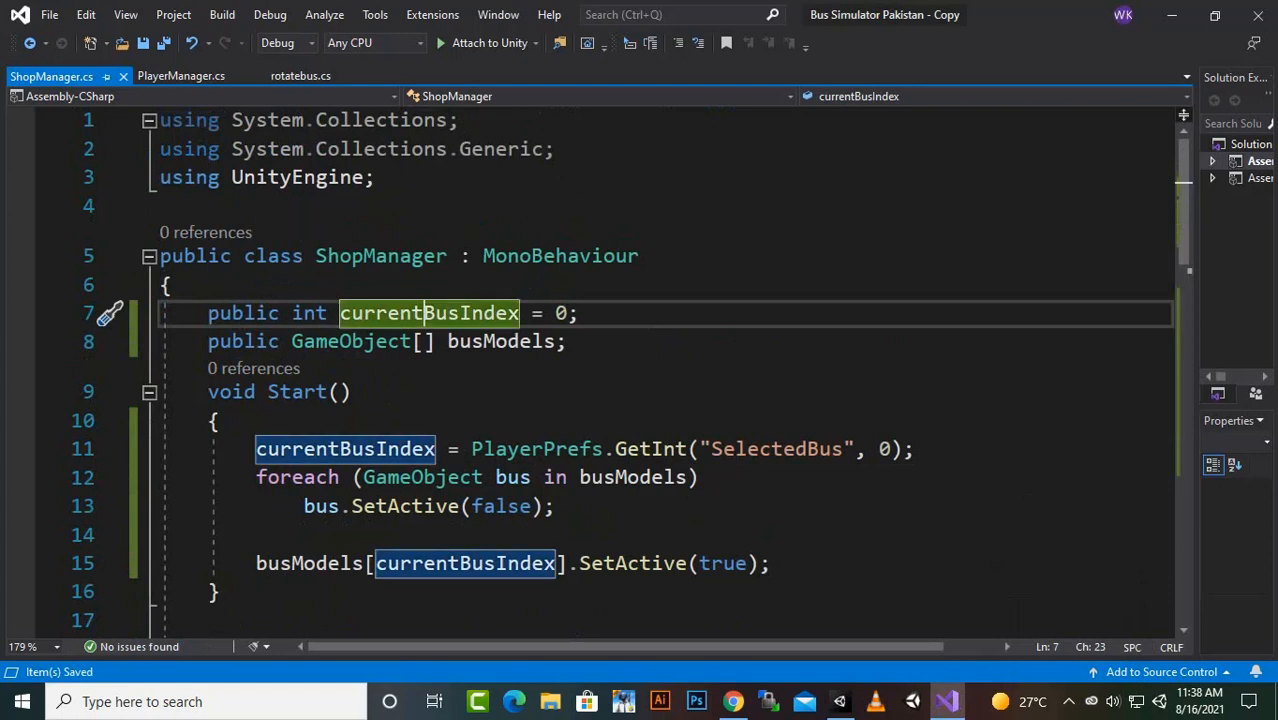
click(352, 342)
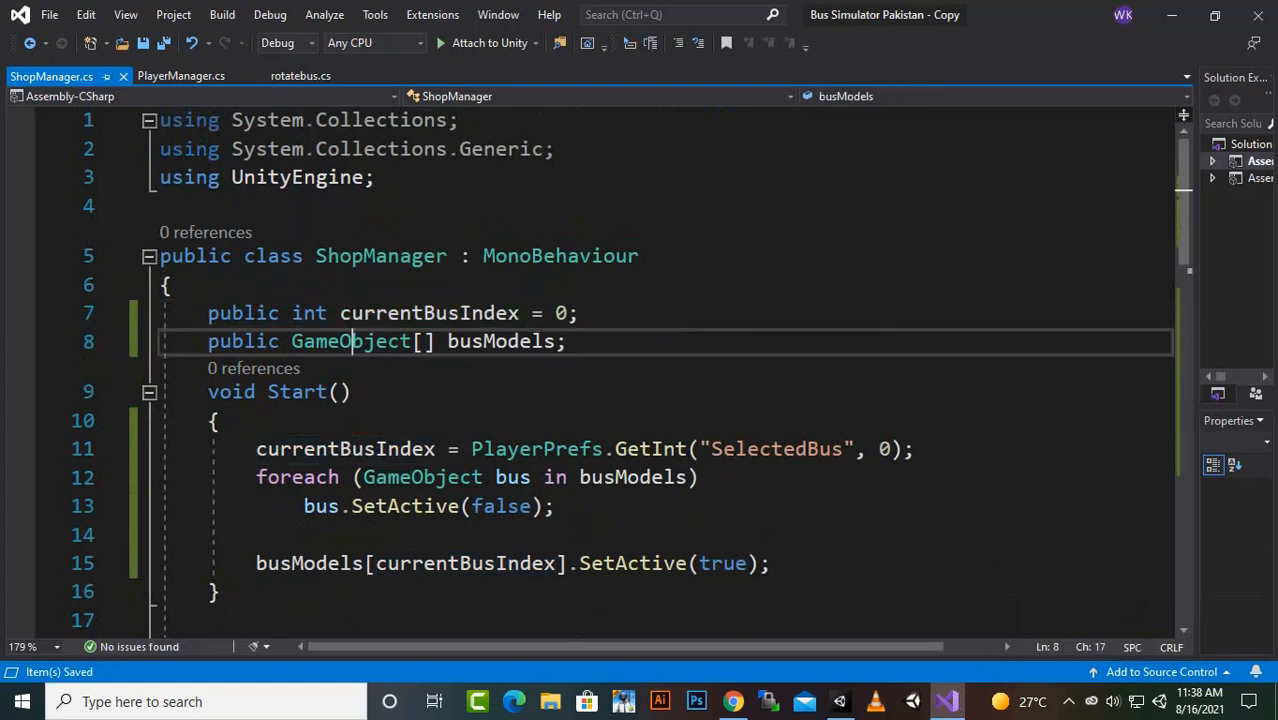
click(484, 342)
scroll(640, 370, down, 2)
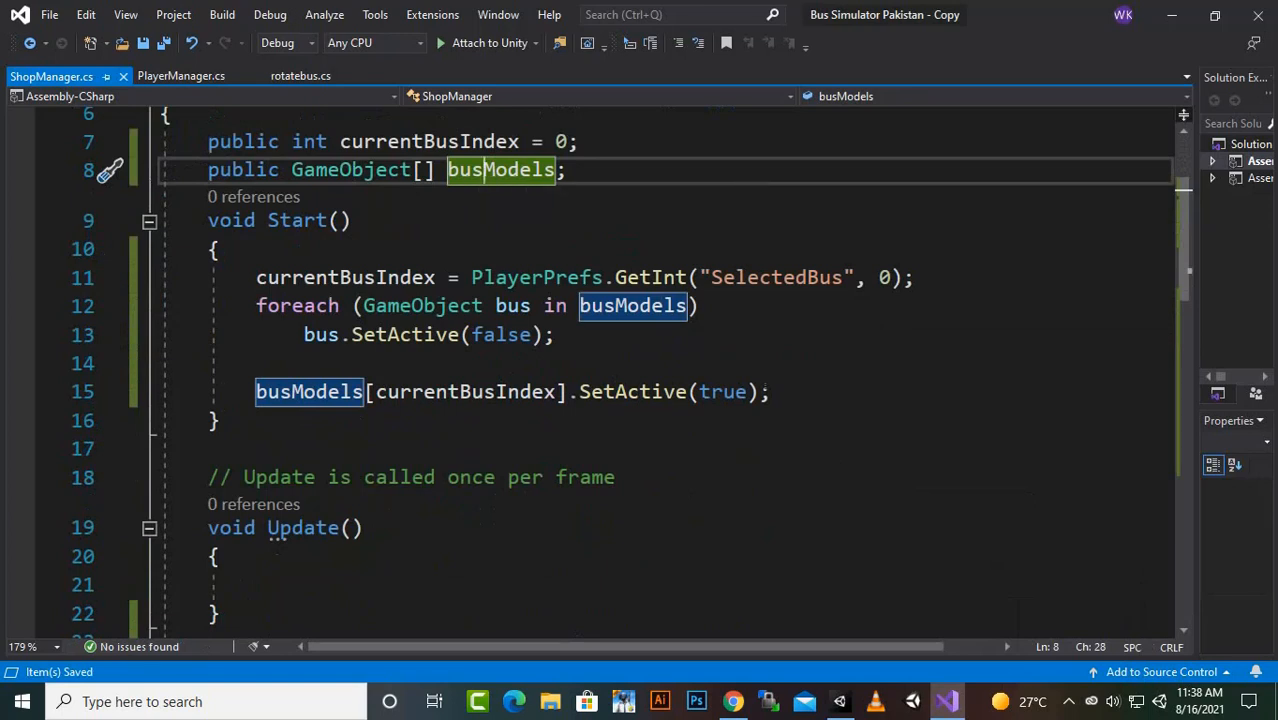
click(377, 277)
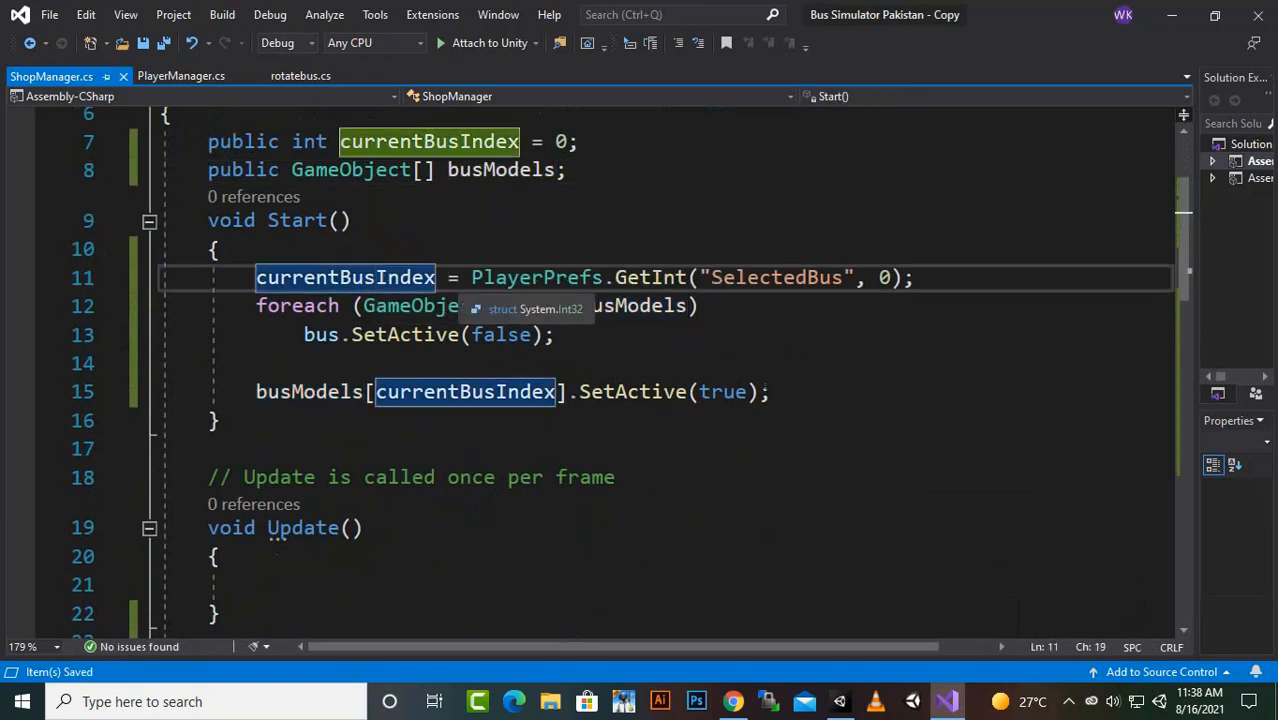
click(640, 278)
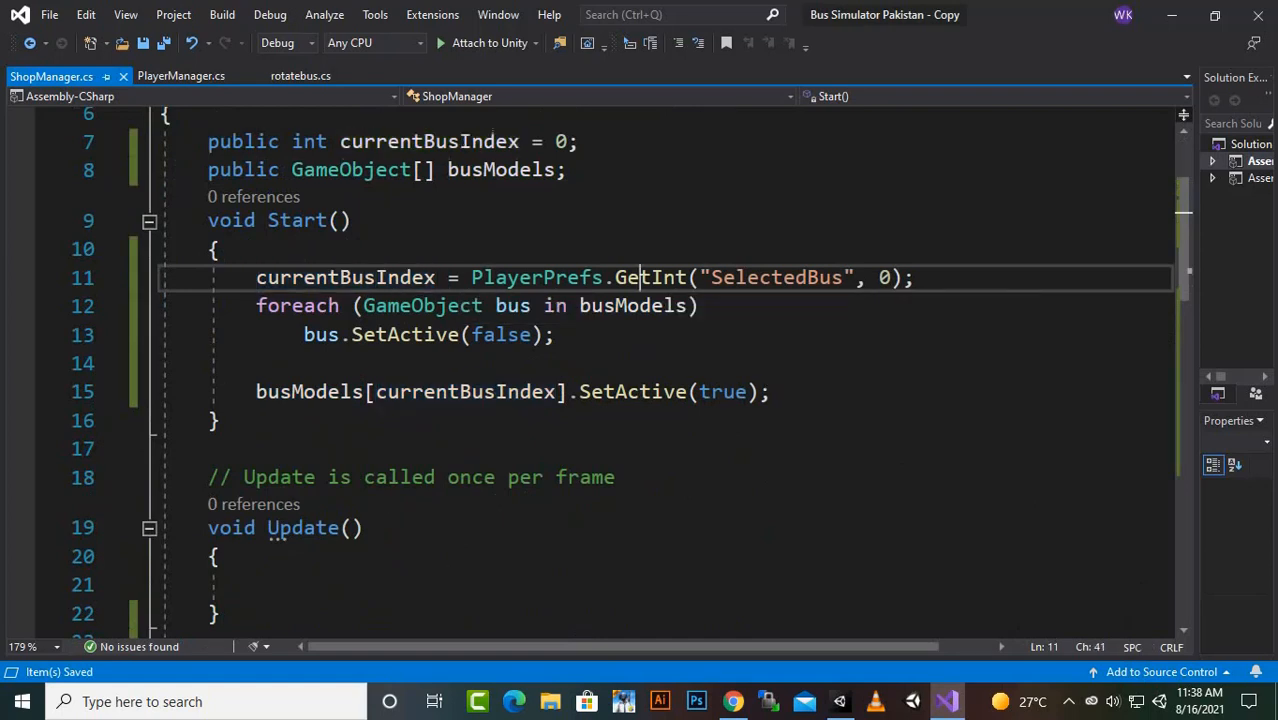
click(748, 278)
double_click(748, 278)
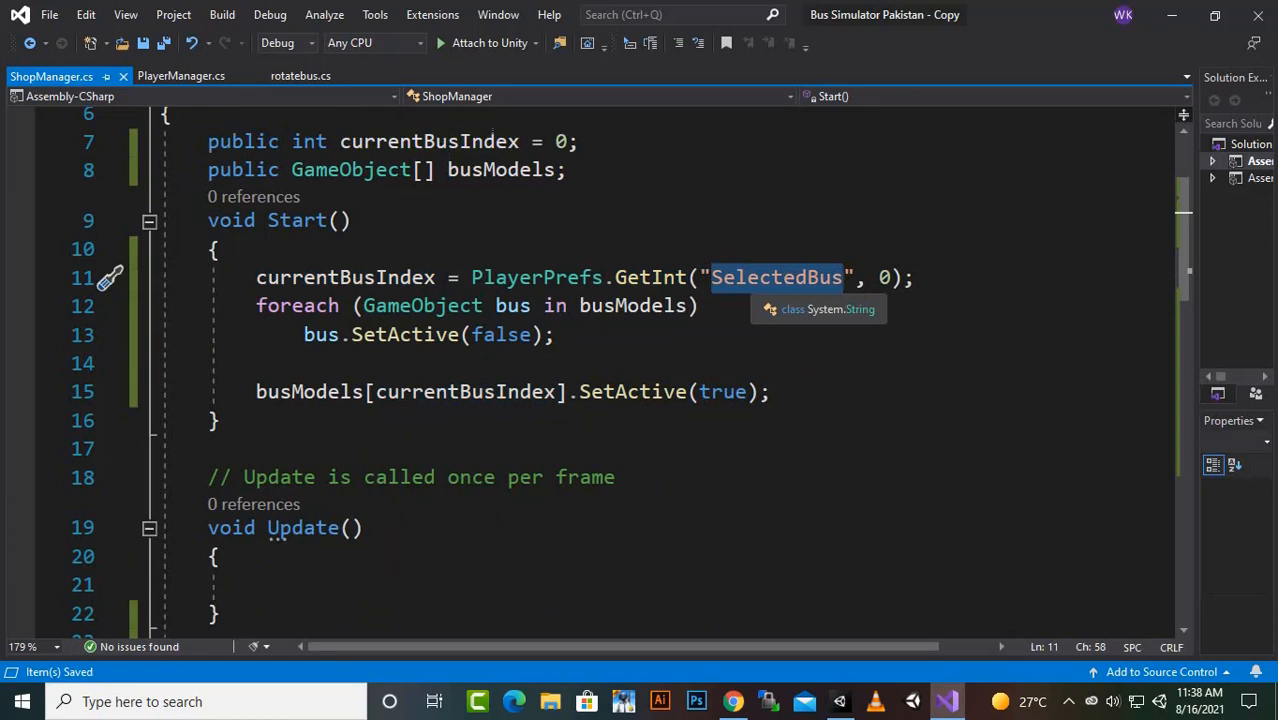
click(719, 278)
scroll(712, 284, down, 7)
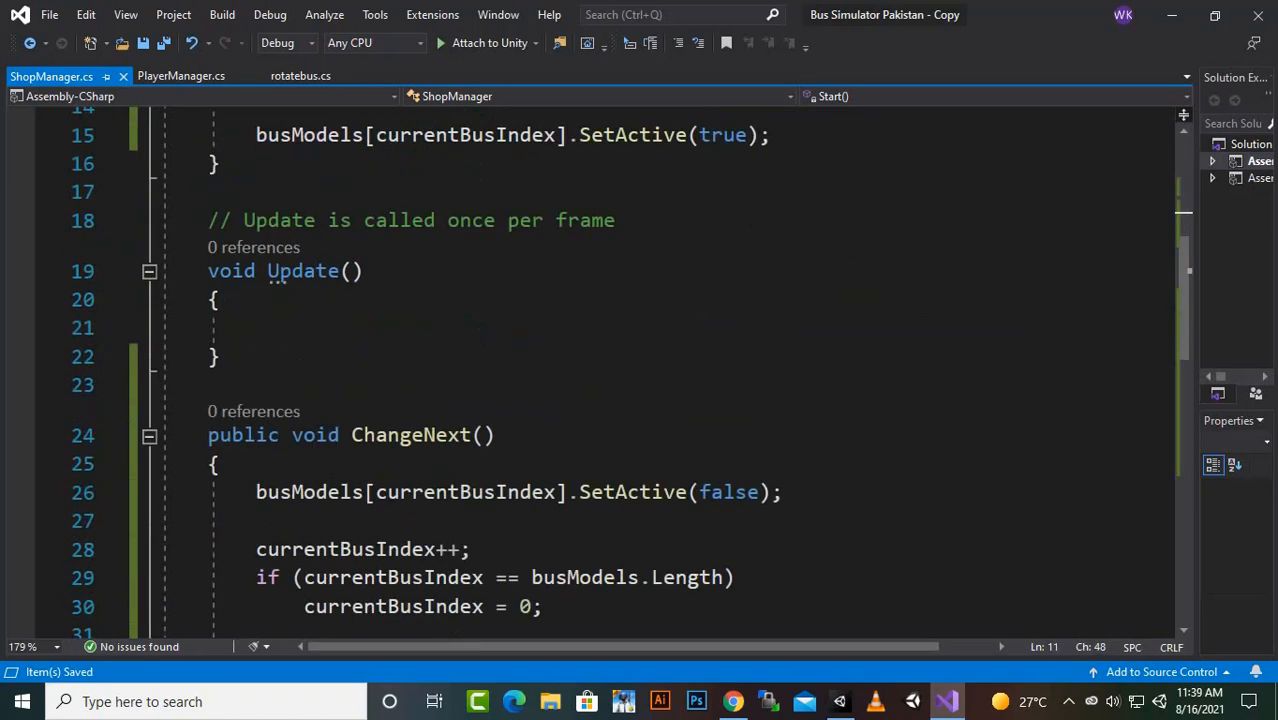
click(592, 350)
drag(424, 350, 376, 350)
scroll(376, 350, up, 5)
scroll(600, 370, up, 3)
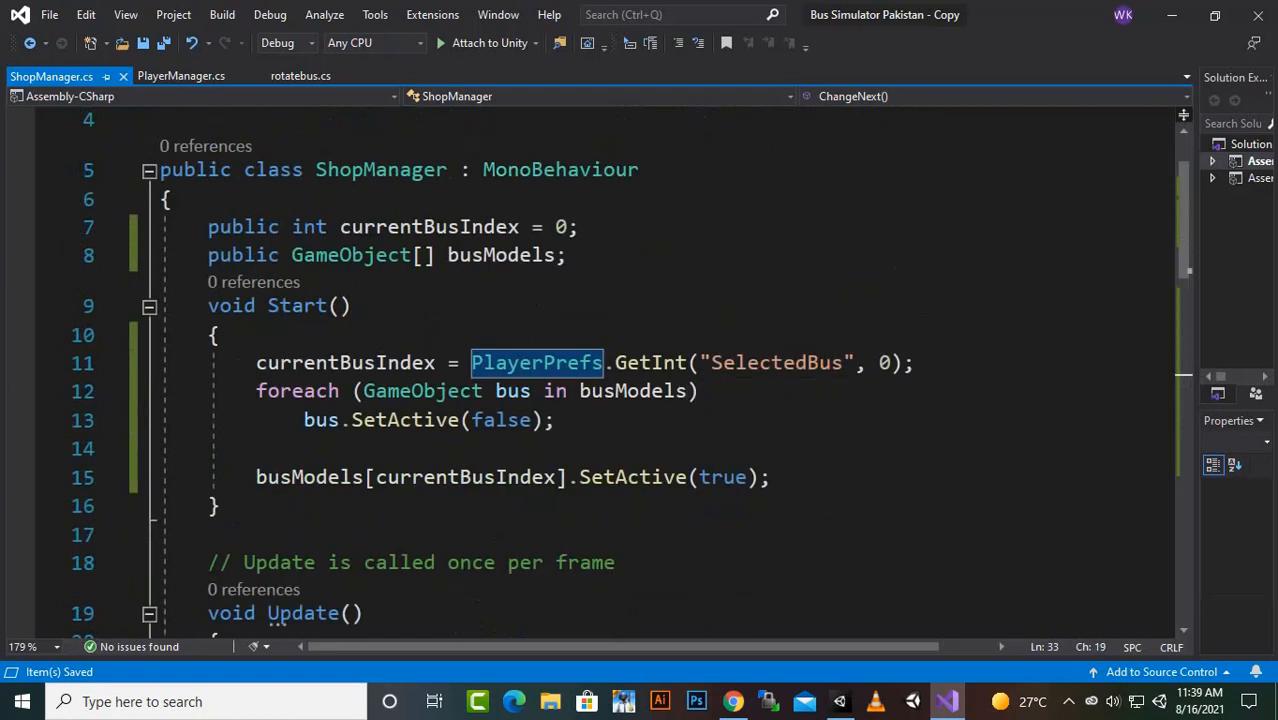
click(721, 363)
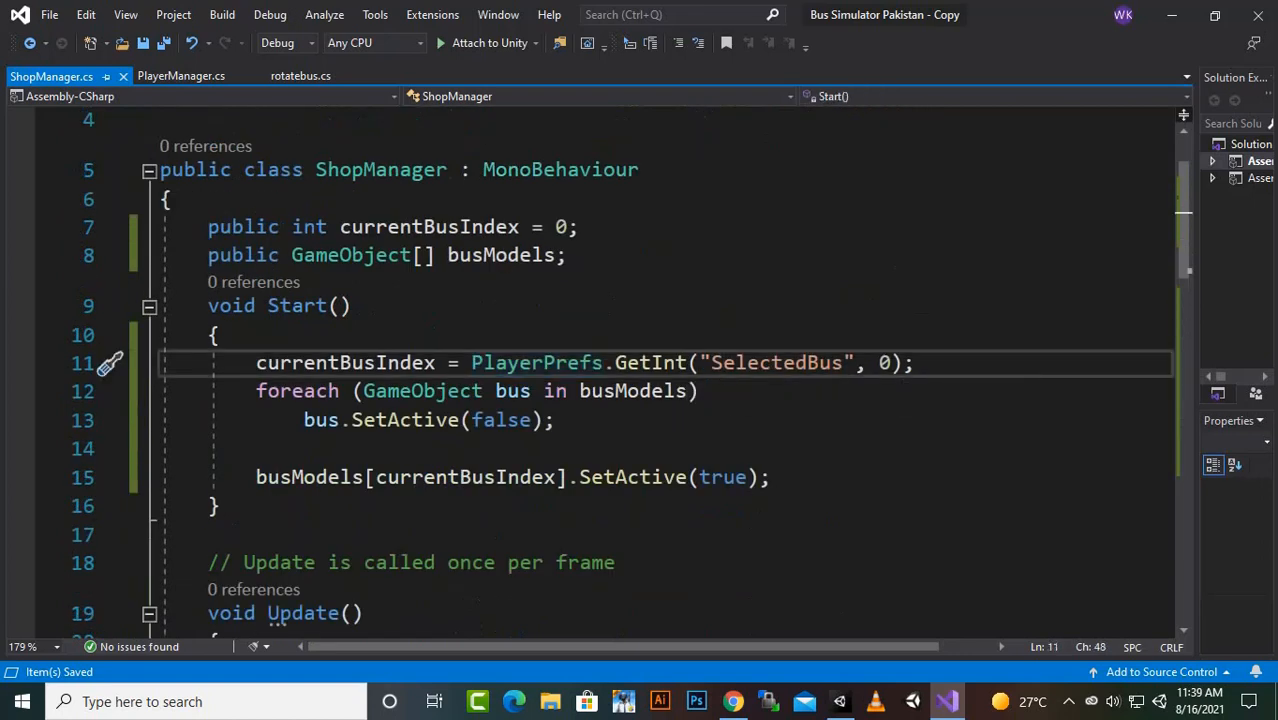
click(880, 363)
click(880, 363)
- Examine the foreach loop in Start that deactivates every bus in the busModels array
click(328, 391)
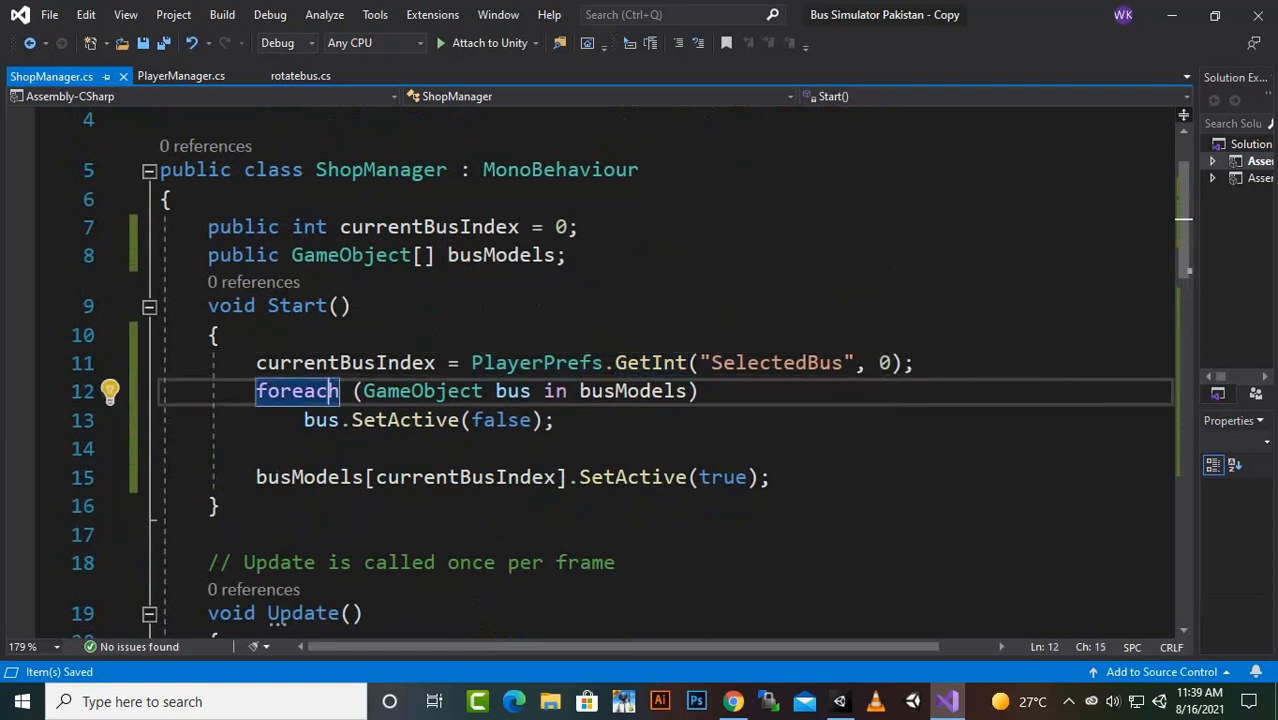
click(376, 391)
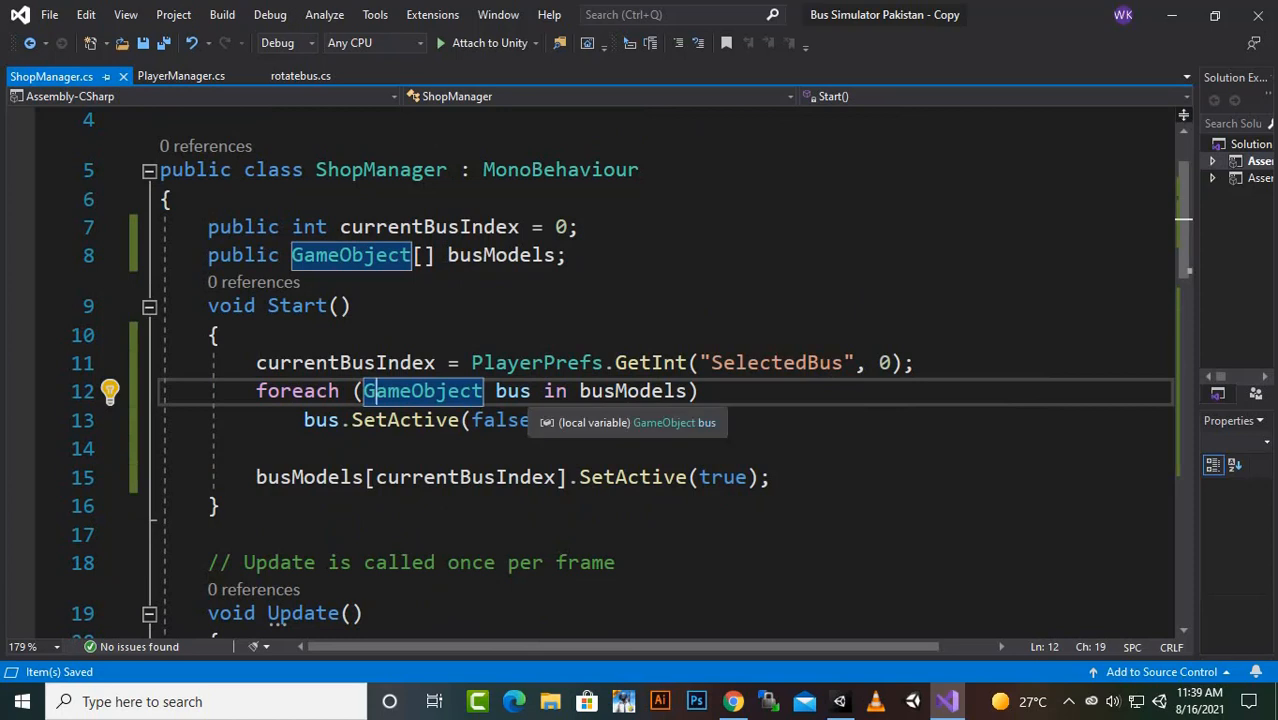
click(529, 391)
click(627, 391)
click(495, 256)
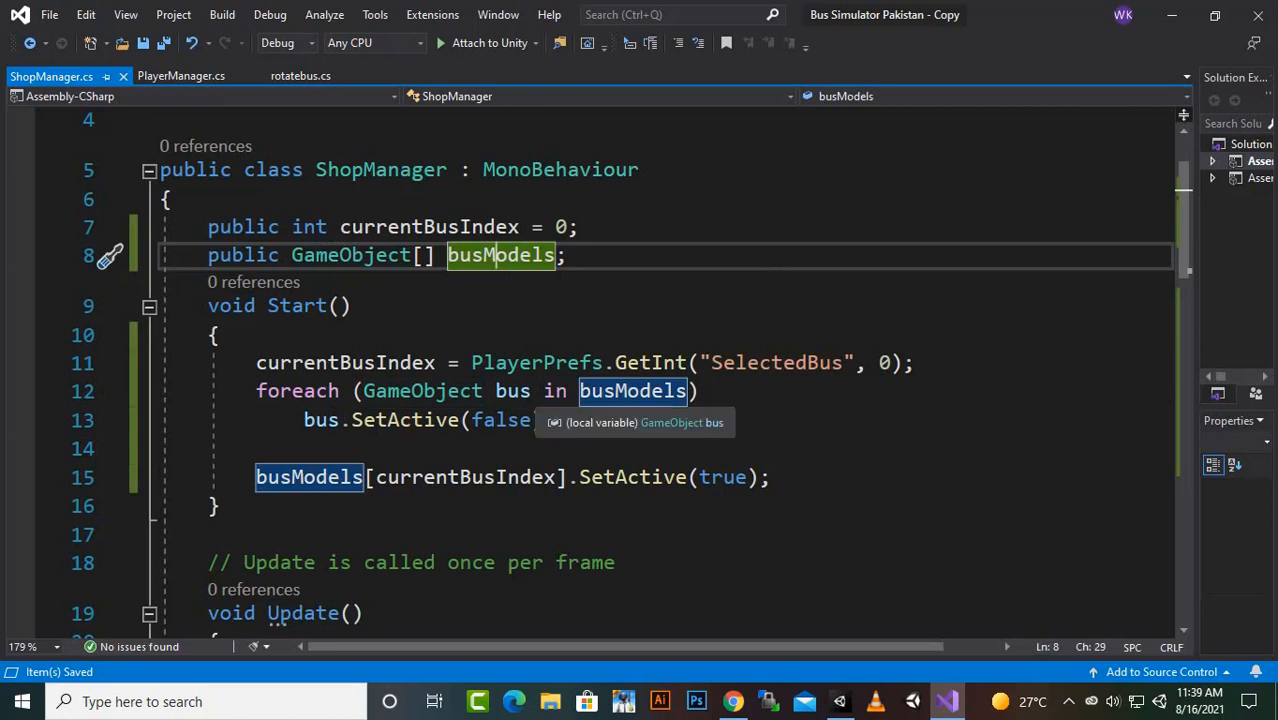
click(512, 391)
click(257, 449)
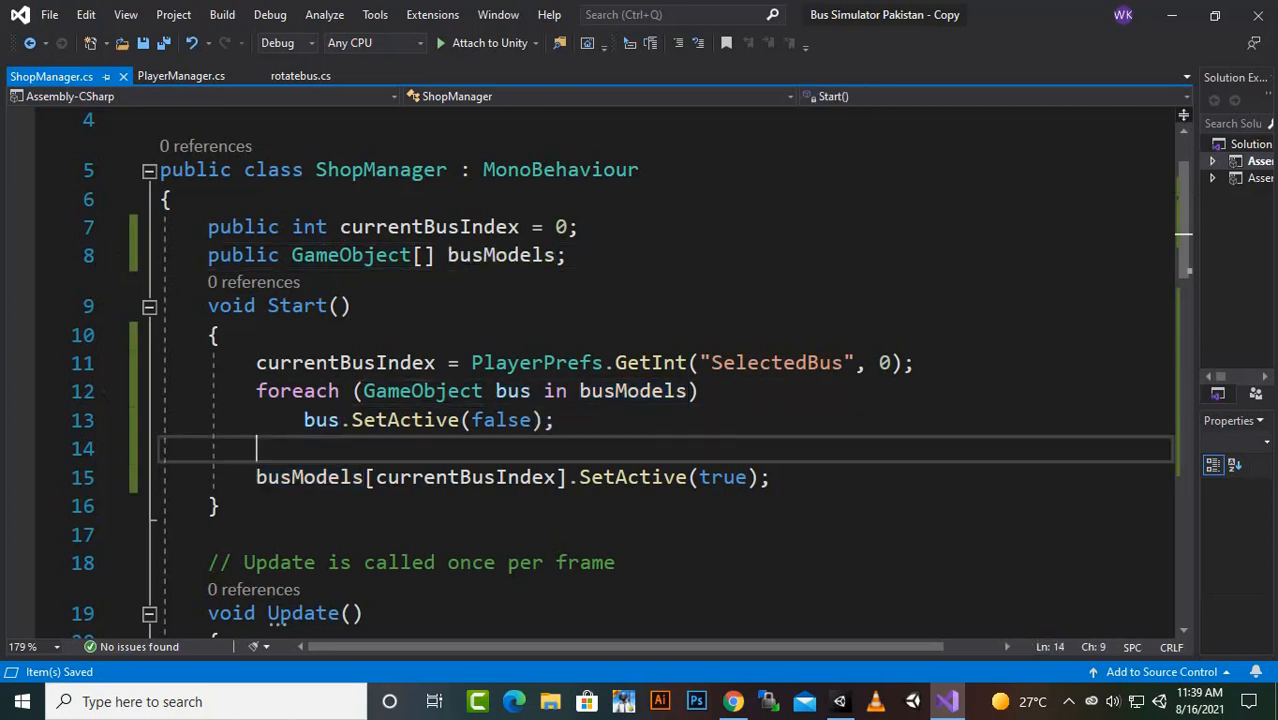
click(317, 420)
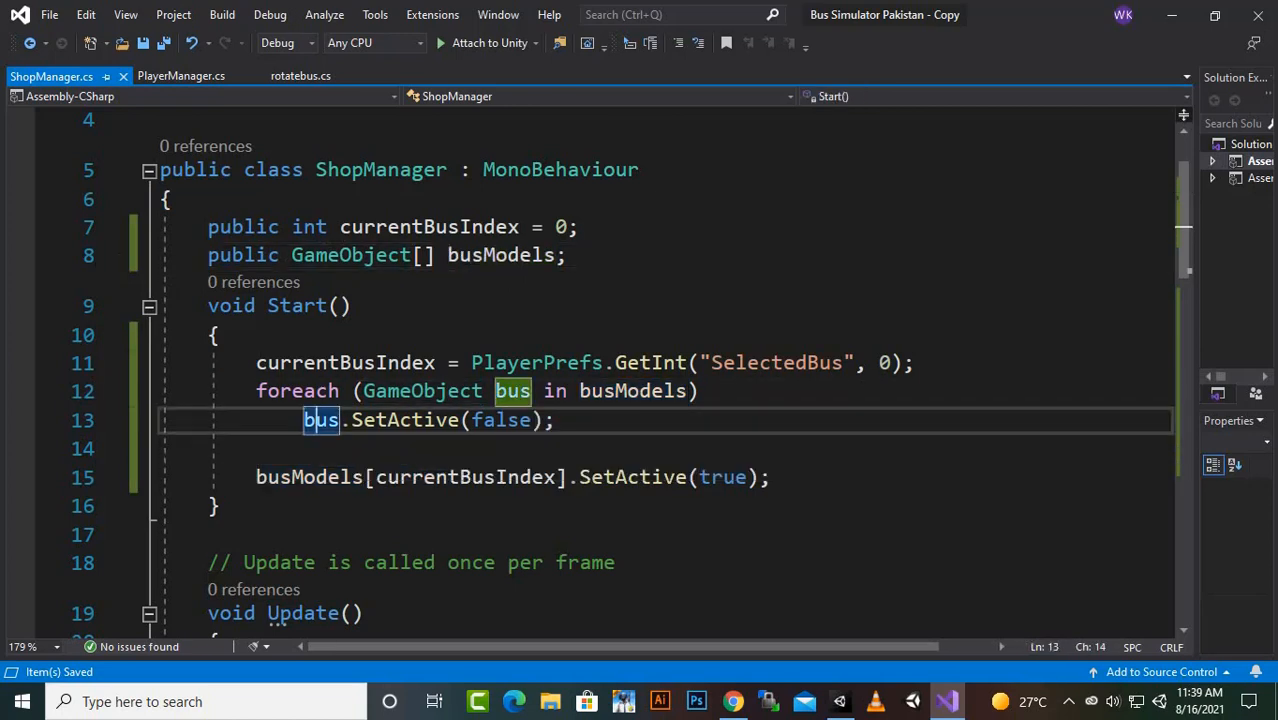
click(509, 420)
drag(556, 420, 304, 420)
click(545, 420)
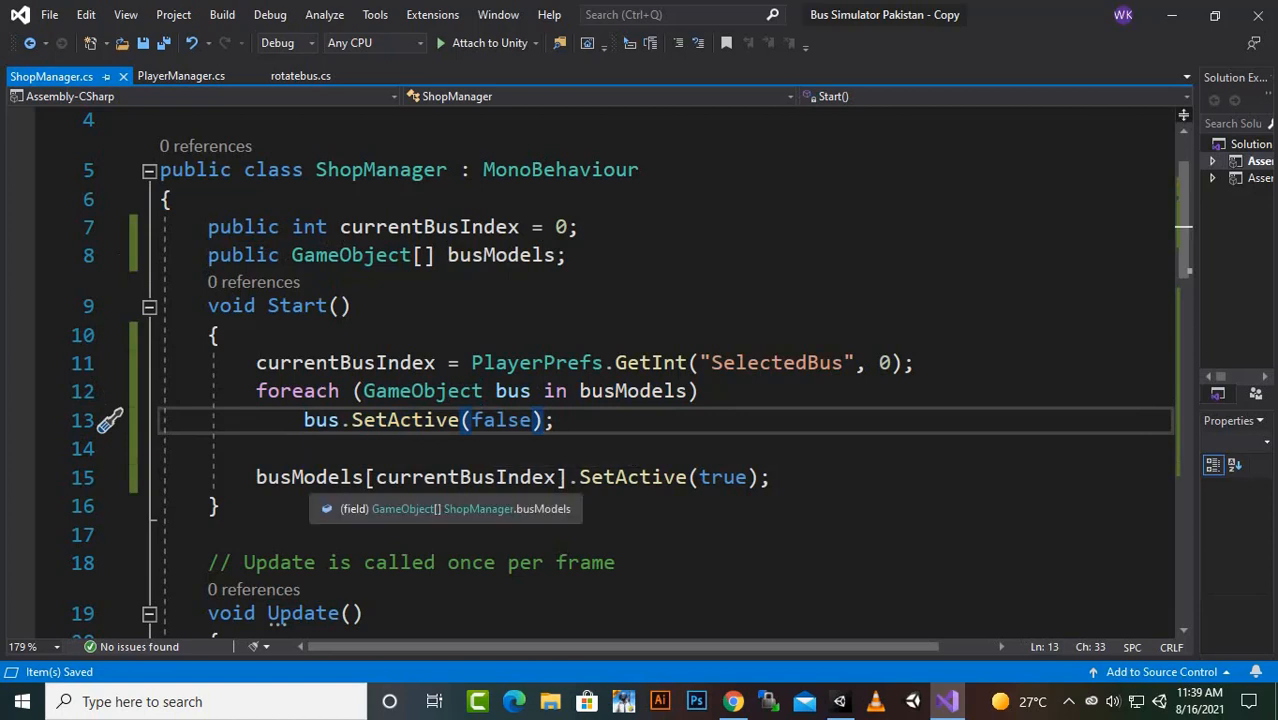
- Examine the last statement in Start, which activates the bus model at currentBusIndex, and compare it with the field's declaration
click(304, 477)
click(460, 477)
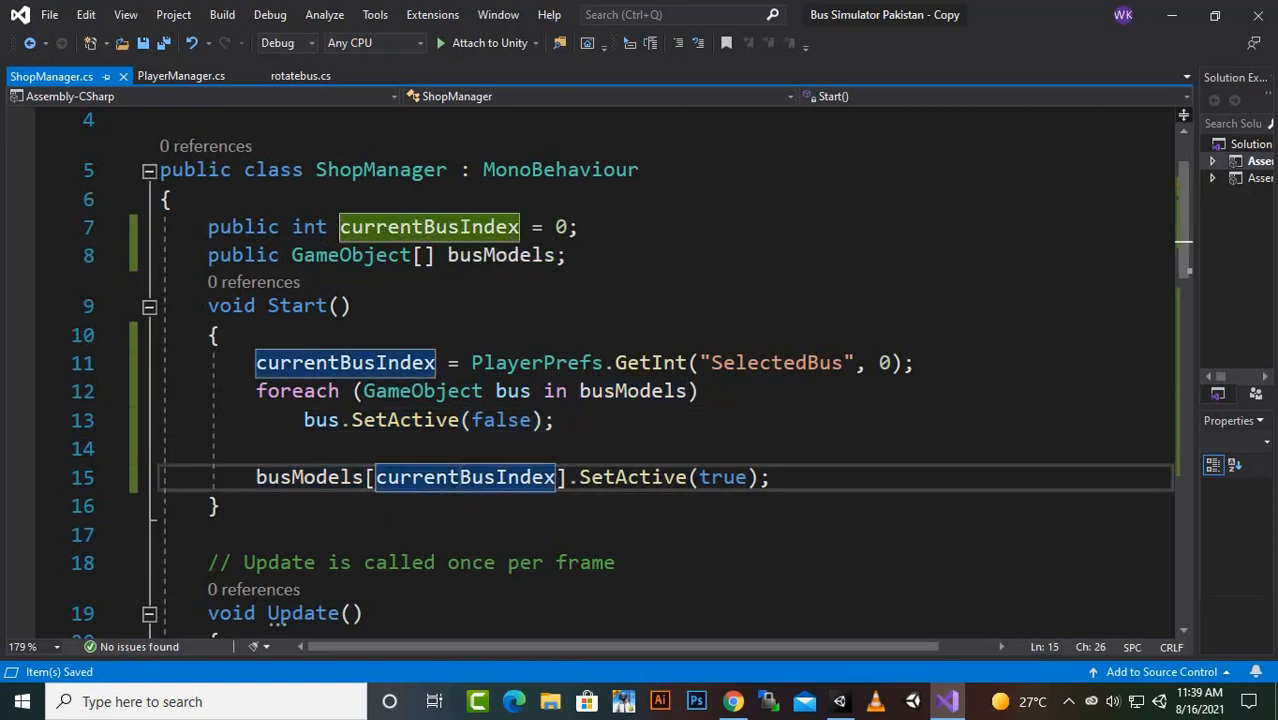
click(641, 477)
click(724, 477)
click(365, 477)
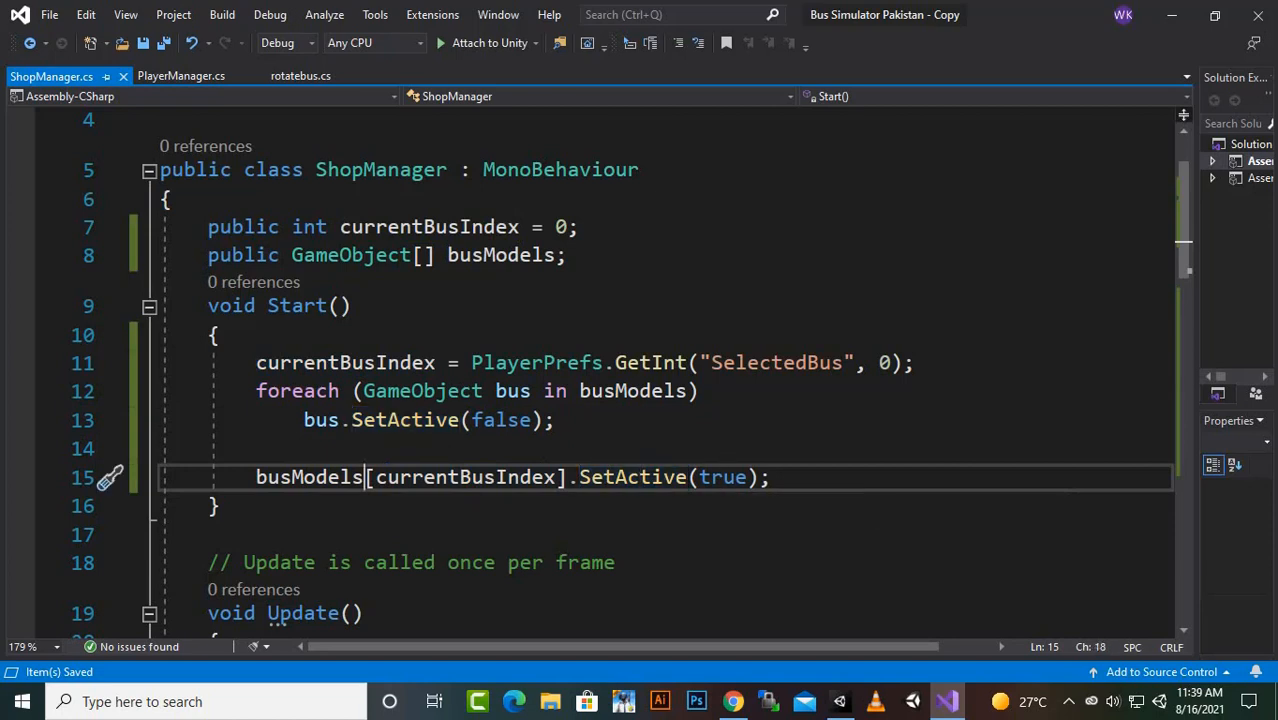
drag(365, 477, 700, 477)
click(220, 506)
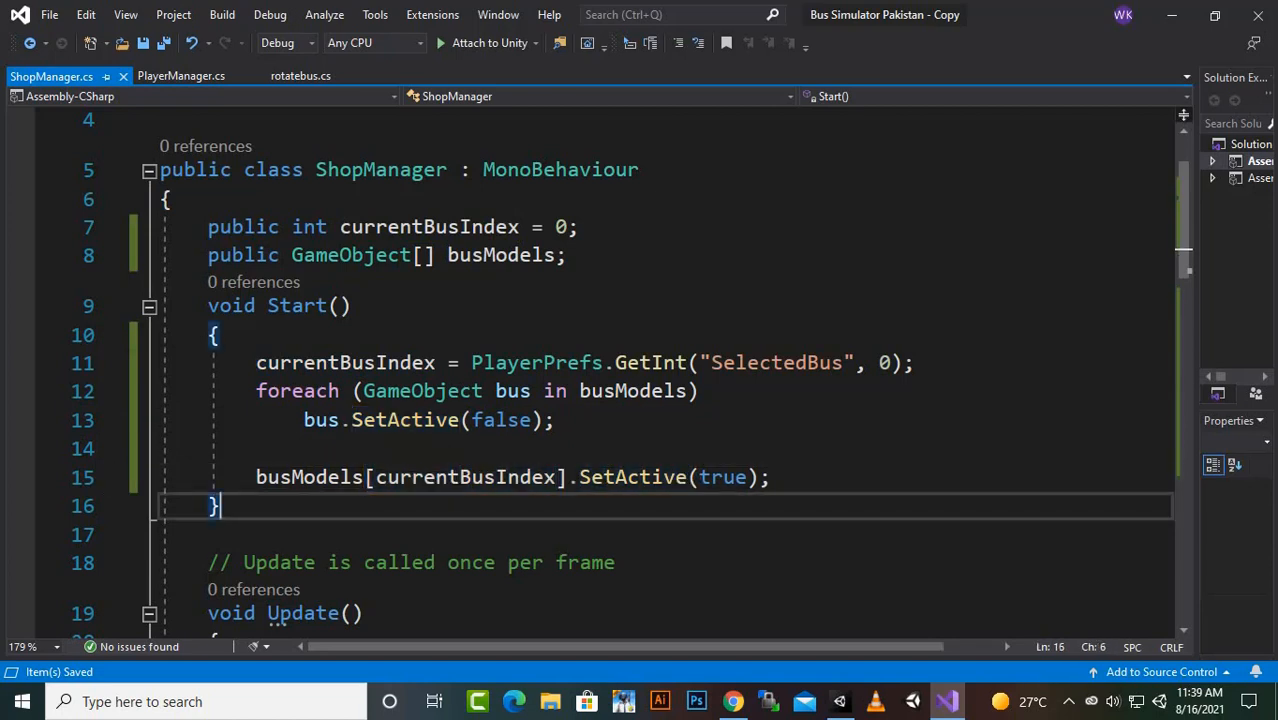
click(532, 477)
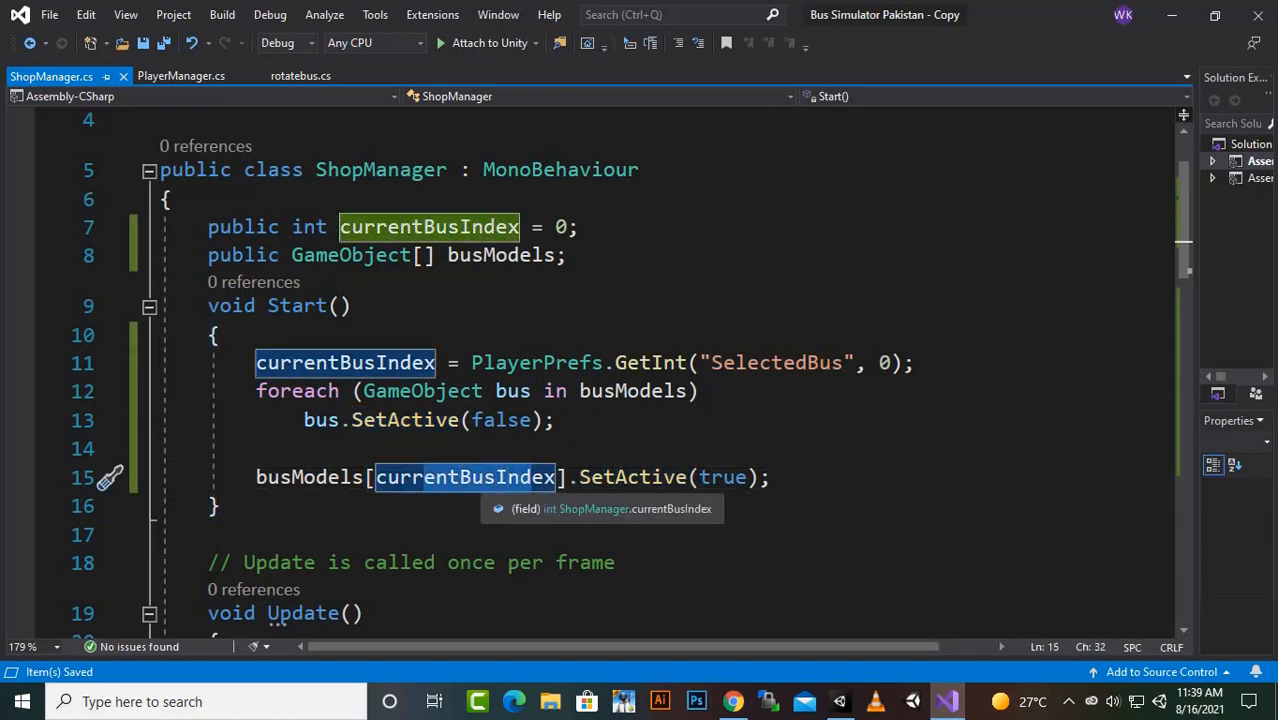
click(400, 227)
click(567, 227)
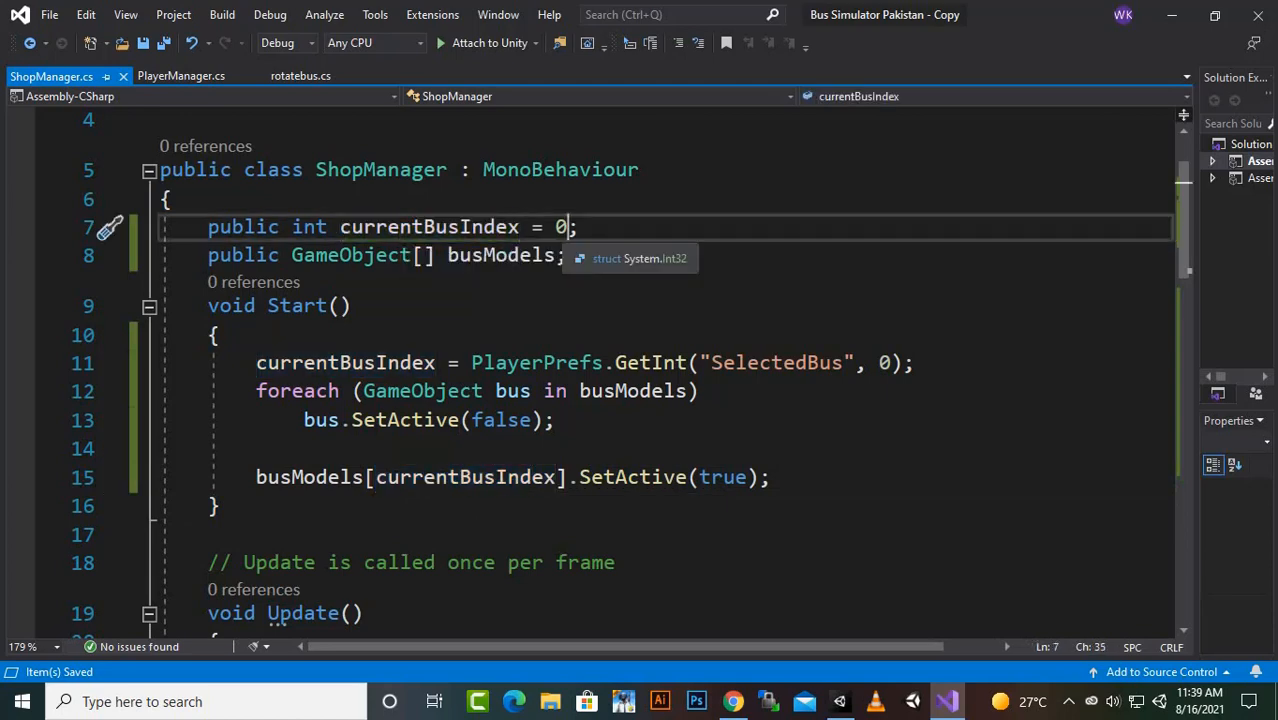
click(484, 477)
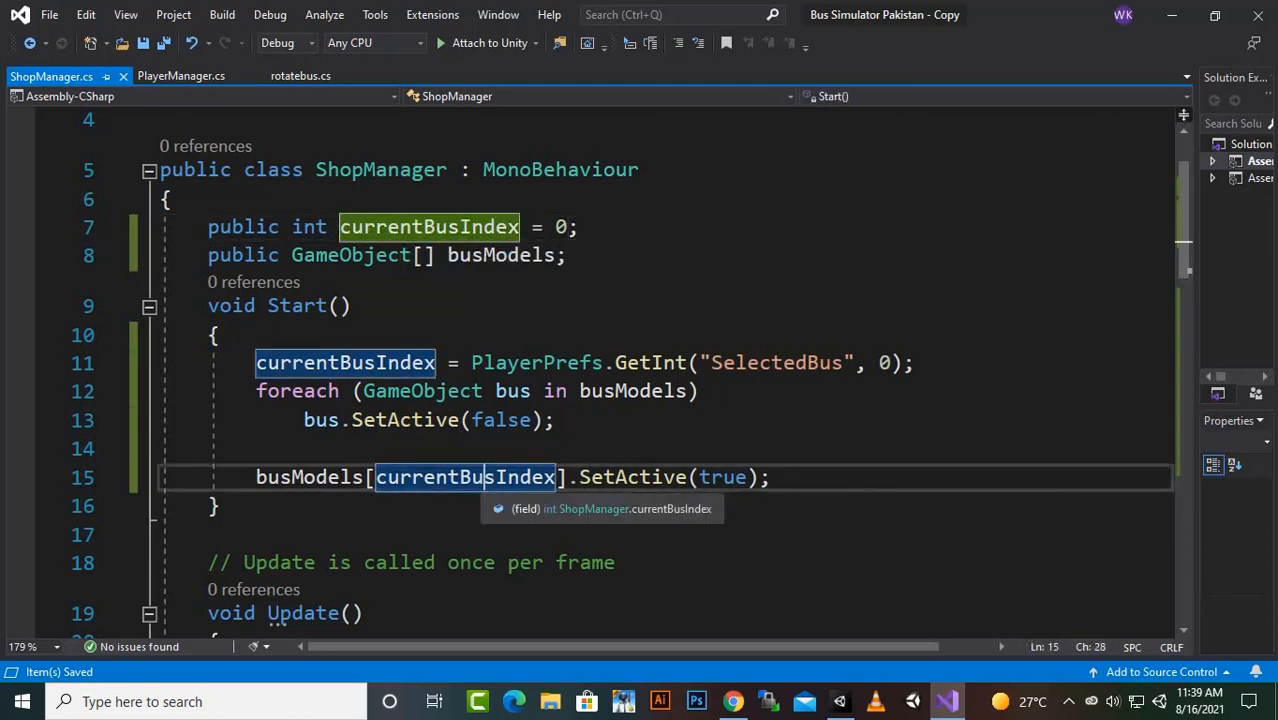
- Examine the first statement of ChangeNext, which deactivates the bus model at currentBusIndex, and compare it with the Start method
scroll(484, 477, down, 3)
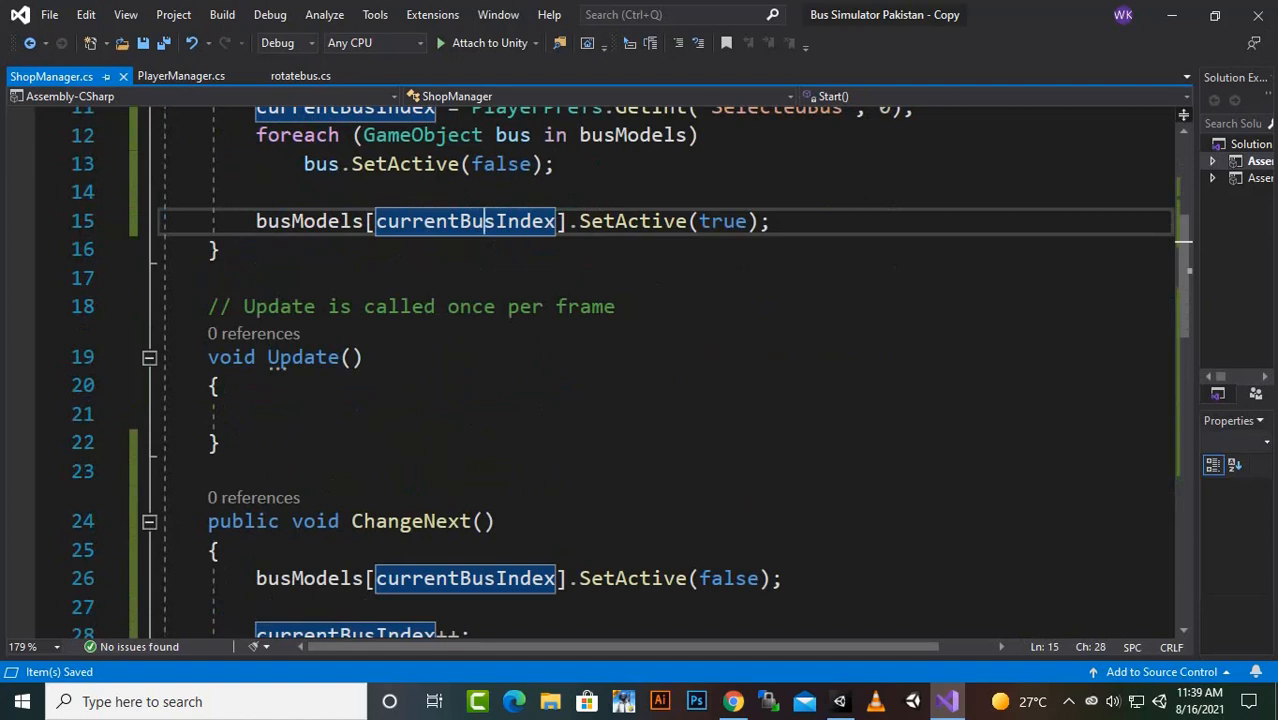
scroll(600, 370, down, 2)
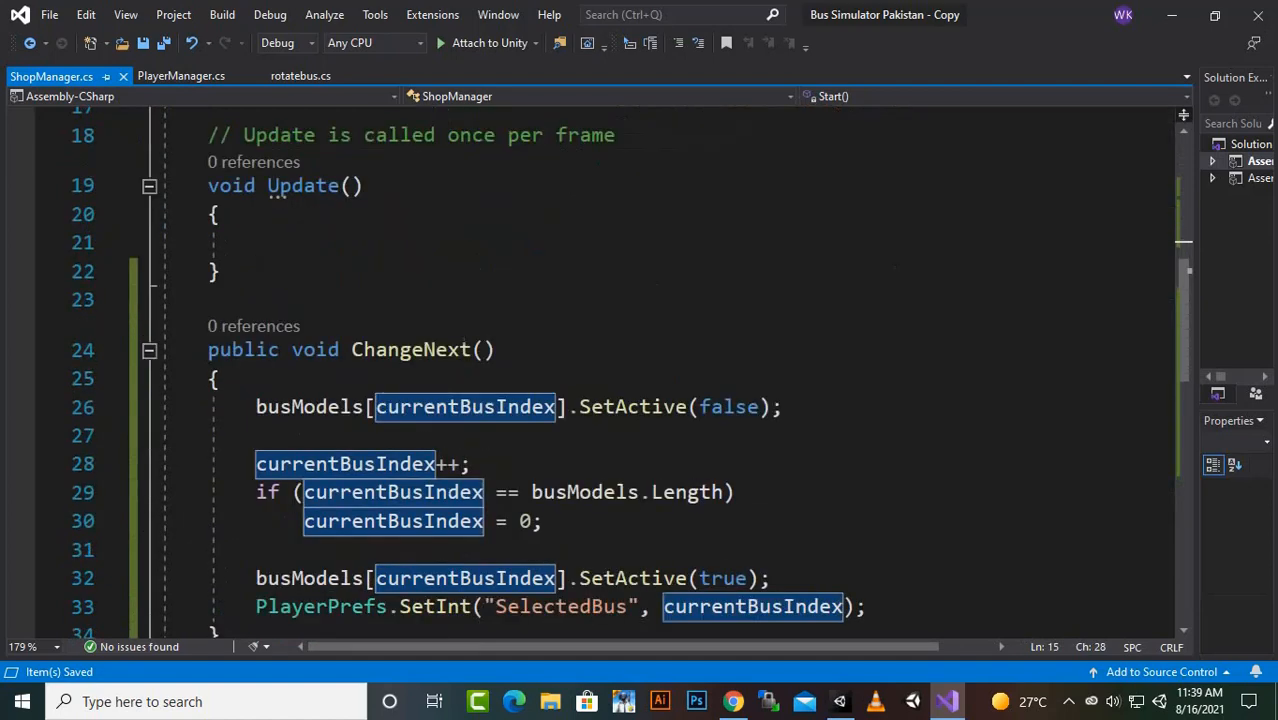
scroll(600, 370, down, 1)
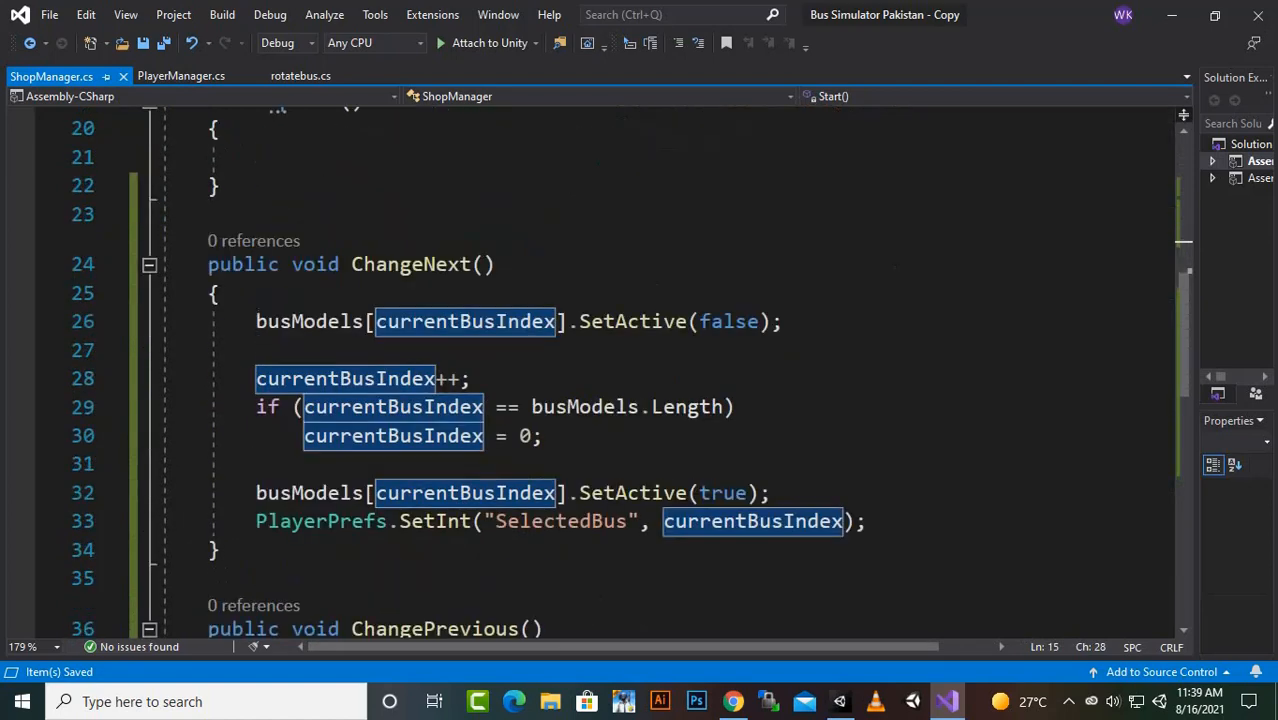
click(292, 265)
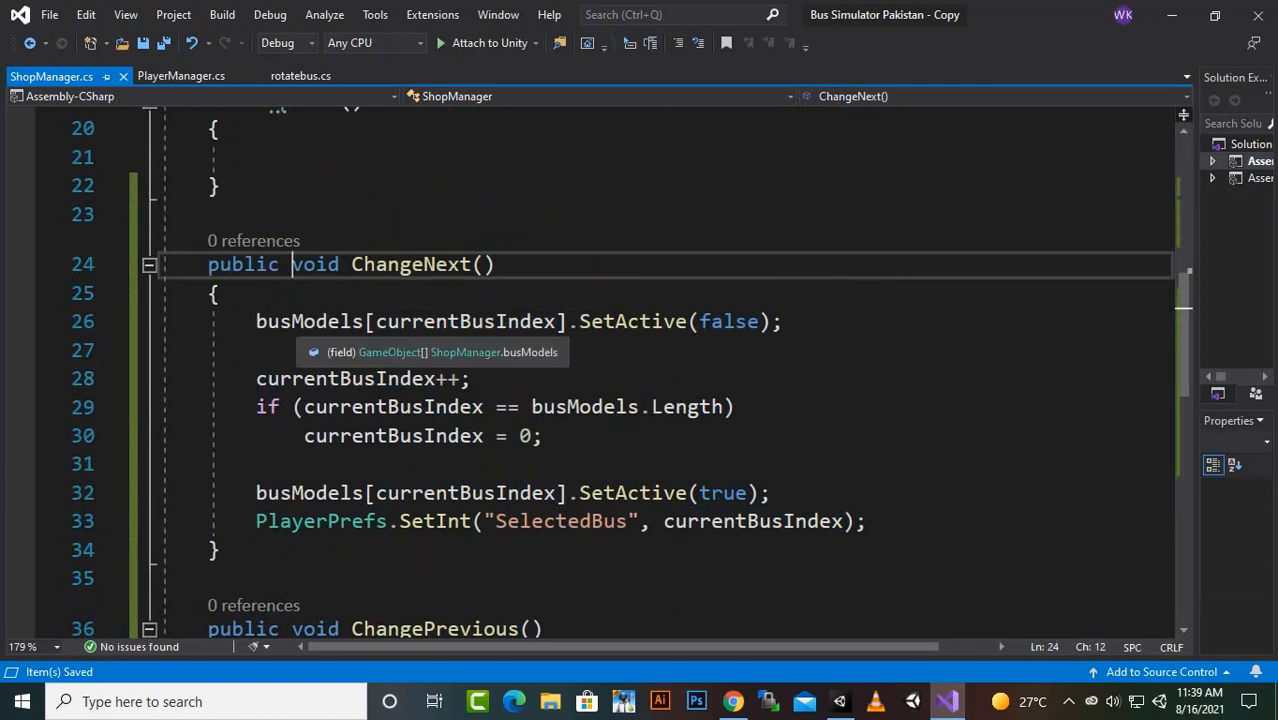
click(292, 321)
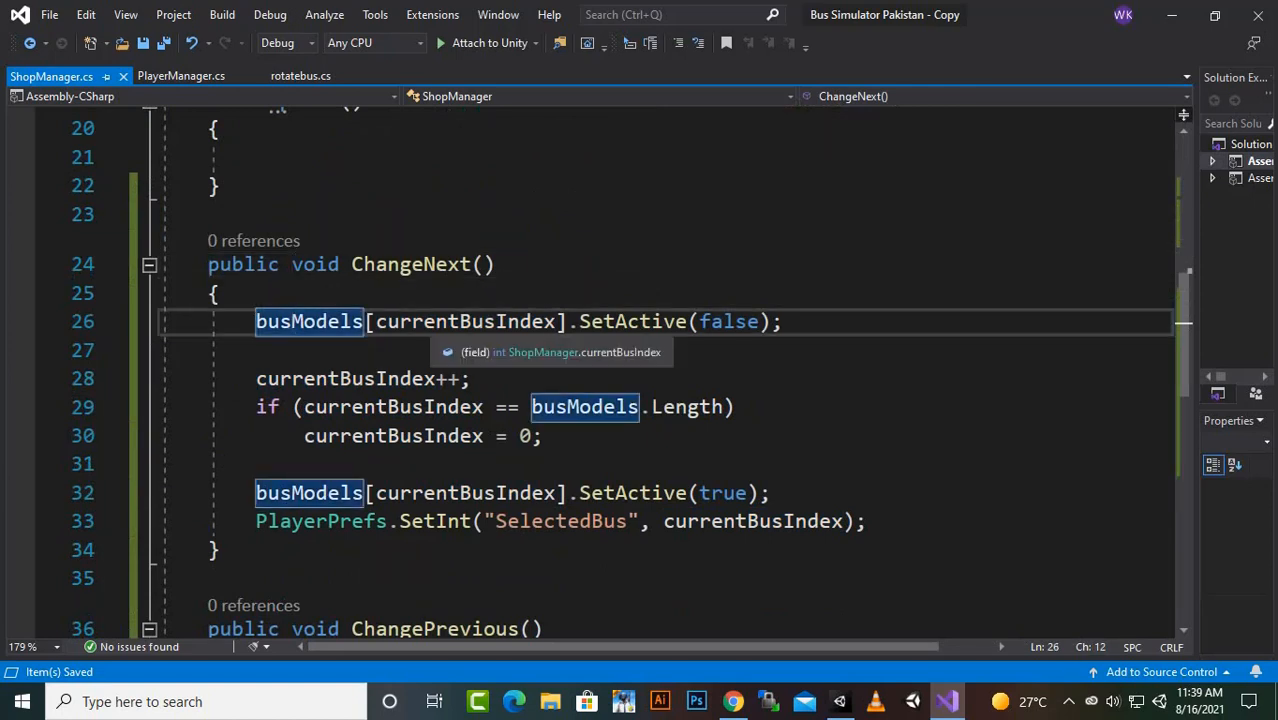
click(459, 321)
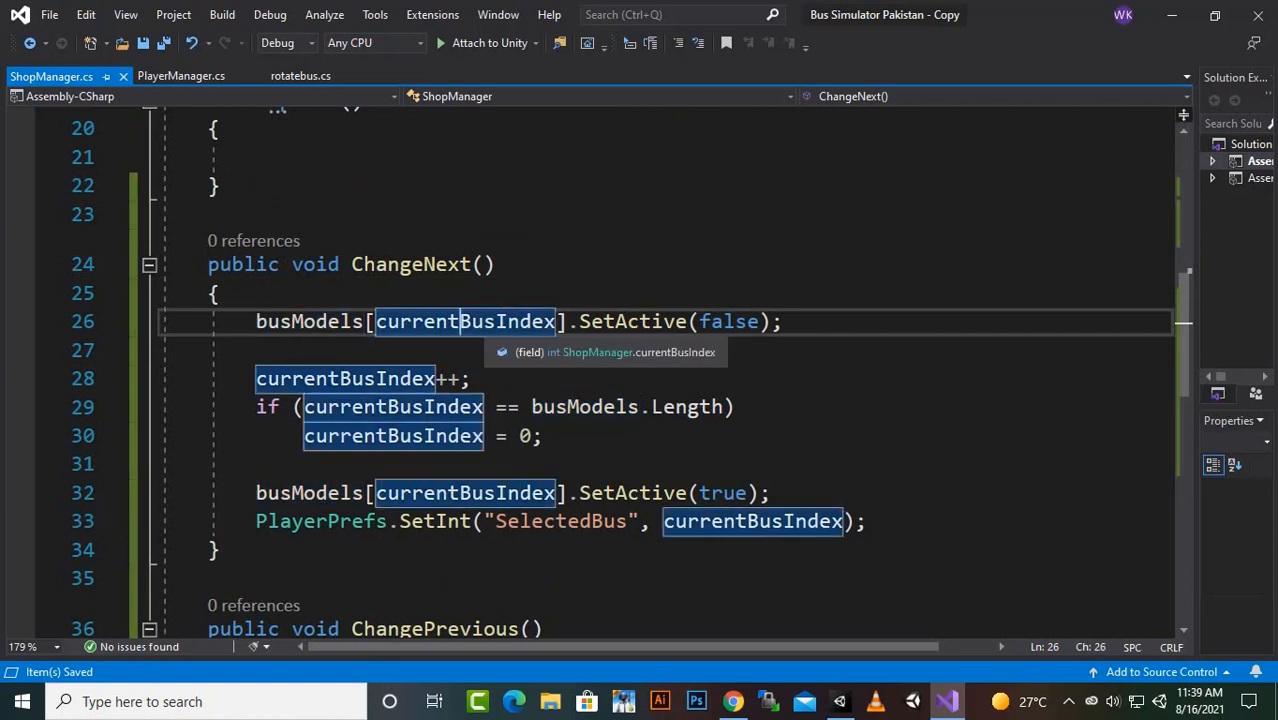
click(616, 321)
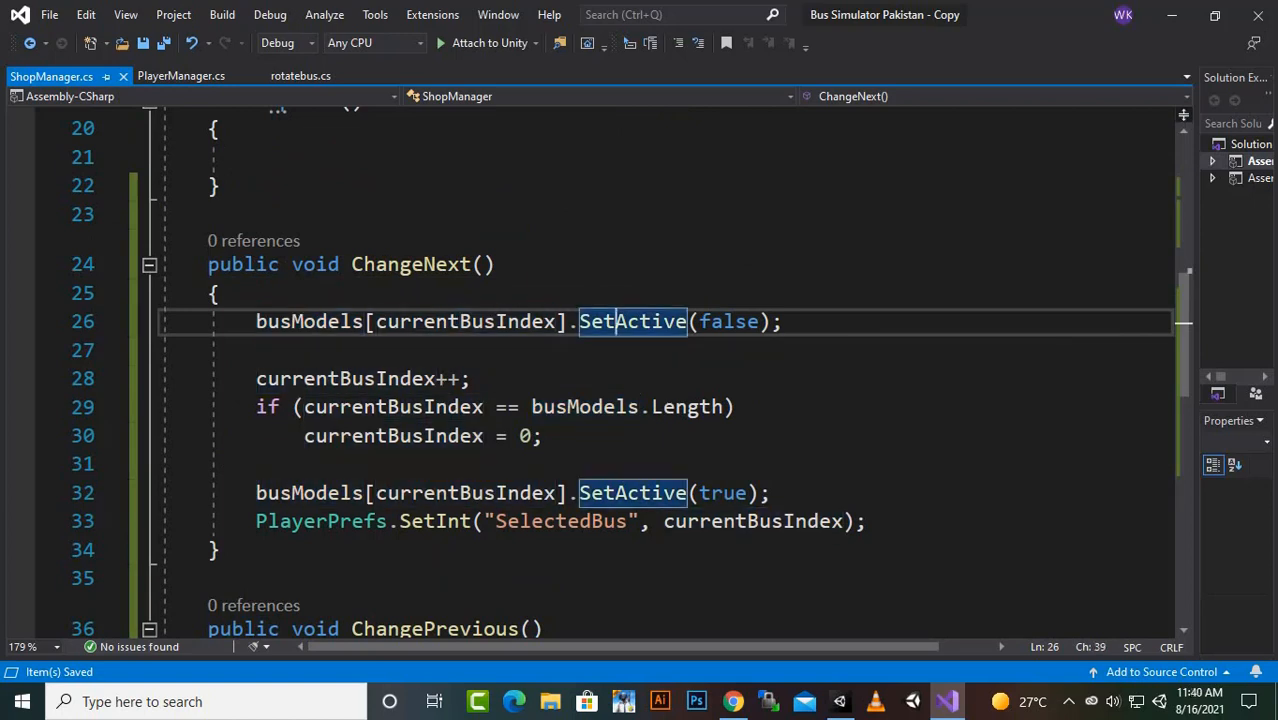
drag(782, 321, 256, 321)
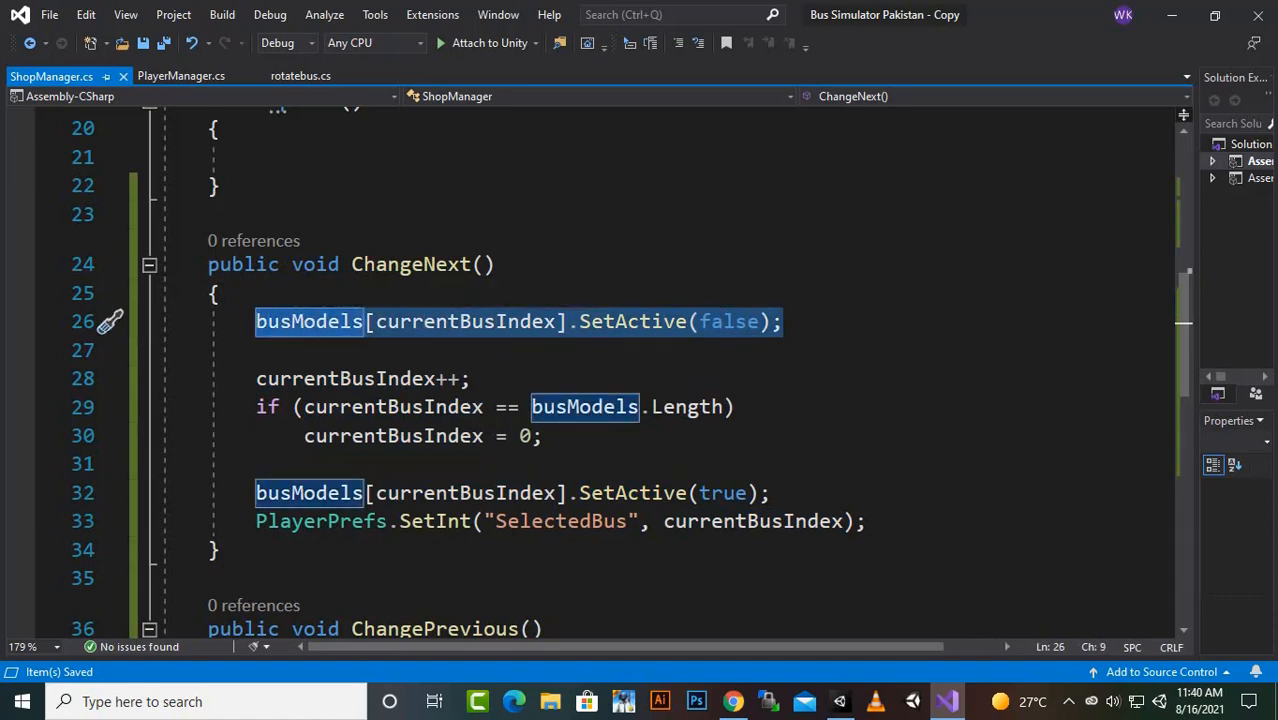
key(Down)
scroll(110, 321, up, 5)
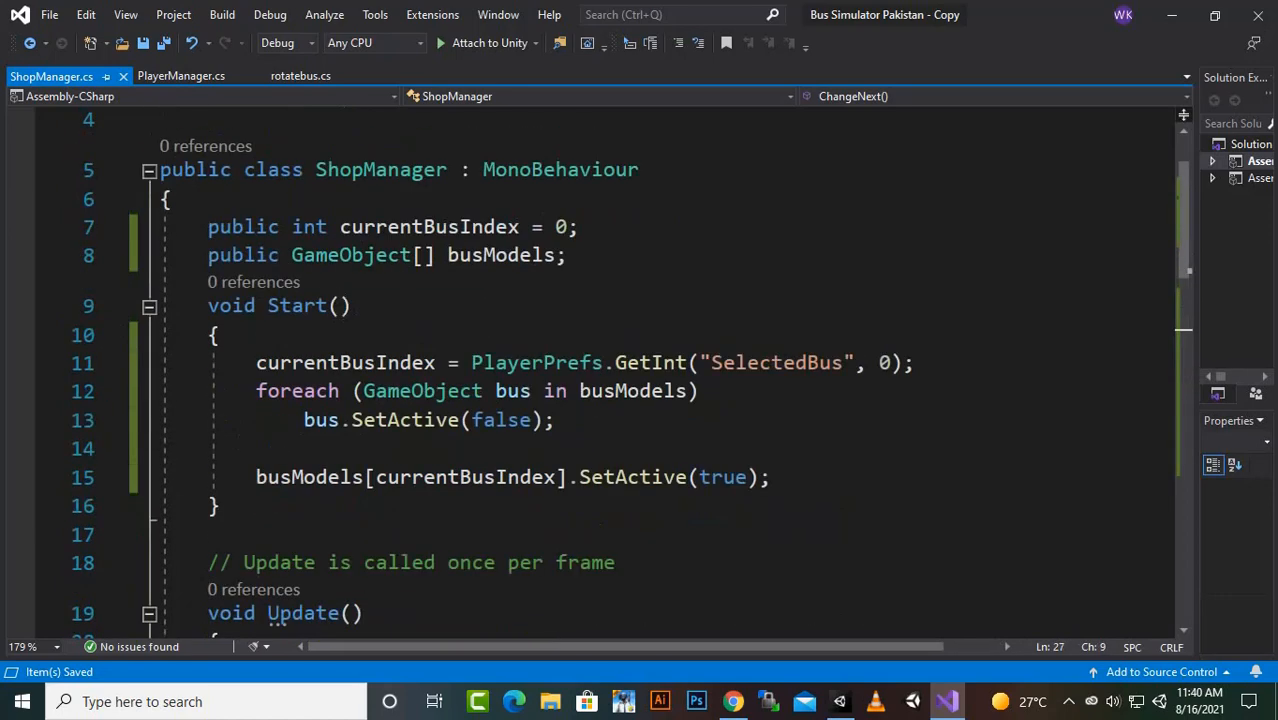
scroll(600, 370, down, 6)
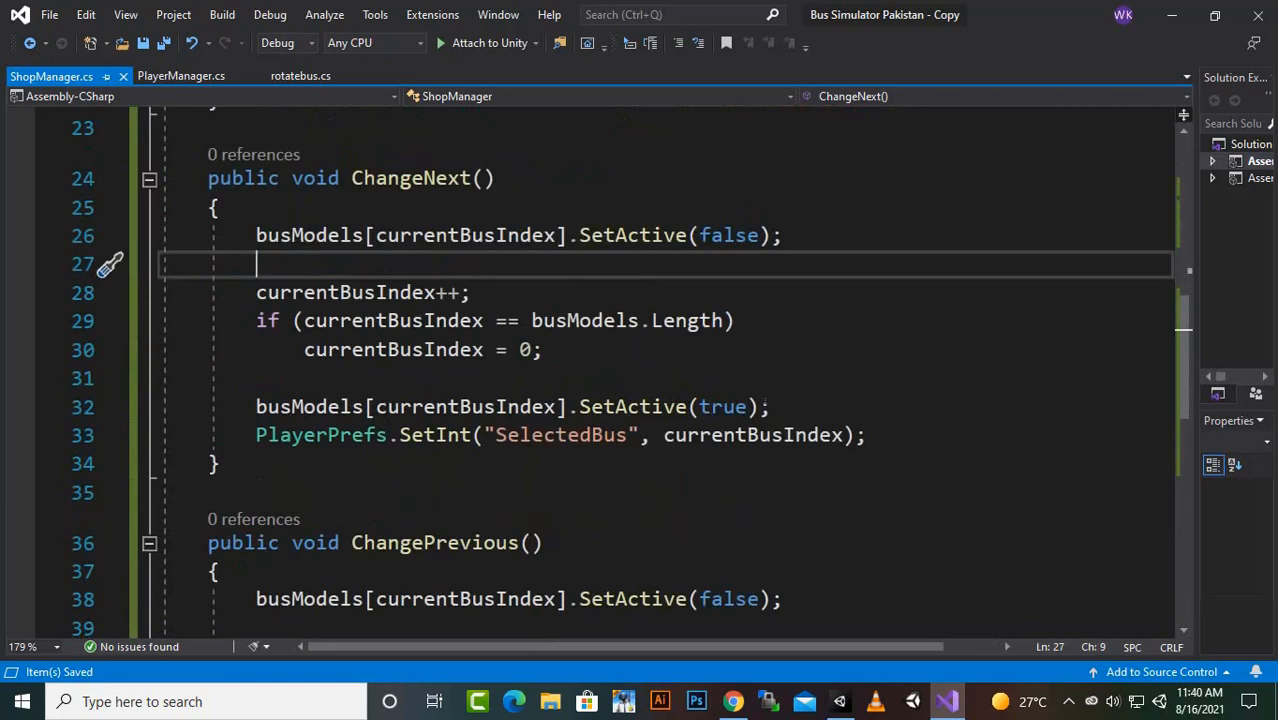
- Review the ChangeNext declaration, its deactivation of the current bus and the currentBusIndex++ increment
click(447, 179)
click(245, 179)
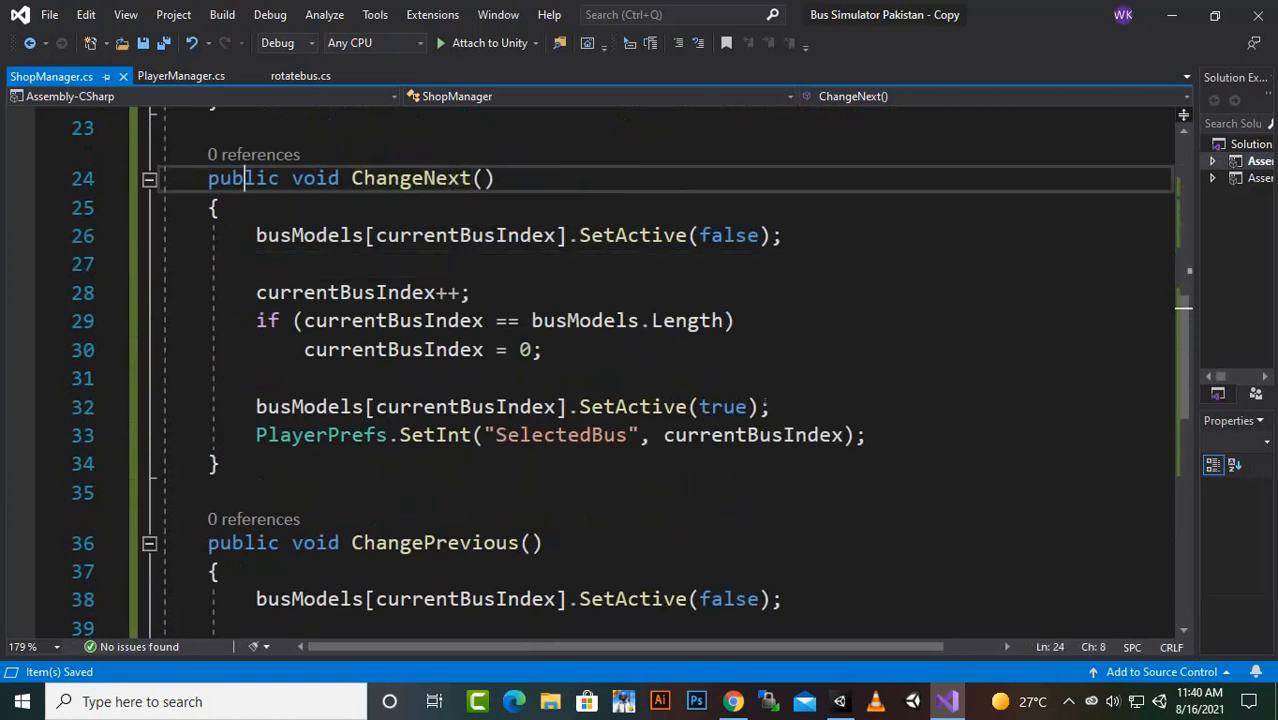
click(423, 179)
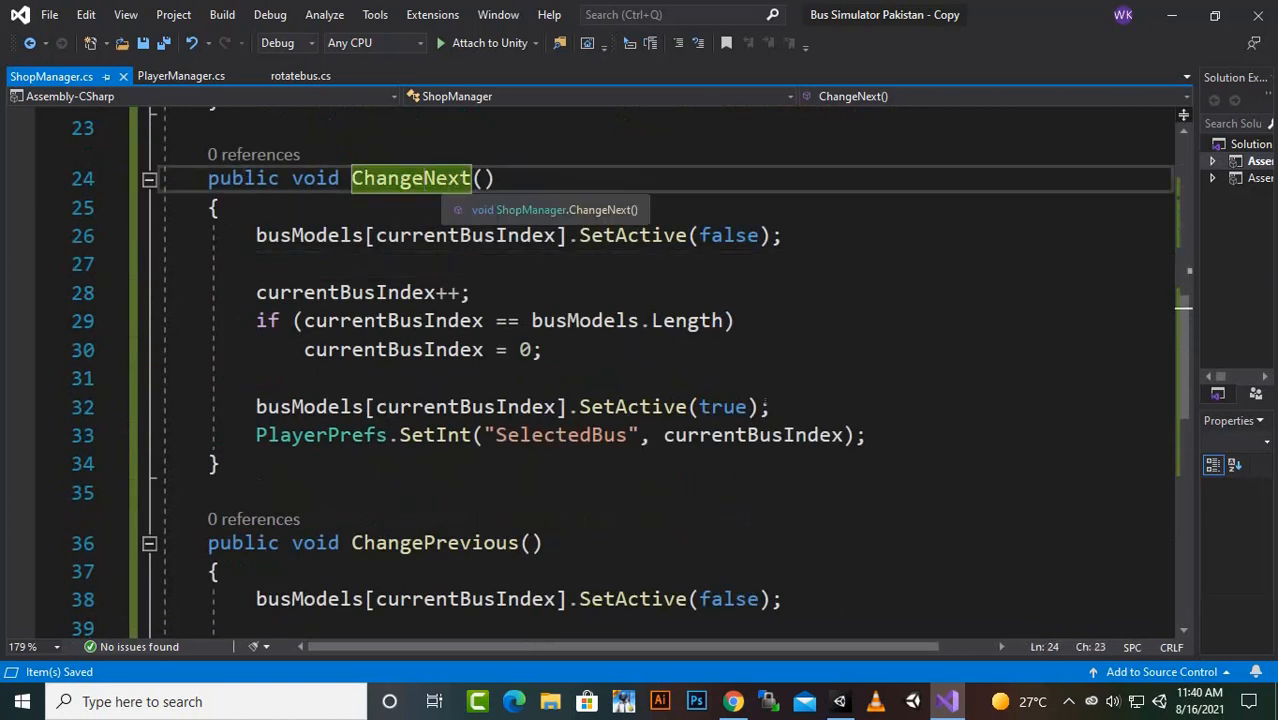
click(438, 179)
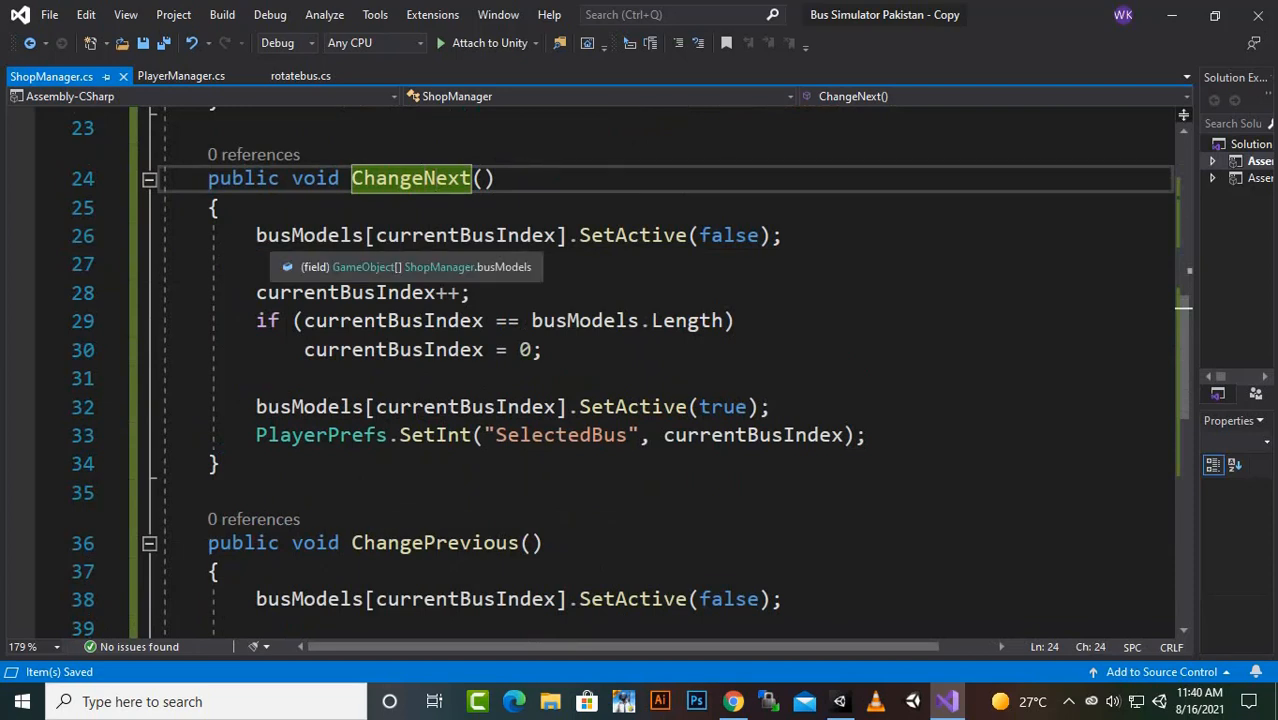
drag(256, 235, 784, 235)
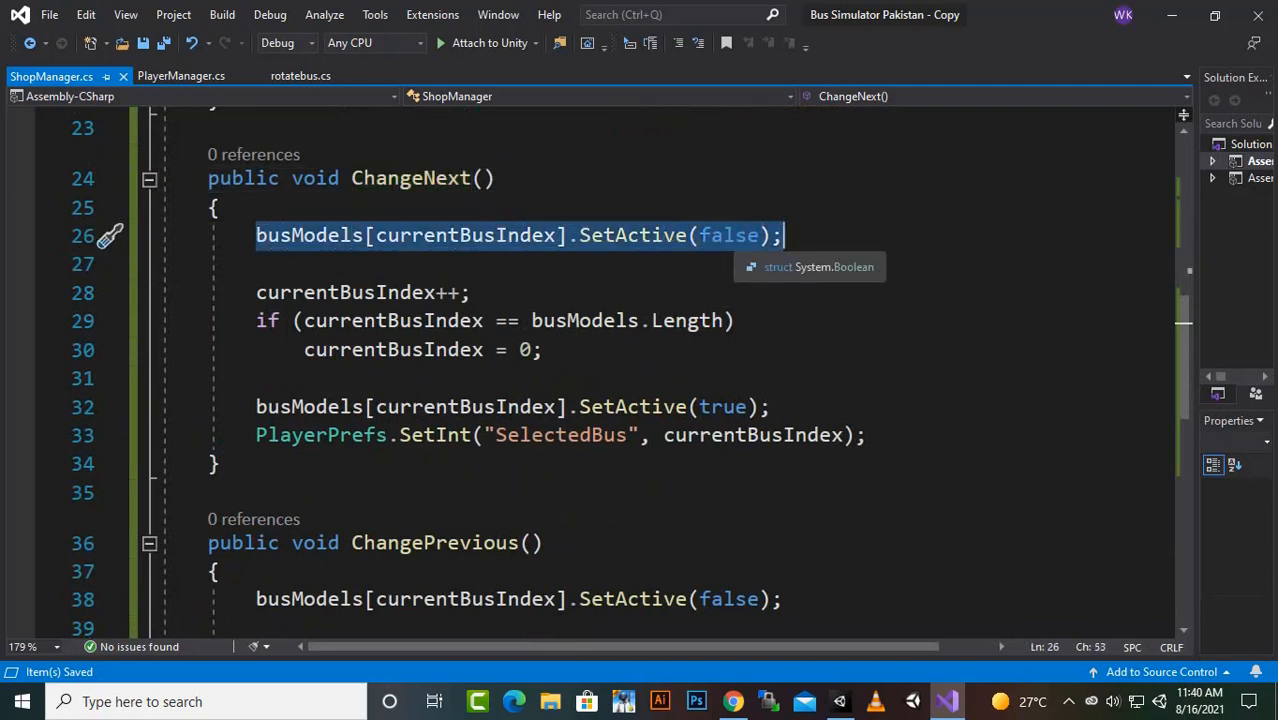
click(437, 292)
drag(256, 292, 437, 292)
click(448, 292)
click(461, 292)
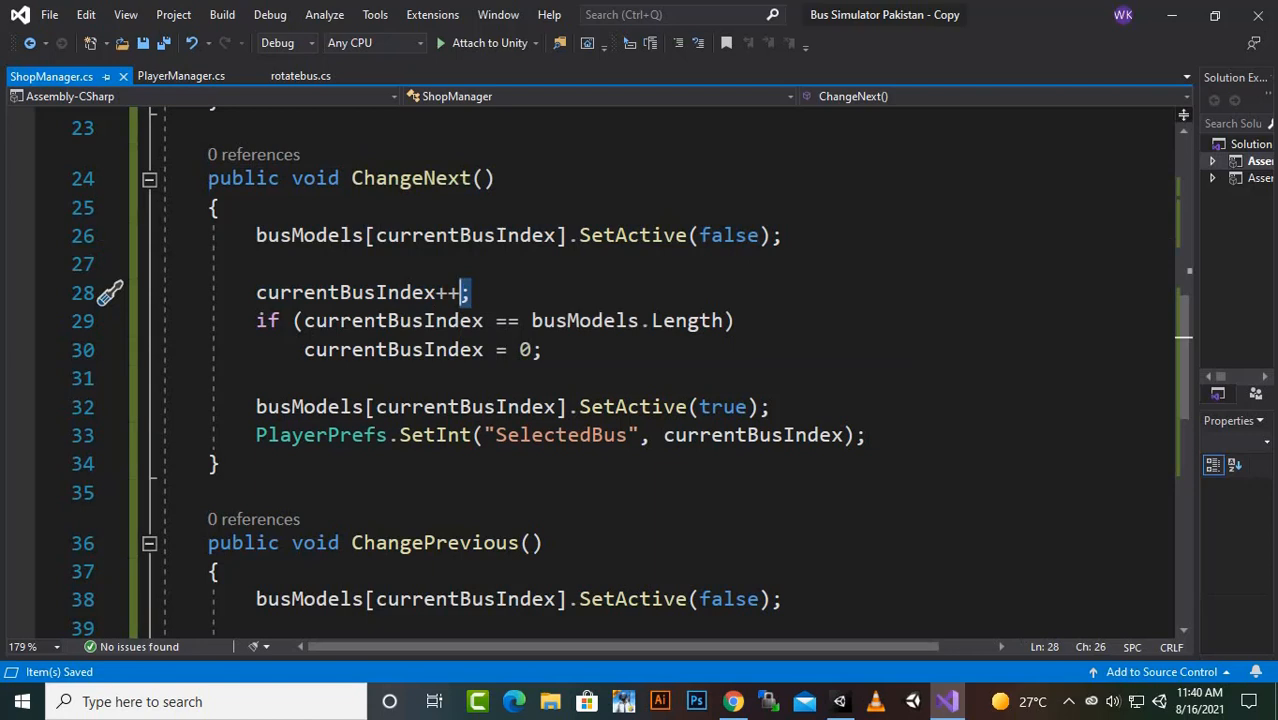
- Examine the if condition in ChangeNext that resets currentBusIndex to 0 when it equals busModels.Length
click(411, 320)
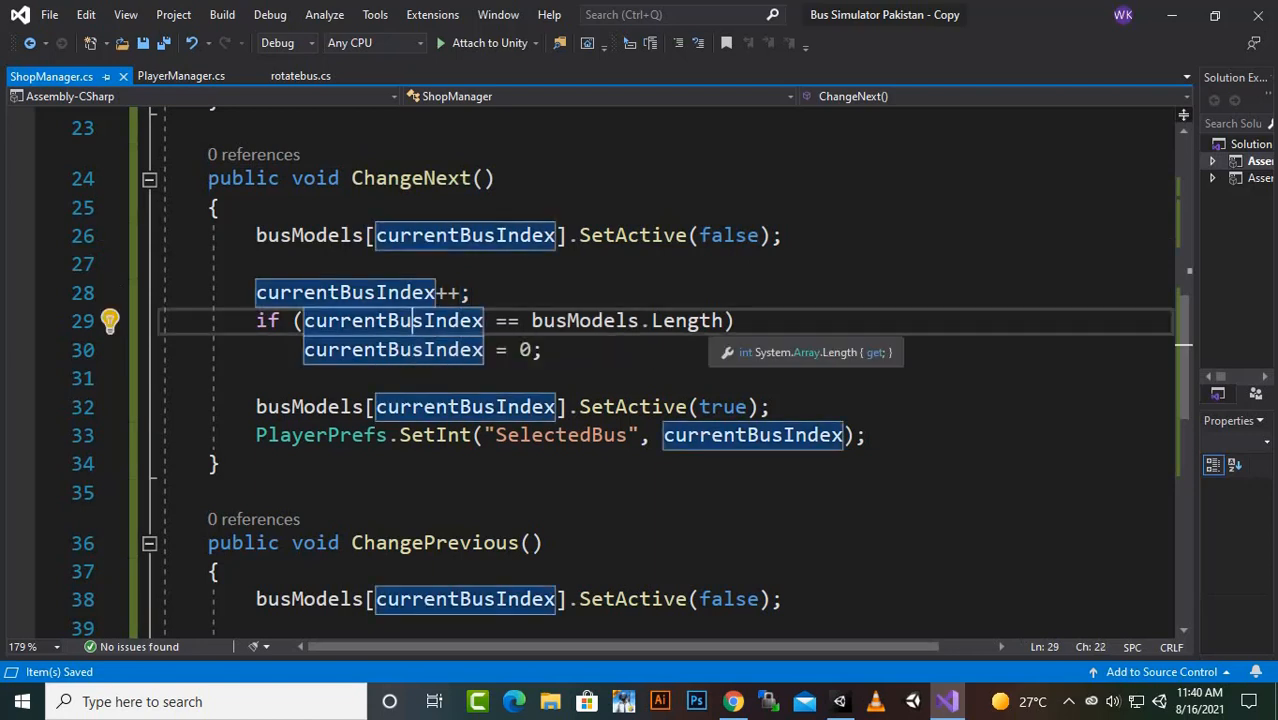
click(627, 320)
click(677, 321)
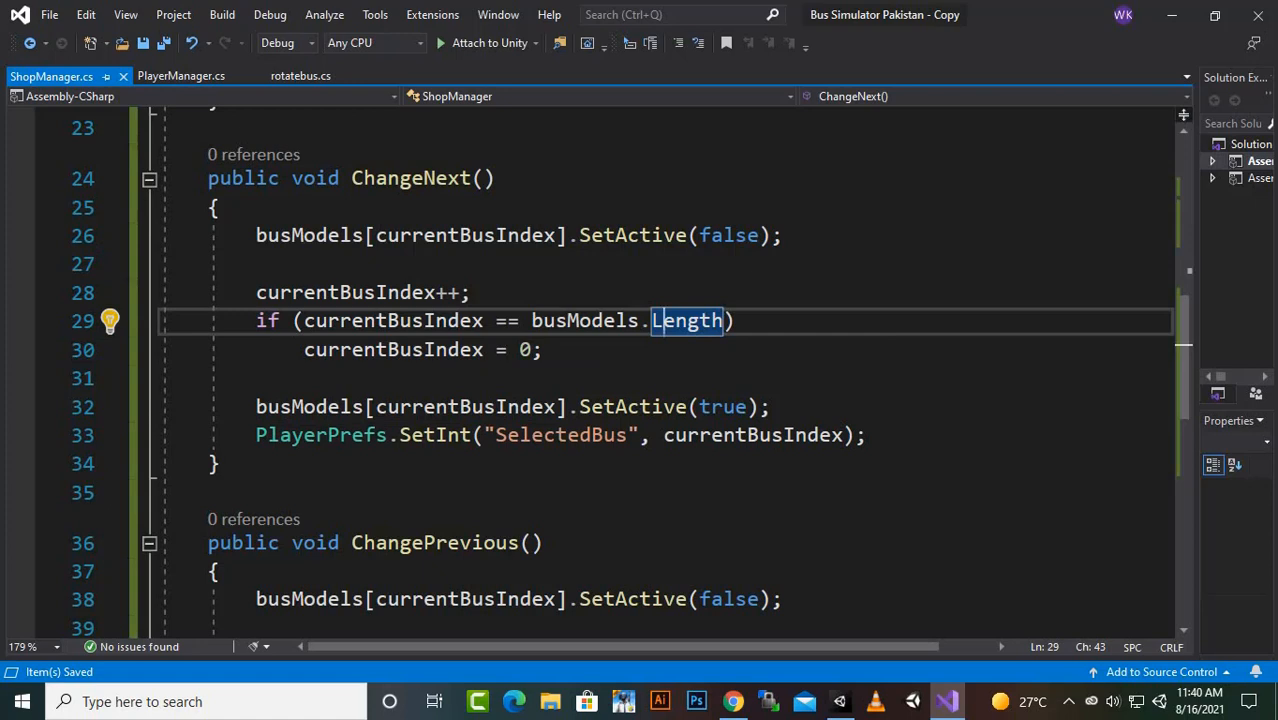
click(351, 349)
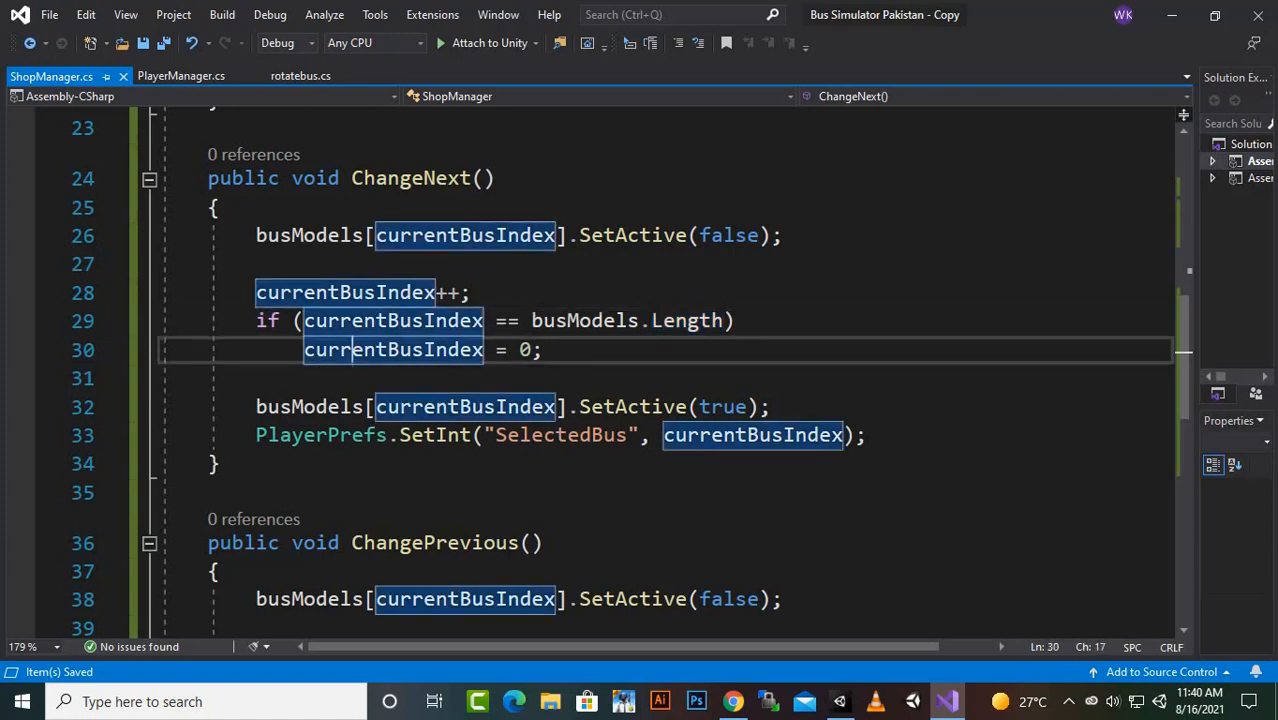
click(472, 292)
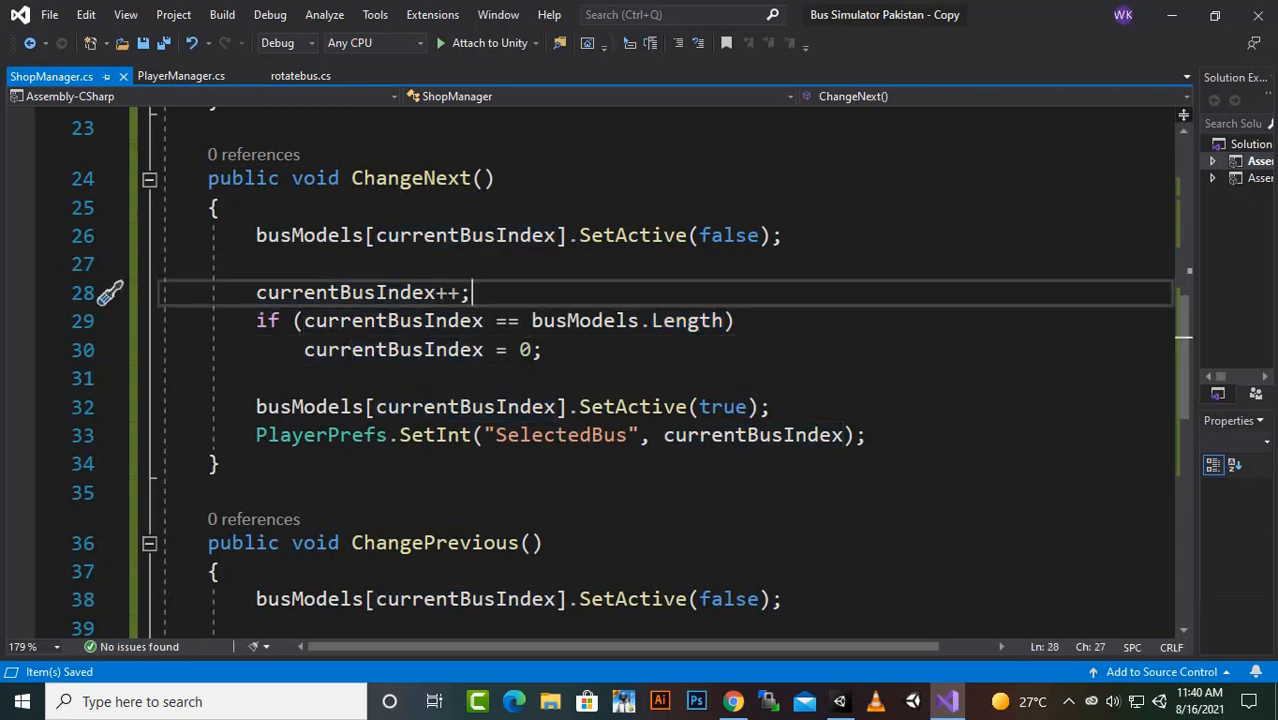
click(520, 350)
key(shift+Right)
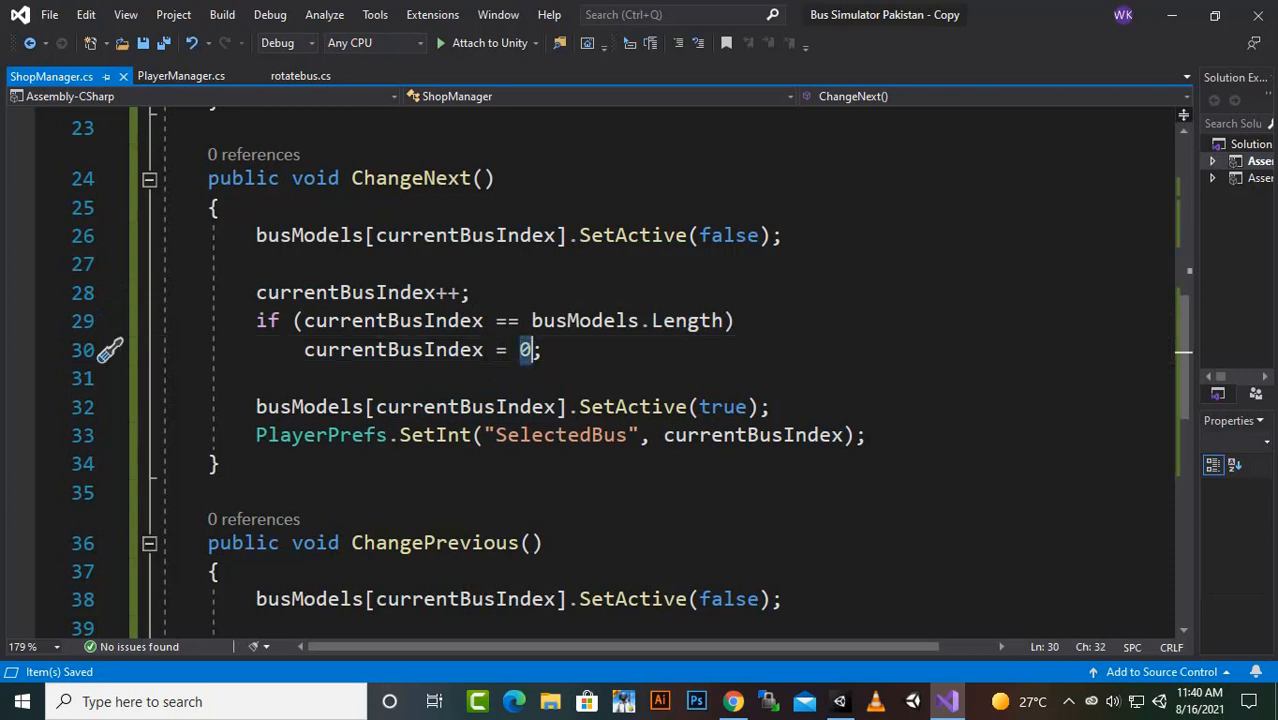
click(543, 350)
drag(532, 350, 520, 350)
click(520, 350)
- Examine the end of ChangeNext, where the new bus model is activated and its index is saved to PlayerPrefs as SelectedBus
scroll(660, 370, down, 1)
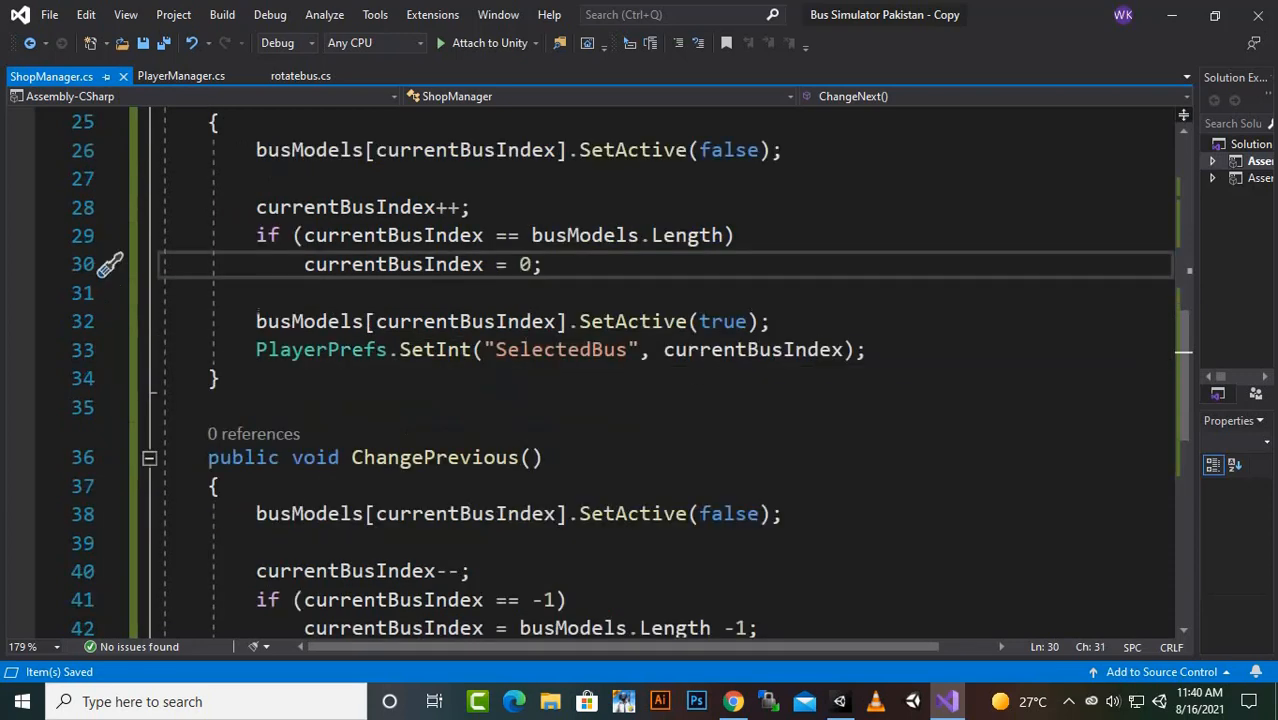
click(293, 321)
click(471, 321)
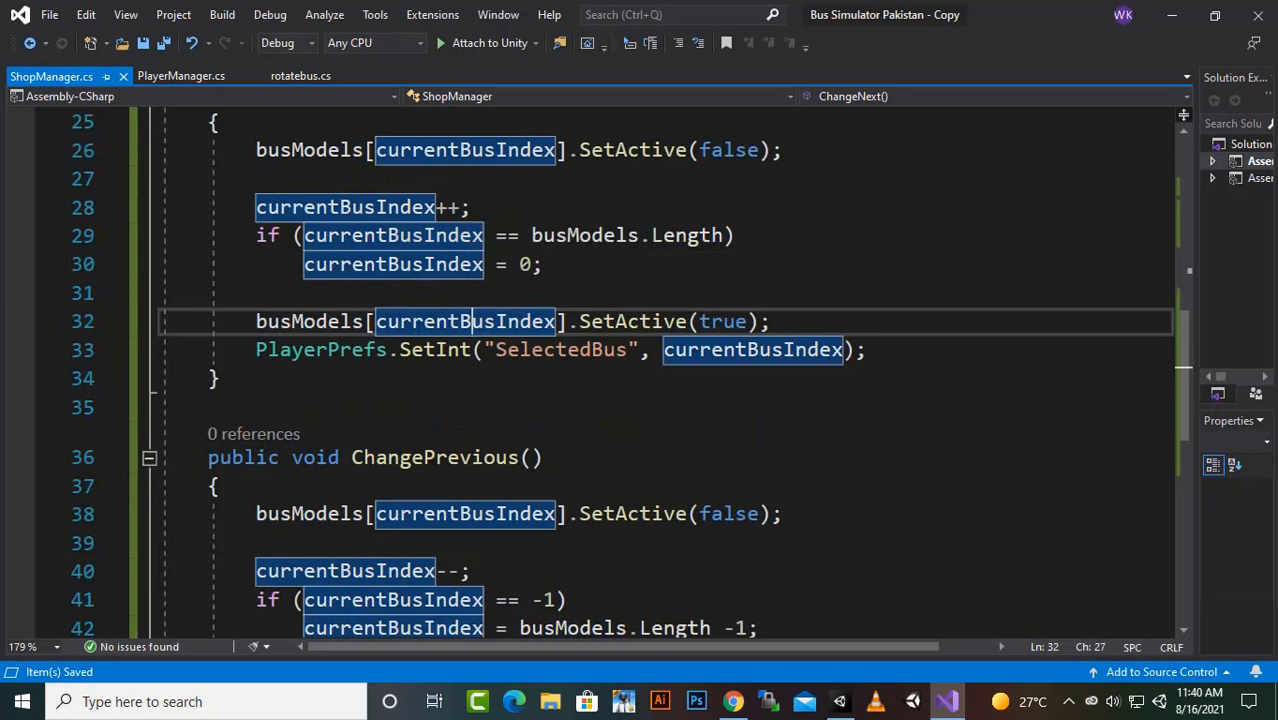
click(724, 321)
click(327, 349)
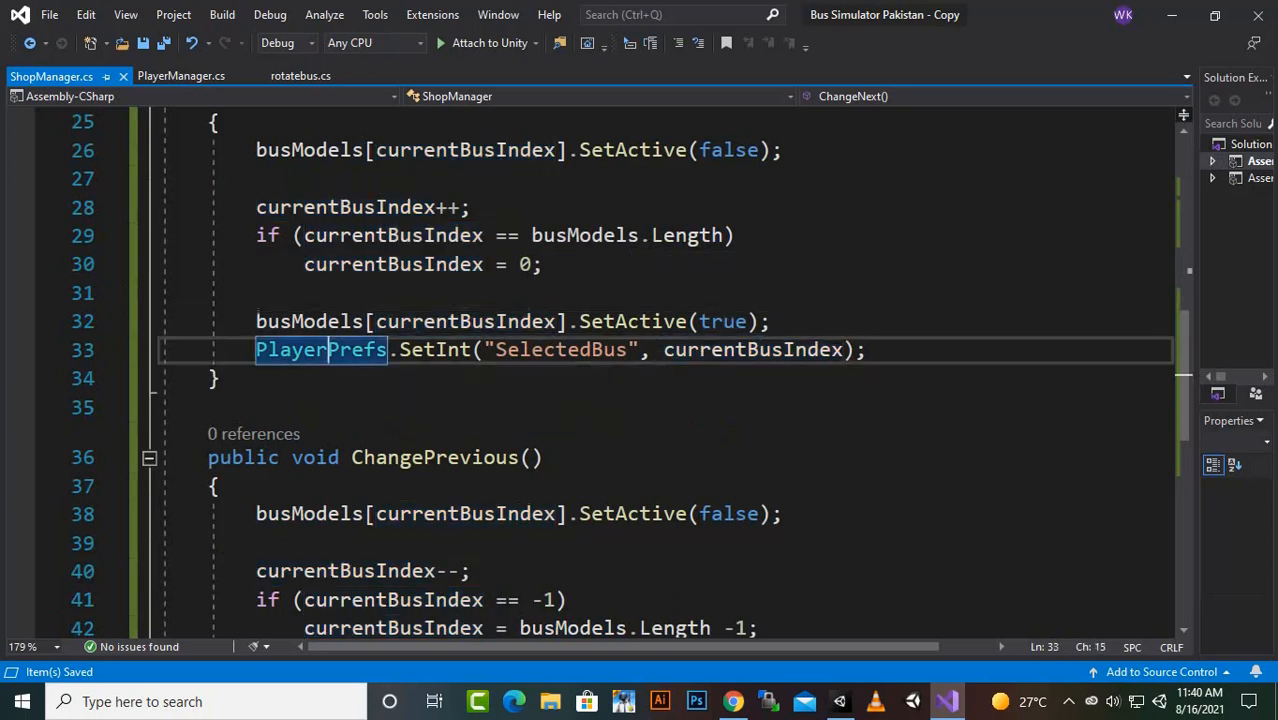
click(447, 349)
click(543, 349)
click(737, 349)
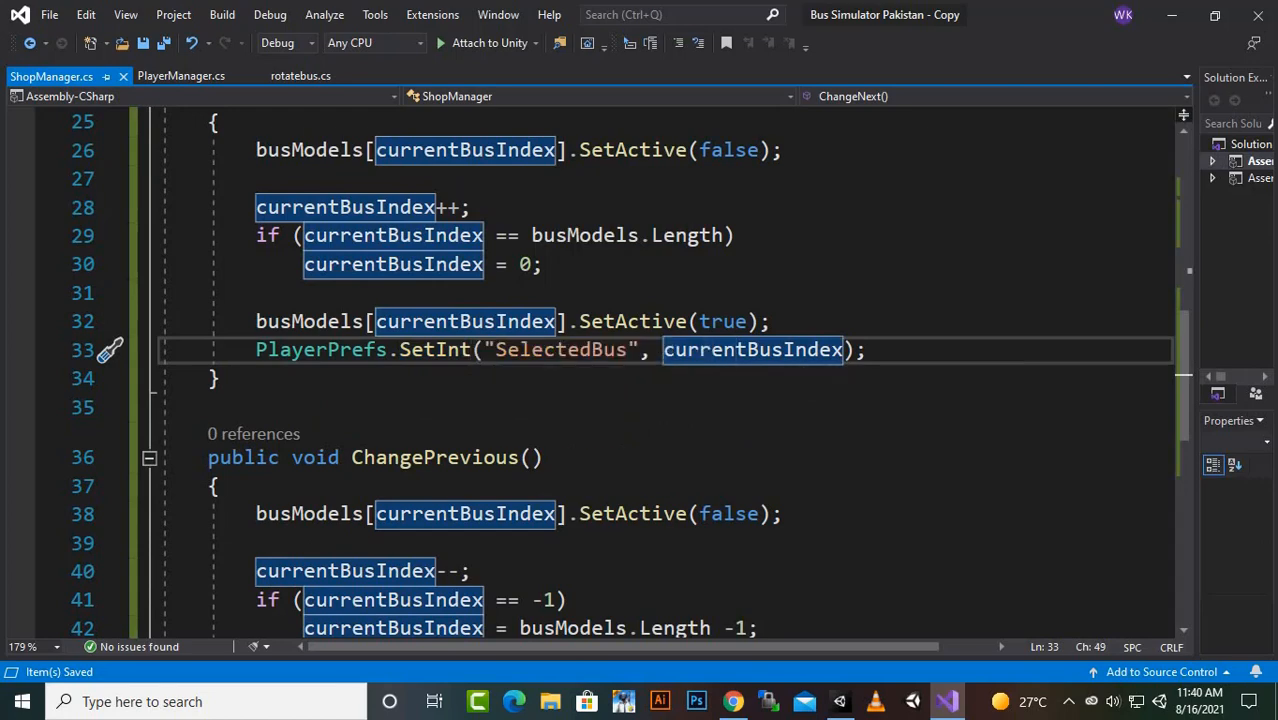
scroll(640, 370, down, 2)
scroll(640, 370, up, 2)
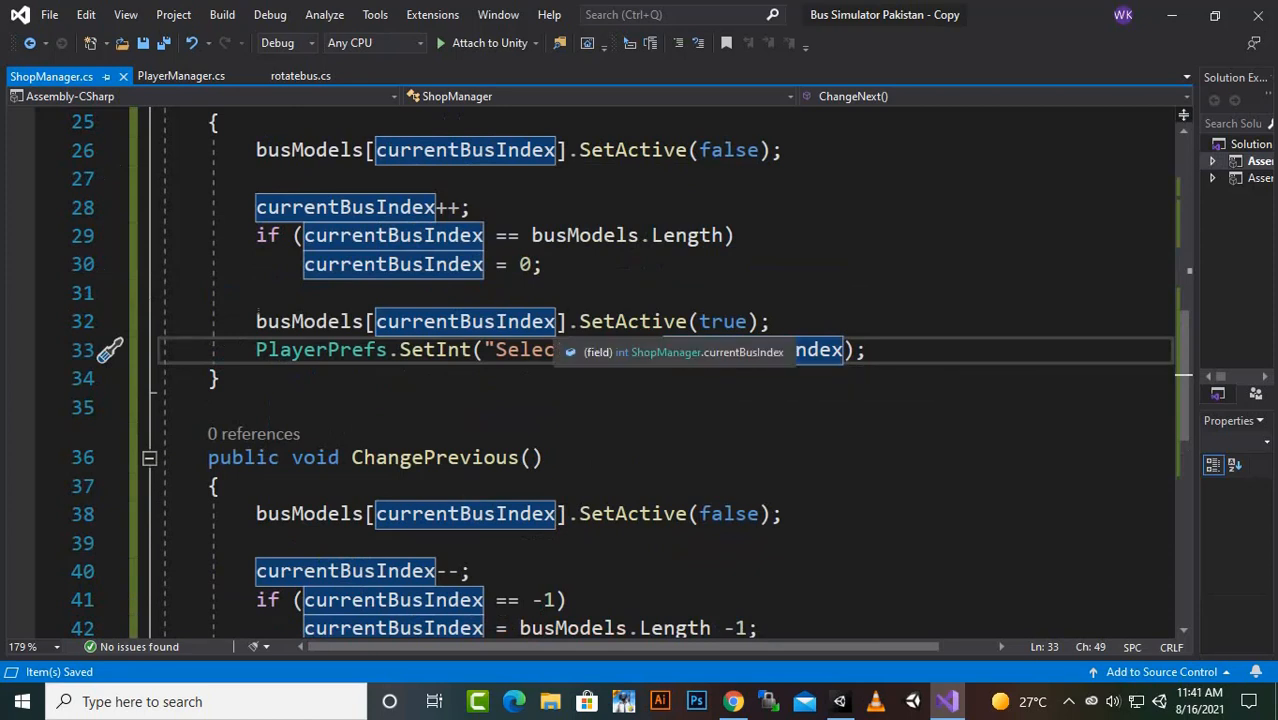
- Examine the currentBusIndex-- decrement in ChangePrevious and the if condition that wraps -1 around to busModels.Length -1
scroll(500, 400, down, 2)
drag(460, 400, 436, 400)
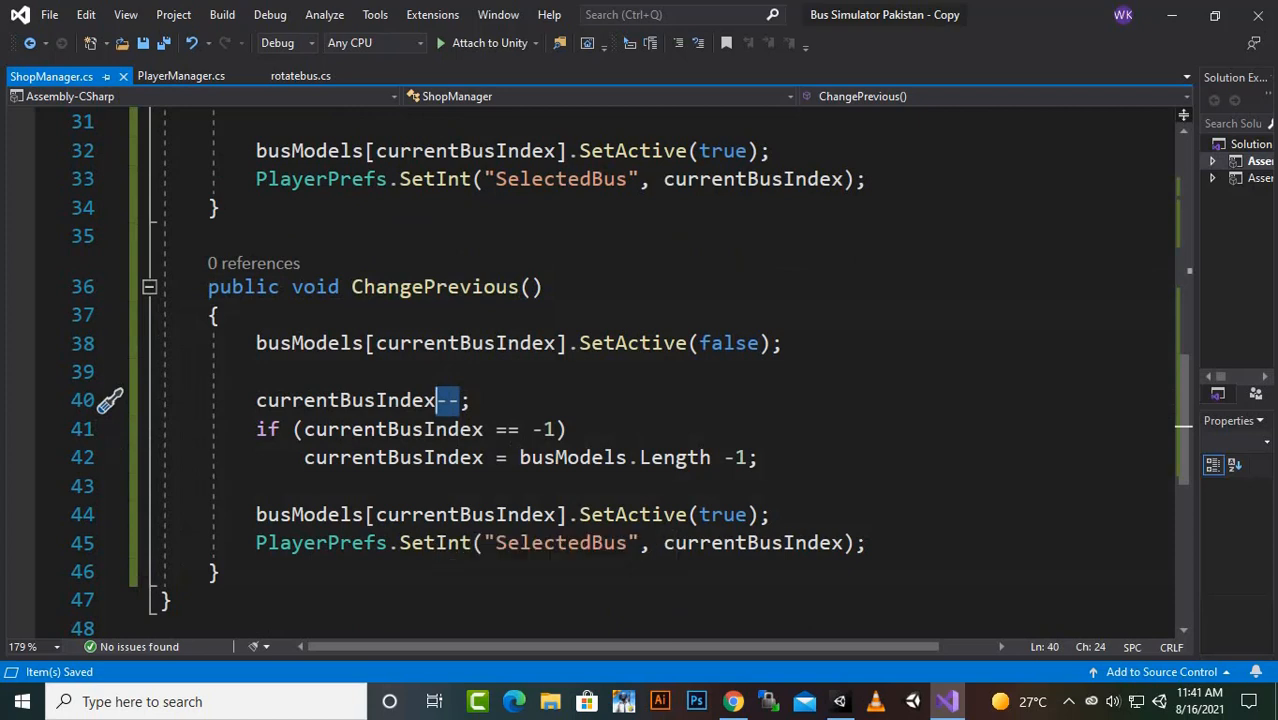
scroll(436, 512, down, 1)
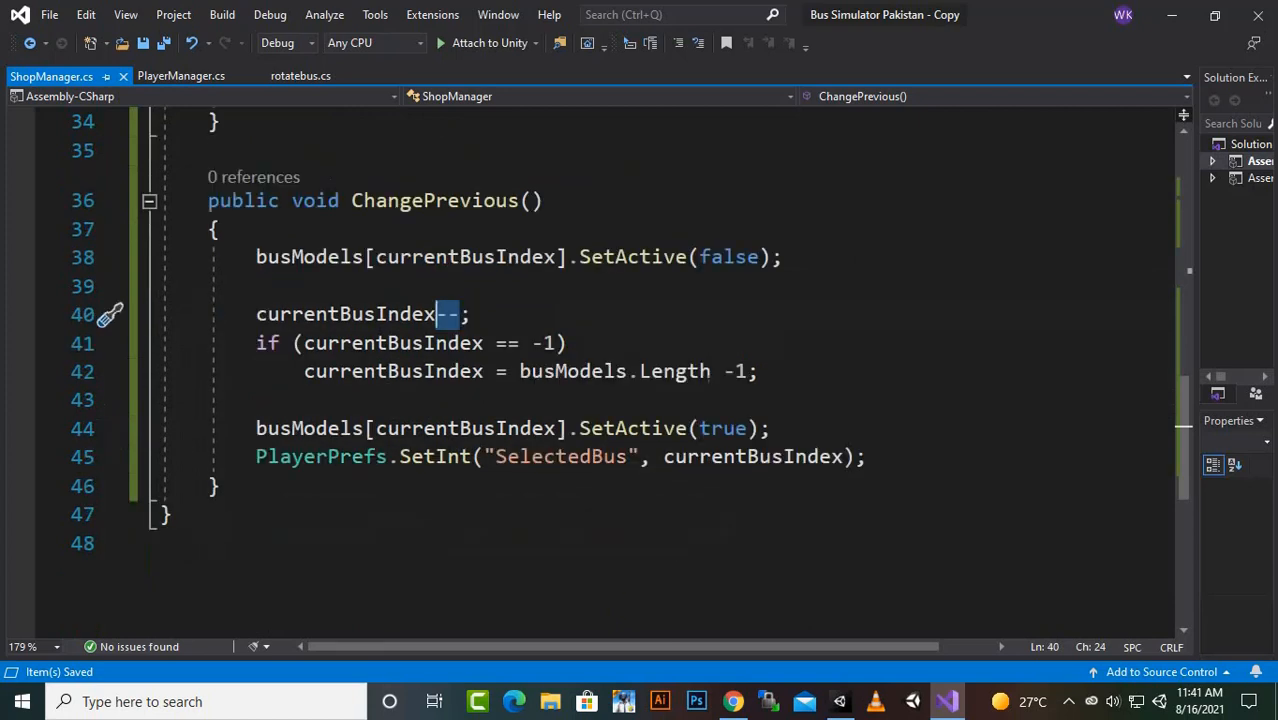
drag(496, 343, 519, 343)
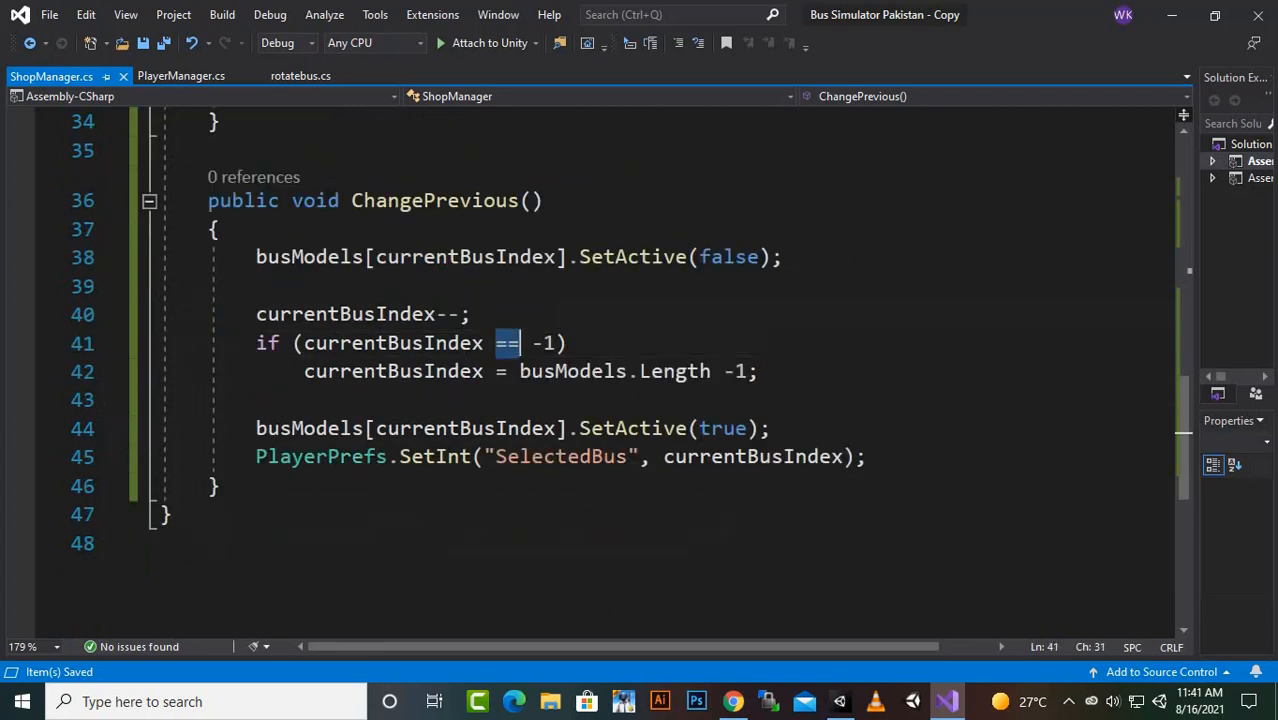
click(532, 343)
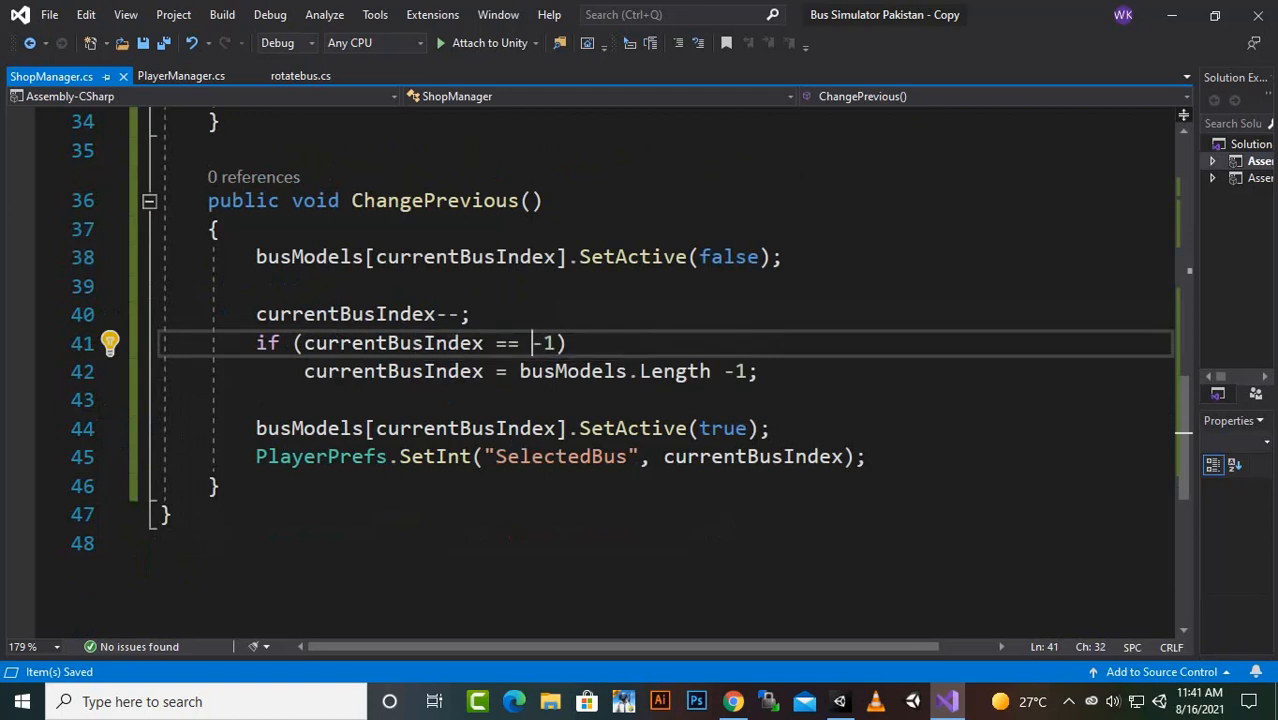
click(364, 372)
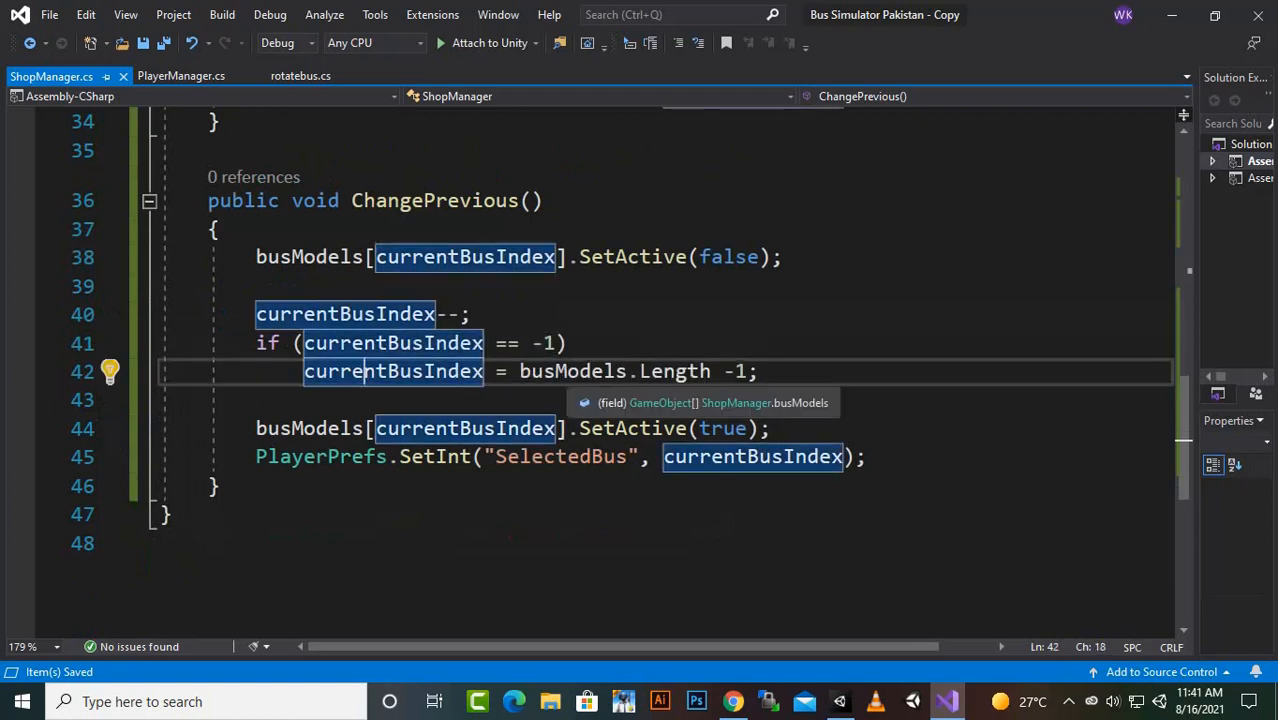
click(737, 371)
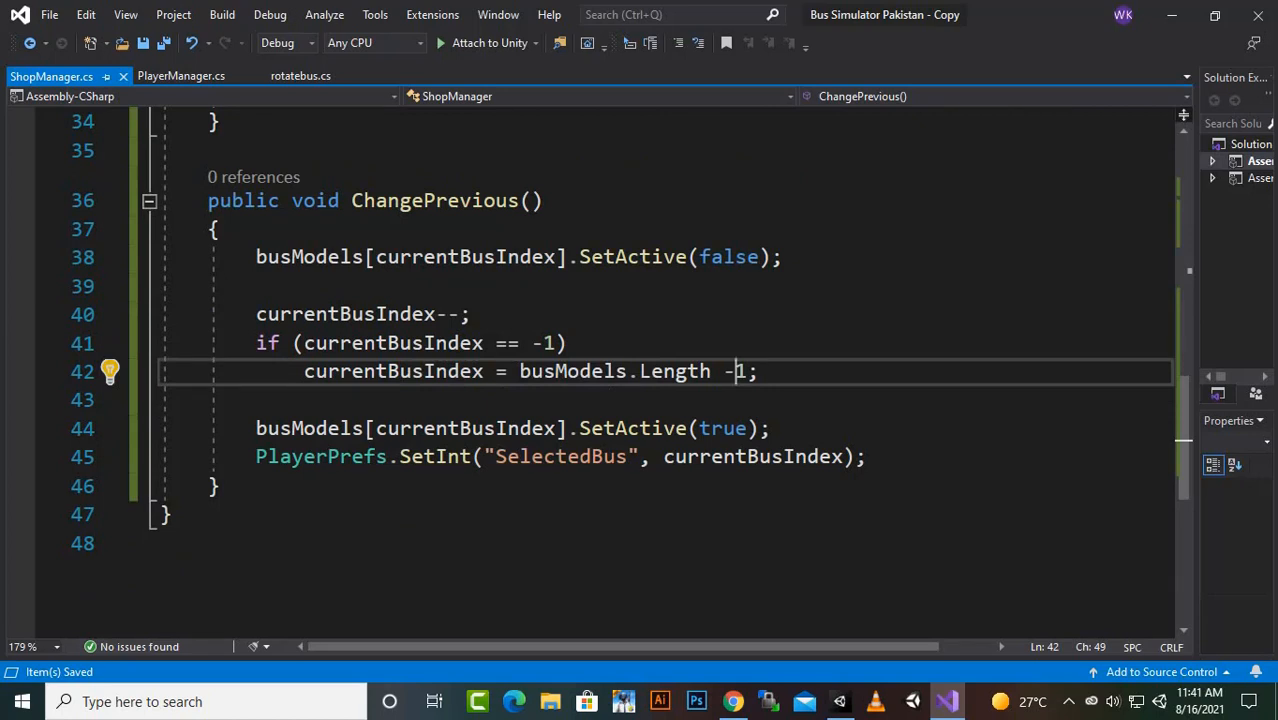
drag(748, 371, 257, 344)
click(448, 371)
- Examine the statement in ChangePrevious that activates the bus model at the updated currentBusIndex
scroll(448, 371, down, 2)
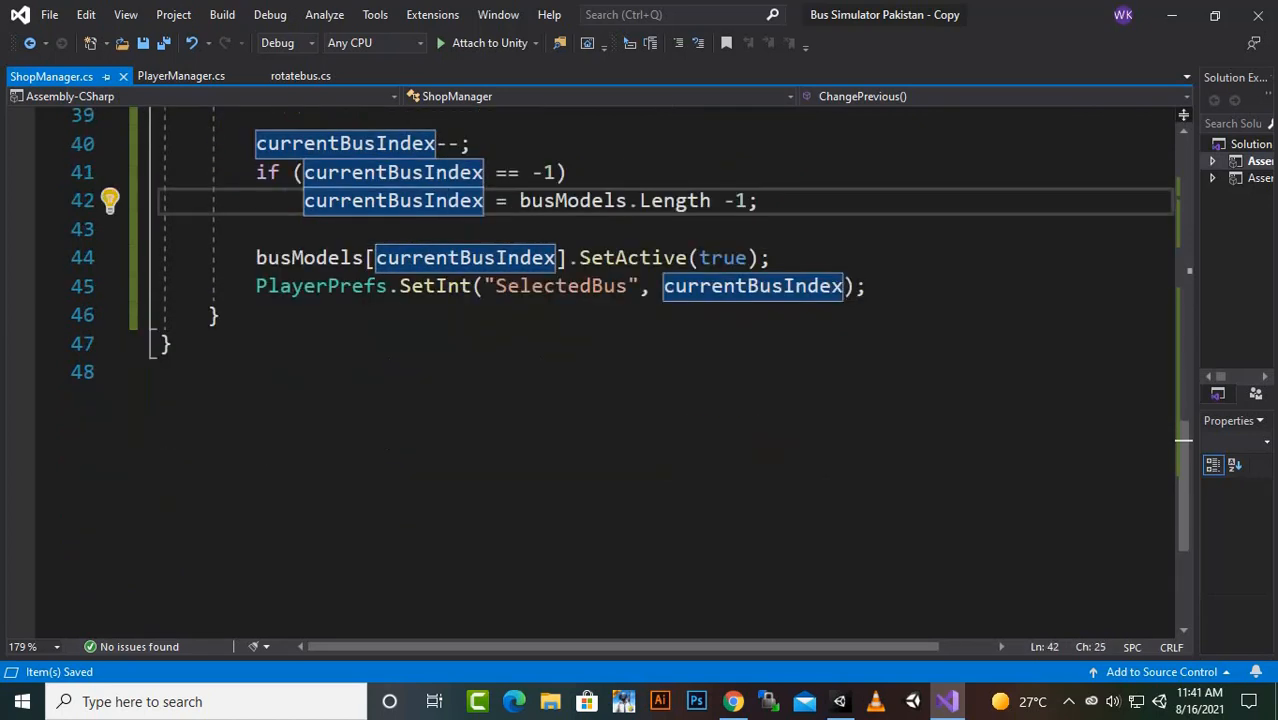
click(317, 257)
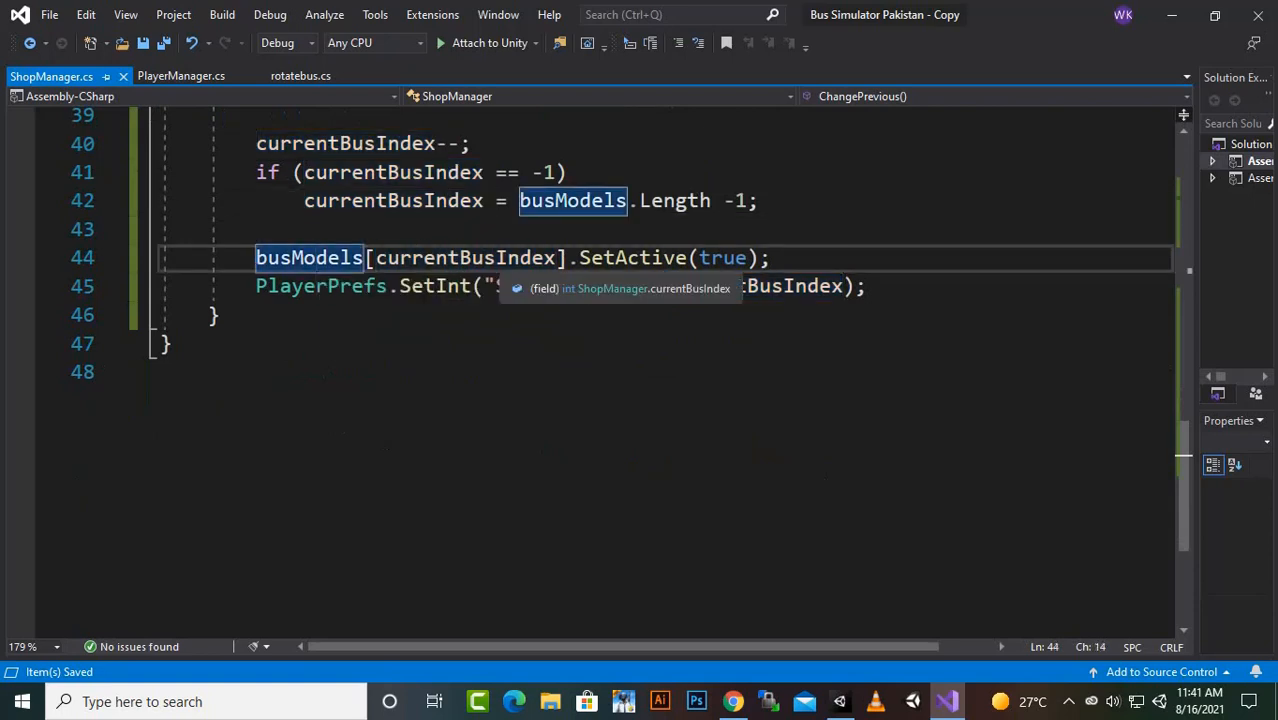
click(712, 258)
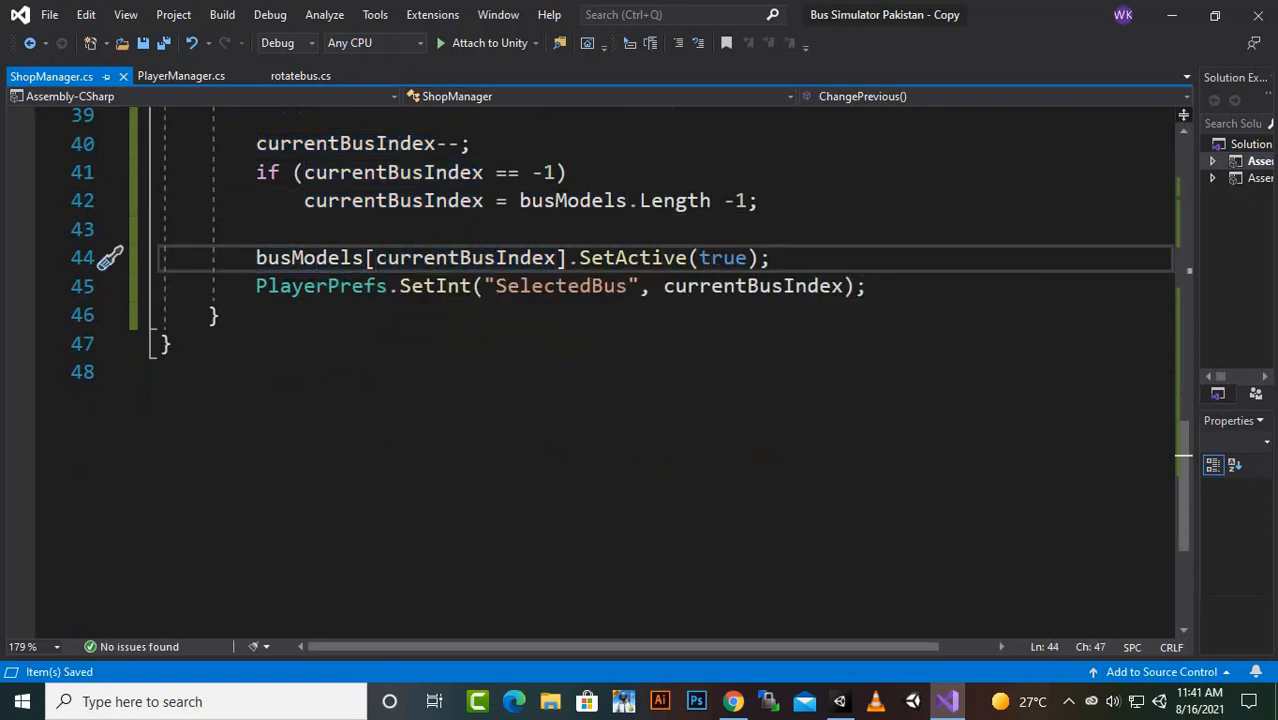
drag(268, 258, 712, 258)
click(424, 258)
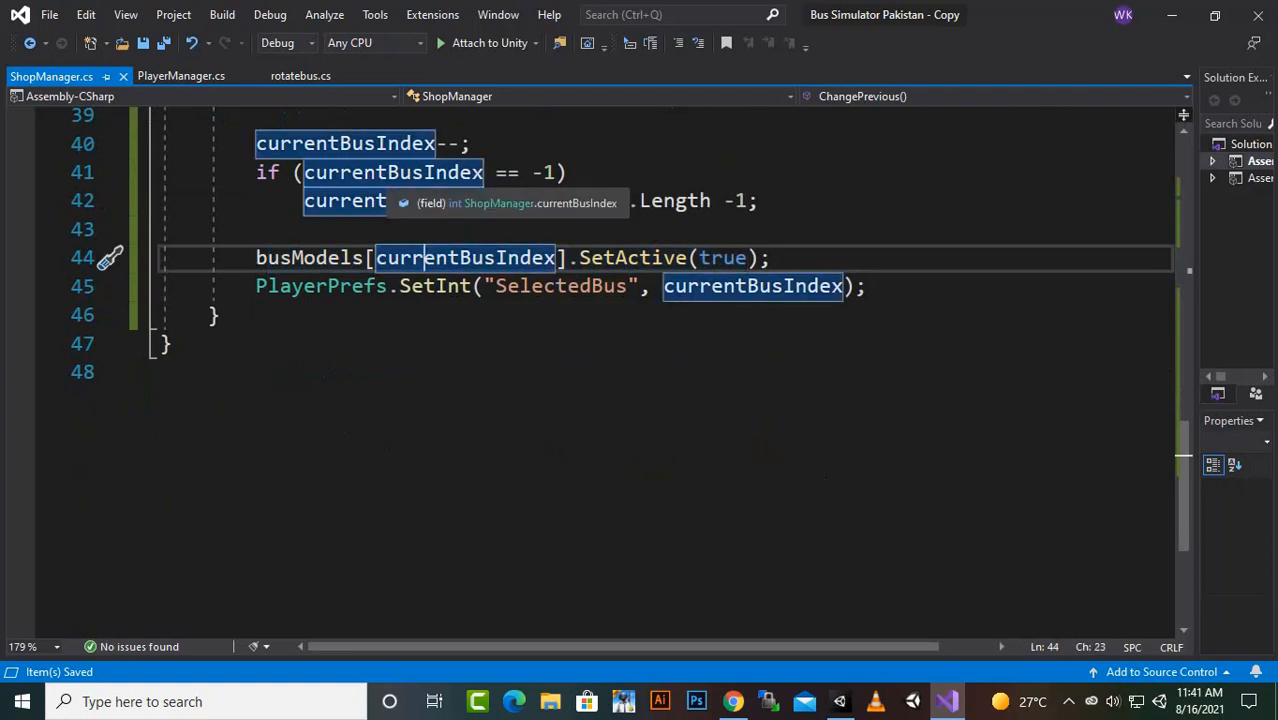
- Examine the statements ending ChangePrevious that activate the bus model and save SelectedBus, and switch to the Unity editor
click(652, 258)
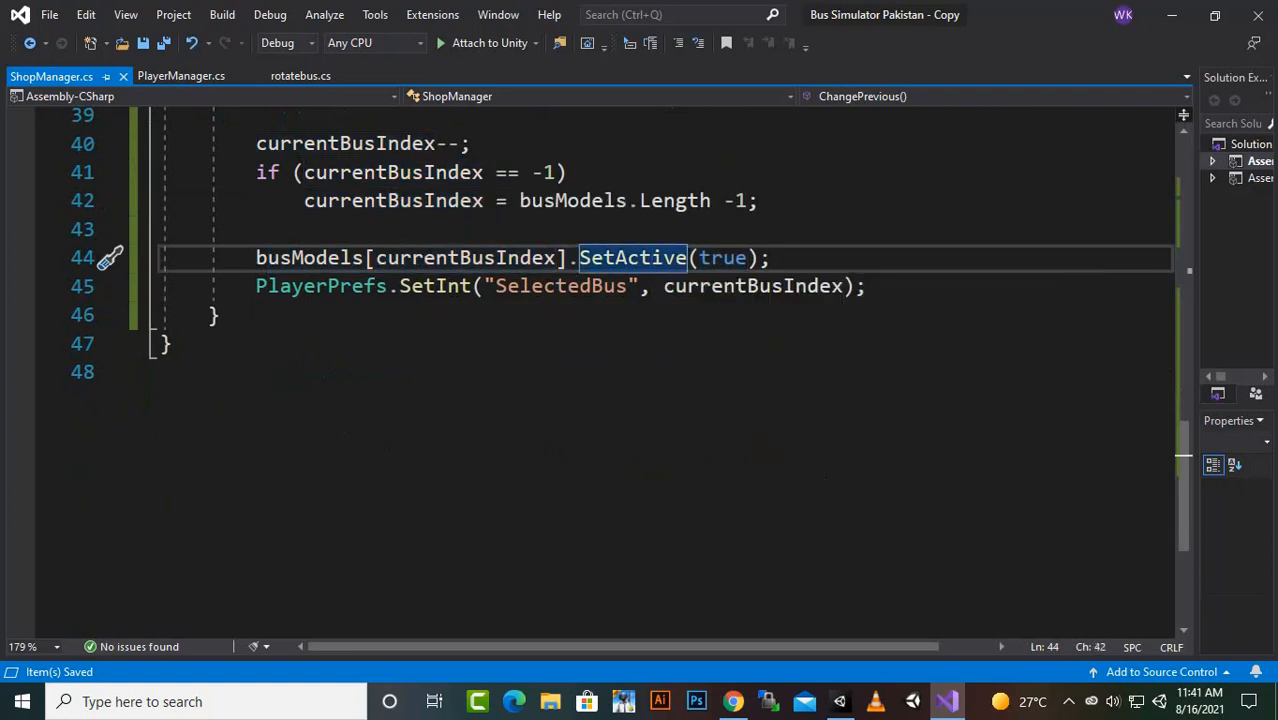
click(317, 258)
click(580, 287)
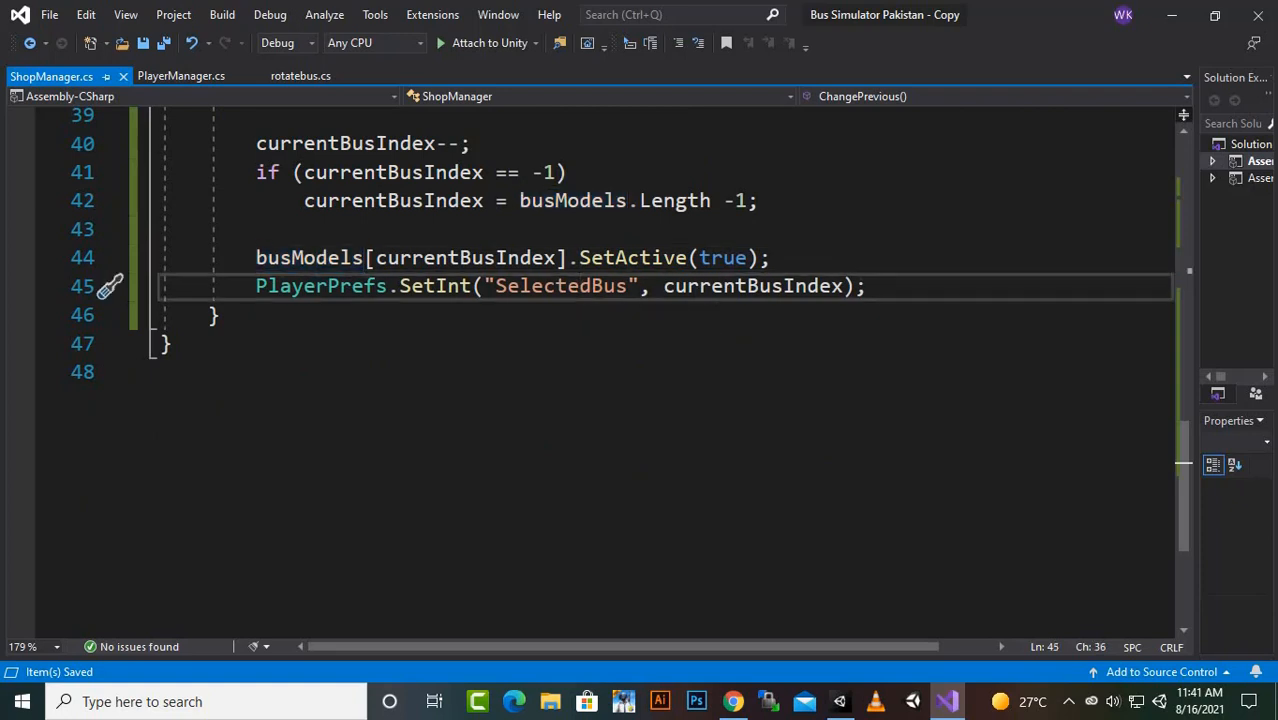
drag(819, 287, 711, 287)
click(221, 316)
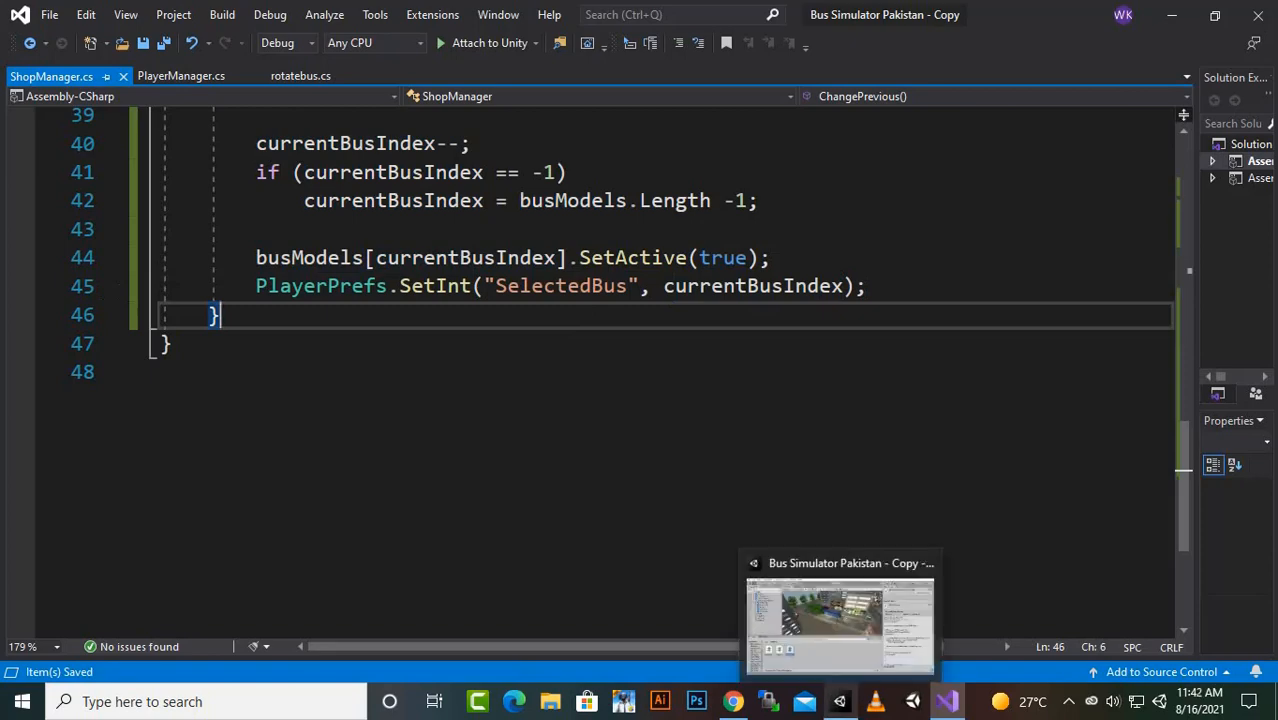
click(840, 701)
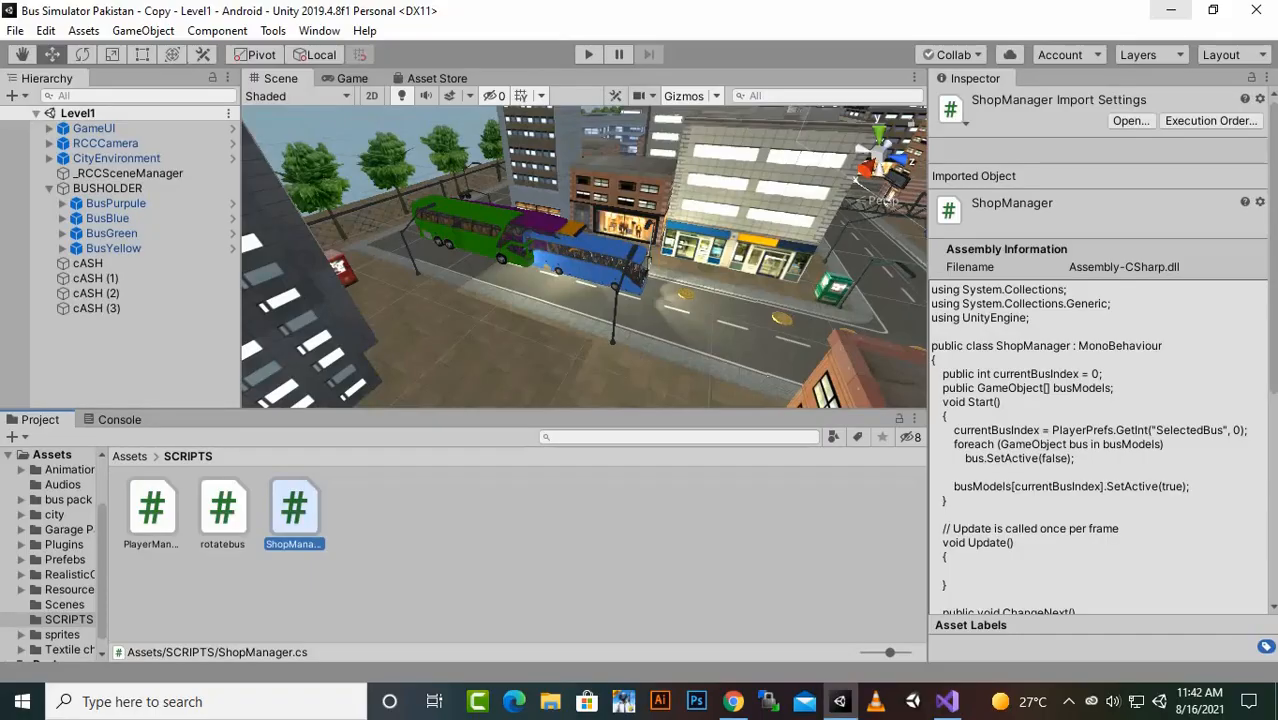
click(107, 188)
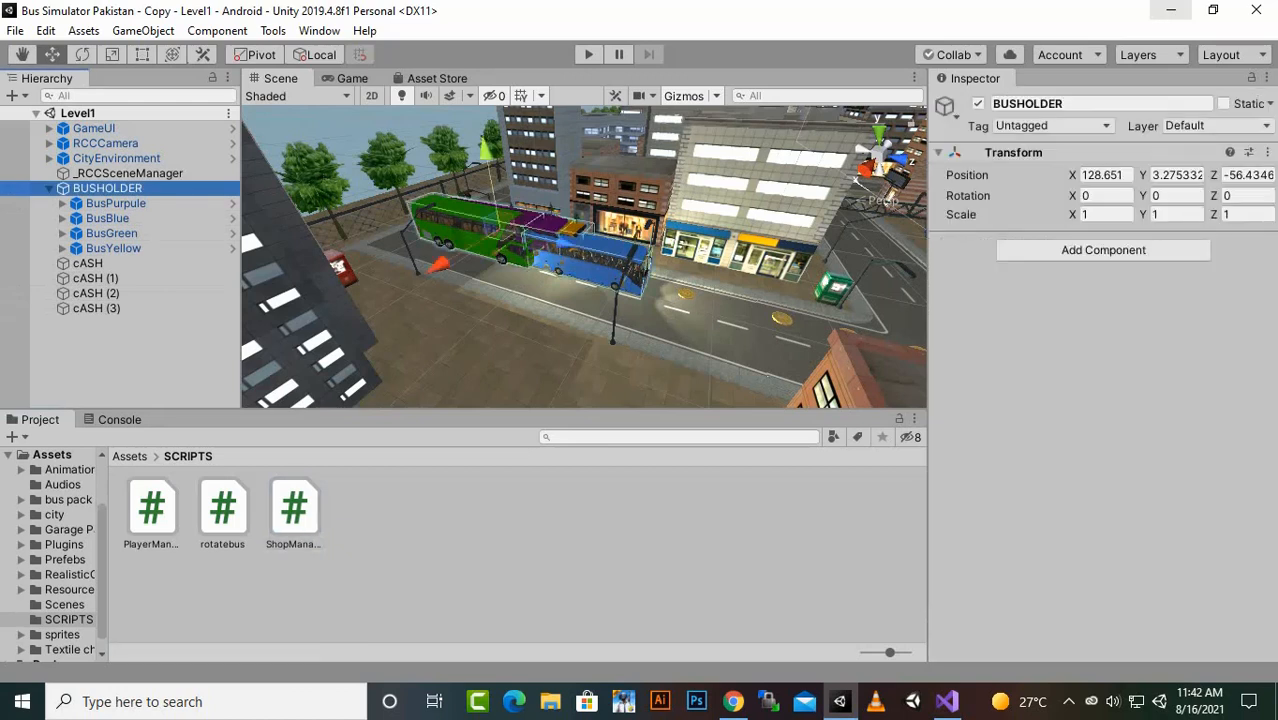
drag(293, 510, 1100, 245)
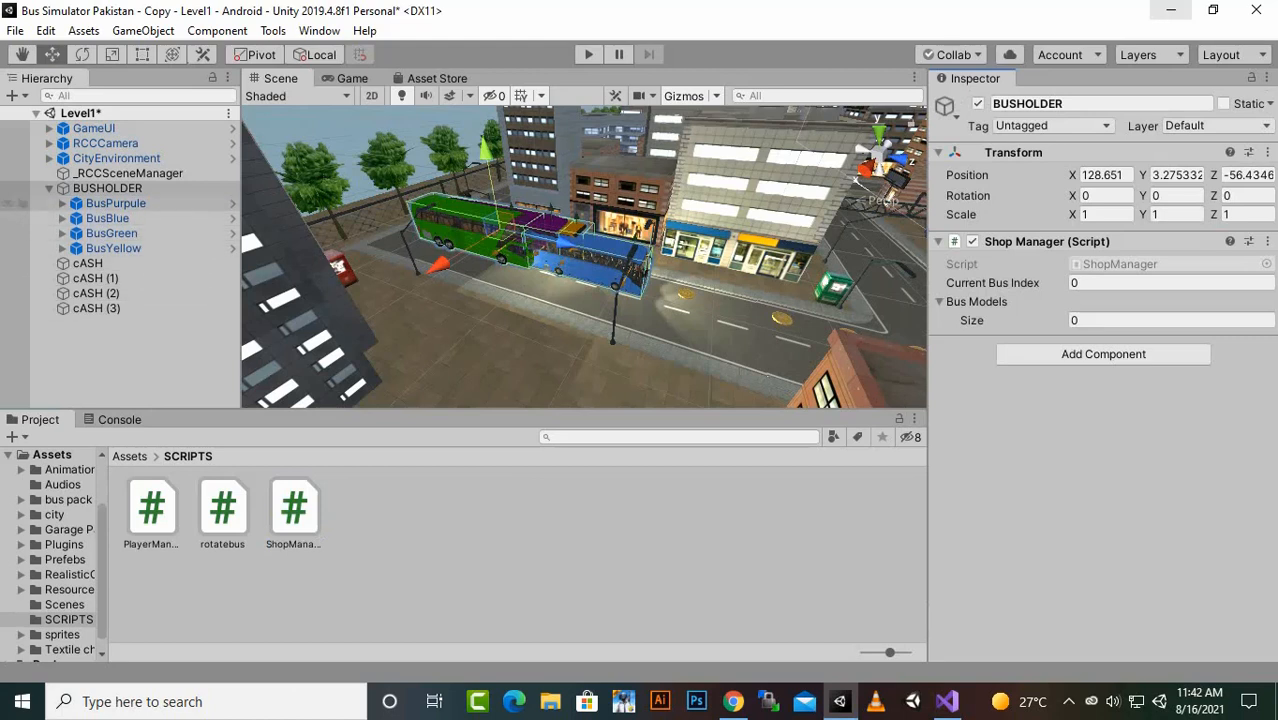
click(107, 188)
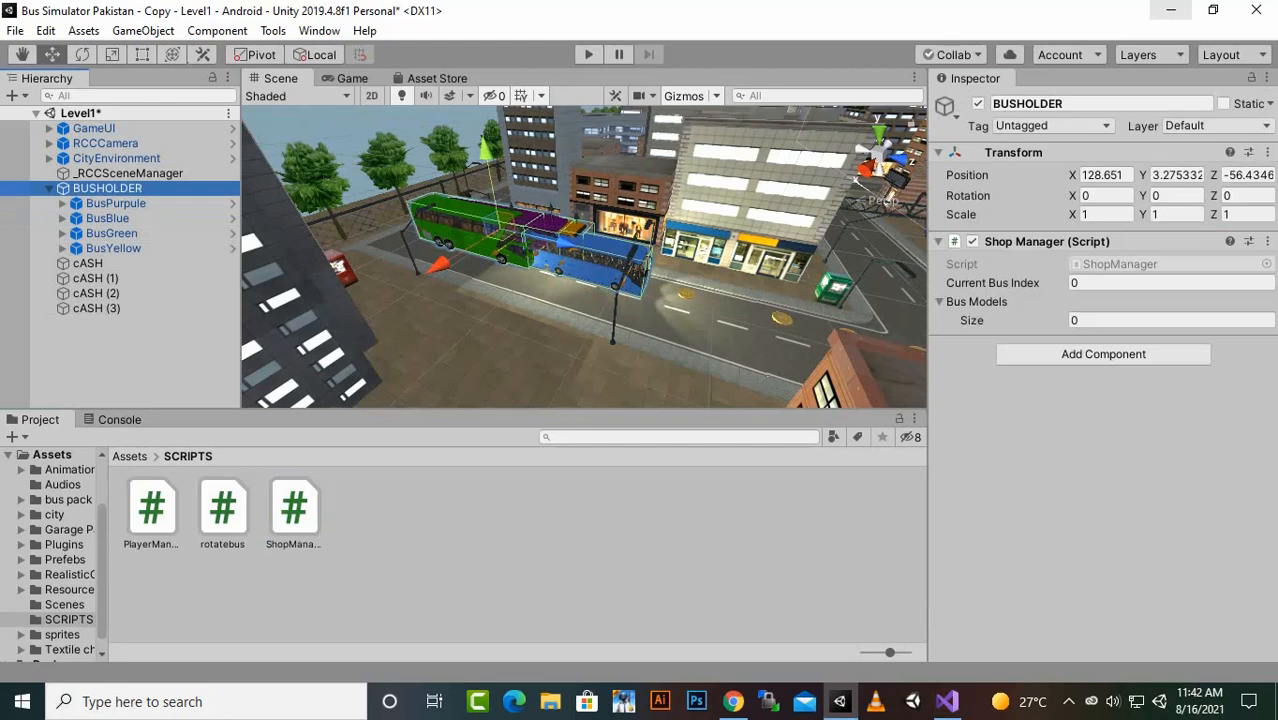
click(1150, 283)
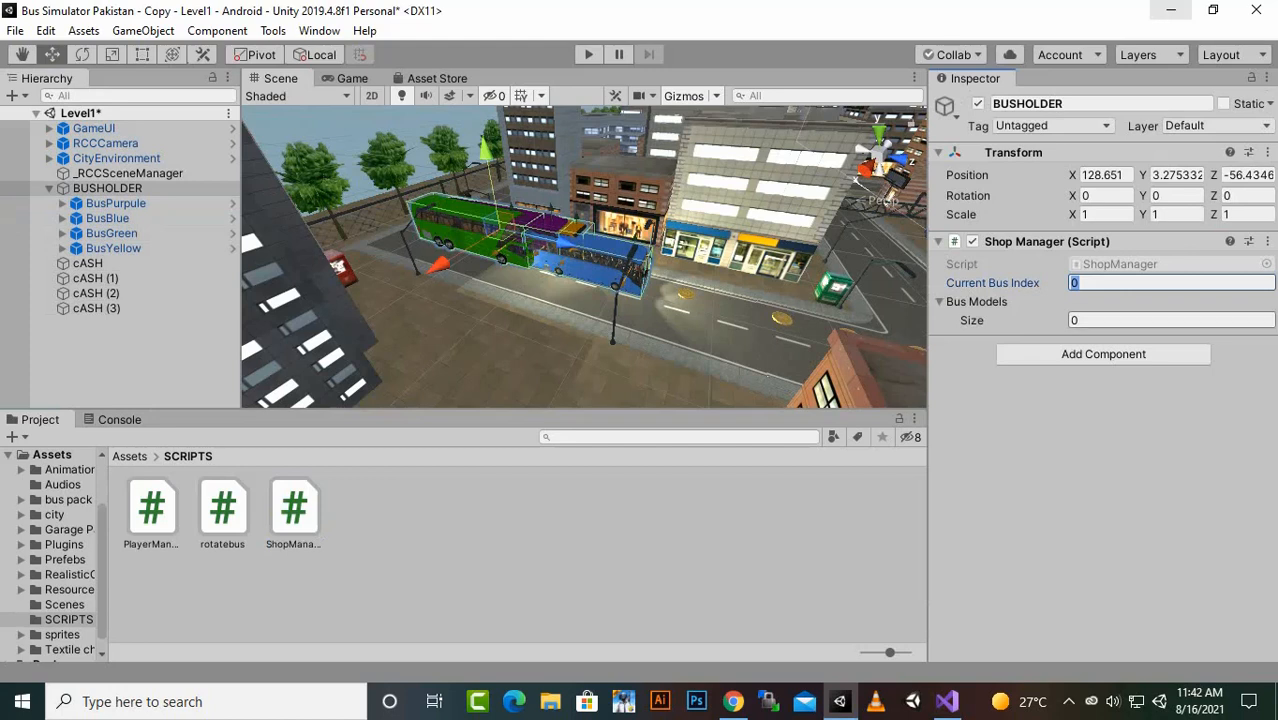
click(1150, 320)
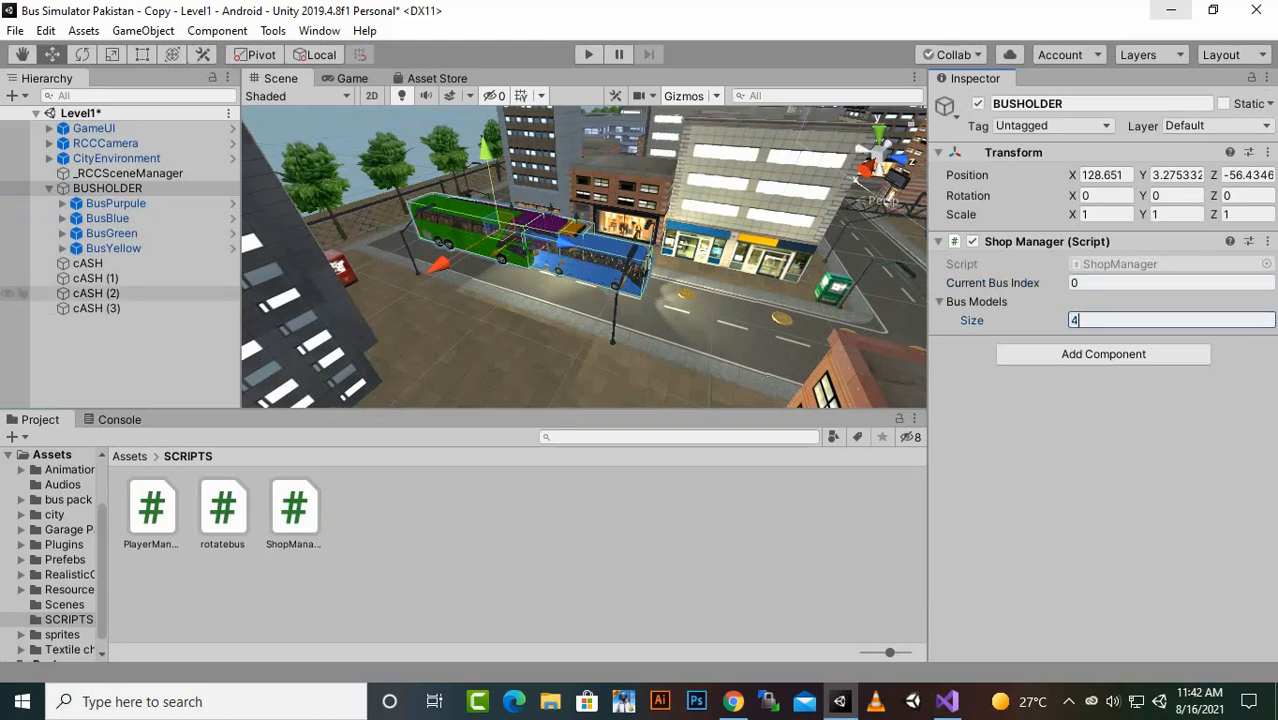
key(Return)
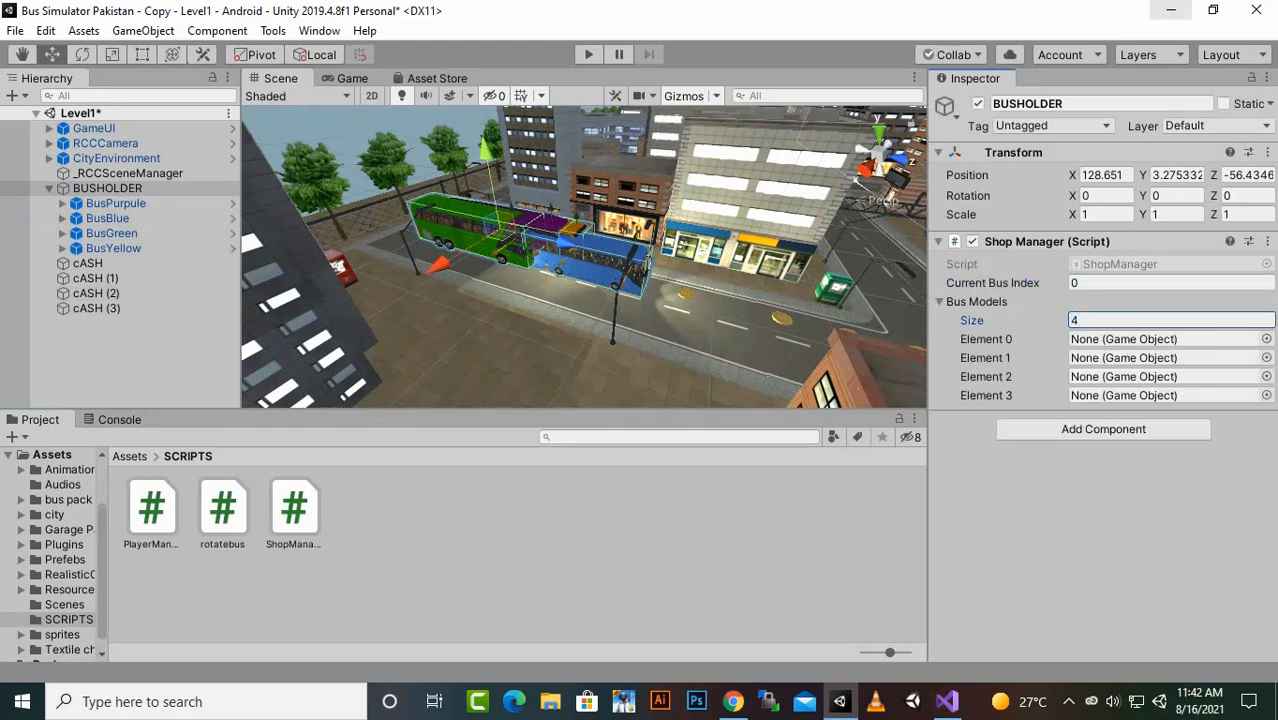
drag(115, 203, 1150, 339)
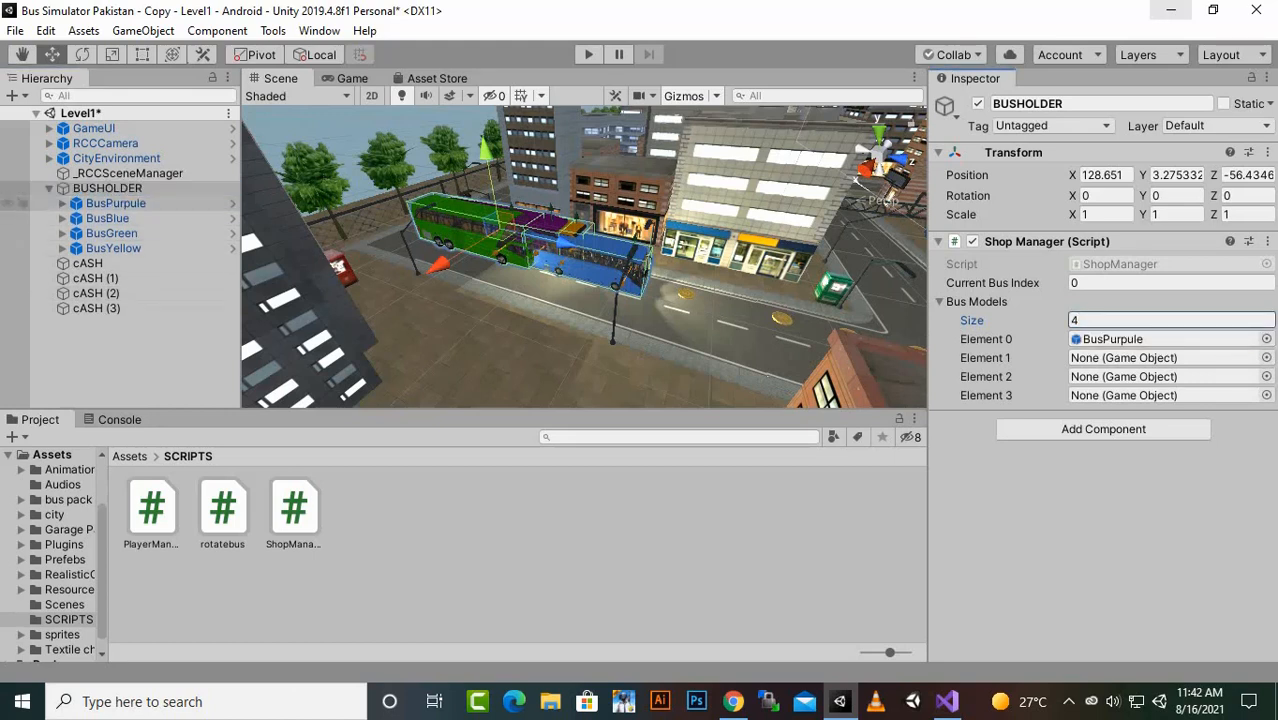
drag(107, 218, 1160, 357)
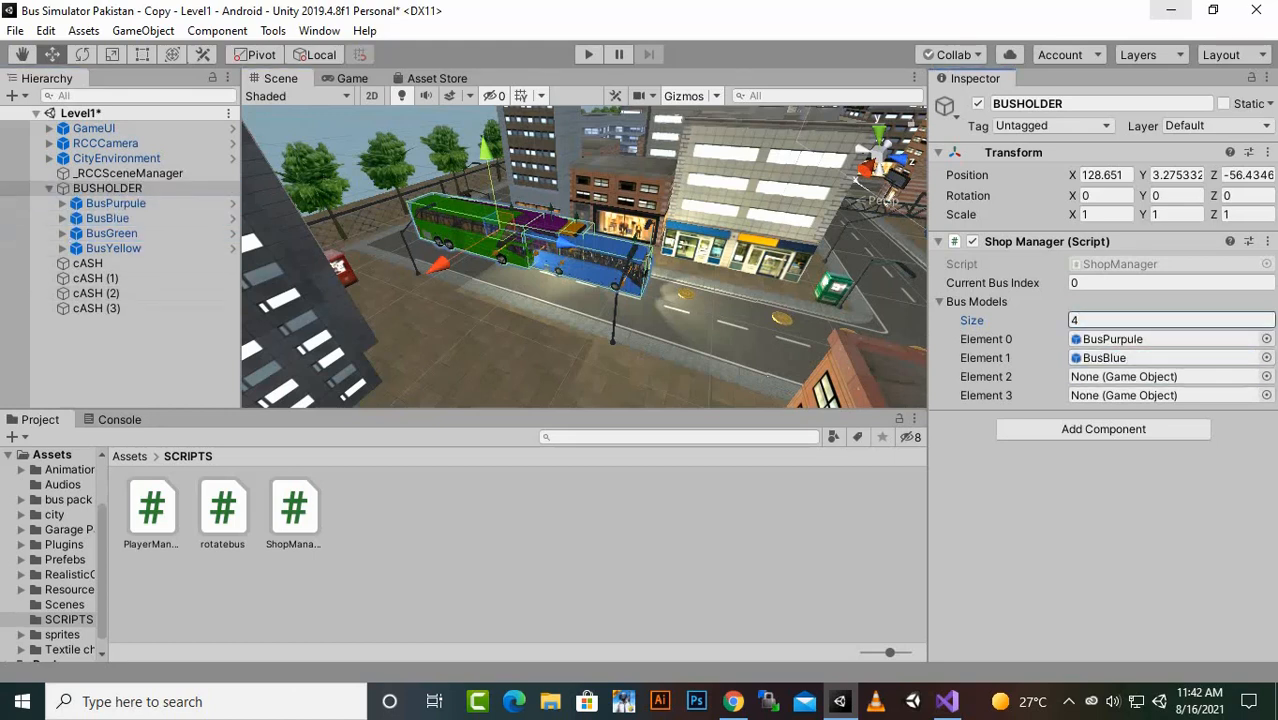
click(111, 233)
drag(111, 233, 1160, 376)
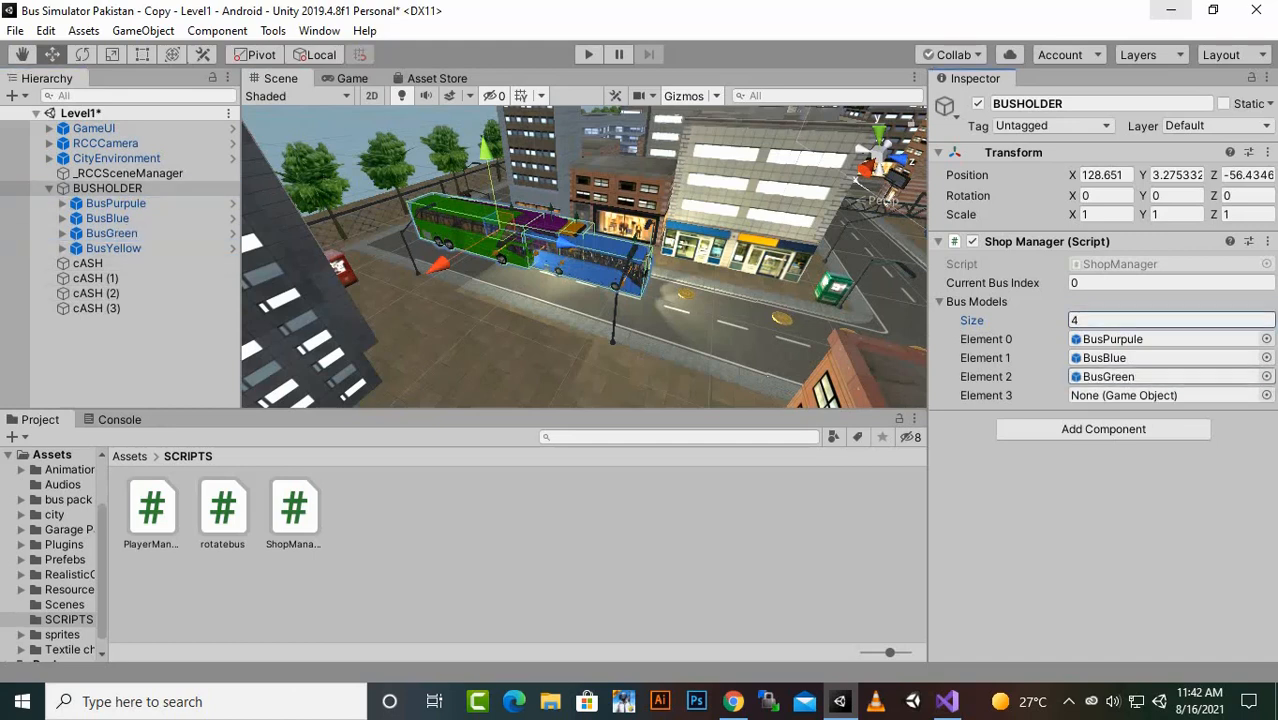
drag(113, 248, 1160, 395)
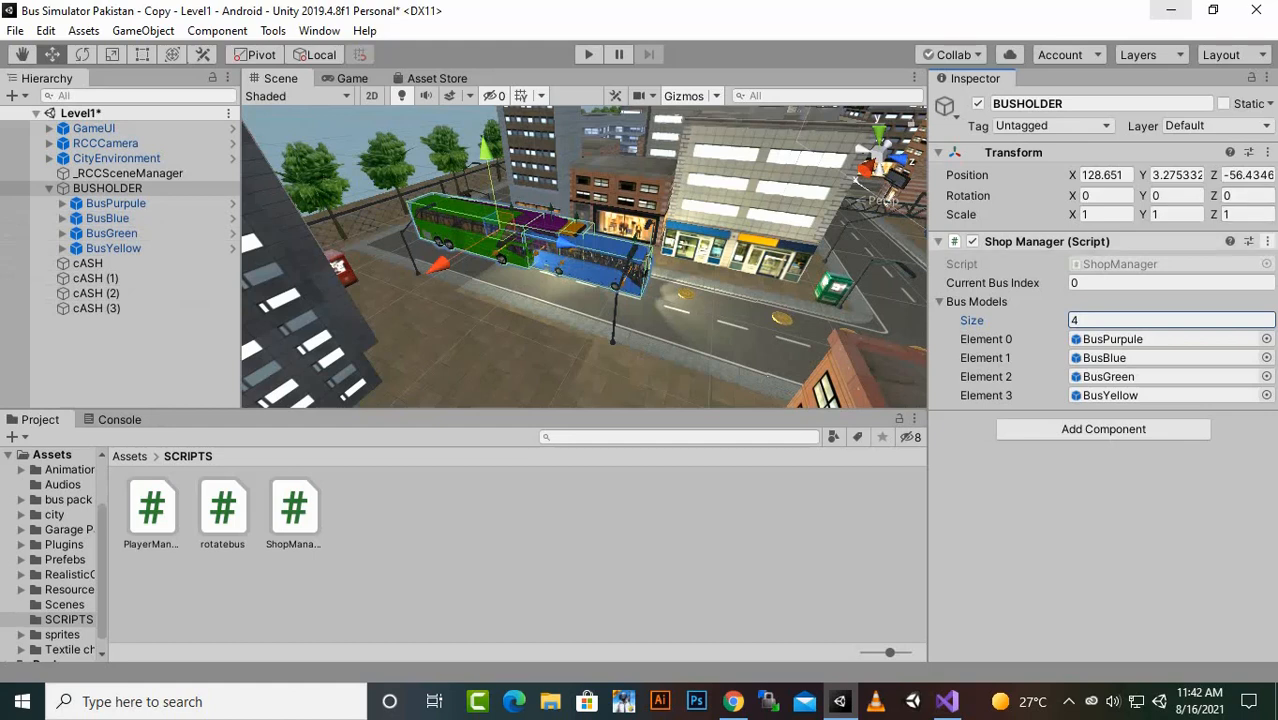
click(1267, 241)
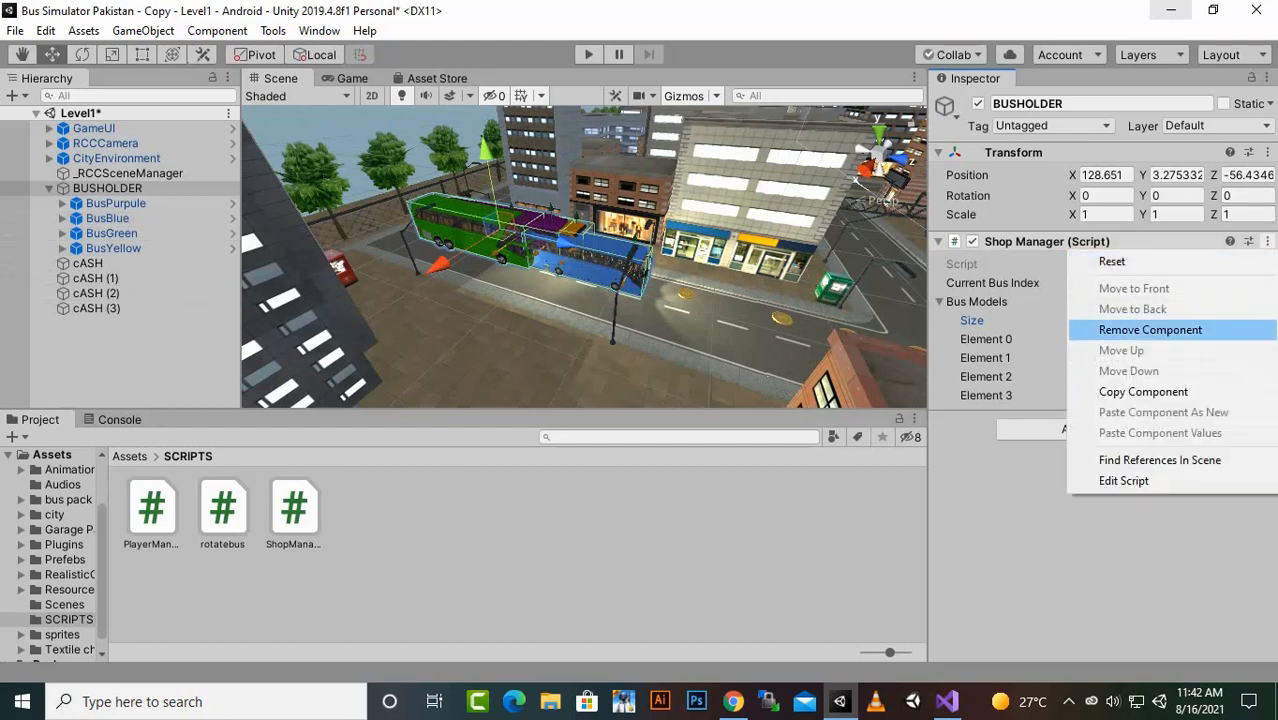
click(1150, 330)
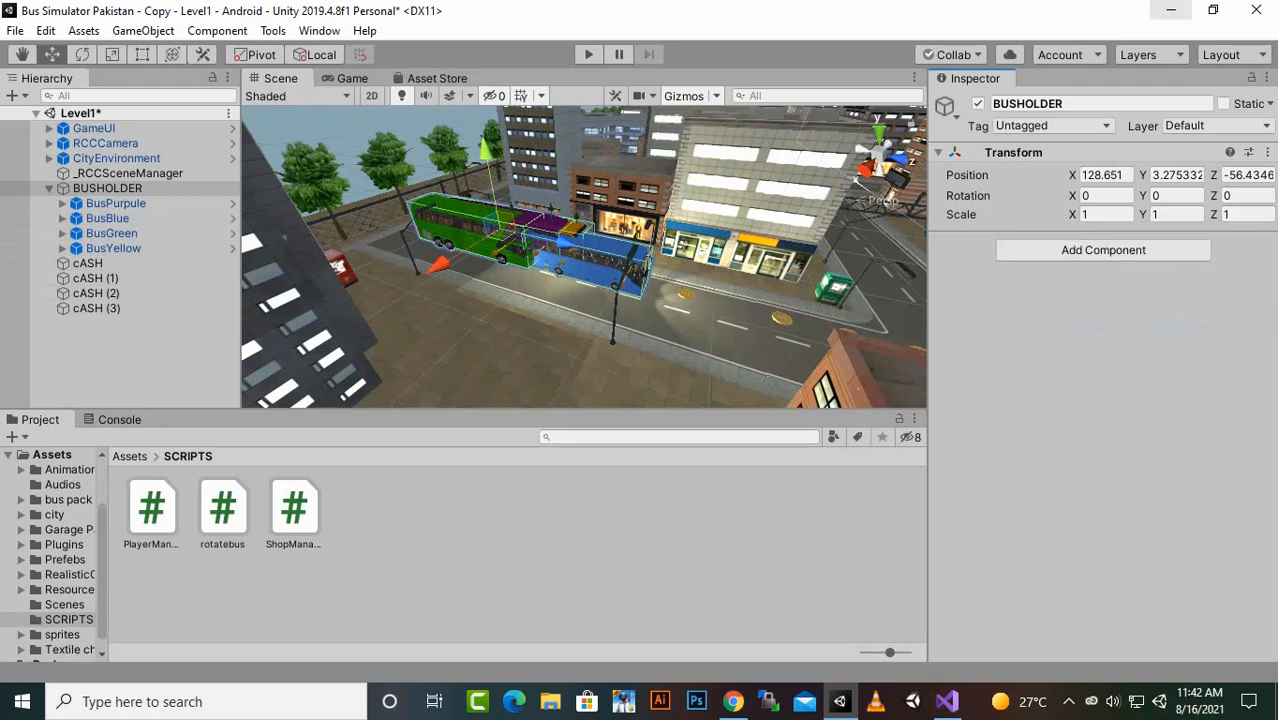
- Save the Level1 scene and open the MainMenu scene from the Scenes folder
key(ctrl+s)
click(130, 456)
double_click(797, 510)
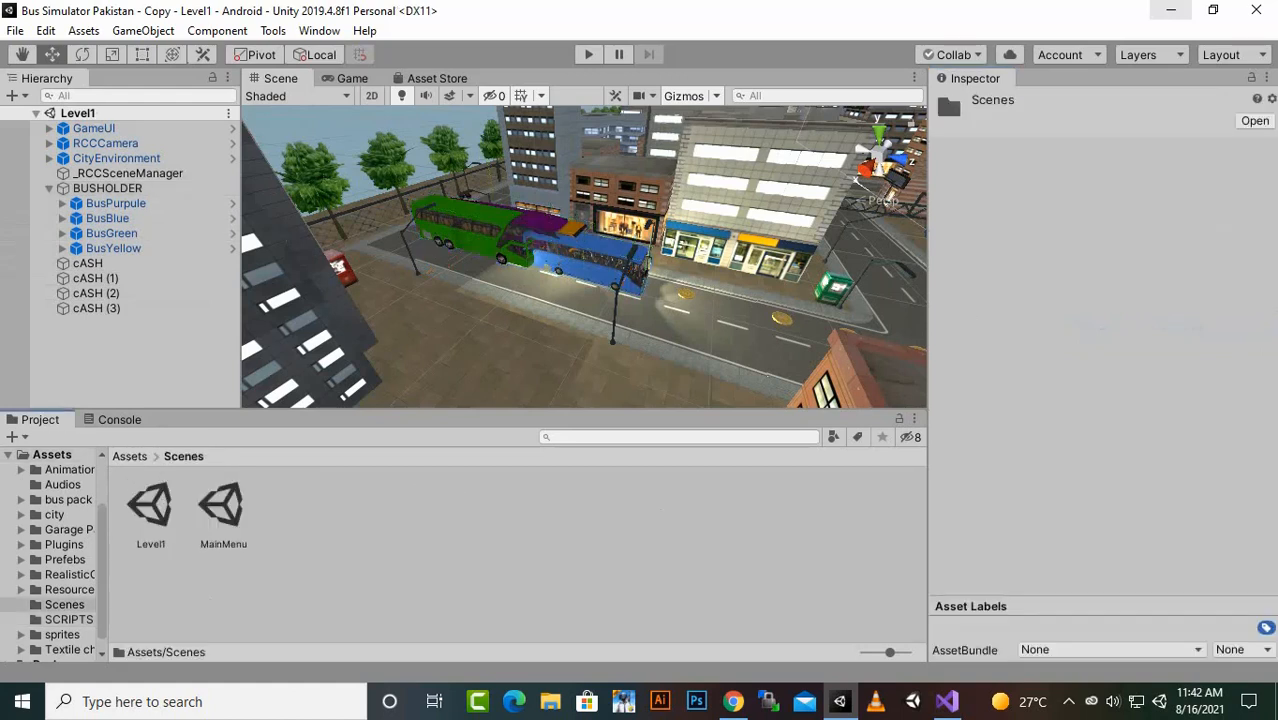
double_click(222, 508)
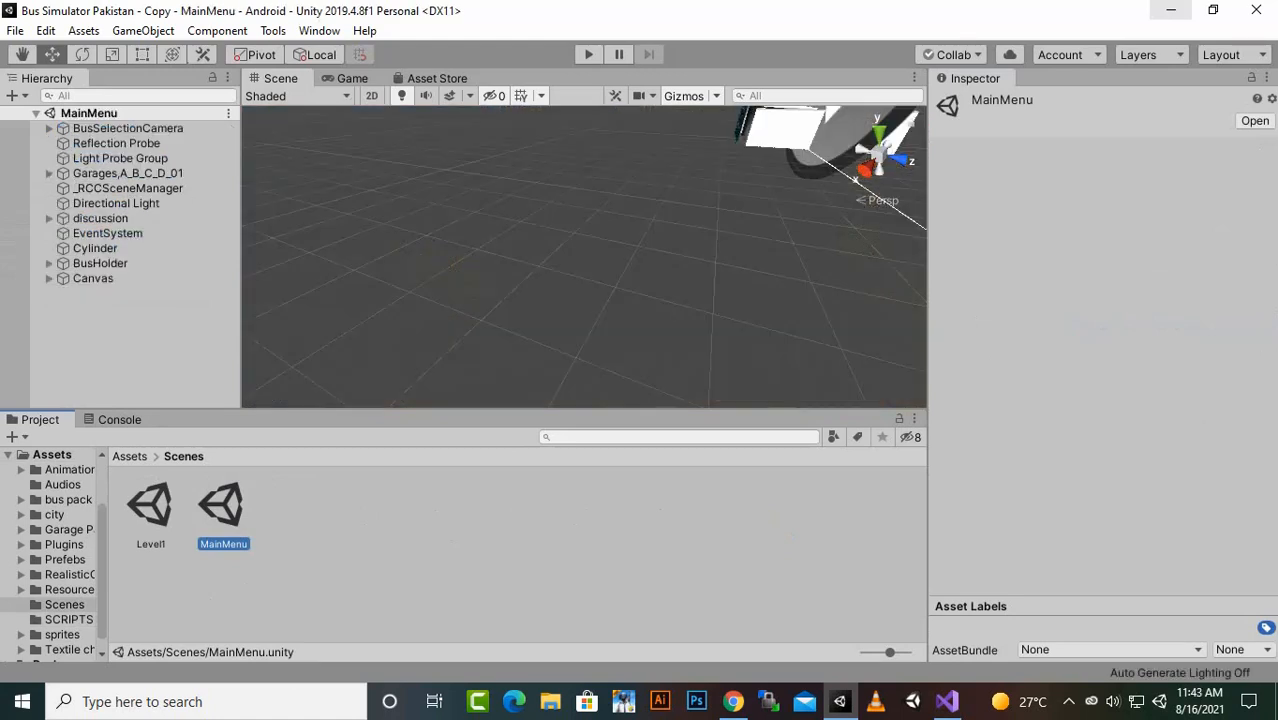
- Add the ShopManager script as a component to the BusHolder object
click(100, 264)
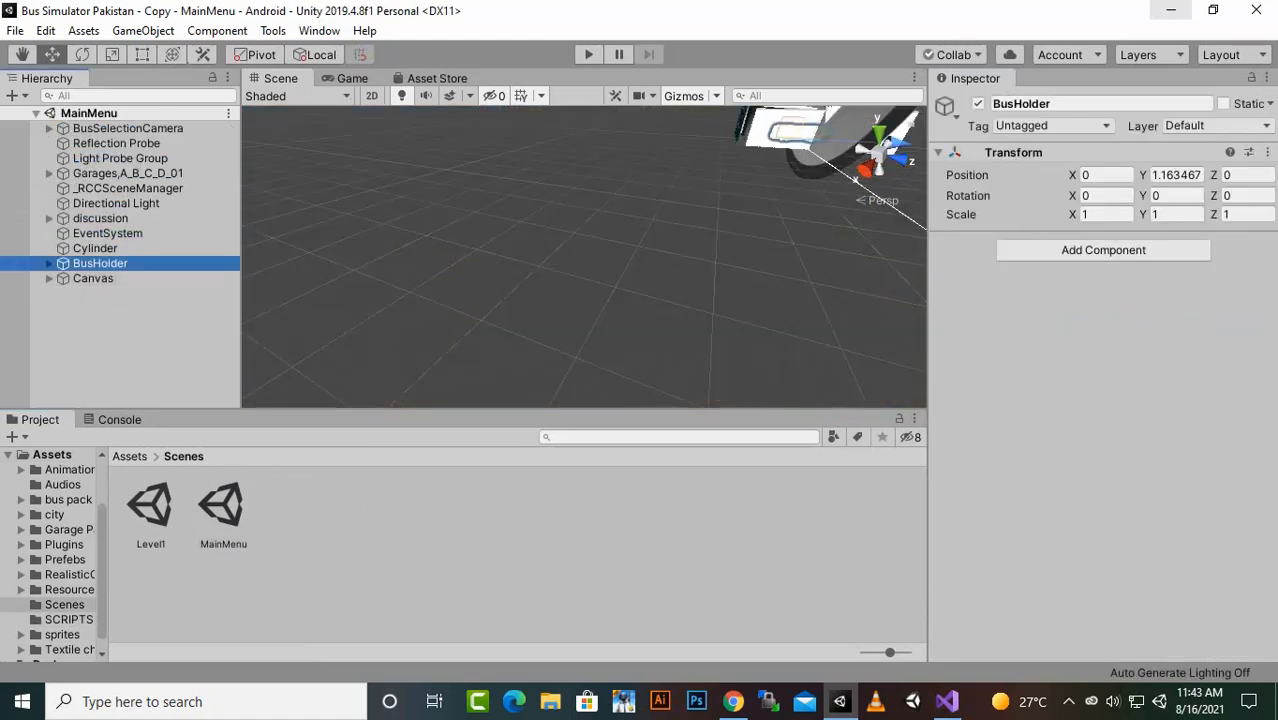
click(1103, 251)
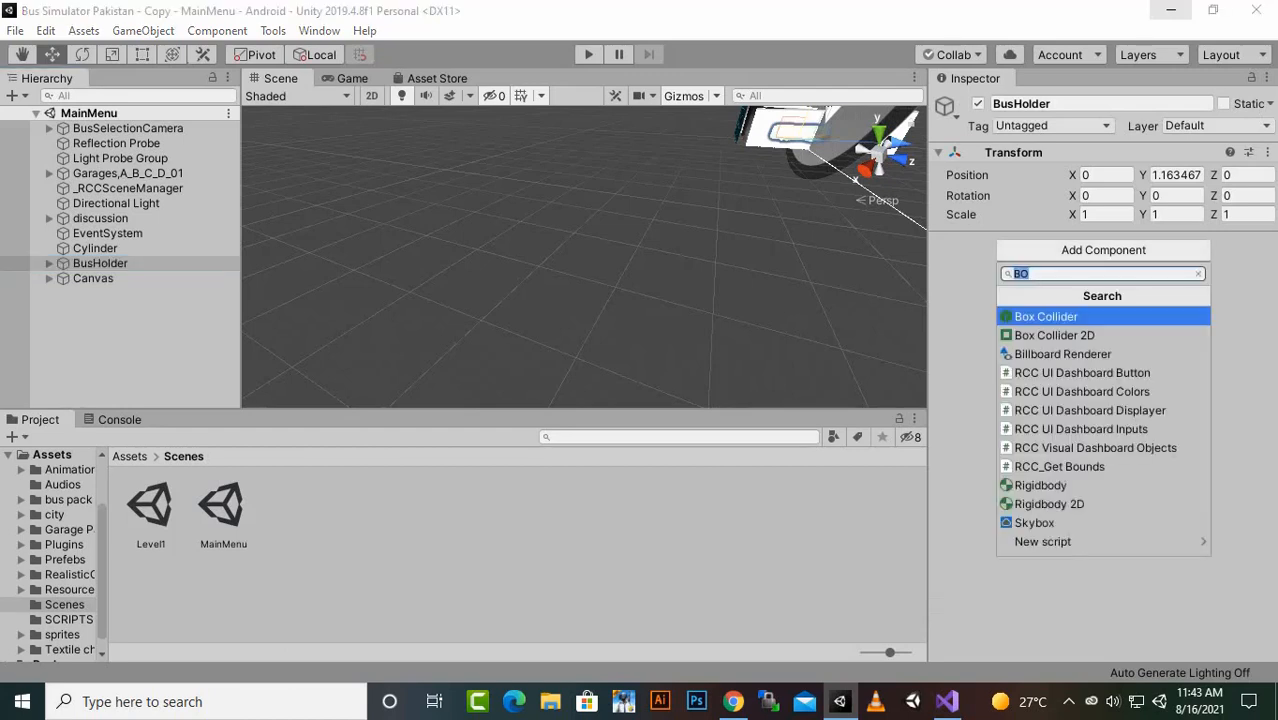
key(Down)
key(Down)
key(Down)
key(Down)
key(Down)
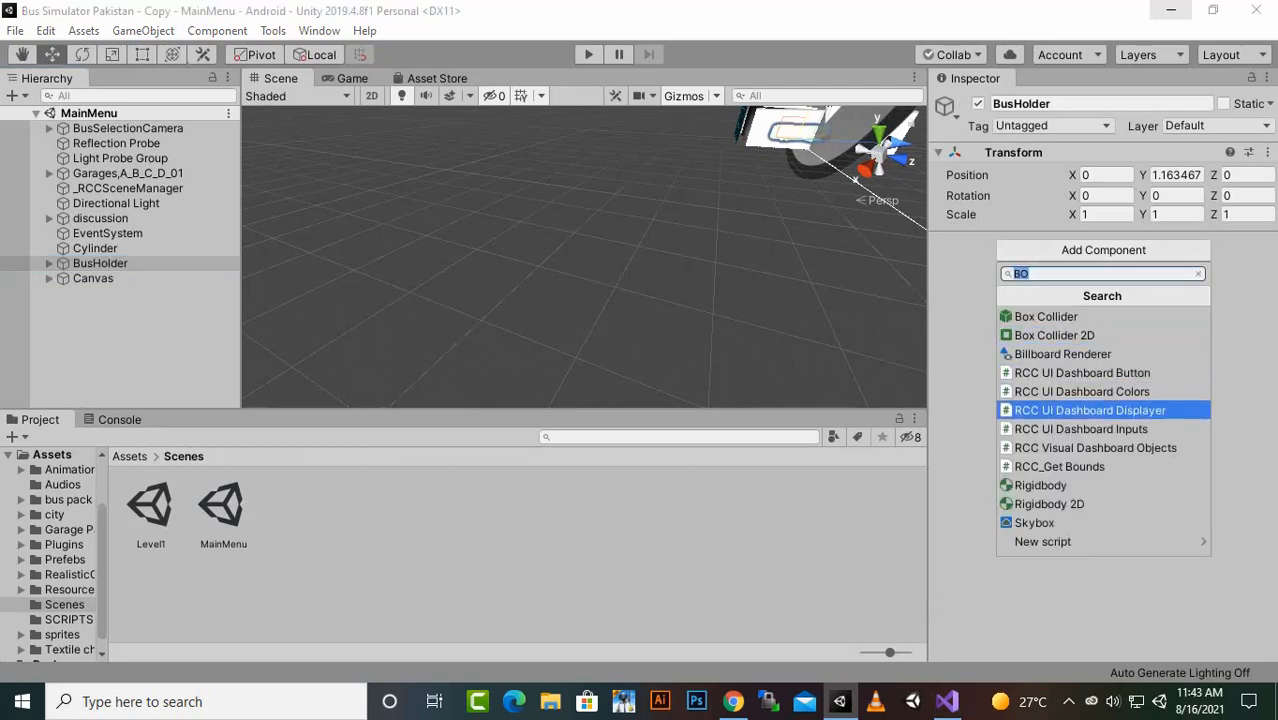
text(sh)
key(Down)
key(Down)
key(Down)
key(Up)
key(Up)
key(Up)
key(Return)
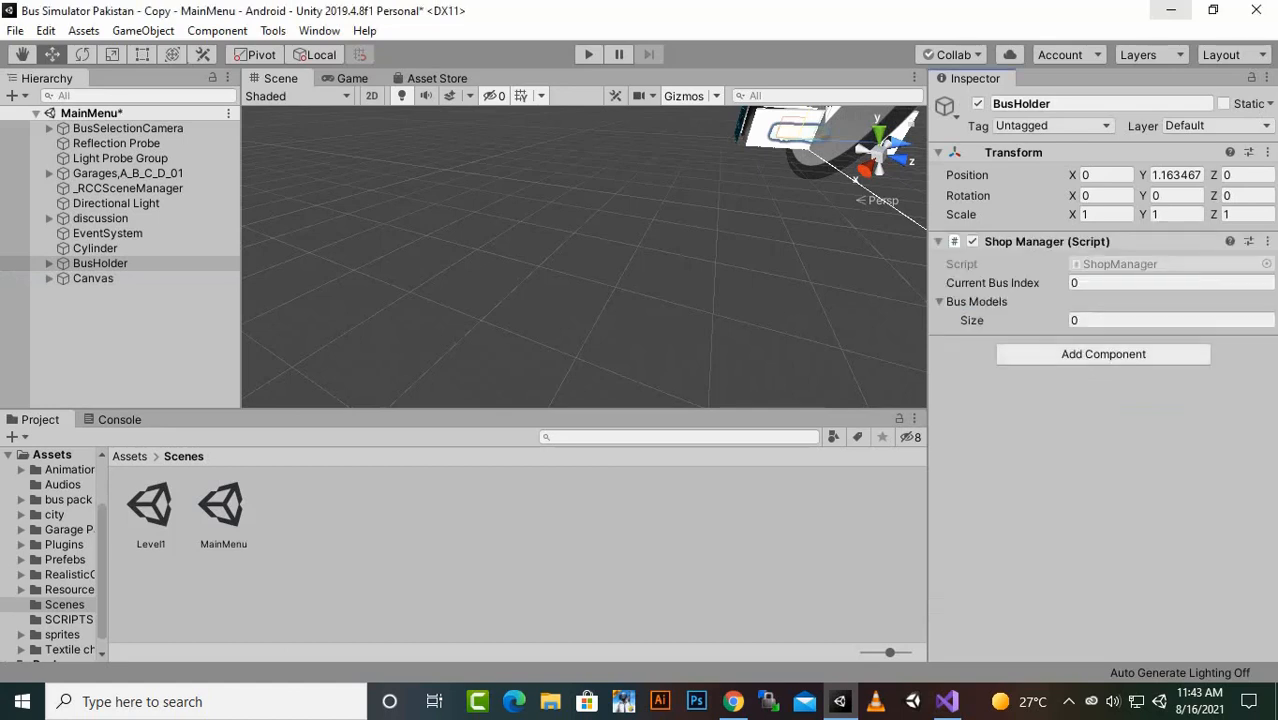
- Set the Bus Models size to 4 and assign BusPurpule, BusBlue, BusGreen and BusYellow to elements 0 to 3
click(1150, 320)
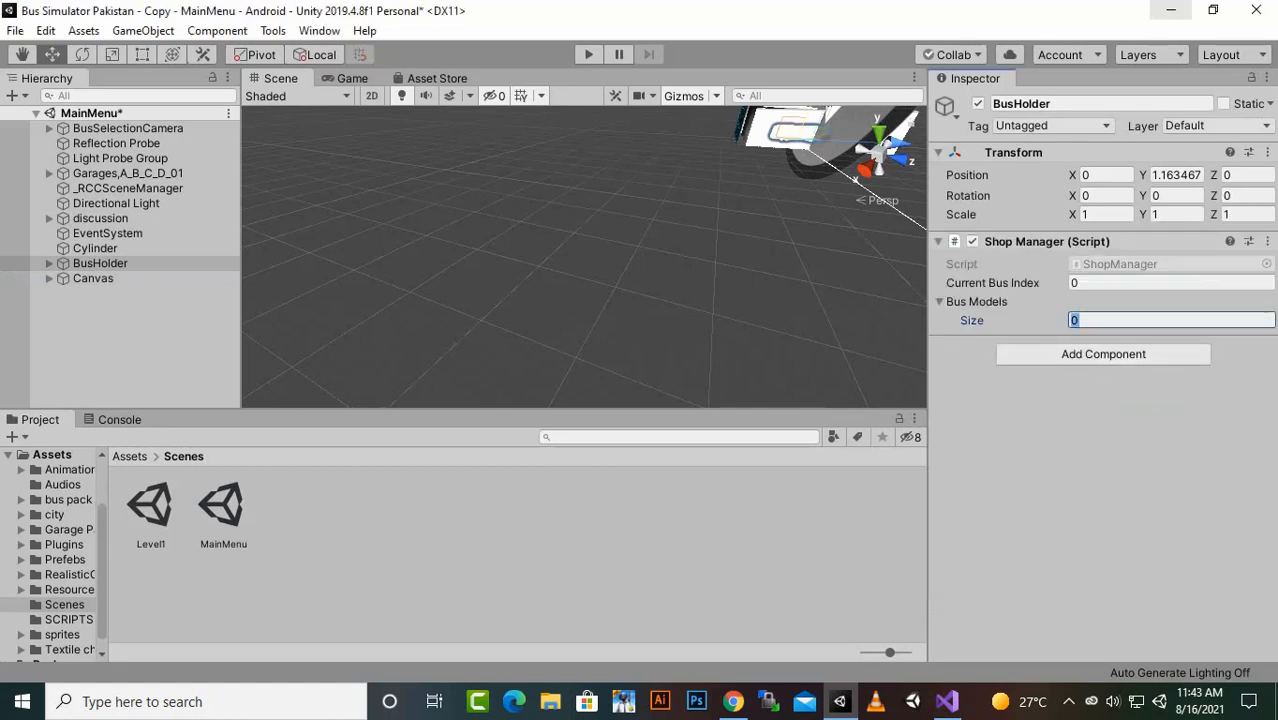
key(Return)
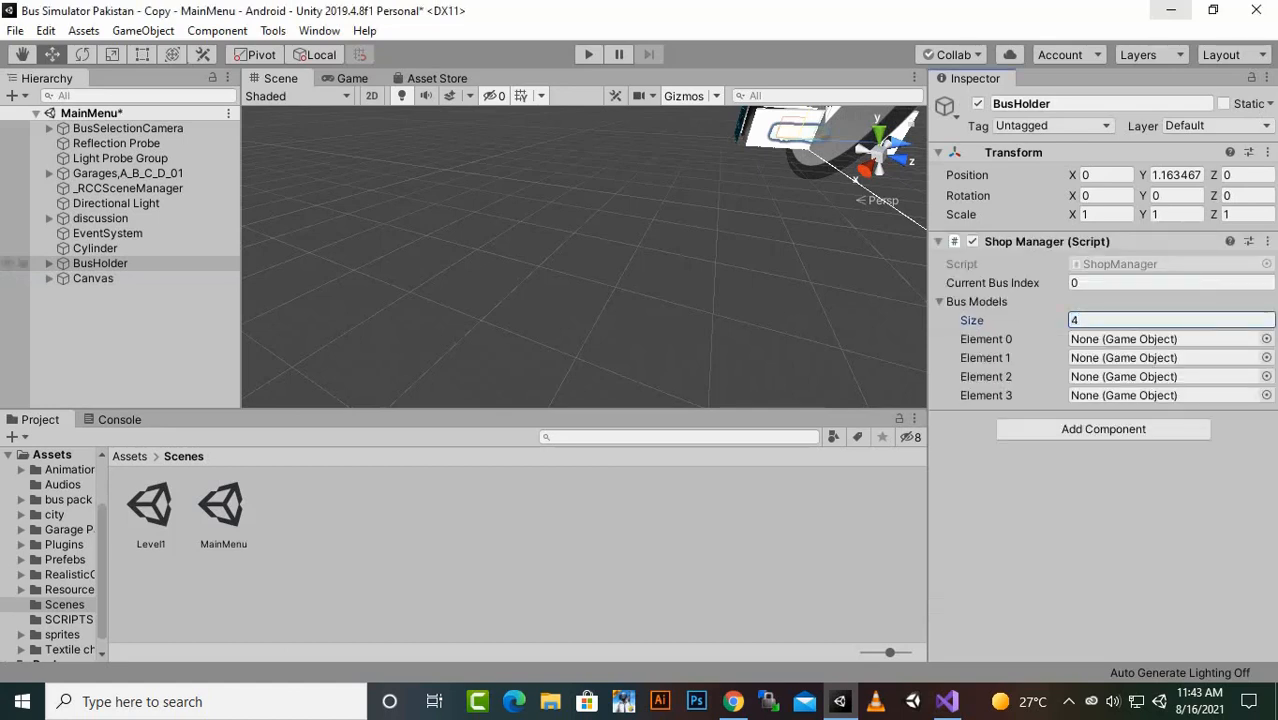
click(49, 263)
drag(115, 278, 1120, 339)
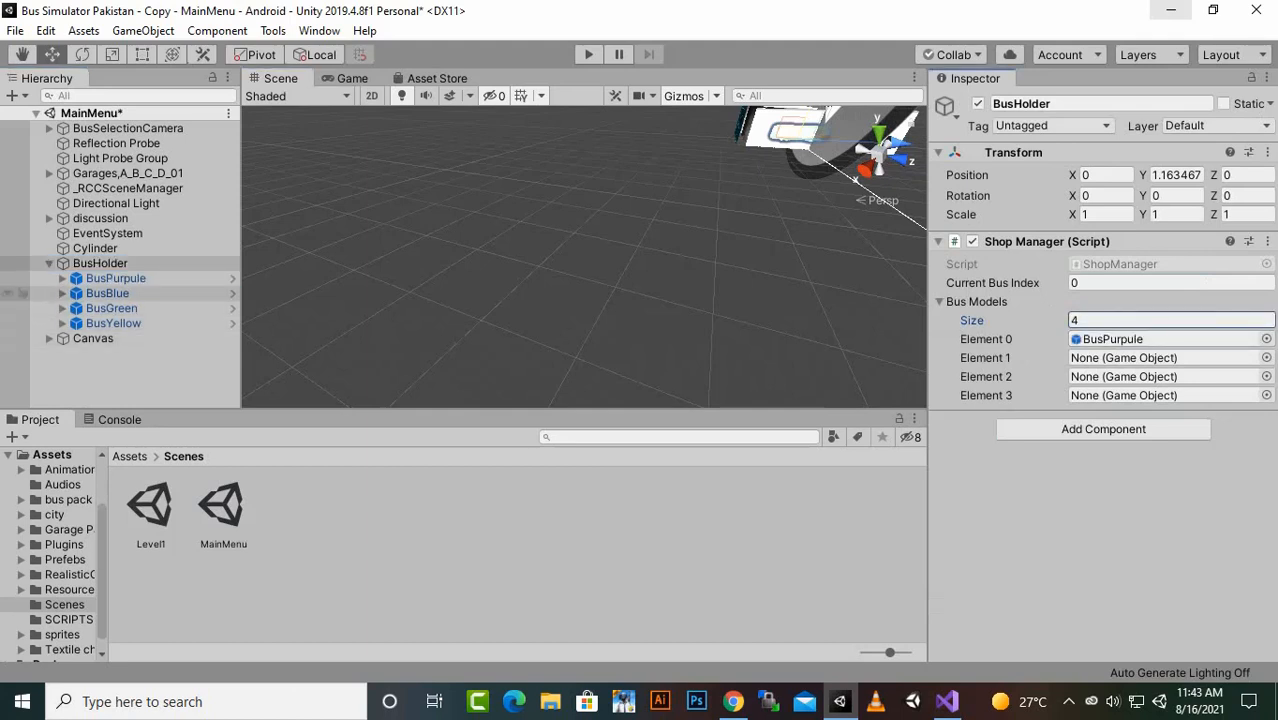
drag(107, 293, 1120, 357)
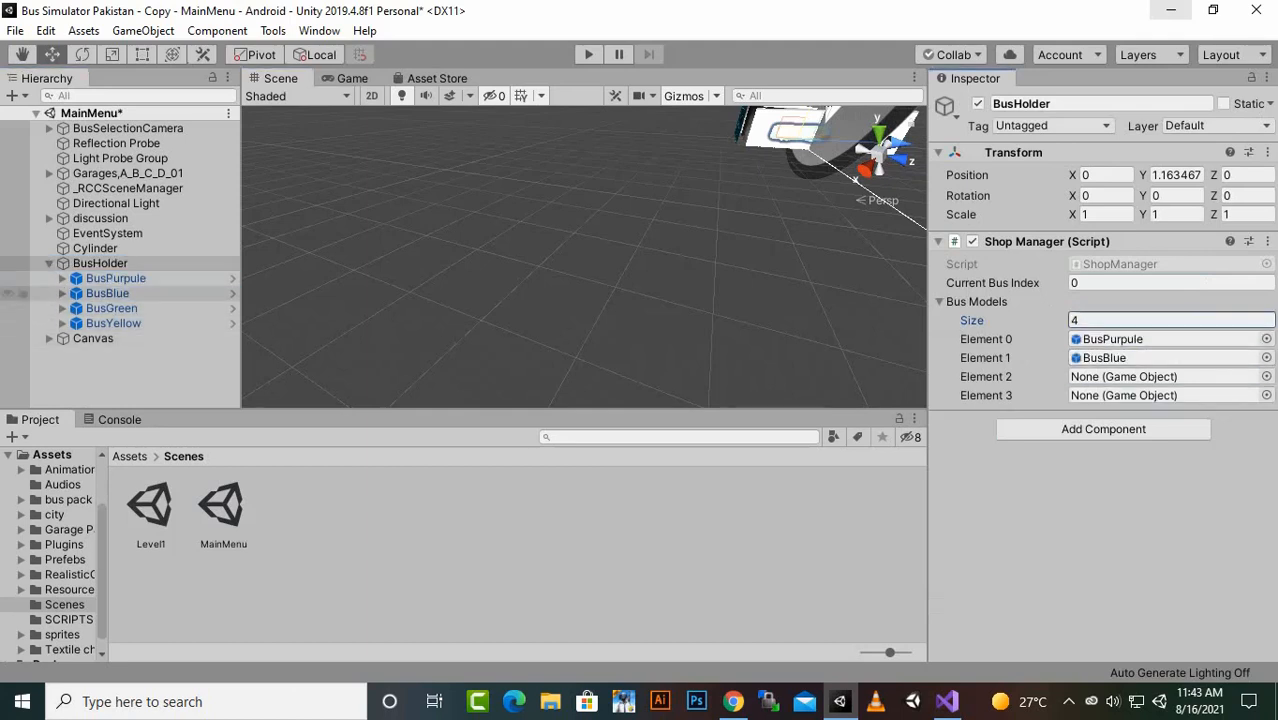
drag(111, 308, 1120, 395)
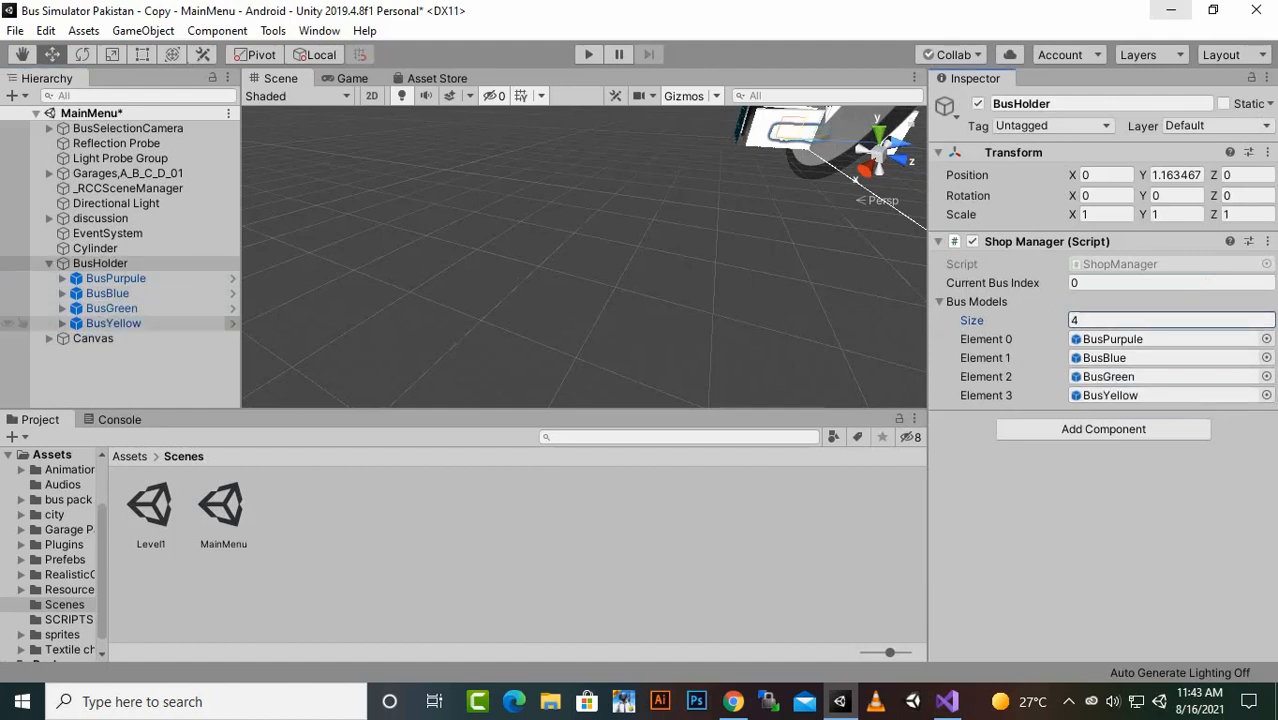
- Add an On Click event to the Canvas's NEXT button that calls ShopManager.ChangeNext on BusHolder
click(49, 338)
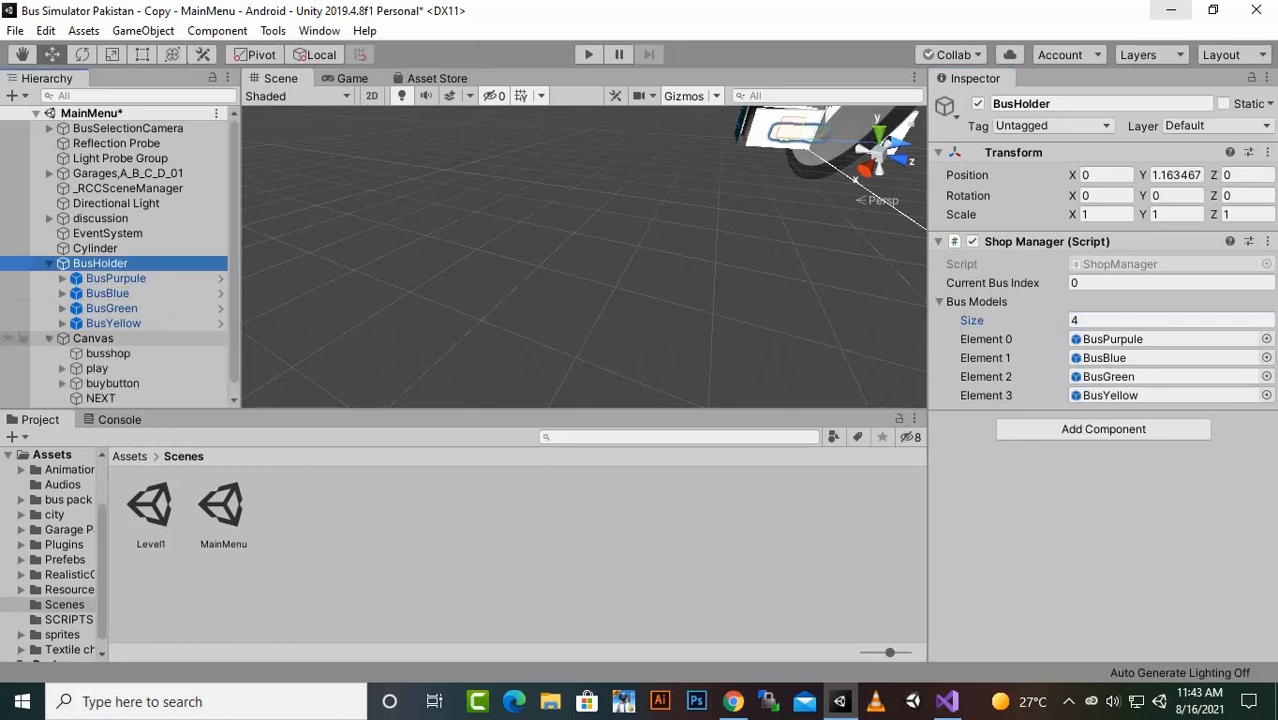
scroll(100, 353, down, 1)
click(100, 385)
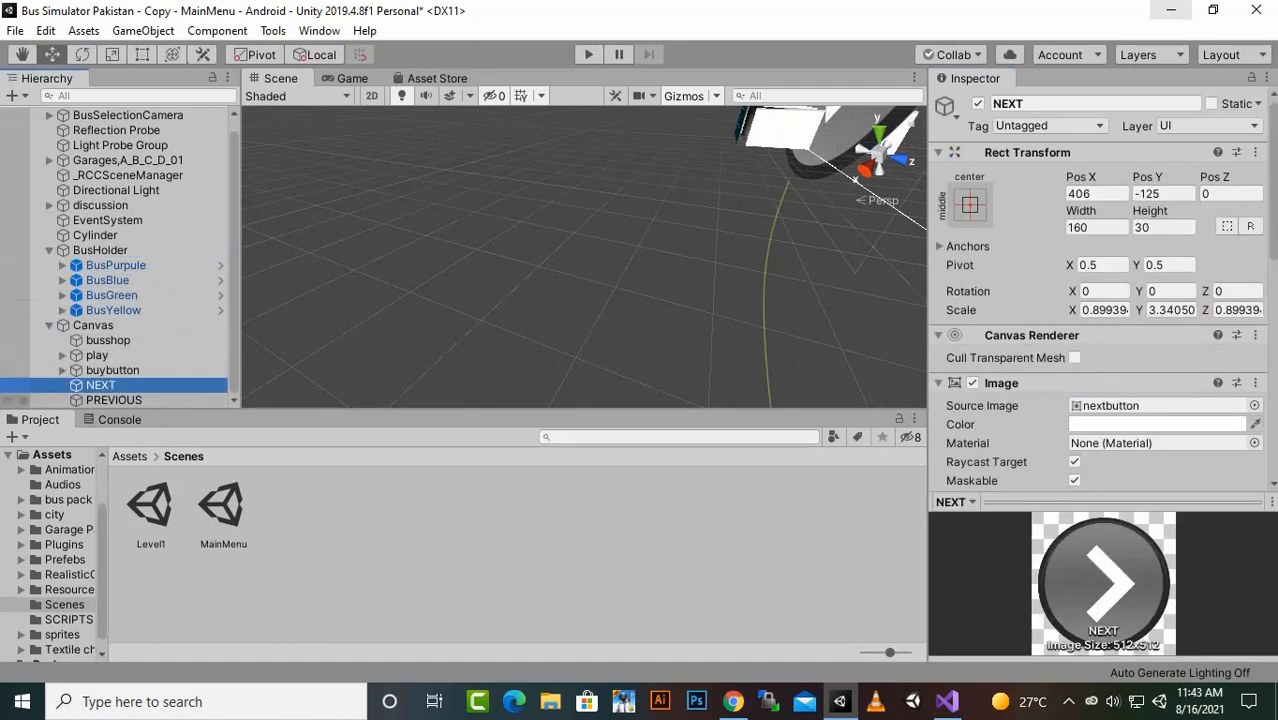
scroll(1100, 280, down, 5)
click(1215, 407)
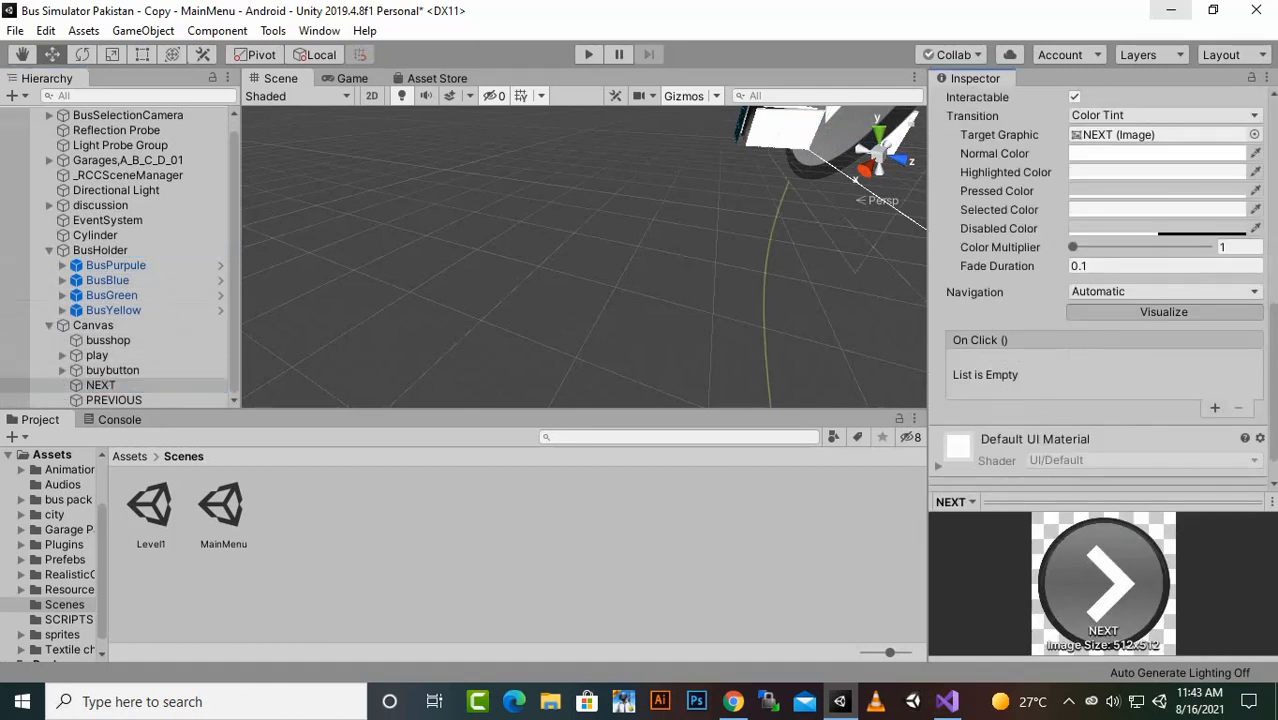
drag(100, 250, 990, 383)
click(1150, 363)
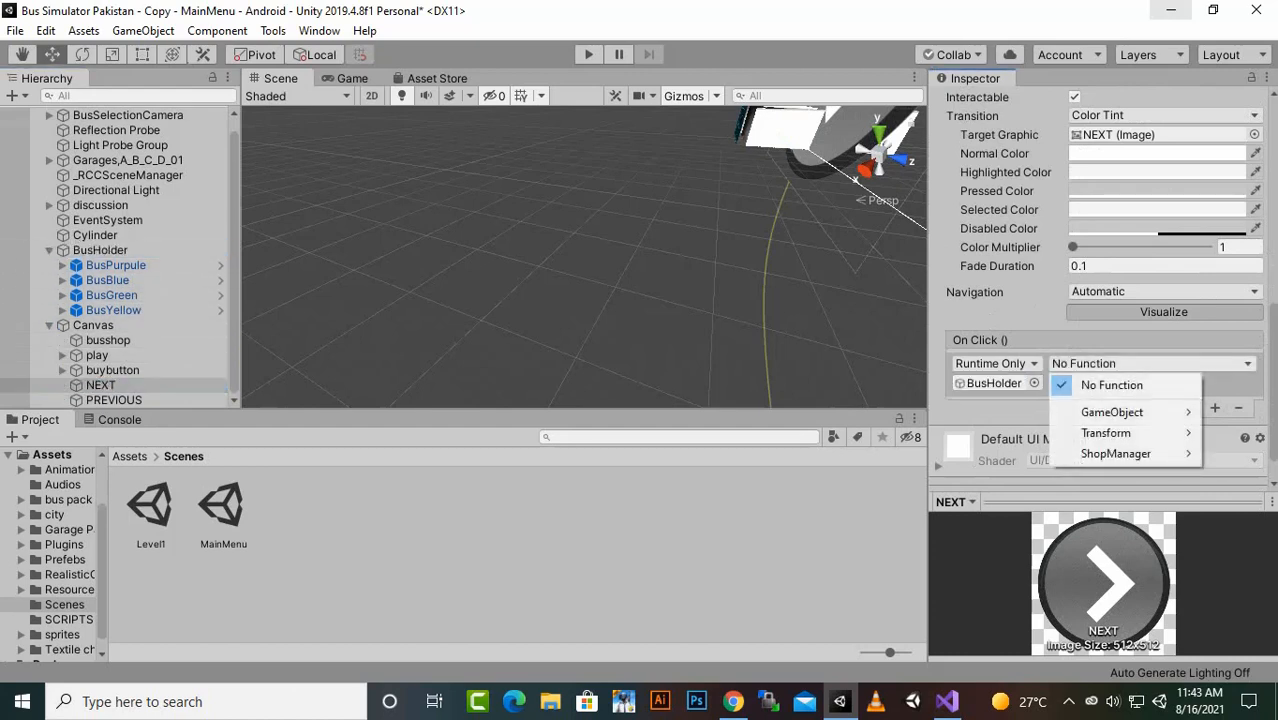
mouse_move(1115, 453)
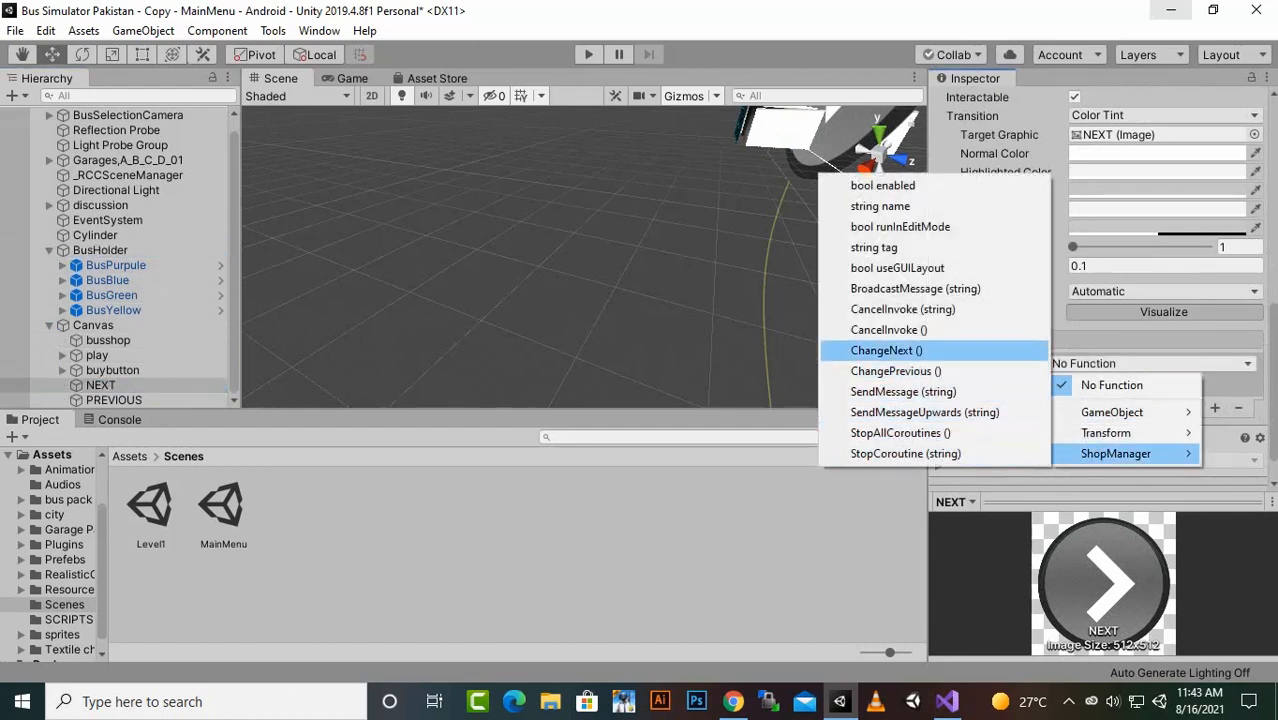
click(886, 350)
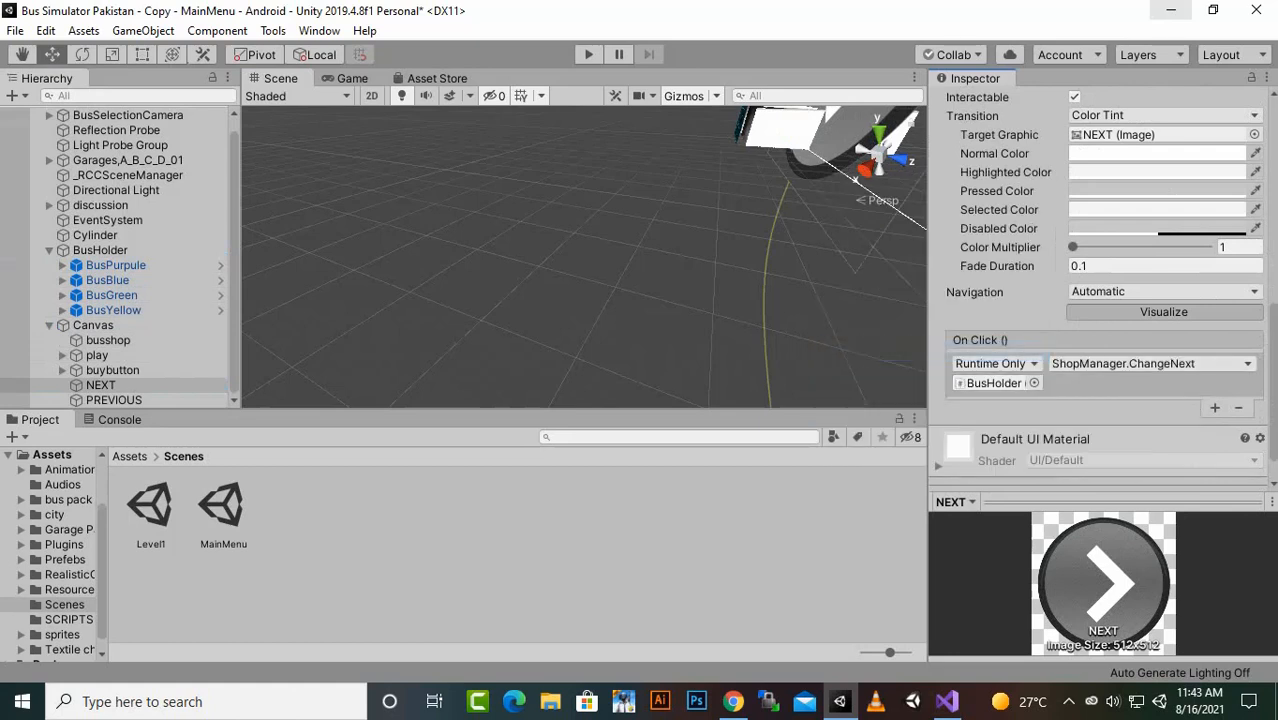
- Add an On Click event to the PREVIOUS button that calls ShopManager.ChangePrevious on BusHolder, and save the scene
click(113, 400)
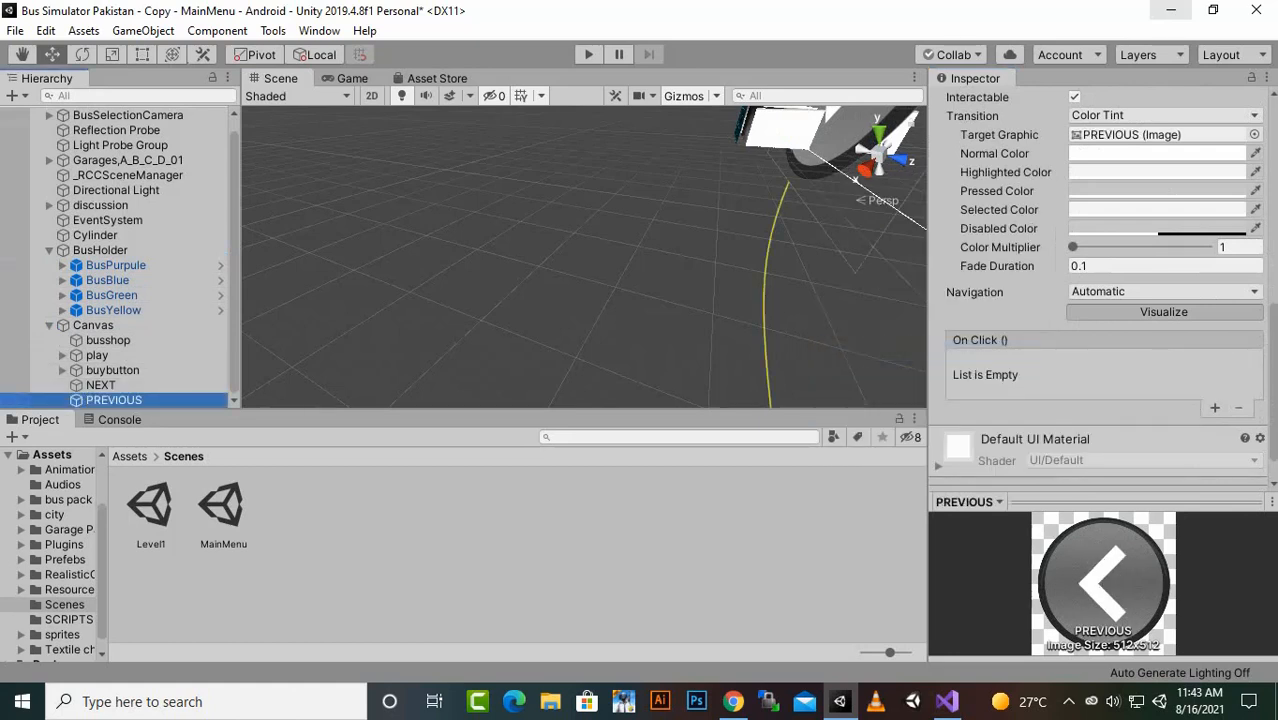
click(1215, 407)
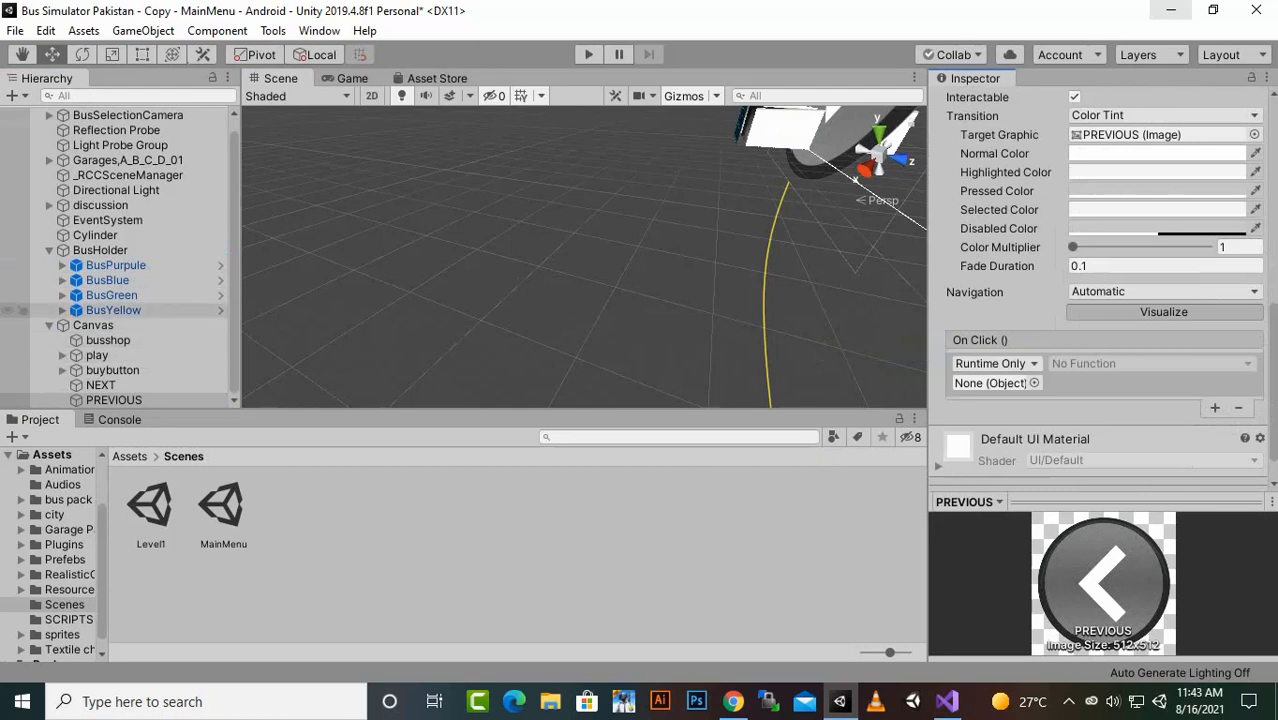
drag(100, 250, 990, 383)
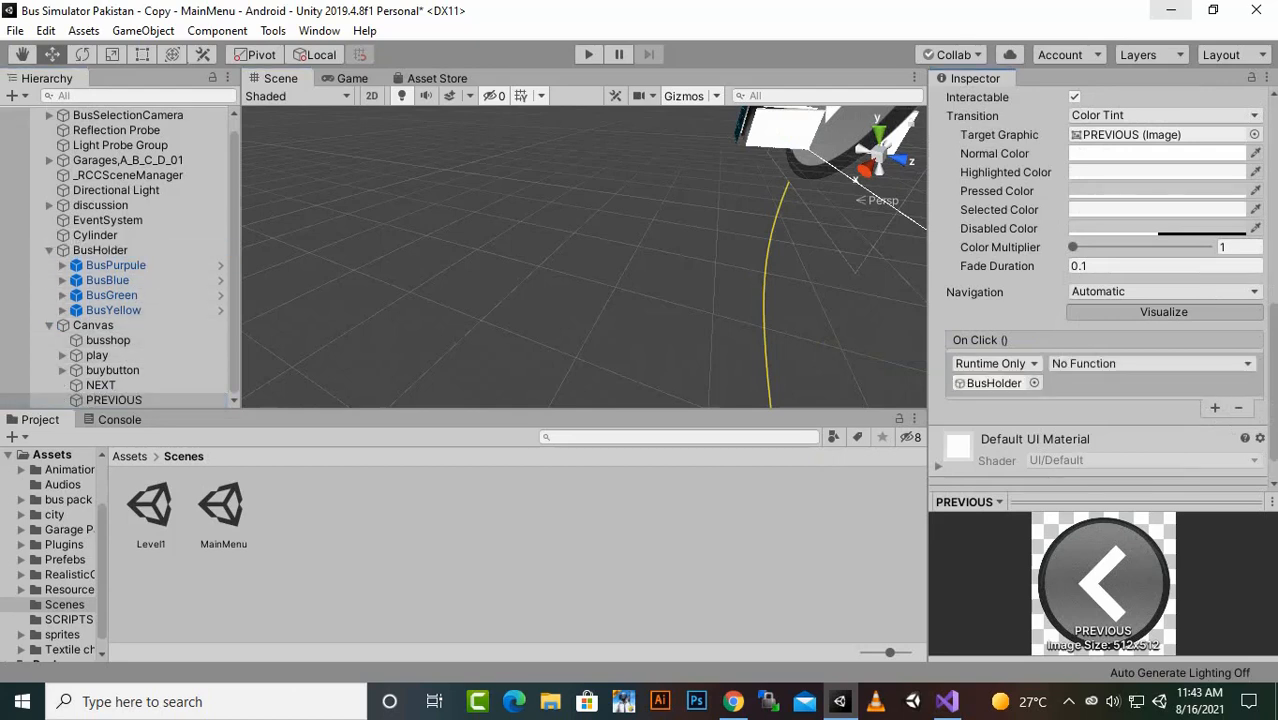
click(1150, 363)
mouse_move(1115, 453)
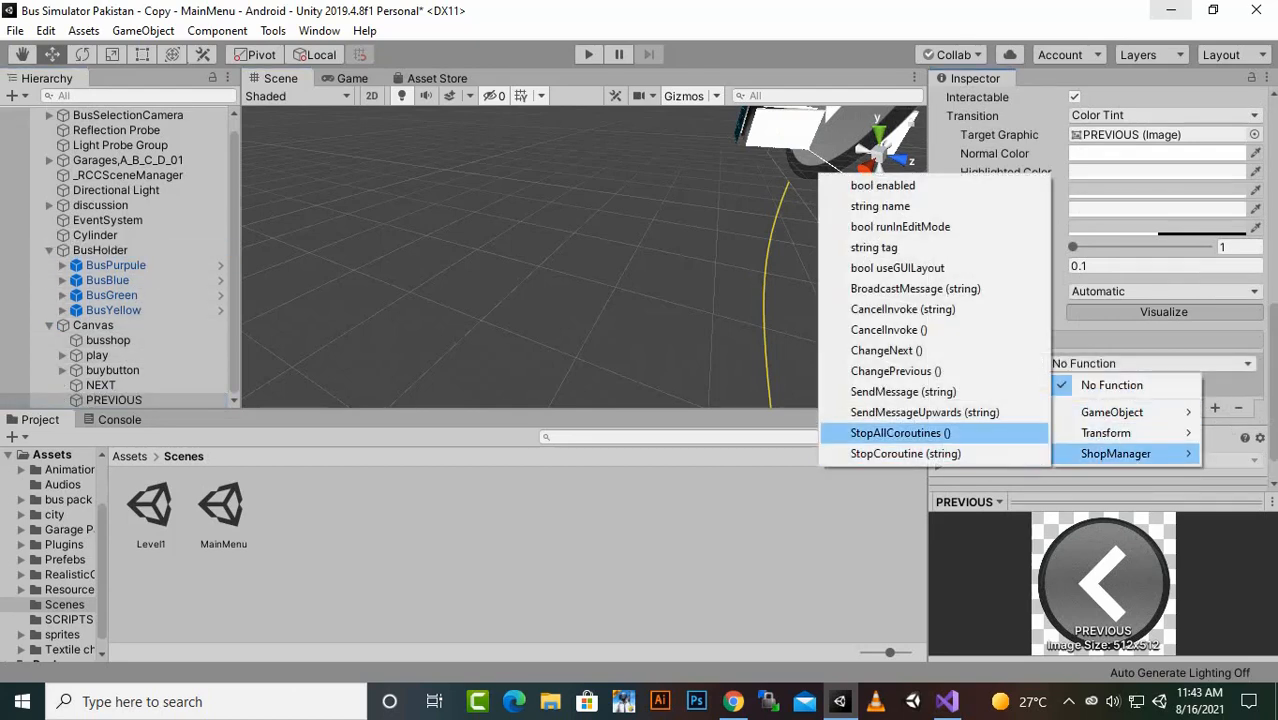
click(895, 371)
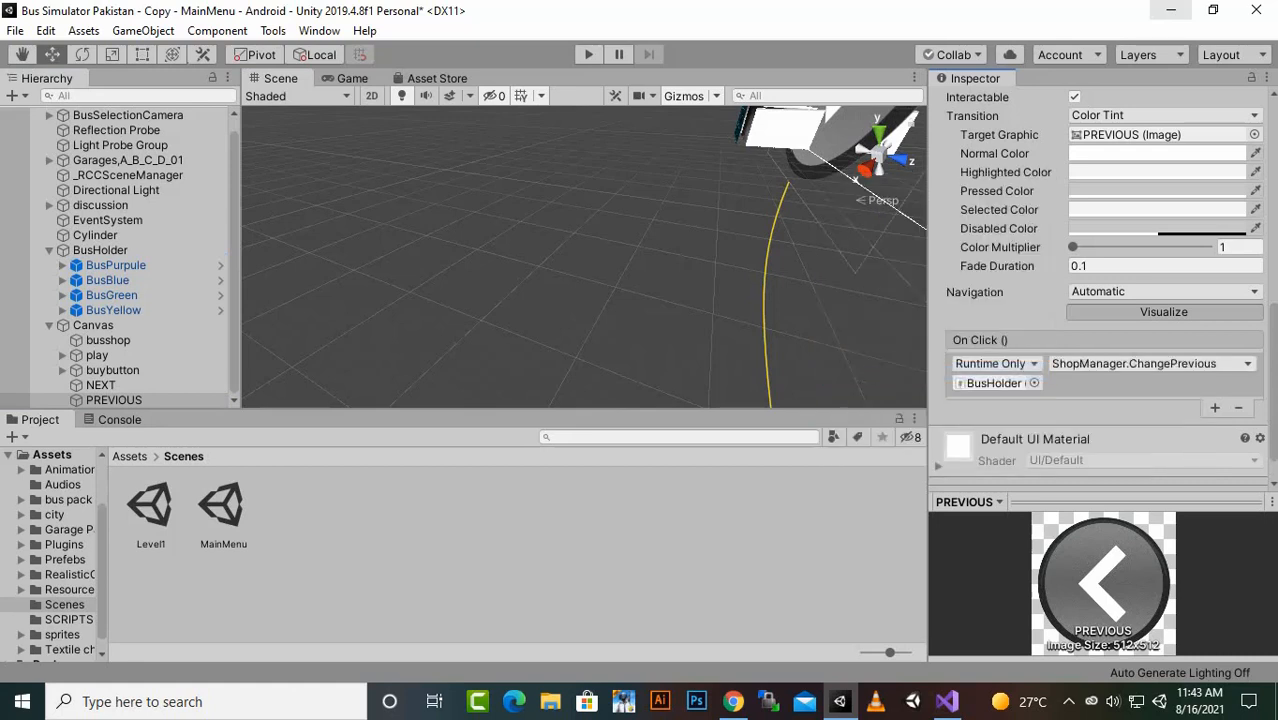
key(ctrl+s)
- Run the MainMenu scene and cycle forward through the bus models with the shop's next arrow
click(588, 55)
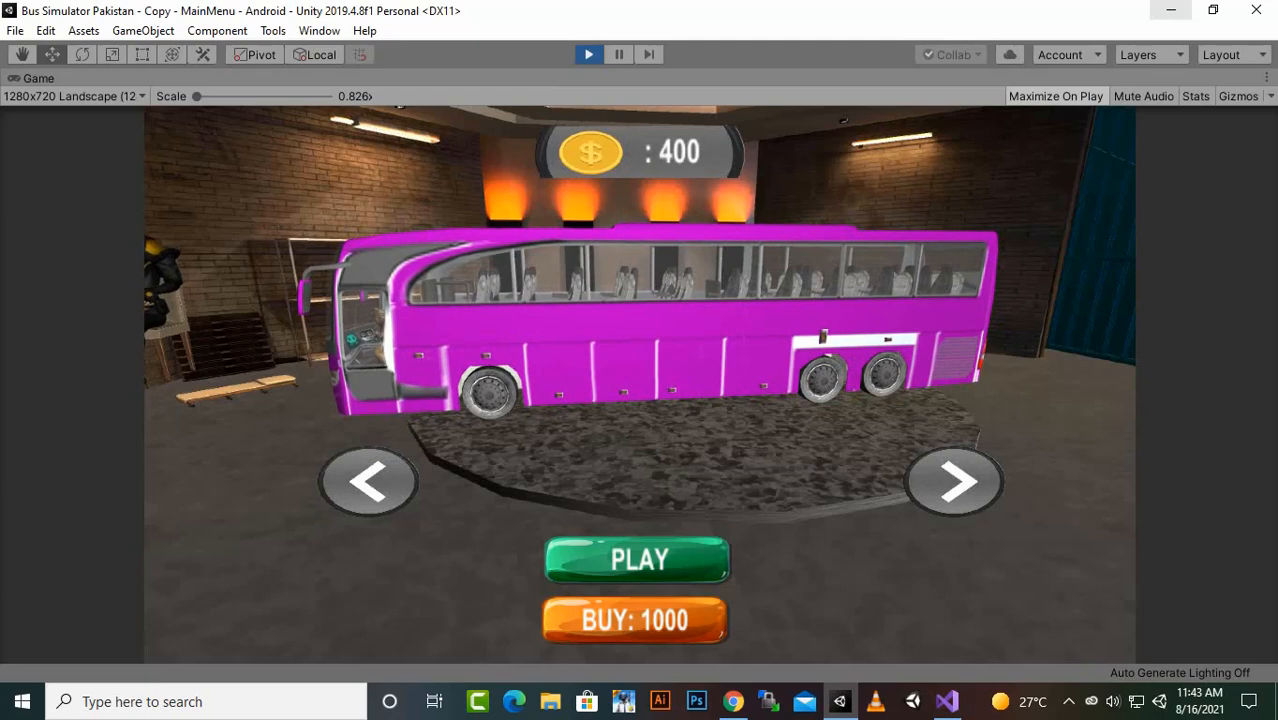
click(955, 481)
click(955, 481)
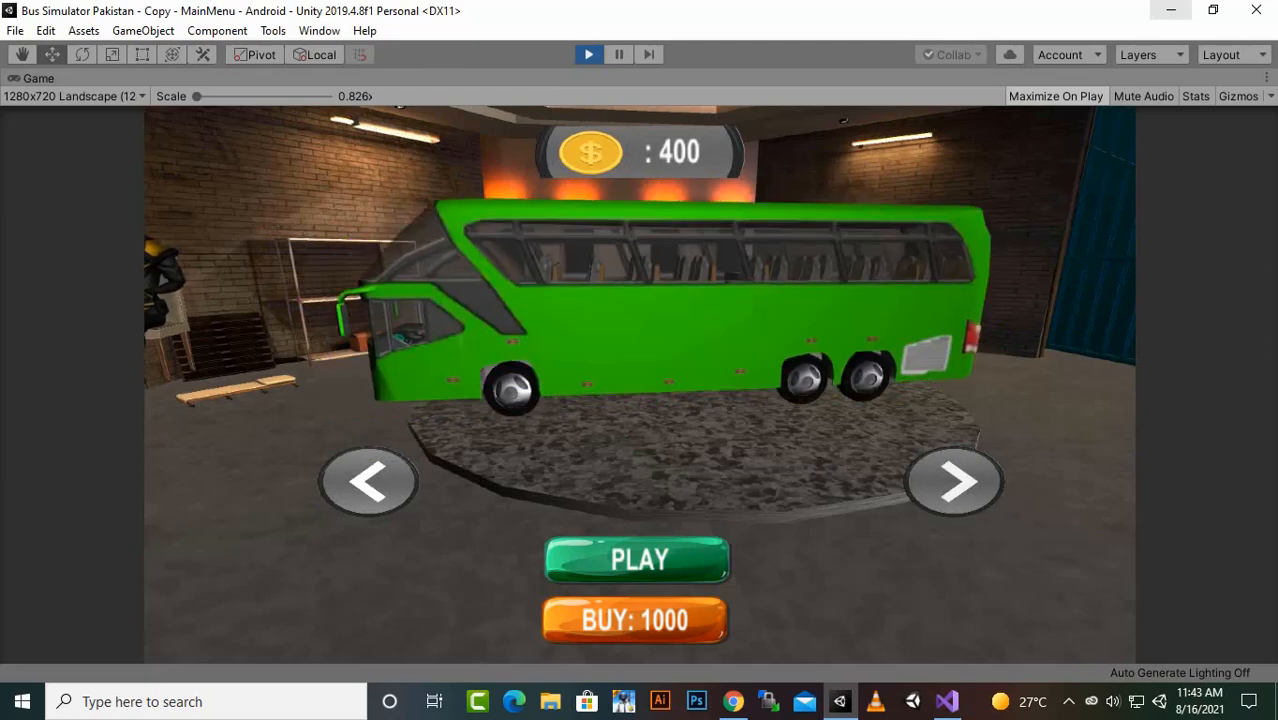
click(955, 481)
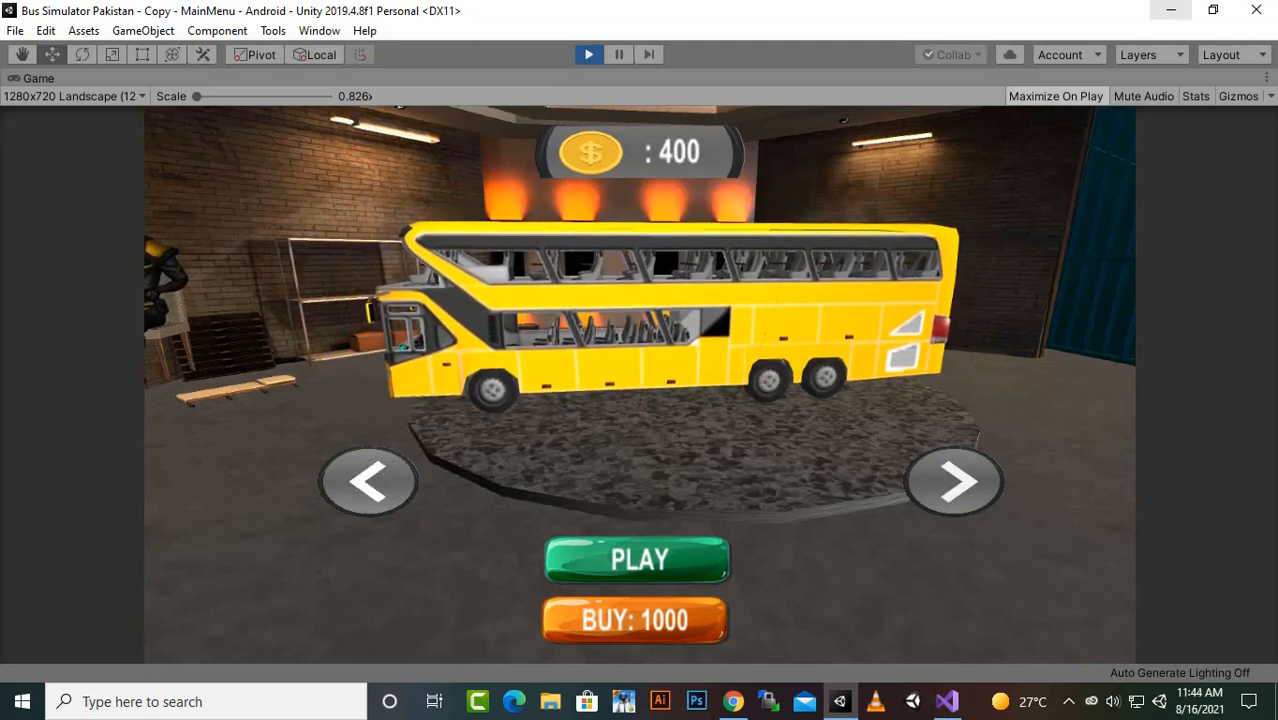
click(955, 481)
click(955, 481)
click(955, 481)
click(955, 481)
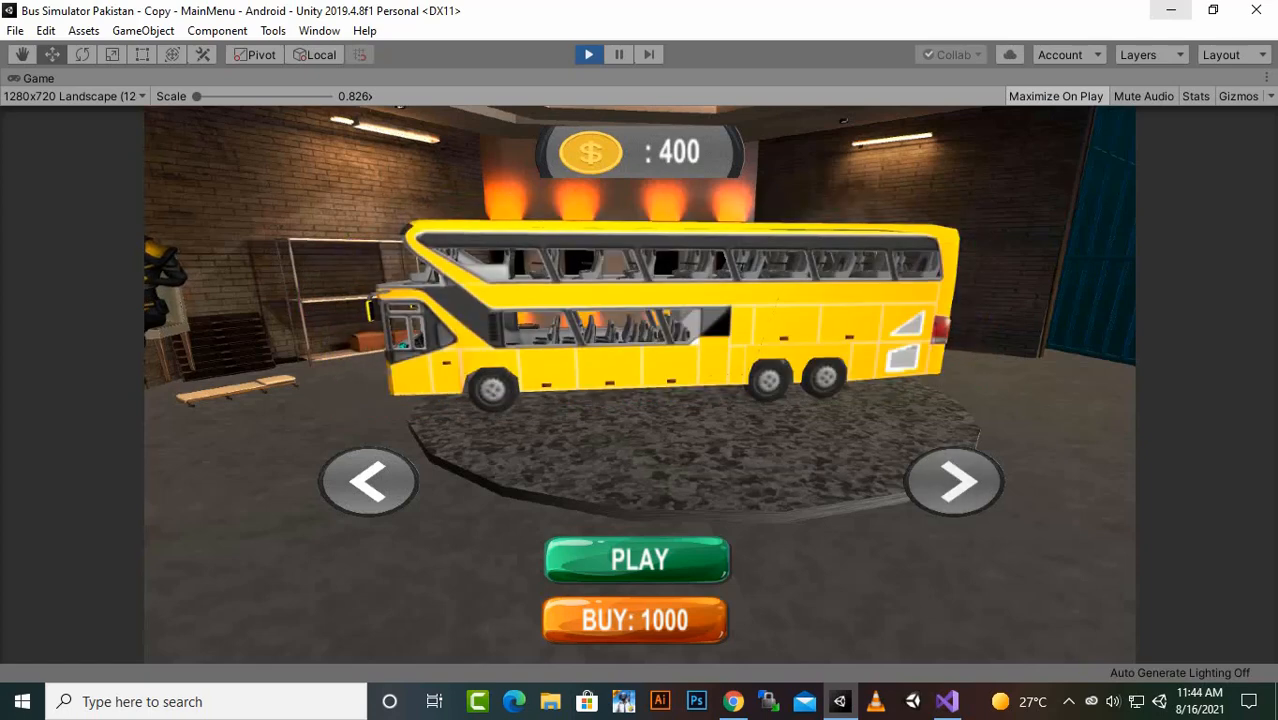
- Cycle backward through the bus models repeatedly with the shop's previous arrow to test ChangePrevious
click(368, 481)
click(368, 481)
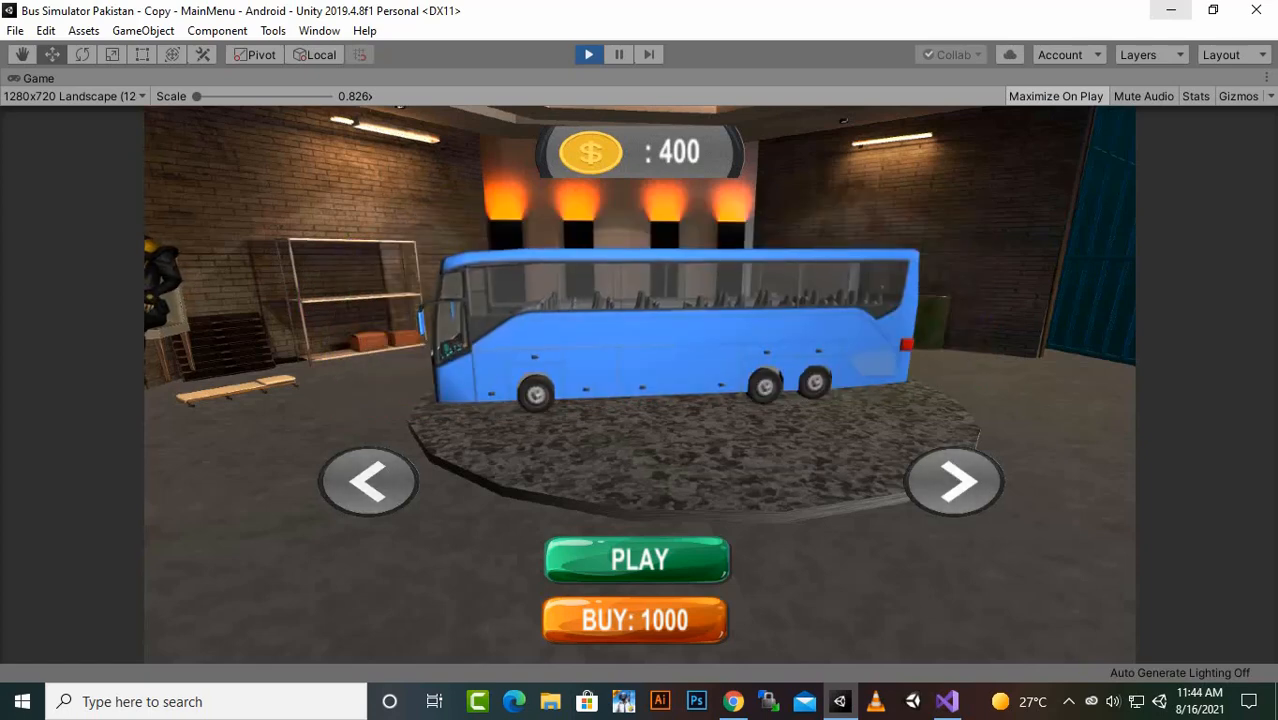
click(368, 481)
click(368, 481)
click(368, 481)
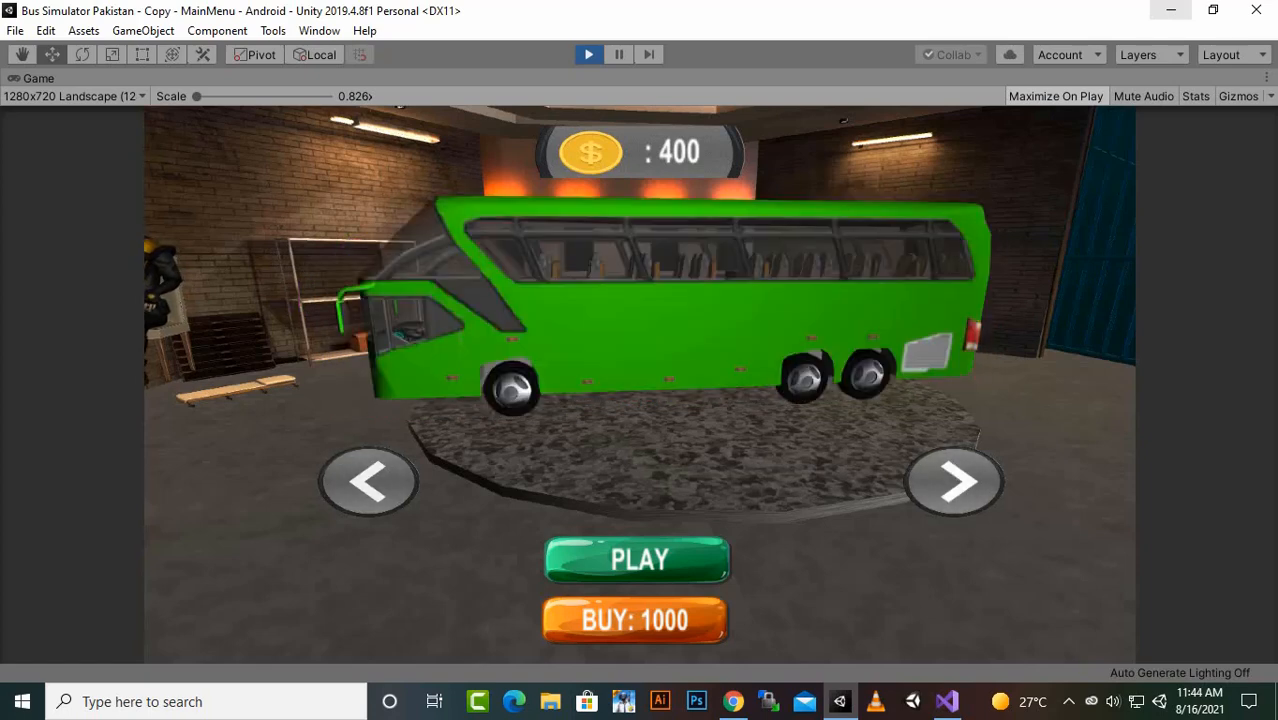
click(368, 481)
click(368, 481)
click(368, 481)
click(368, 481)
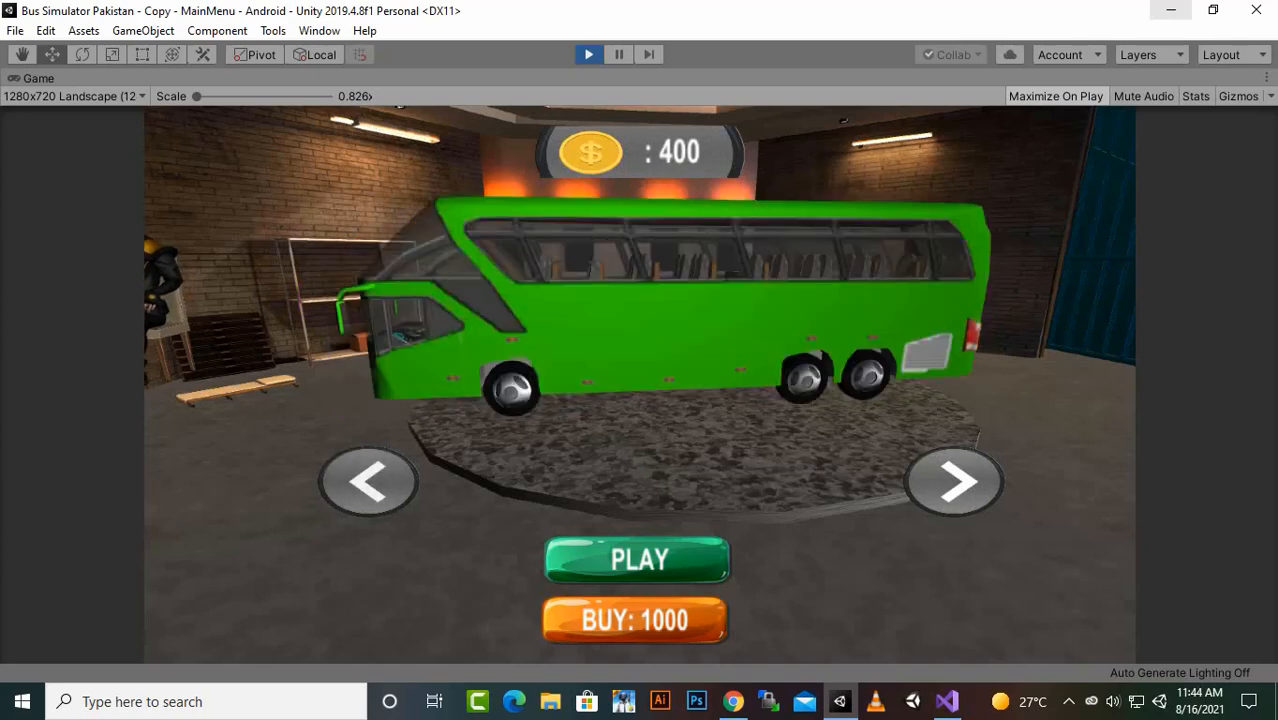
click(368, 481)
click(368, 481)
click(368, 481)
click(368, 481)
click(368, 481)
click(368, 481)
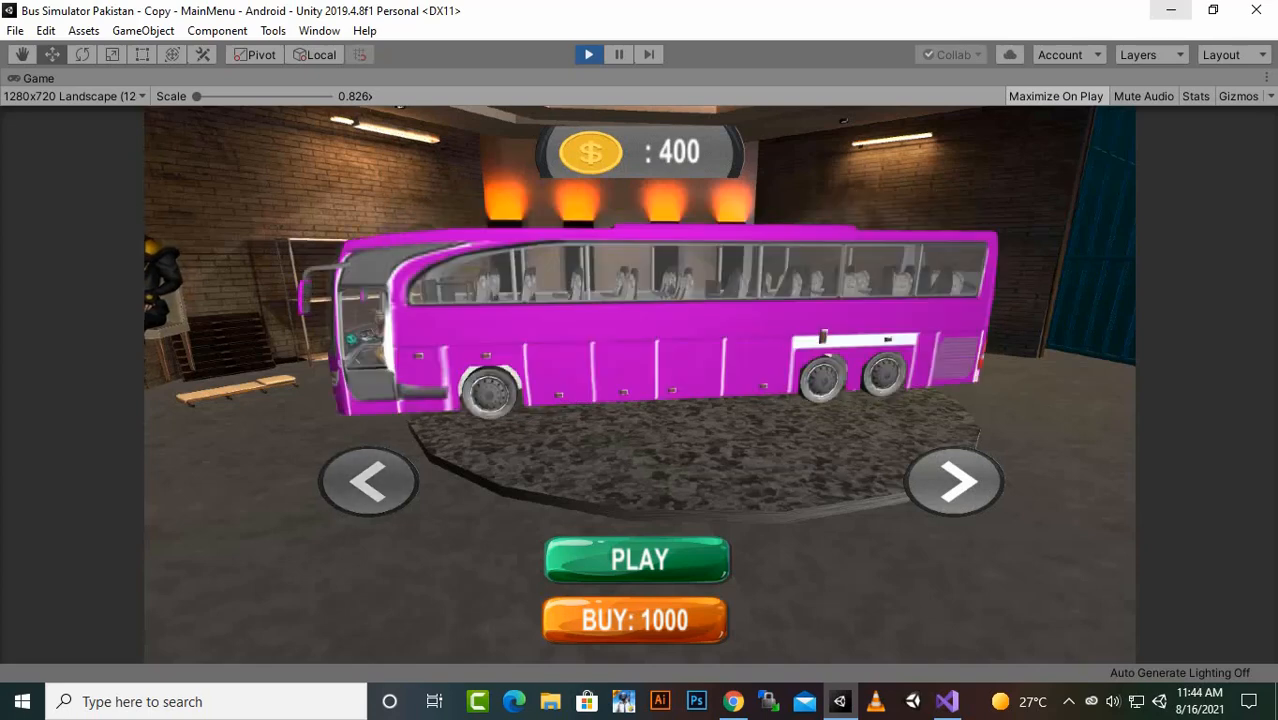
click(368, 481)
click(368, 481)
- Cycle forward through the buses again until the blue bus is shown, and stop the play test
click(953, 481)
click(953, 481)
click(953, 481)
click(953, 481)
click(953, 481)
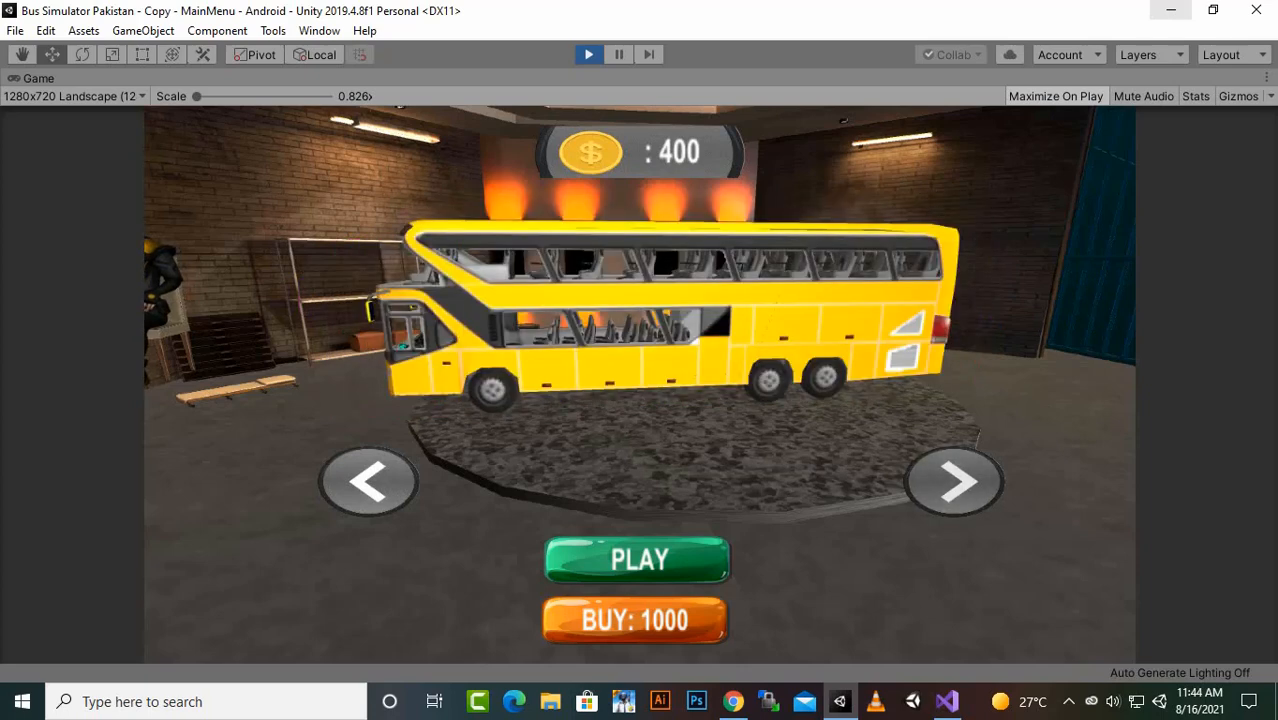
click(953, 481)
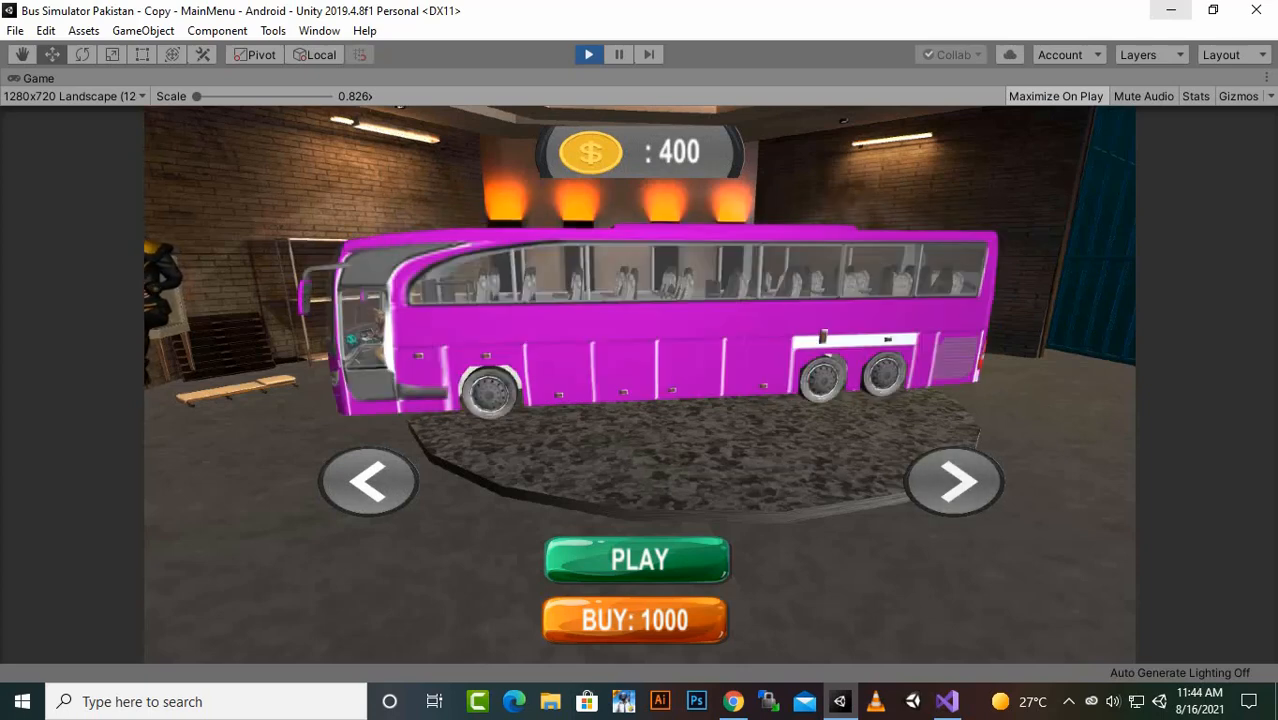
click(953, 481)
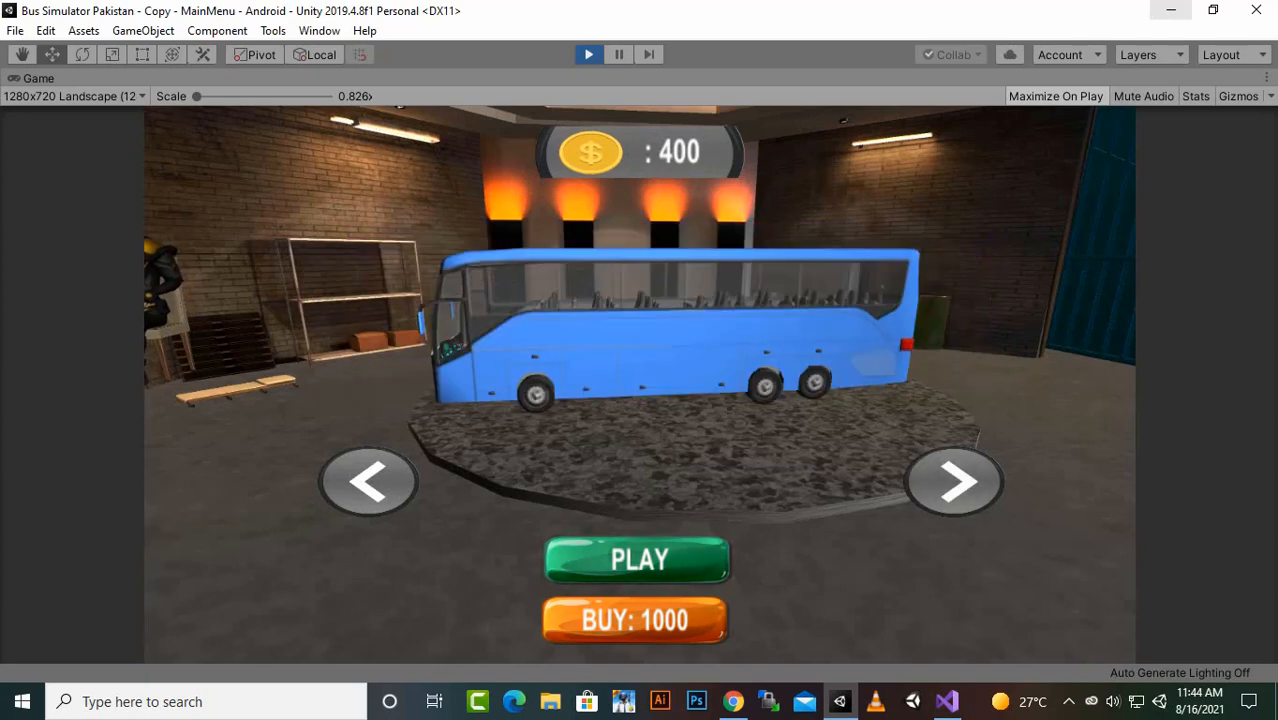
click(588, 54)
- Switch to Visual Studio and add an empty public void playGame() method below ChangePrevious in ShopManager.cs
click(947, 701)
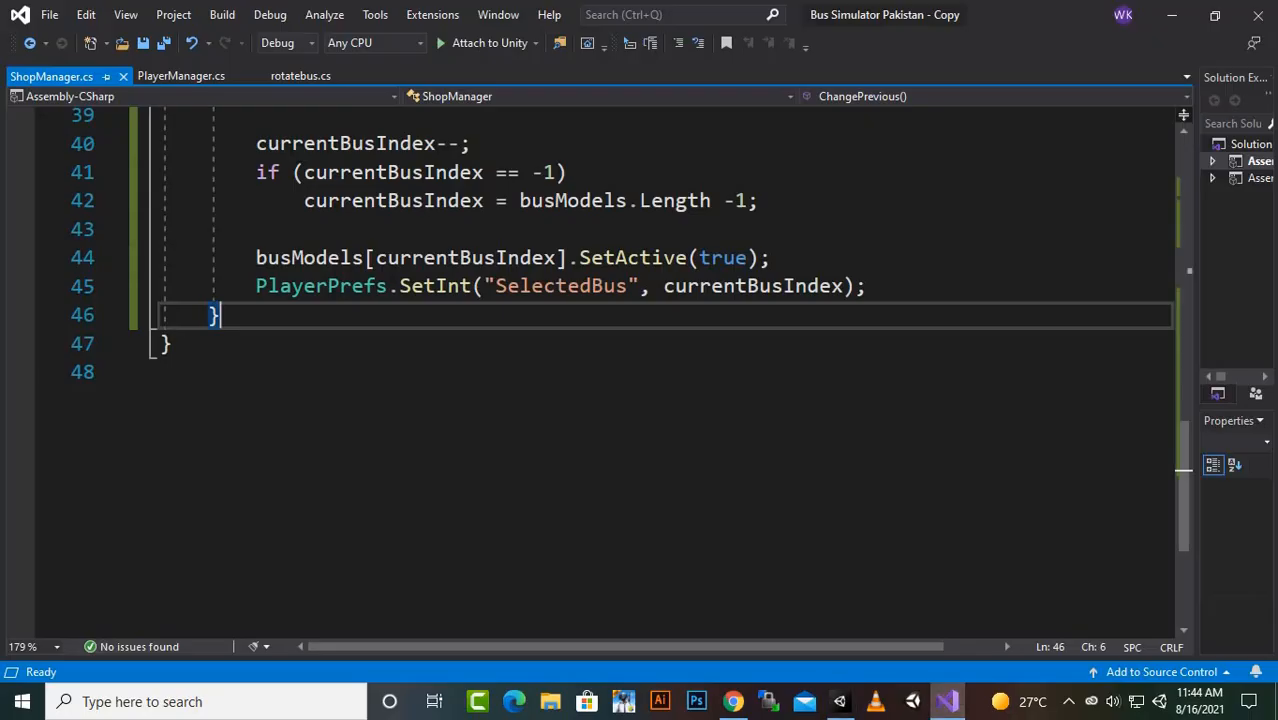
scroll(640, 370, down, 2)
scroll(380, 196, up, 2)
key(Return)
key(Return)
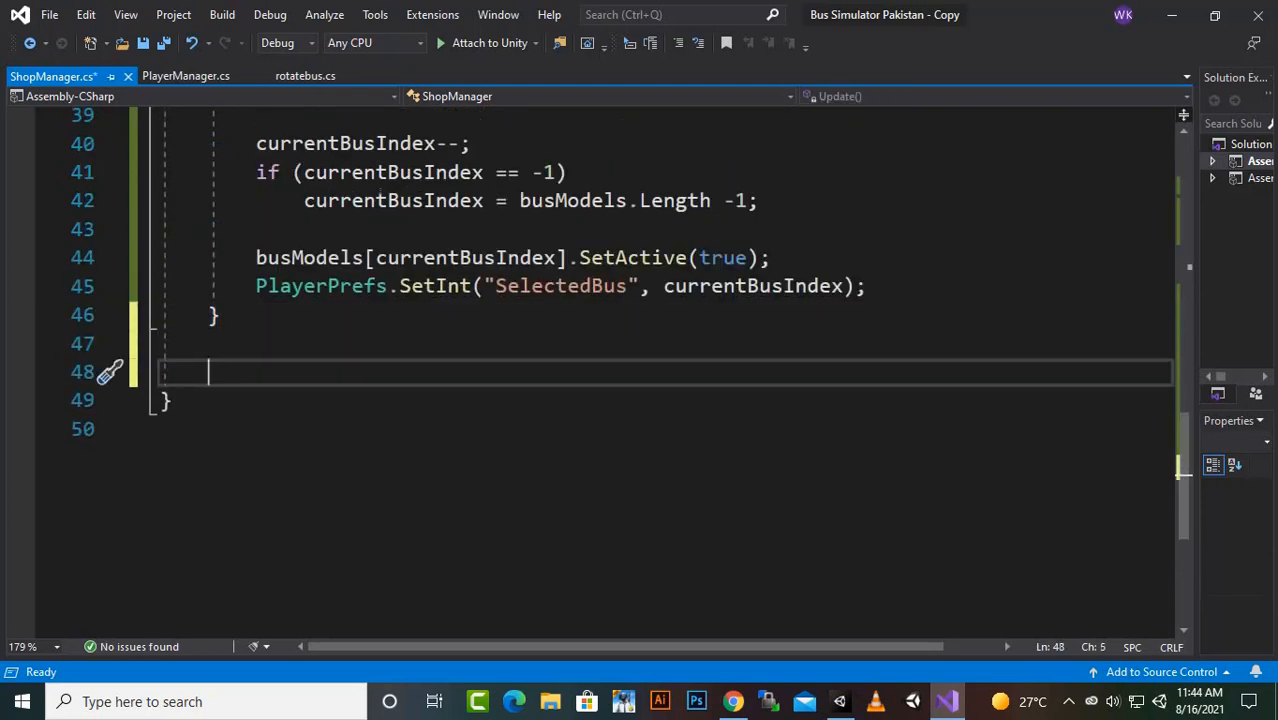
text(public)
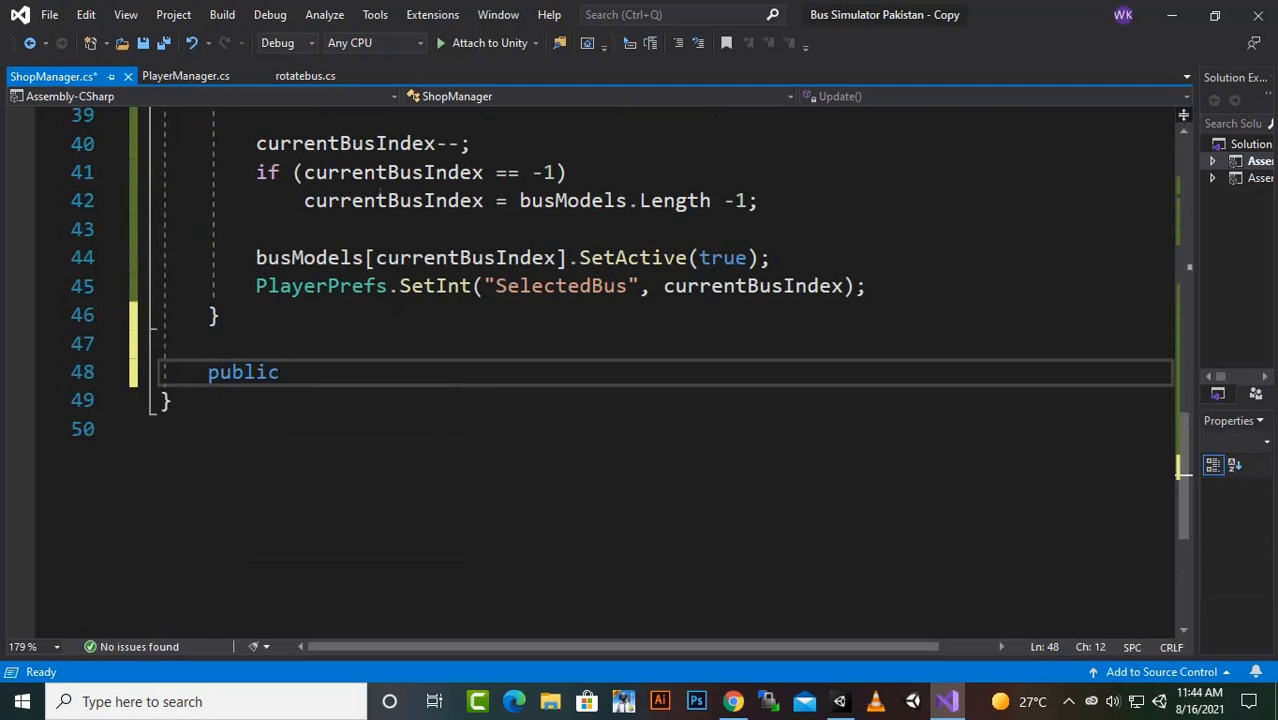
text( void )
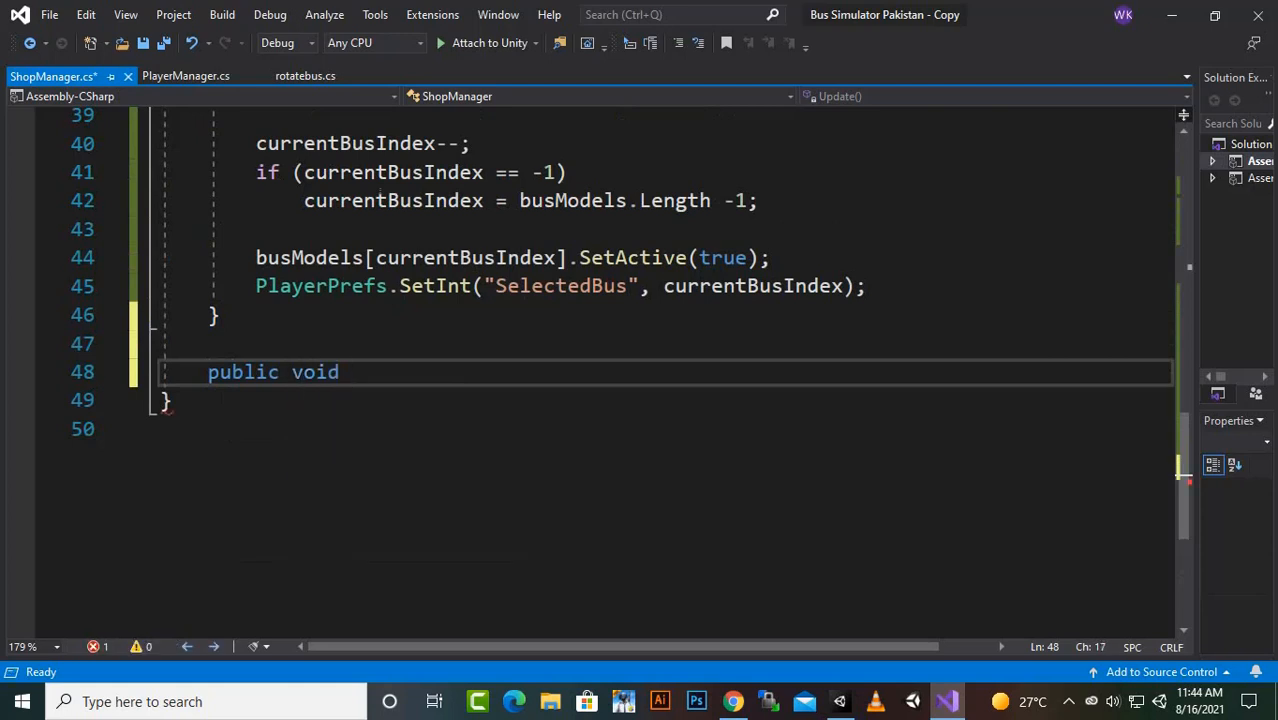
text(playGae)
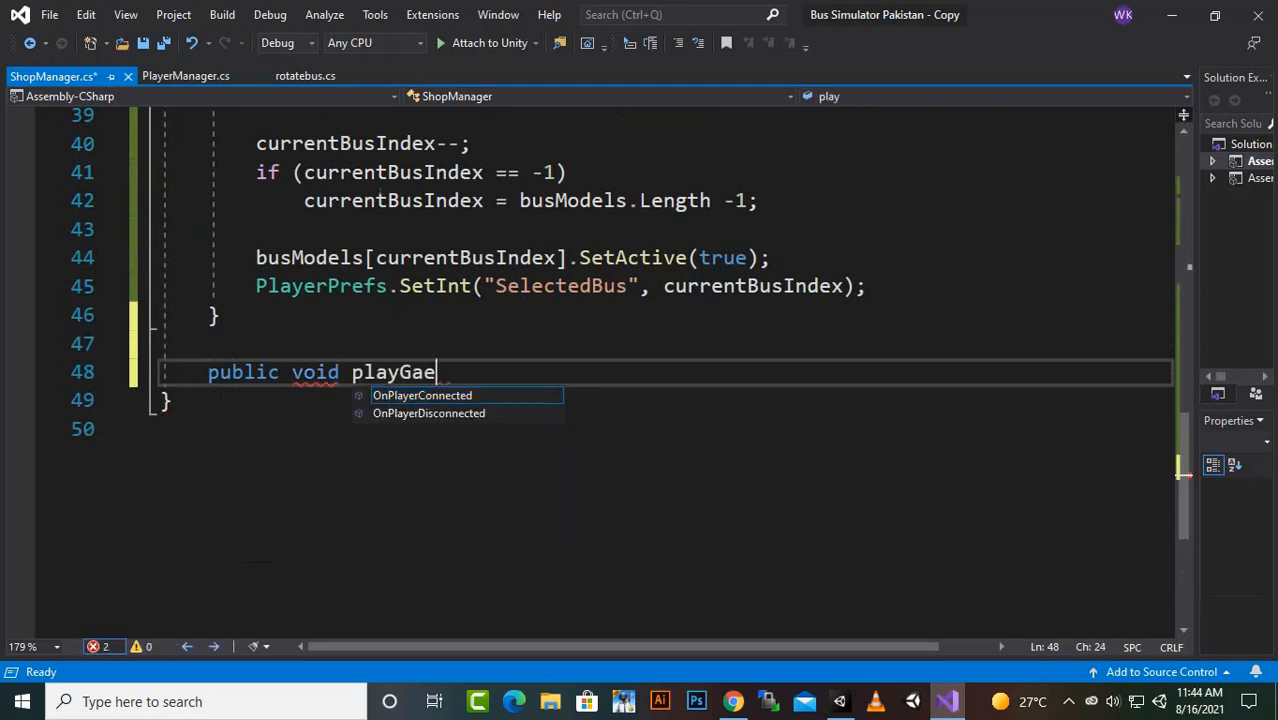
key(BackSpace)
text(me()
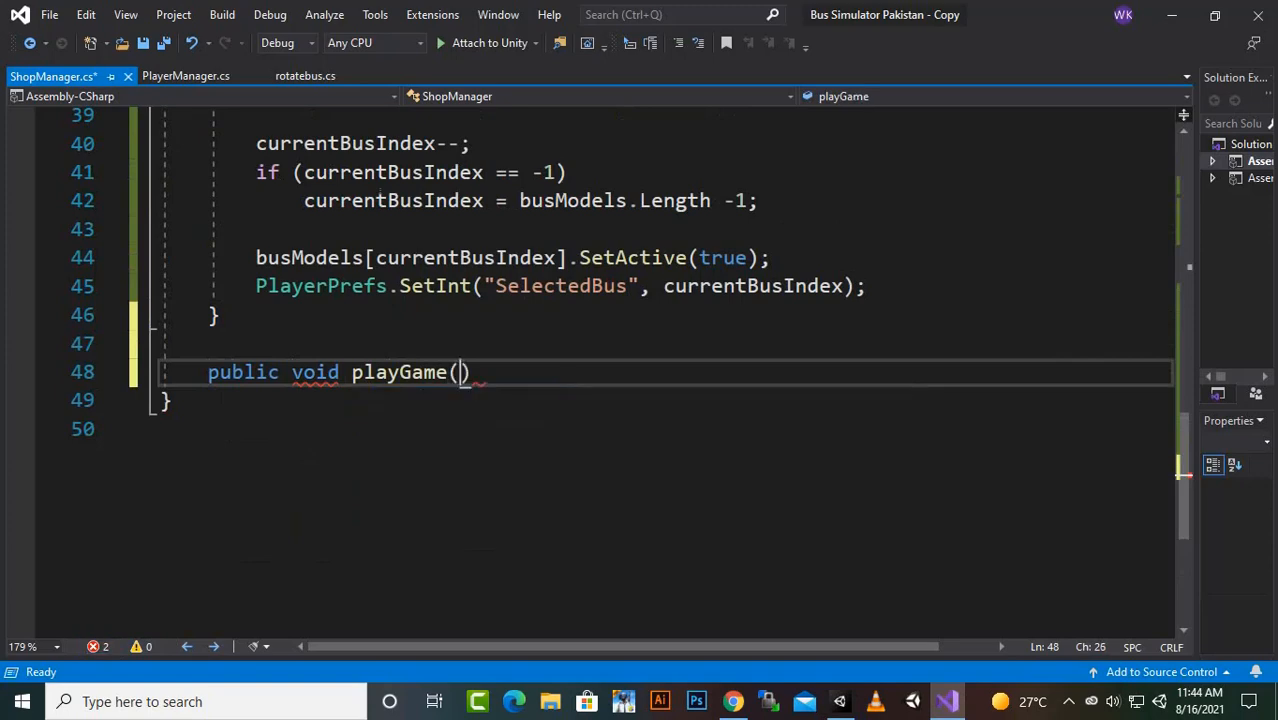
text() {)
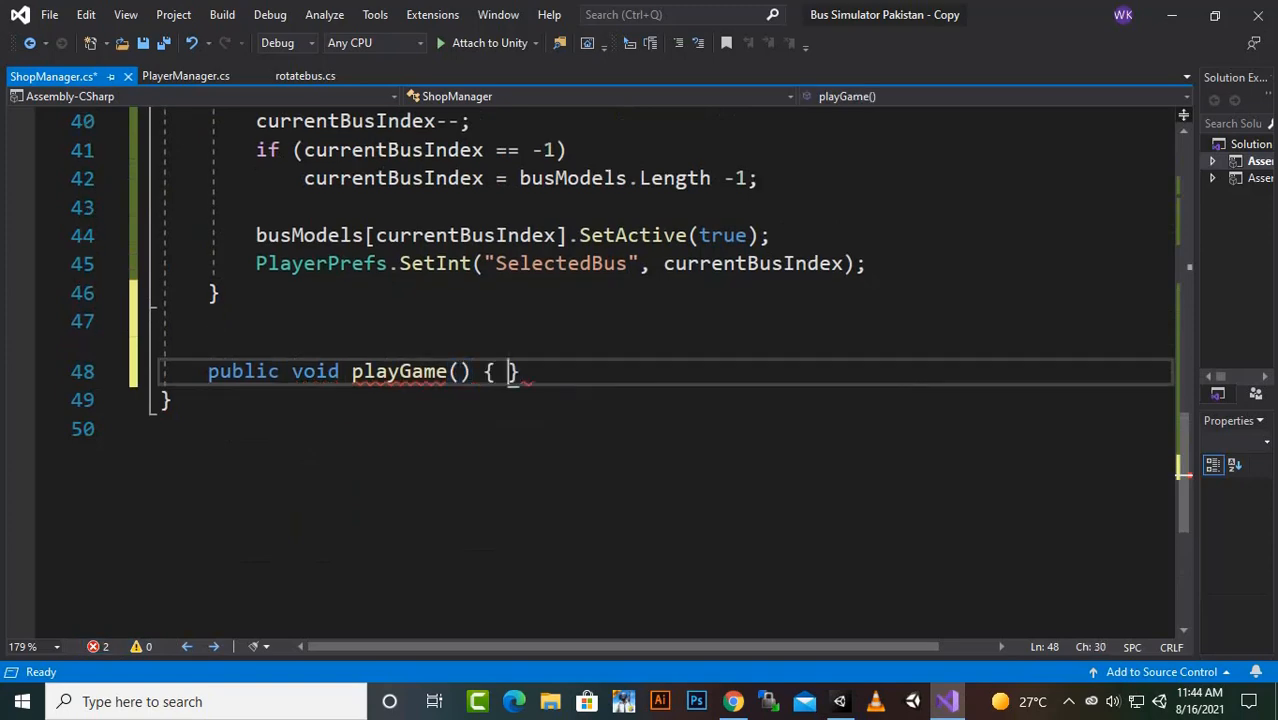
key(Return)
- Add the directive "using UnityEngine.SceneManagement;" below "using UnityEngine;" at the start of ShopManager.cs
scroll(640, 370, up, 5)
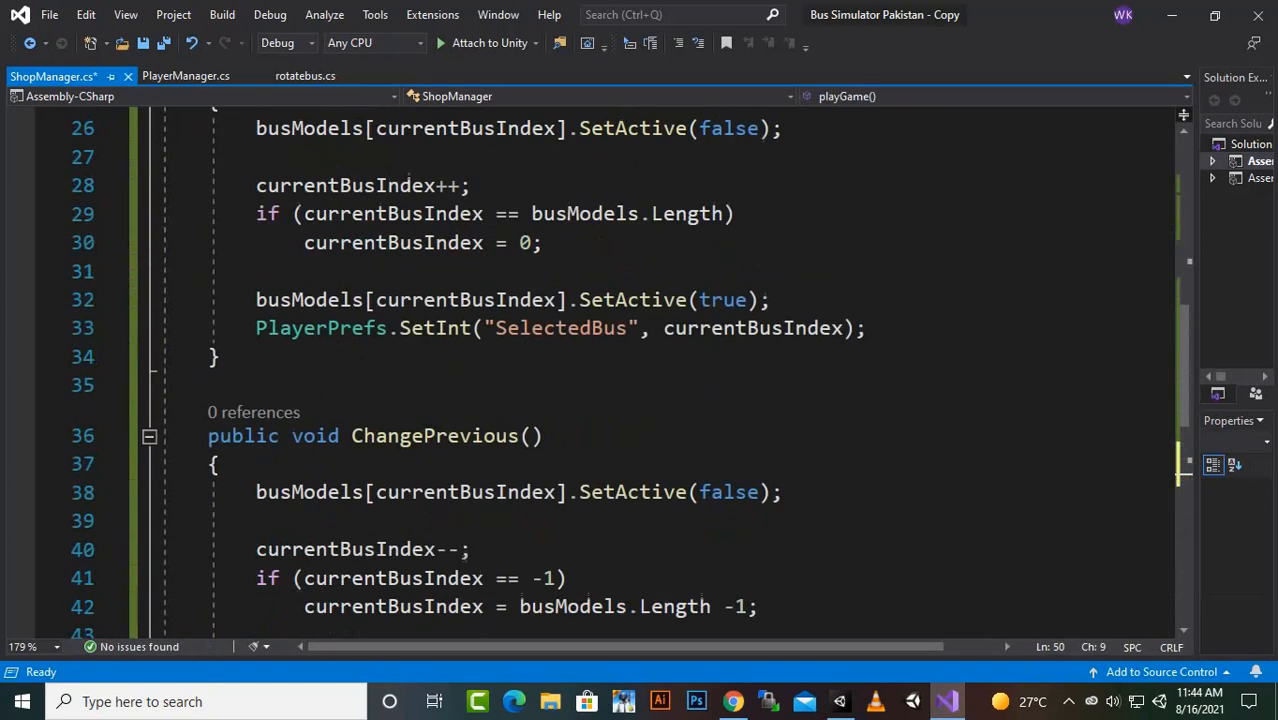
scroll(640, 370, up, 8)
click(376, 178)
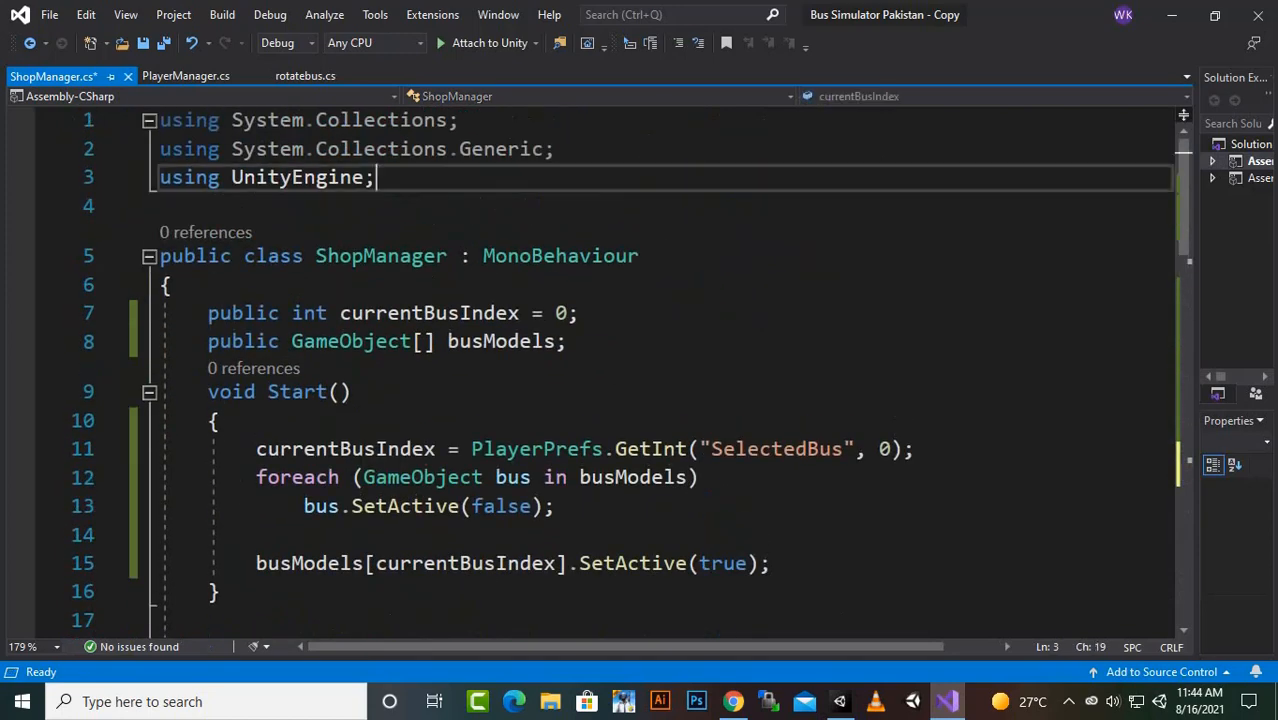
key(Return)
text(using)
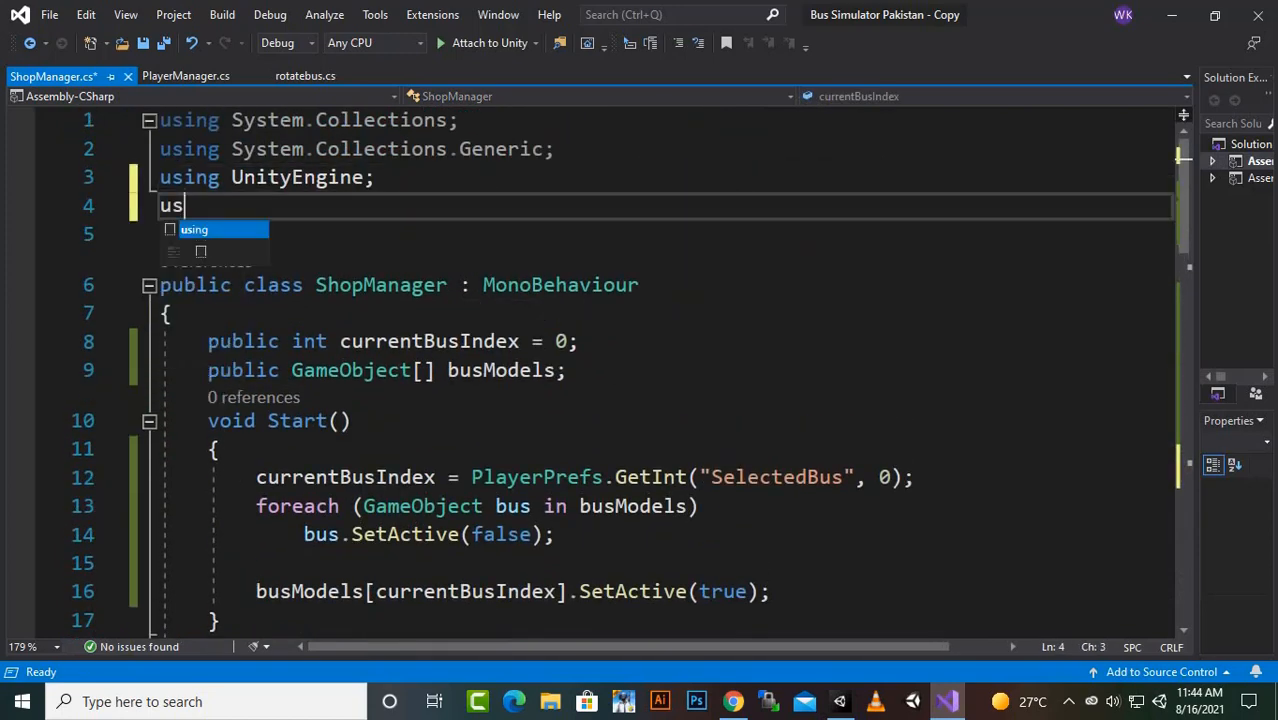
text(iy)
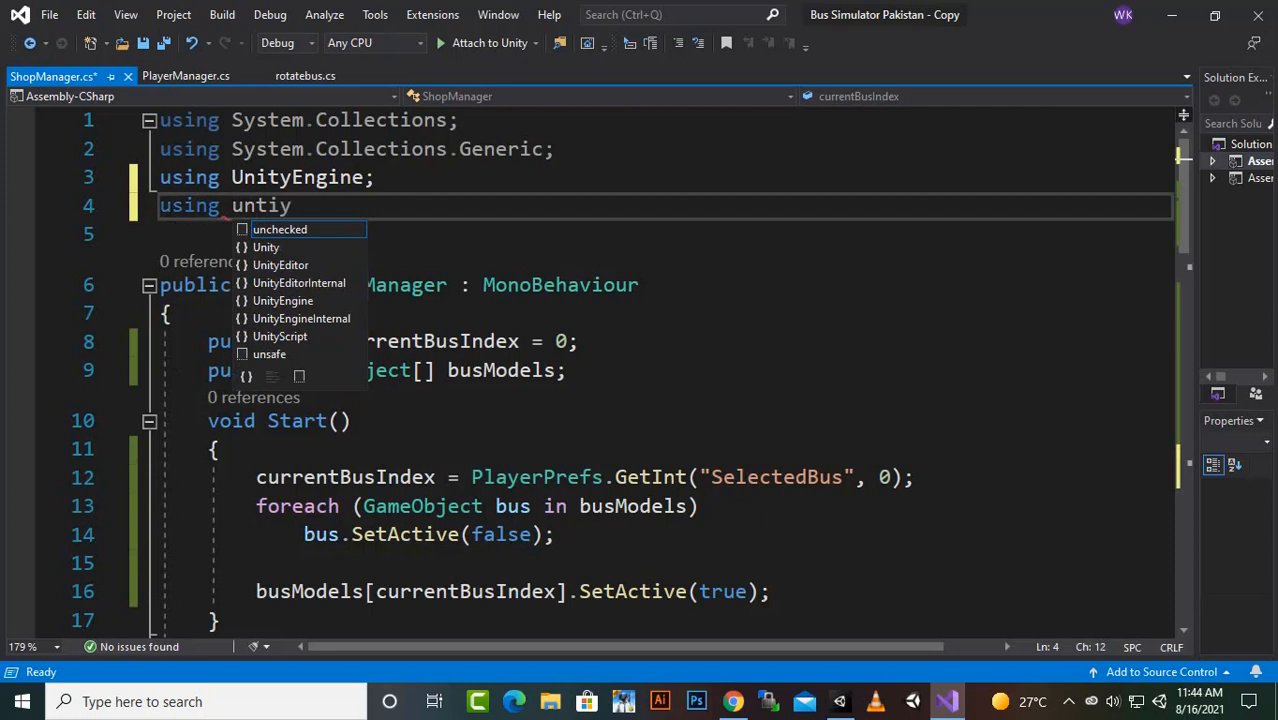
key(BackSpace)
key(BackSpace)
key(BackSpace)
text(ity)
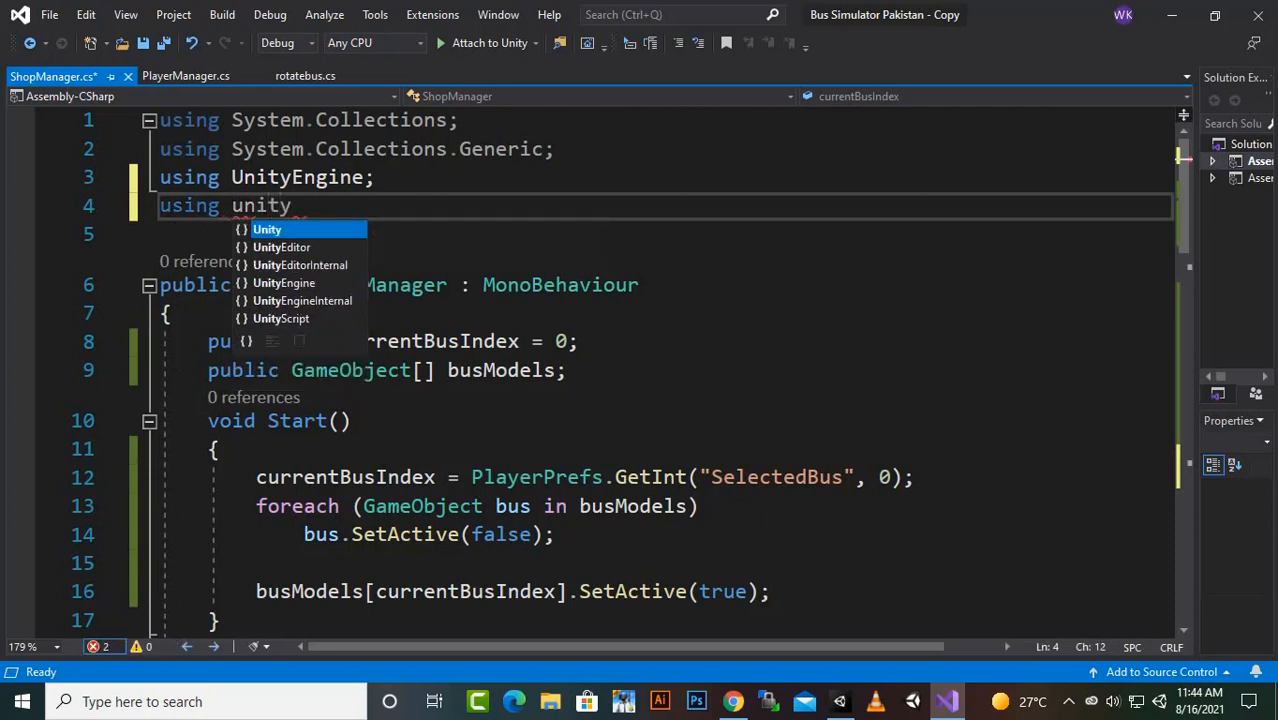
key(Down)
key(Down)
key(Down)
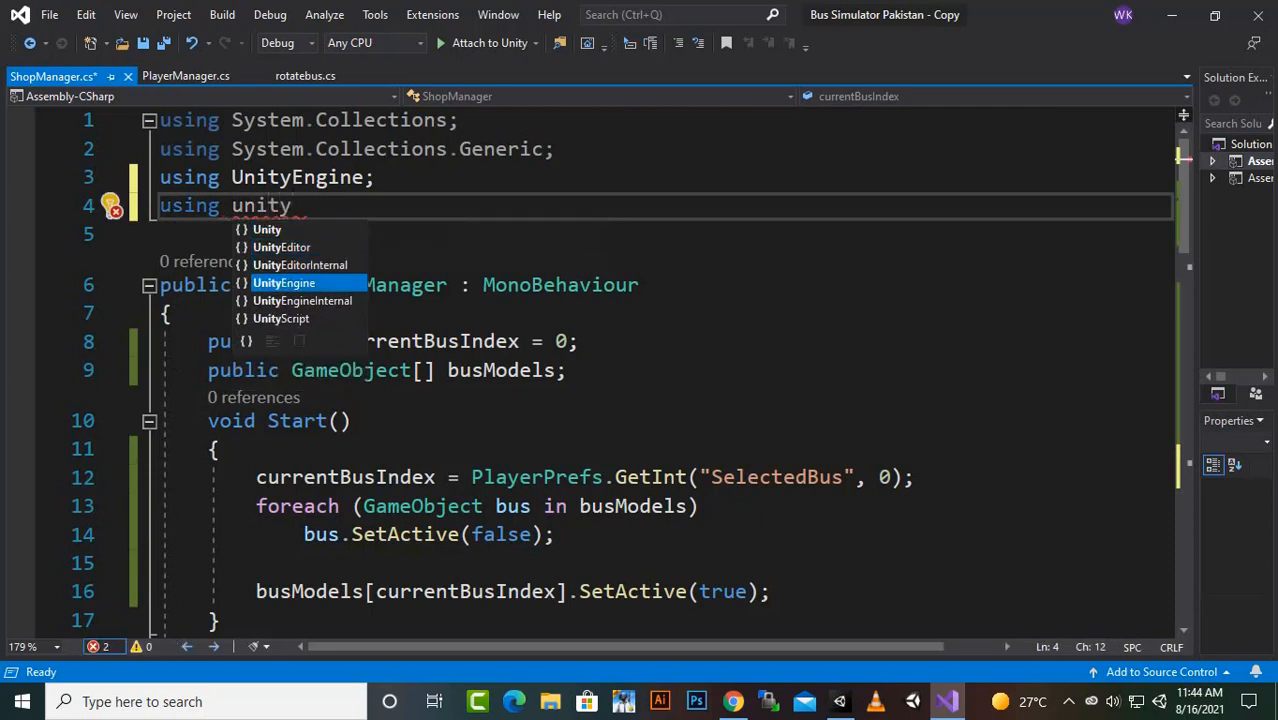
key(Tab)
text(.sce)
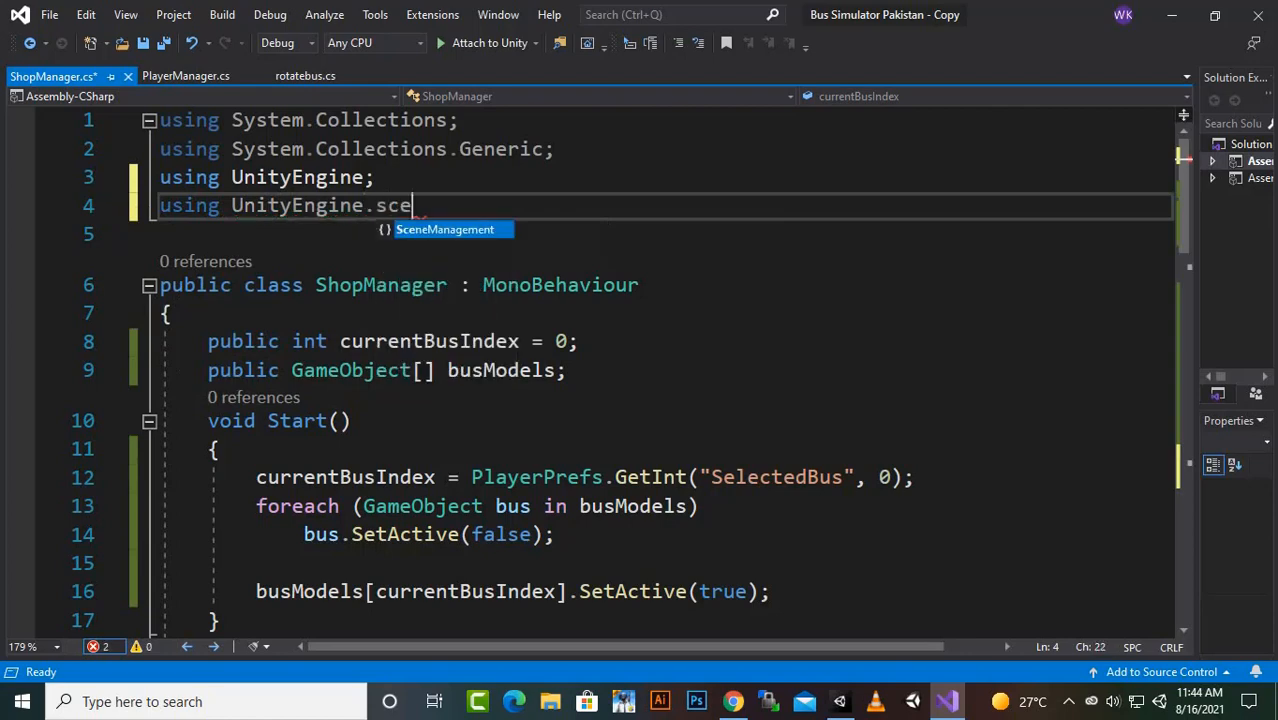
key(Tab)
text(;)
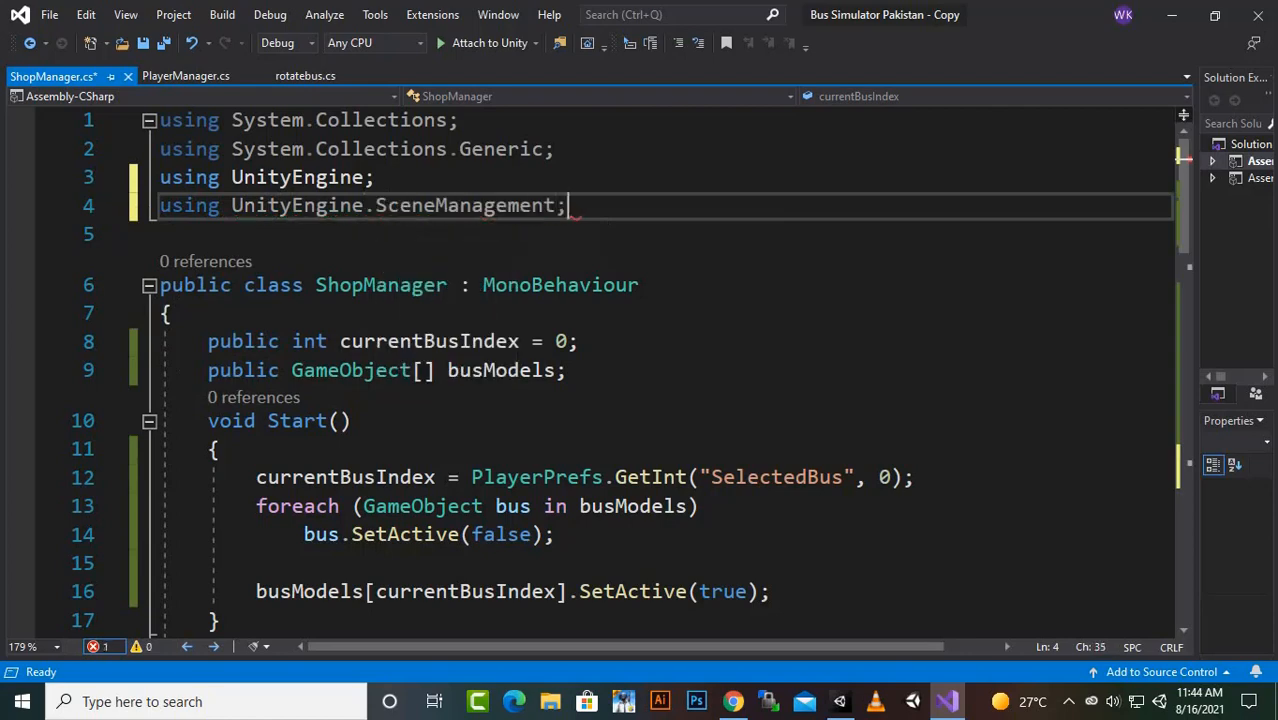
- Add "SceneManager.LoadScene(1);" inside the playGame() method of ShopManager.cs and save the script
scroll(640, 370, down, 6)
scroll(600, 370, down, 10)
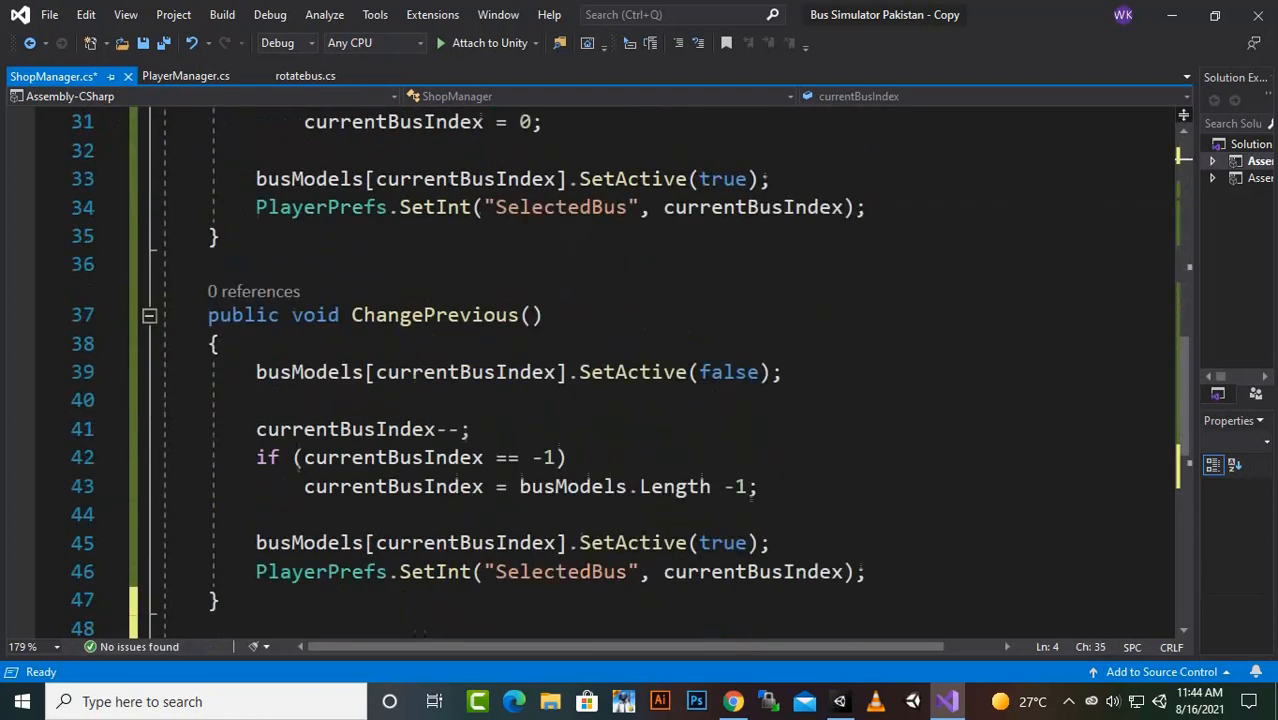
click(258, 137)
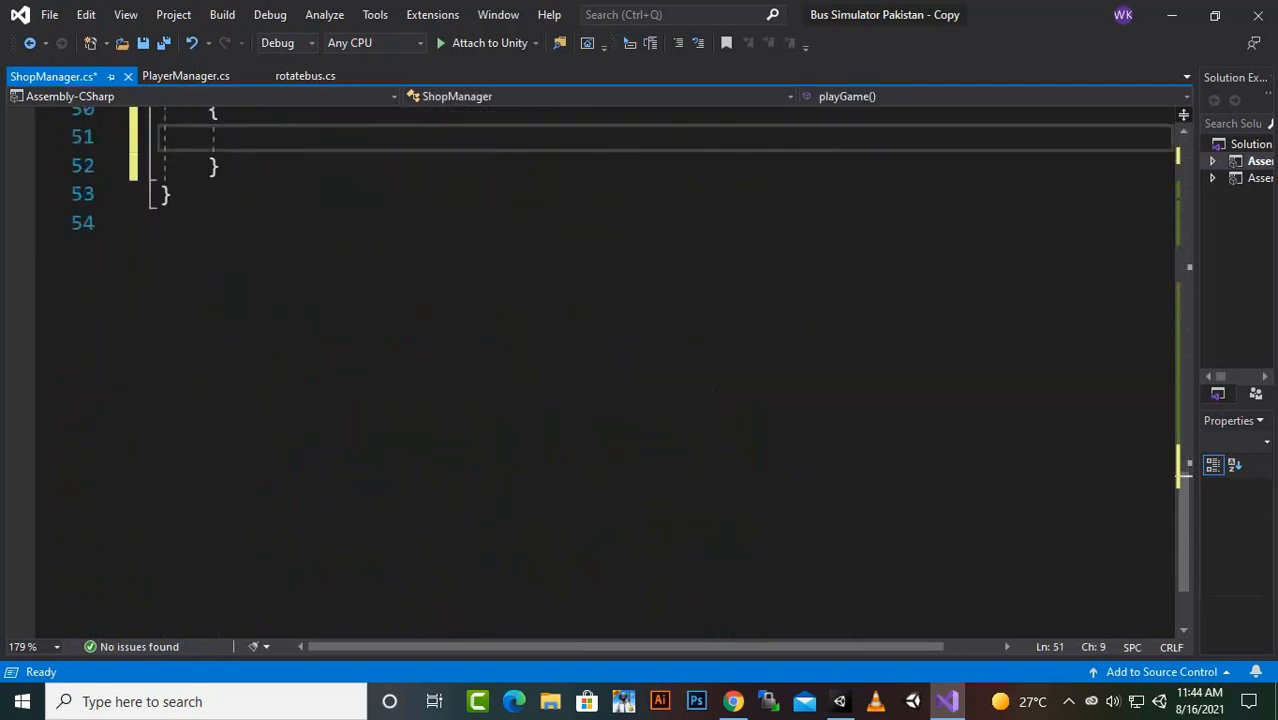
text(sce)
key(Down)
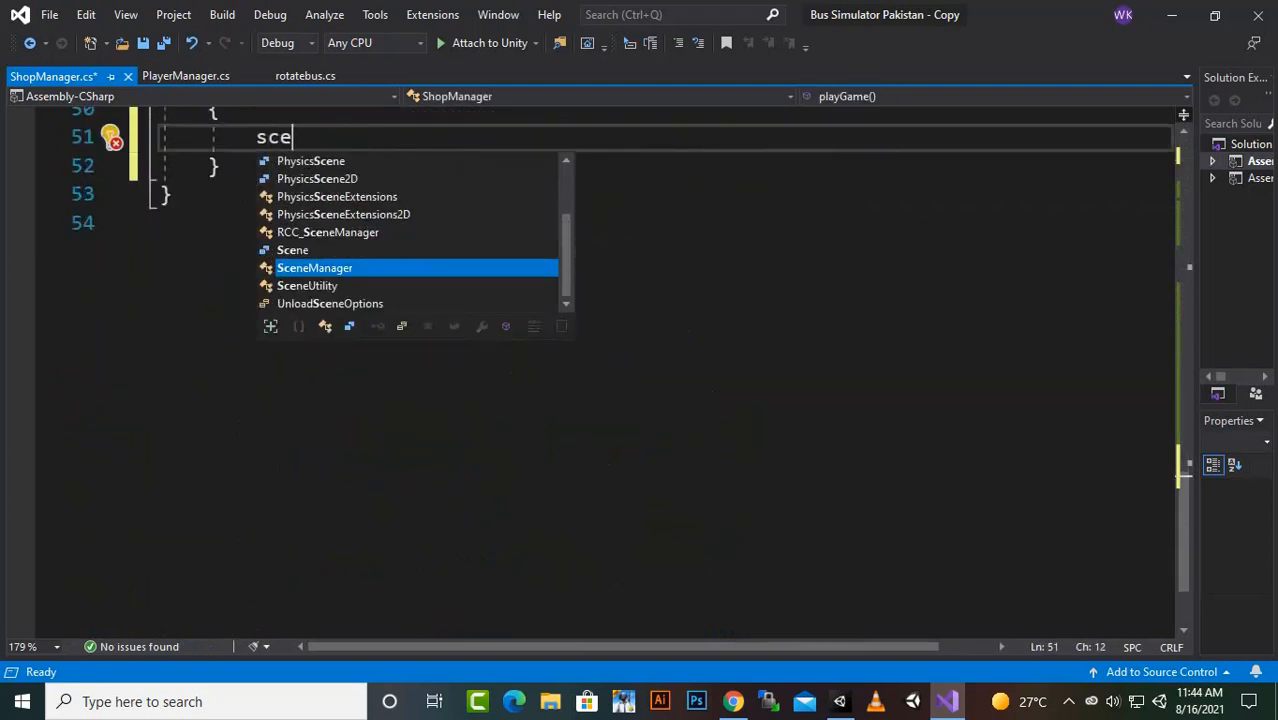
key(Tab)
text(.lo)
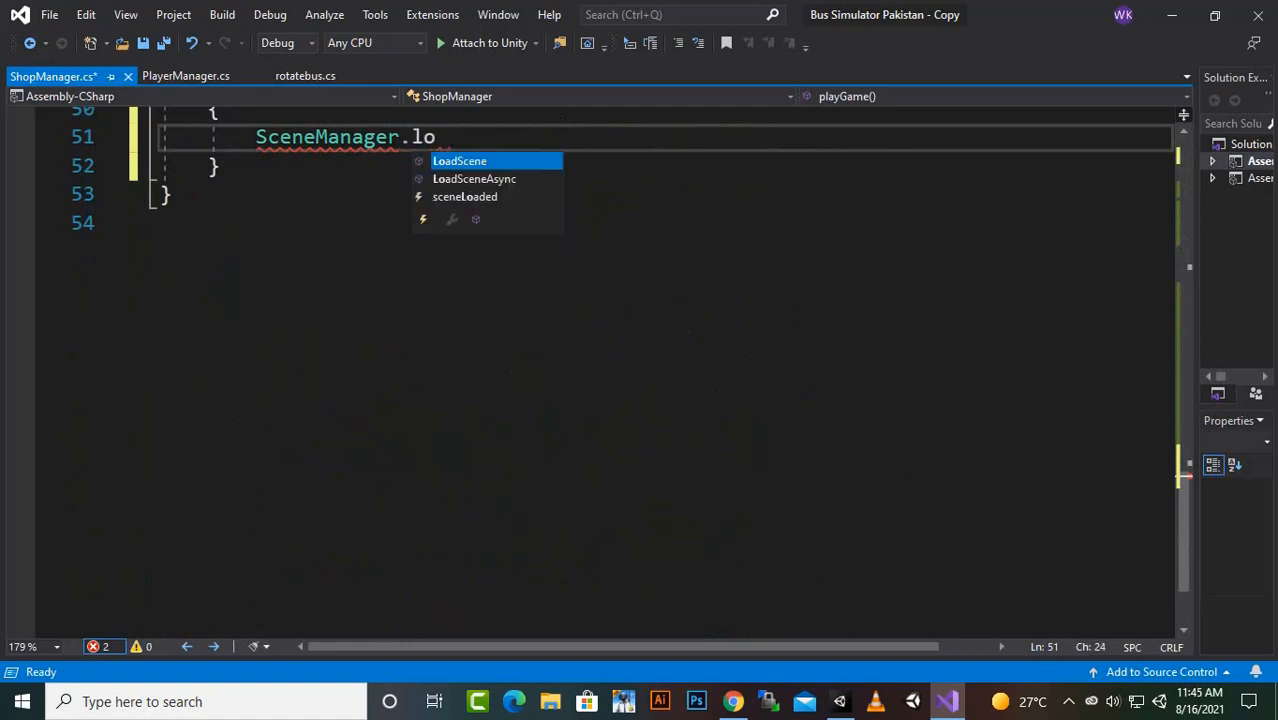
key(Tab)
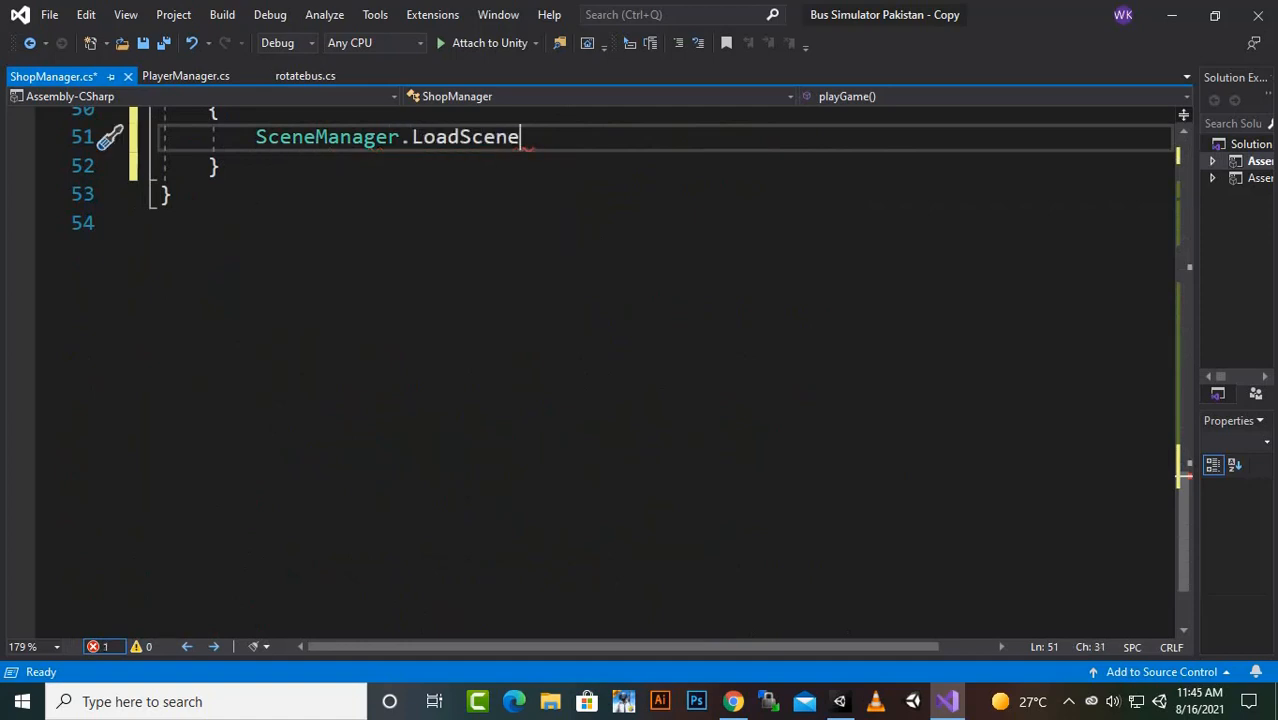
text(()
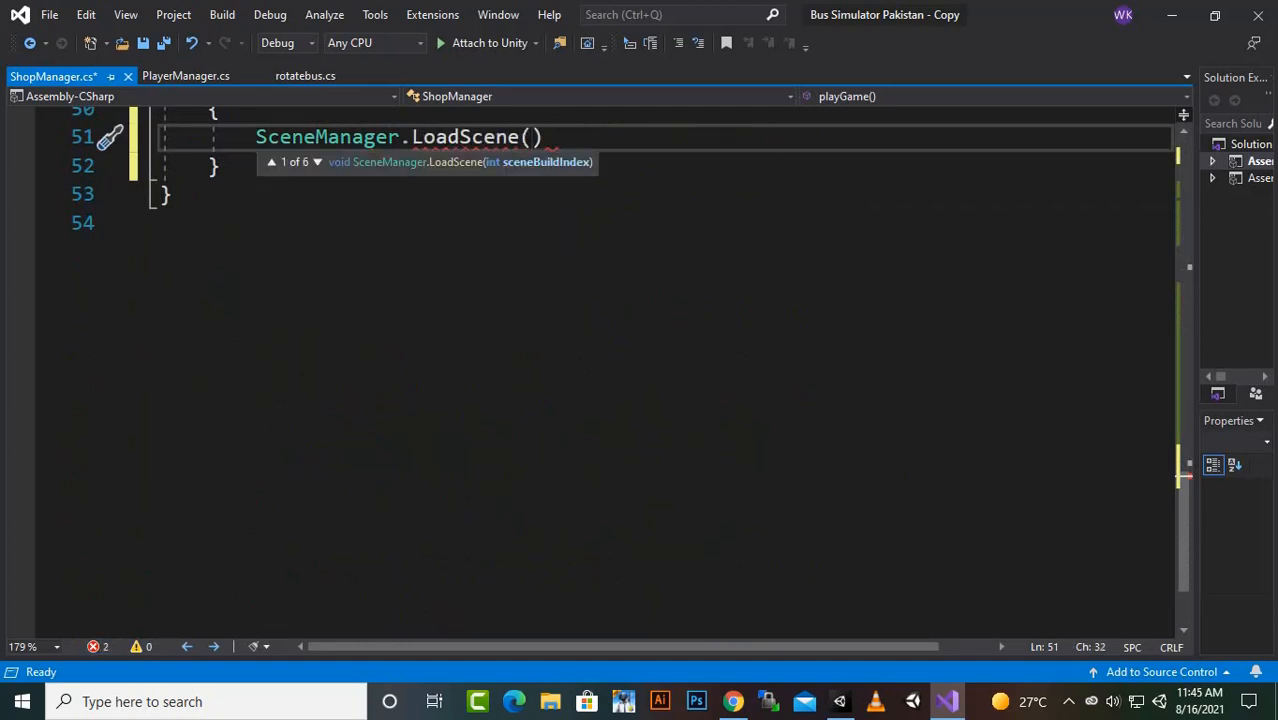
text(1);)
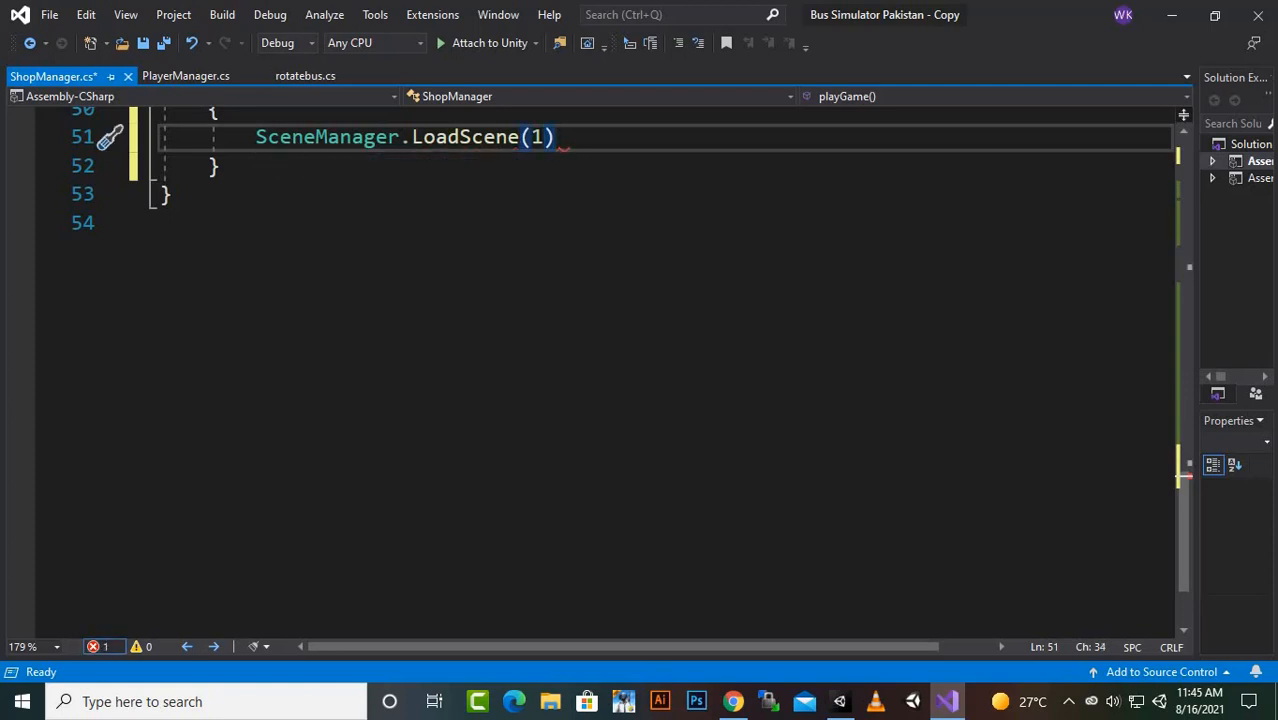
key(ctrl+s)
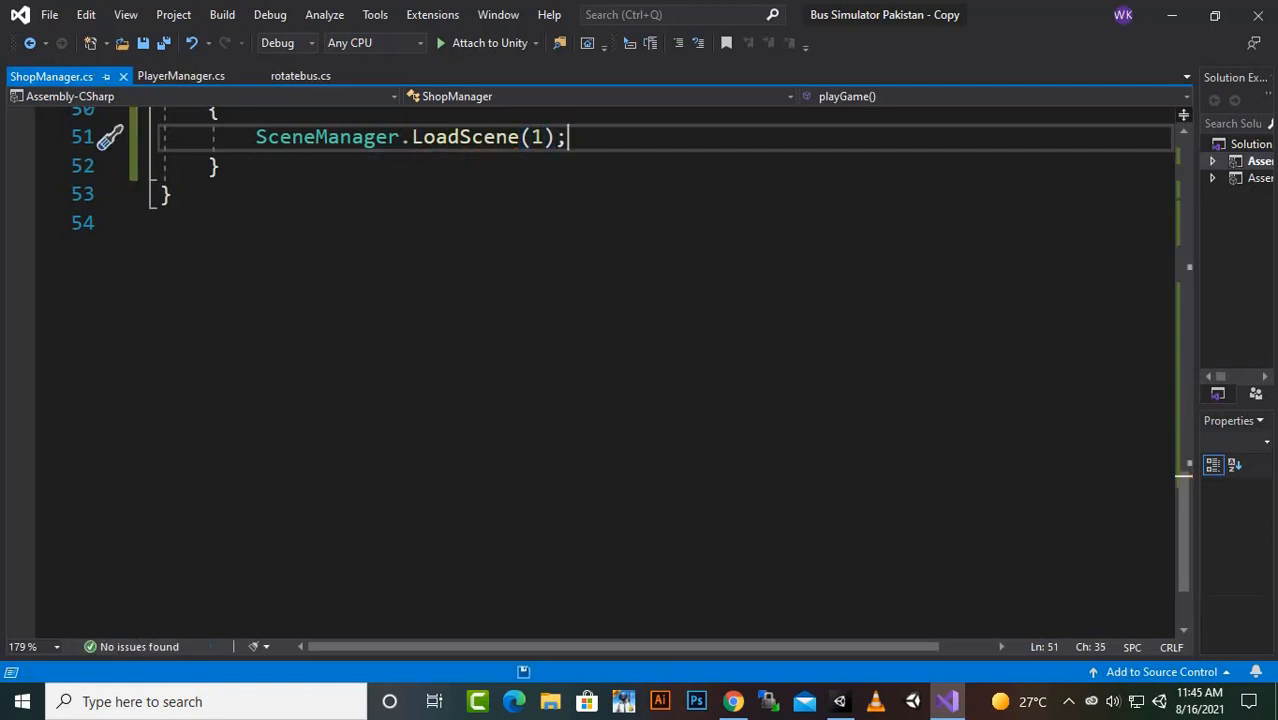
- Switch to Unity and open the Scenes folder of the project assets
click(1171, 15)
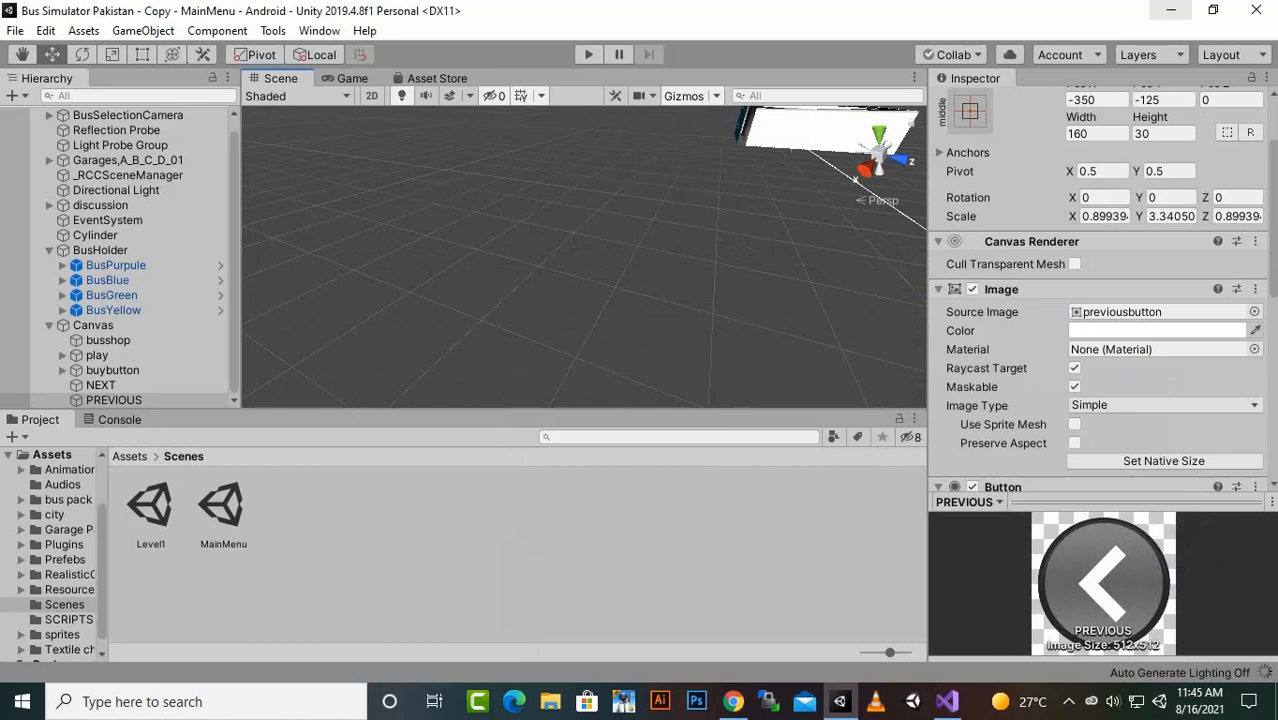
click(52, 455)
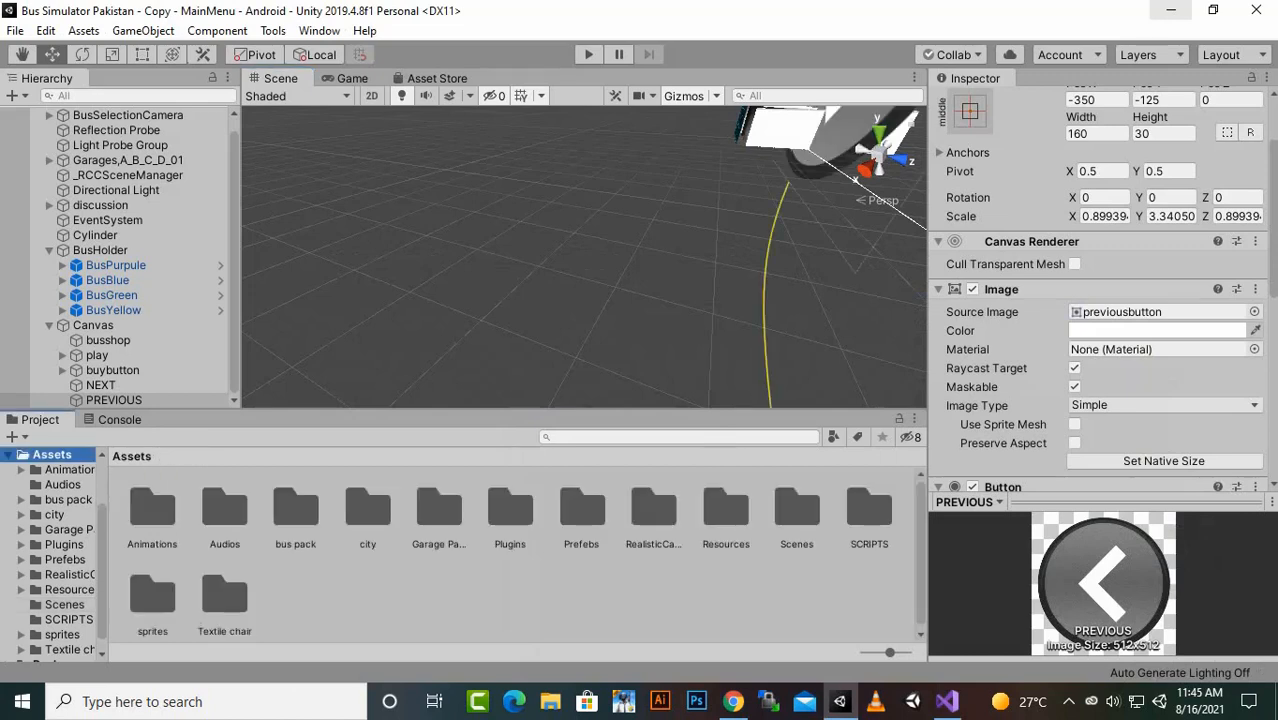
double_click(797, 509)
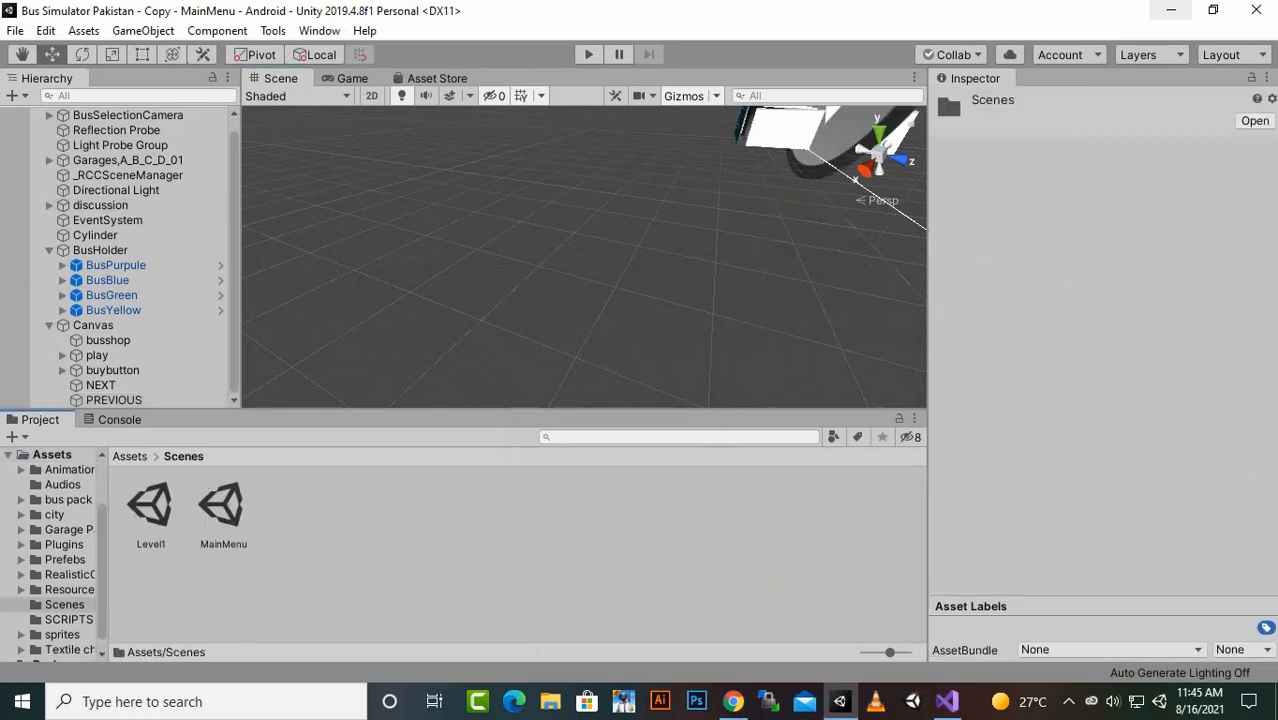
- Check the build indexes of the MainMenu and Level1 scenes in the Build Settings, and close the window
click(15, 30)
click(85, 214)
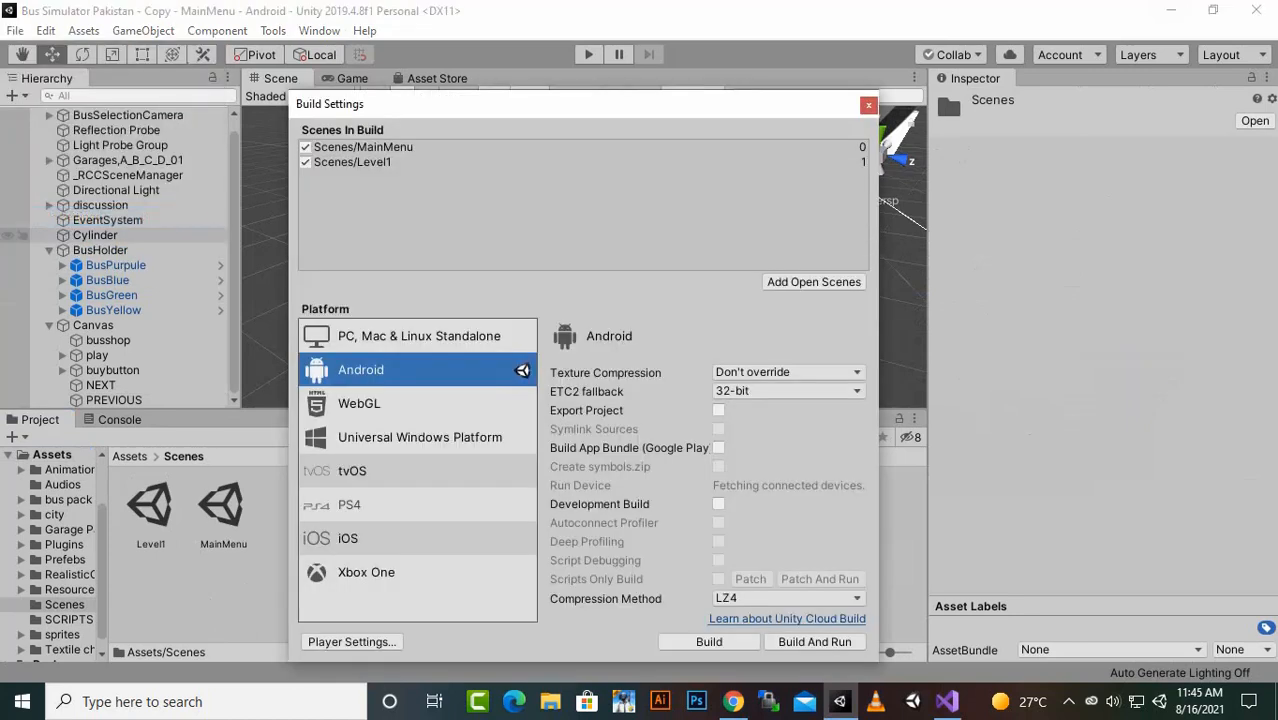
click(363, 147)
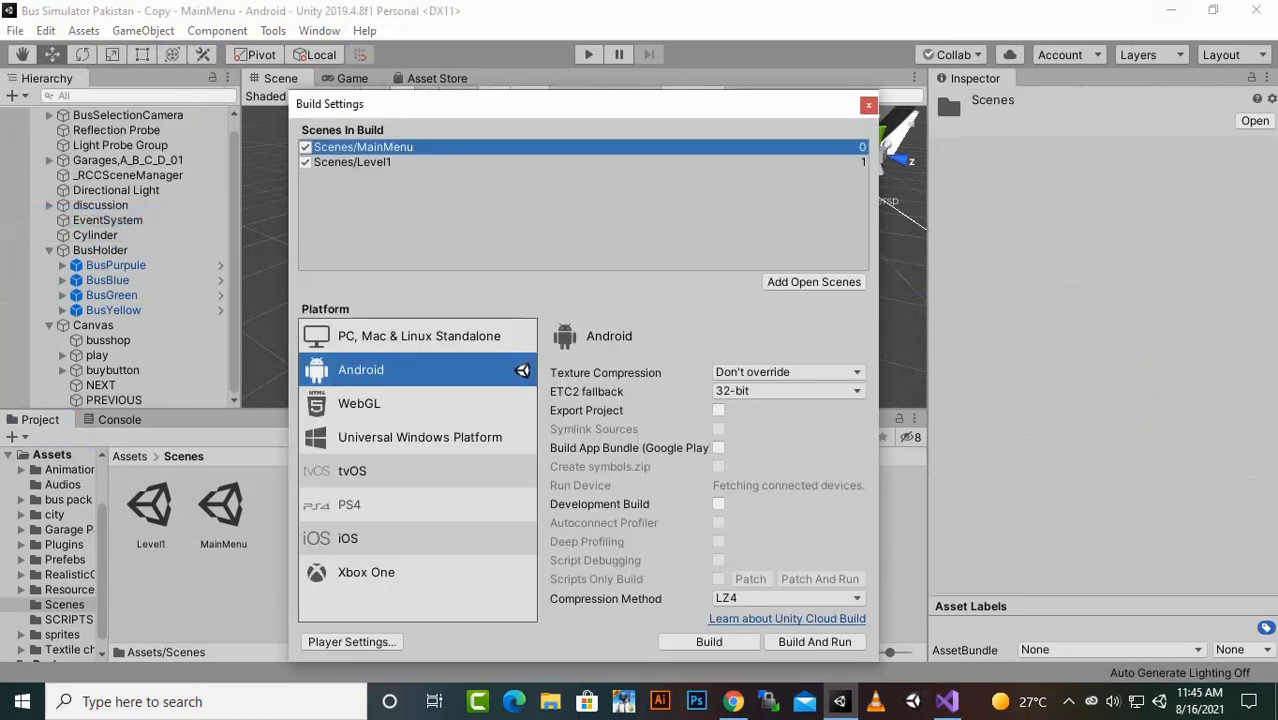
click(356, 162)
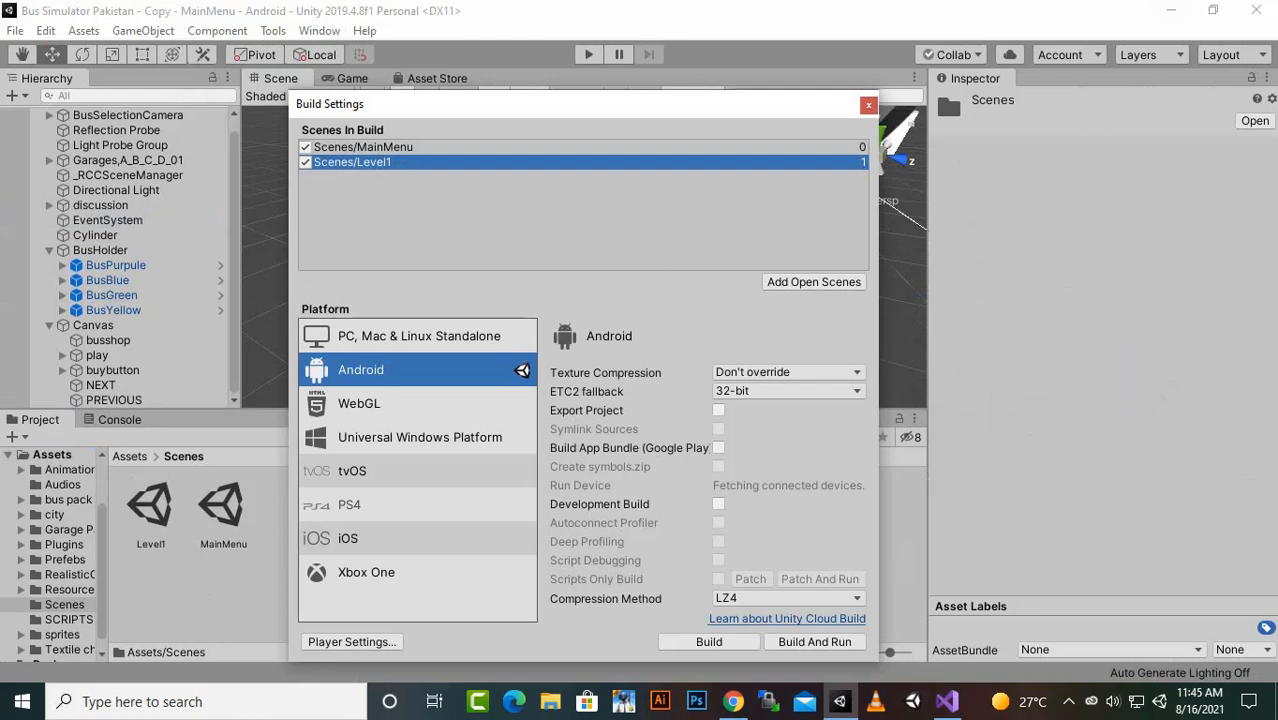
click(363, 147)
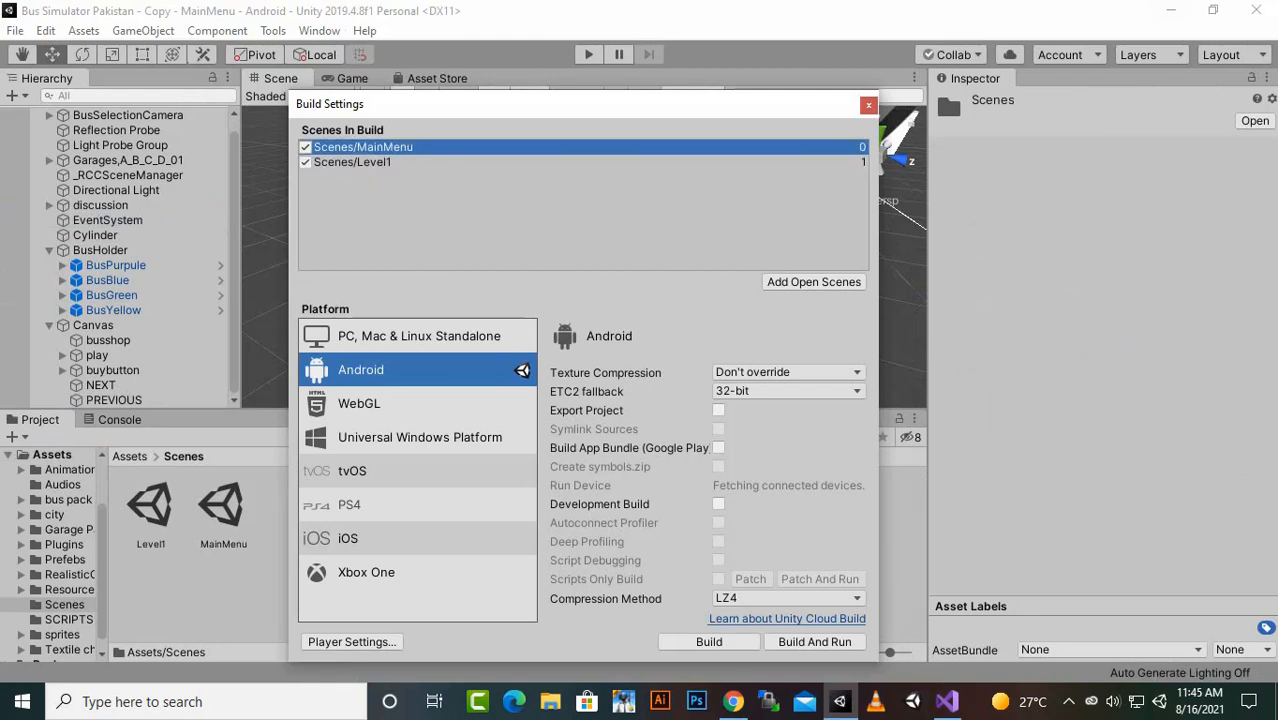
click(356, 162)
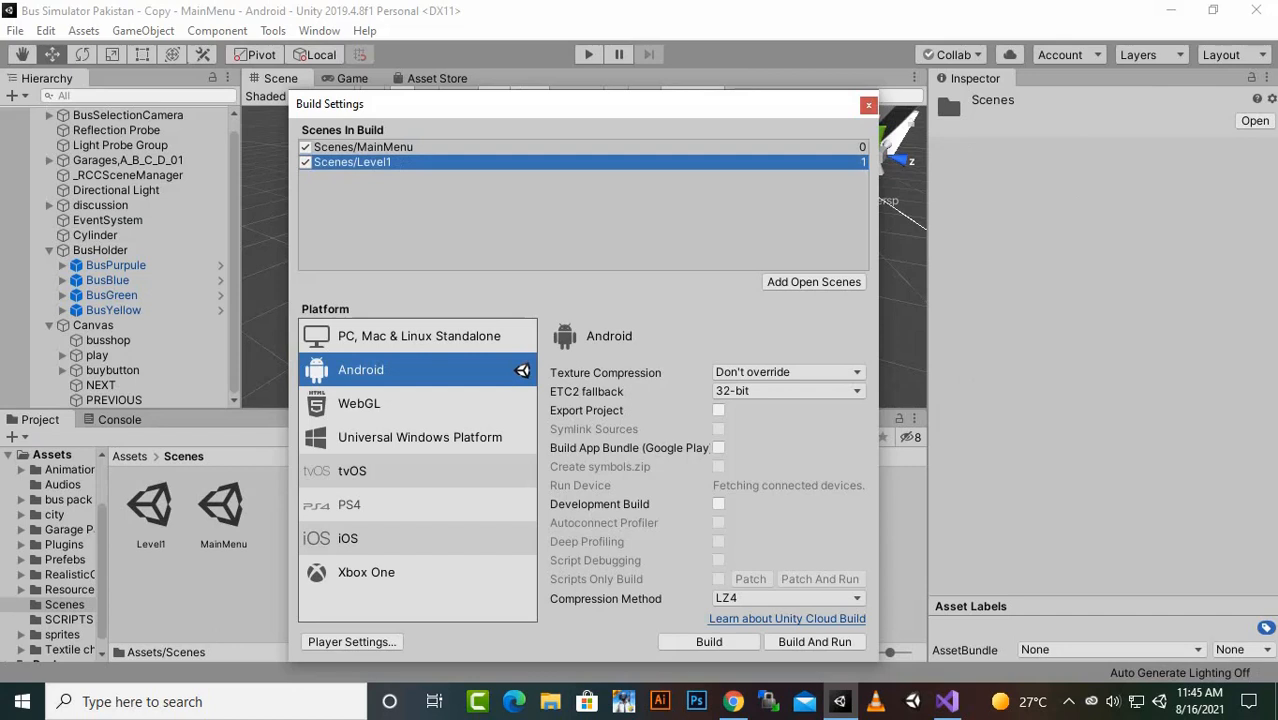
click(868, 105)
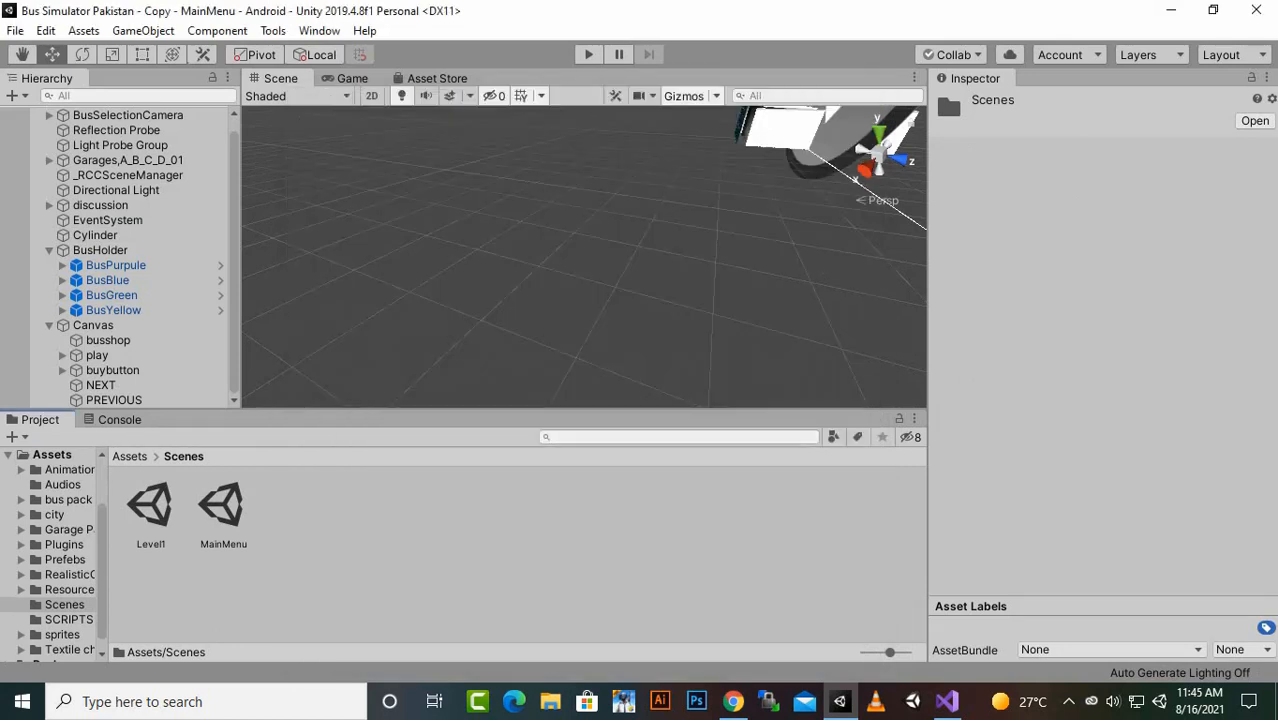
- Play-test starting Level1 from the MainMenu bus shop, and stop the play test
key(ctrl+p)
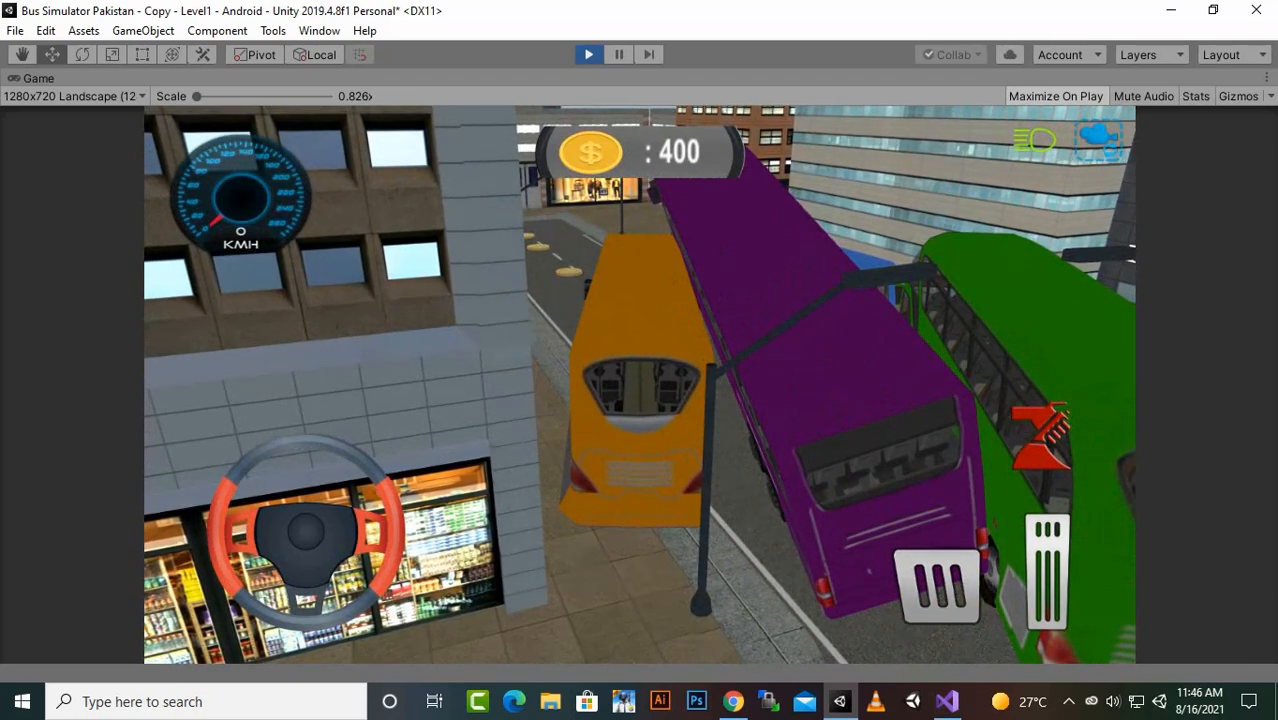
key(ctrl+p)
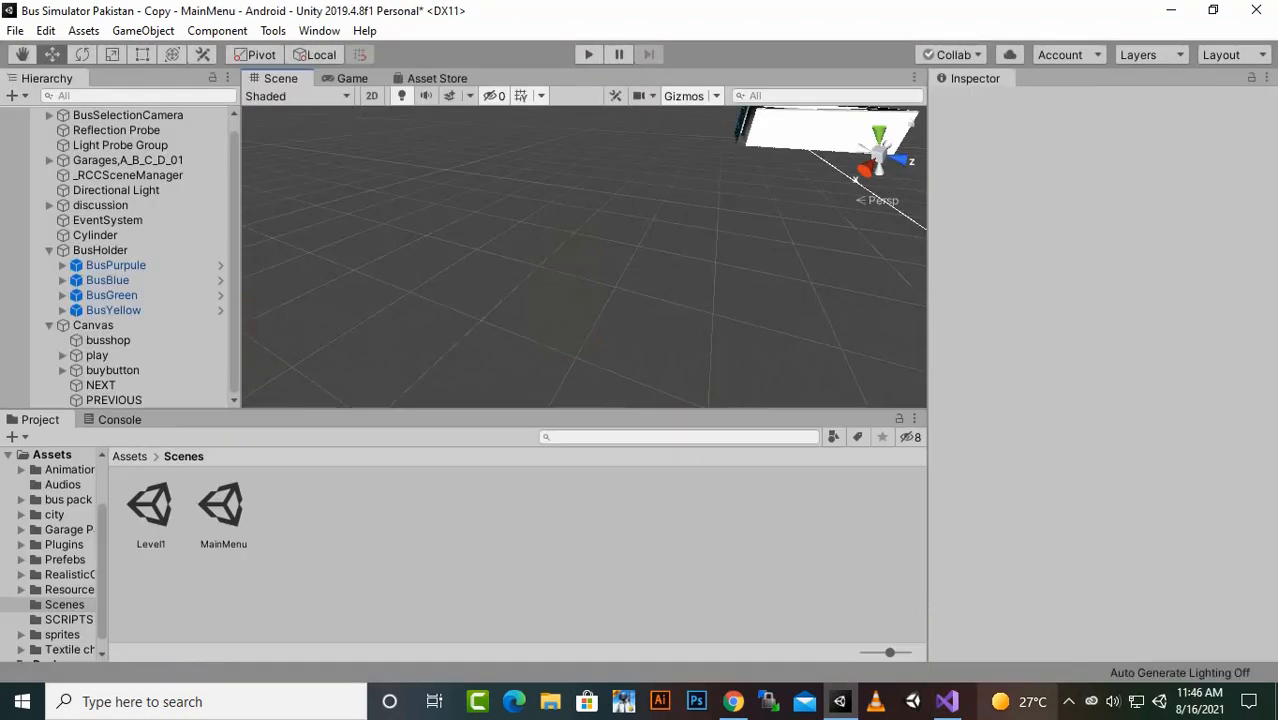
click(1068, 701)
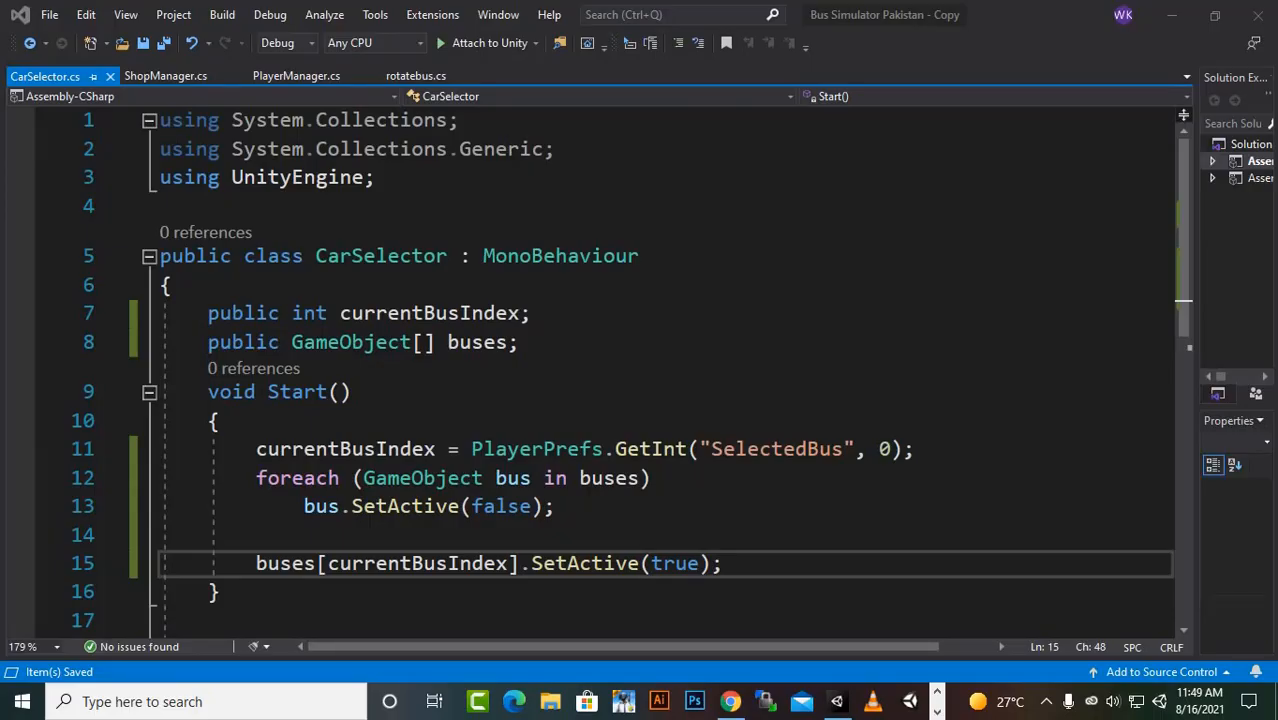
- Examine the CarSelector class name and its currentBusIndex and buses fields in CarSelector.cs
drag(316, 257, 449, 257)
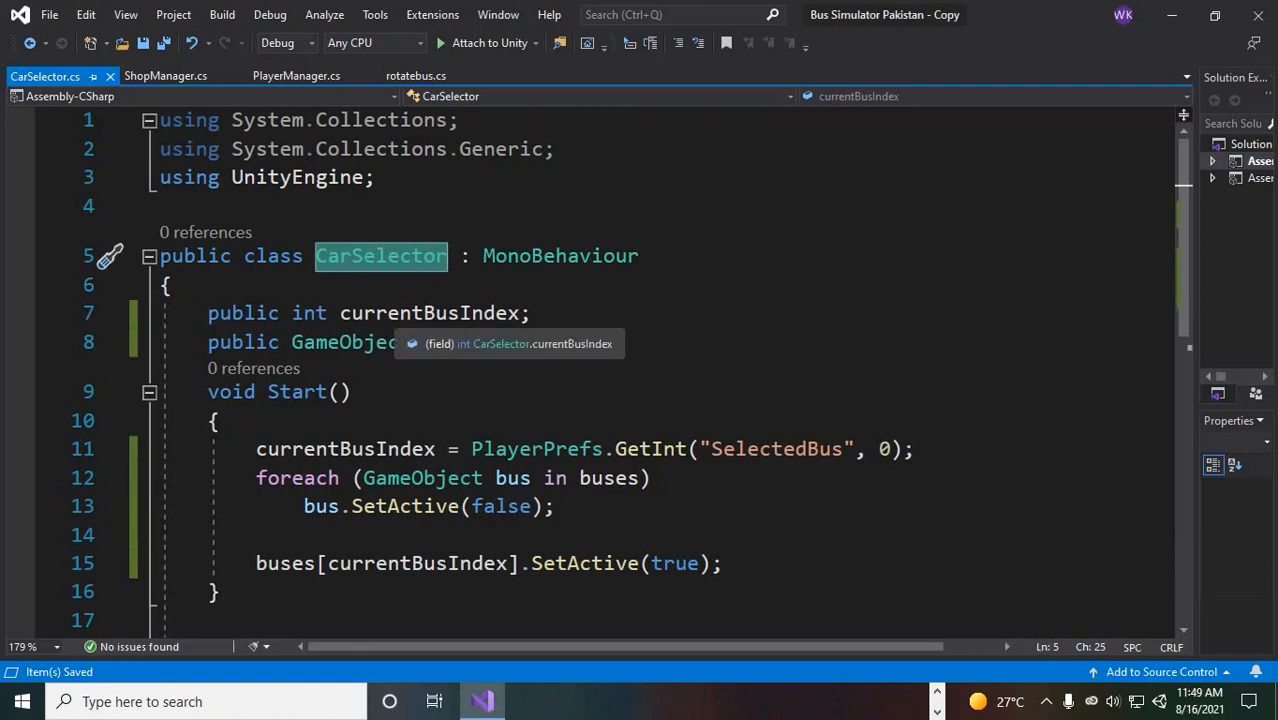
click(435, 314)
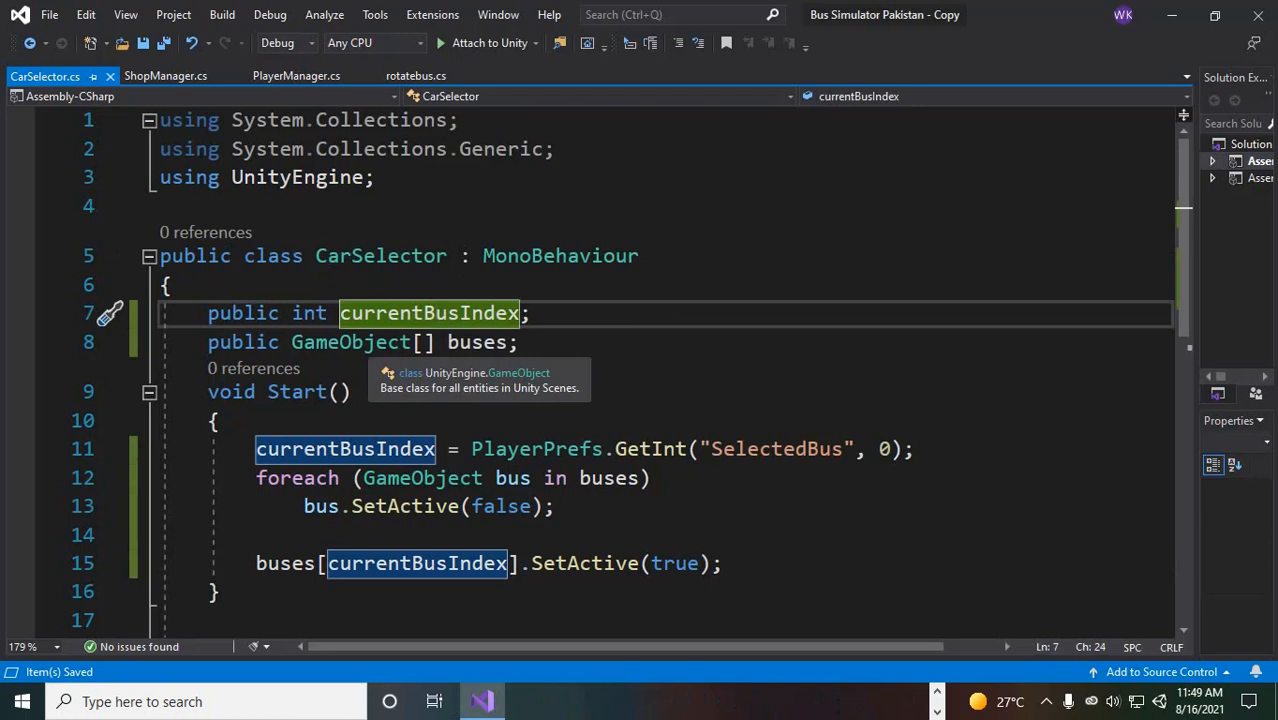
click(268, 343)
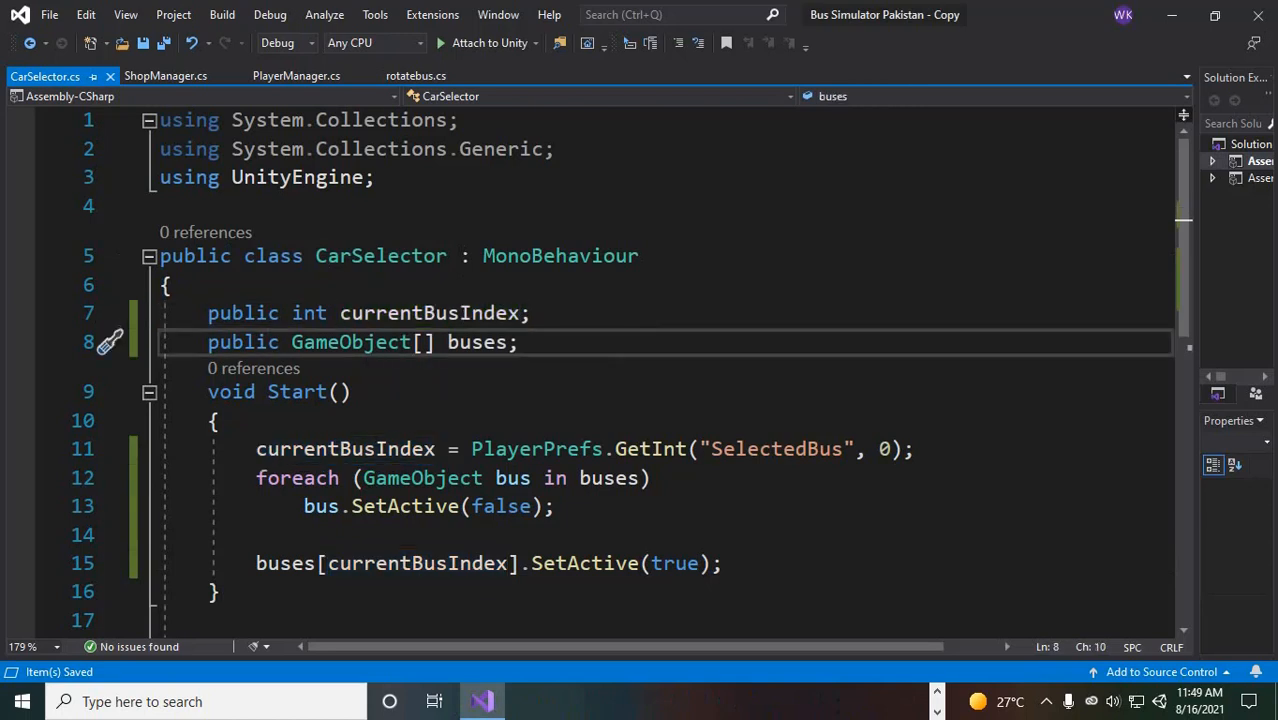
click(461, 343)
scroll(660, 380, down, 2)
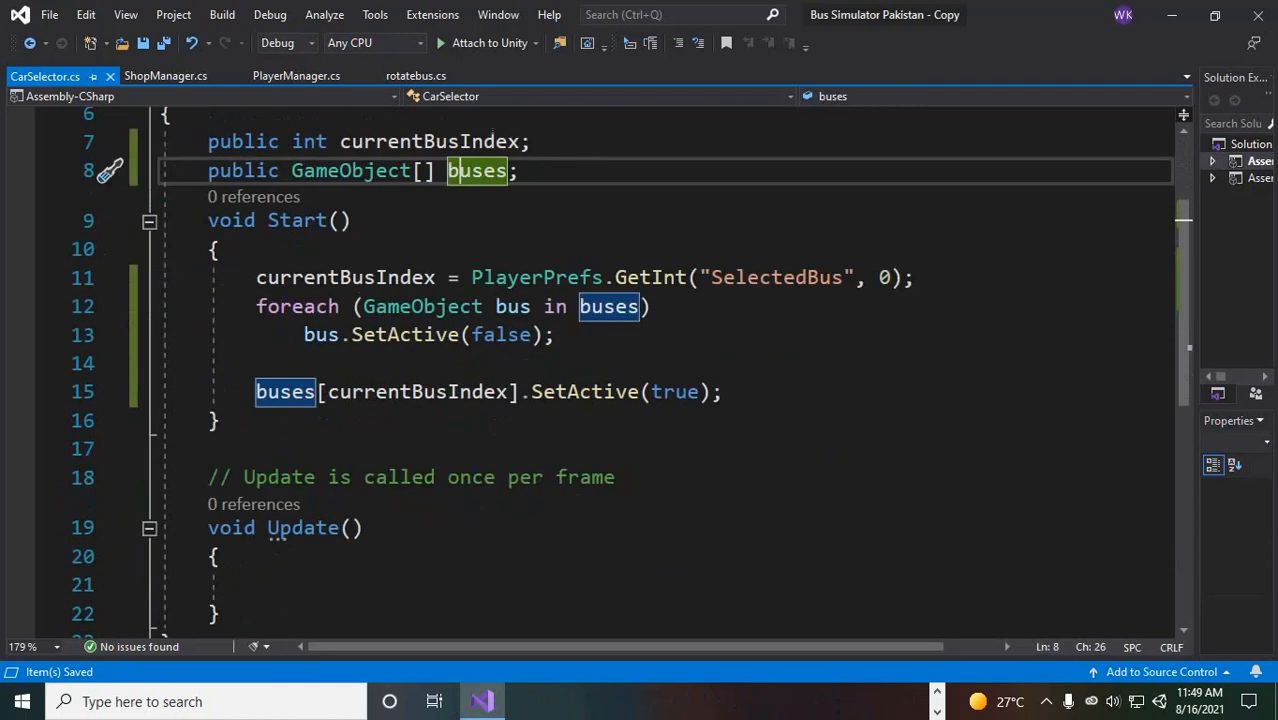
- Examine how CarSelector's Start() reads the SelectedBus preference and deactivates every bus in the foreach loop
click(329, 278)
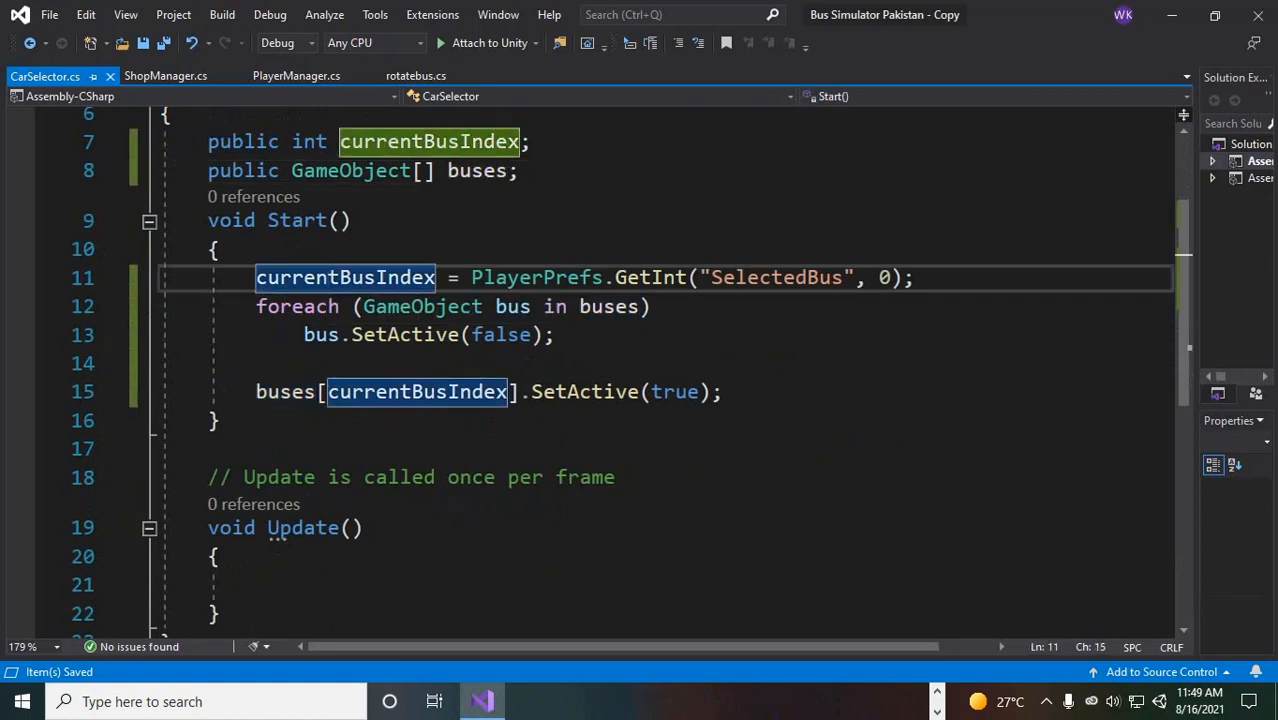
click(772, 278)
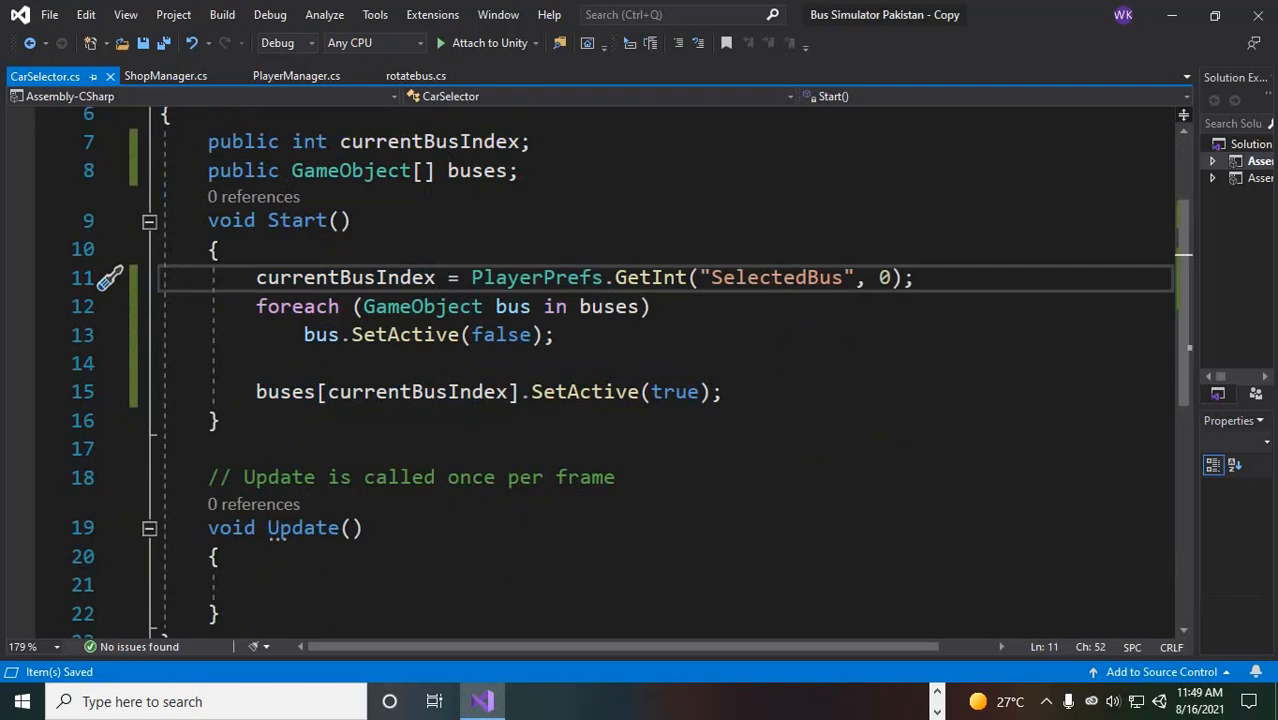
click(880, 278)
click(281, 307)
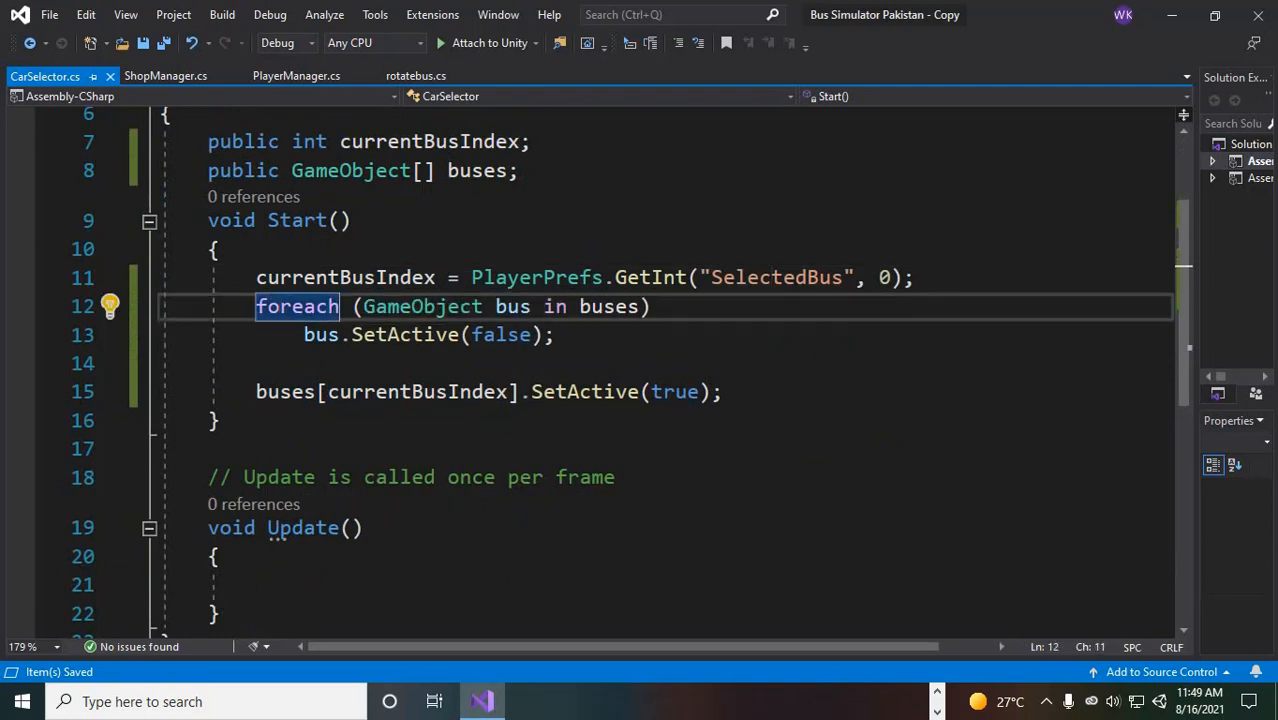
drag(519, 307, 532, 307)
click(616, 307)
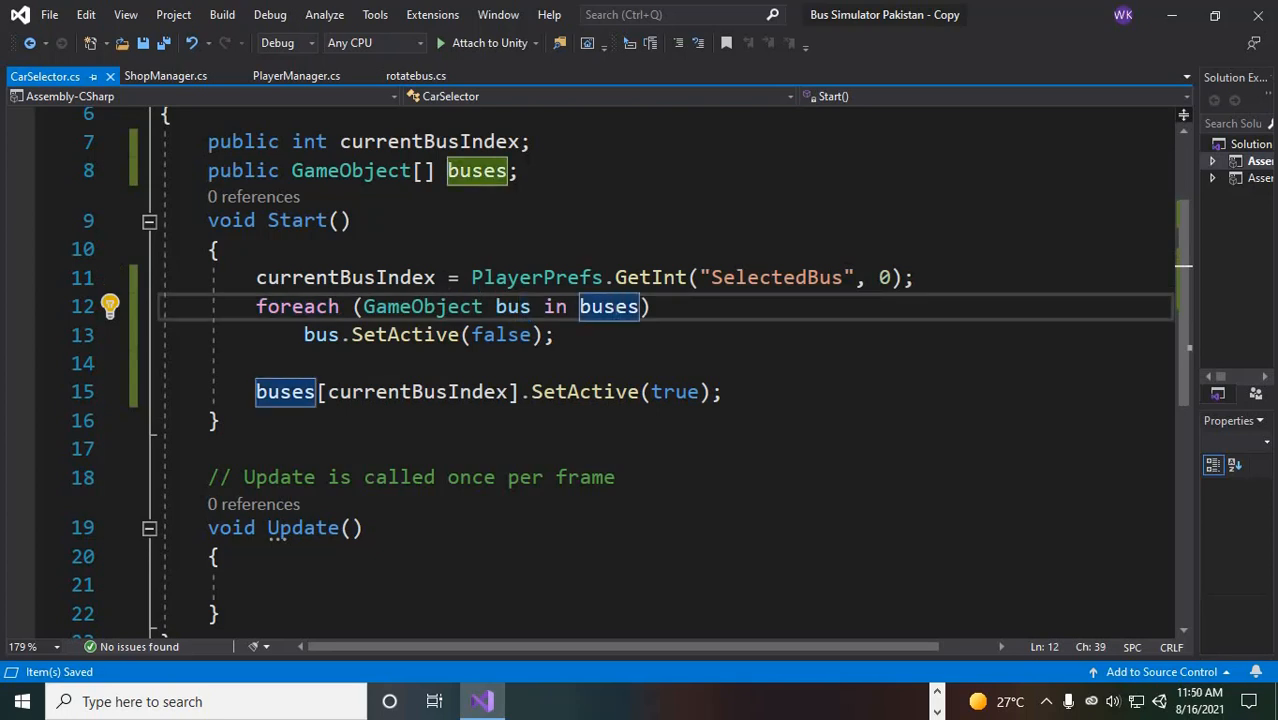
click(520, 307)
click(592, 307)
drag(304, 335, 257, 363)
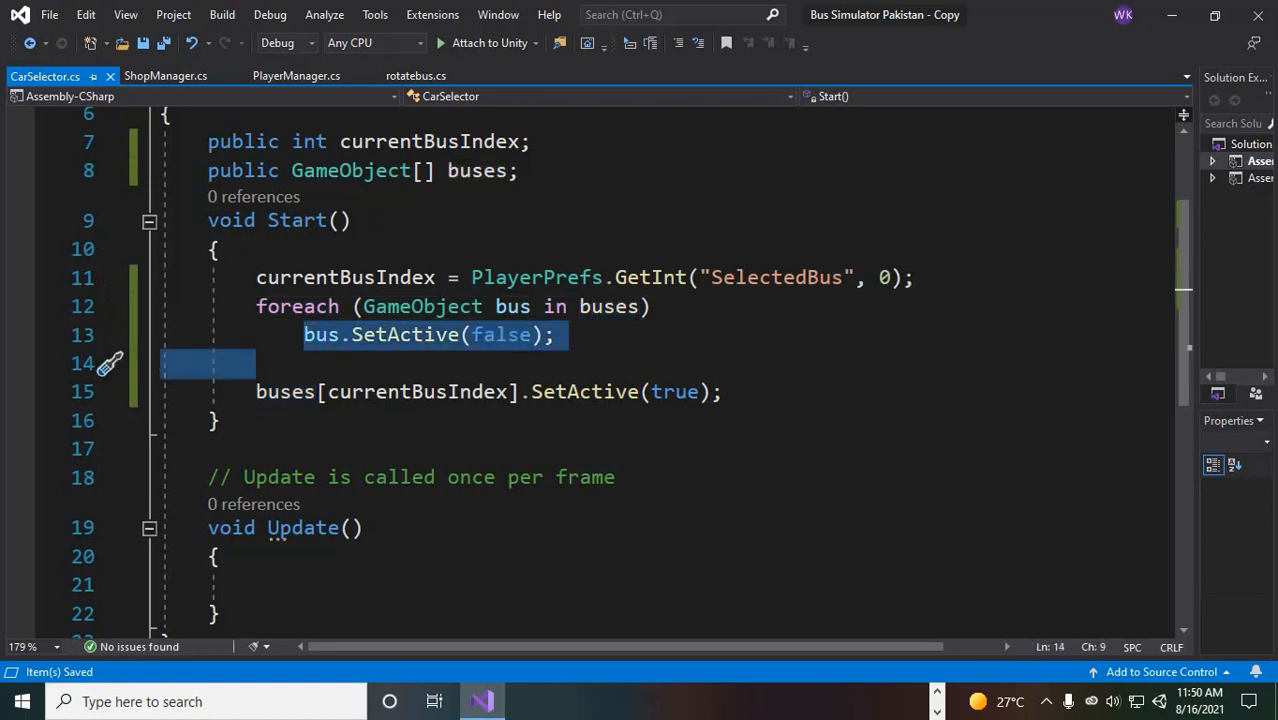
- Examine the Start() line that activates the bus at currentBusIndex, and trace that index back to its declaration and SelectedBus
click(532, 392)
click(280, 392)
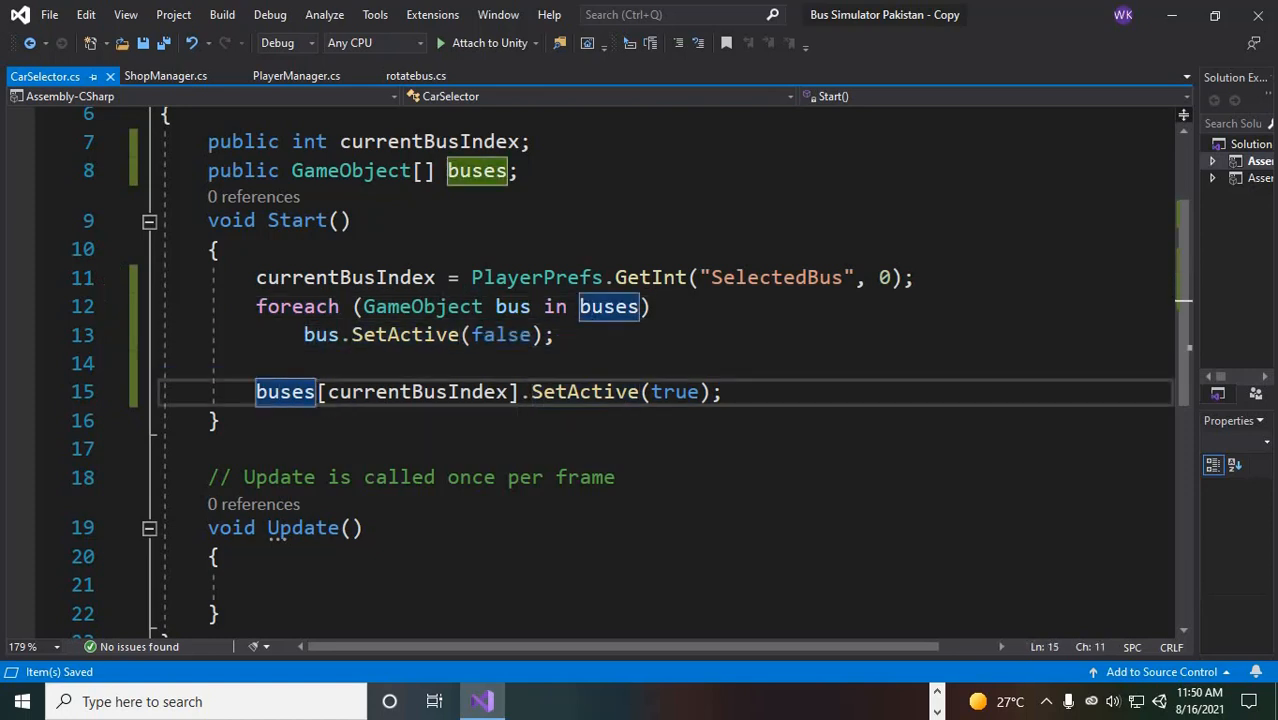
drag(340, 392, 221, 421)
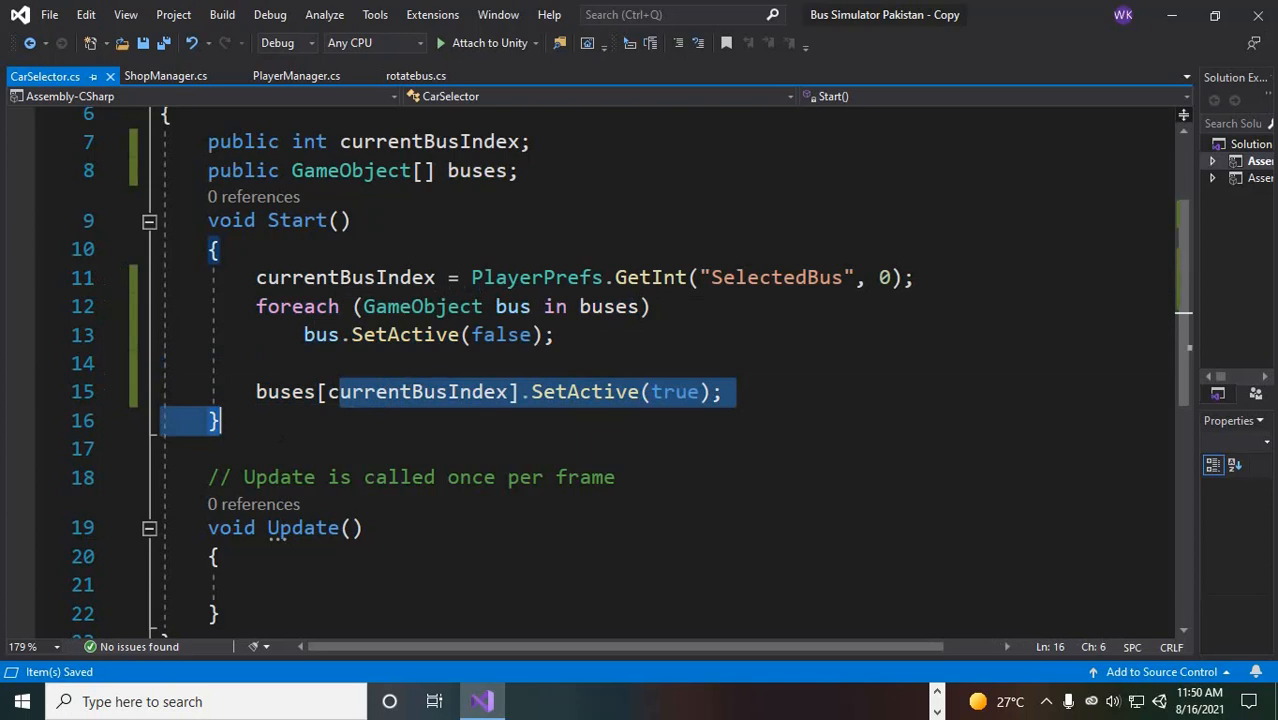
click(459, 141)
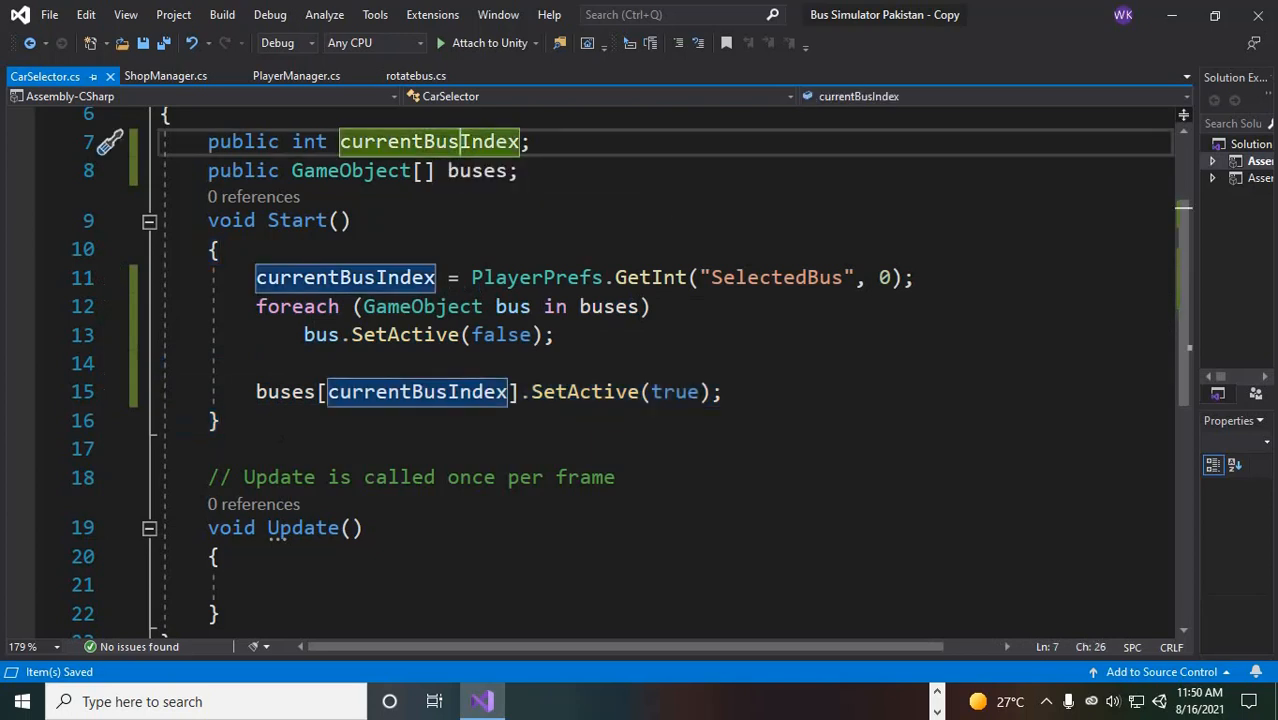
click(342, 277)
click(784, 277)
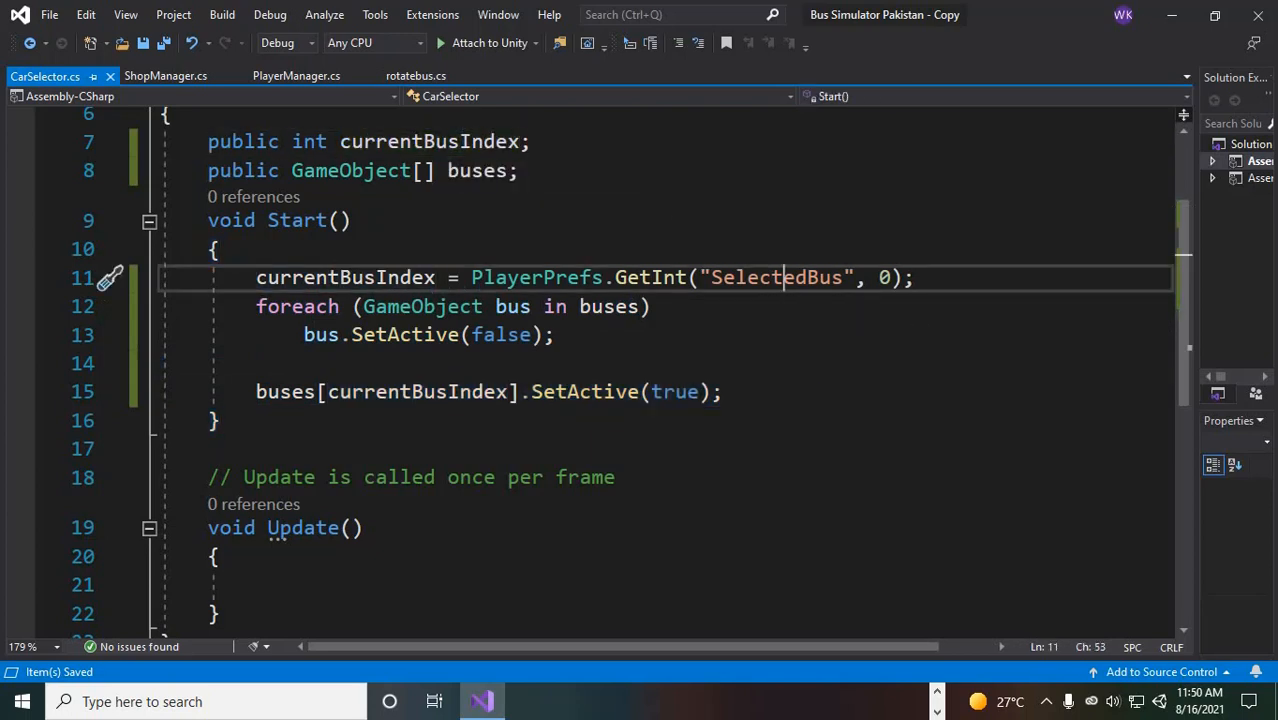
click(700, 392)
scroll(700, 392, down, 5)
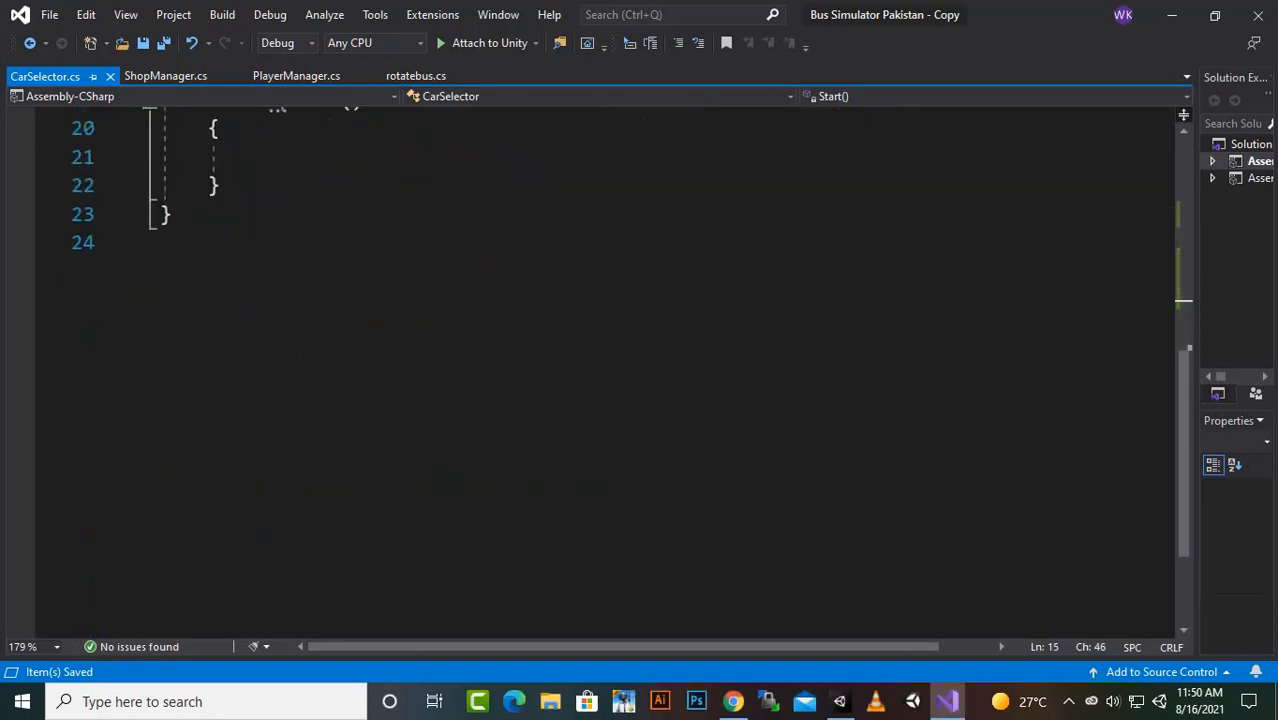
scroll(700, 392, up, 6)
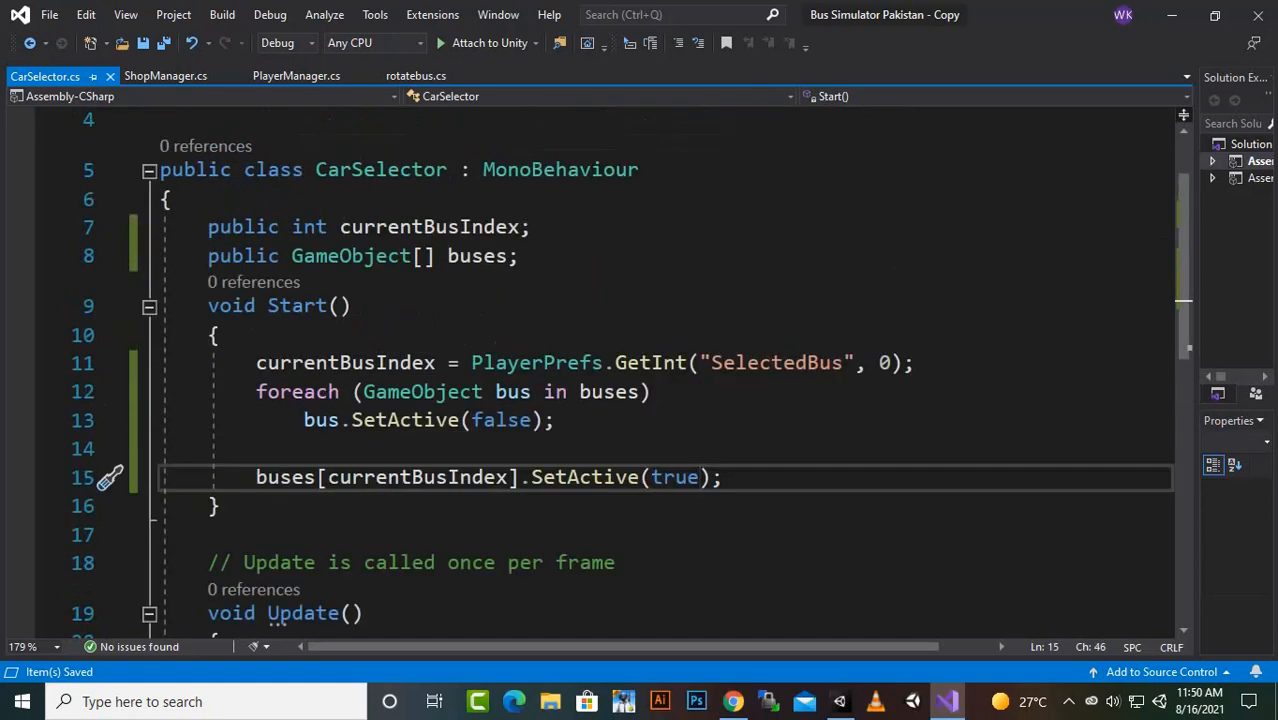
- Switch to Unity and open the Level1 scene from the Scenes folder, saving the modified MainMenu scene
click(840, 701)
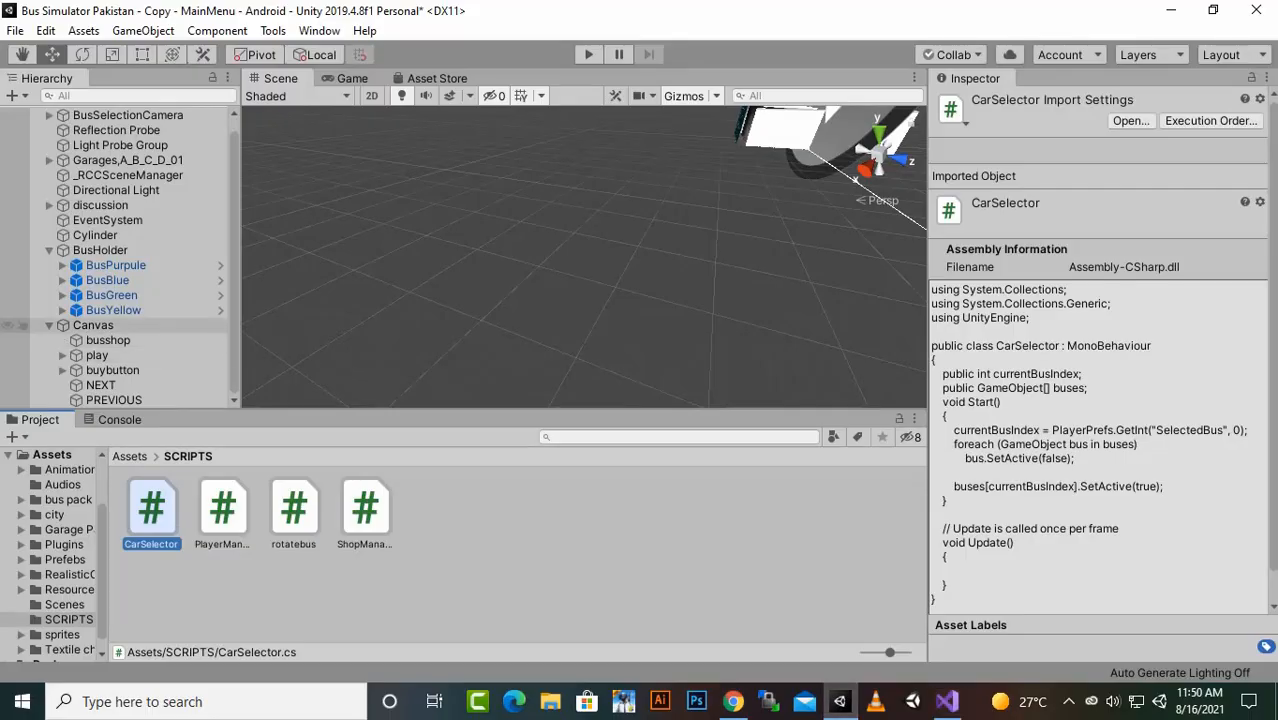
click(480, 580)
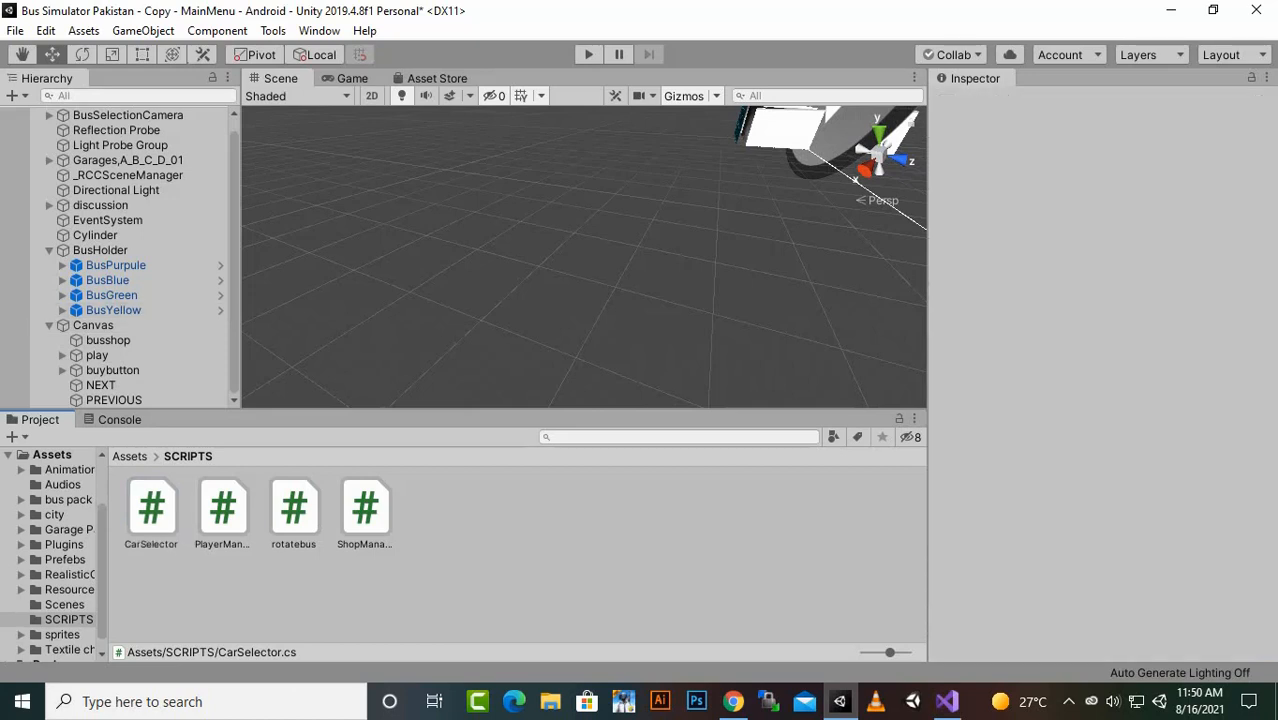
click(130, 456)
double_click(797, 510)
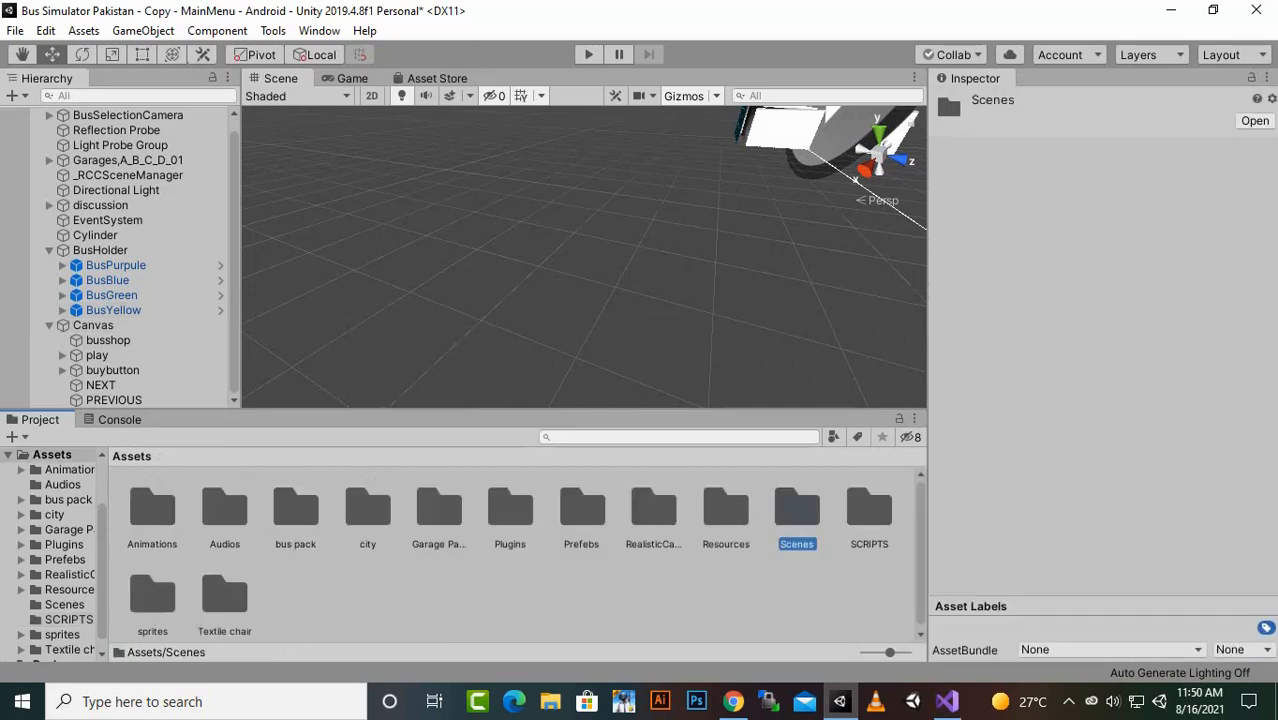
double_click(150, 505)
key(Return)
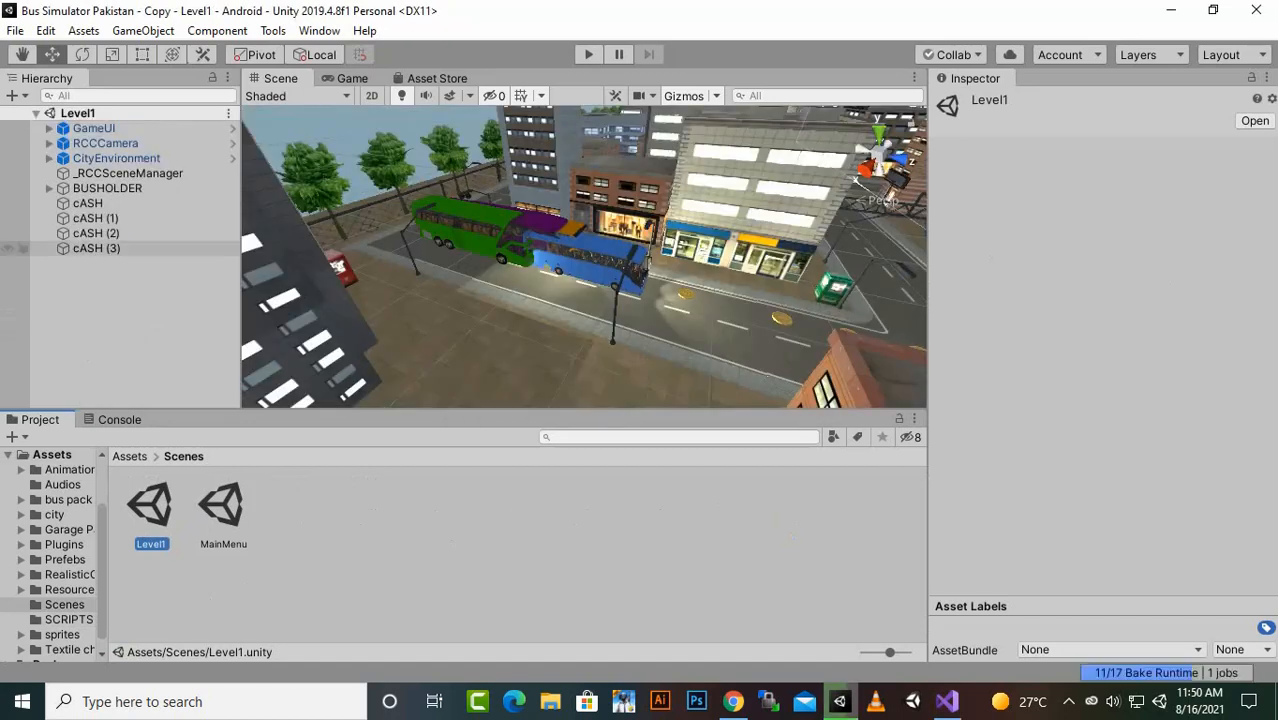
- Add the Car Selector script component to the BUSHOLDER object in Level1
click(107, 188)
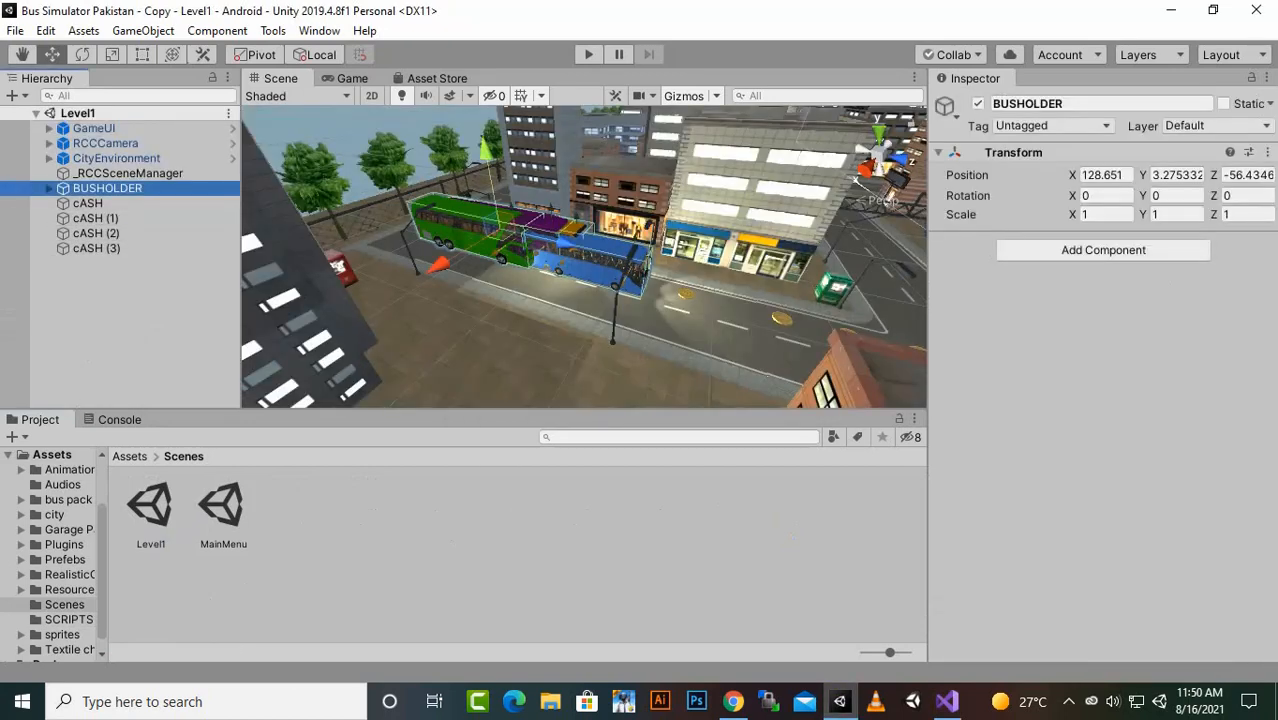
key(ctrl+shift+a)
text(car)
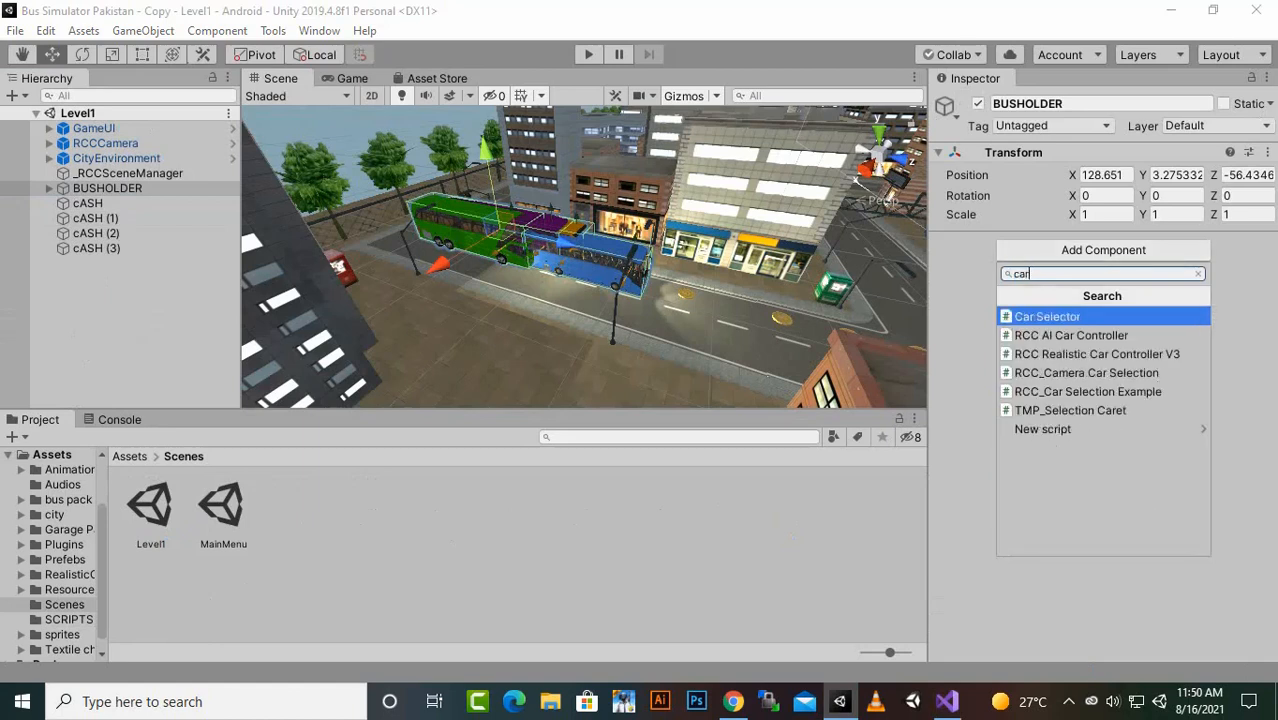
key(Escape)
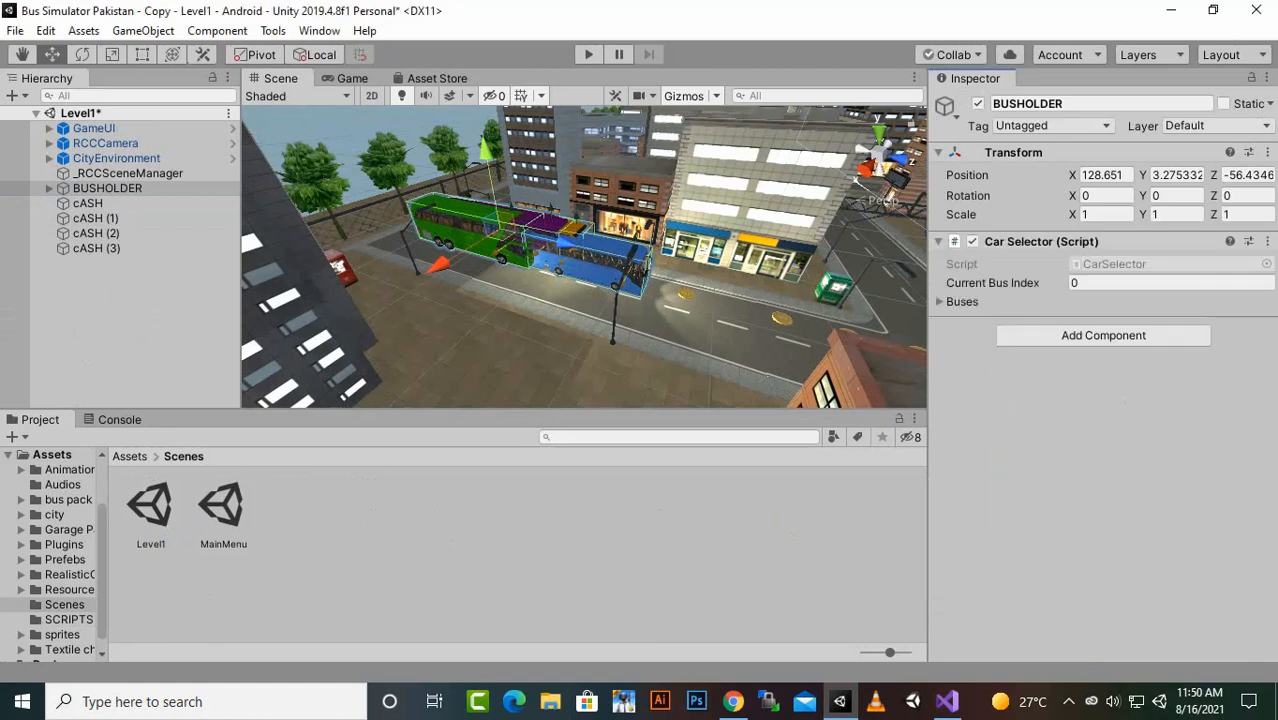
- Set the size of BUSHOLDER's Buses array in Car Selector to 4
click(940, 302)
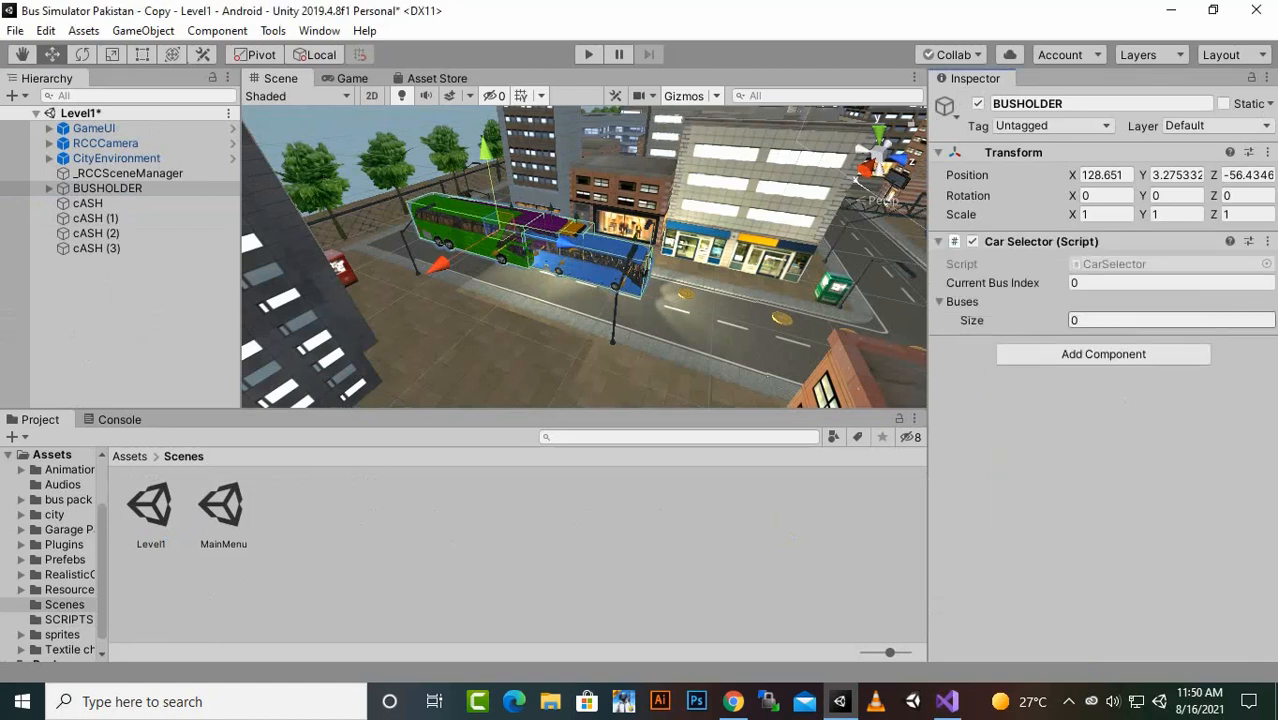
click(1170, 320)
text(4)
key(Return)
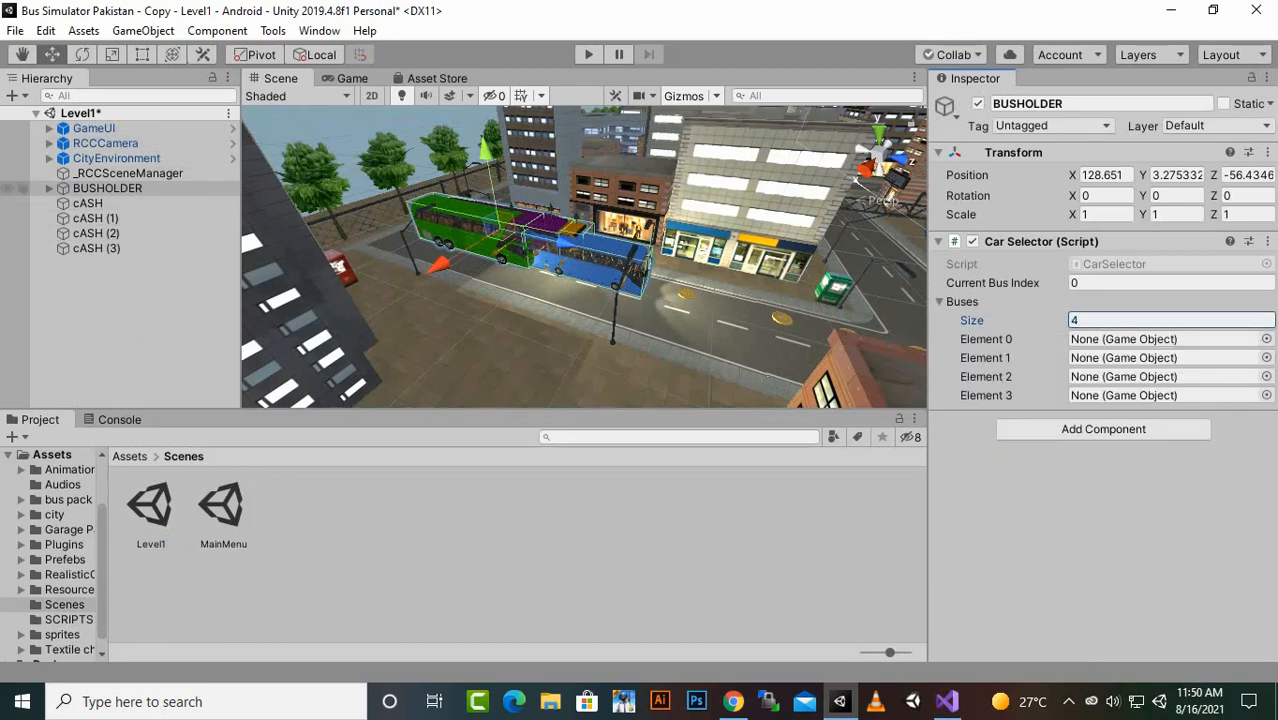
- Assign BusPurpule, BusBlue, BusGreen and BusYellow to Elements 0 to 3 of Car Selector's Buses array
click(107, 188)
click(49, 188)
drag(115, 203, 1125, 339)
drag(107, 218, 1118, 358)
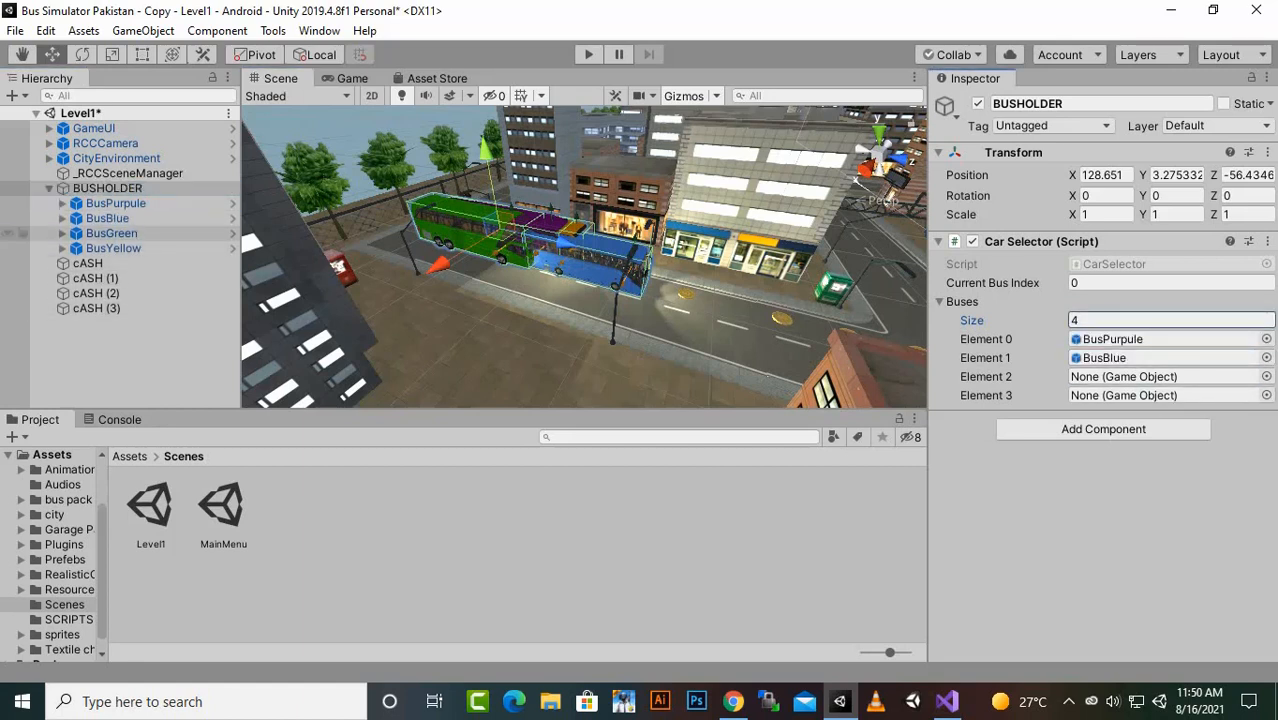
drag(111, 233, 1118, 376)
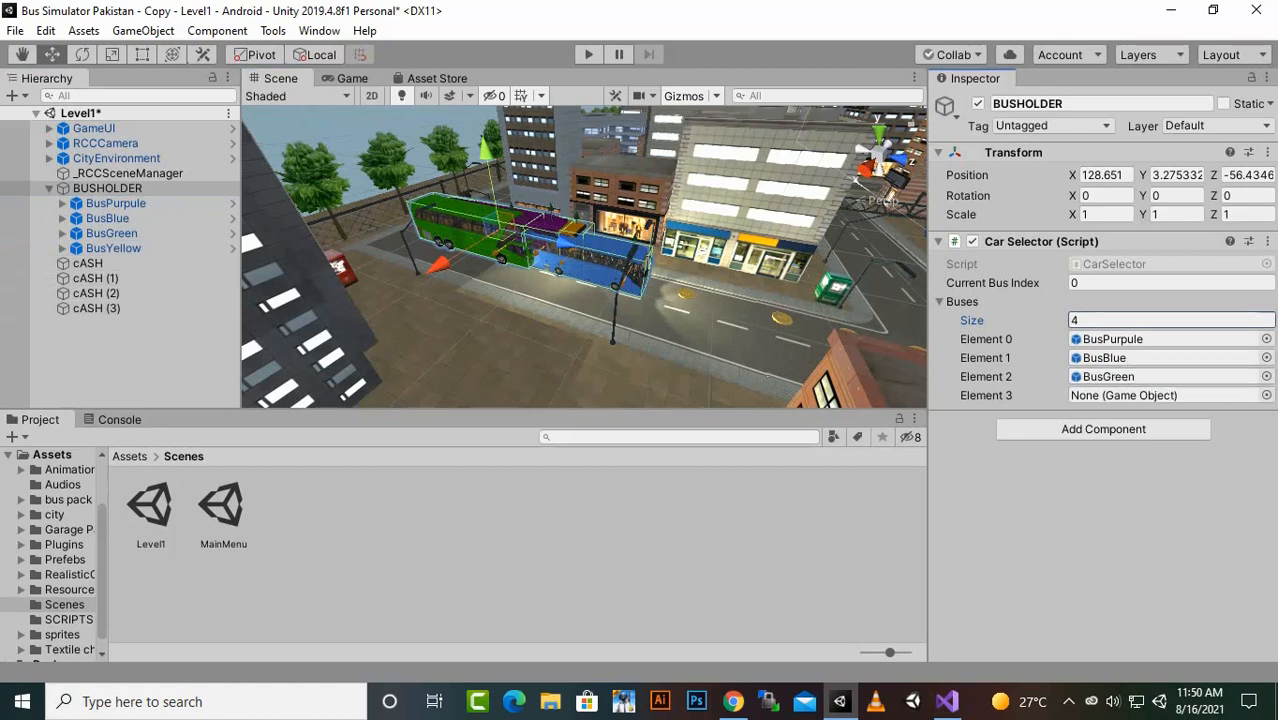
drag(113, 248, 1118, 395)
- Open the MainMenu scene and examine the bus order in BusHolder's Bus Models list and its child objects
double_click(222, 505)
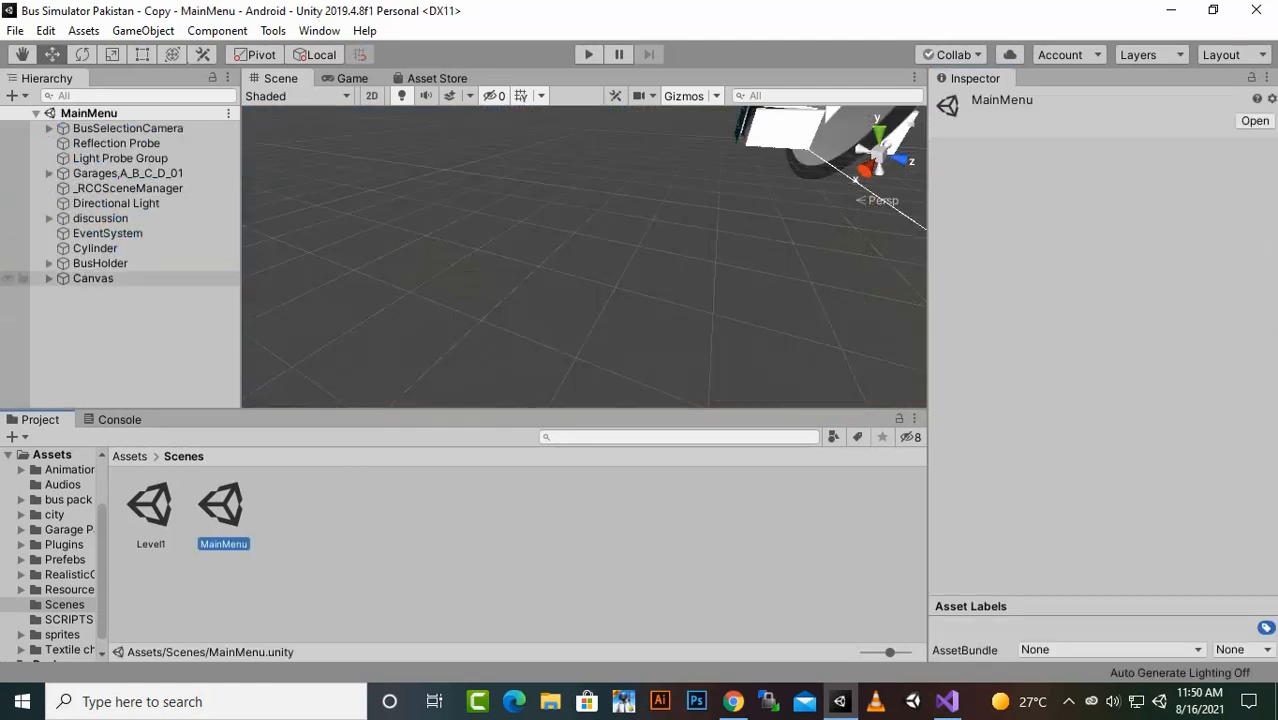
click(100, 263)
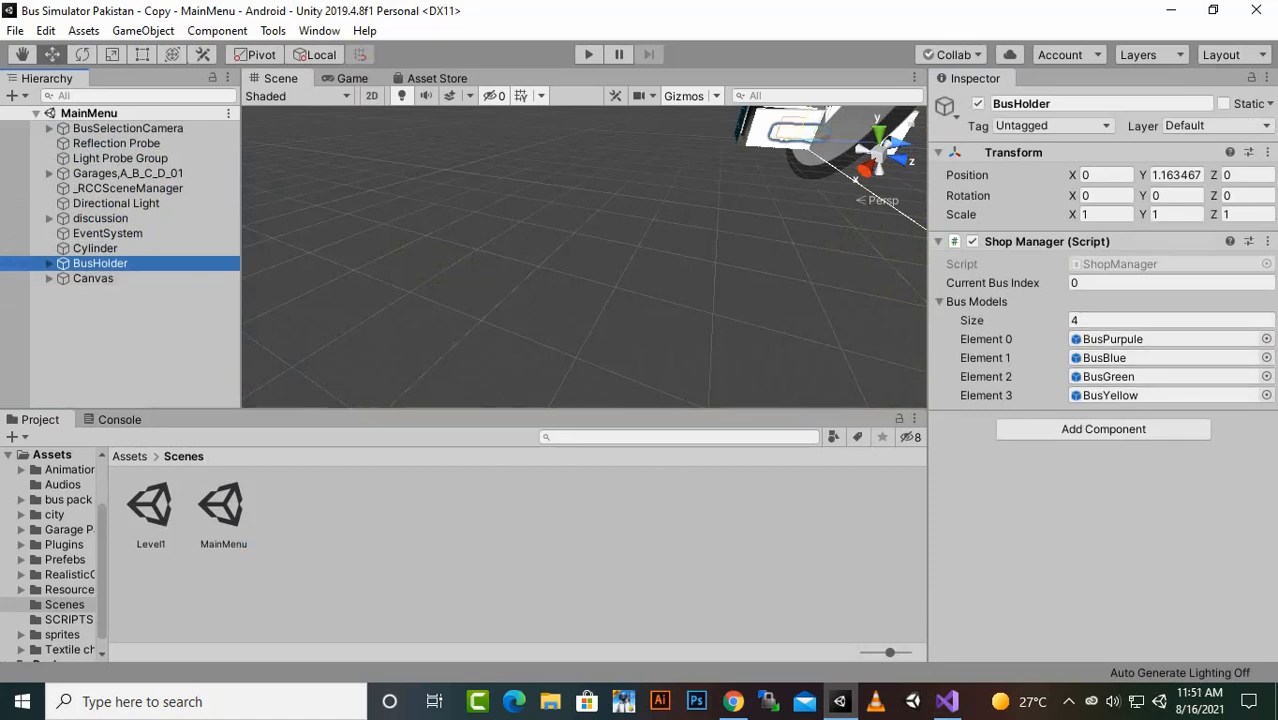
click(49, 263)
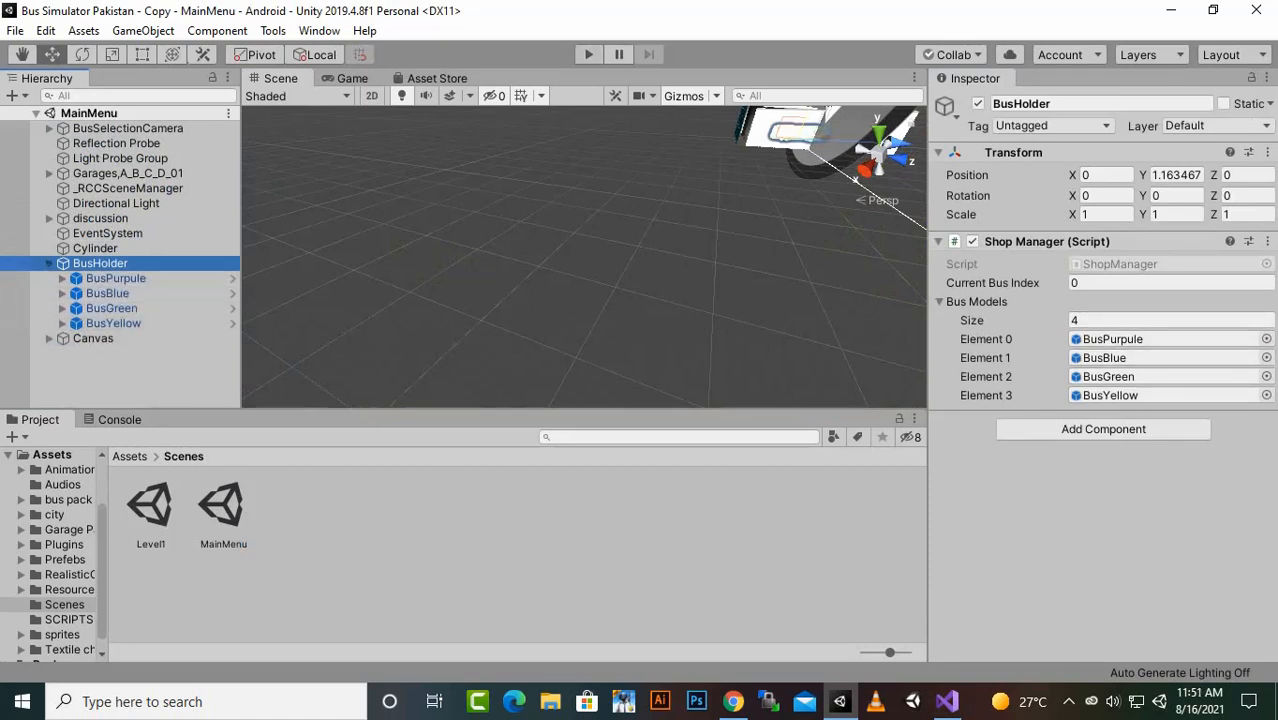
- Play-test the MainMenu bus shop, browsing the buses forwards and backwards and settling on the green bus
click(589, 55)
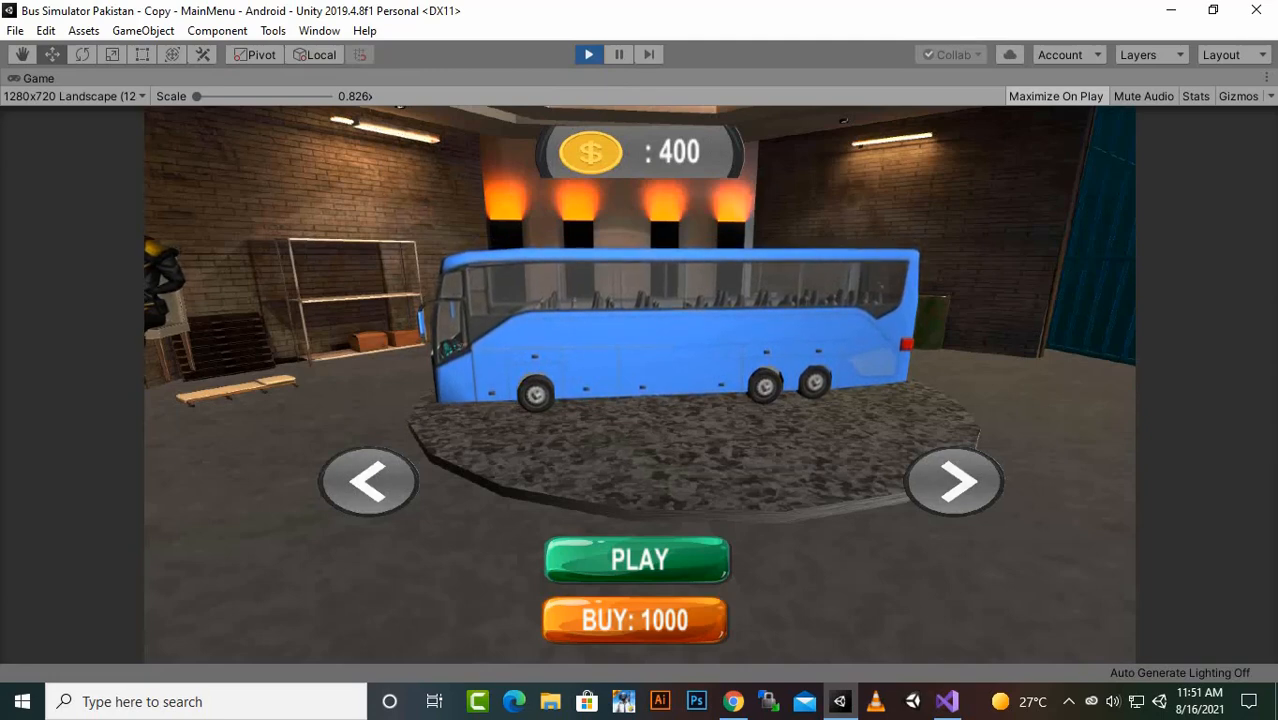
click(955, 482)
click(955, 482)
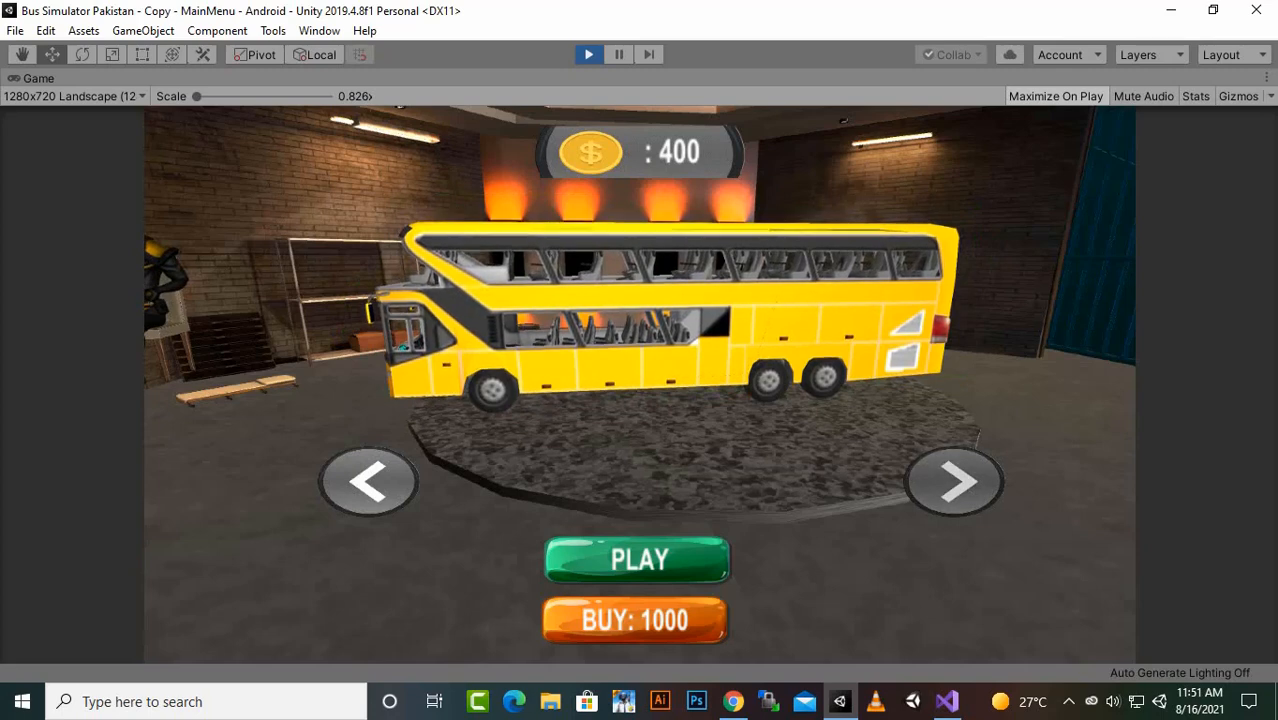
click(955, 482)
click(955, 482)
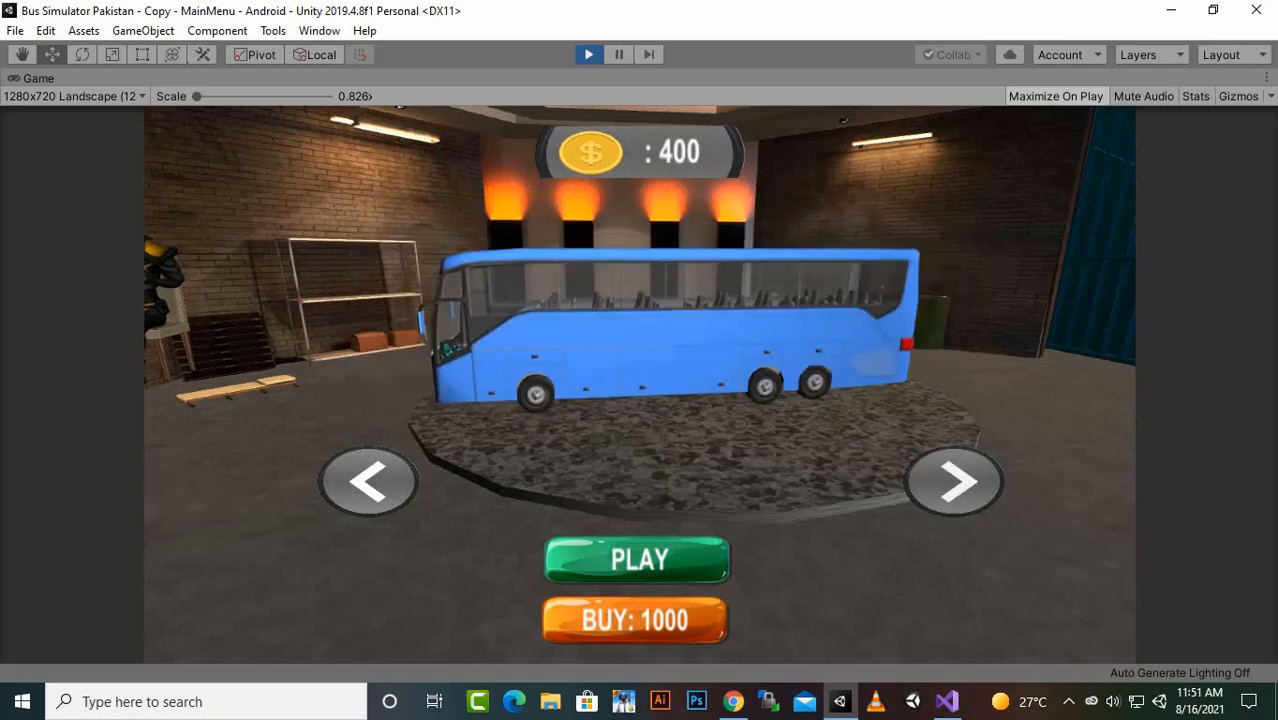
click(955, 482)
click(368, 482)
click(368, 482)
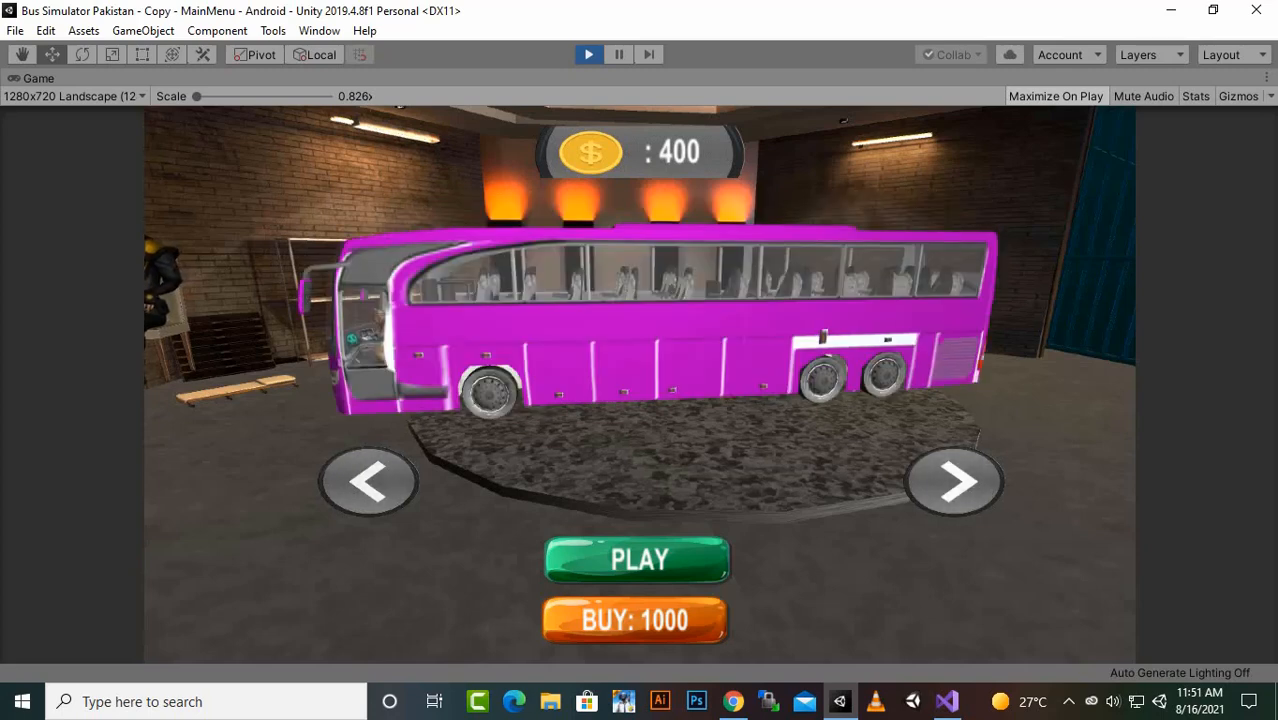
click(368, 482)
click(368, 482)
click(368, 482)
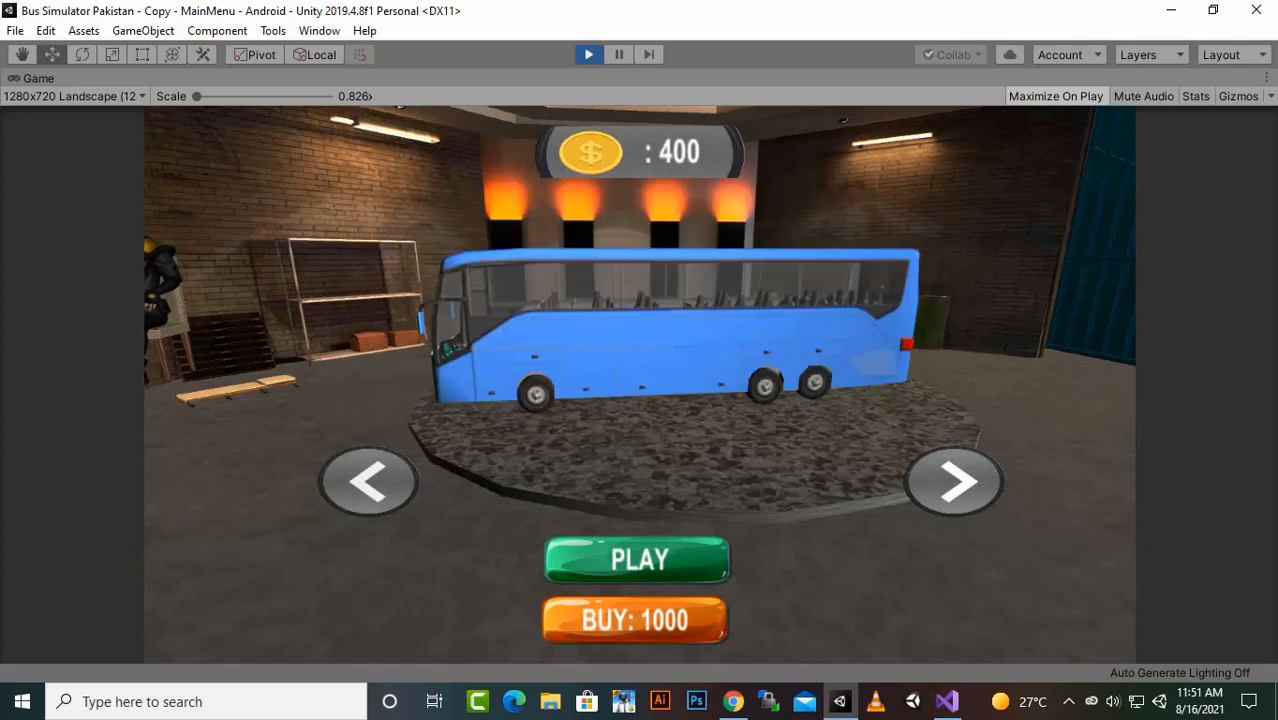
click(368, 482)
click(955, 482)
click(955, 482)
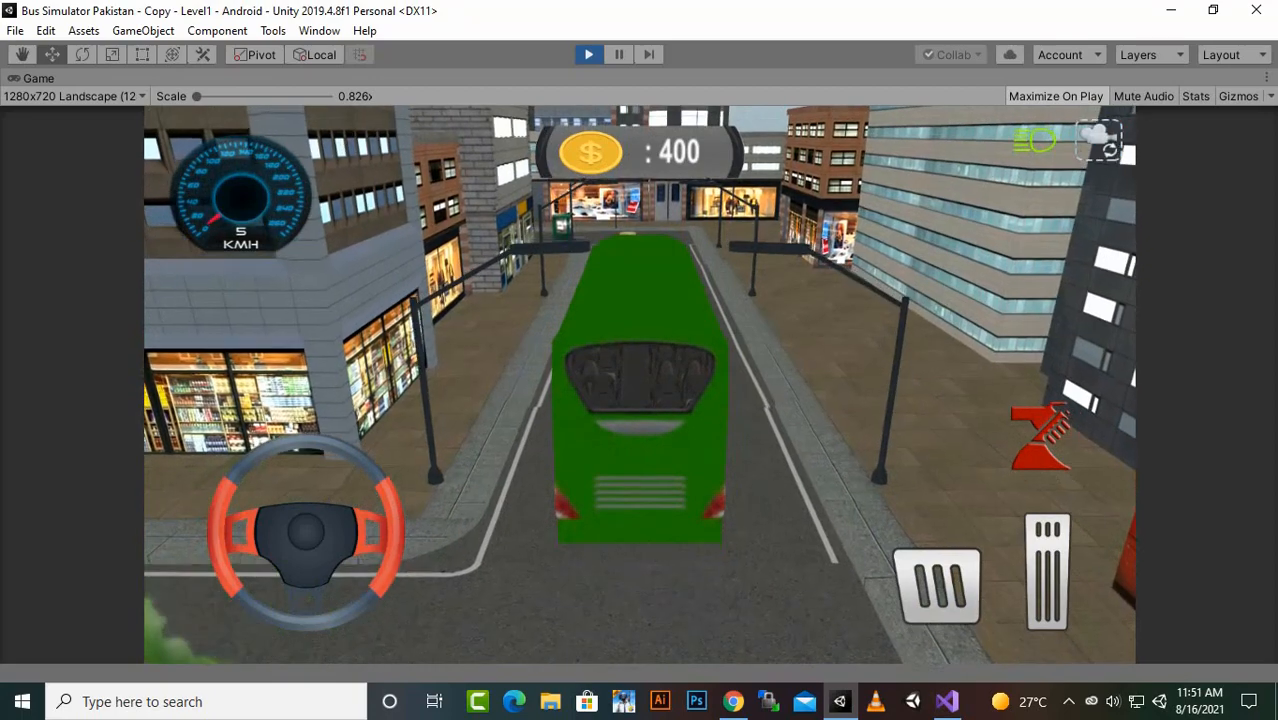
- Drive the green bus through Level1 from the driver's view to collect cash, and stop the play test
key(c)
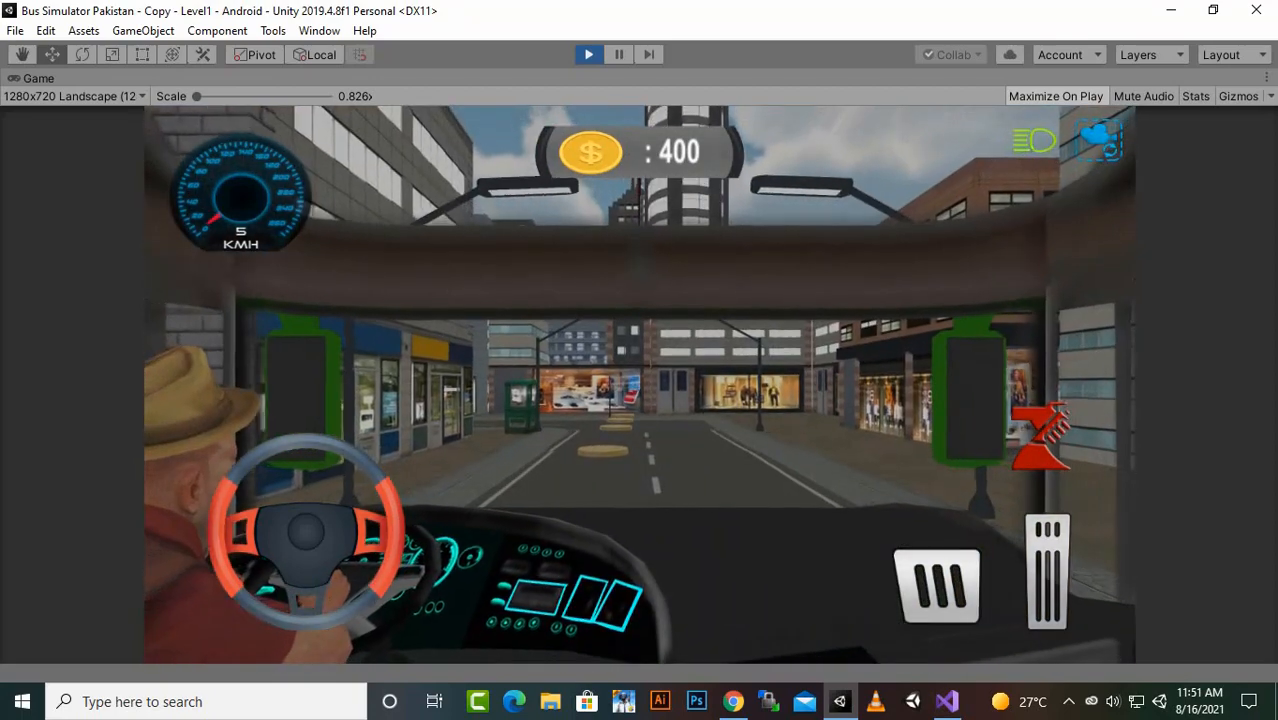
key(Up)
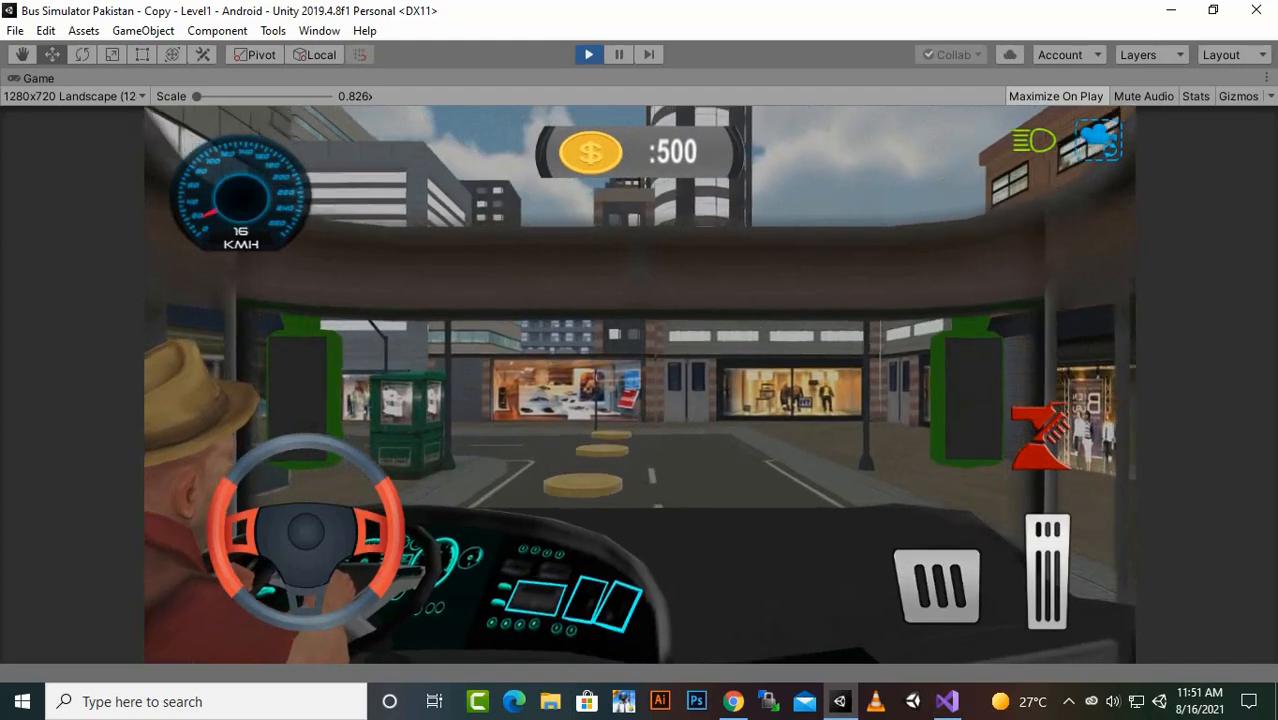
key(Down)
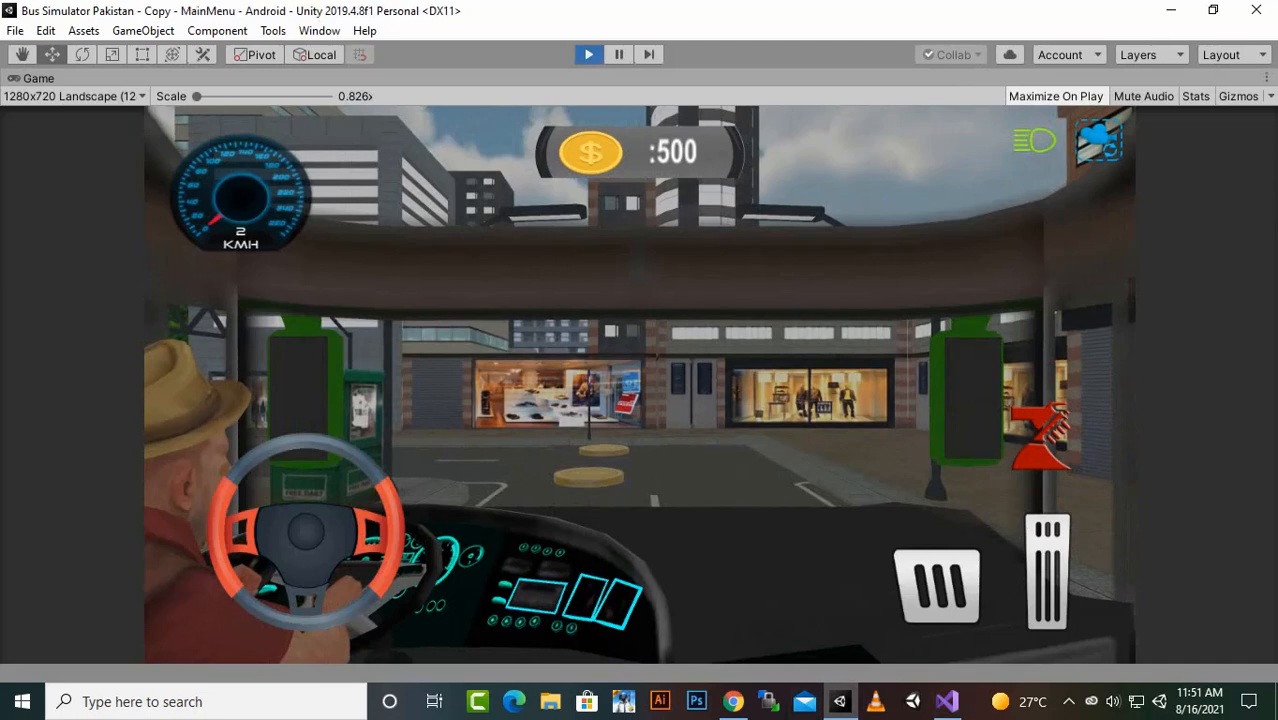
key(ctrl+p)
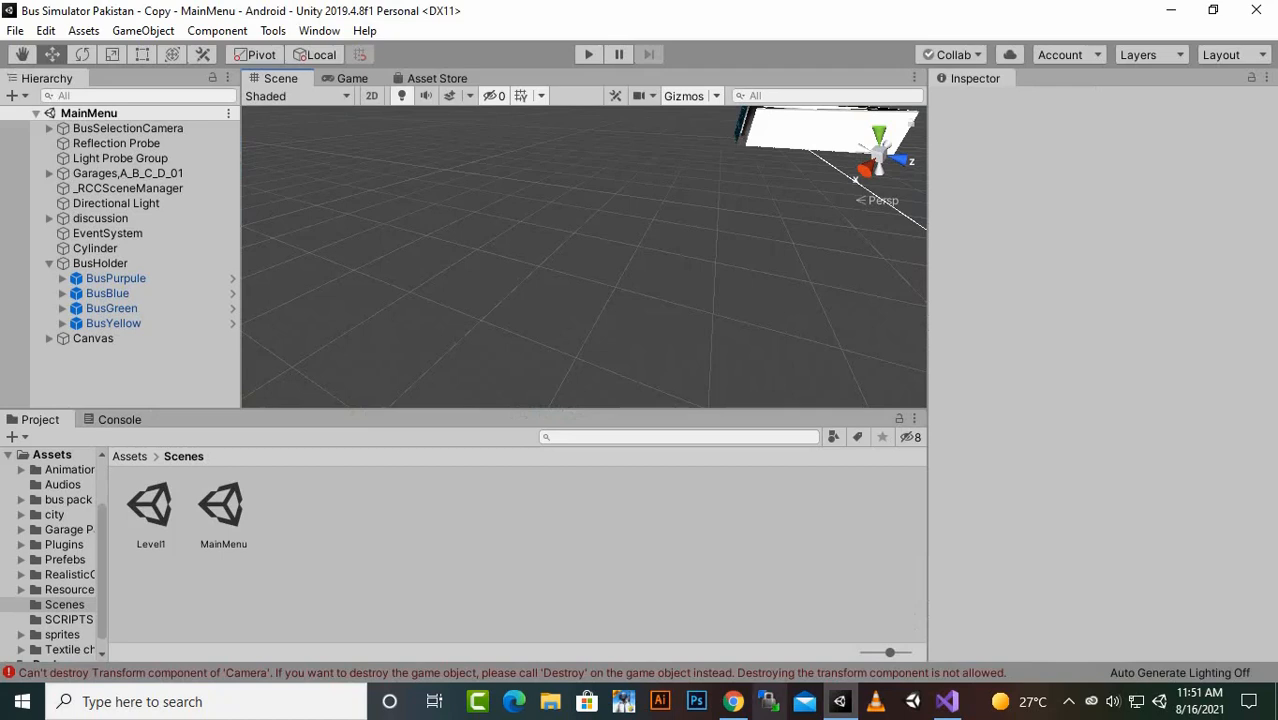
- Open the rotatebus script from the SCRIPTS folder in Visual Studio
click(130, 456)
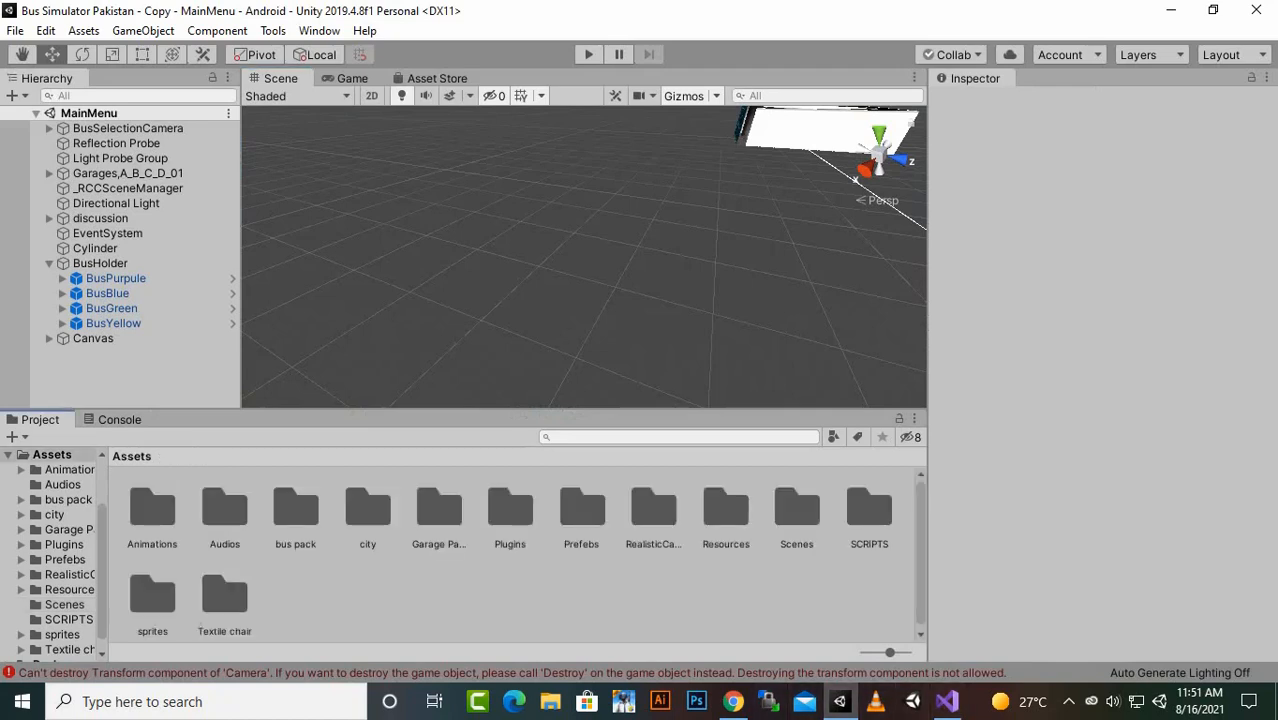
double_click(869, 510)
click(366, 510)
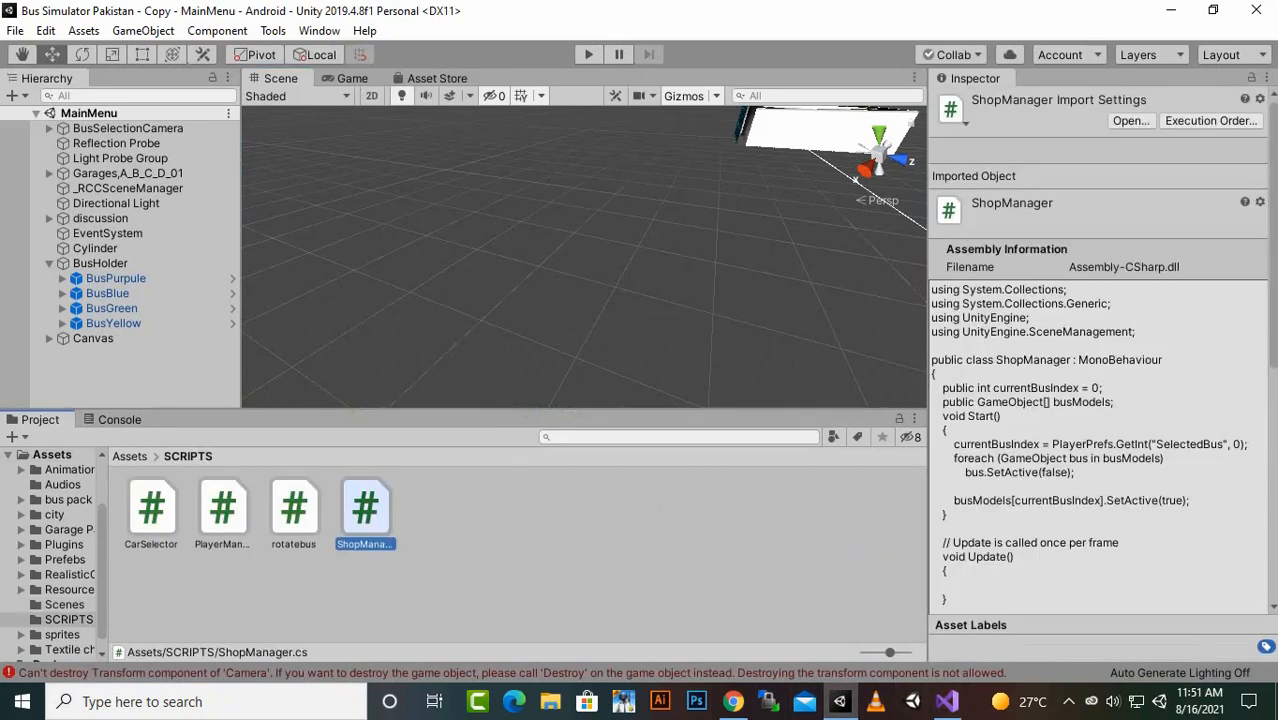
click(294, 510)
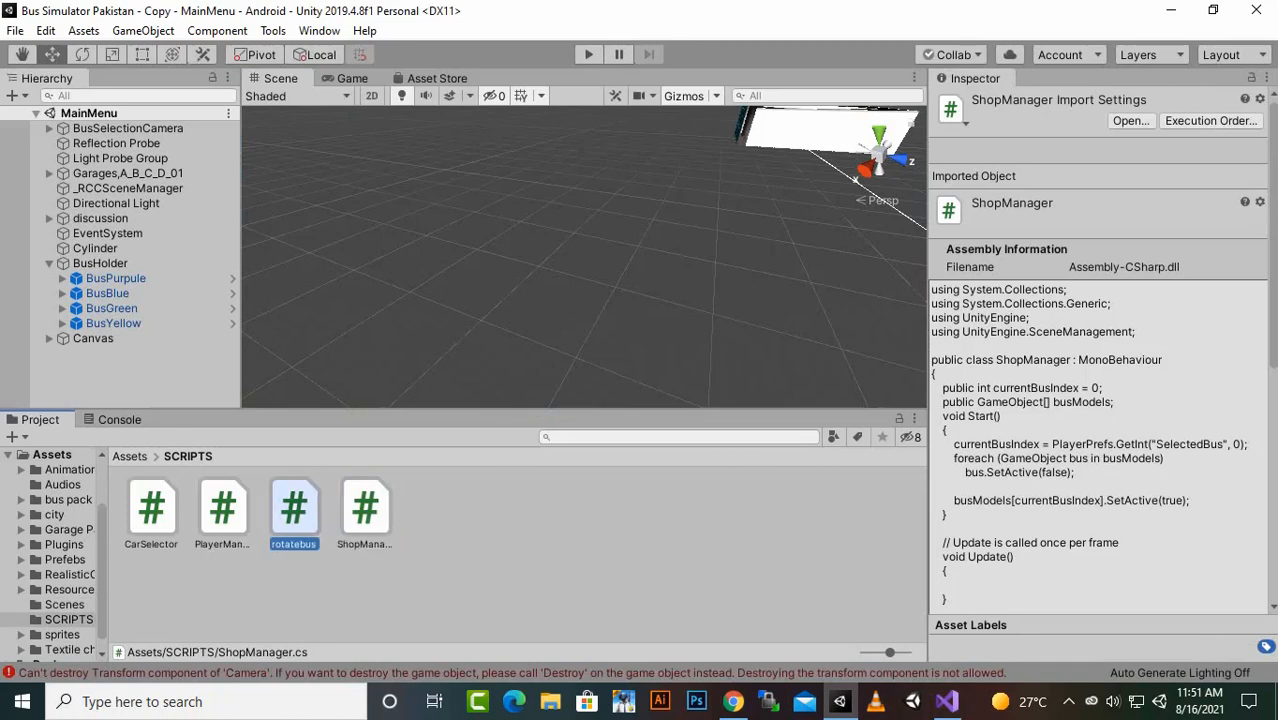
double_click(294, 510)
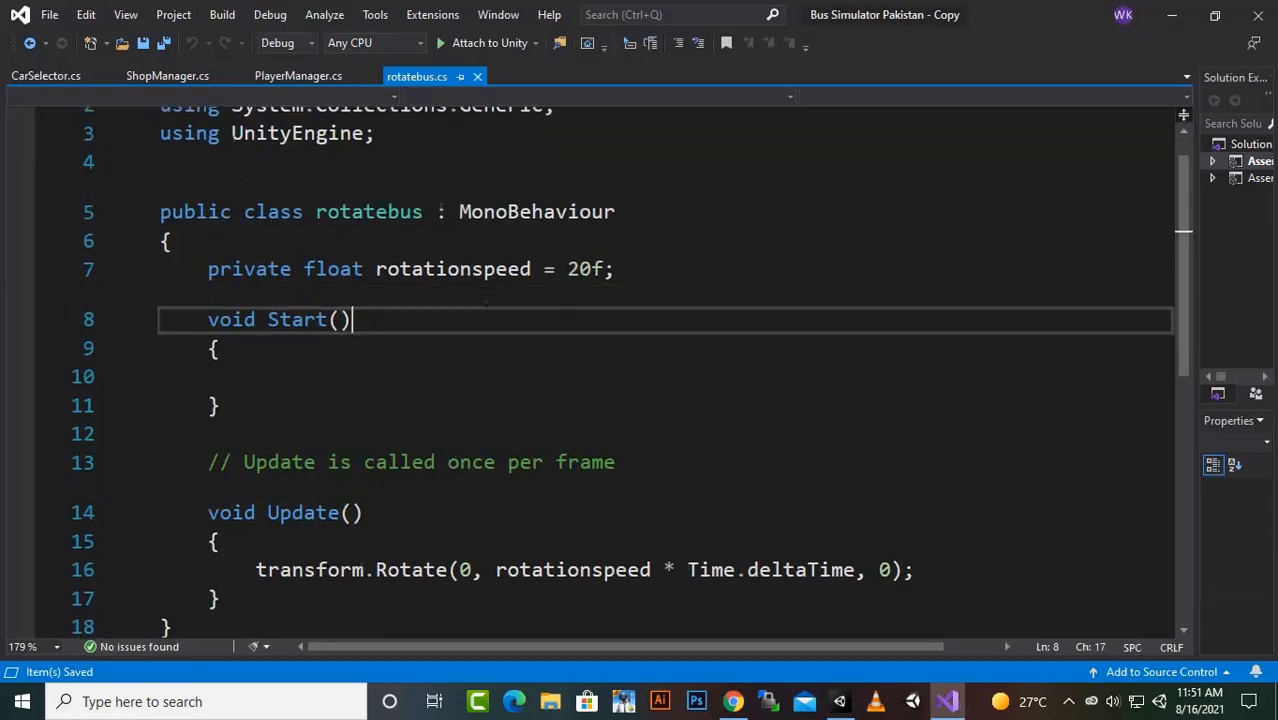
- Change the Update() rotation to transform.Rotate(0, 0, rotationspeed * Time.deltaTime), save rotatebus.cs, and return to Unity
scroll(856, 398, down, 2)
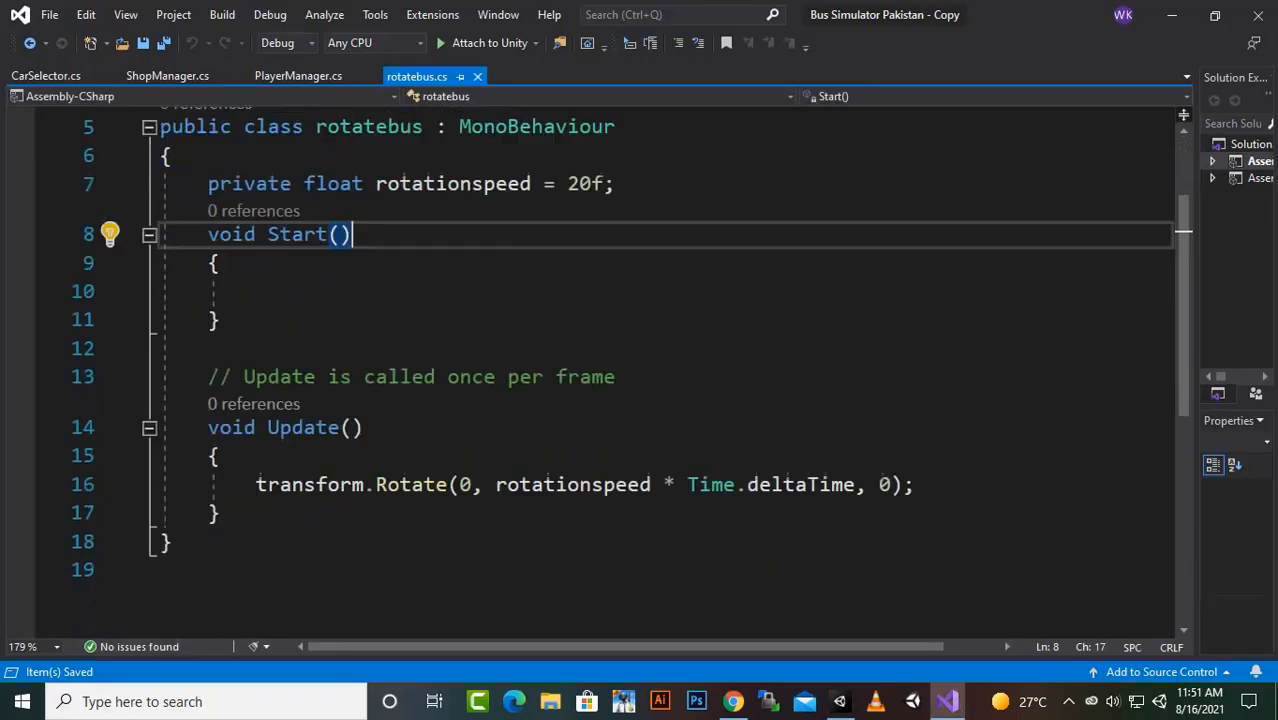
click(856, 398)
drag(856, 398, 496, 398)
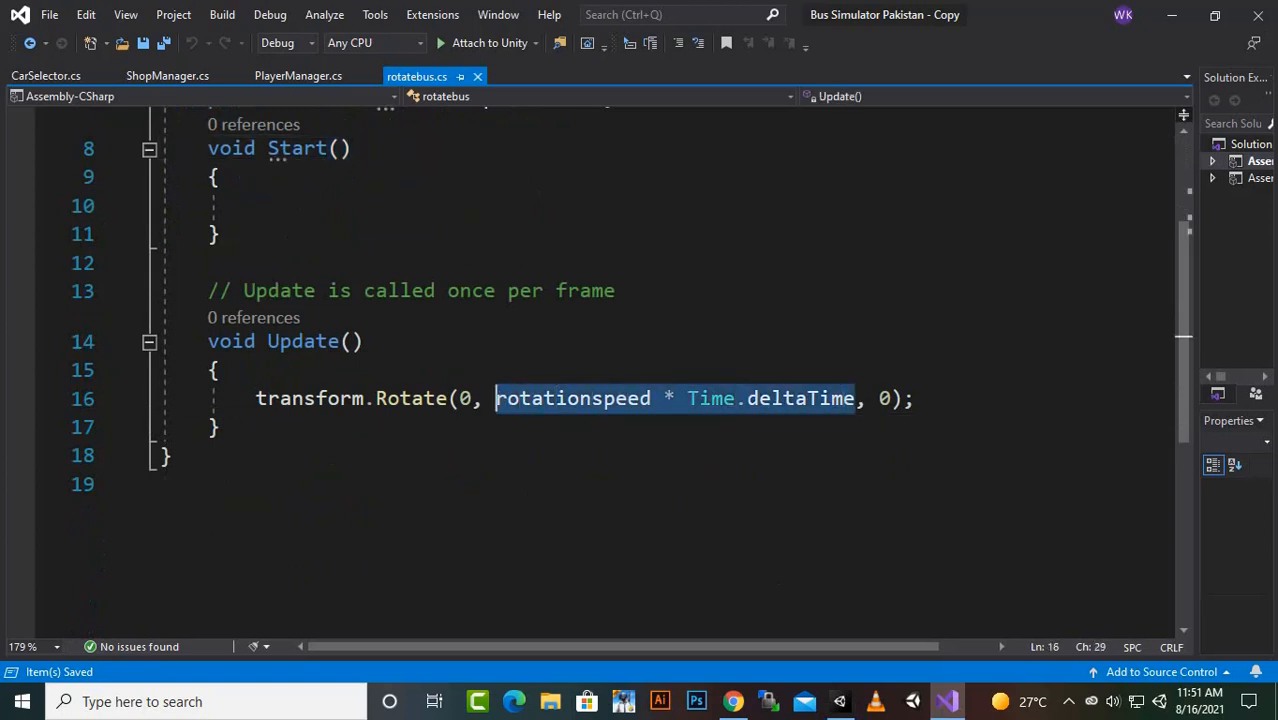
key(ctrl+x)
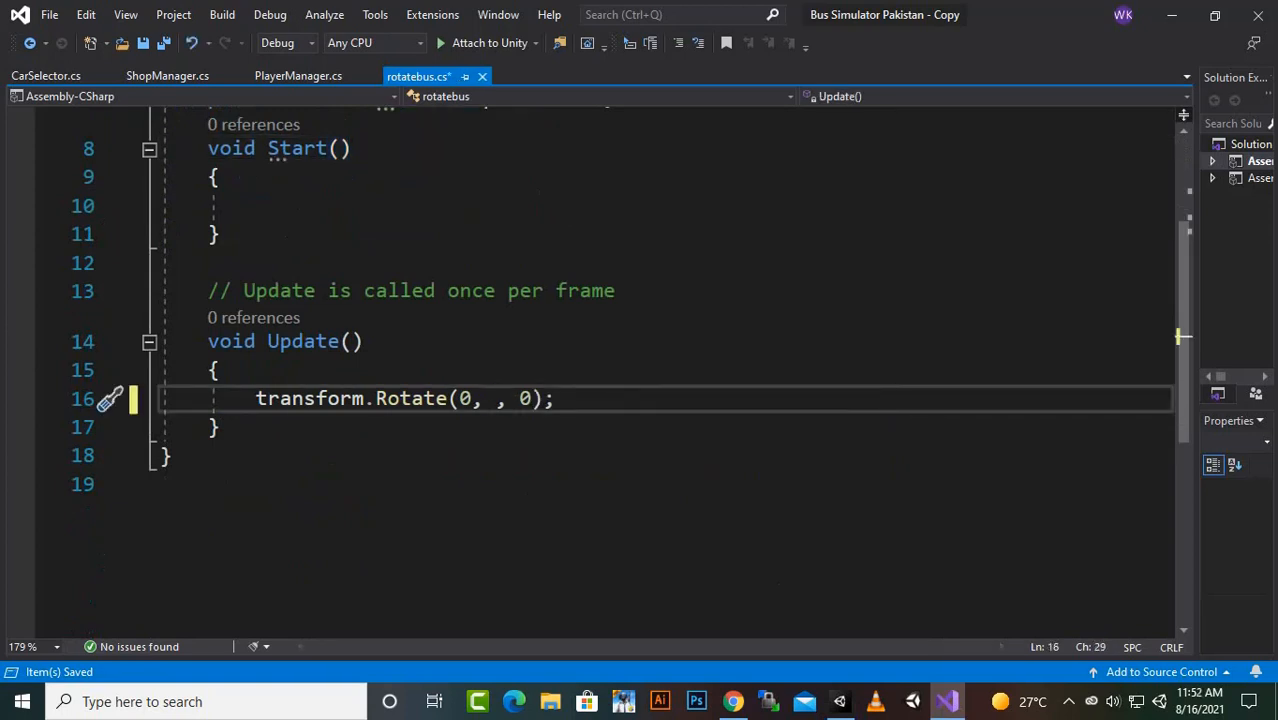
key(Right)
key(Right)
key(ctrl+v)
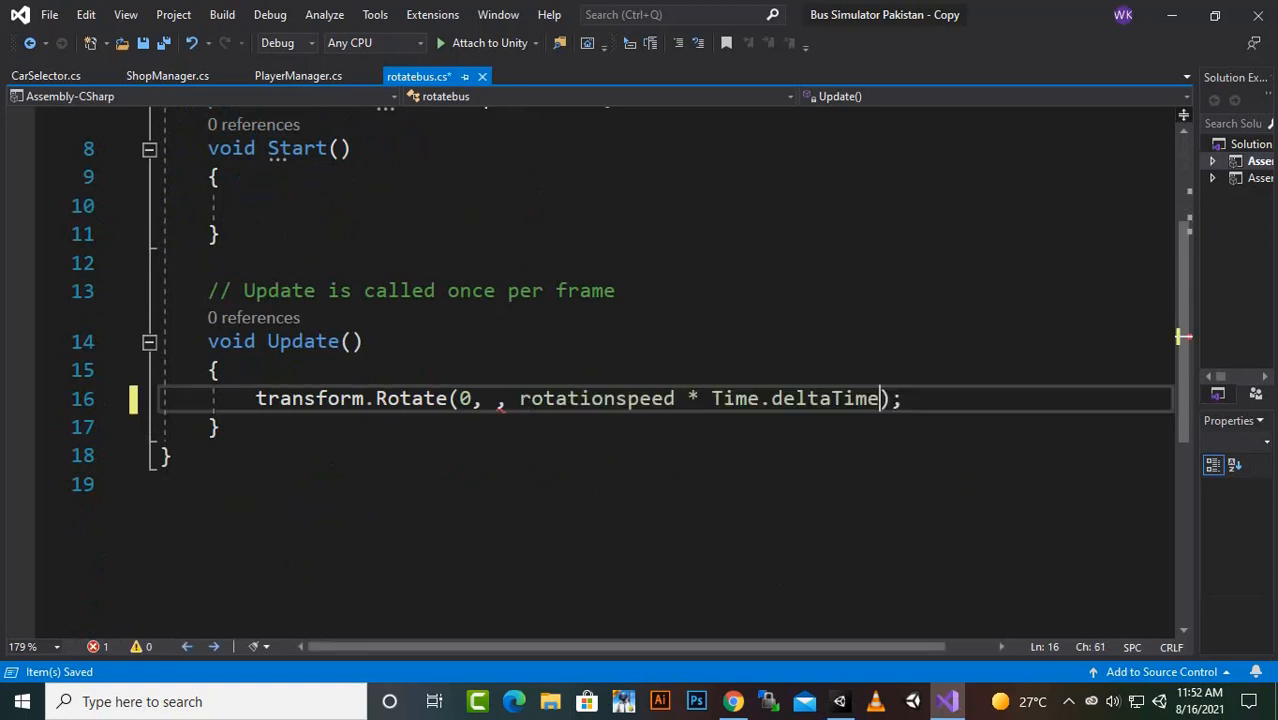
click(496, 398)
text(0)
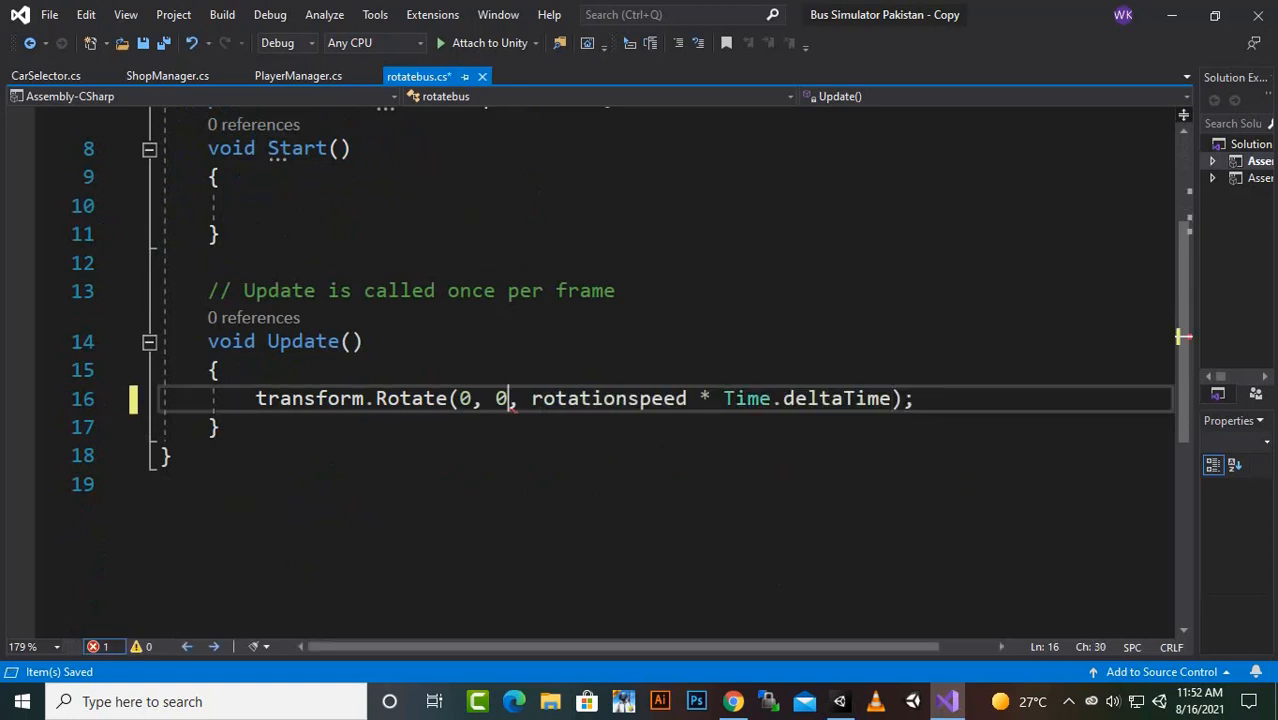
key(ctrl+s)
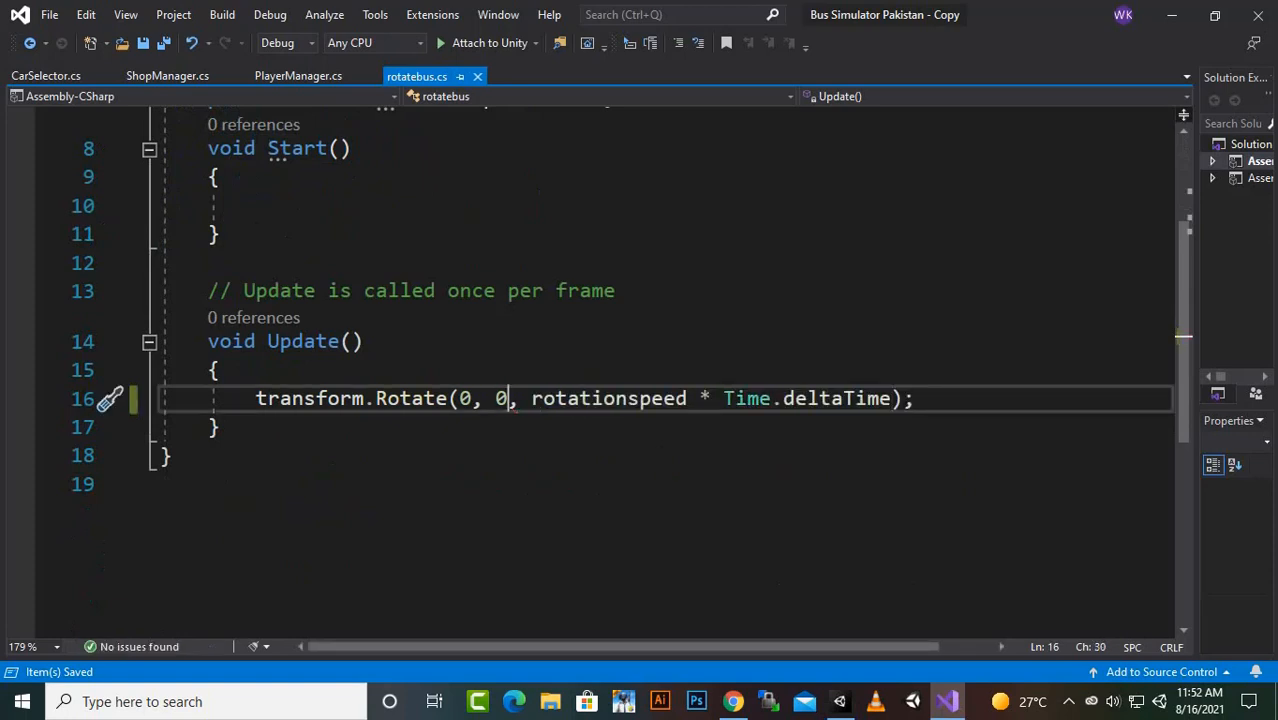
click(1172, 14)
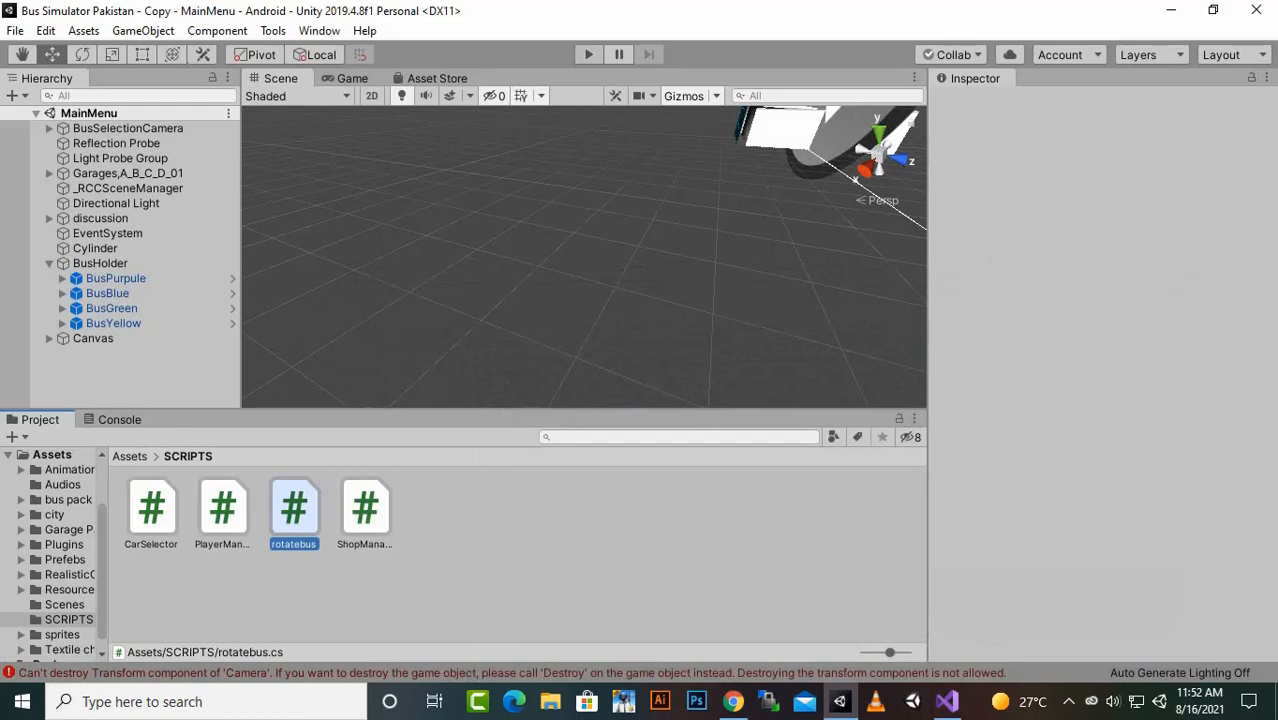
- Play-test the bus shop again, browsing the buses backwards and forwards before entering Level1
key(ctrl+p)
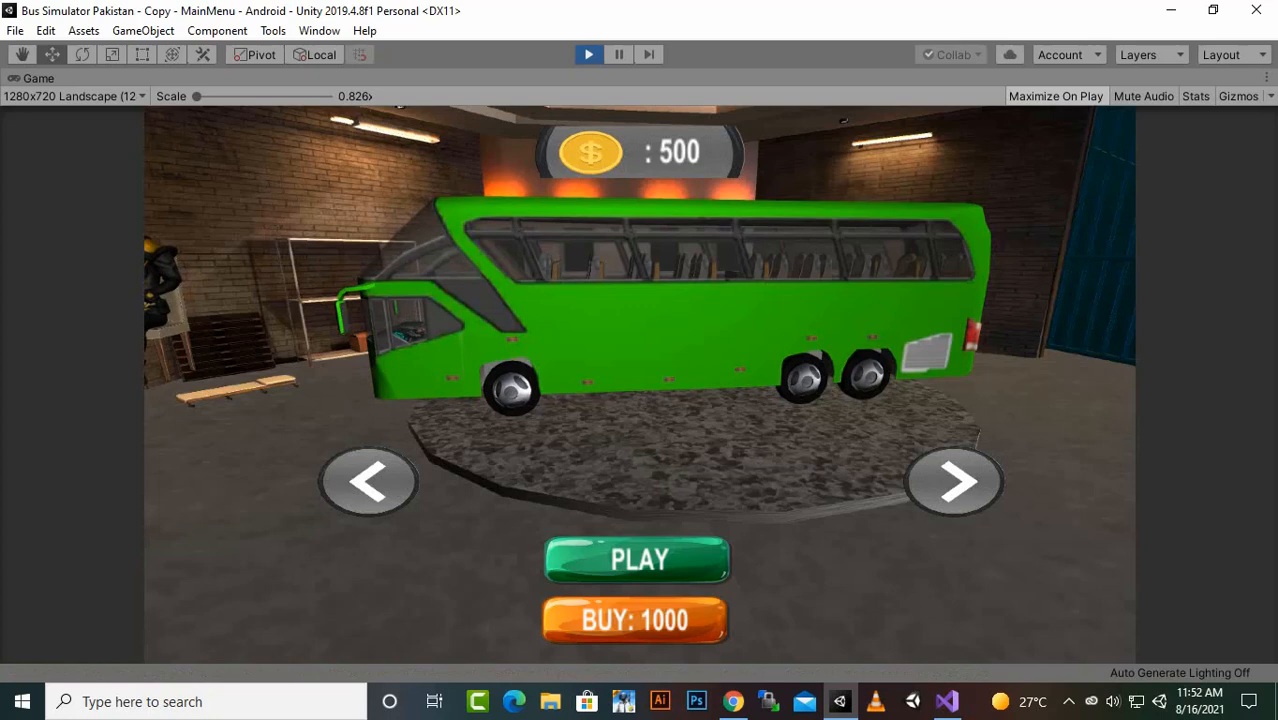
click(368, 482)
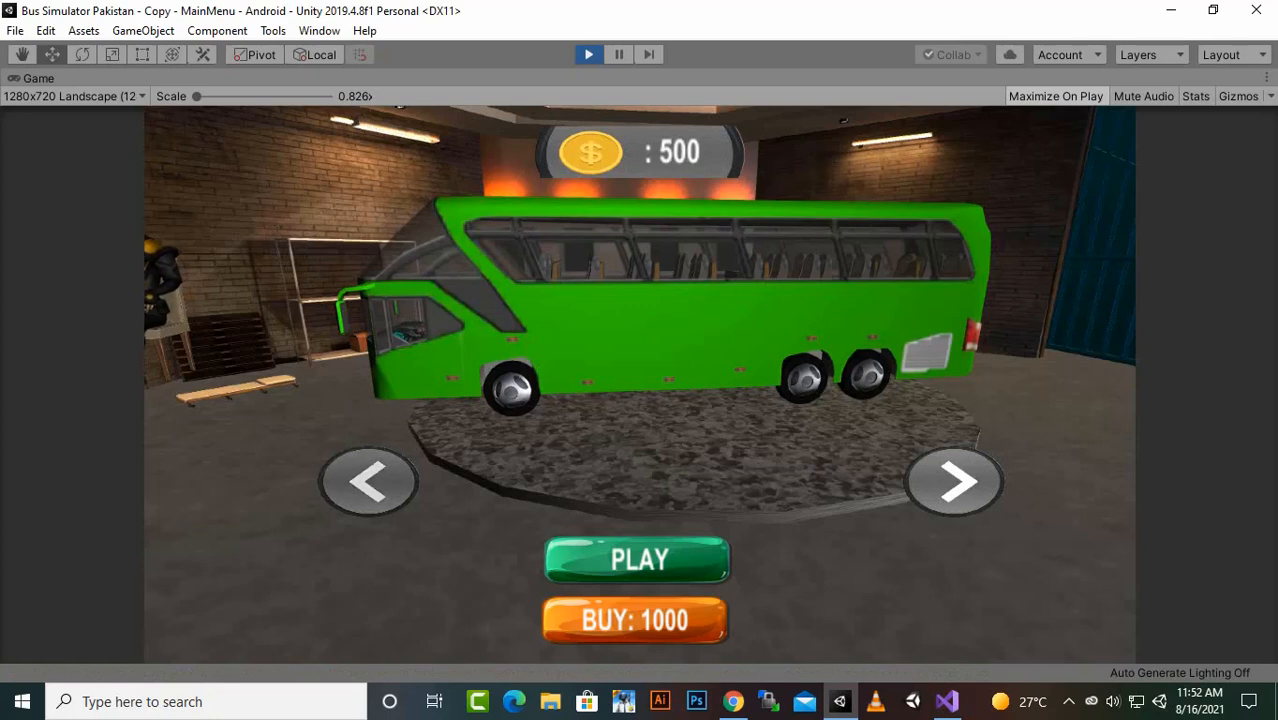
click(368, 482)
click(954, 482)
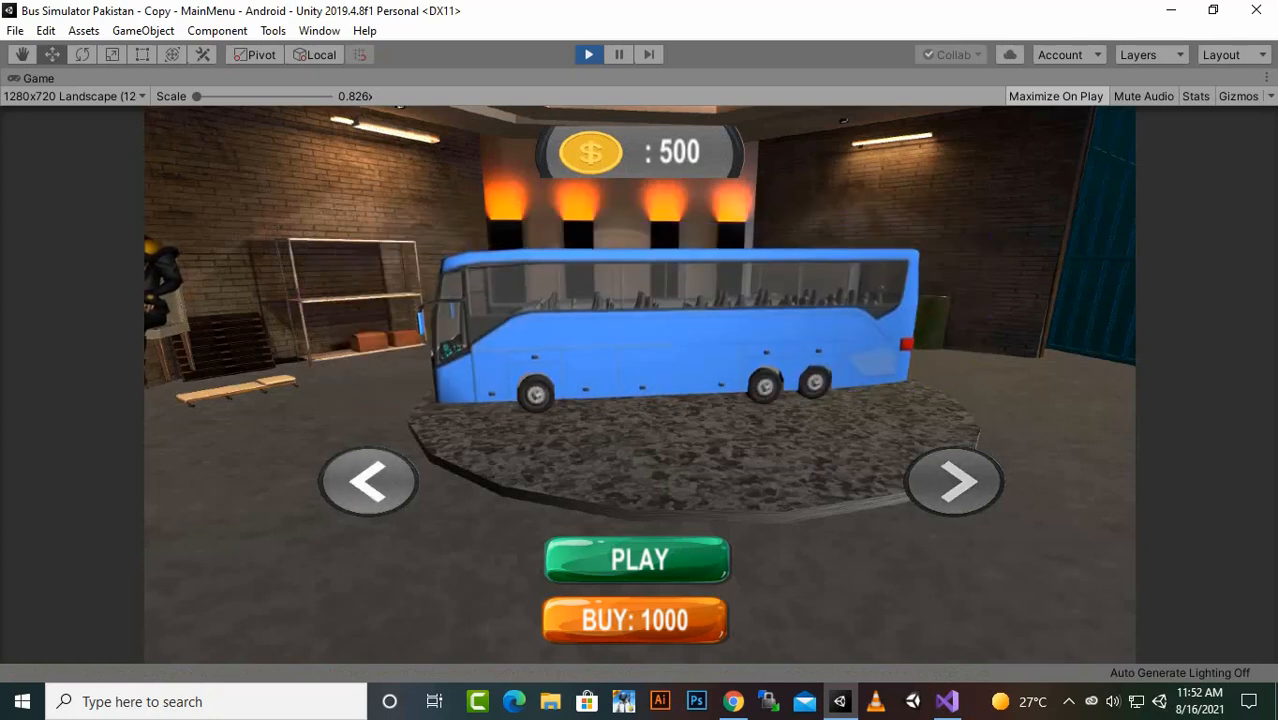
click(954, 482)
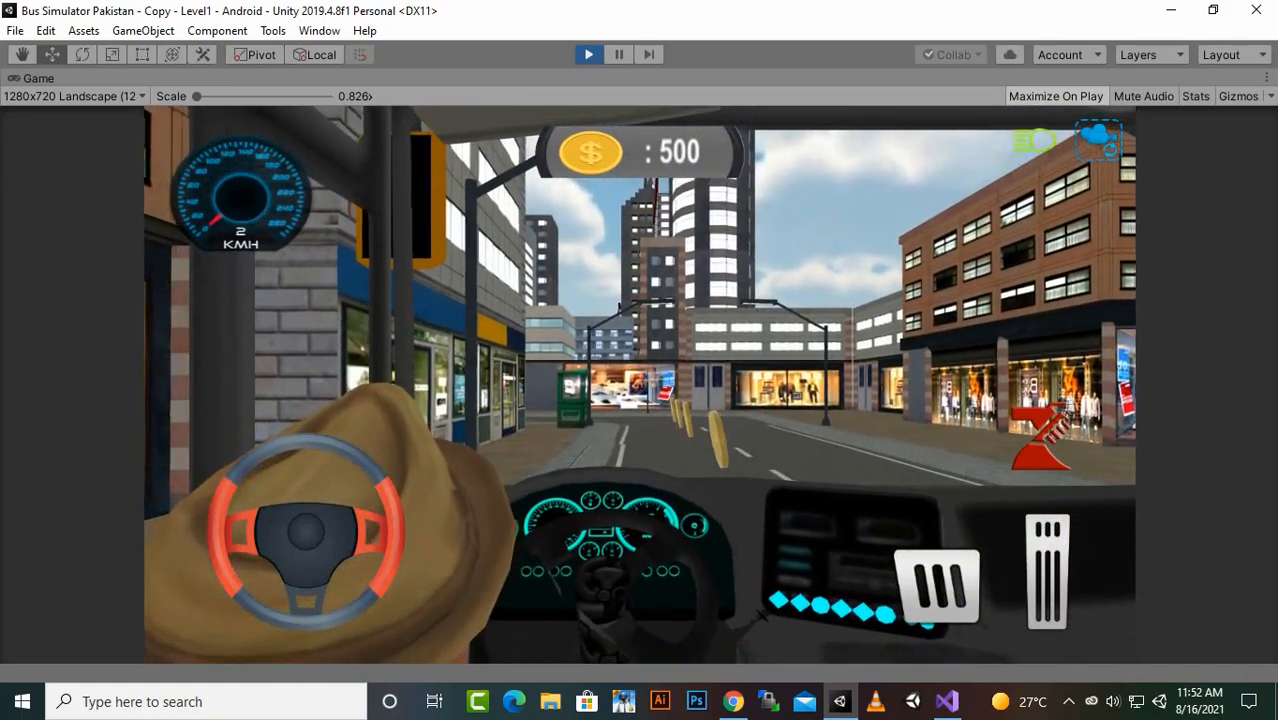
- Drive the selected bus through the rotating coins in Level1, brake, and end the play test
key(Up)
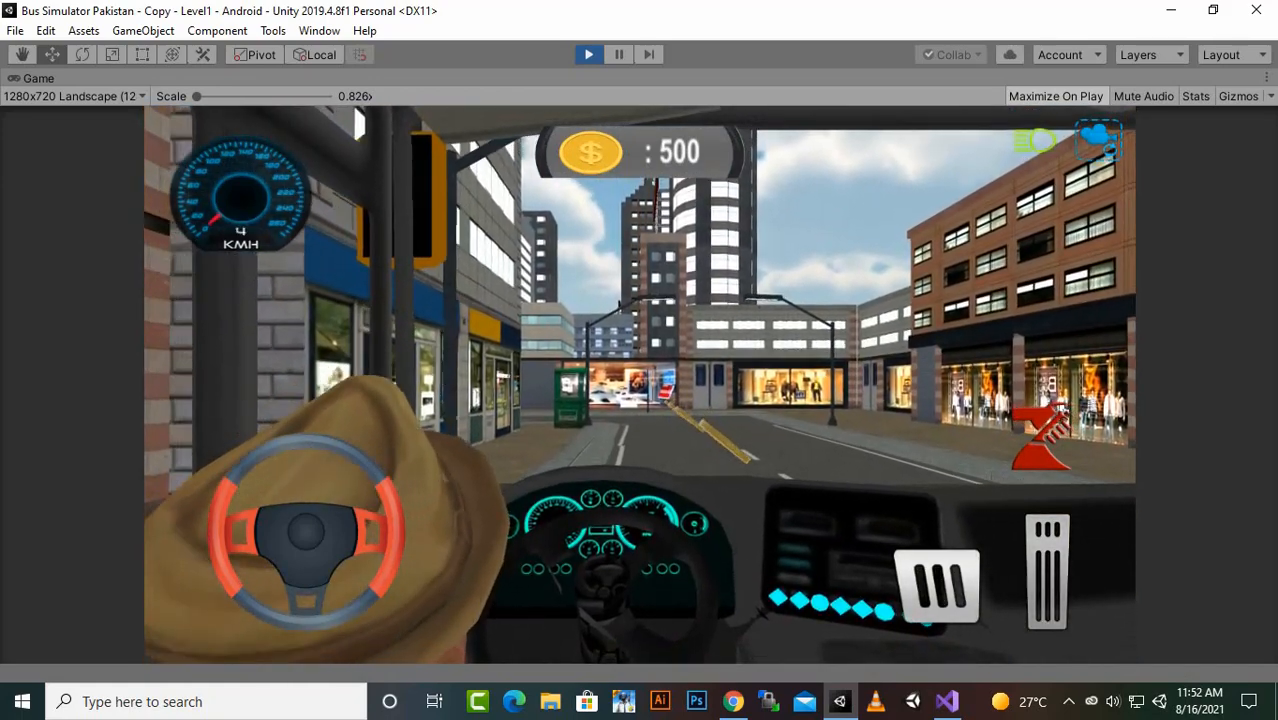
key(Up)
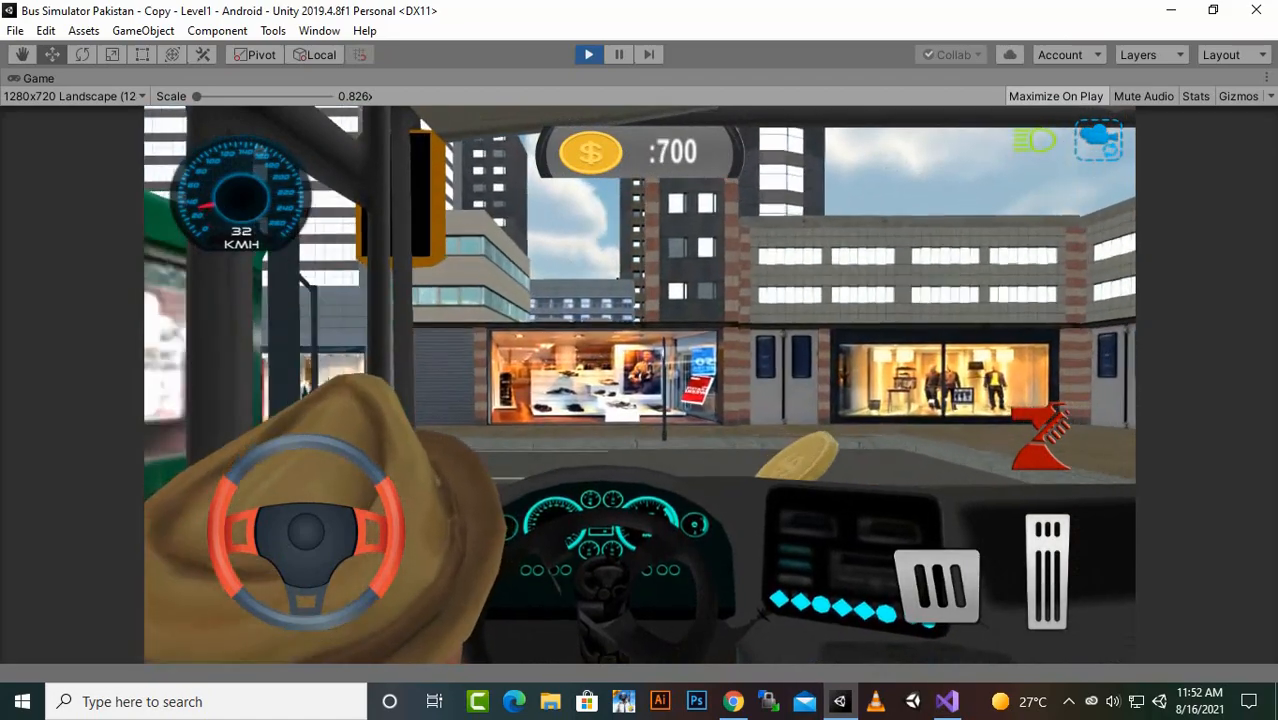
key(Down)
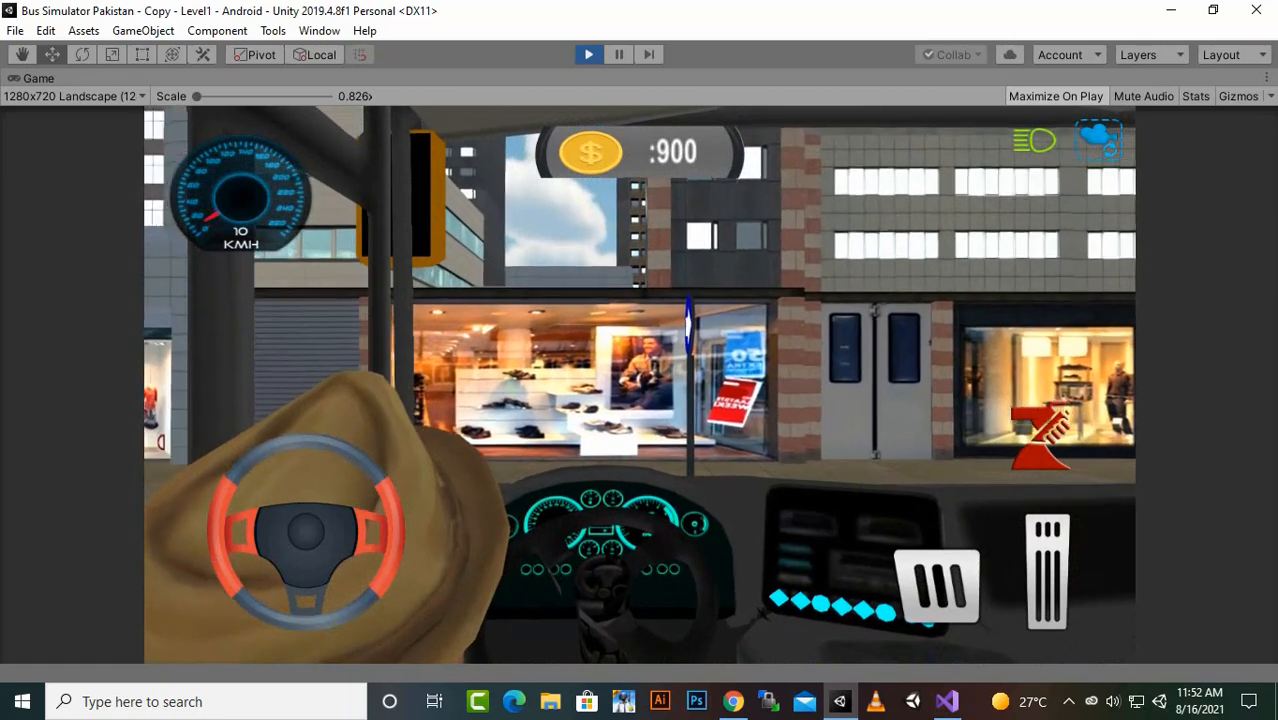
key(ctrl+p)
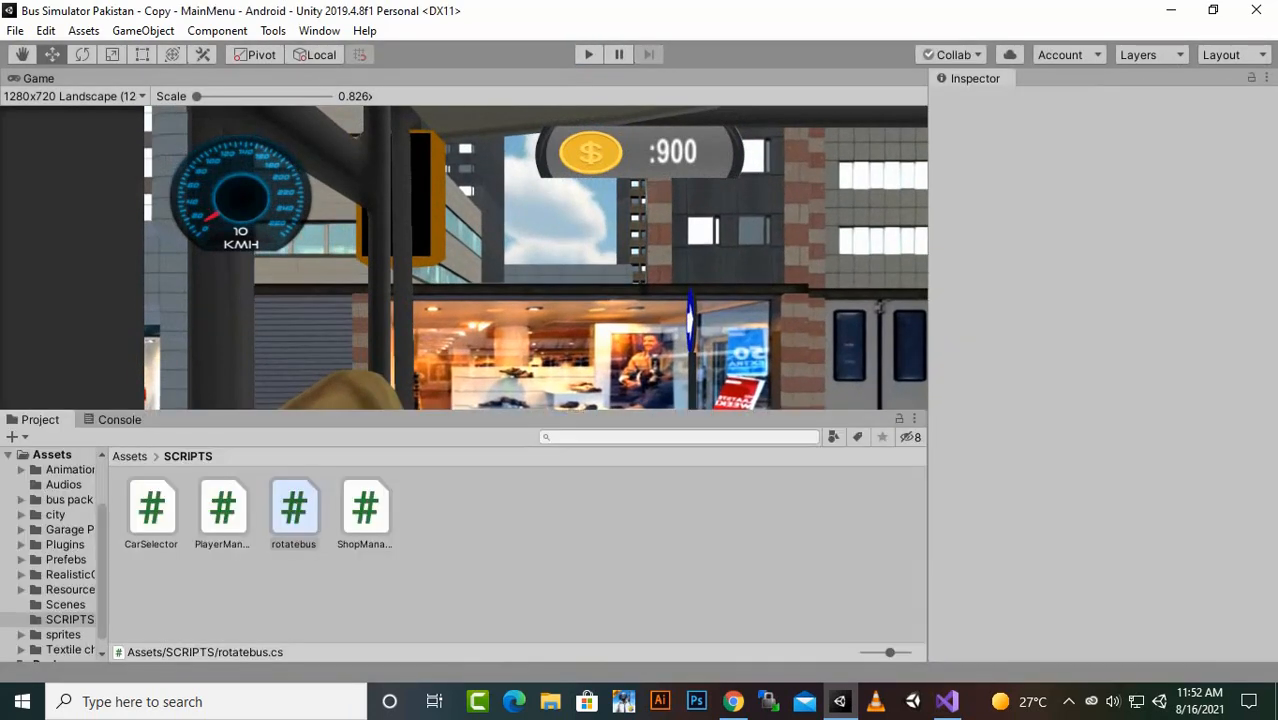
click(129, 456)
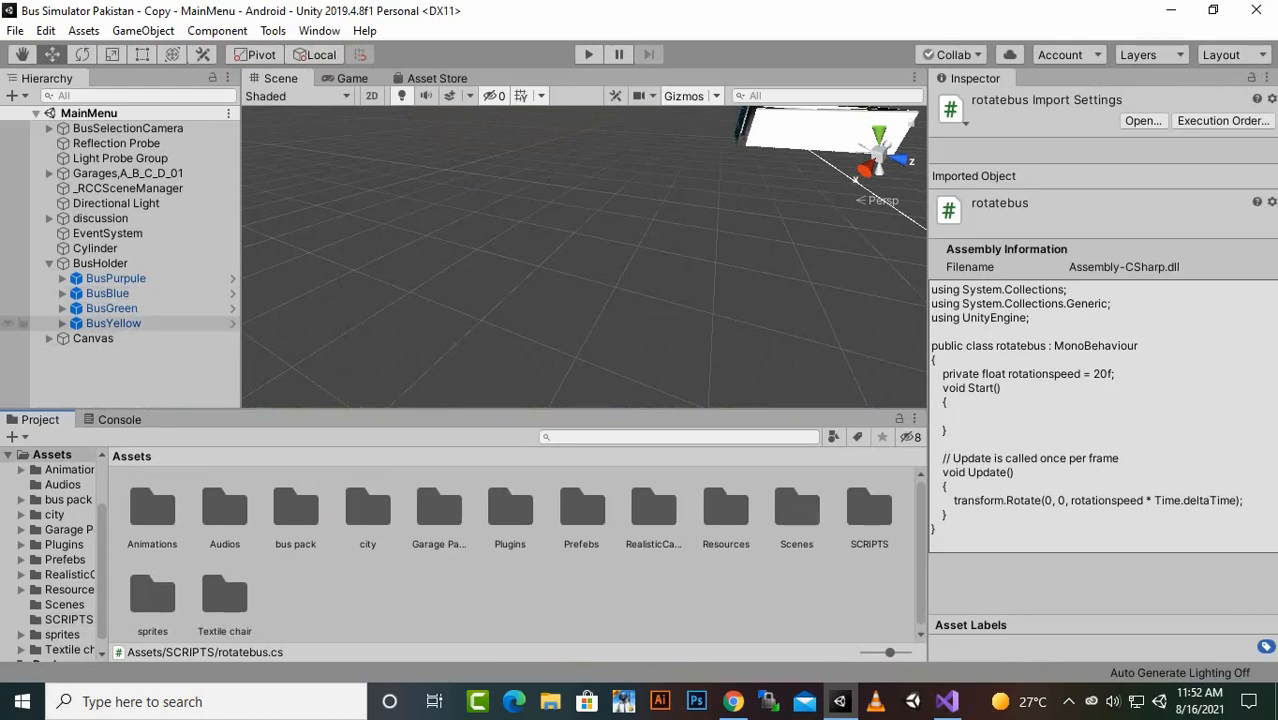
scroll(584, 257, down, 10)
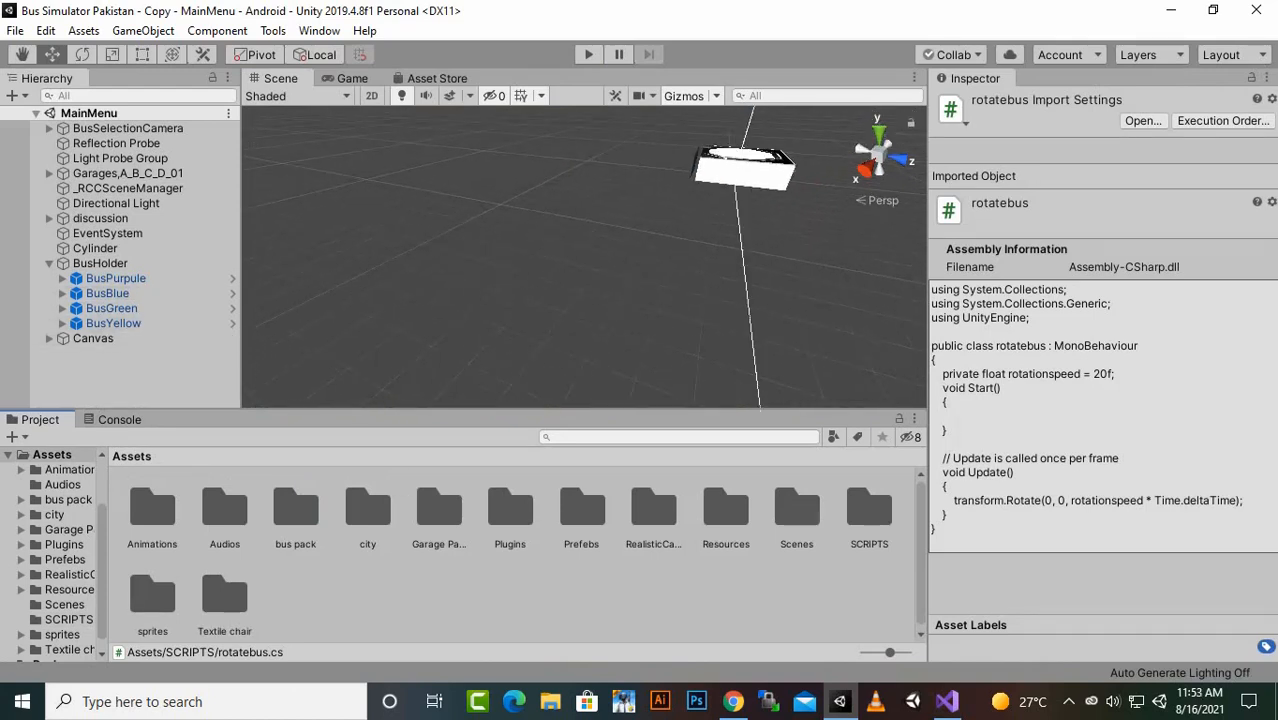
scroll(584, 257, down, 10)
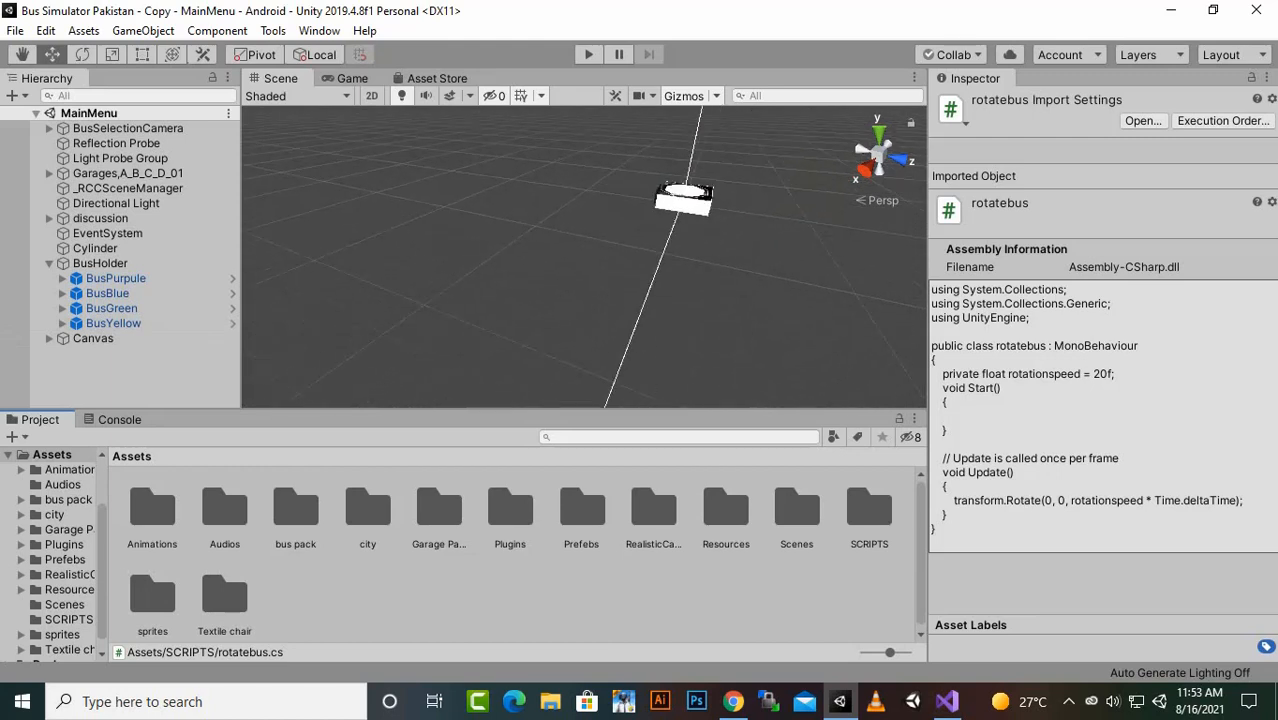
scroll(584, 257, down, 10)
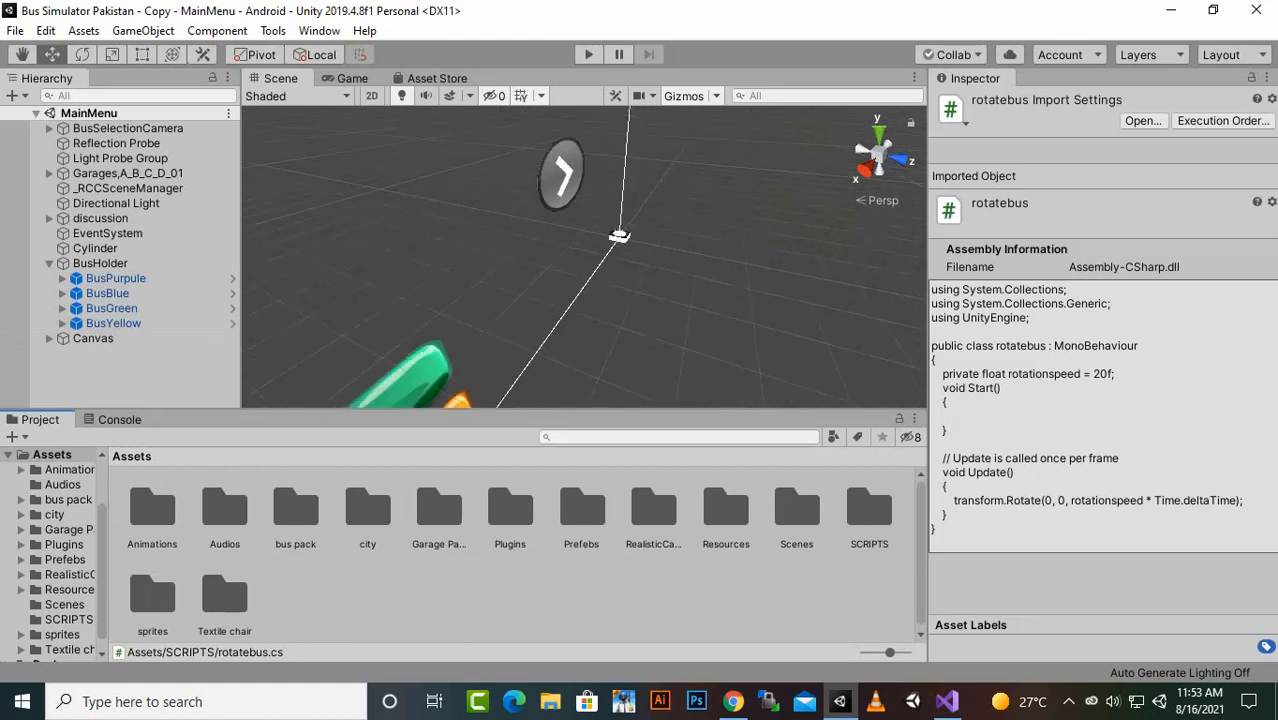
scroll(584, 257, down, 10)
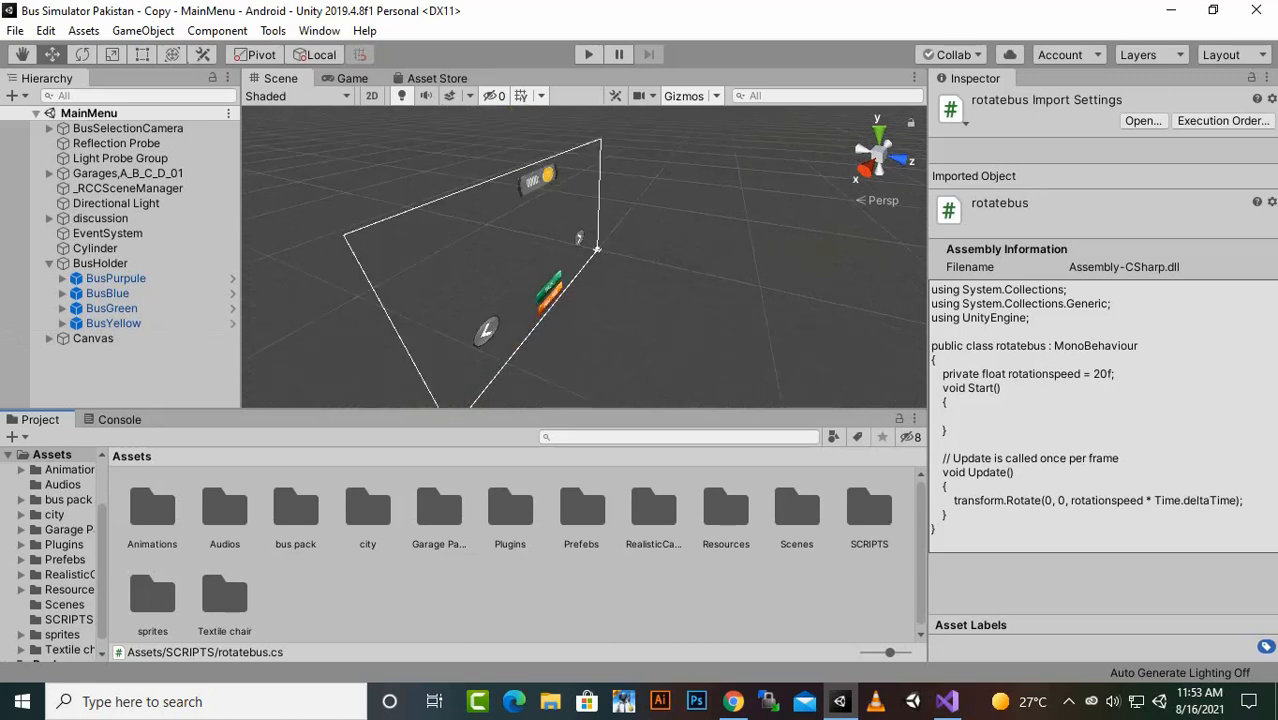
alt+drag(584, 257, 905, 210)
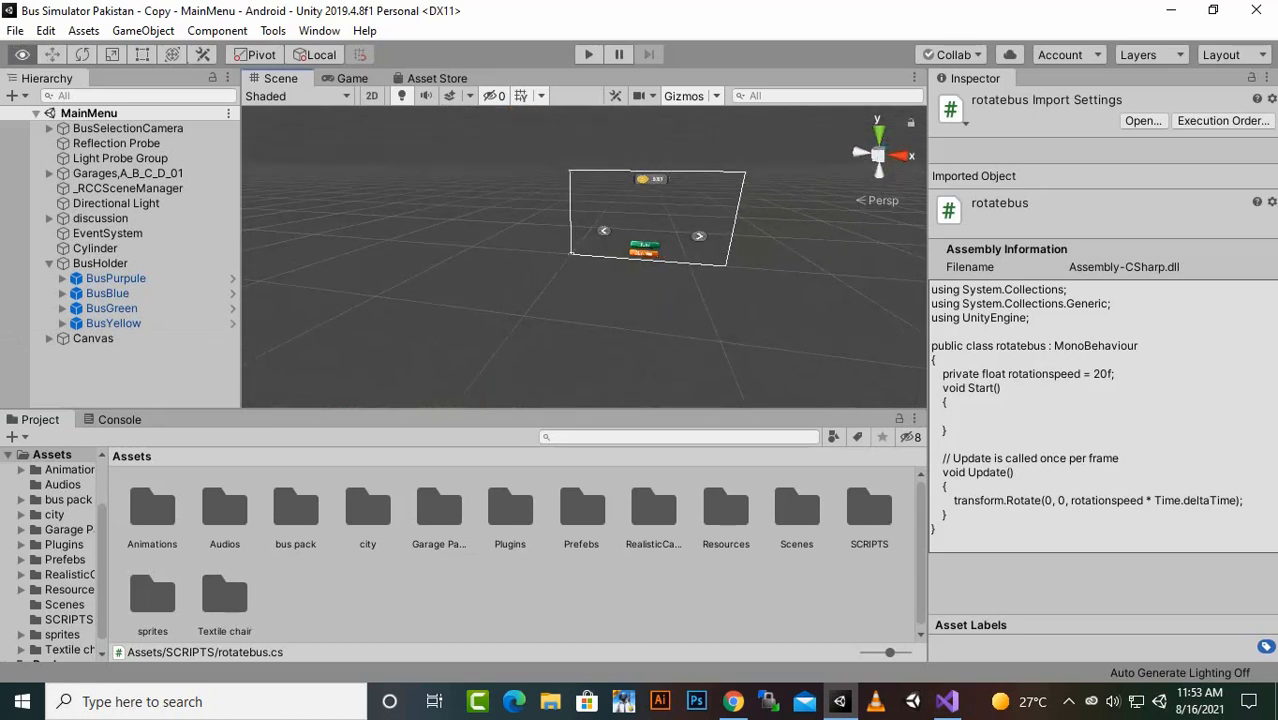
scroll(584, 257, up, 6)
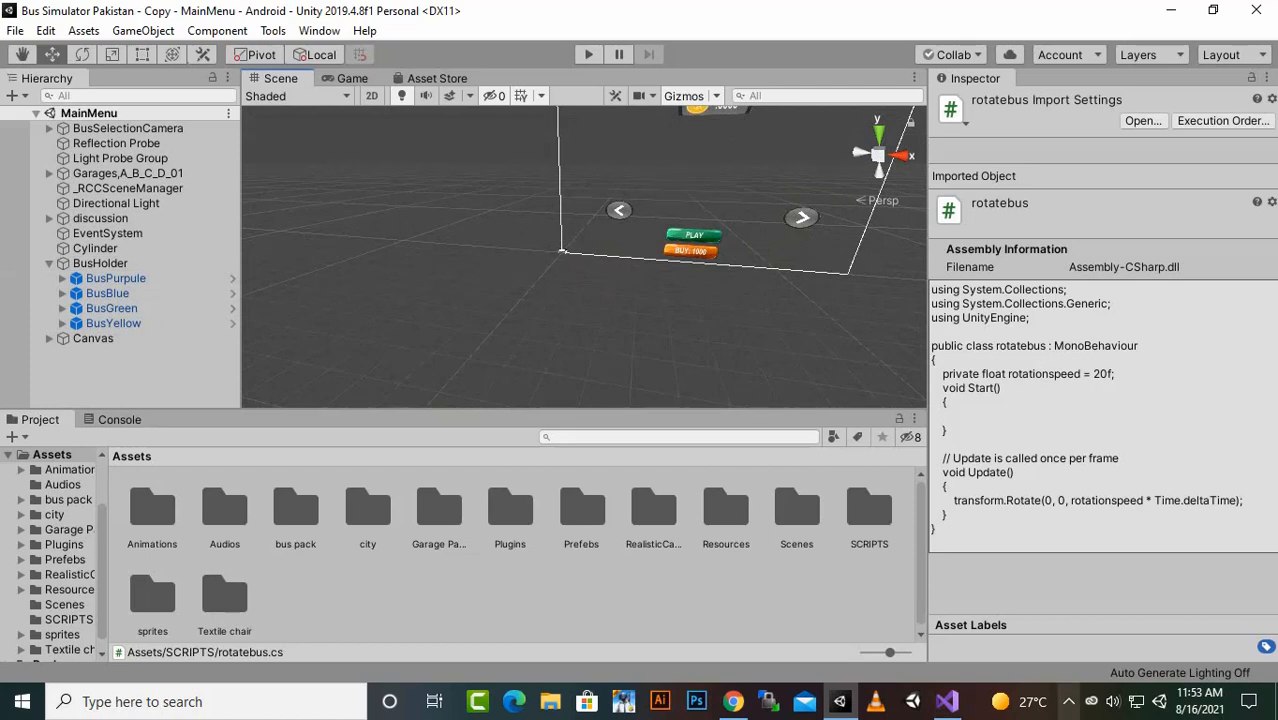
click(1069, 701)
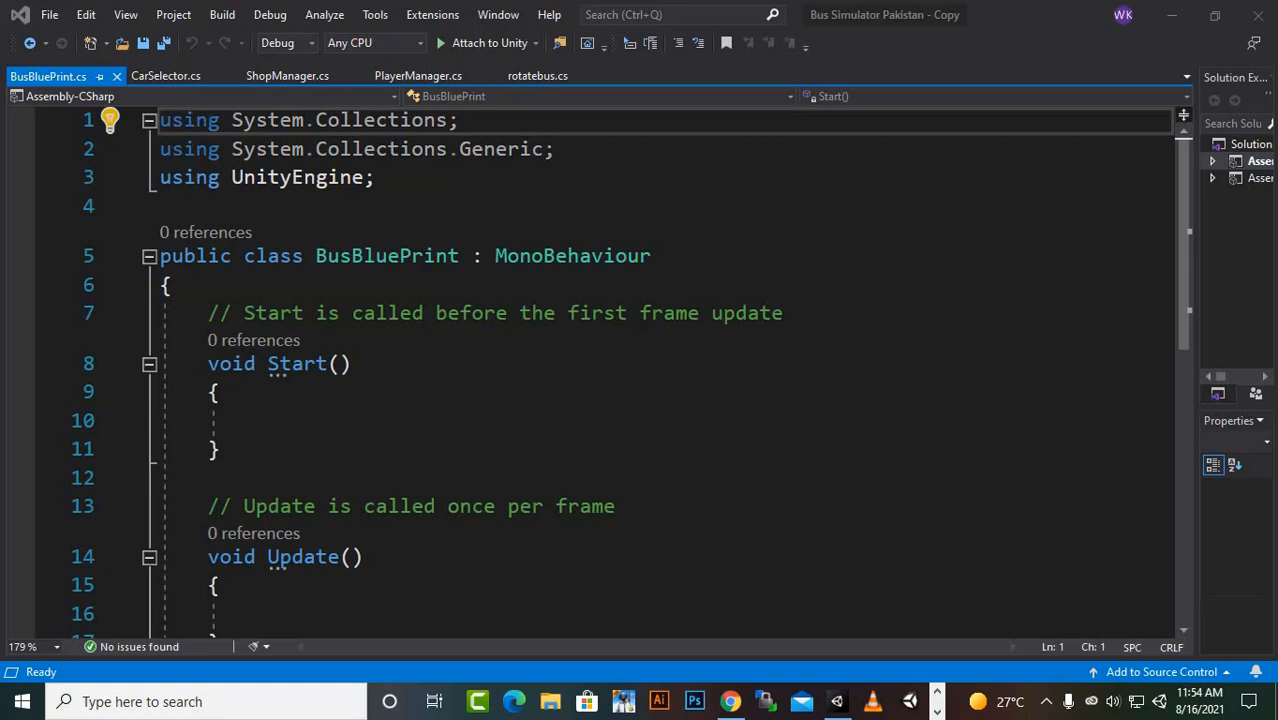
- In BusBluePrint.cs, delete the default Start and Update methods with their comments, keeping the class's closing brace
drag(208, 313, 352, 557)
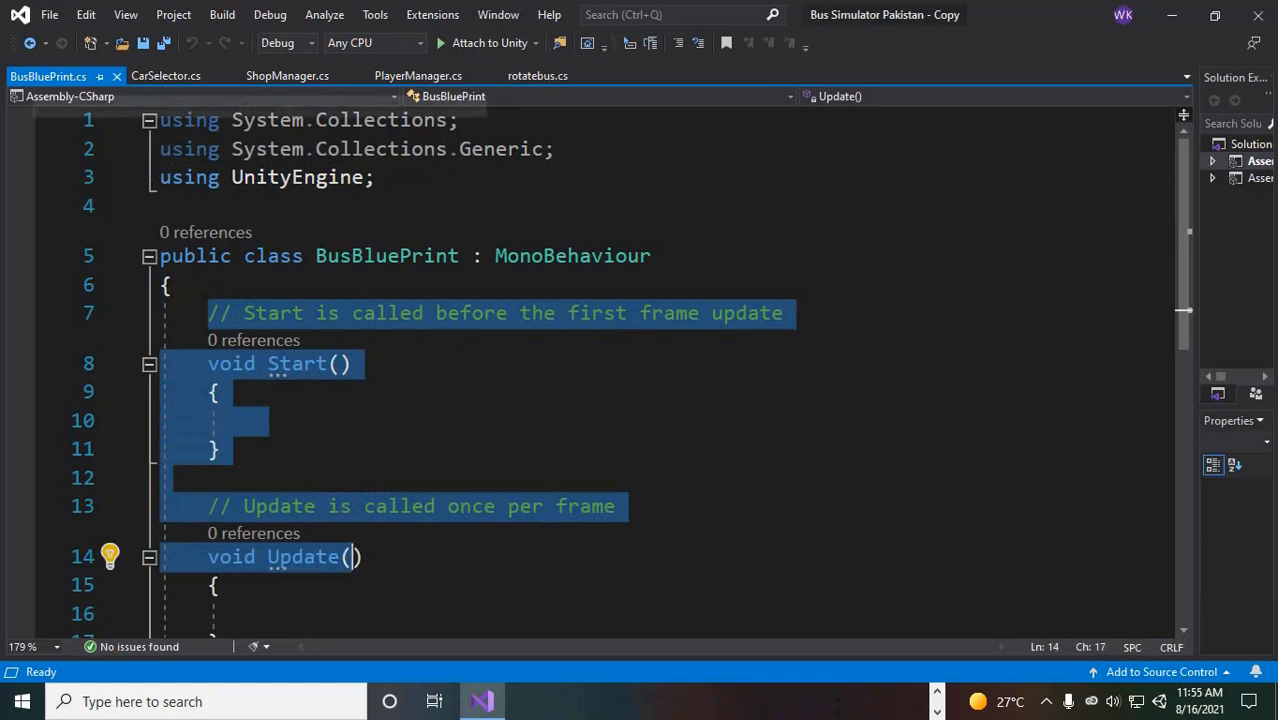
click(172, 286)
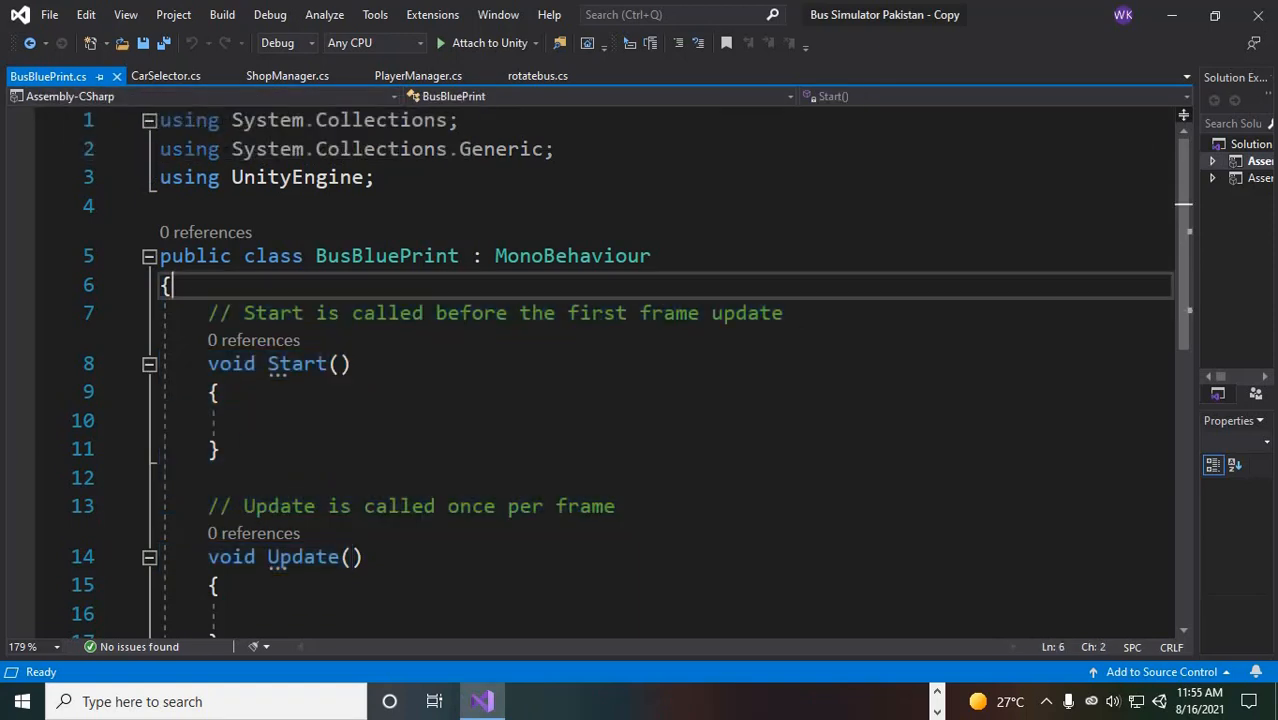
drag(305, 257, 449, 257)
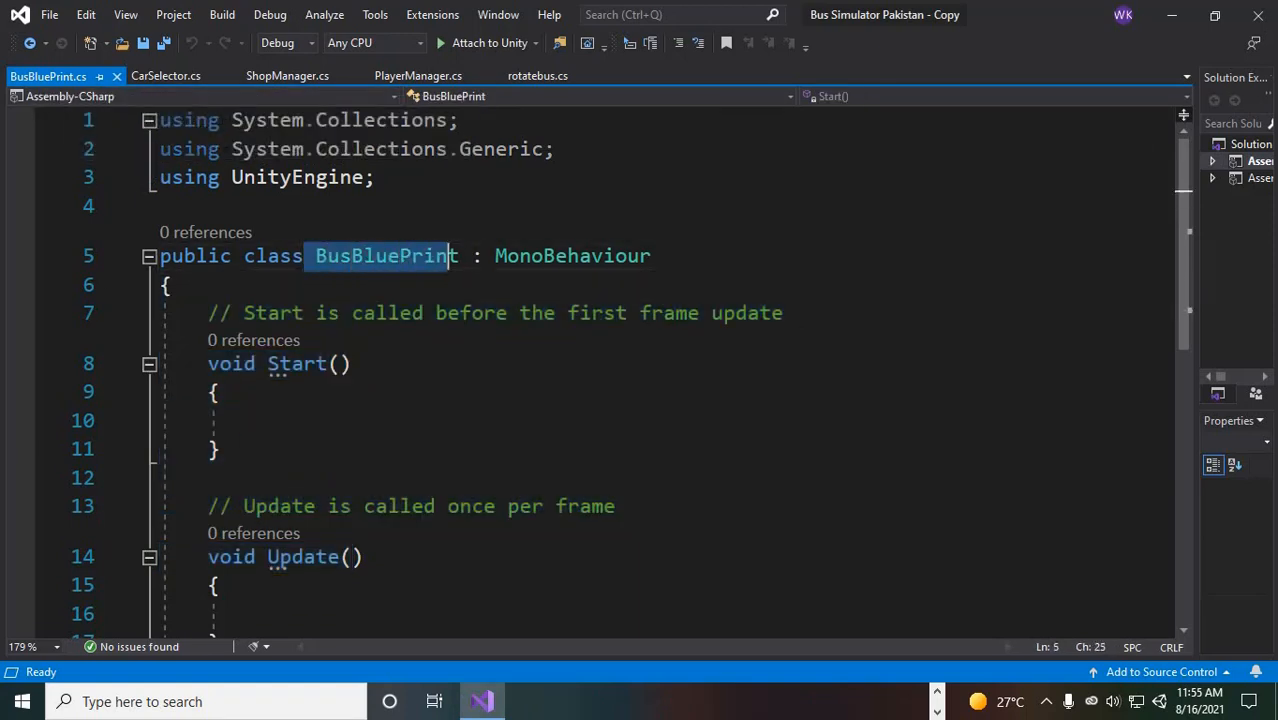
click(400, 314)
drag(197, 313, 172, 640)
key(BackSpace)
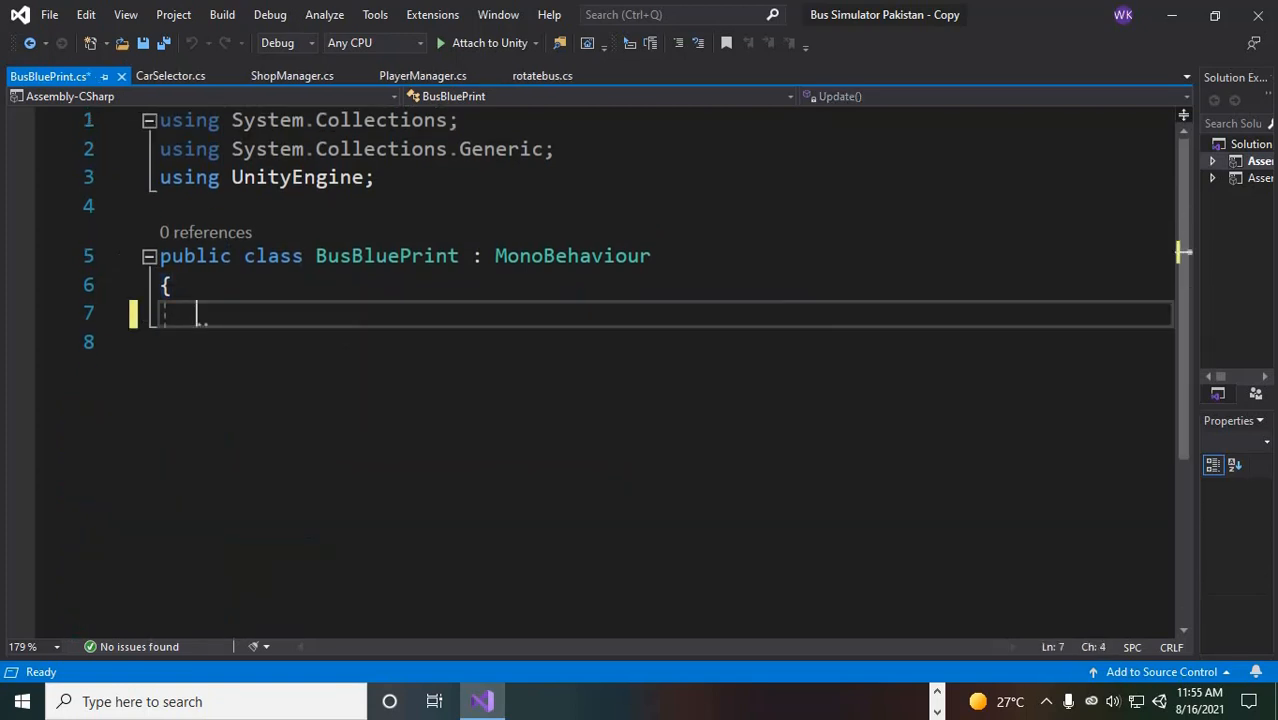
text(})
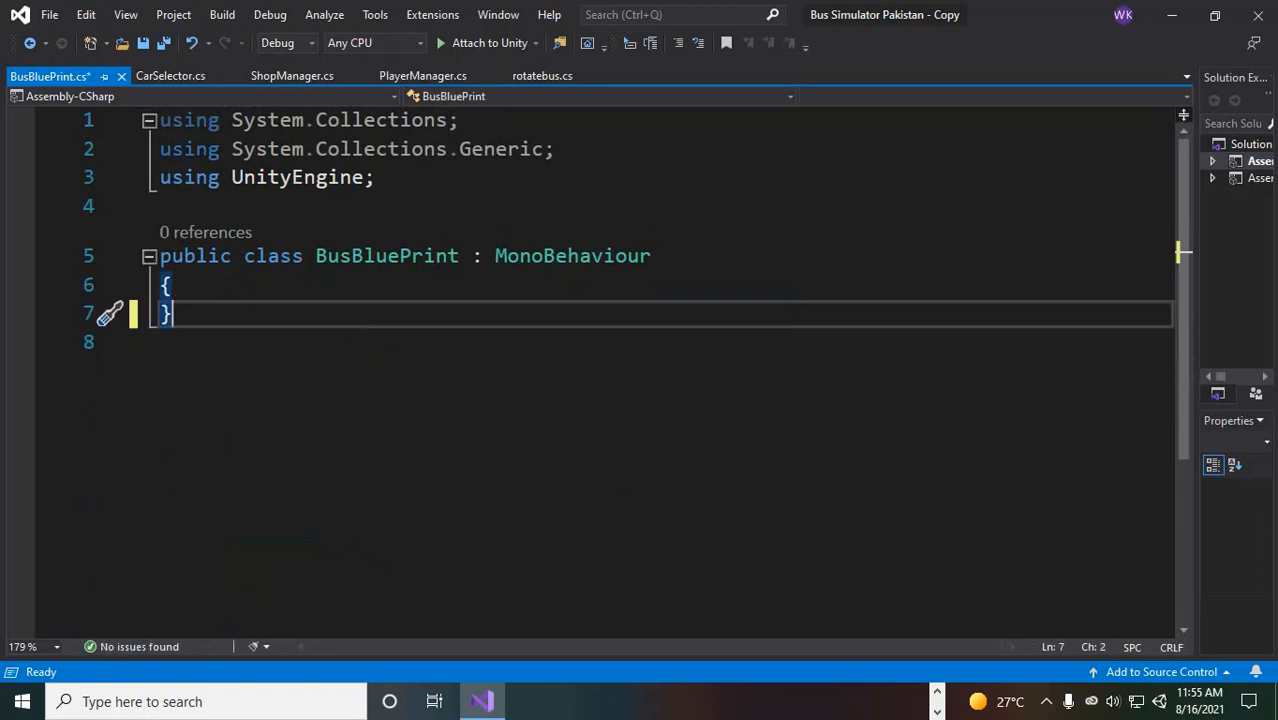
- Remove the MonoBehaviour inheritance from the BusBluePrint class and add the [System.Serializable] attribute above it
drag(374, 177, 158, 120)
click(592, 256)
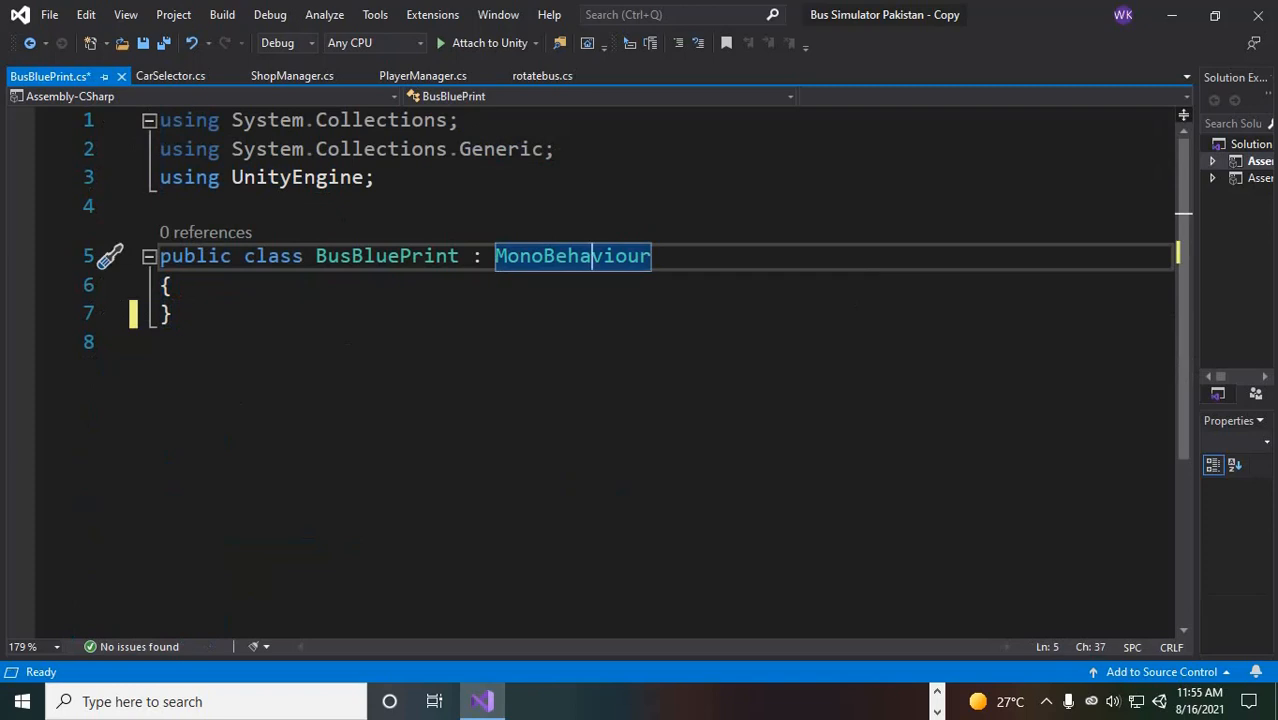
drag(472, 256, 652, 256)
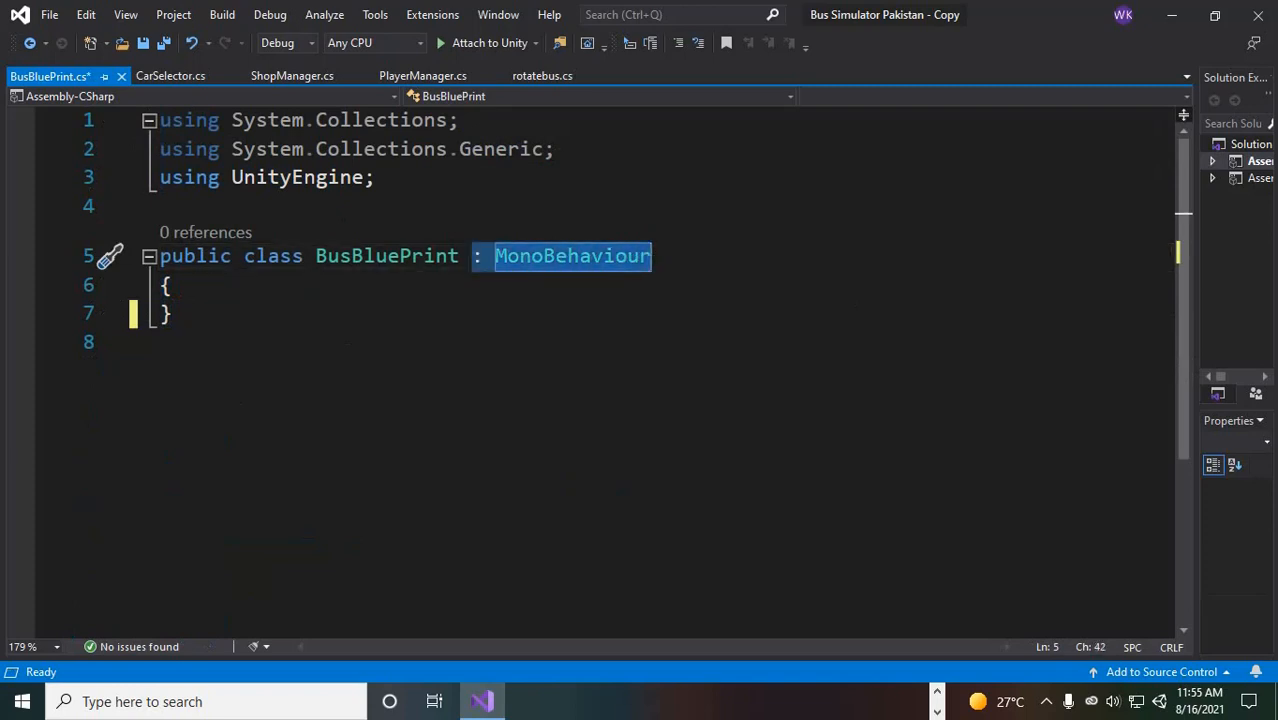
key(BackSpace)
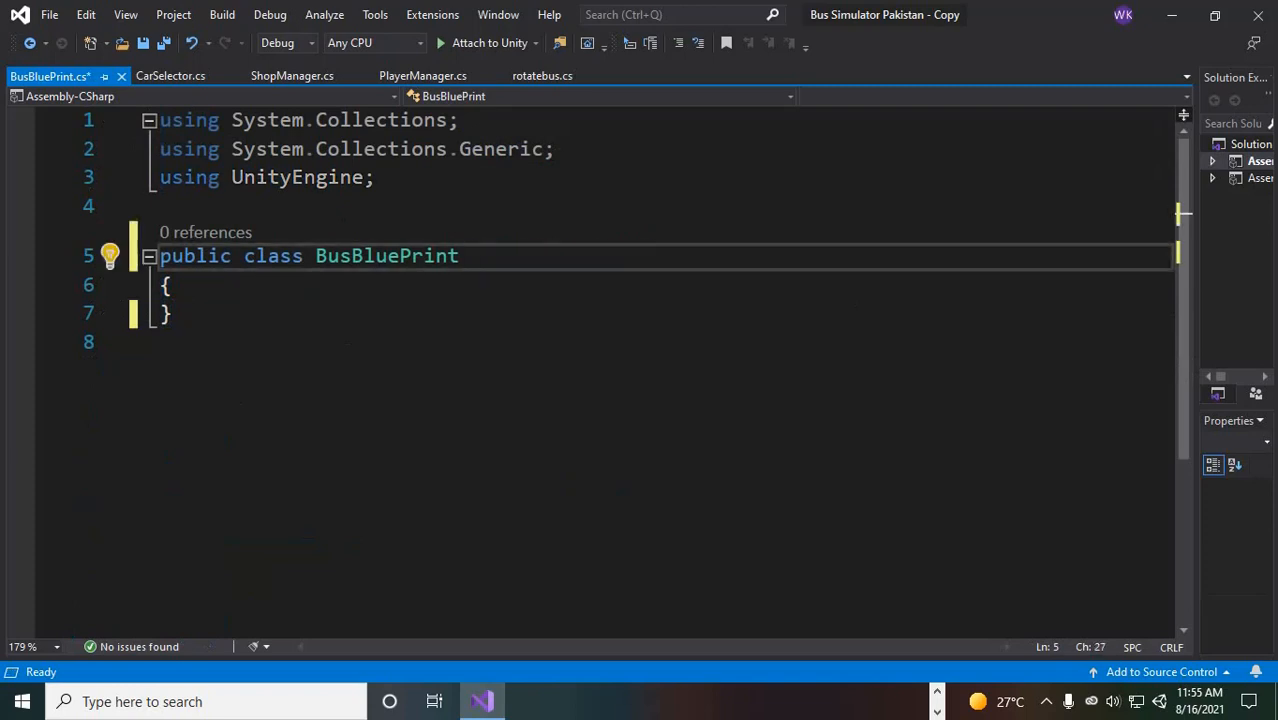
click(161, 207)
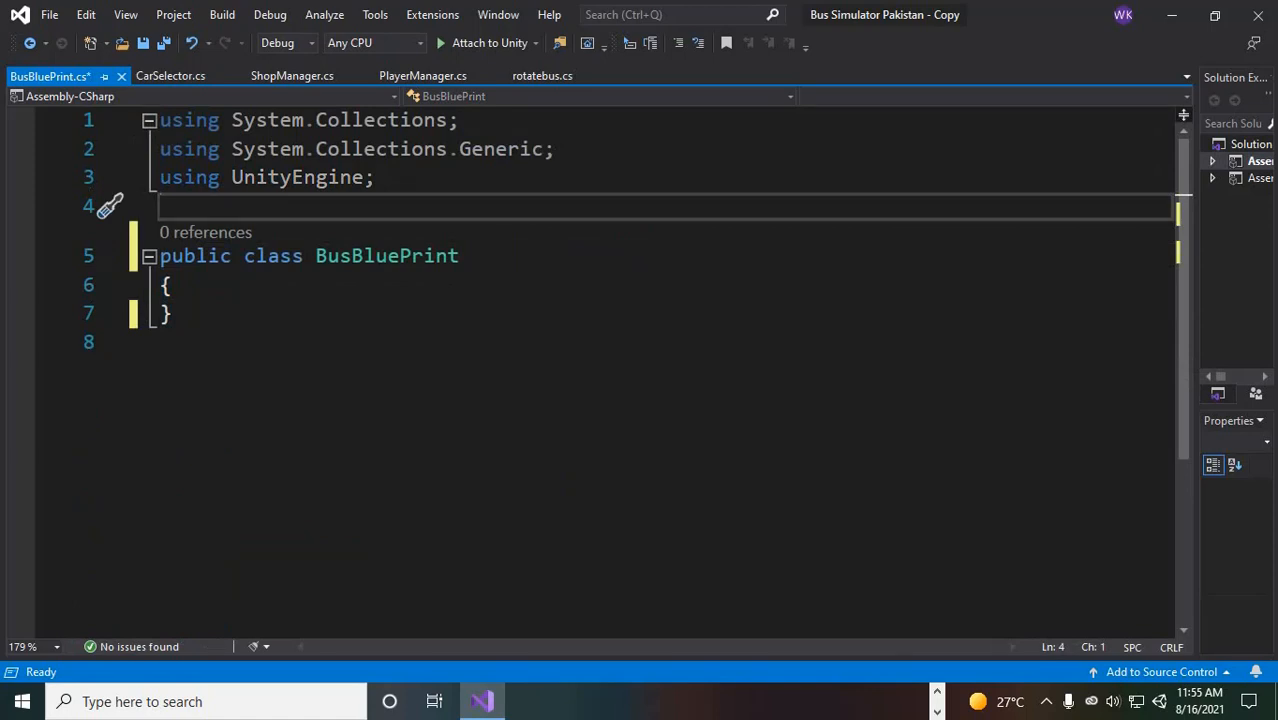
key(Return)
text([System.)
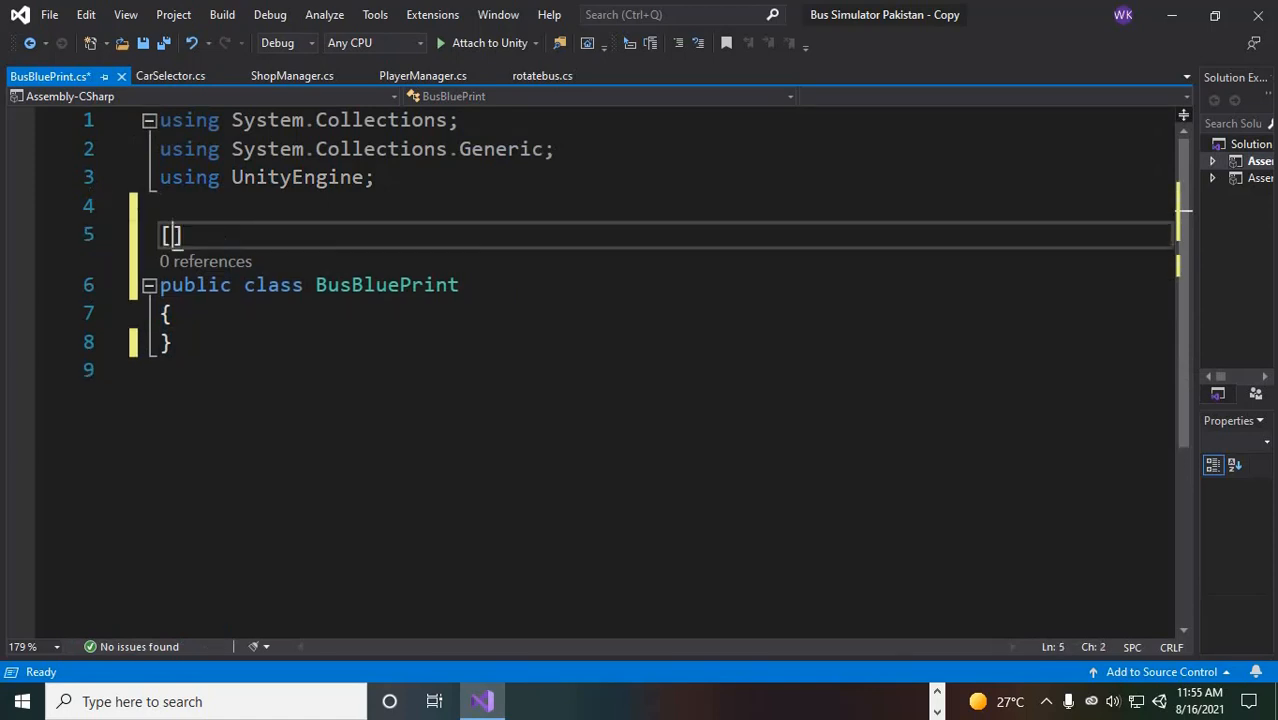
text(Serializable])
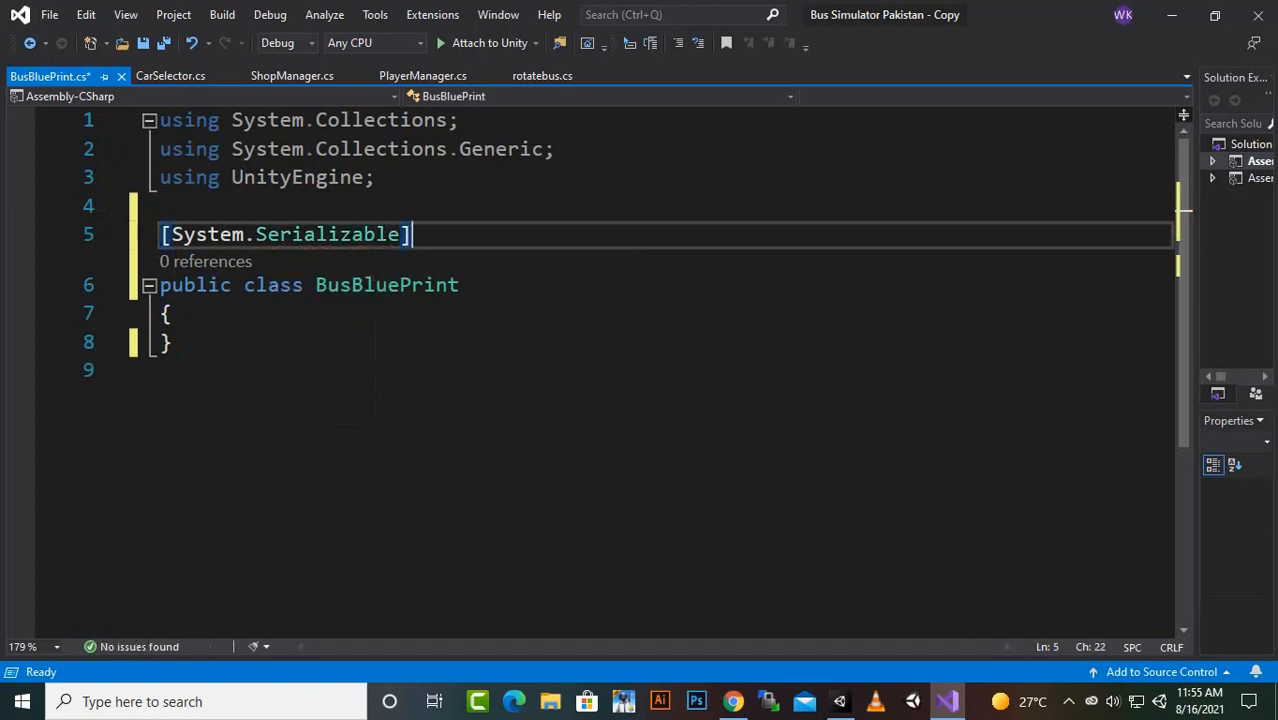
- Declare the fields public string name; and public int index; inside the BusBluePrint class
click(172, 314)
key(Return)
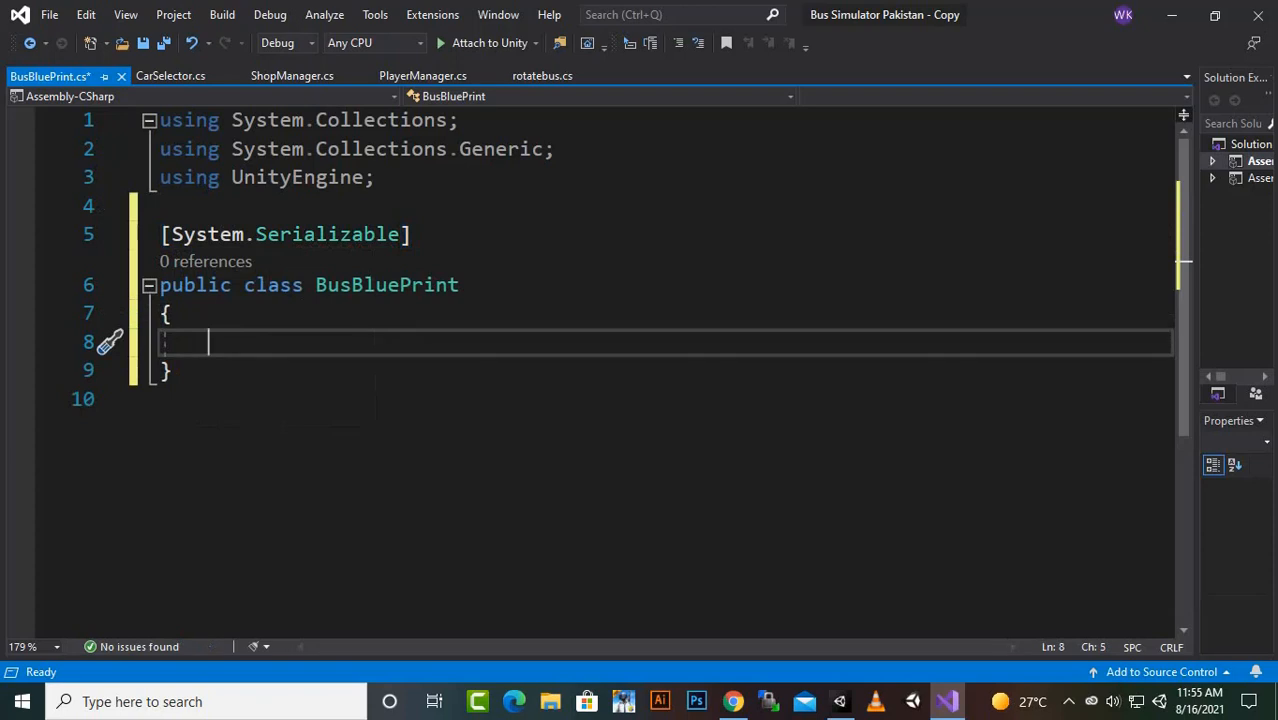
text(pub)
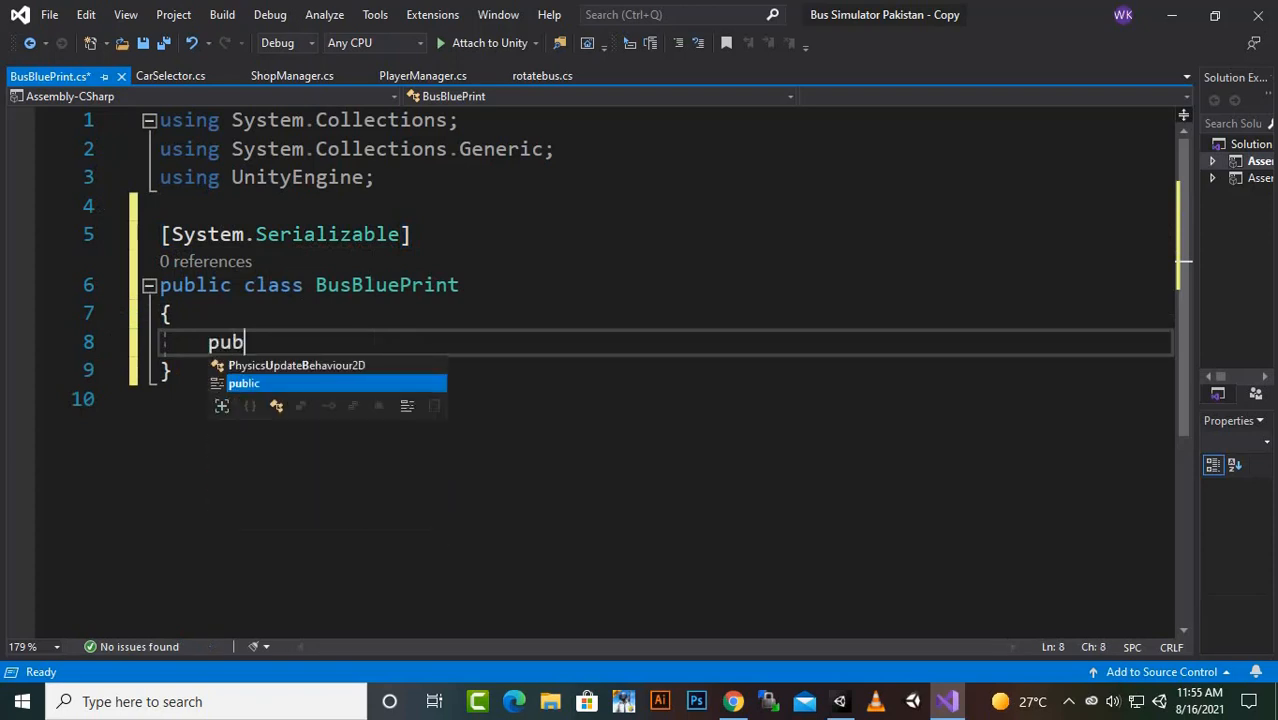
text(lic str)
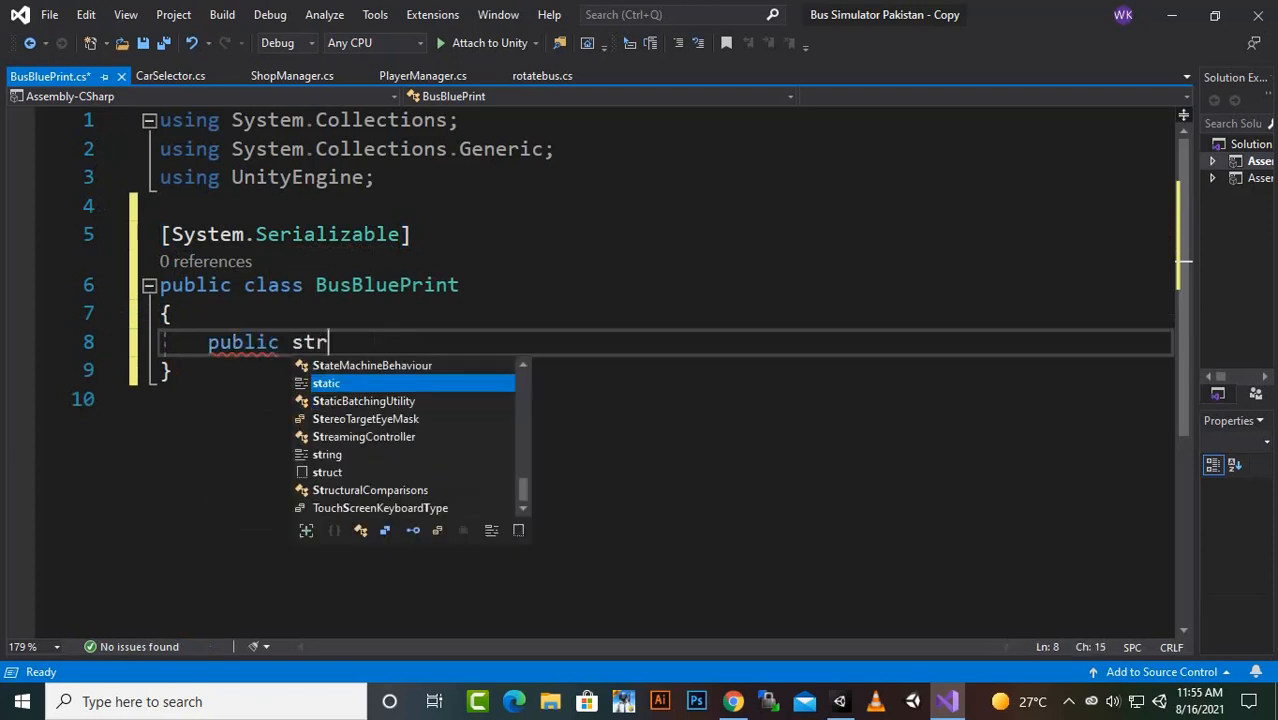
text(ing name)
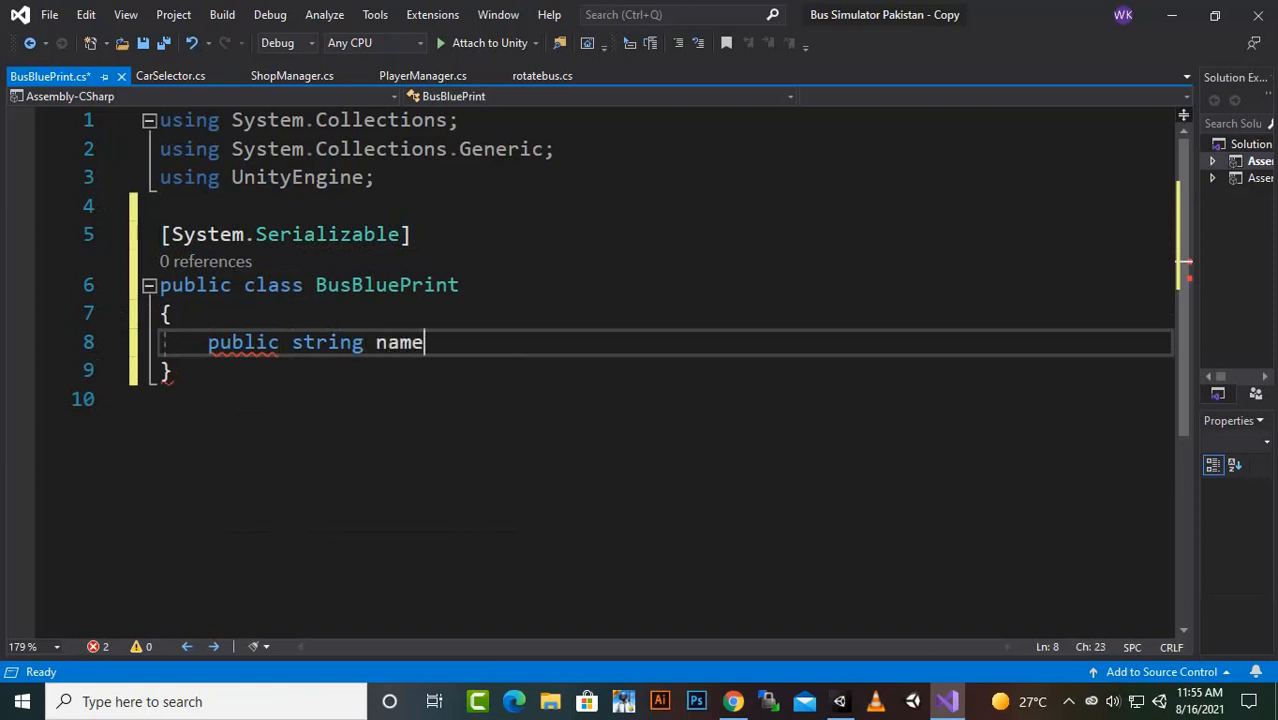
text(;)
key(Return)
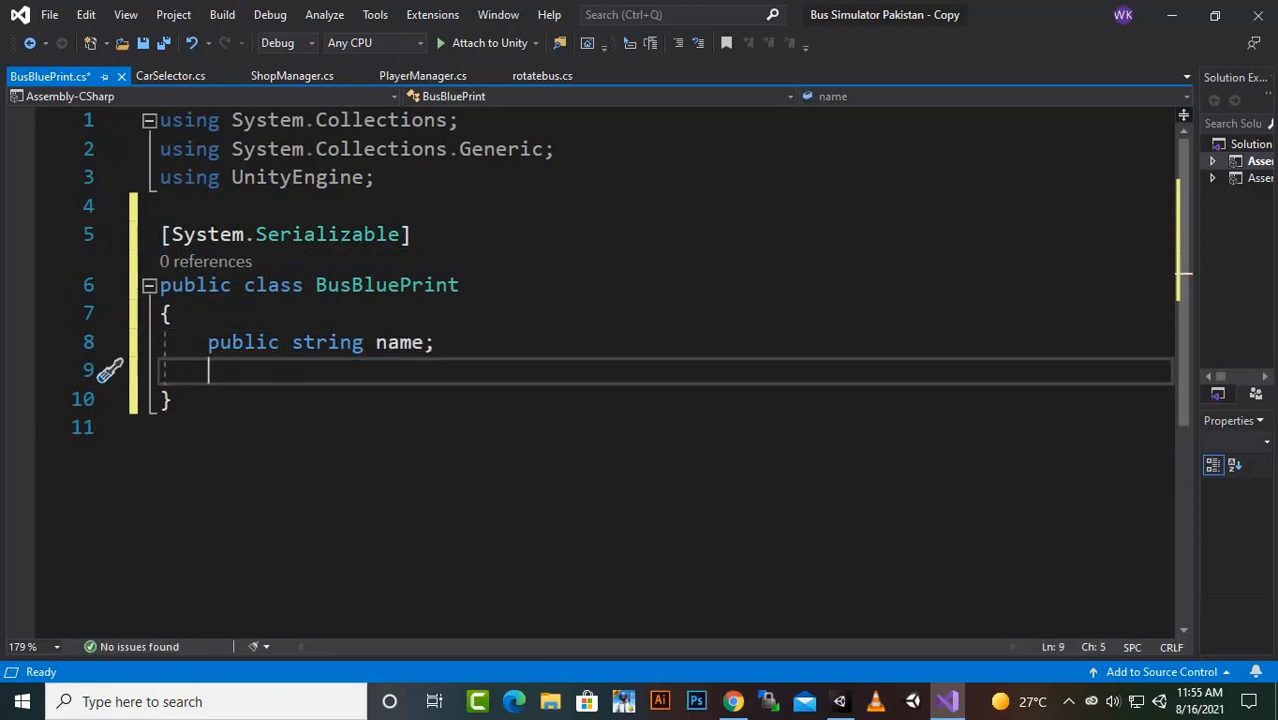
text(public in)
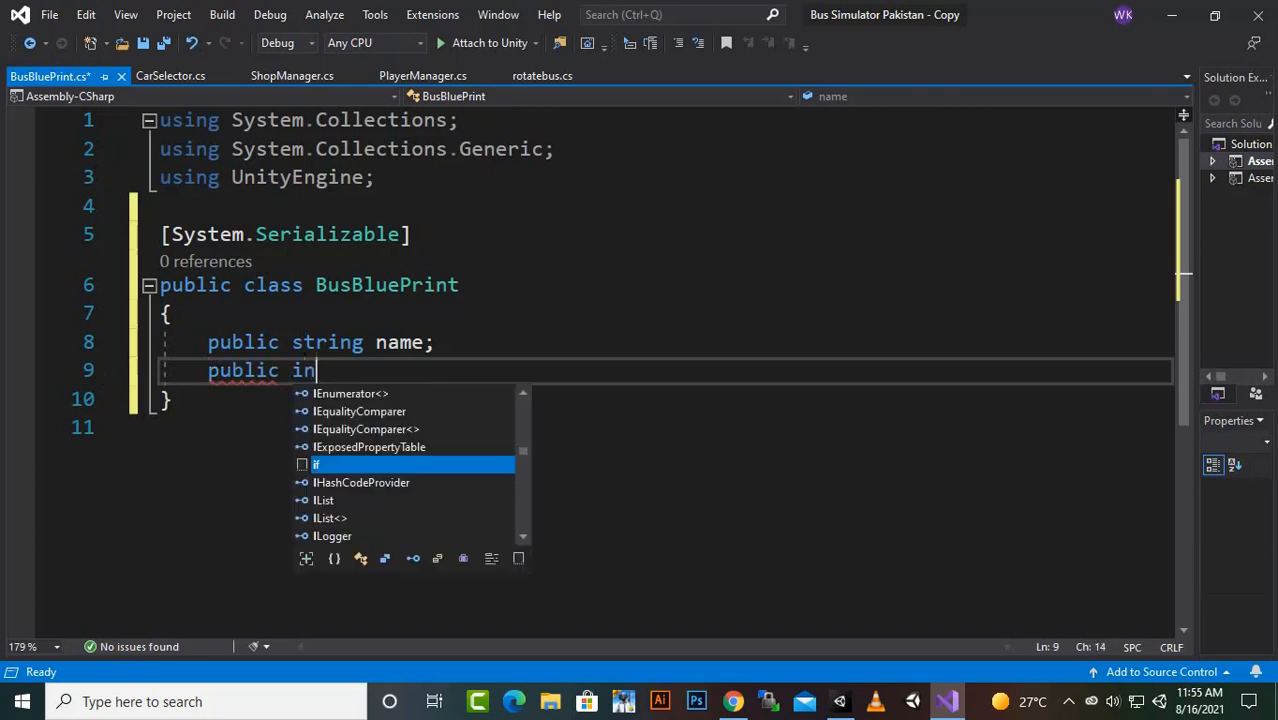
text(t index)
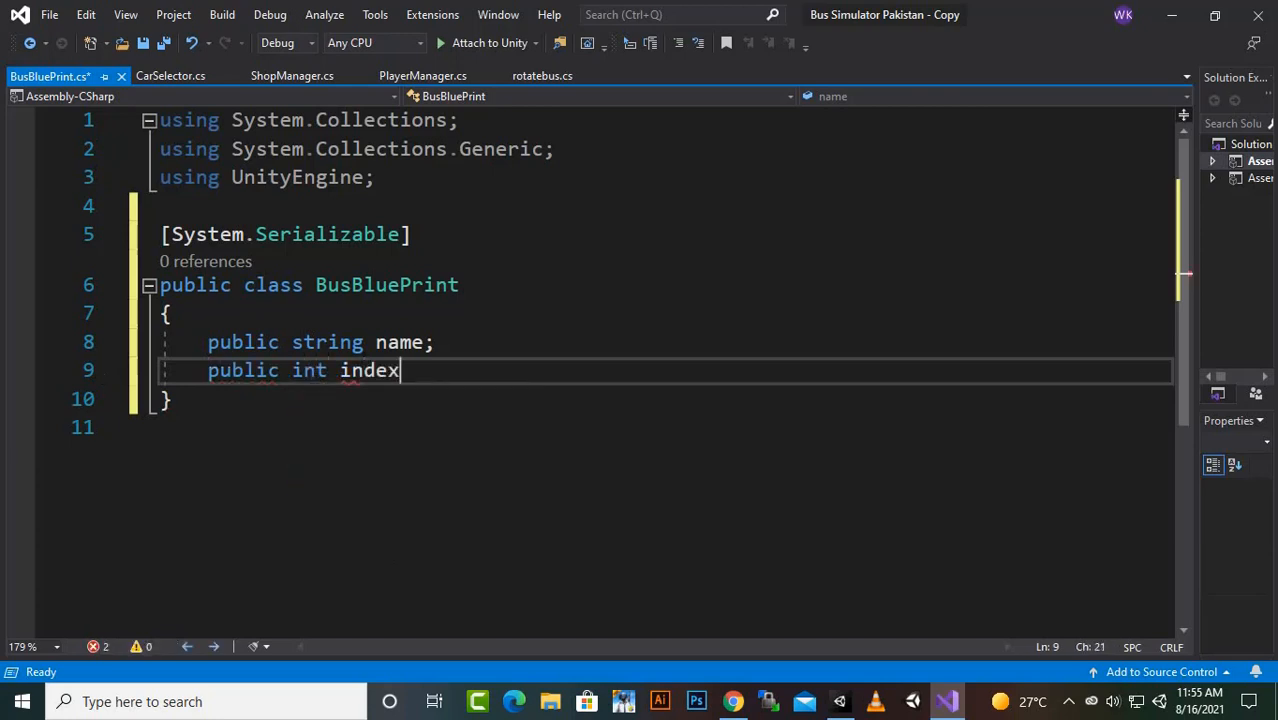
text(;)
key(Return)
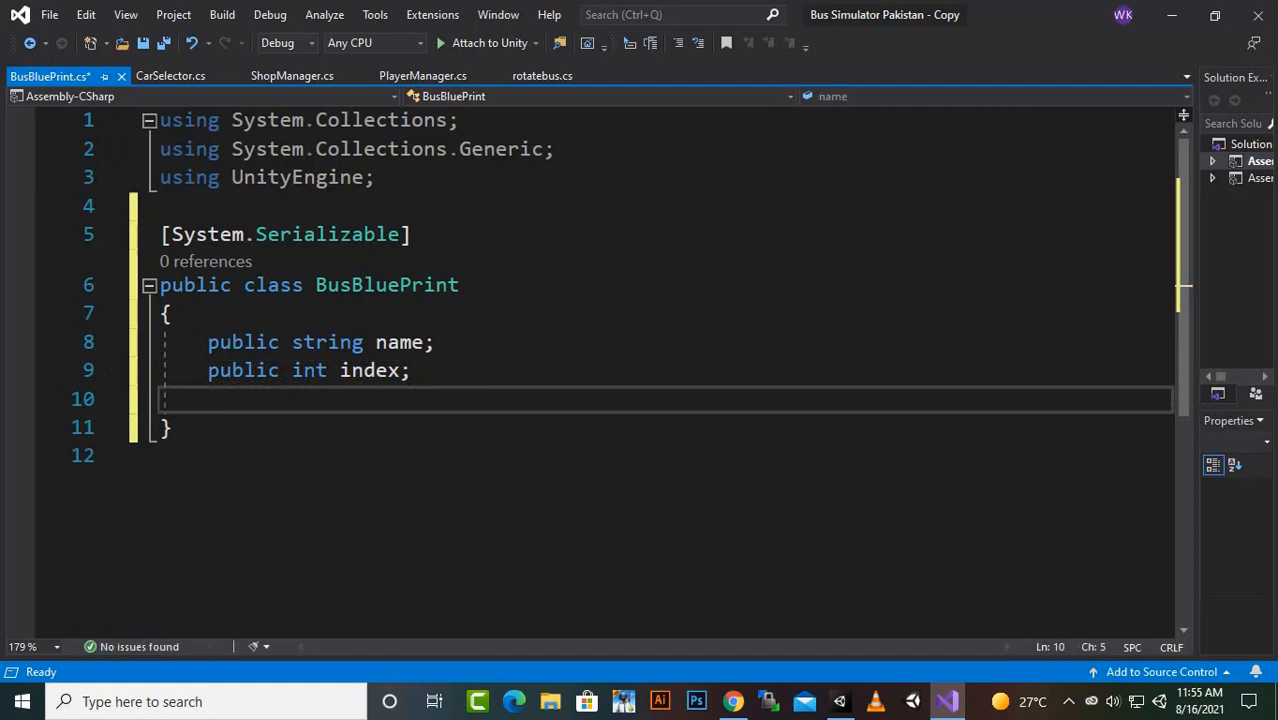
- Declare the fields public int price; and public bool isUnlocked; in the BusBluePrint class and save the script
text(pub)
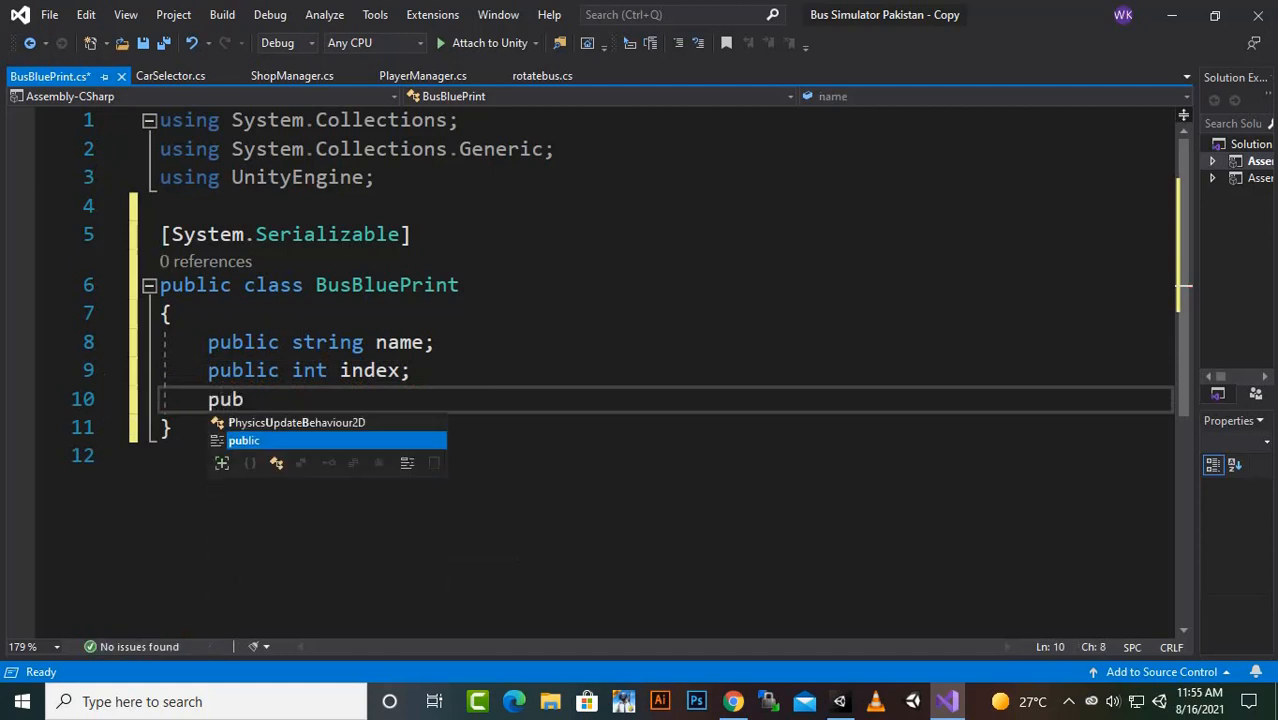
text(lic int pri)
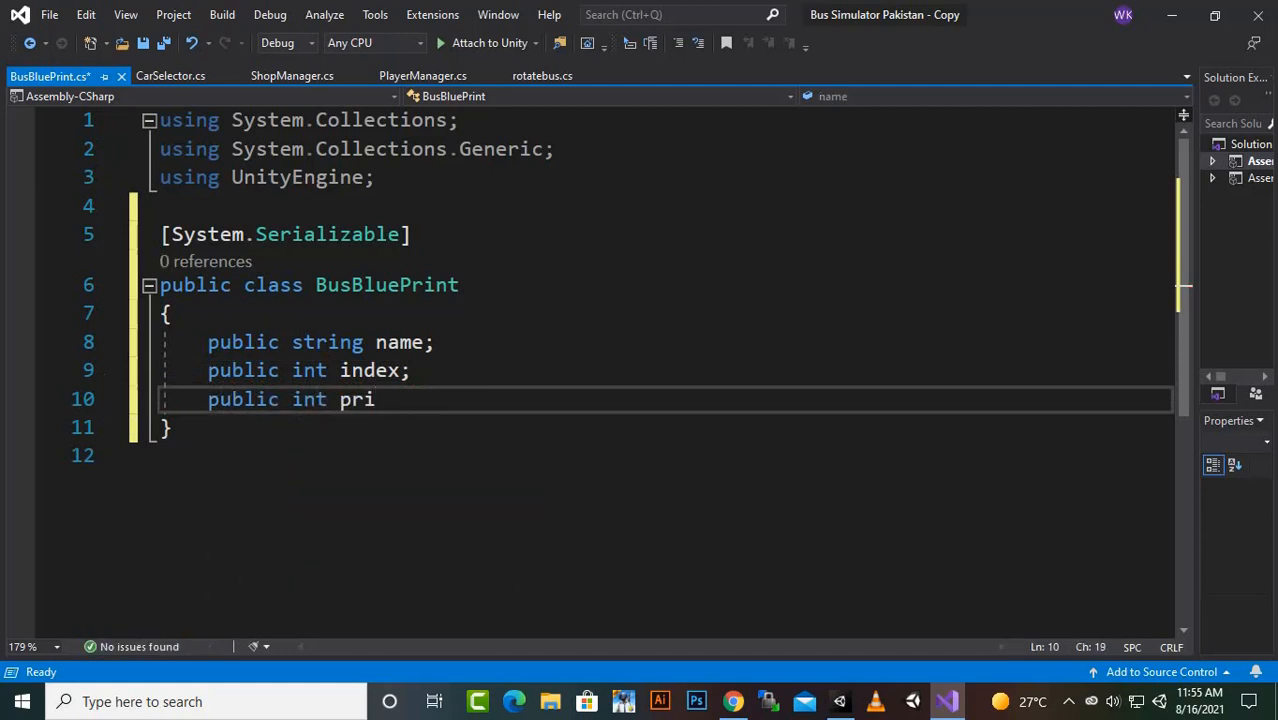
text(ce;)
key(Return)
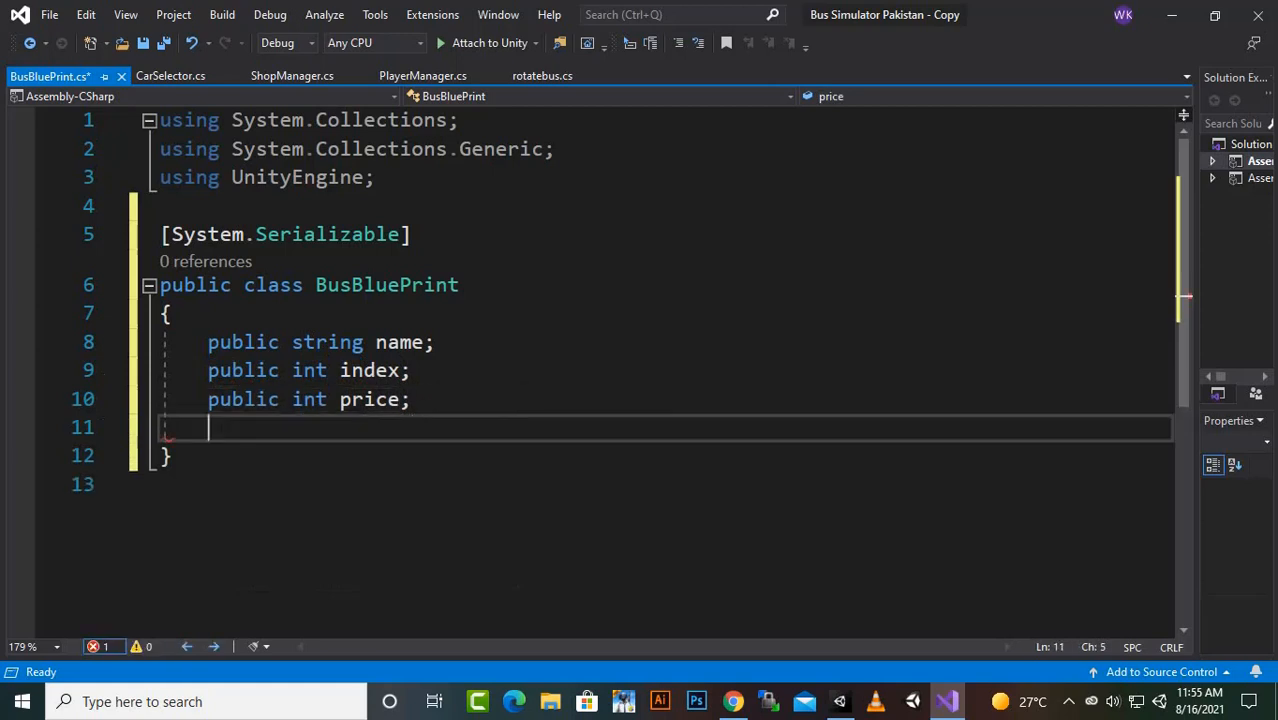
text(public )
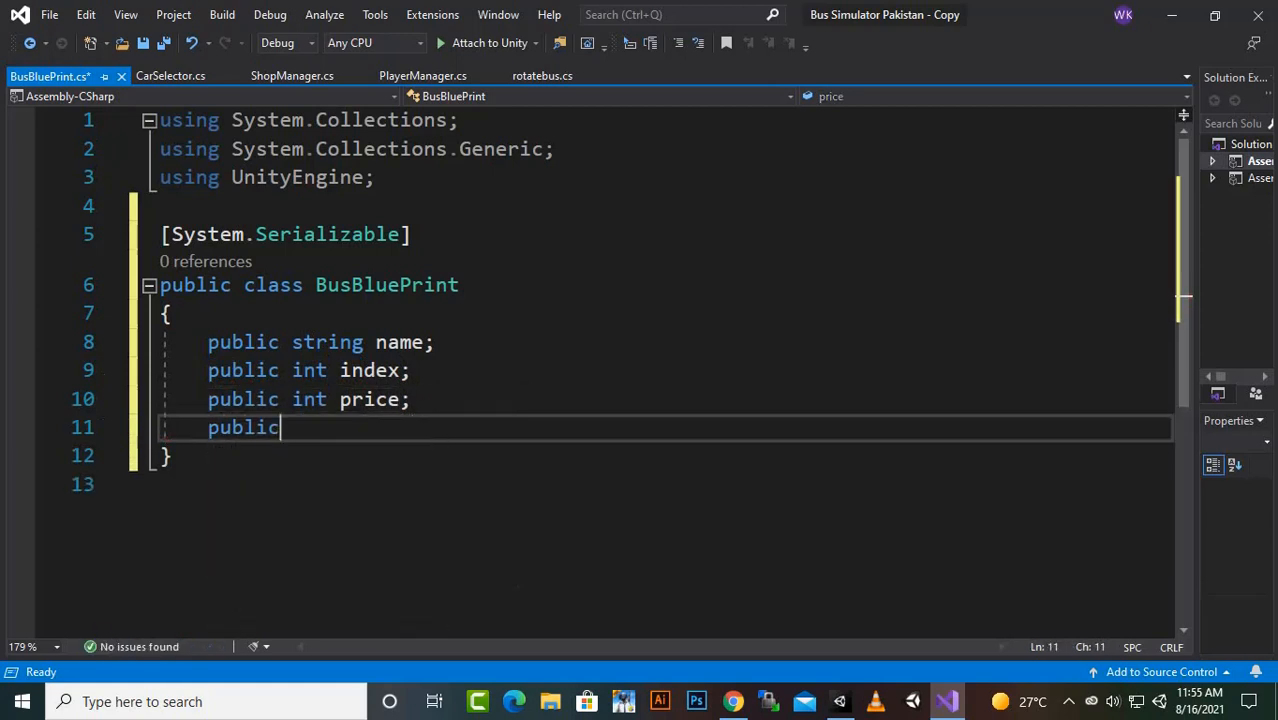
text(bool is)
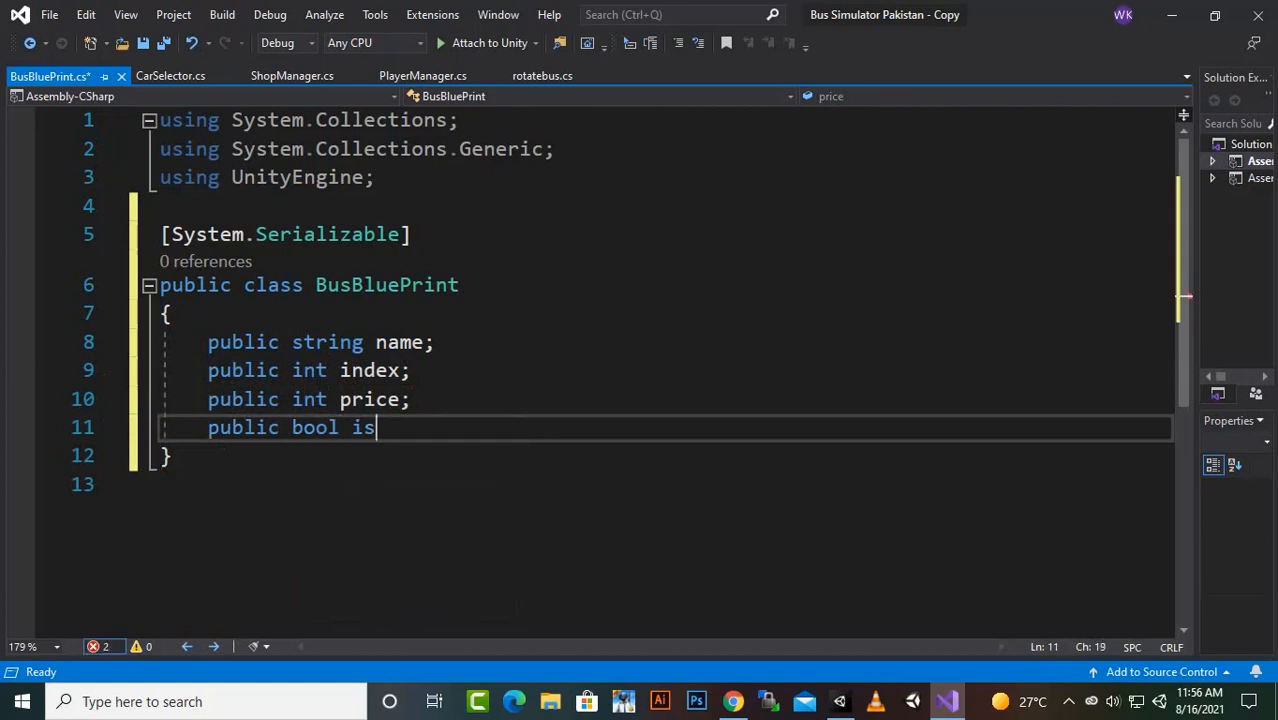
text(Unl)
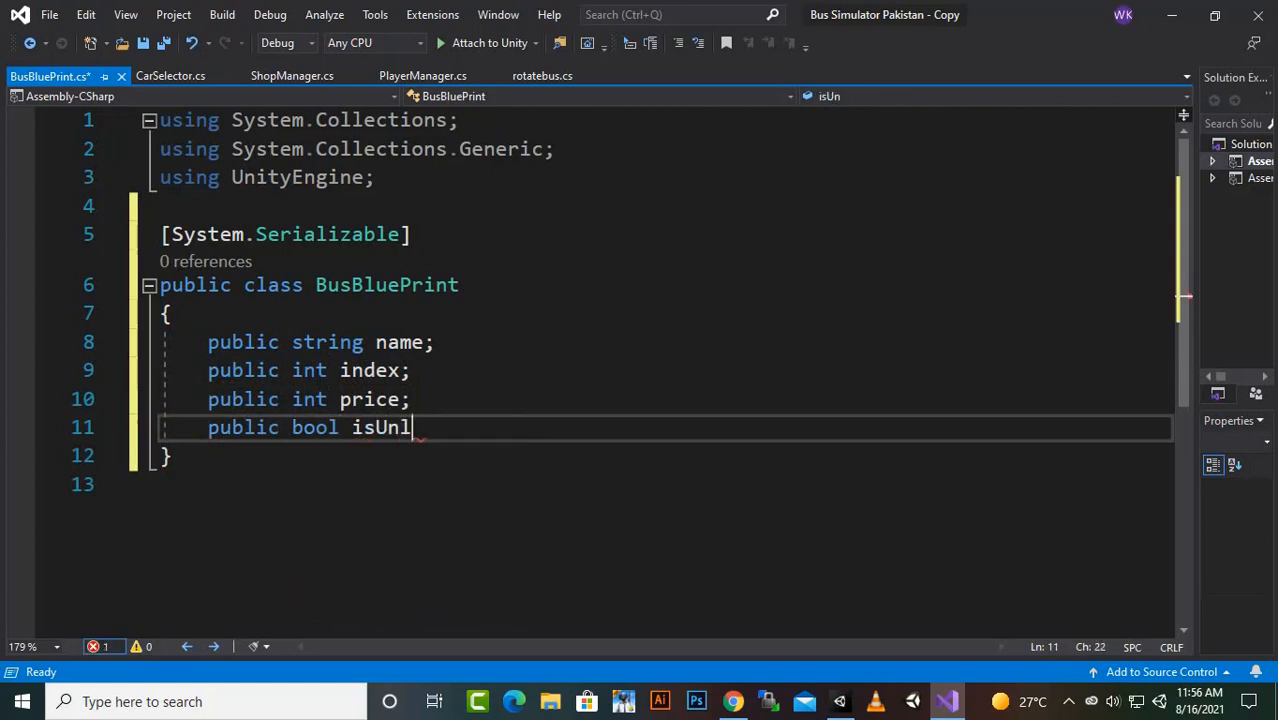
text(ocked;)
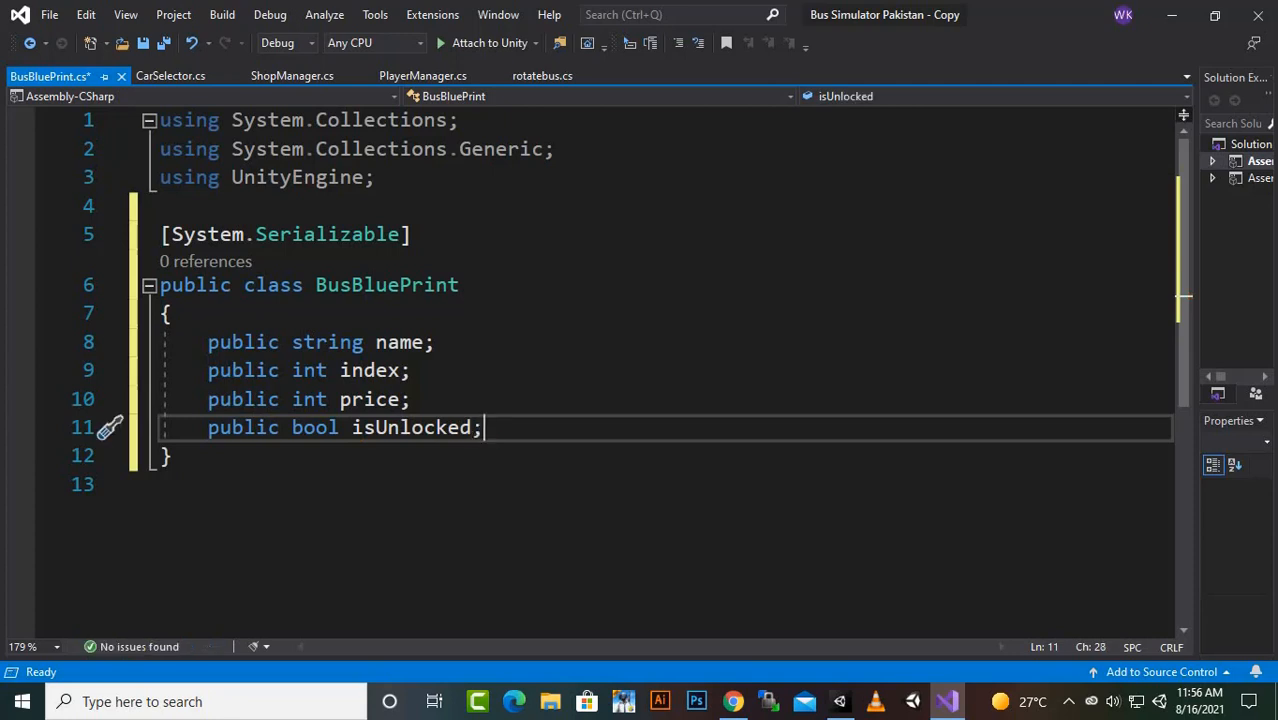
key(ctrl+s)
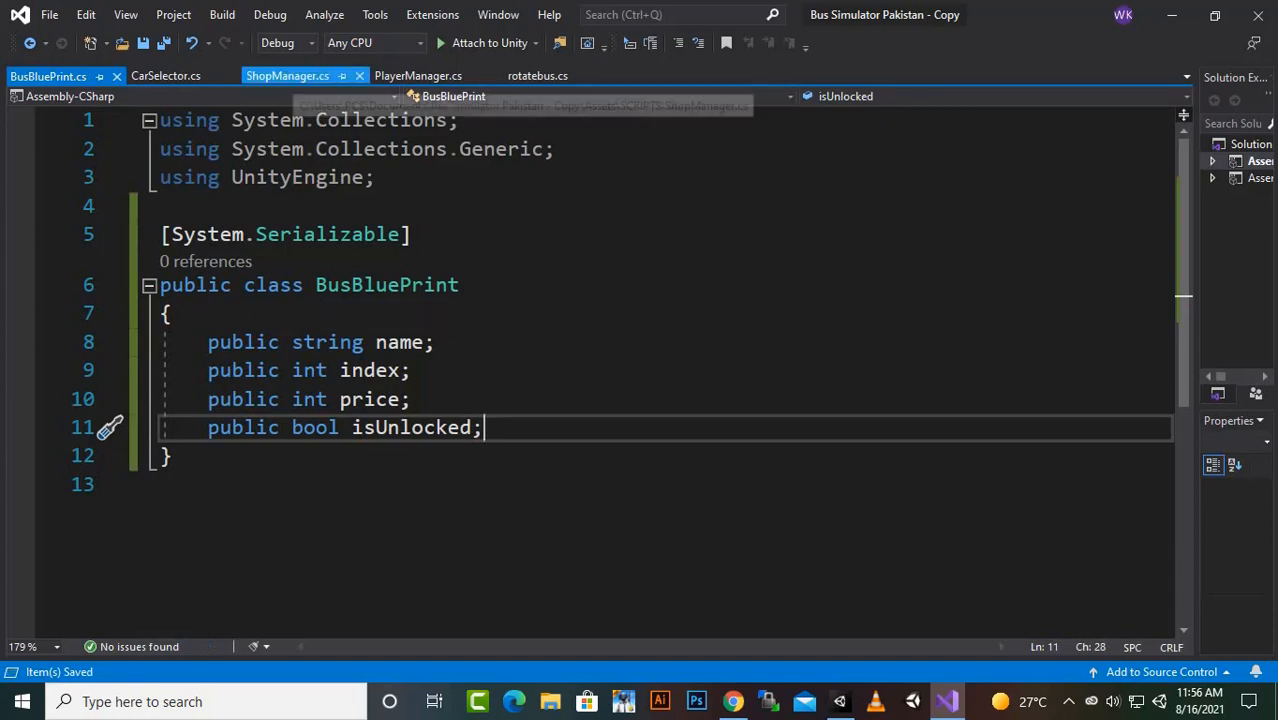
- In ShopManager.cs, declare public BusBluePrint[] buses; below the busModels field and save the script
click(288, 76)
scroll(655, 345, up, 9)
scroll(655, 347, up, 7)
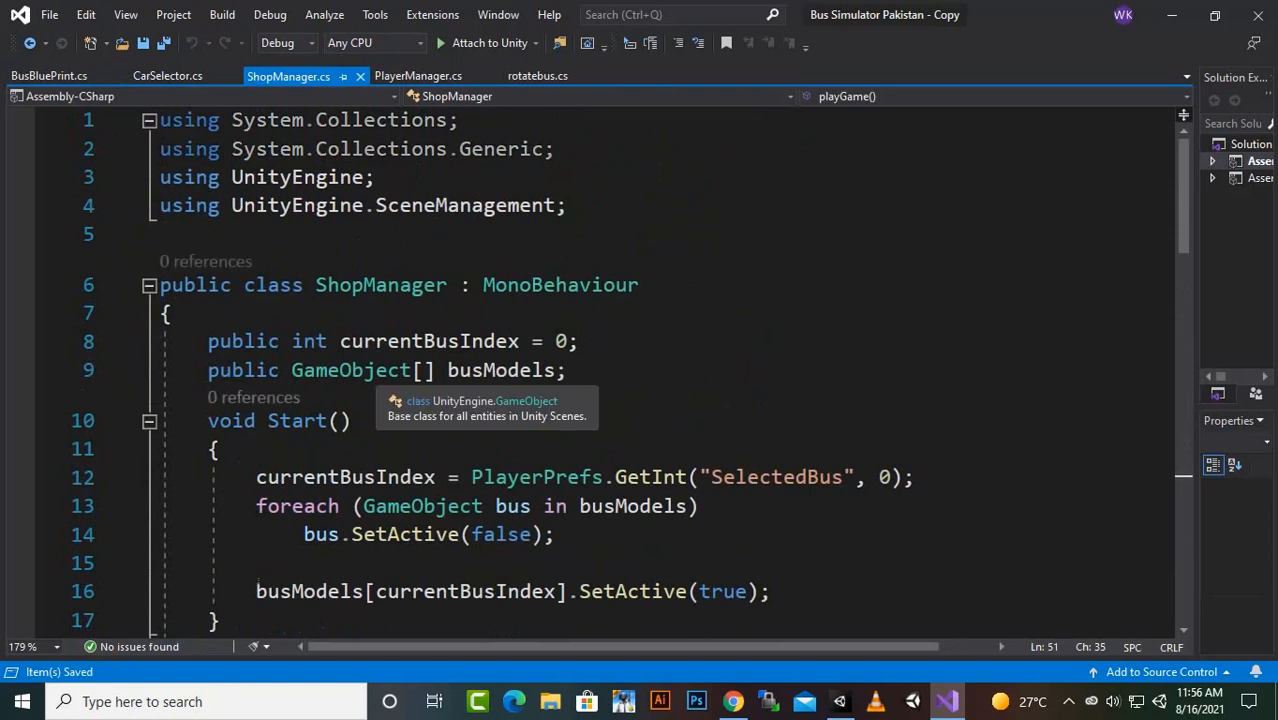
click(350, 370)
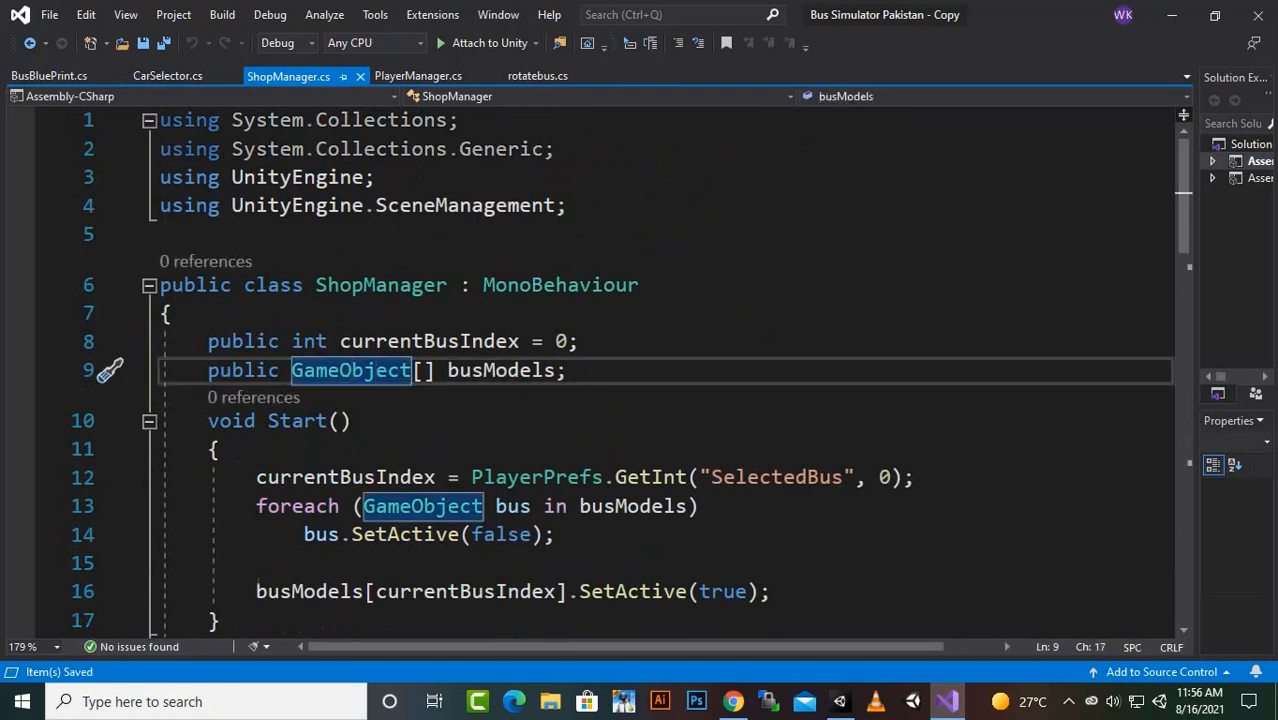
click(569, 371)
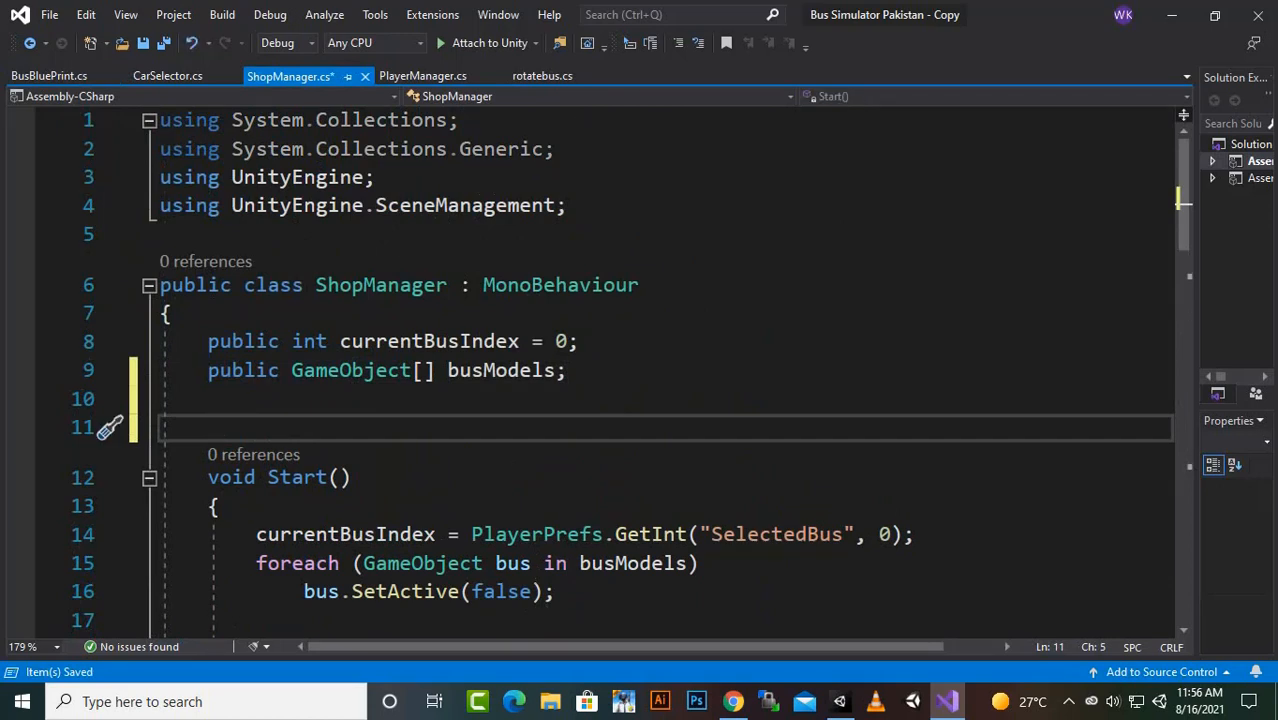
text(public )
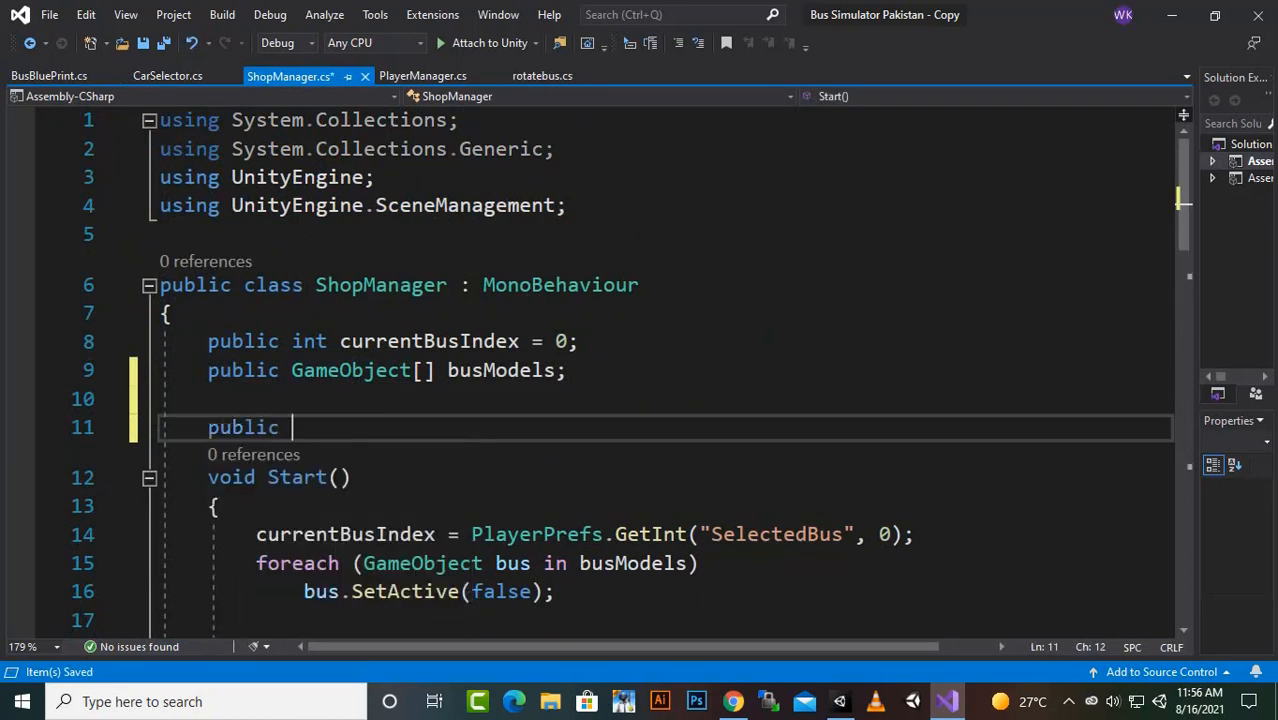
text(BusBluePrint)
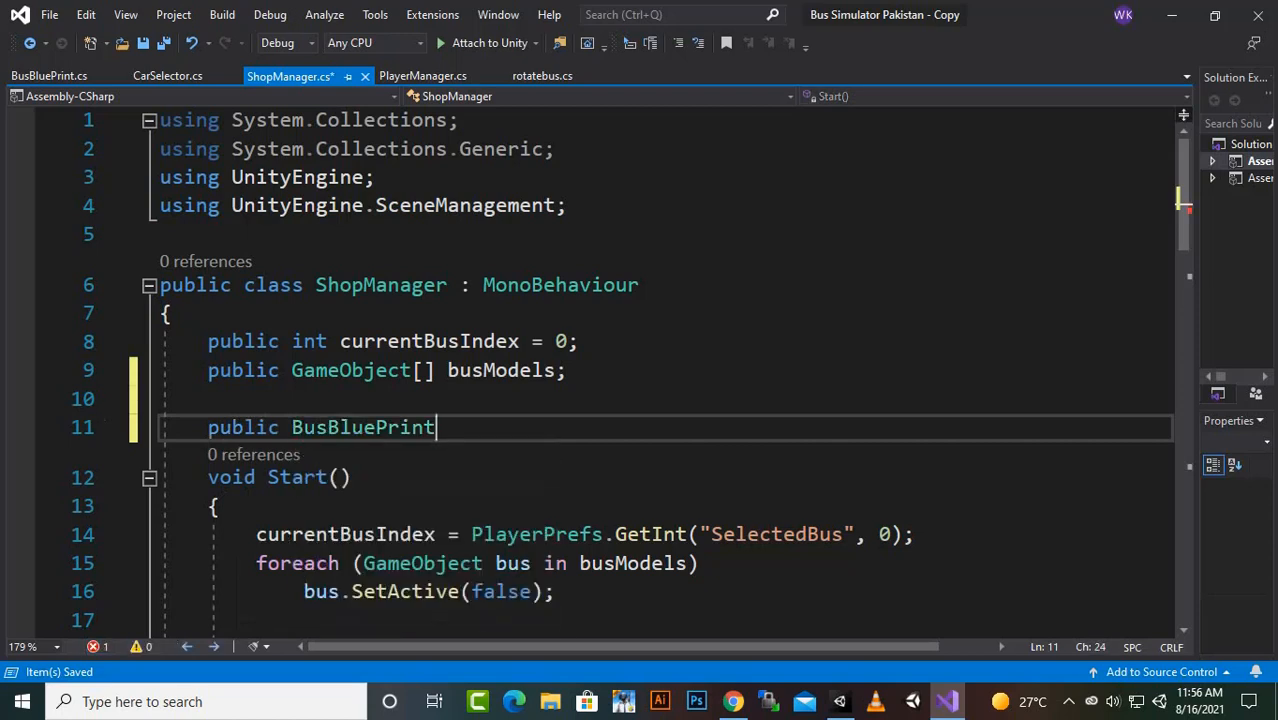
text([] buse)
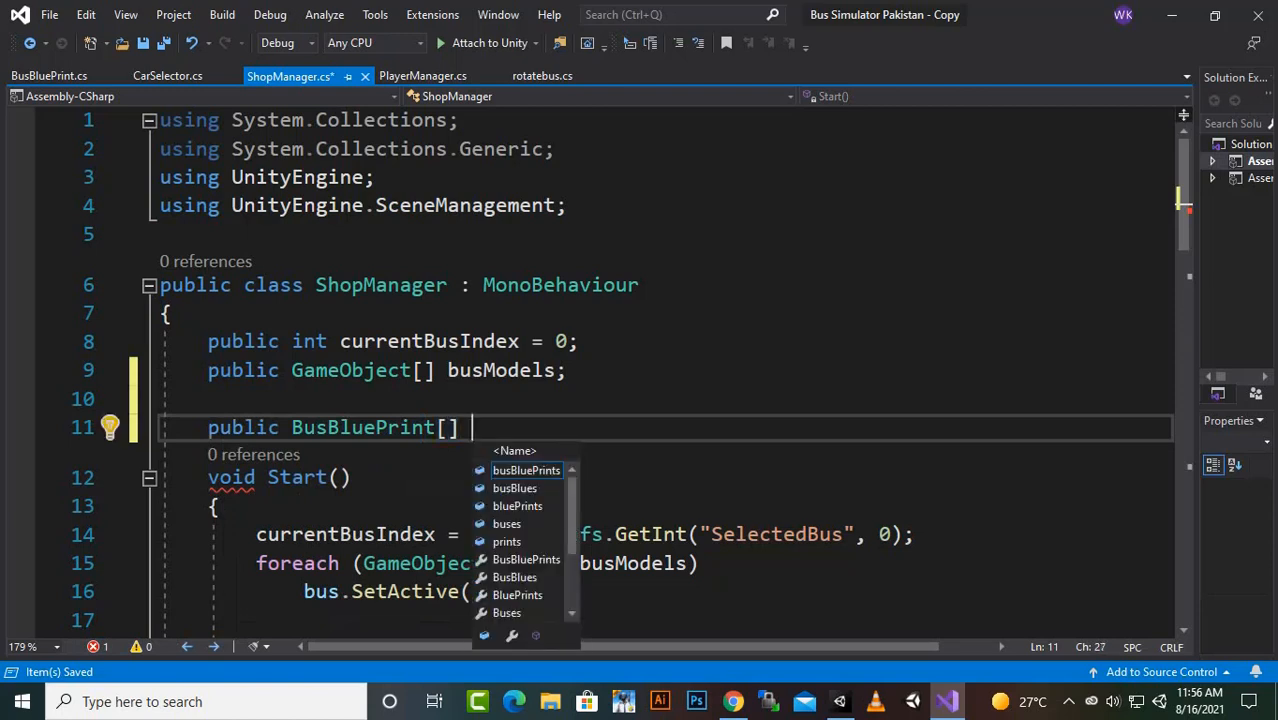
text(s;)
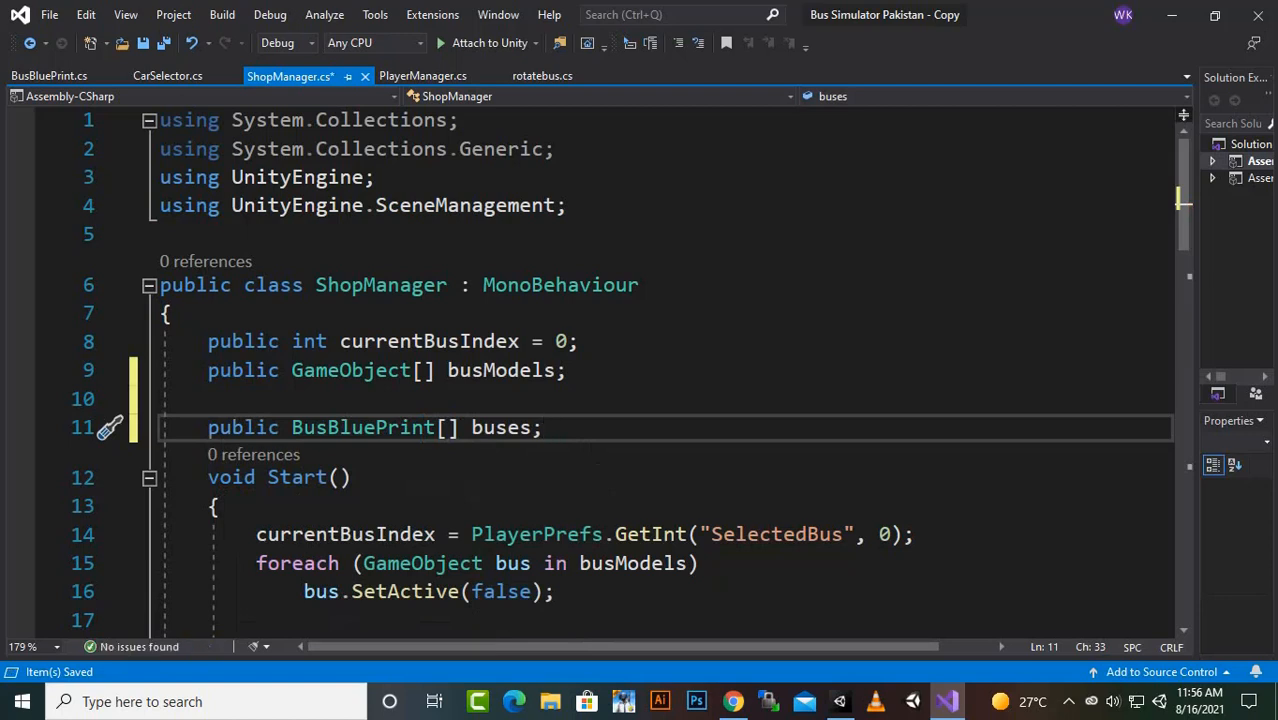
key(ctrl+s)
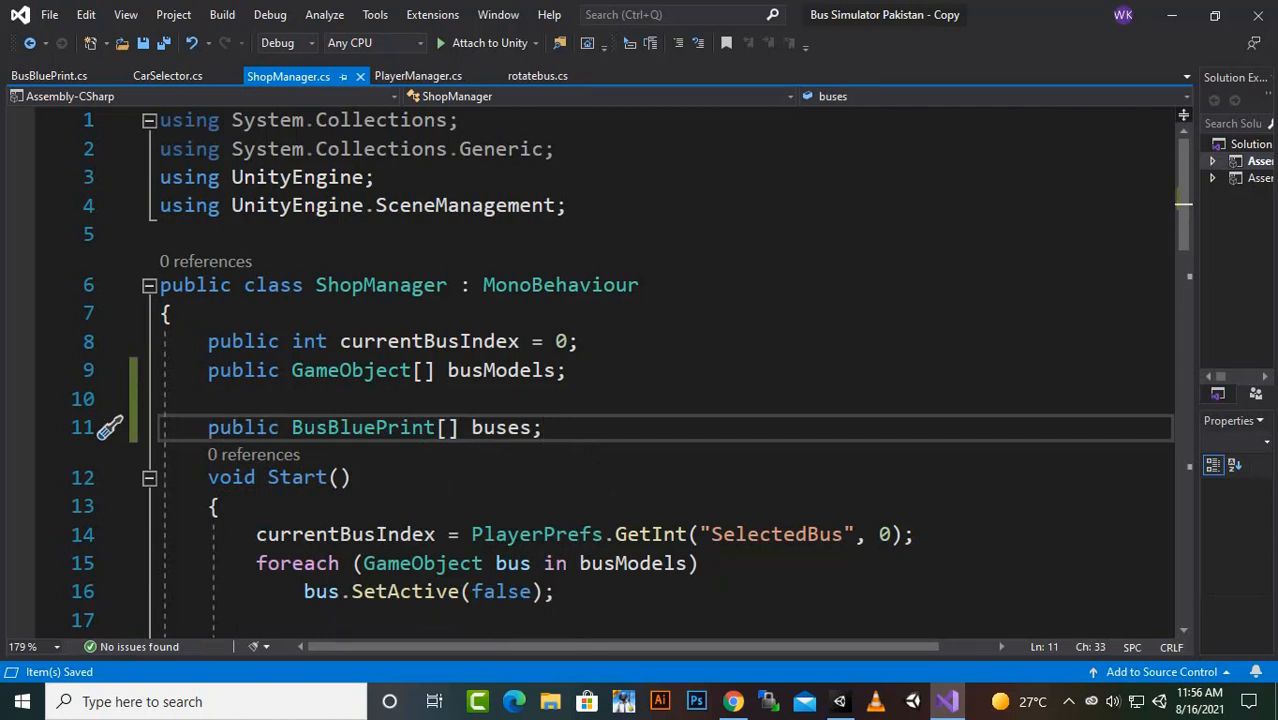
- Switch to Unity and set the size of the Buses array in BusHolder's Shop Manager component to 4
click(839, 701)
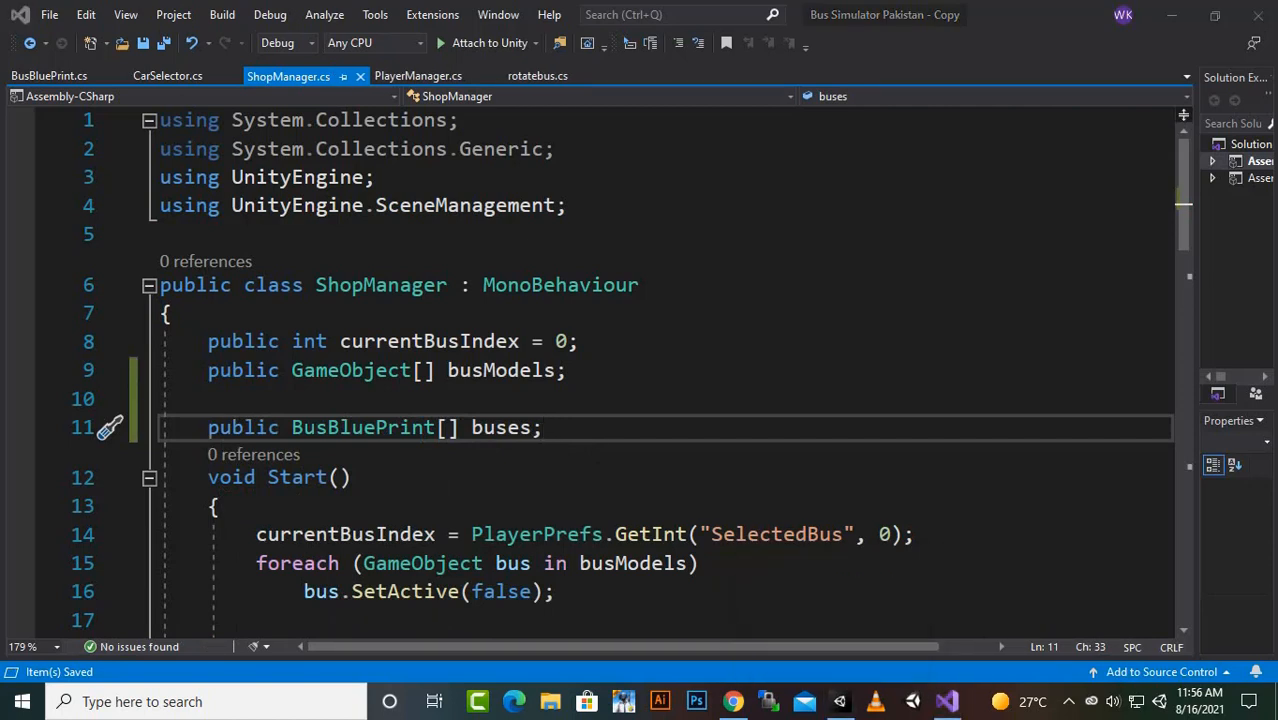
click(1171, 15)
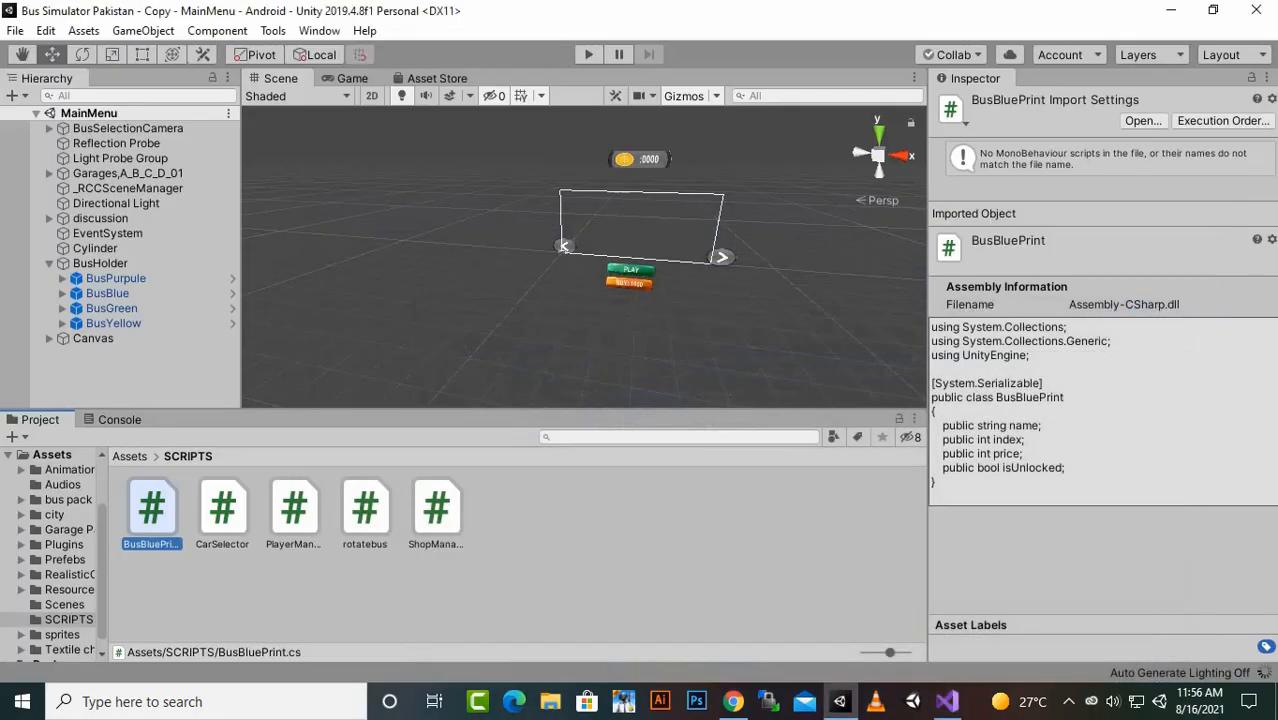
click(100, 263)
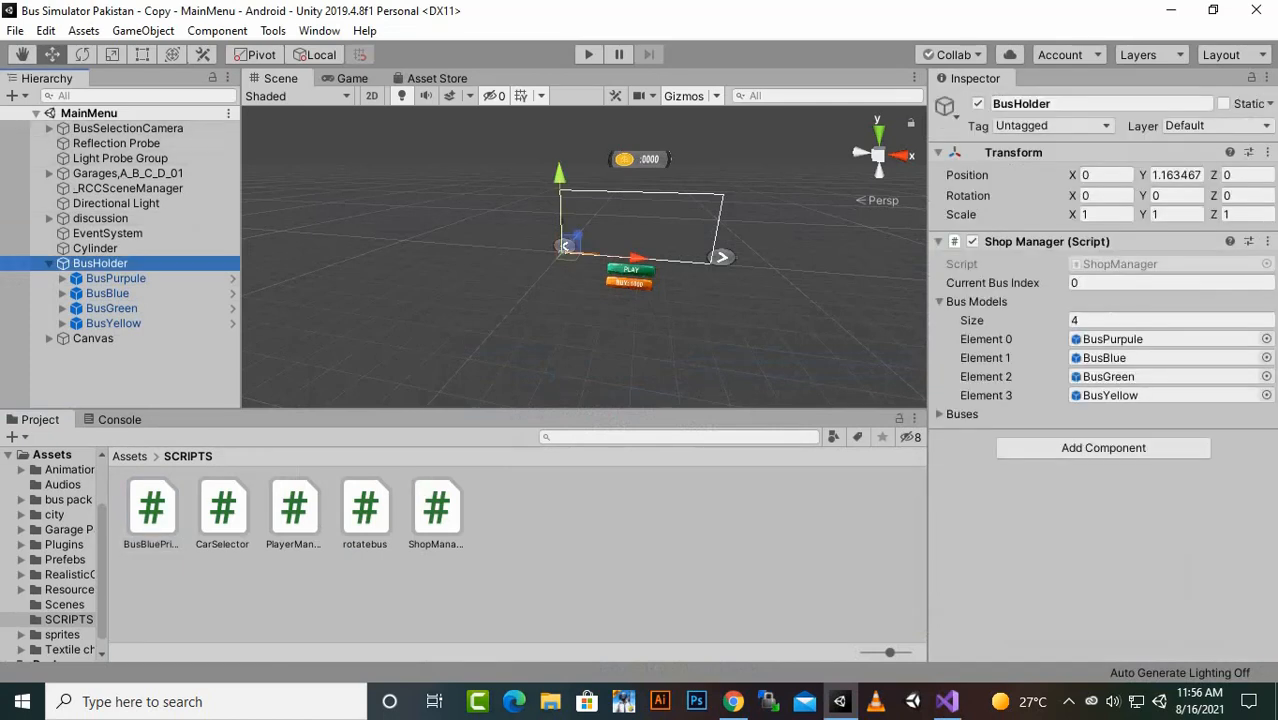
click(940, 414)
click(1170, 433)
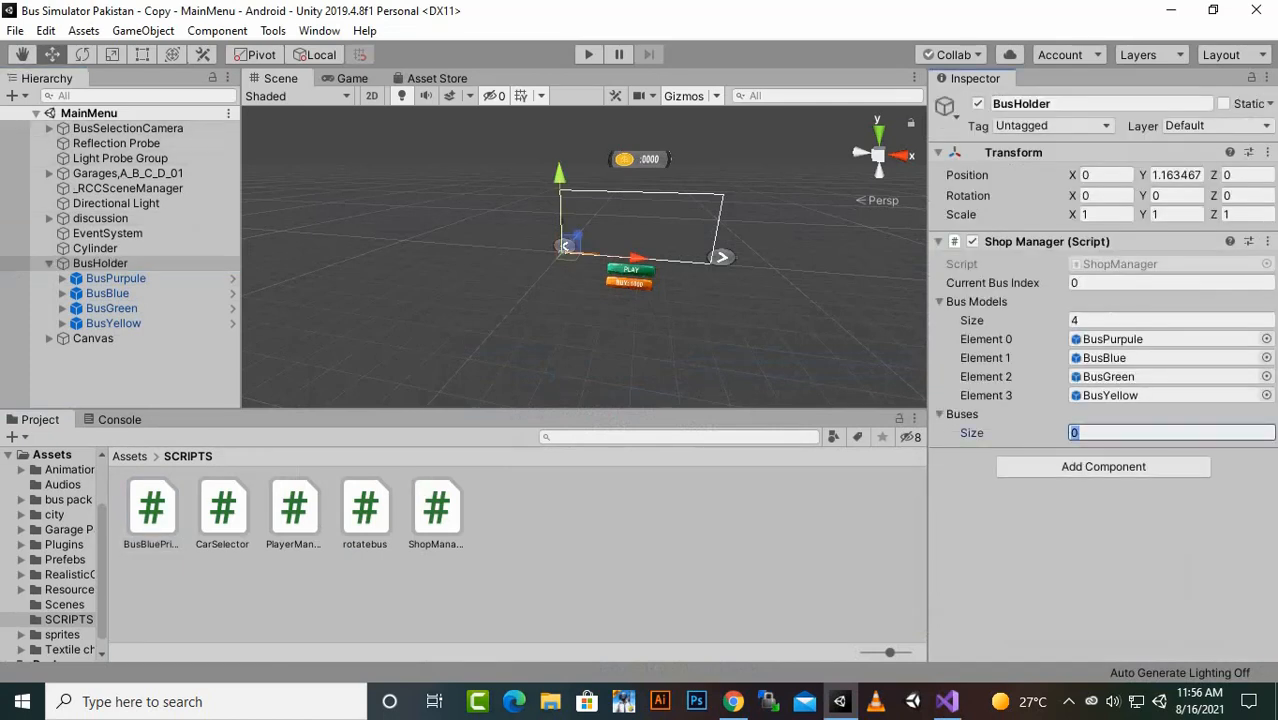
text(4)
key(Return)
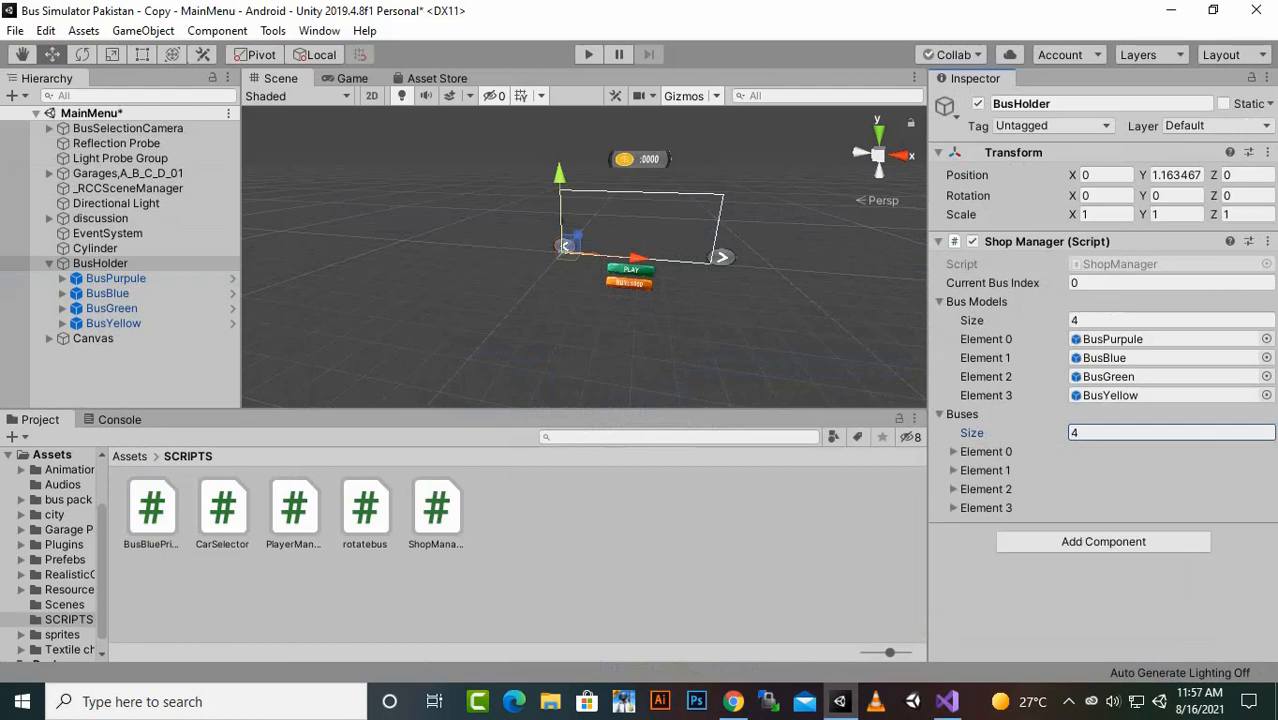
- Name Element 0 of the Buses array Purpule, leaving its index and price at 0
click(953, 452)
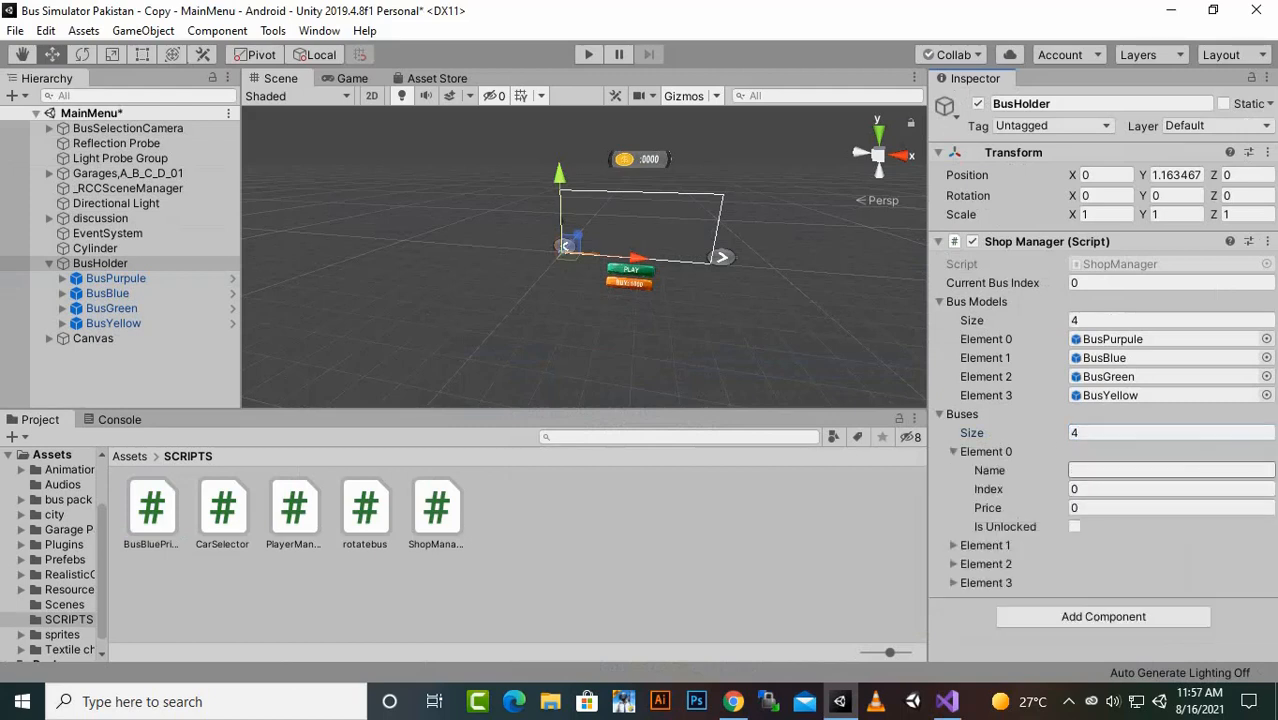
click(1170, 470)
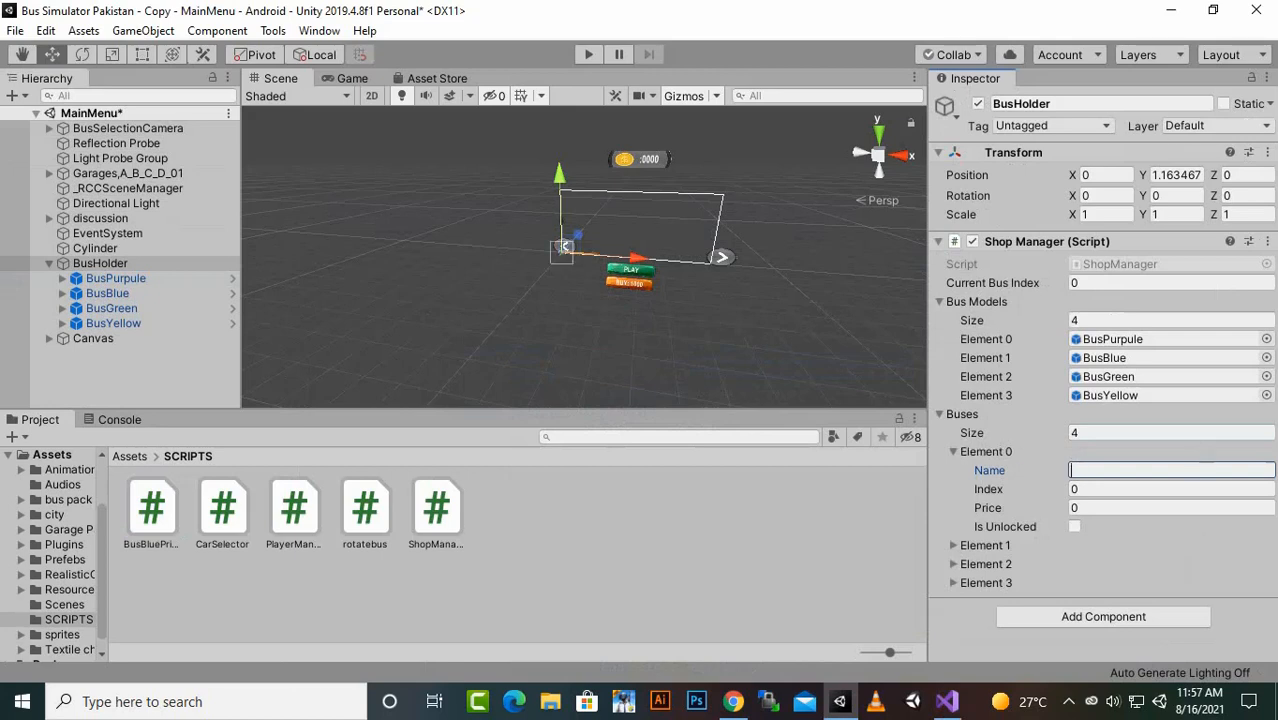
text(Purpule)
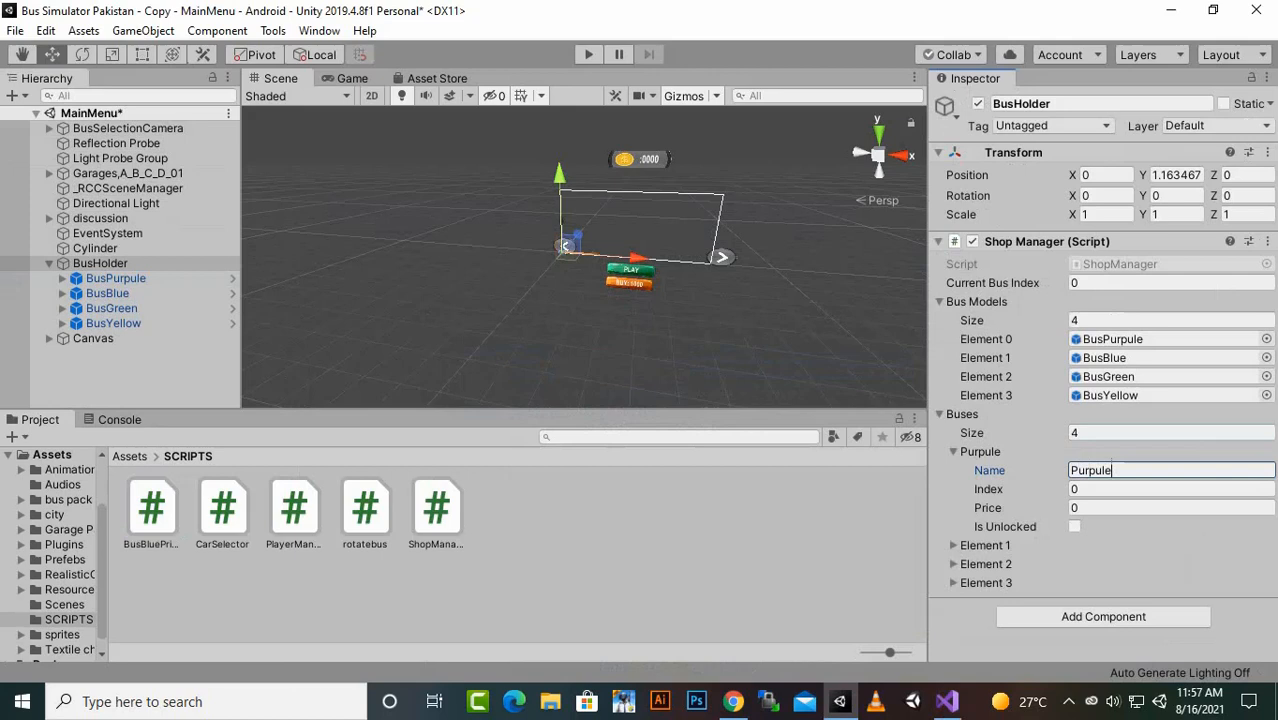
key(Tab)
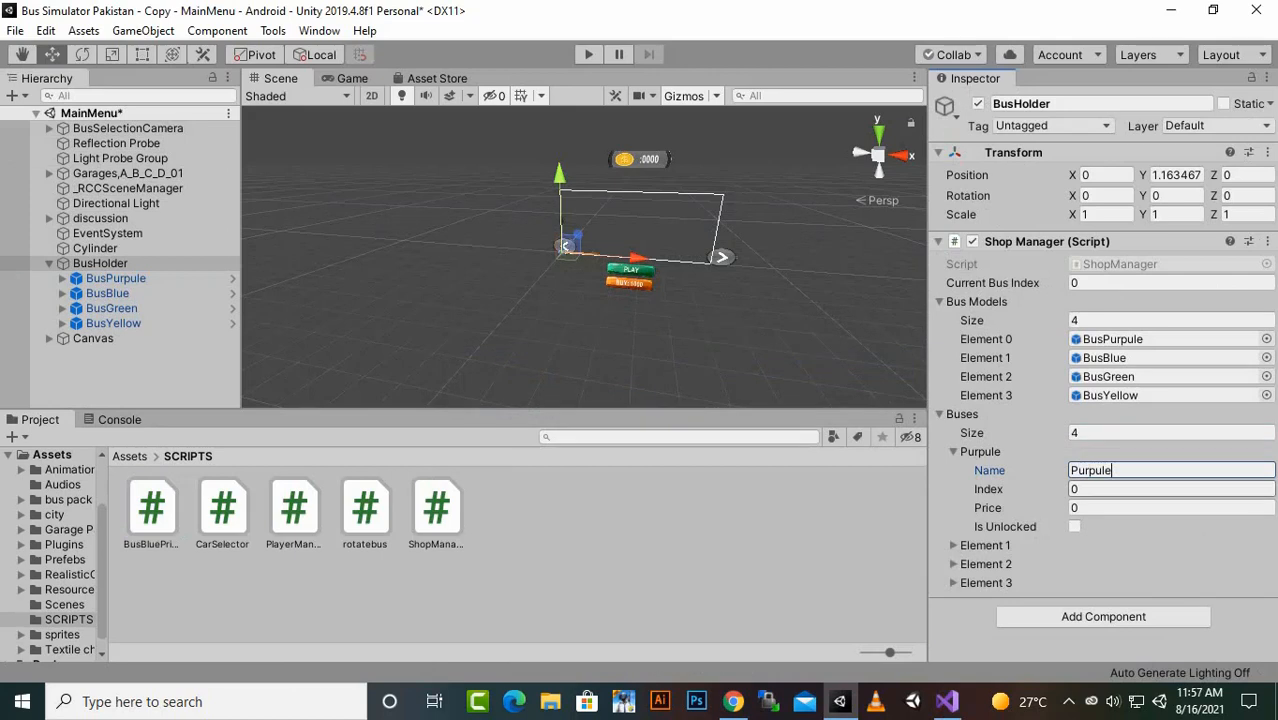
key(Tab)
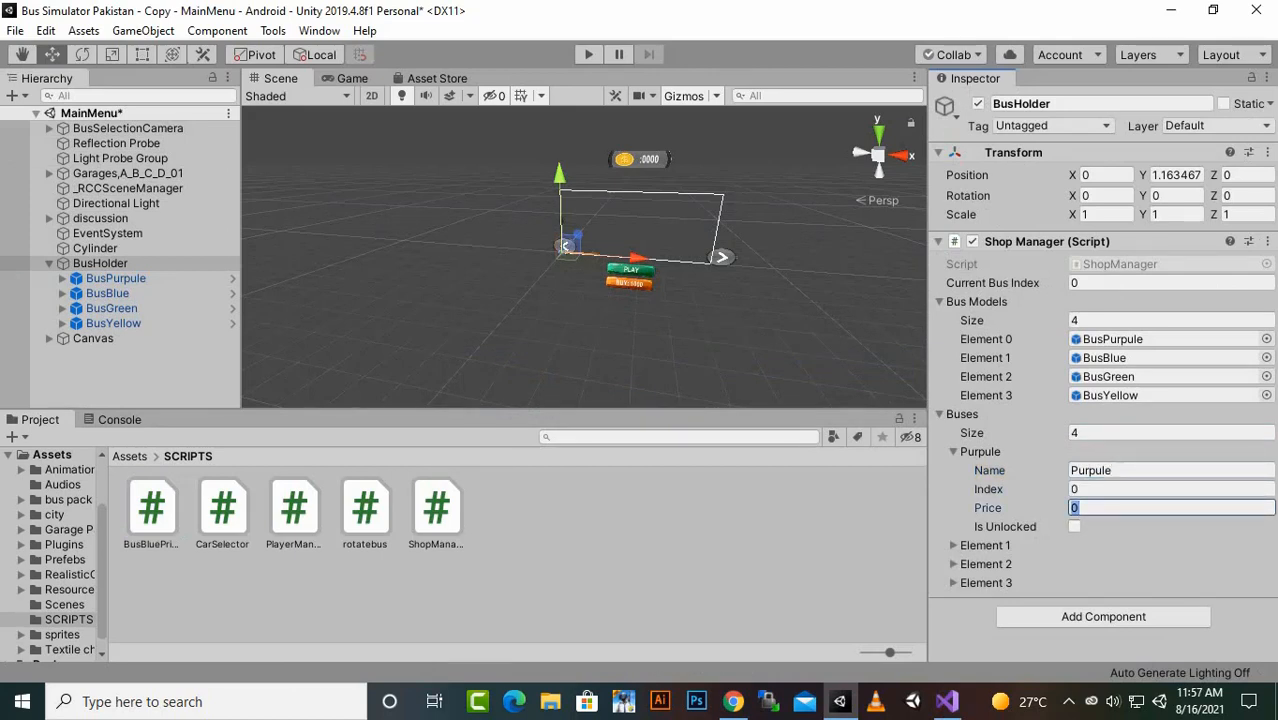
- Fill in Element 1 of the Buses array with the name Blue, index 1 and price 1000
click(954, 546)
scroll(1100, 511, down, 2)
click(1120, 511)
text(Blue)
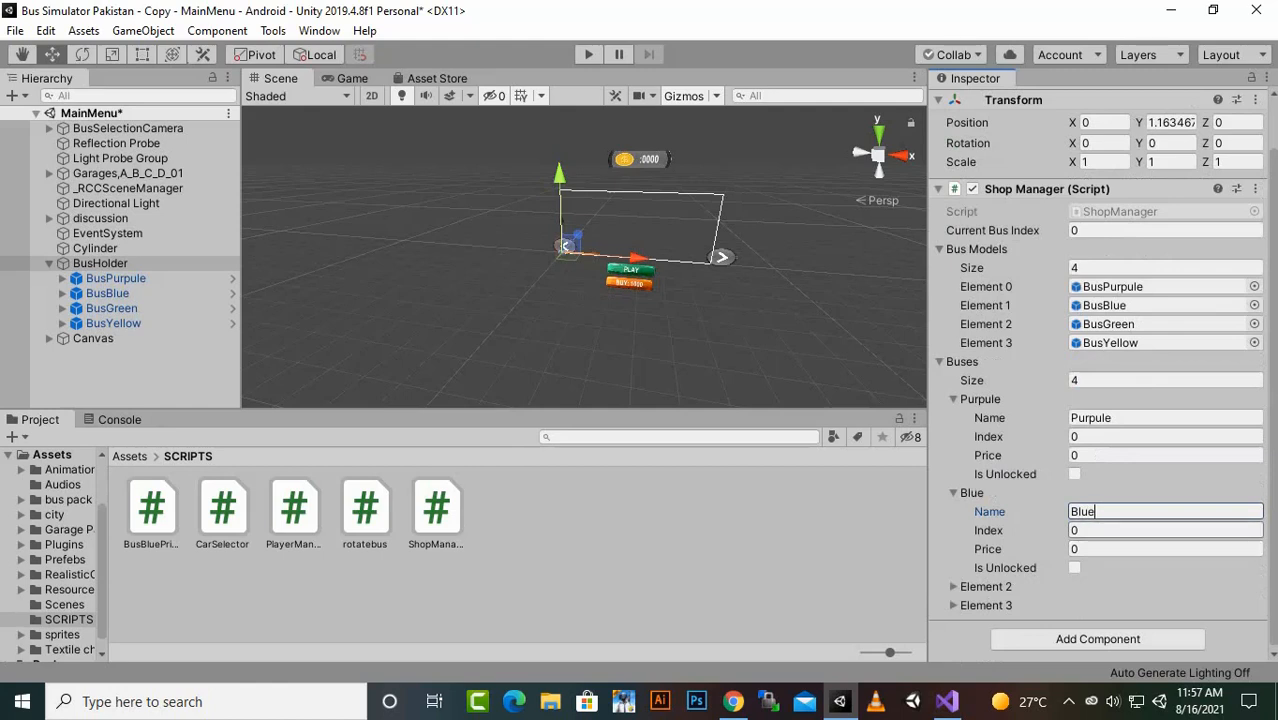
key(Tab)
text(1)
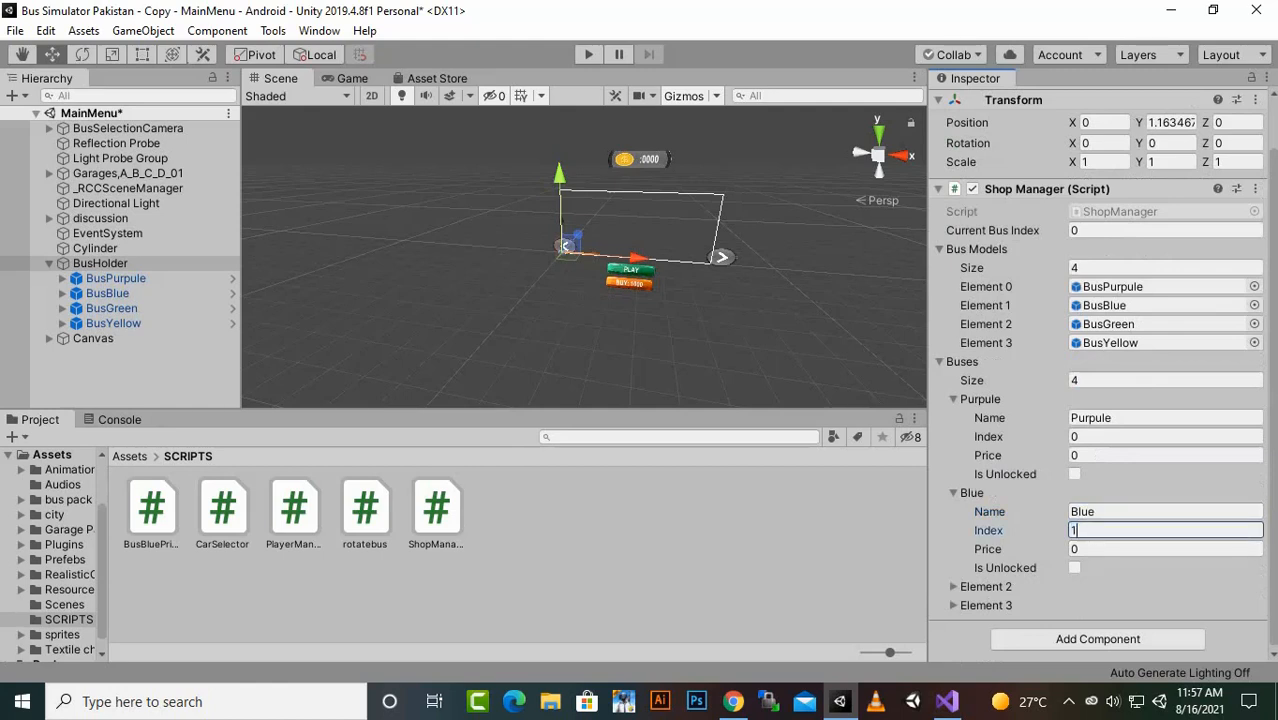
key(Tab)
text(1000)
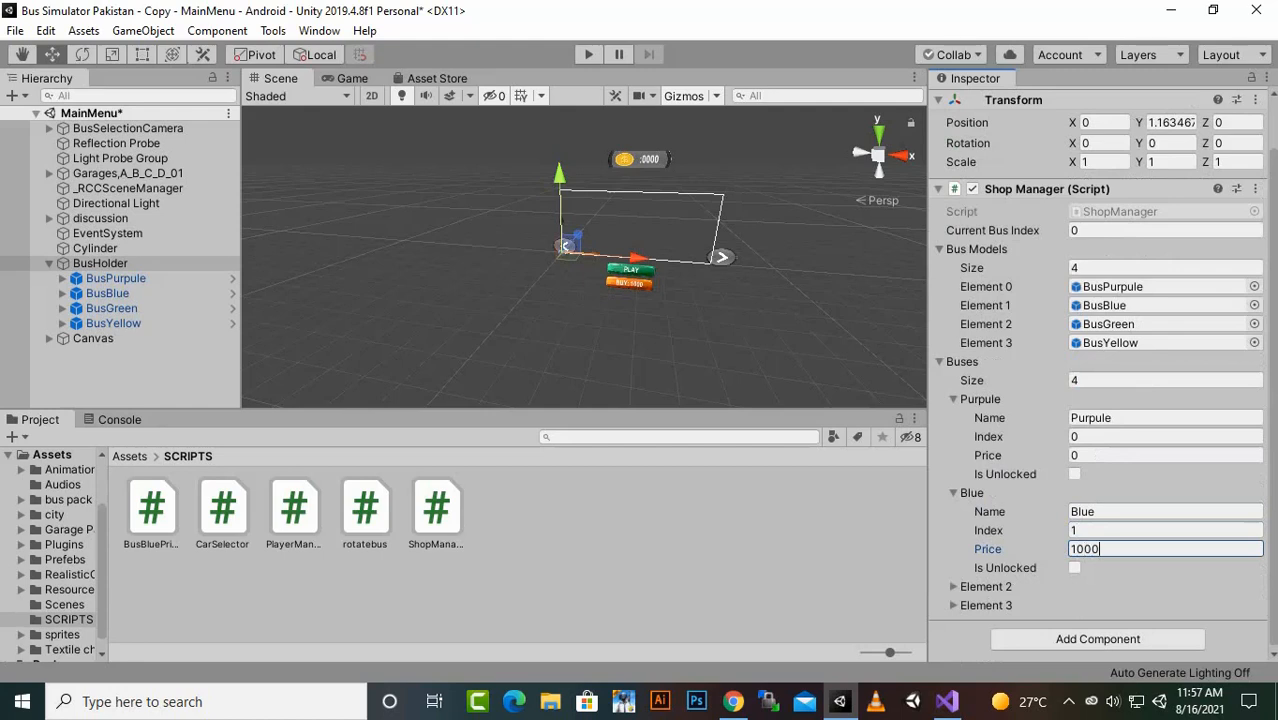
- Fill in Element 2 of the Buses array with the name Green, index 2 and price 2000
click(954, 587)
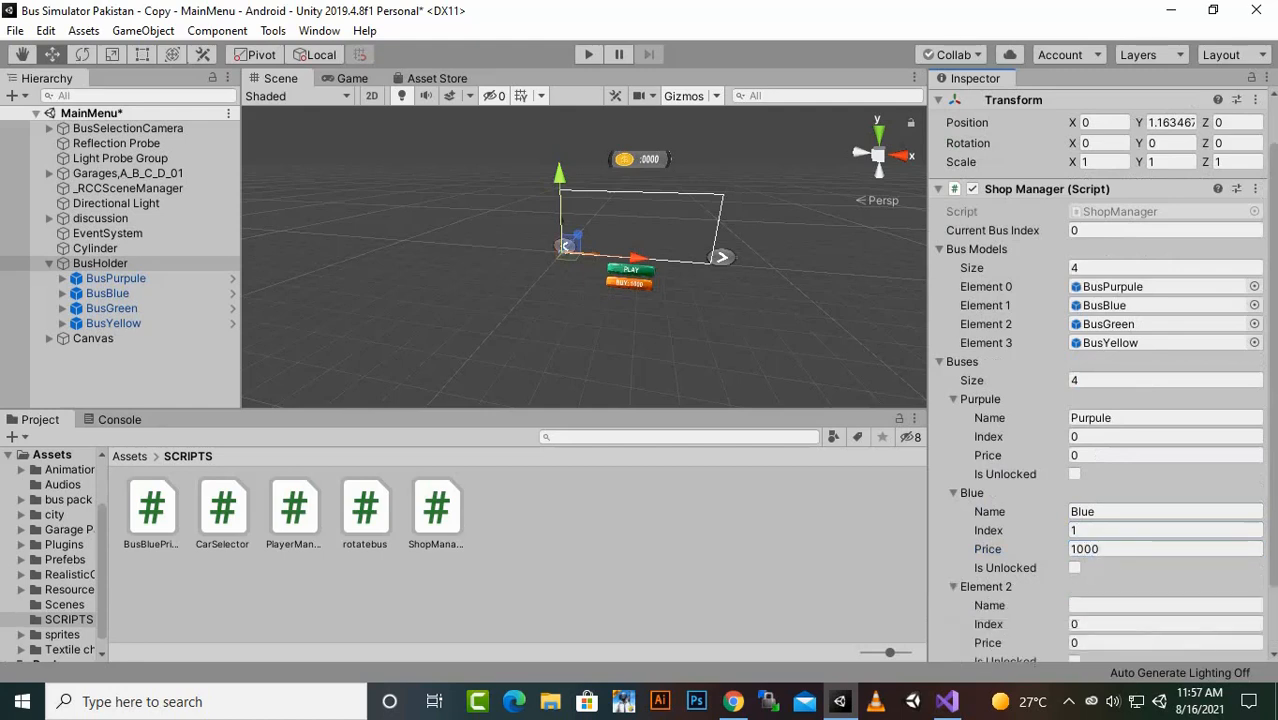
scroll(1000, 587, down, 2)
click(1150, 531)
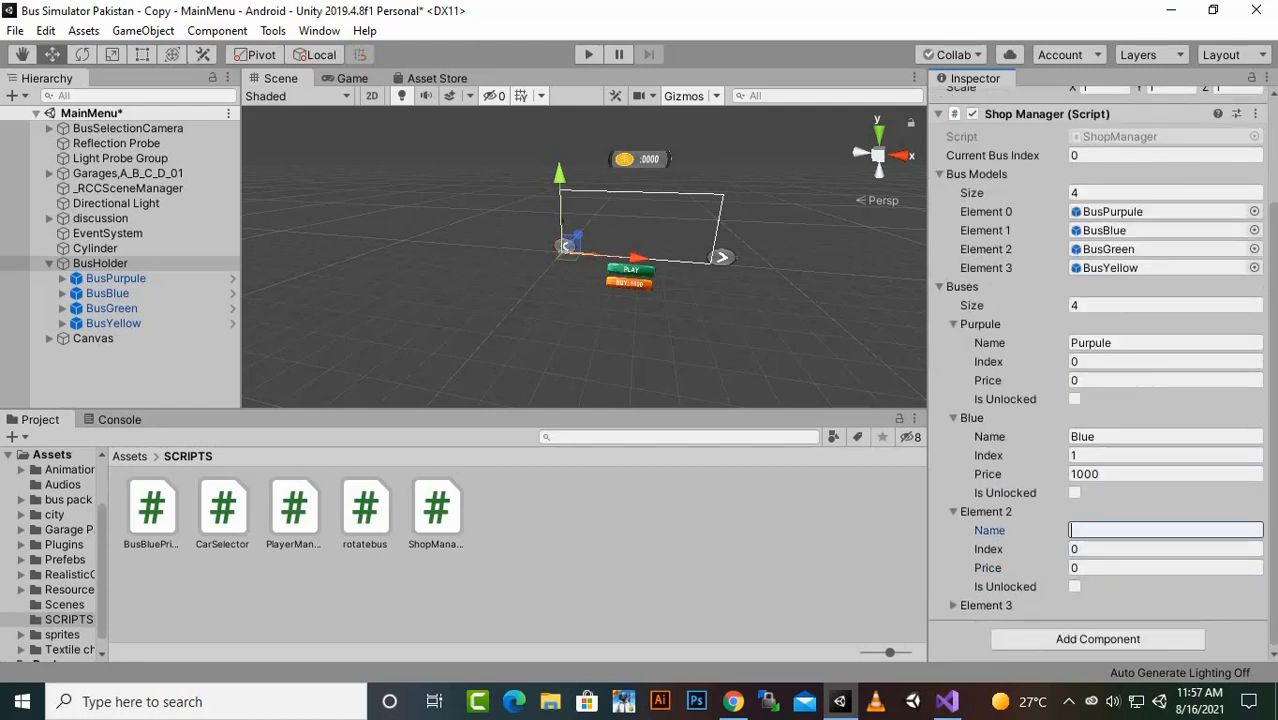
text(Green)
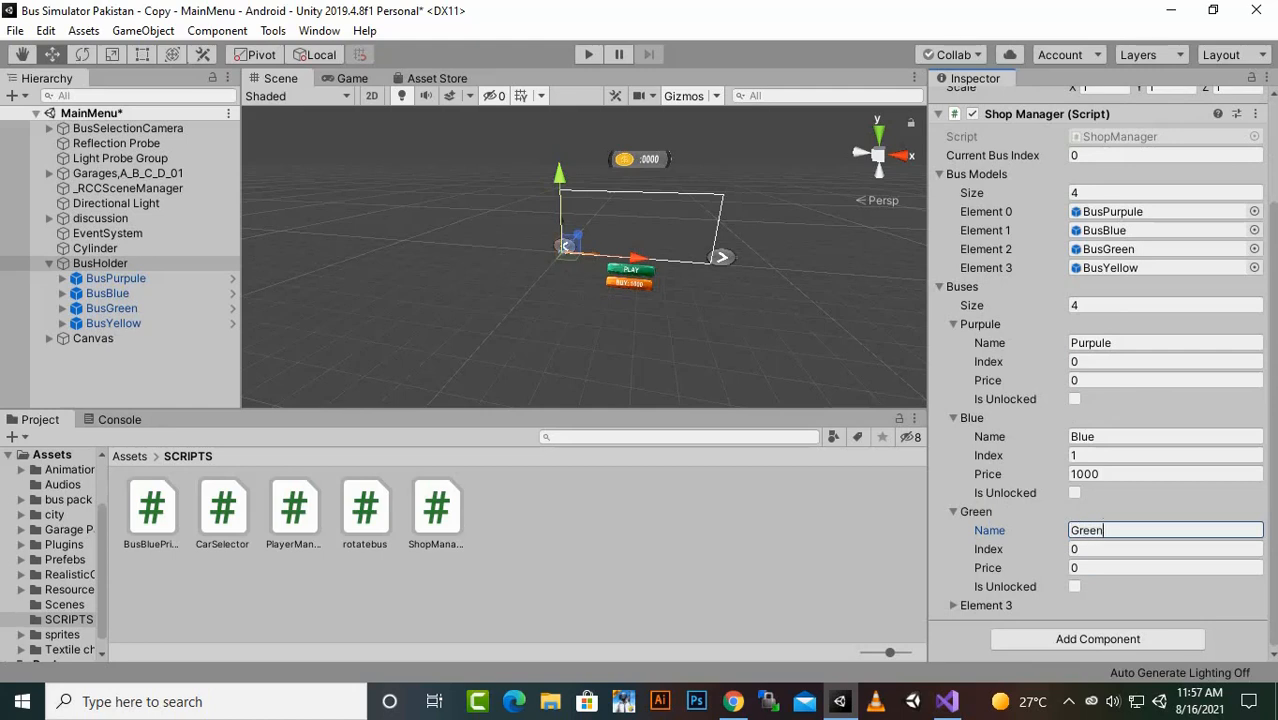
click(1120, 549)
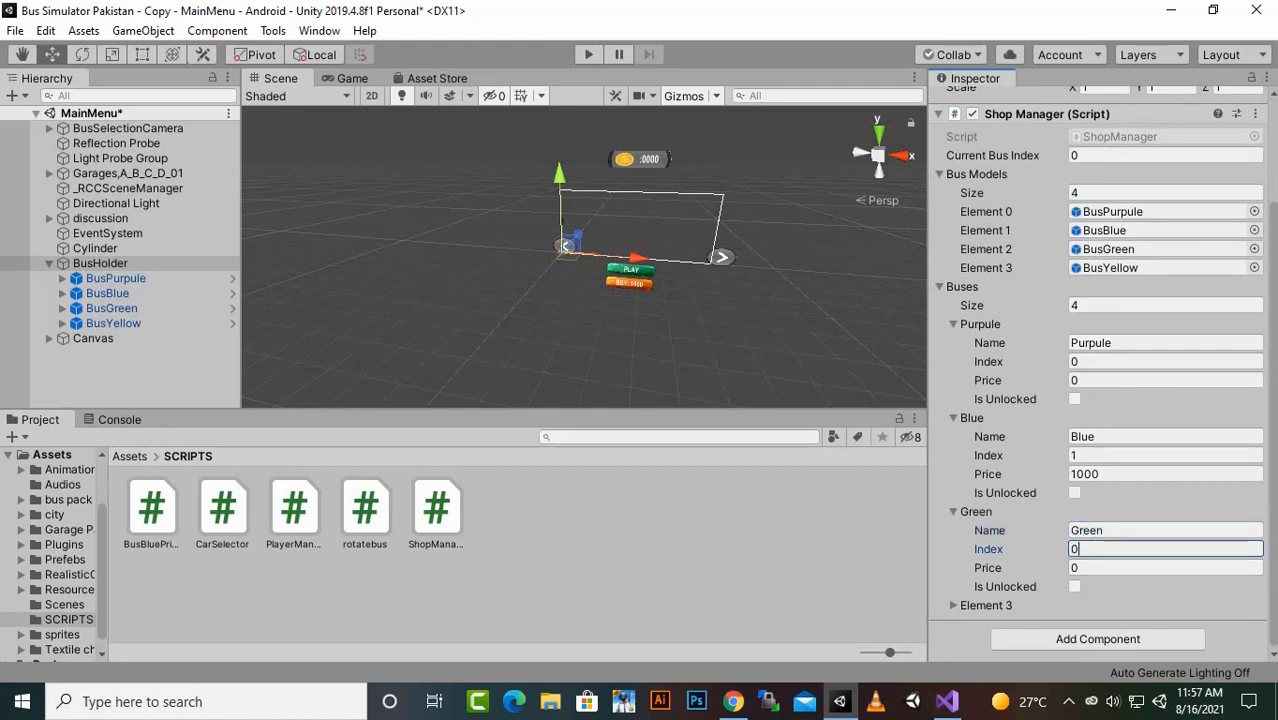
key(BackSpace)
text(2)
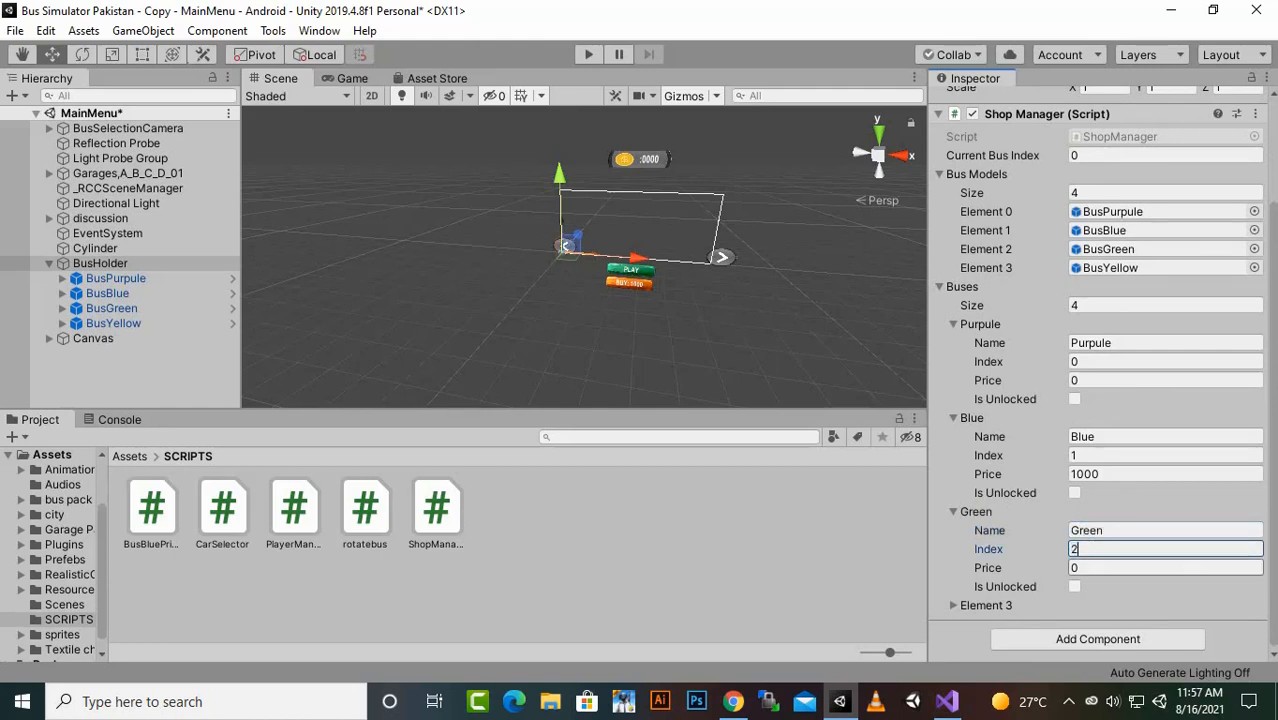
key(Tab)
text(2000)
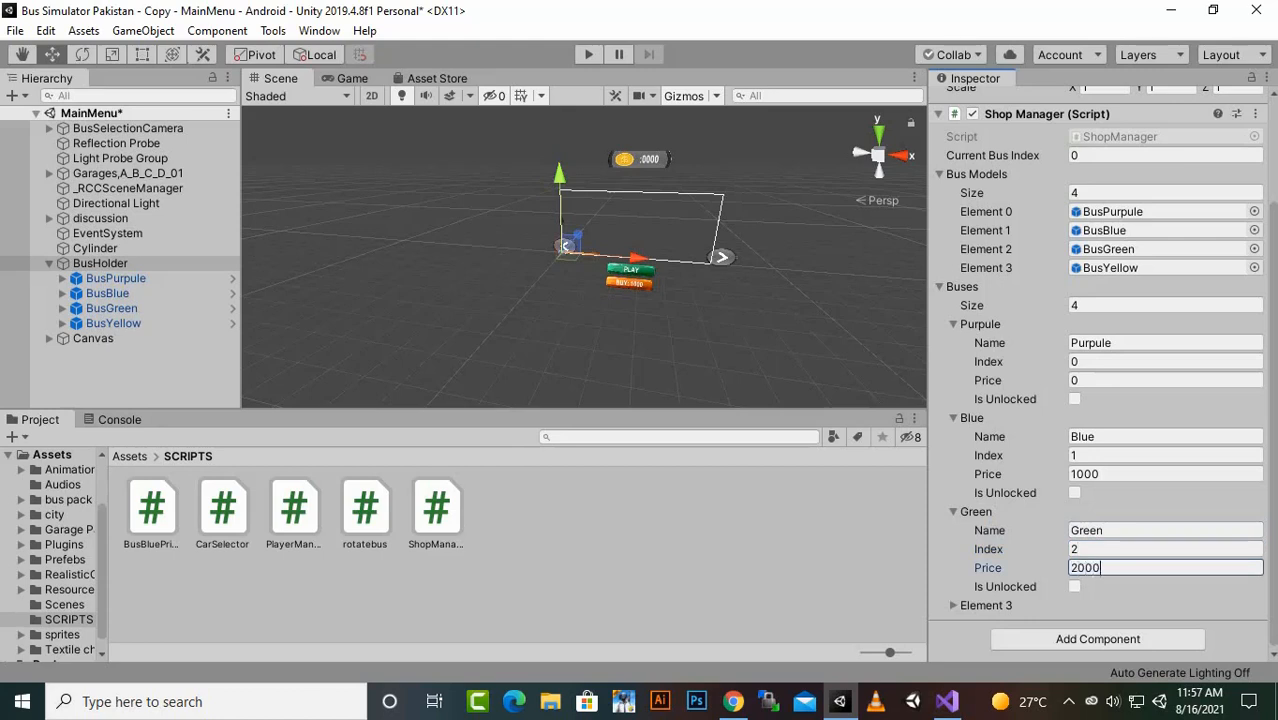
- Fill in Element 3 of the Buses array with the name Yellow, index 3 and price 3000, and save the scene
click(954, 605)
scroll(954, 605, down, 3)
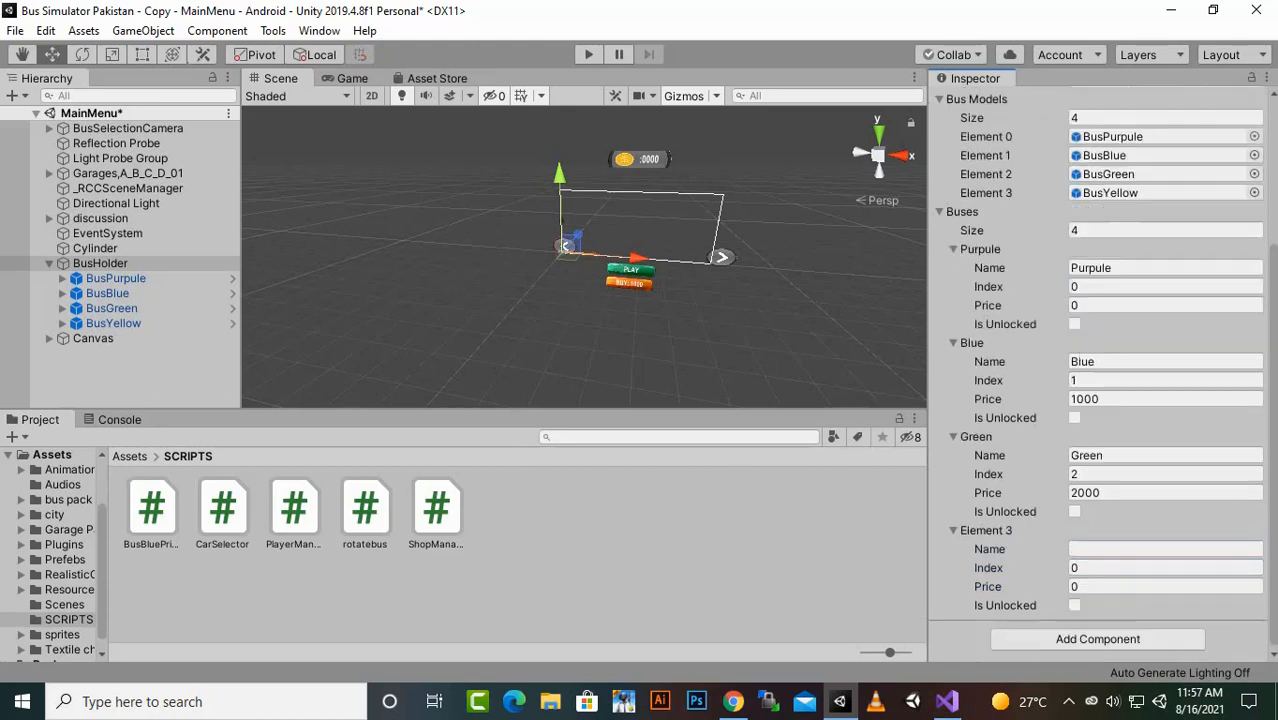
click(1144, 549)
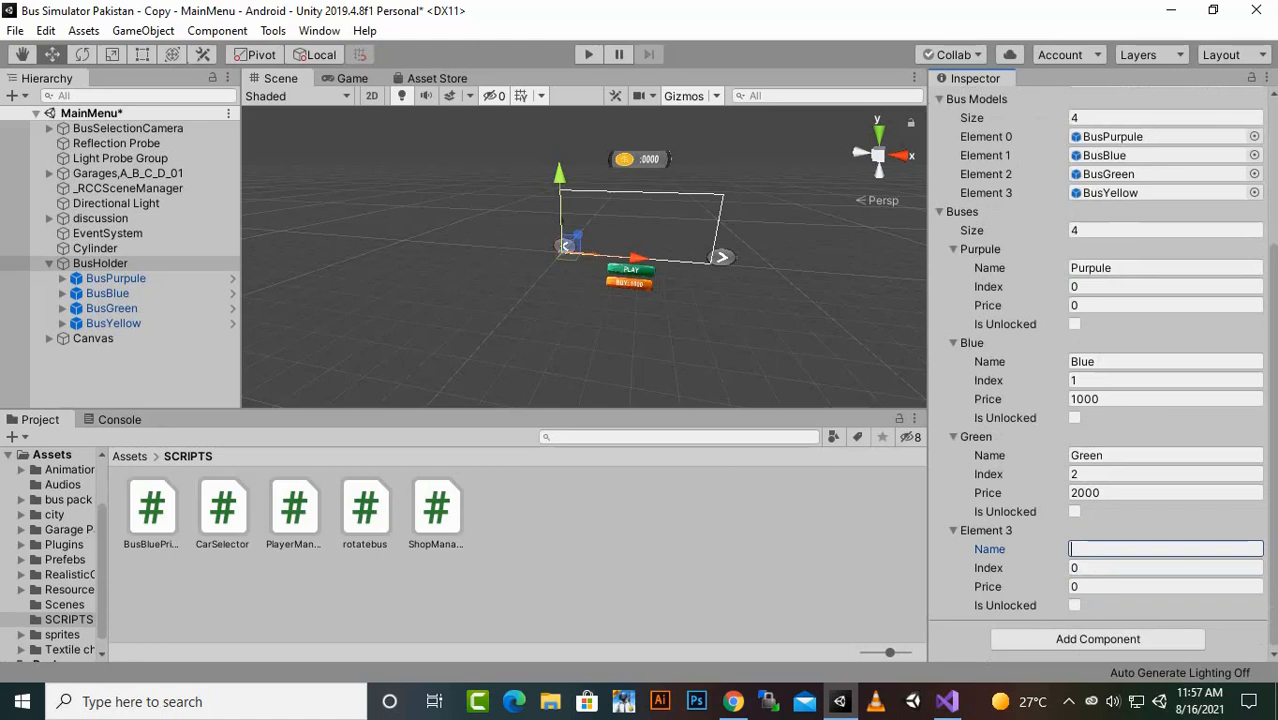
text(Yellow)
click(1144, 568)
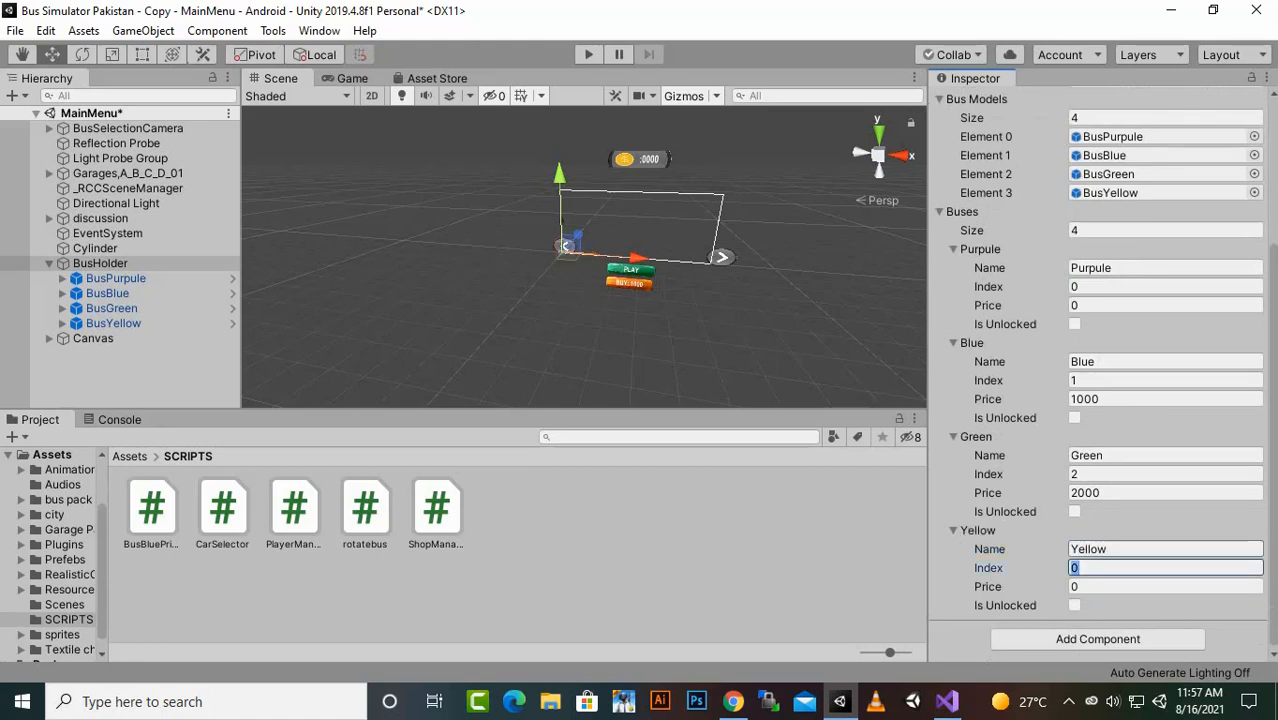
text(3)
click(1144, 587)
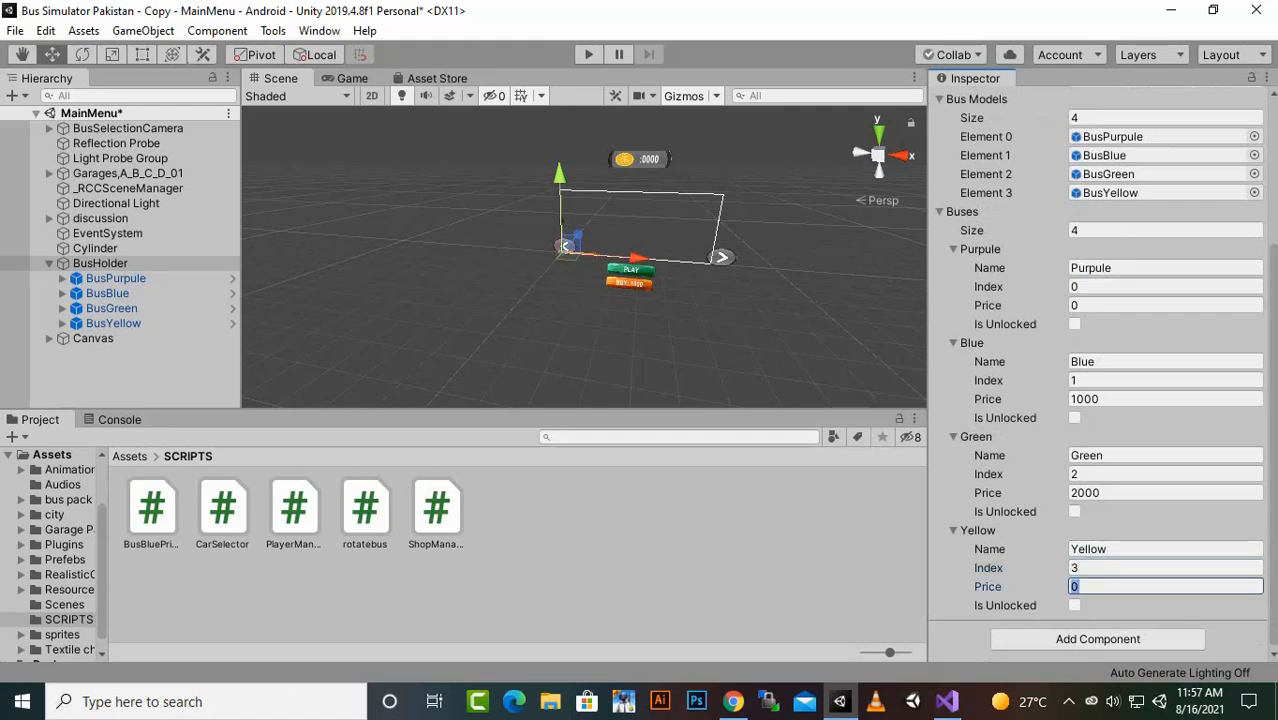
text(3000)
key(ctrl+s)
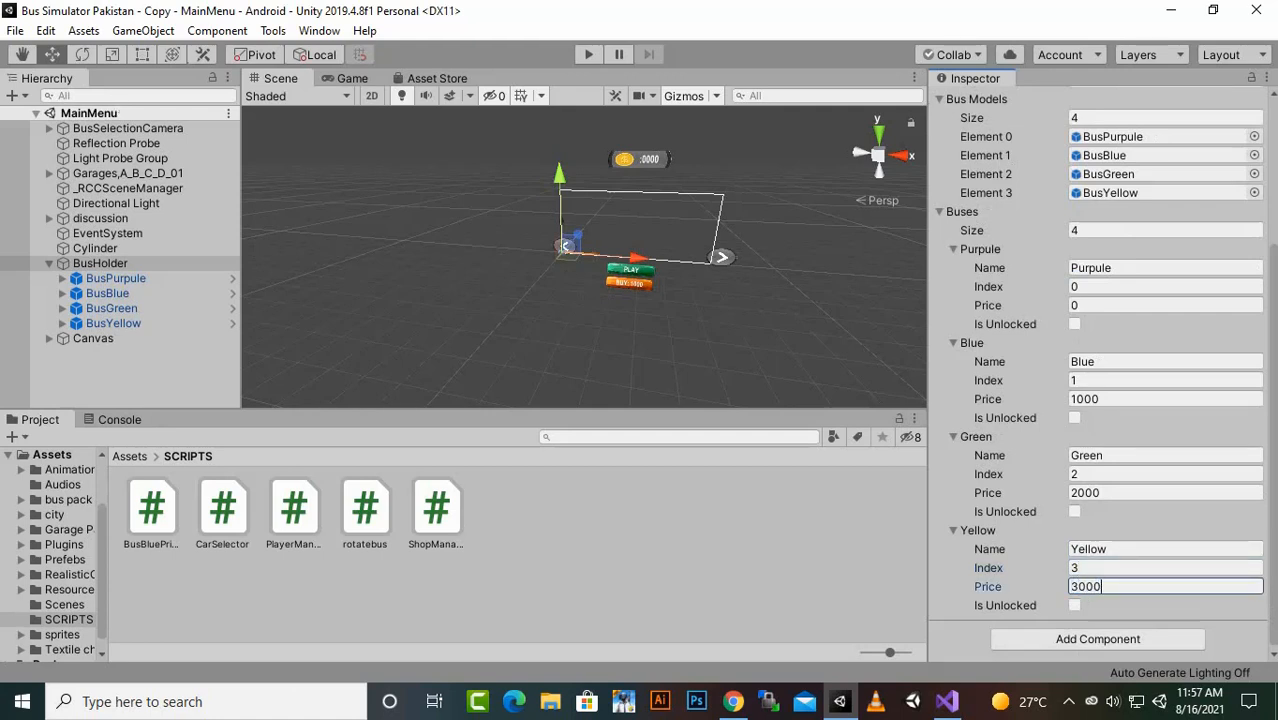
scroll(1146, 455, up, 4)
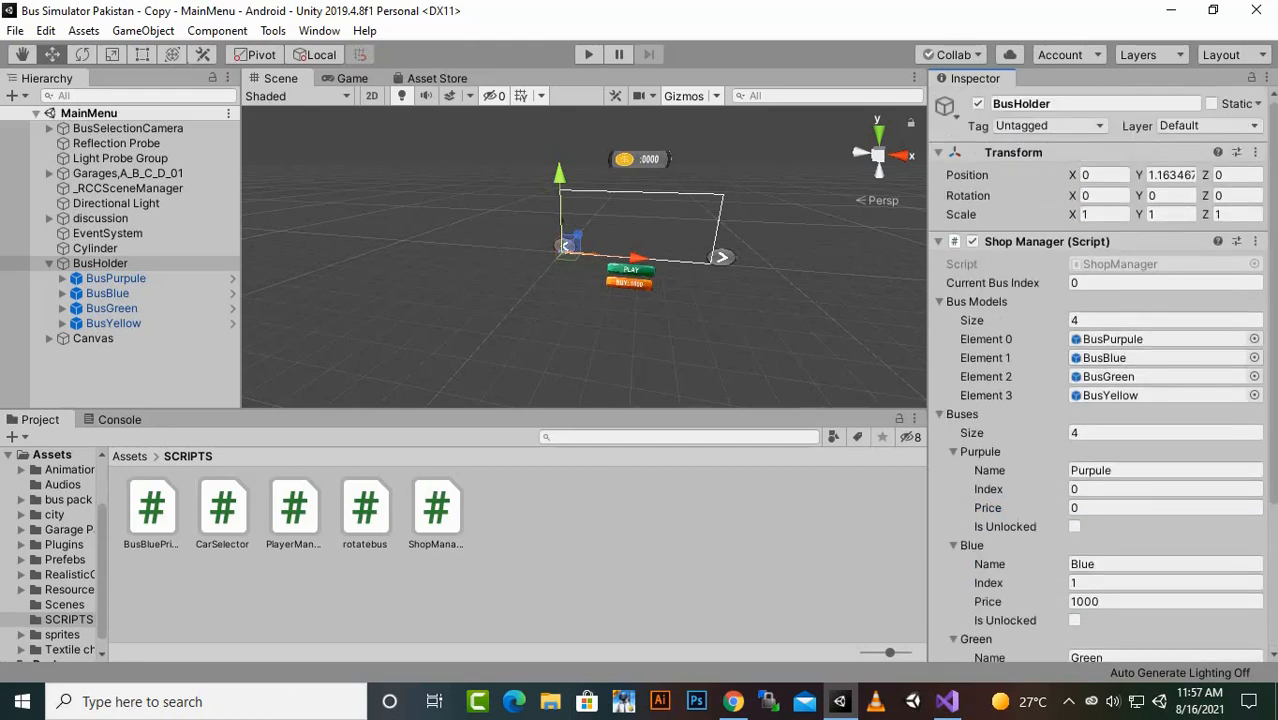
scroll(1100, 380, down, 4)
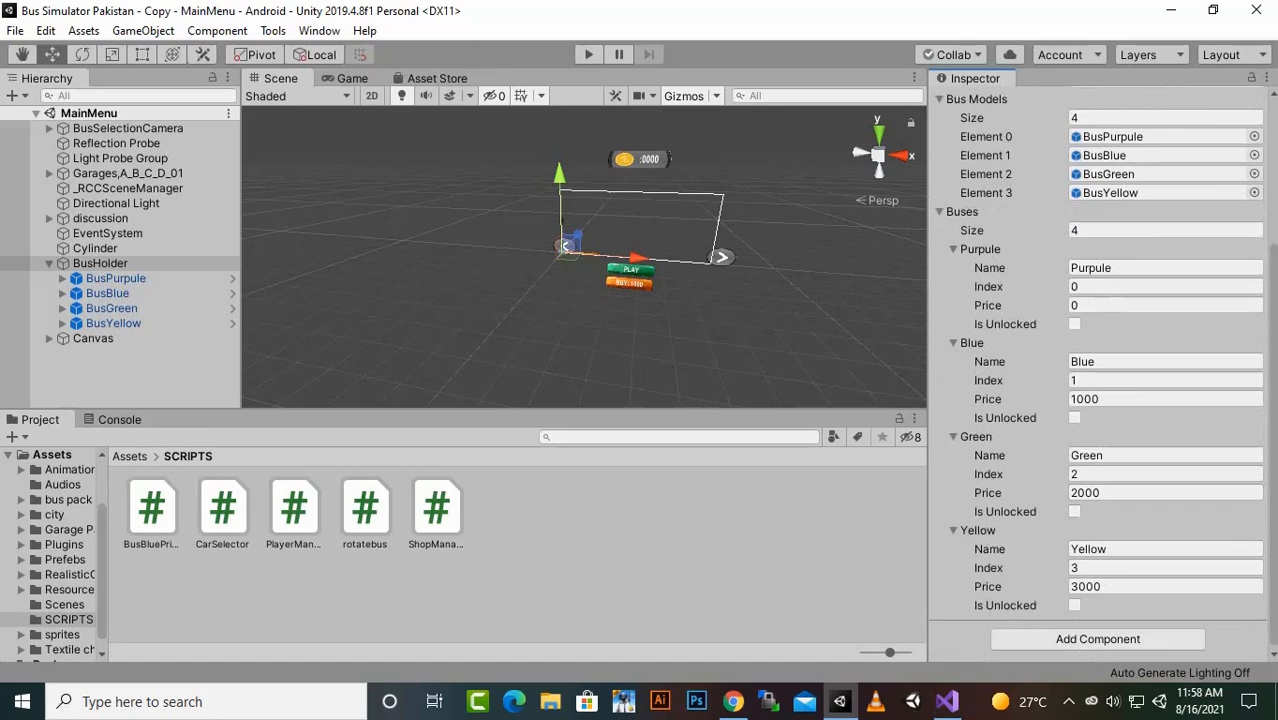
- Switch to Visual Studio and examine the using directives of ShopManager.cs, especially UnityEngine.SceneManagement and UnityEngine.UI
click(947, 701)
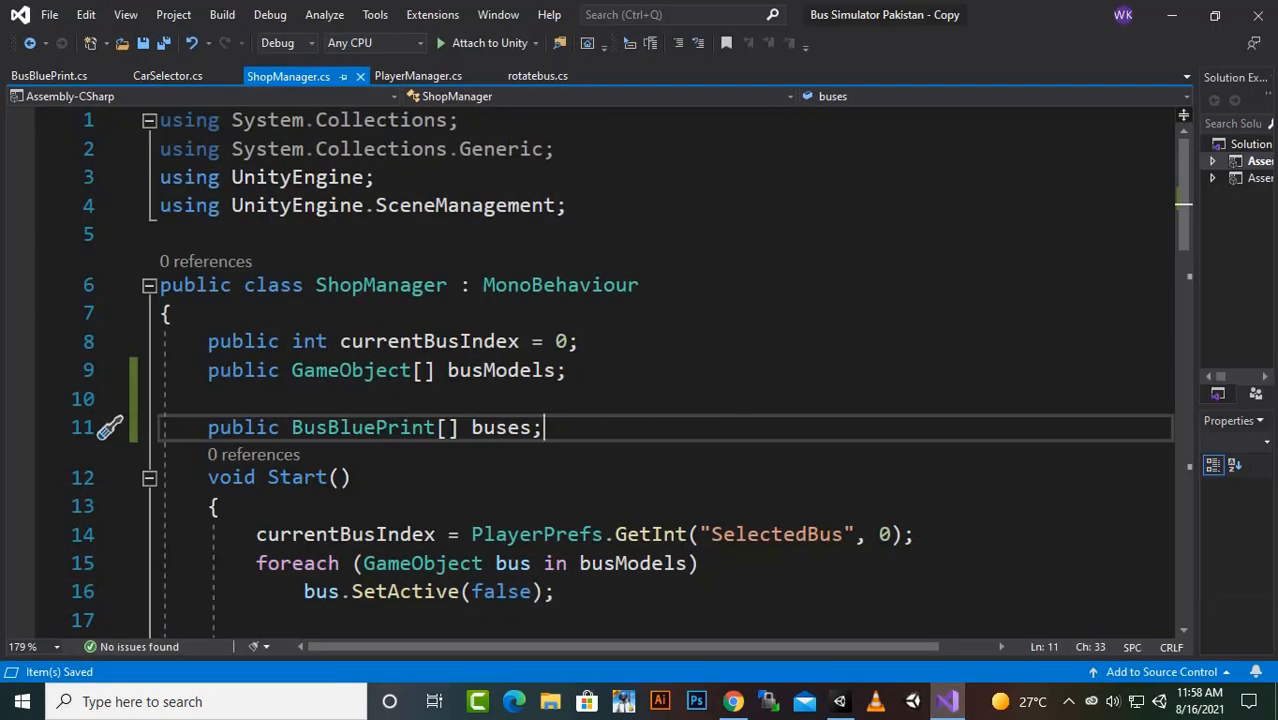
scroll(640, 370, down, 1)
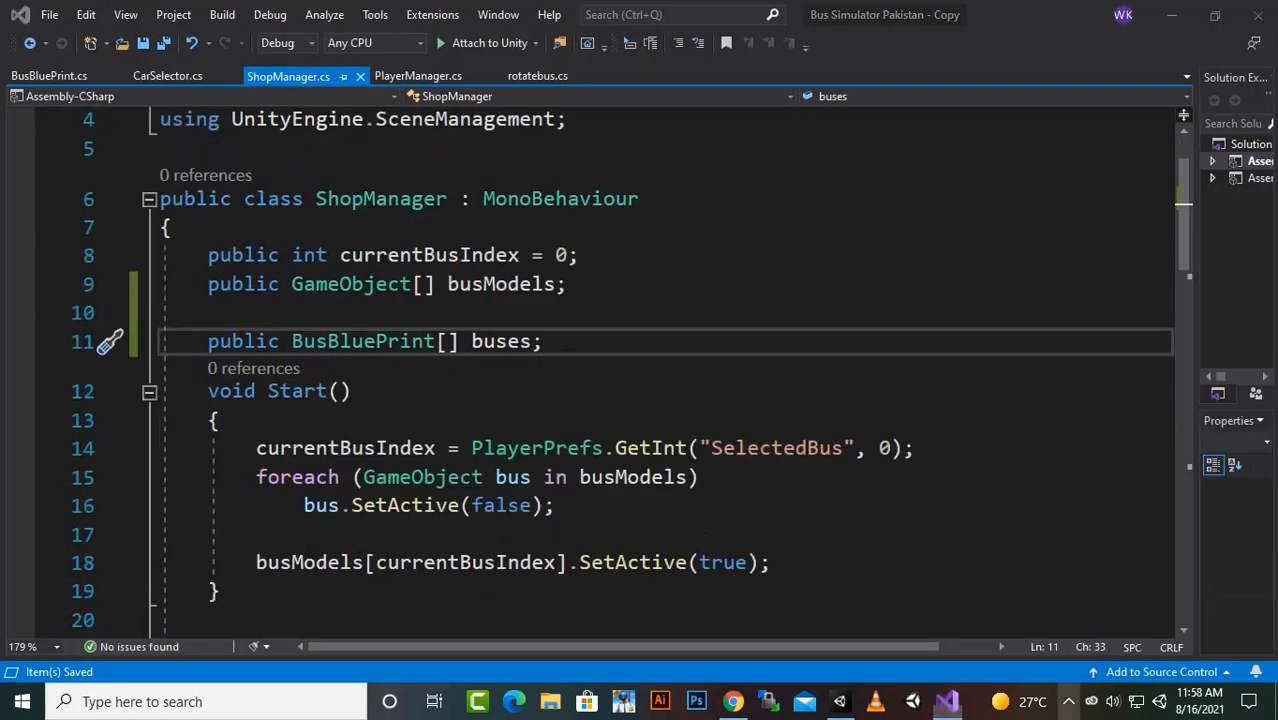
click(1068, 701)
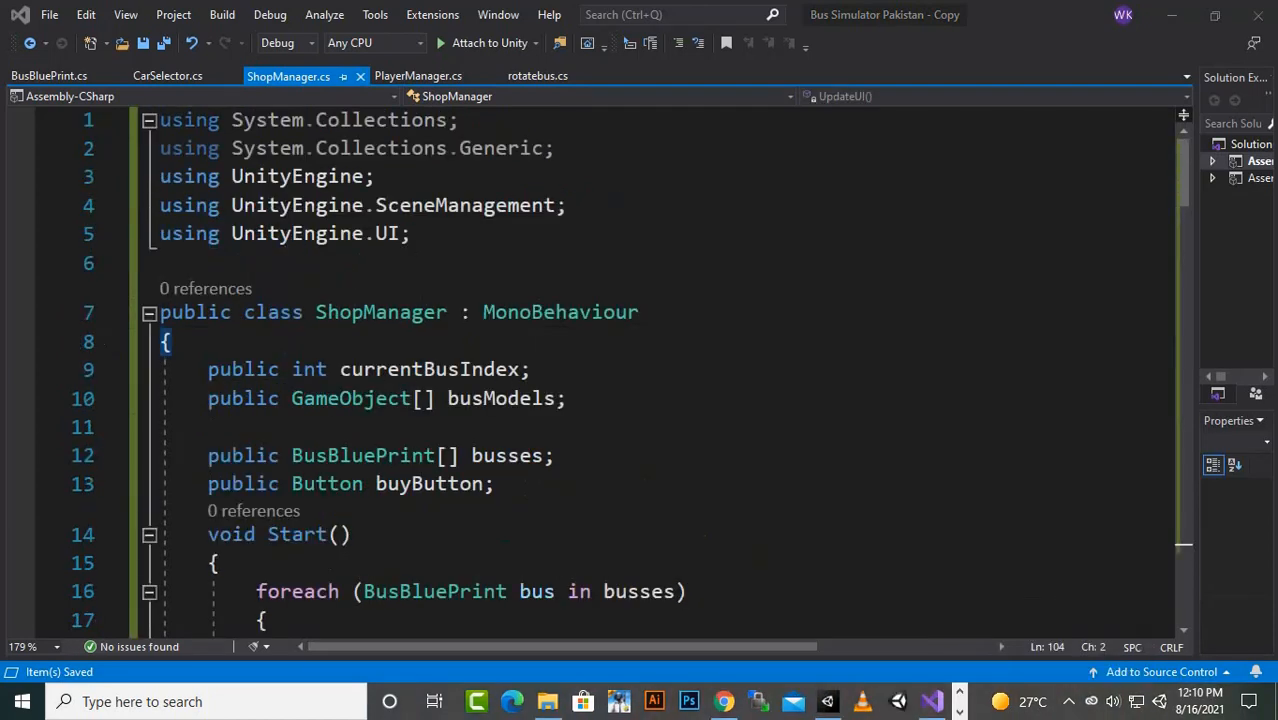
click(297, 234)
click(389, 234)
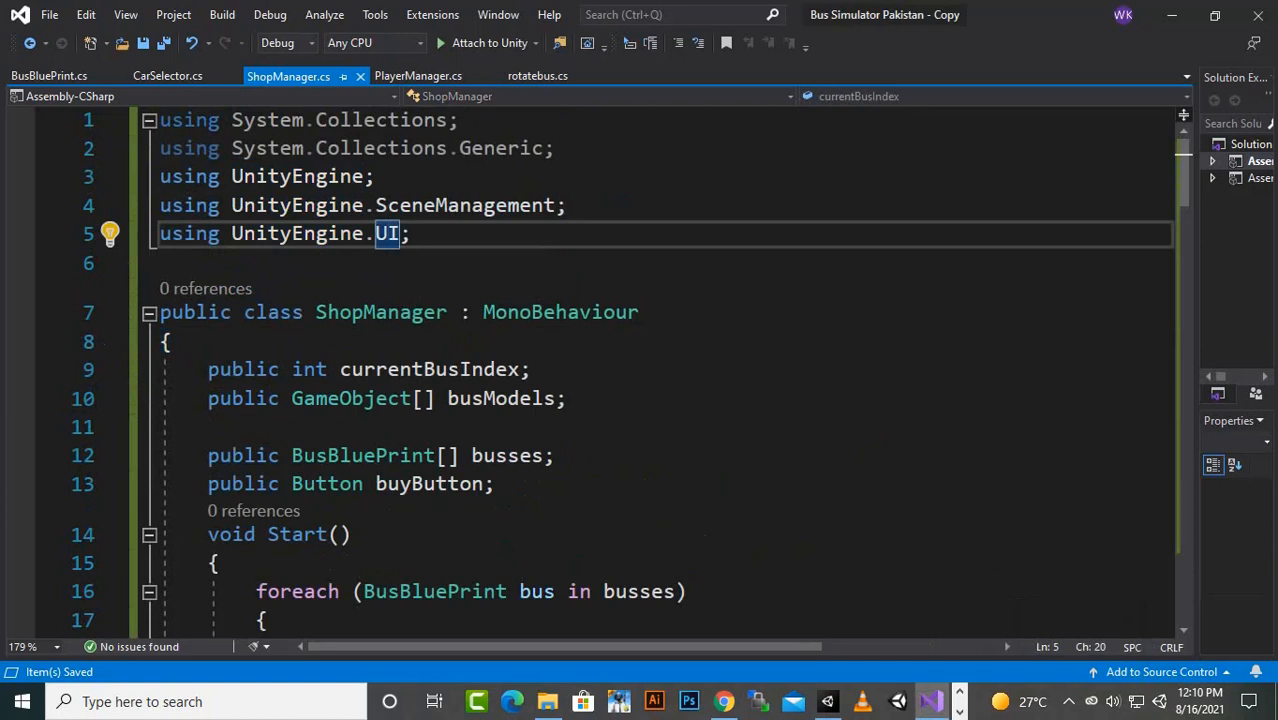
click(385, 177)
click(436, 206)
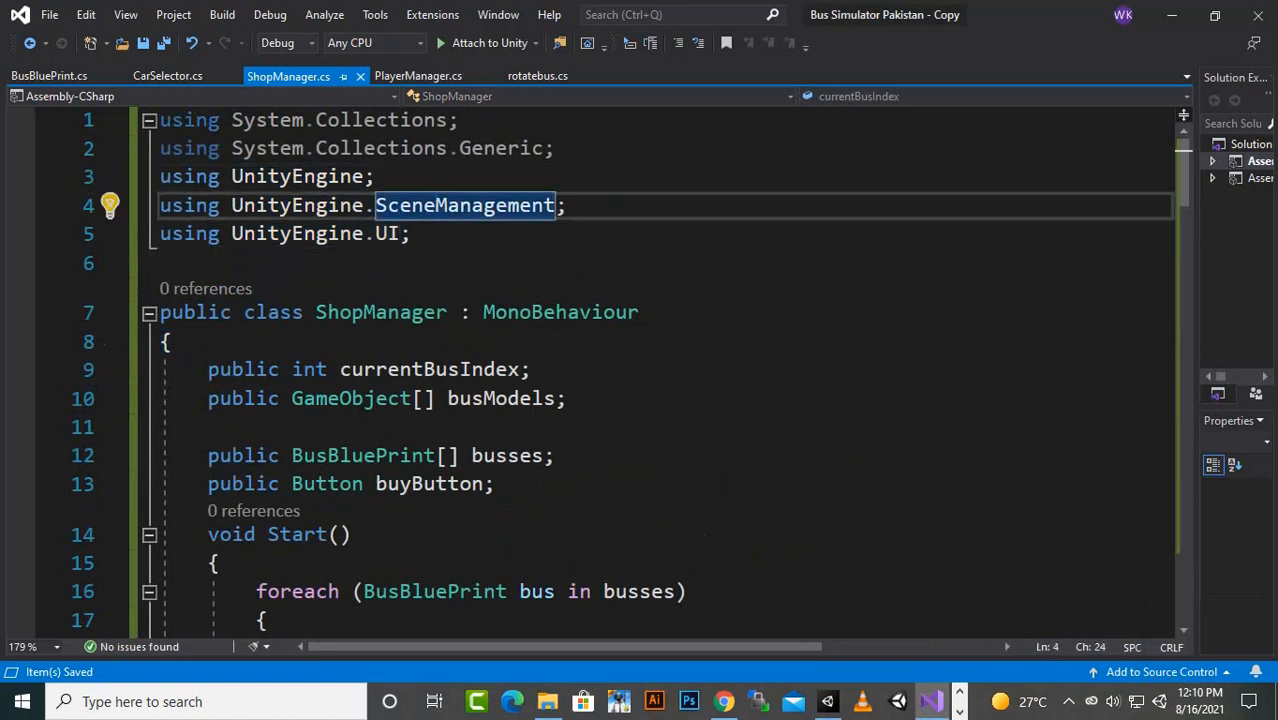
click(351, 234)
click(388, 234)
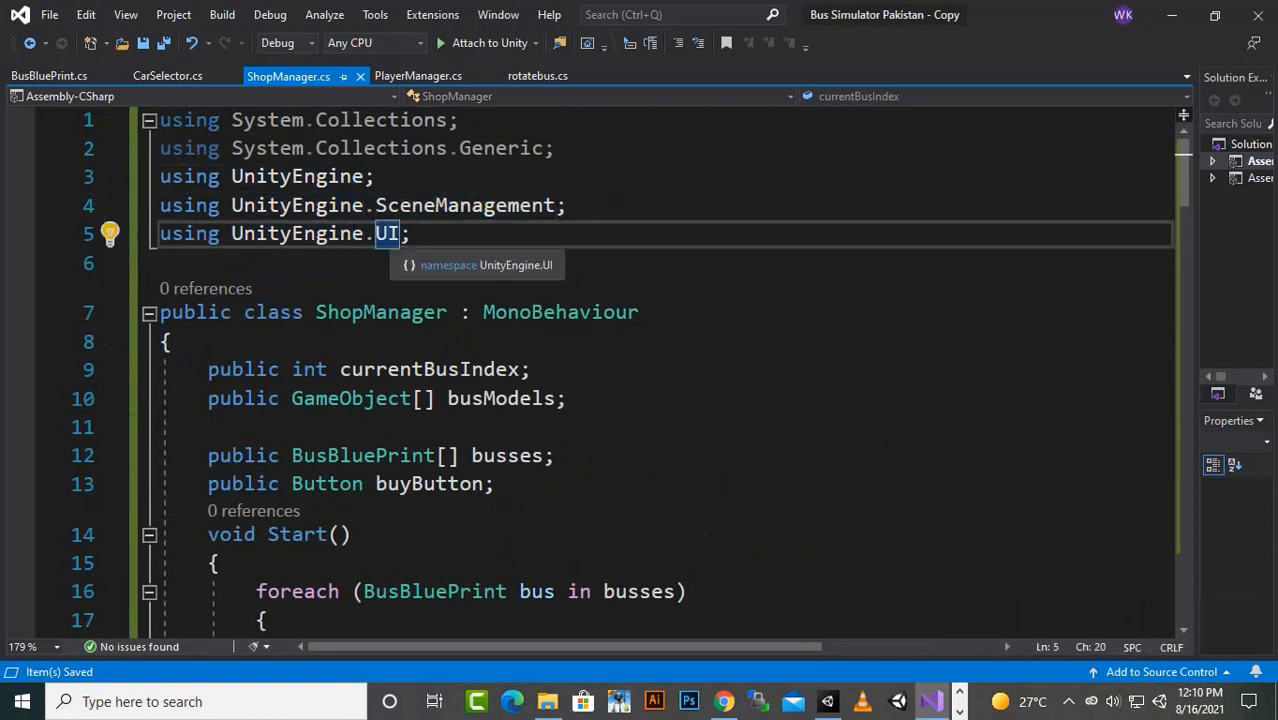
scroll(386, 233, down, 1)
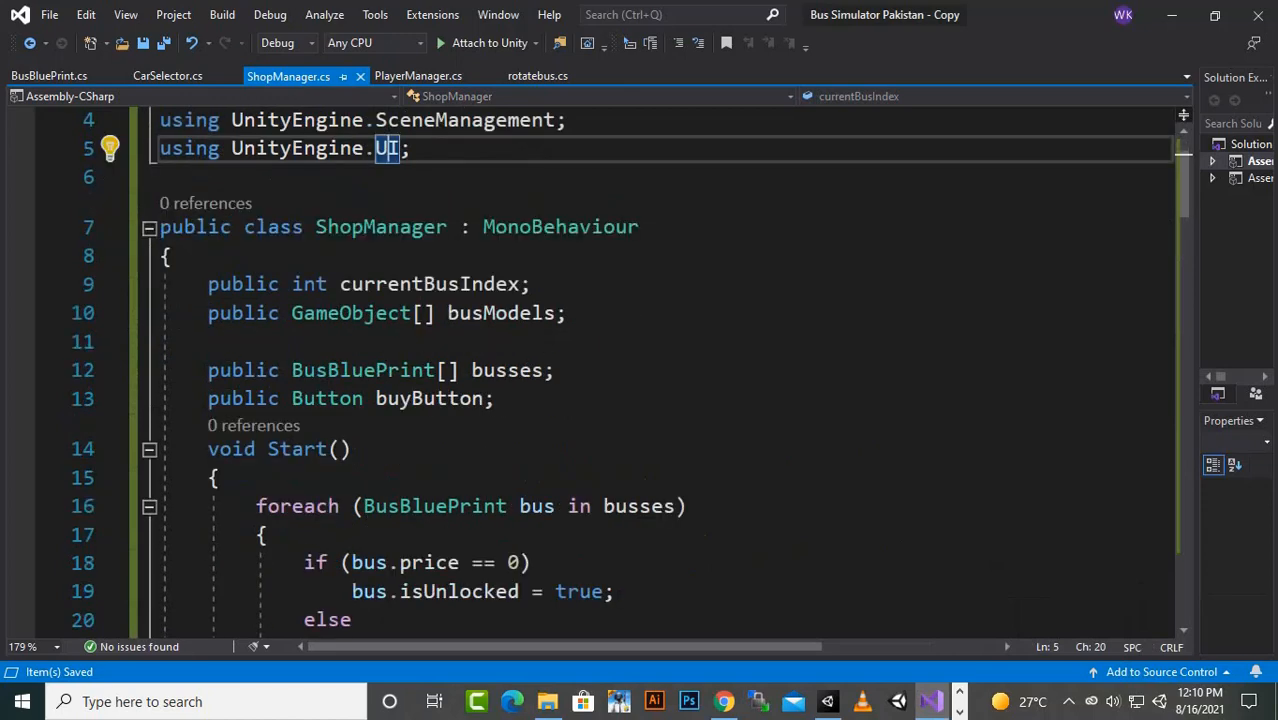
- Examine the public buyButton declaration and the UpdateUI call inside the Update method of ShopManager.cs
click(233, 398)
drag(208, 398, 484, 398)
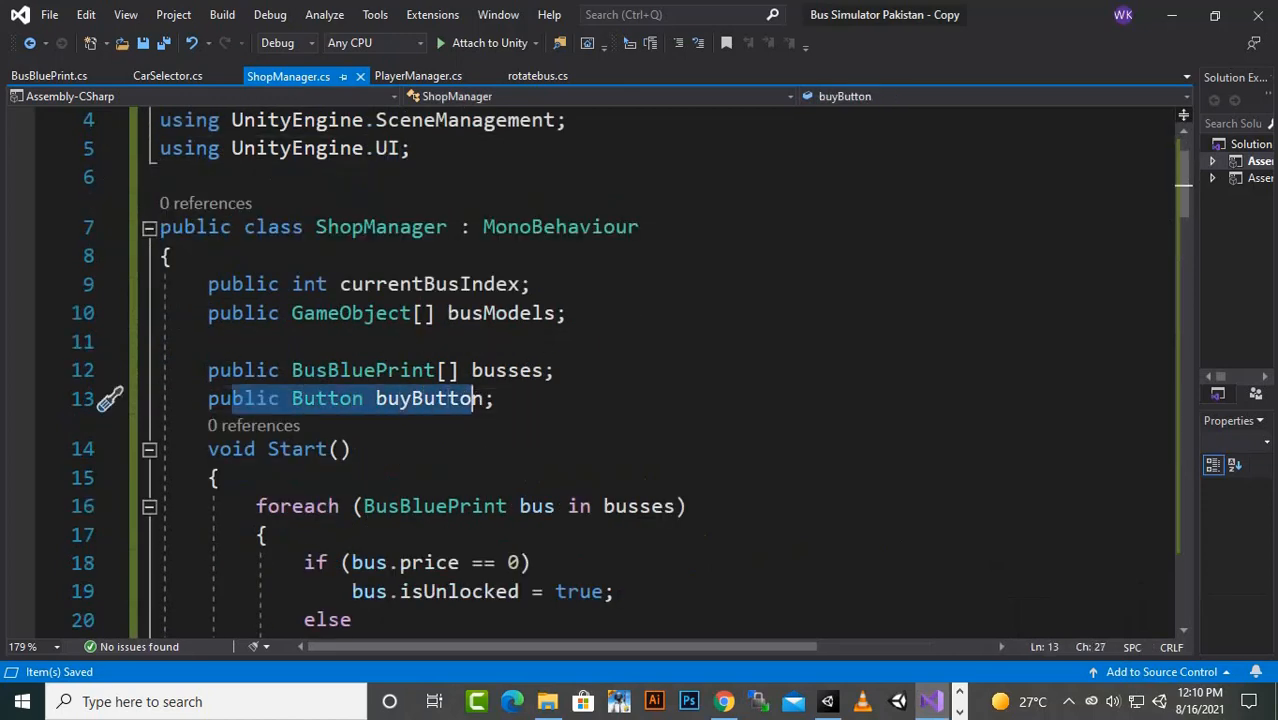
click(352, 449)
click(435, 399)
scroll(435, 399, down, 2)
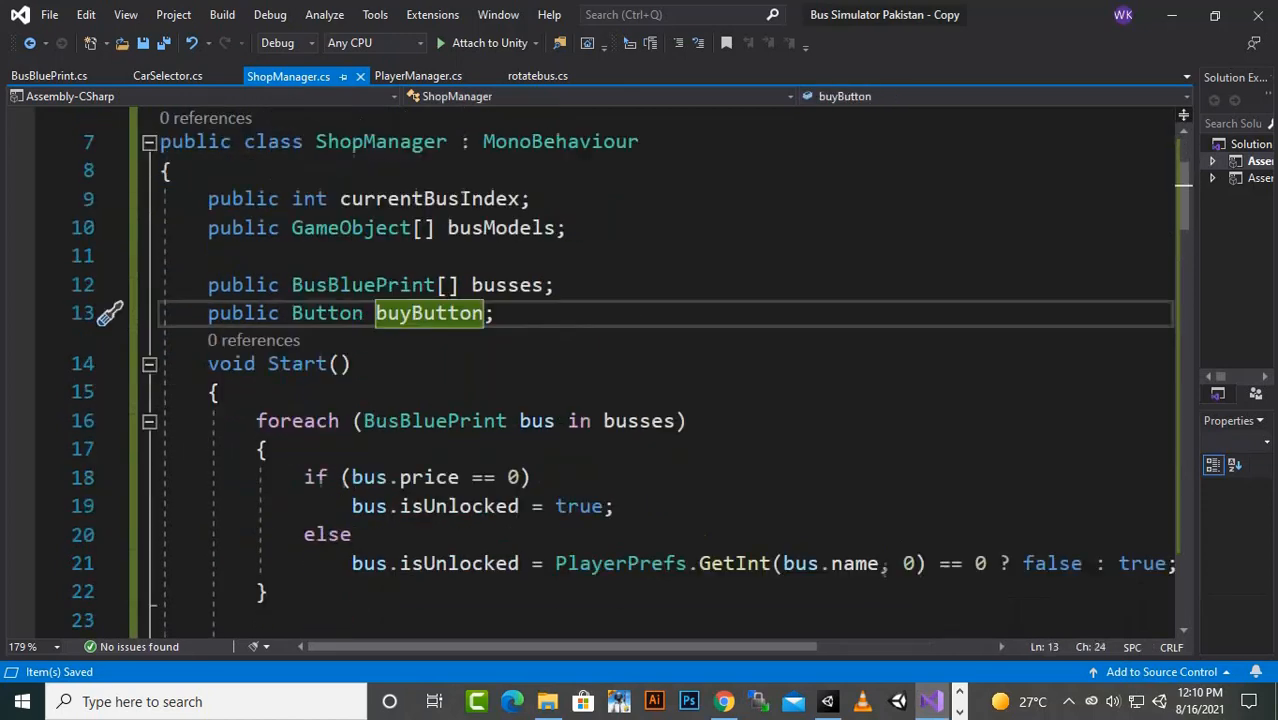
scroll(300, 280, down, 2)
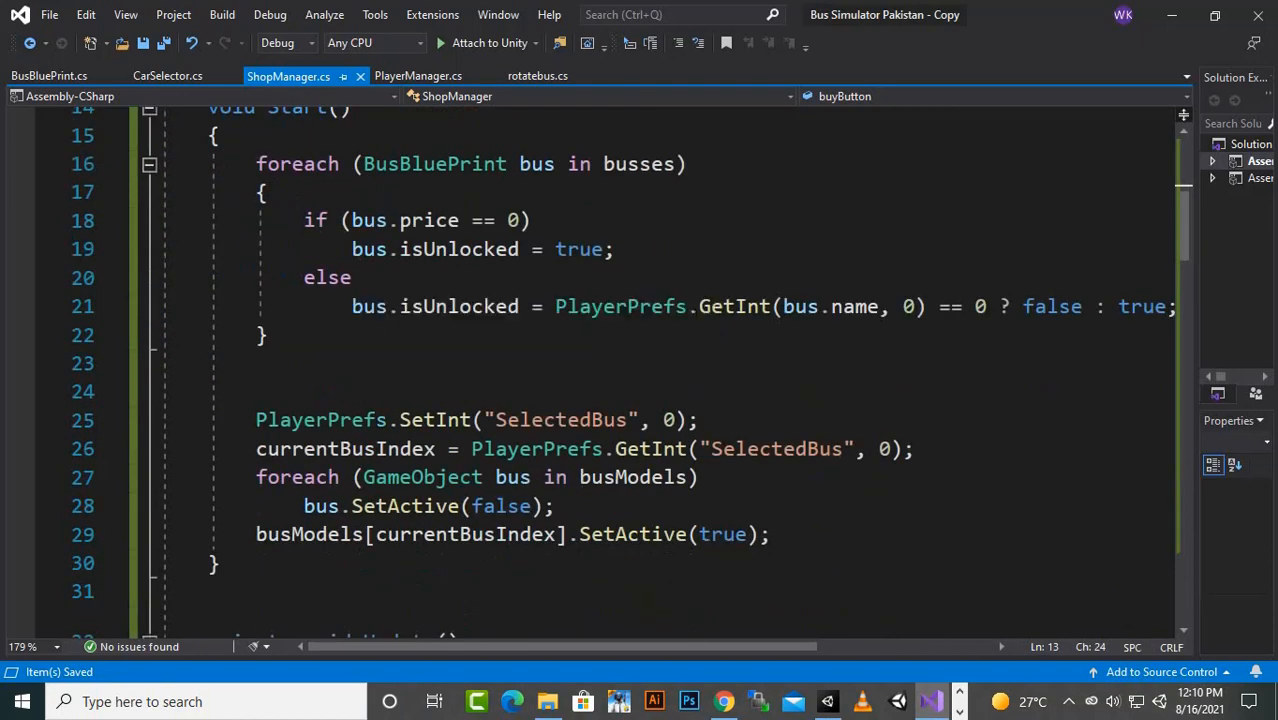
scroll(440, 360, down, 4)
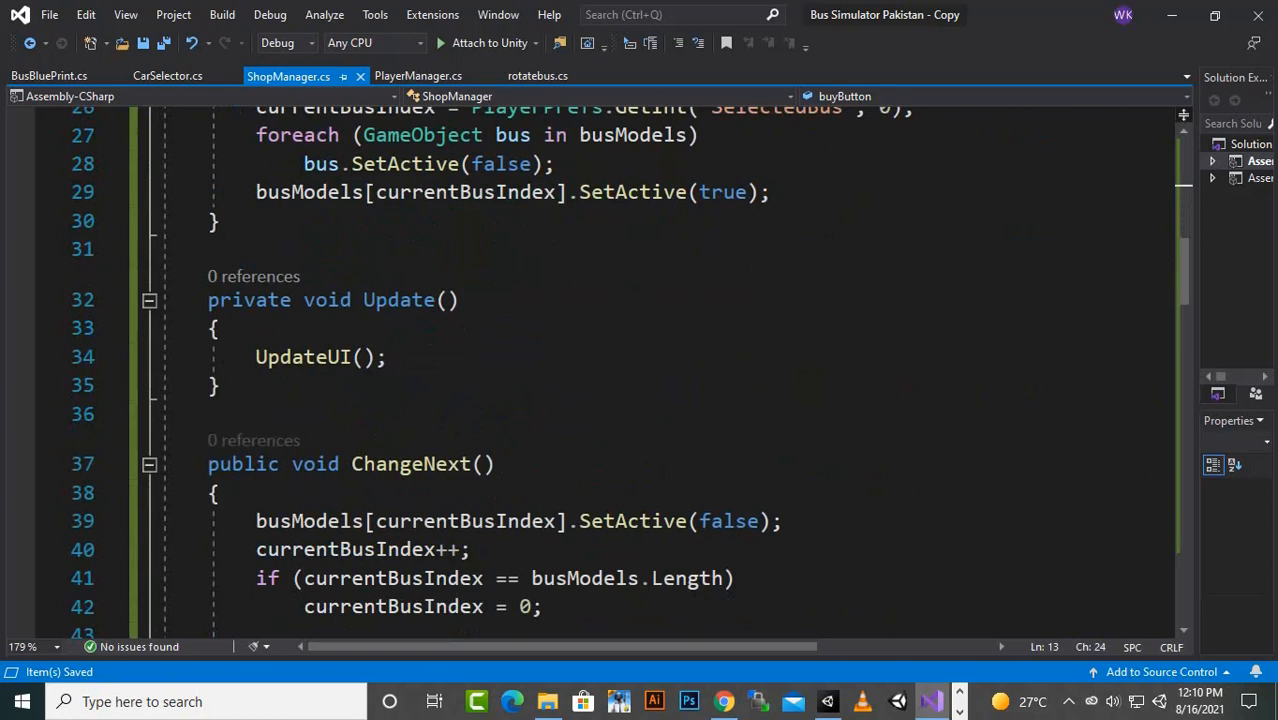
drag(387, 357, 256, 357)
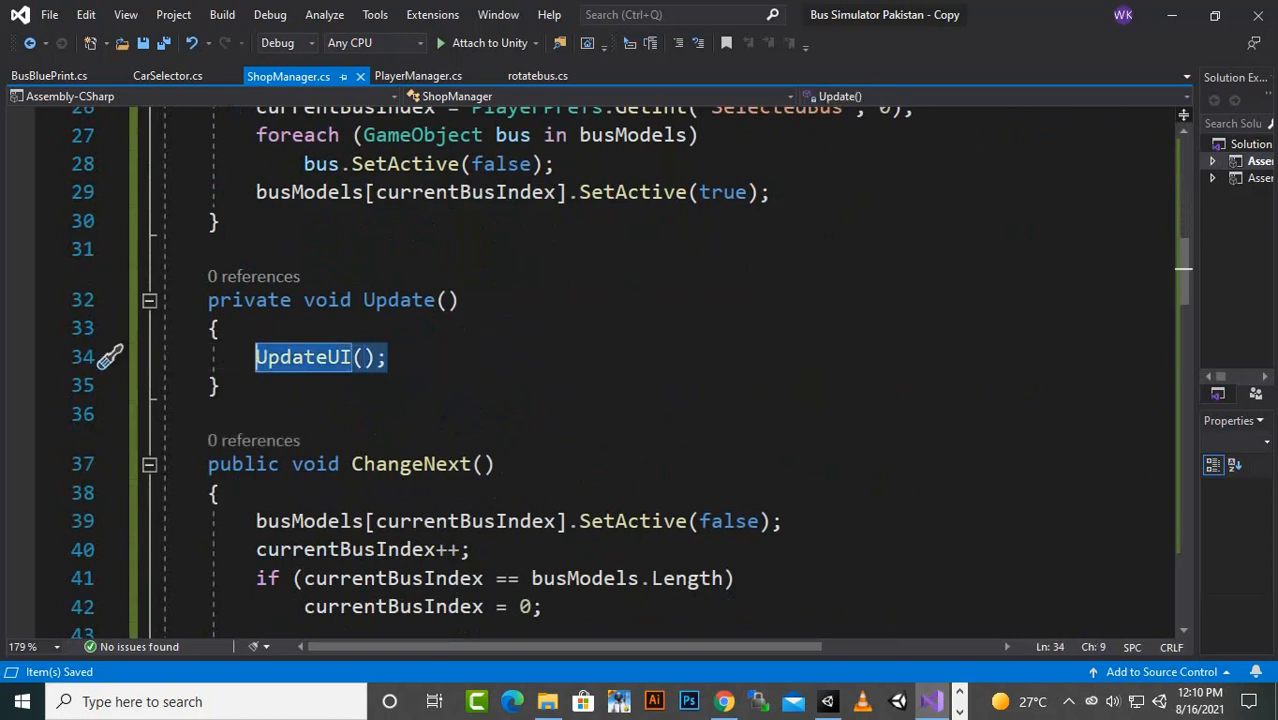
scroll(600, 380, up, 1)
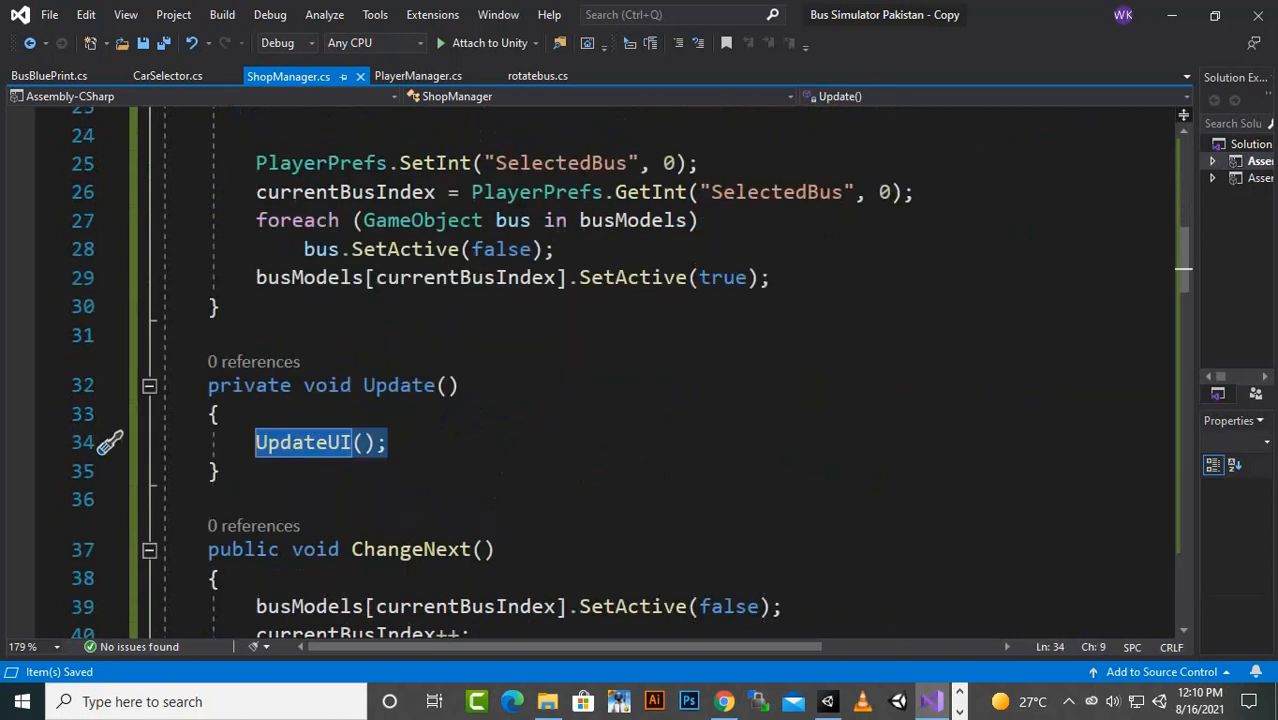
scroll(600, 380, up, 5)
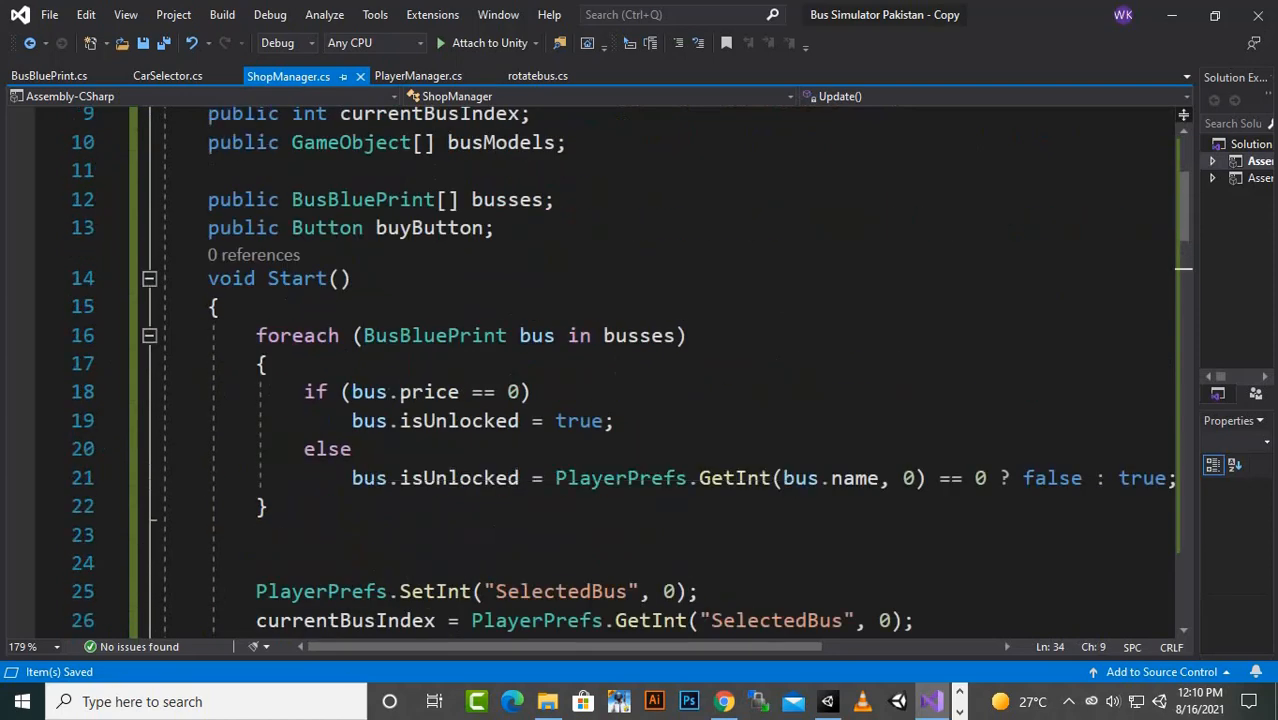
- Examine the foreach loop over busses in Start, including the zero-price condition and its isUnlocked assignment
click(292, 279)
click(304, 336)
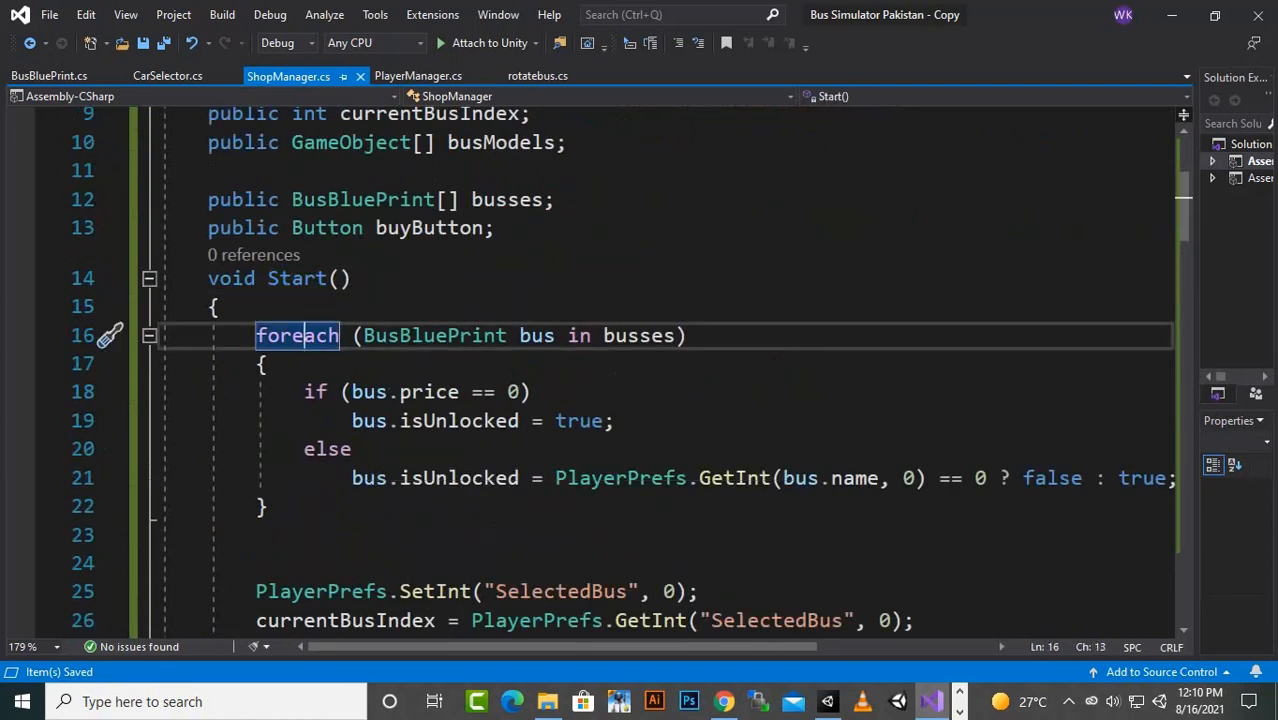
click(461, 336)
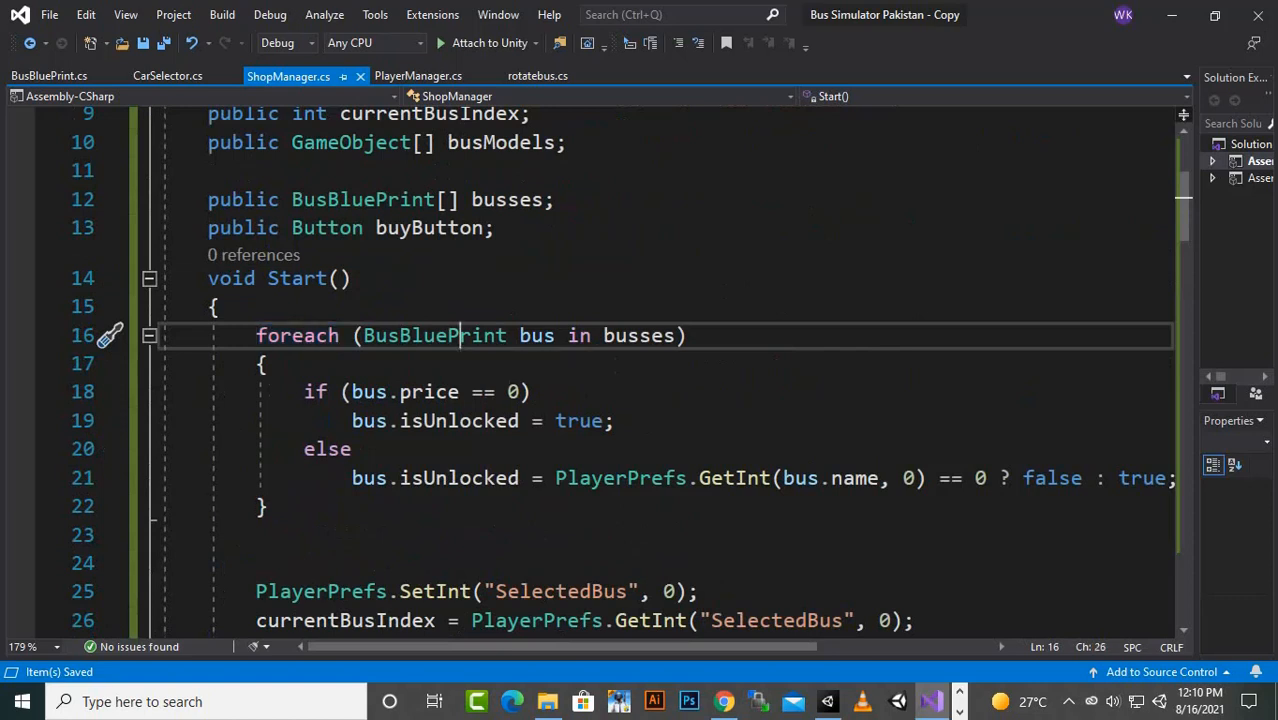
click(551, 336)
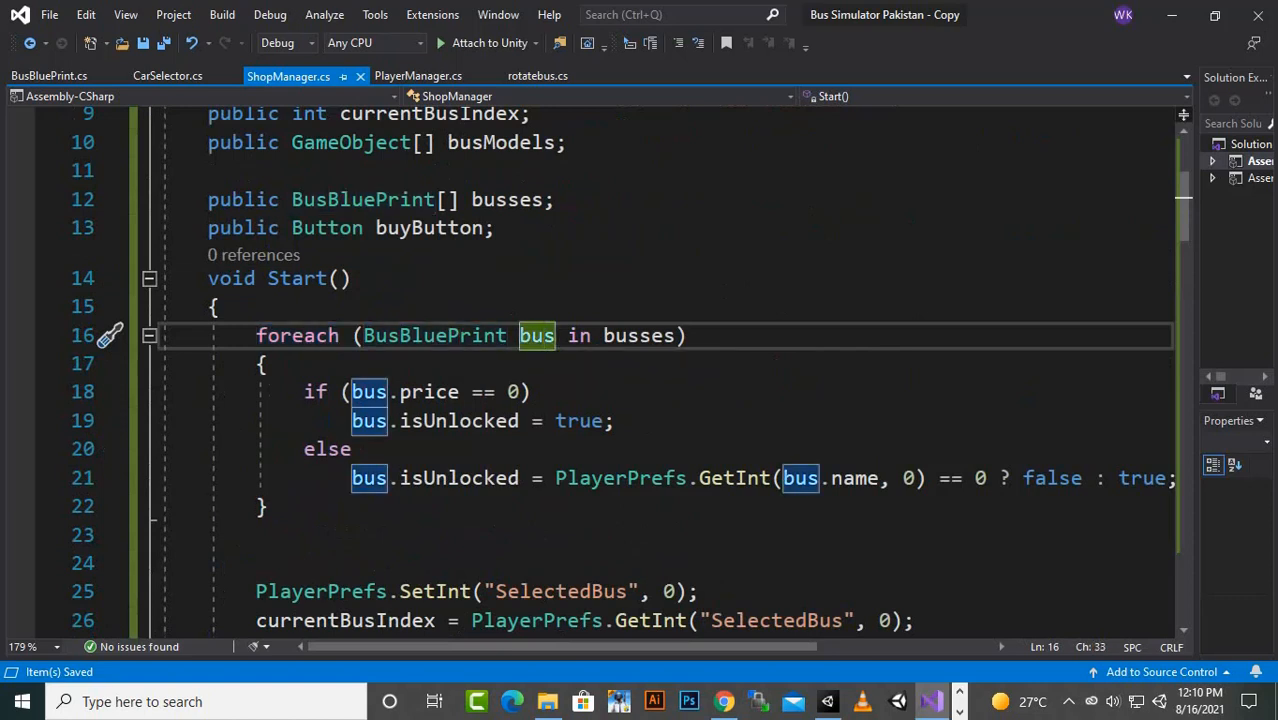
click(652, 336)
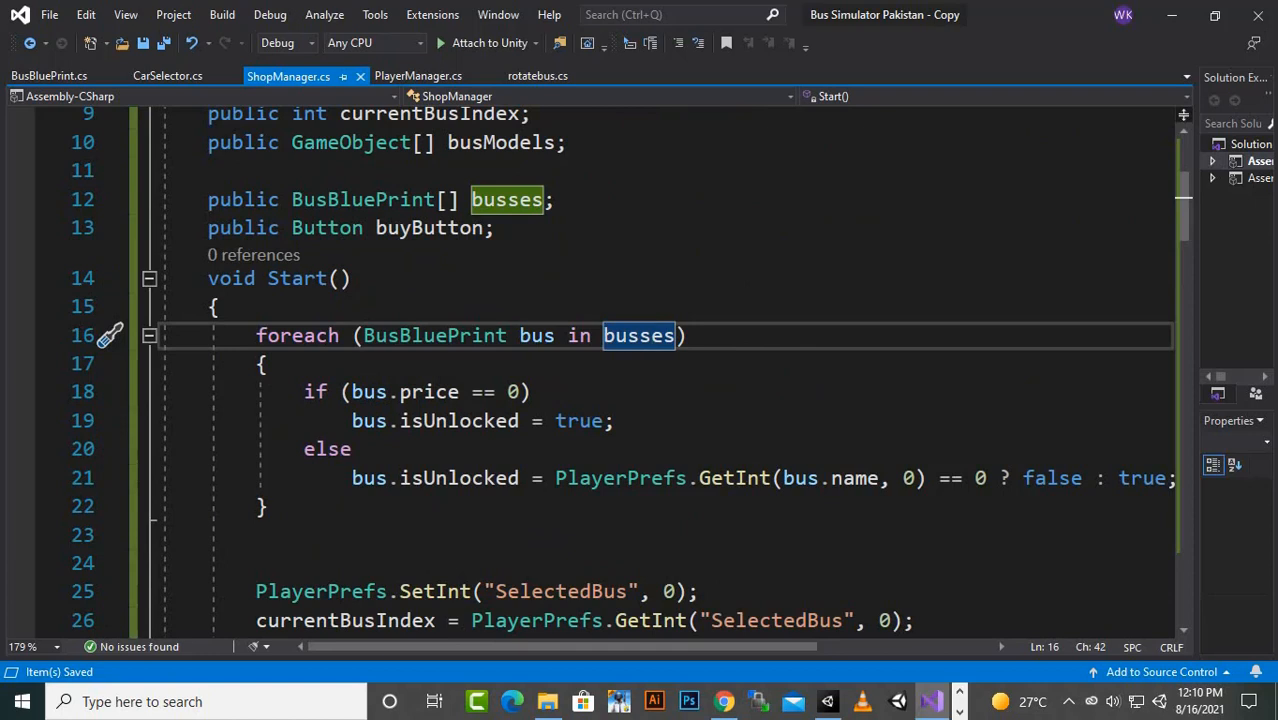
click(327, 392)
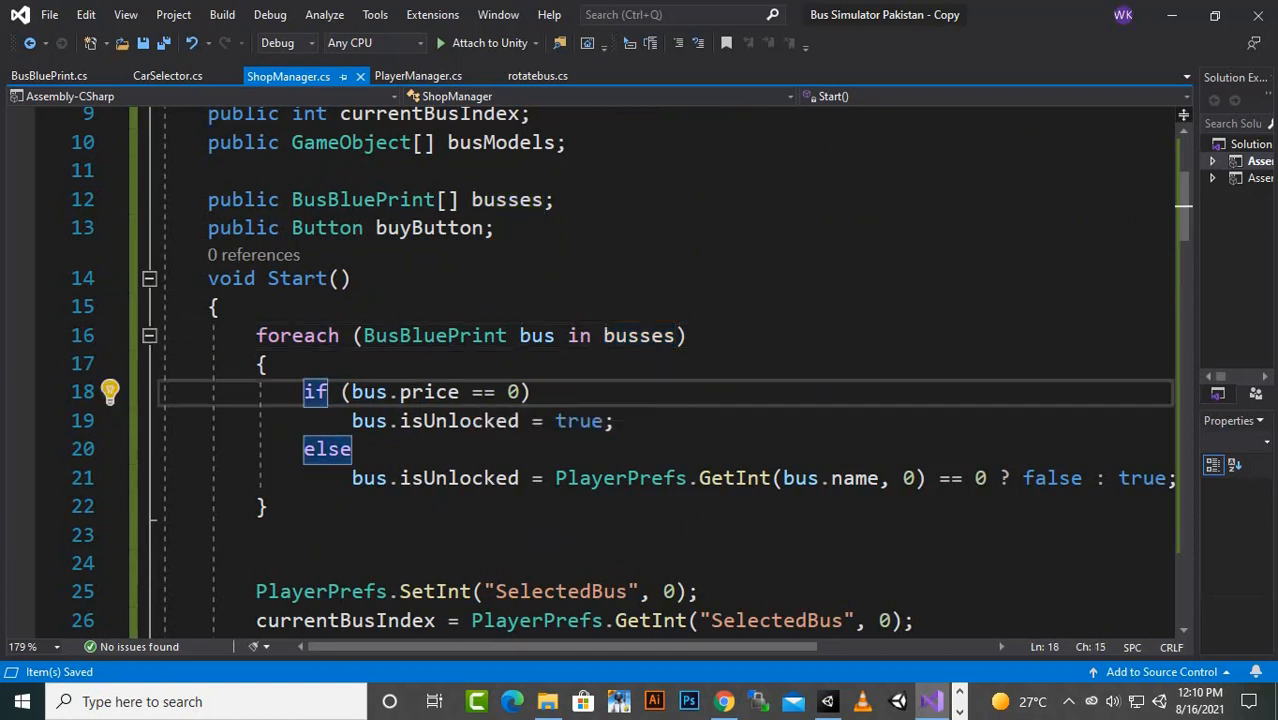
drag(520, 392, 508, 392)
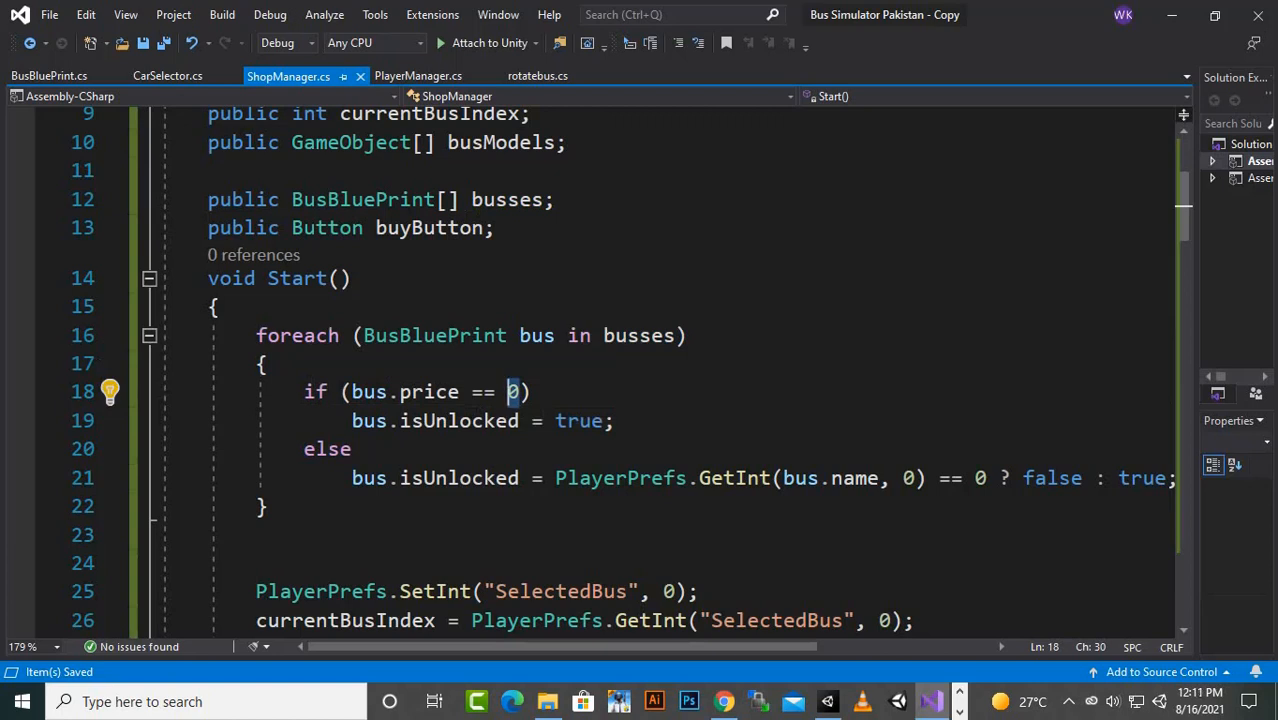
click(362, 421)
click(459, 421)
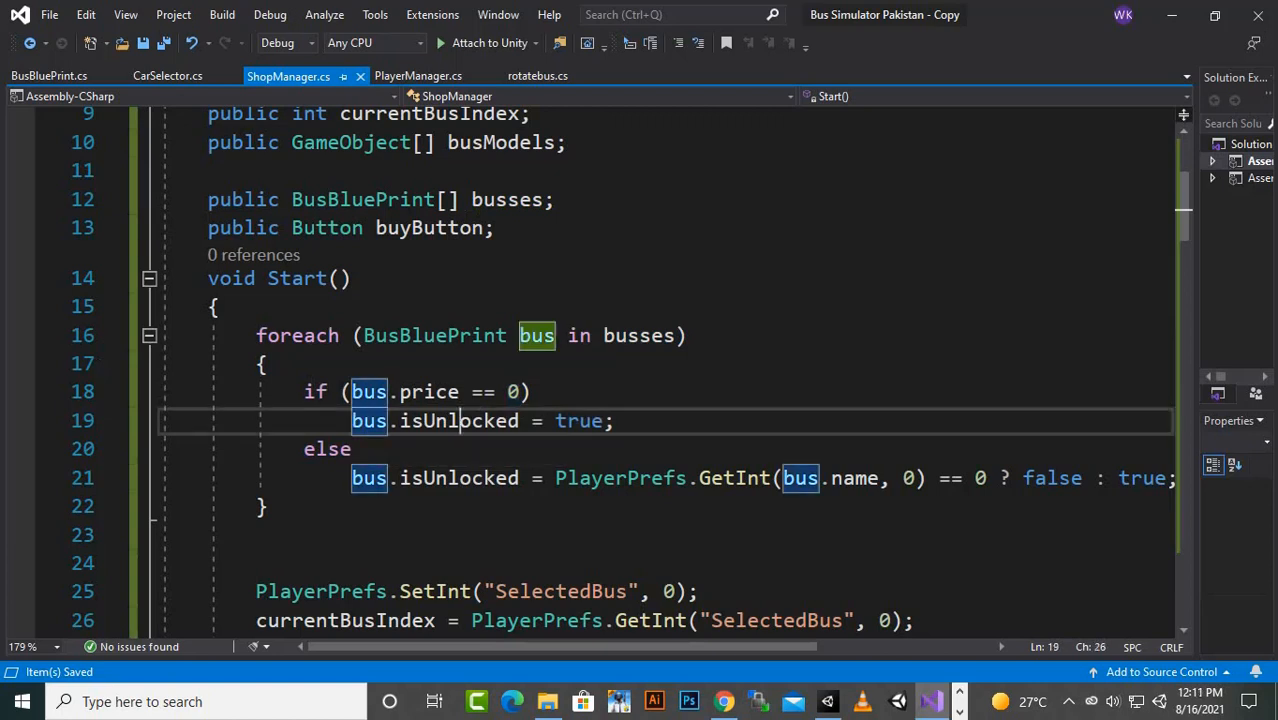
click(579, 421)
click(436, 392)
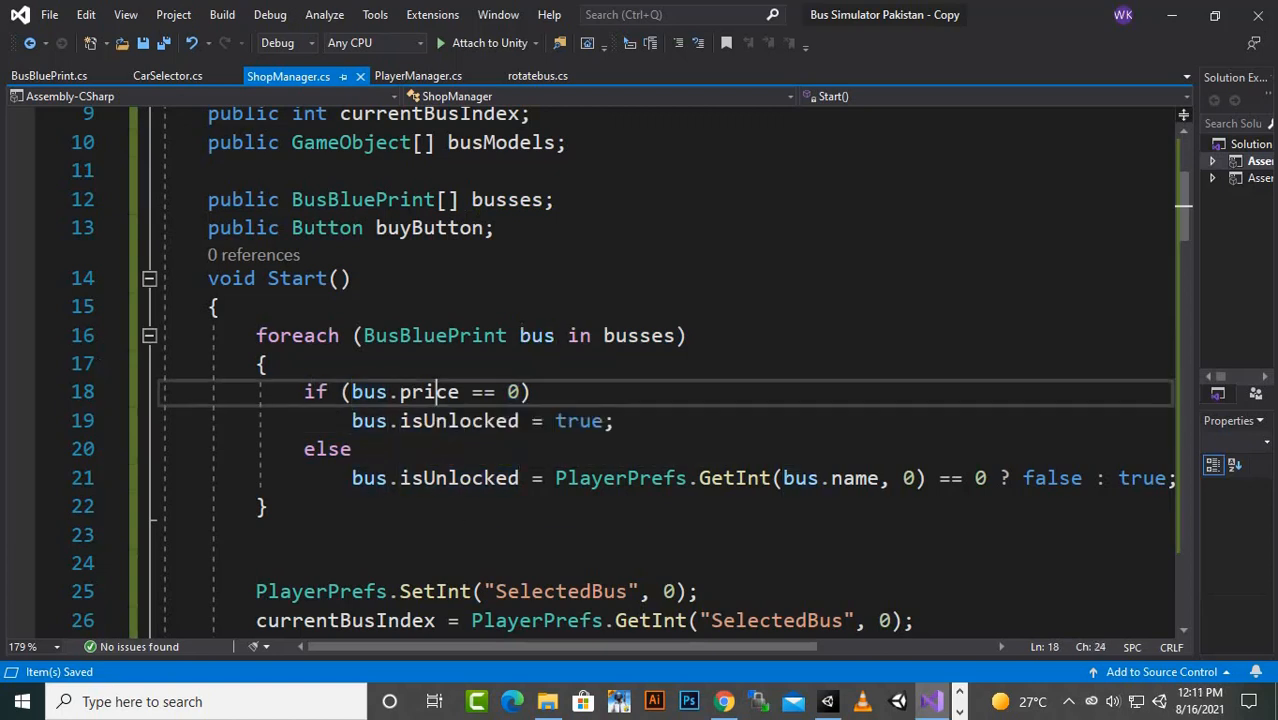
click(509, 392)
- Examine the loop's else branch, tracing how PlayerPrefs.GetInt with bus.name sets isUnlocked to false or true
click(352, 449)
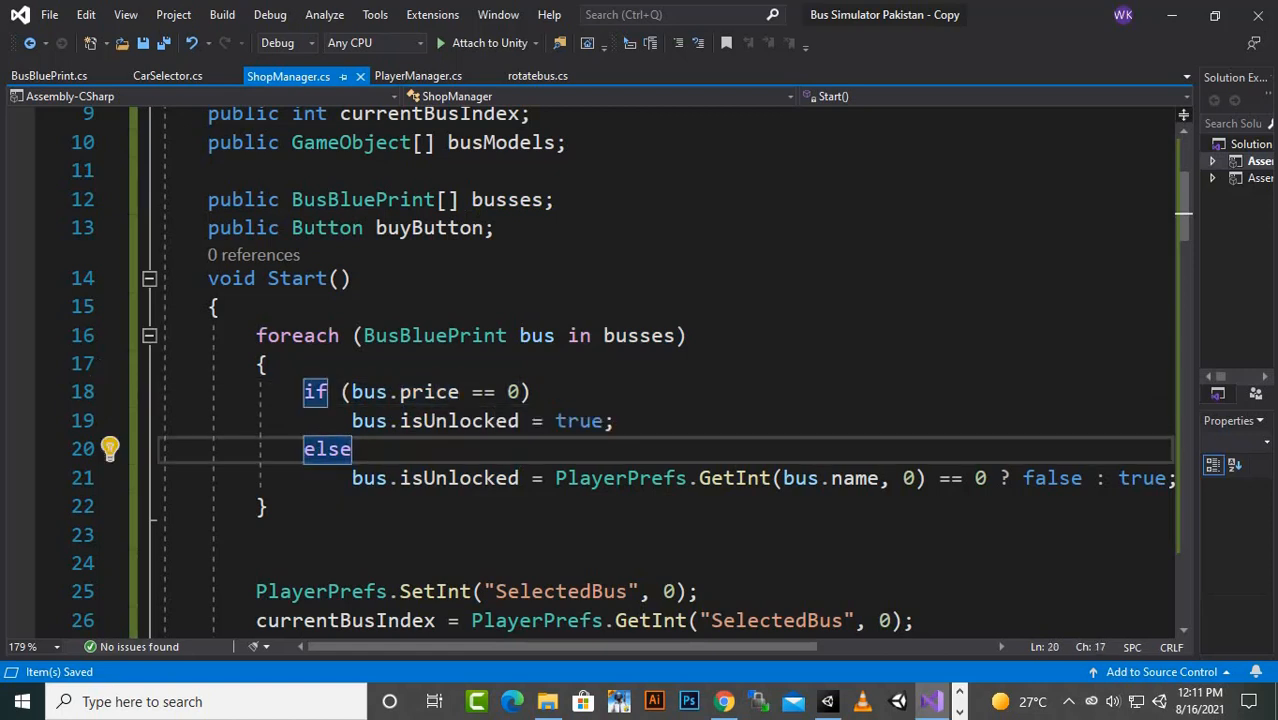
click(613, 421)
scroll(450, 400, down, 1)
click(315, 363)
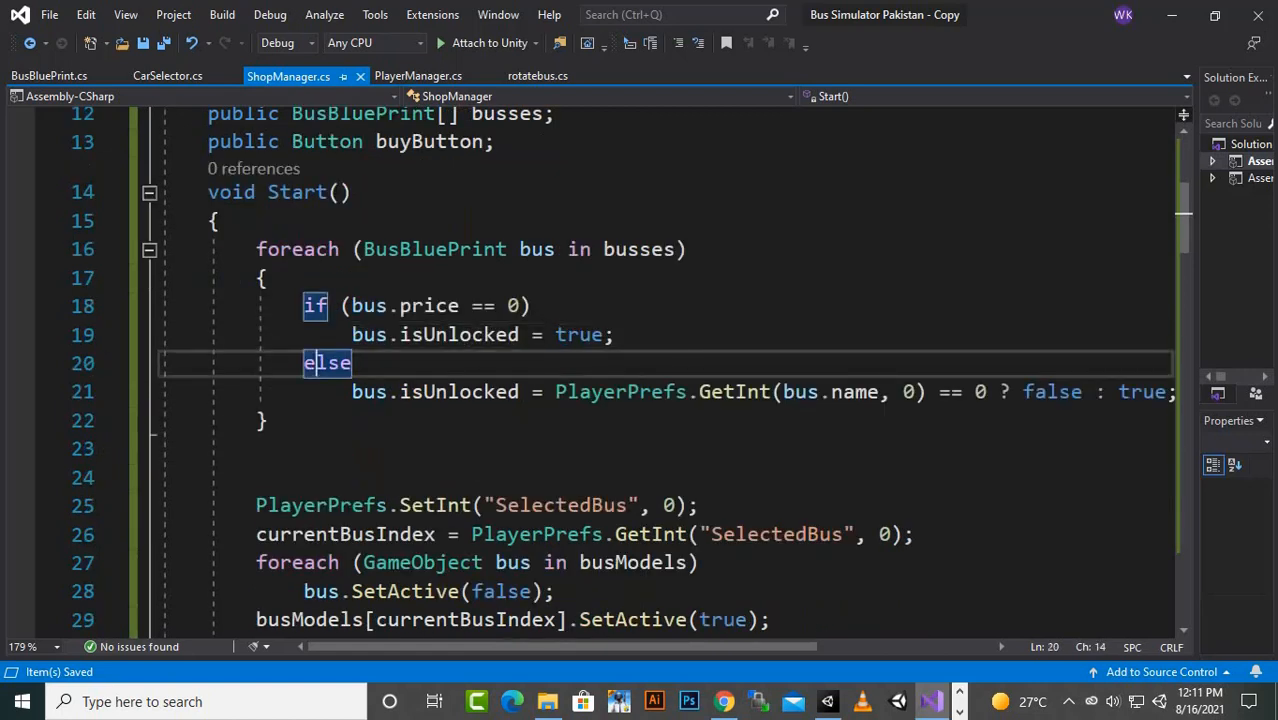
click(445, 392)
click(1072, 392)
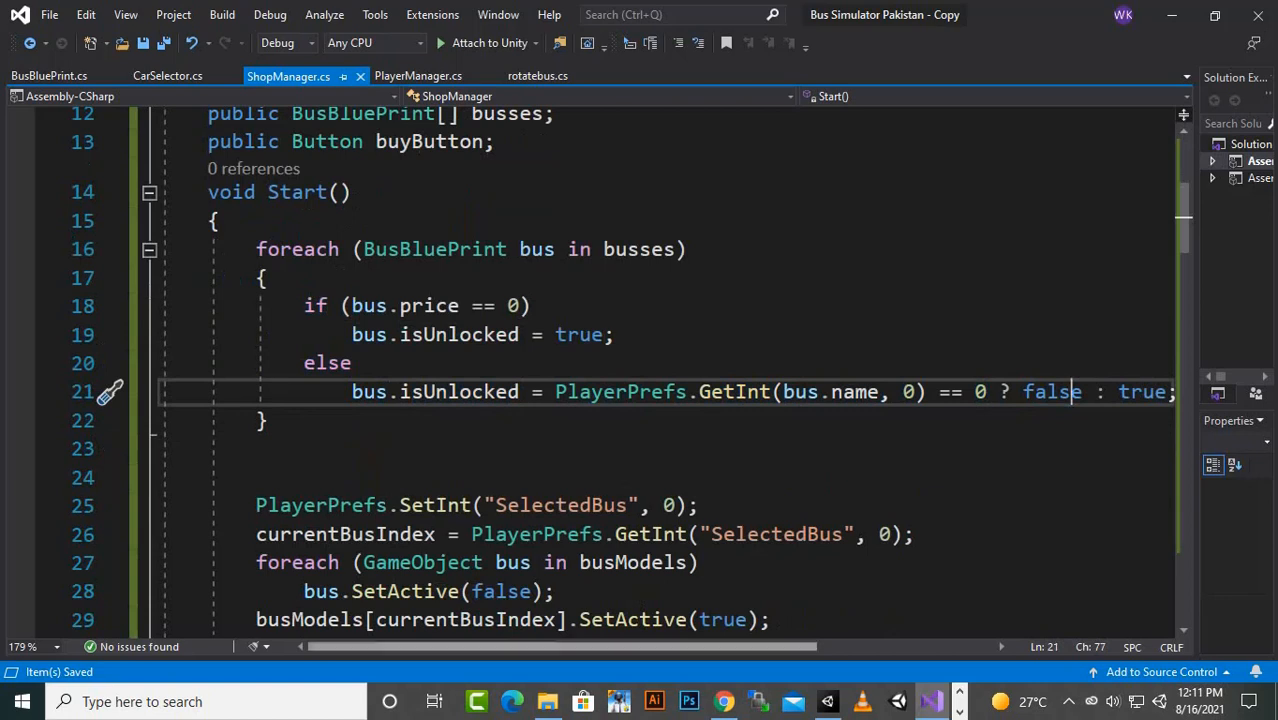
shift+scroll(370, 400, right, 3)
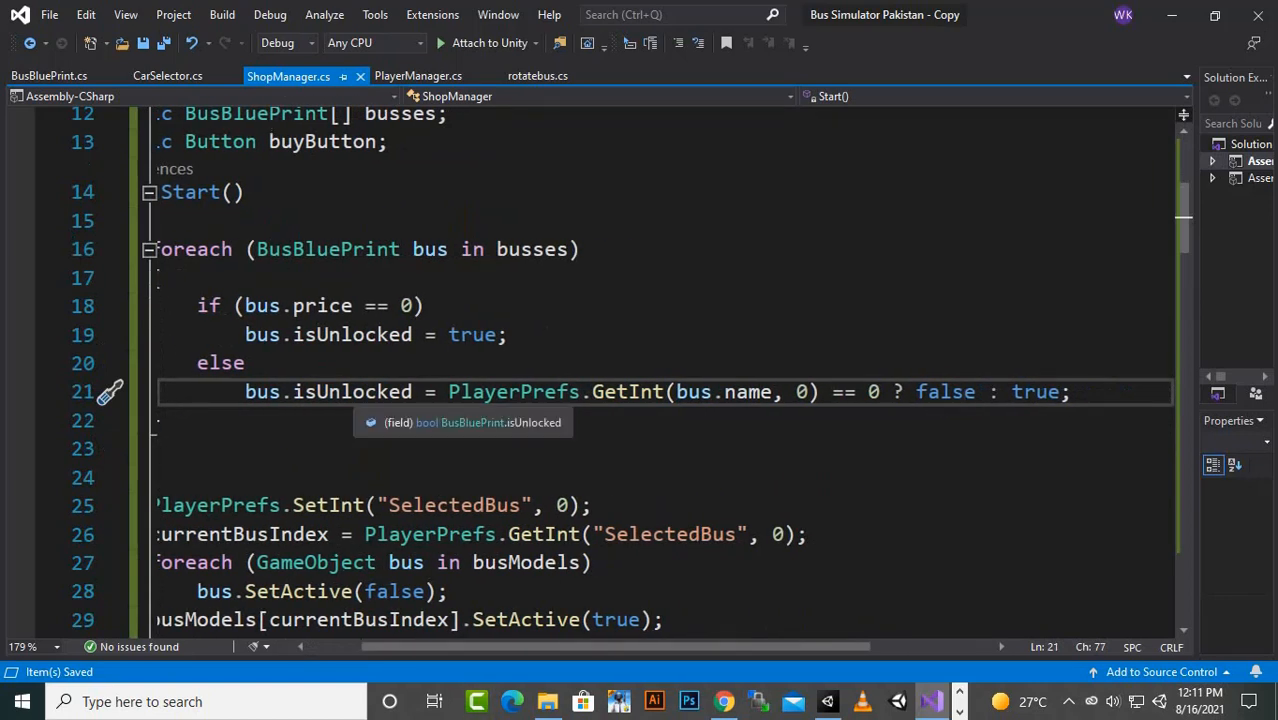
drag(1070, 392, 245, 392)
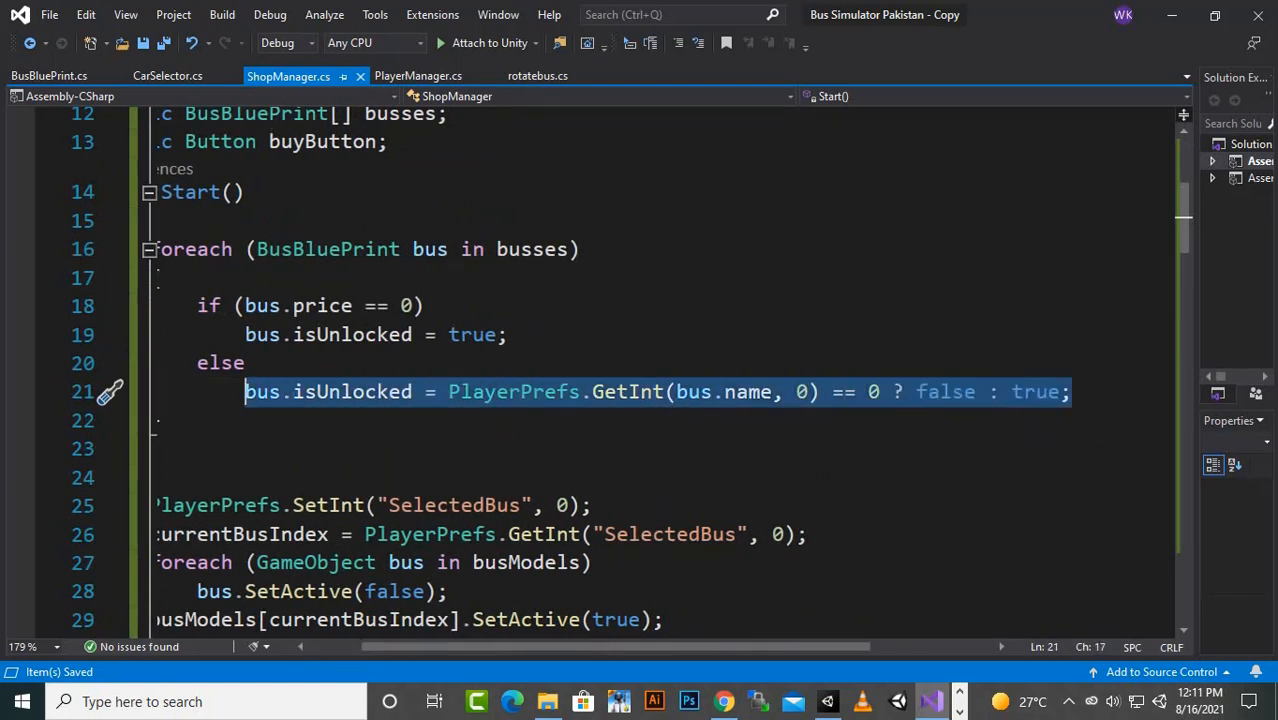
click(270, 421)
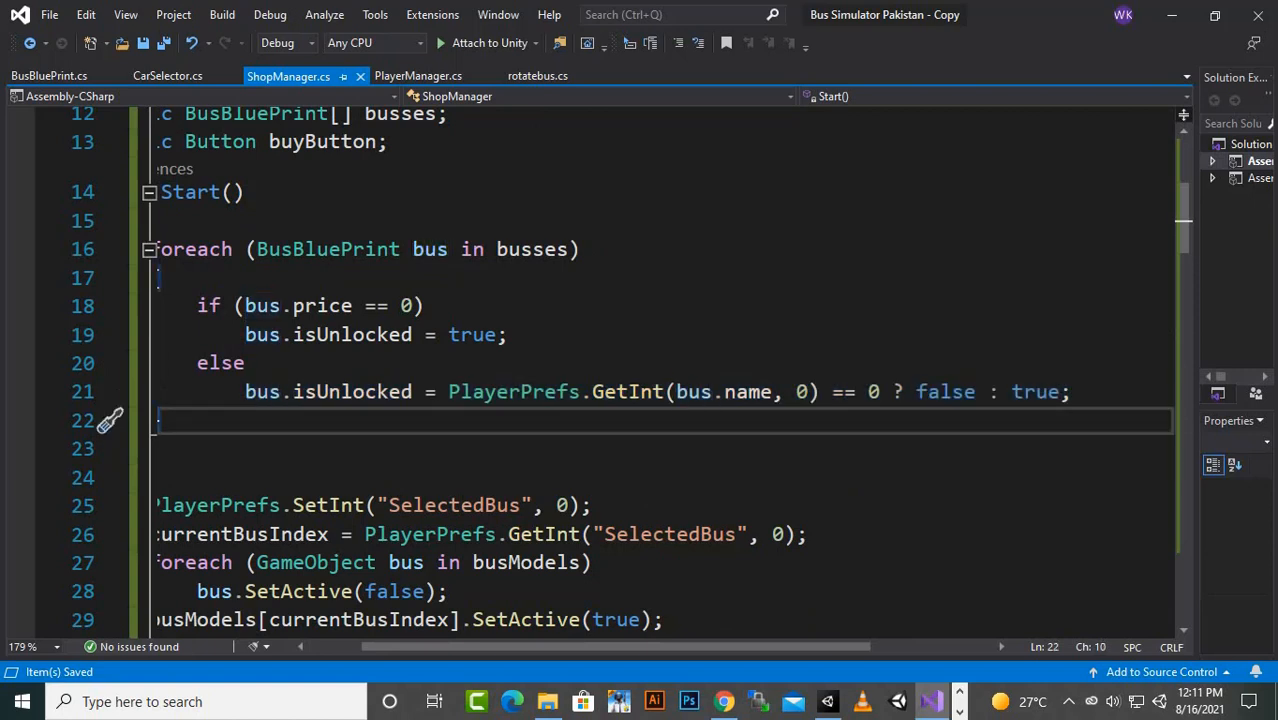
click(246, 392)
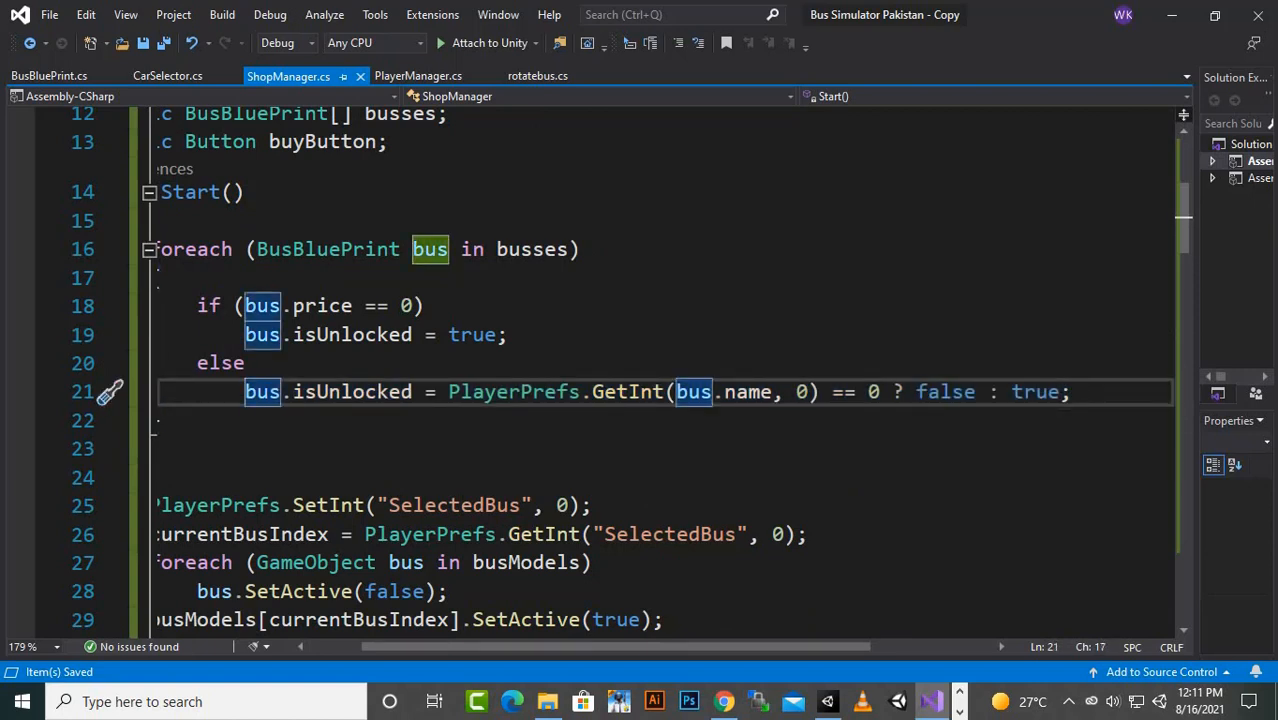
click(352, 392)
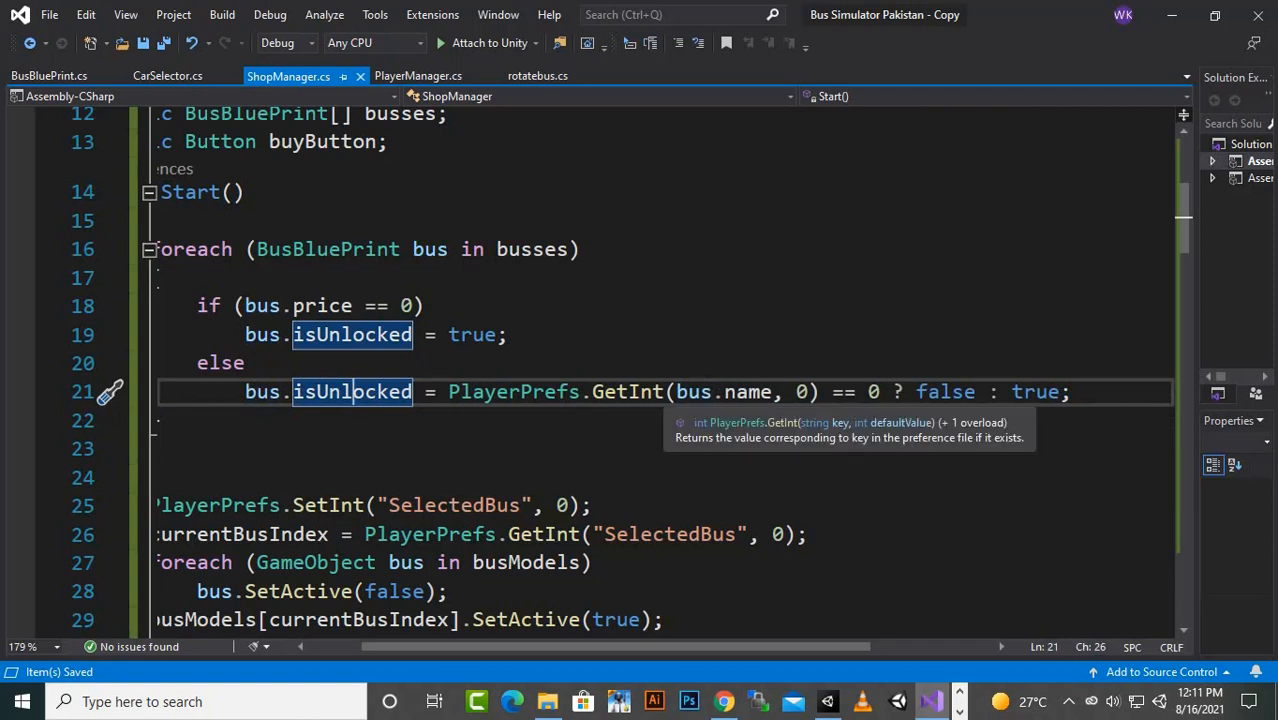
click(725, 392)
click(809, 392)
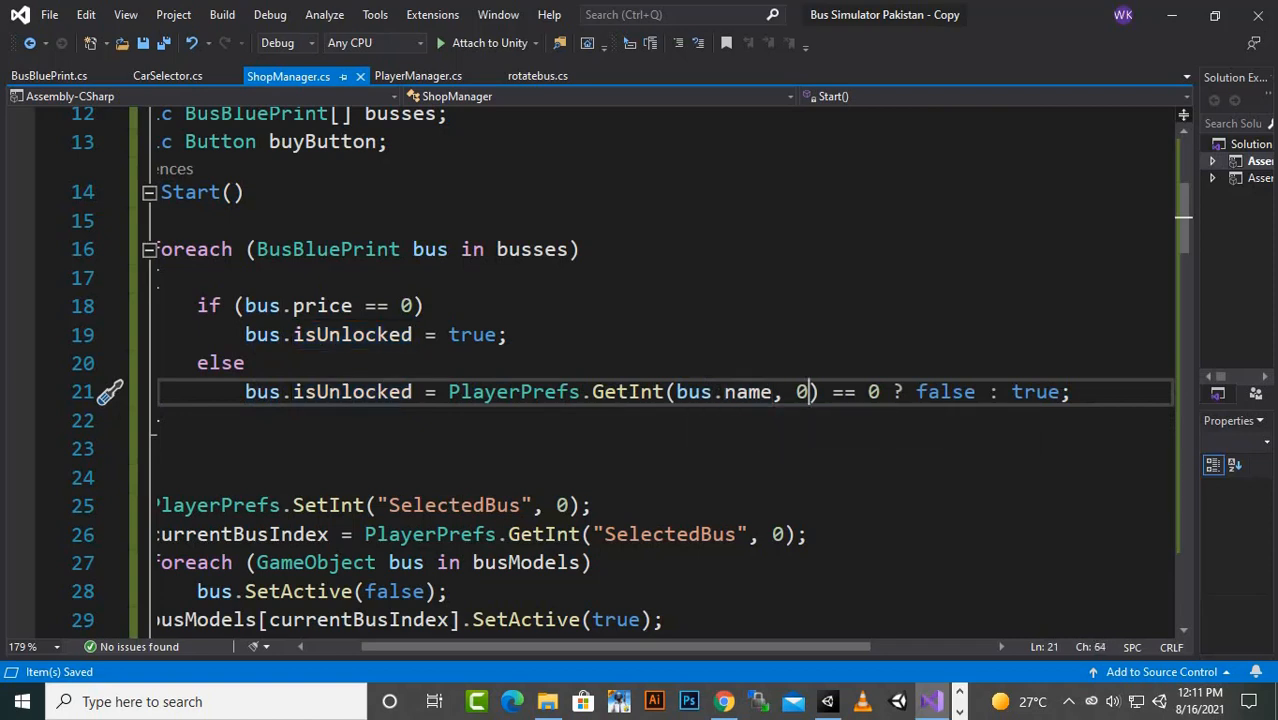
click(857, 392)
mouse_move(869, 392)
mouse_down()
mouse_move(880, 392)
mouse_move(869, 392)
mouse_up()
click(941, 392)
click(1048, 392)
scroll(660, 380, down, 2)
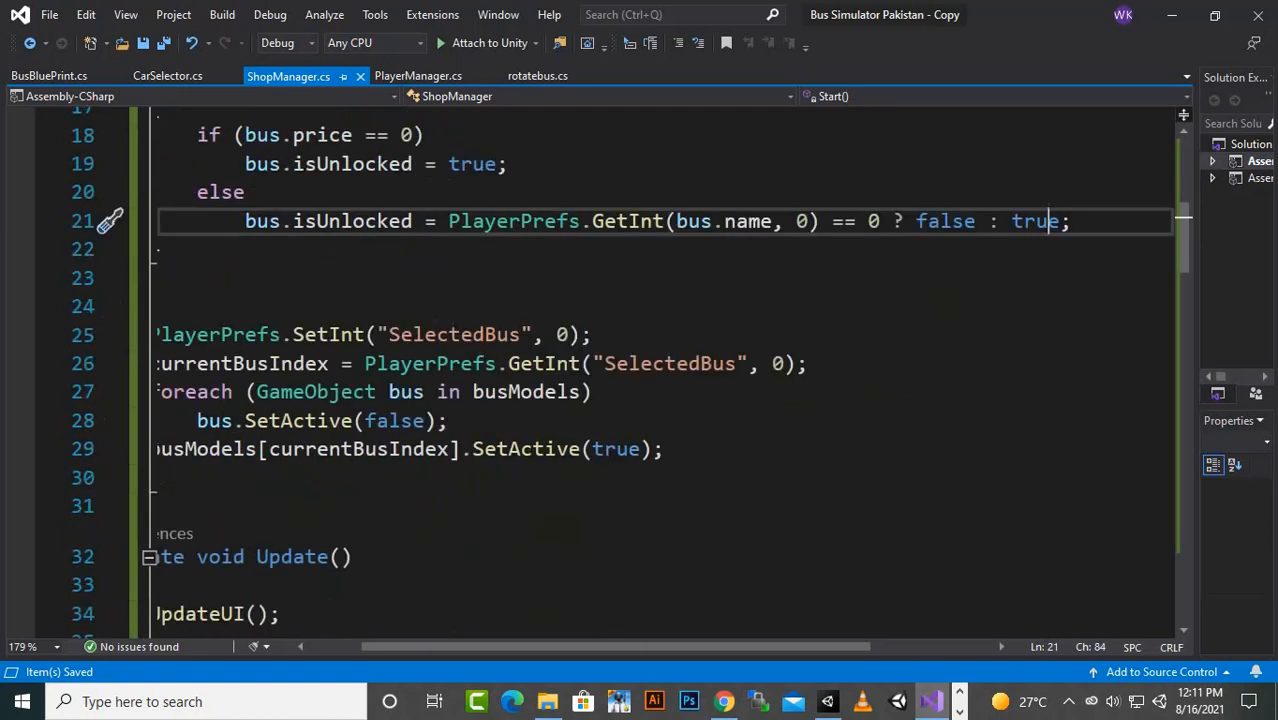
- Follow the UpdateUI call in the Update method of ShopManager.cs through to the UpdateUI method definition
drag(615, 647, 561, 647)
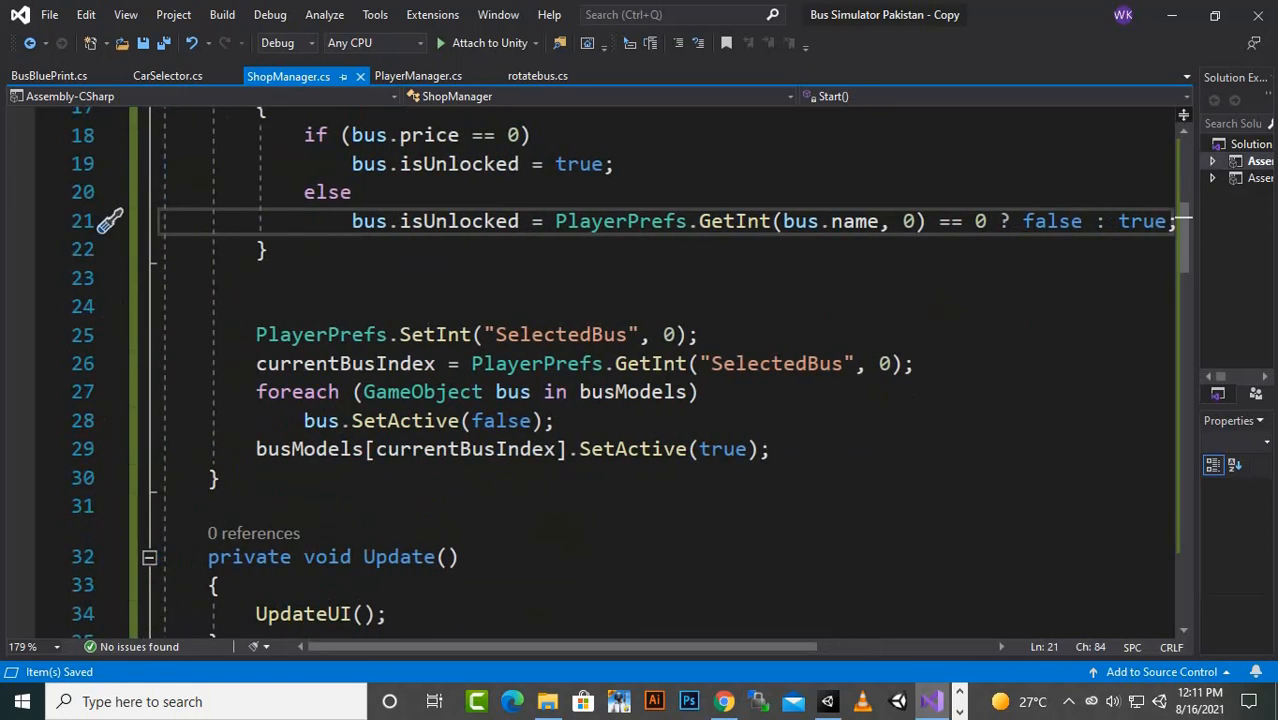
scroll(660, 380, down, 3)
scroll(640, 370, down, 2)
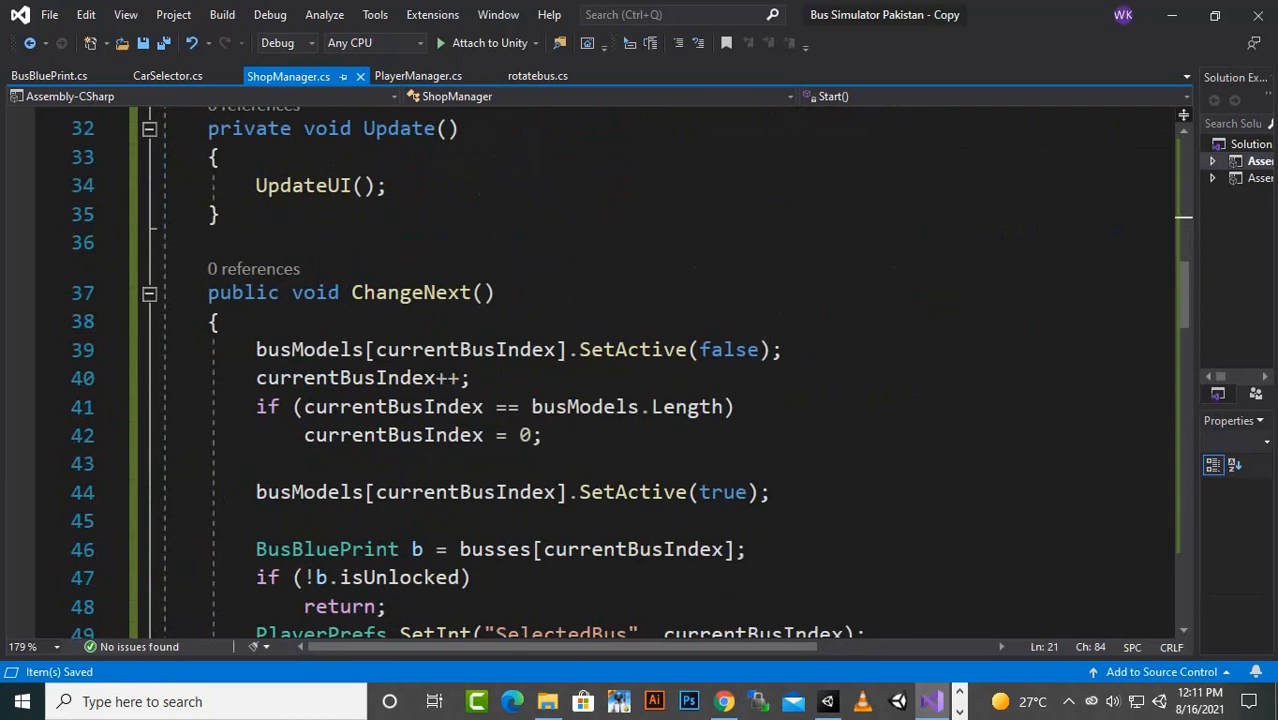
click(371, 128)
click(342, 185)
scroll(342, 185, down, 1)
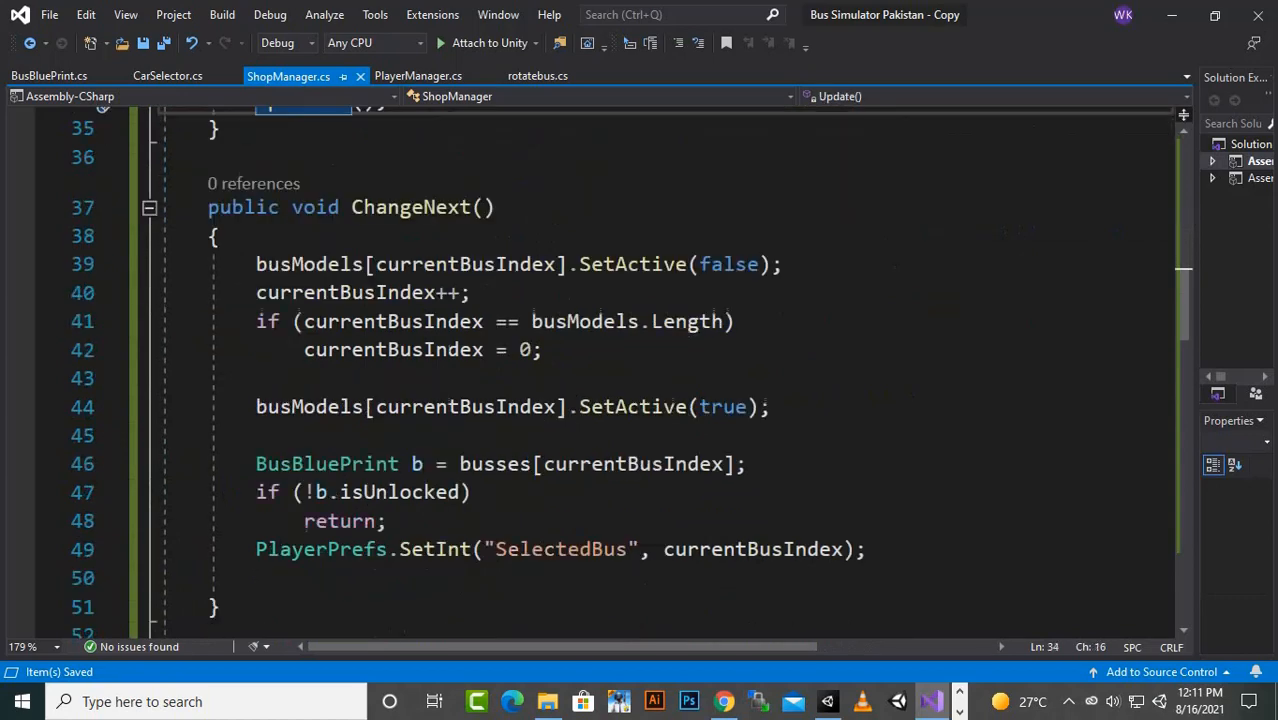
scroll(525, 310, down, 8)
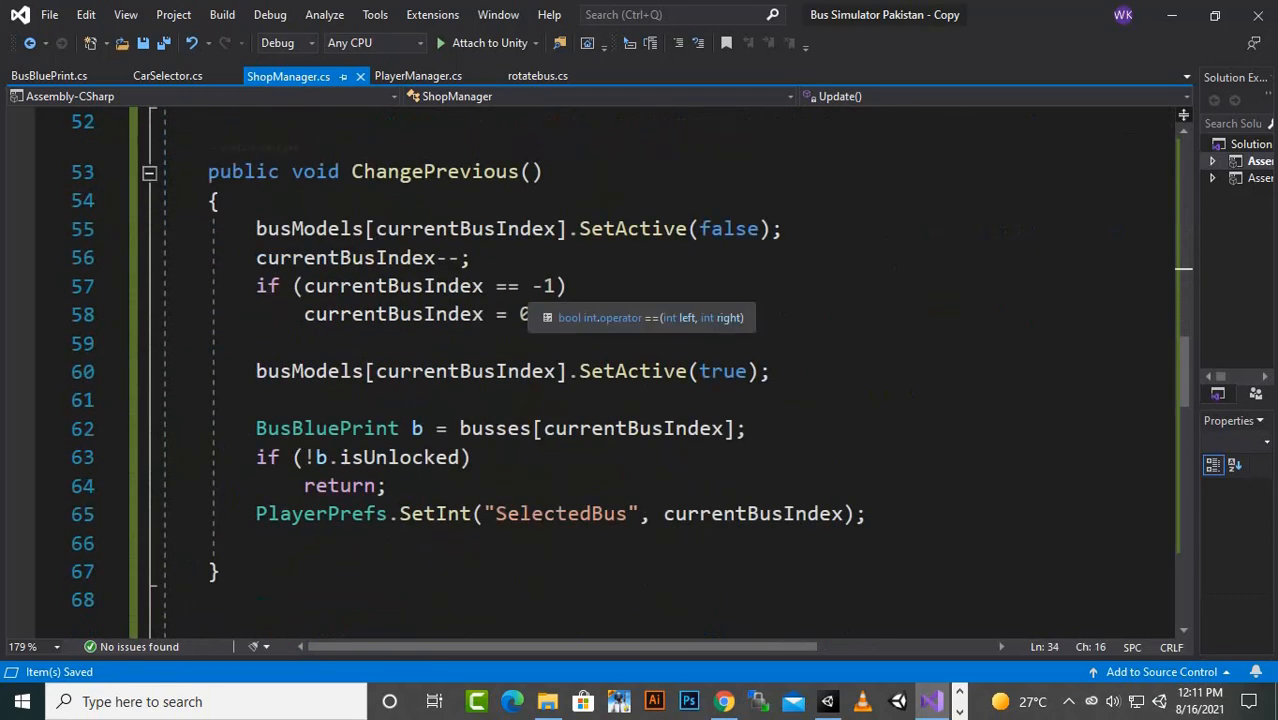
scroll(315, 340, down, 6)
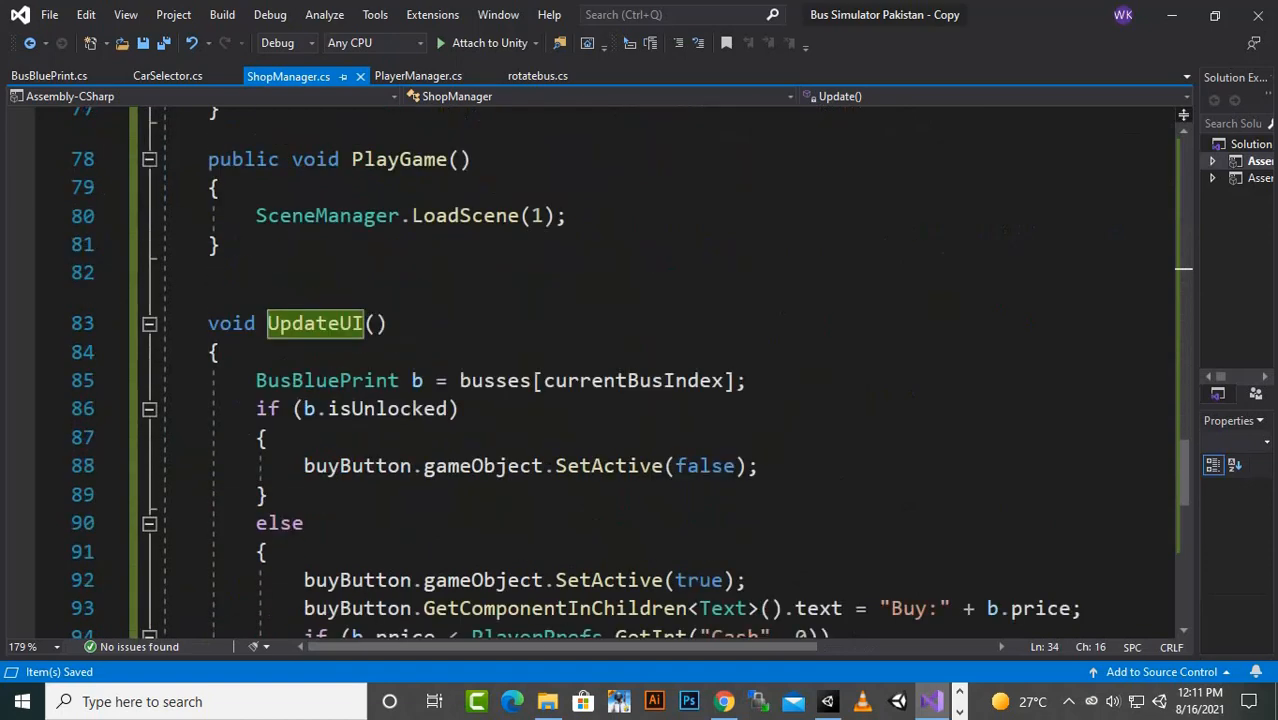
scroll(315, 340, down, 2)
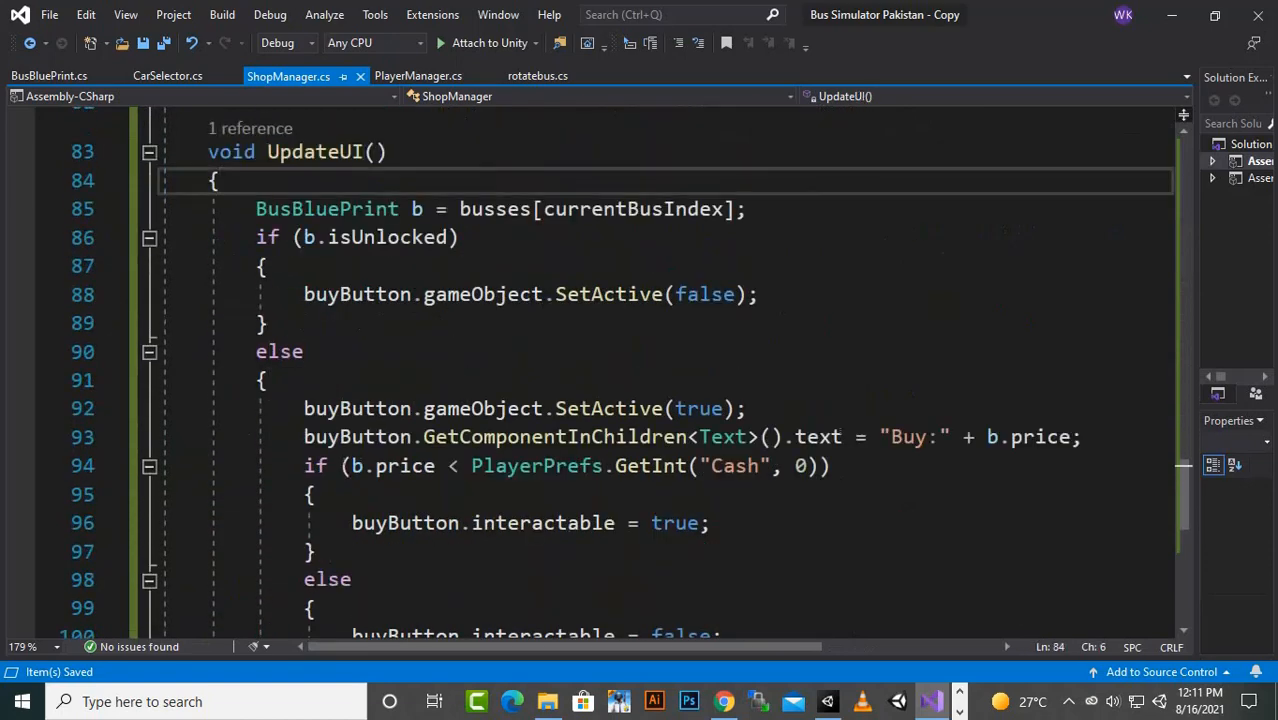
- Examine how UpdateUI reads the current bus from busses[currentBusIndex] and handles buyButton when b.isUnlocked is true
click(423, 209)
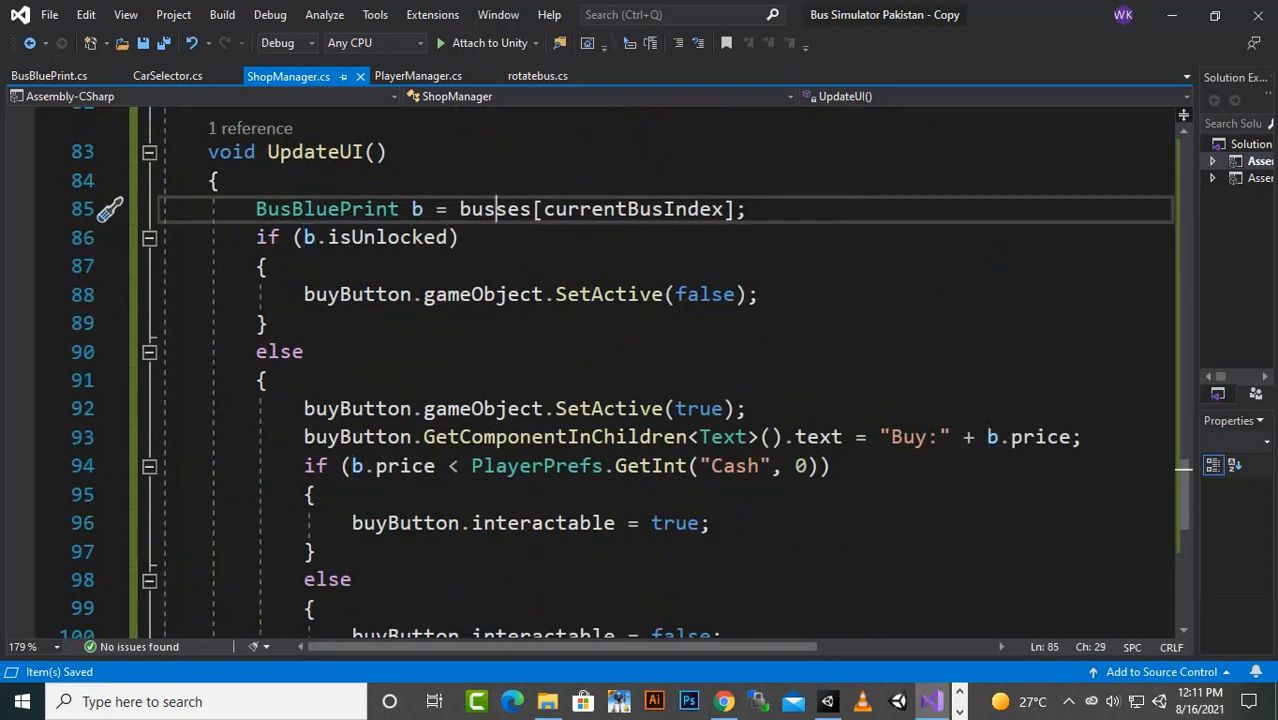
click(665, 209)
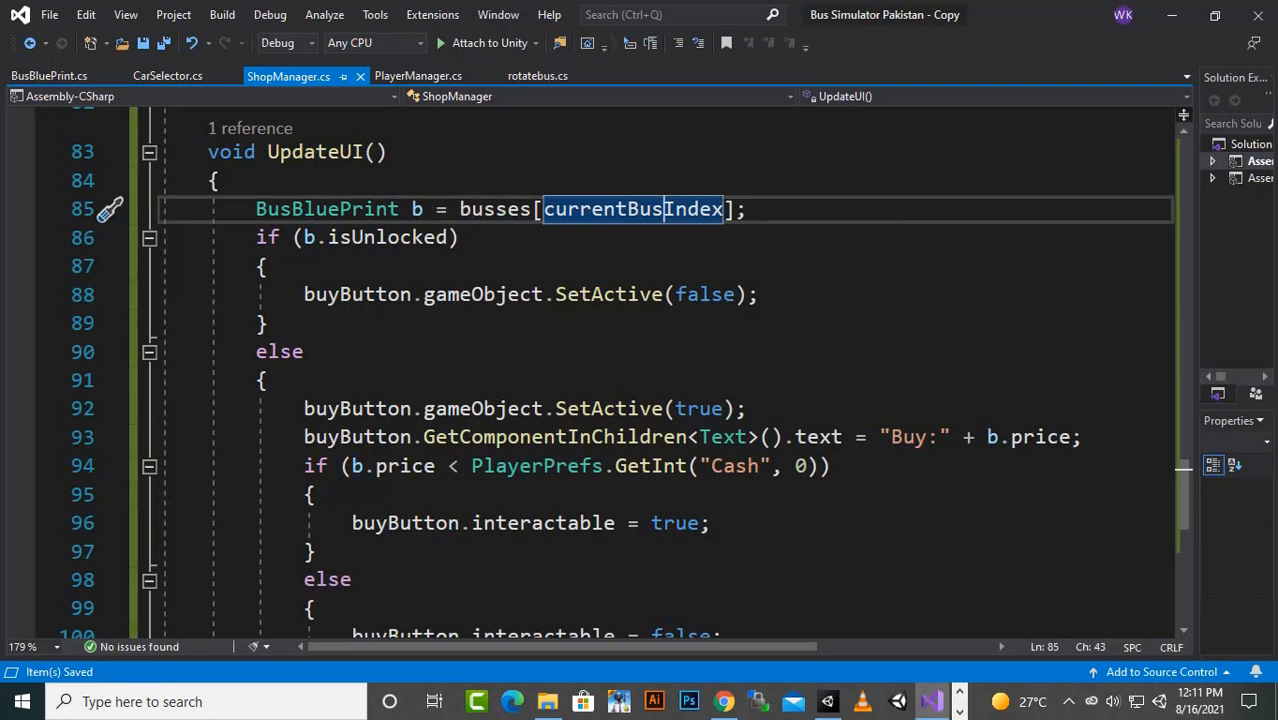
click(281, 238)
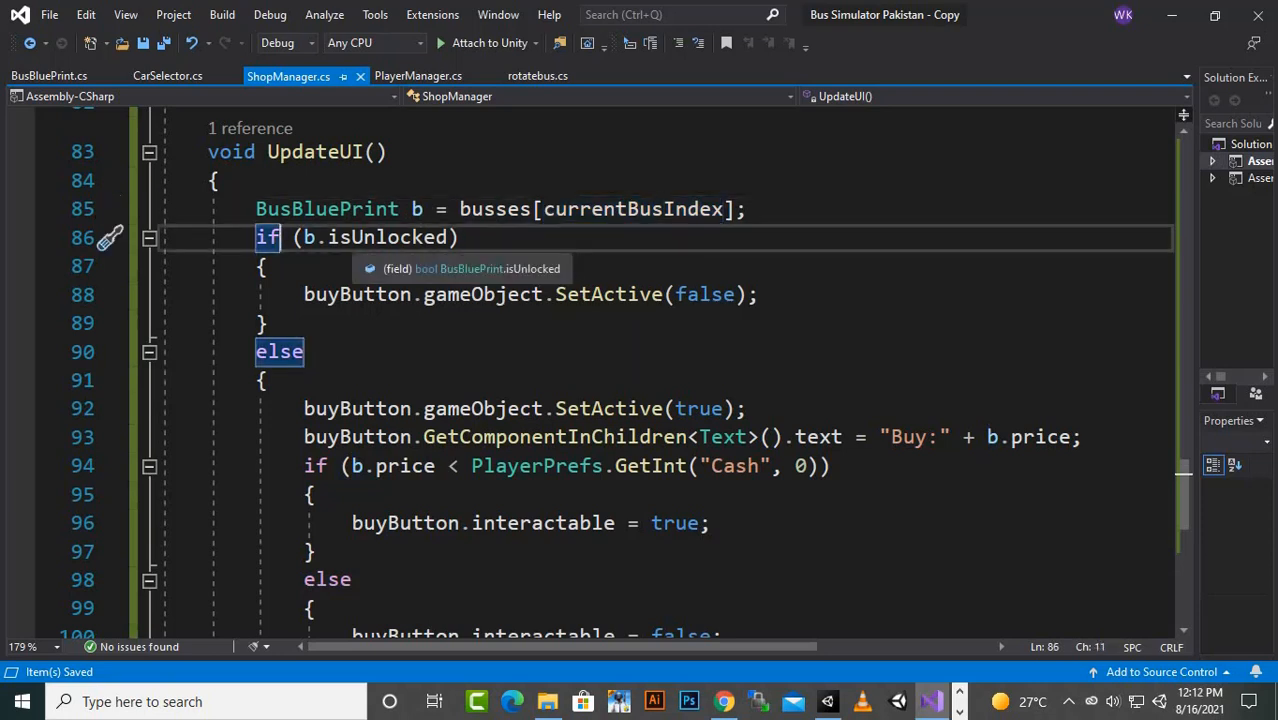
click(399, 238)
scroll(399, 238, down, 1)
click(365, 209)
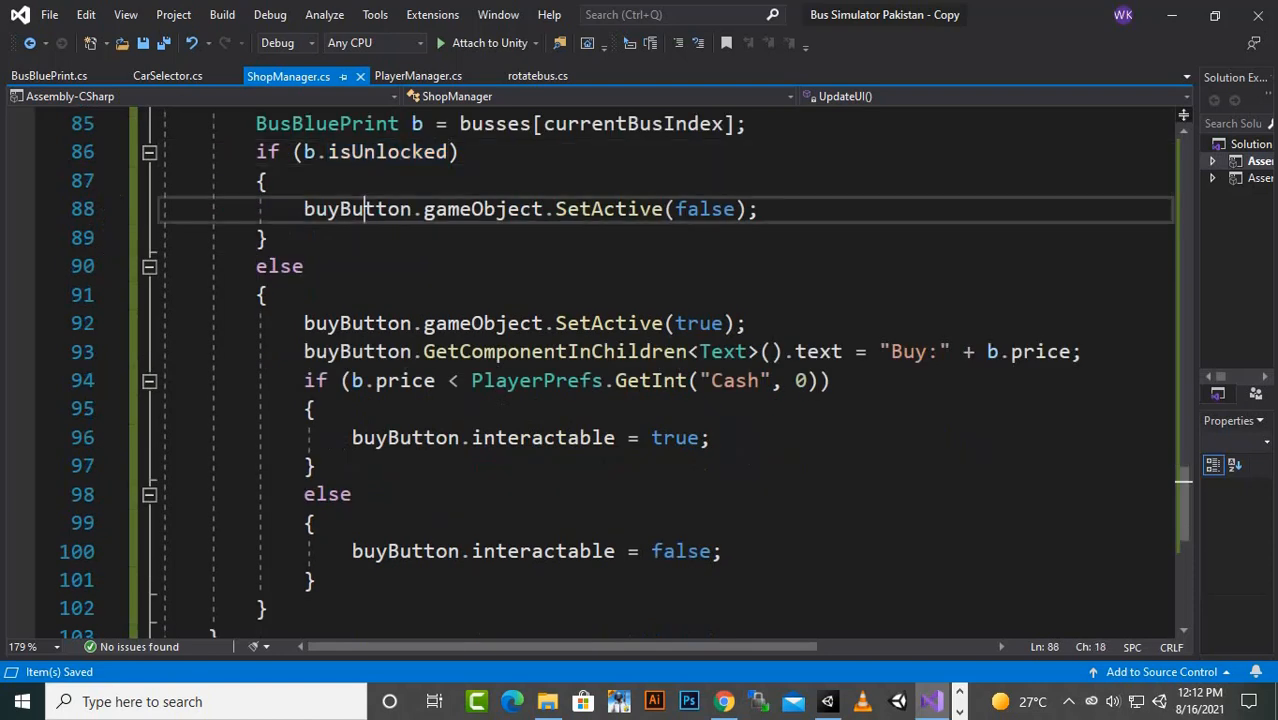
click(712, 209)
- Examine the outer else branch of UpdateUI, where buyButton.gameObject.SetActive(true) handles a locked bus
click(268, 266)
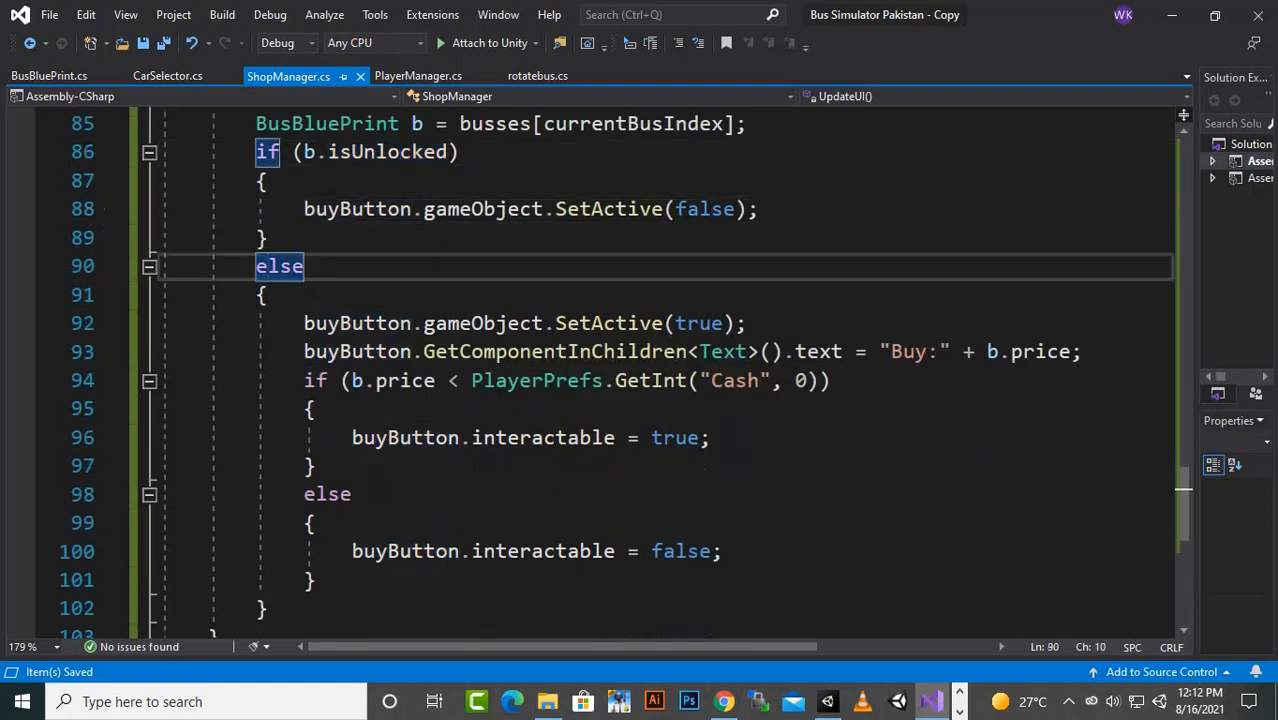
scroll(660, 340, down, 1)
click(354, 237)
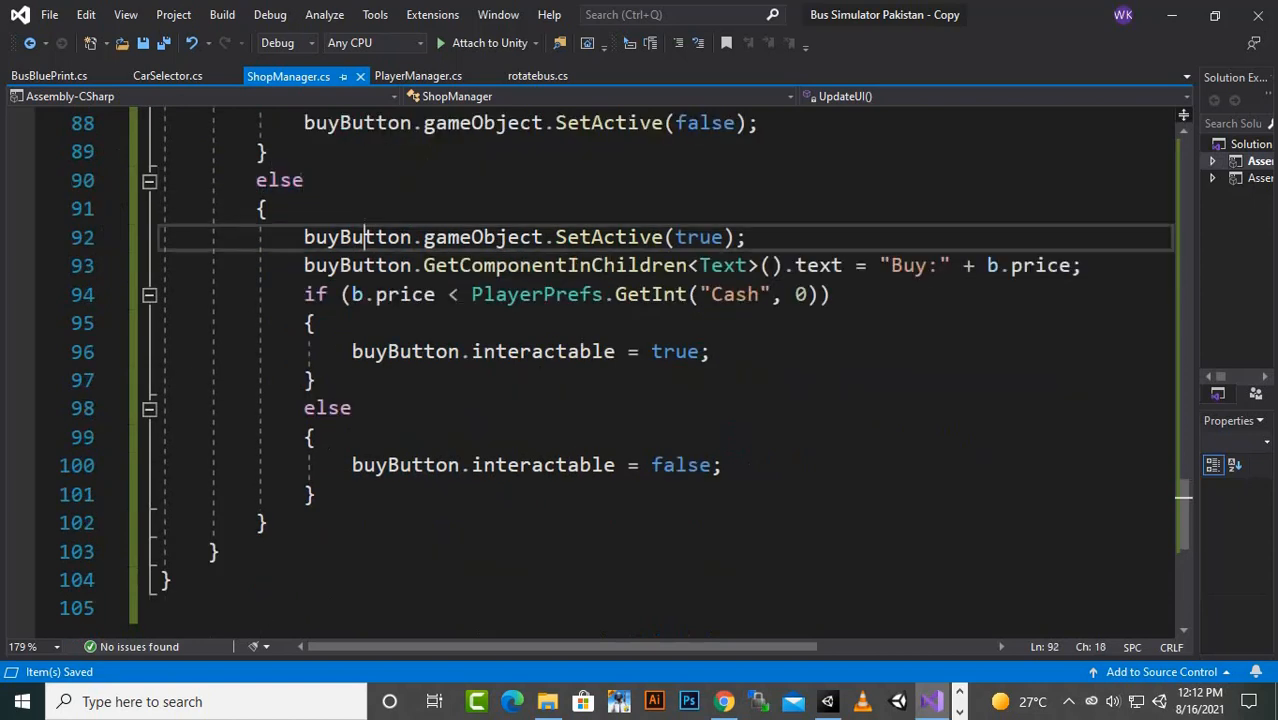
click(687, 237)
- Examine the line assigning the buy button's child text, from GetComponentInChildren to "Buy:" plus b.price
click(365, 266)
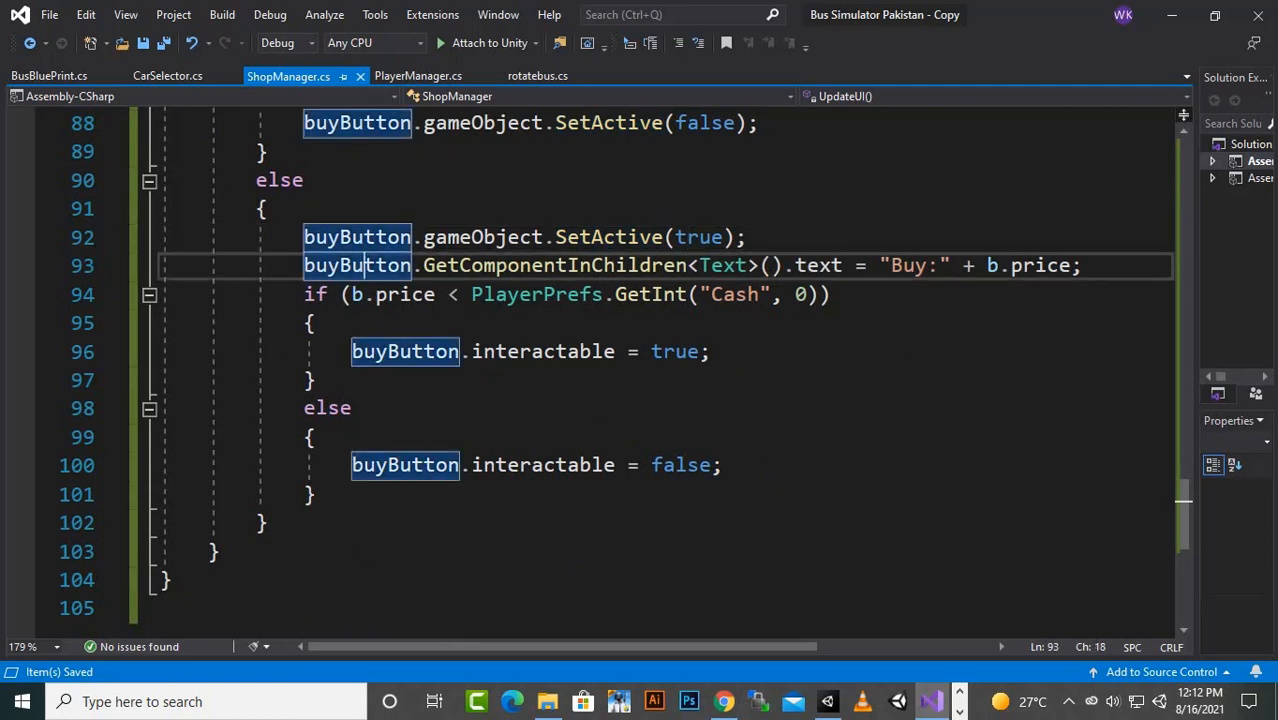
click(797, 266)
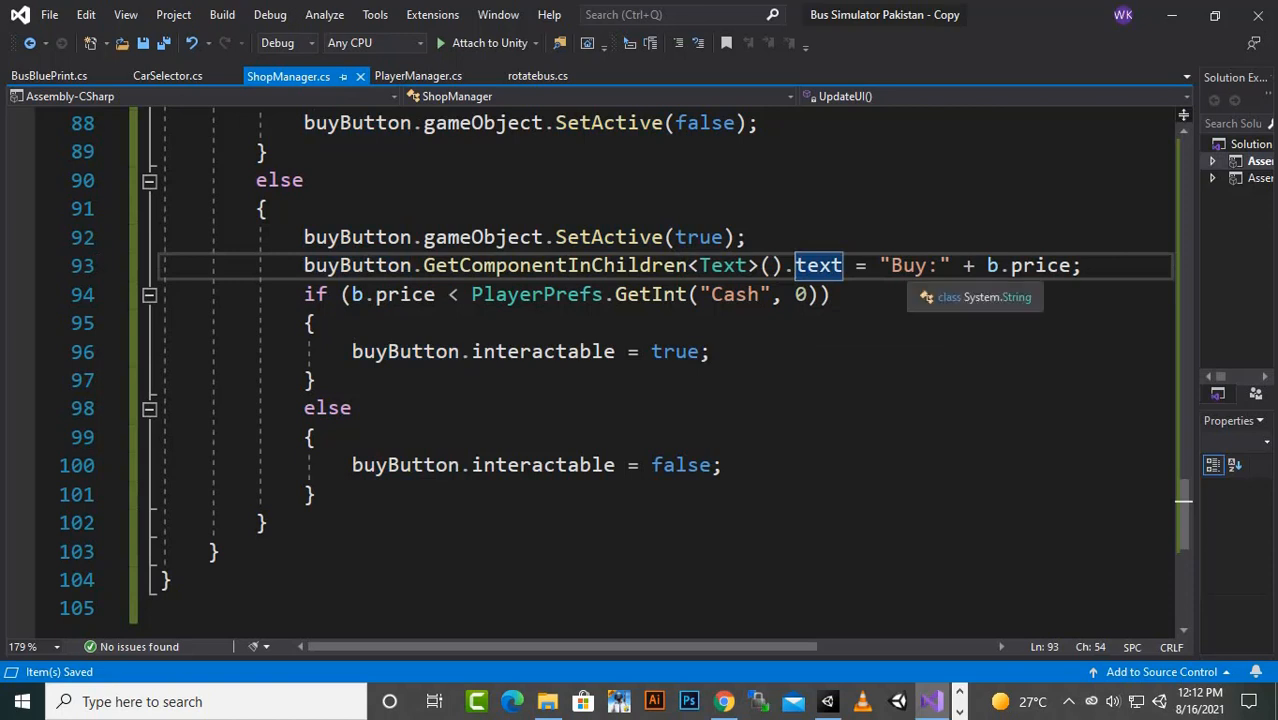
click(904, 266)
click(988, 266)
key(Right)
key(Right)
key(Right)
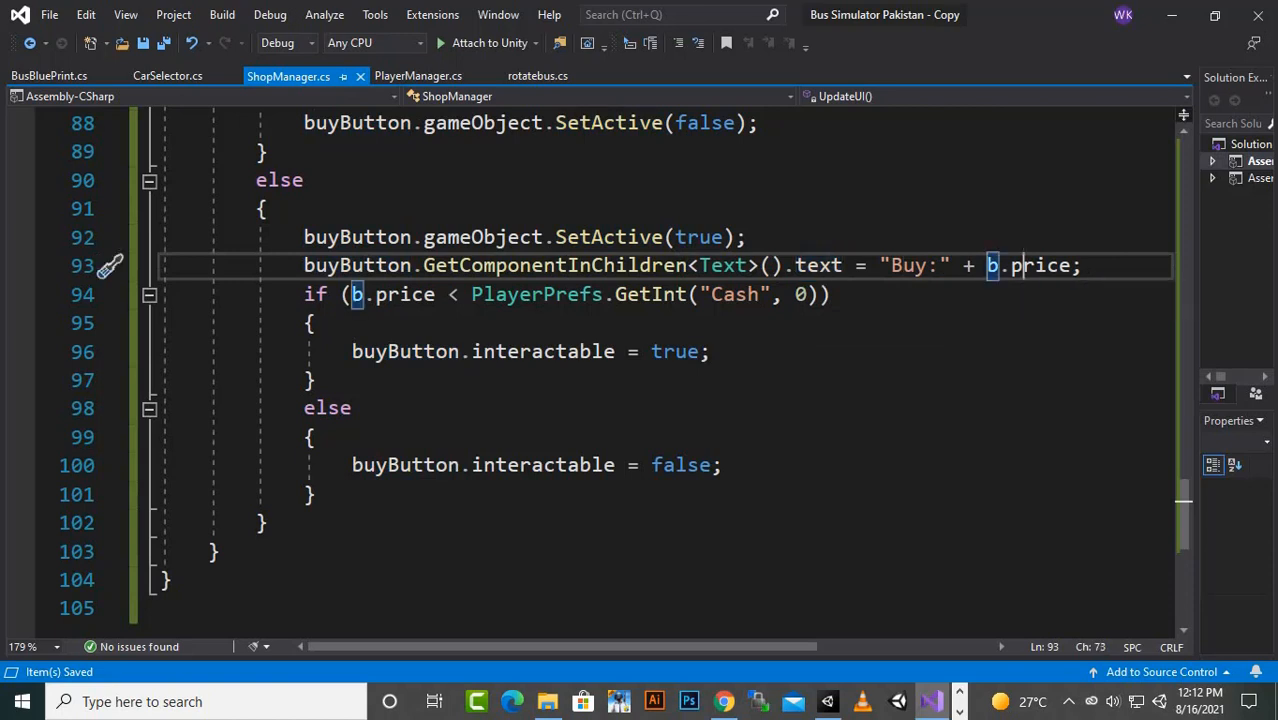
drag(988, 266, 1072, 266)
click(832, 295)
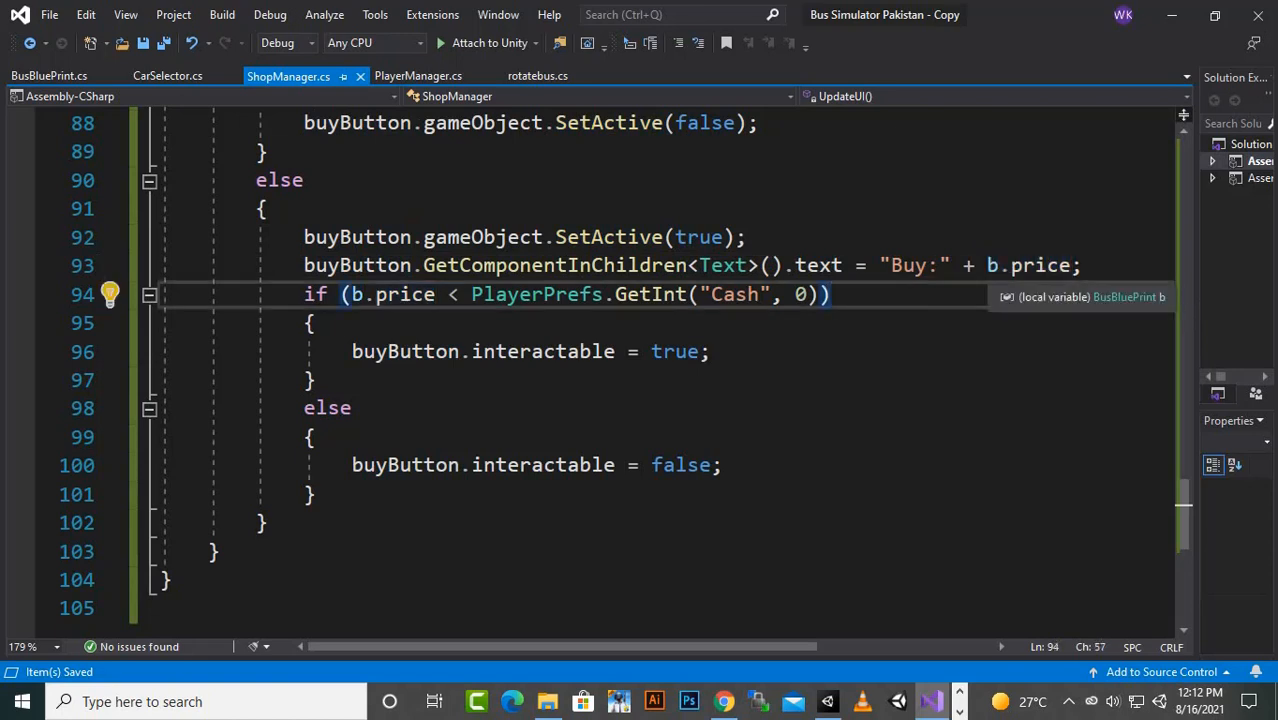
drag(988, 266, 1072, 266)
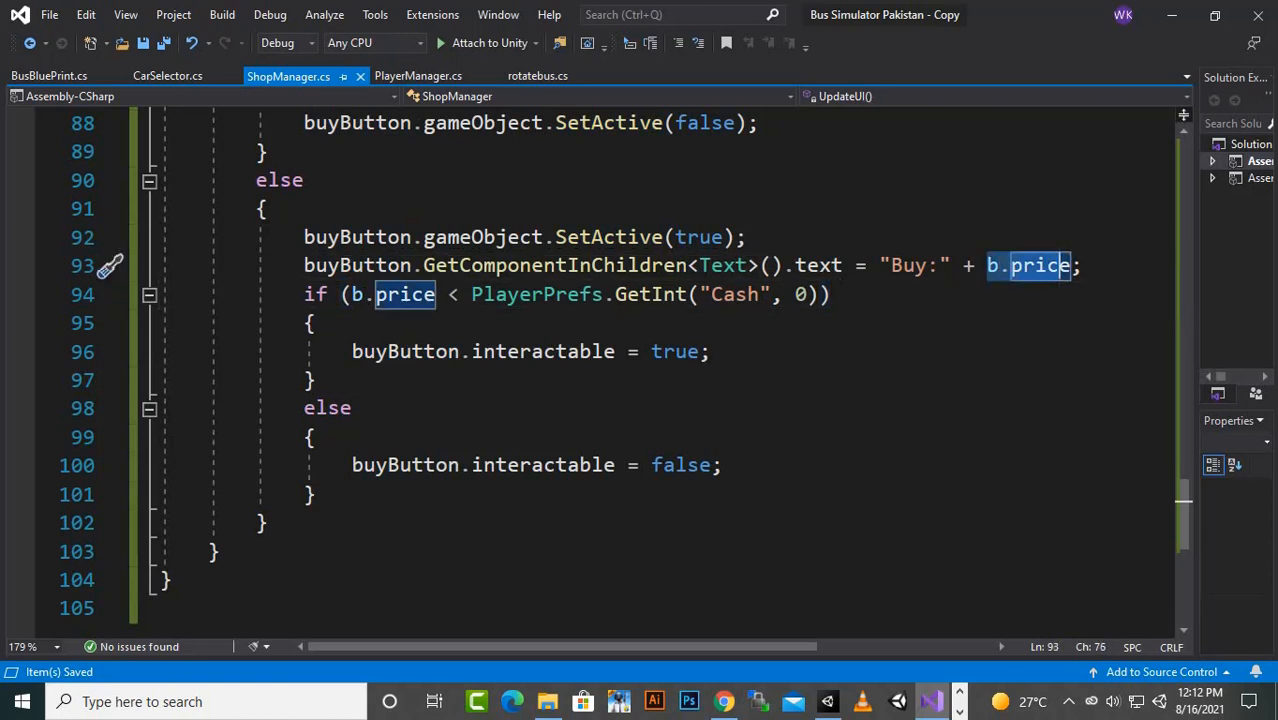
click(1070, 295)
mouse_move(975, 266)
mouse_down()
mouse_move(1072, 266)
mouse_move(987, 266)
mouse_up()
click(1072, 266)
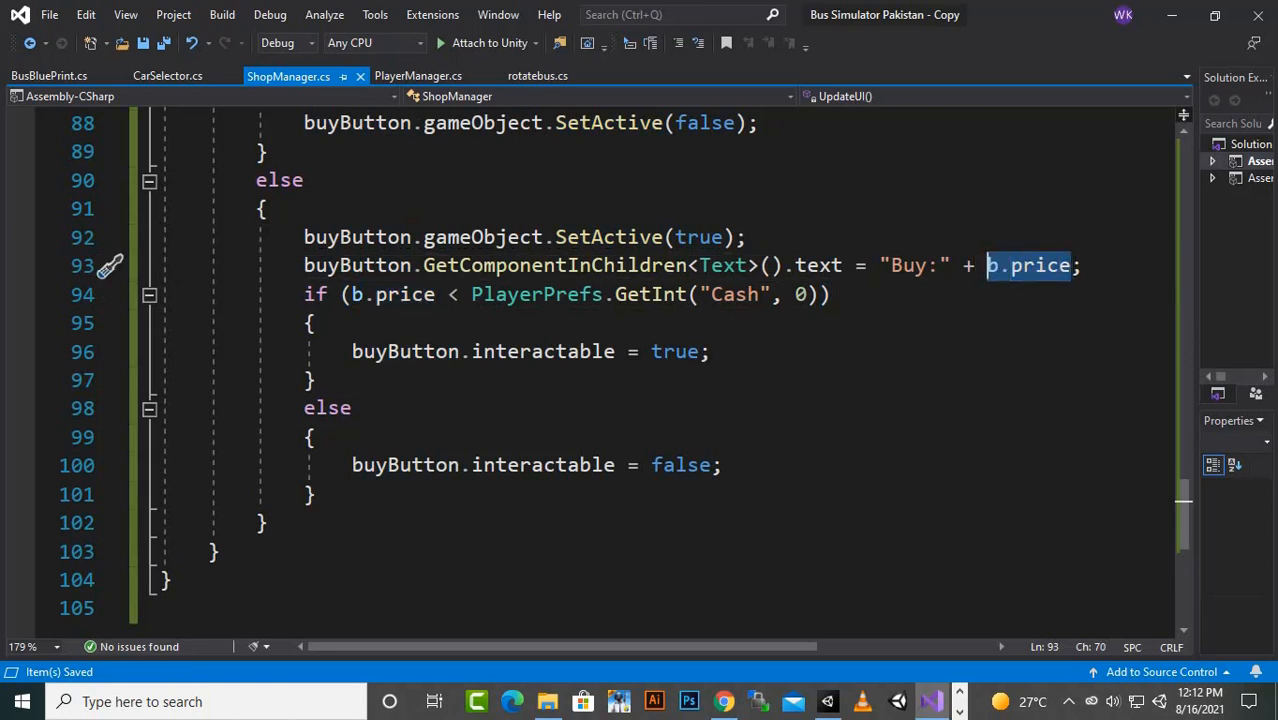
- Examine the condition in UpdateUI comparing b.price with the PlayerPrefs "Cash" value
click(364, 294)
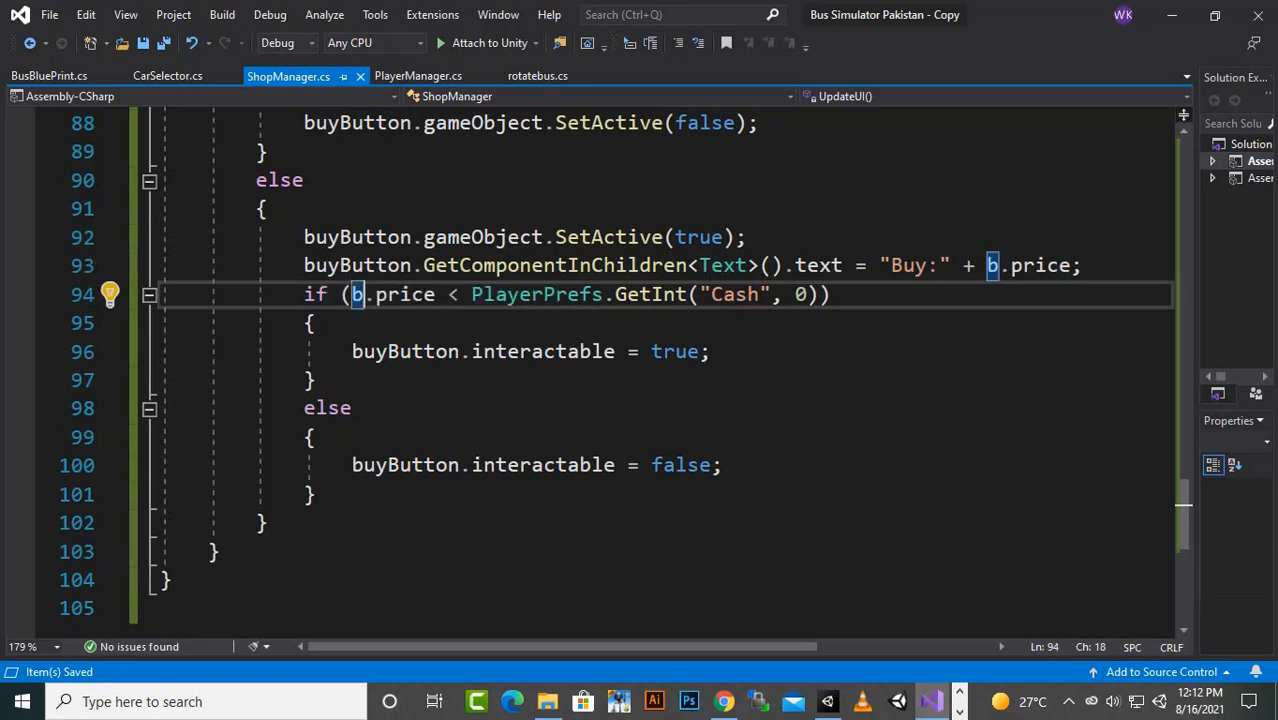
key(Down)
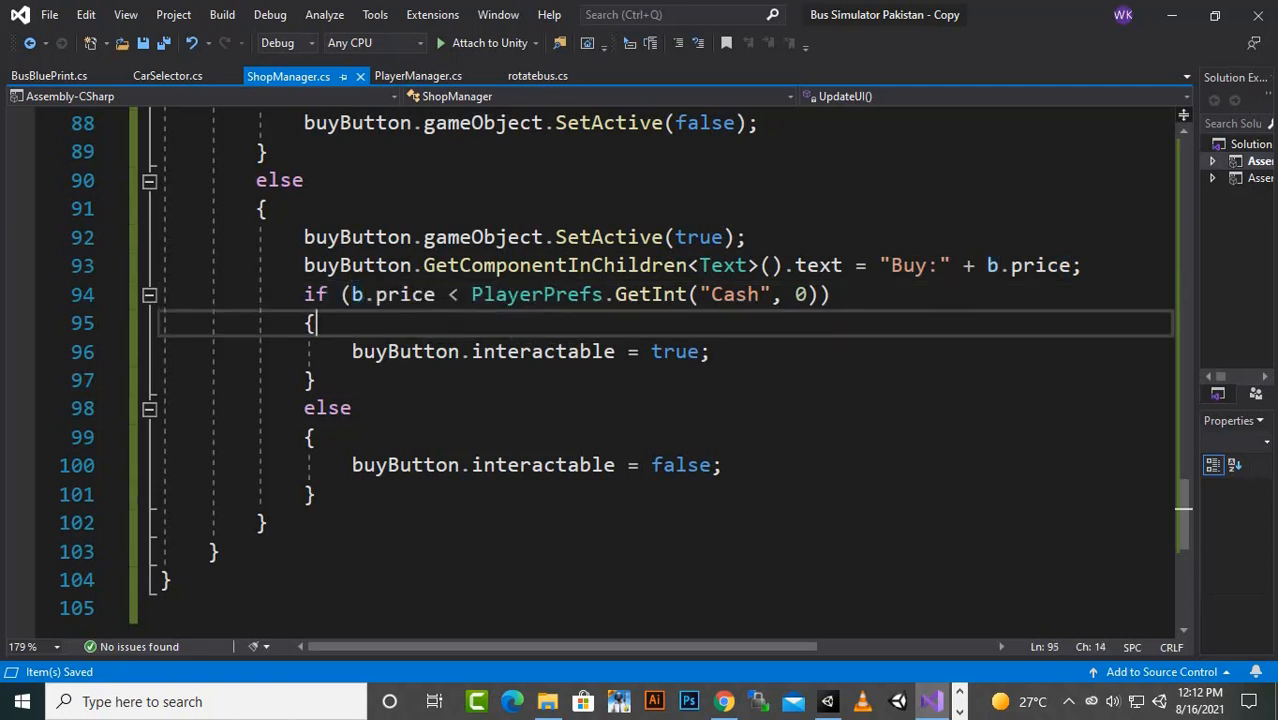
click(749, 295)
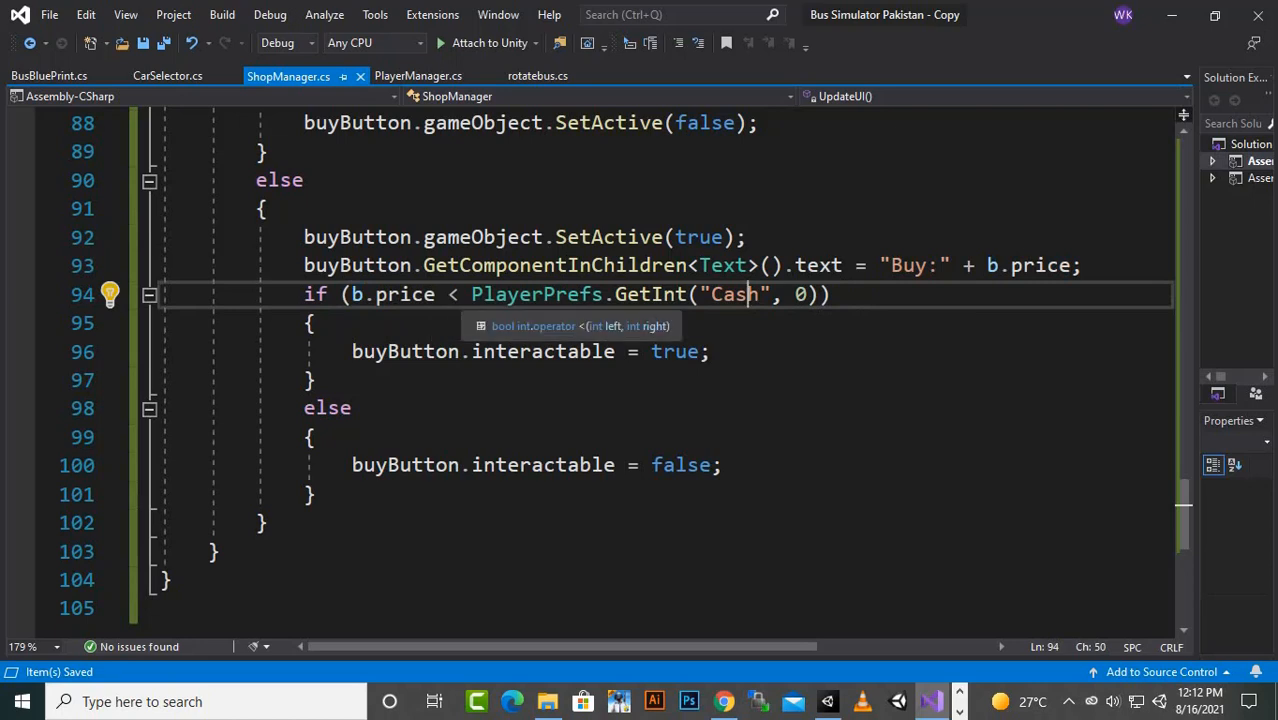
click(400, 295)
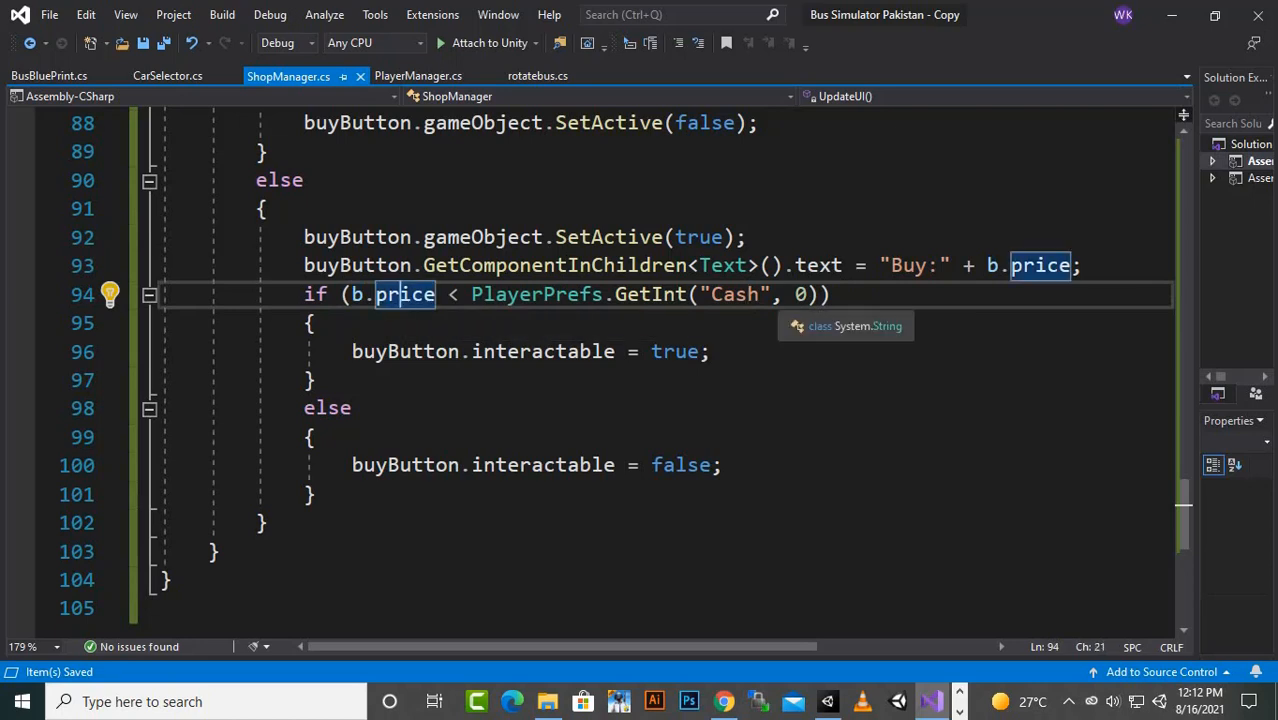
click(762, 295)
click(472, 294)
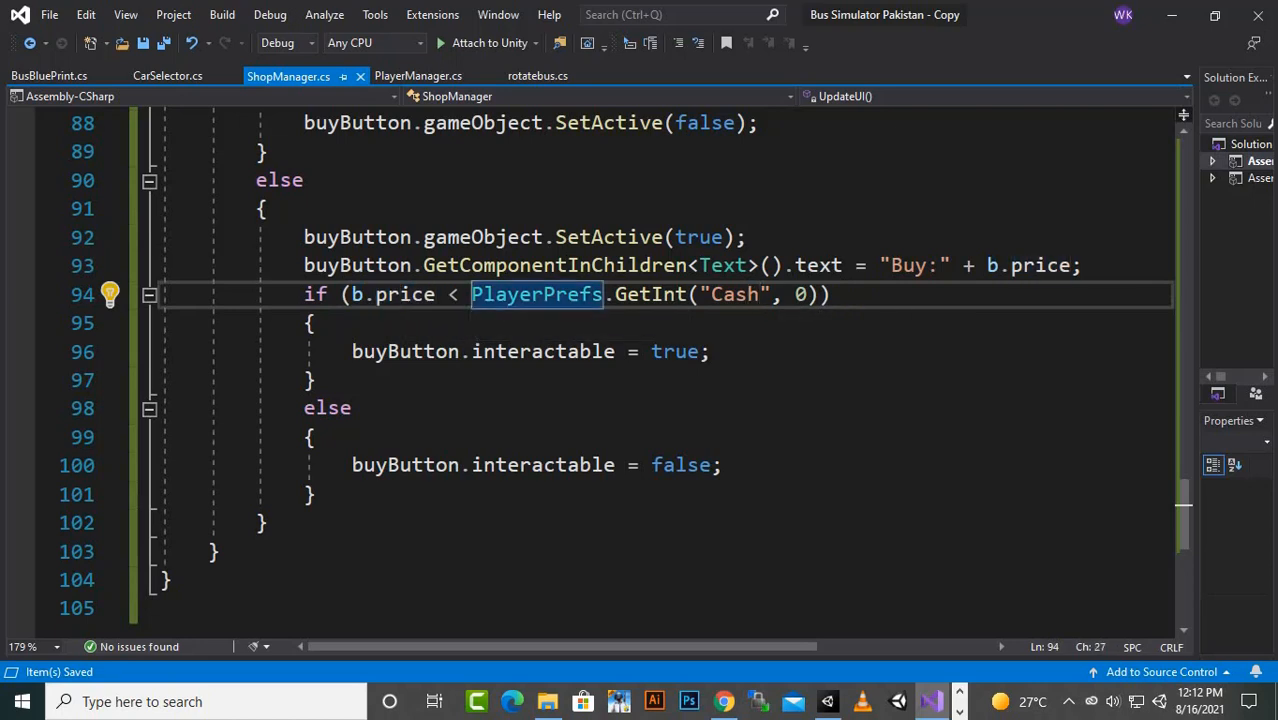
- Compare the buyButton.interactable assignments in the price condition's if and else branches
drag(376, 351, 617, 351)
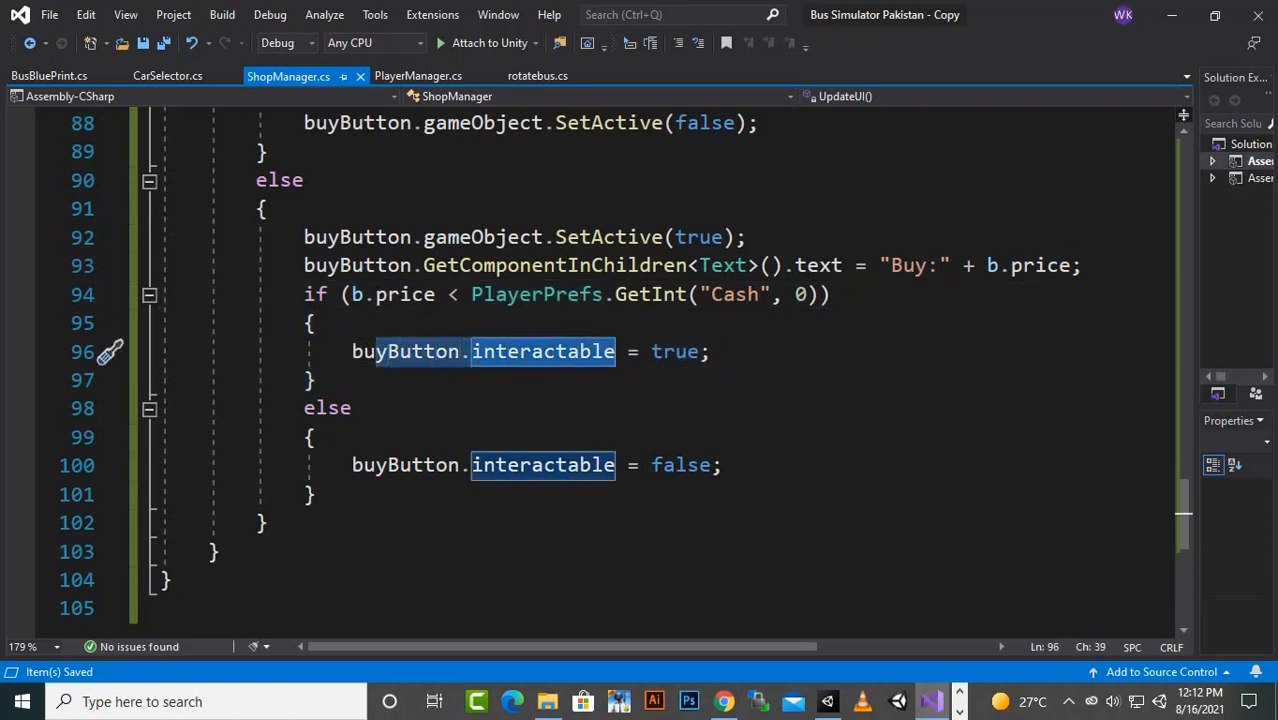
click(328, 408)
drag(412, 465, 581, 465)
scroll(581, 465, down, 1)
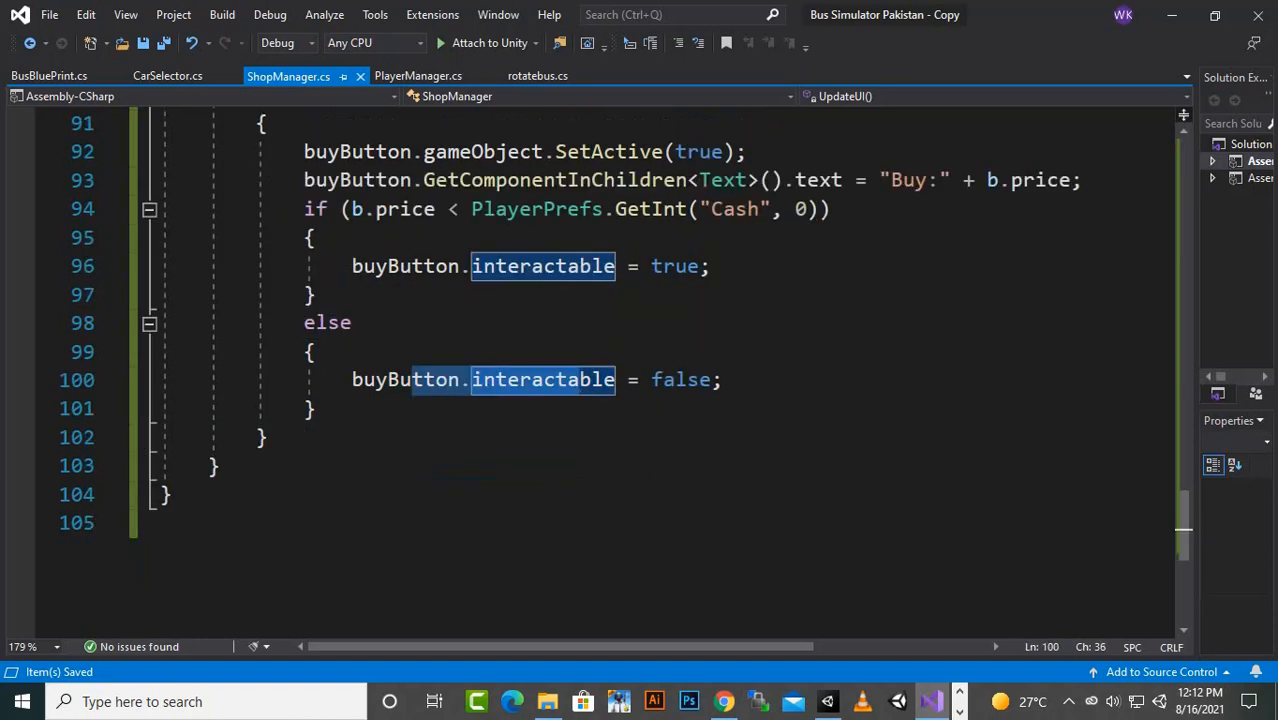
- Locate the UnlockBus method in ShopManager.cs and review its body
scroll(600, 370, up, 4)
scroll(370, 590, up, 4)
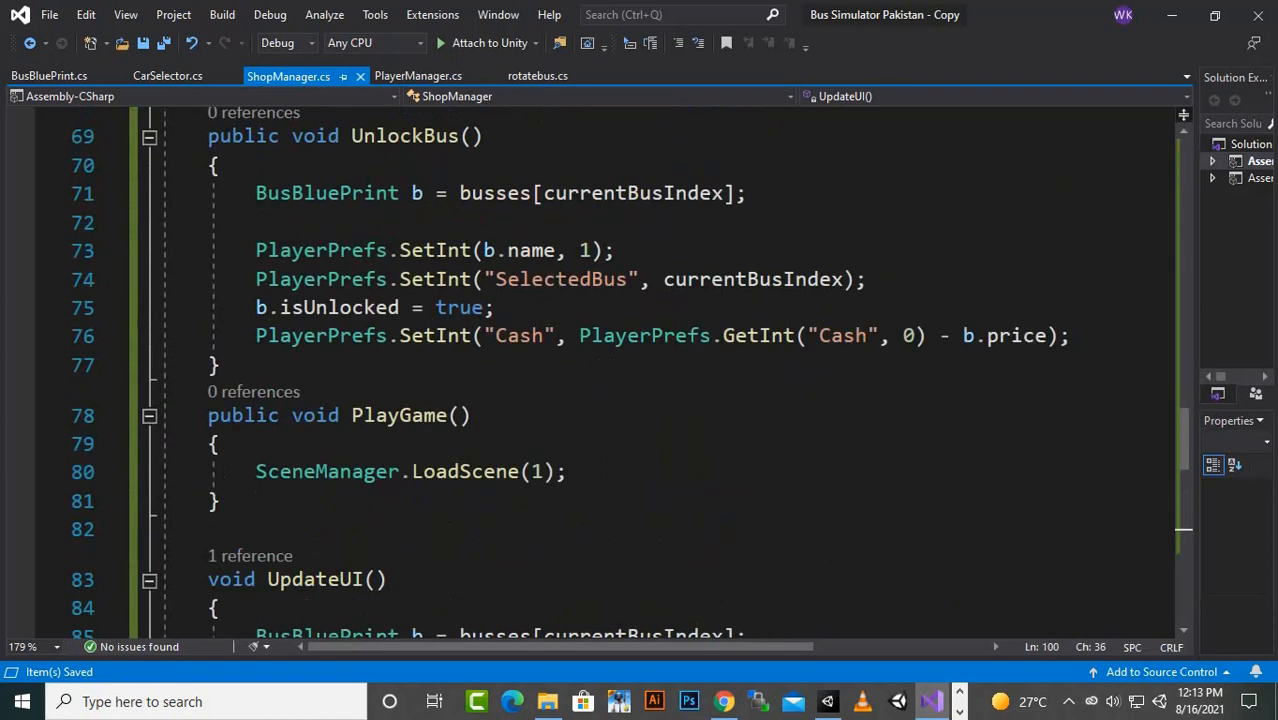
scroll(370, 590, up, 3)
click(412, 394)
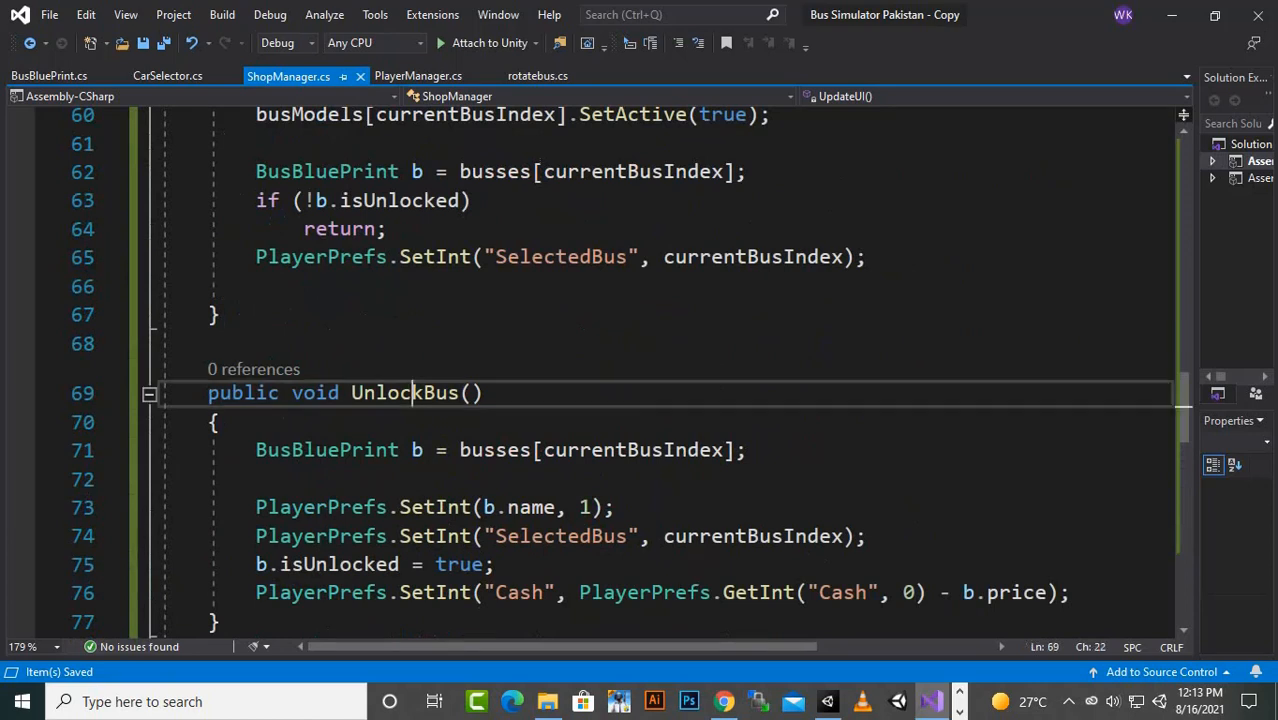
scroll(600, 400, down, 1)
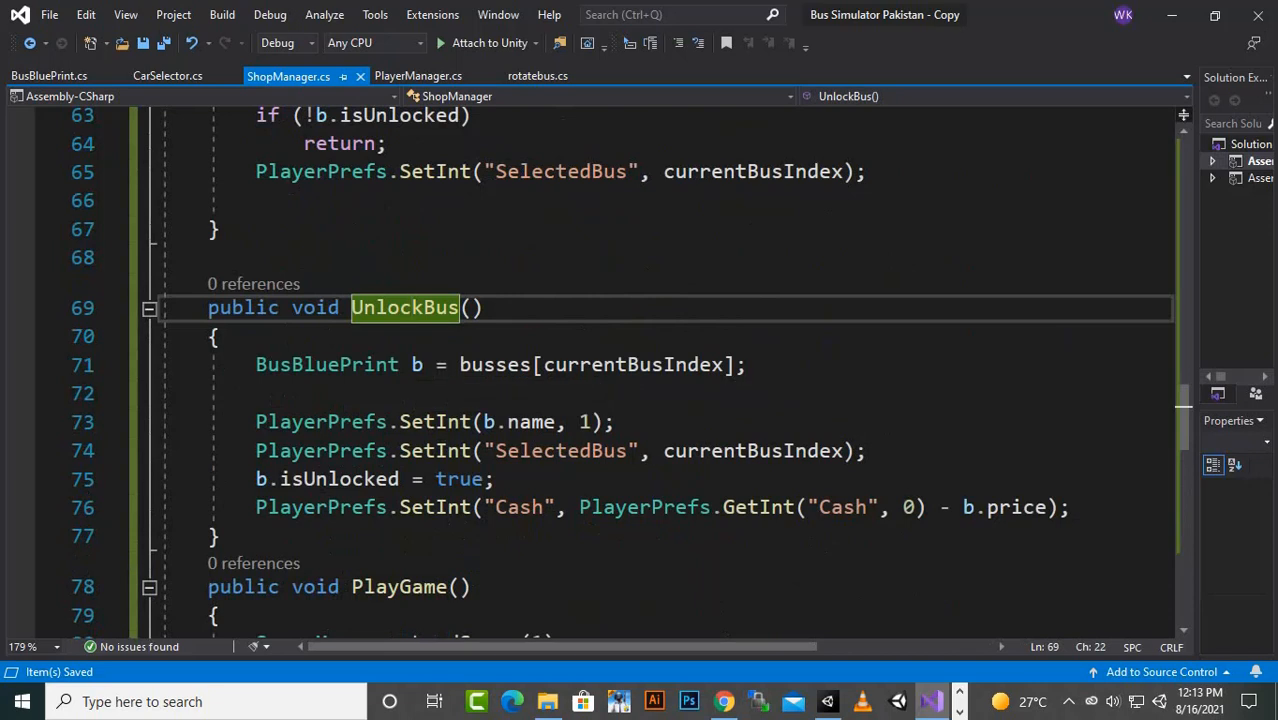
scroll(630, 365, down, 1)
- Examine the PlayerPrefs.SetInt(b.name, 1) line in UnlockBus, checking its key and stored value
click(305, 337)
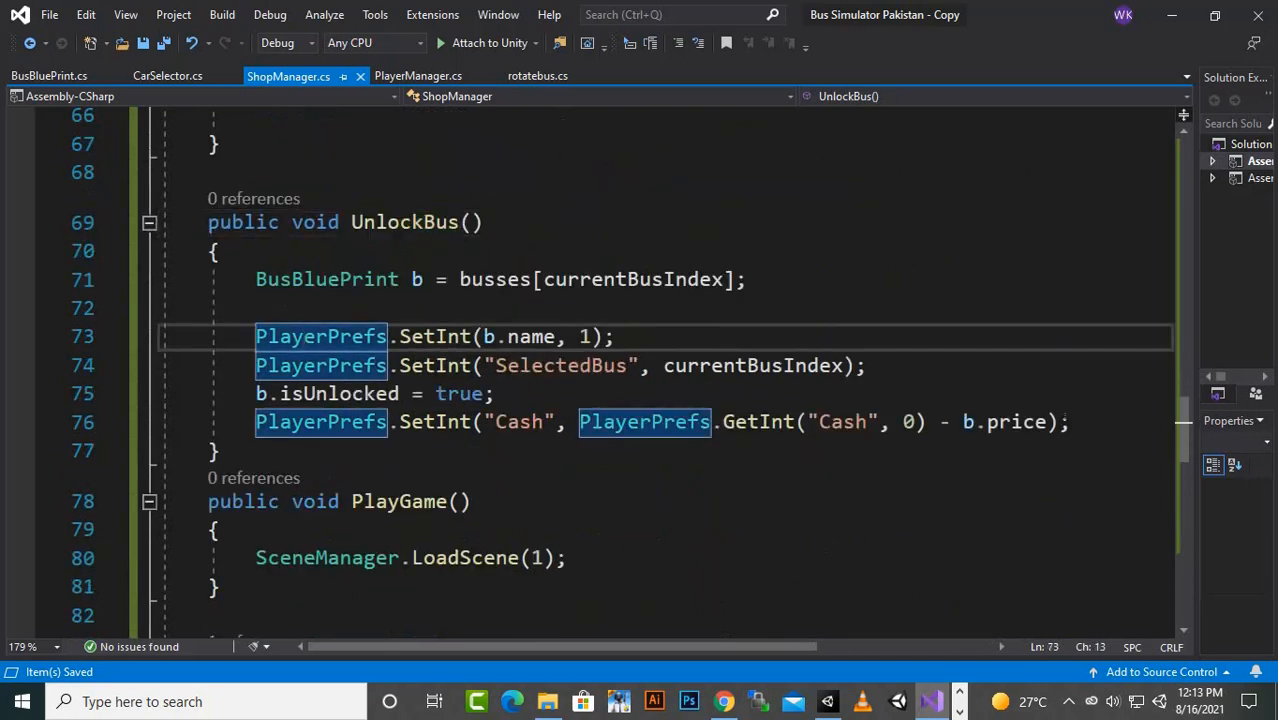
click(460, 337)
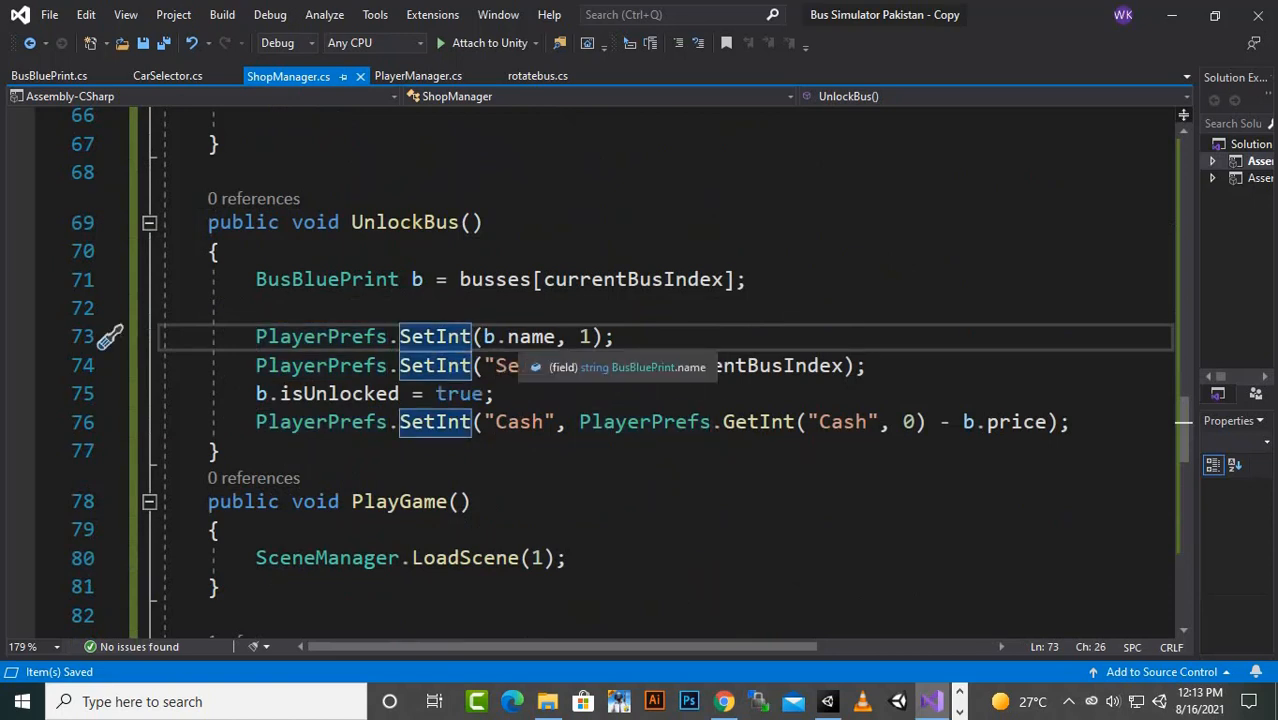
click(592, 337)
key(shift+Left)
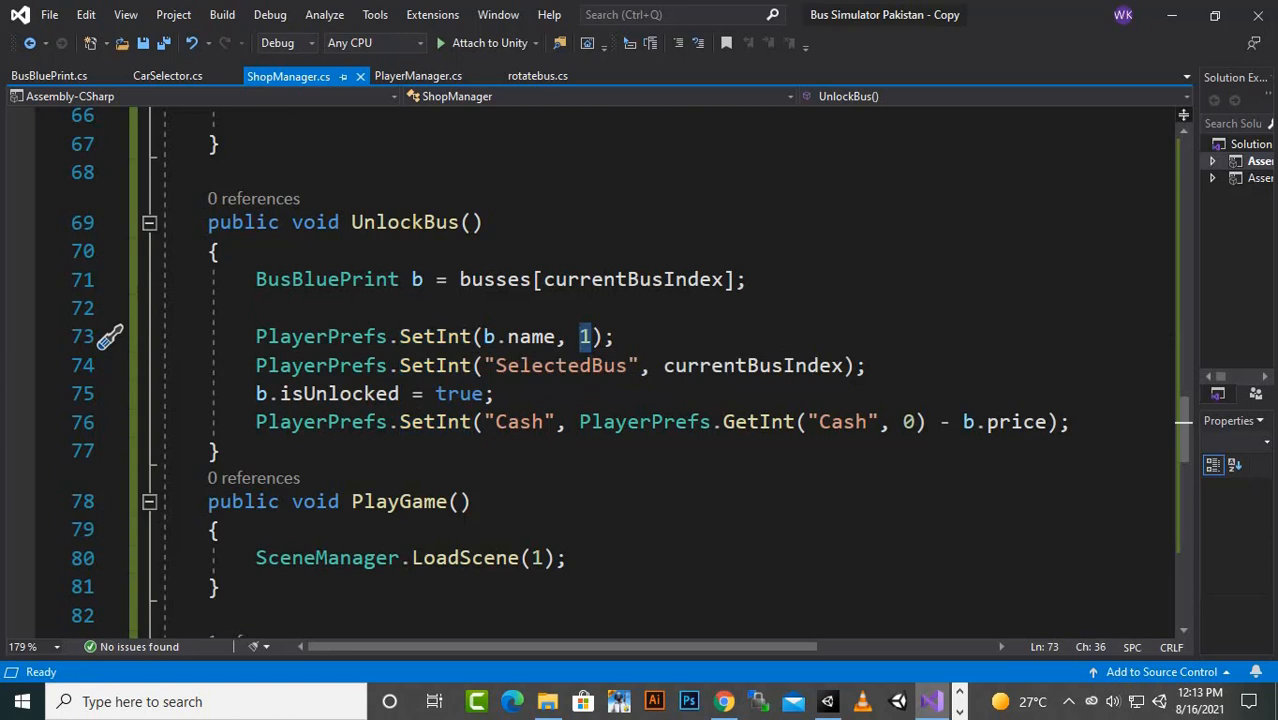
click(292, 337)
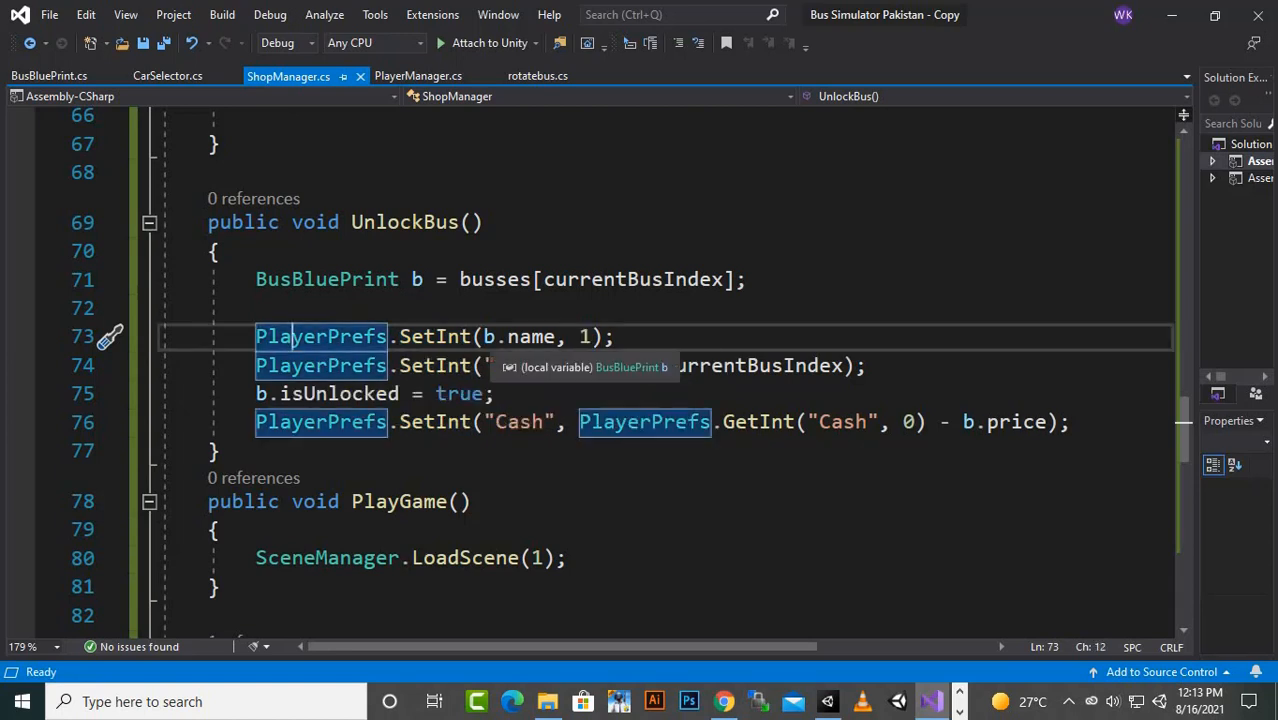
click(531, 337)
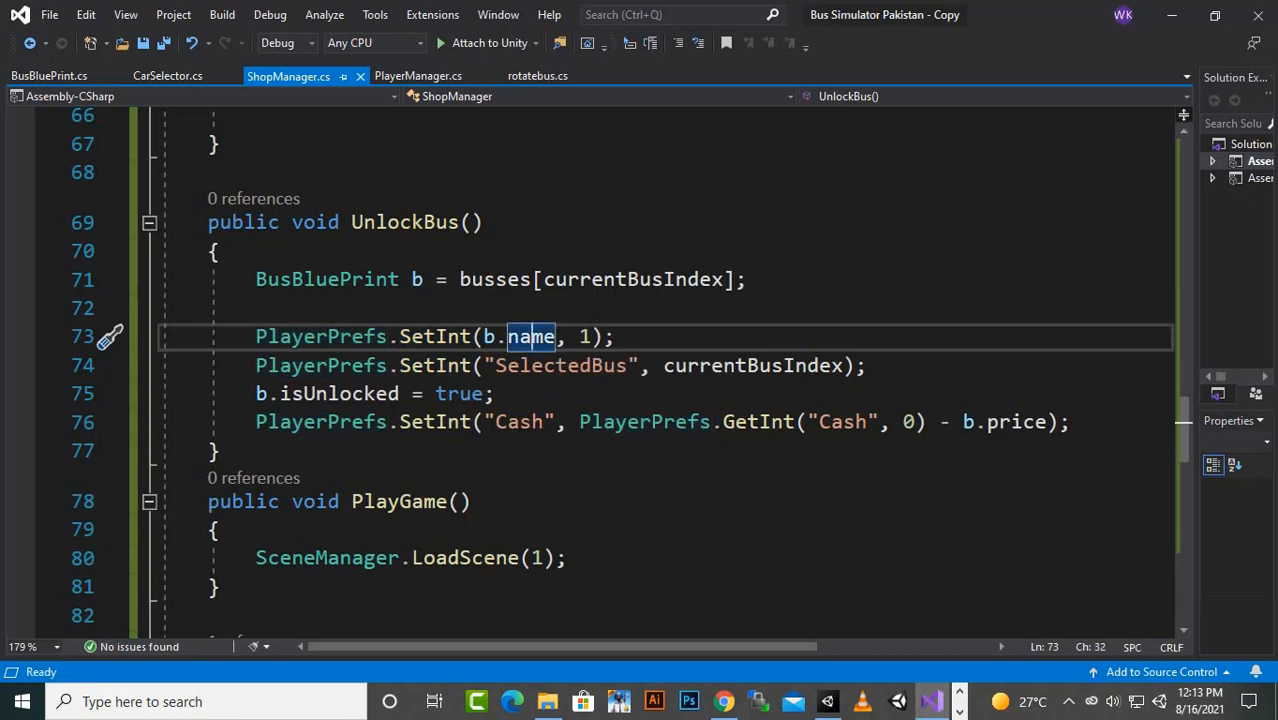
mouse_move(592, 338)
mouse_down()
mouse_move(580, 338)
mouse_move(592, 338)
mouse_up()
click(582, 338)
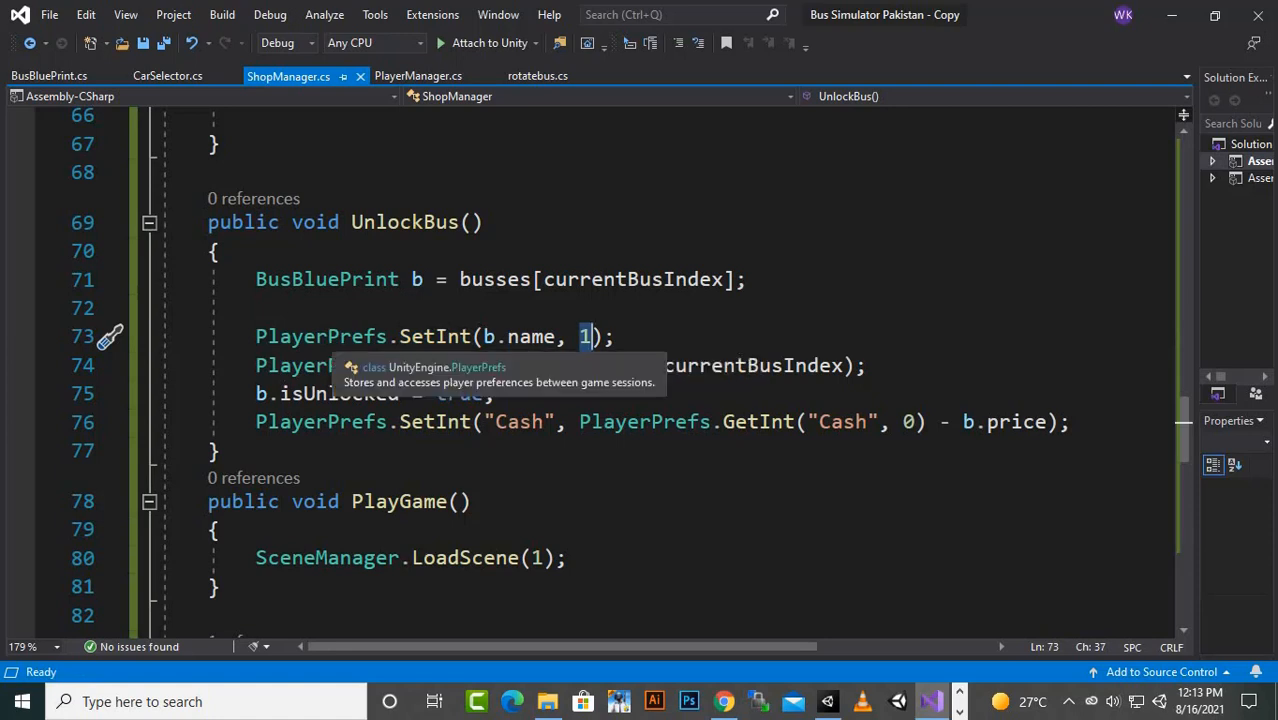
click(390, 222)
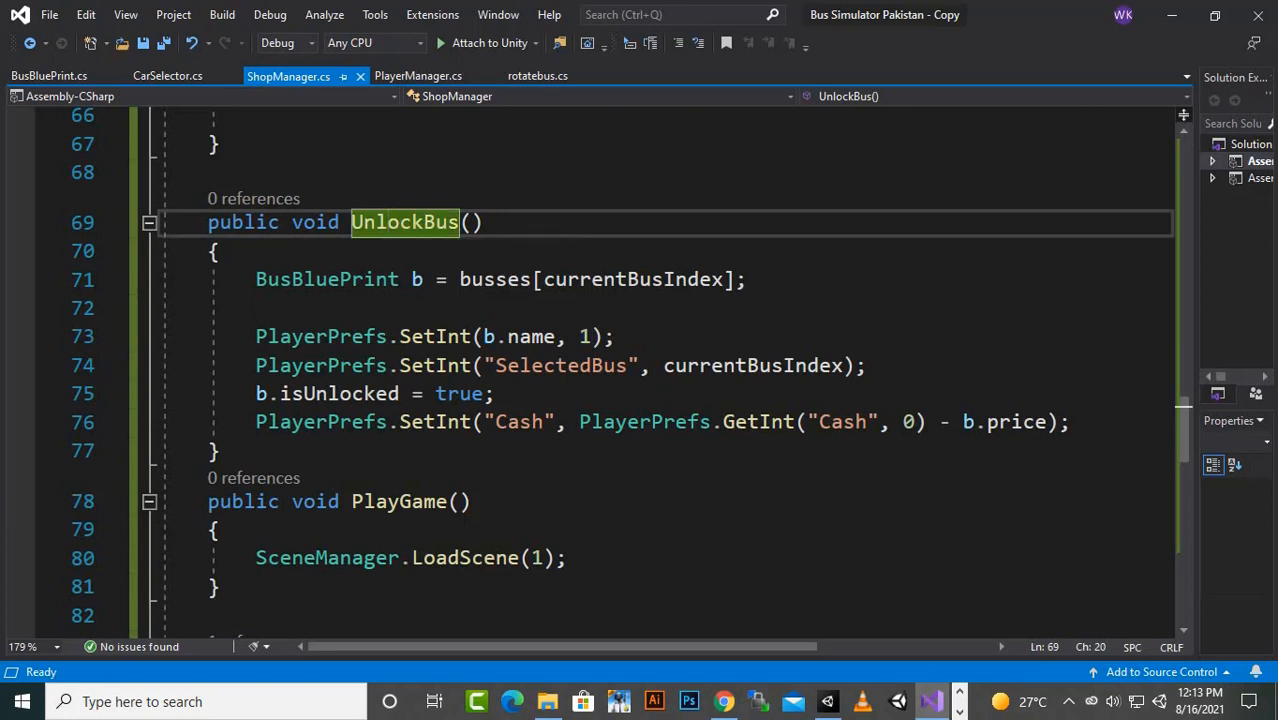
- Examine the PlayerPrefs.SetInt("SelectedBus", currentBusIndex) line in UnlockBus, checking its key and stored index
click(291, 365)
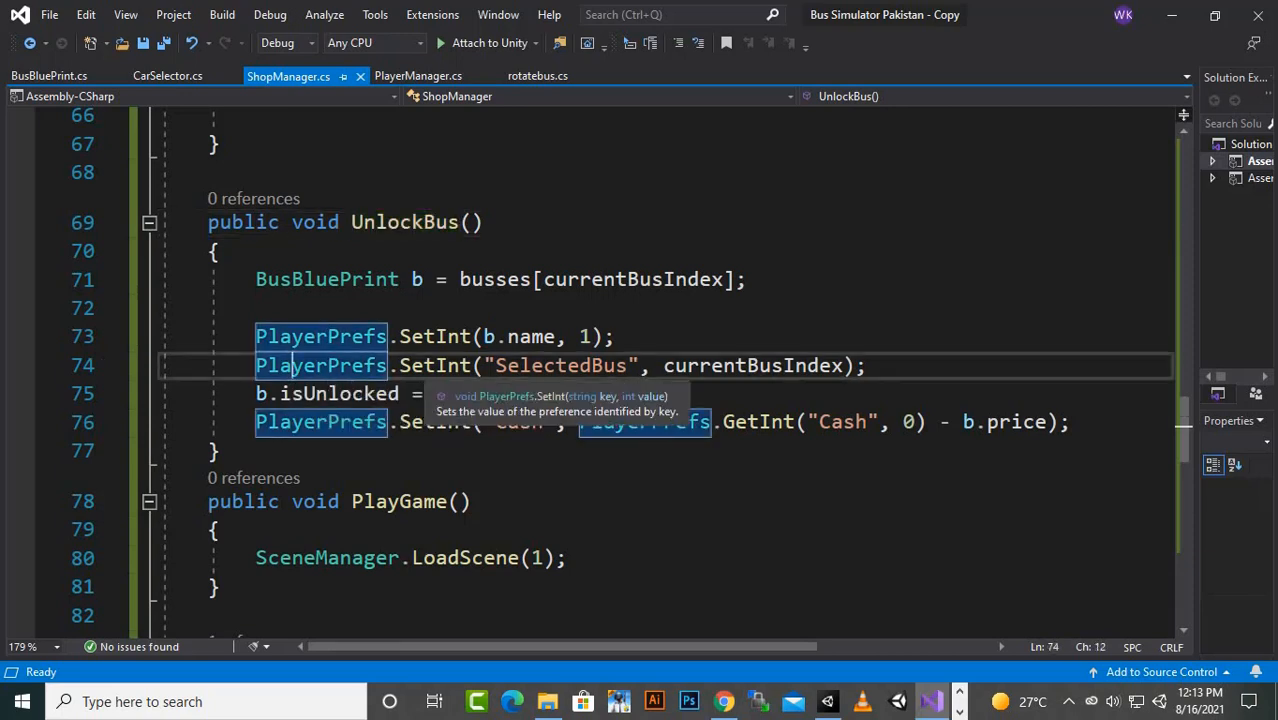
click(521, 365)
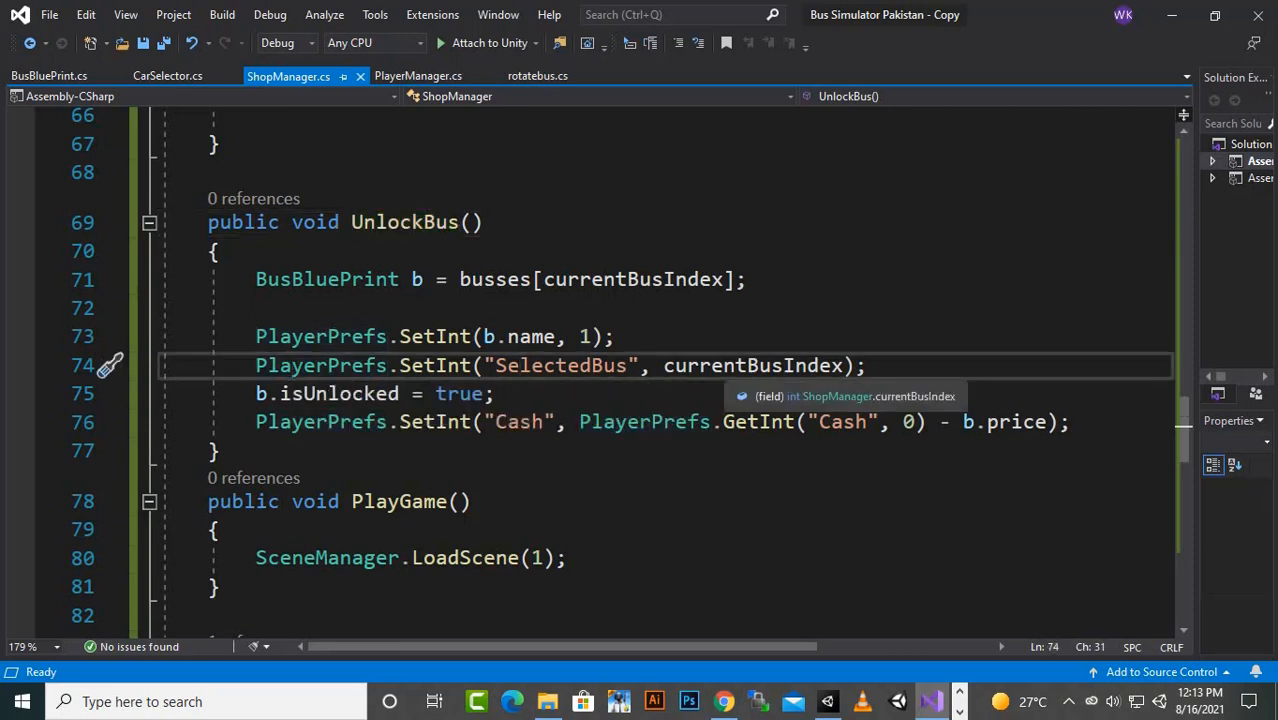
click(748, 365)
click(580, 365)
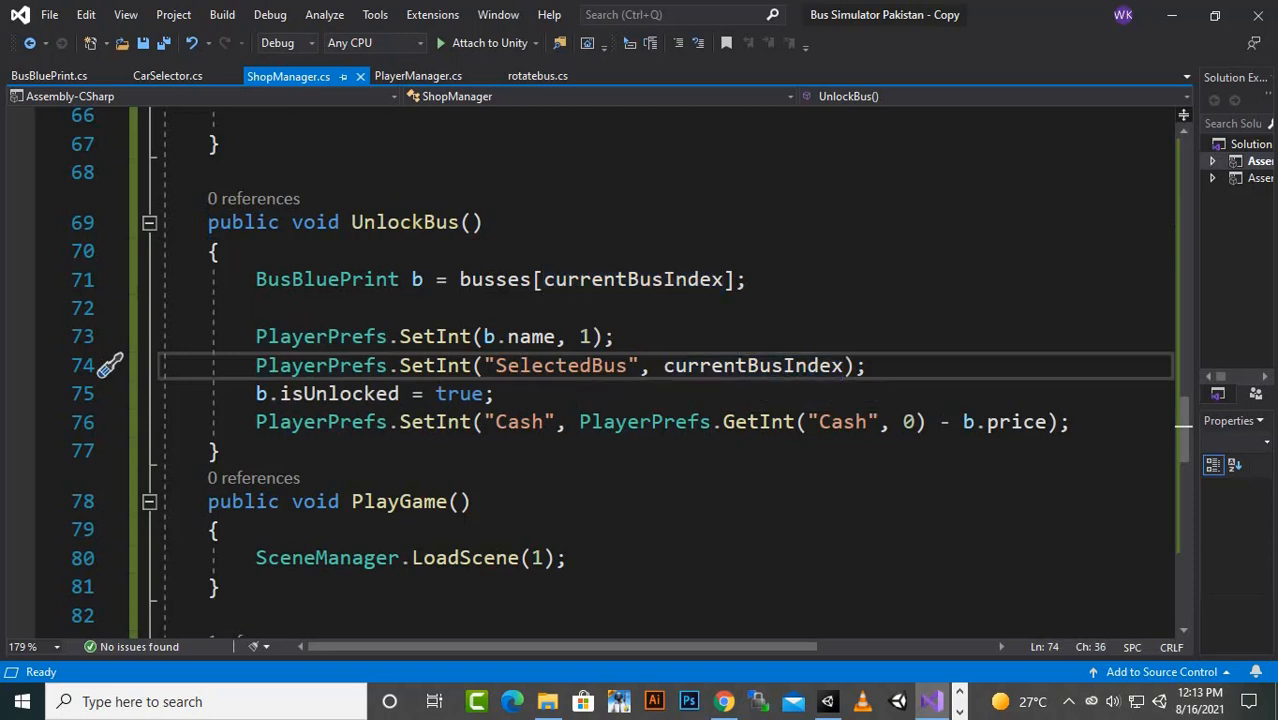
click(748, 365)
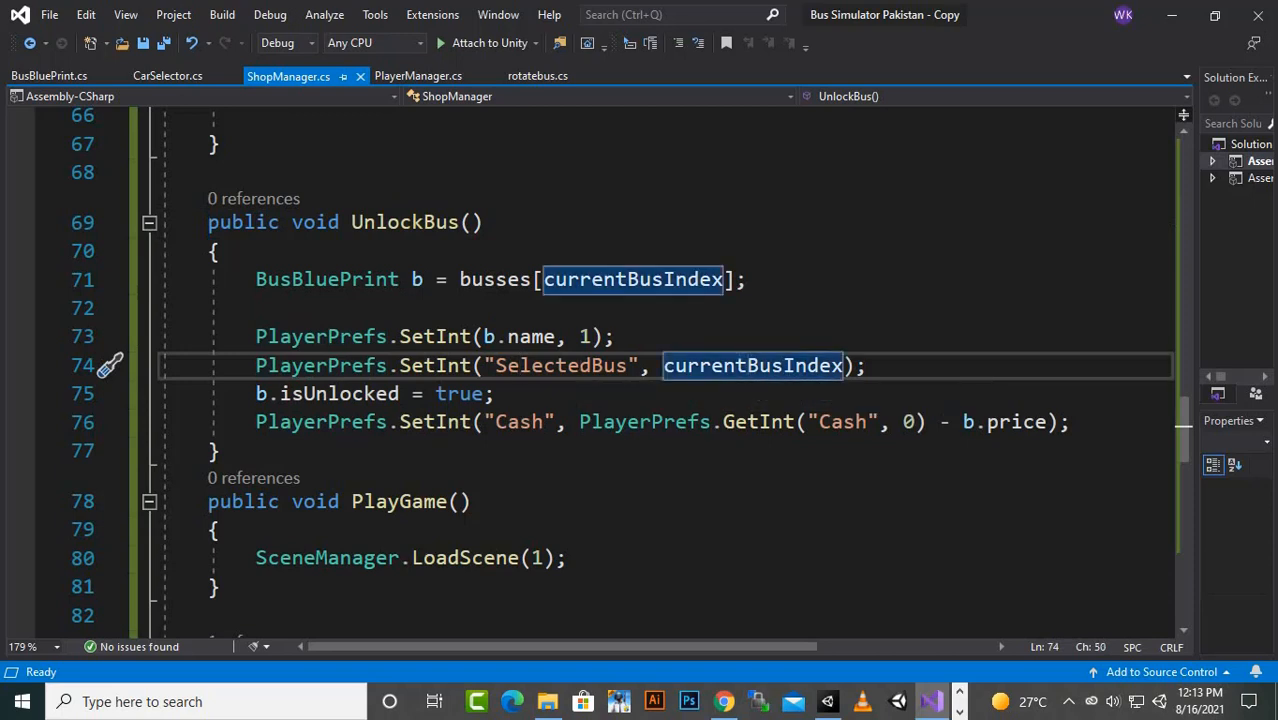
- Examine the b.isUnlocked = true assignment in UnlockBus, checking the field and its assigned value
click(280, 393)
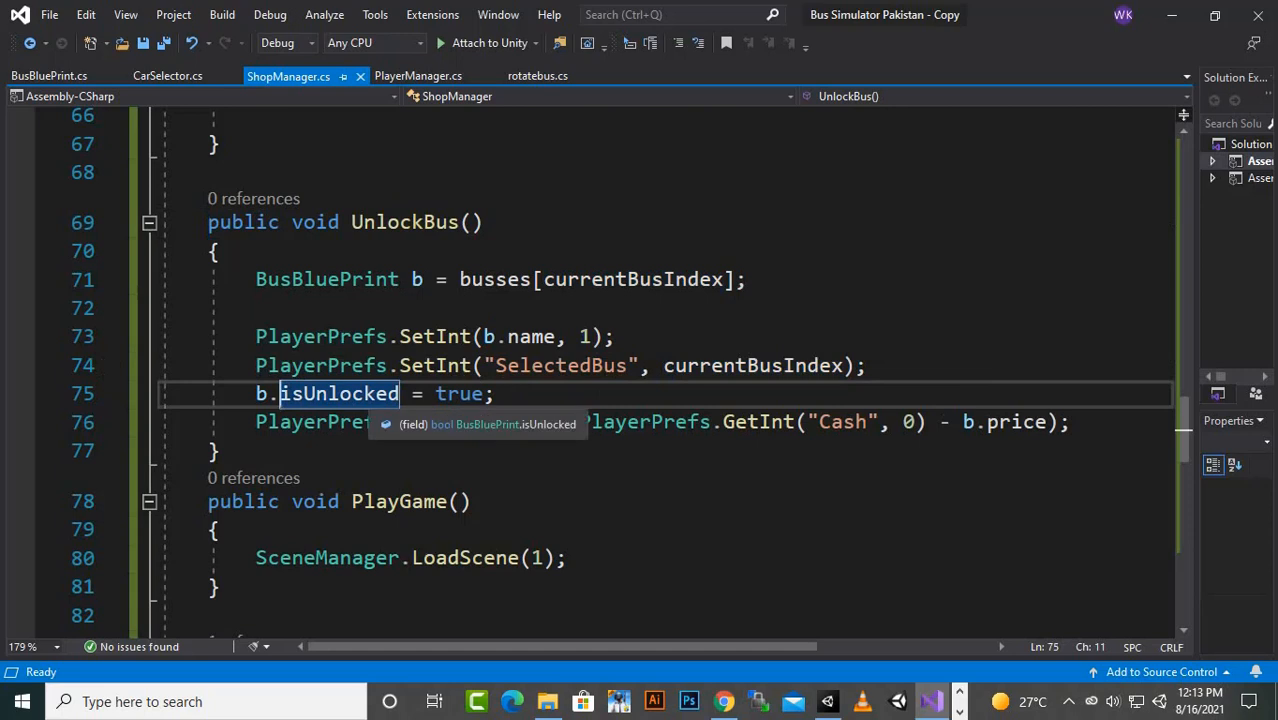
click(470, 393)
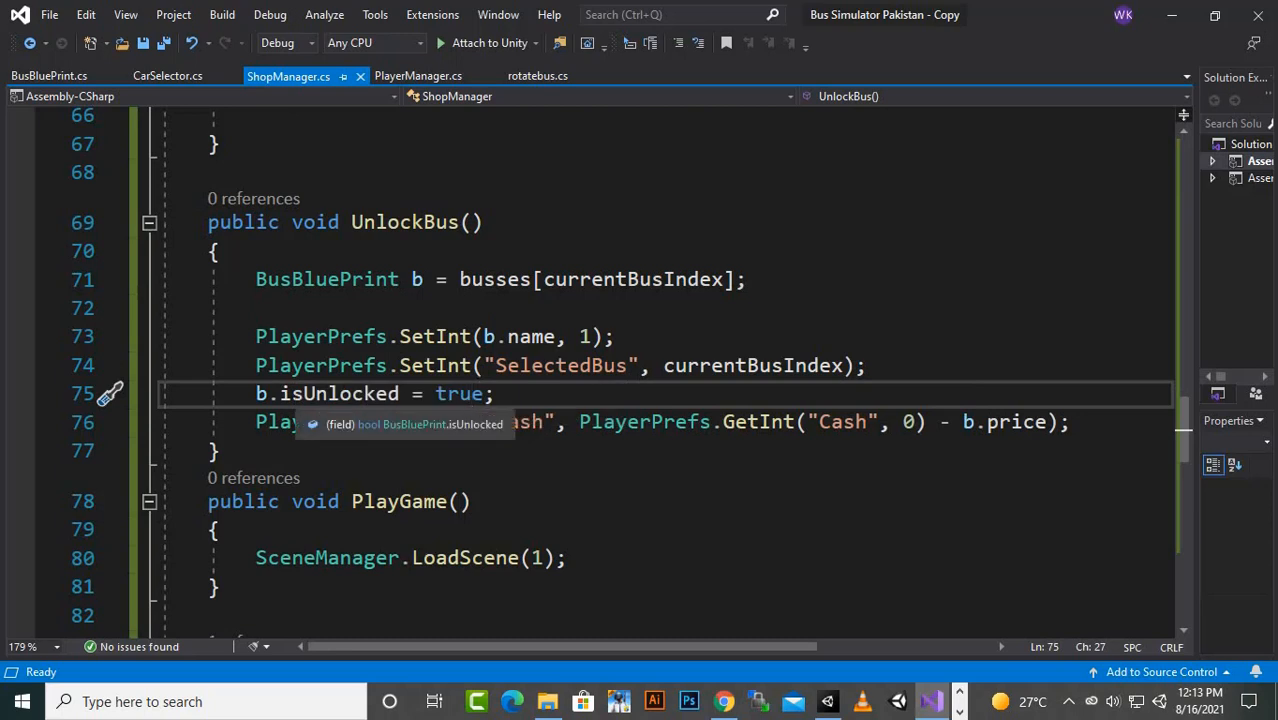
click(364, 394)
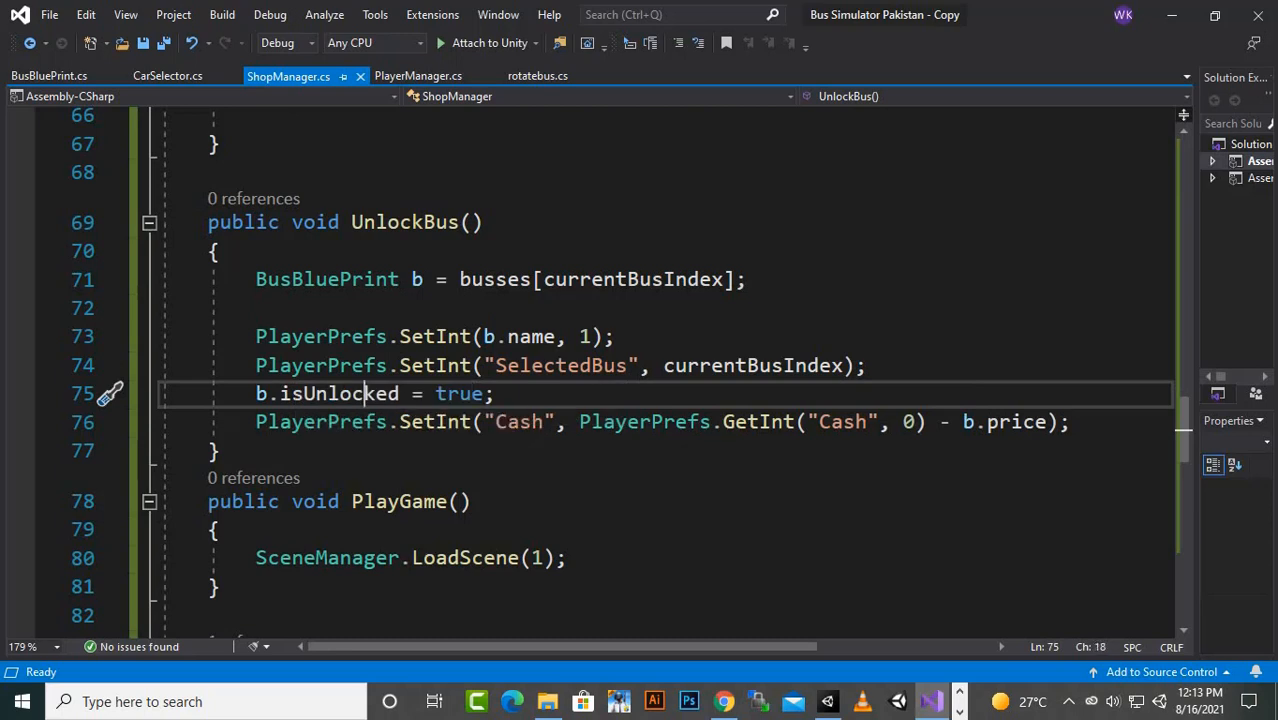
click(447, 394)
- Check the "Cash" key in the last PlayerPrefs.SetInt line of UnlockBus
click(442, 421)
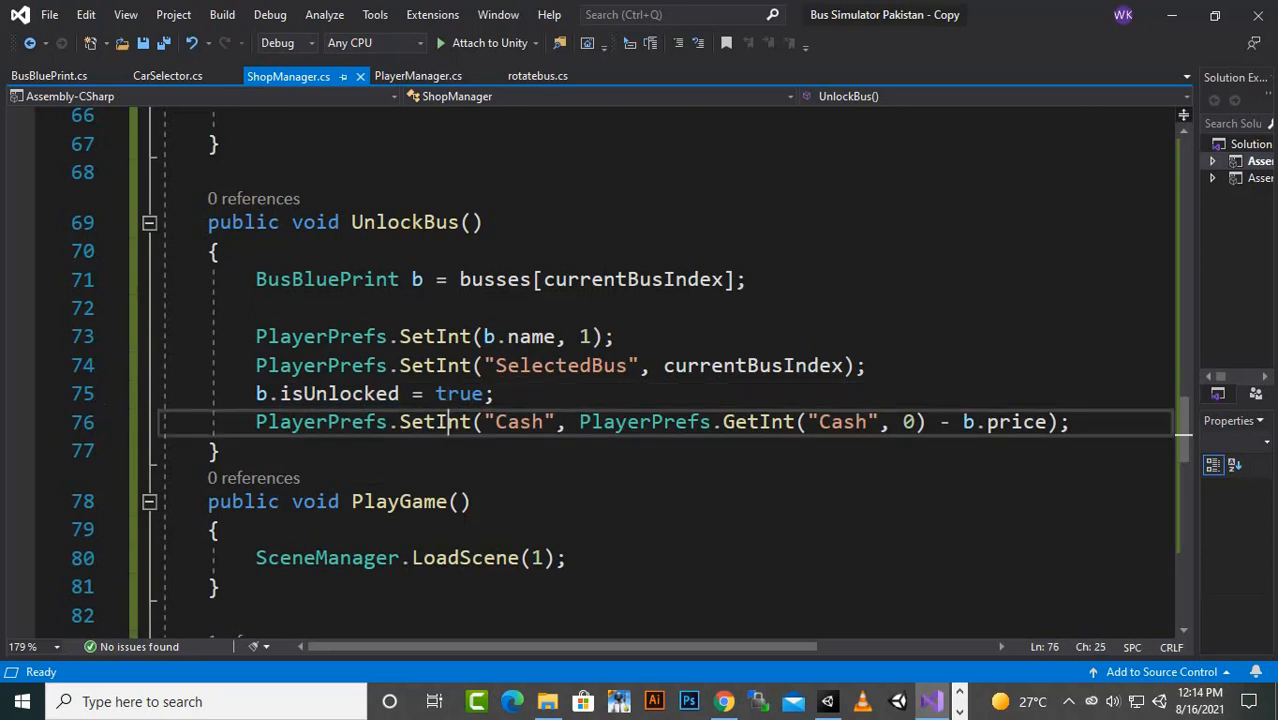
double_click(519, 421)
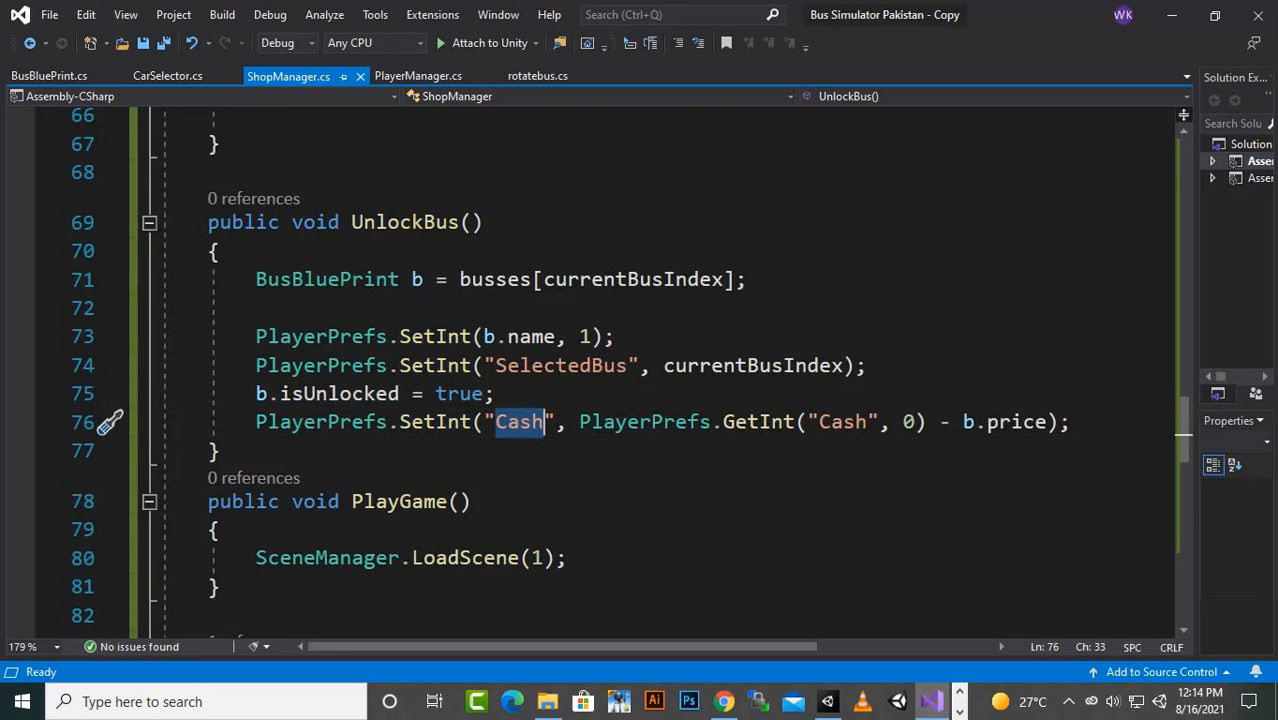
click(532, 421)
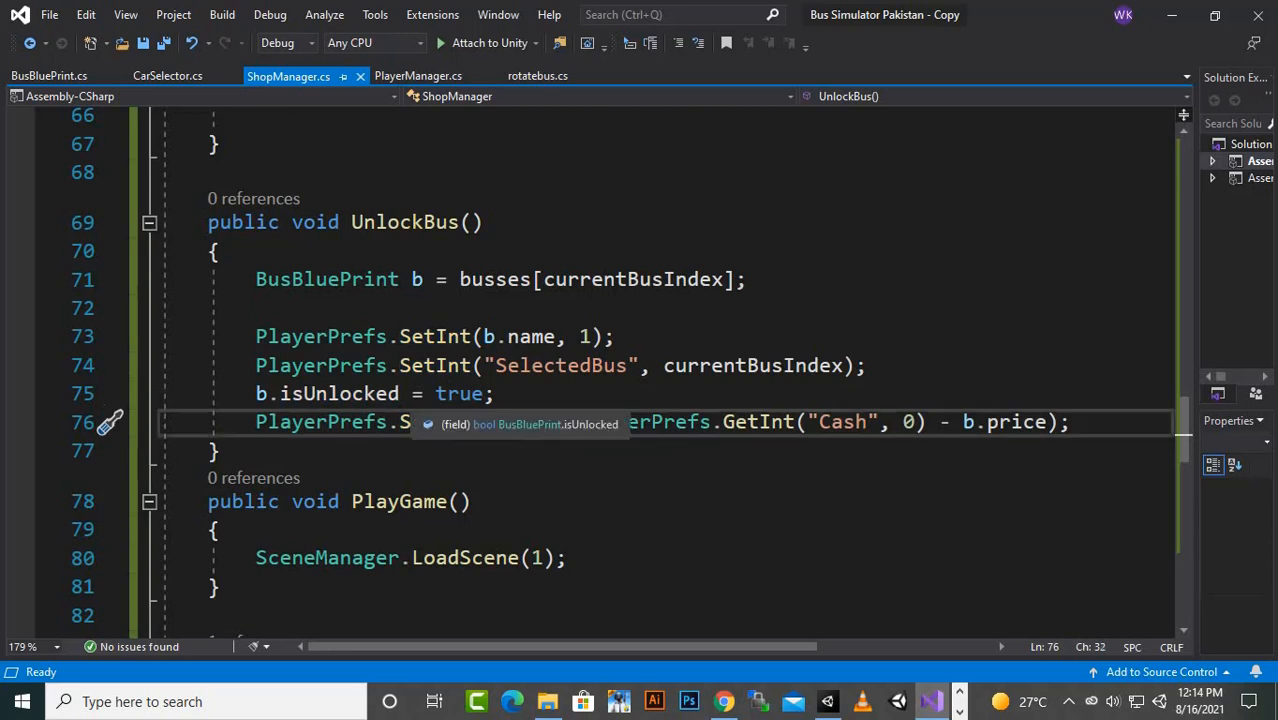
- Compare the isUnlocked assignment in UnlockBus with the b.name key saved two lines above it
click(447, 393)
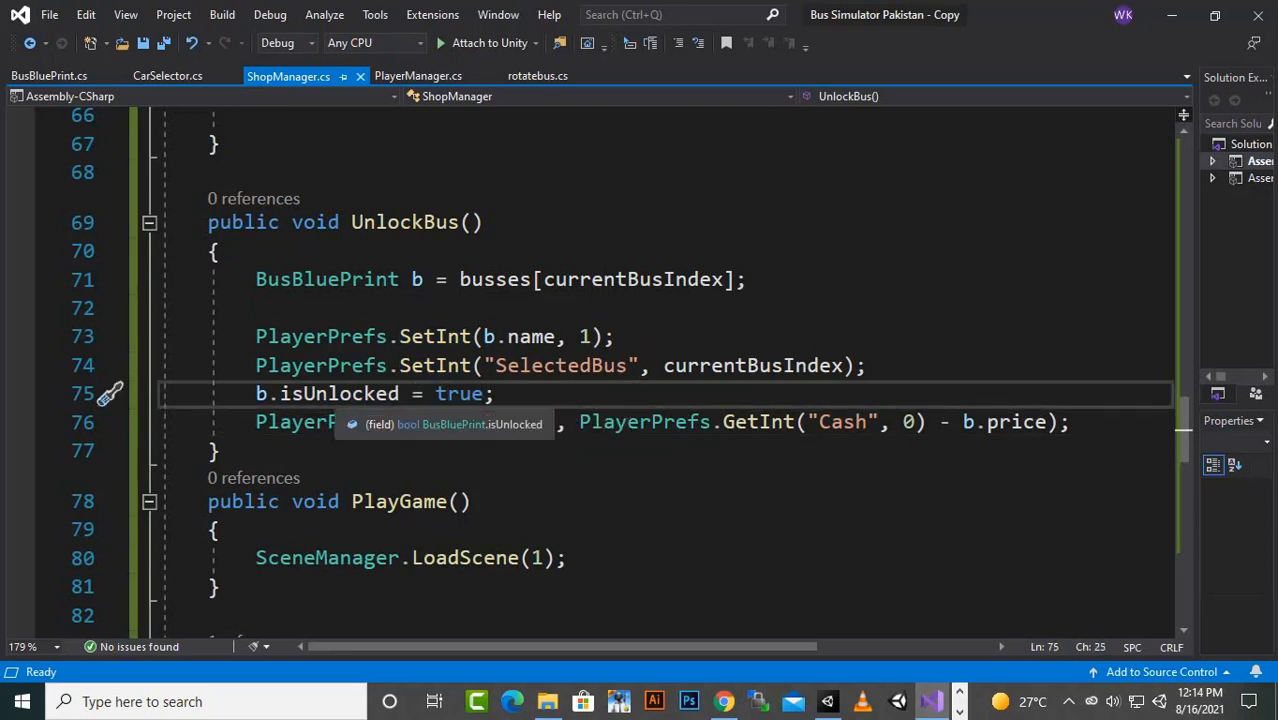
drag(256, 393, 497, 393)
click(498, 393)
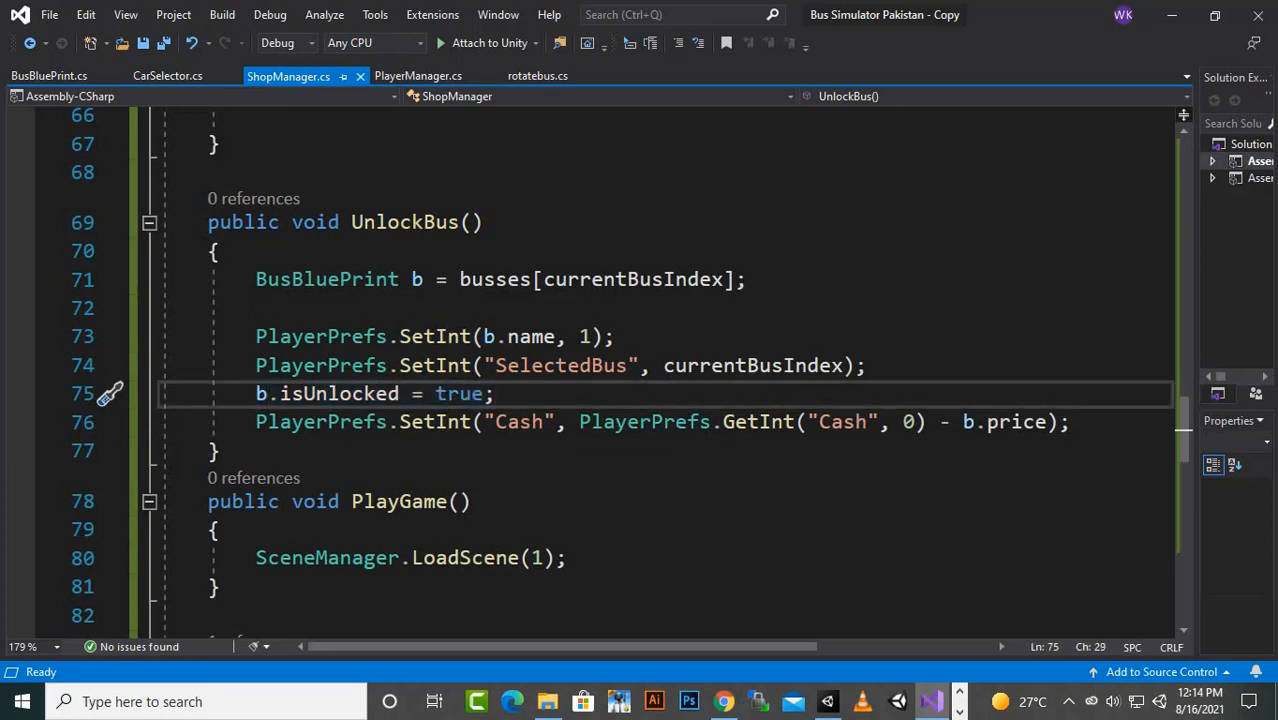
click(531, 336)
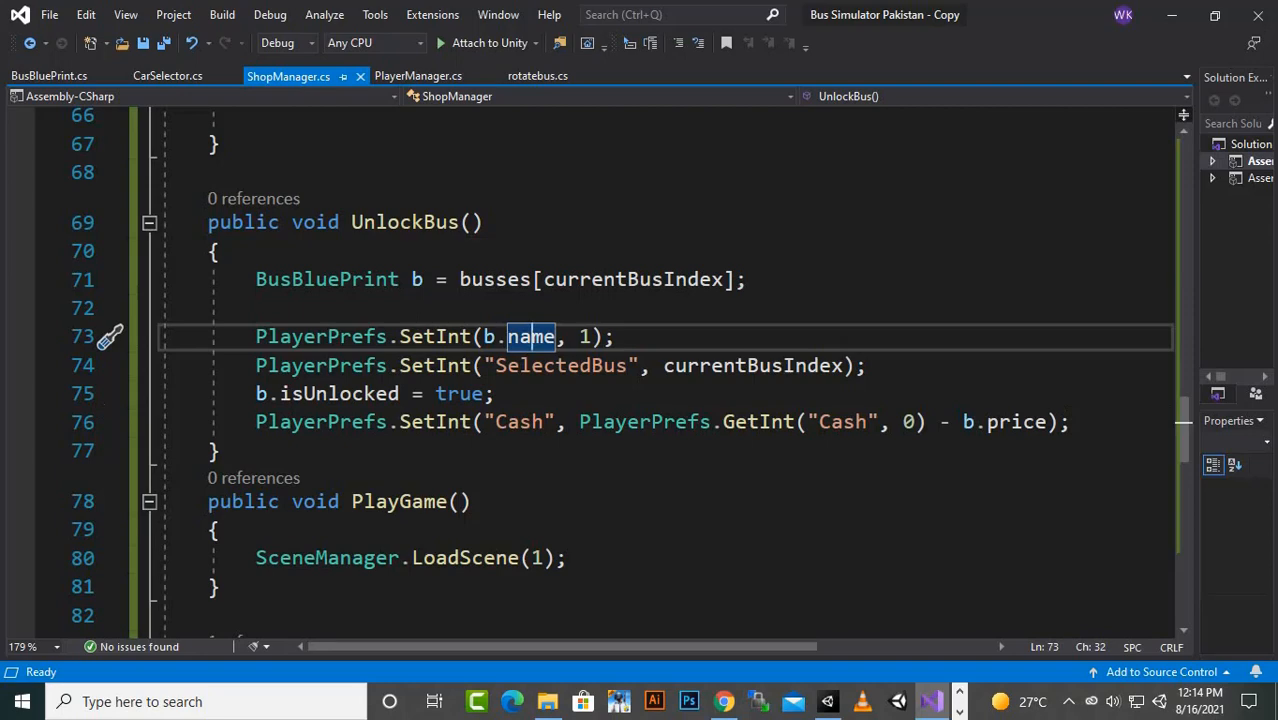
- Look through UpdateUI, ChangePrevious and the bus-changing code above it, and return to the UnlockBus method
scroll(650, 370, down, 4)
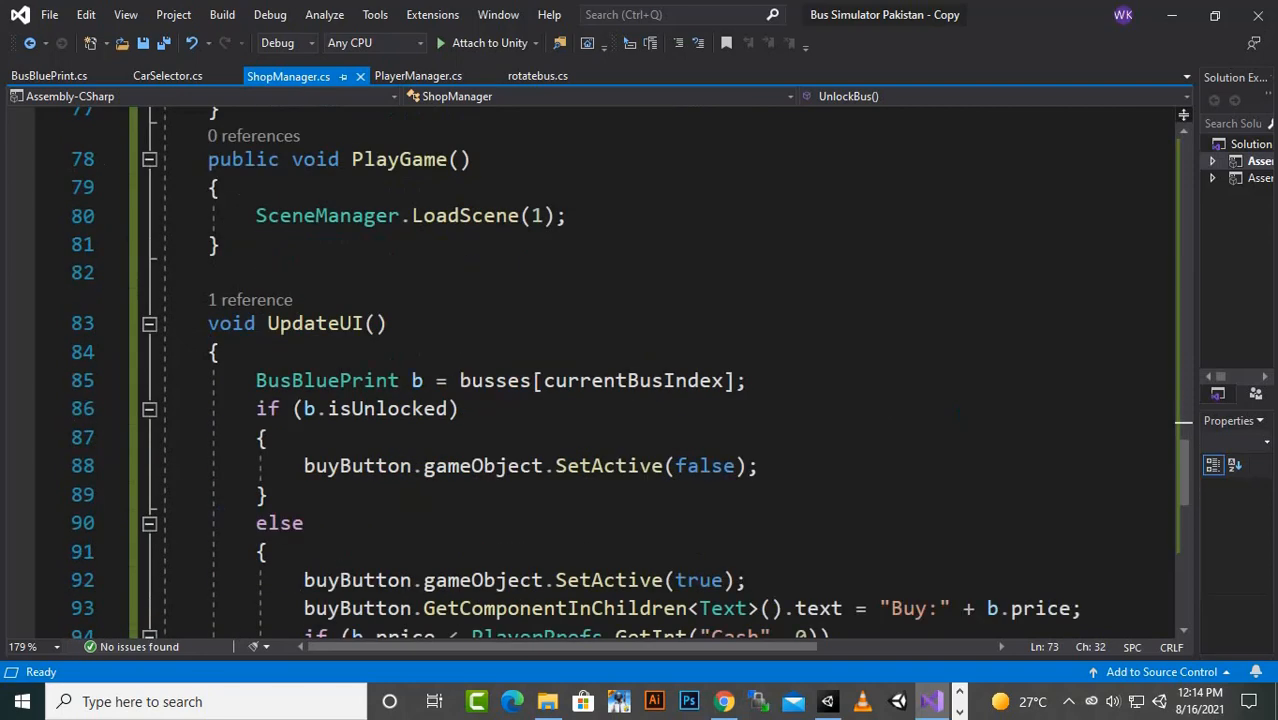
scroll(650, 370, down, 4)
scroll(650, 370, up, 8)
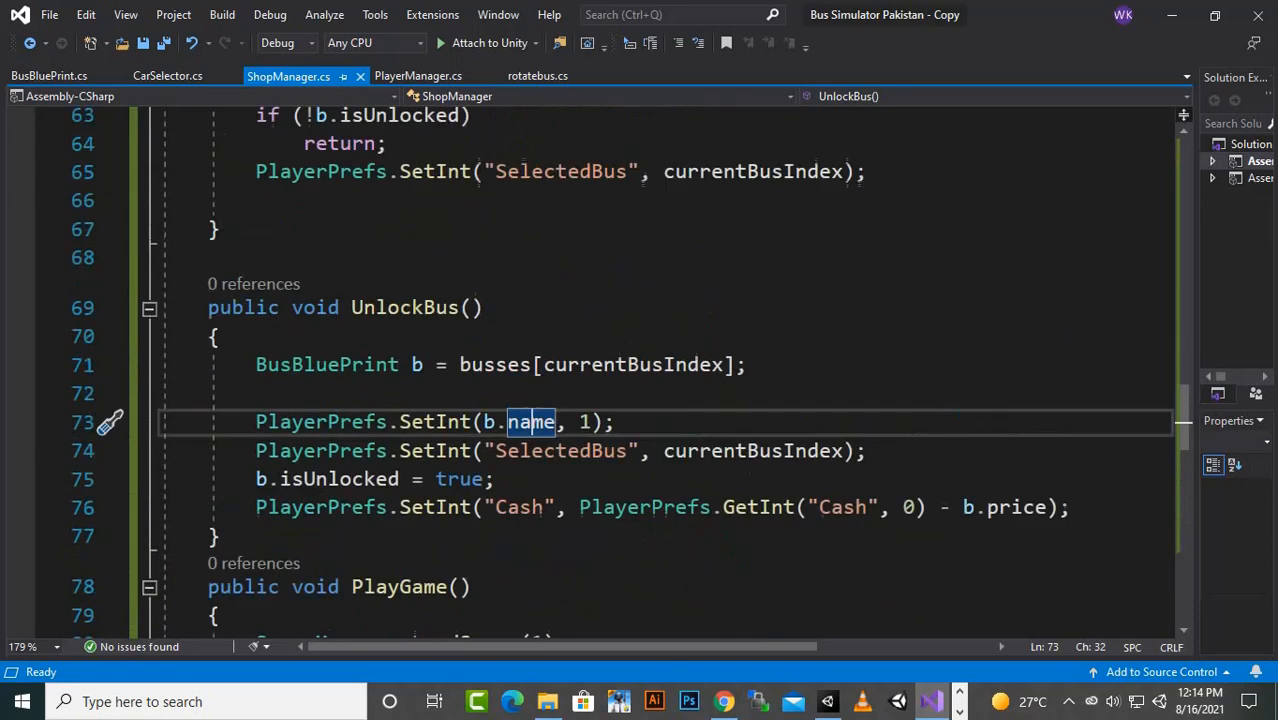
click(400, 308)
scroll(643, 434, up, 6)
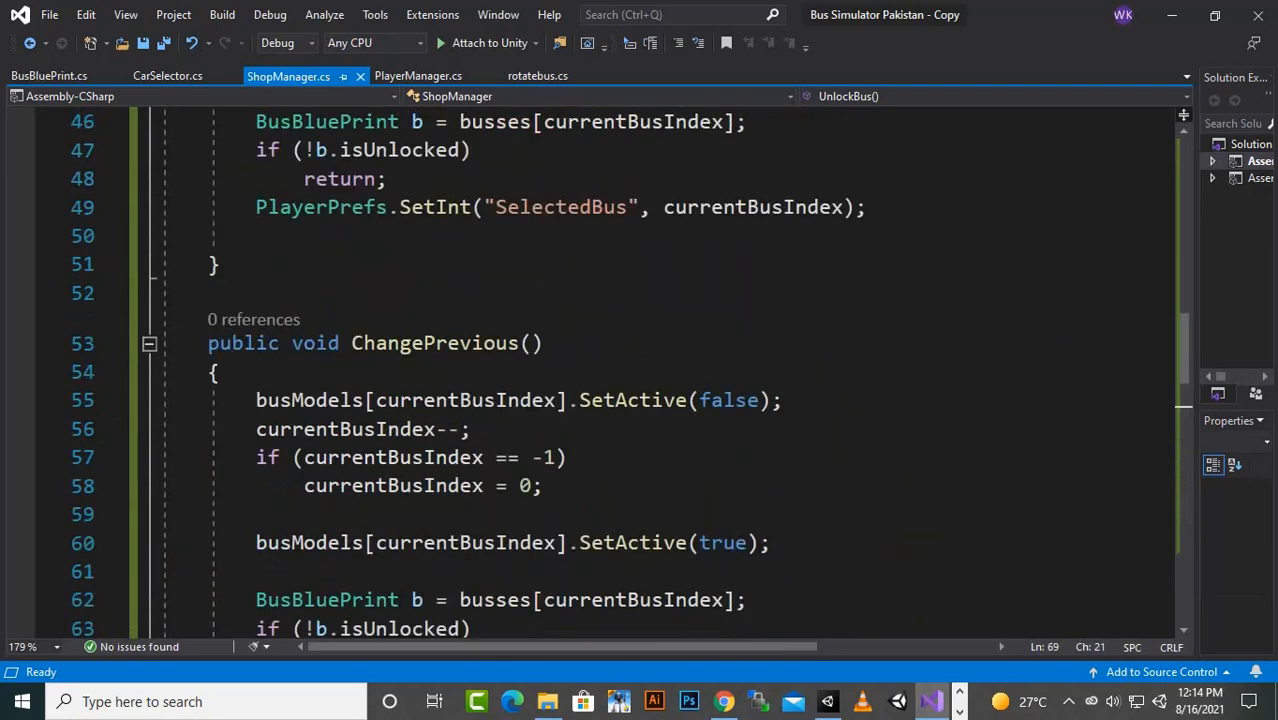
scroll(643, 434, down, 4)
scroll(399, 479, up, 8)
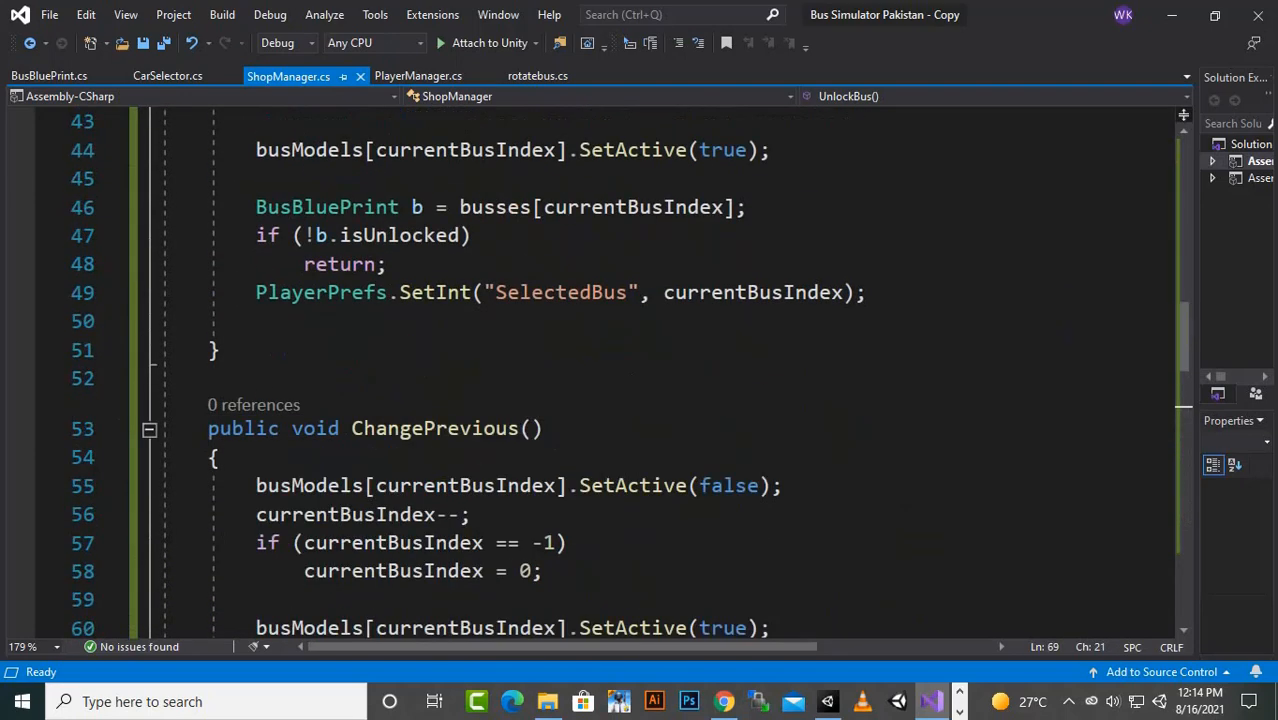
scroll(640, 370, down, 9)
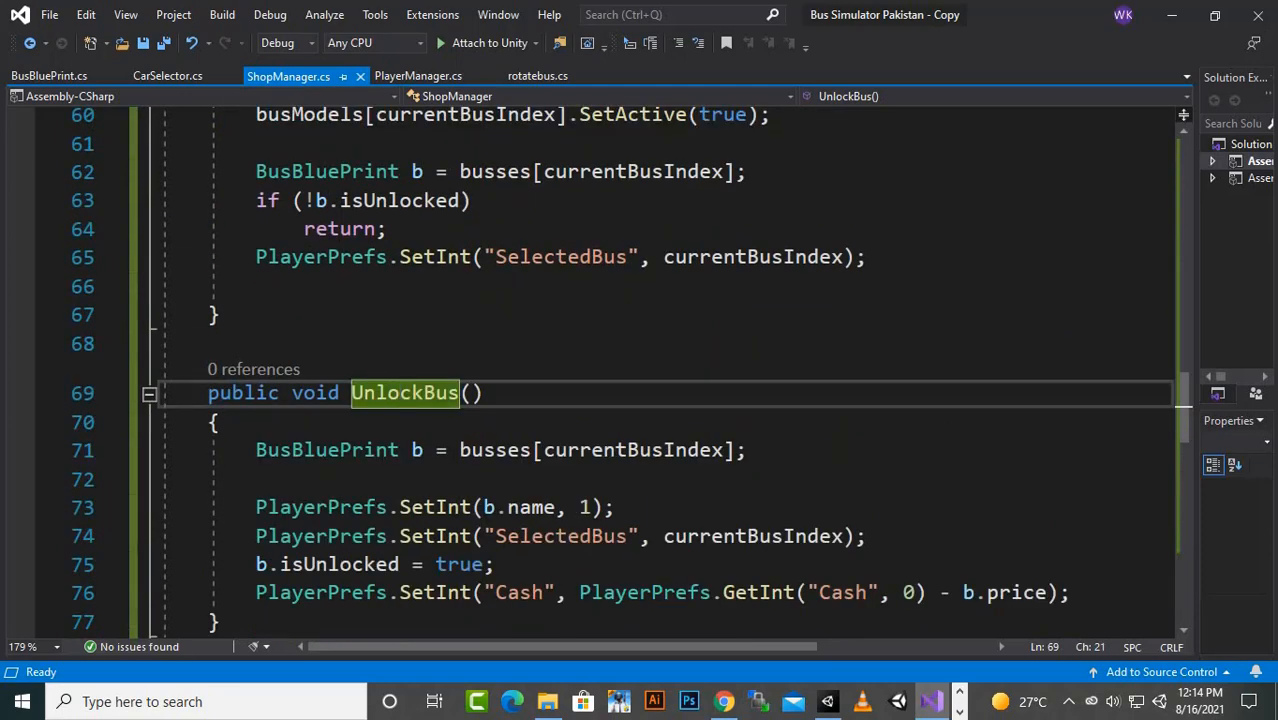
click(447, 393)
scroll(447, 393, down, 2)
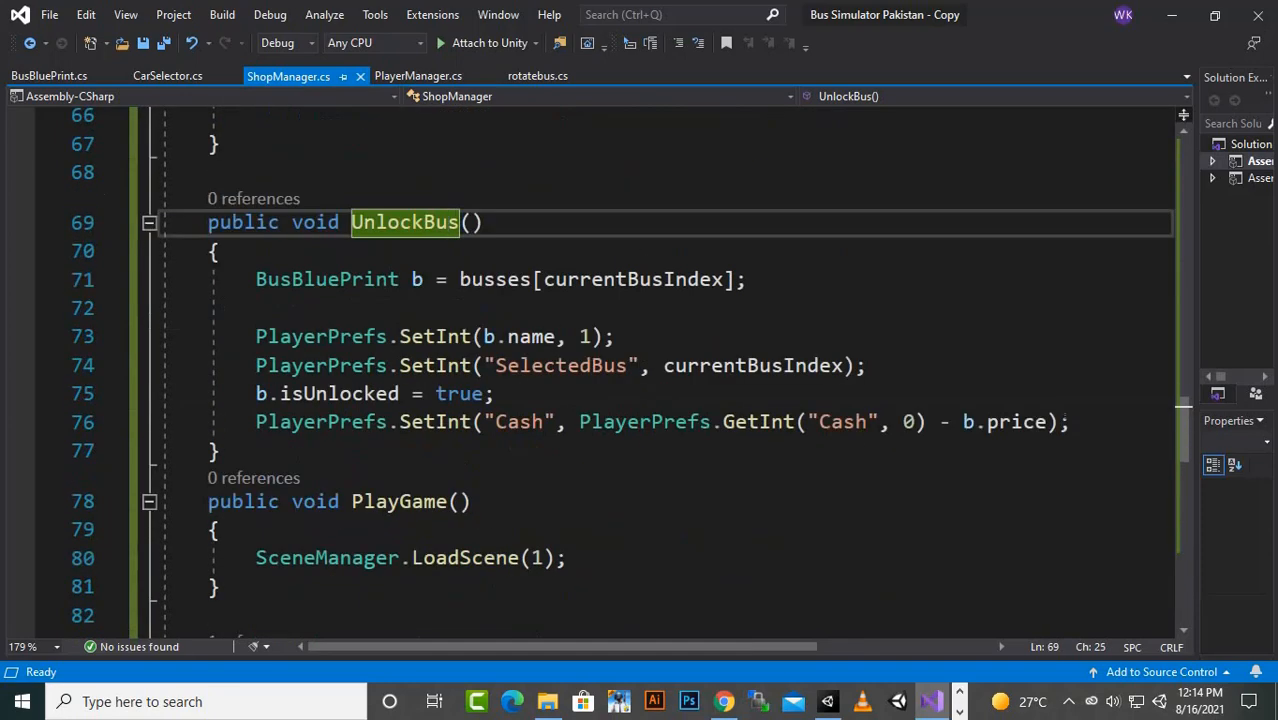
- Review the full b.isUnlocked = true statement in UnlockBus once more
drag(256, 393, 494, 393)
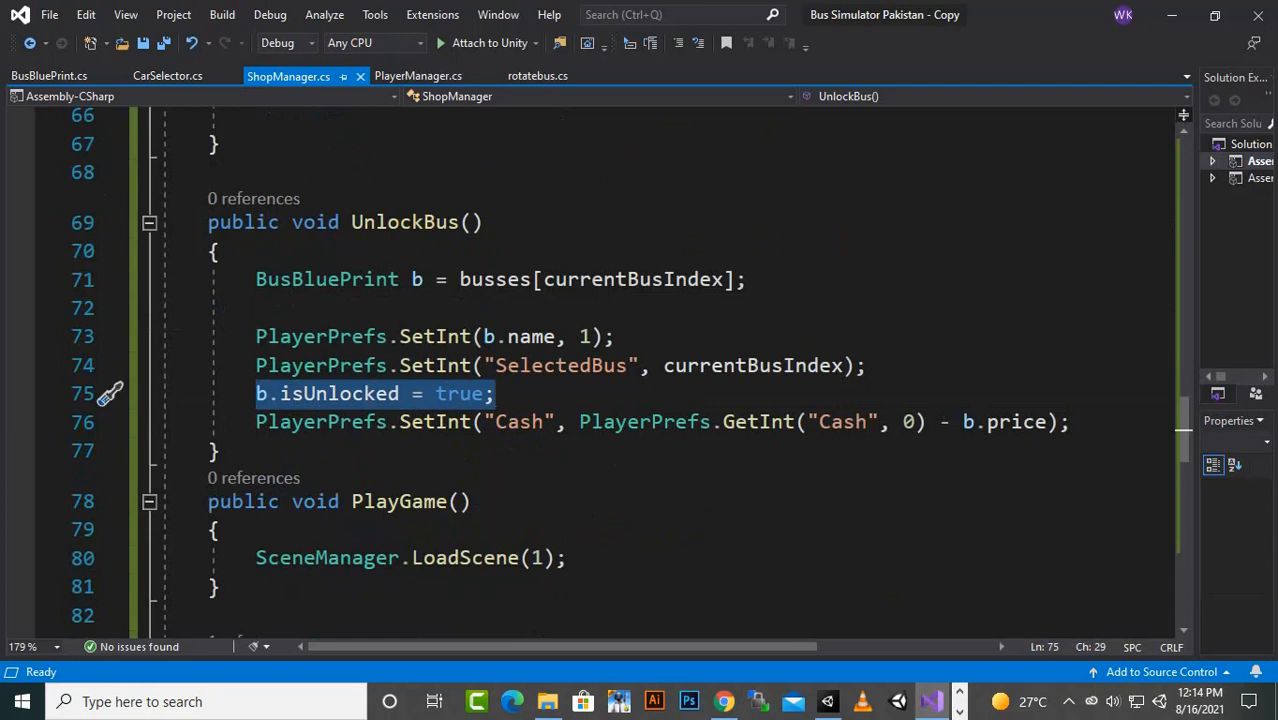
click(304, 393)
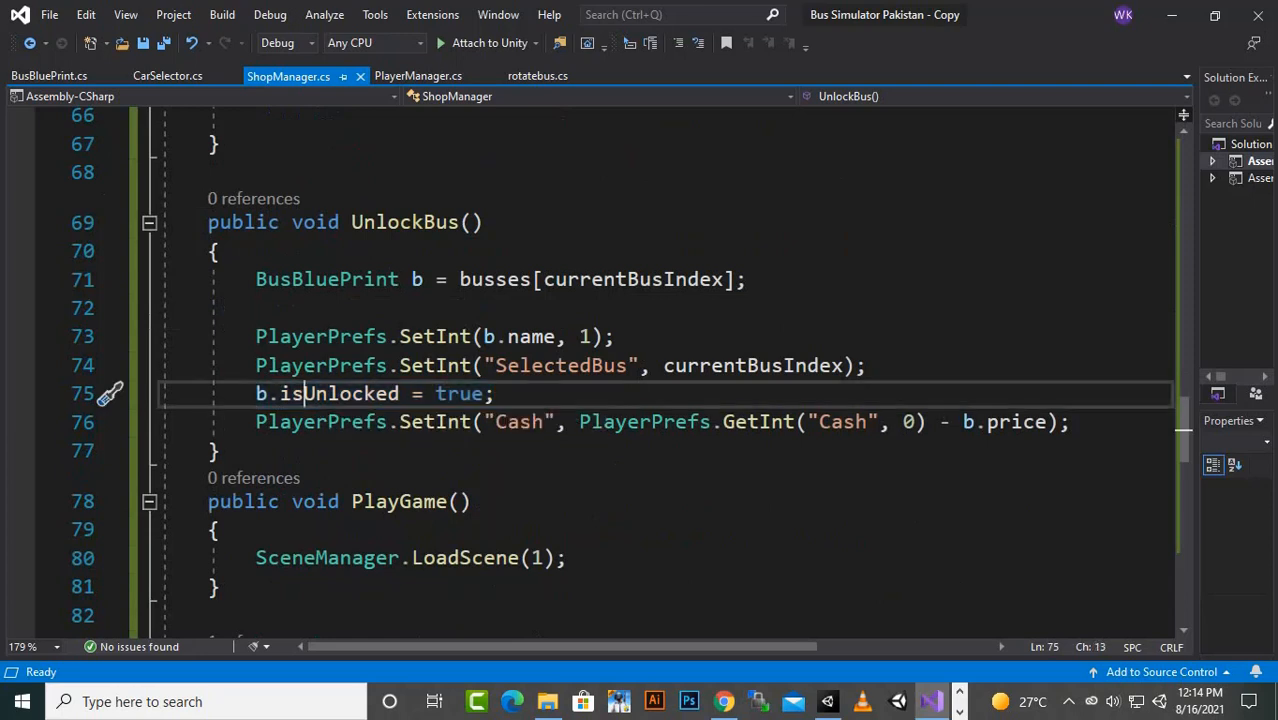
click(486, 393)
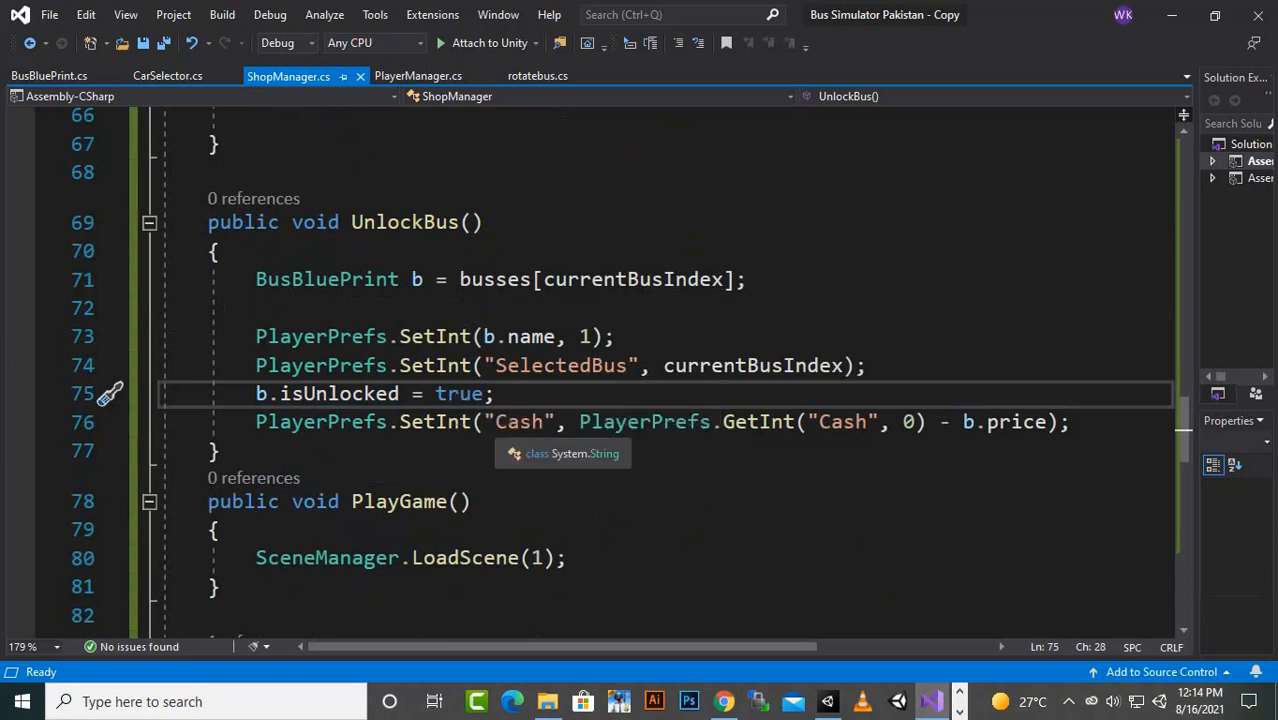
- Examine how UnlockBus subtracts b.price from the stored "Cash" value and saves the result
click(495, 421)
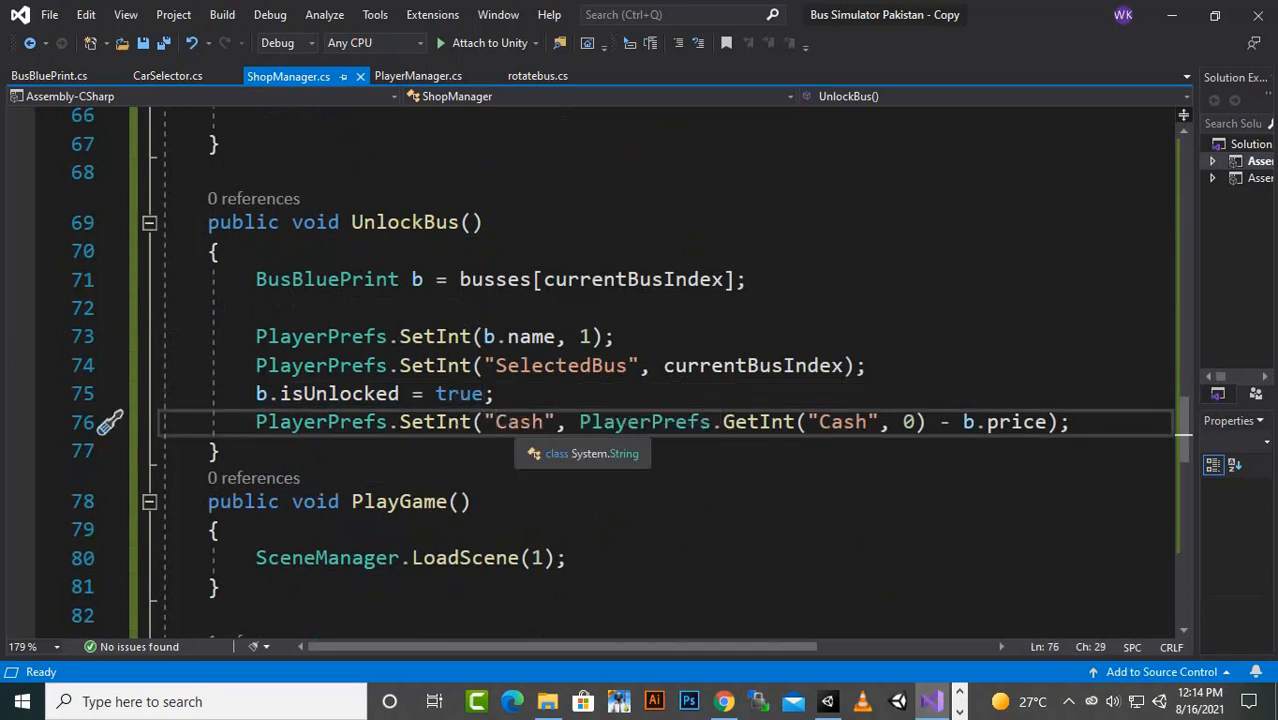
click(833, 422)
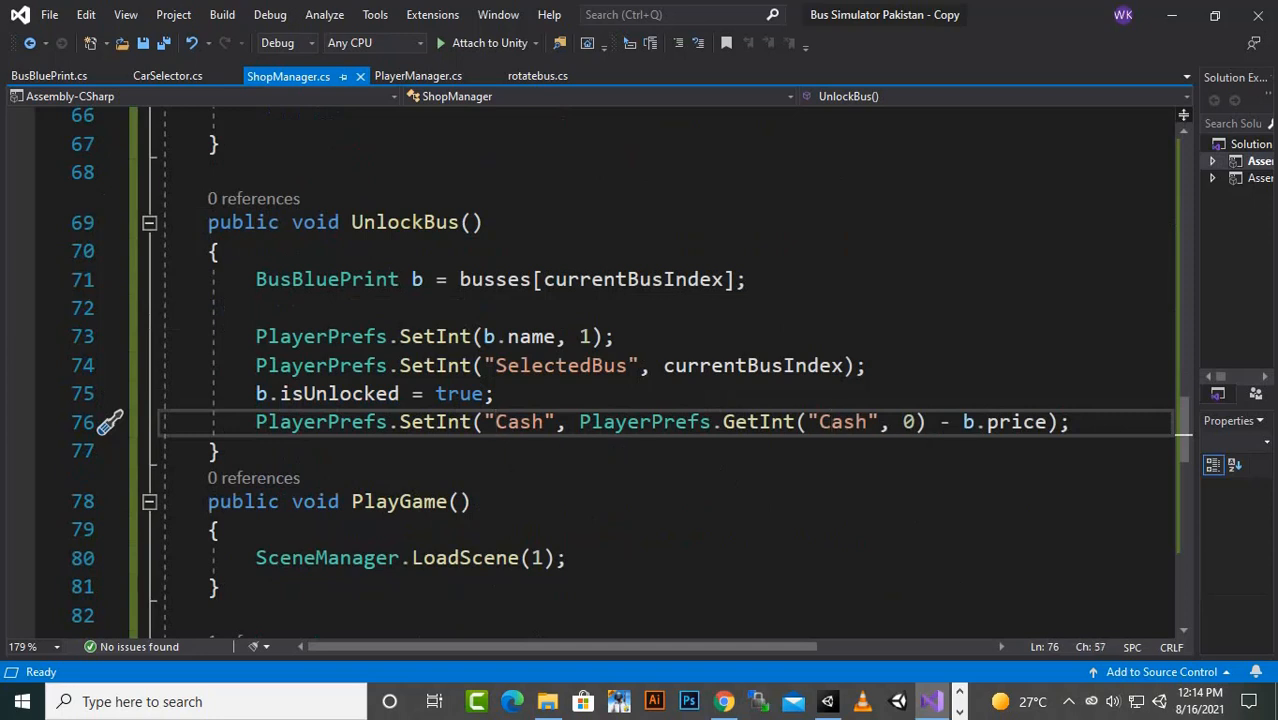
drag(963, 422, 1047, 422)
click(470, 501)
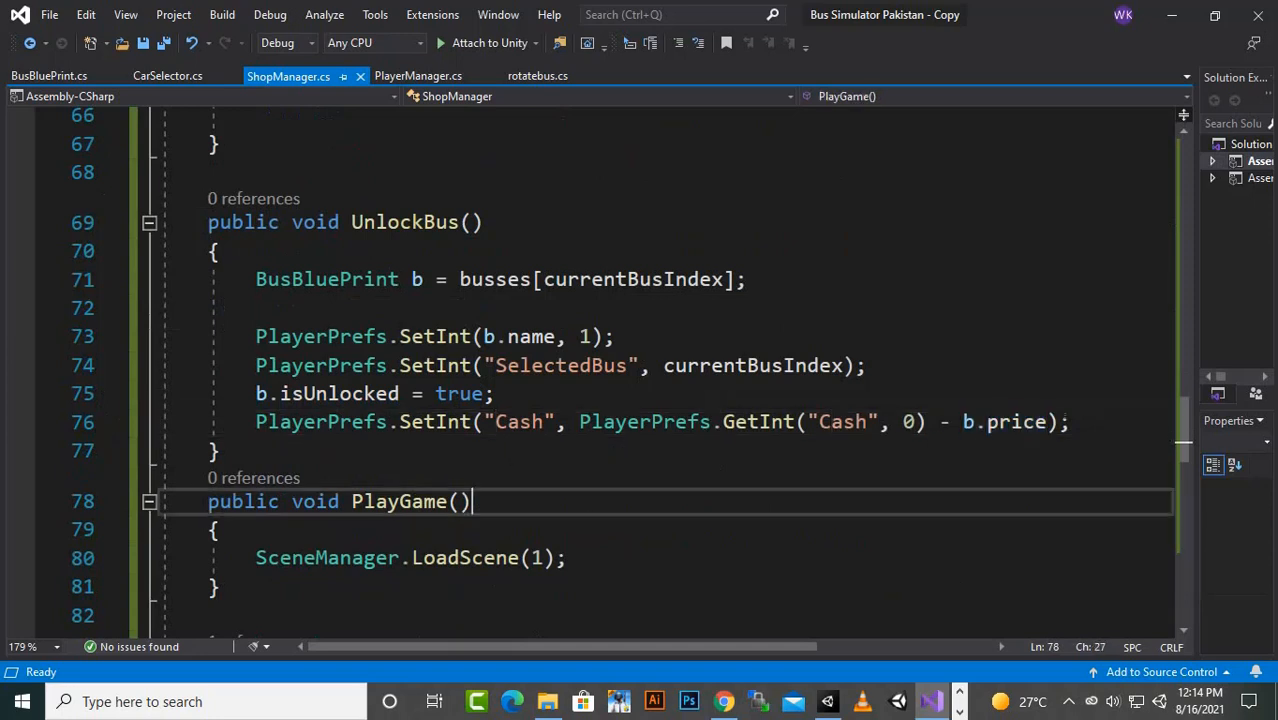
click(938, 422)
drag(963, 422, 1047, 422)
click(1035, 422)
click(844, 422)
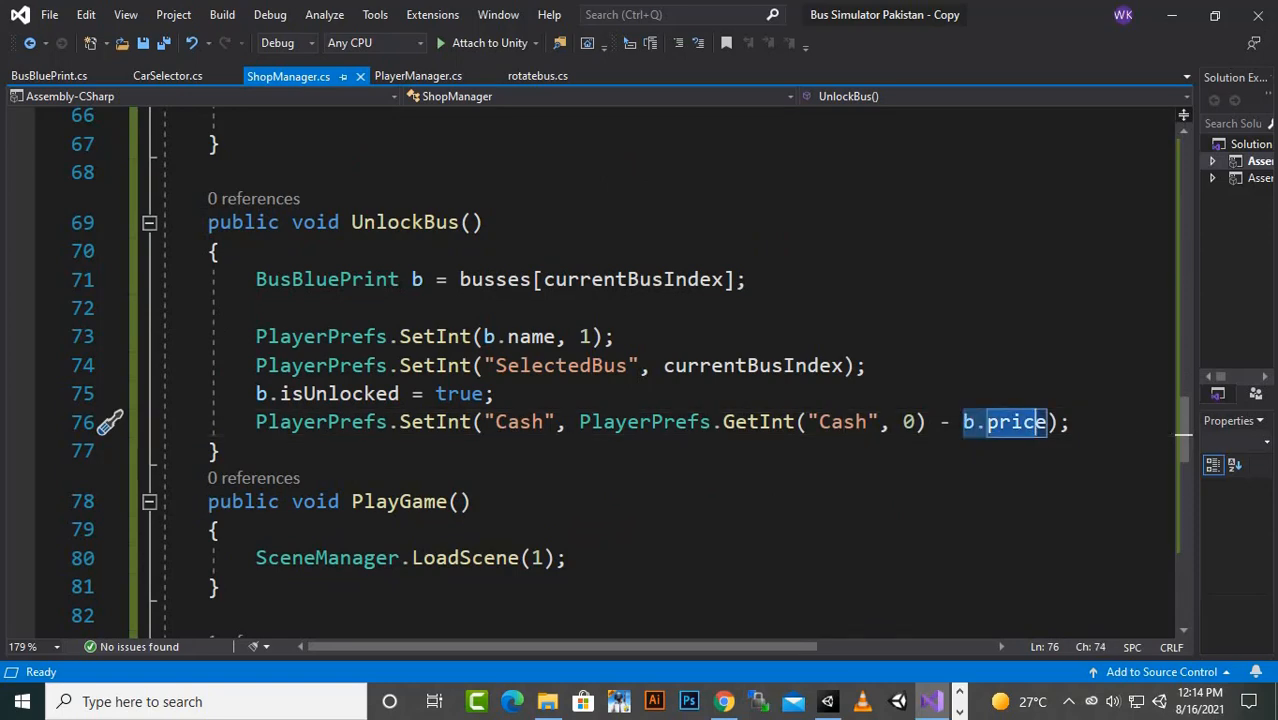
- Save ShopManager.cs and switch to Unity, closing the script's Notepad copy and the SCRIPTS folder window
scroll(640, 380, down, 3)
key(ctrl+s)
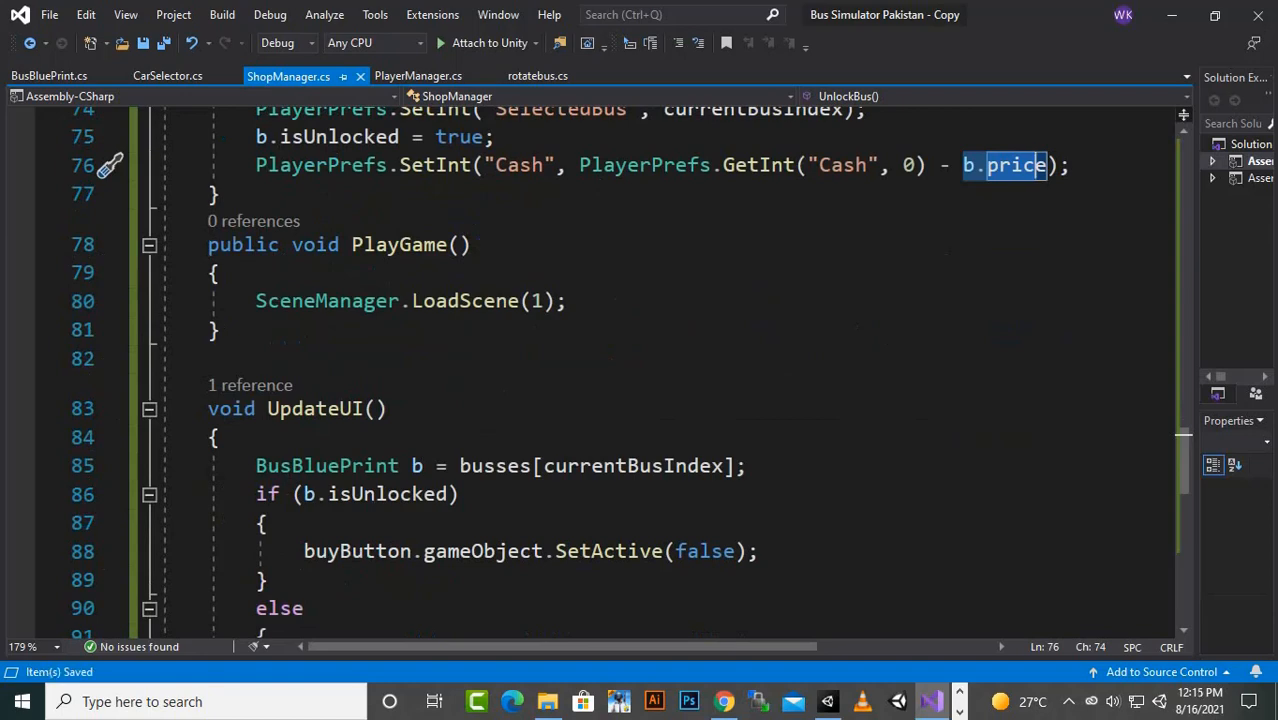
click(1171, 15)
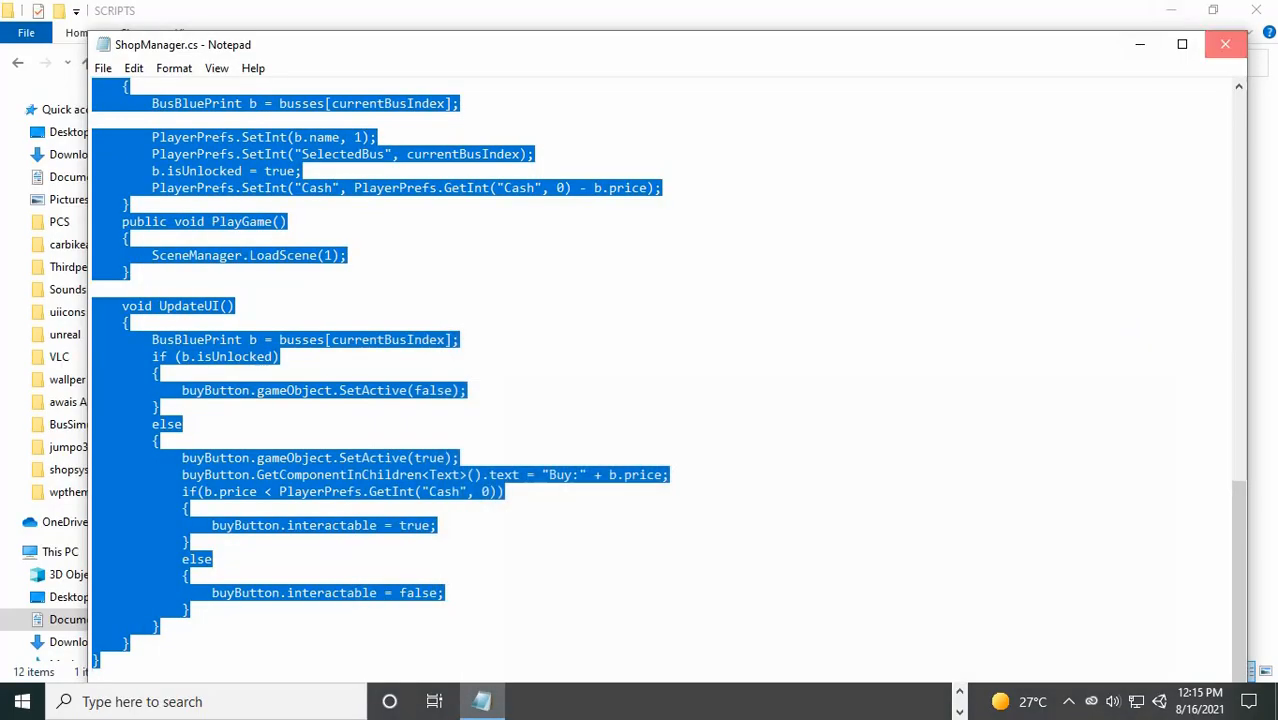
click(1225, 44)
click(1256, 10)
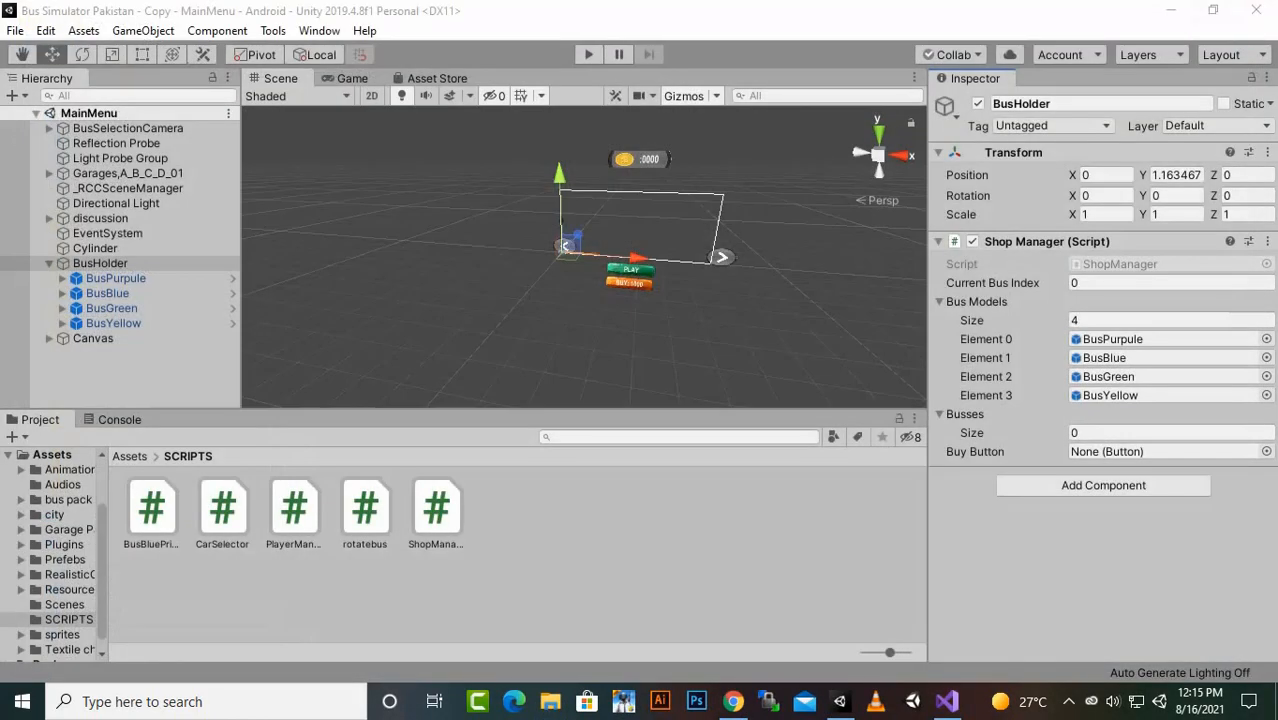
- Assign the Canvas's buybutton object to the Buy Button field of BusHolder's Shop Manager script
click(1130, 339)
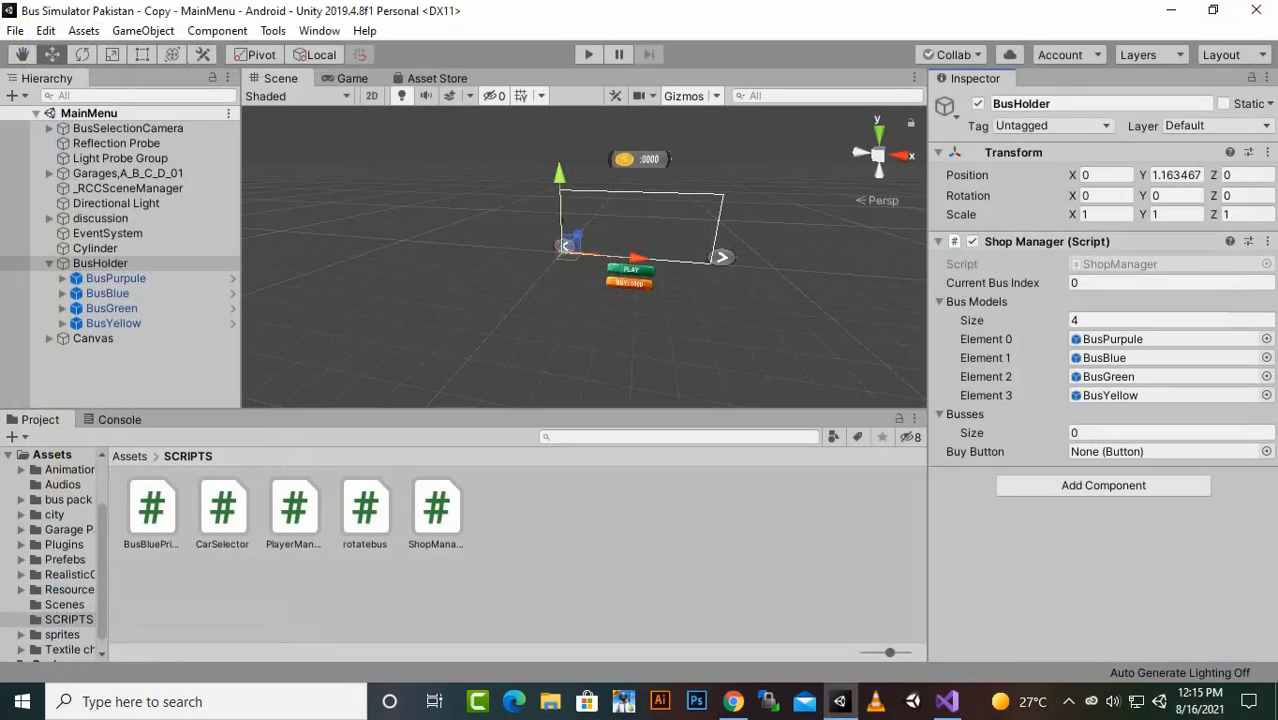
drag(928, 350, 940, 350)
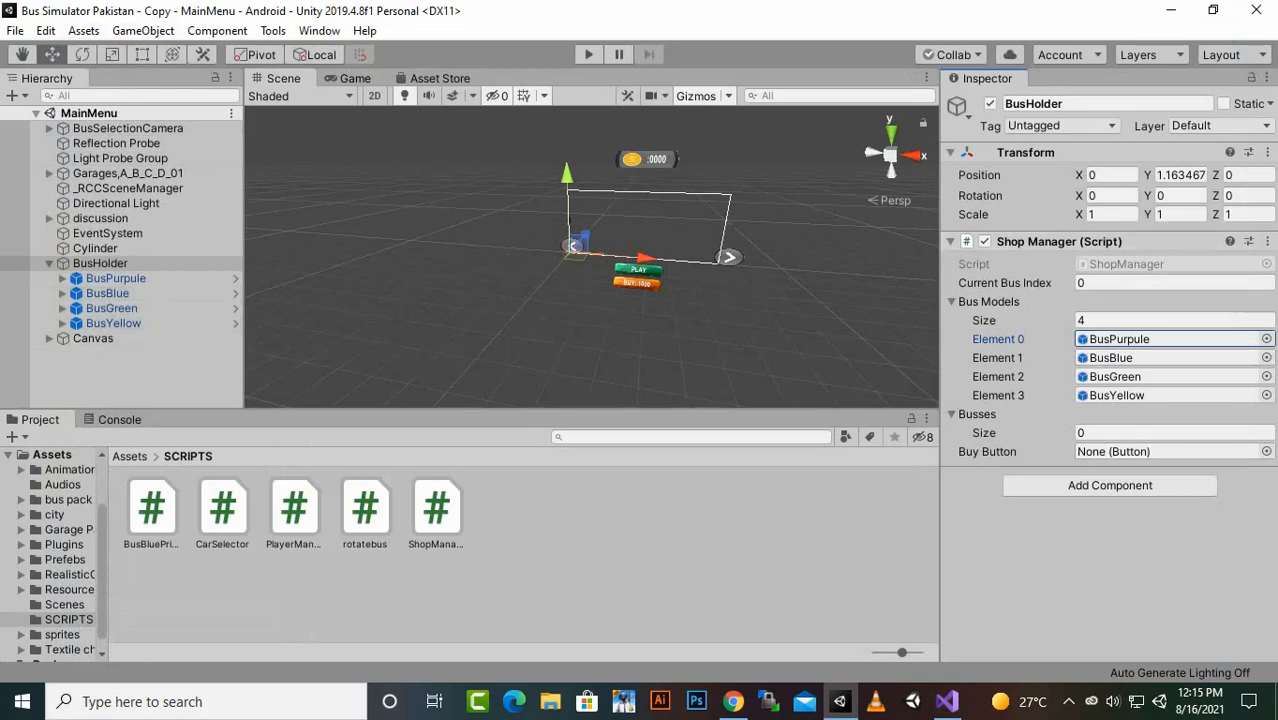
click(49, 338)
scroll(120, 368, down, 1)
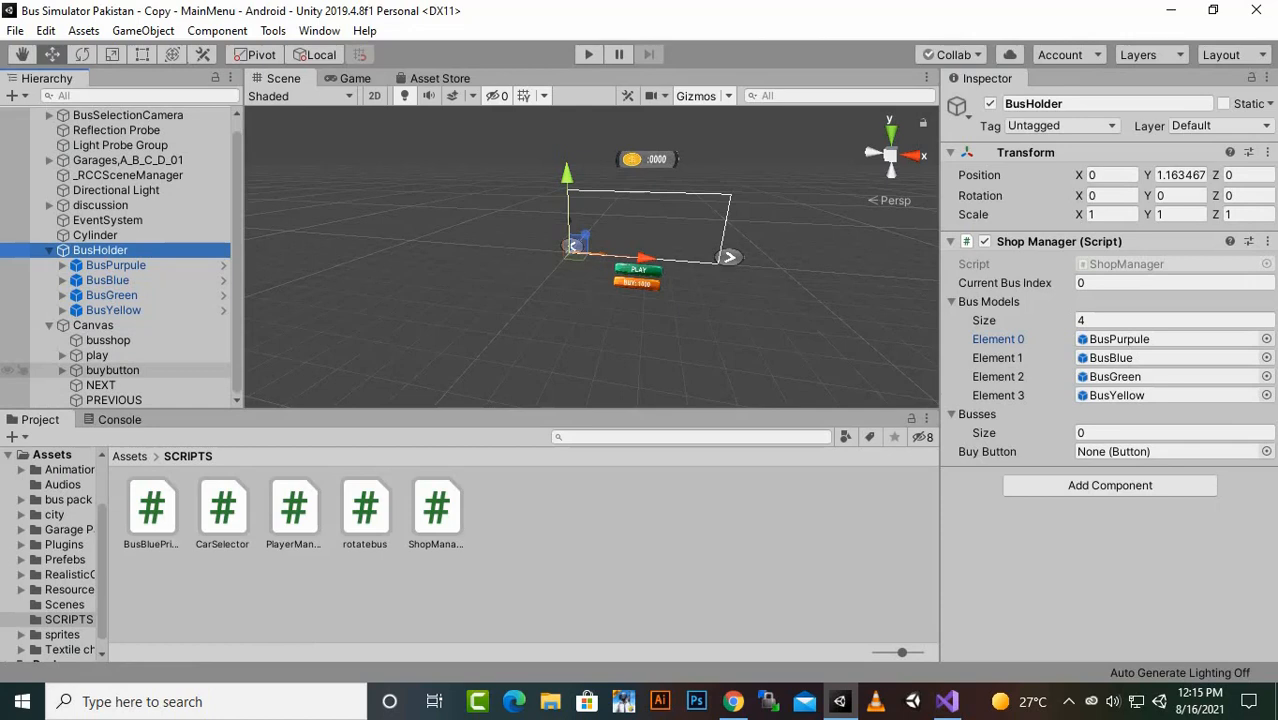
drag(112, 370, 1140, 451)
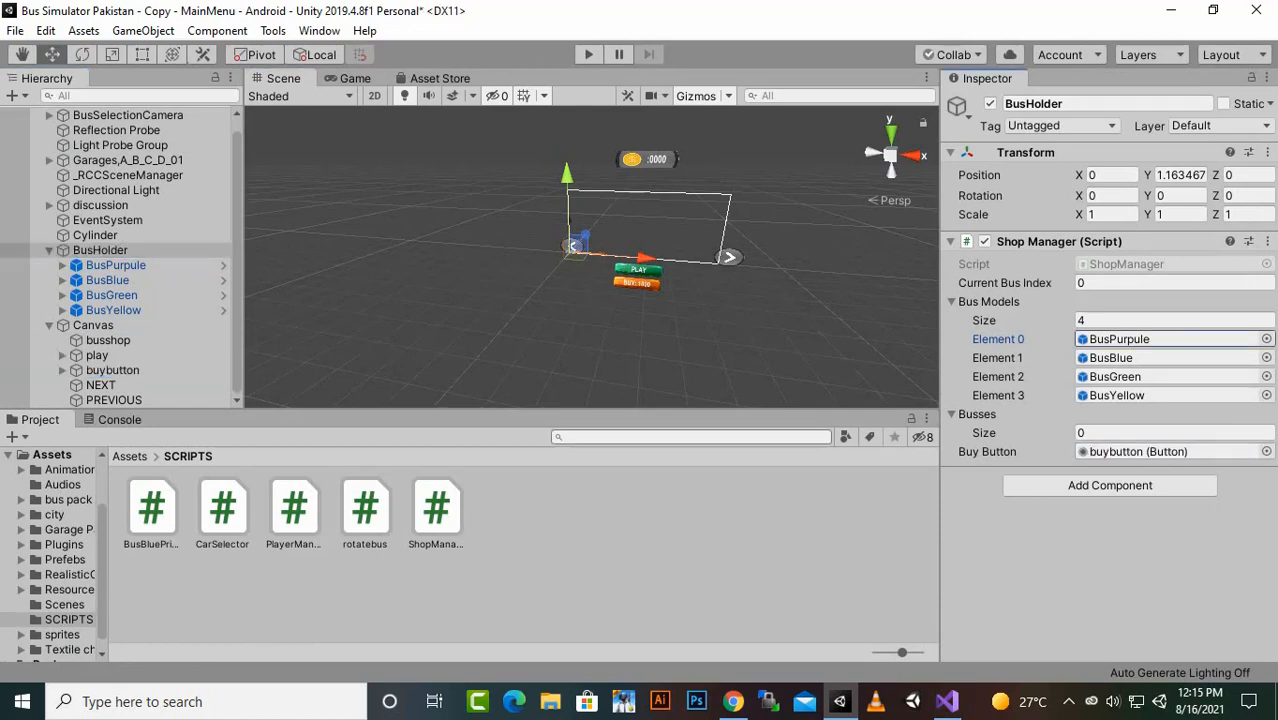
- Add an On Click event to buybutton that calls ShopManager.UnlockBus on the BusHolder object
click(112, 370)
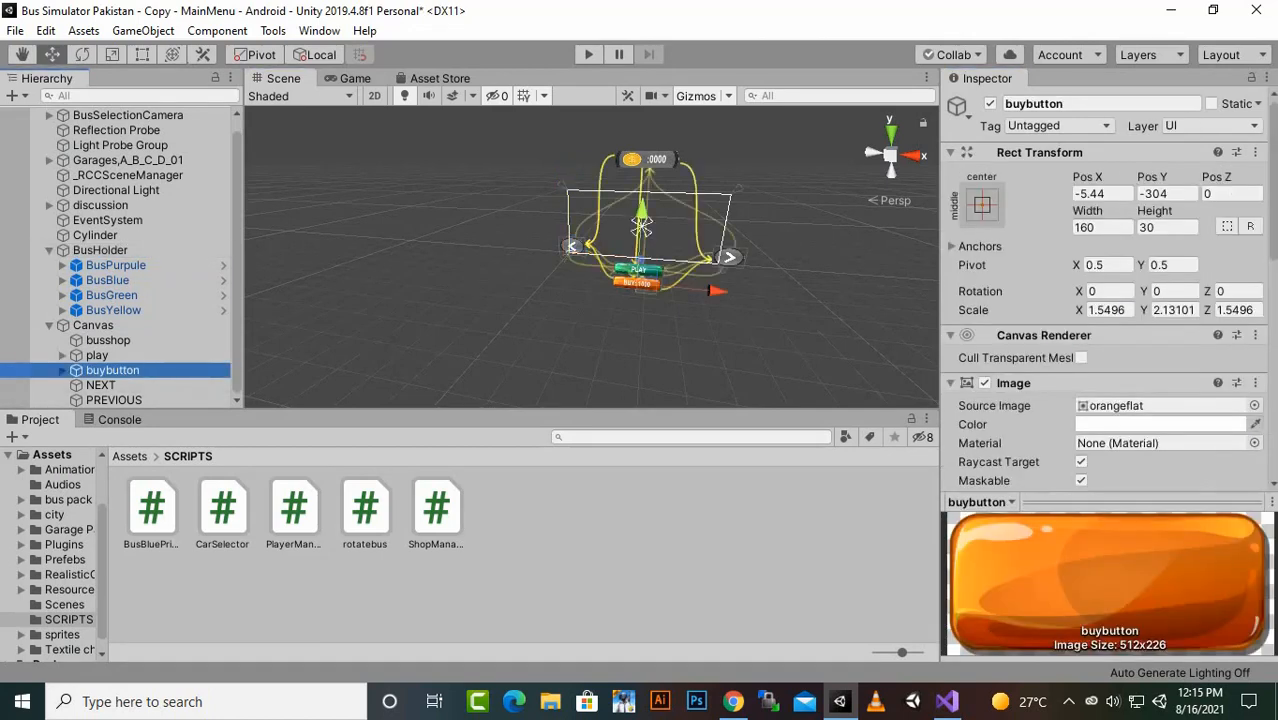
scroll(1108, 290, down, 10)
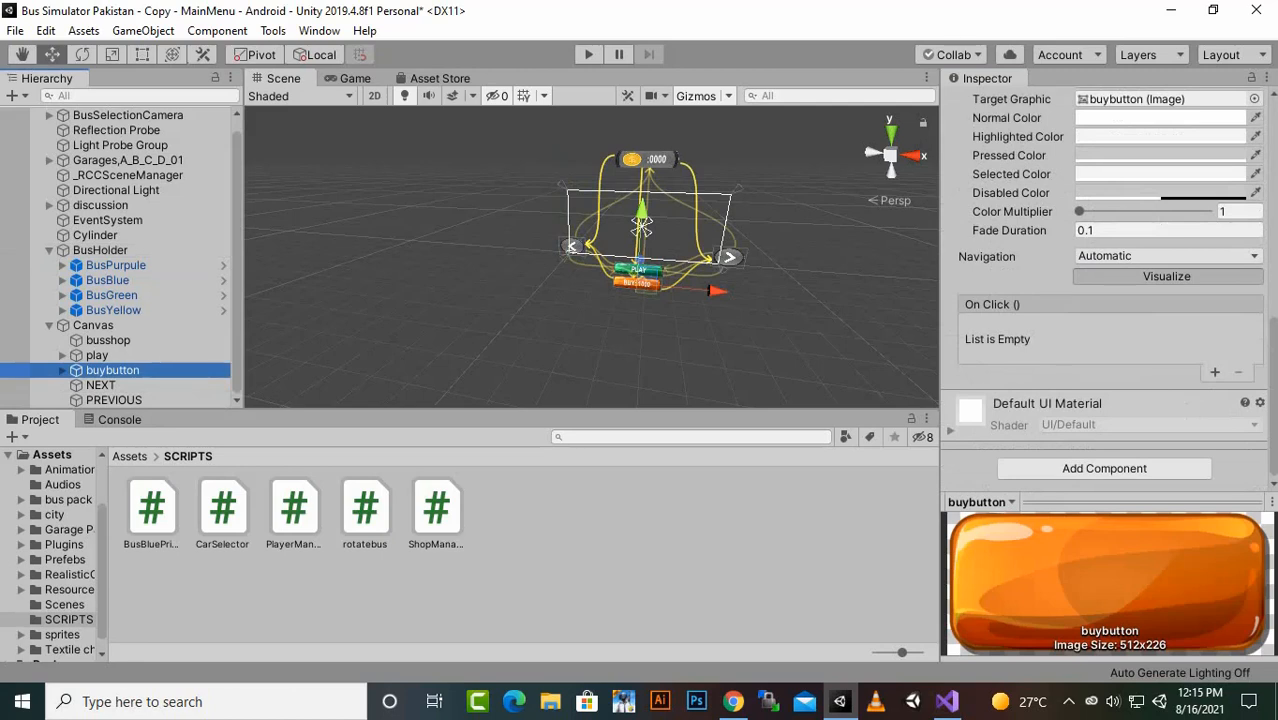
click(1215, 372)
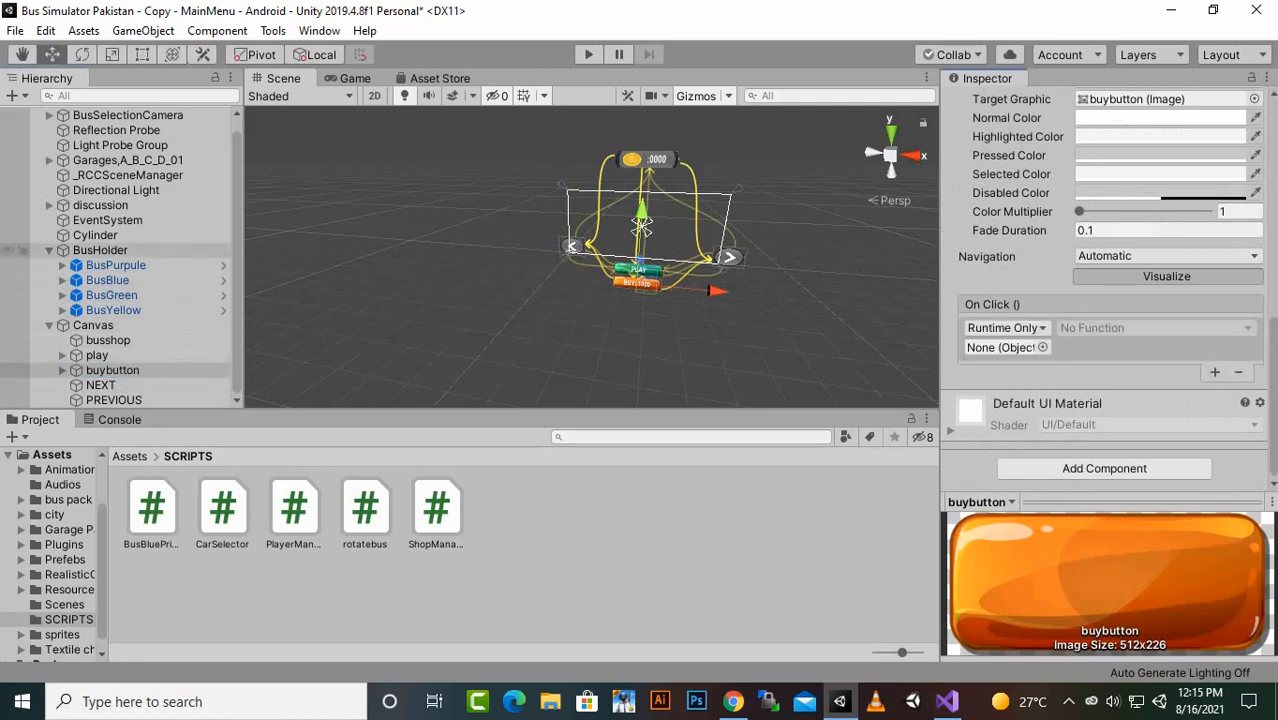
drag(100, 250, 1003, 347)
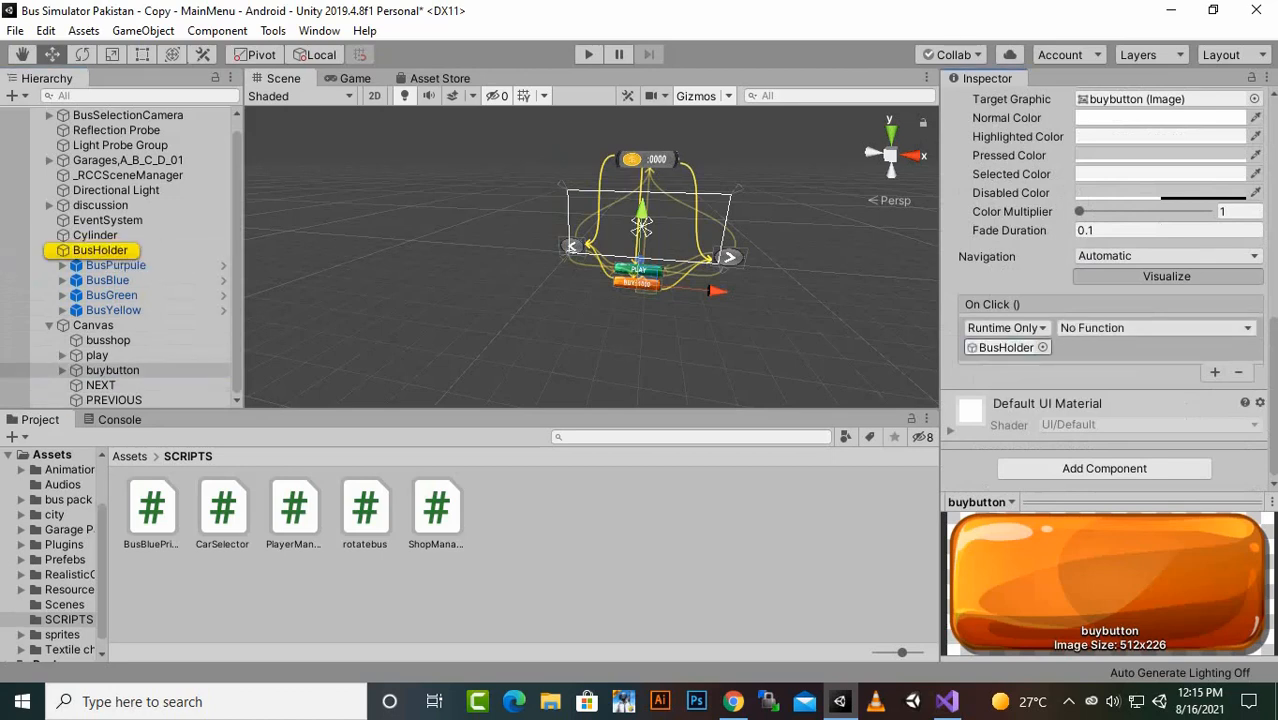
click(1155, 328)
mouse_move(1124, 418)
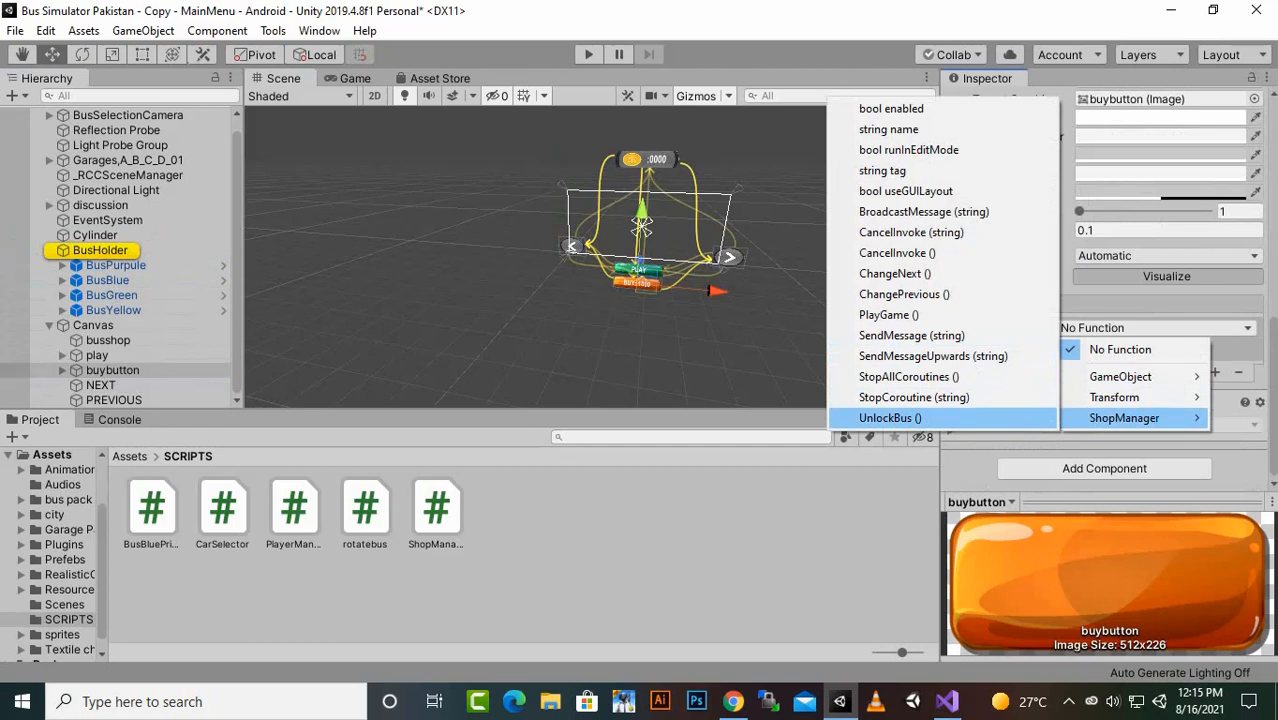
click(890, 418)
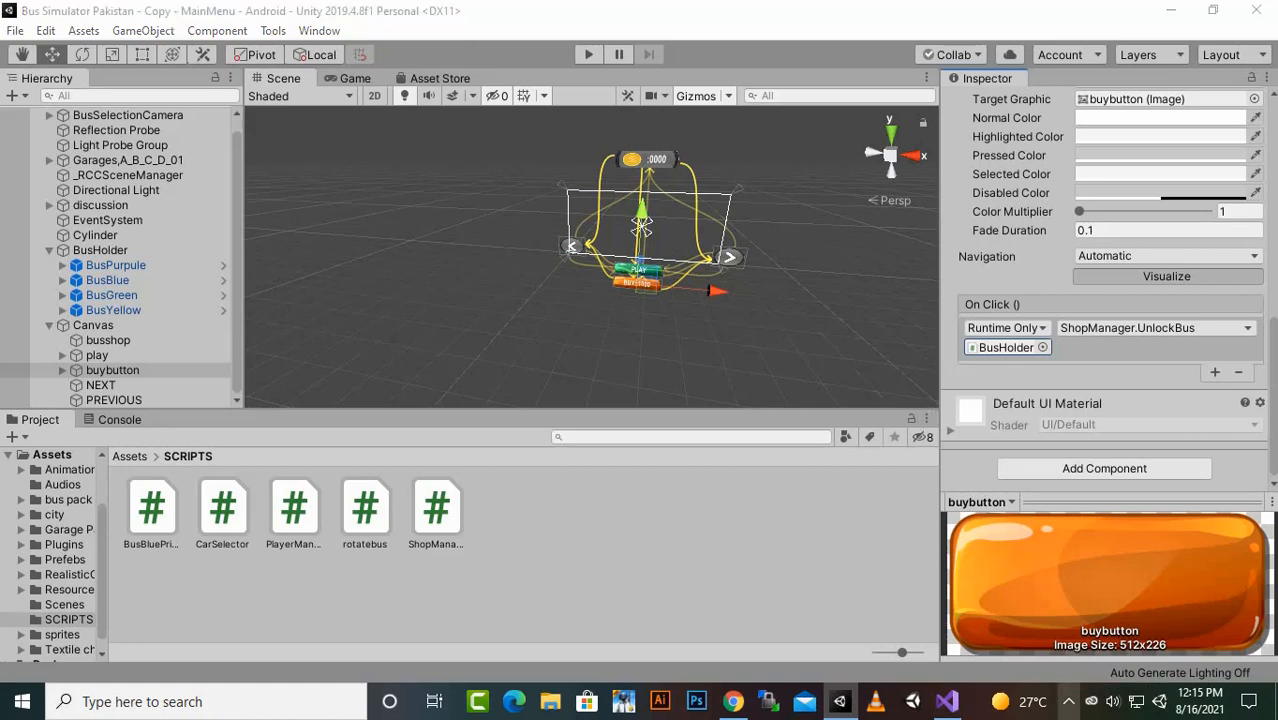
click(1068, 701)
click(1050, 589)
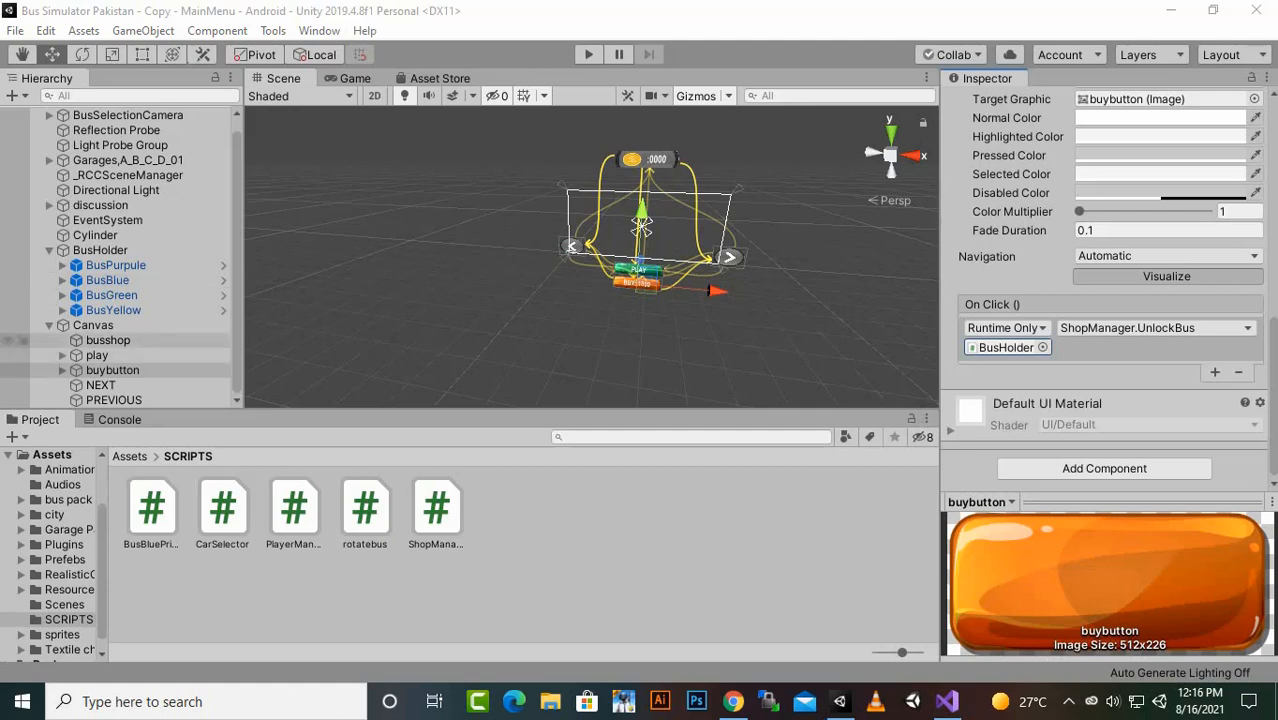
- Set the size of the Busses array in BusHolder's Shop Manager script to 4 and save the scene
click(100, 250)
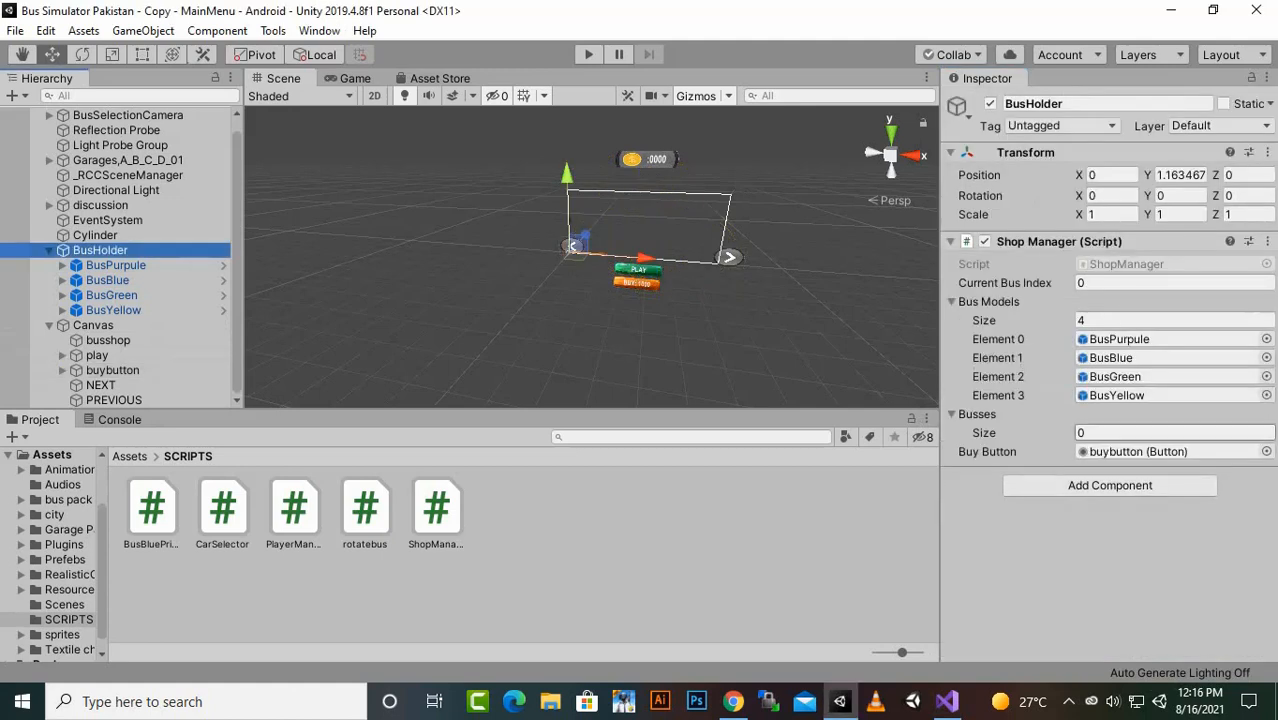
click(1160, 433)
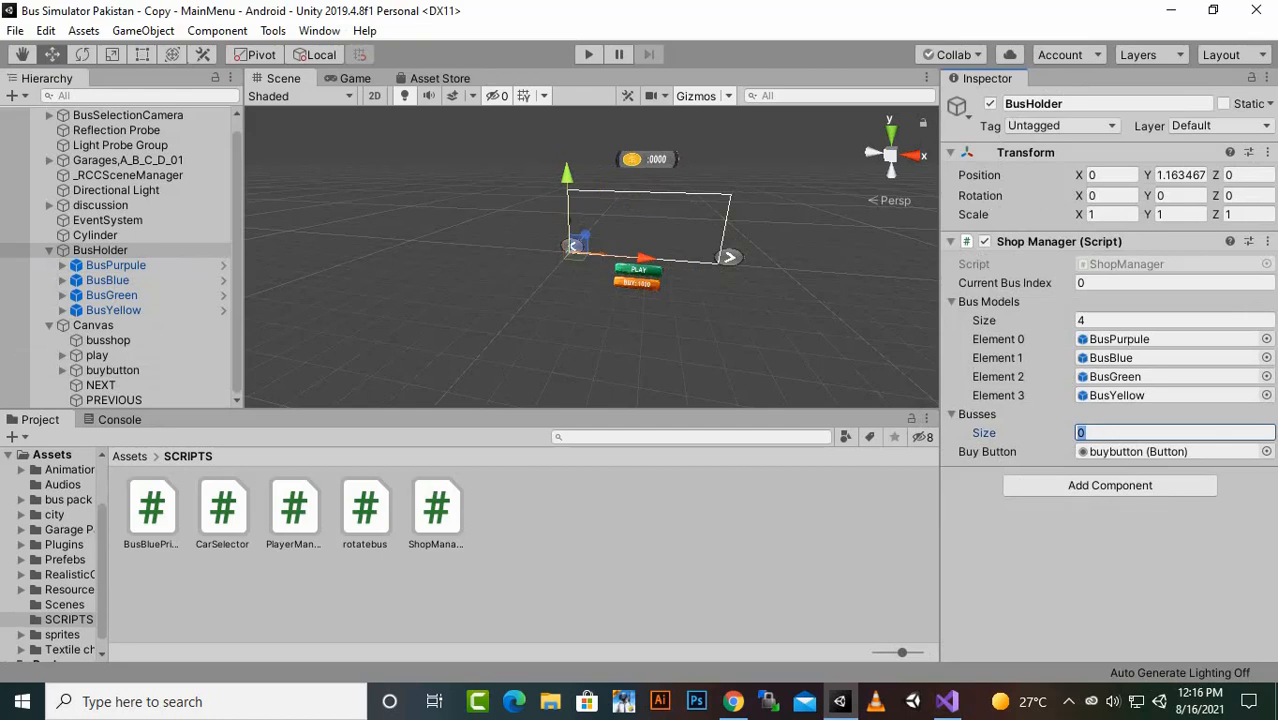
text(4)
key(Return)
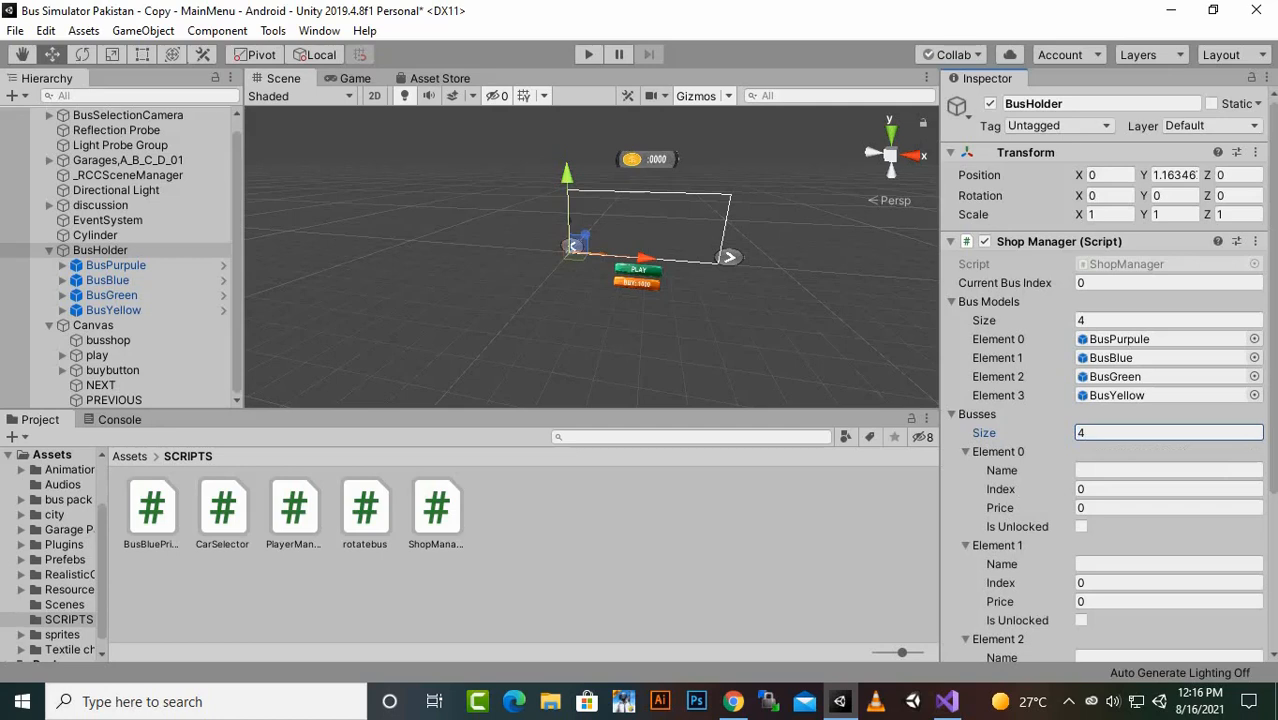
key(ctrl+s)
- Name the first Busses element "purpule", leaving its index and price at 0
scroll(1168, 433, down, 3)
click(1168, 301)
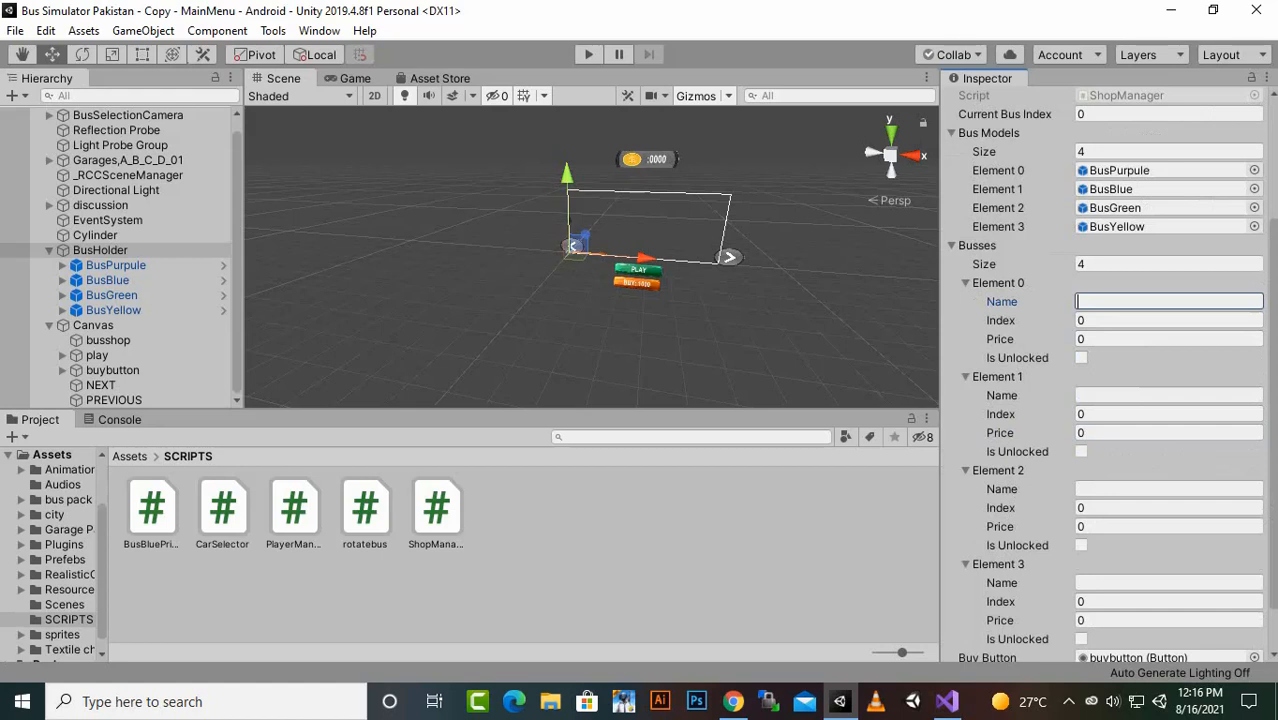
text(purp)
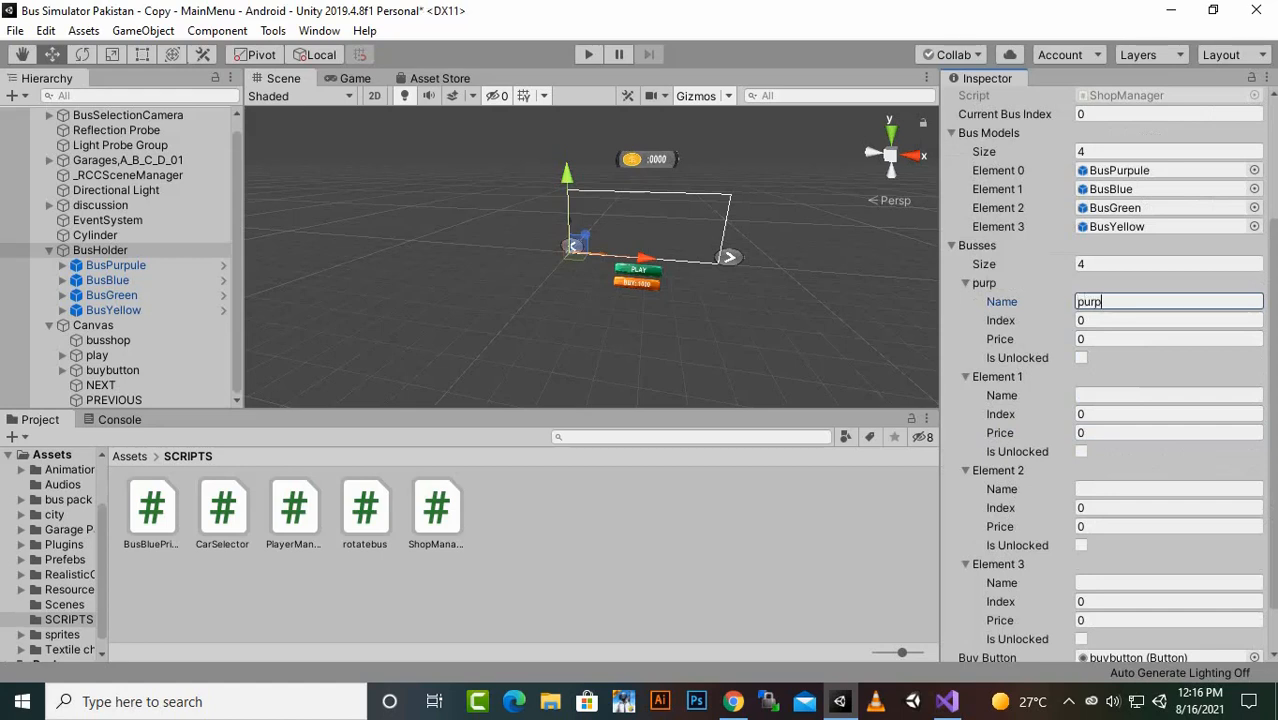
text(ule)
key(Tab)
key(Tab)
key(Tab)
key(Tab)
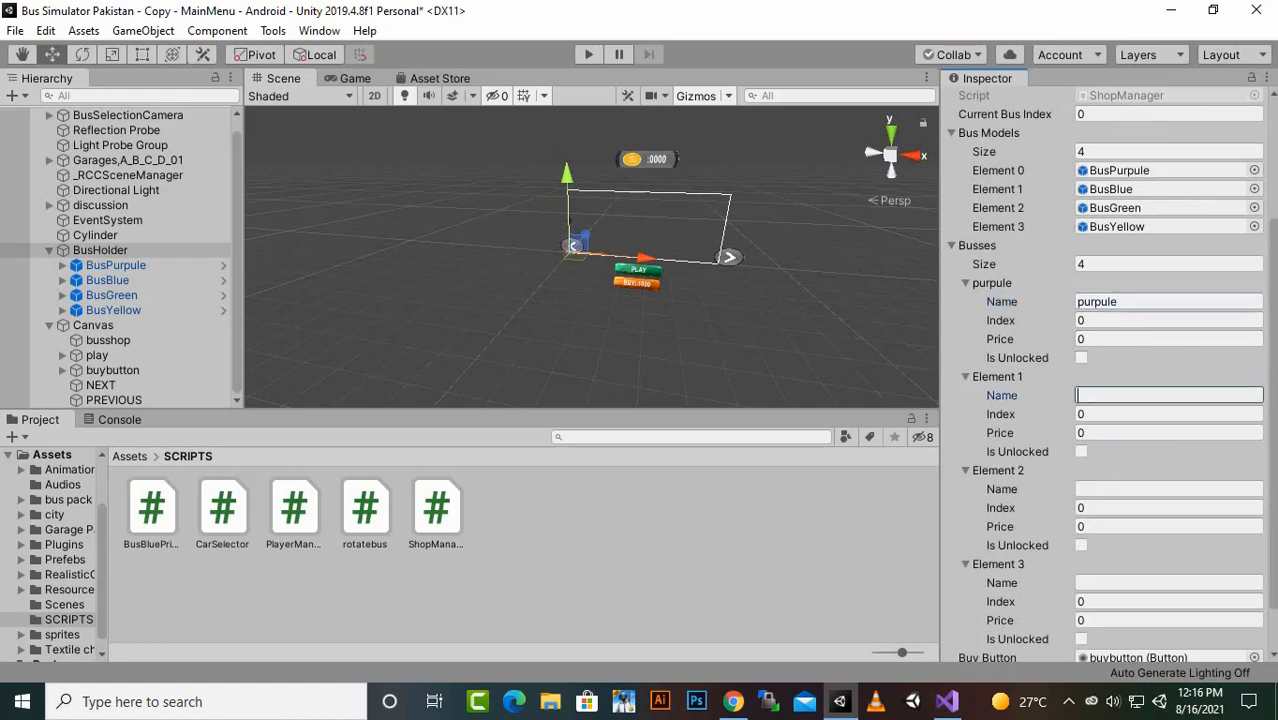
- Fill in Busses Element 1 with the name "blue", index 1 and price 1000
text(blue)
key(Tab)
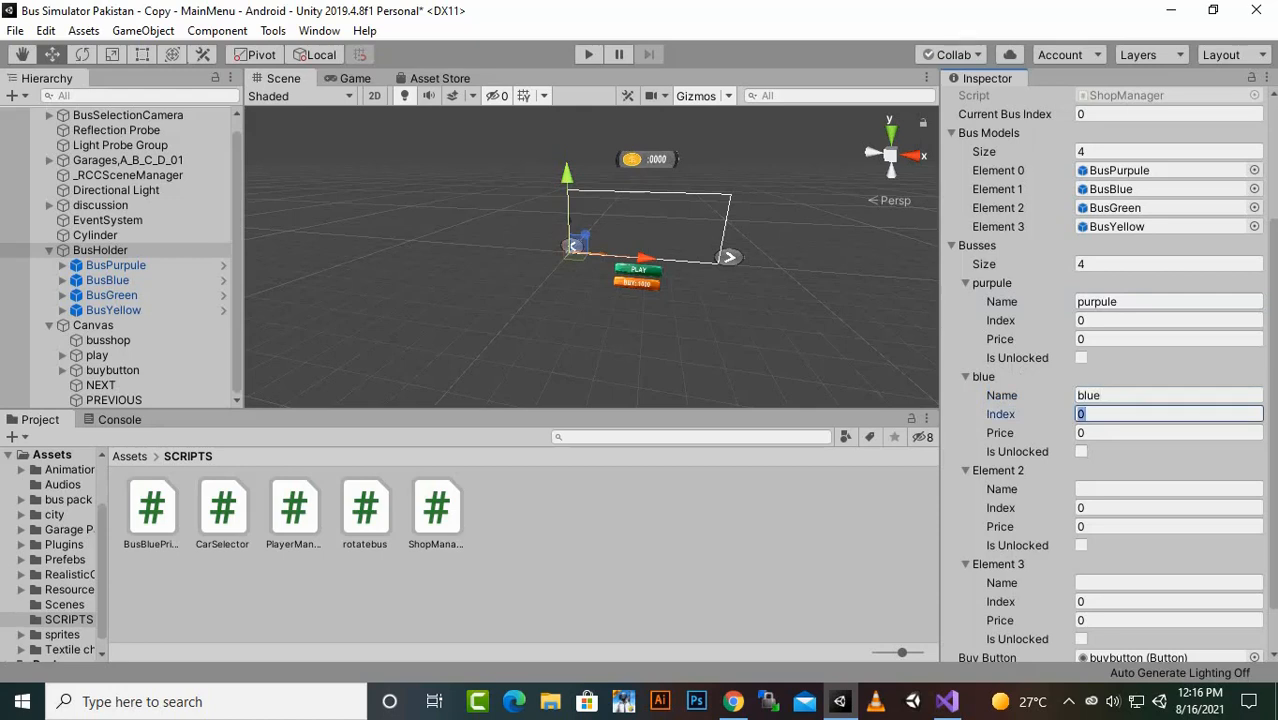
text(1)
key(Tab)
text(1)
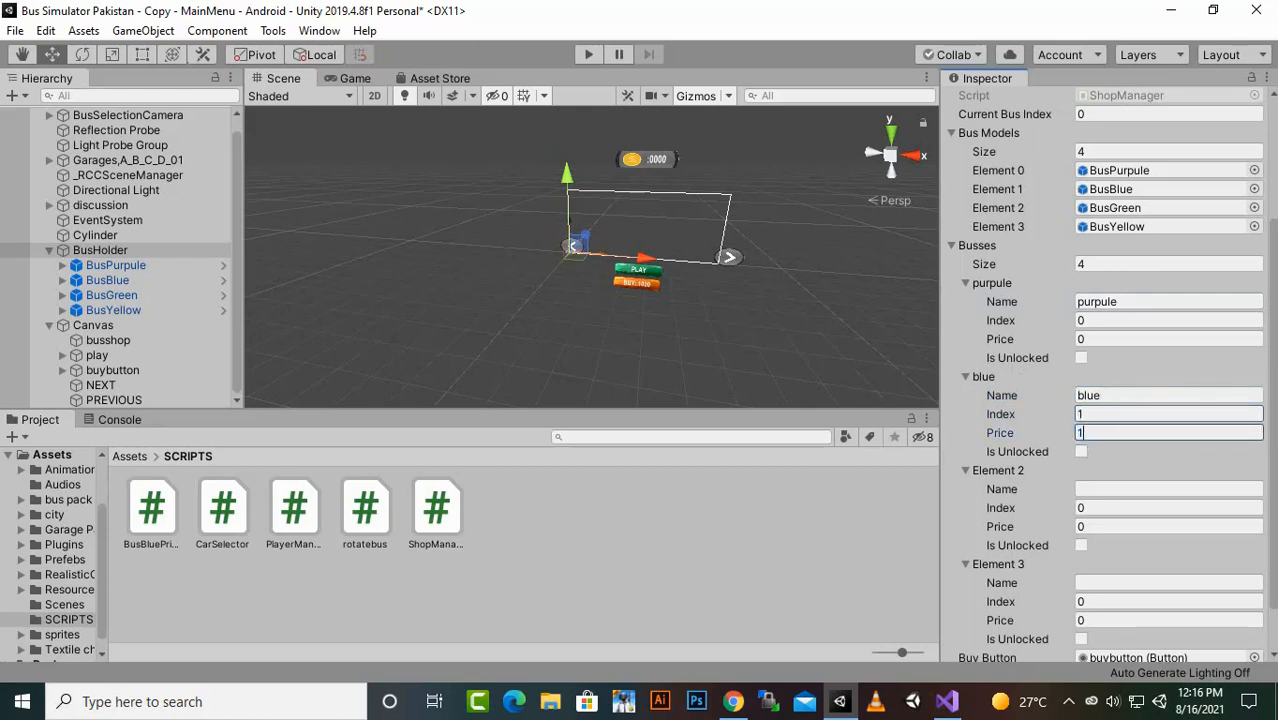
text(000)
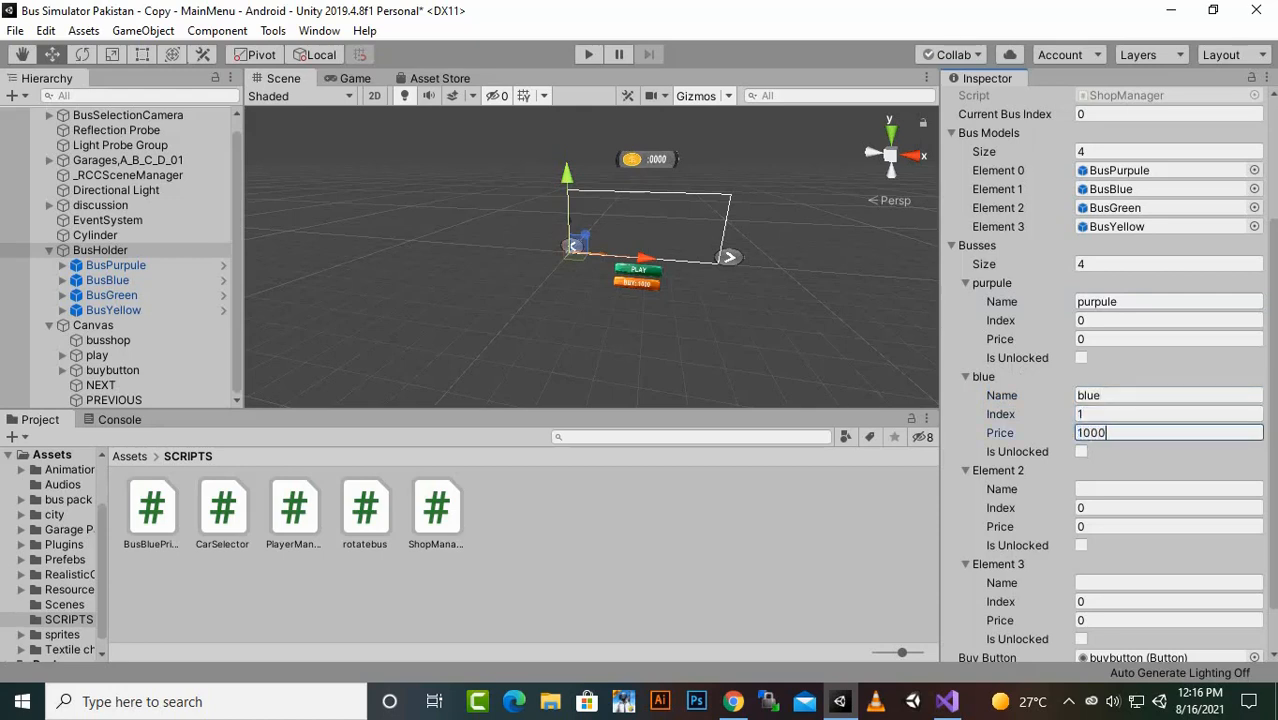
- Fill in Busses Element 2 with the name "green", index 2 and price 2000
click(1168, 489)
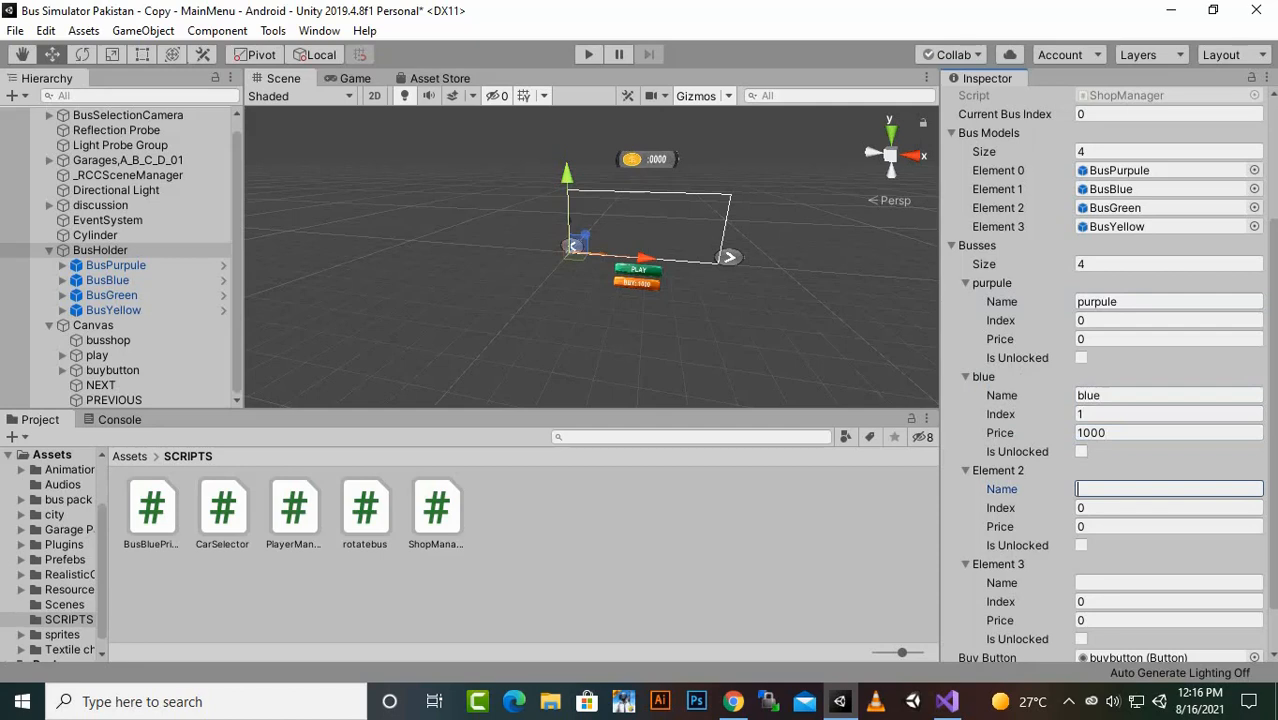
text(green)
key(Tab)
text(2)
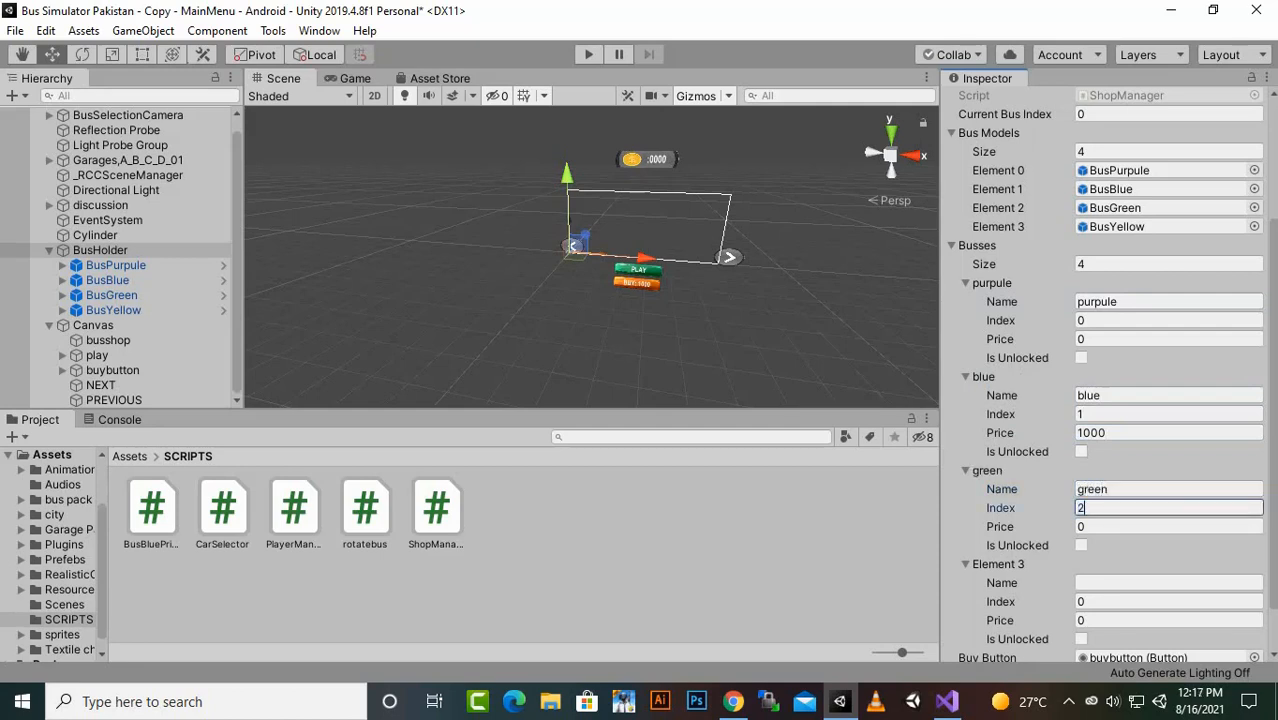
key(Tab)
text(2000)
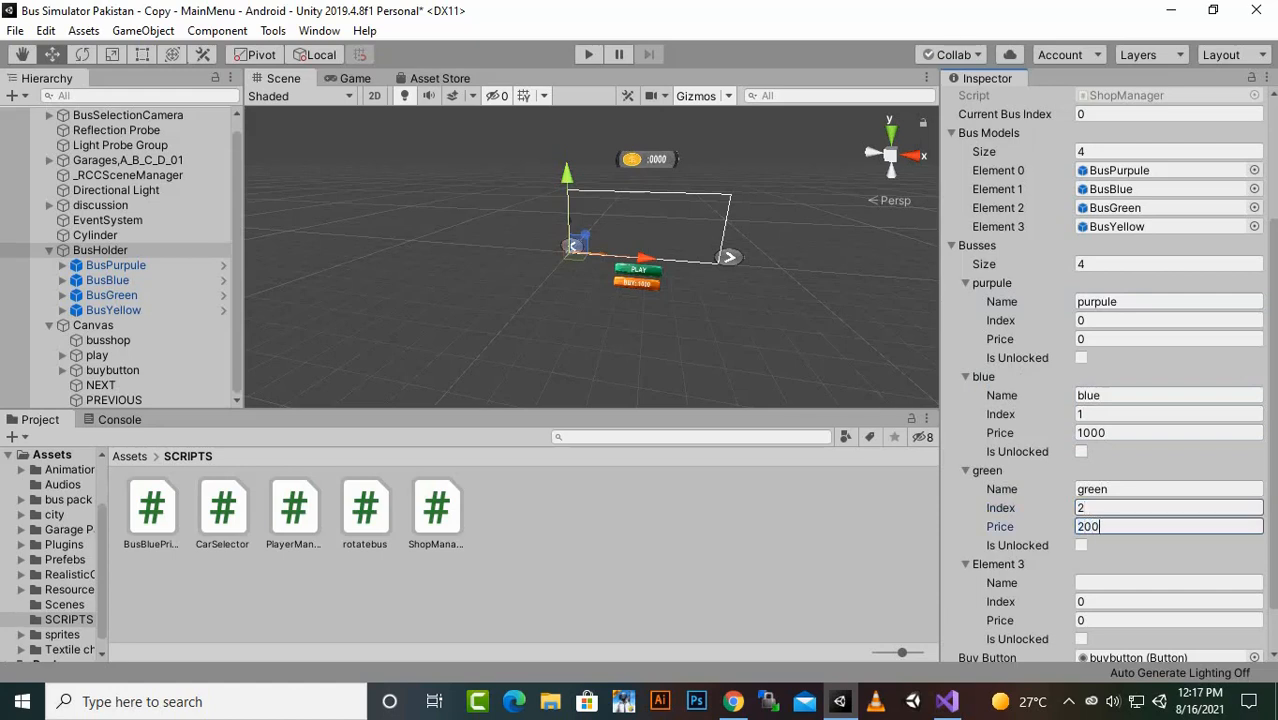
- Fill in Busses Element 3 with the name "yellow", index 3 and price 3000
key(Tab)
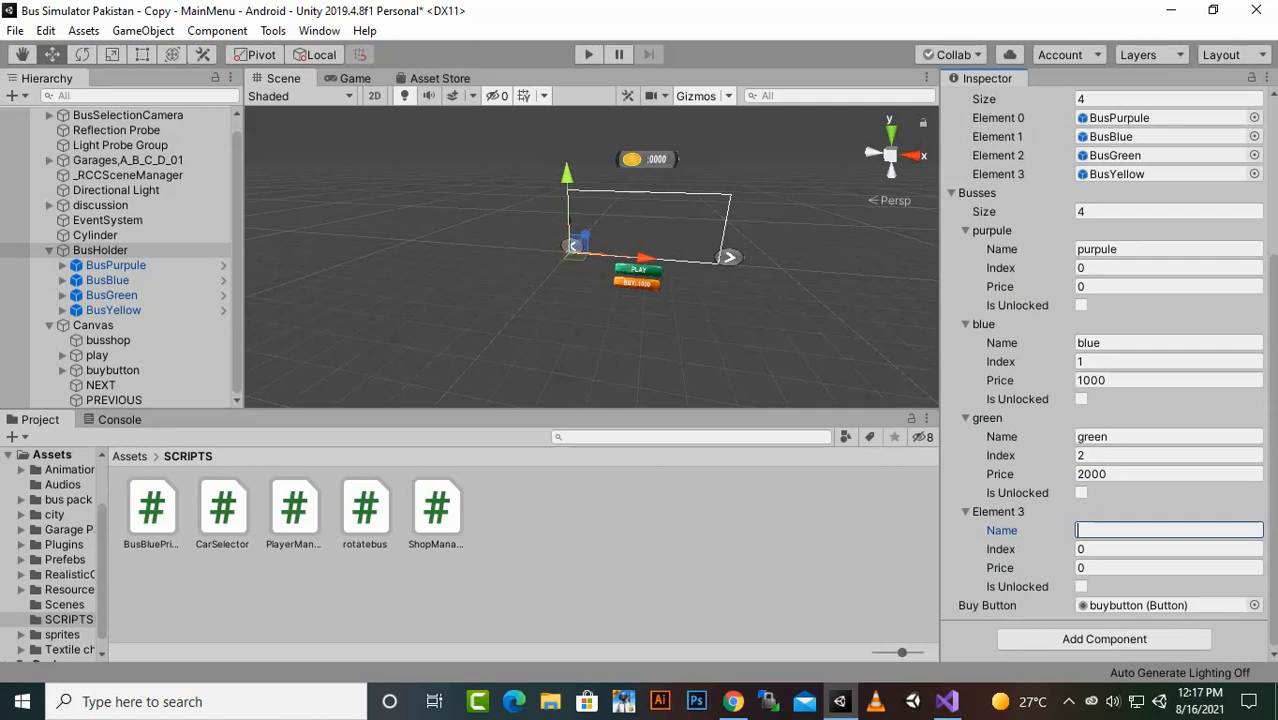
text(yellow)
key(Tab)
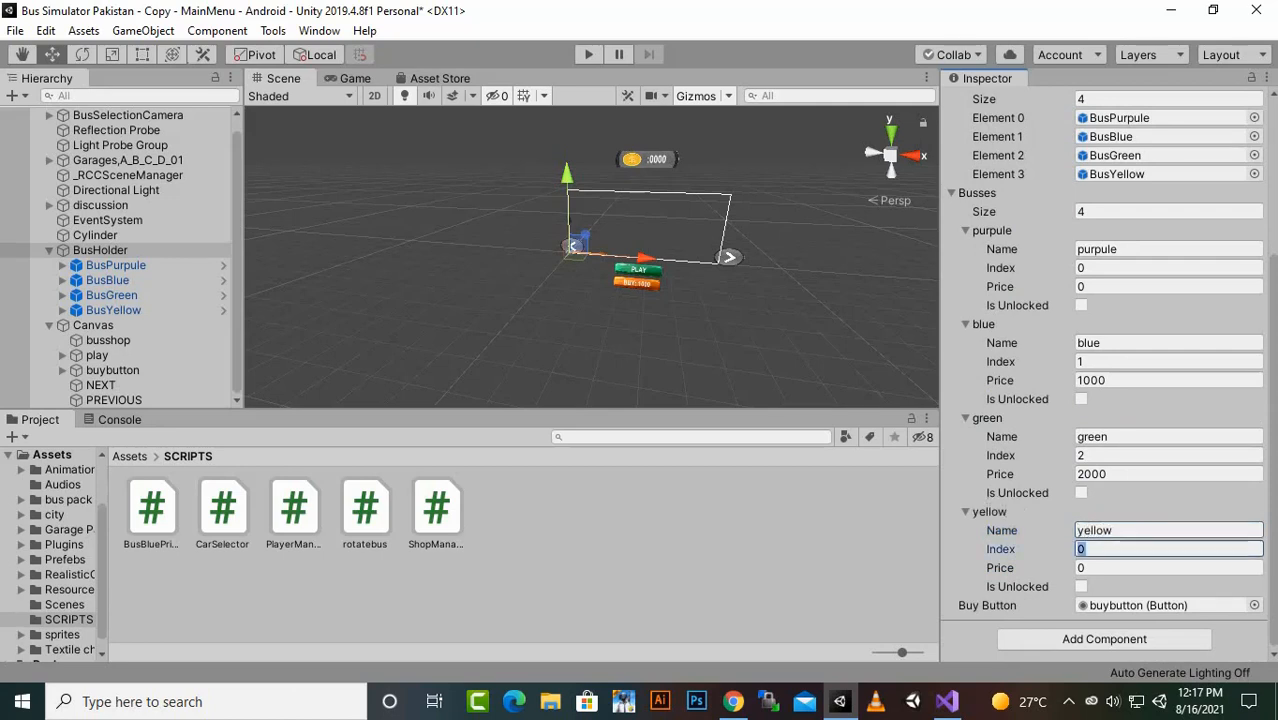
text(3)
key(Tab)
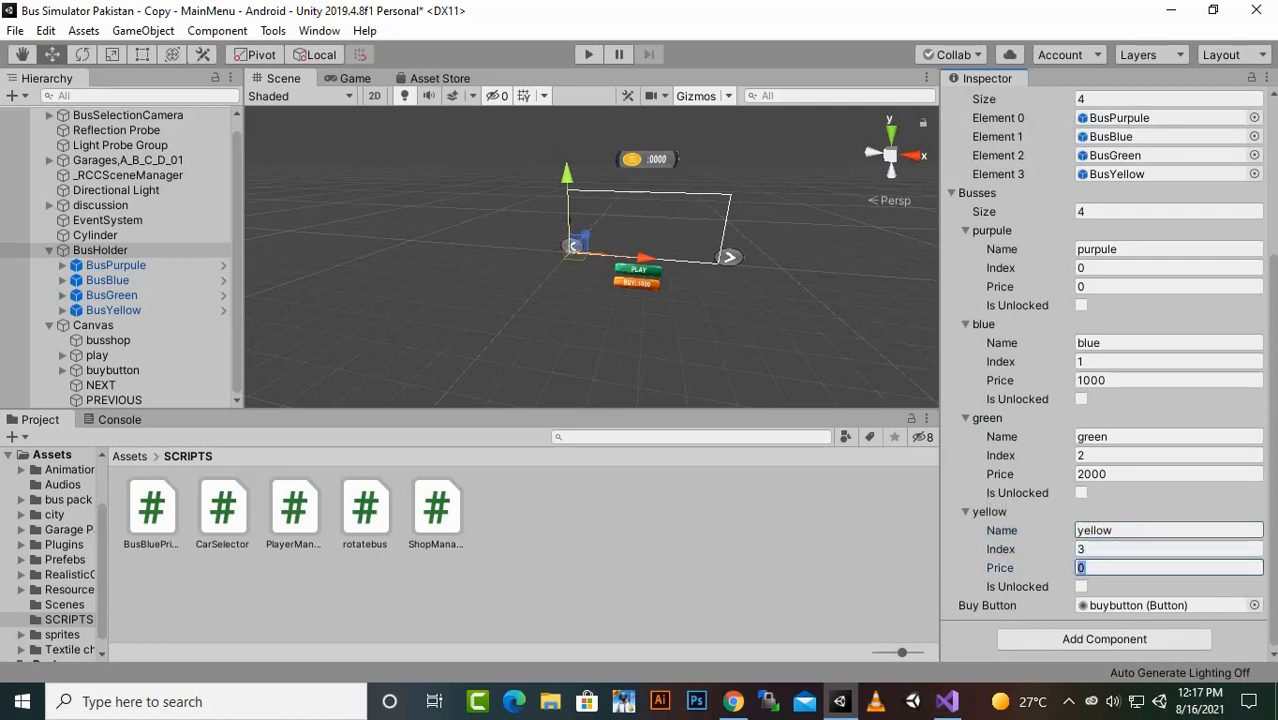
text(3000)
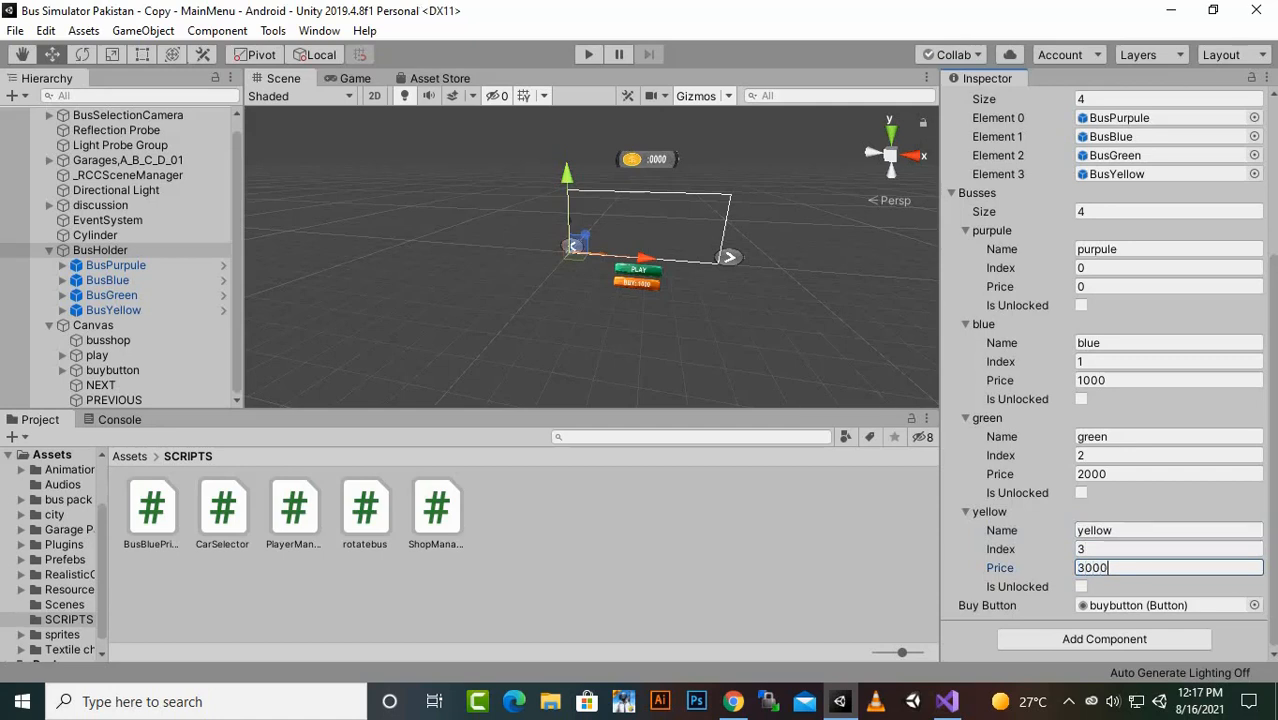
- Run the game, cycle forward through all four buses to check their buy prices, and stop the game
key(ctrl+p)
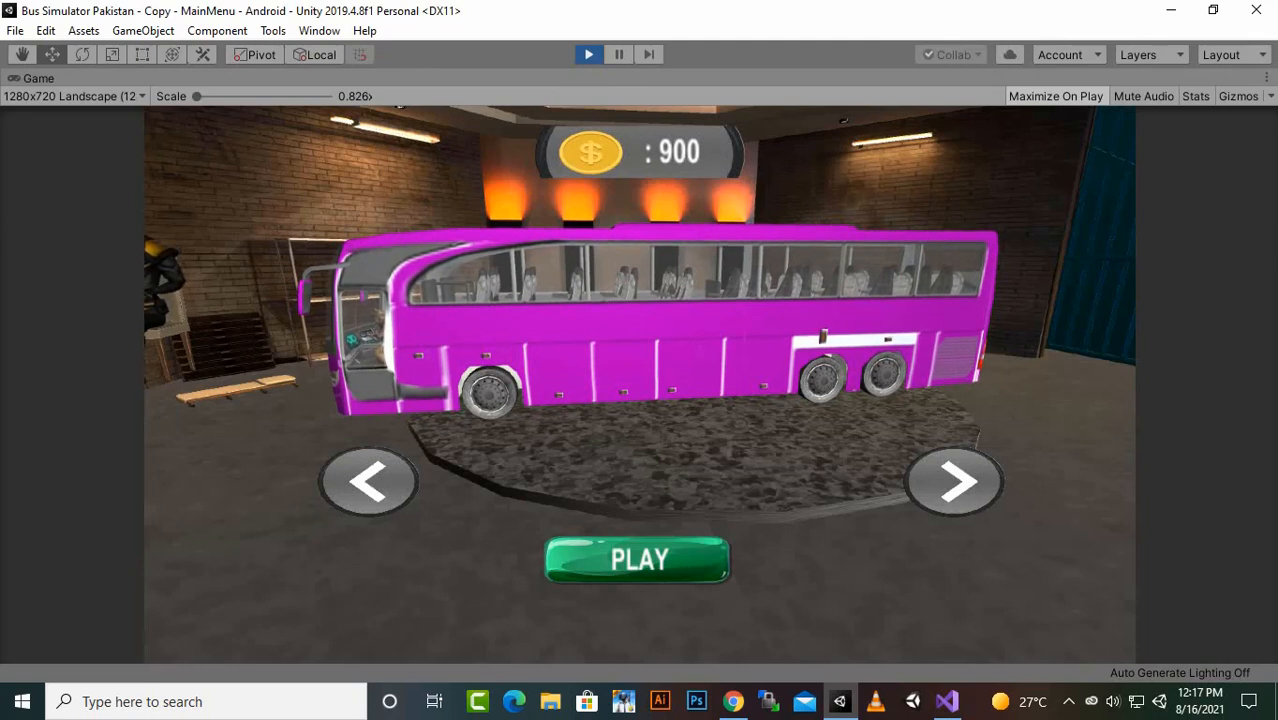
click(954, 482)
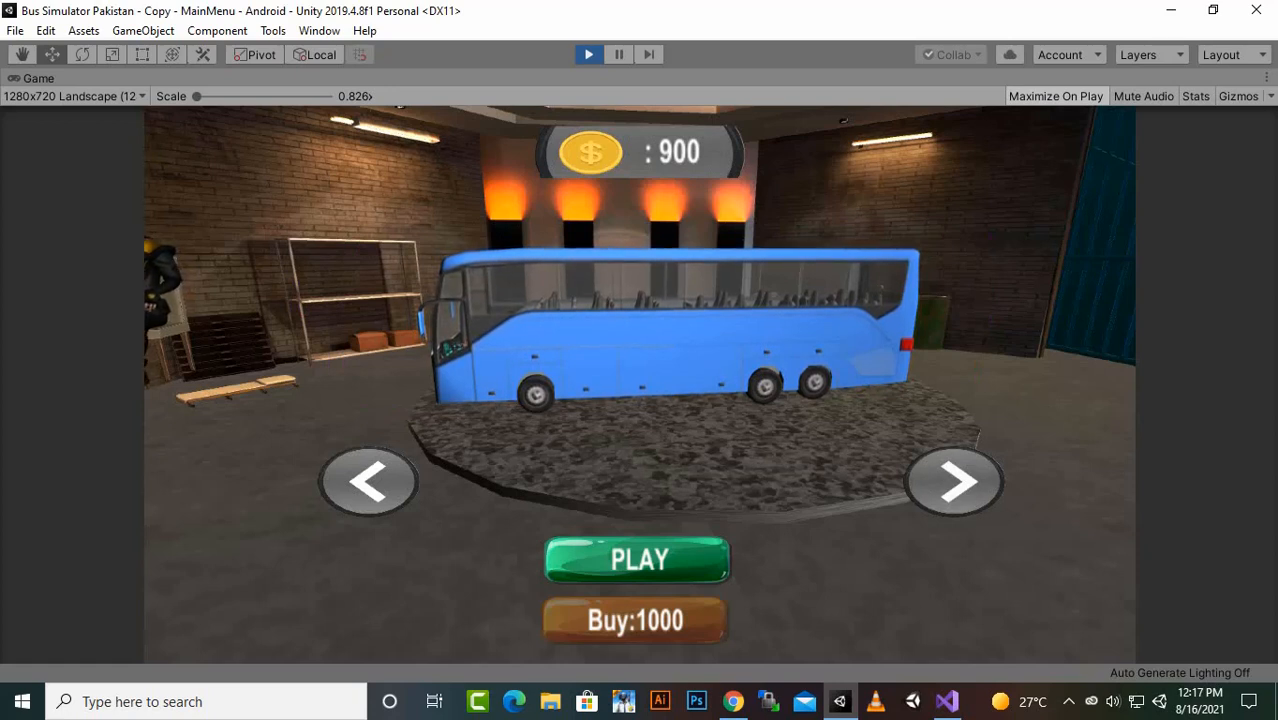
click(954, 482)
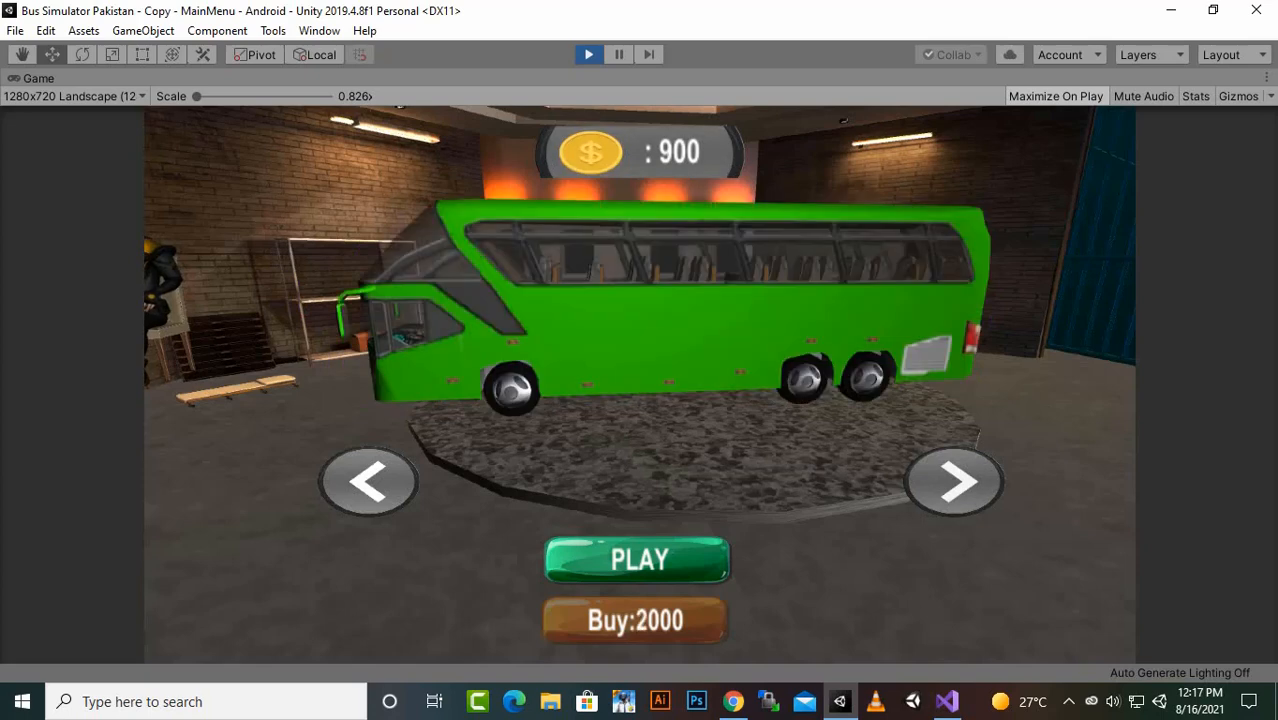
click(954, 482)
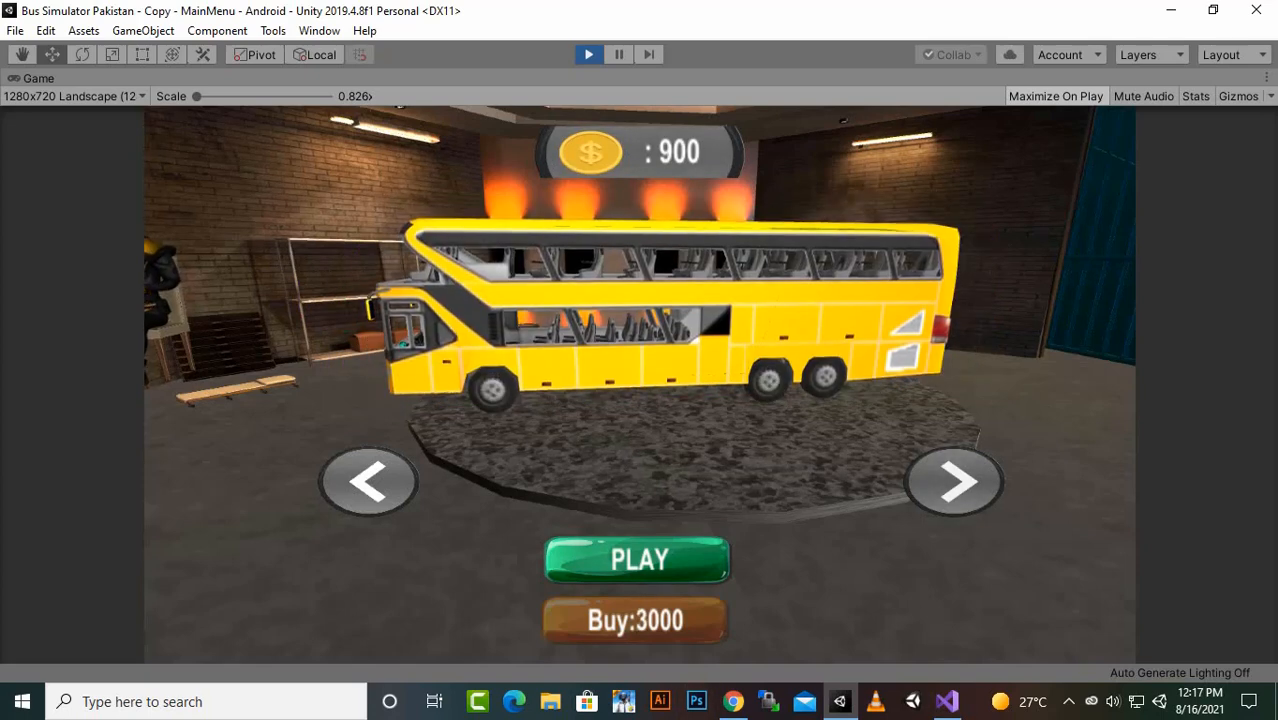
click(954, 482)
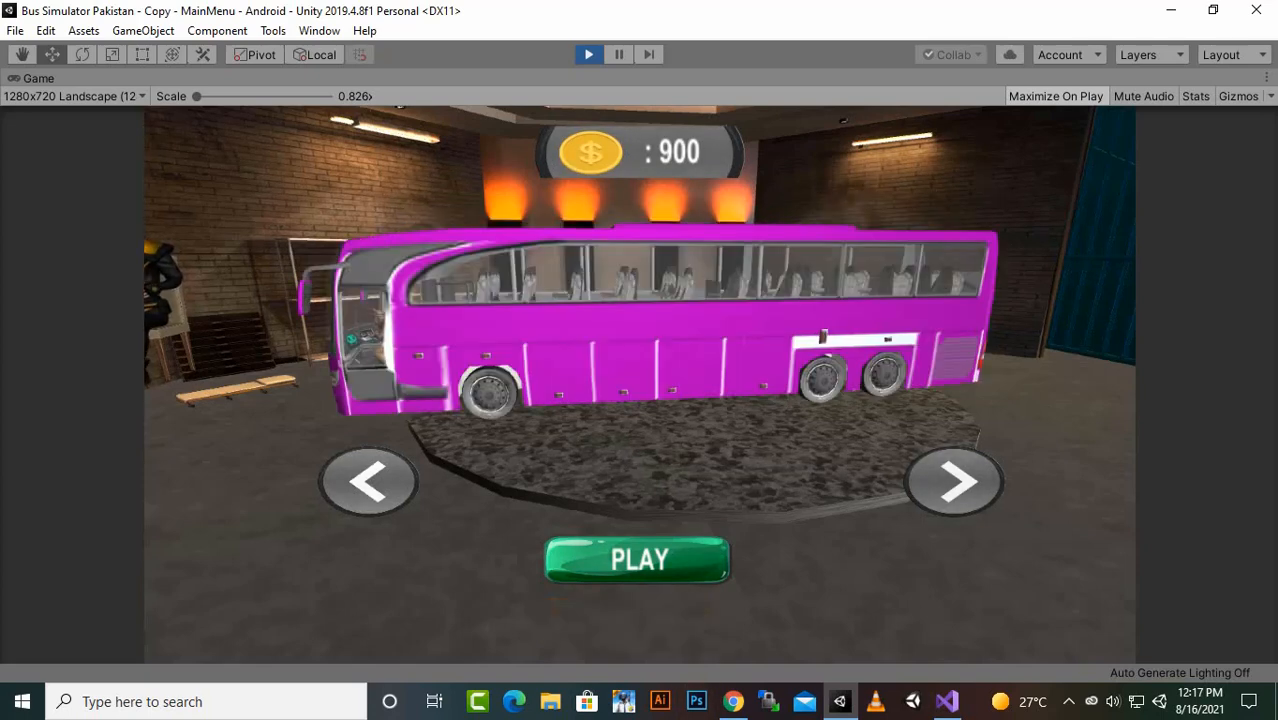
click(589, 55)
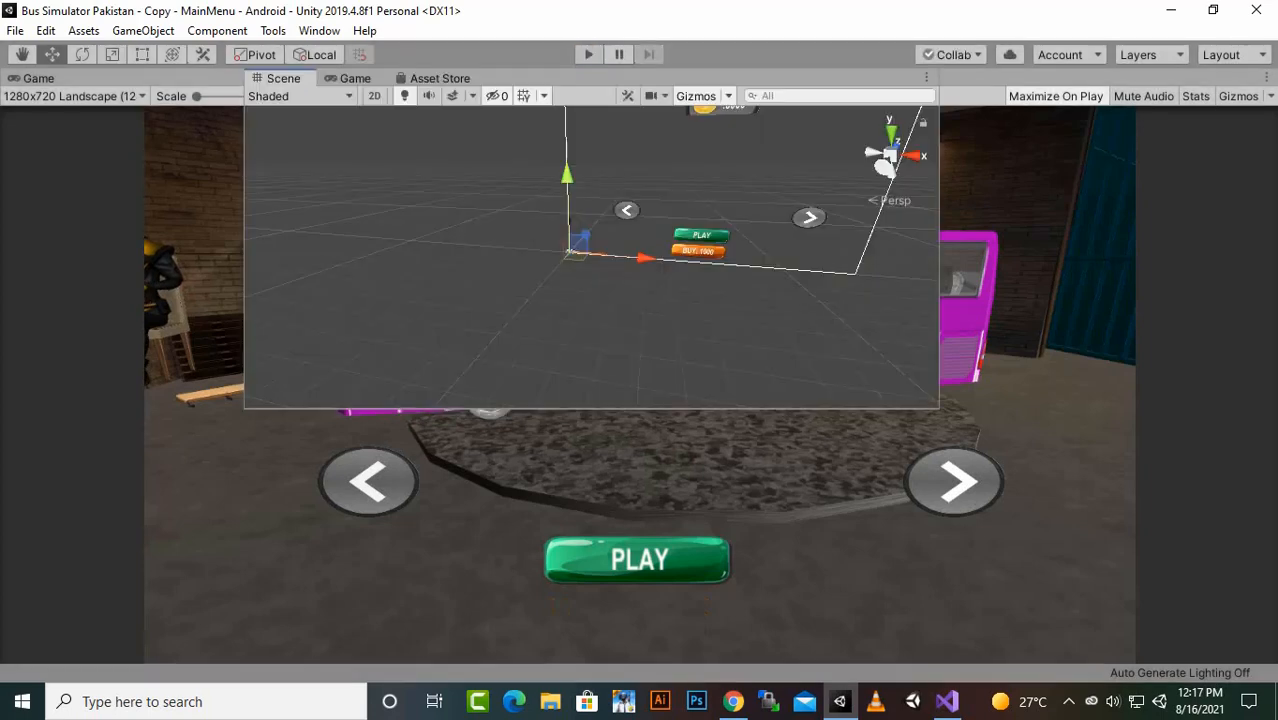
- Run the game again, test switching to the next bus and back to the previous one, and stop it
click(589, 55)
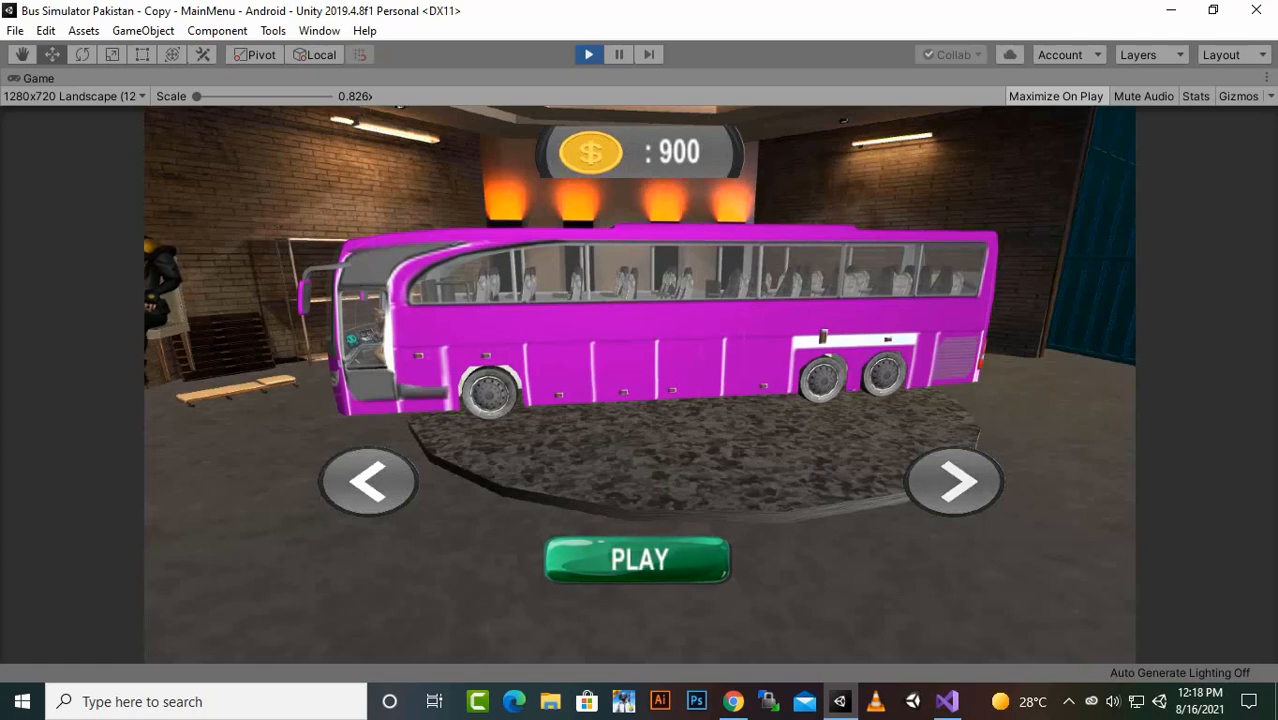
click(956, 482)
click(368, 482)
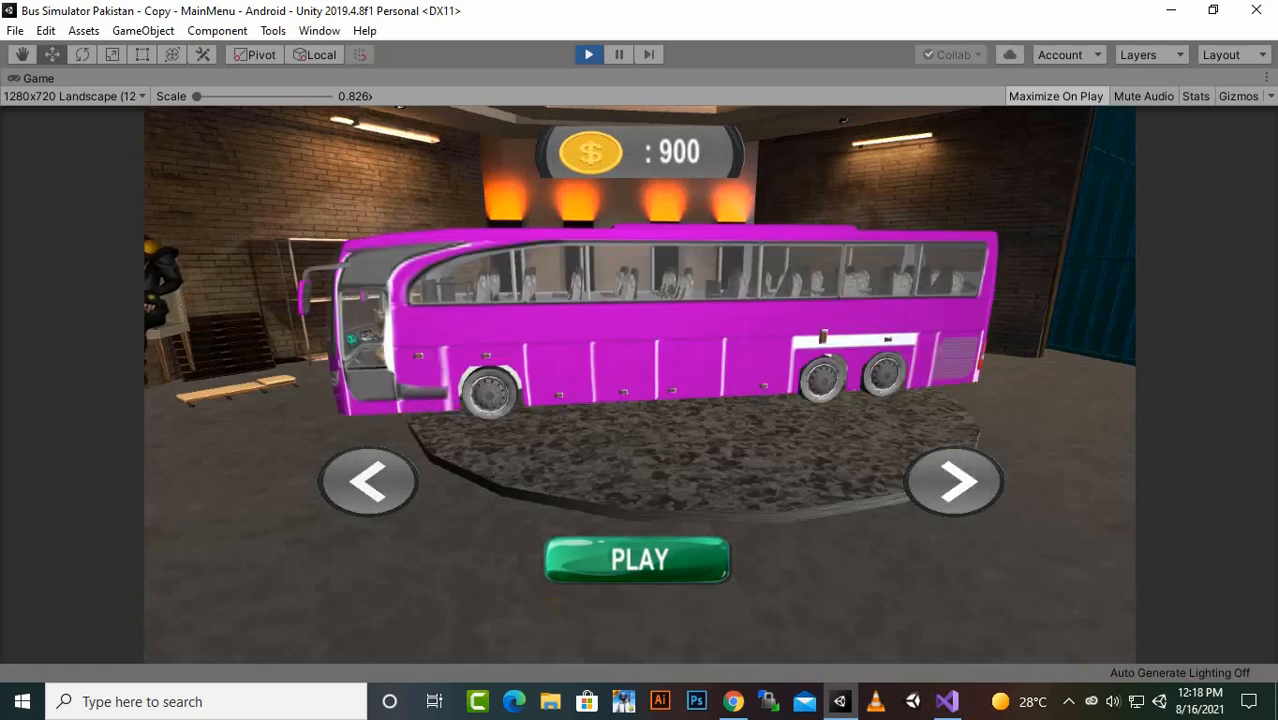
key(ctrl+p)
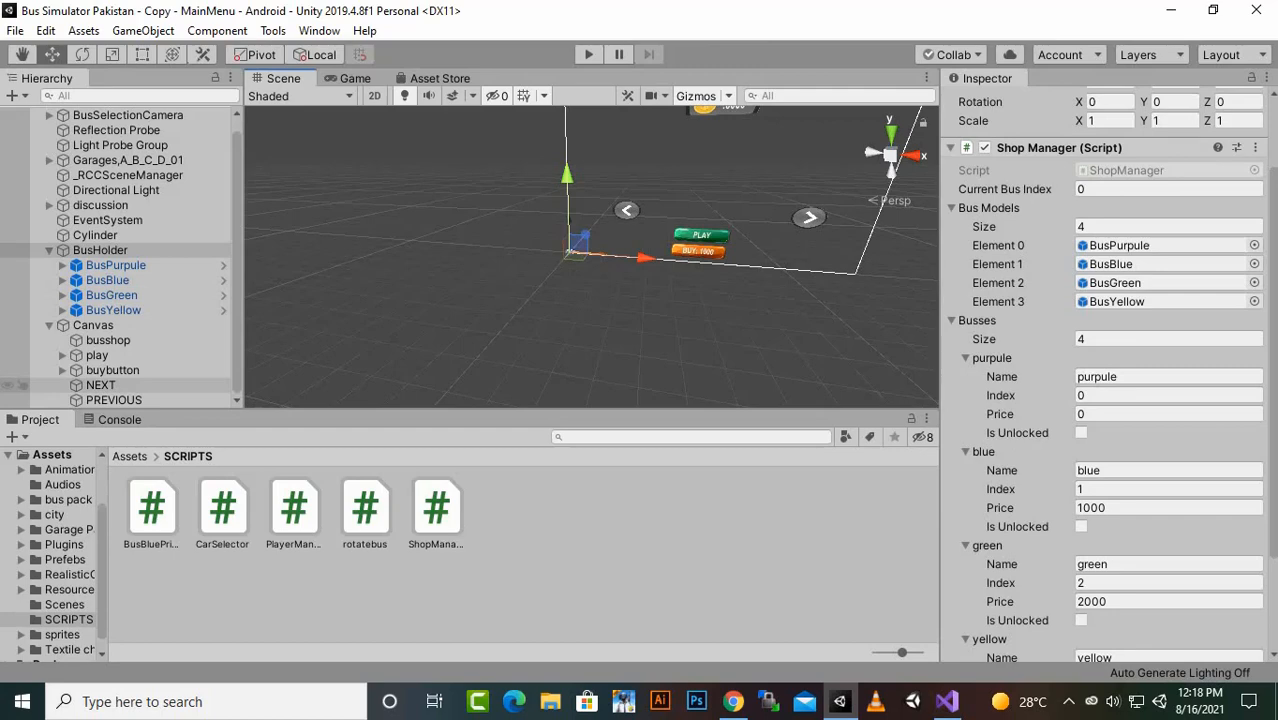
- Reassign BusHolder to the play button's On Click event and set its function to ShopManager.PlayGame
click(97, 355)
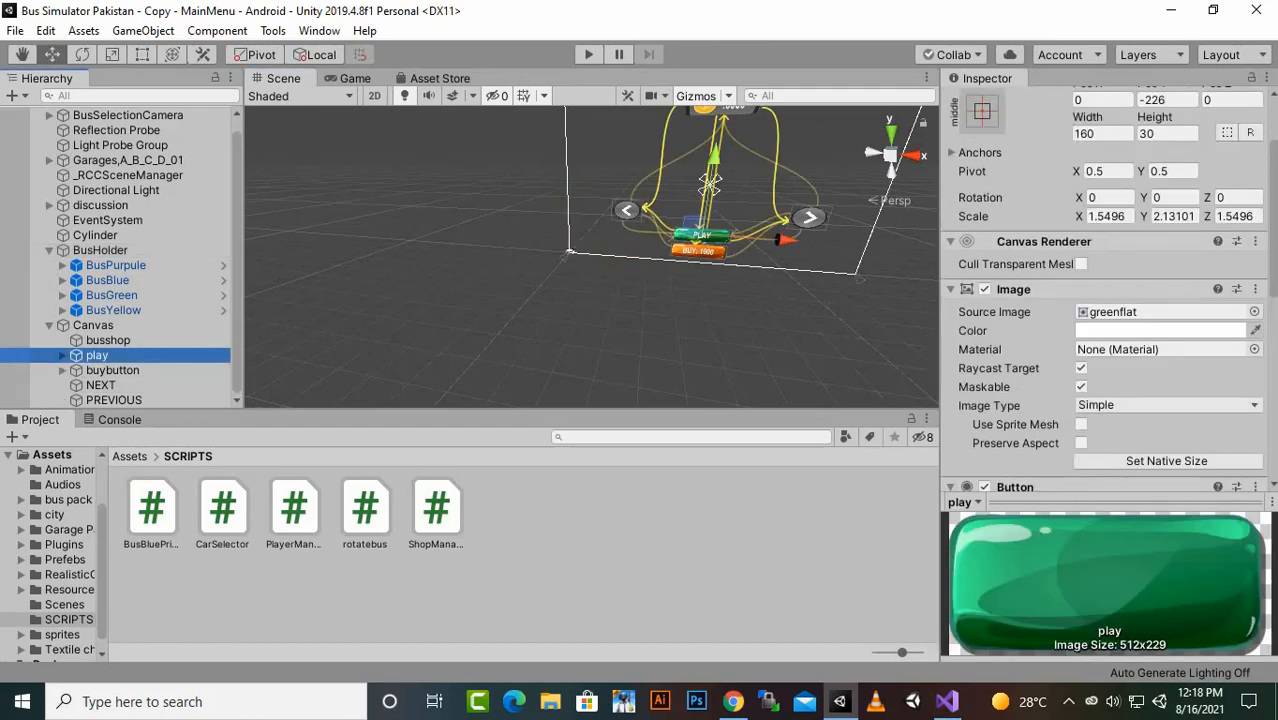
scroll(1105, 280, down, 8)
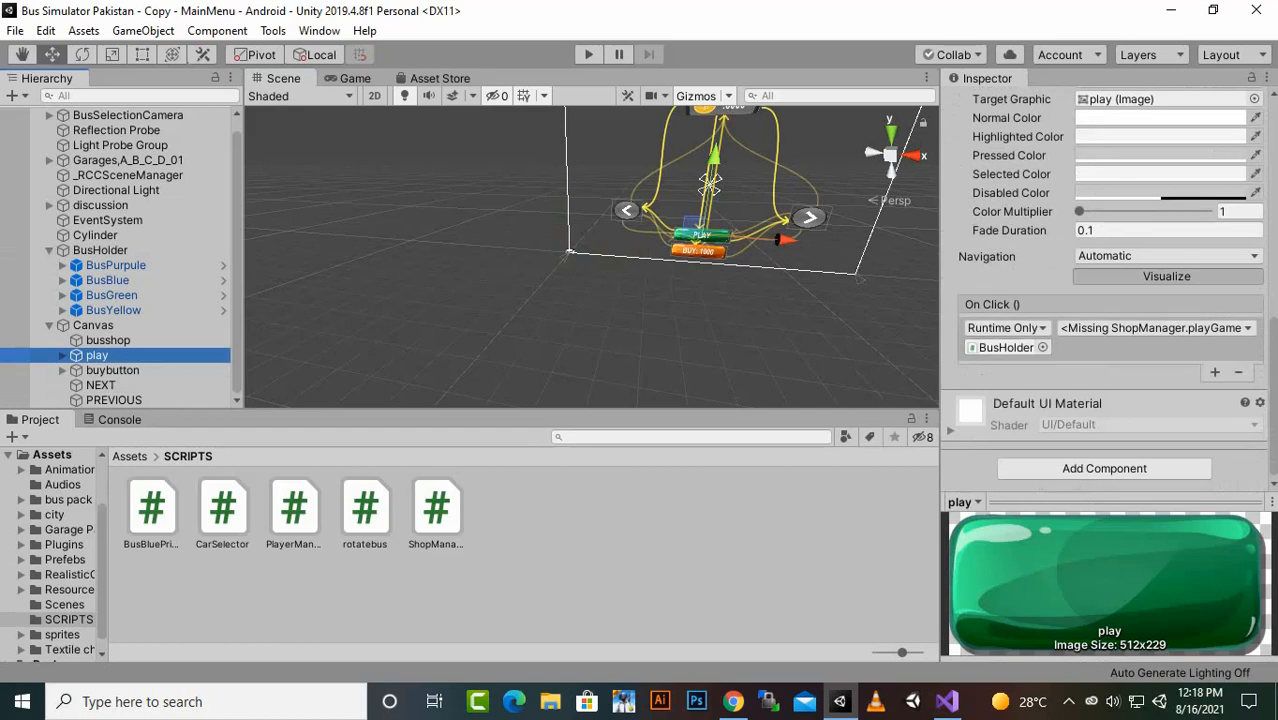
drag(100, 251, 1004, 347)
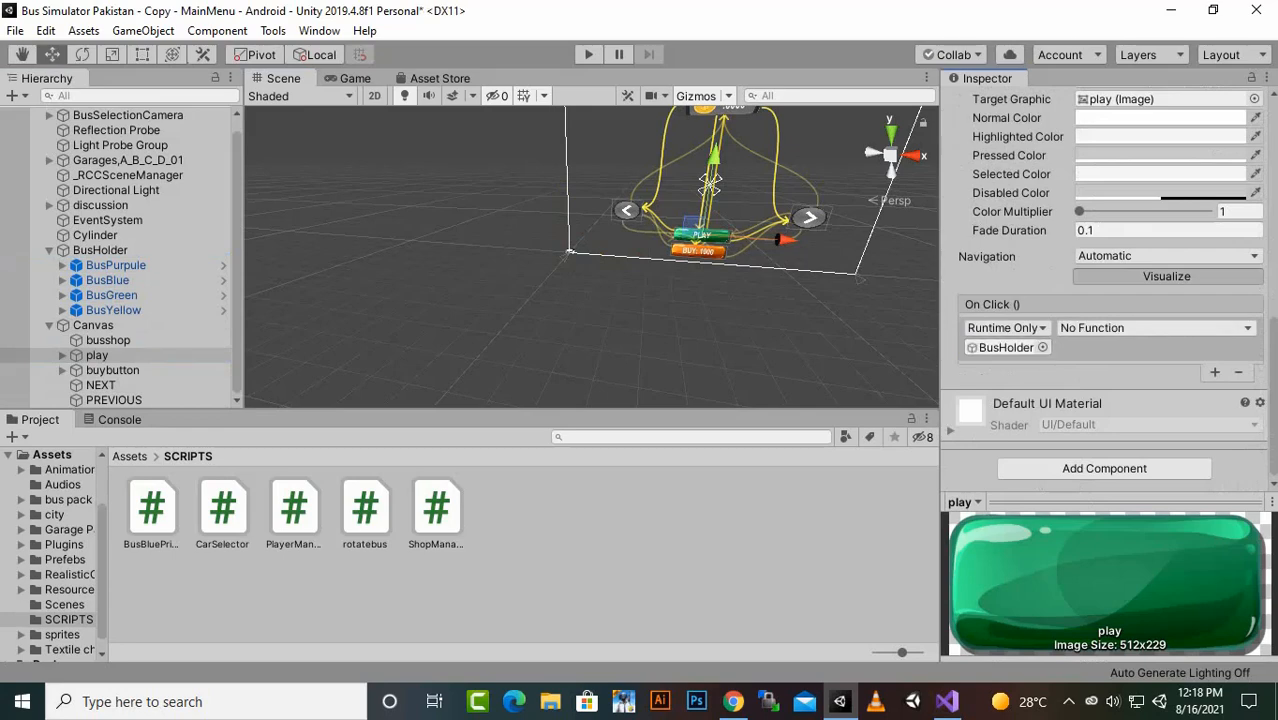
click(1155, 328)
mouse_move(1124, 418)
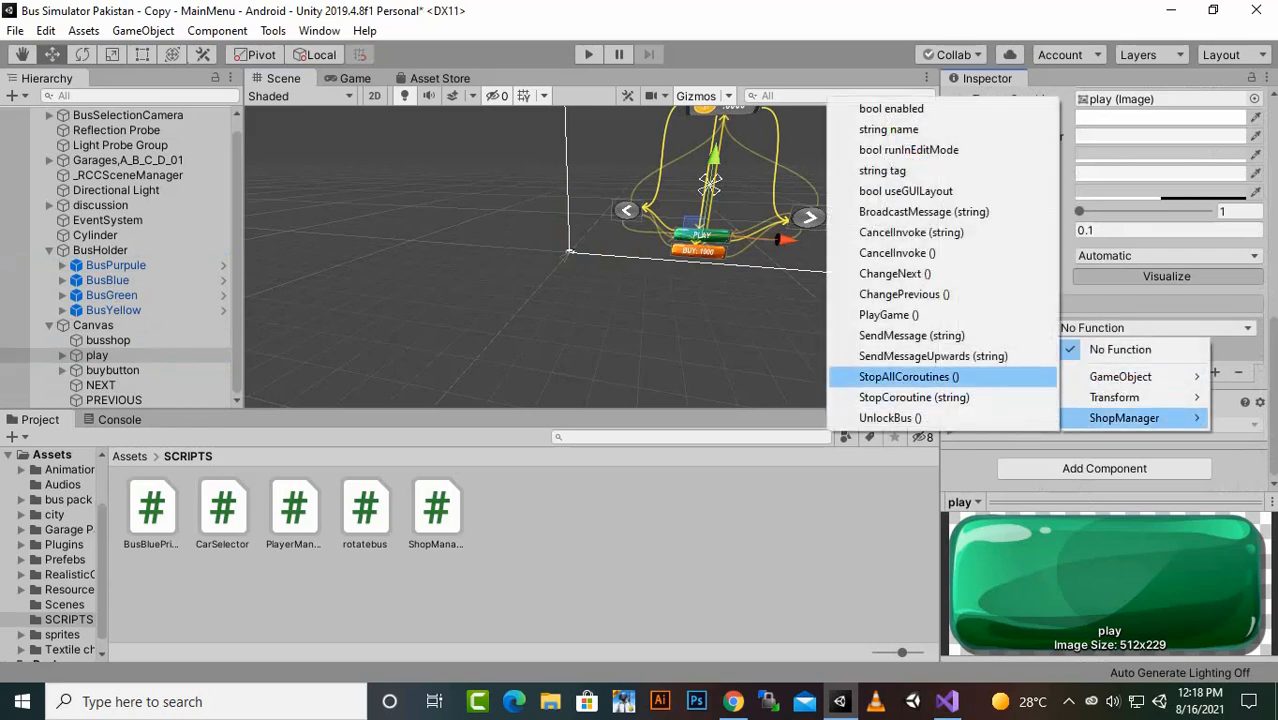
click(888, 315)
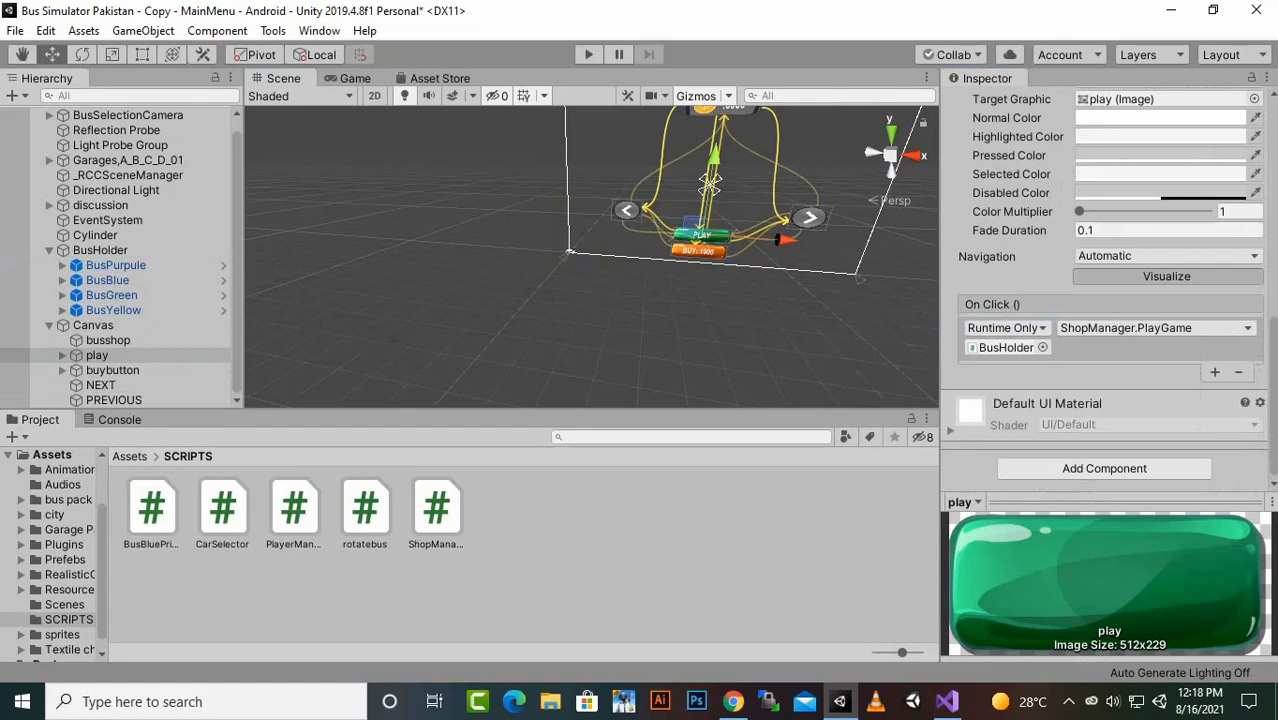
- Run the game, play Level1 with the purple bus, driving forward to collect cash, and stop the game
click(589, 54)
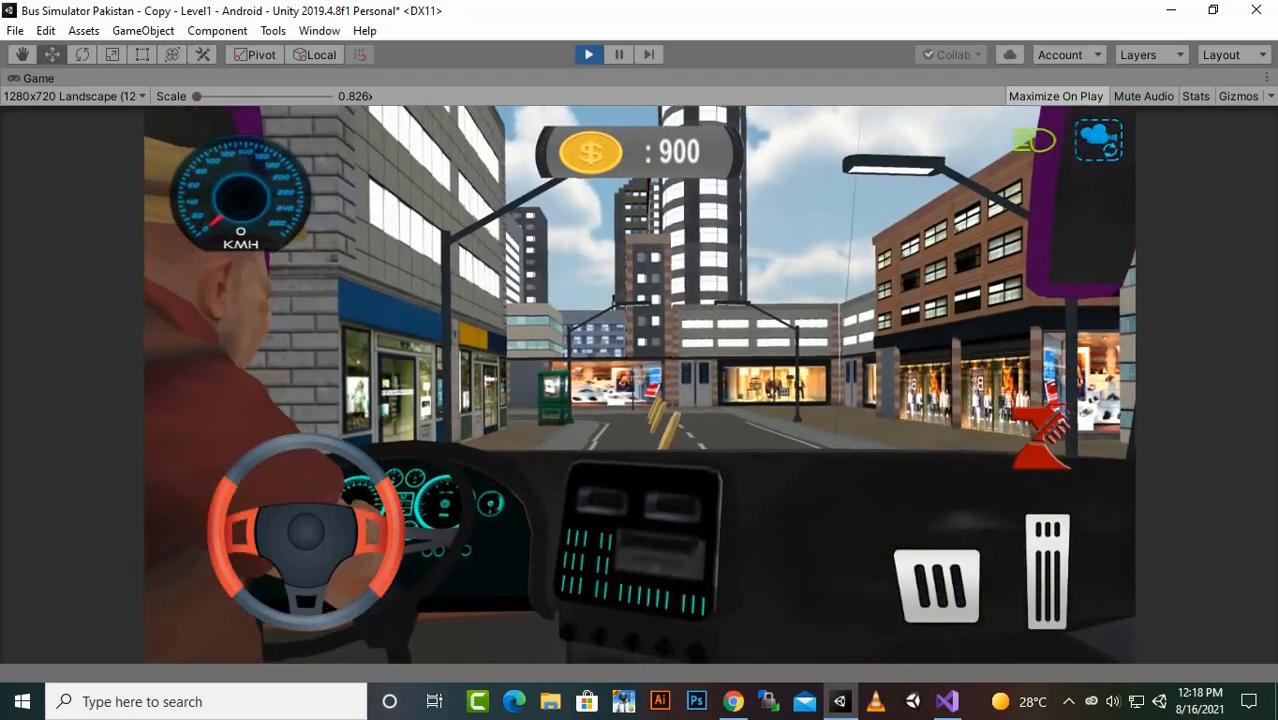
click(1047, 572)
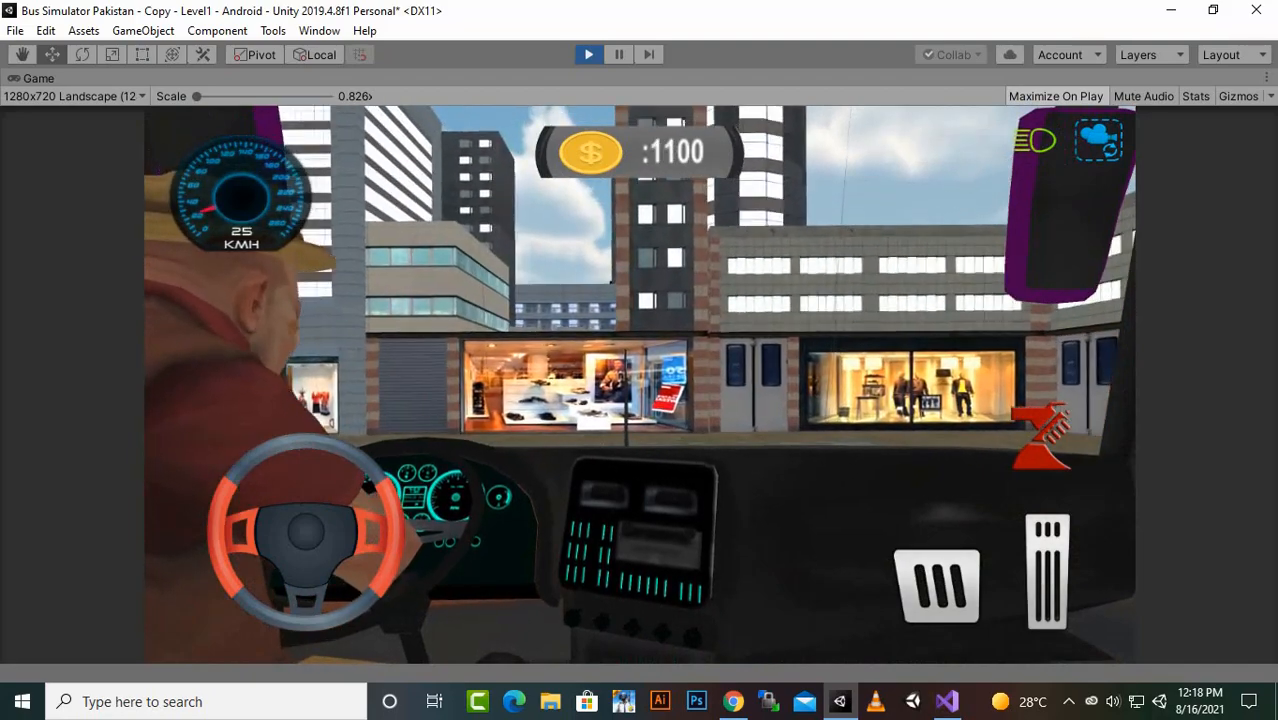
click(937, 586)
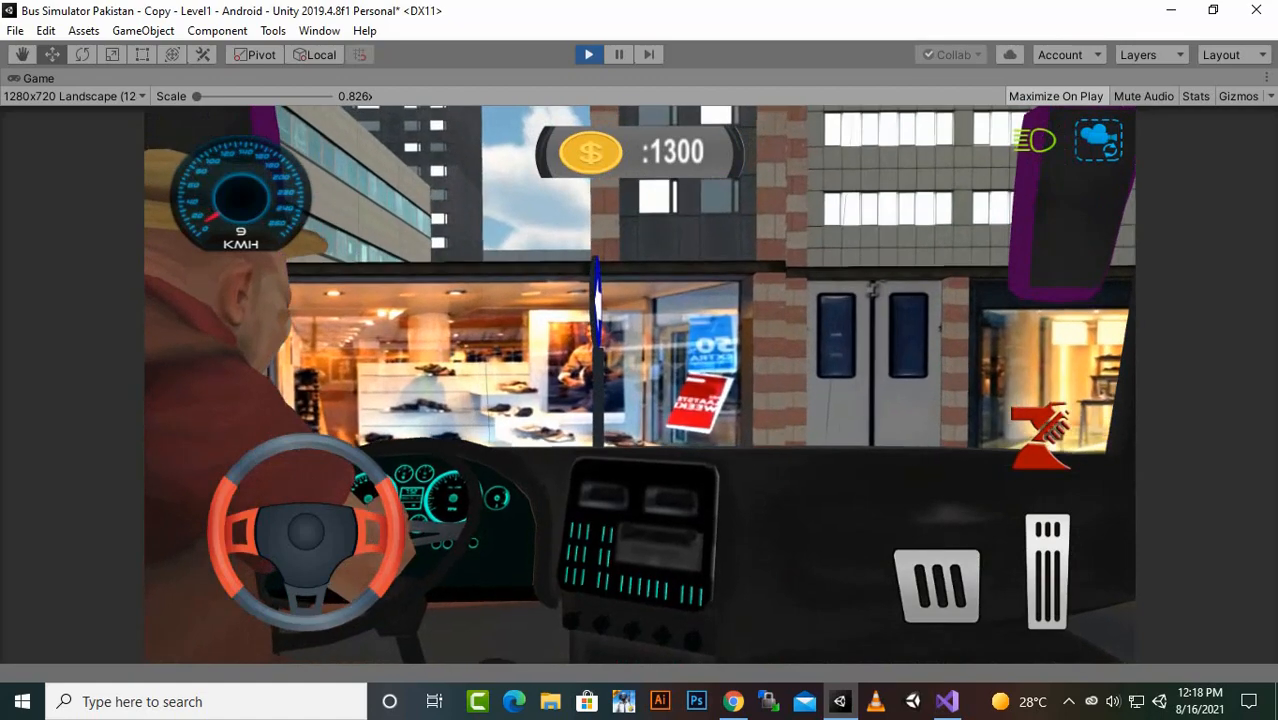
key(ctrl+p)
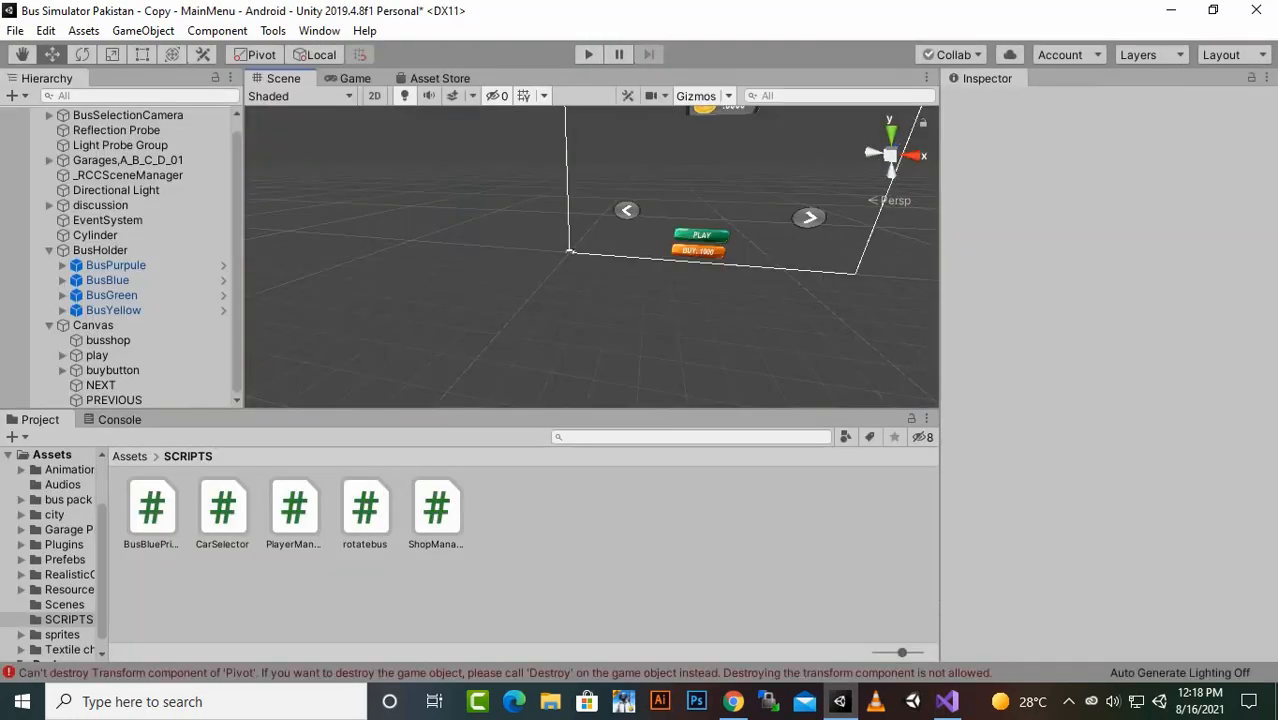
- Run the game again and browse the bus shop forward to the green bus, back to the purple one, and on to the blue bus
key(ctrl+p)
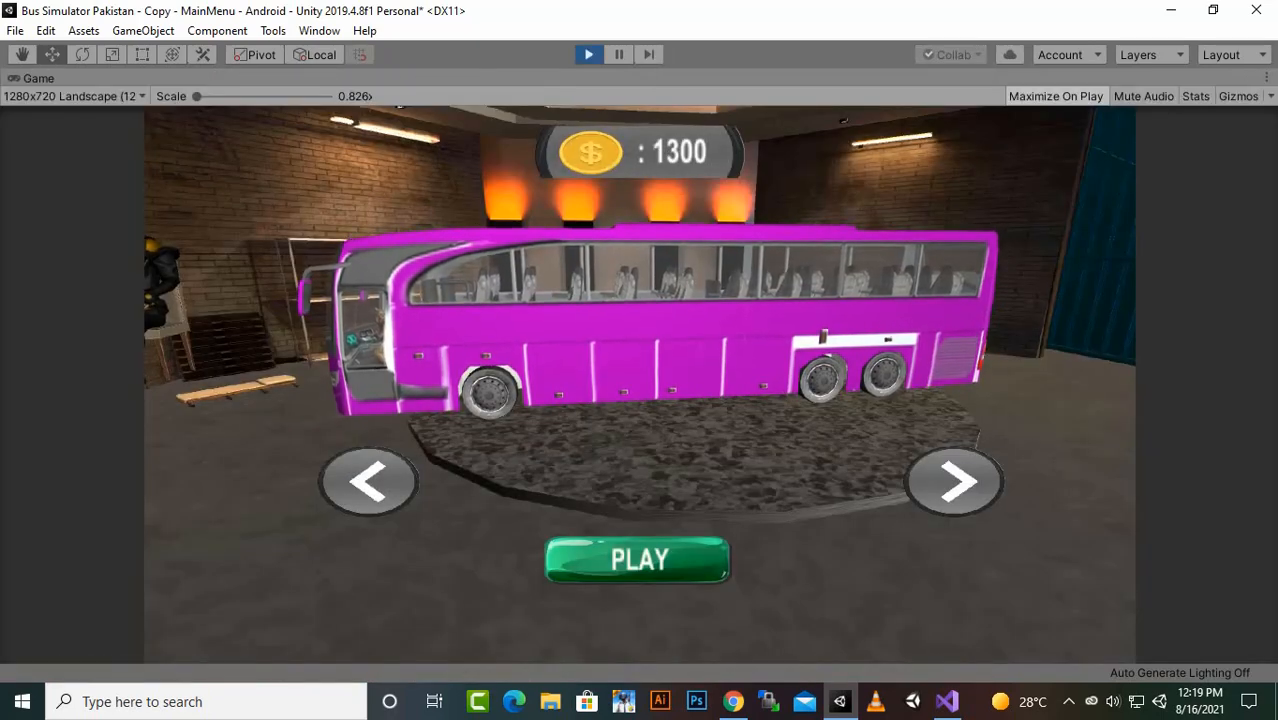
click(955, 481)
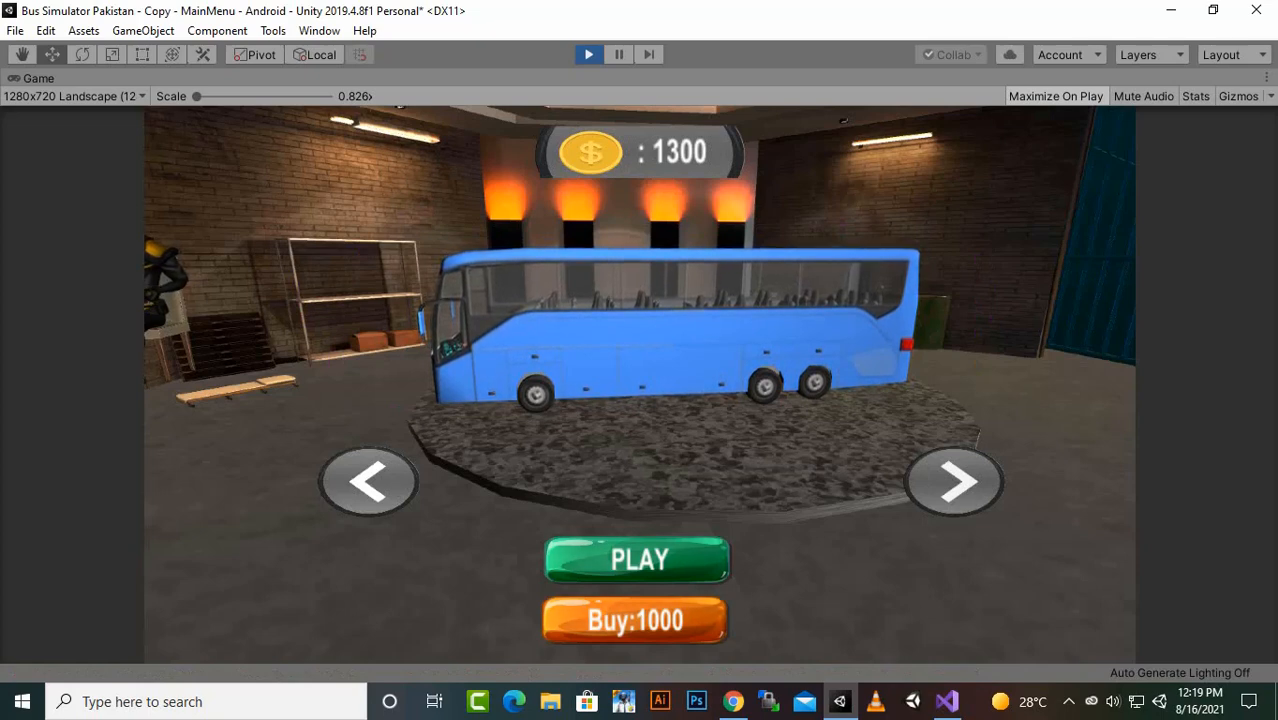
click(955, 481)
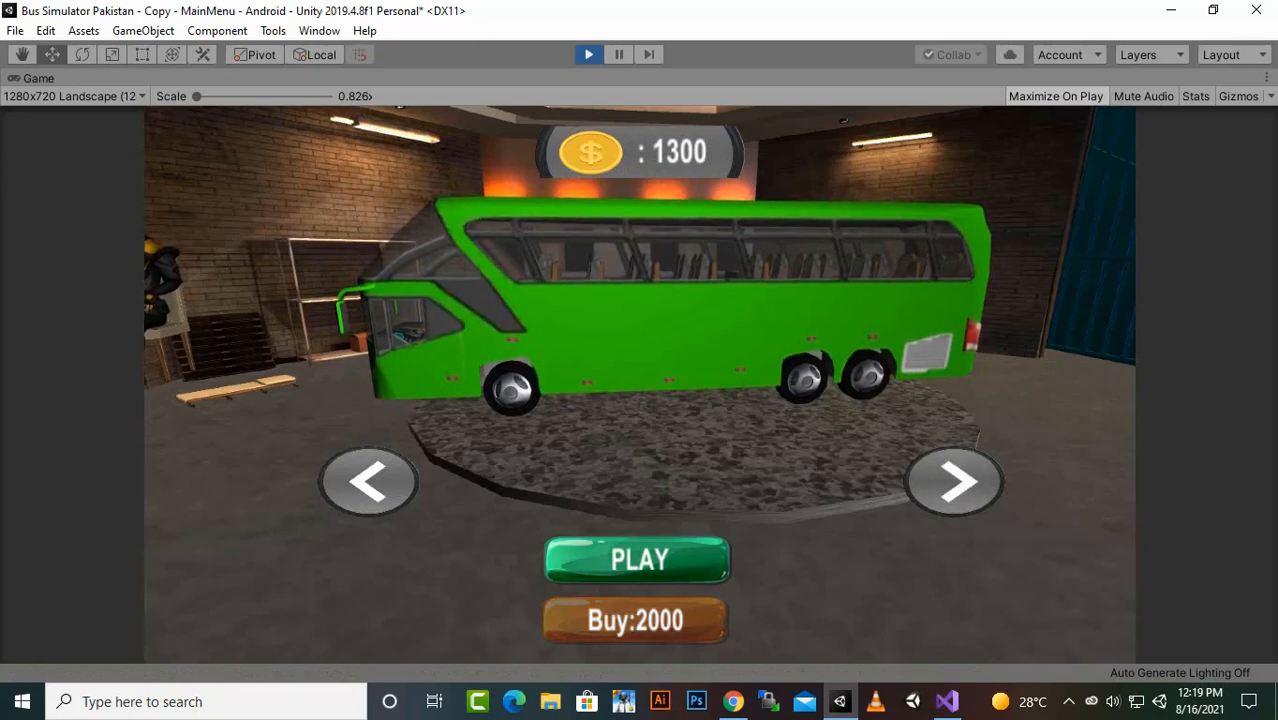
click(368, 481)
click(368, 481)
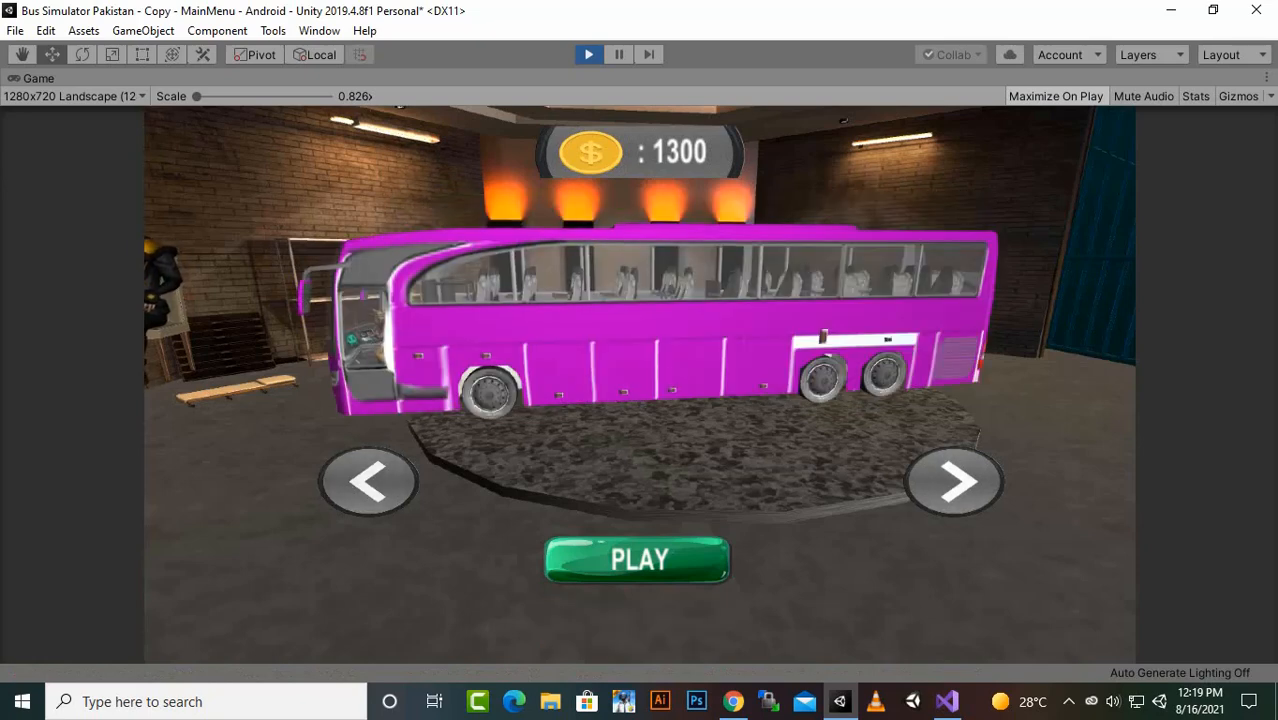
click(955, 481)
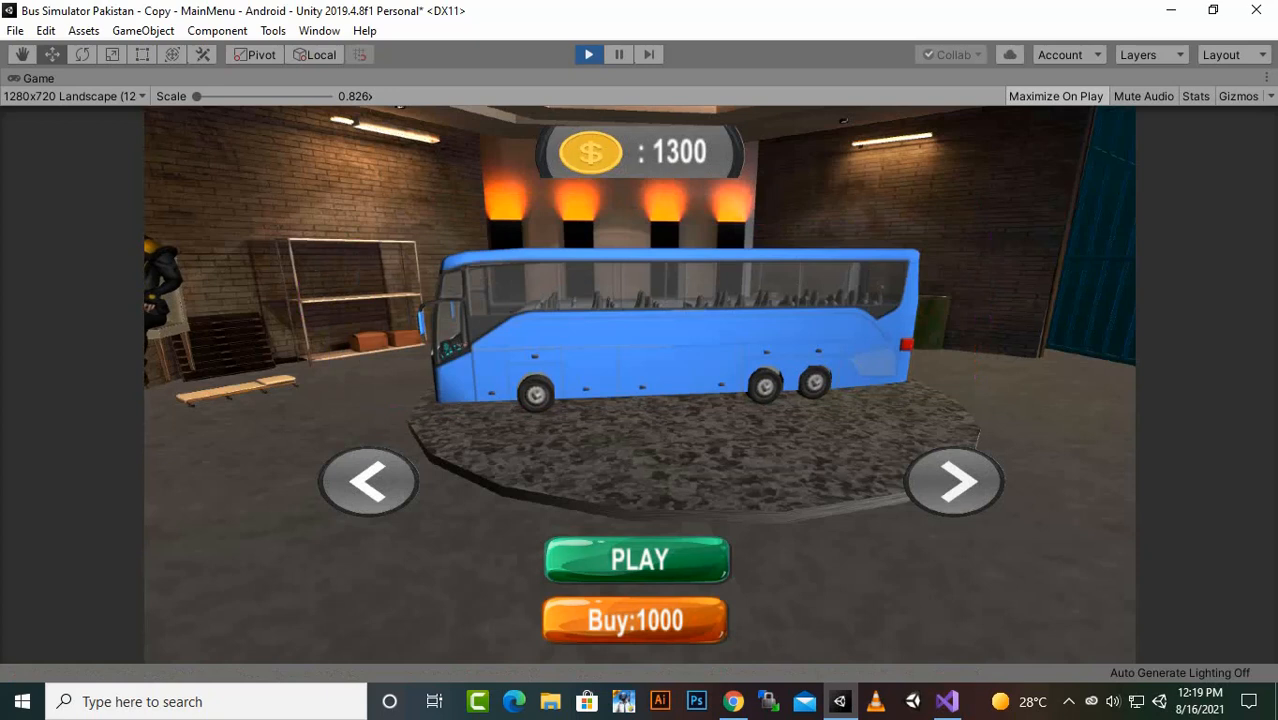
- Buy the blue bus for 1000, drive it forward in Level1 to collect cash, and stop the game
click(635, 620)
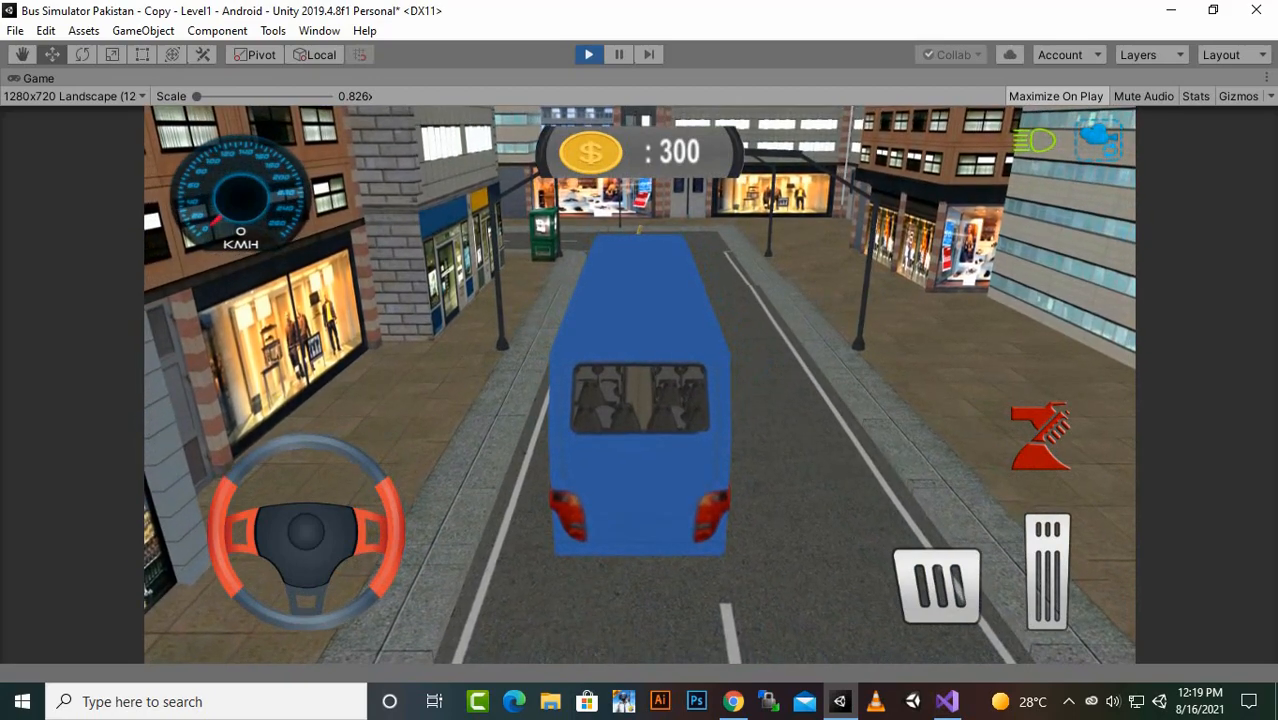
key(Up)
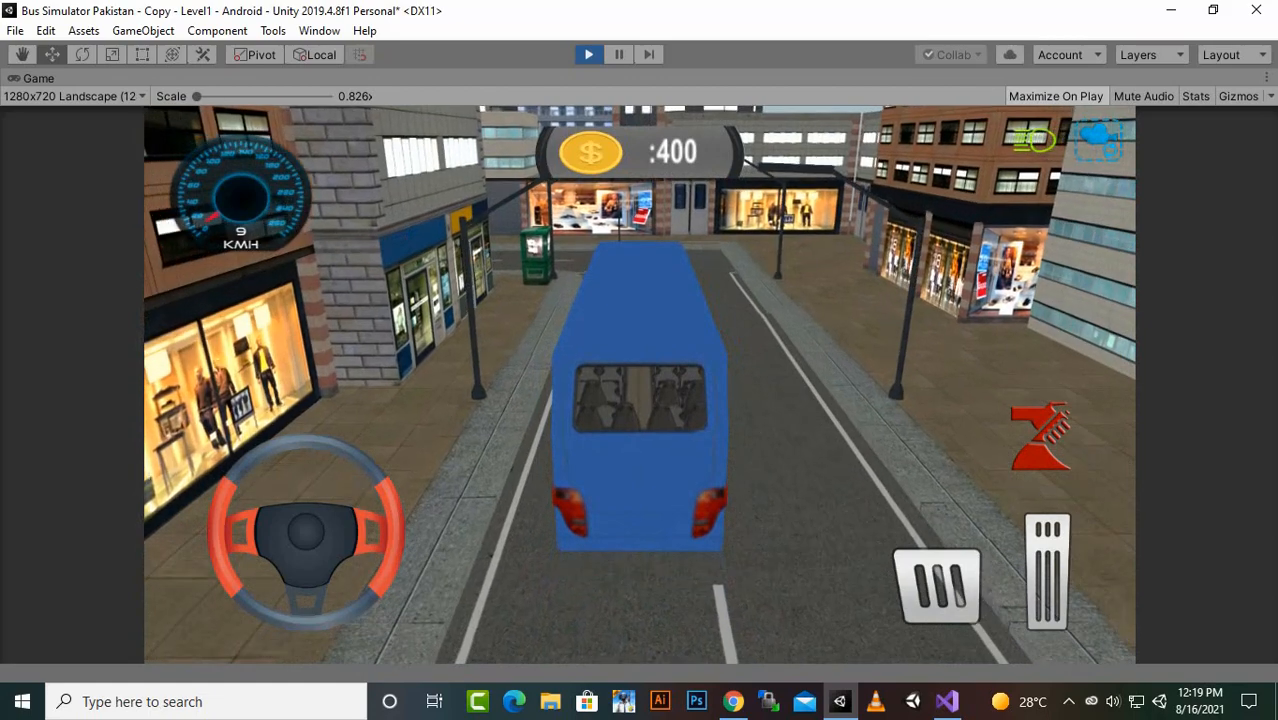
key(ctrl+p)
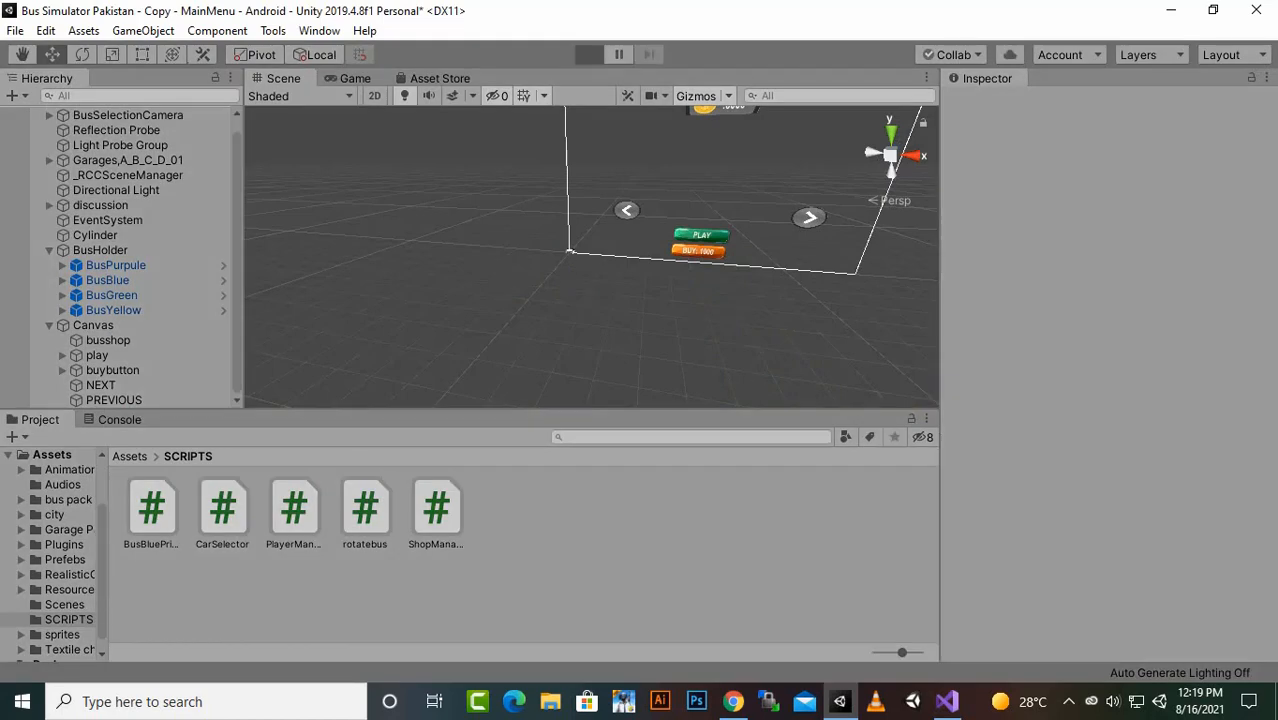
- Rerun the game to check the bus shop after the purchase, switching forward to the green bus, and stop it
key(ctrl+p)
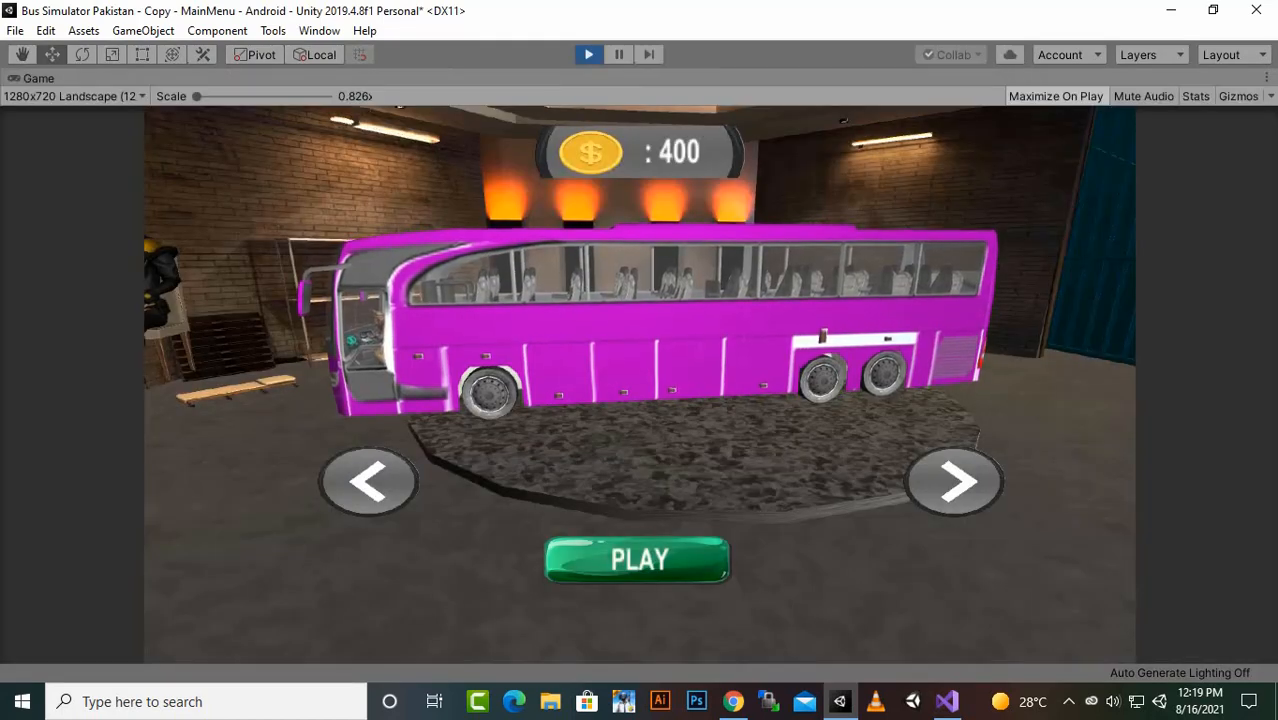
click(954, 481)
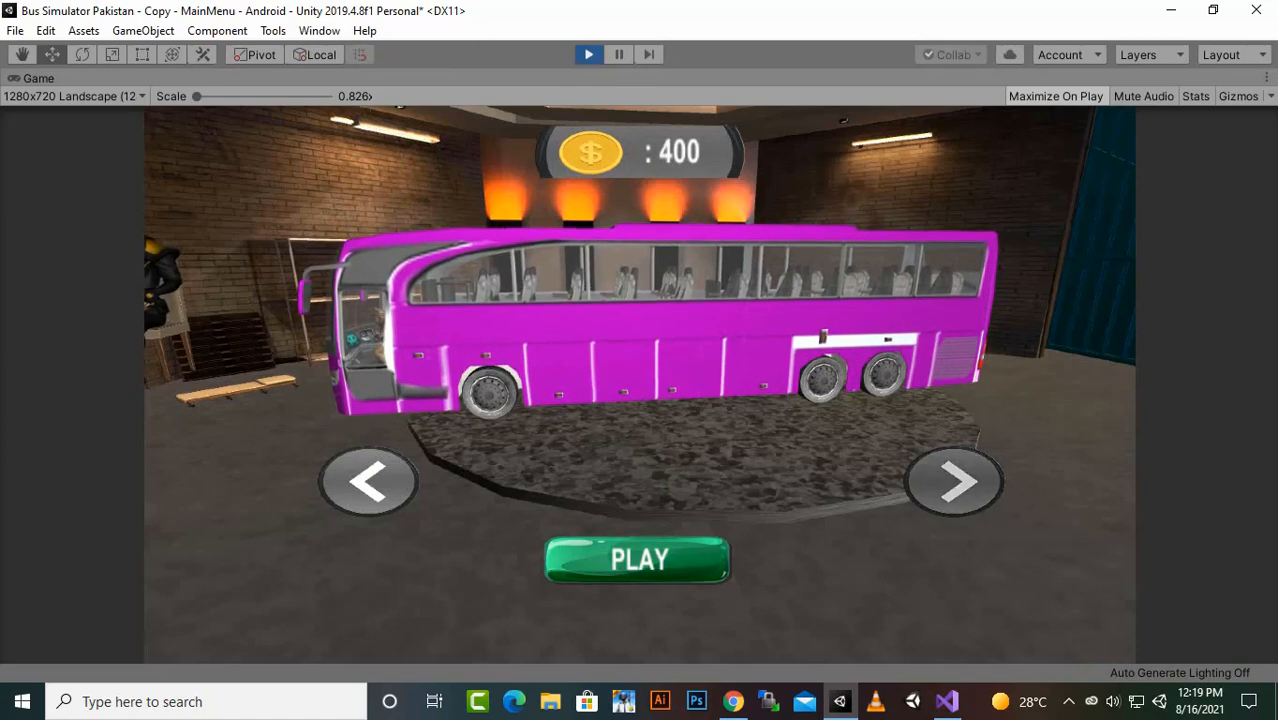
click(954, 481)
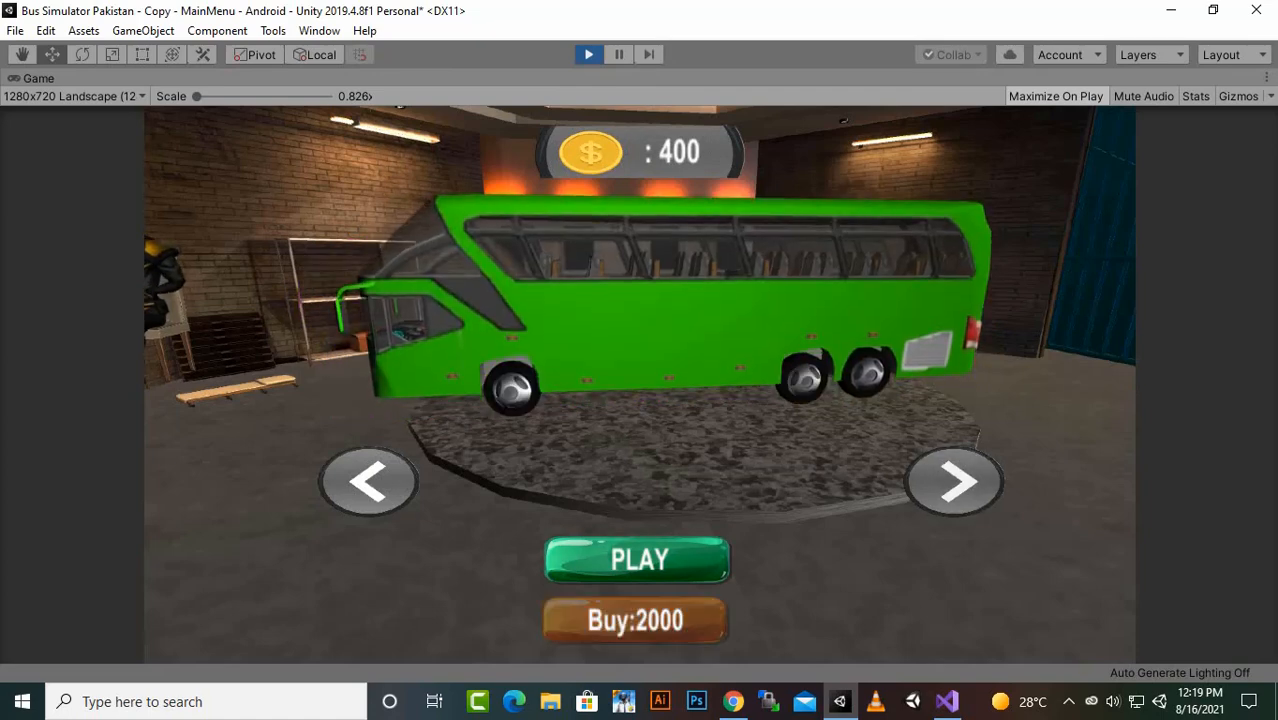
key(ctrl+p)
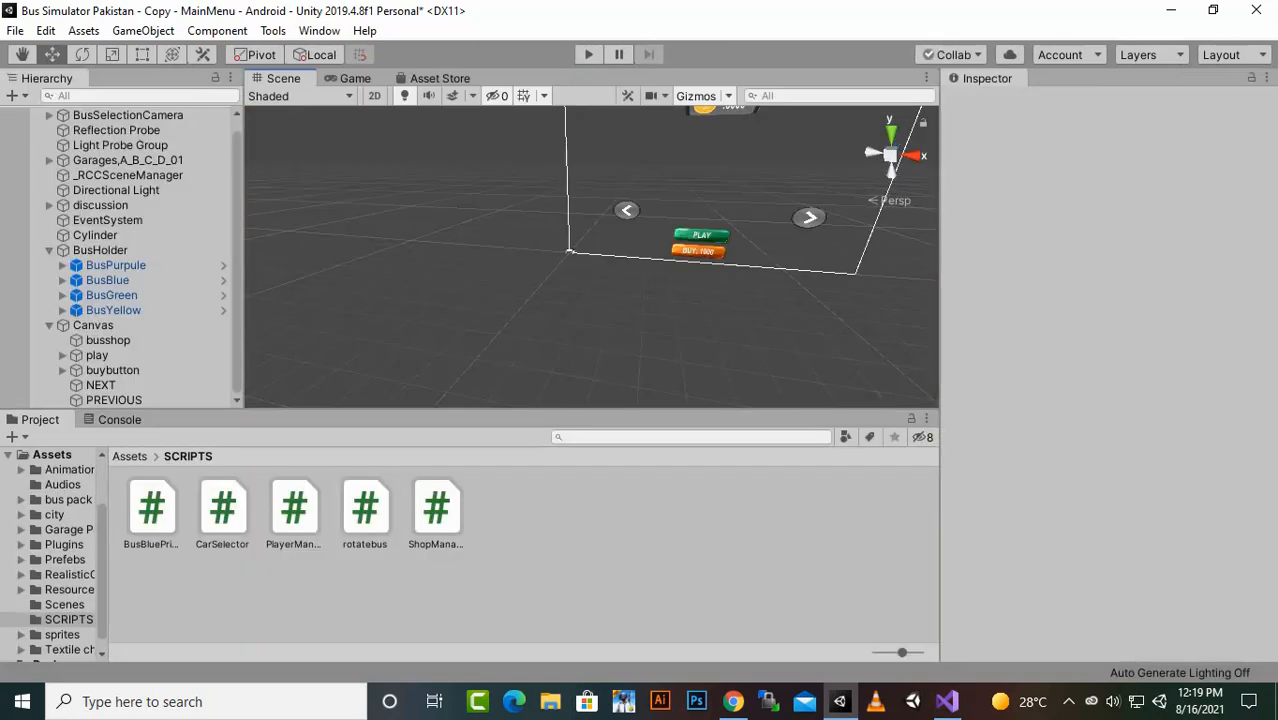
scroll(592, 257, down, 3)
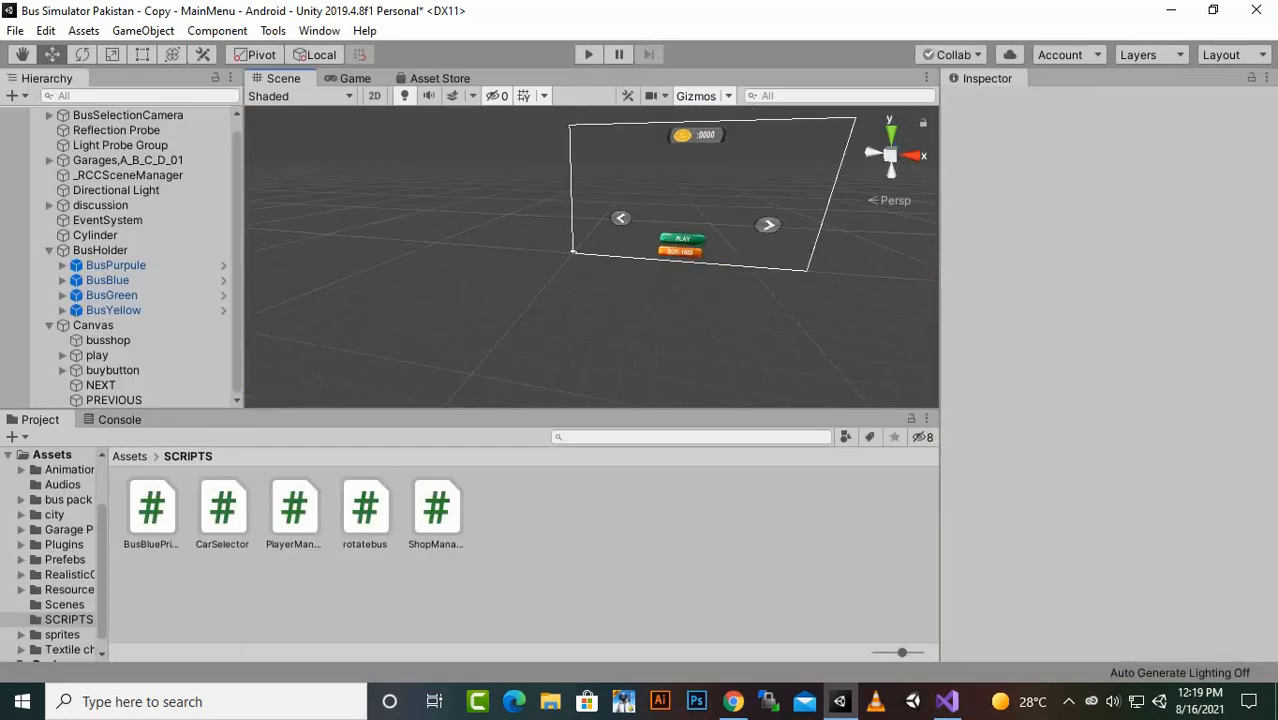